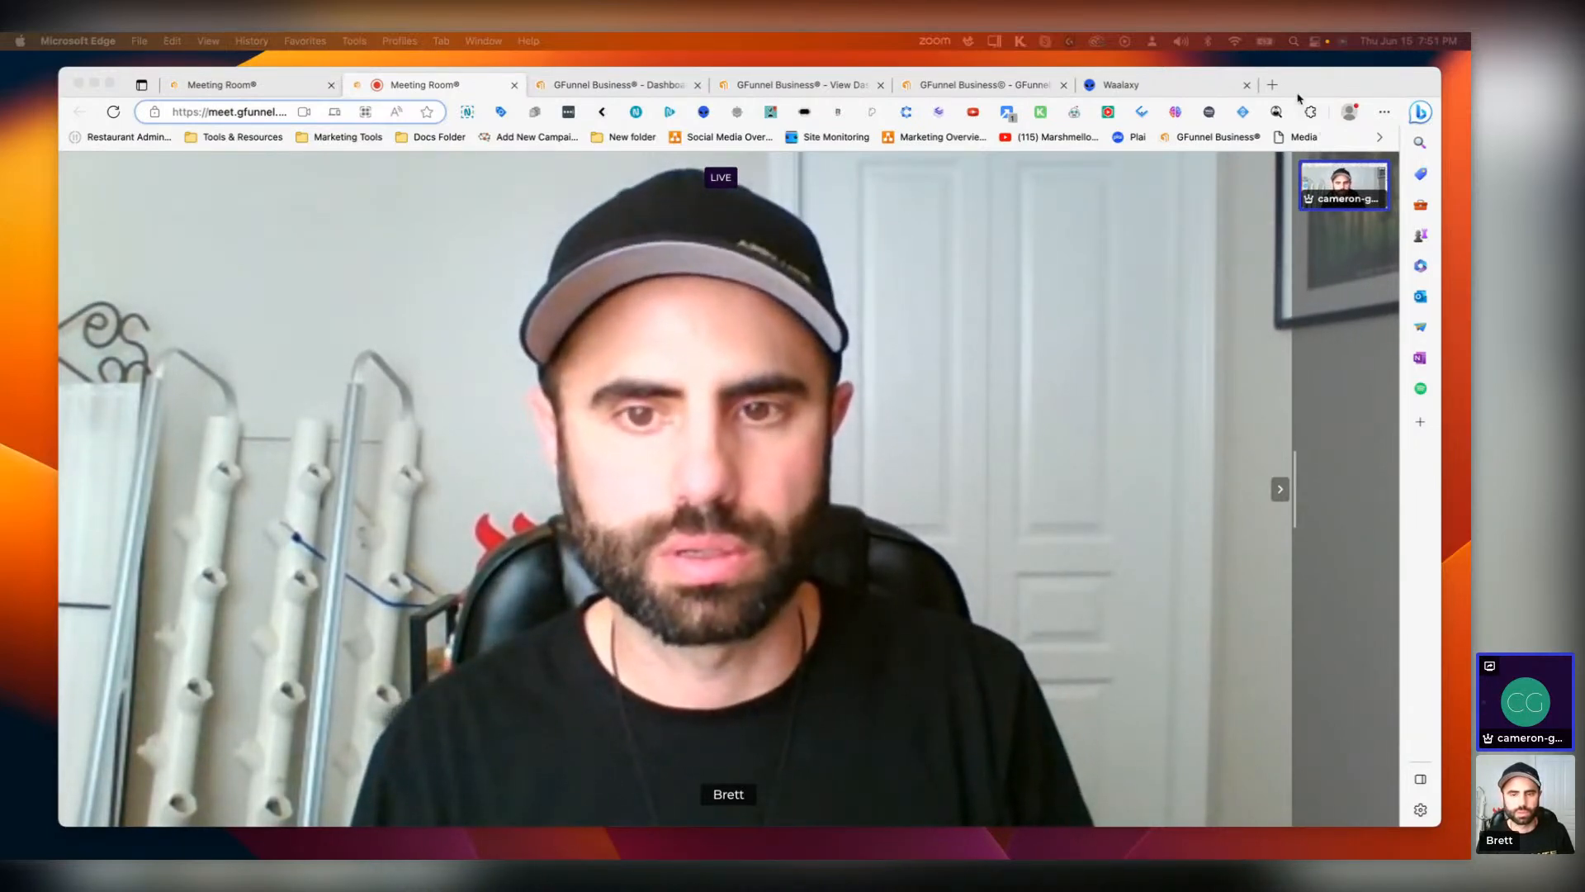
Step: Open Google Drive in a new browser tab
click(1273, 85)
text(drive.google.co)
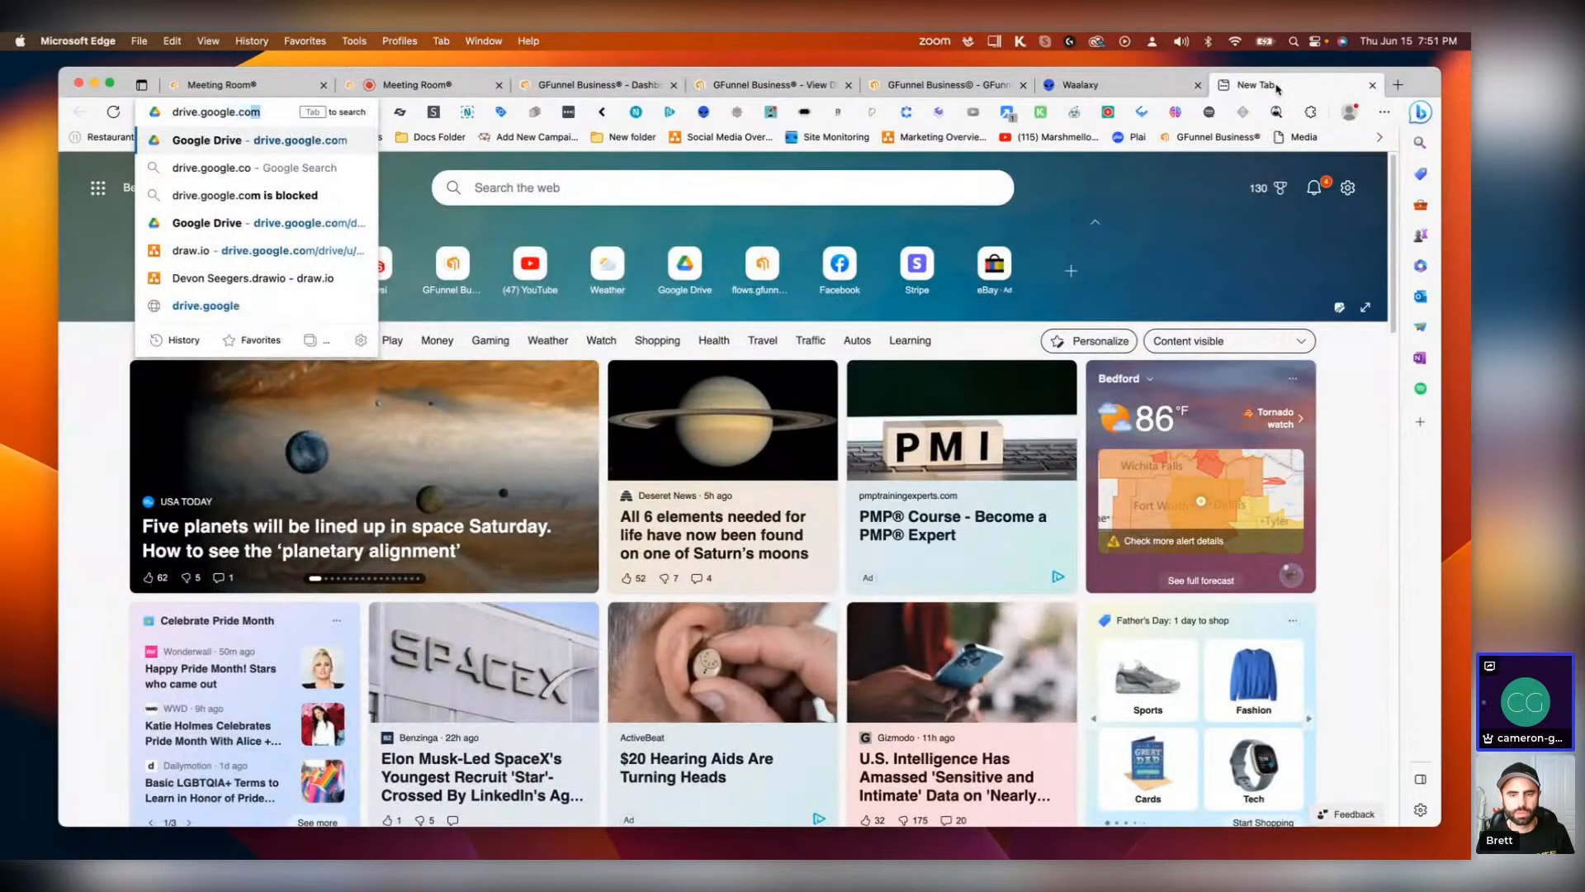
key(Return)
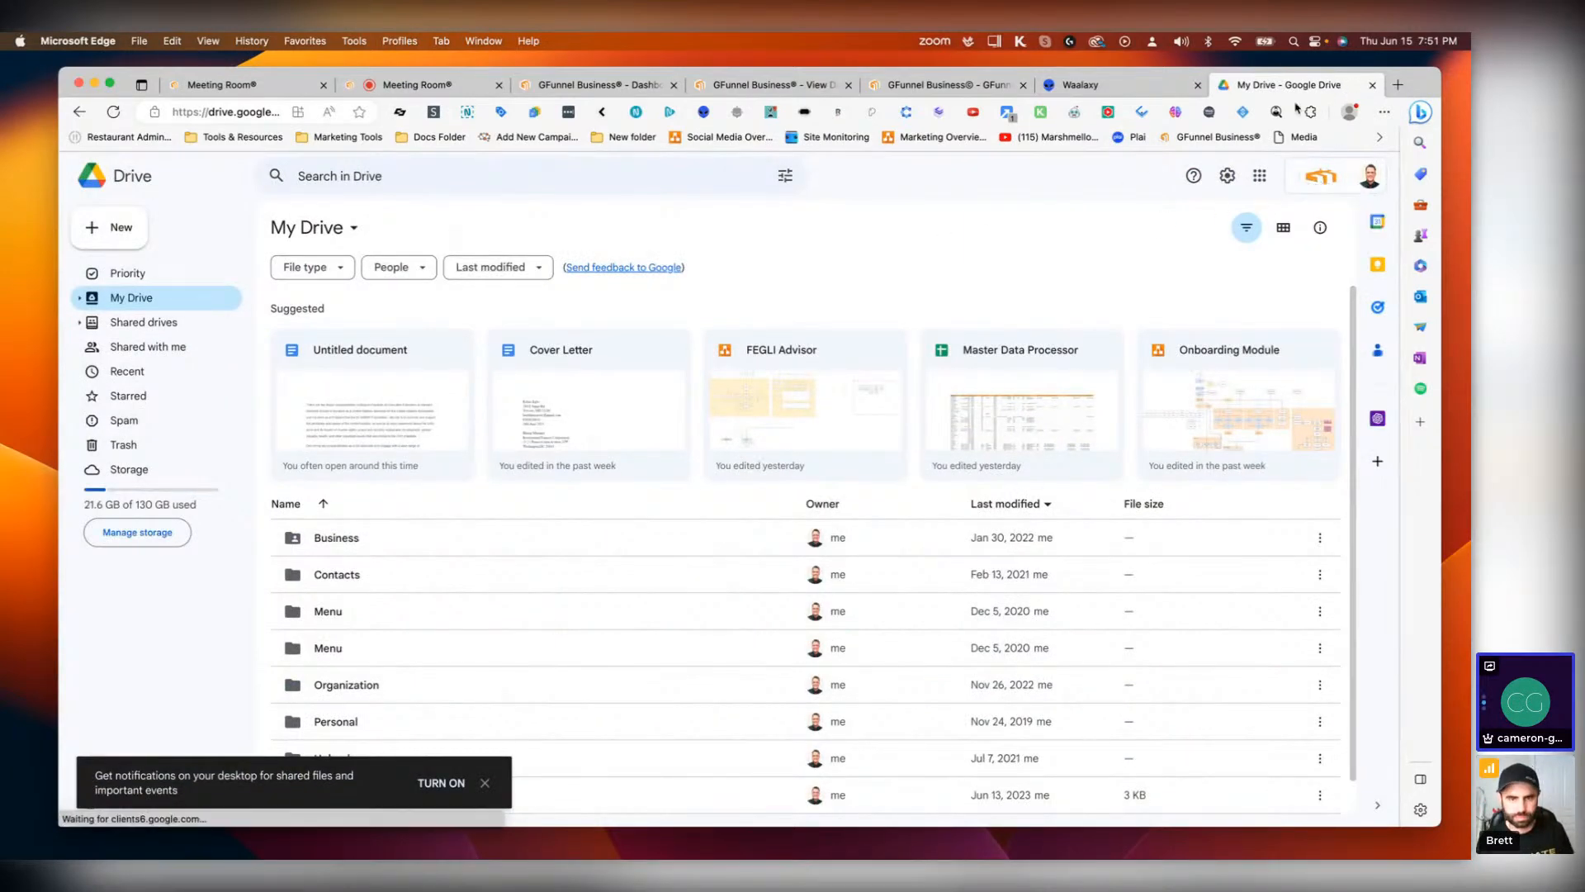
Step: Launch Architech from the GFunnel Business portal's product list
click(726, 84)
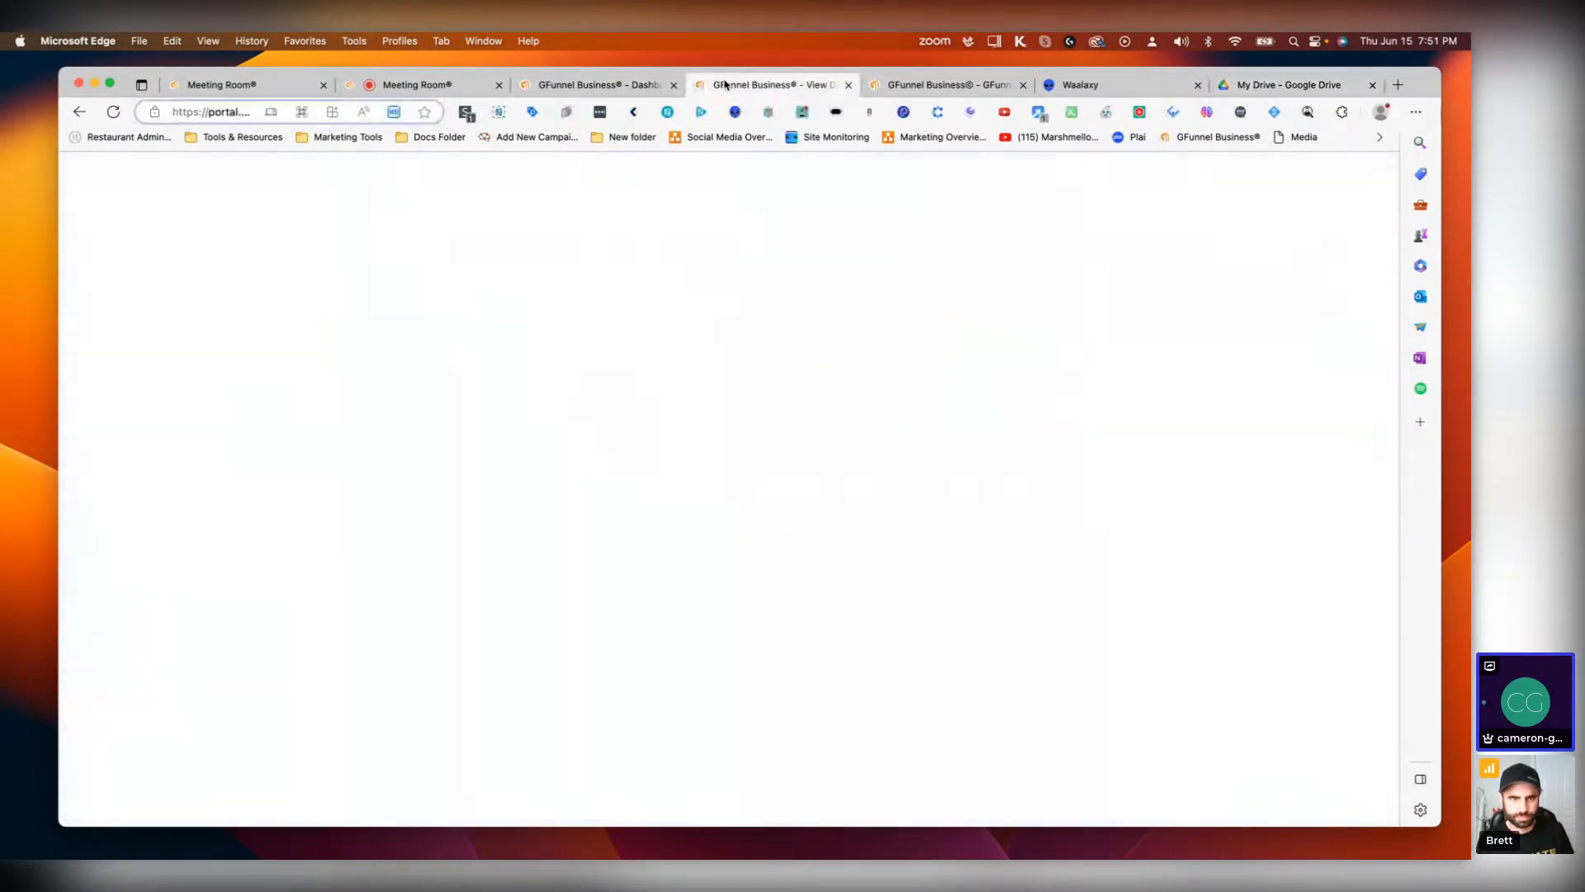
scroll(755, 578, up, 5)
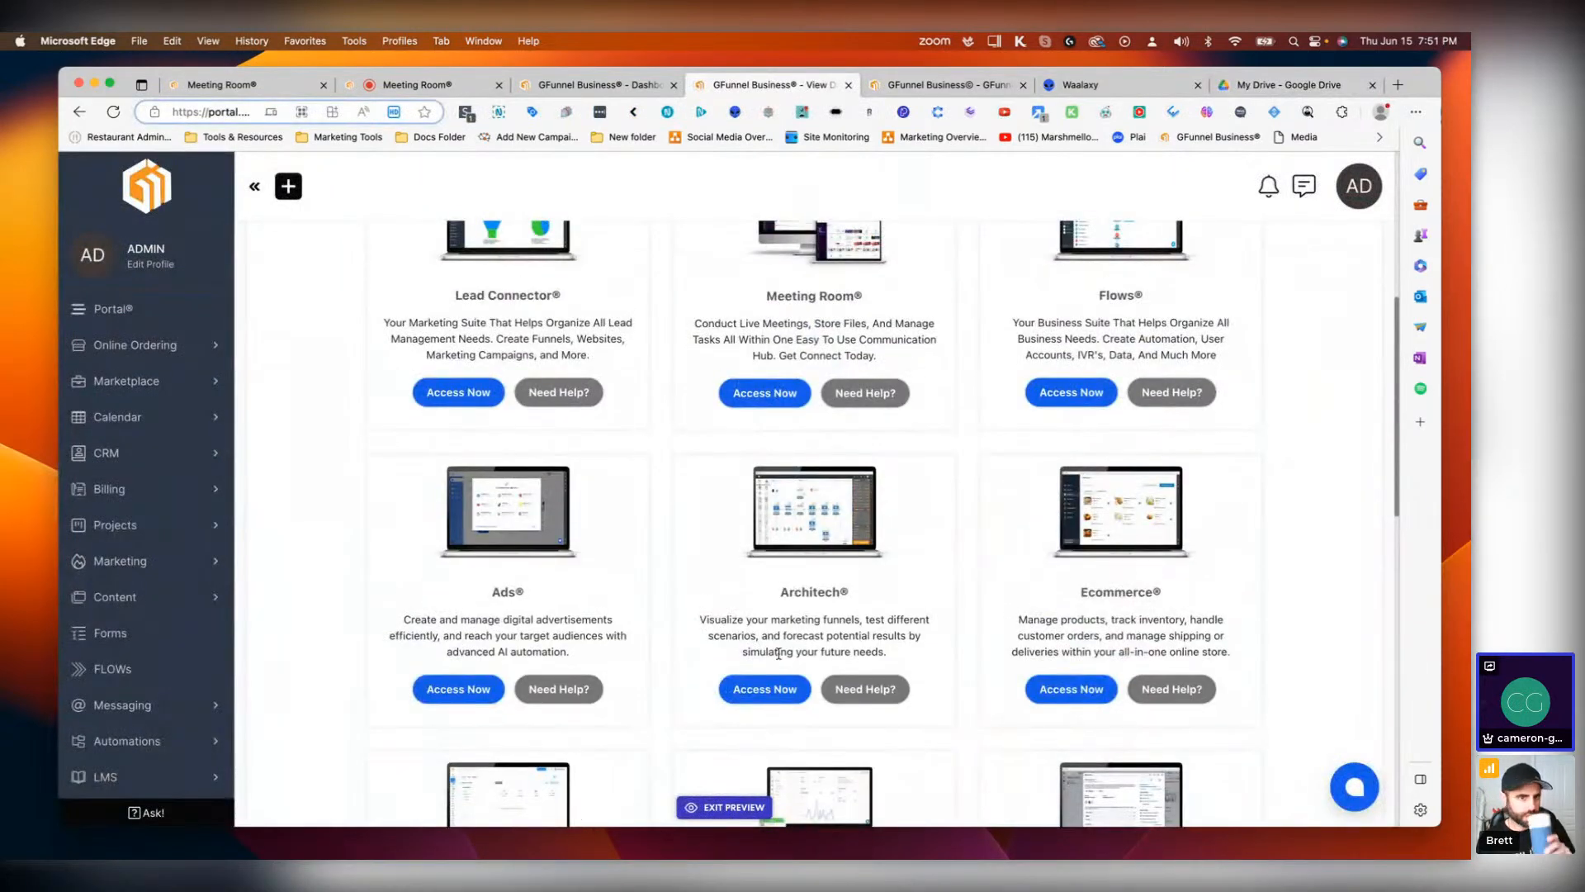
click(756, 690)
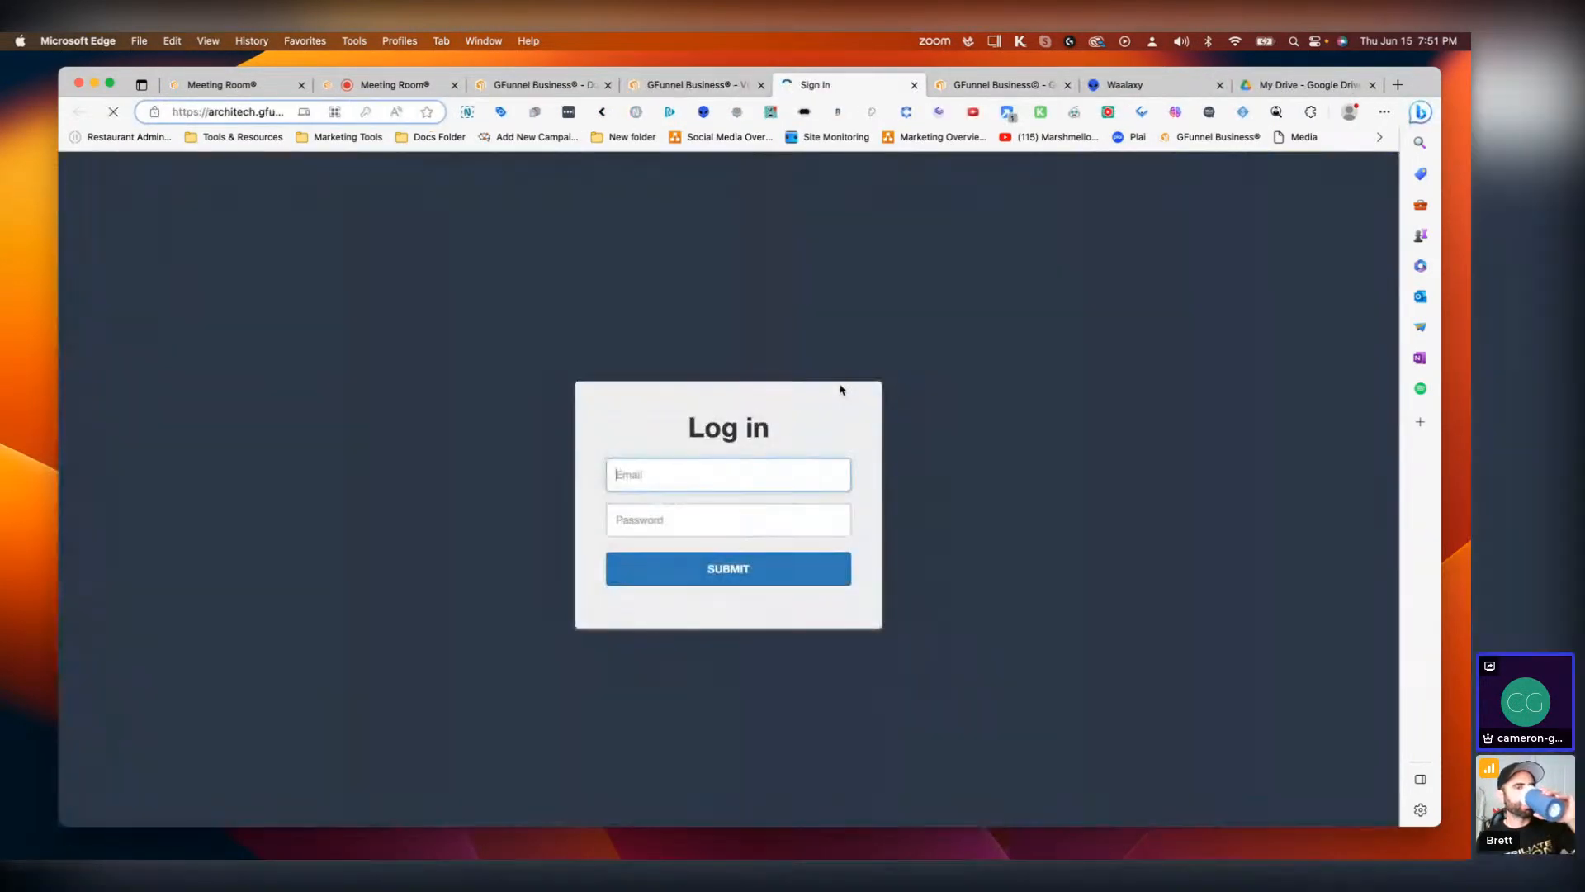
Step: Sign in to Architech by re-entering the account password, and let the browser update the saved password
click(719, 681)
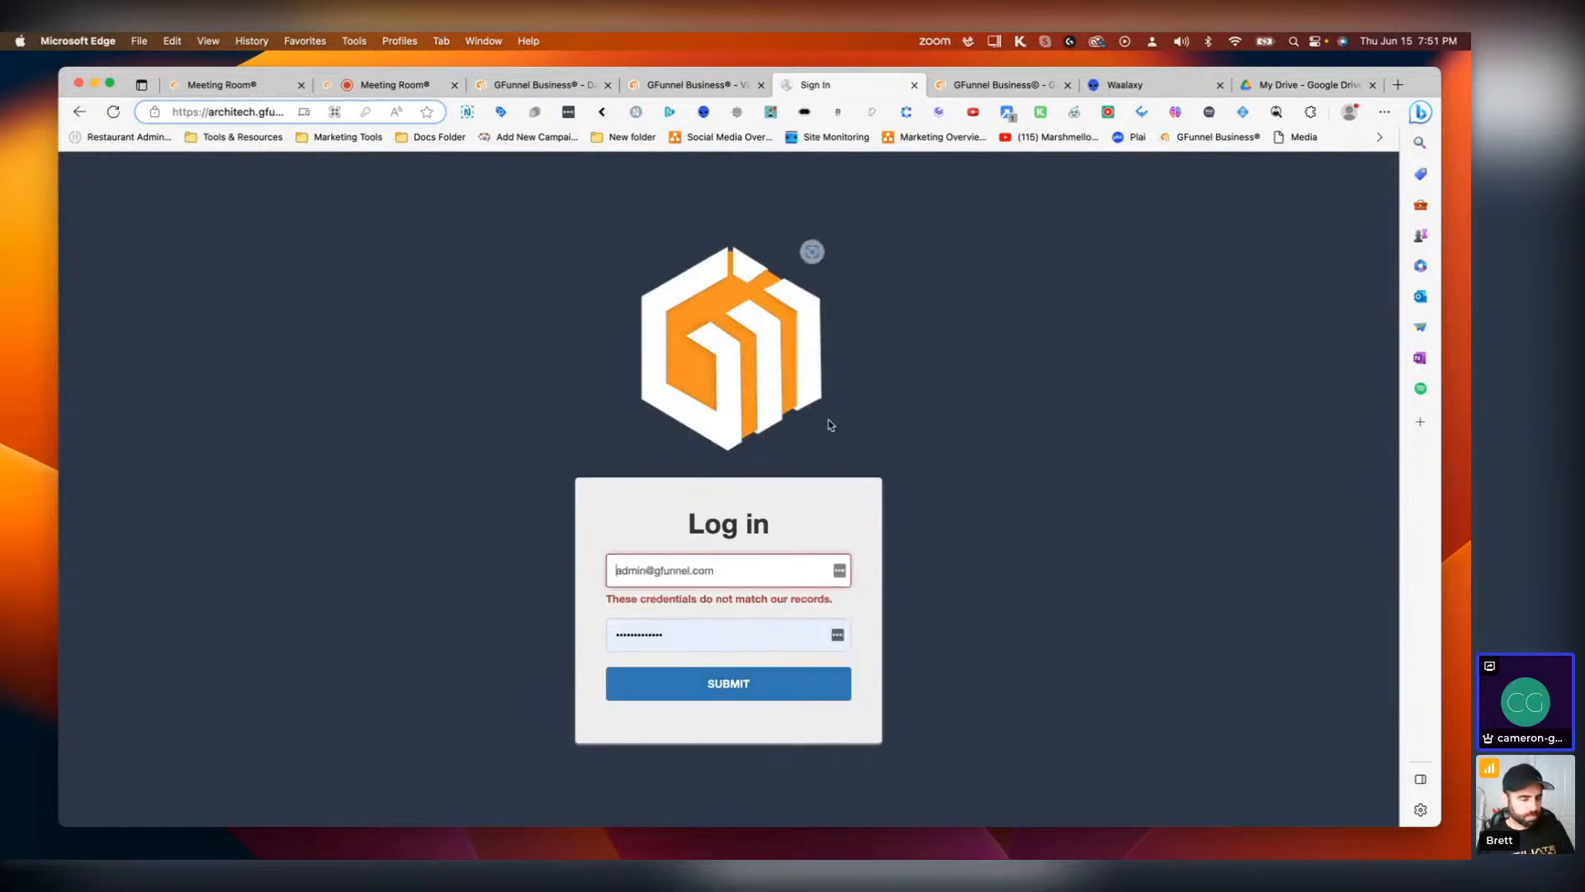
click(694, 649)
double_click(694, 648)
text(••)
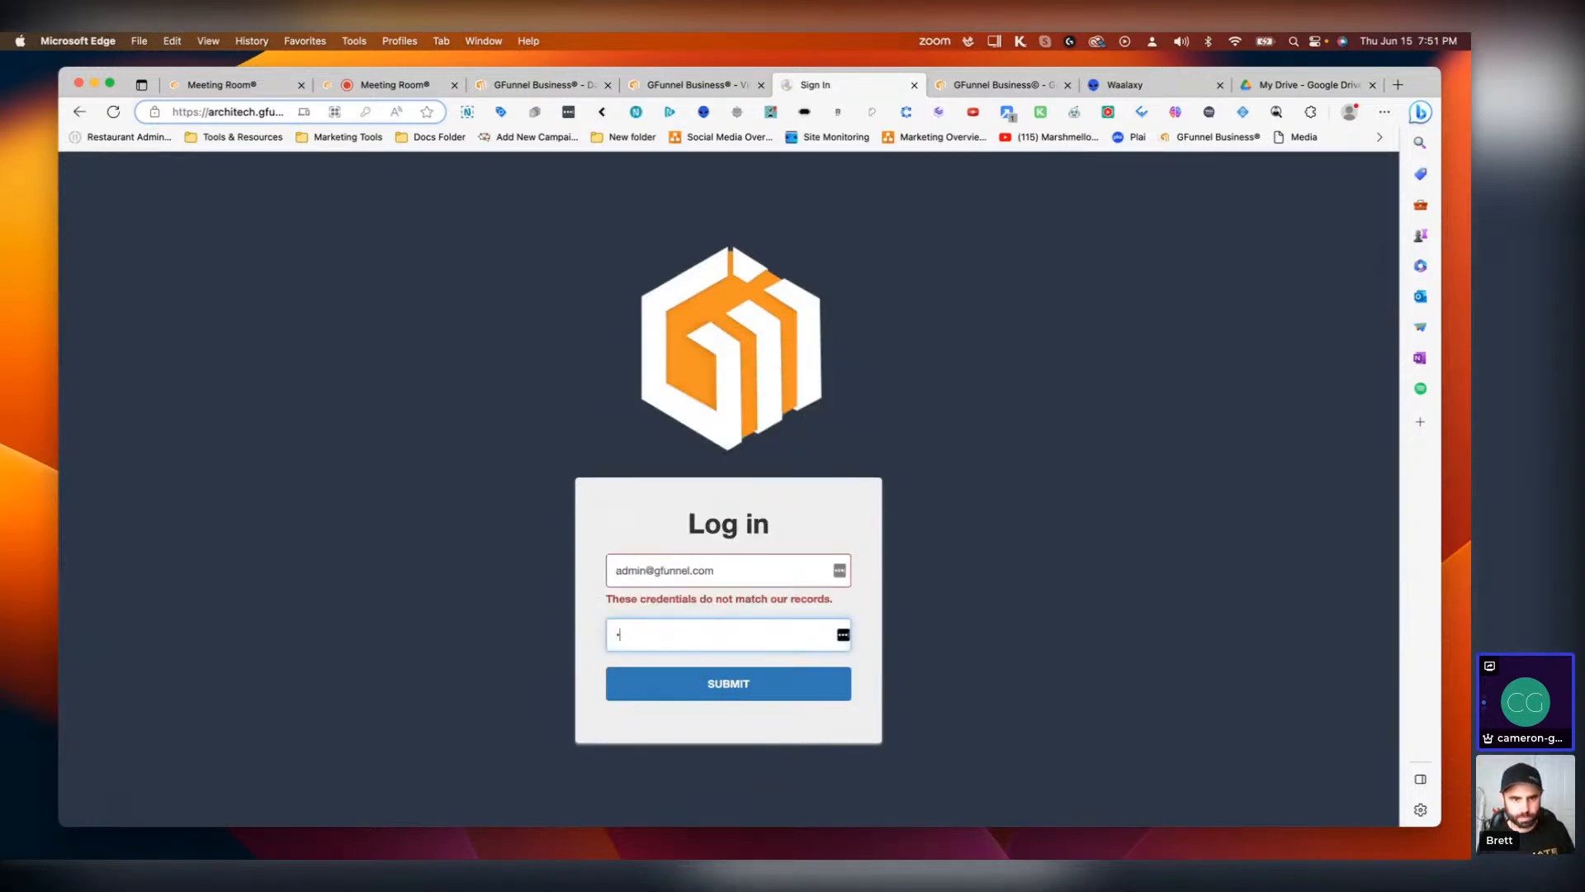
key(BackSpace)
key(BackSpace)
text(••)
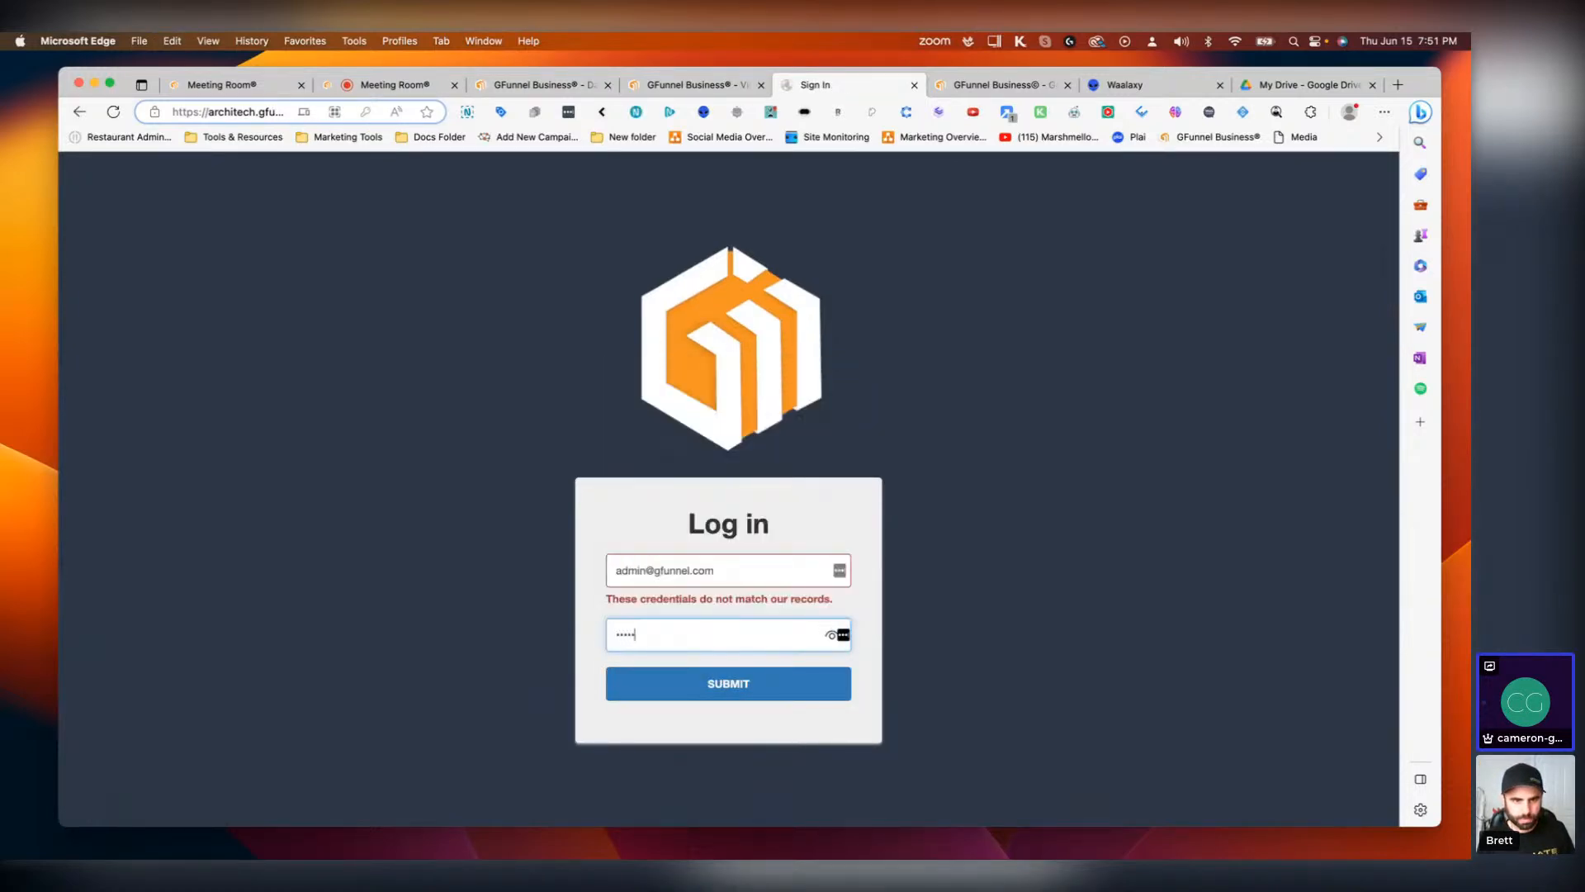
text(••)
key(Return)
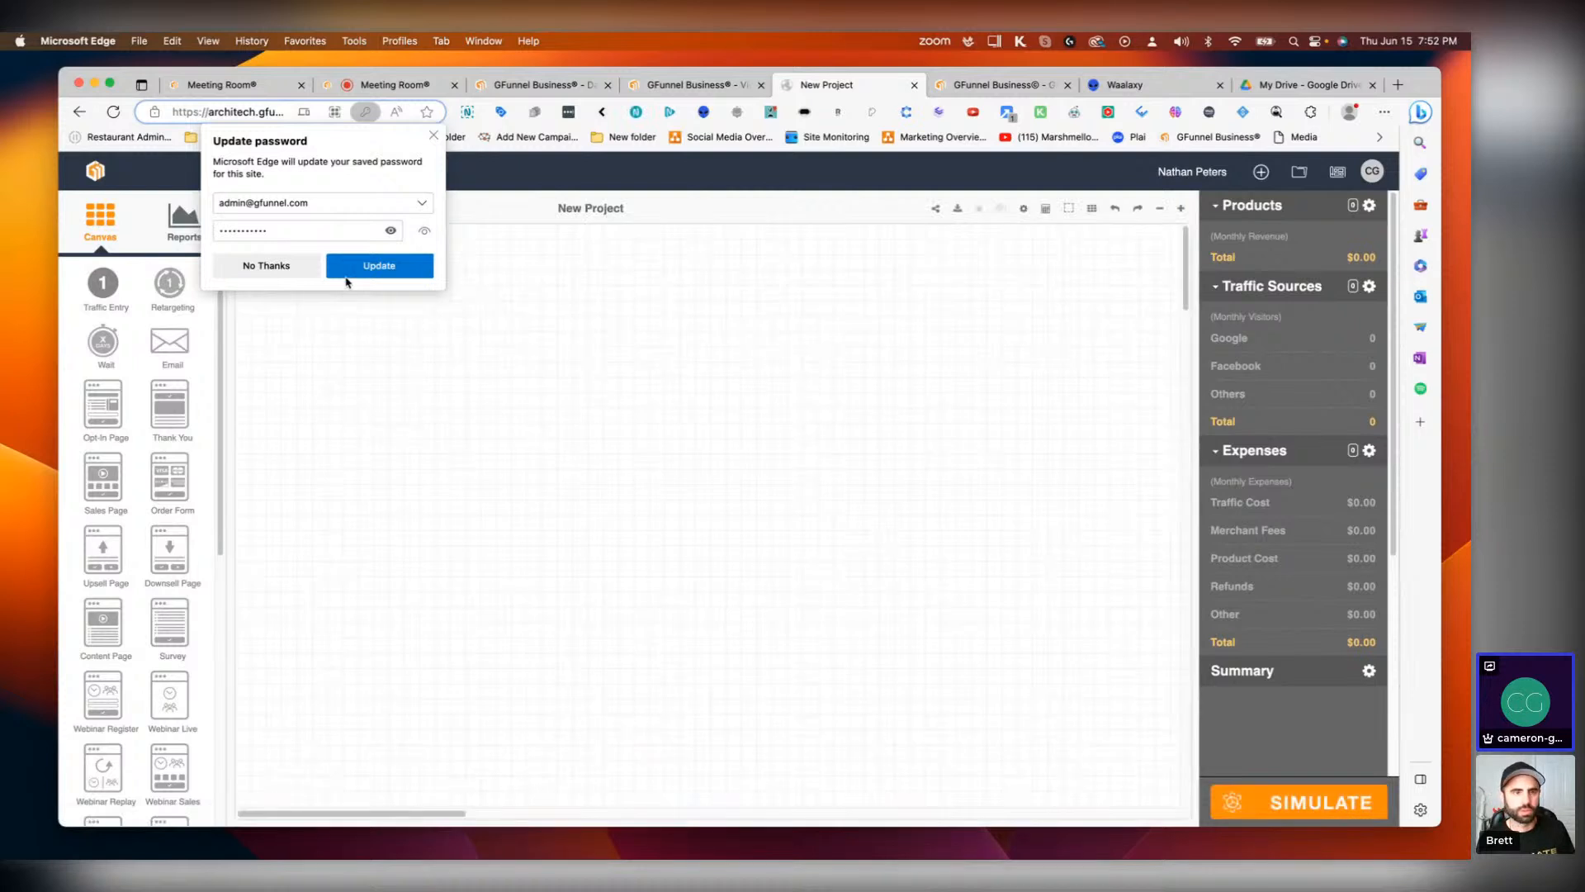
click(340, 269)
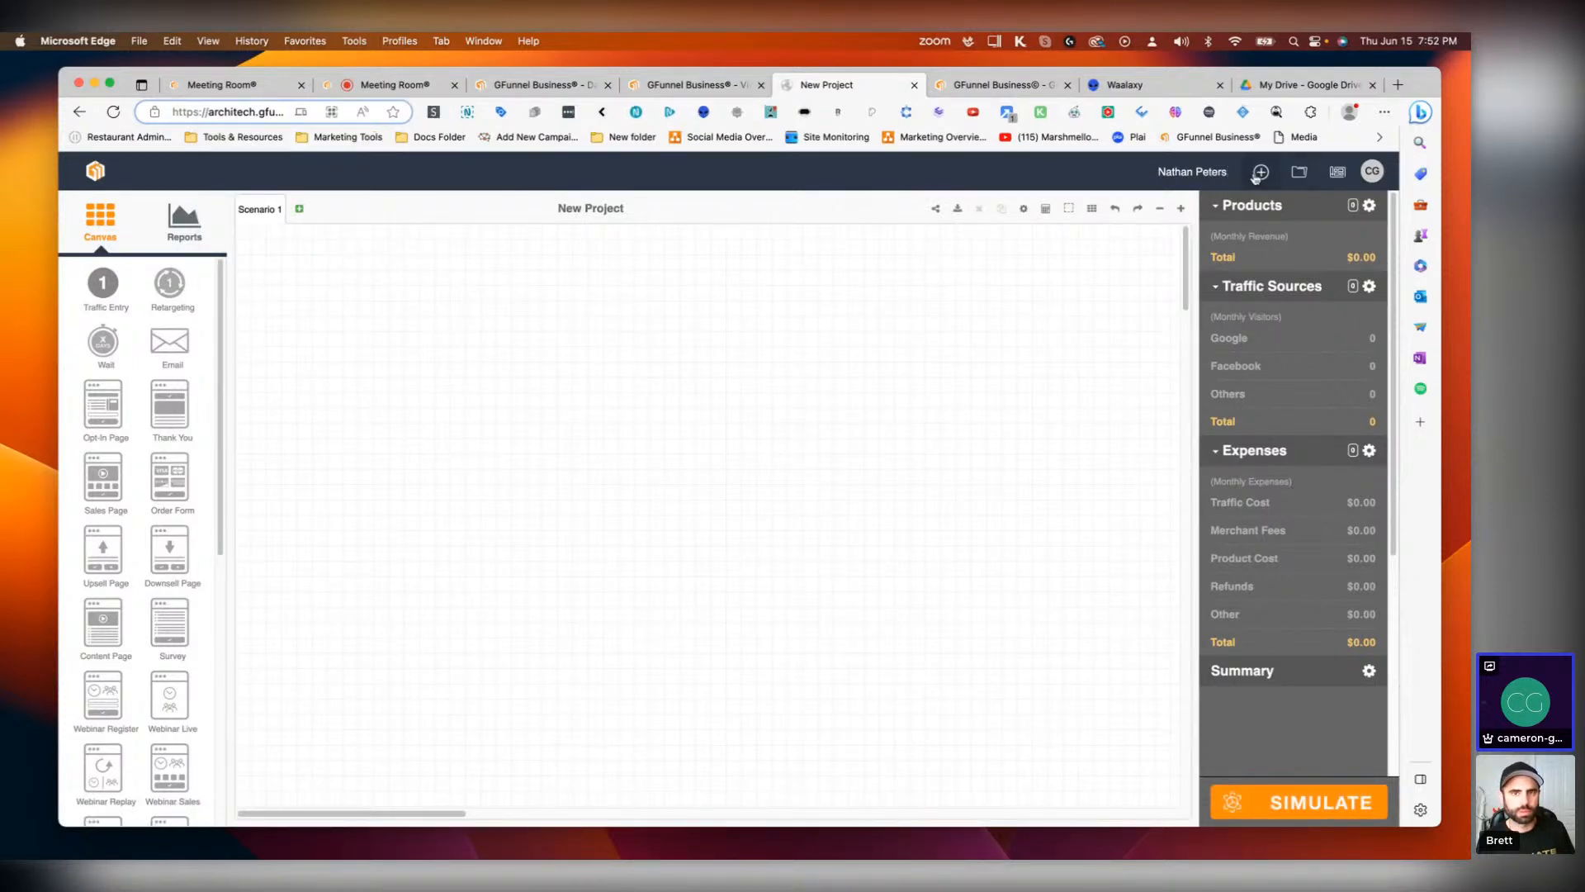
Step: Open the My Projects list and select the Perception Hackers folder
click(1311, 175)
scroll(947, 344, down, 5)
scroll(957, 644, down, 10)
scroll(929, 698, up, 8)
scroll(926, 701, down, 3)
scroll(926, 701, up, 5)
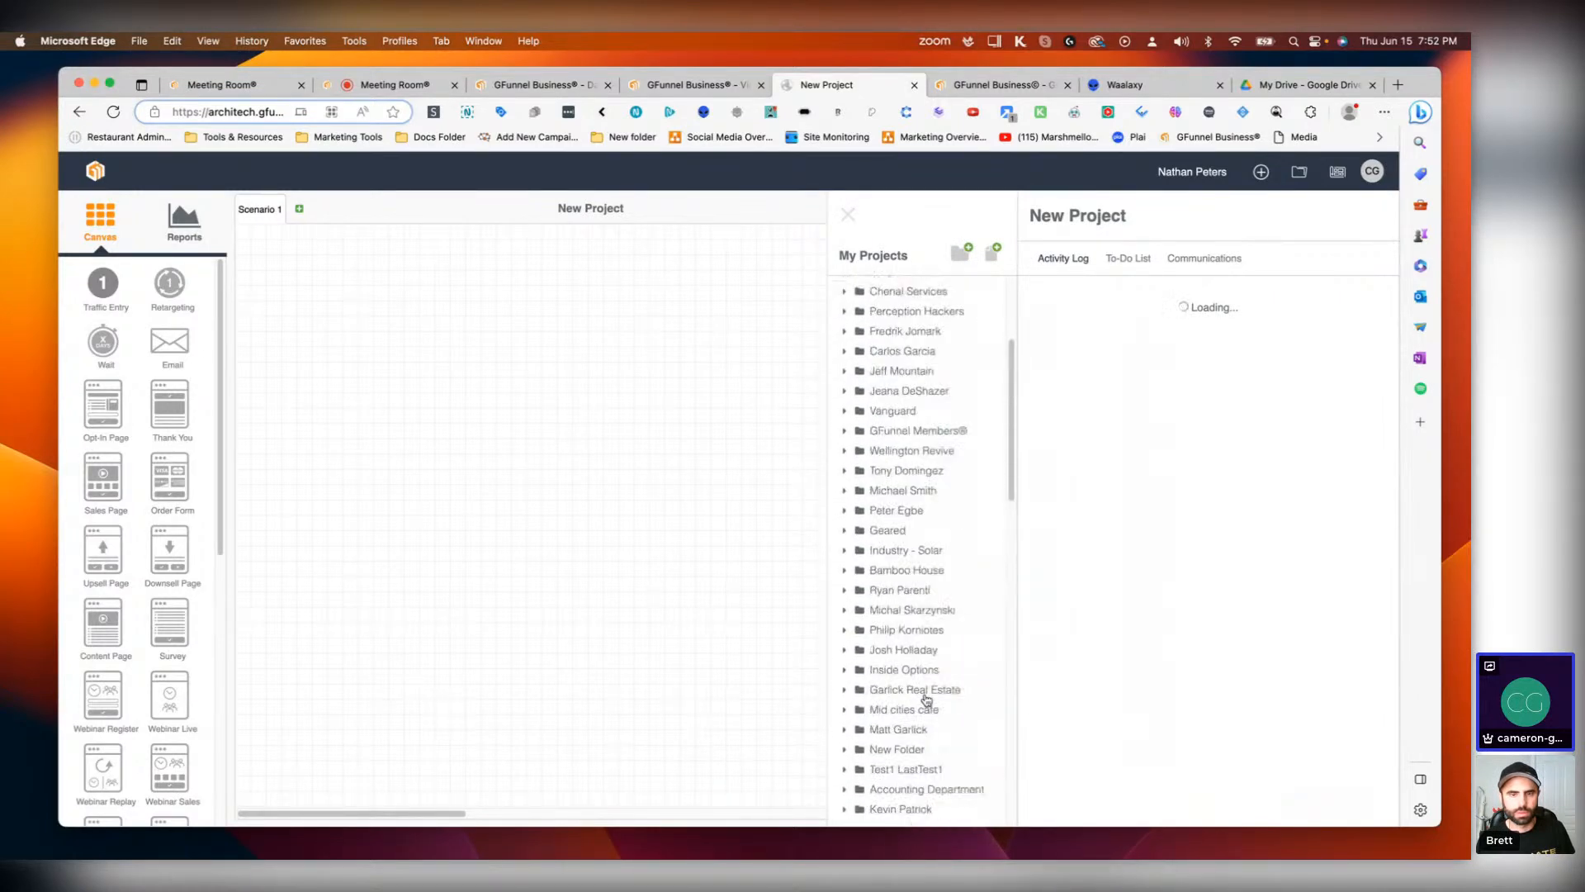
scroll(912, 641, up, 5)
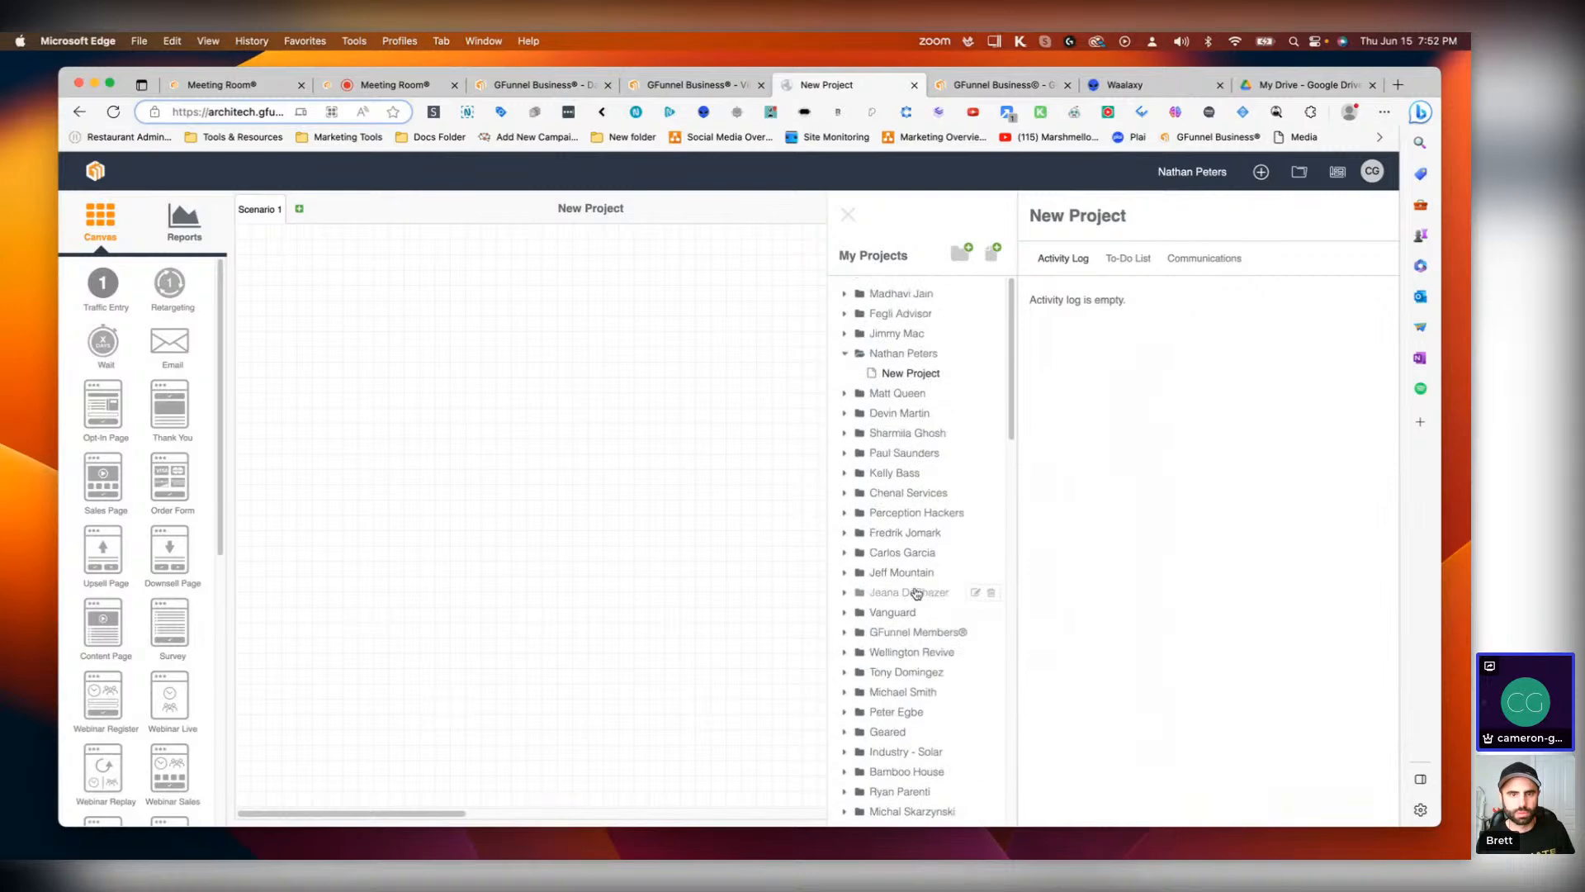
click(901, 513)
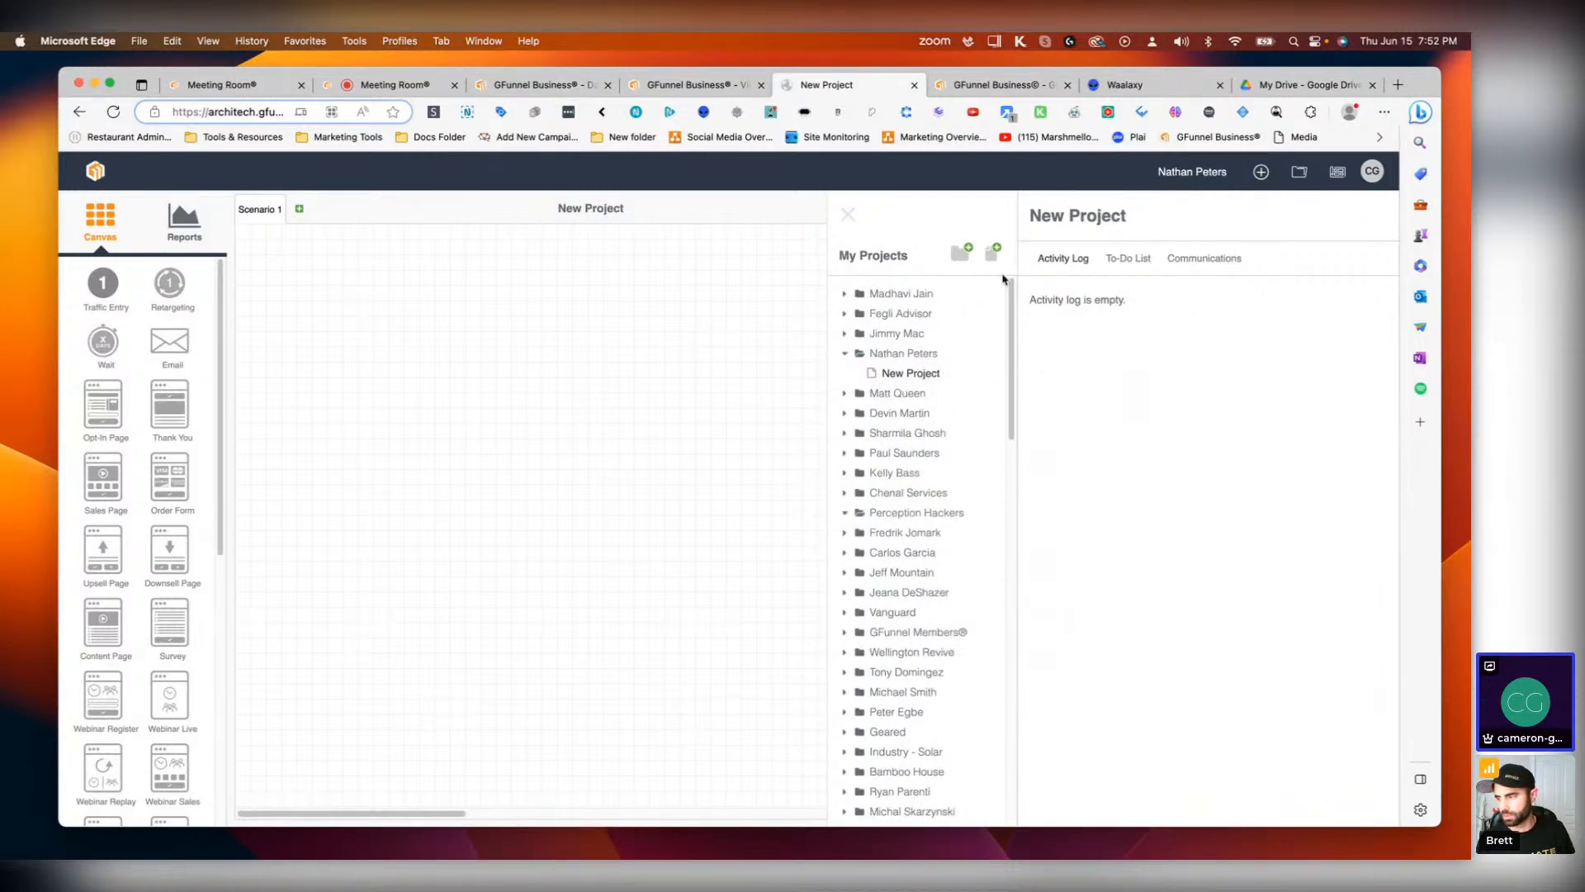
Step: Start a new project and set its title to LinkedIn Outreach
click(991, 253)
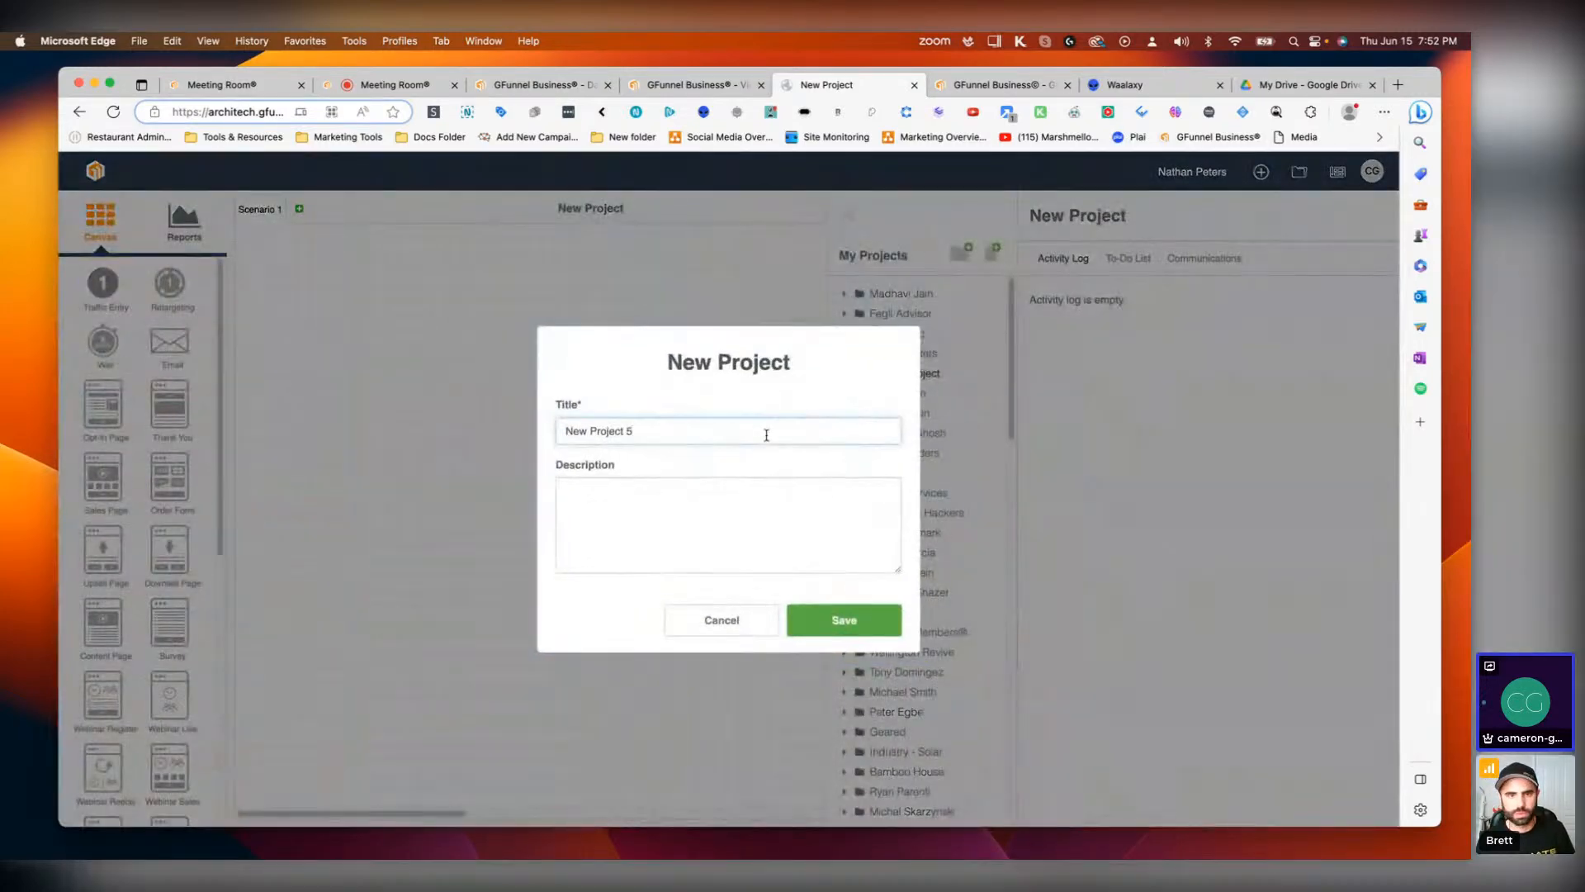
drag(640, 430, 560, 430)
text(L)
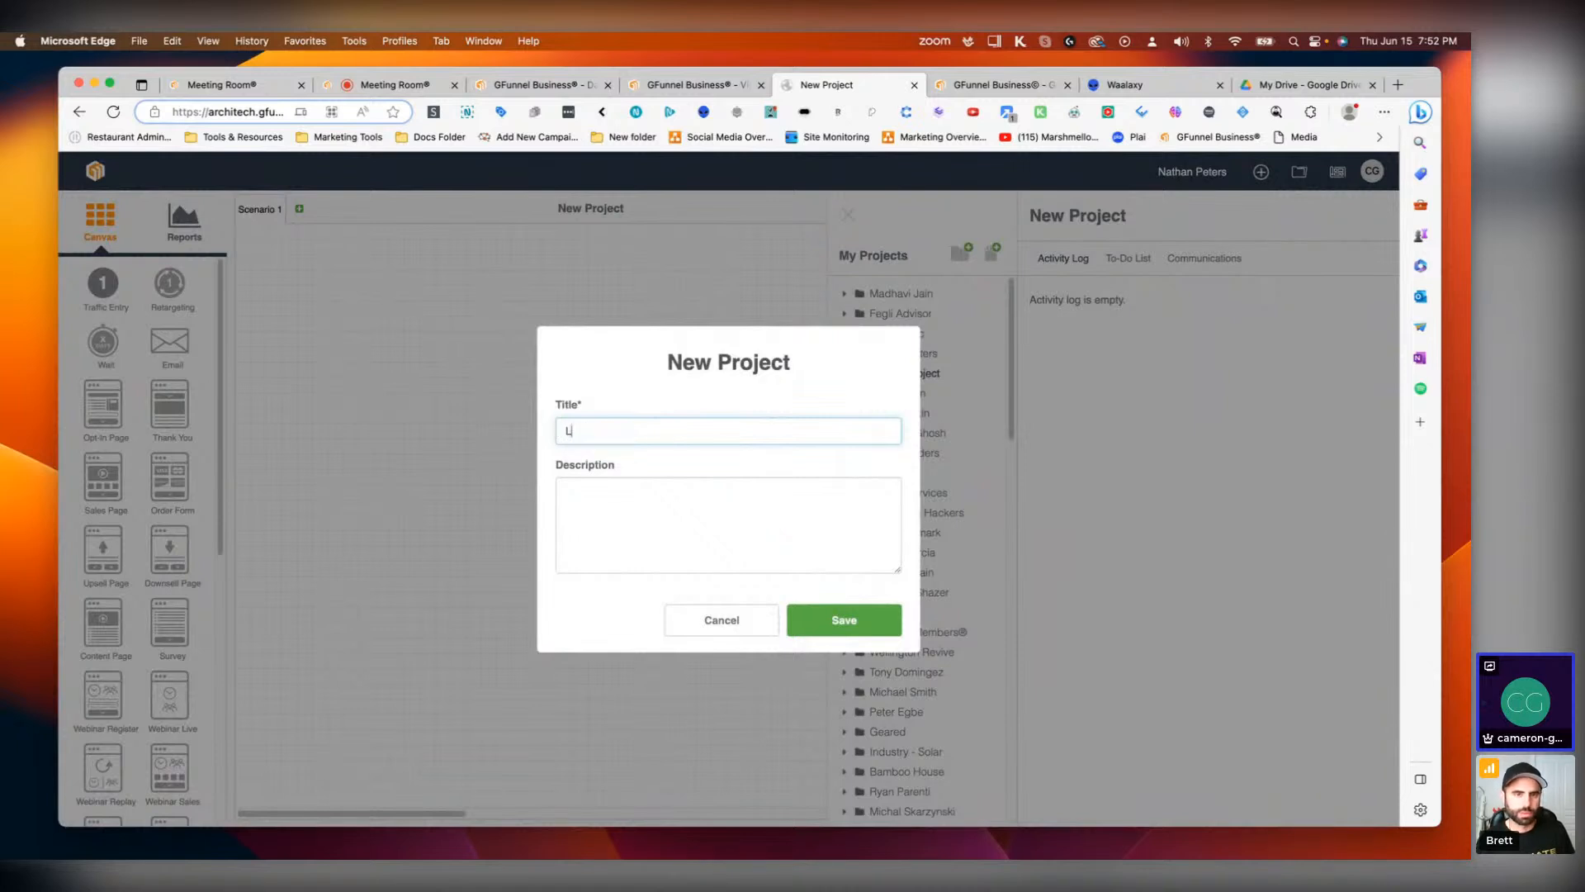
text(inkedIn Outreach)
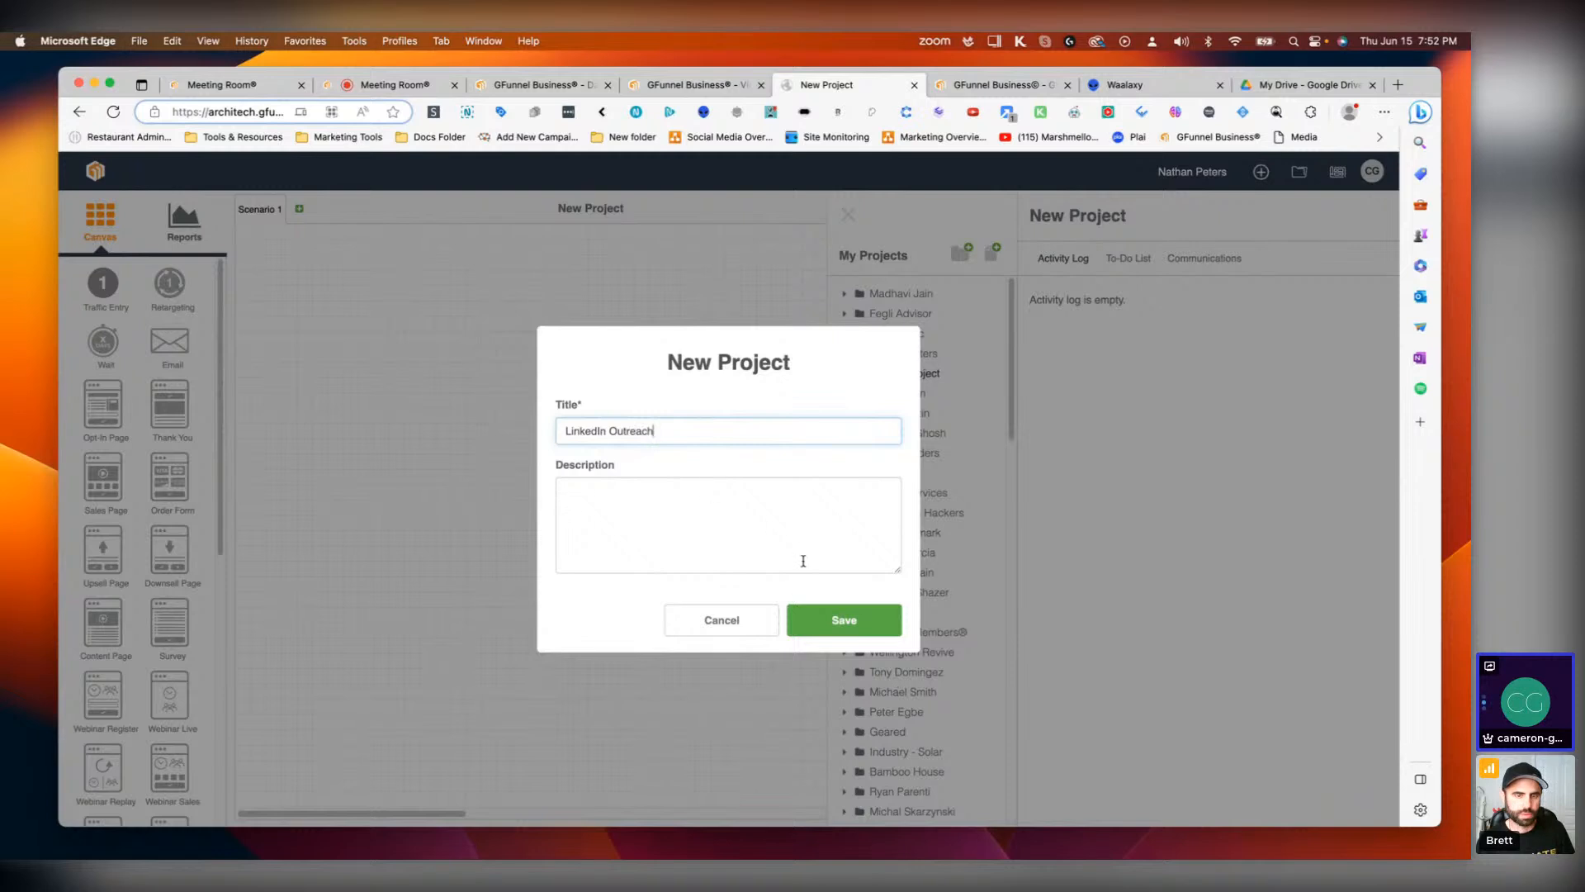
Step: Enter the description "This is a LinkedIn Strategy That Will Allow Active LinkedIn As A Powerhouse Propecting Machine"
click(722, 545)
text(This i)
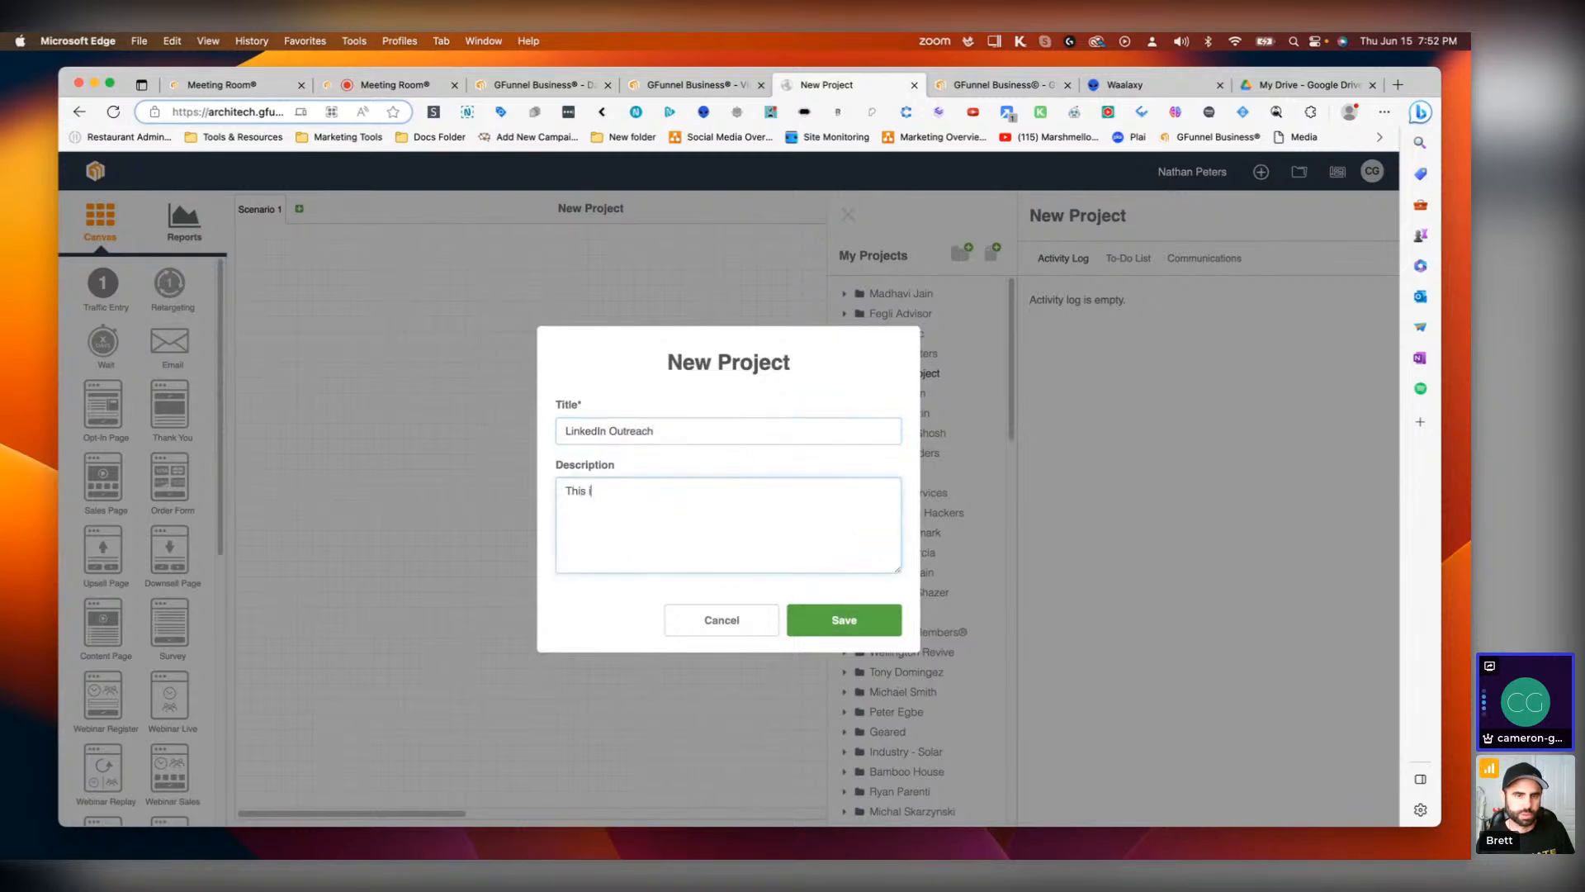
text(s a Linked)
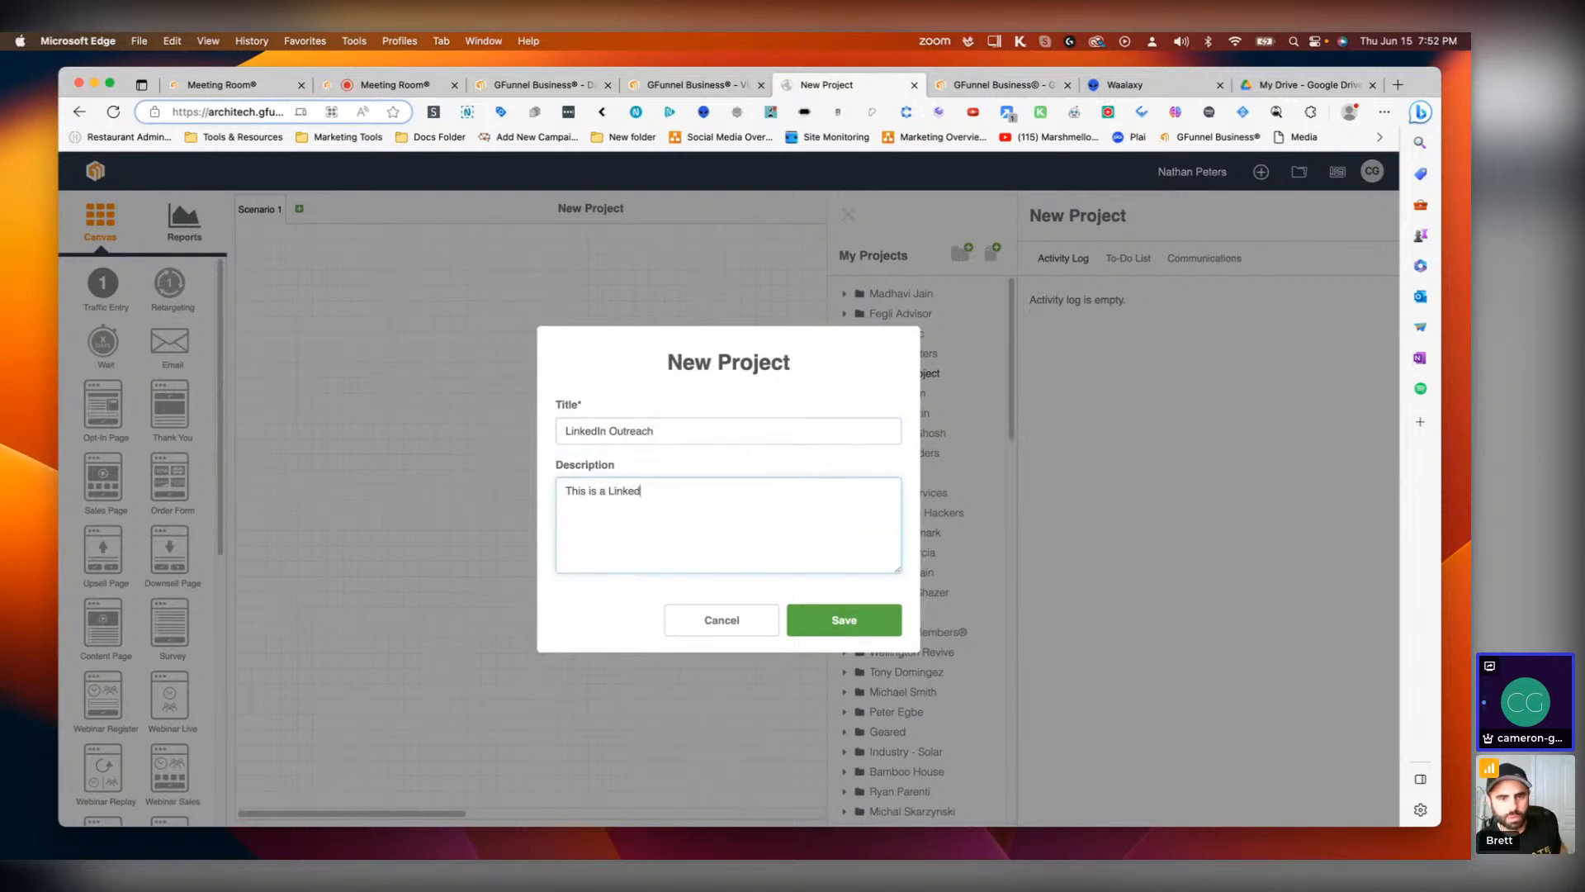
text(in Stra)
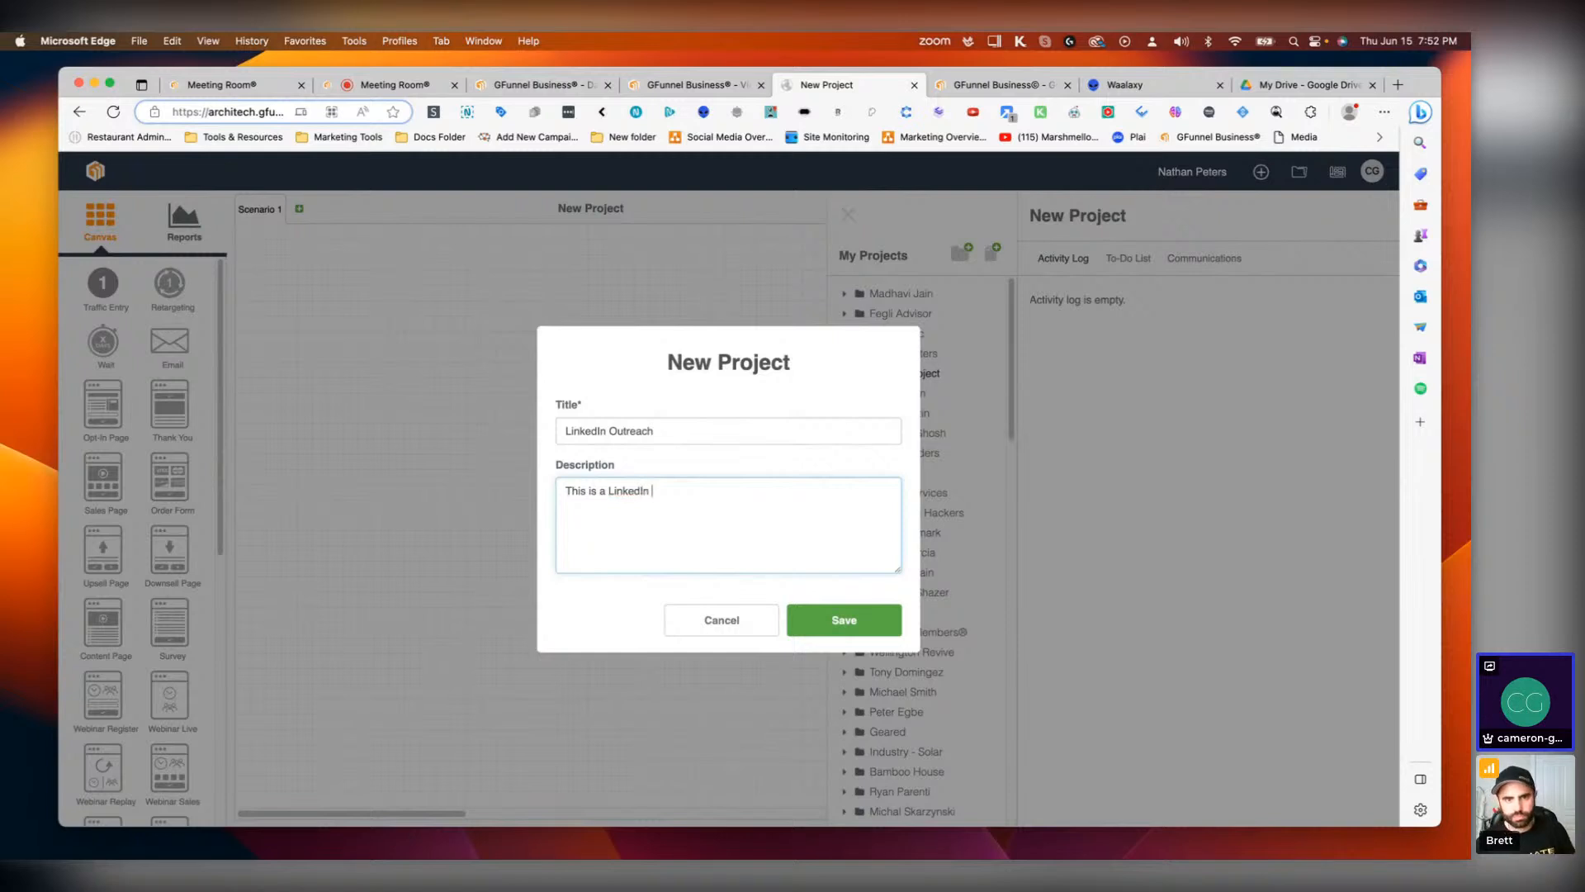
text(tegy)
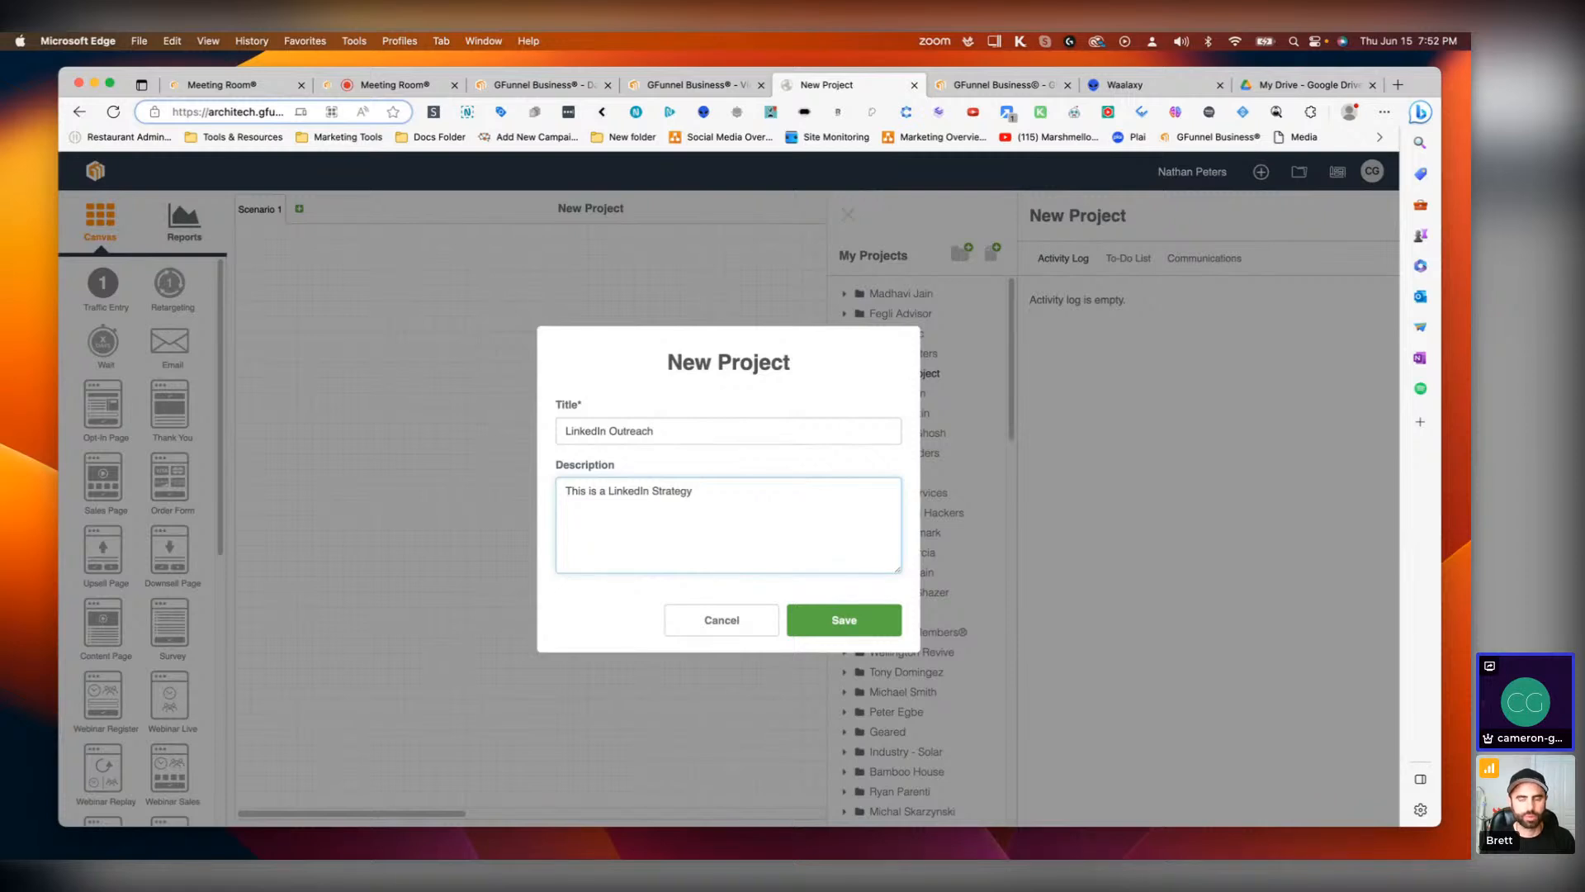
text(That Will Aloow)
key(BackSpace)
key(BackSpace)
key(BackSpace)
key(BackSpace)
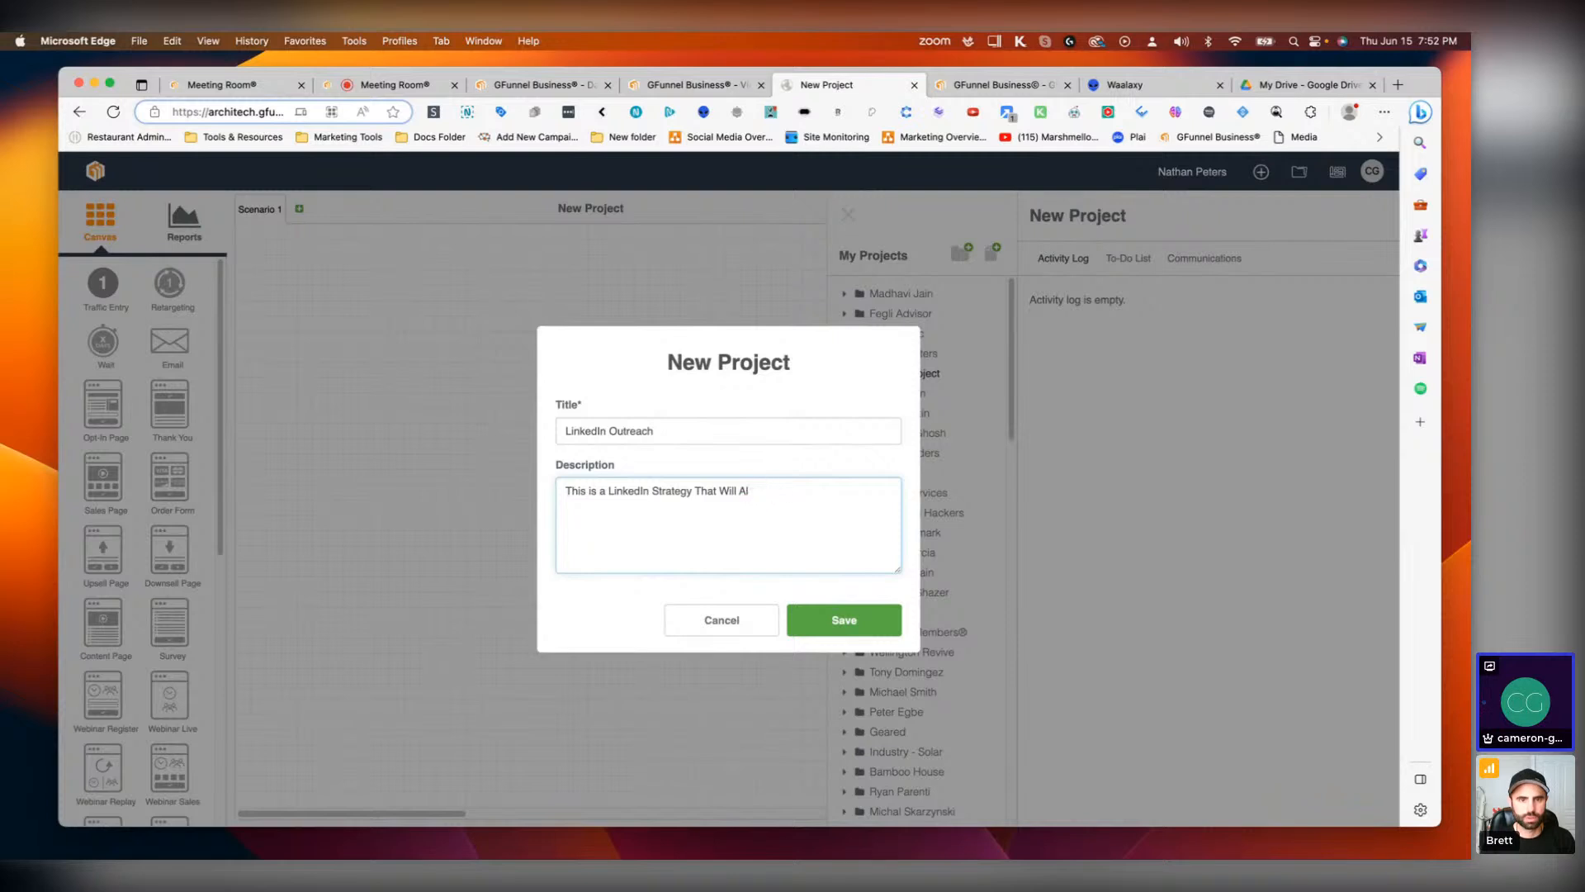
text(low)
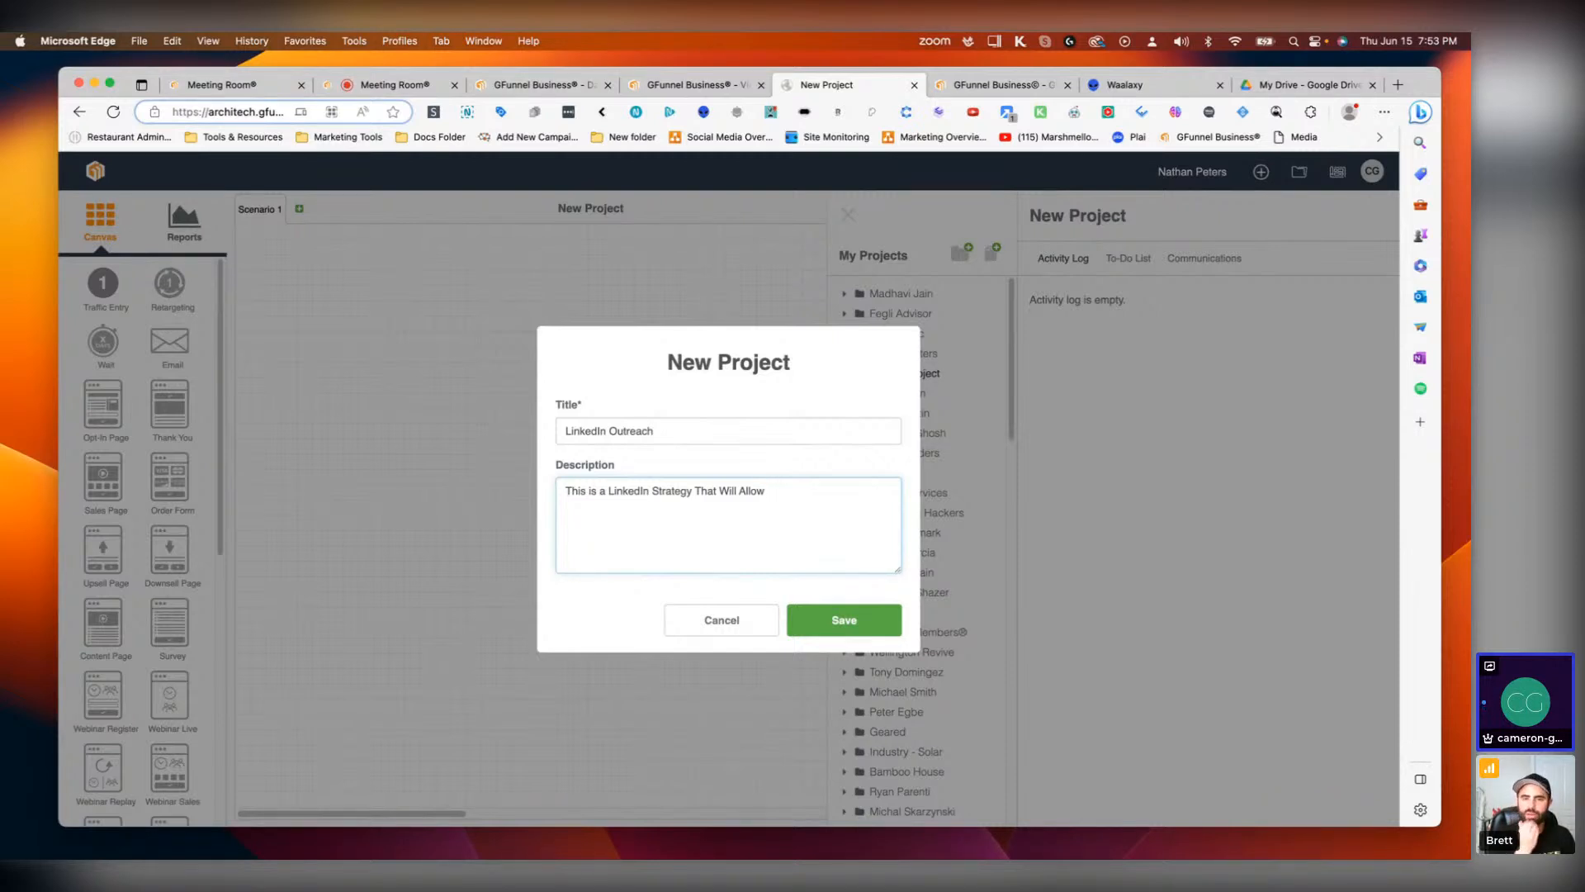
text(Us)
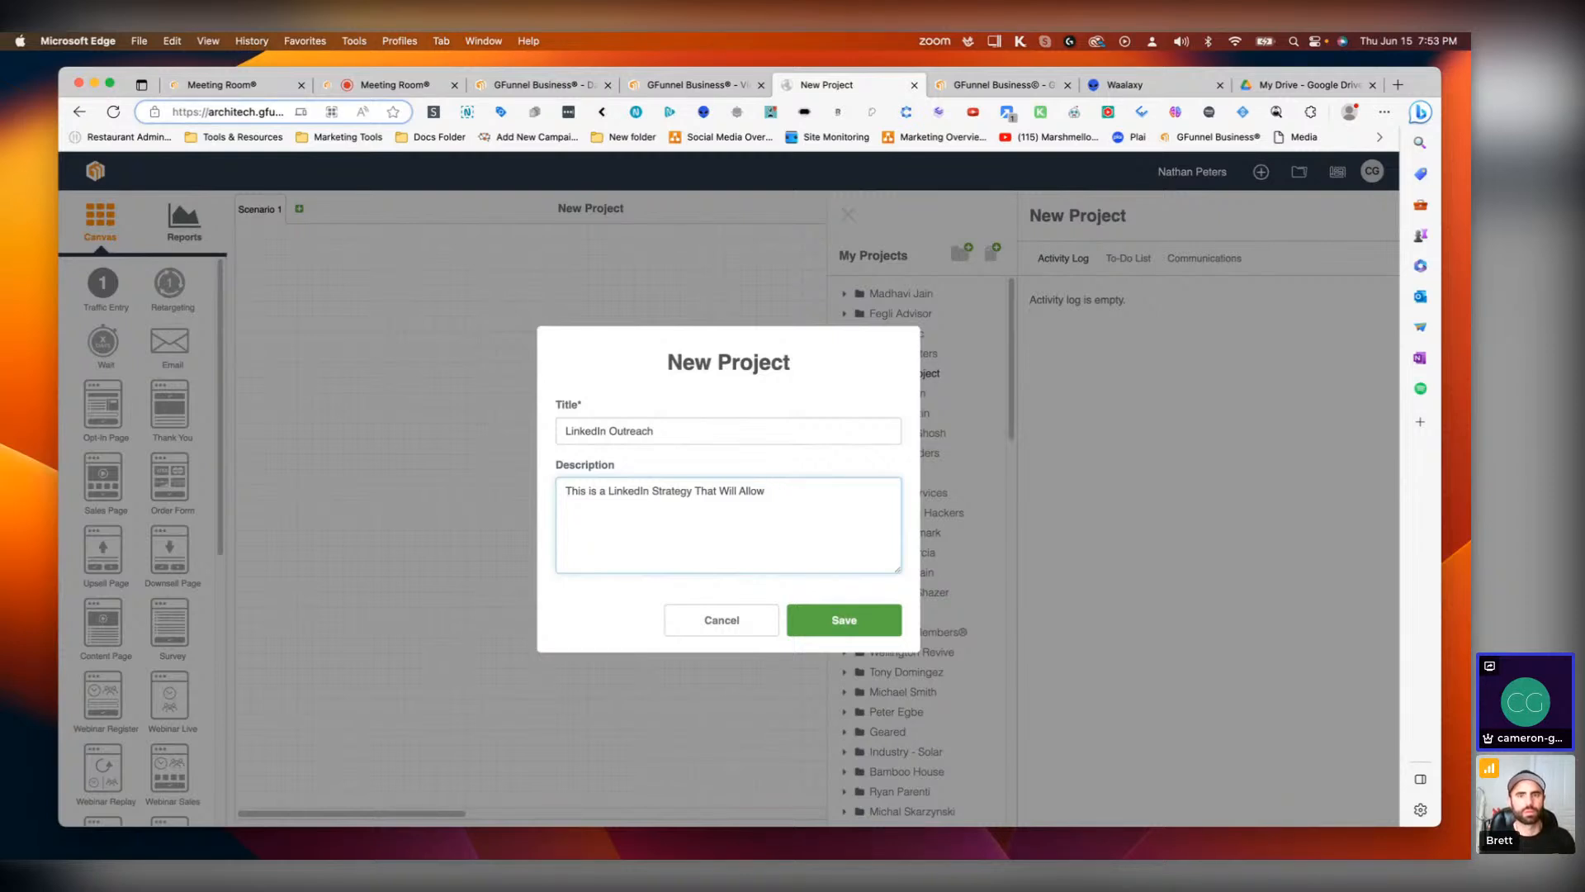
text(Ac)
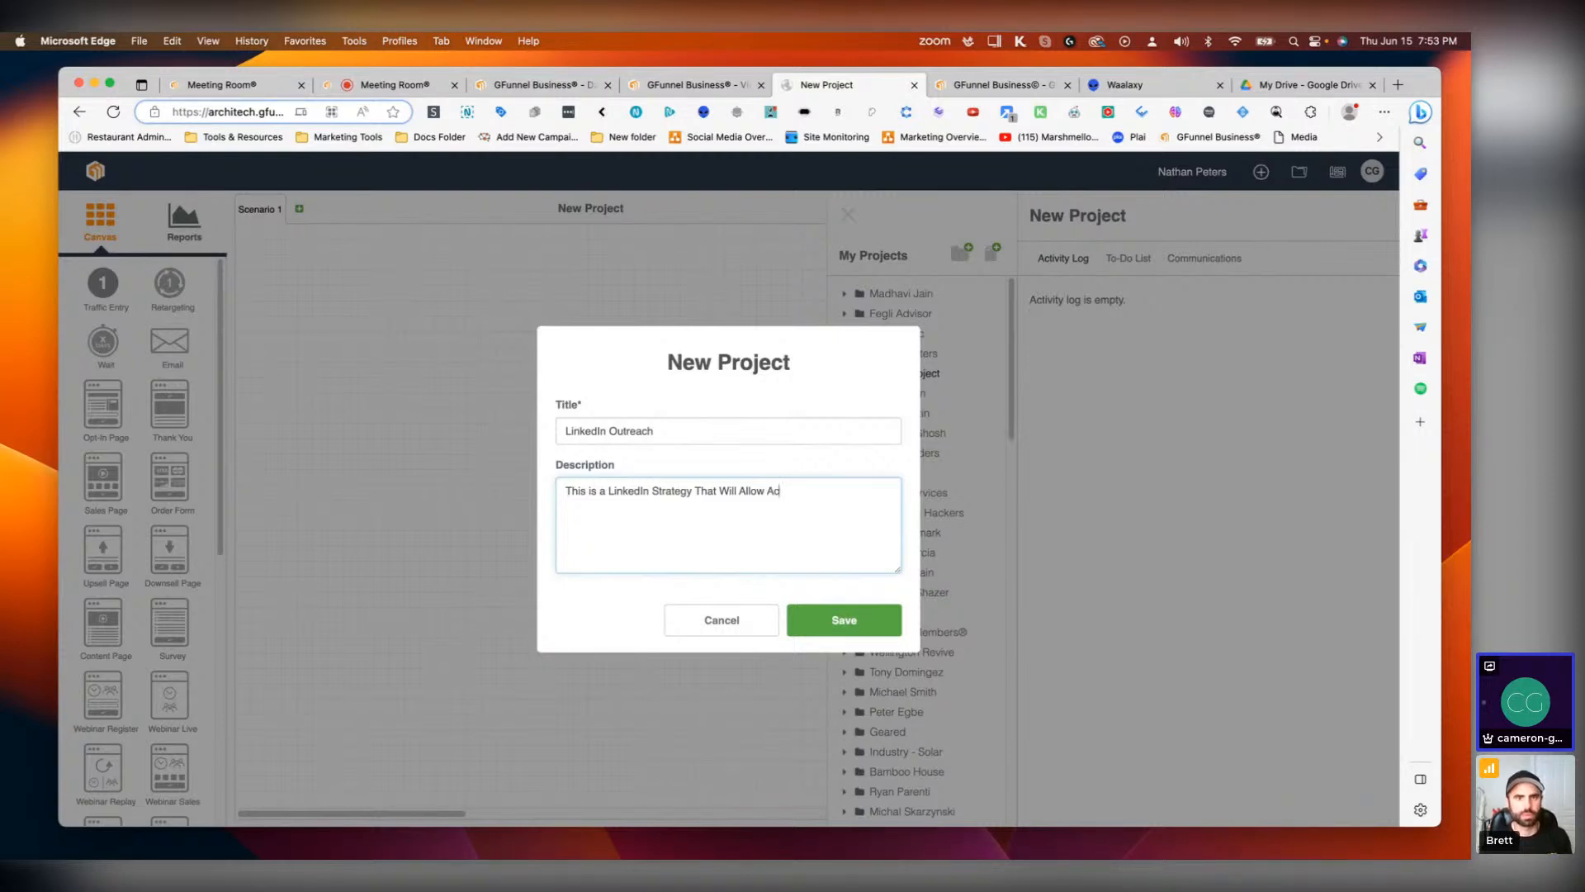
text(tive LinkedIn a)
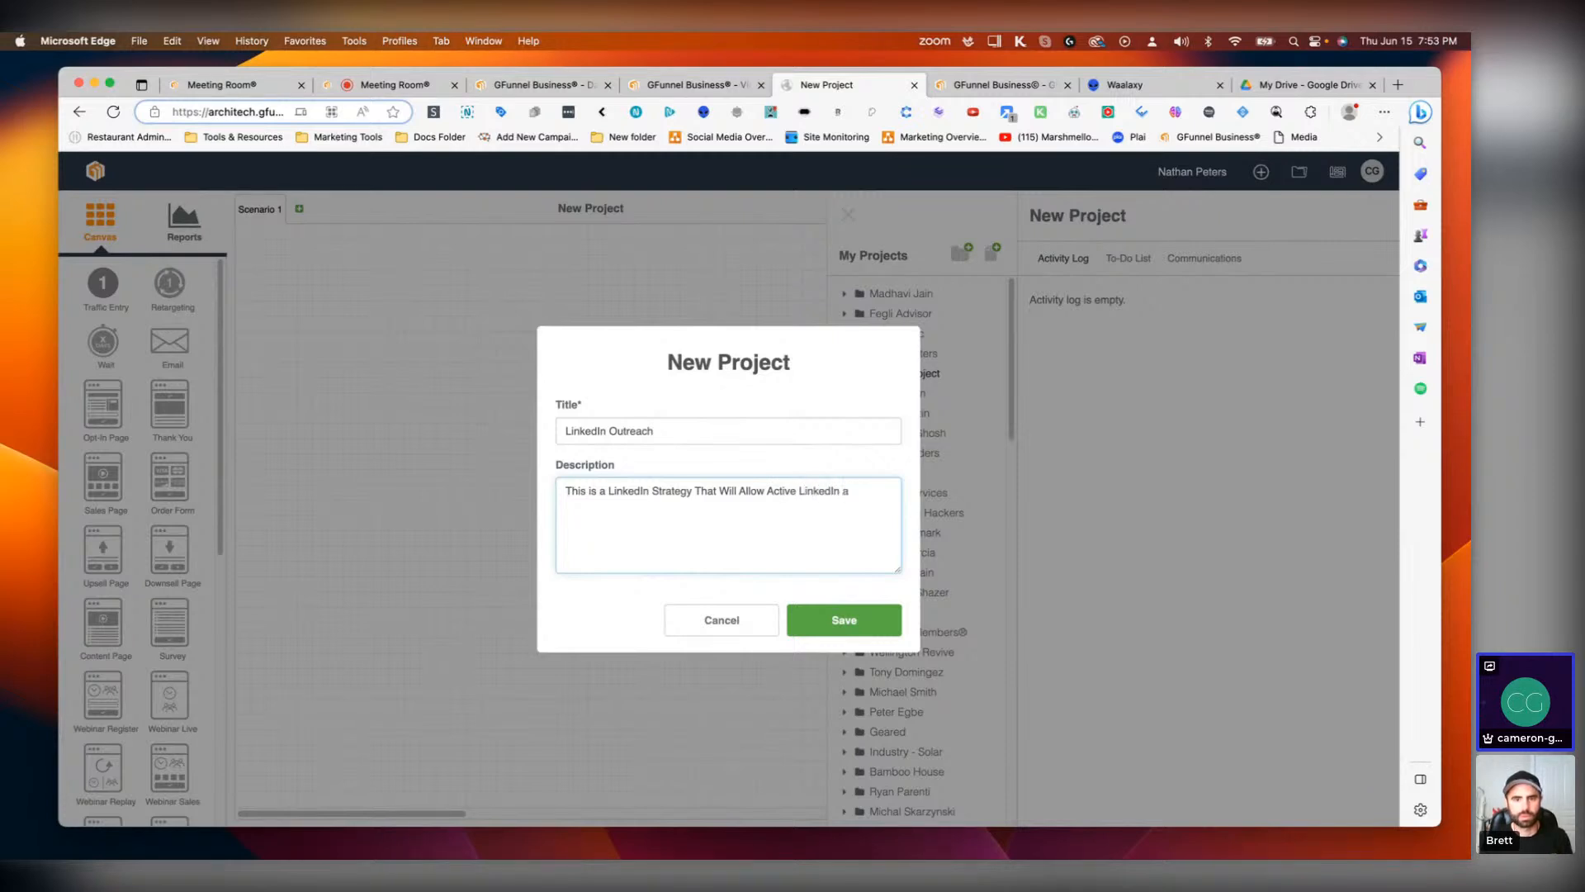
text(s A Powerhow)
key(BackSpace)
text(use Propecting Machine)
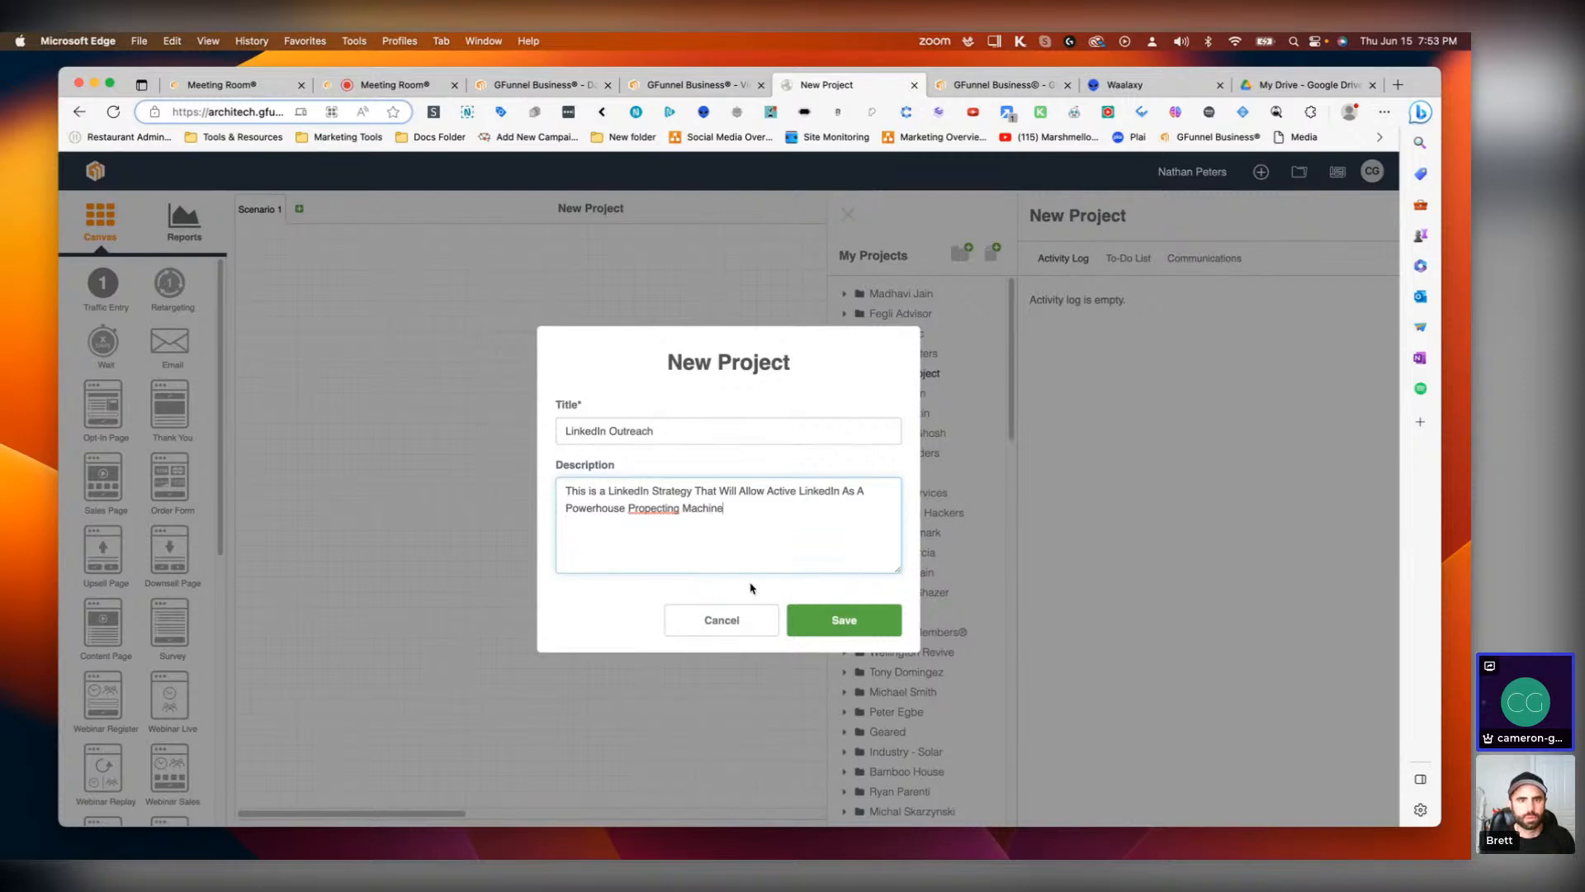
Step: Try to correct the spelling of "Propecting" and save the new project
right_click(653, 508)
click(702, 285)
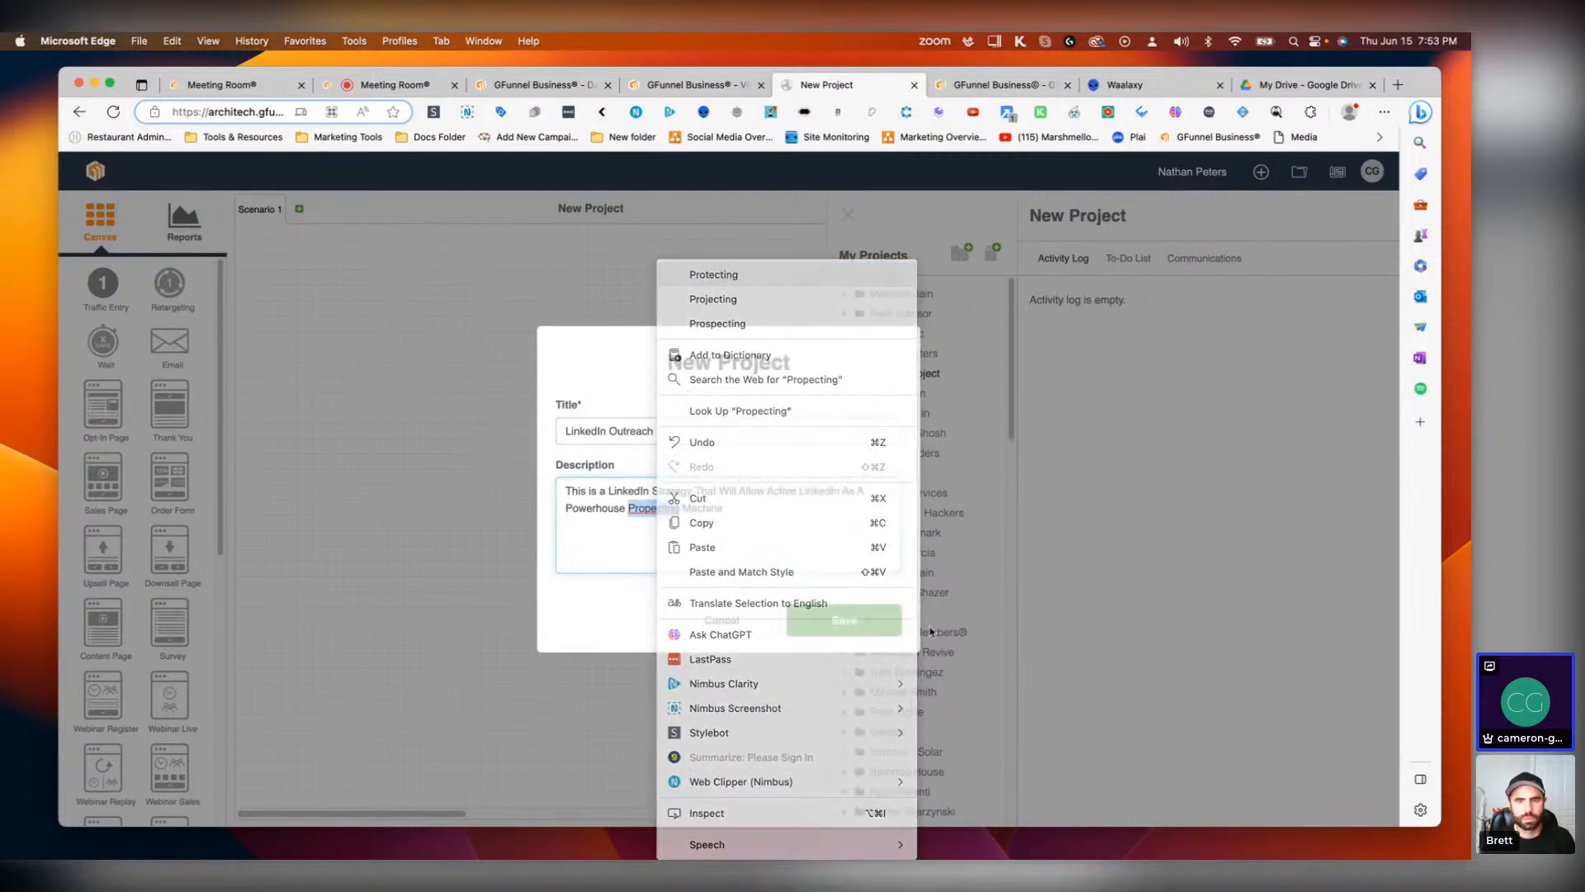
click(876, 629)
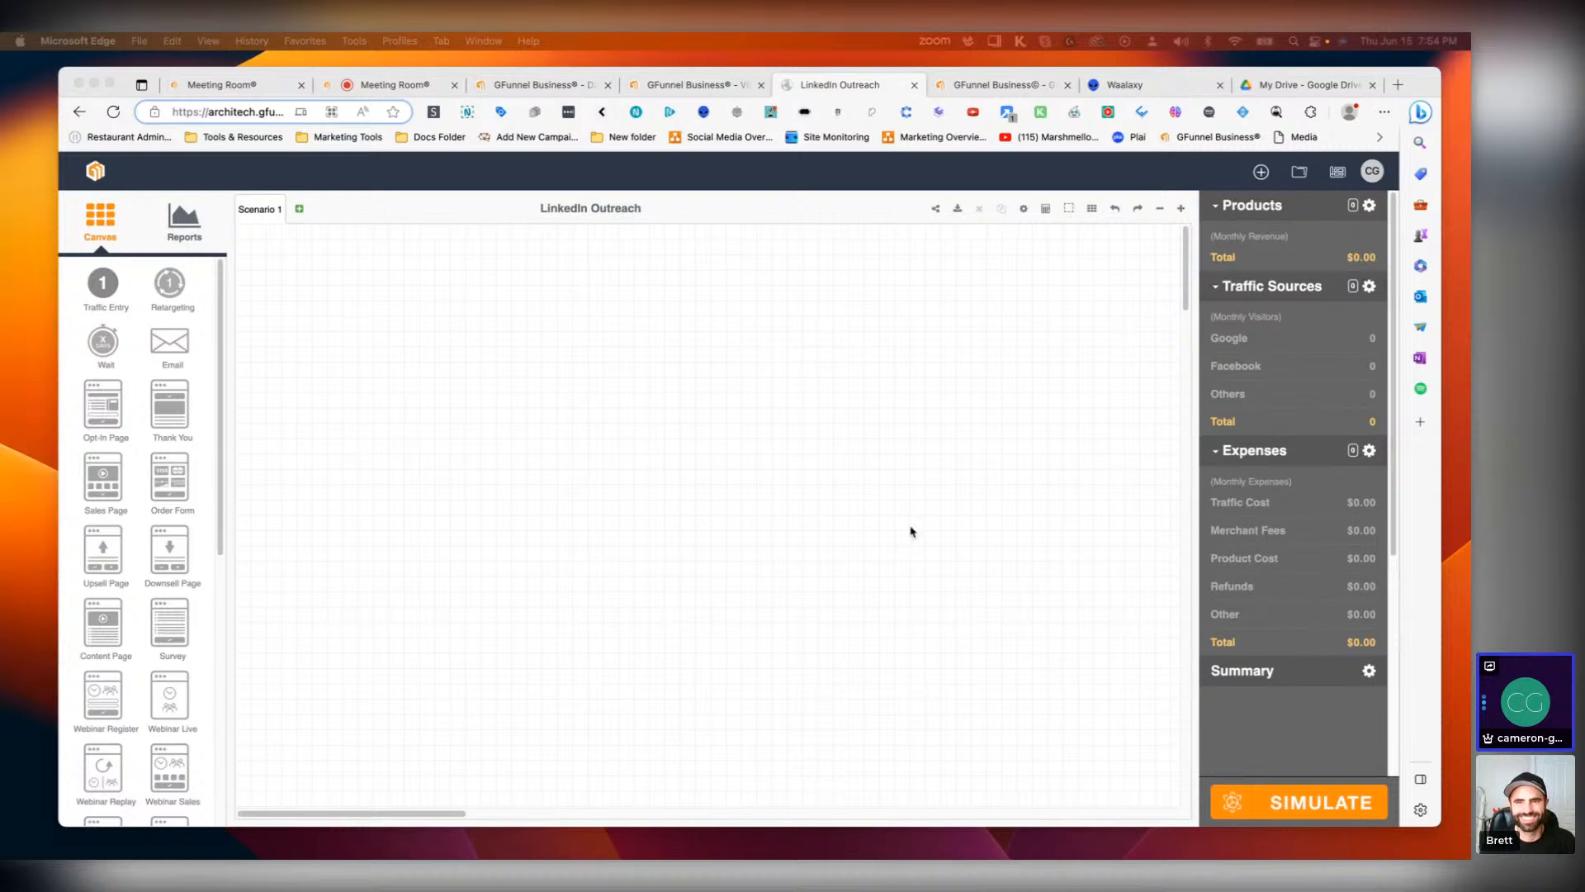
Step: Place a Traffic Entry element near the top left of the canvas and open its traffic sources
click(513, 459)
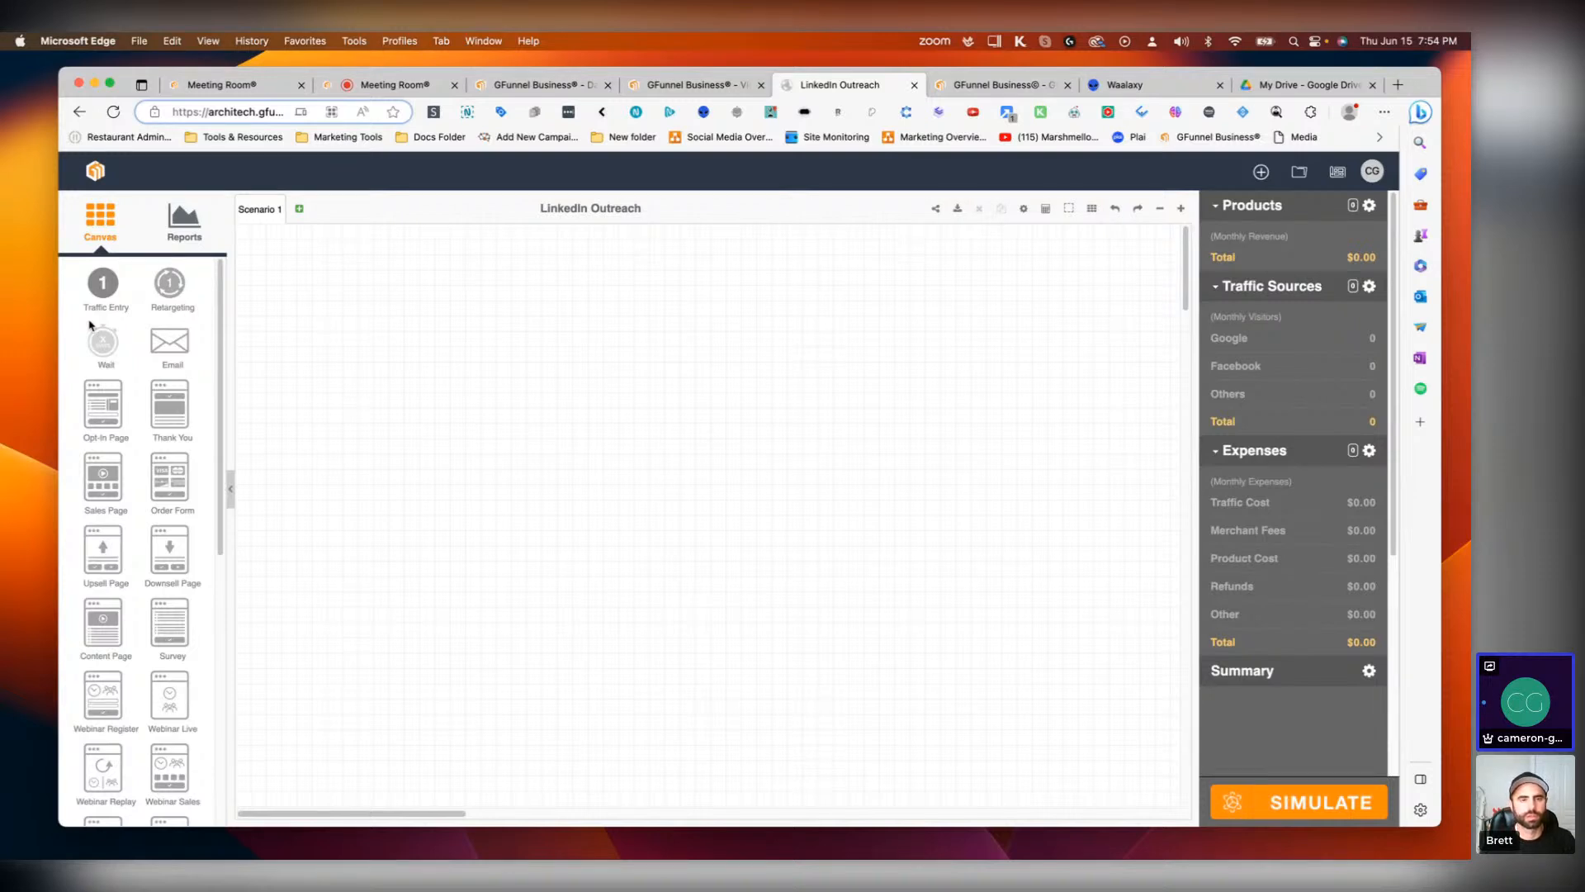
drag(103, 289, 409, 316)
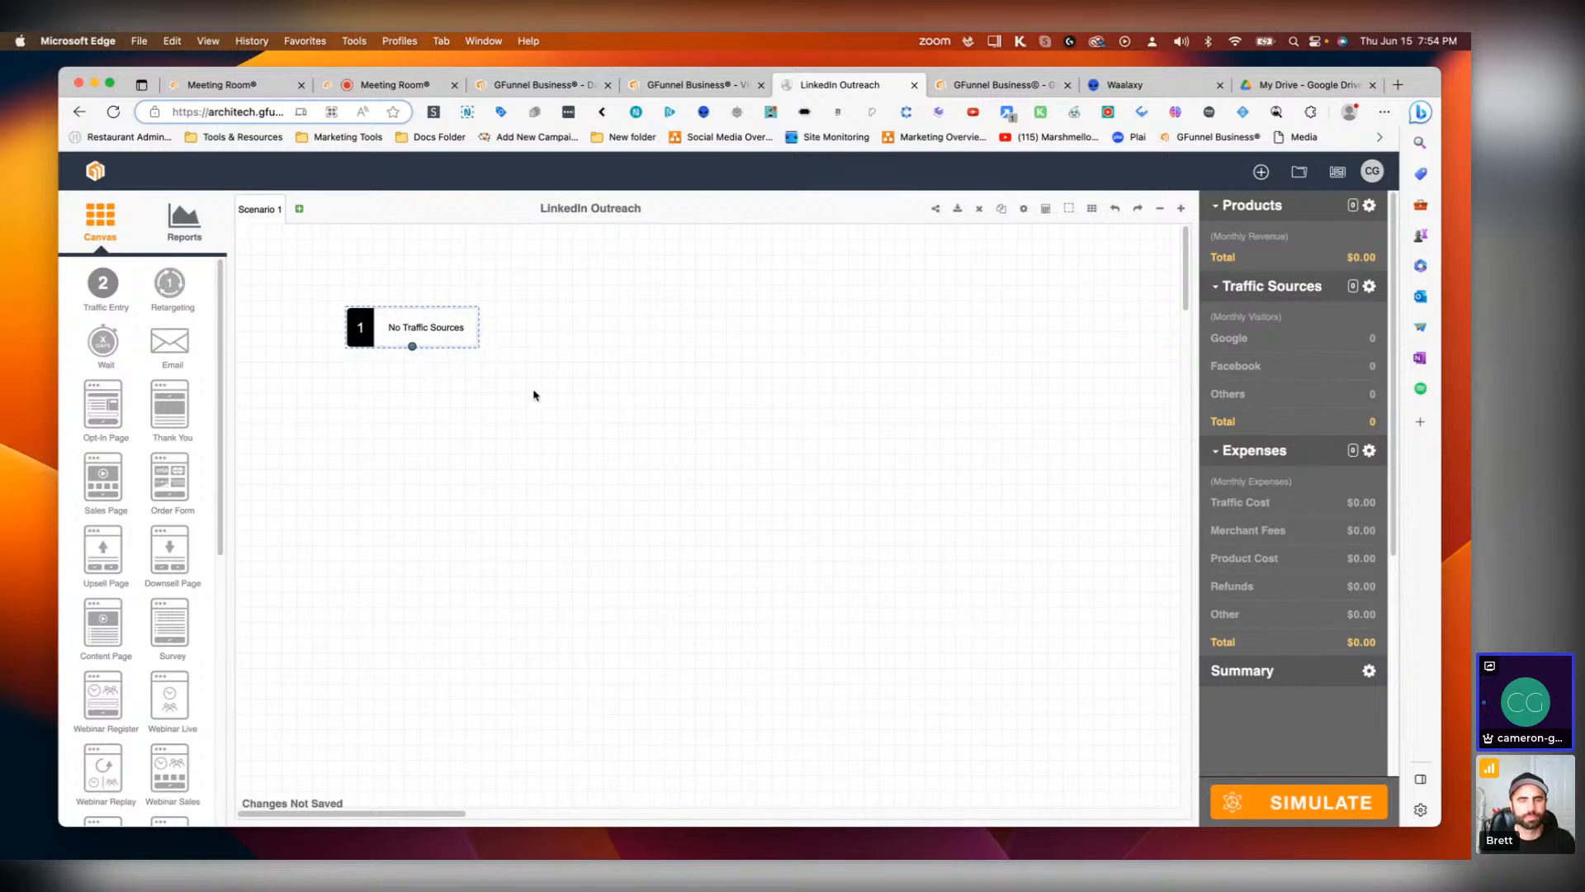
double_click(412, 337)
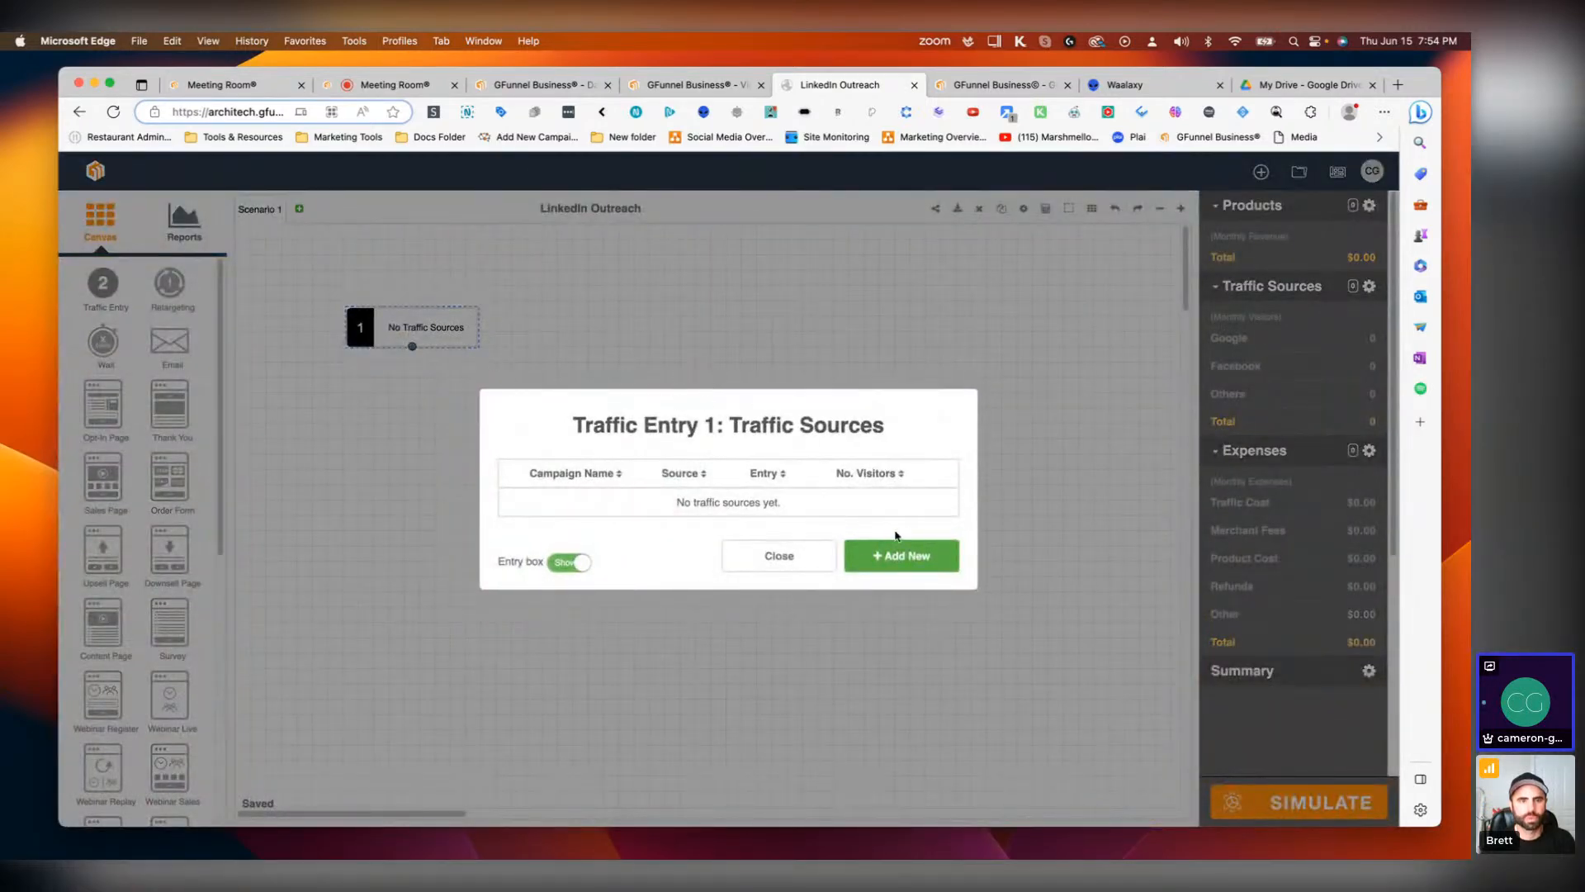
Step: Add a new traffic source for Traffic Entry 1 with campaign name LinkedIn and LinkedIn as its source
click(872, 545)
click(799, 403)
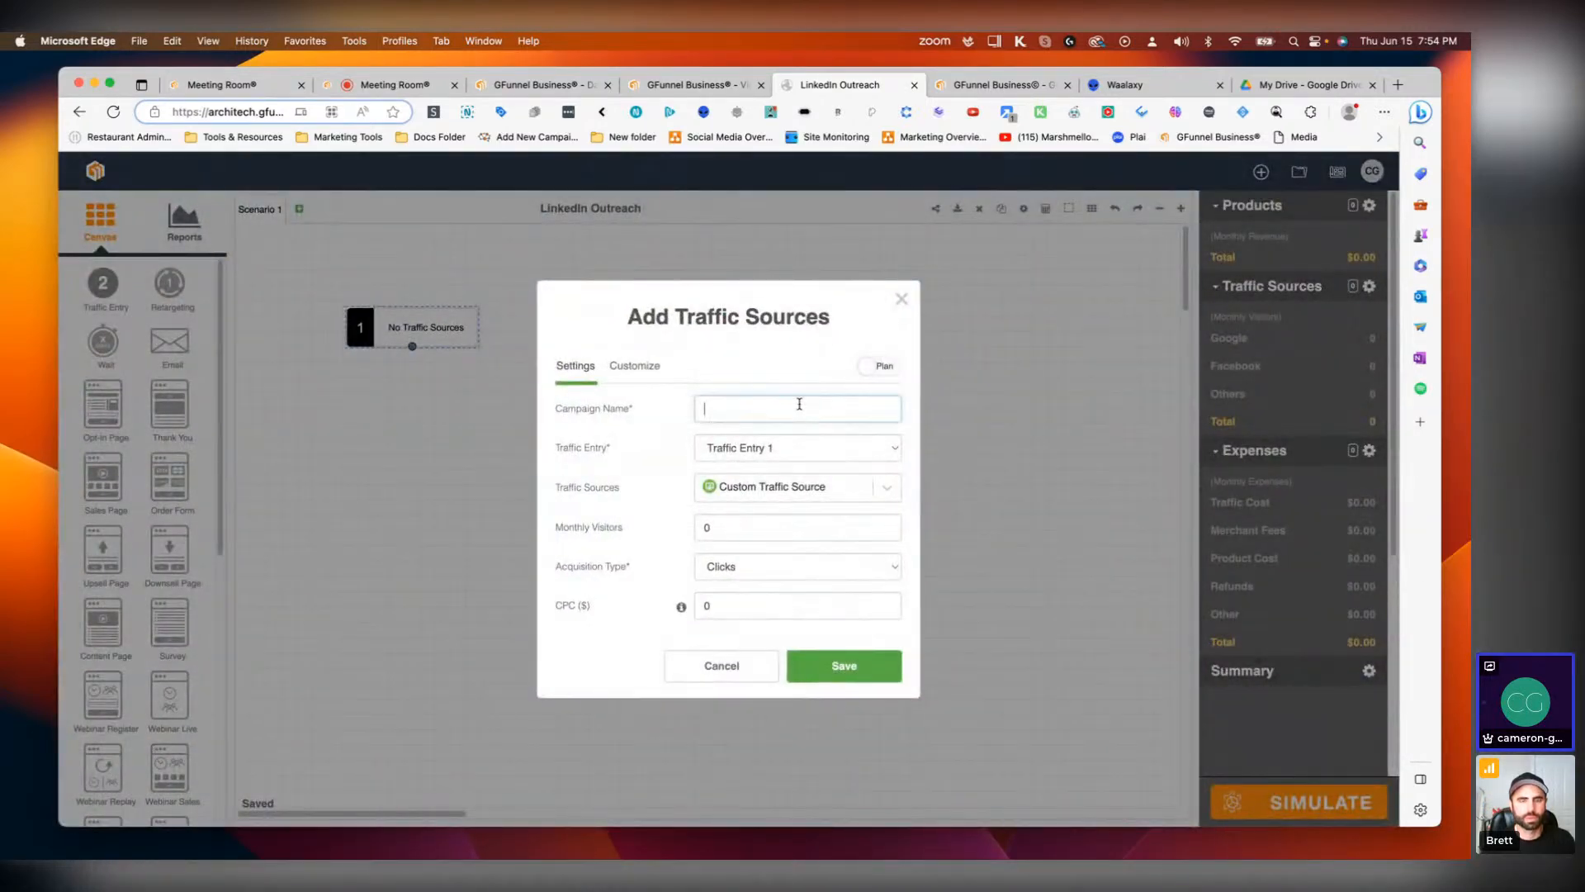
text(LinkedIn)
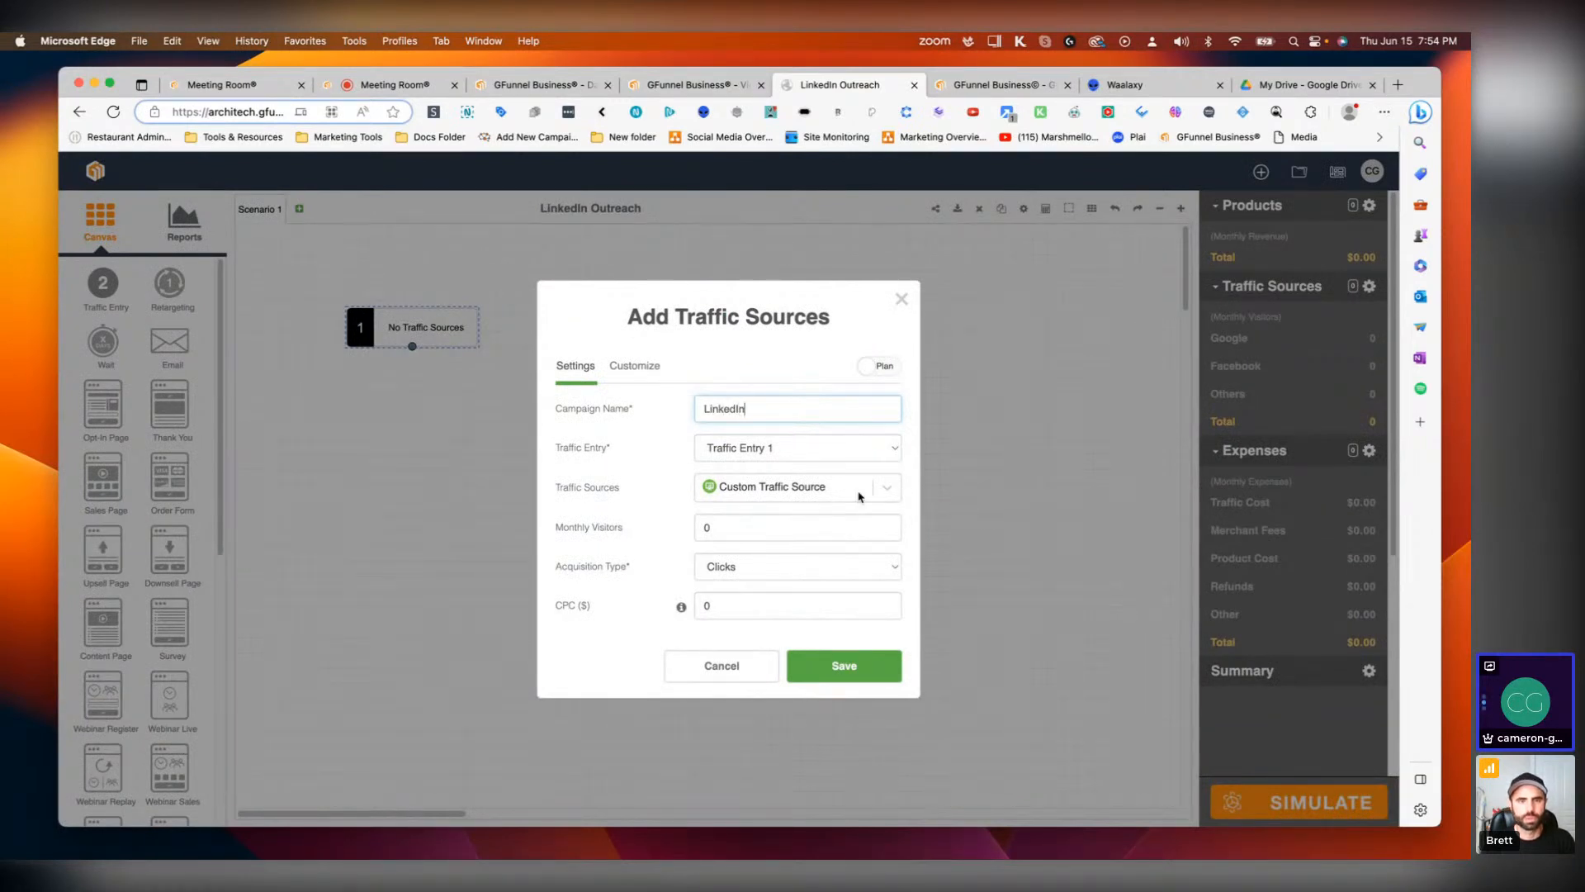
click(870, 500)
text(linked)
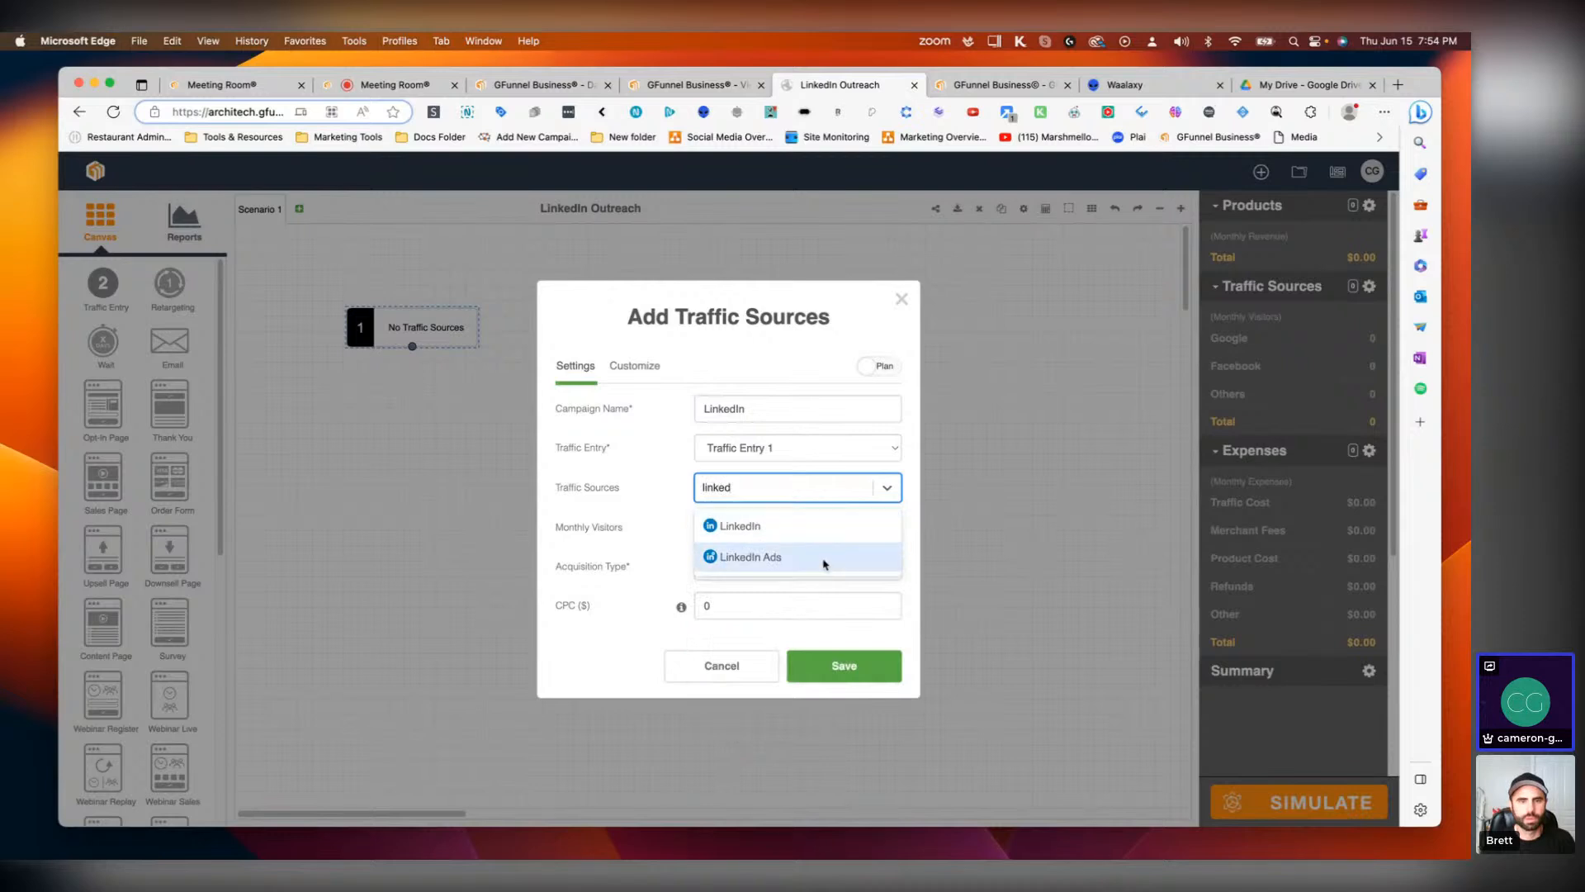
click(796, 525)
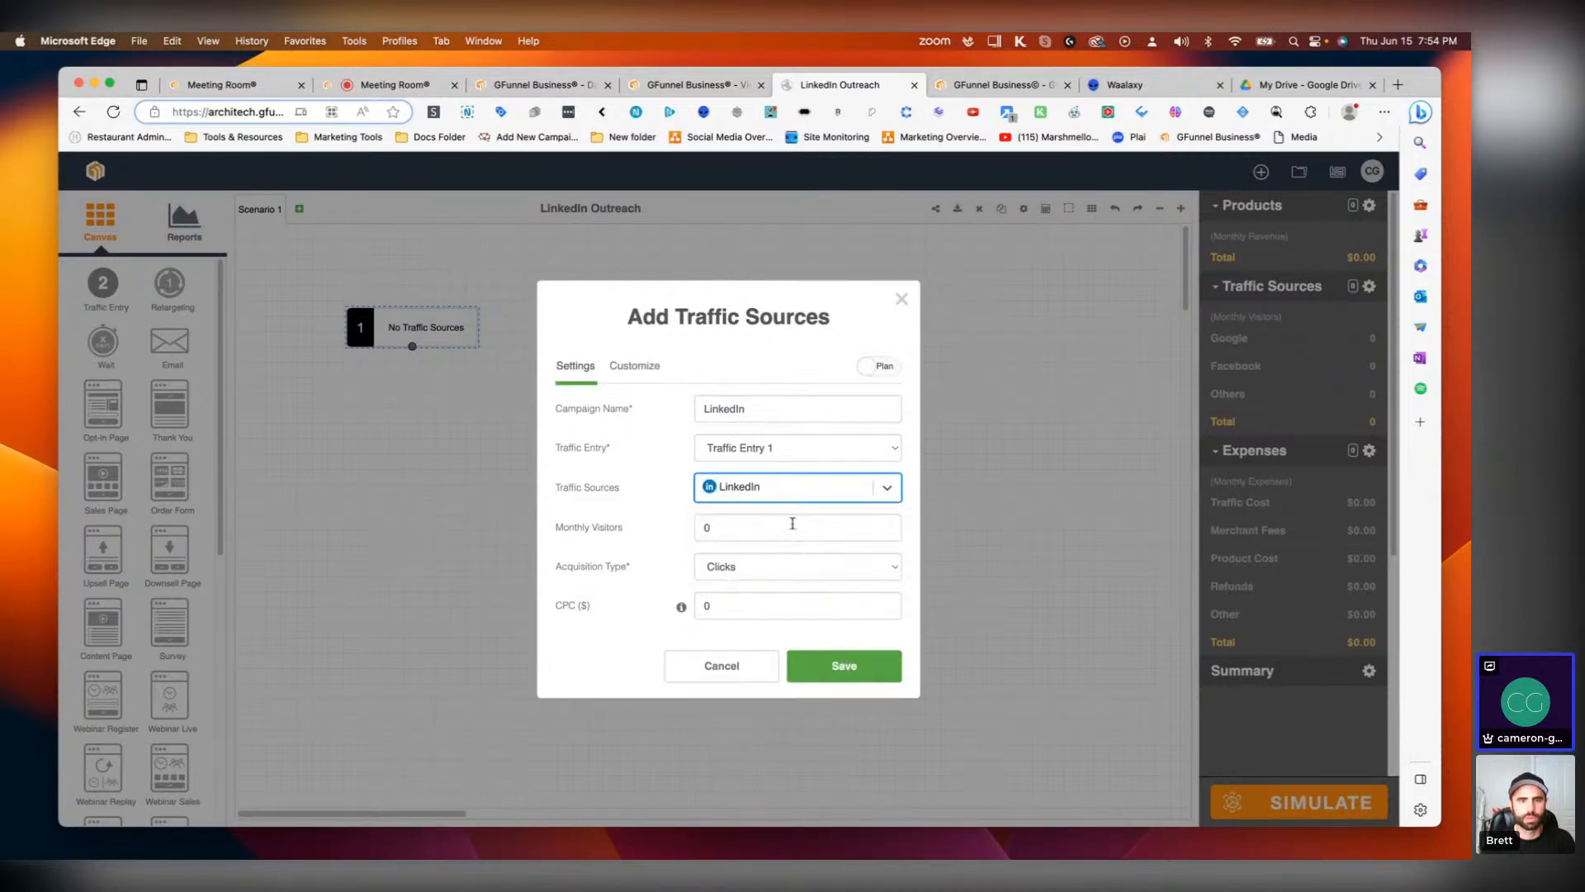
Step: Set the acquisition type to Impressions and monthly visitors to 3000, save the source and close the list
drag(793, 525, 692, 530)
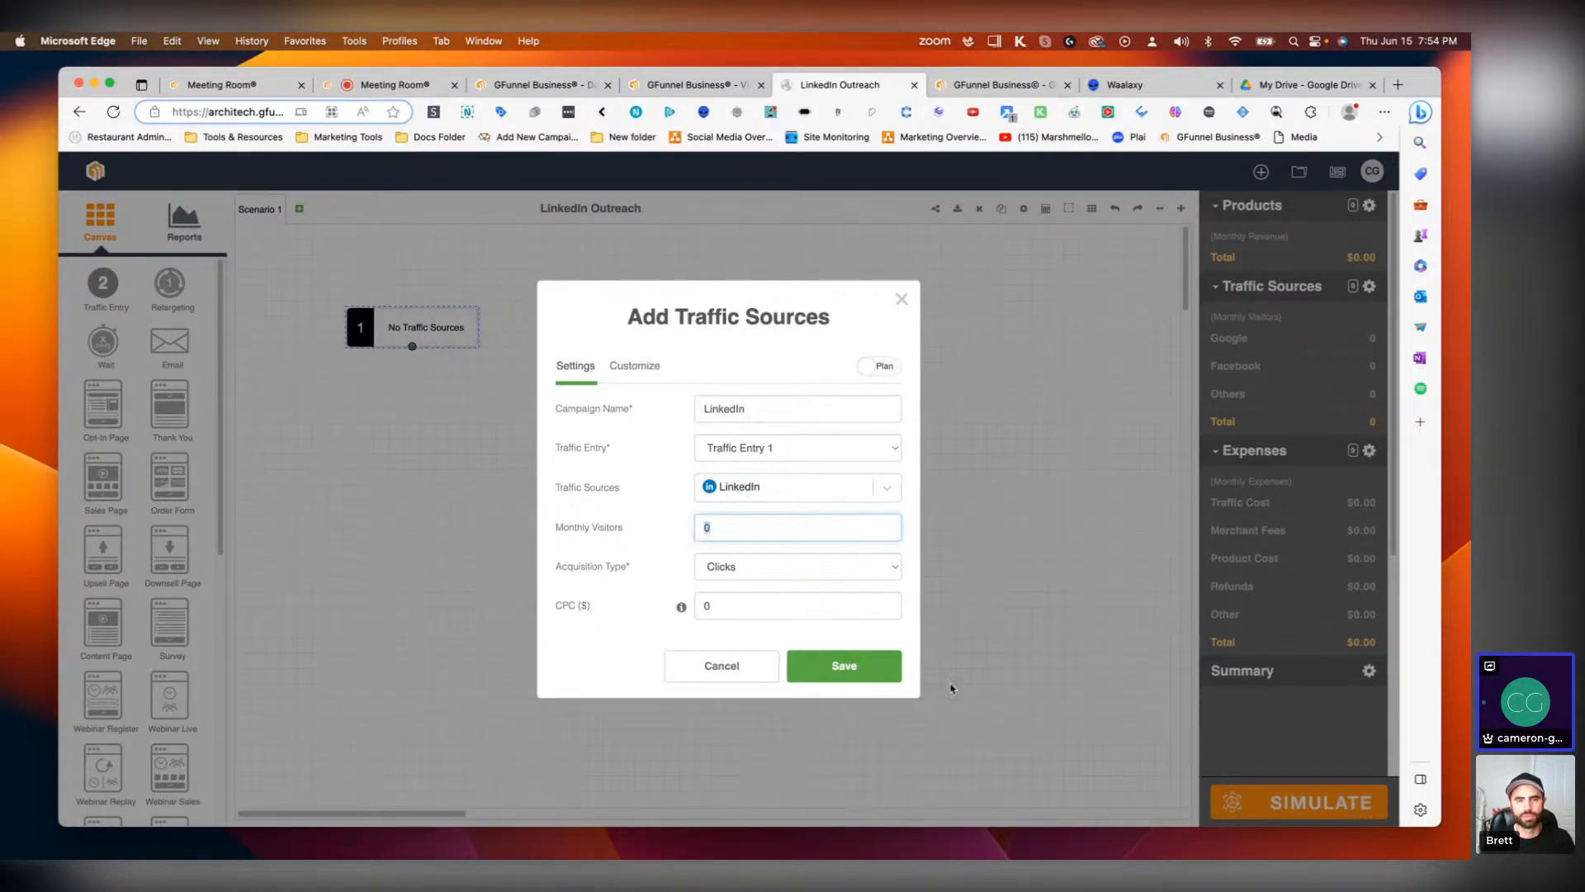
click(862, 579)
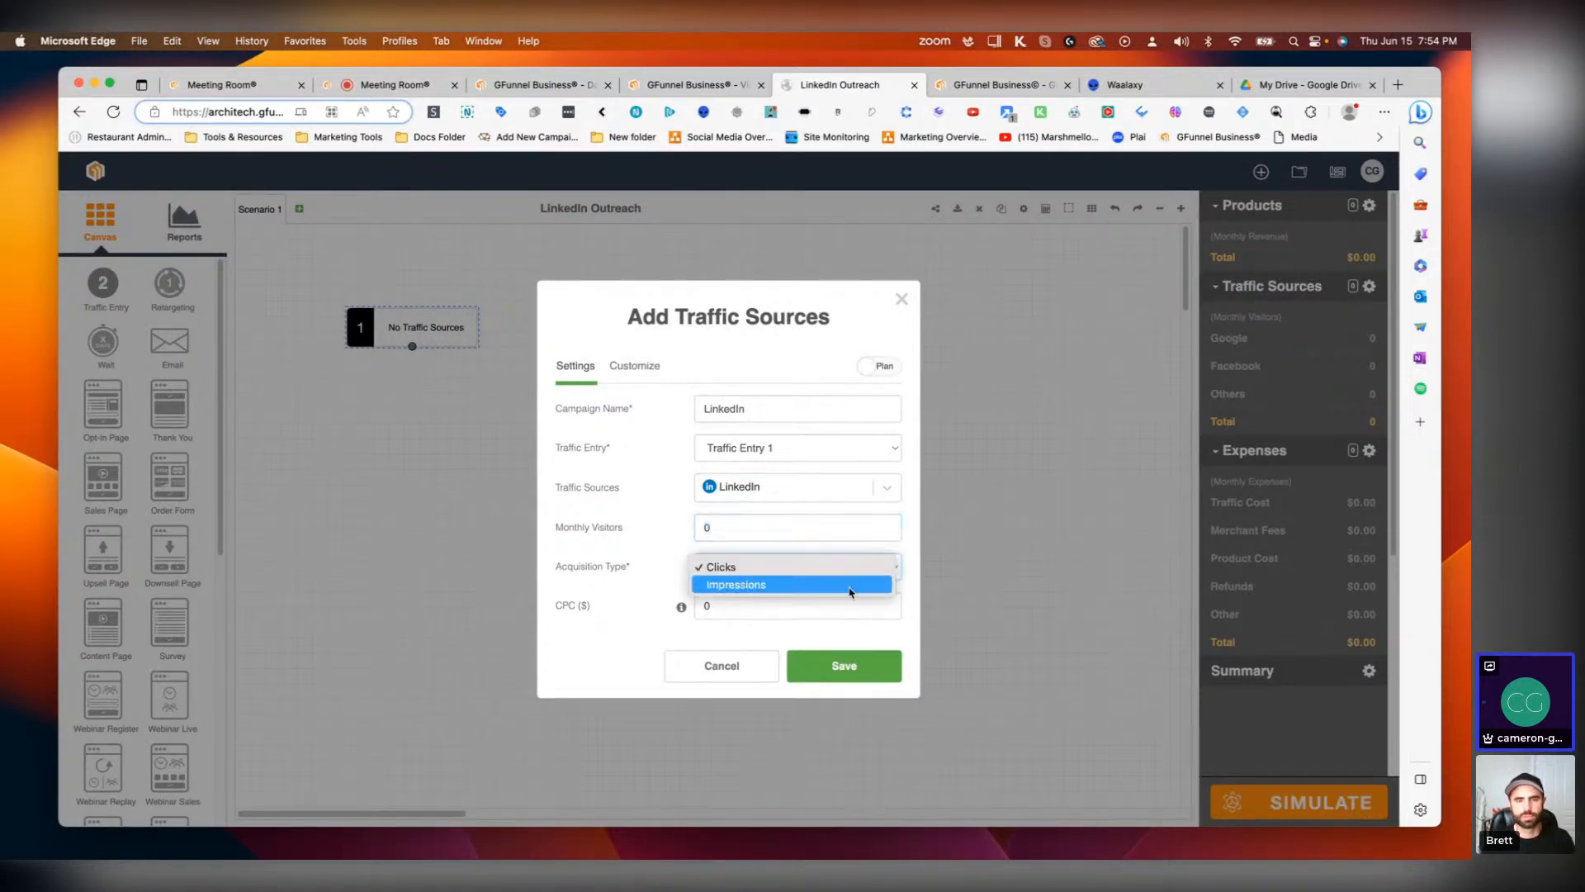
click(717, 527)
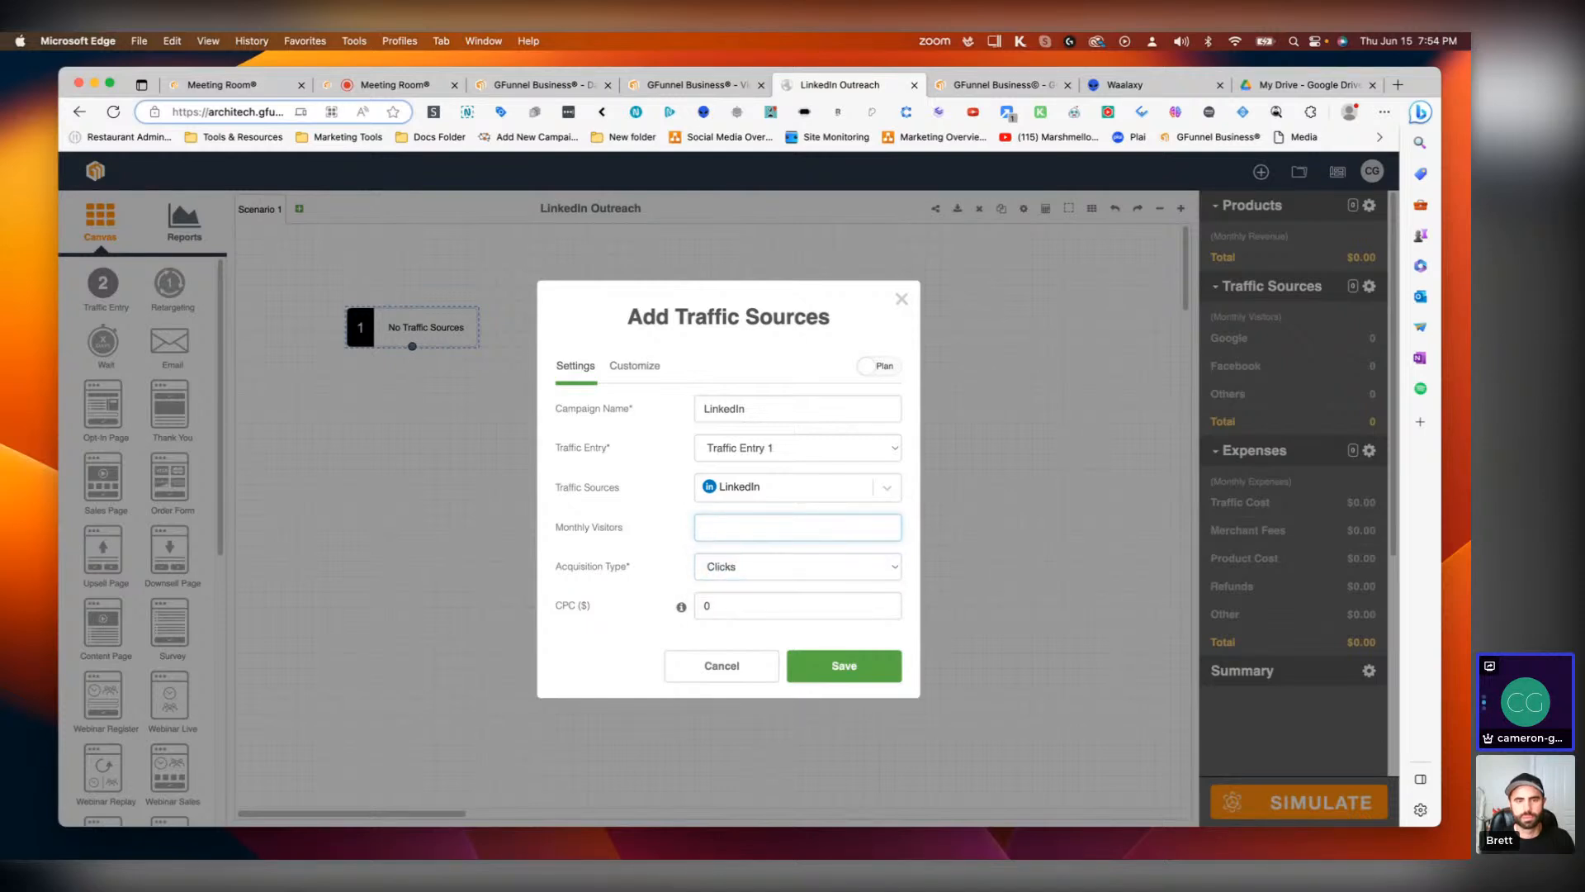
click(760, 566)
click(760, 585)
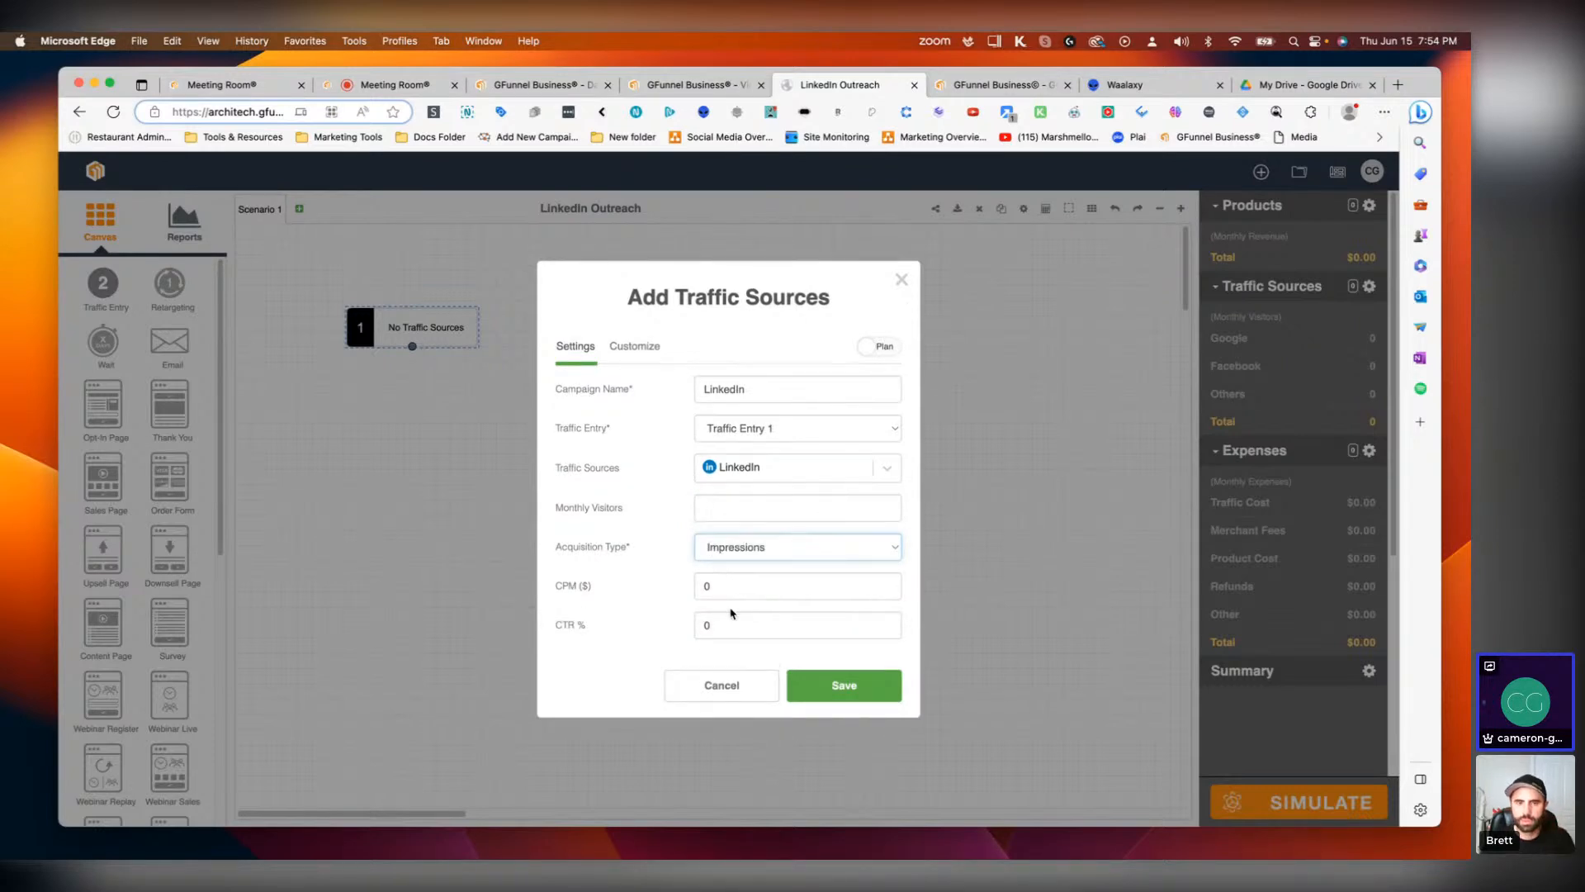
click(730, 508)
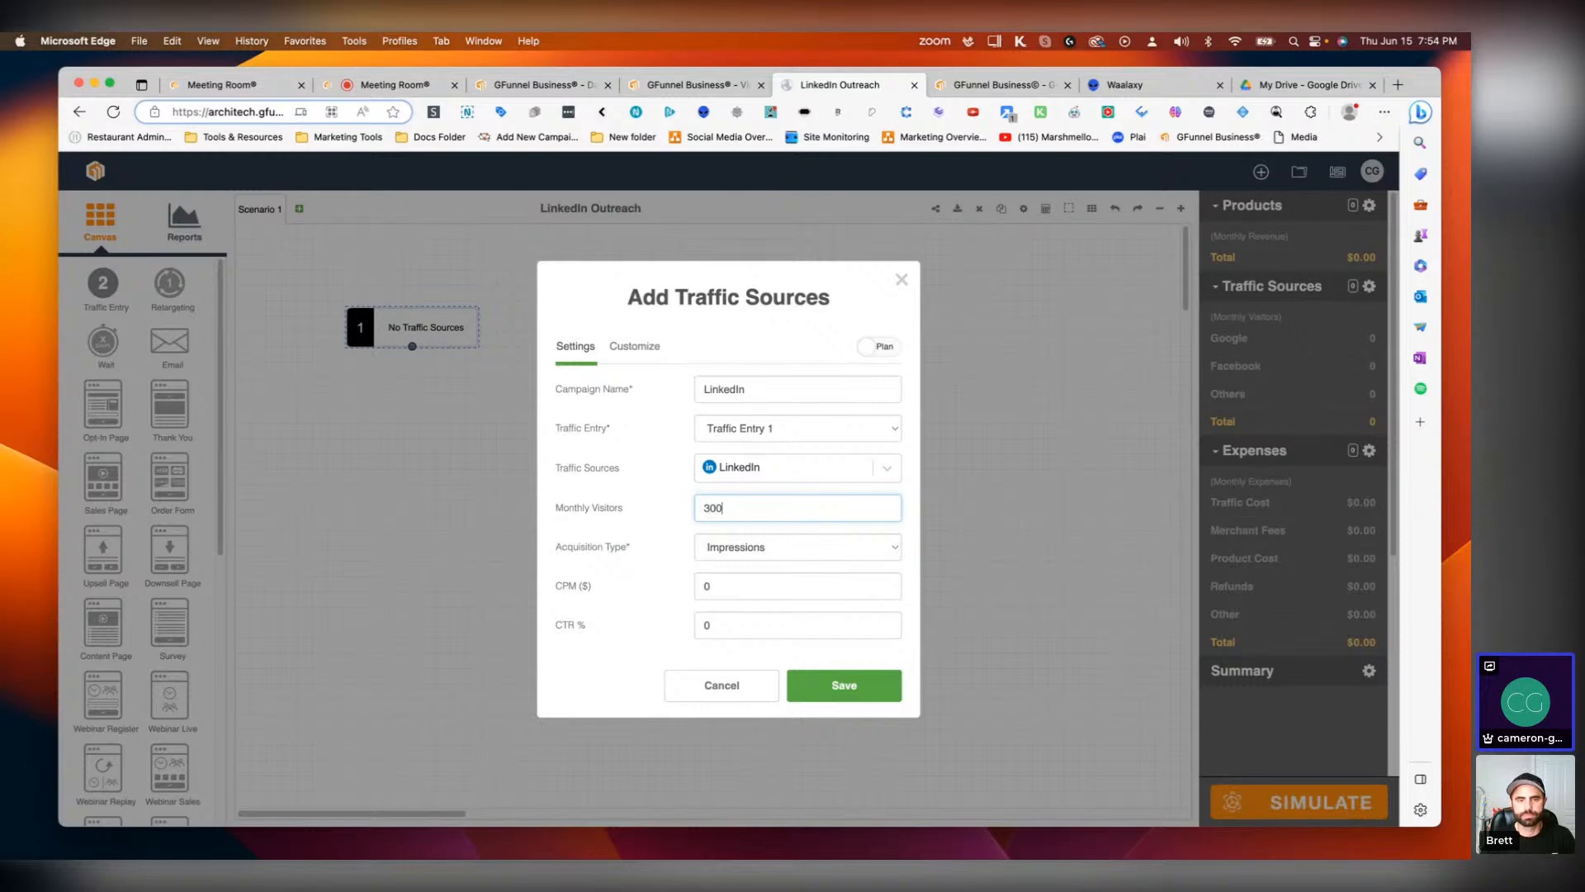
click(859, 695)
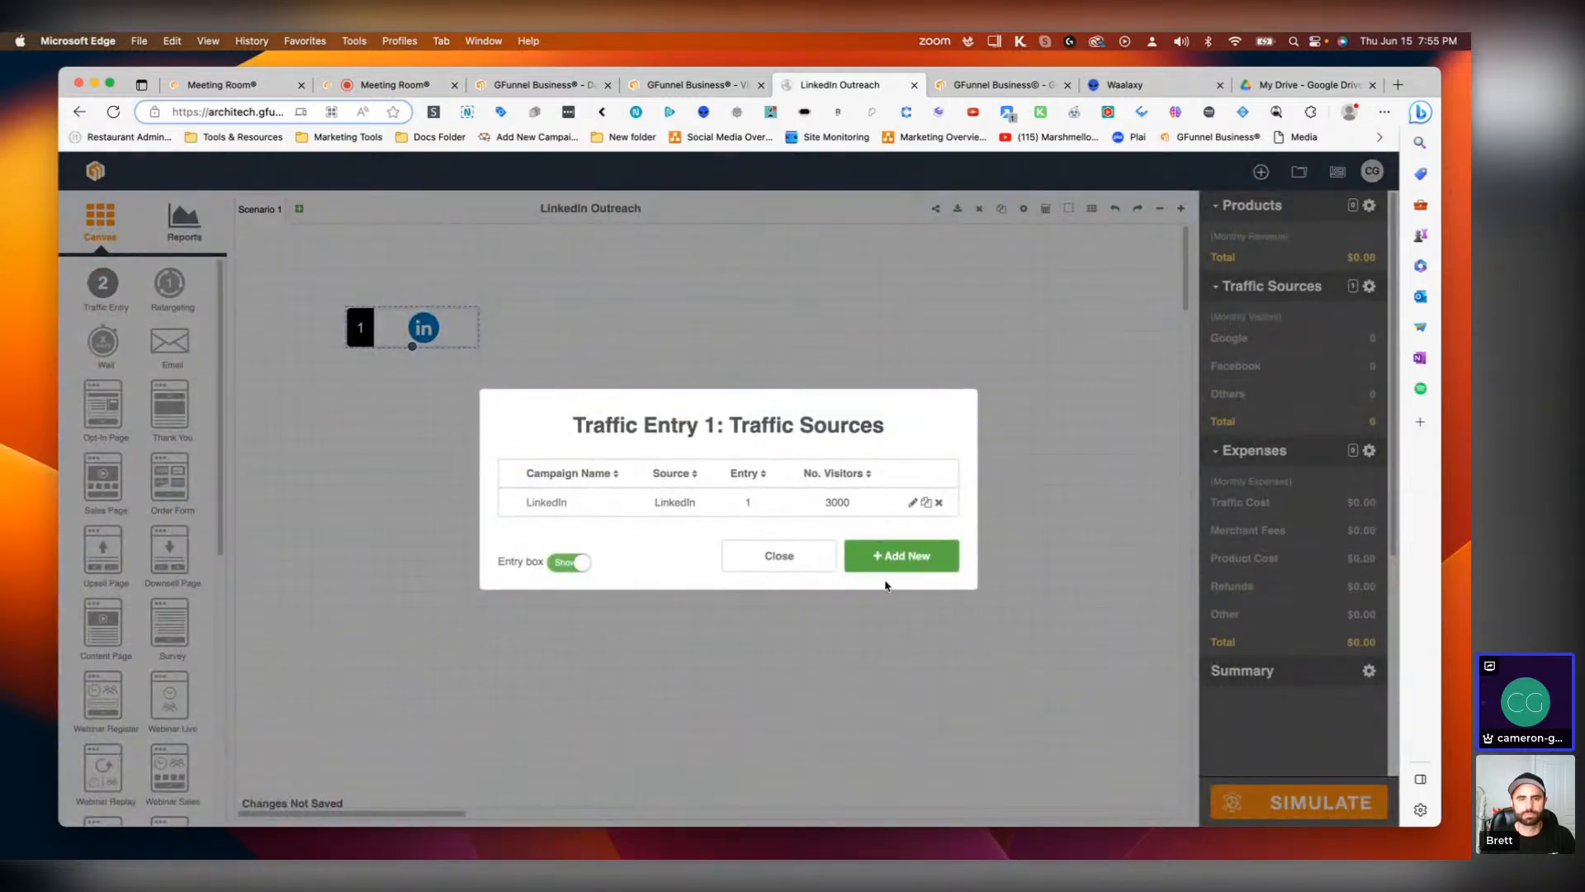
click(779, 556)
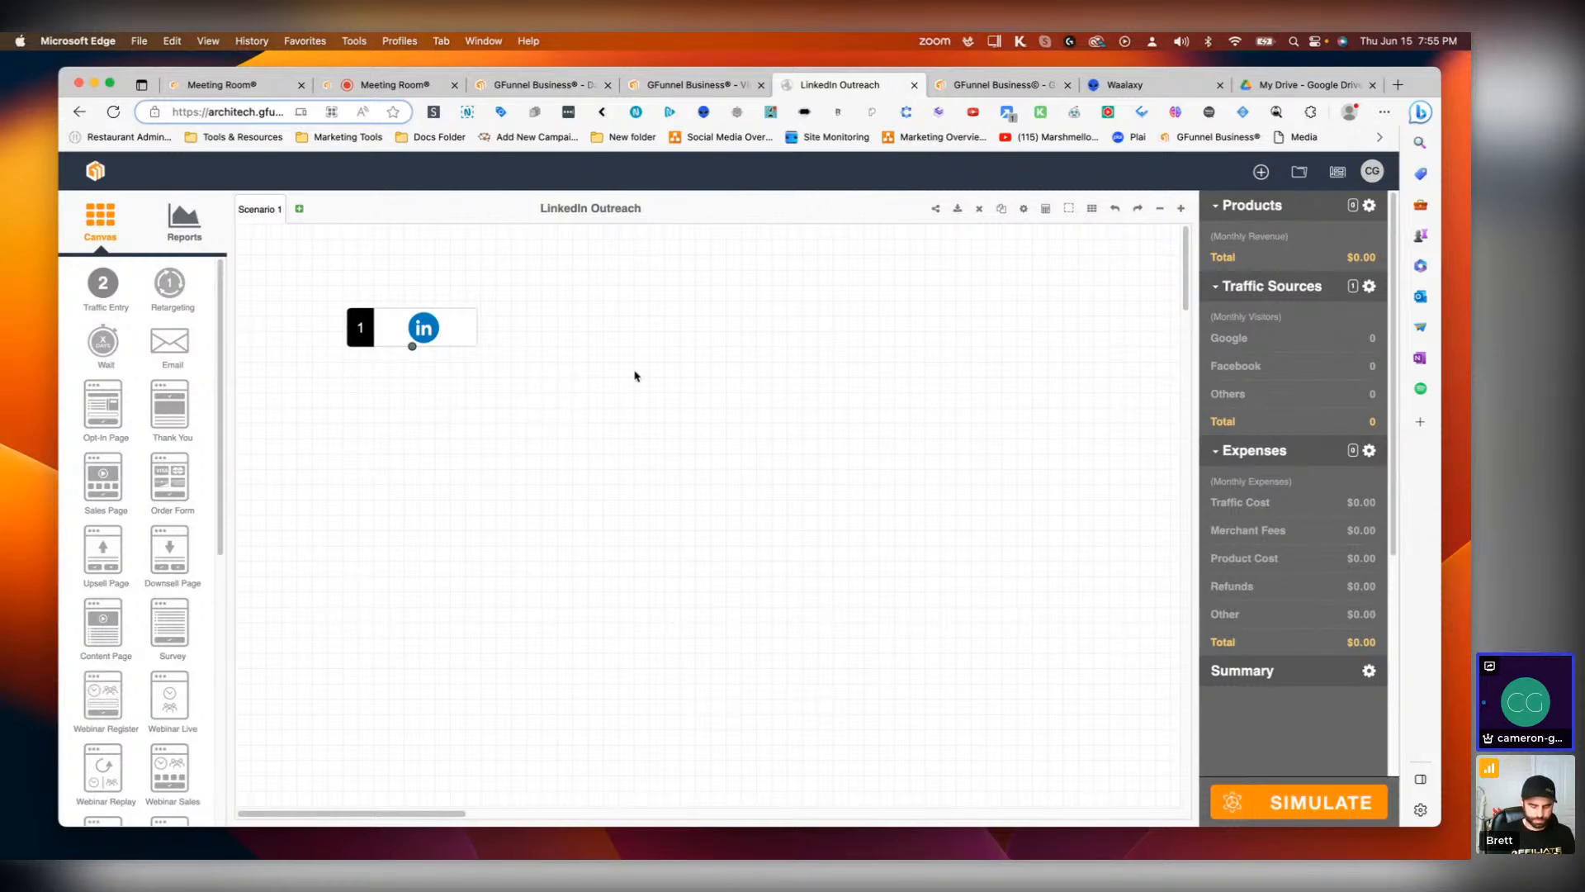
Step: Switch to Google Drive, search for perception, and open the Perception Hackers diagram
click(1304, 84)
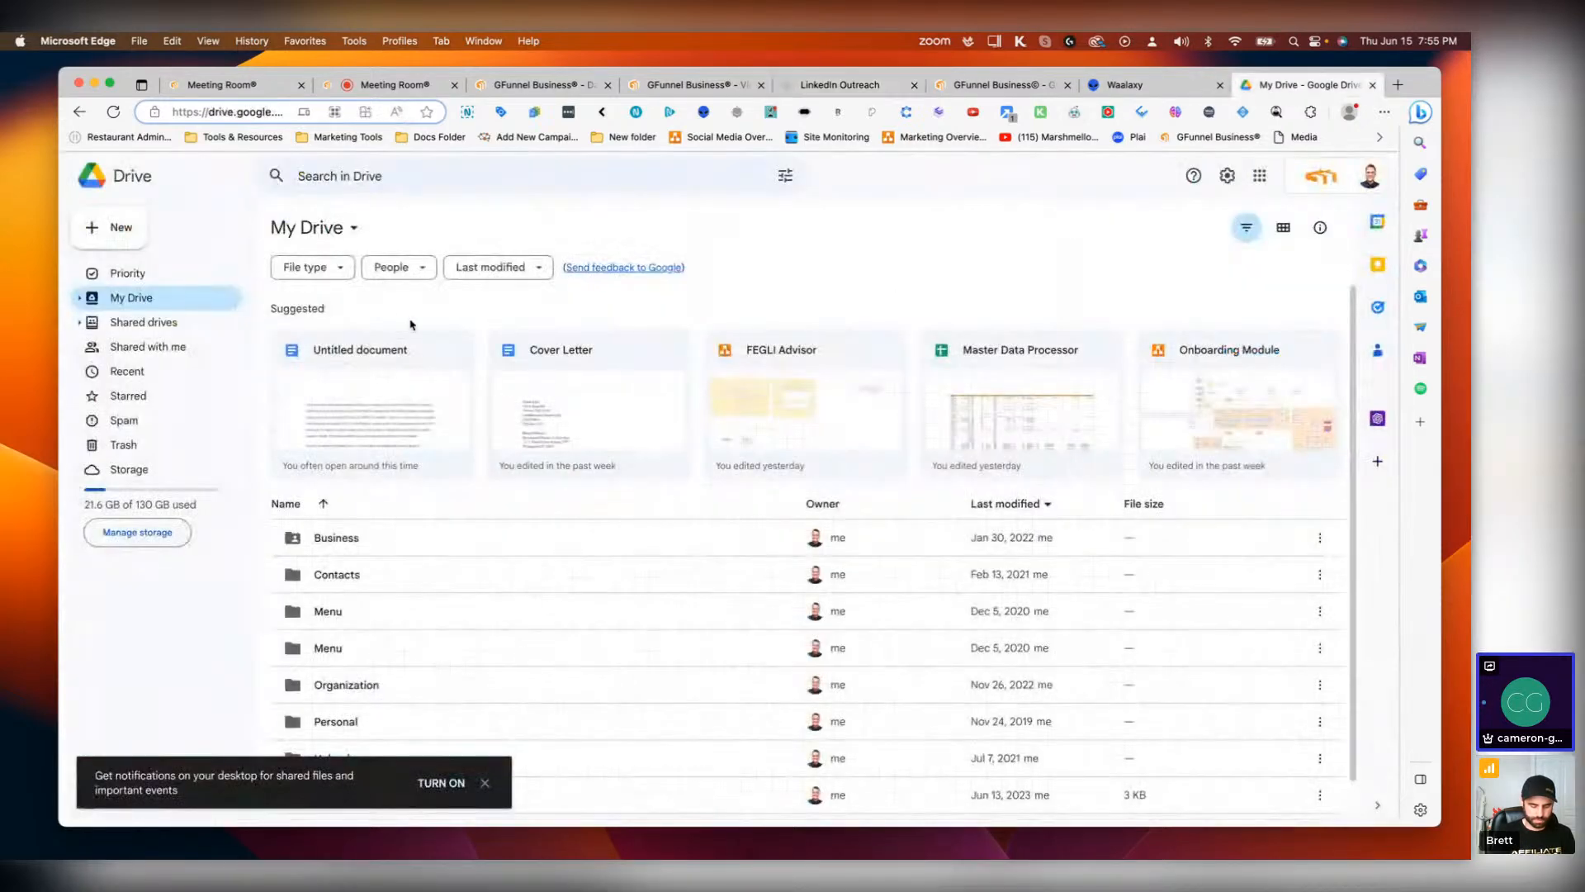
click(376, 171)
text(perception)
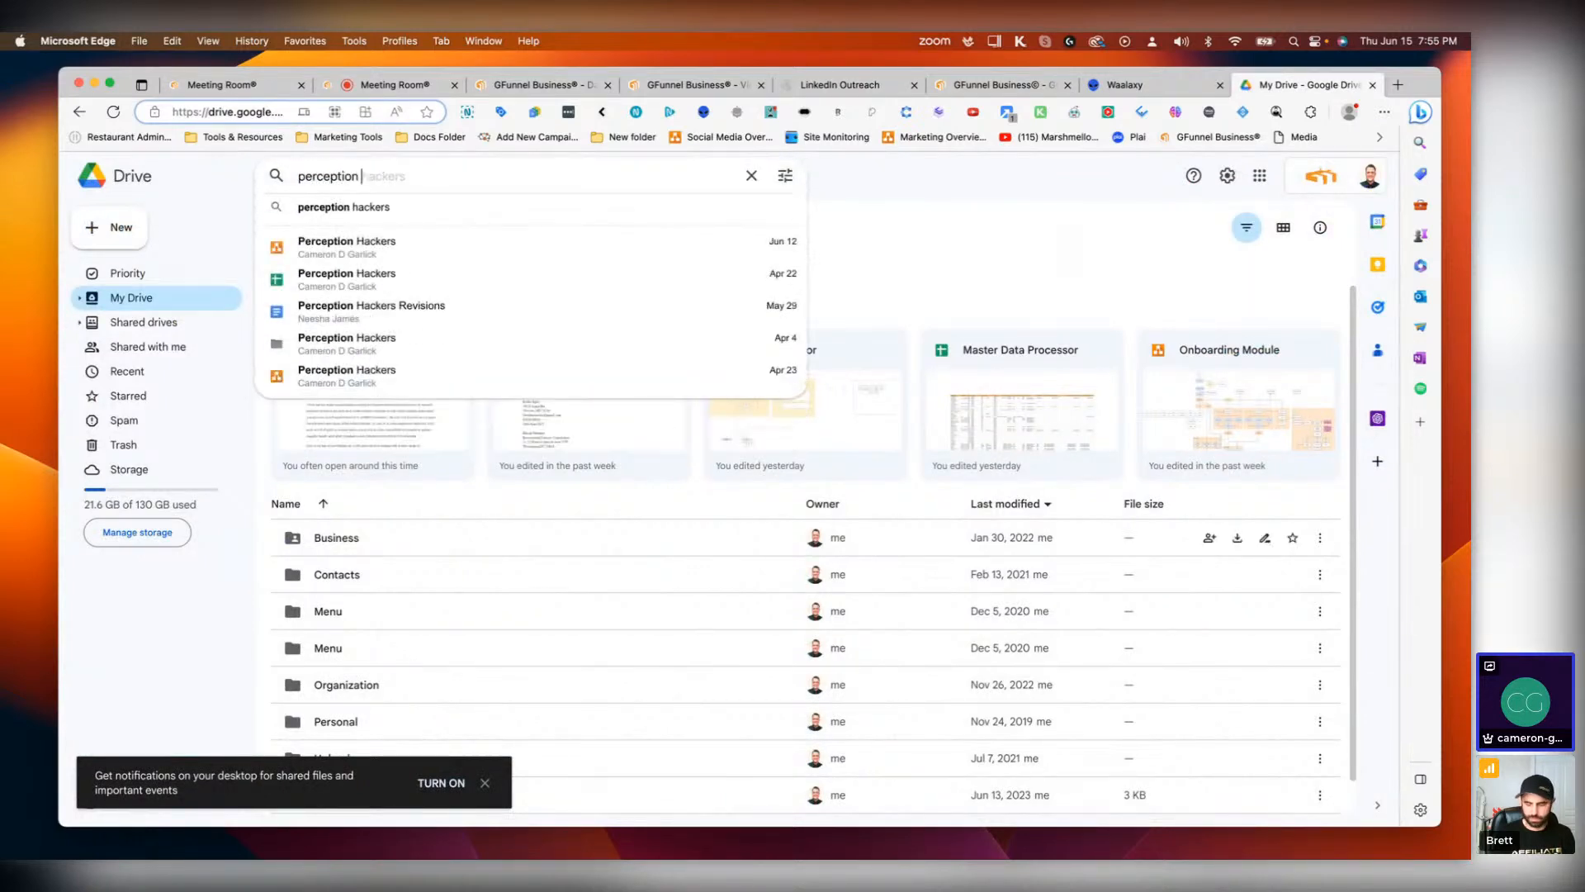
click(447, 248)
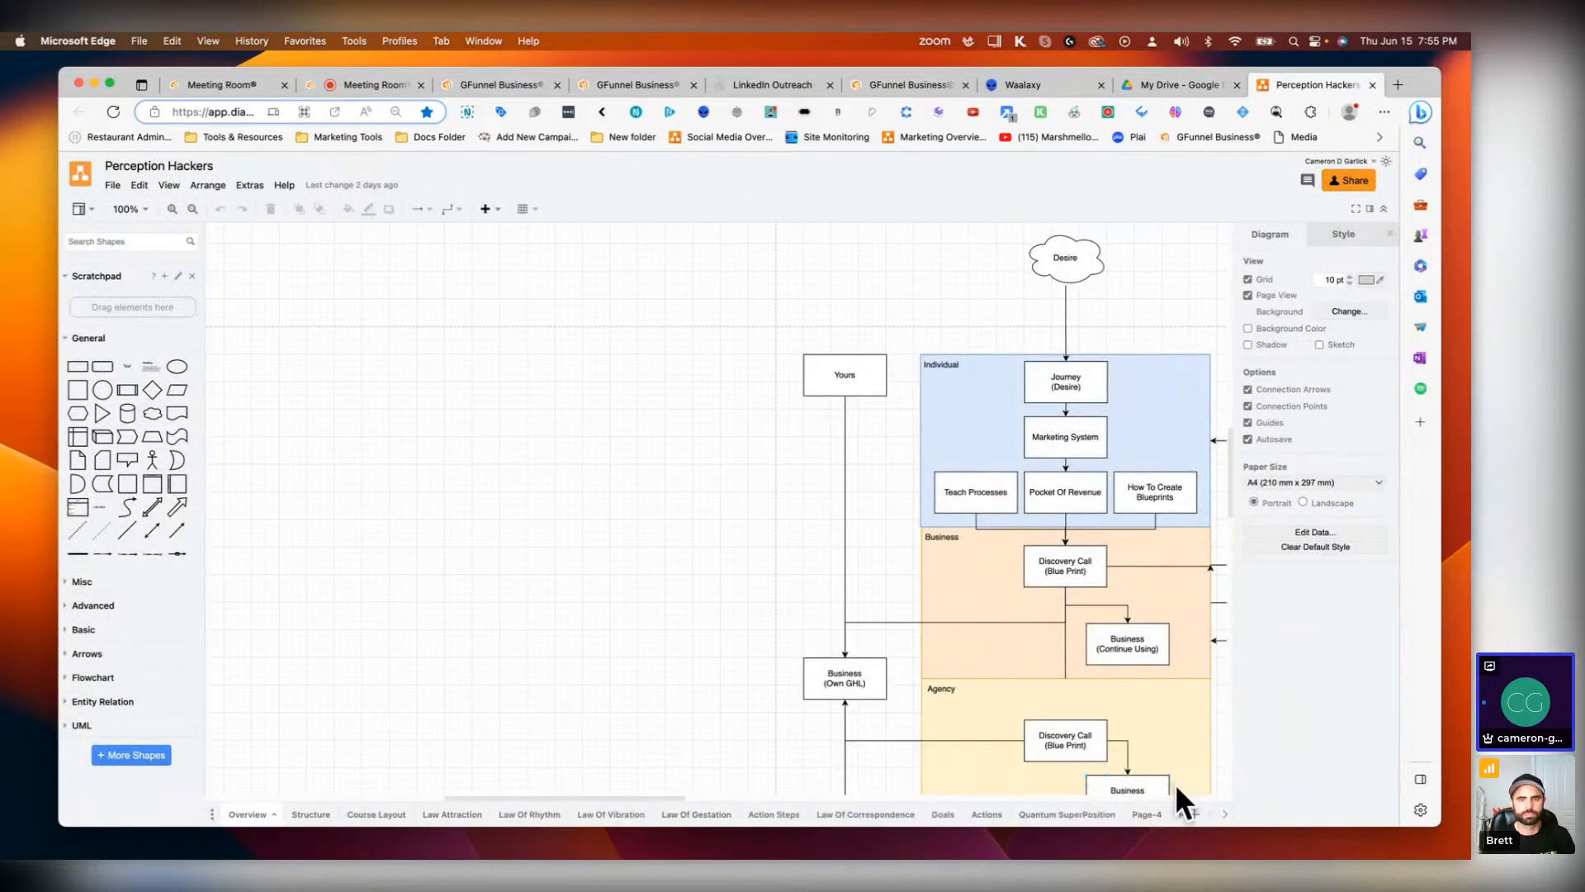
Step: Examine the LinkedIn page's outreach flow in the Perception Hackers diagram
click(1224, 815)
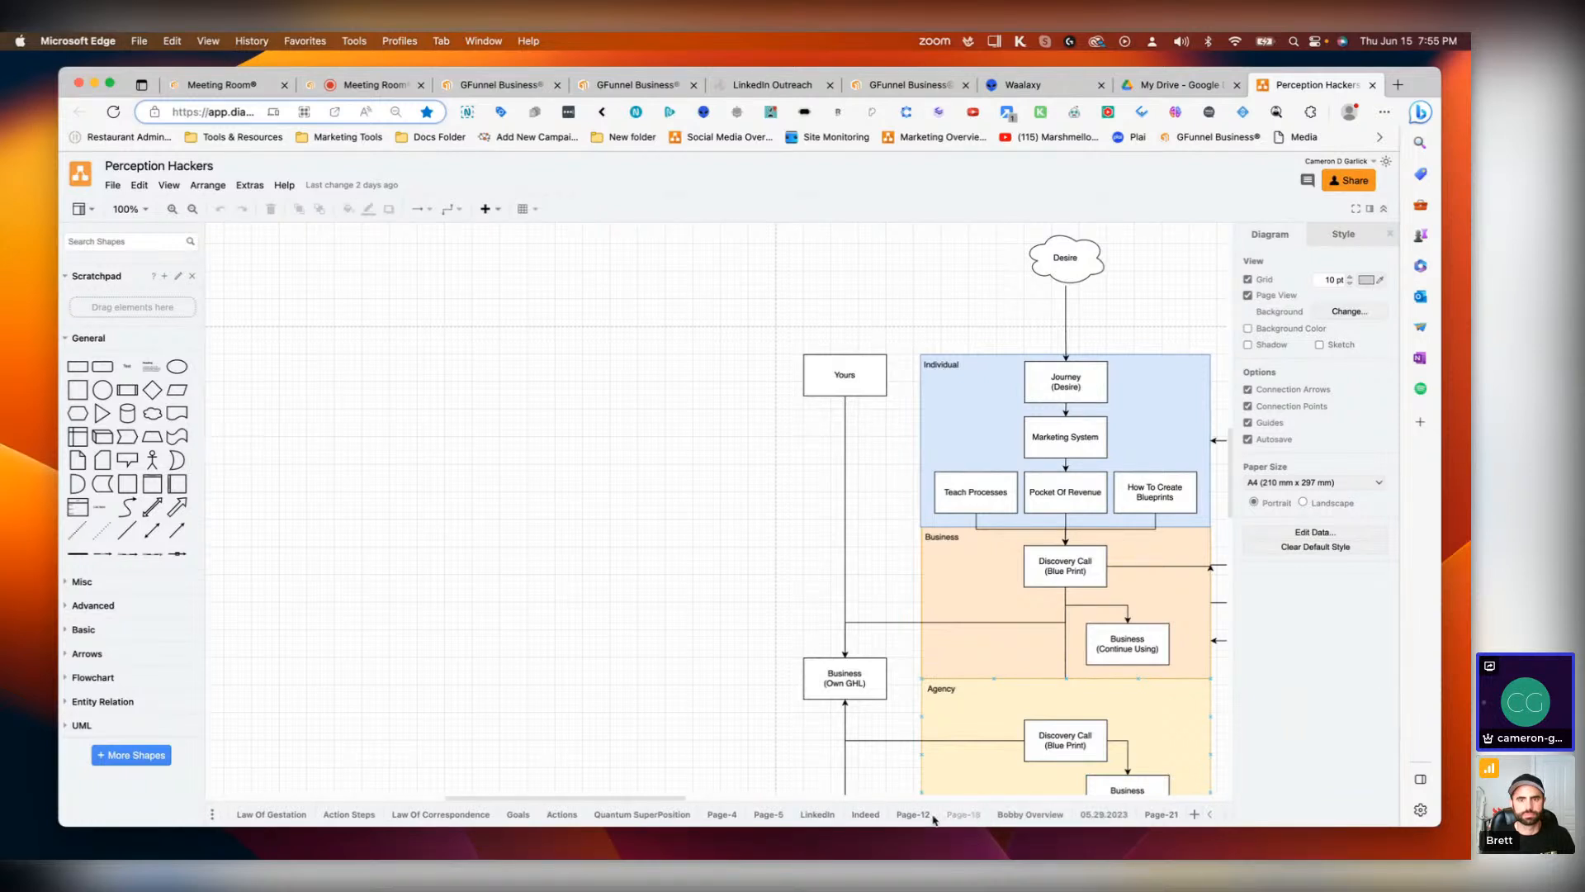
click(817, 814)
scroll(969, 514, up, 2)
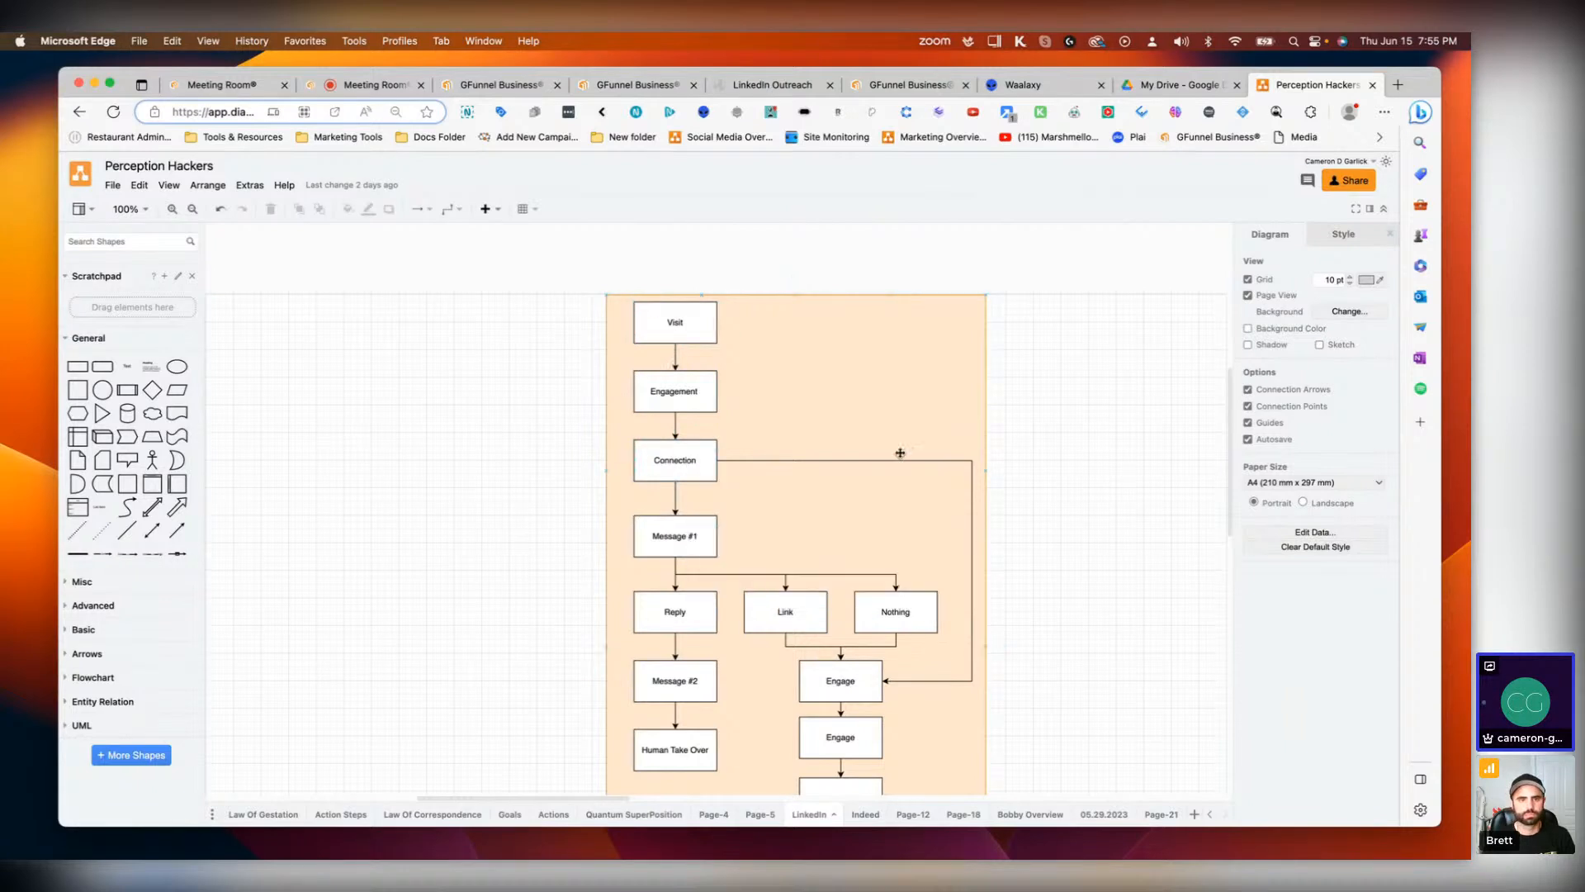
scroll(753, 717, down, 5)
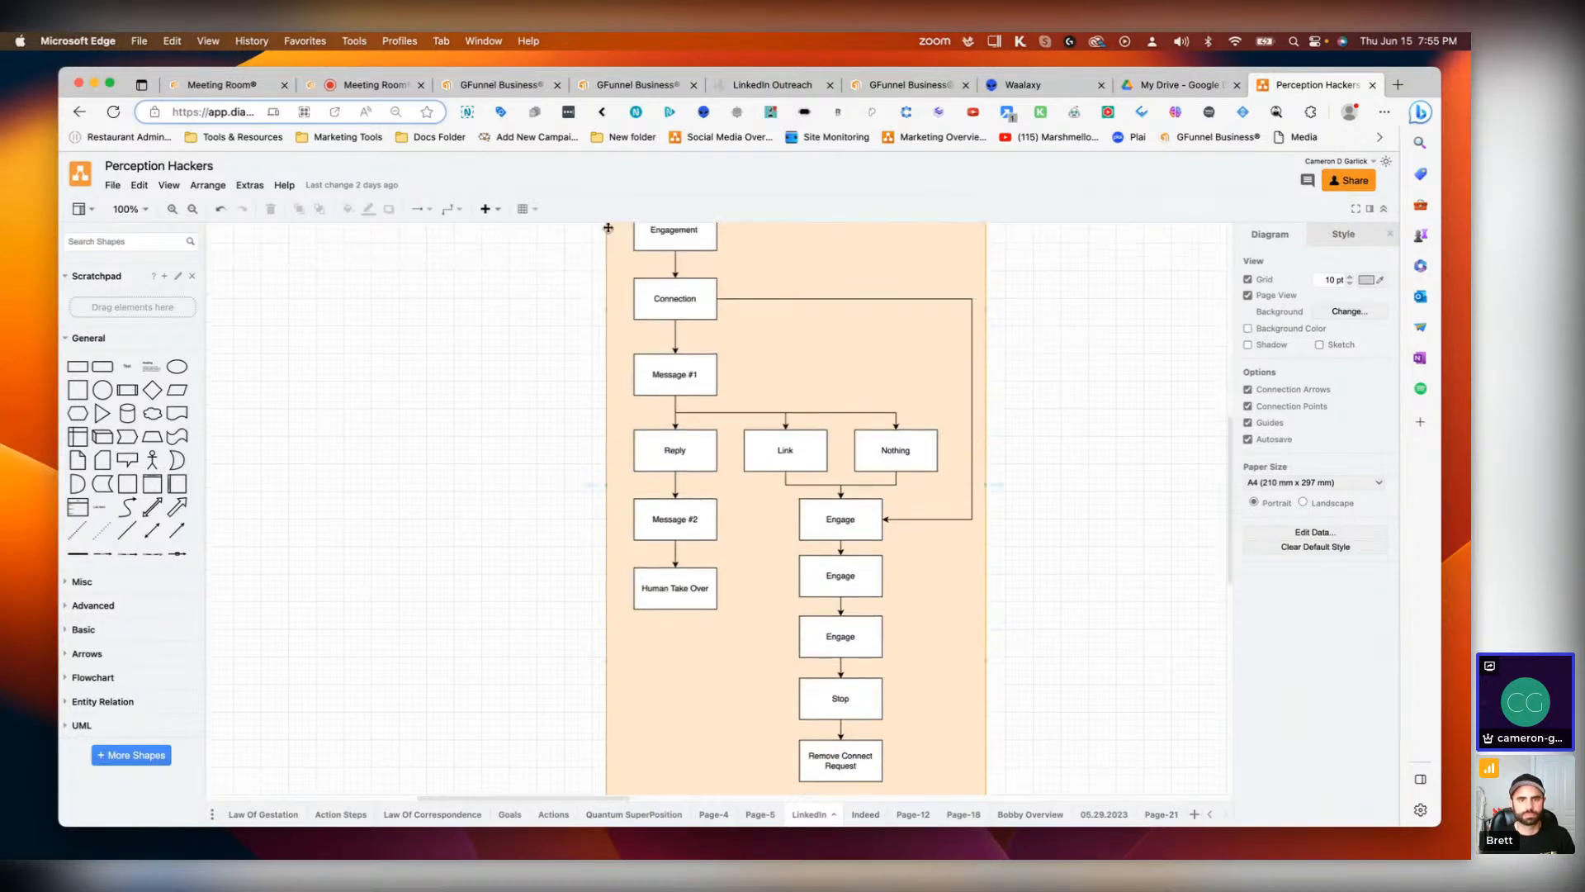
scroll(668, 338, down, 3)
scroll(788, 587, up, 5)
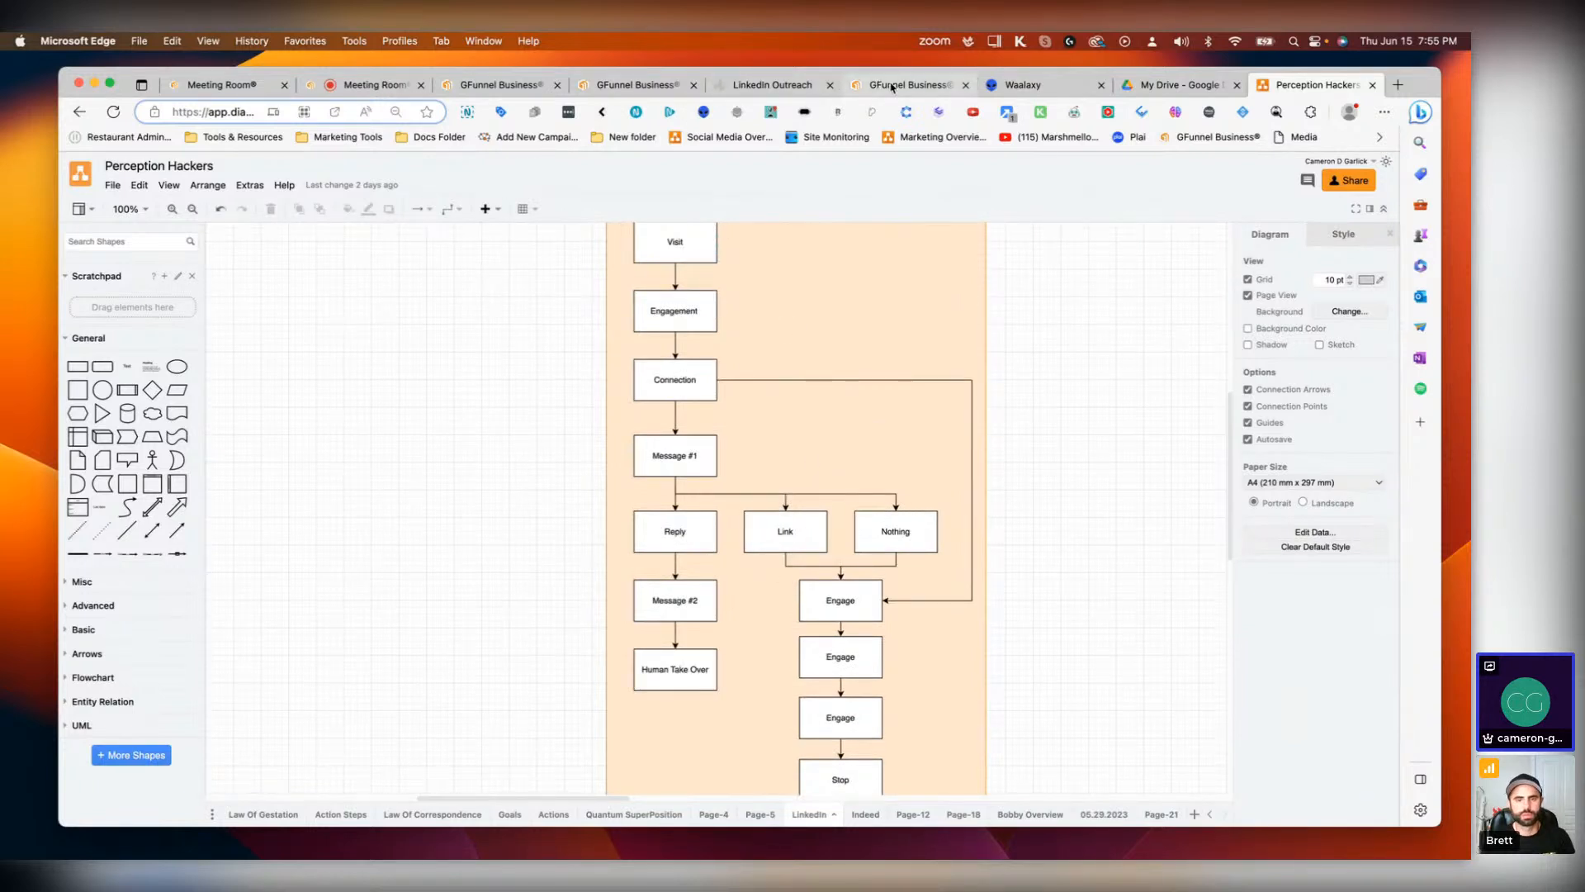
Step: Return to the LinkedIn Outreach funnel and try to place a Sales Page on the canvas
click(790, 90)
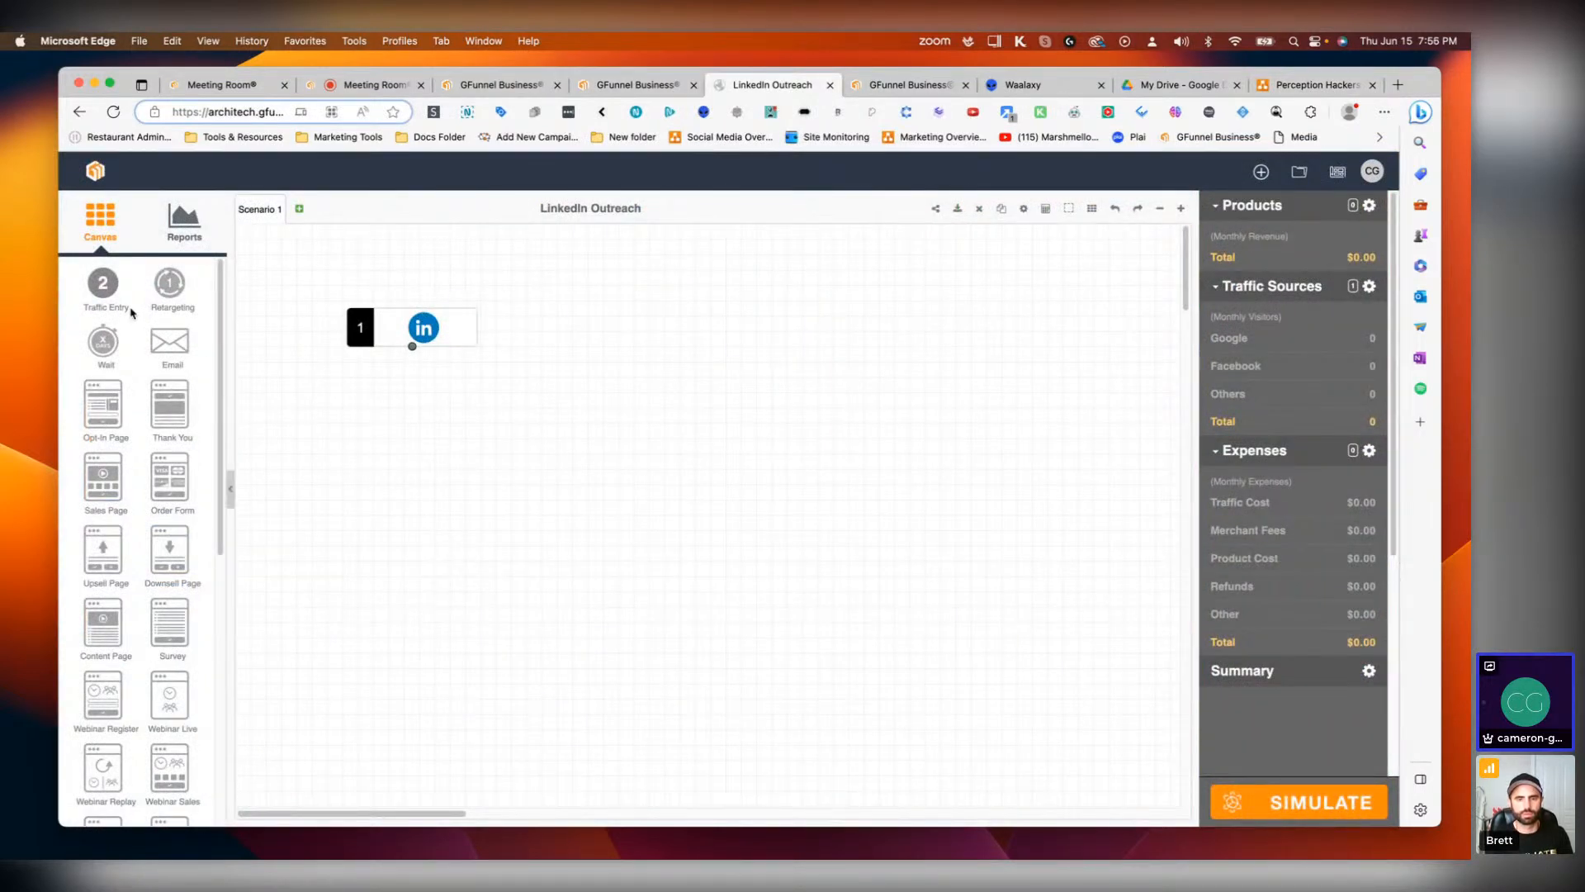
drag(100, 479, 429, 491)
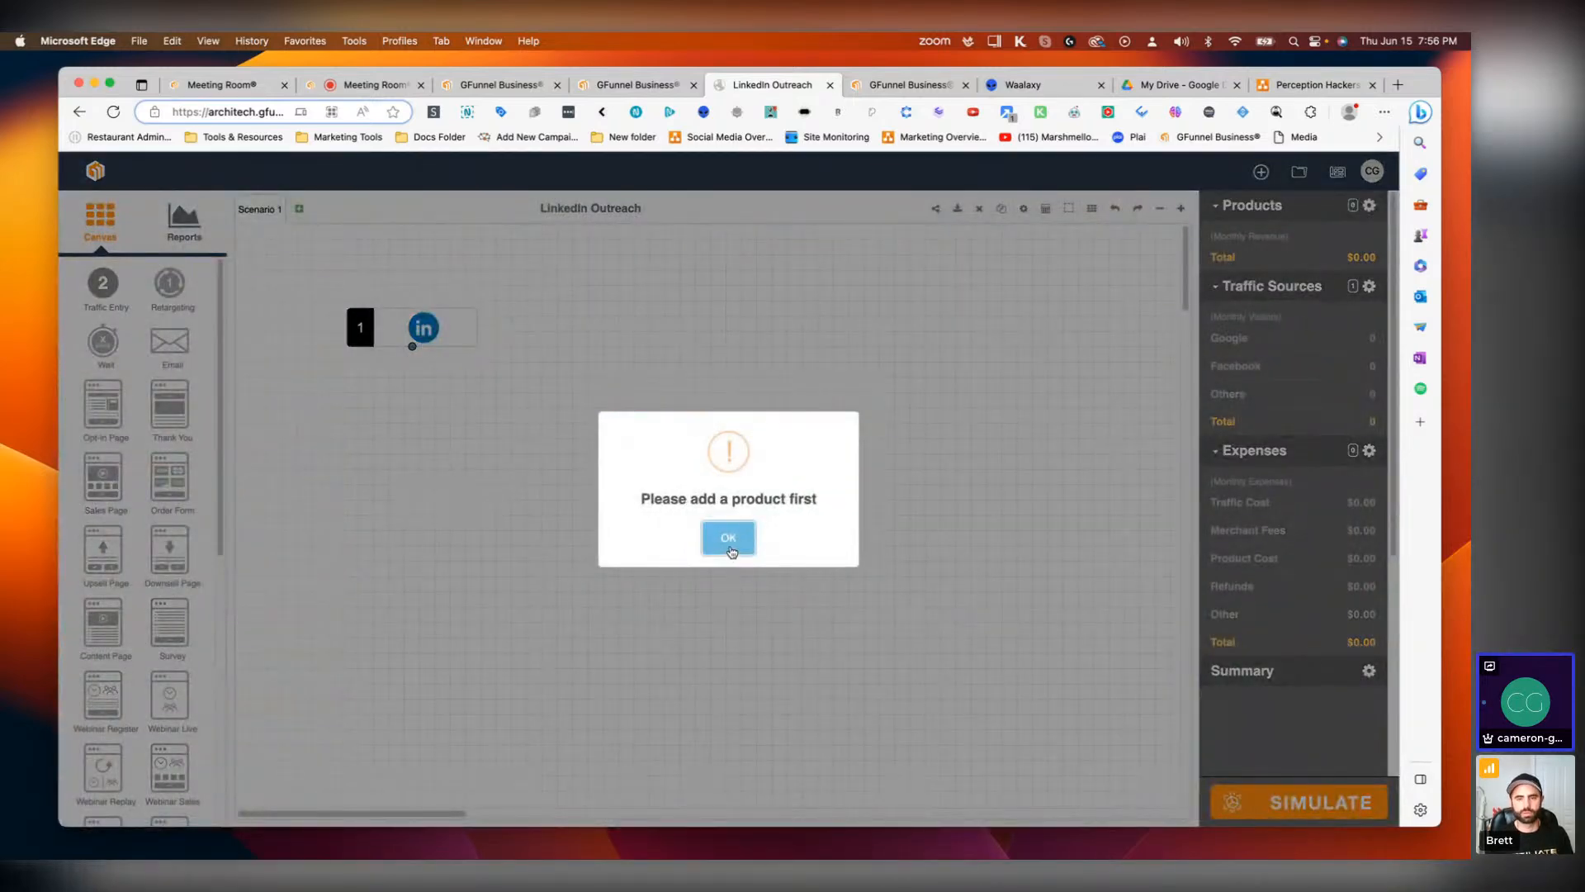
click(729, 545)
click(902, 563)
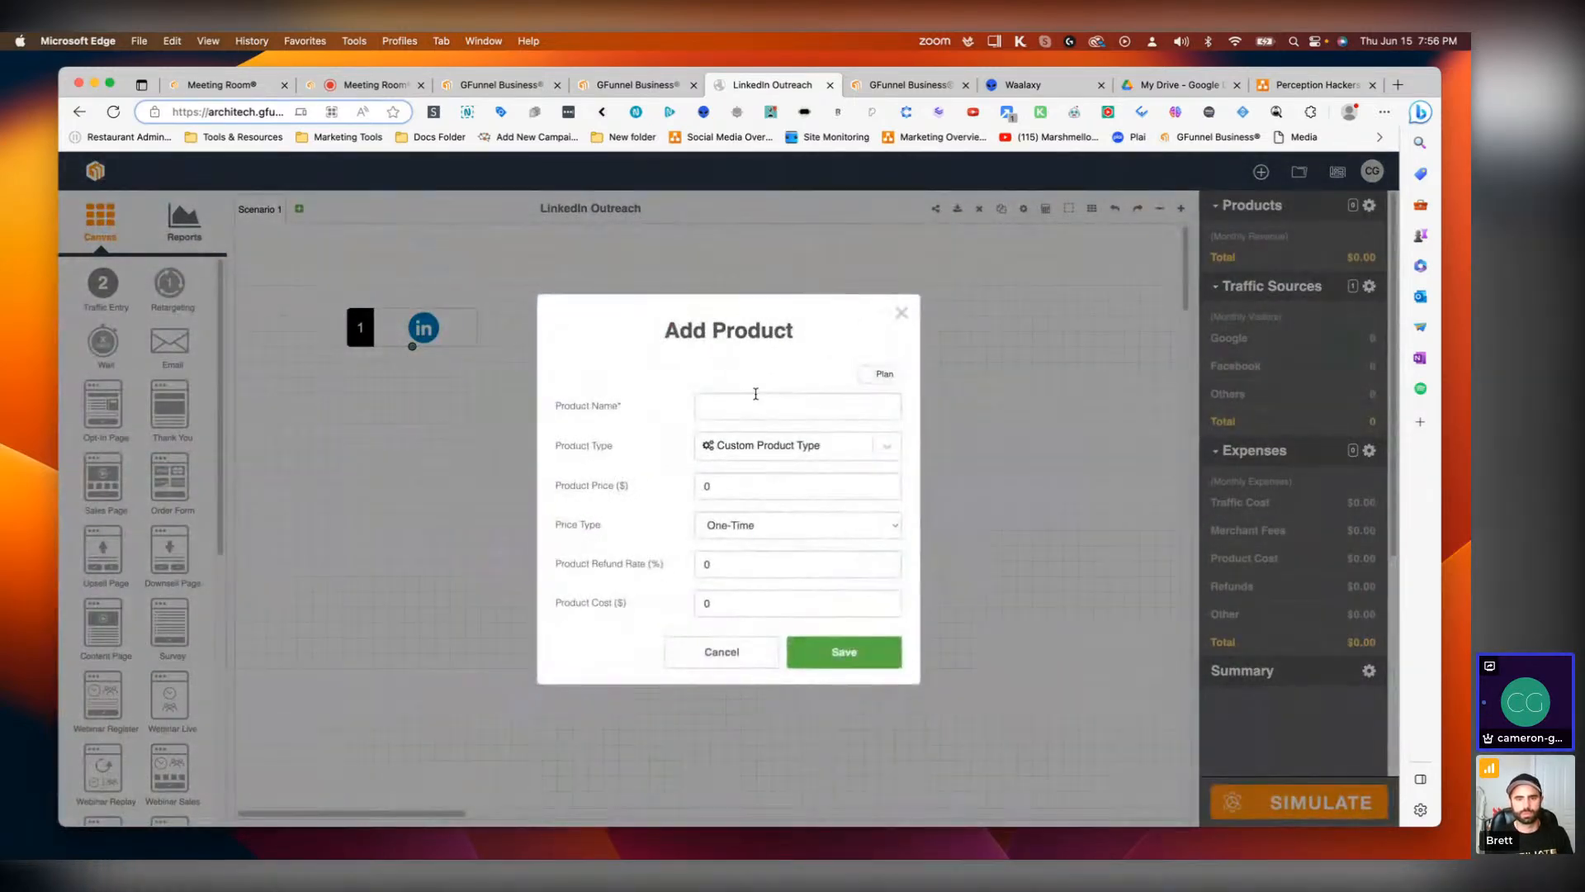
click(761, 410)
text(Sign)
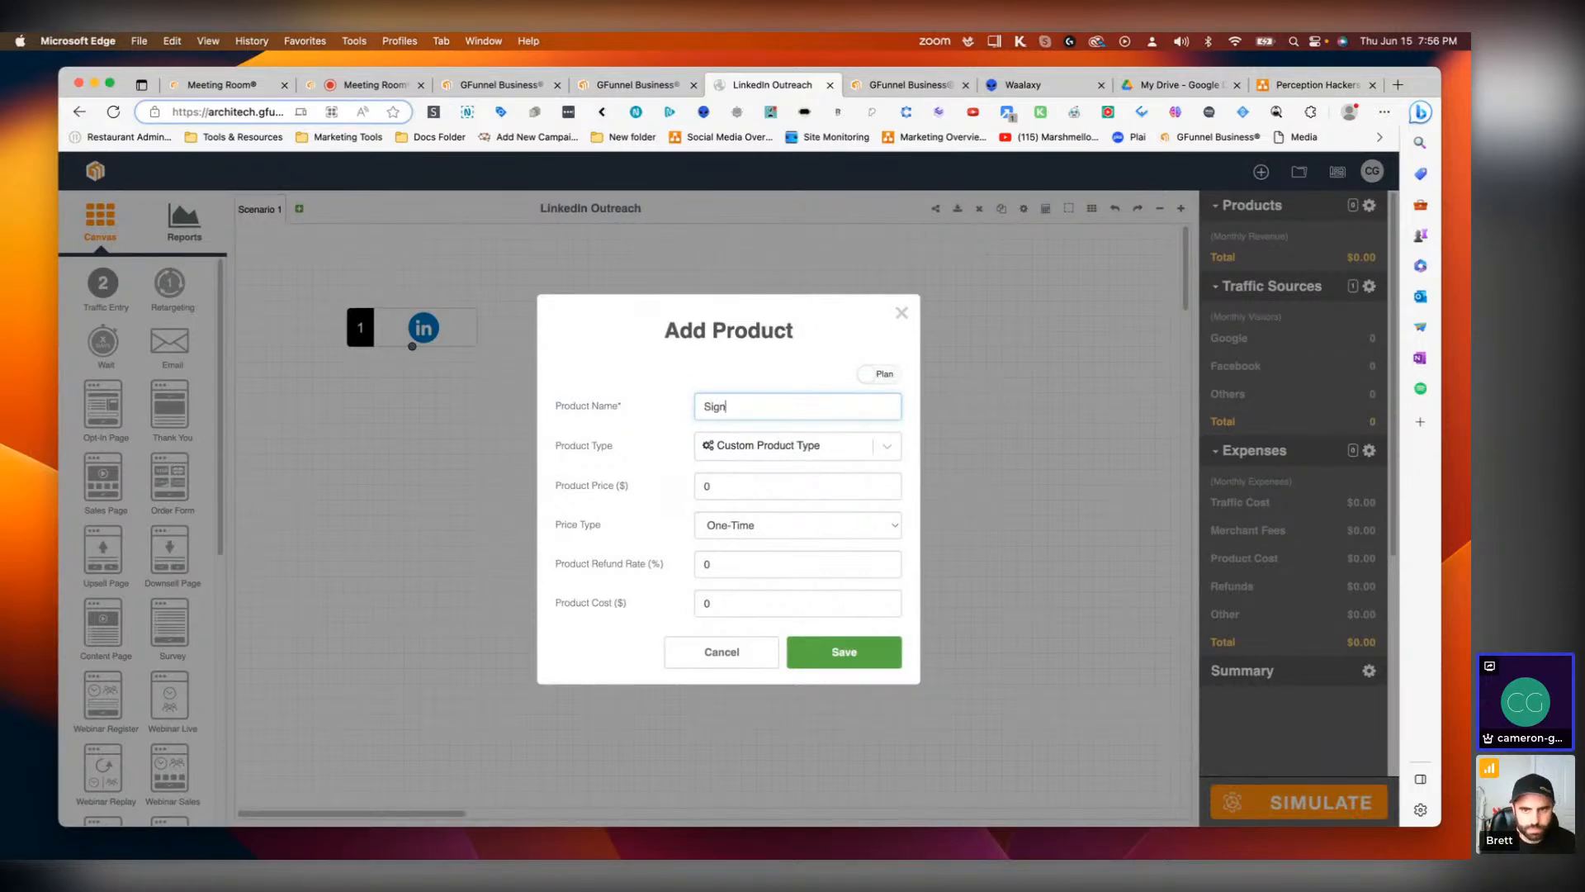
click(718, 656)
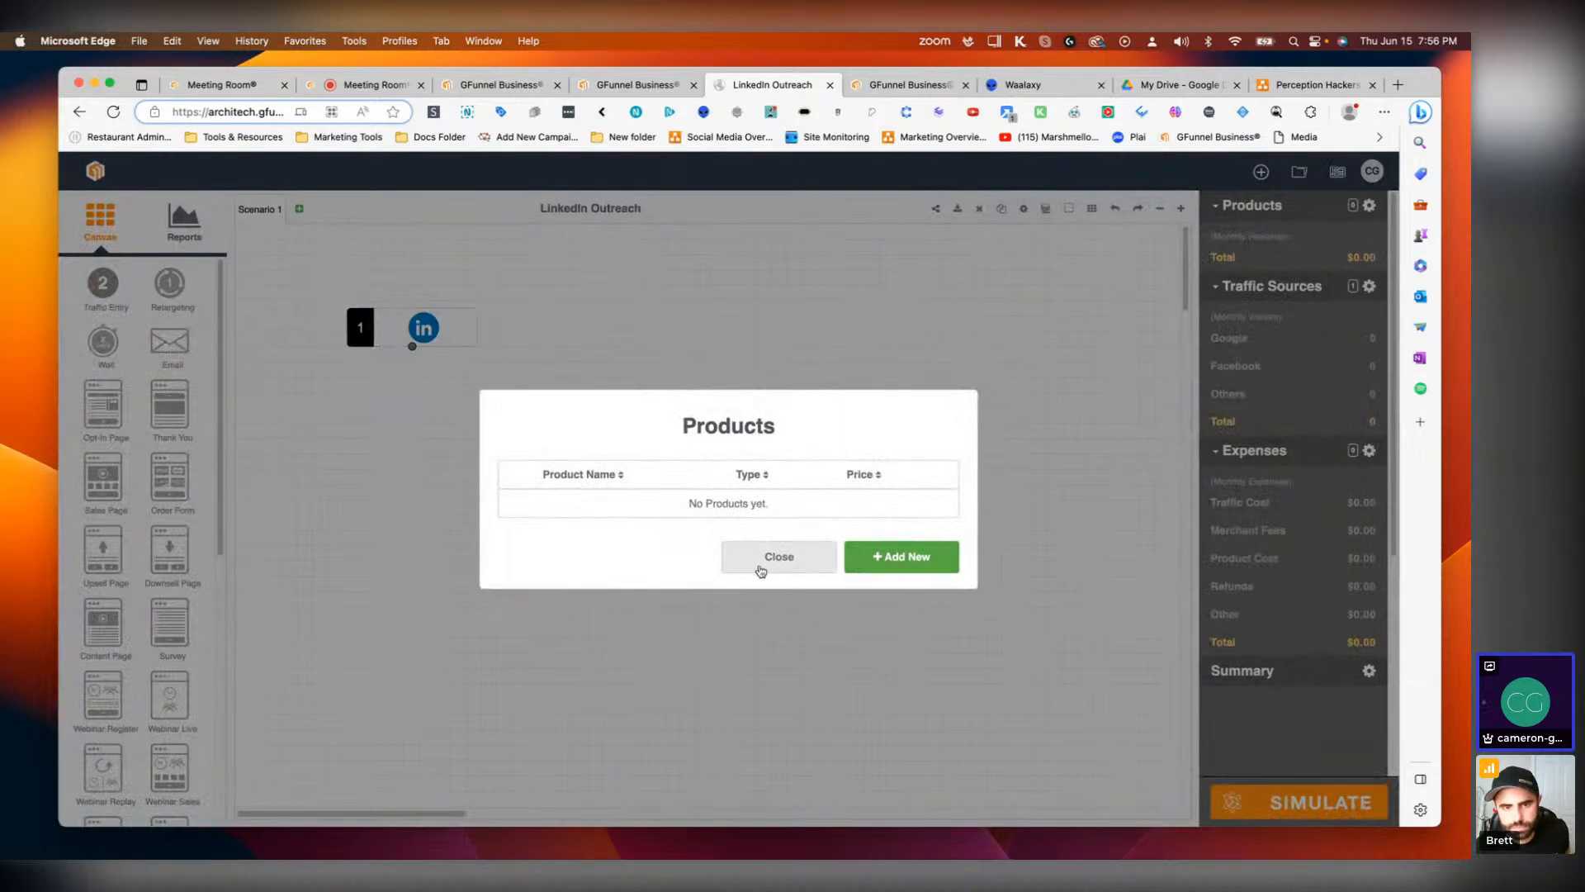
click(760, 568)
Step: Add an Opt-In Page connected below the LinkedIn traffic entry and move both toward the canvas centre
drag(115, 430, 551, 525)
click(410, 514)
drag(411, 347, 578, 468)
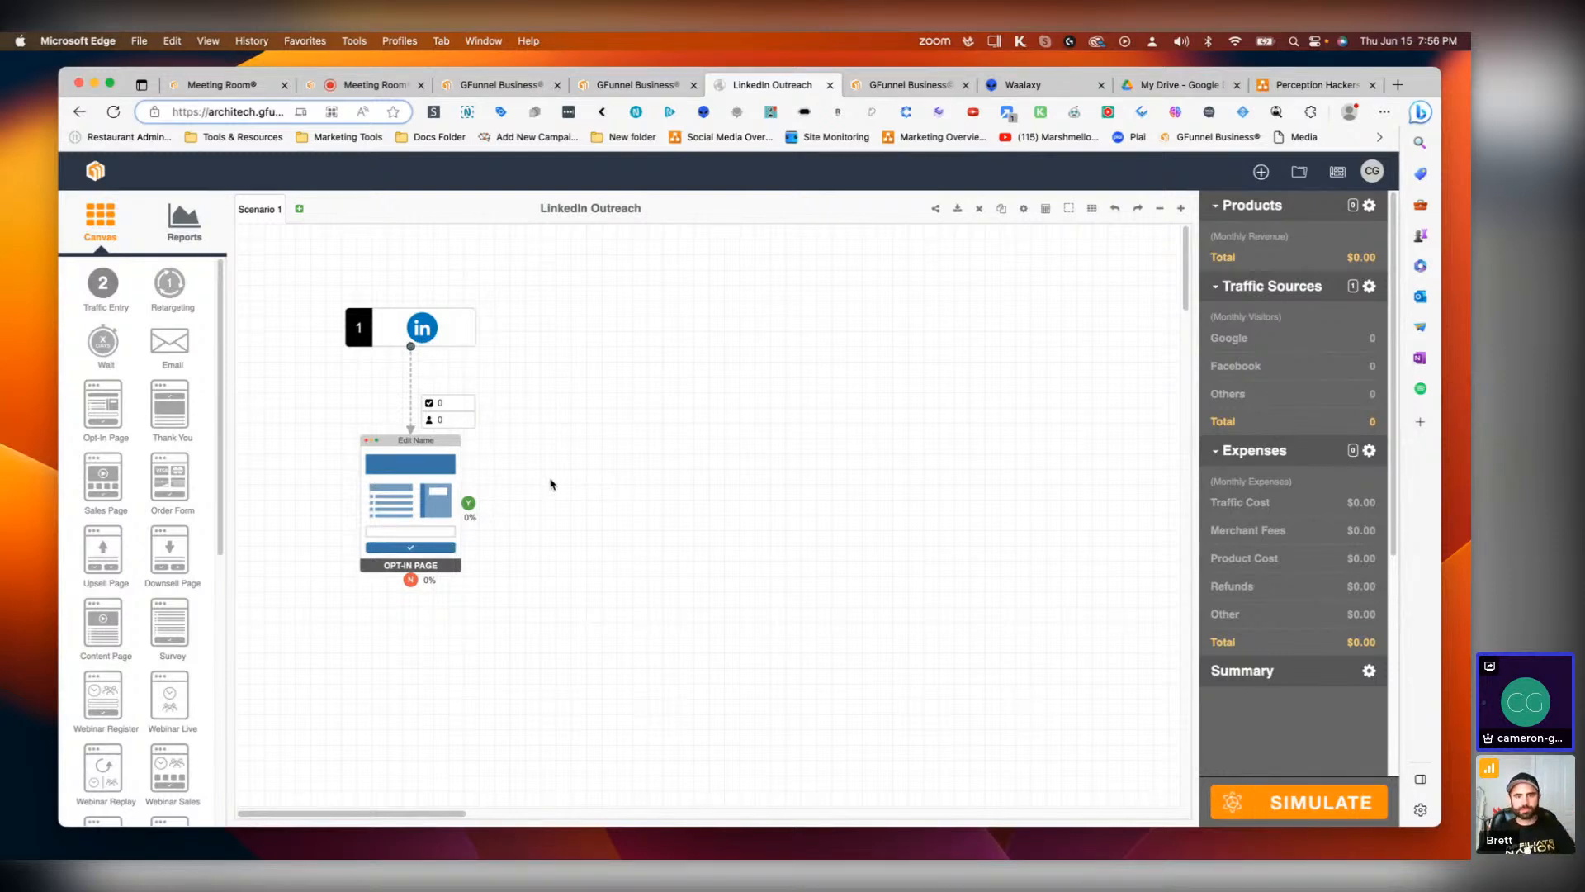
drag(459, 338, 667, 328)
drag(414, 502, 621, 469)
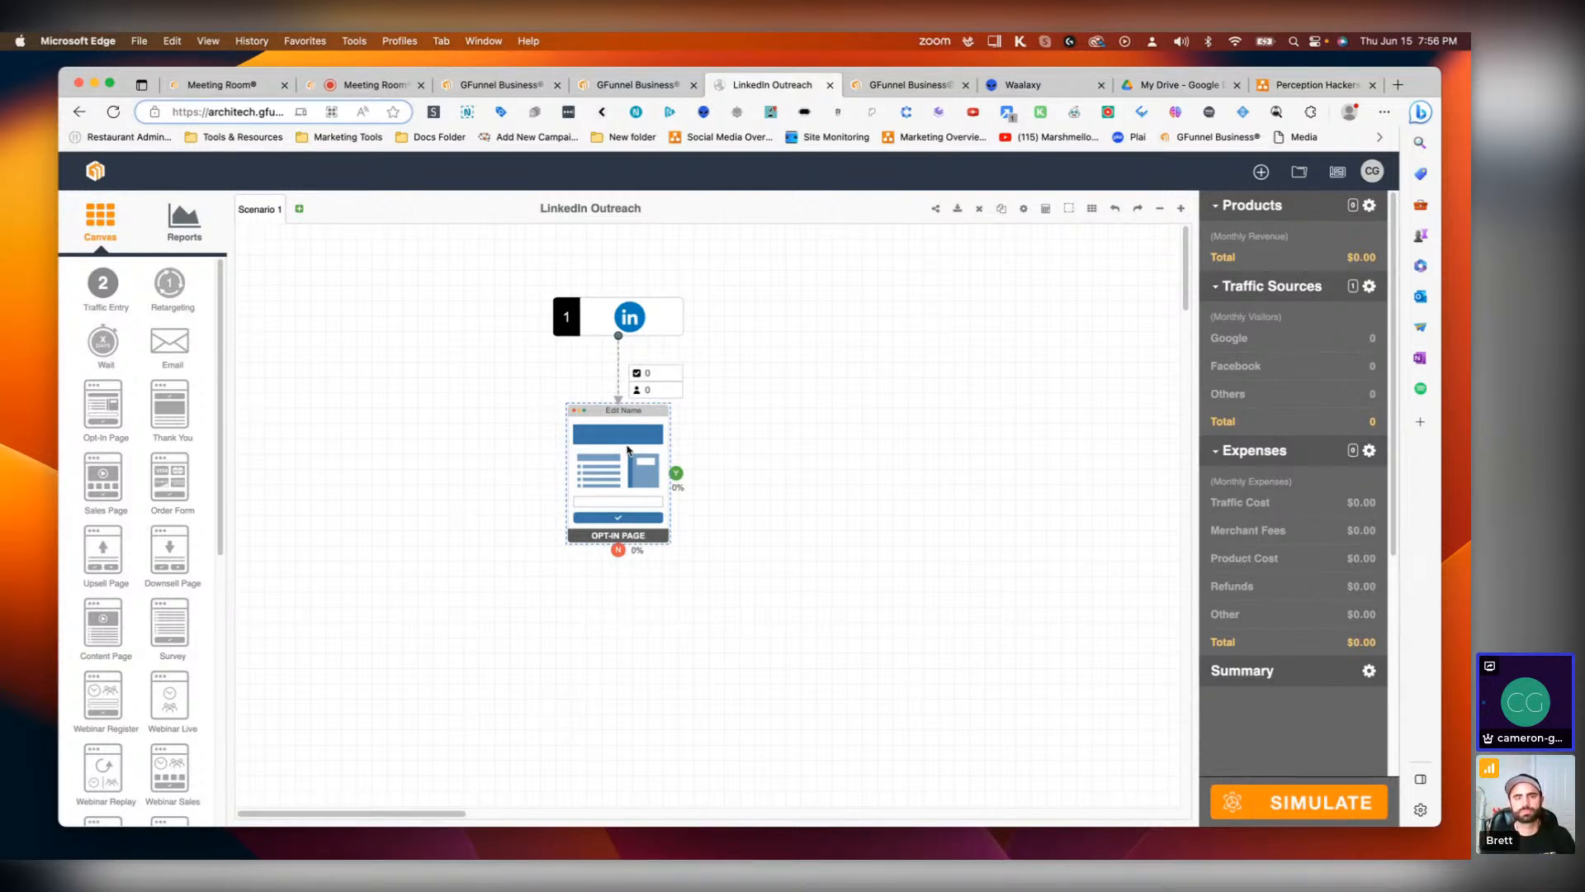
Step: Rename the opt-in page to Connection and save it
double_click(627, 450)
triple_click(783, 501)
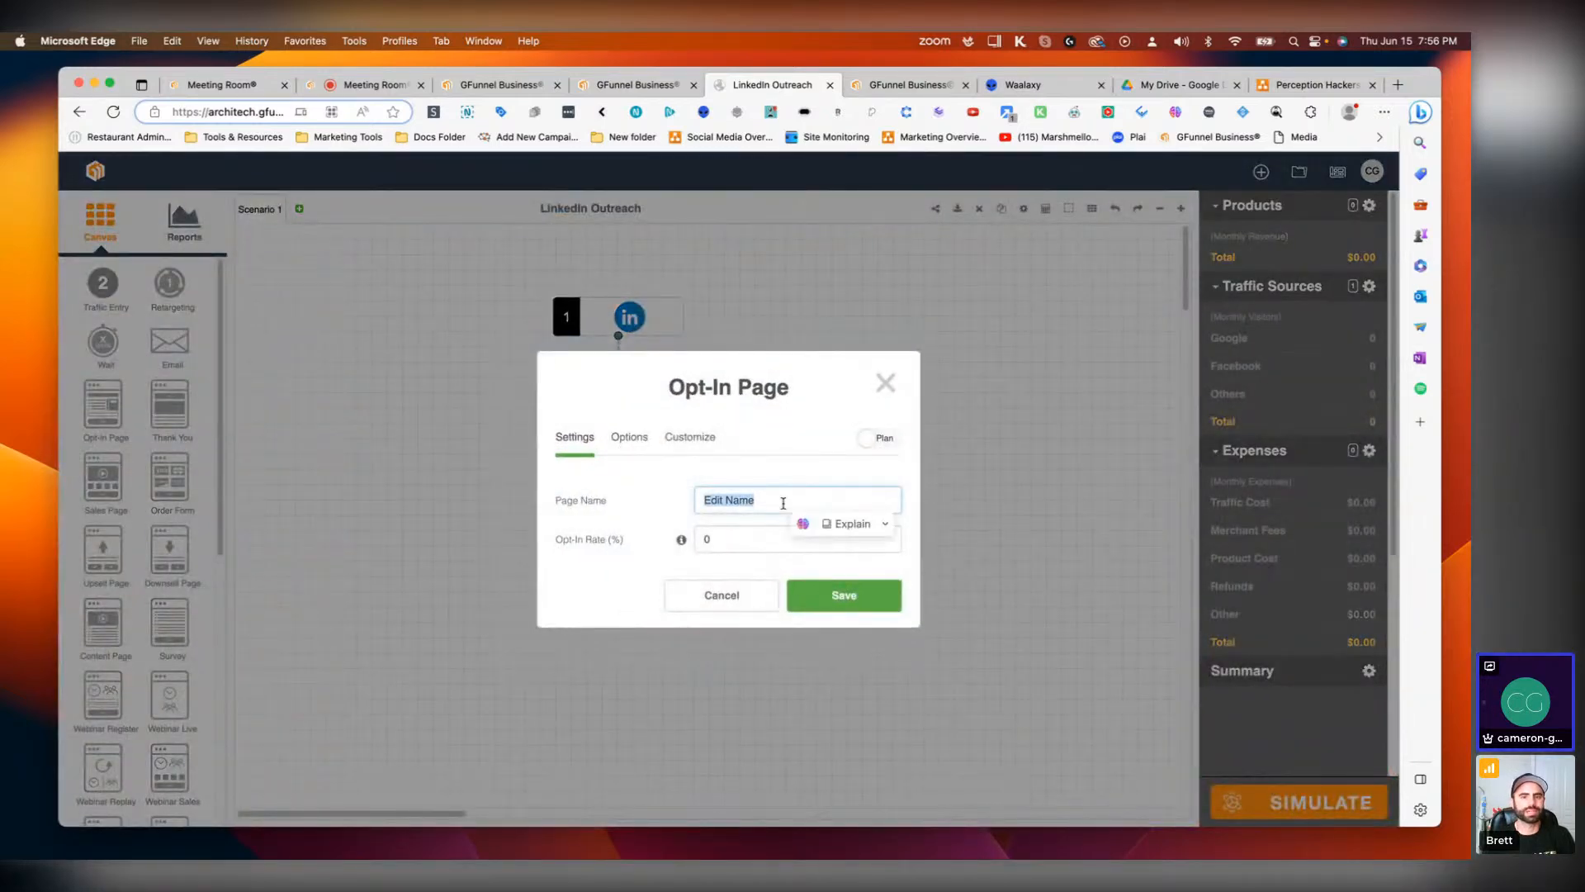
text(Connection)
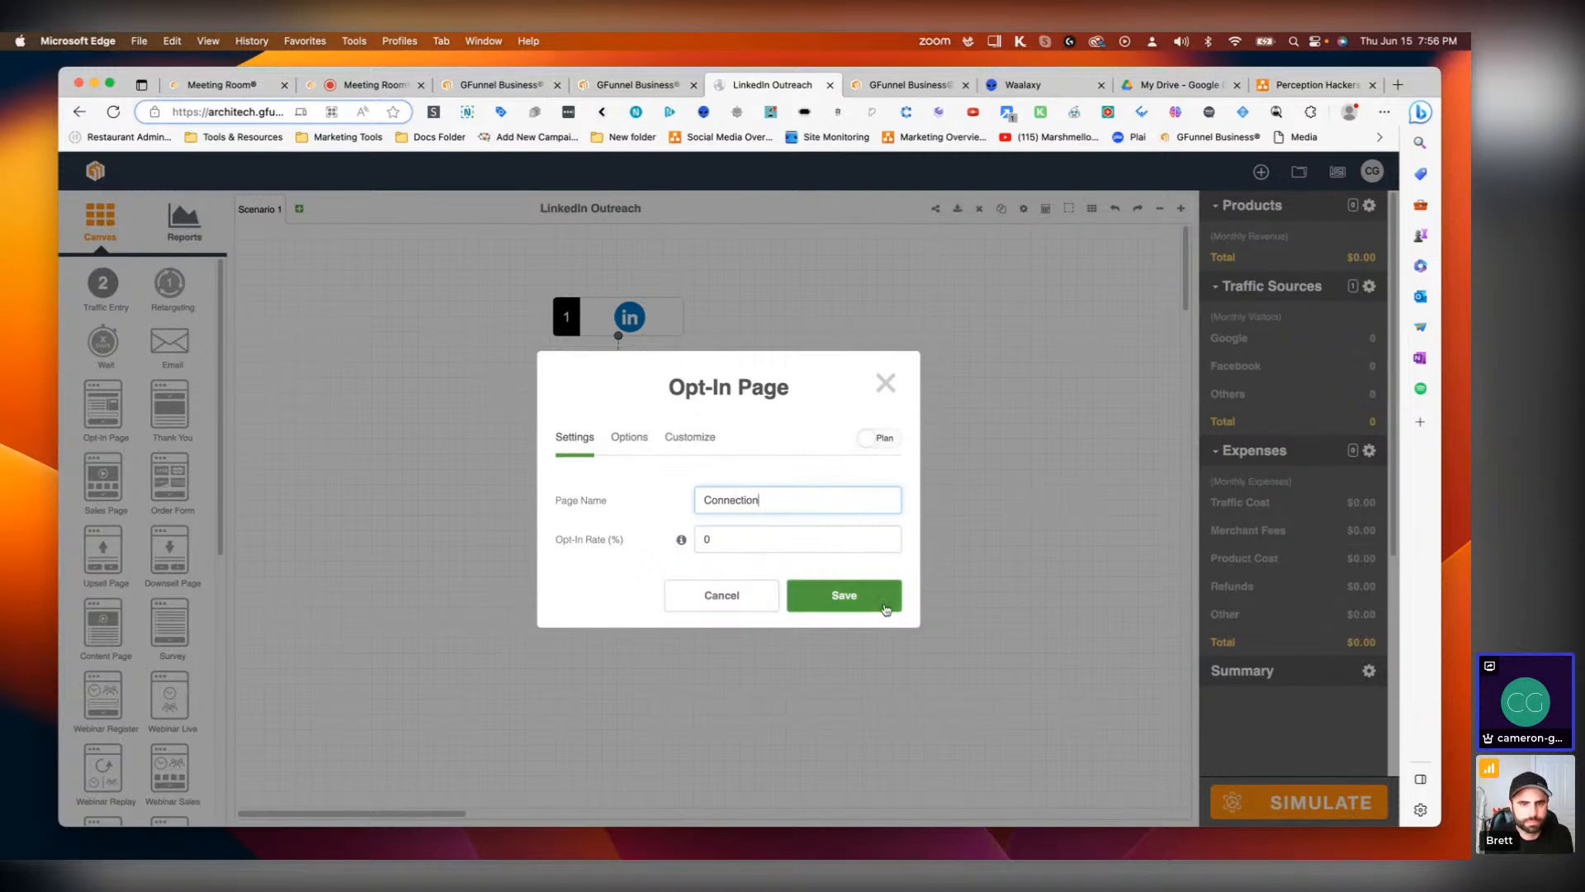
click(859, 598)
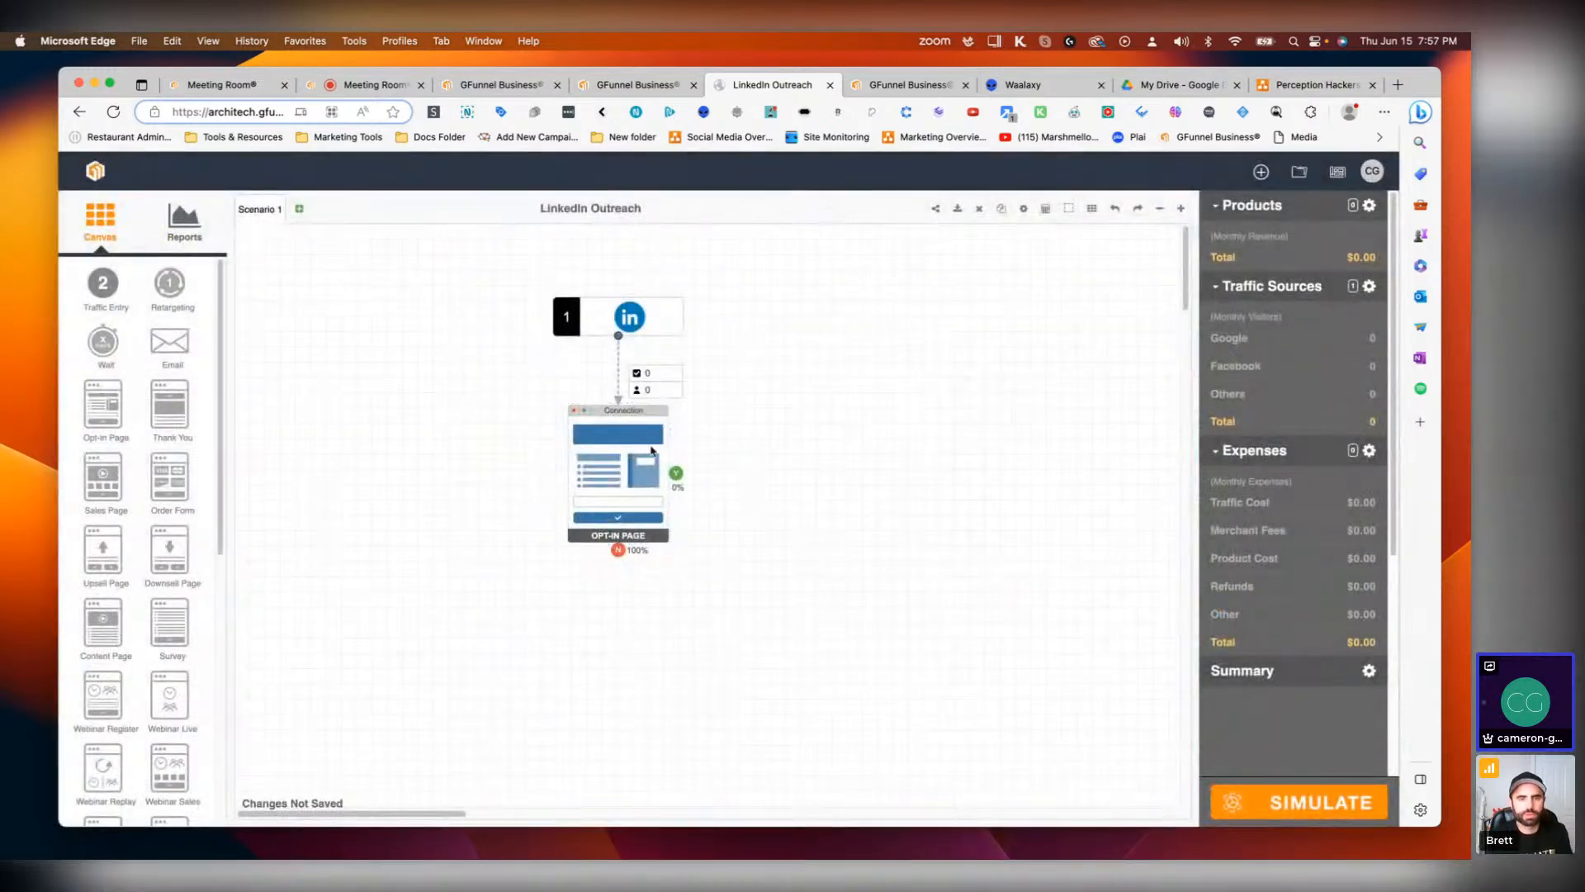
Step: Set the opt-in page's object name to Connection in its customize settings and save
right_click(608, 458)
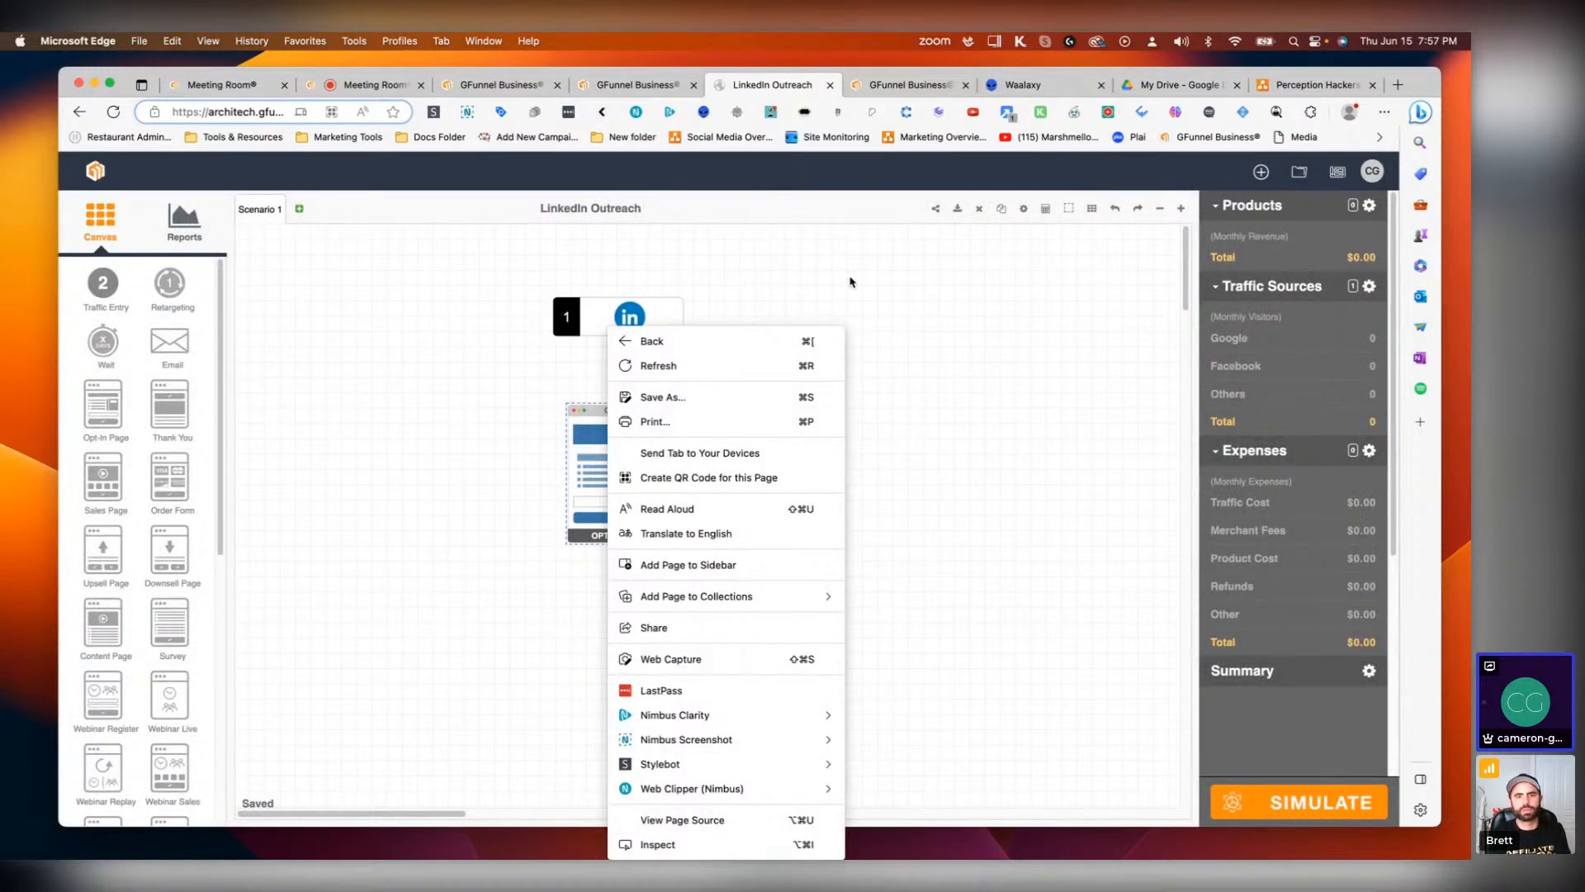
click(852, 283)
double_click(612, 472)
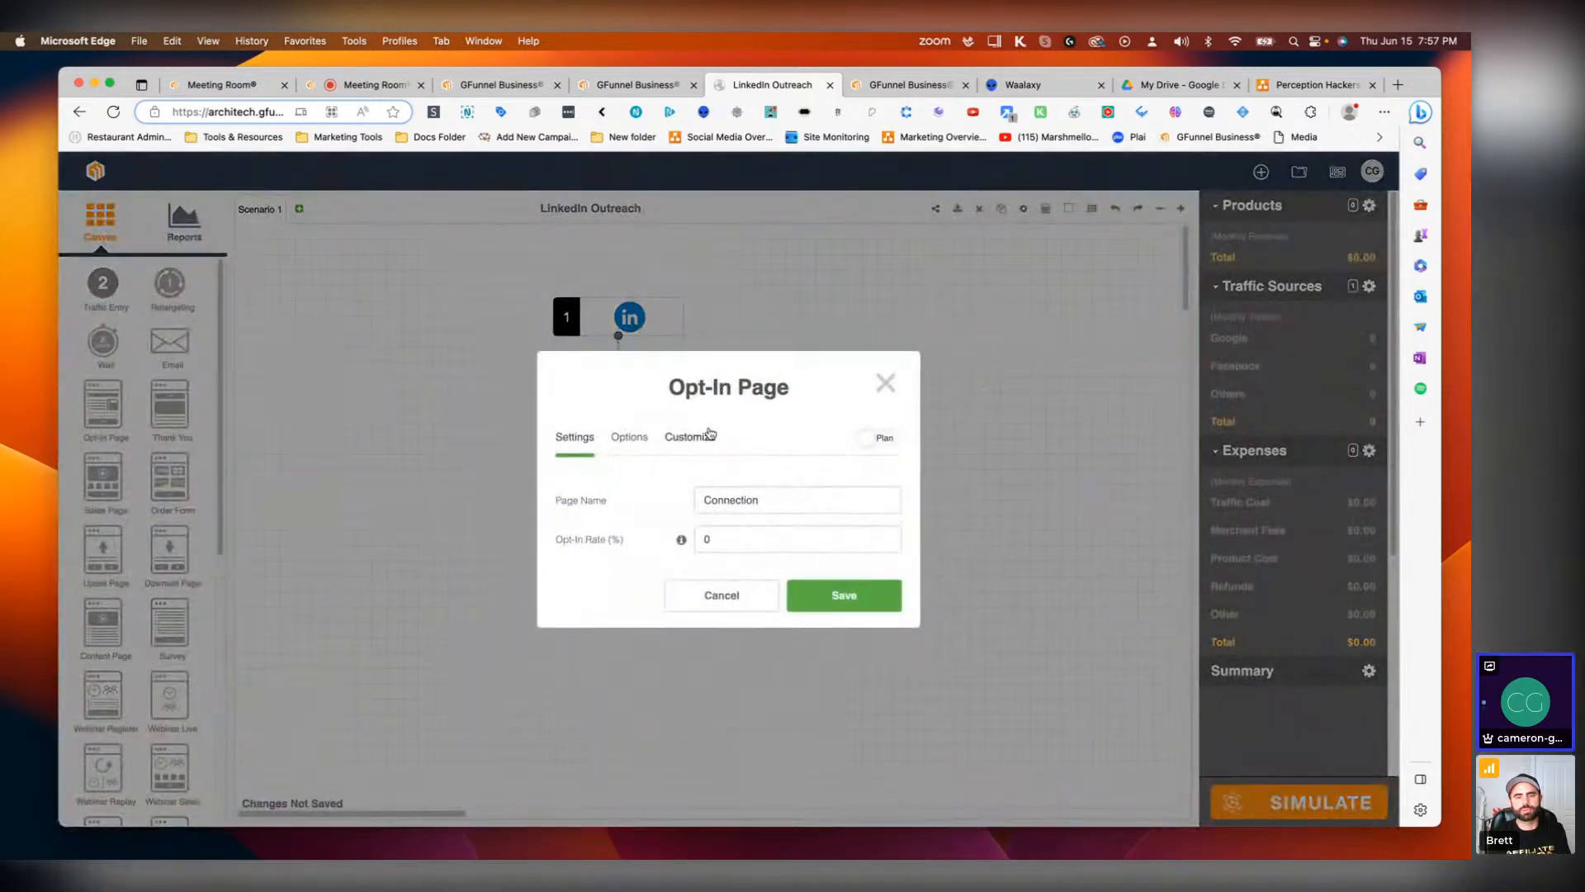
click(690, 436)
triple_click(778, 348)
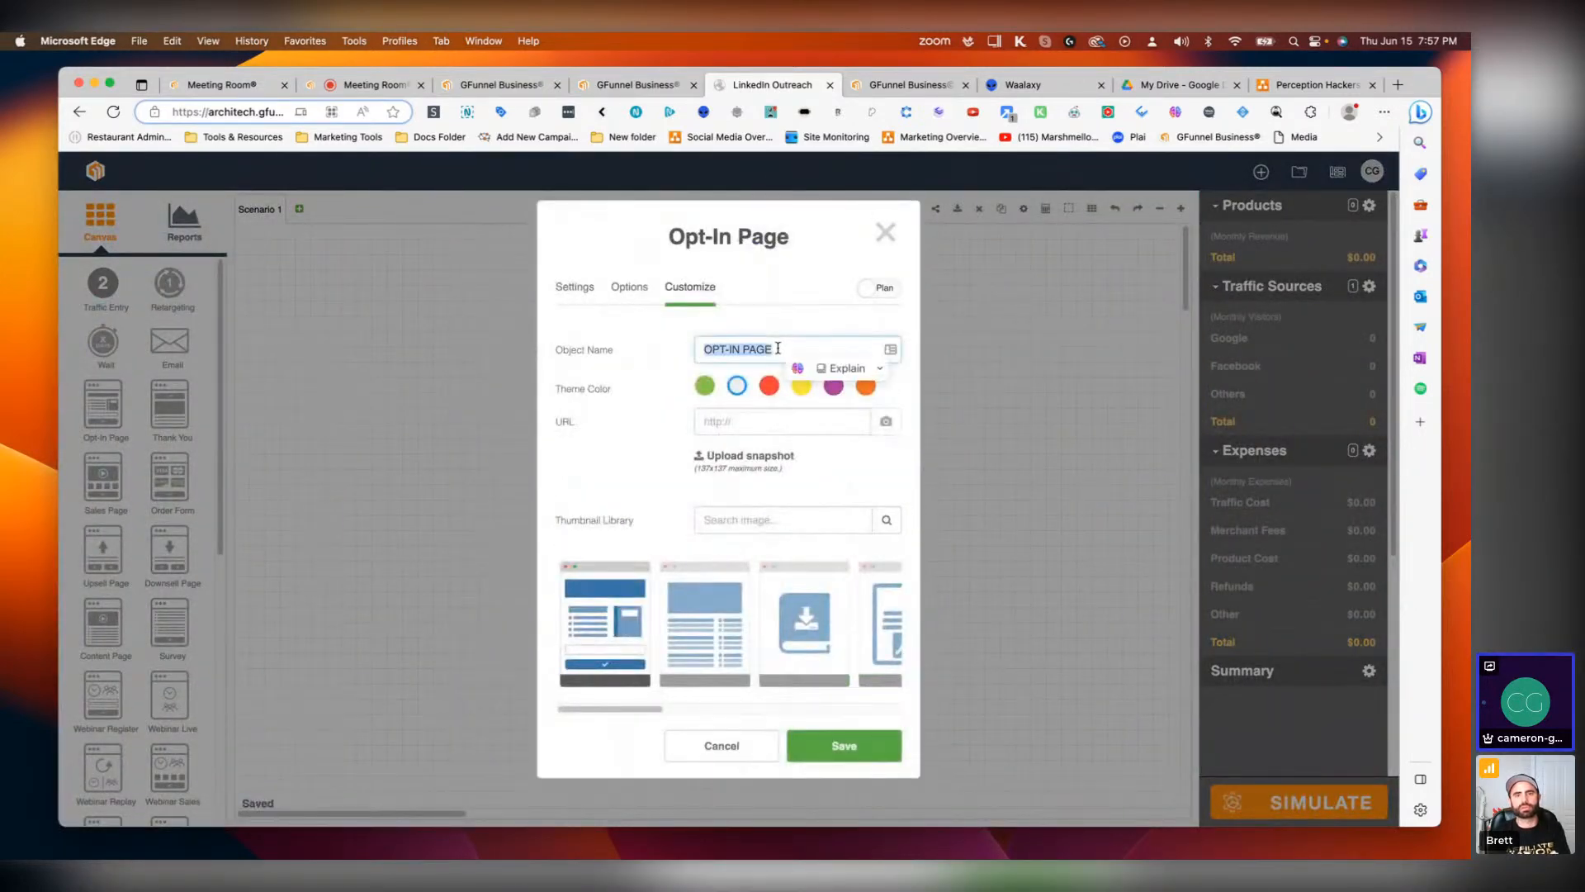
text(C)
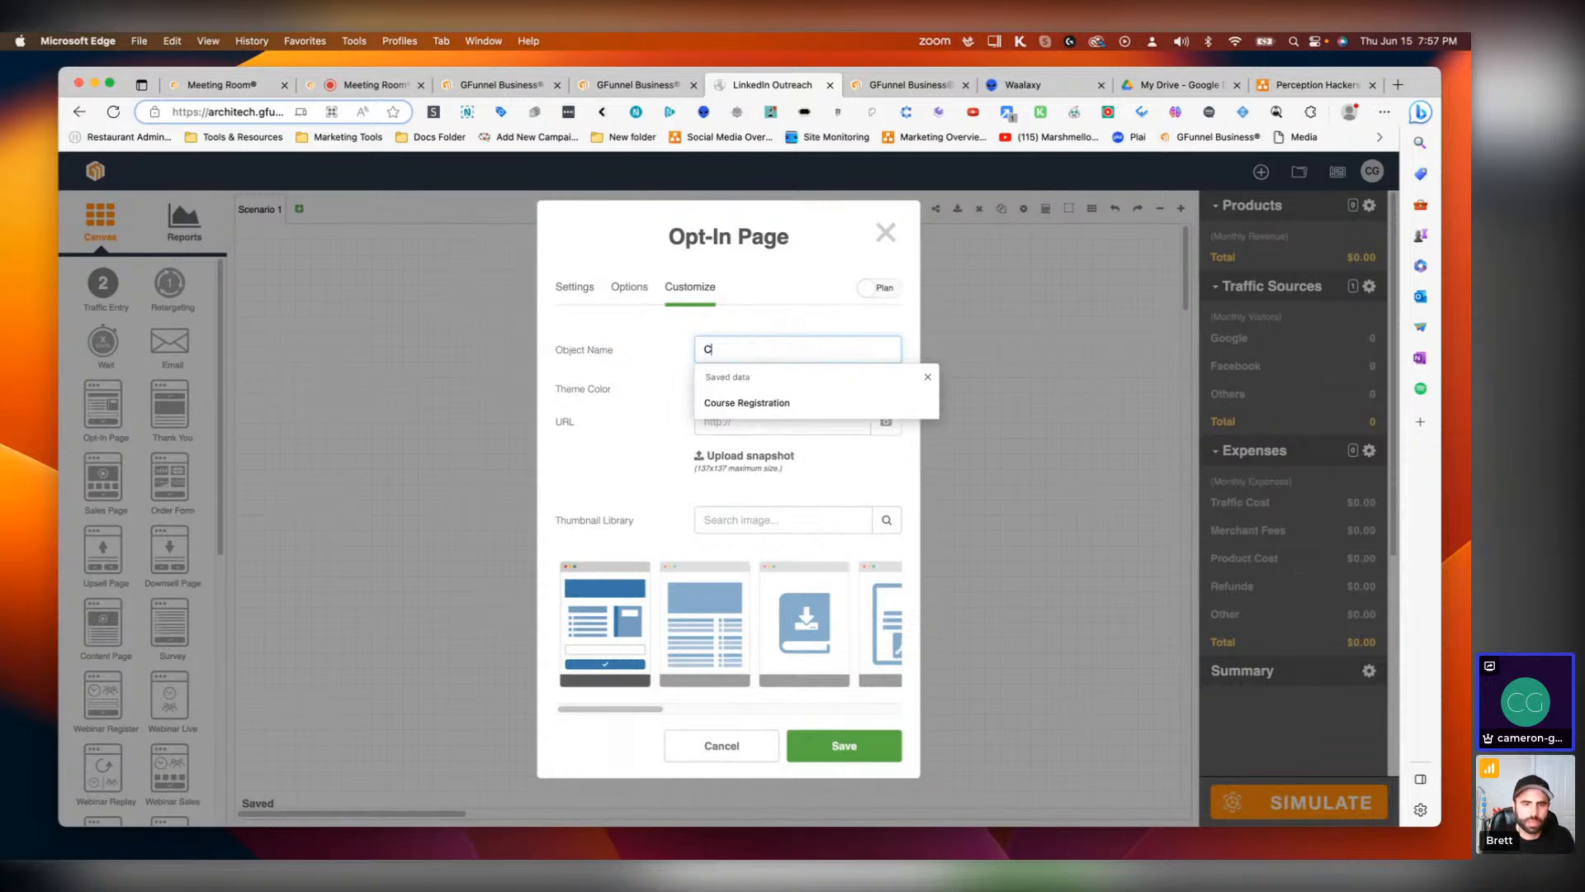
text(onnection)
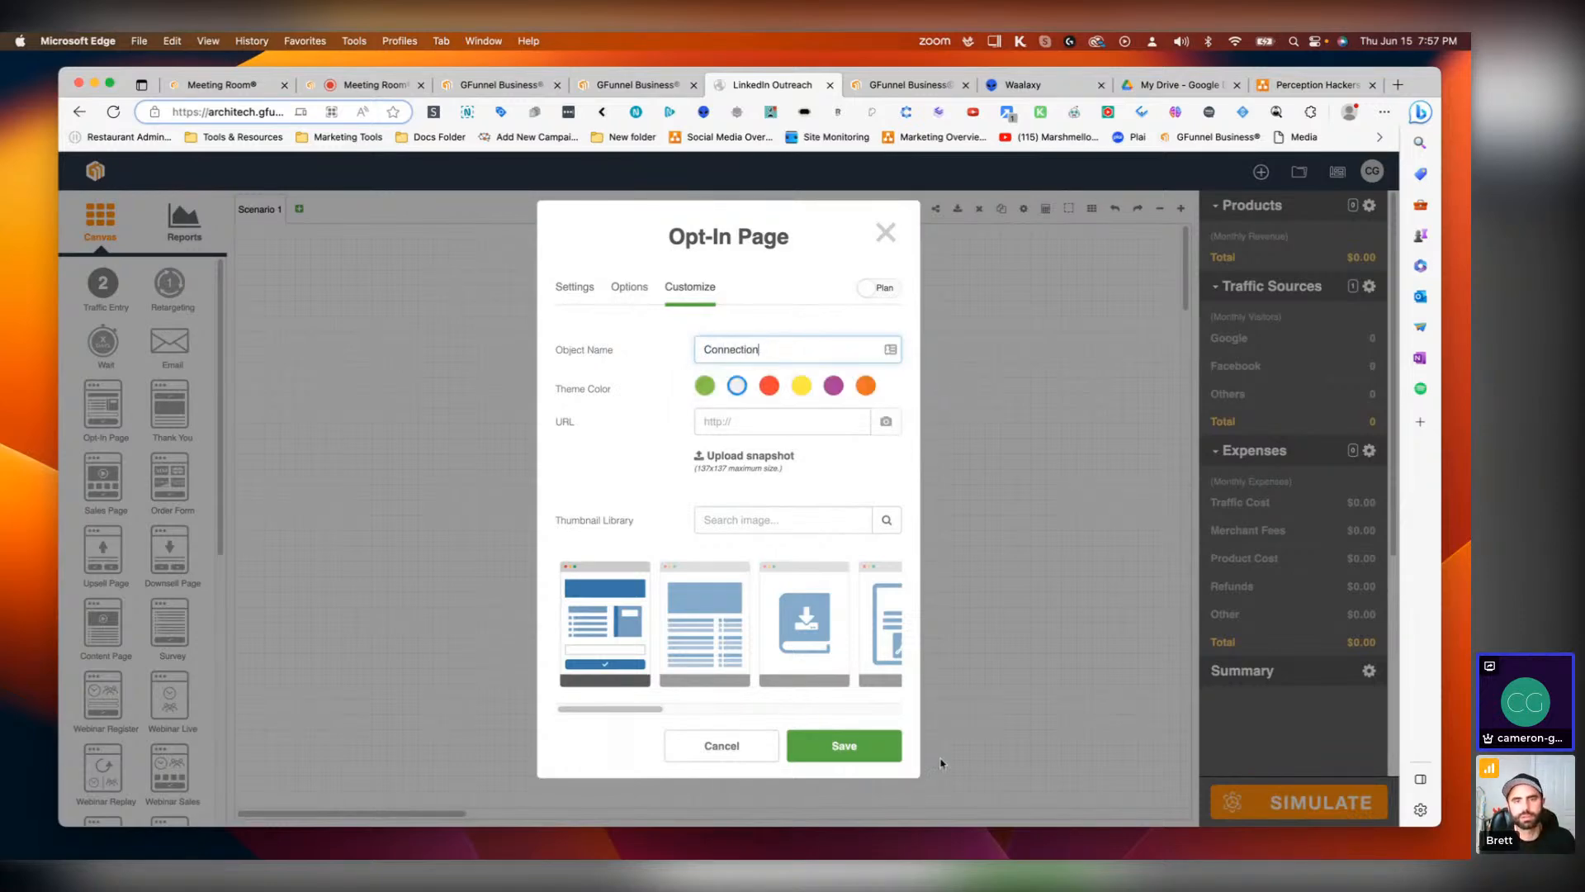
click(842, 746)
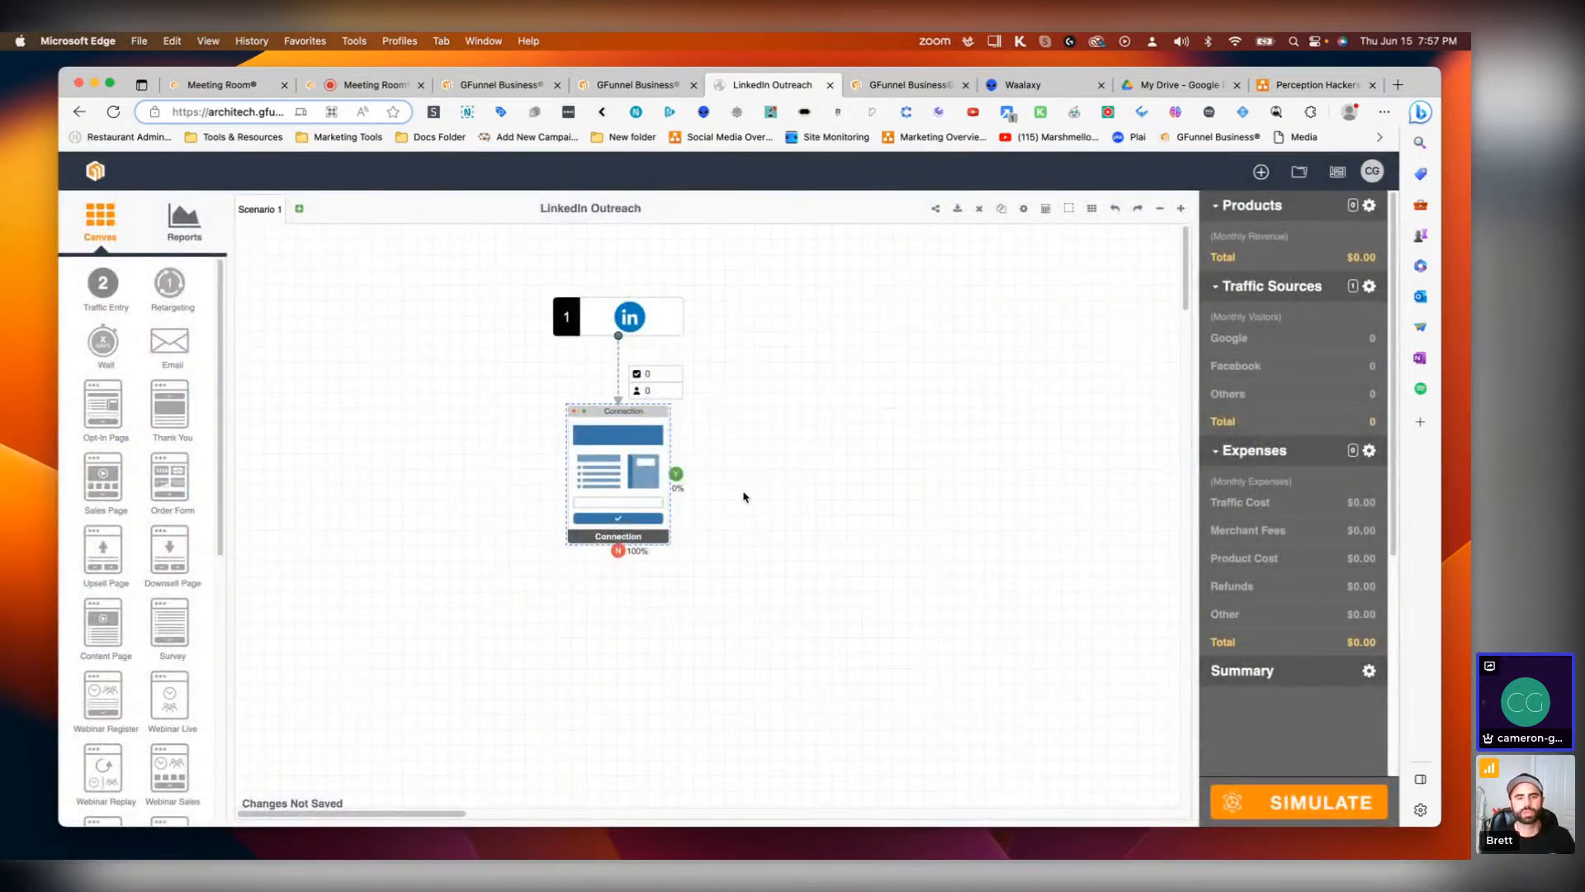
Step: Change the Connection page's thumbnail to the group-of-people image from the thumbnail library and save
right_click(621, 475)
click(606, 478)
double_click(621, 476)
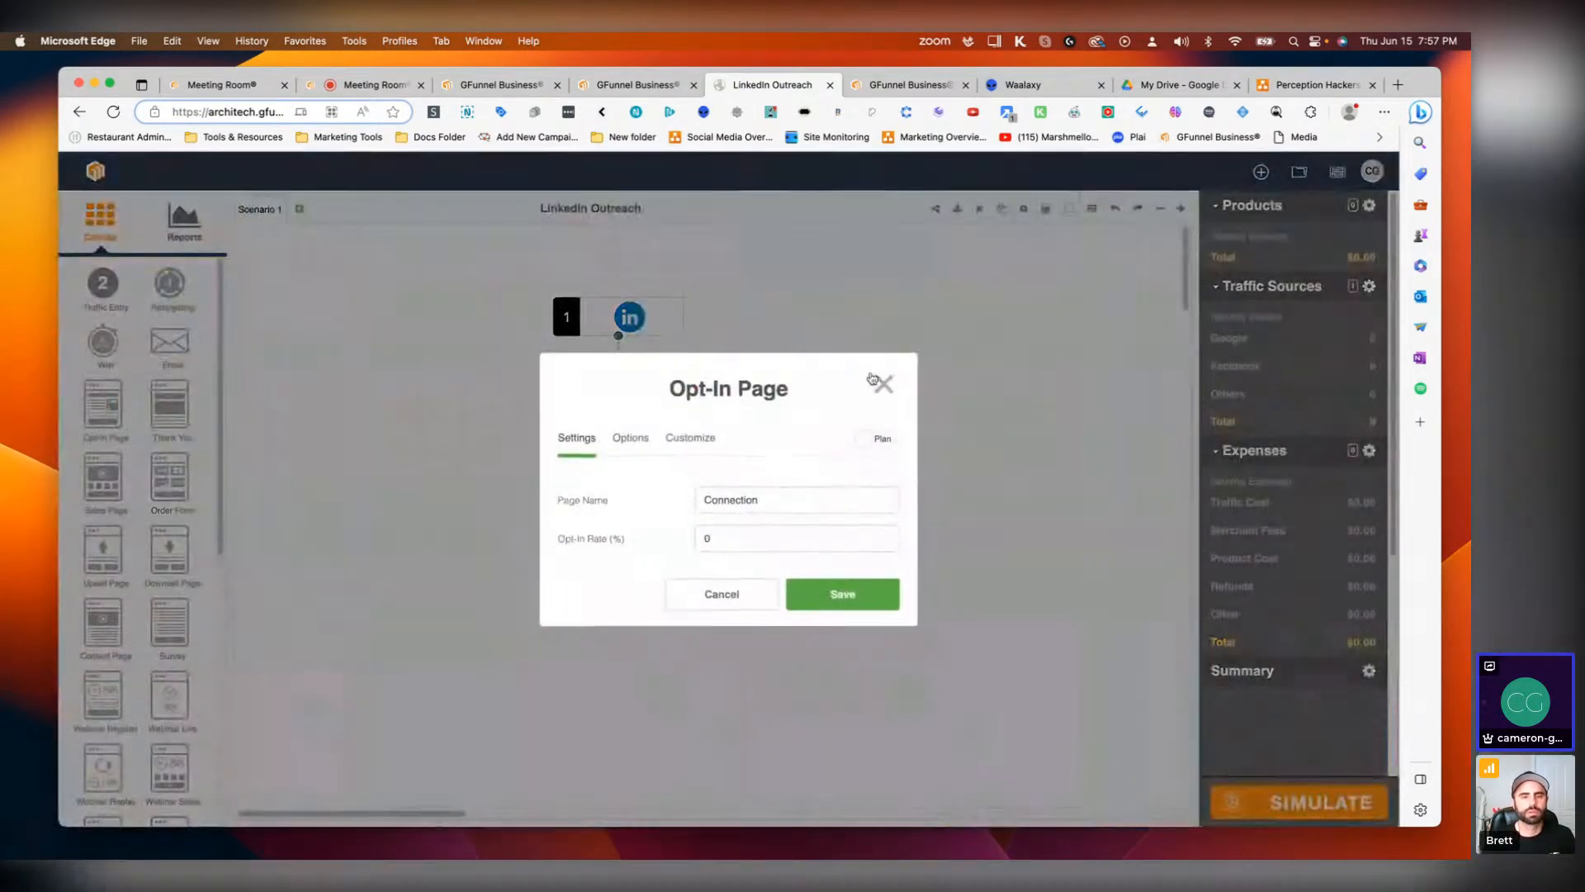
click(700, 437)
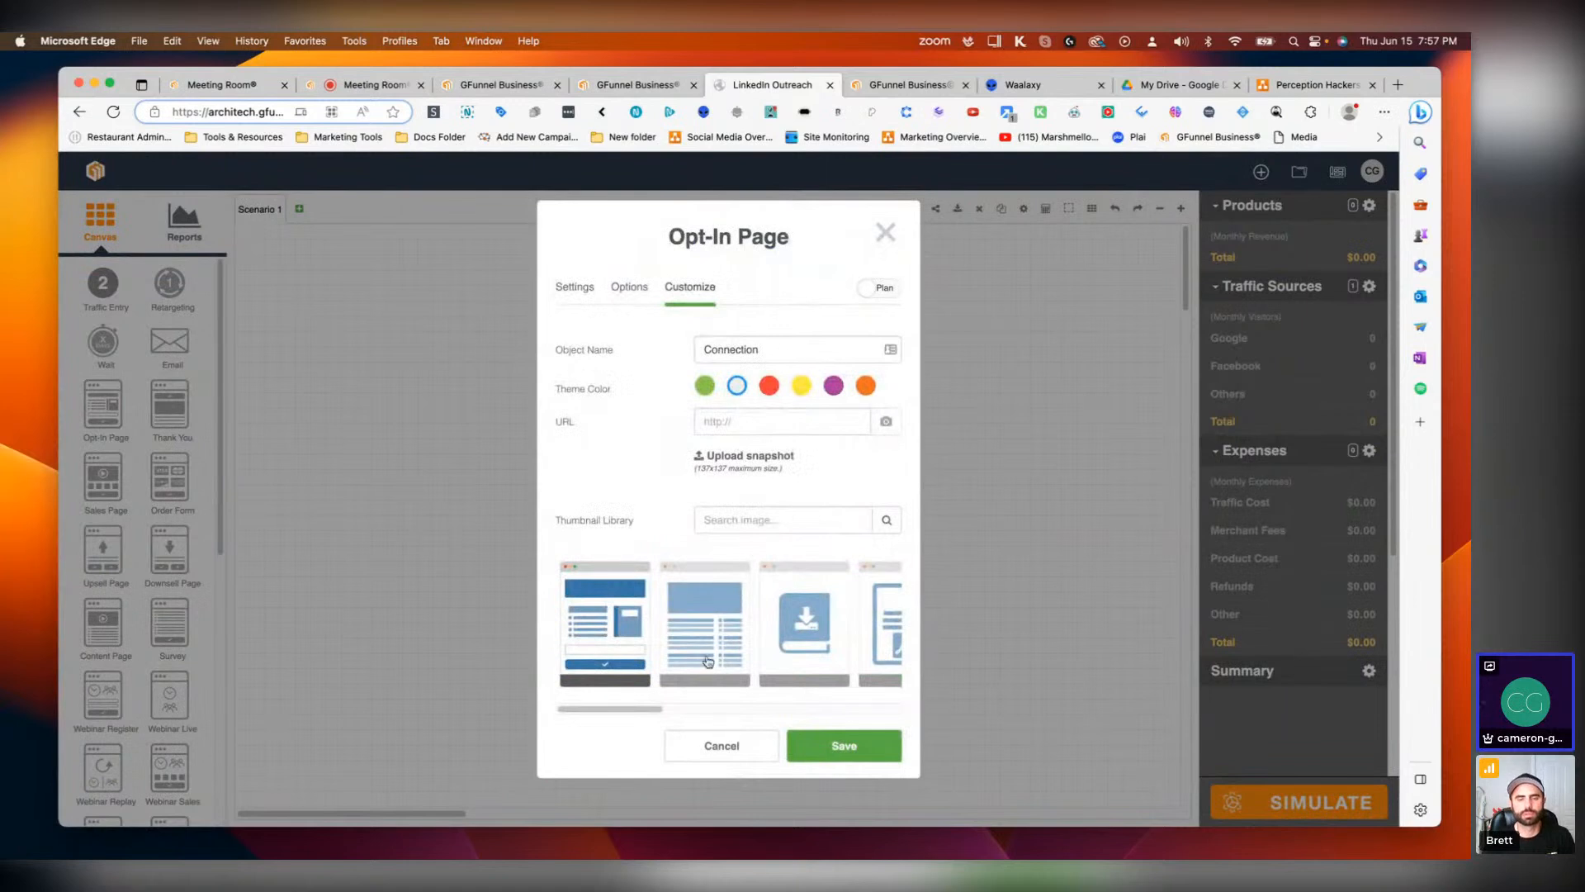
drag(647, 711, 761, 715)
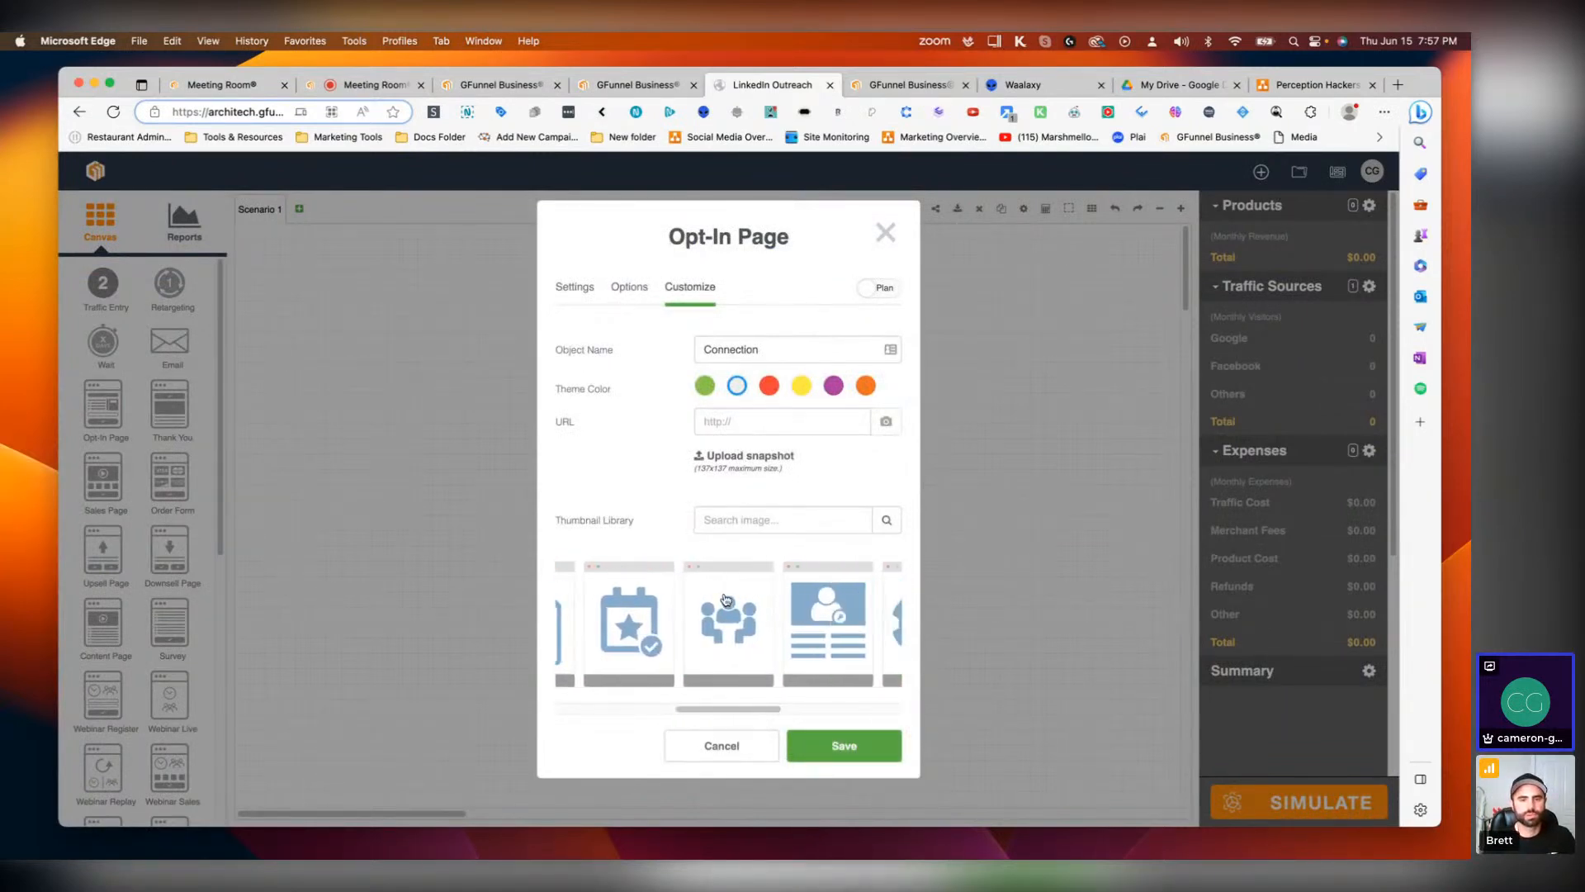
click(743, 632)
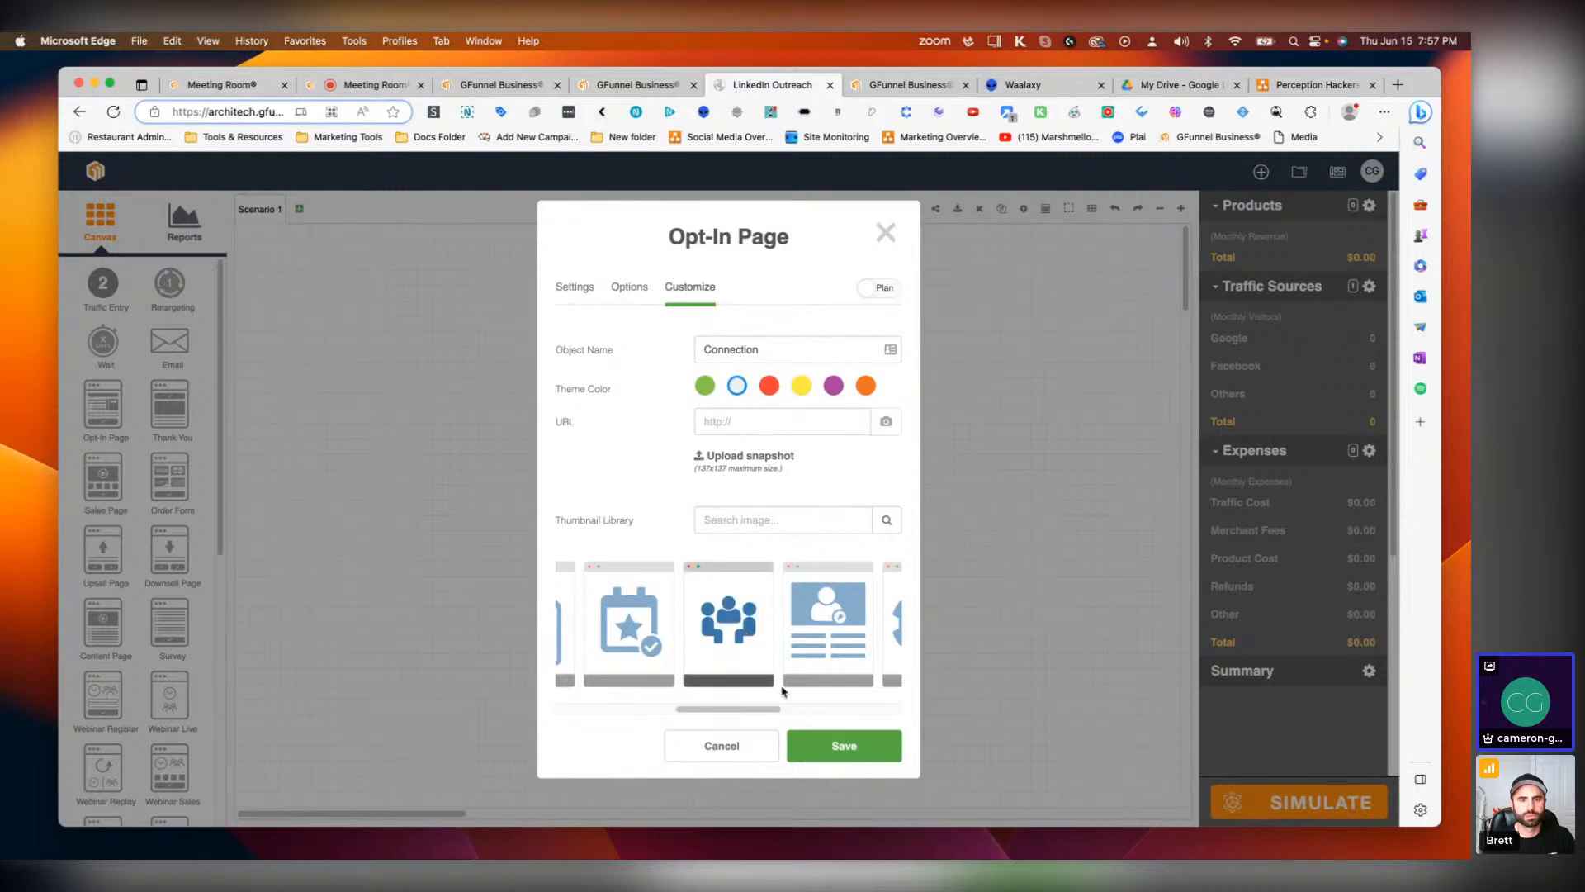
click(844, 746)
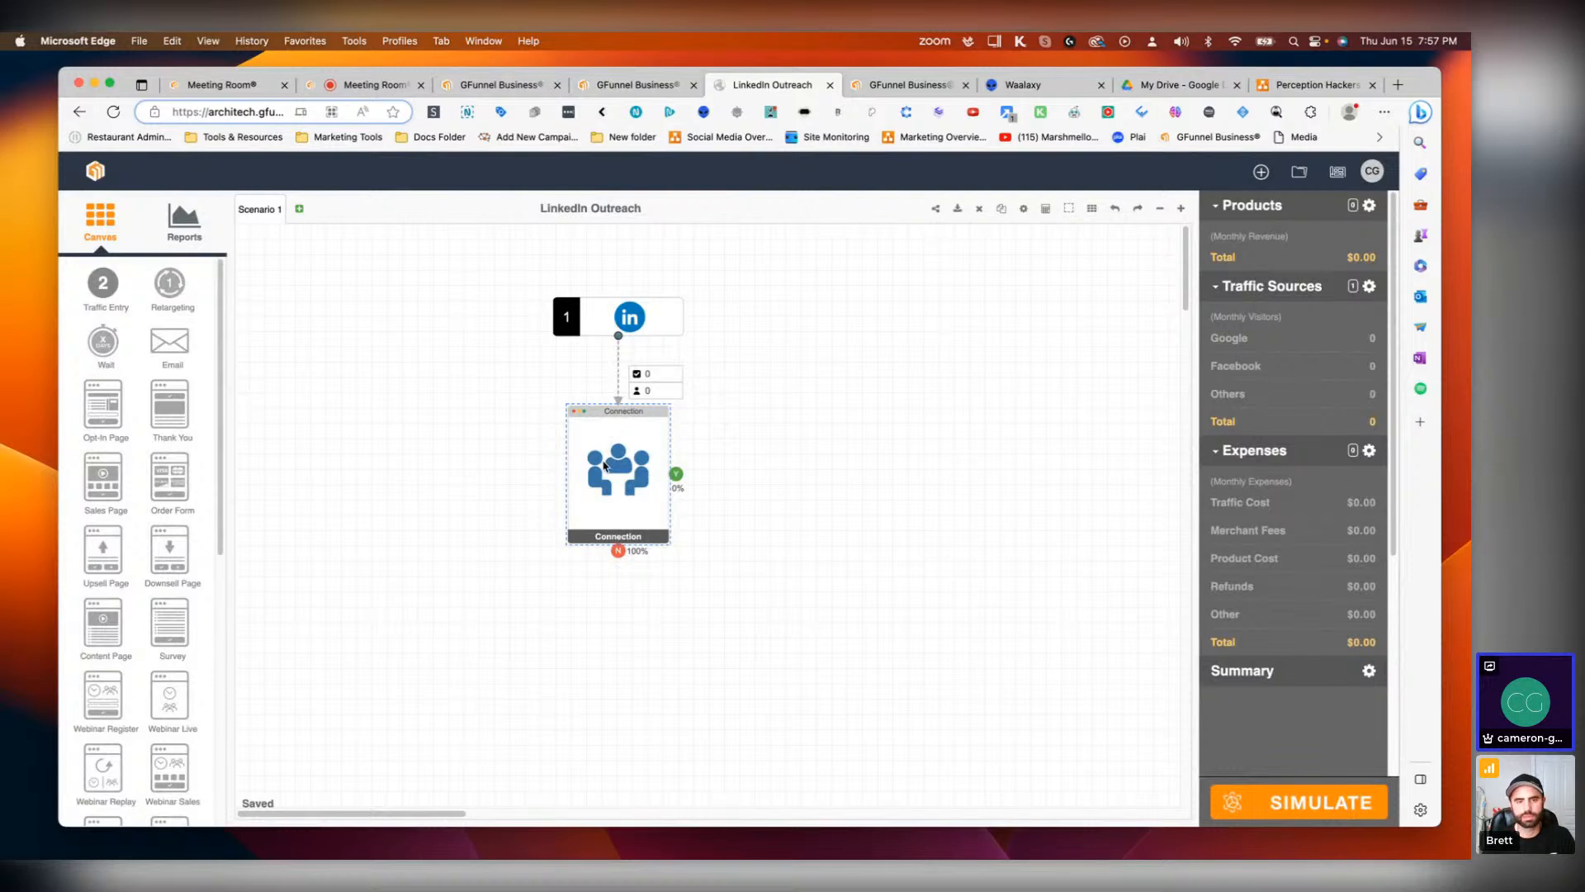
Step: Switch to the LinkedGrowth campaign tab and leave the Edit Campaign flow without saving
click(716, 535)
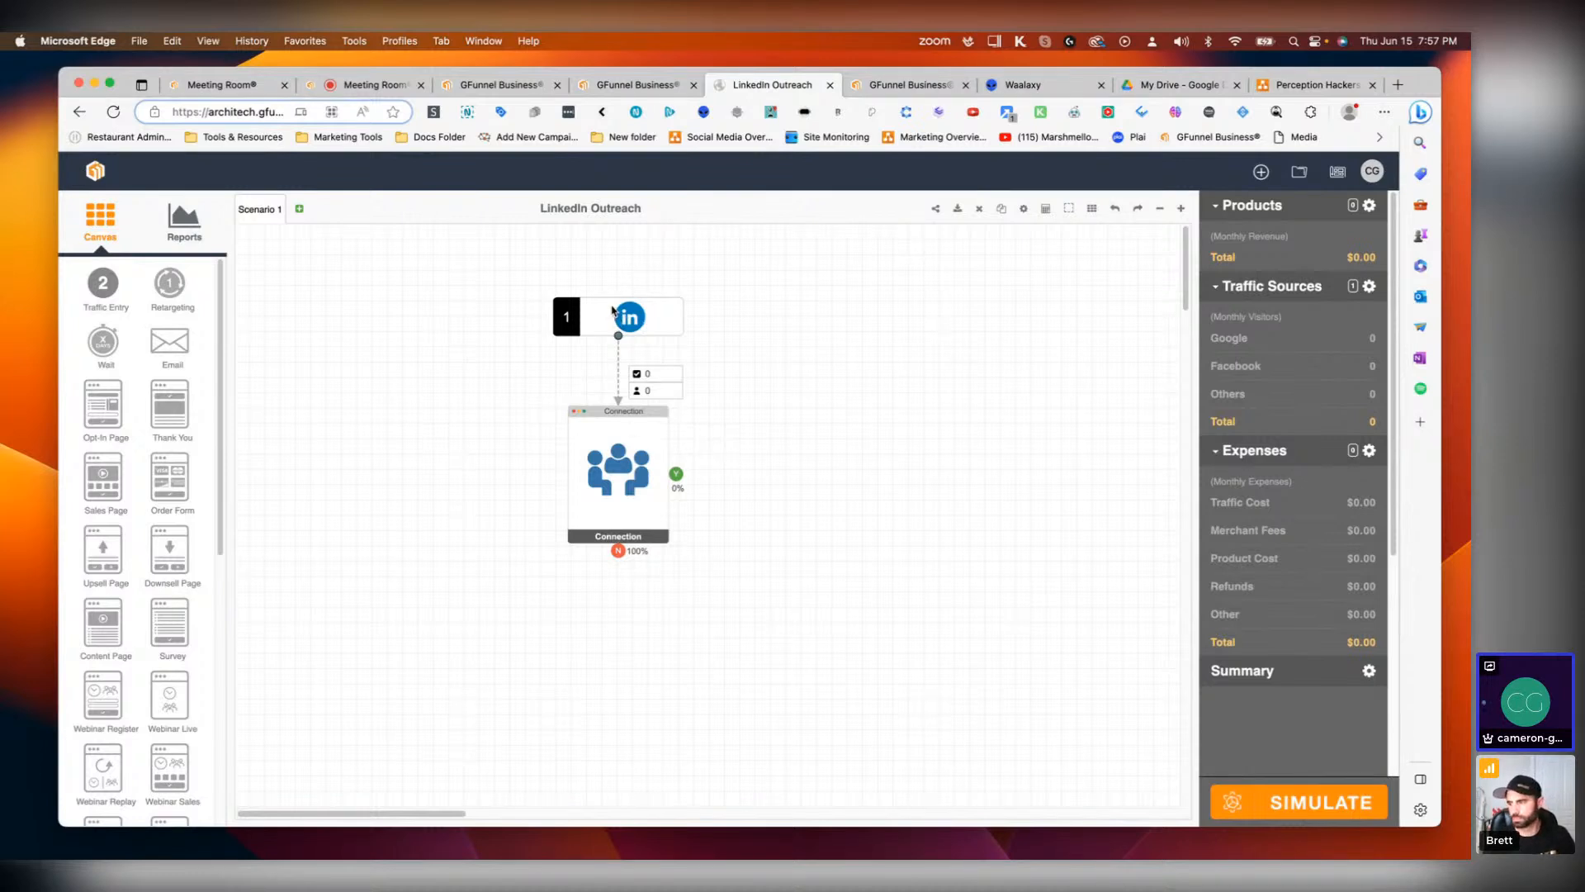
click(631, 471)
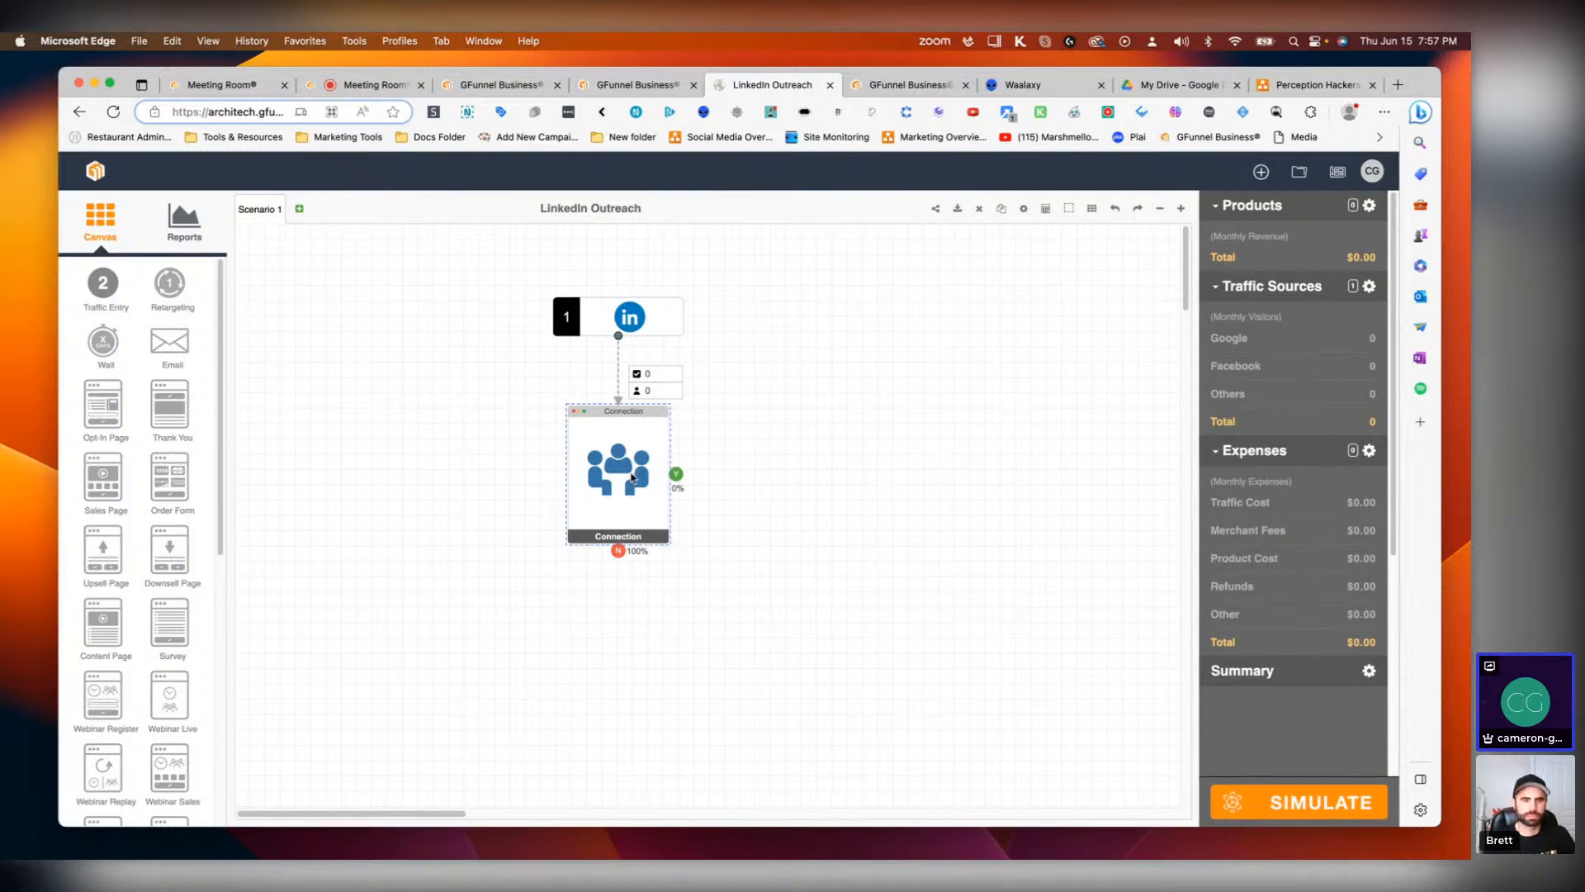
click(875, 86)
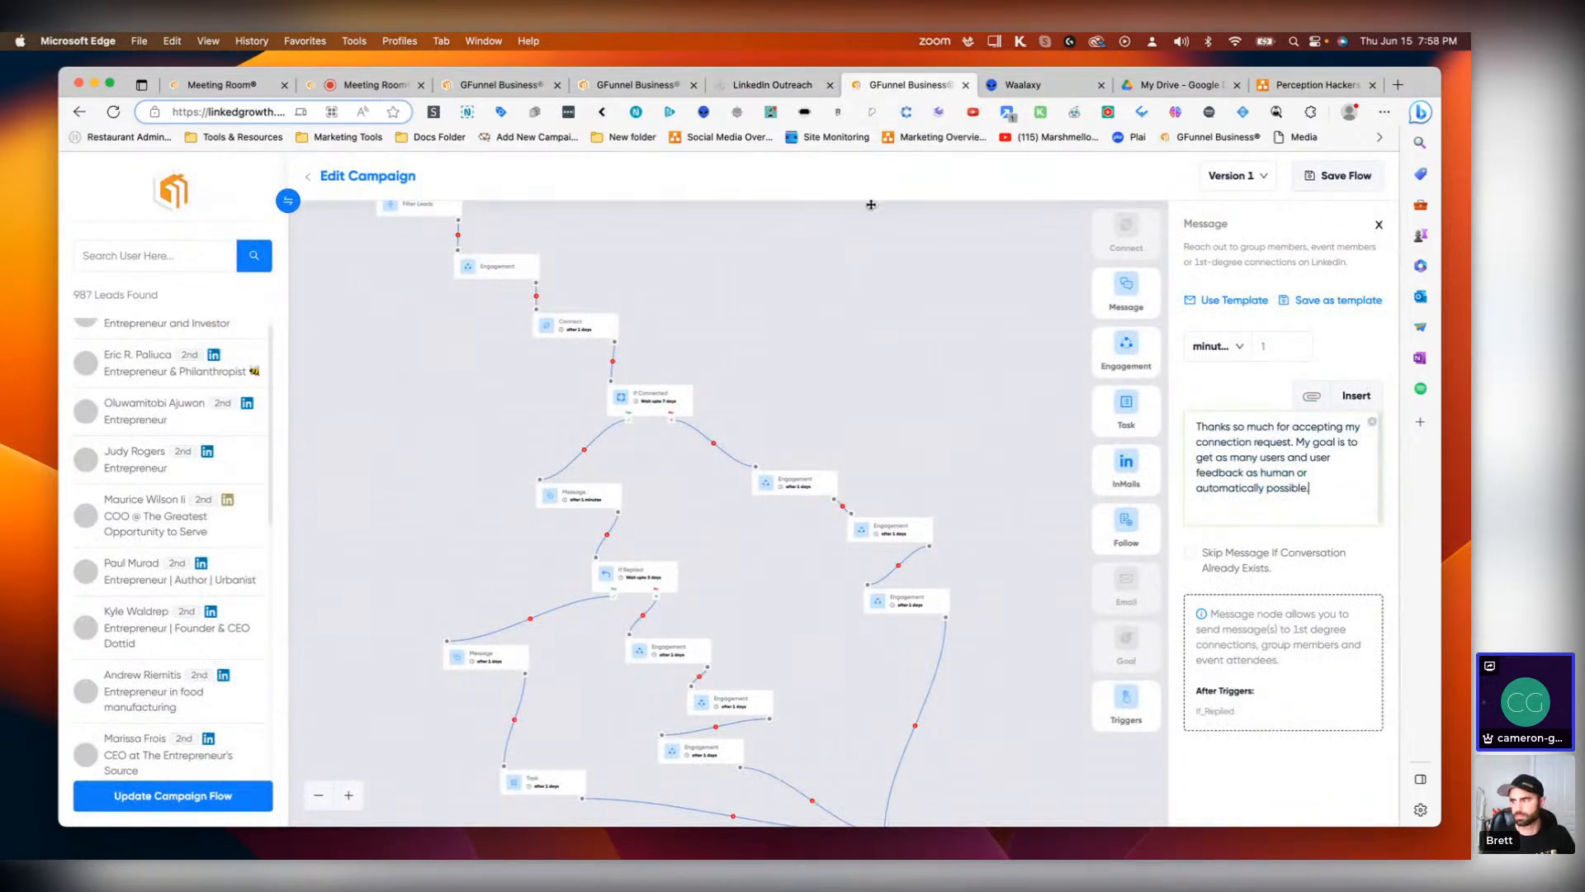
click(313, 179)
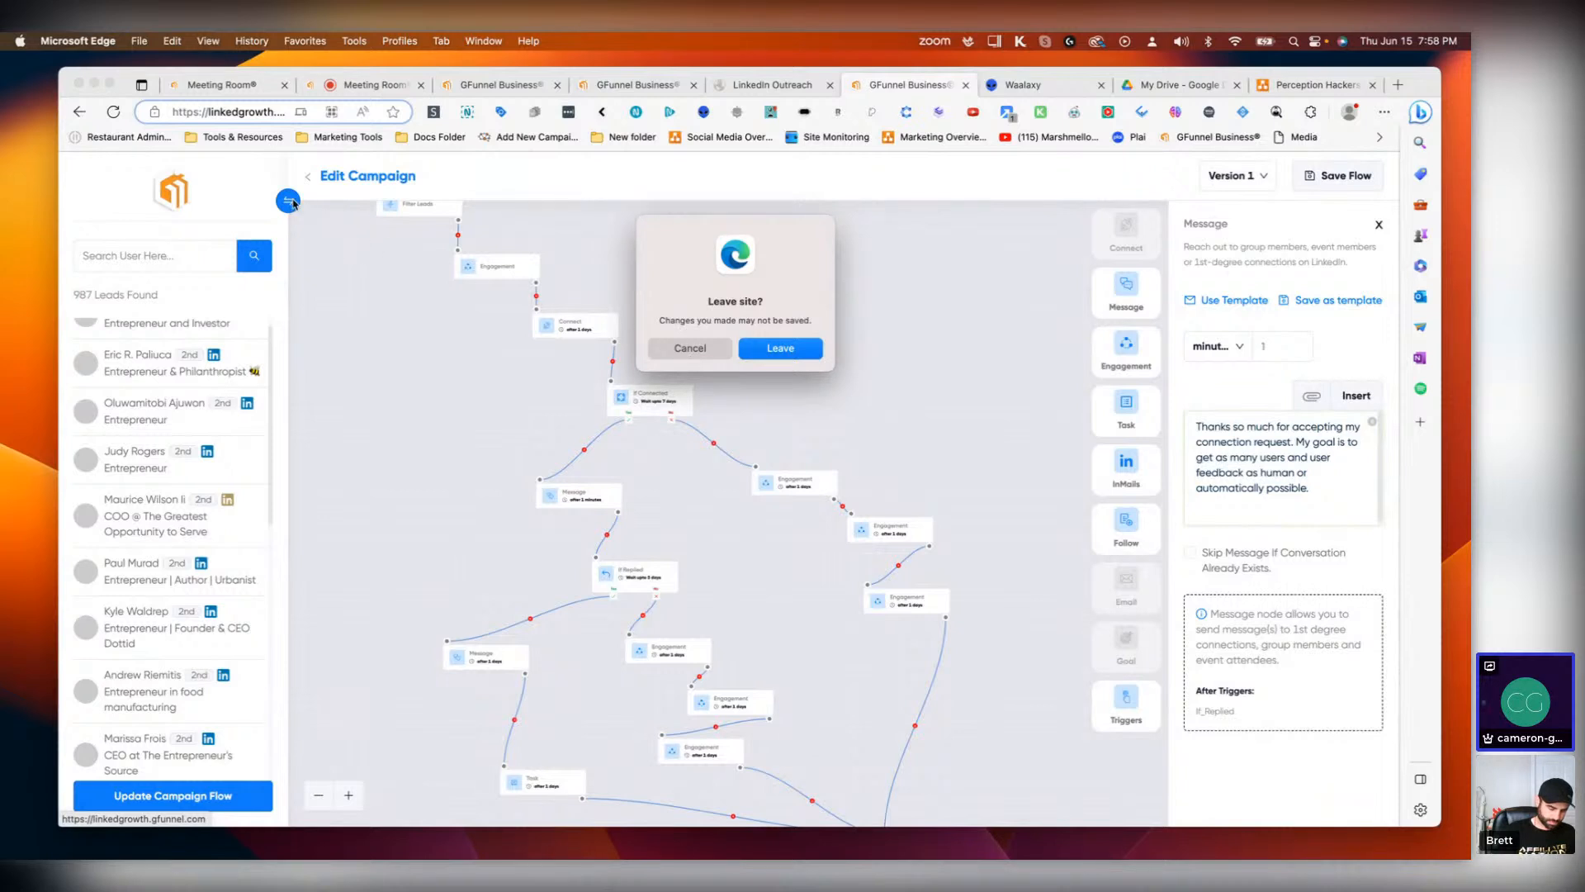
click(781, 348)
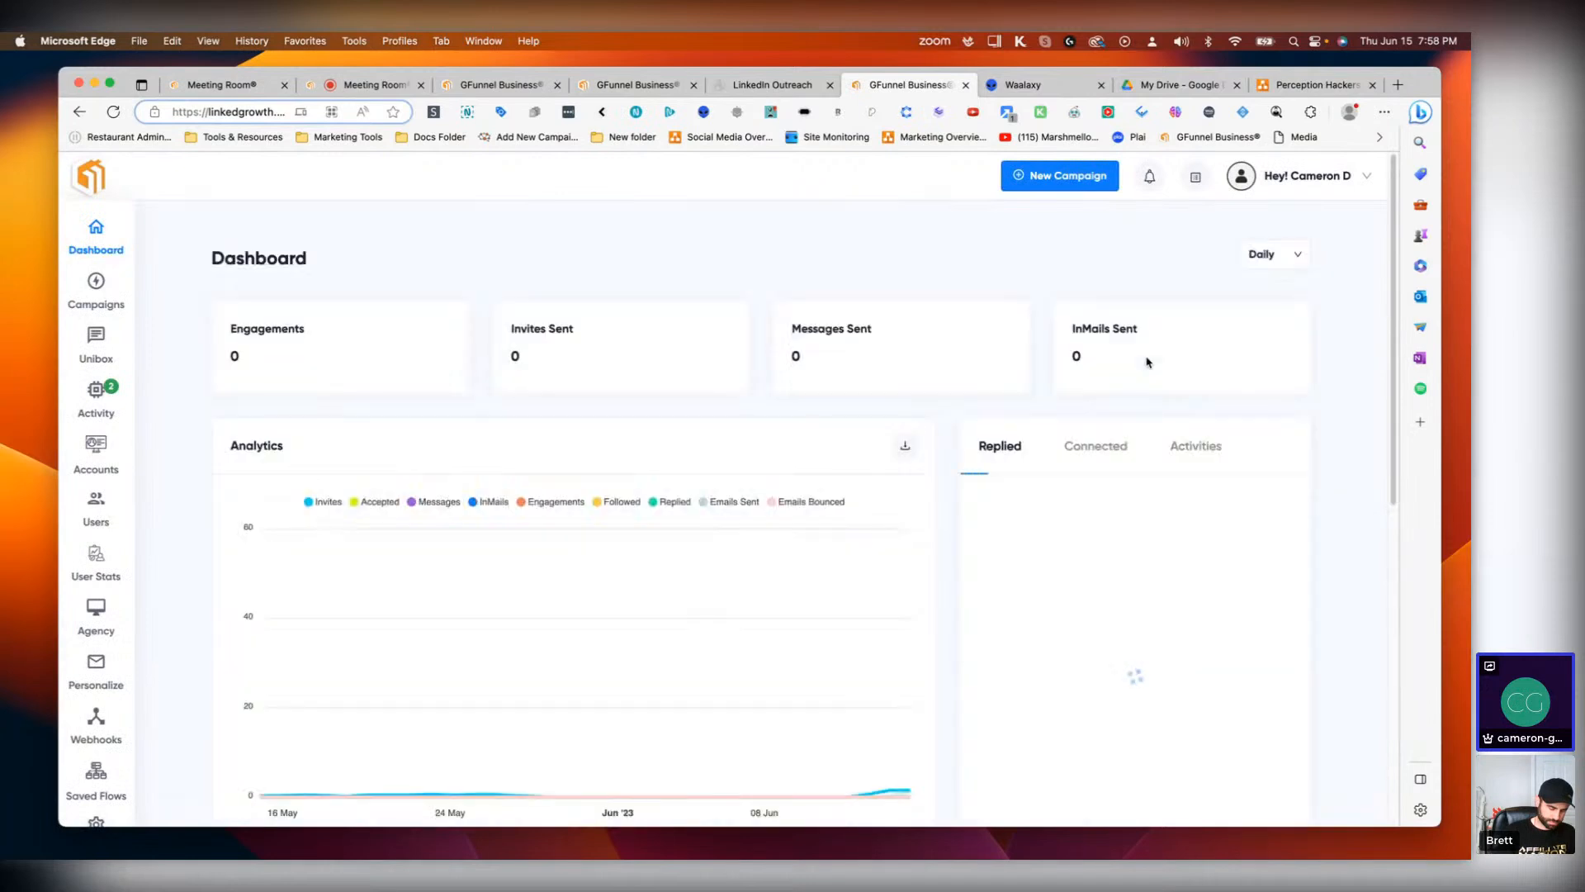
Step: Open the Campaigns list filtered to Paused and review the Network Campaign's acceptance rate
click(97, 299)
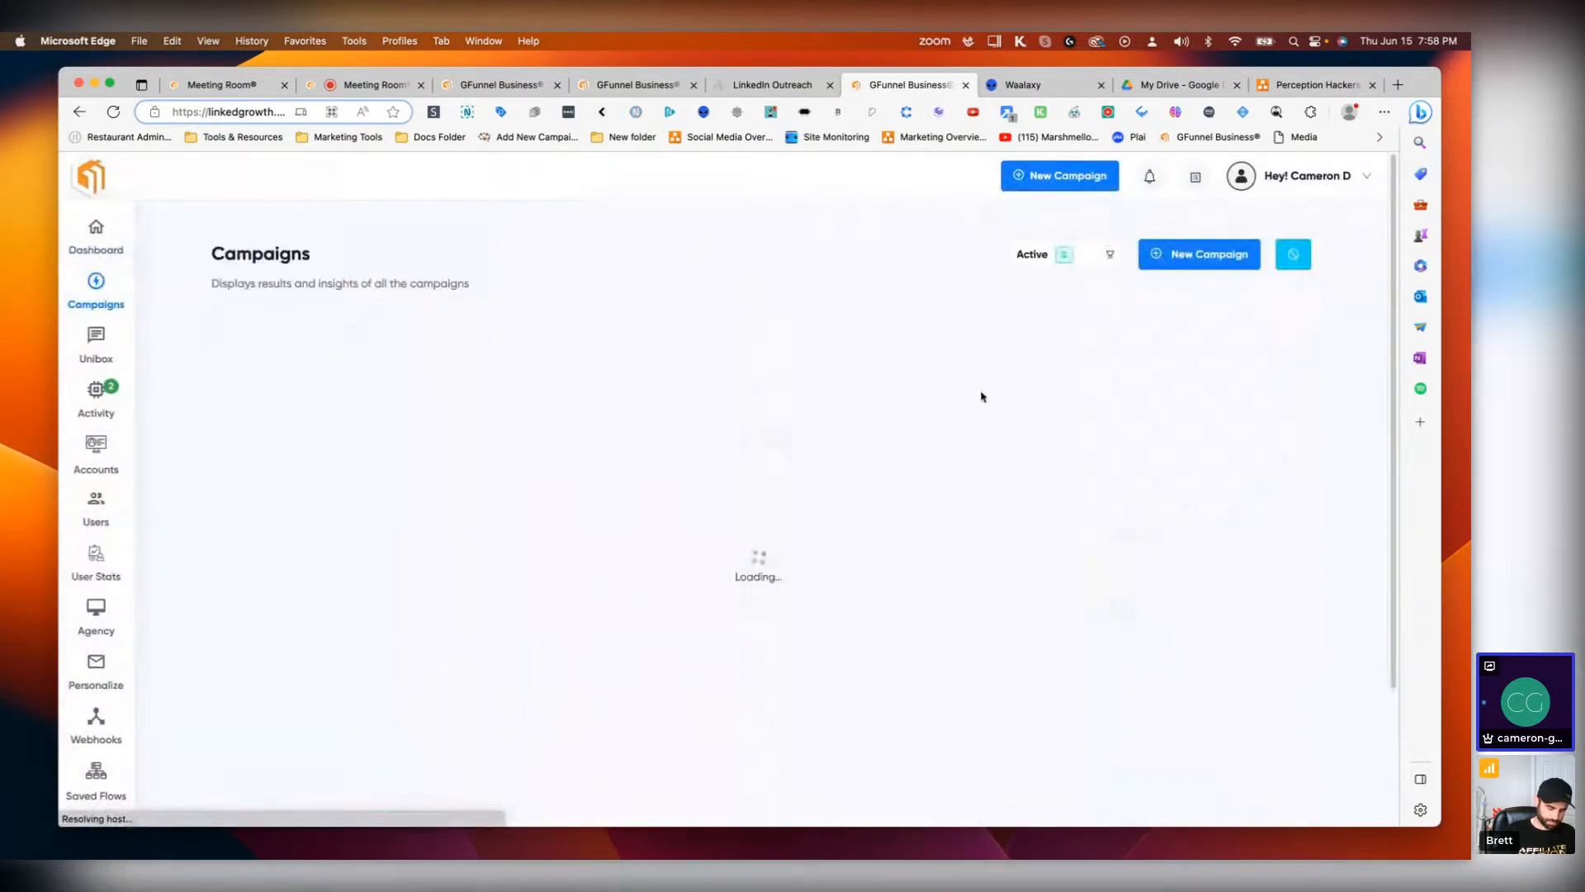
click(1283, 396)
click(1255, 396)
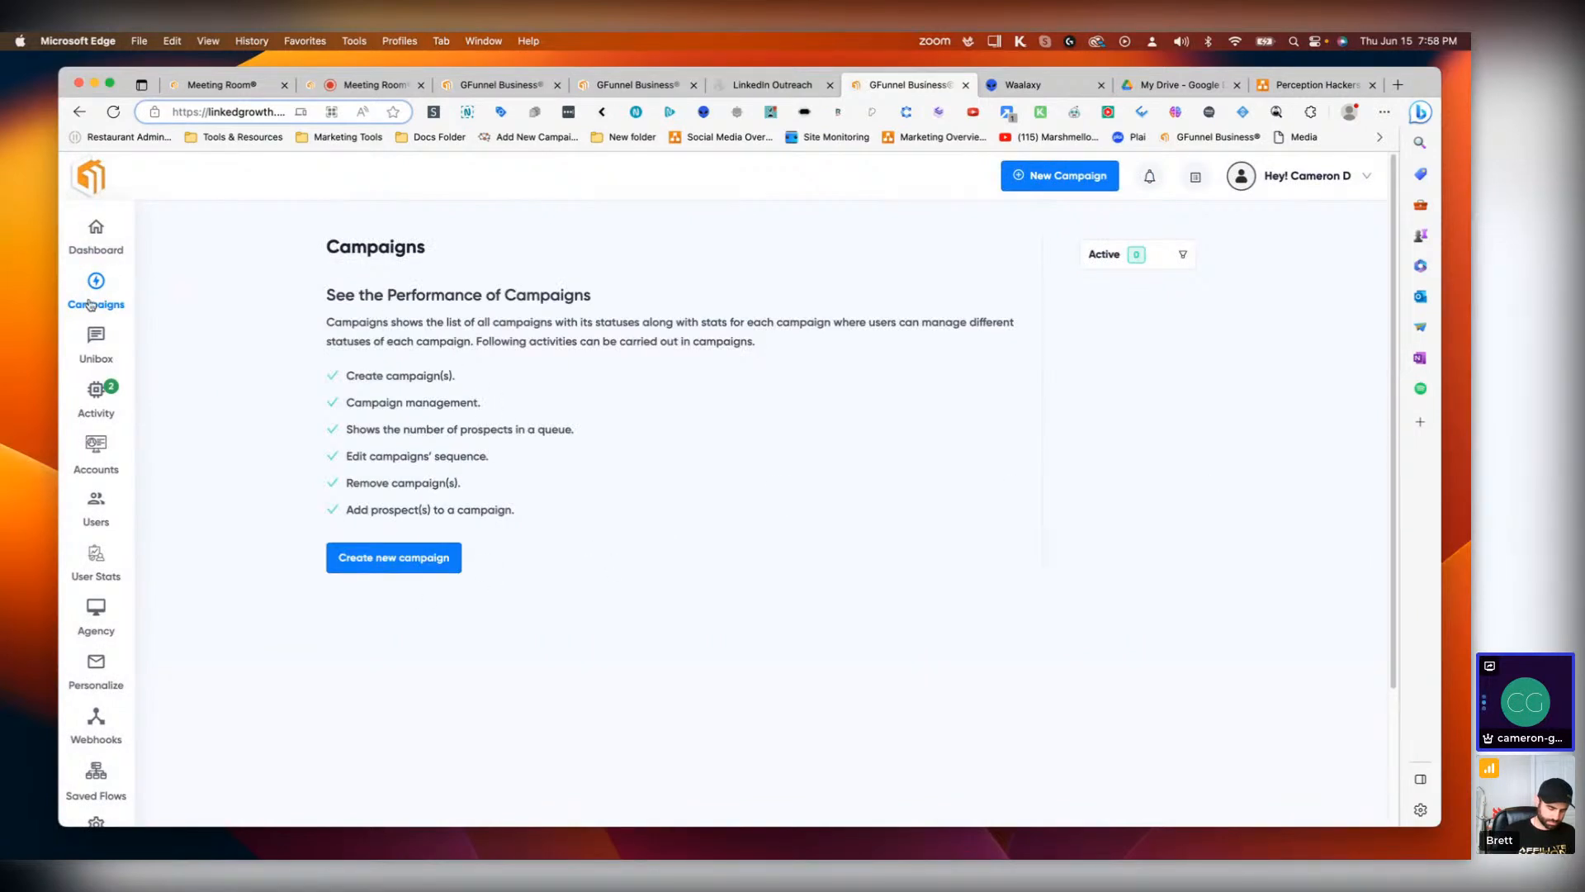
click(1132, 270)
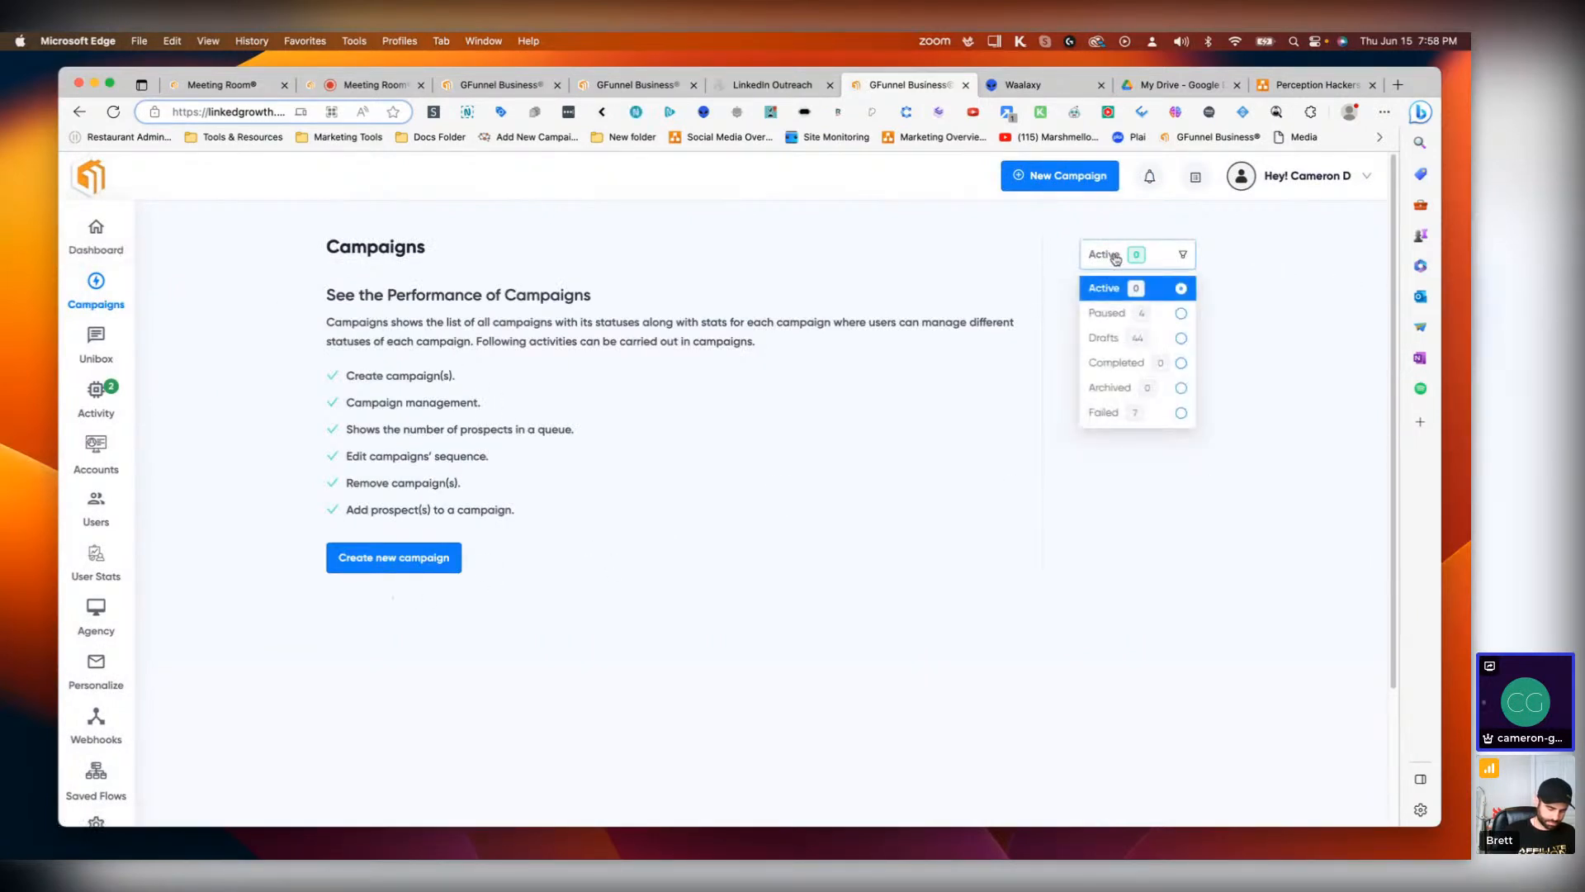
click(1112, 315)
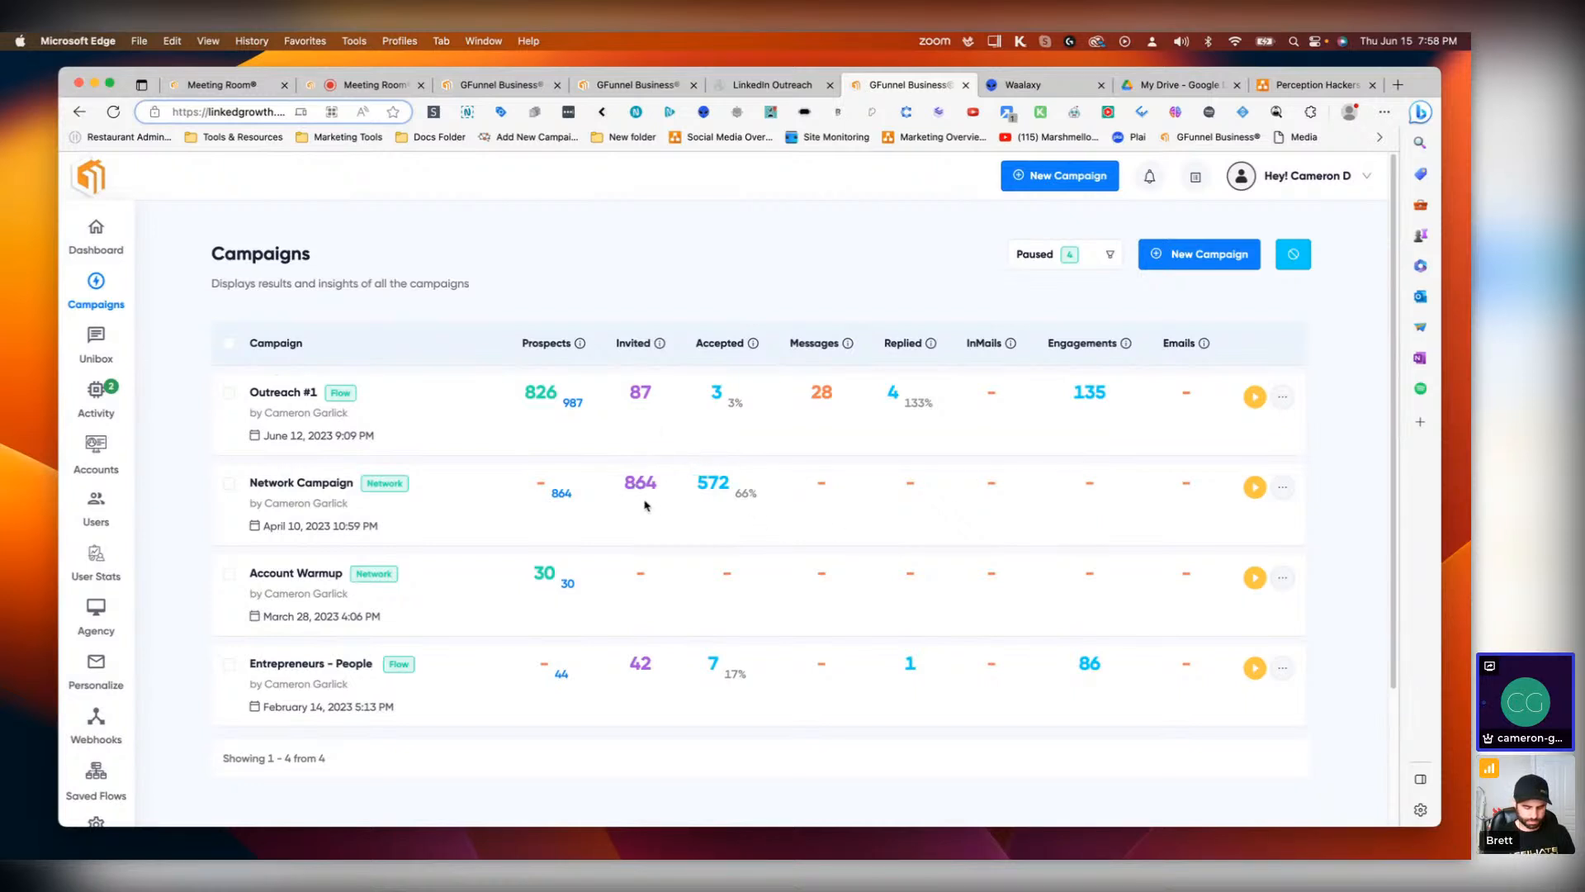
drag(735, 493, 755, 494)
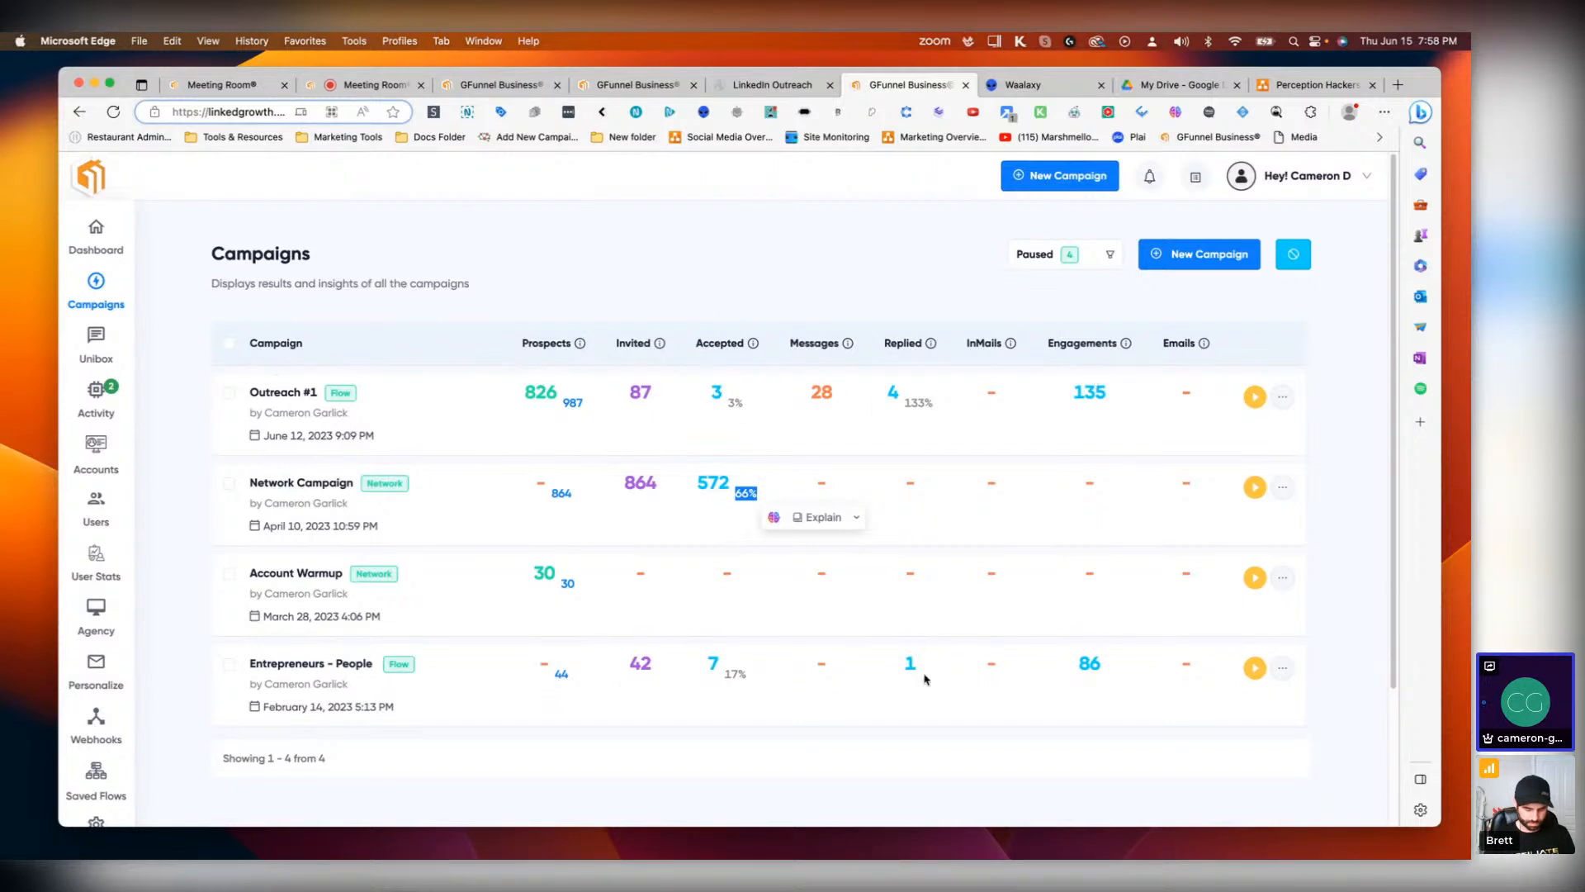
click(856, 517)
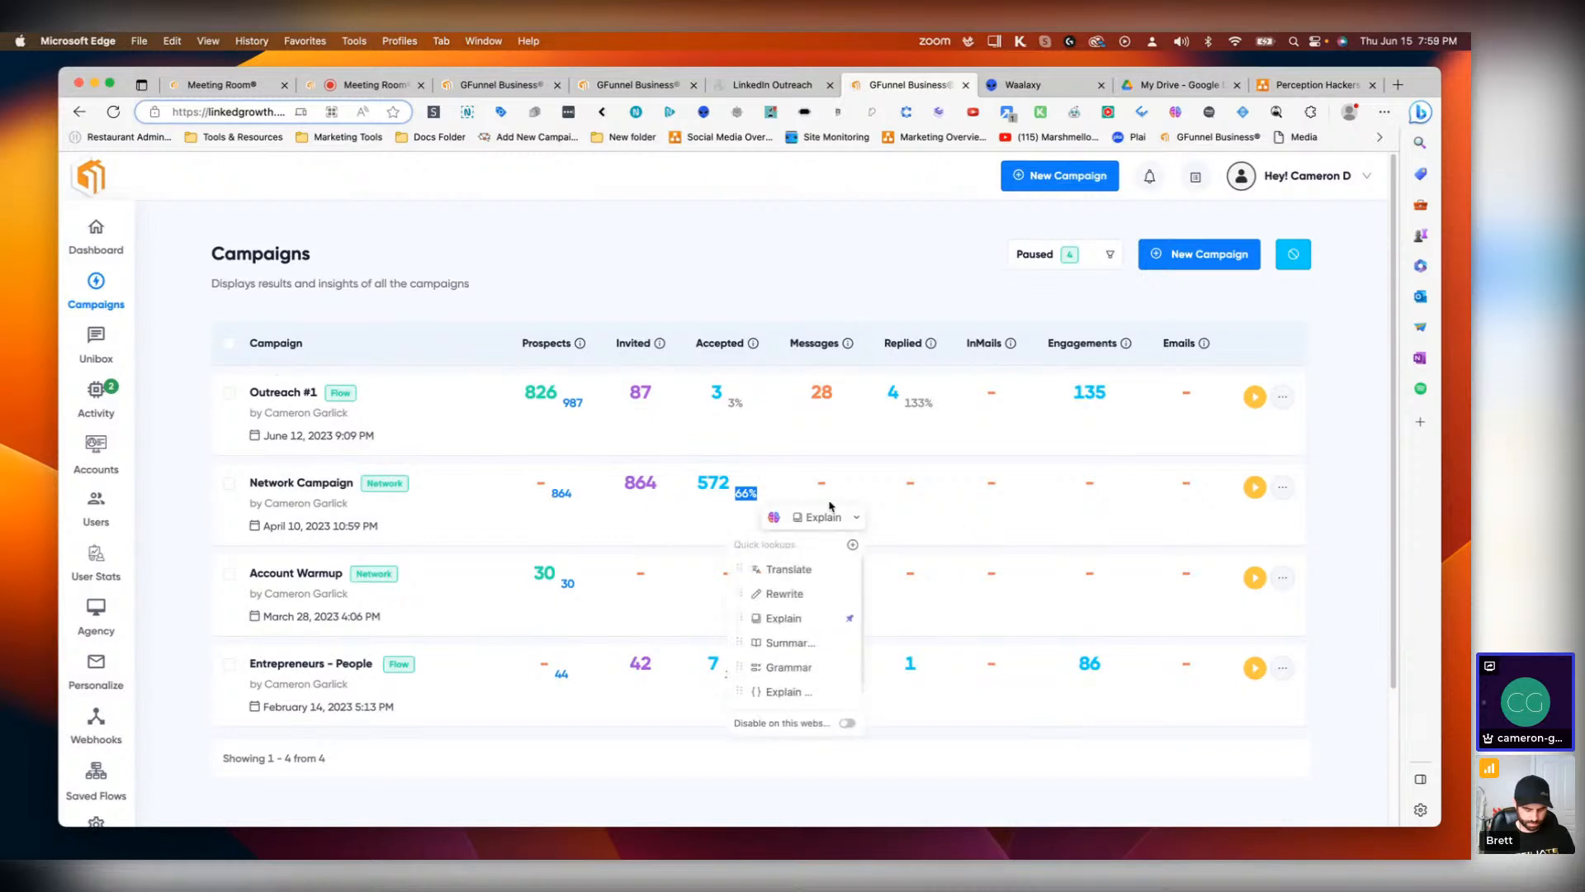
click(513, 486)
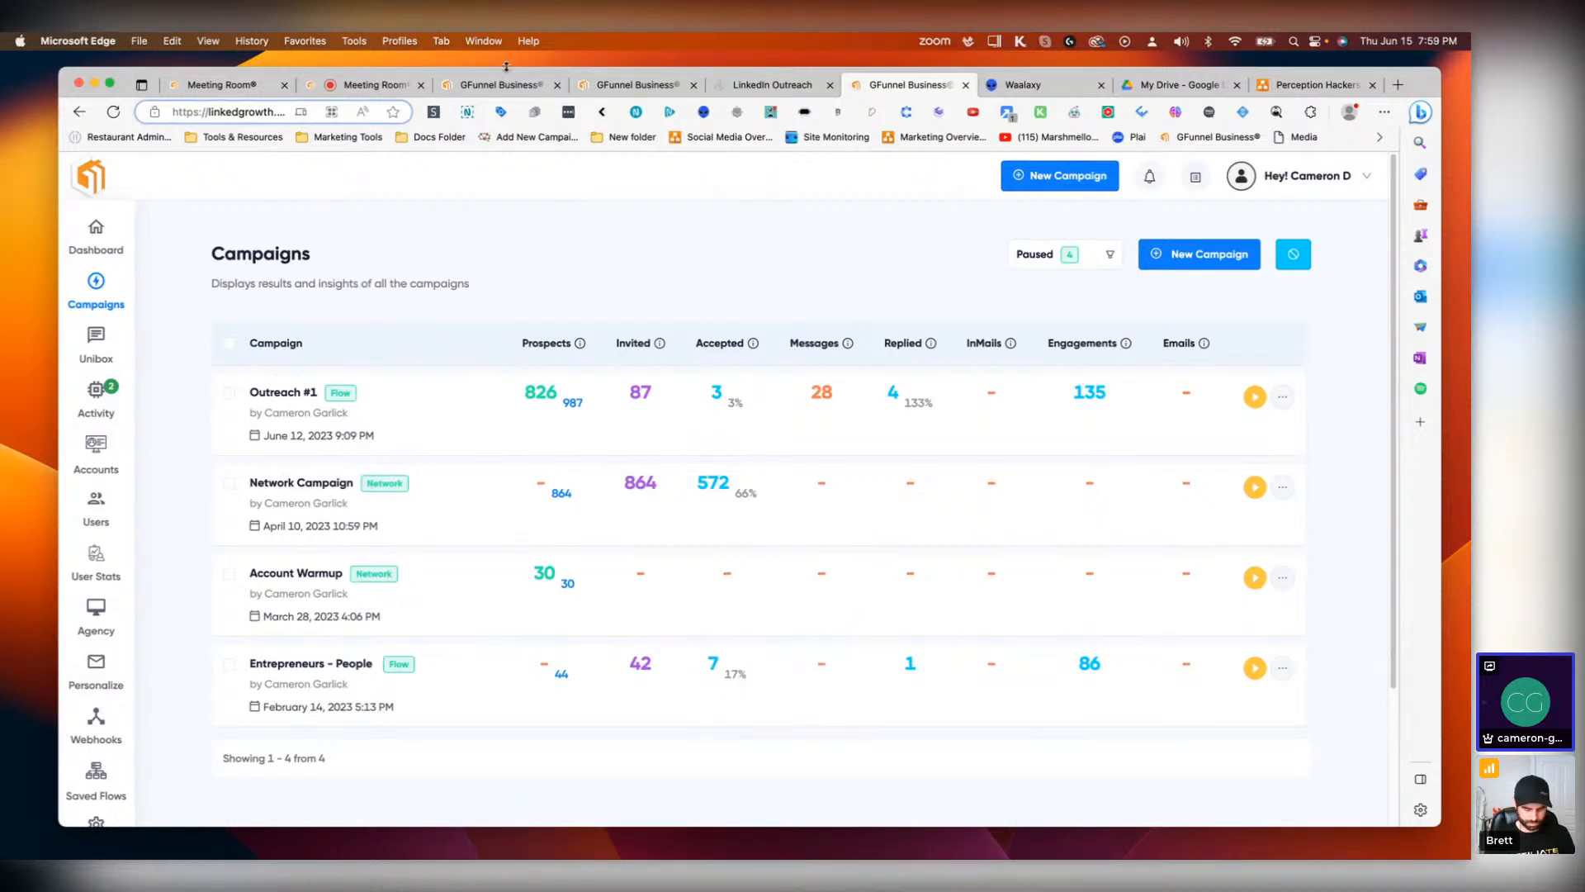
Step: Return to the LinkedIn Outreach funnel and set the Connection page's opt-in rate to 67%, then save
click(772, 85)
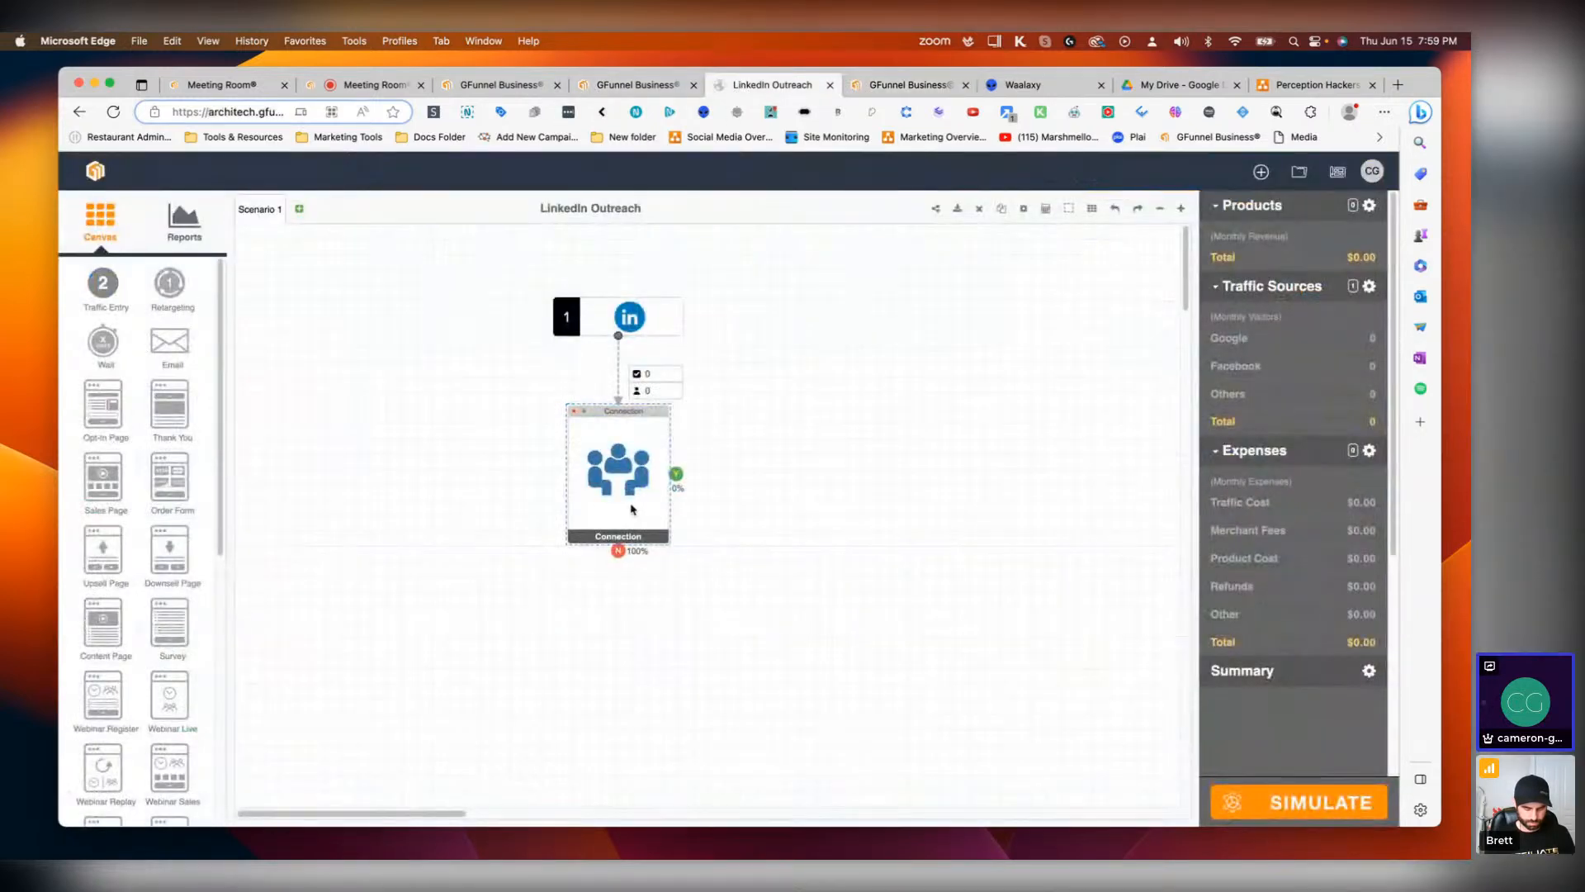
double_click(611, 479)
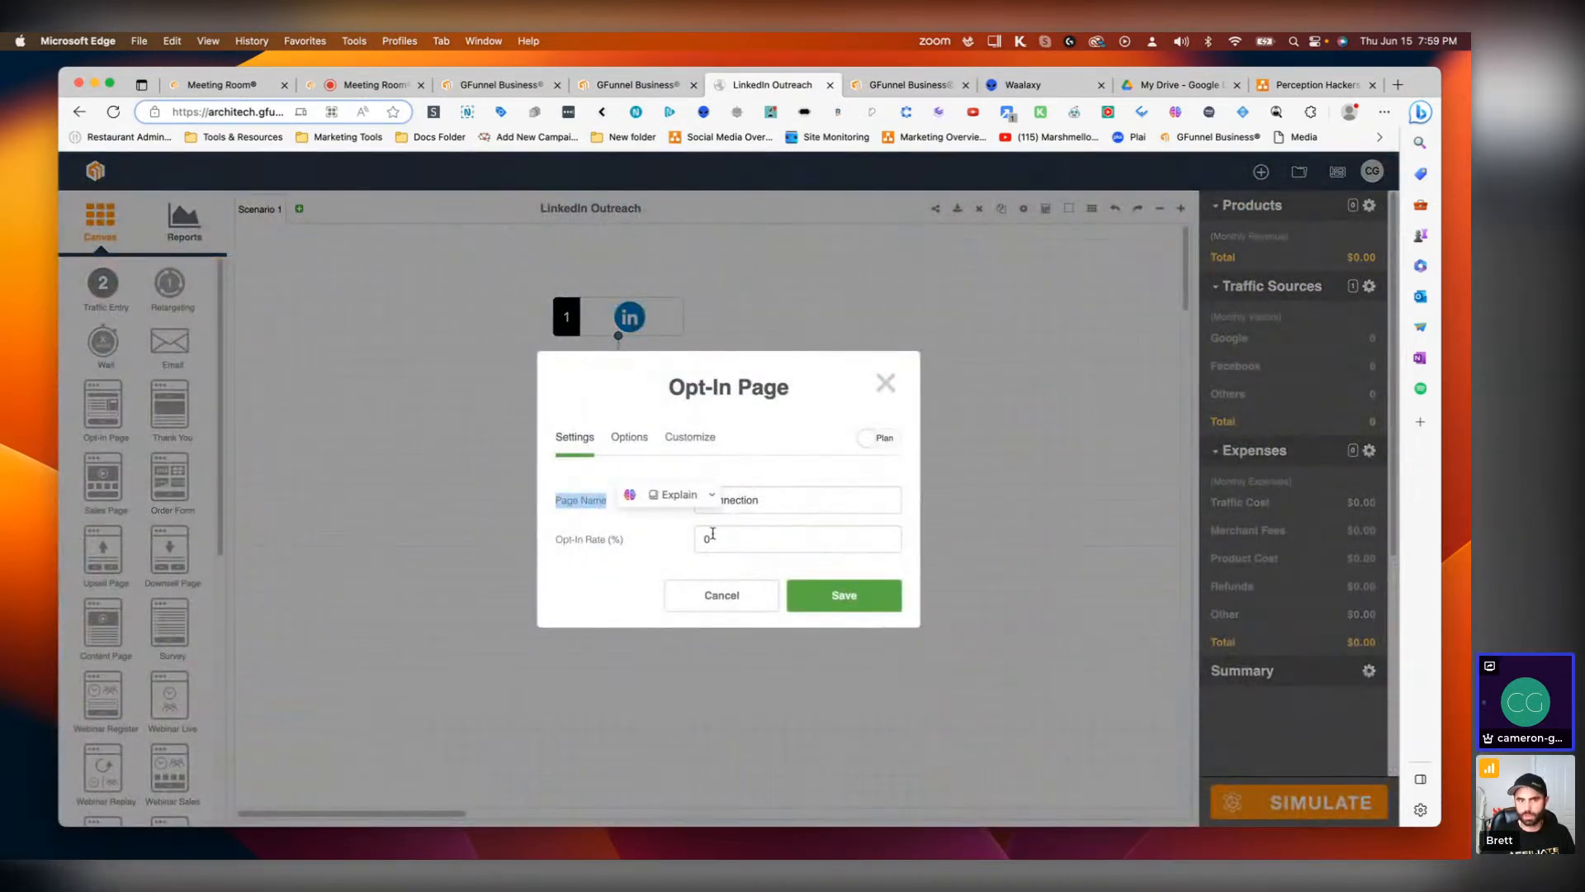
click(741, 536)
text(66)
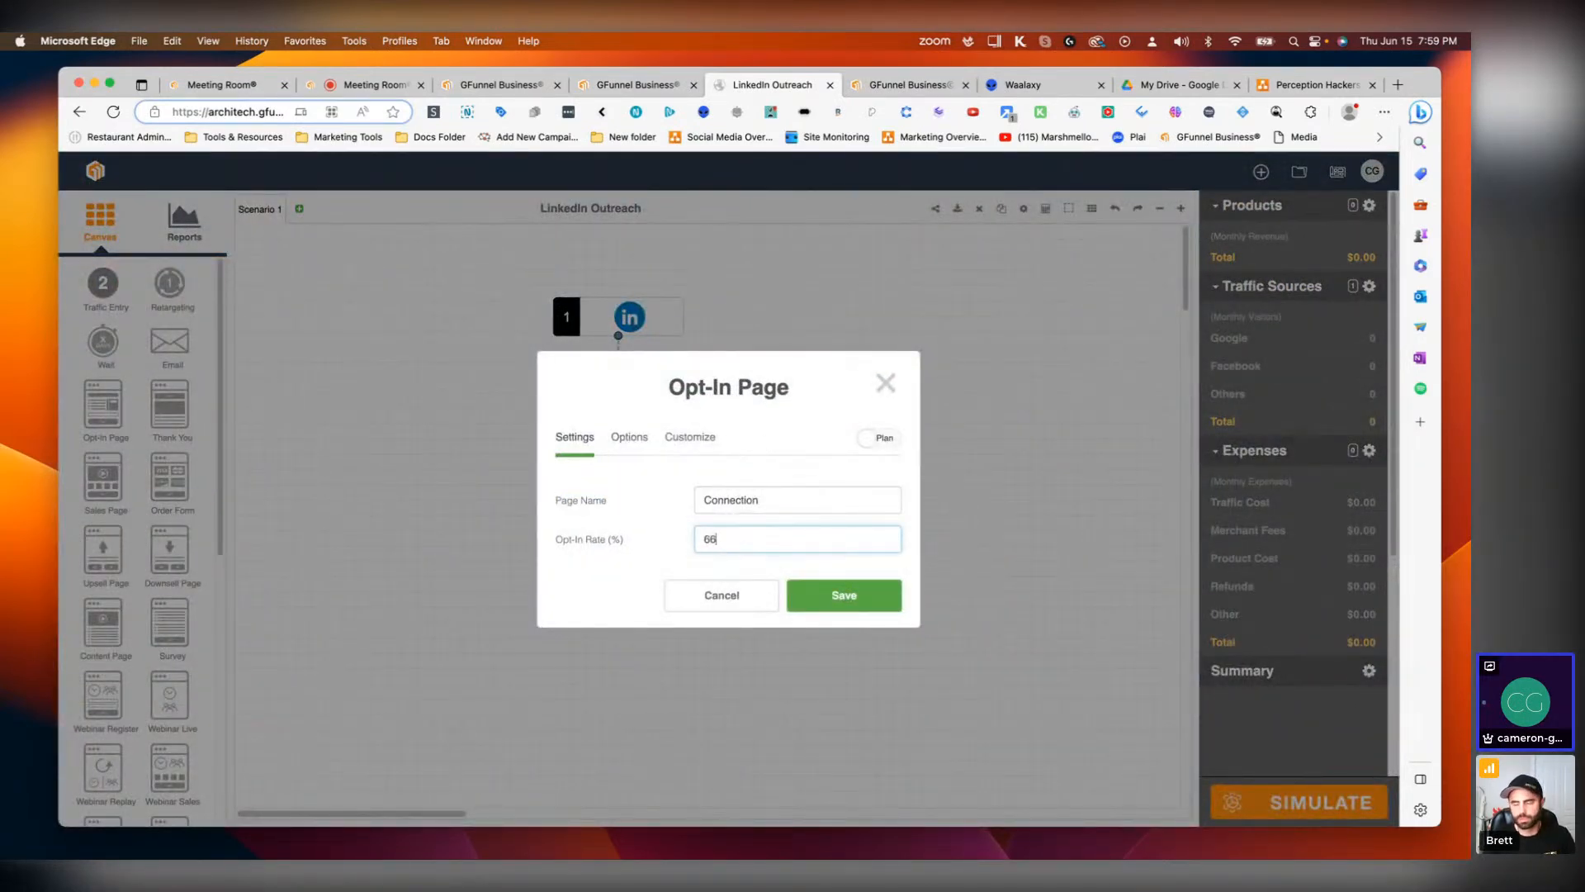
key(BackSpace)
text(7)
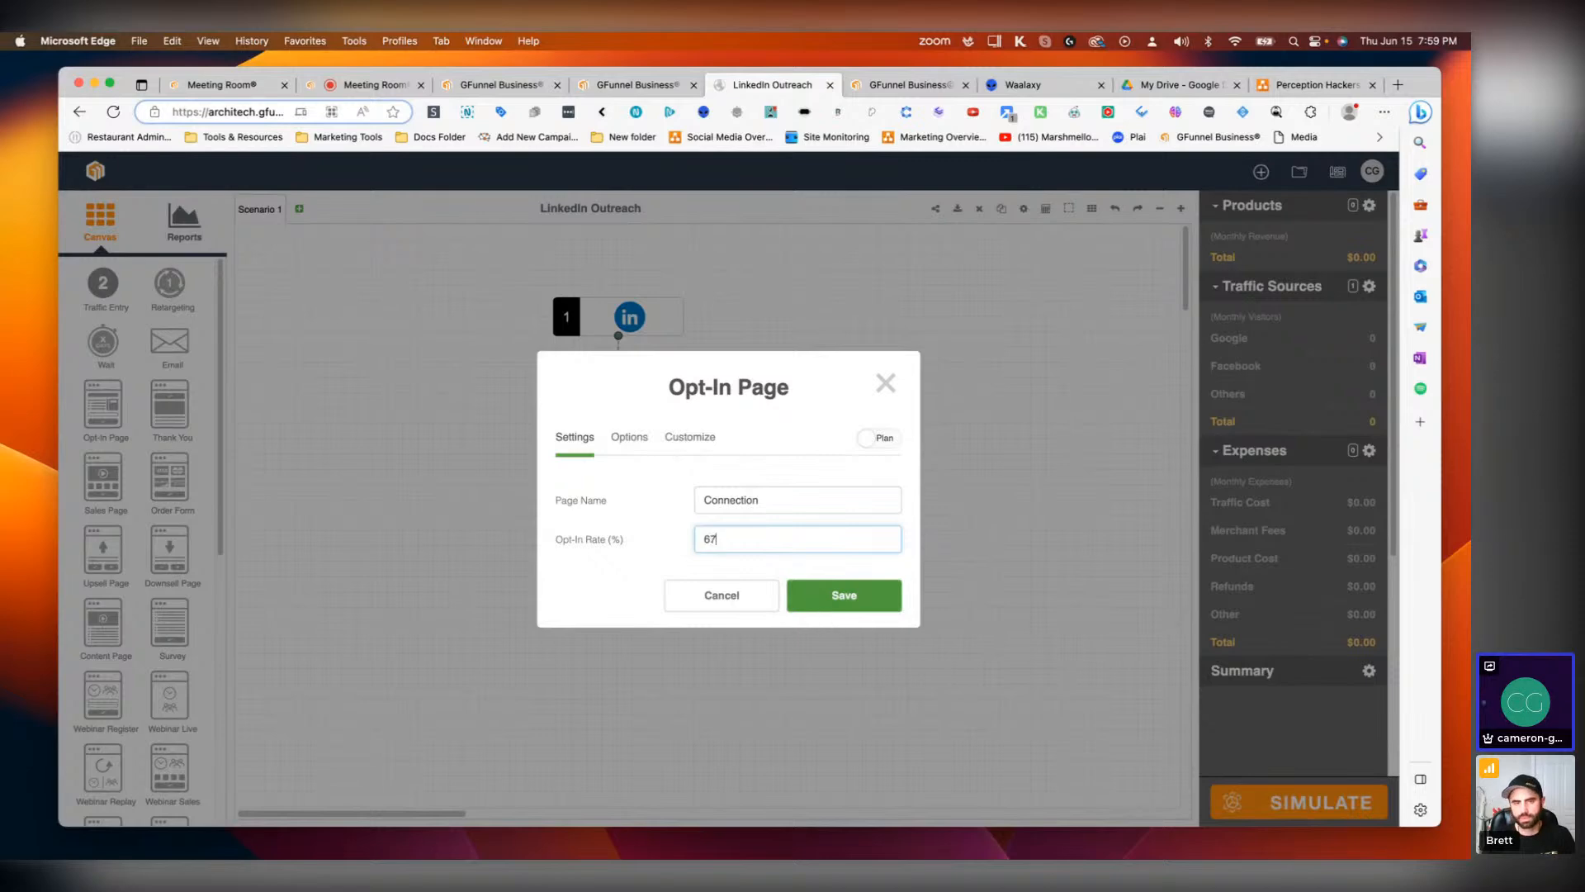
click(882, 601)
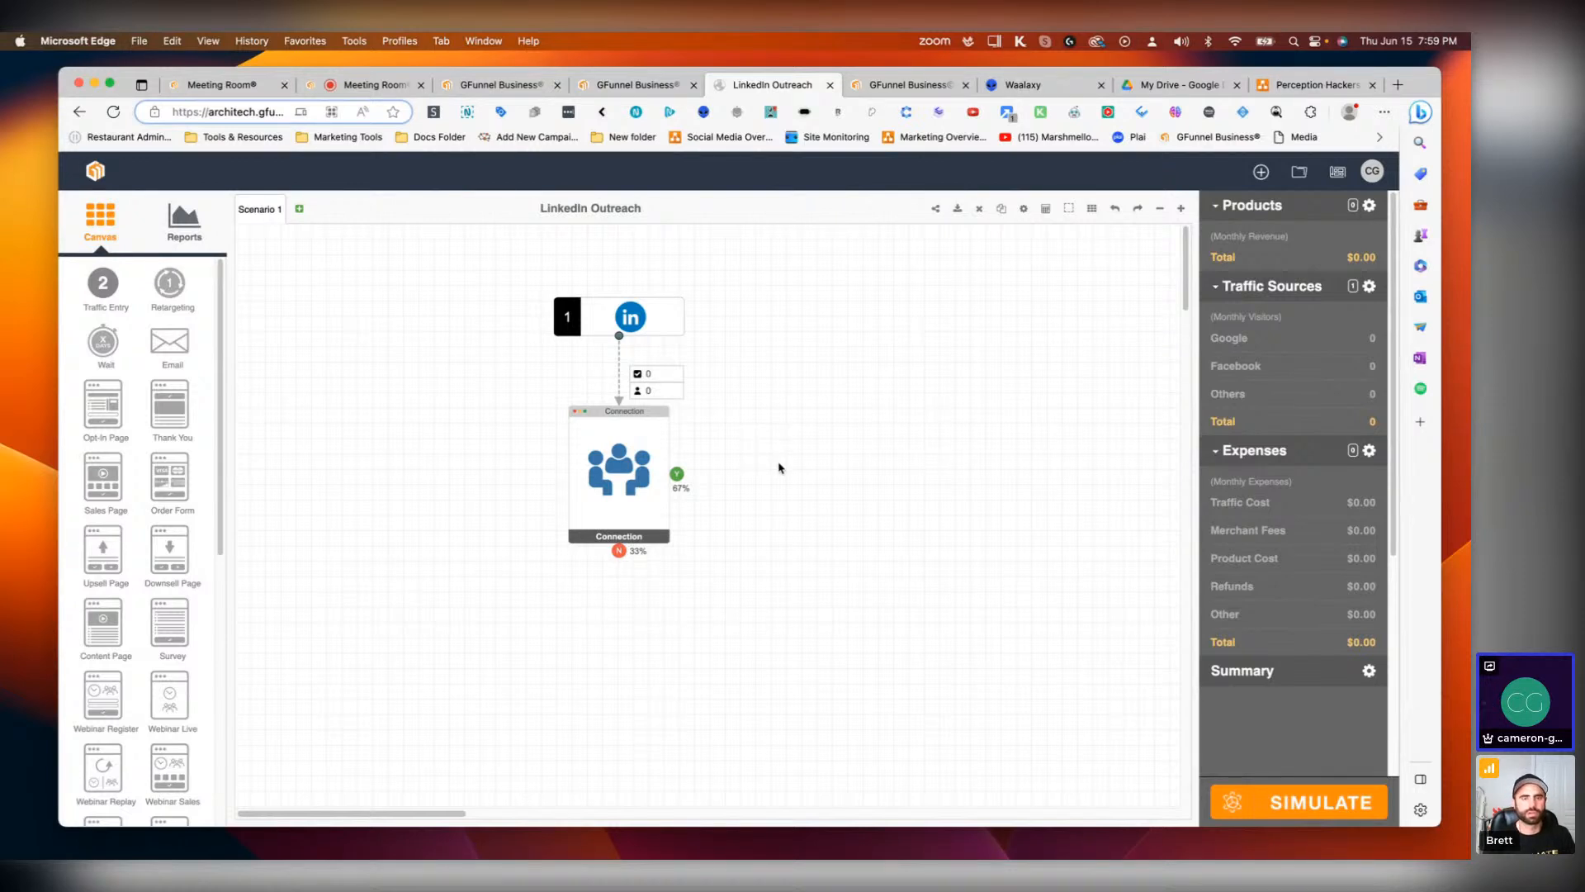
Step: Add an Opt-In Page to the right of the Connection page, name it Message #1, and save
scroll(156, 548, down, 1)
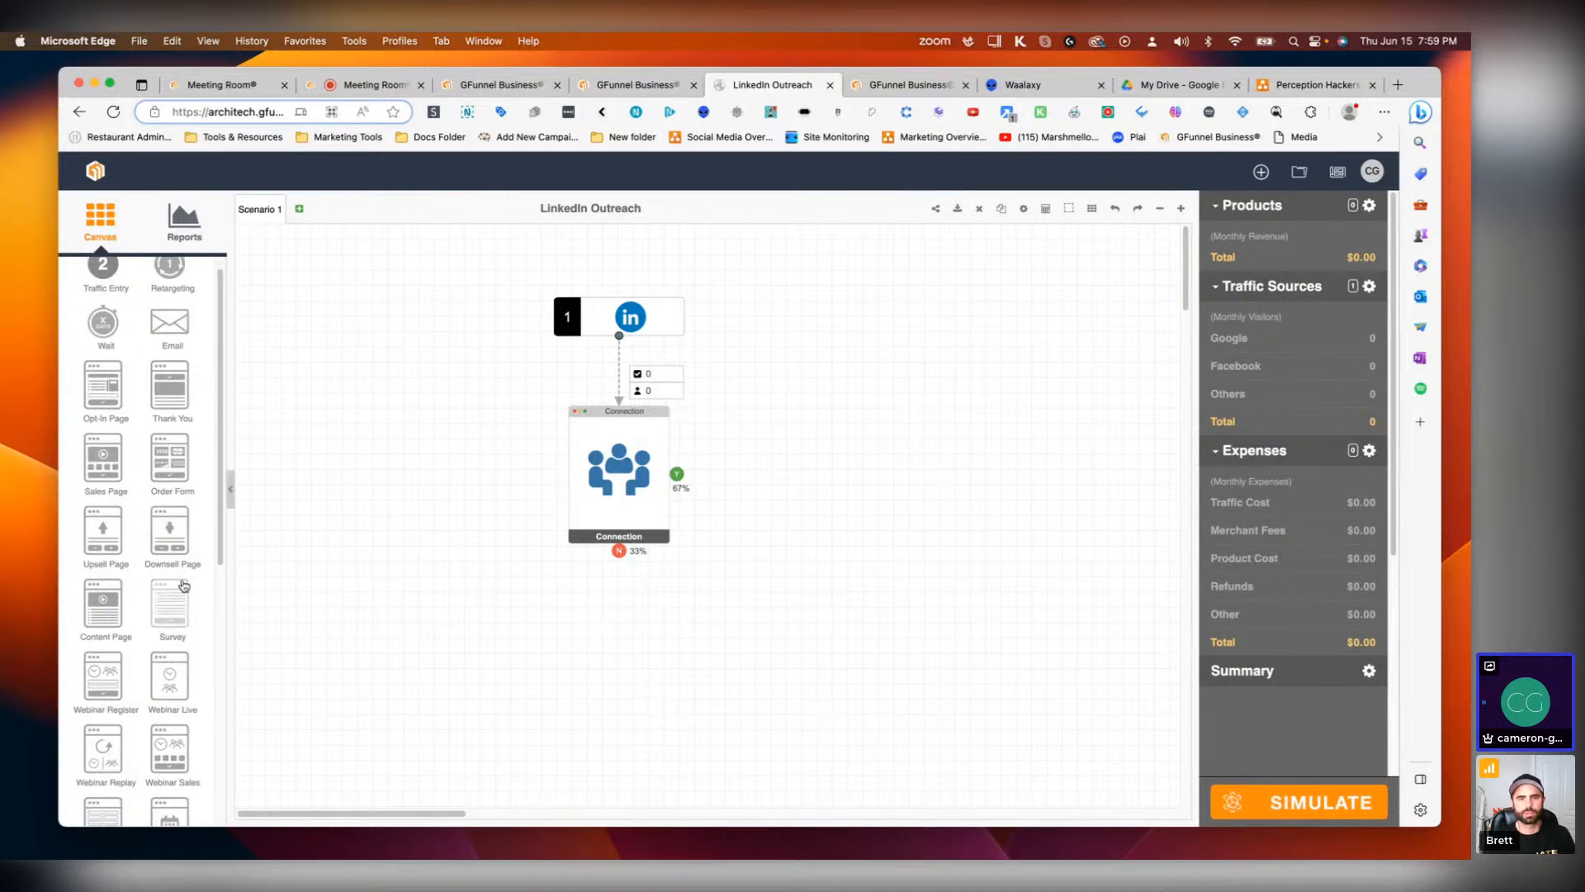
drag(97, 397, 825, 473)
double_click(827, 472)
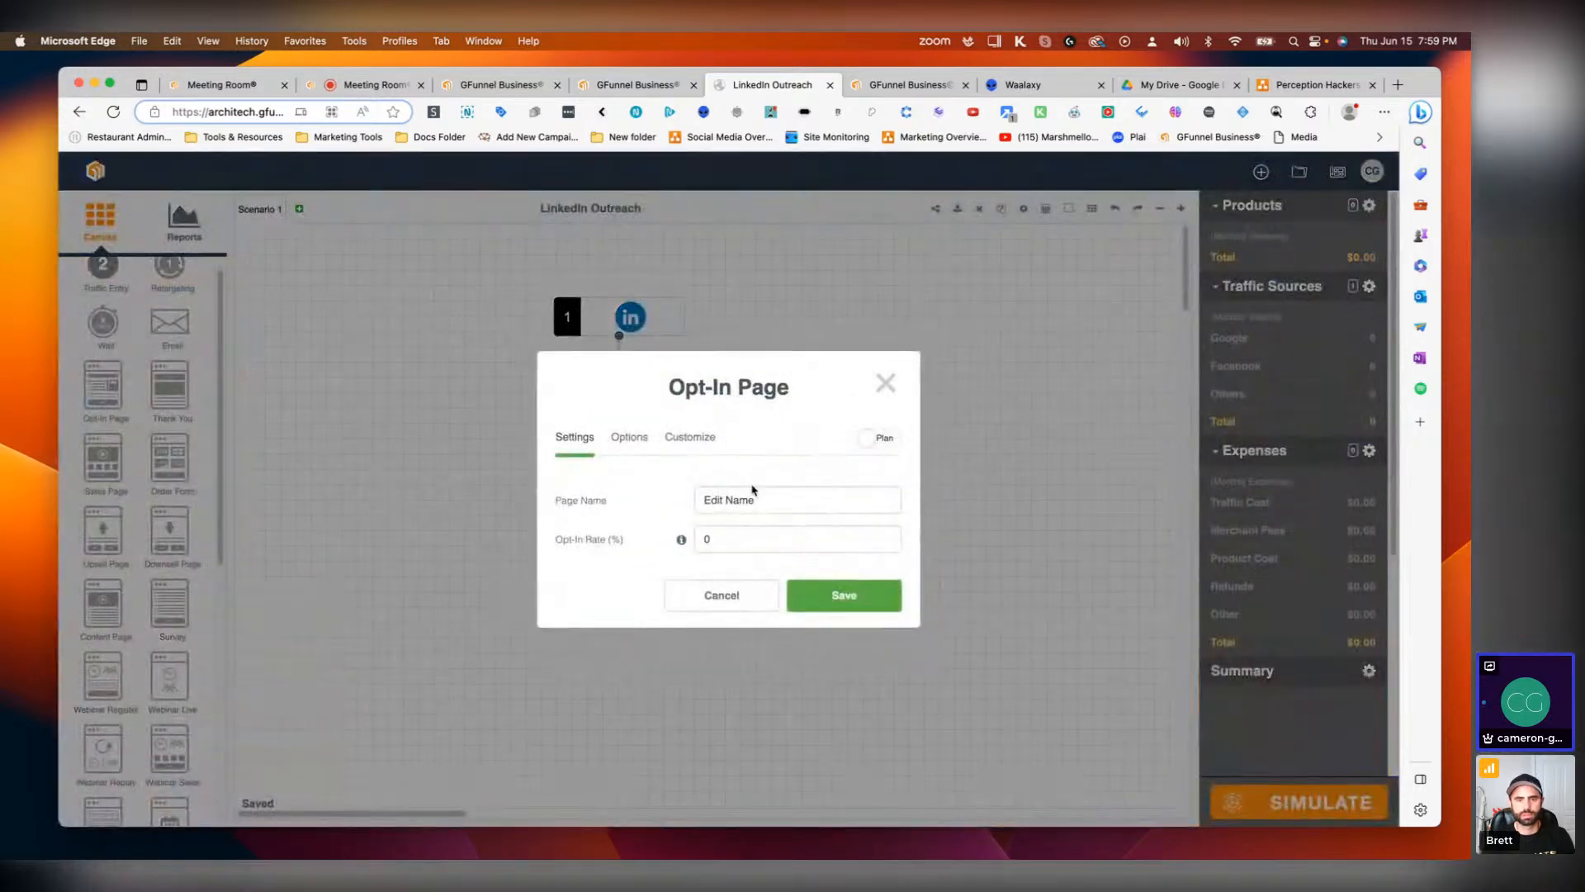
text(Message #1)
click(844, 595)
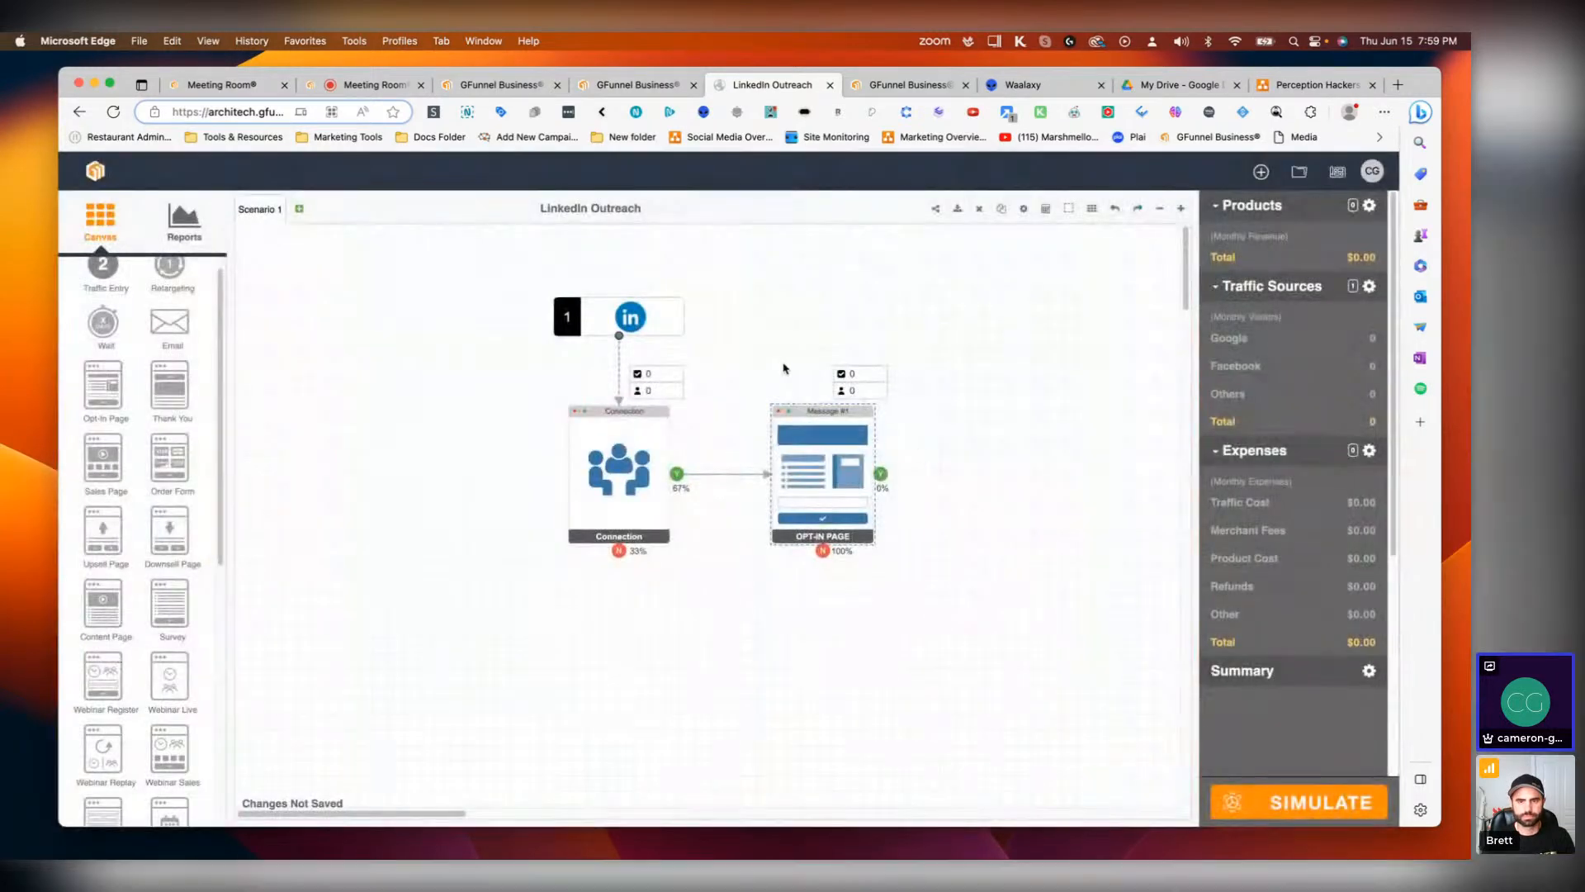
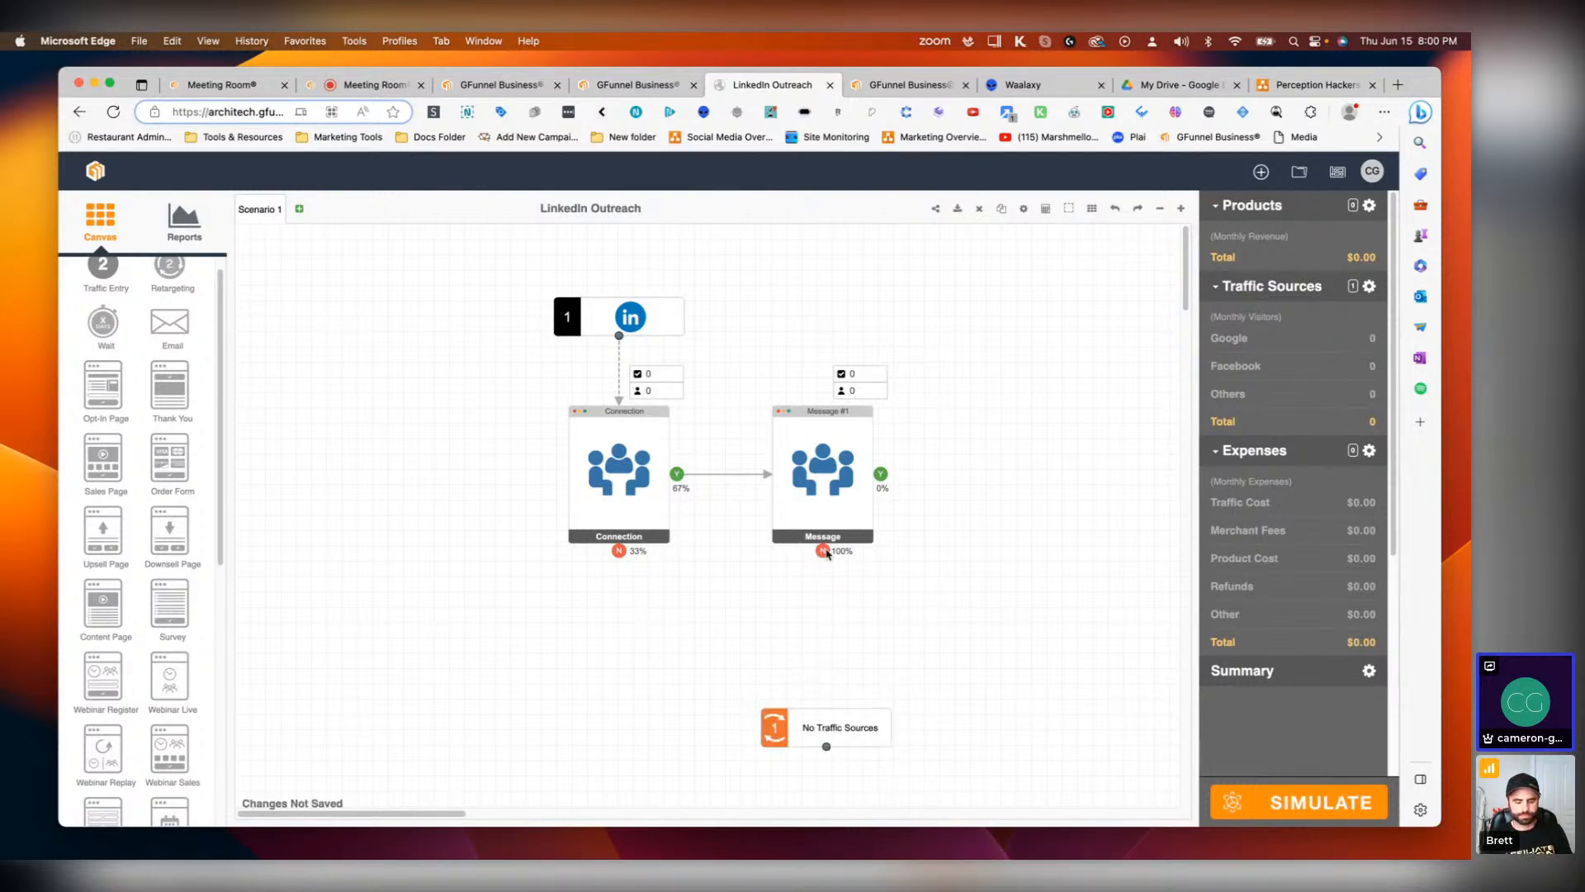
Step: Try to connect the Message #1 page's No and Yes outputs to the Retargeting node
drag(824, 550, 828, 726)
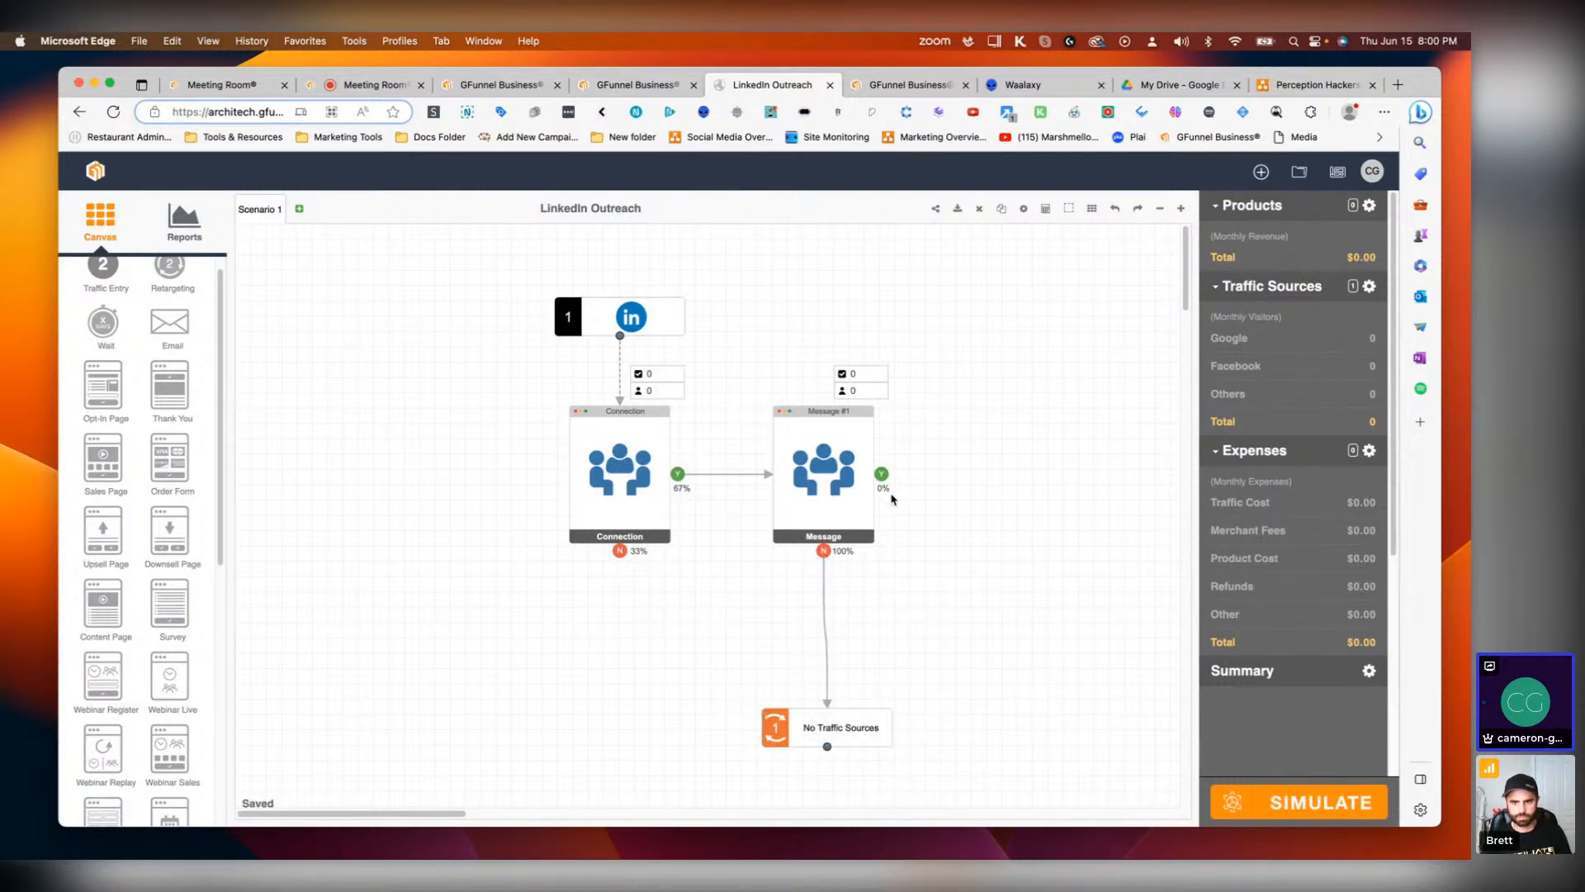
drag(882, 473, 825, 725)
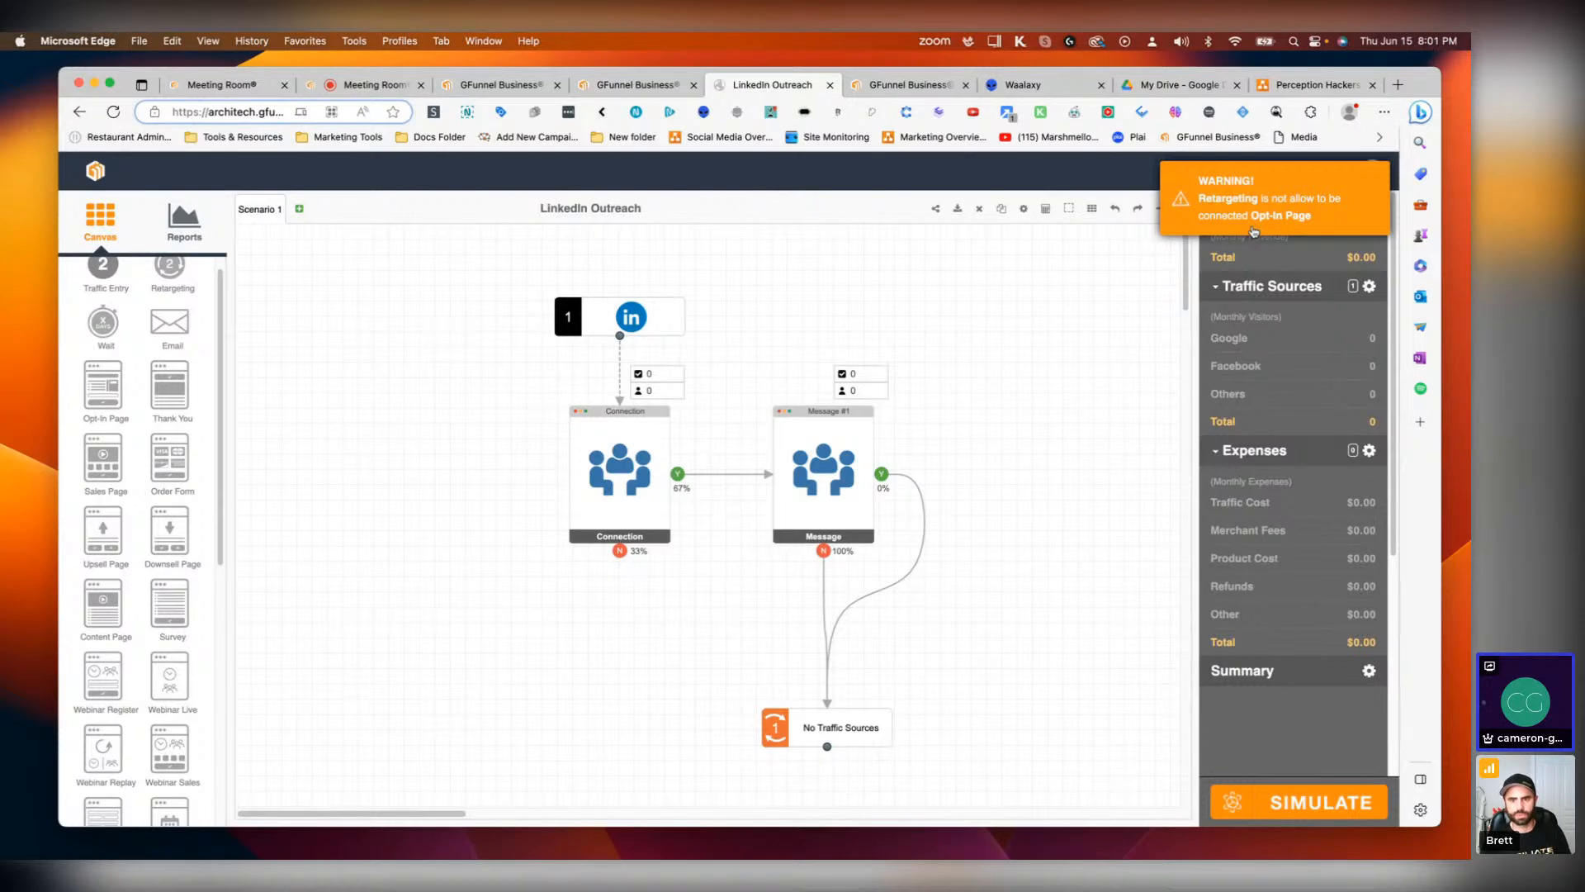
Step: Delete the Message #1 opt-in page together with the Retargeting node
click(865, 435)
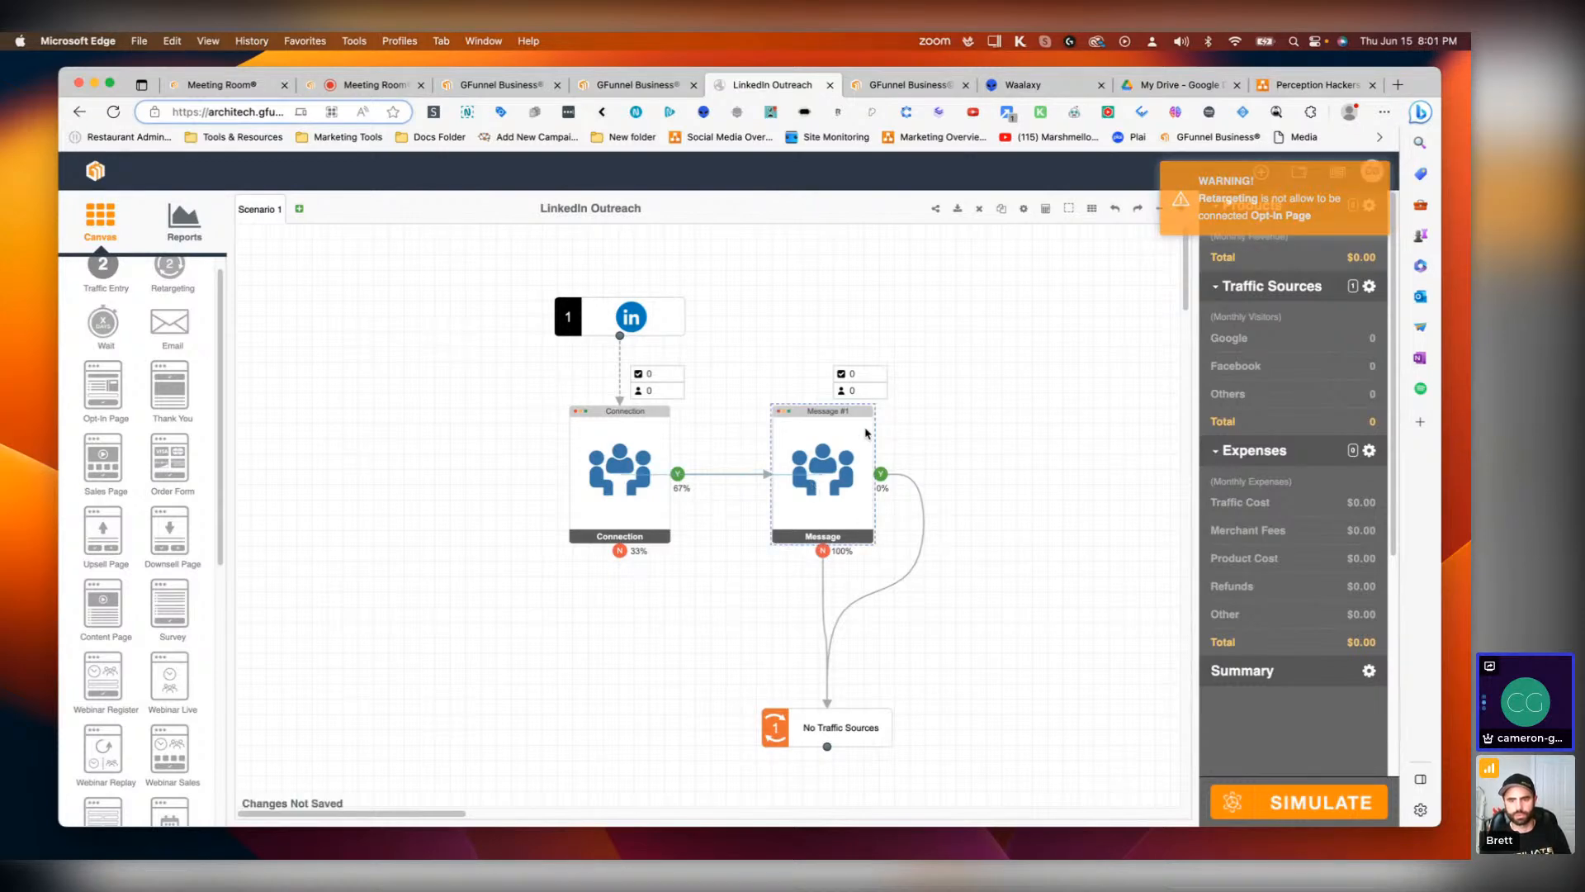
right_click(823, 468)
click(814, 473)
double_click(814, 473)
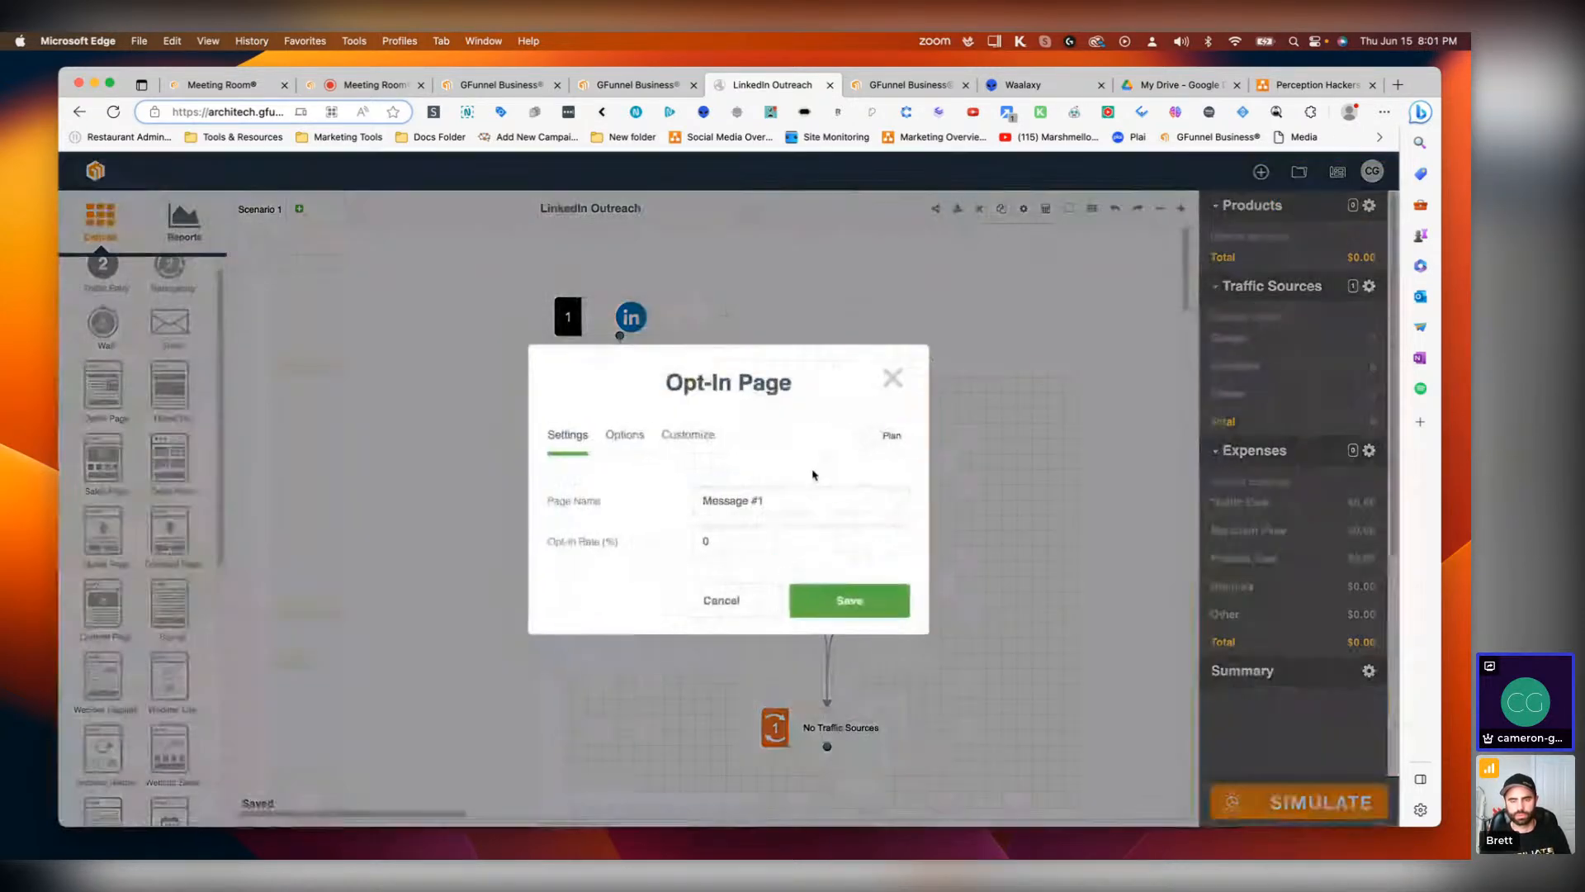
click(885, 383)
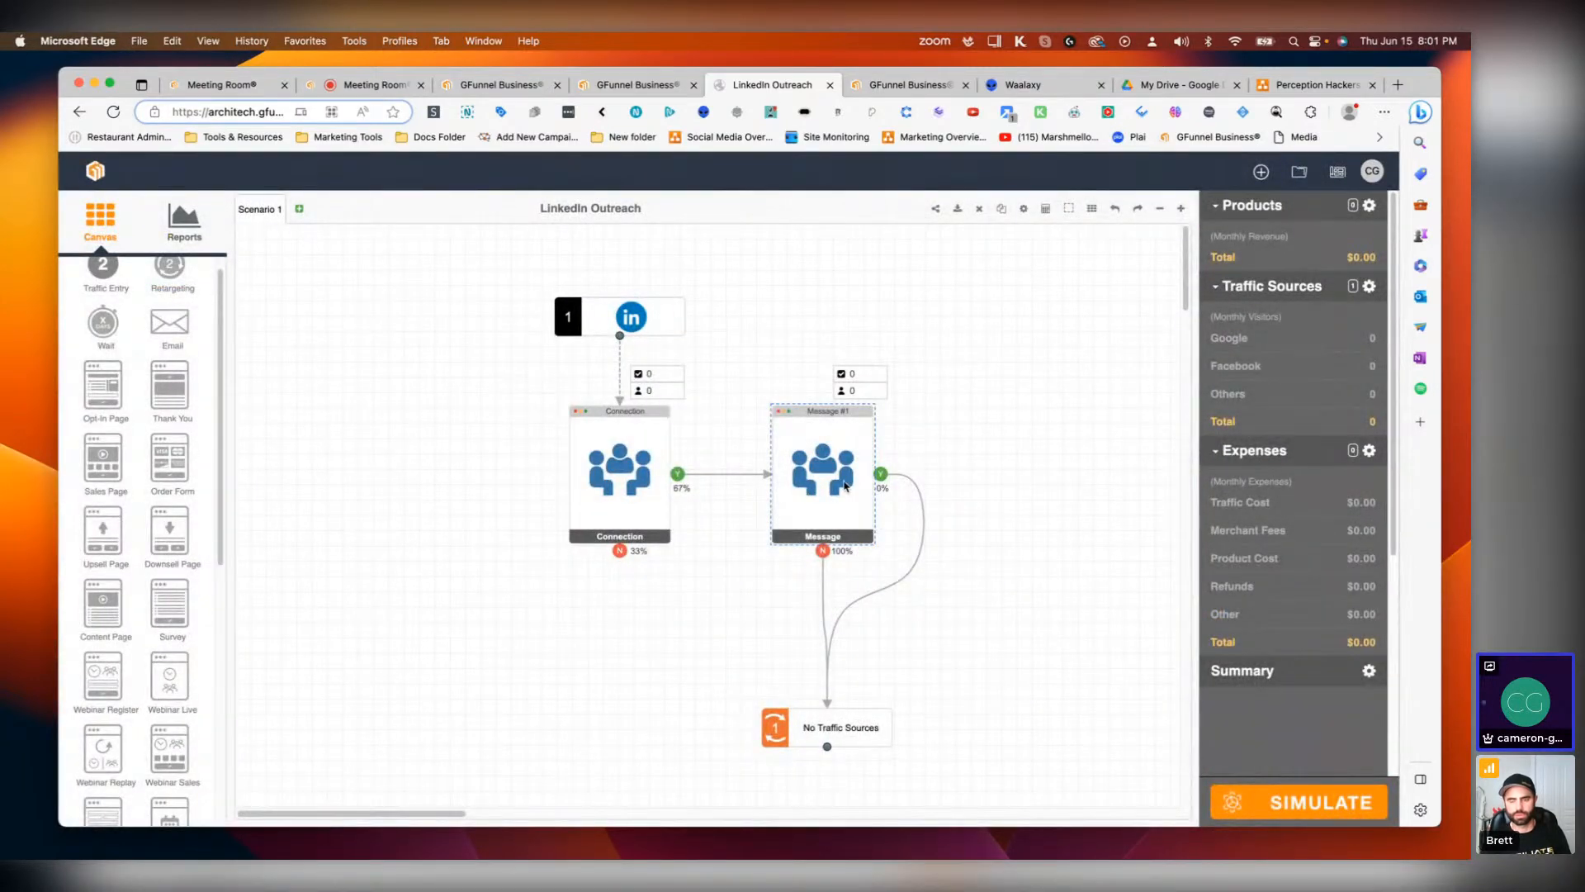
key(Delete)
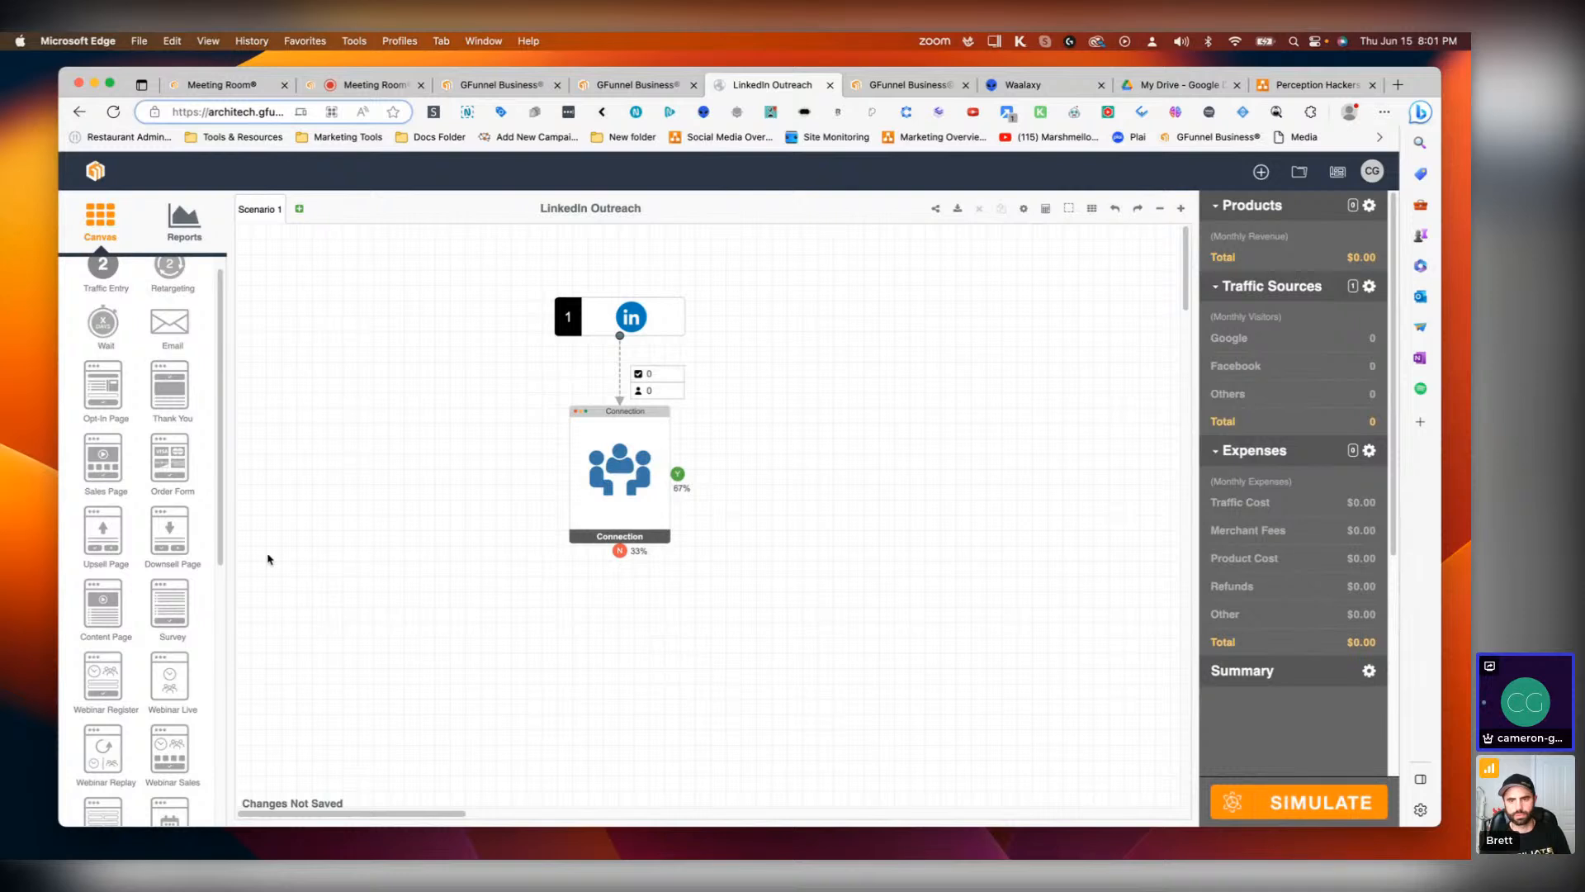
Step: Add a Custom Page to the right of Connection, name it Message #1, and enable Call-To-Action
scroll(124, 624, down, 3)
scroll(125, 624, down, 4)
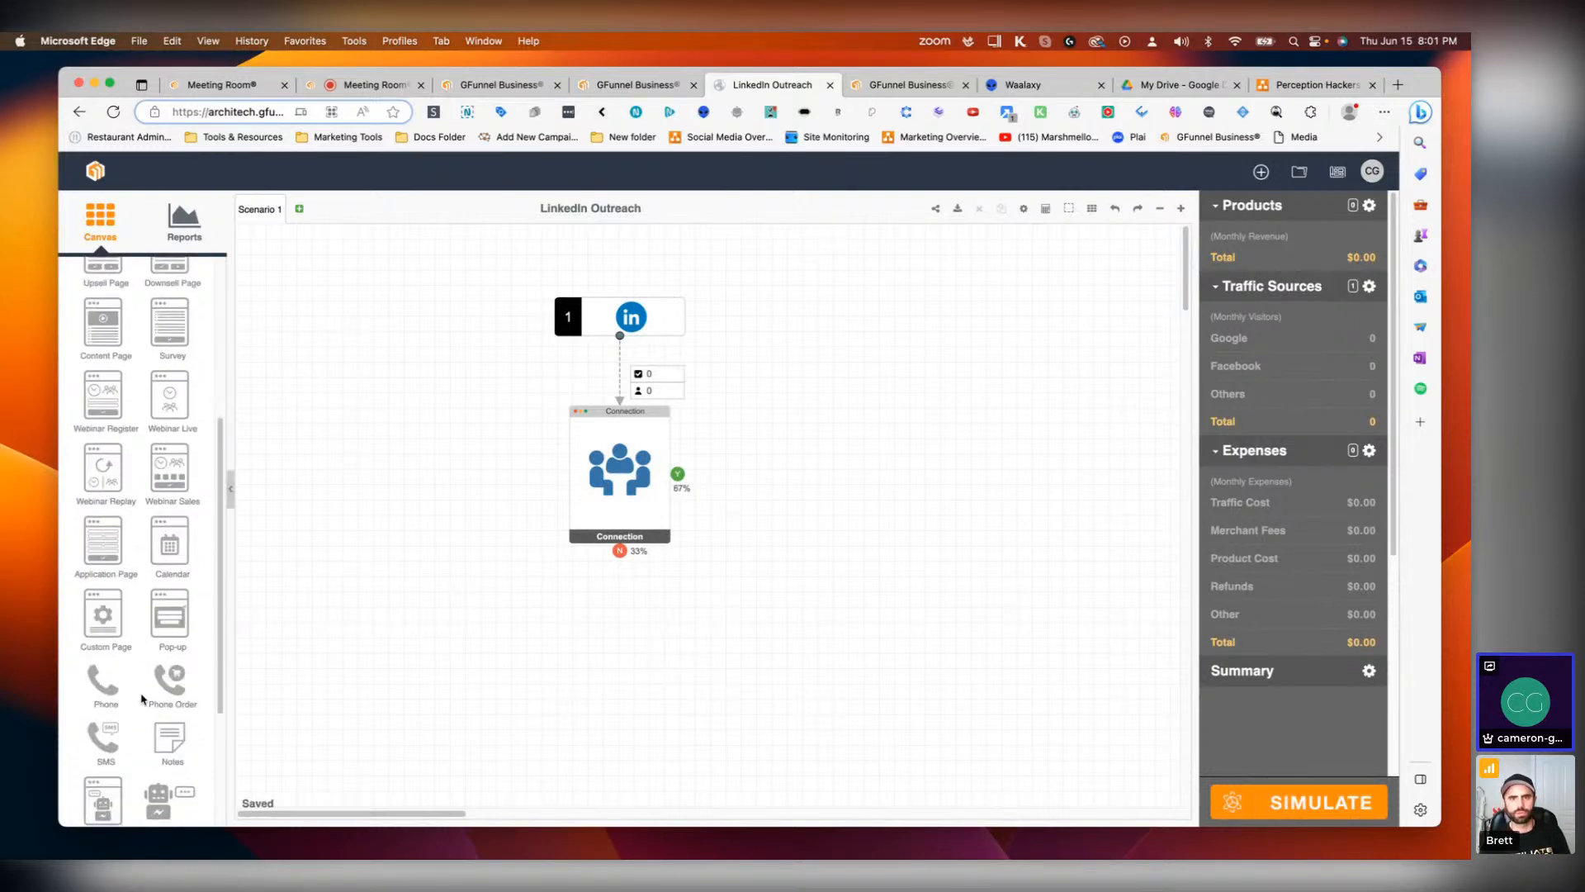
scroll(142, 741, down, 1)
drag(103, 595, 850, 496)
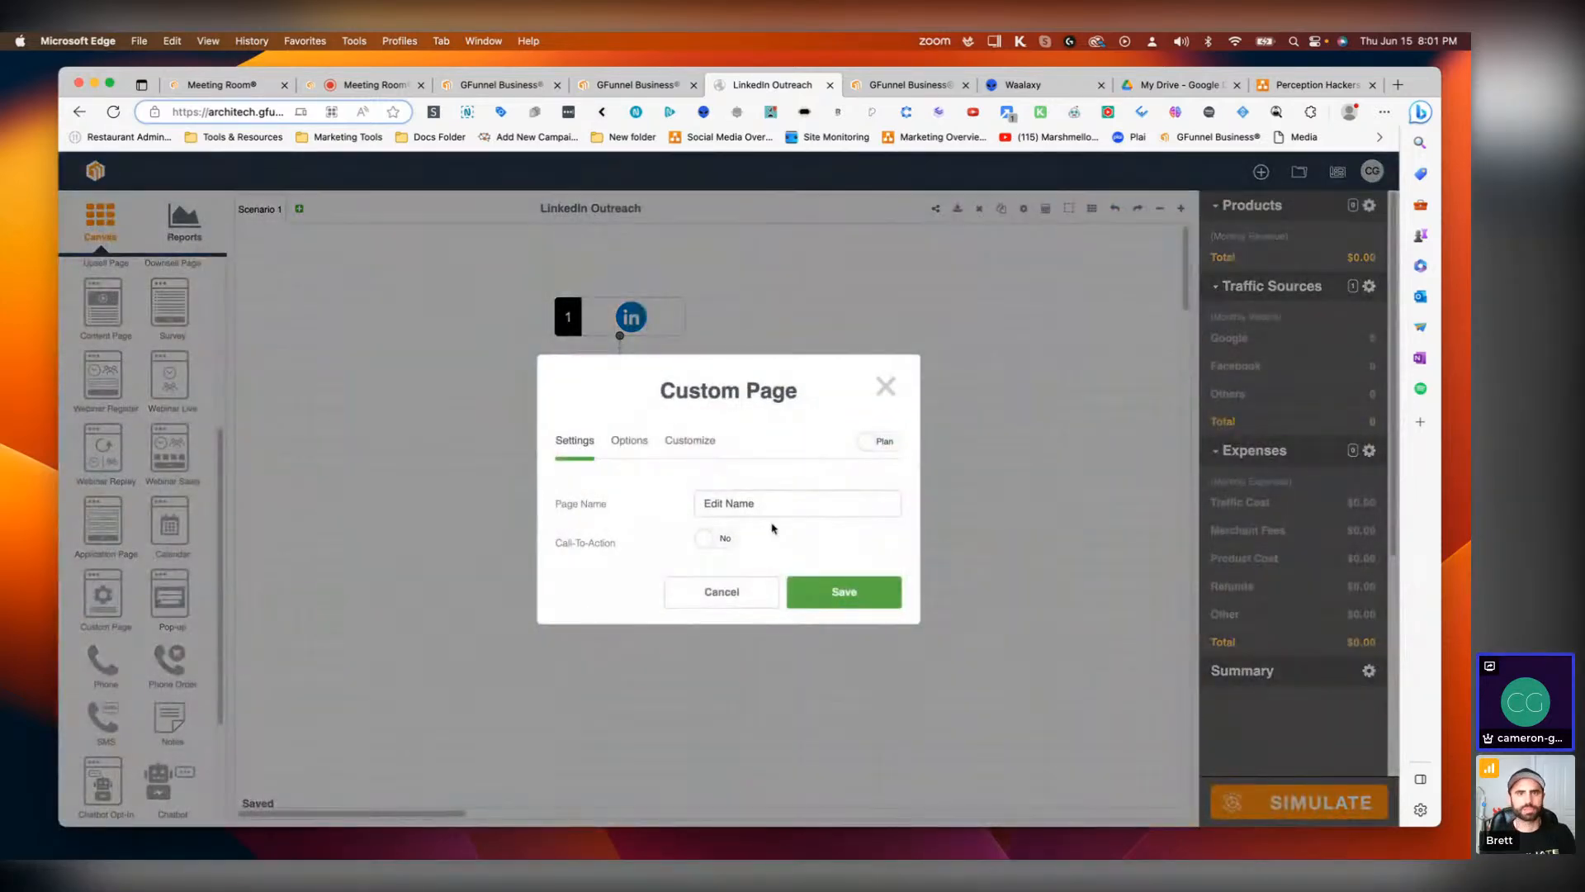
text(#1)
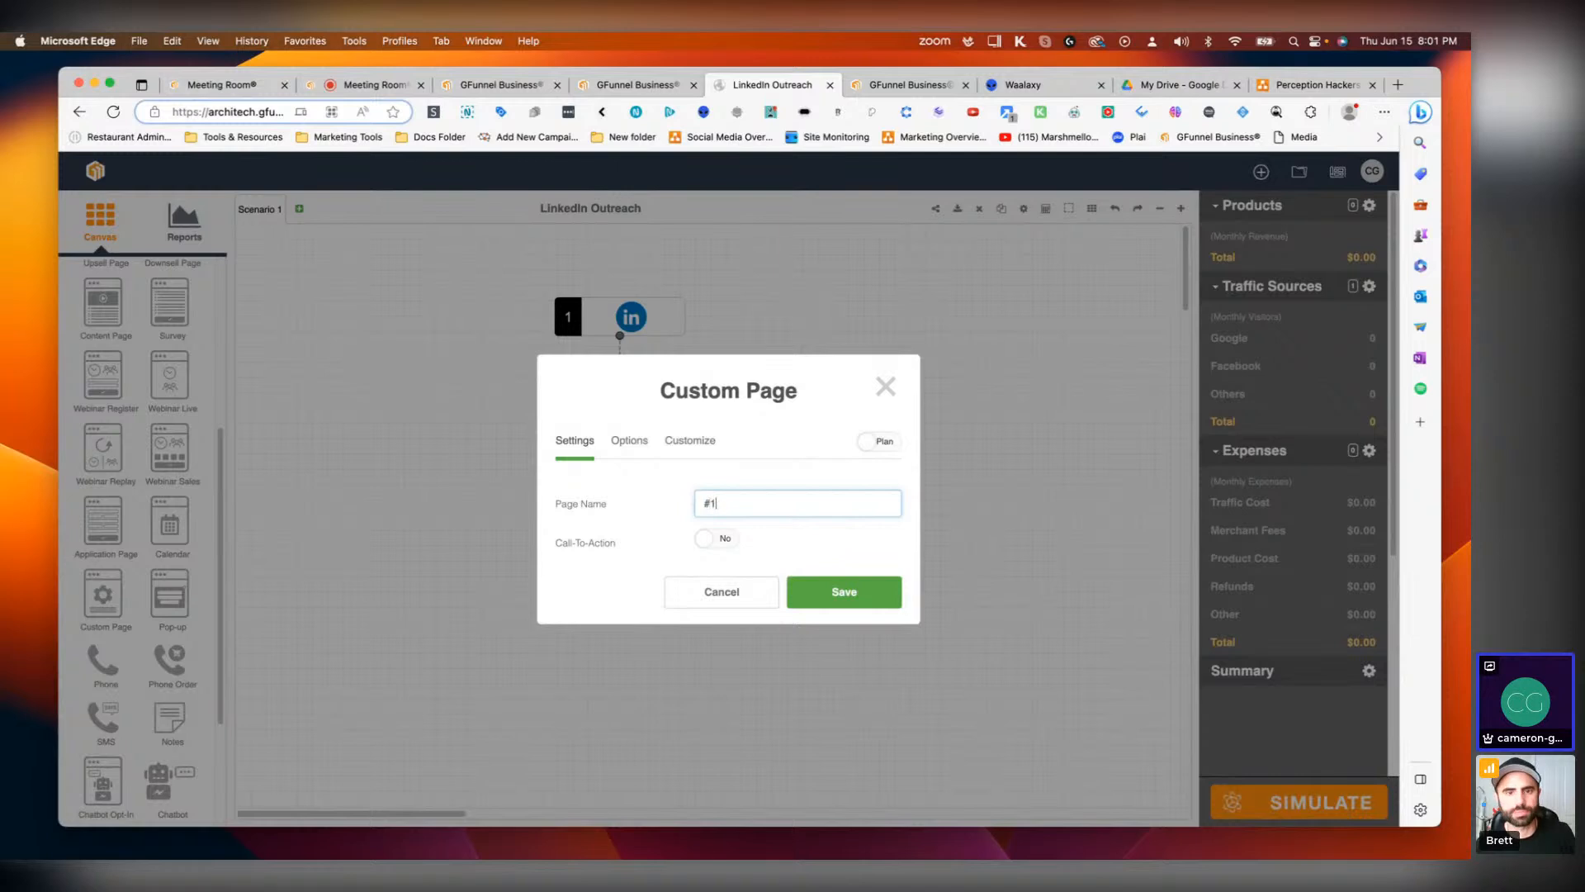
key(BackSpace)
key(BackSpace)
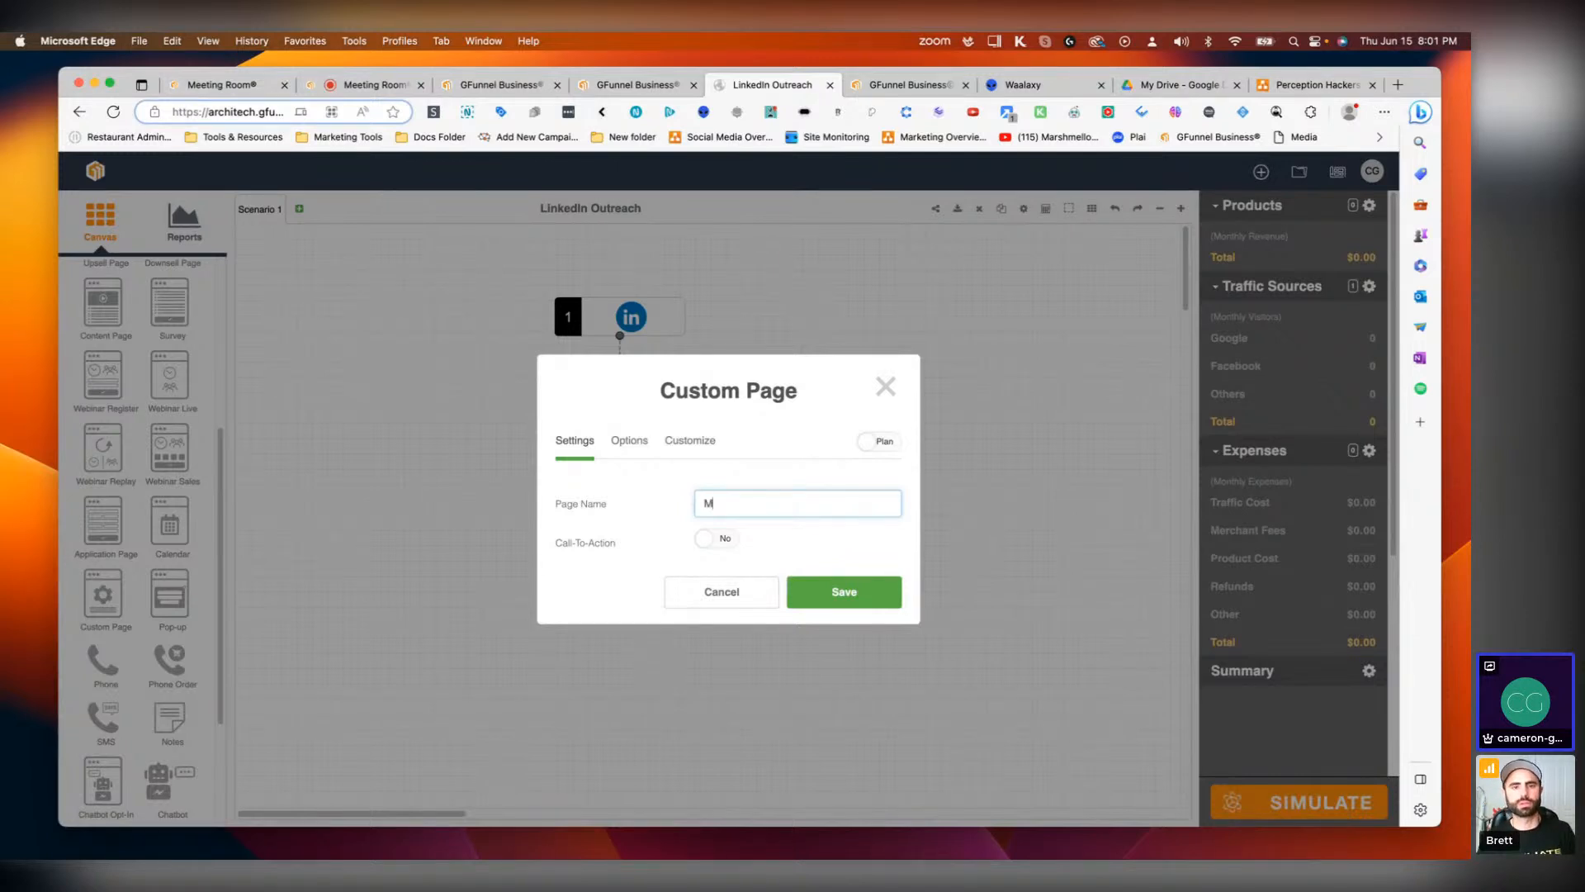
text(Message #1)
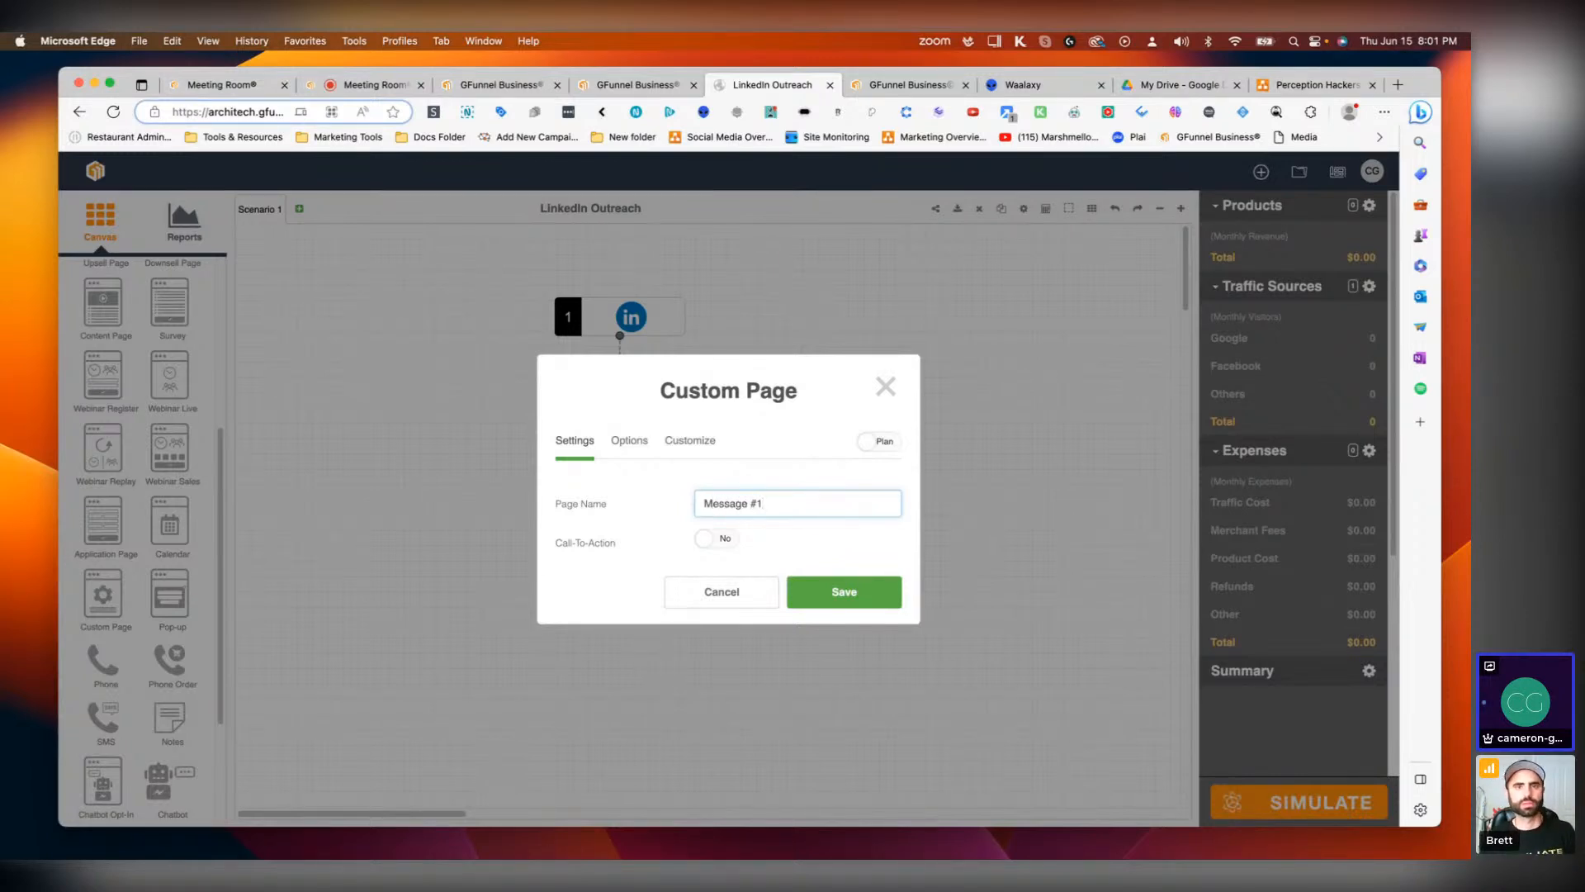
click(711, 540)
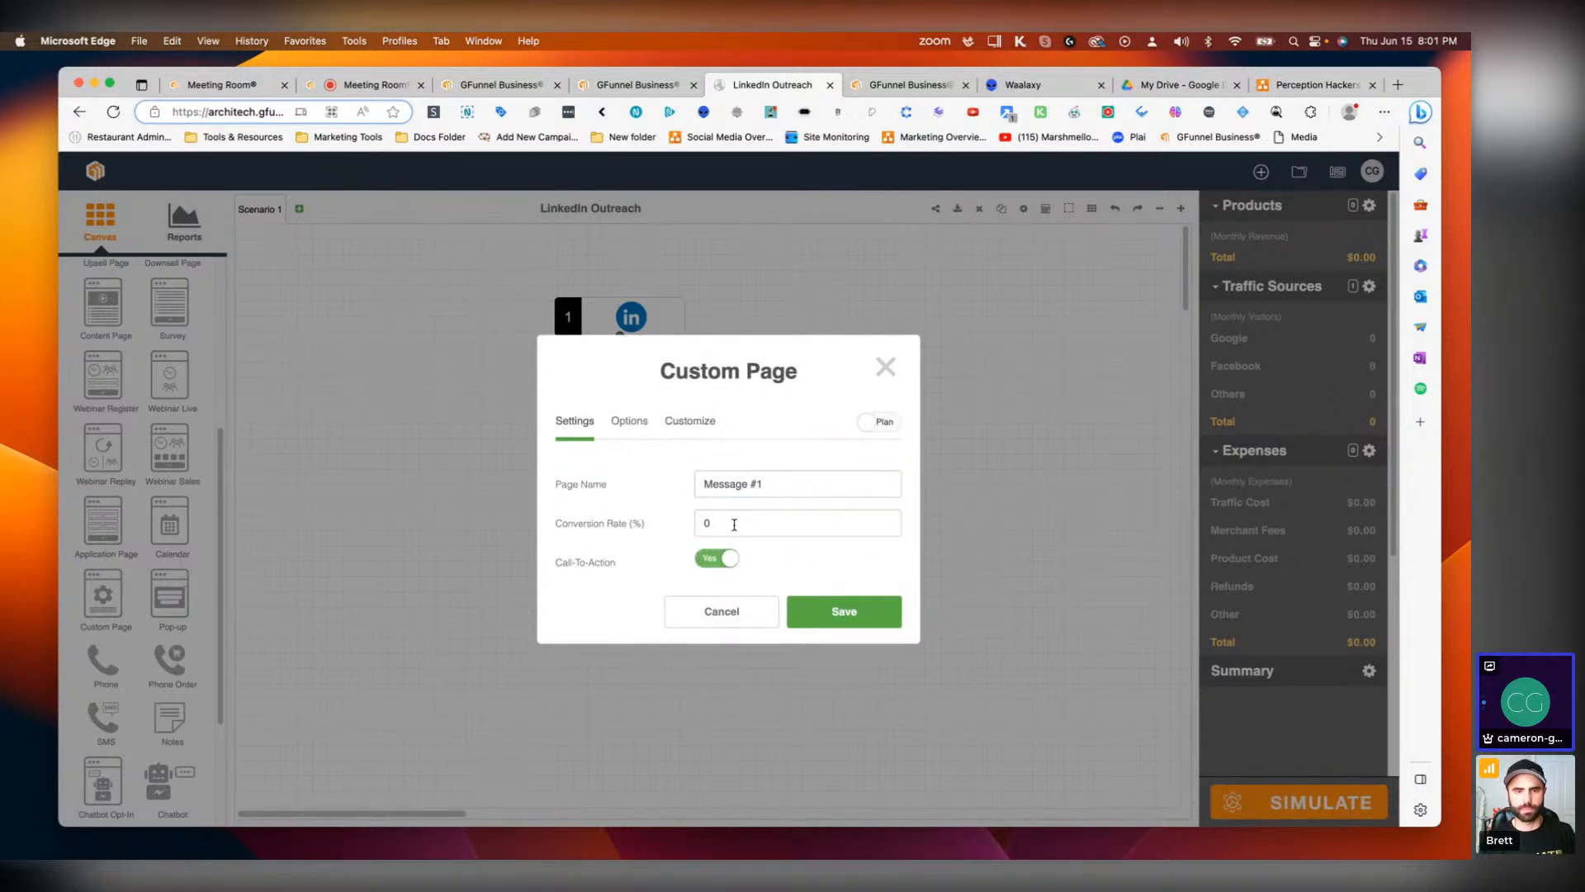
Step: Give the custom page the people thumbnail and the object name Message, then save it
click(630, 421)
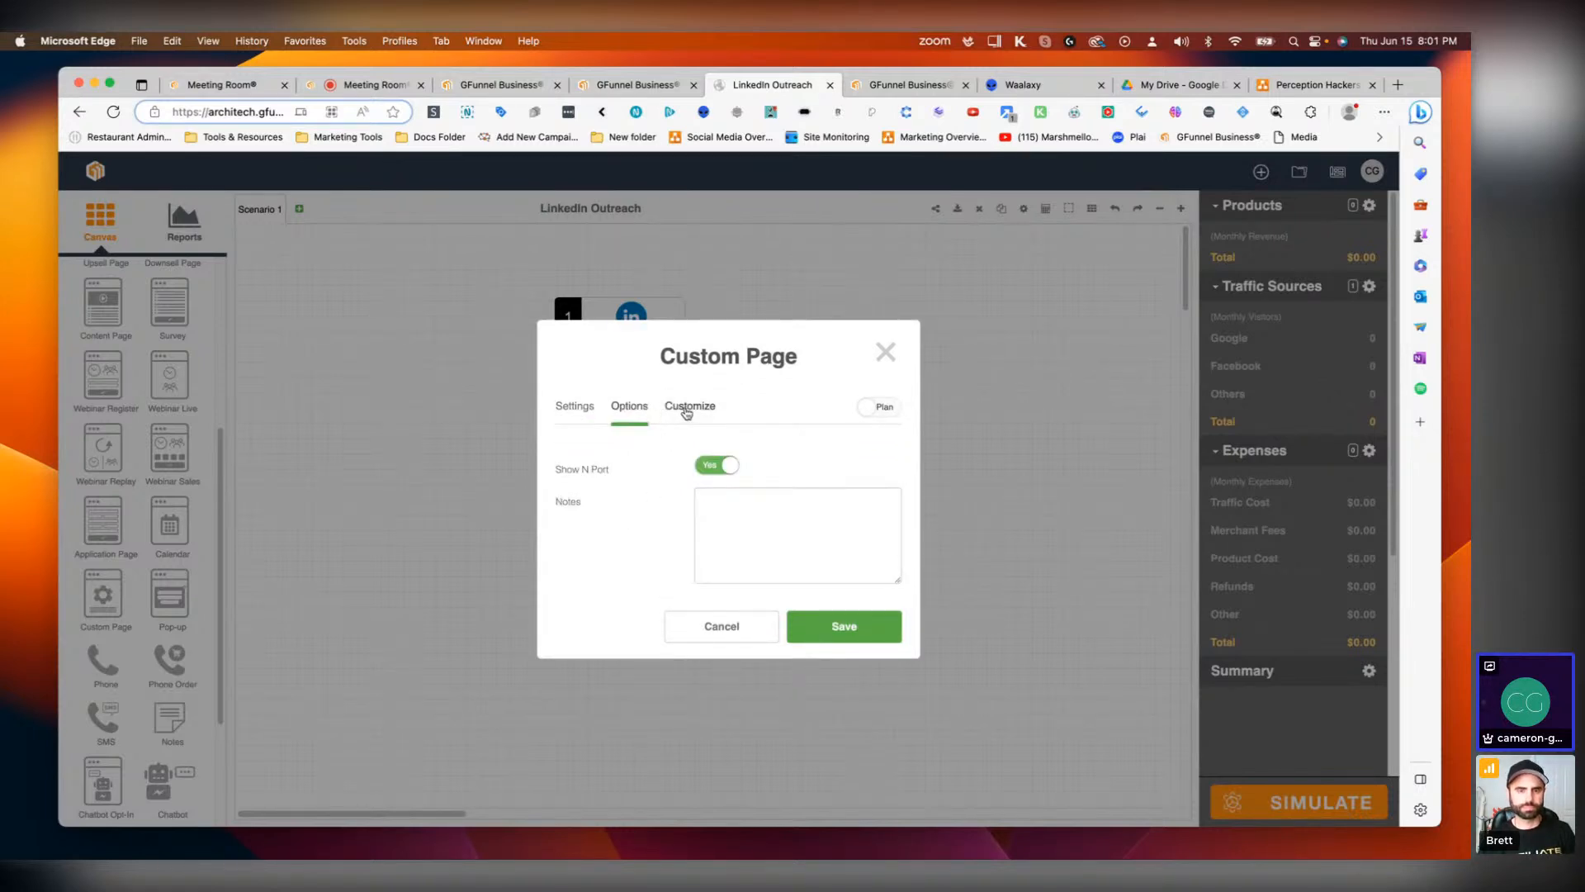
click(673, 406)
scroll(628, 631, right, 5)
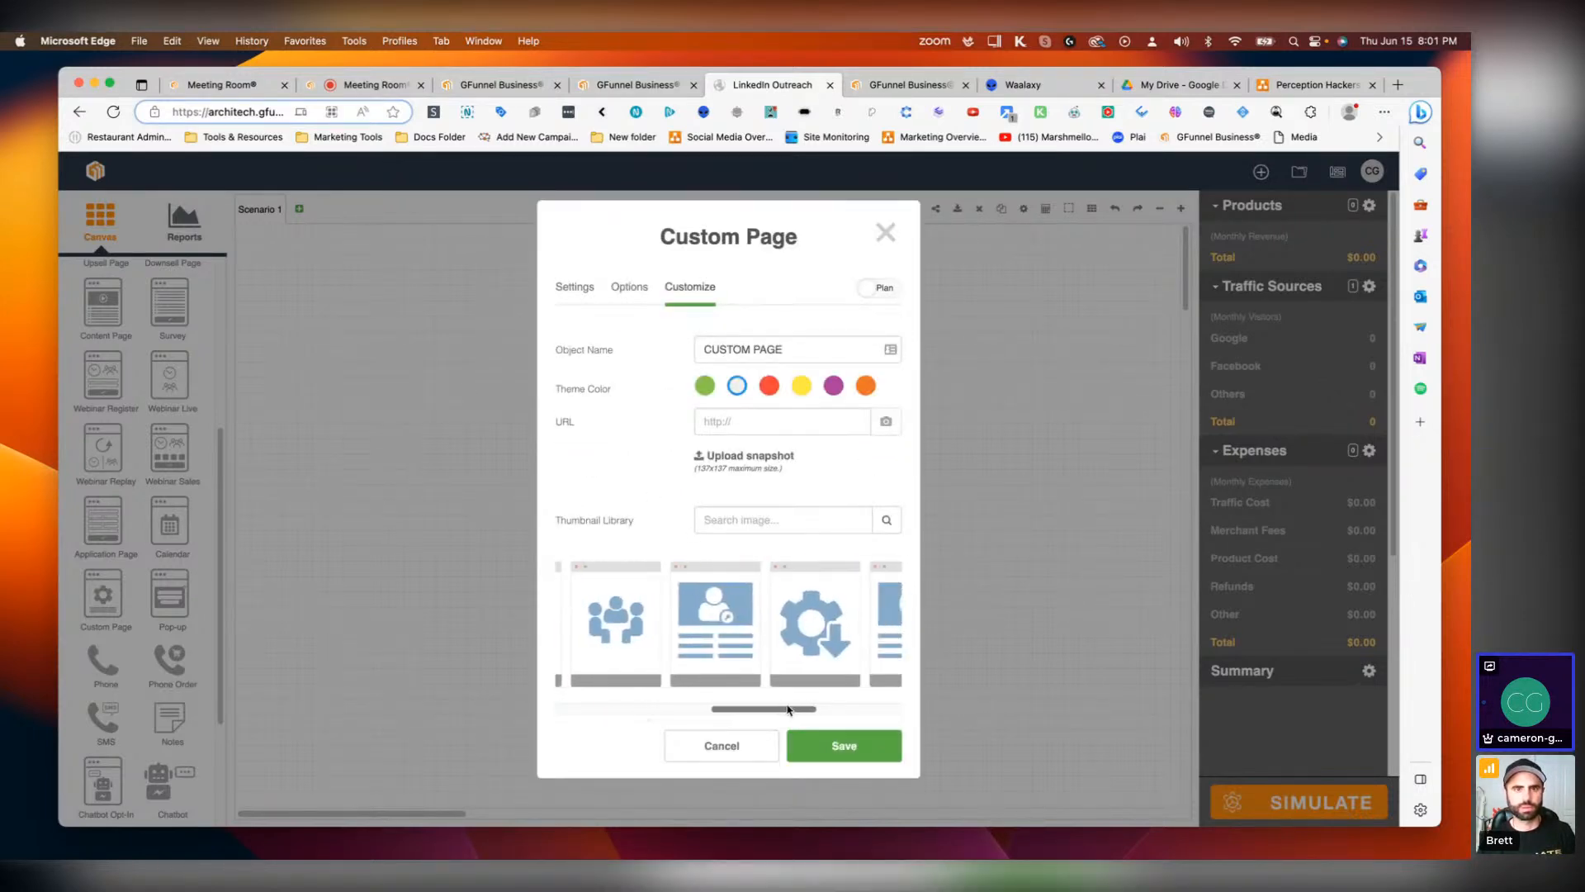
click(605, 625)
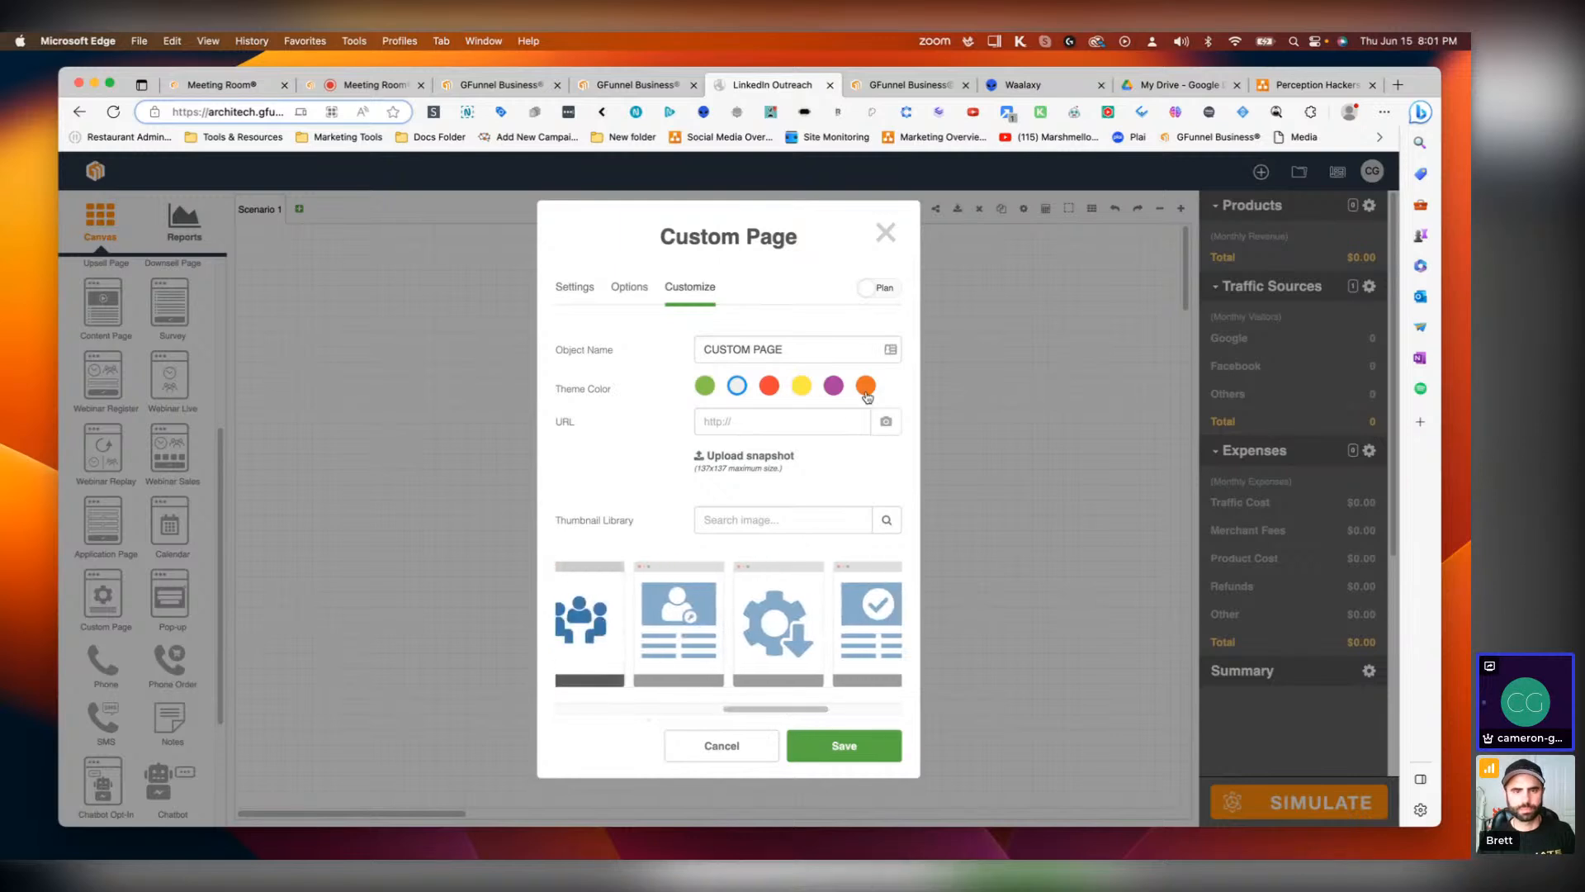
click(803, 352)
key(super+a)
text(Message)
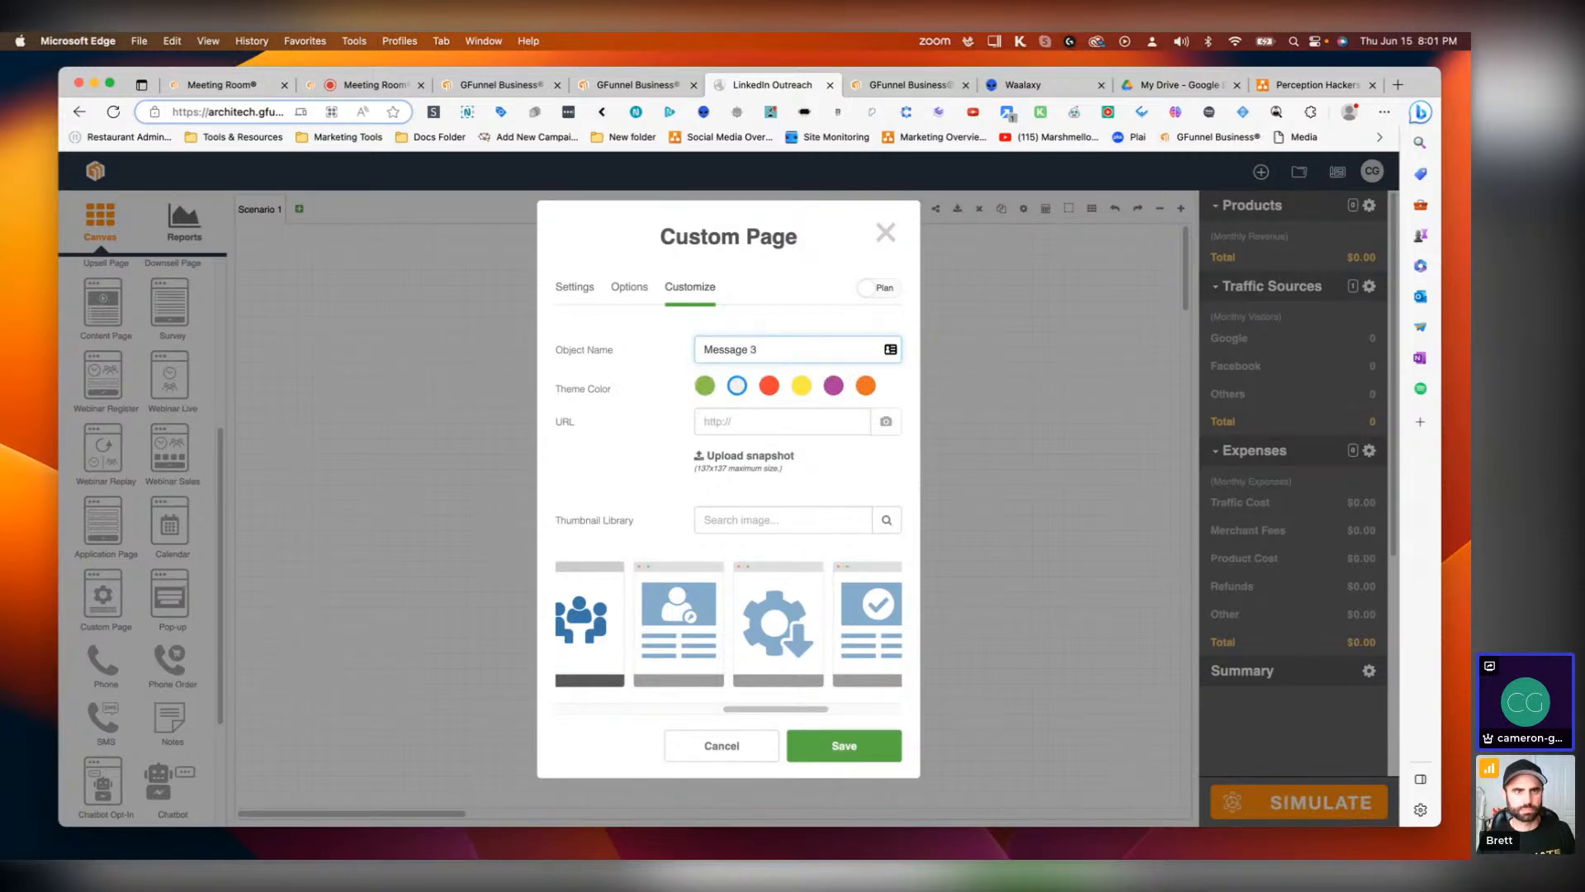
click(871, 746)
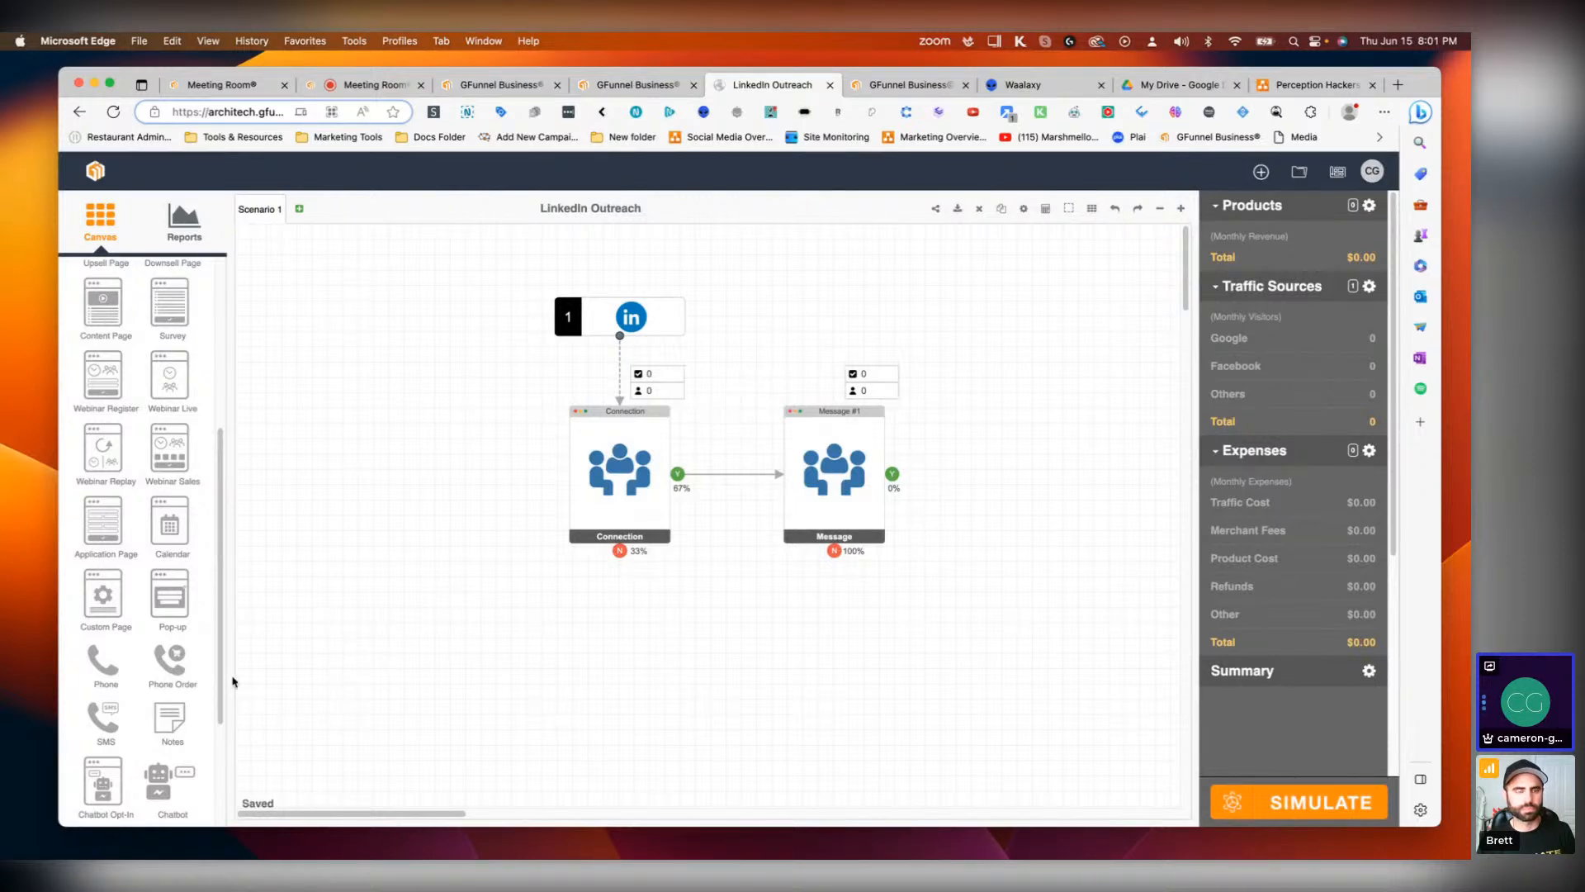
Step: Add a Retargeting node below the Message page and connect Message's No output to it
scroll(165, 413, up, 5)
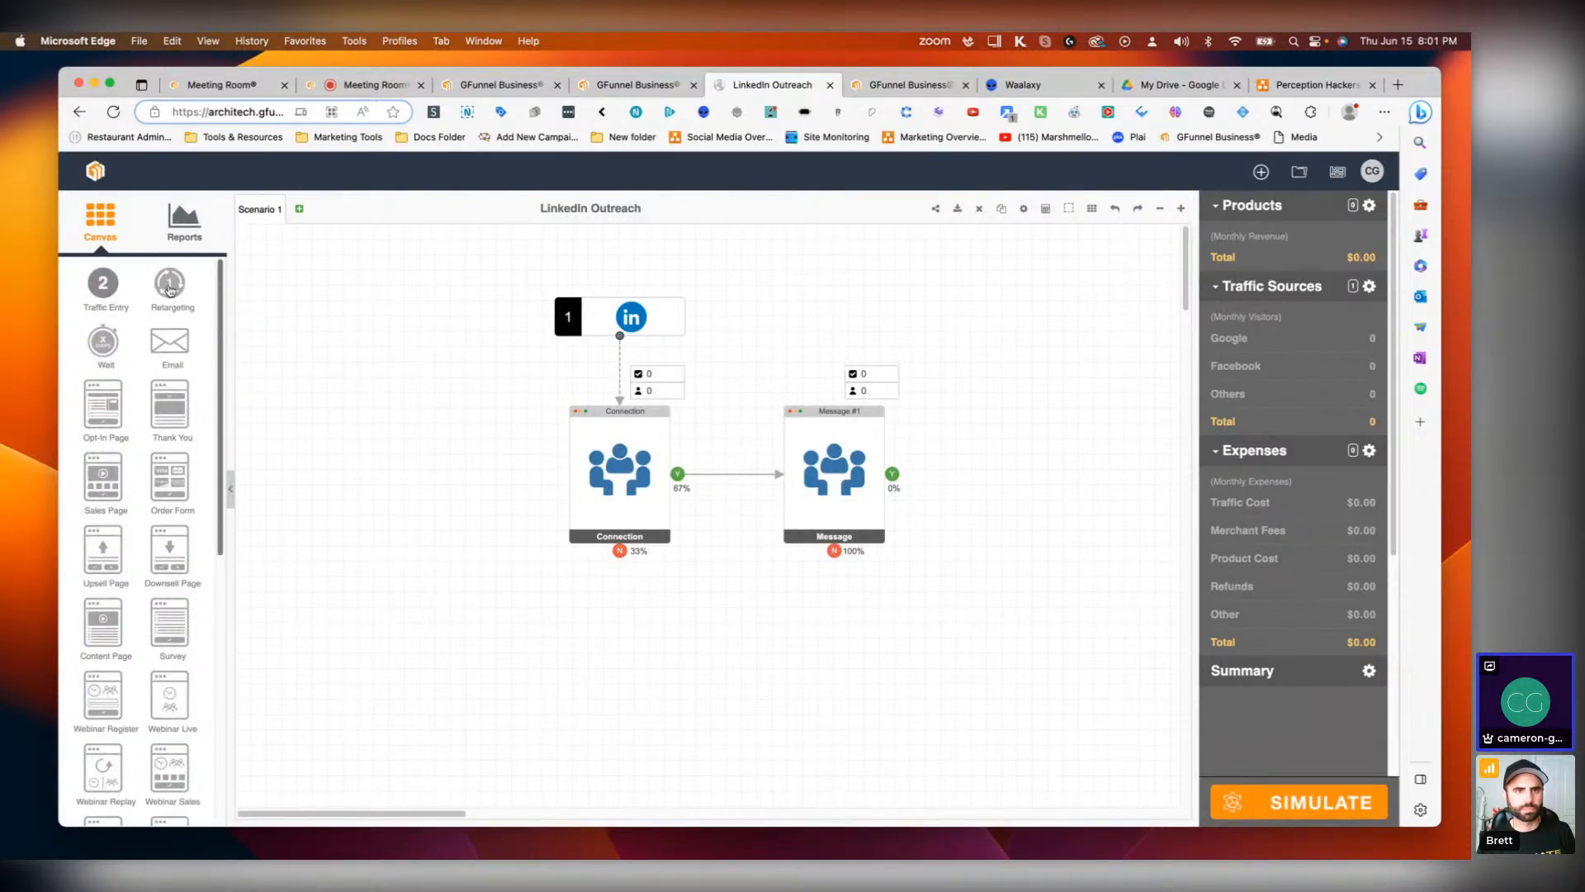
drag(169, 285, 857, 758)
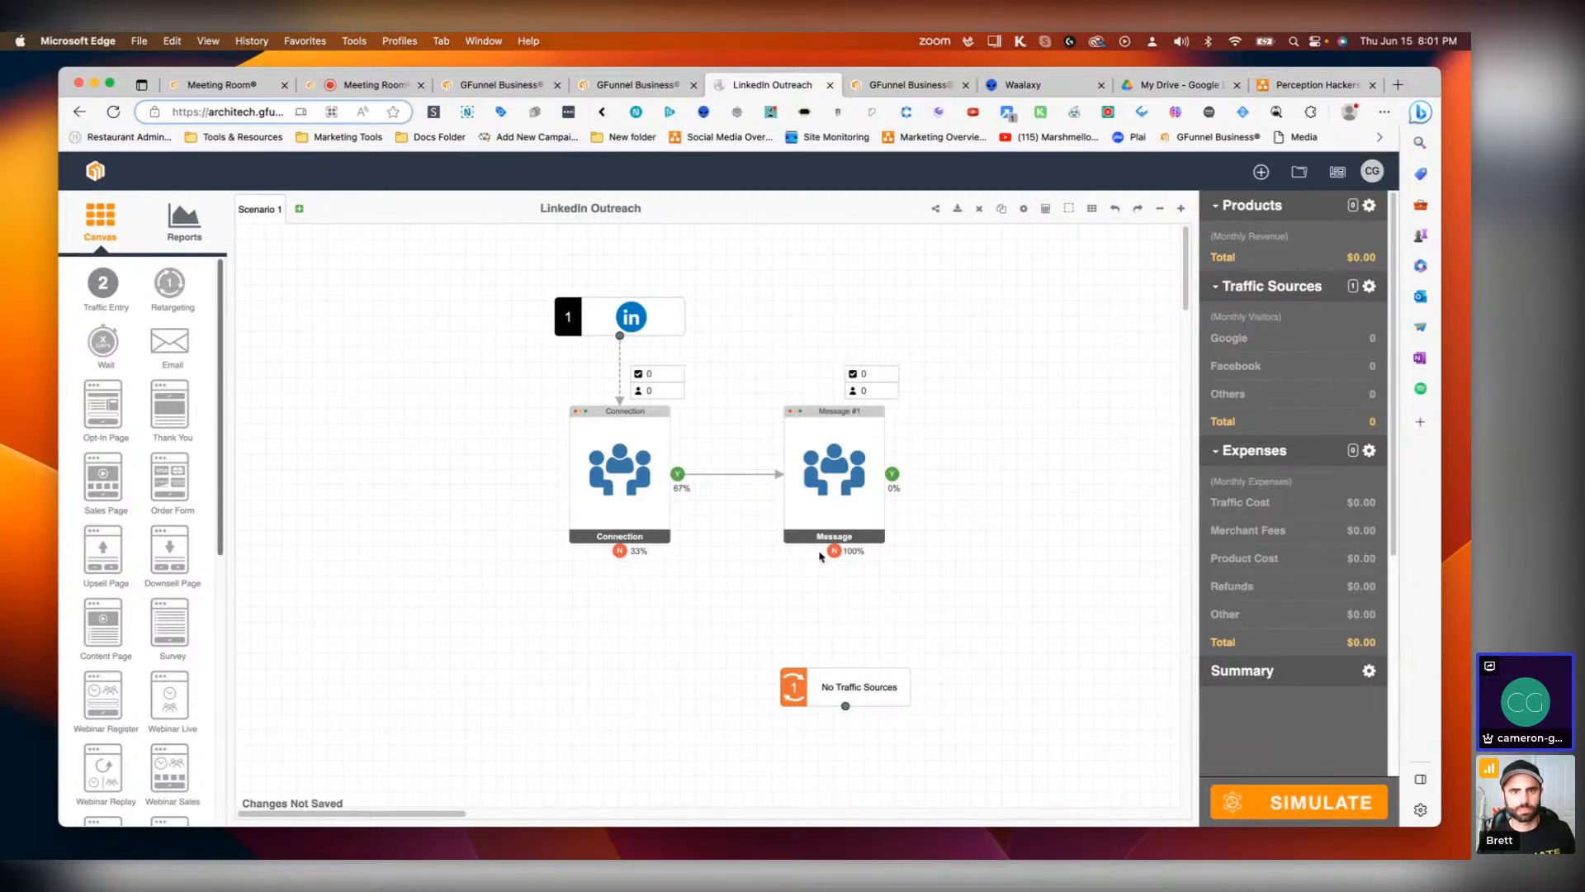
drag(828, 556, 847, 679)
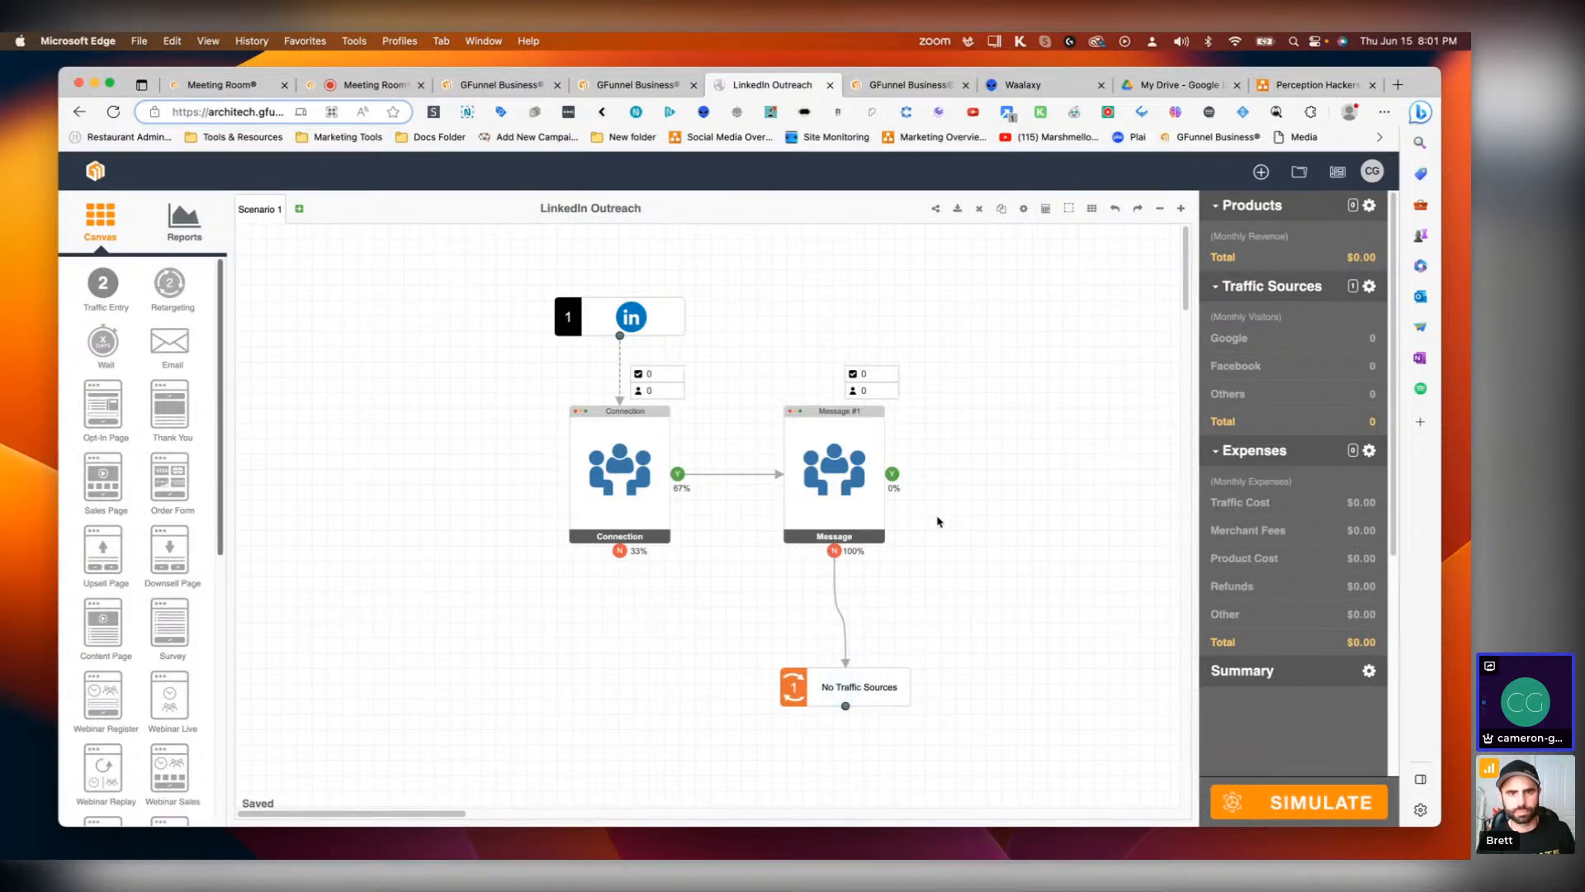
drag(892, 474, 847, 687)
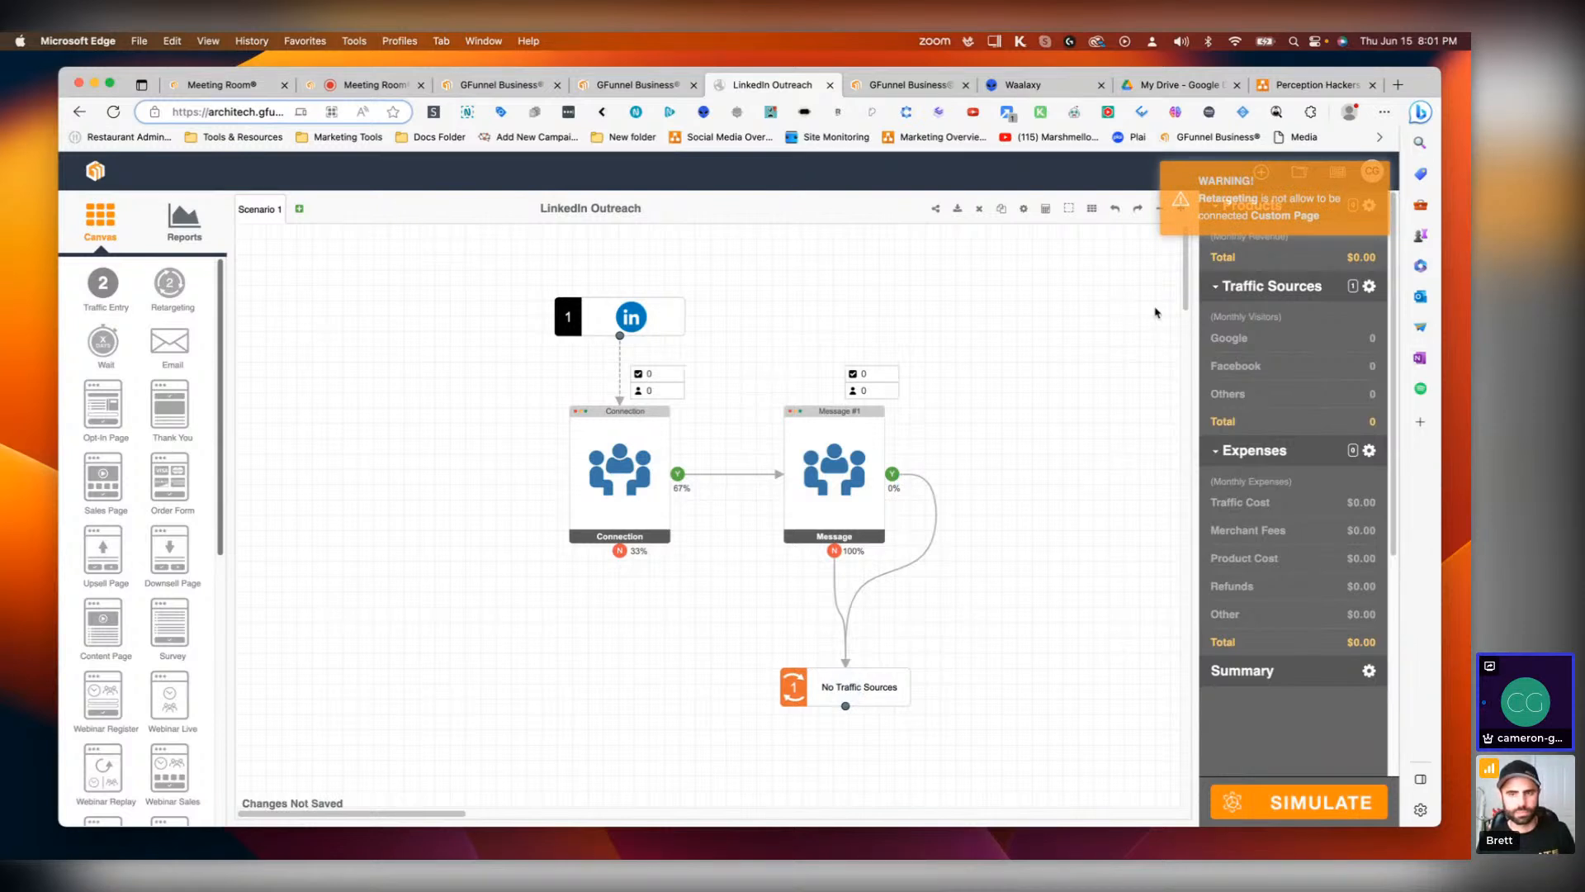
click(929, 553)
drag(857, 697, 845, 697)
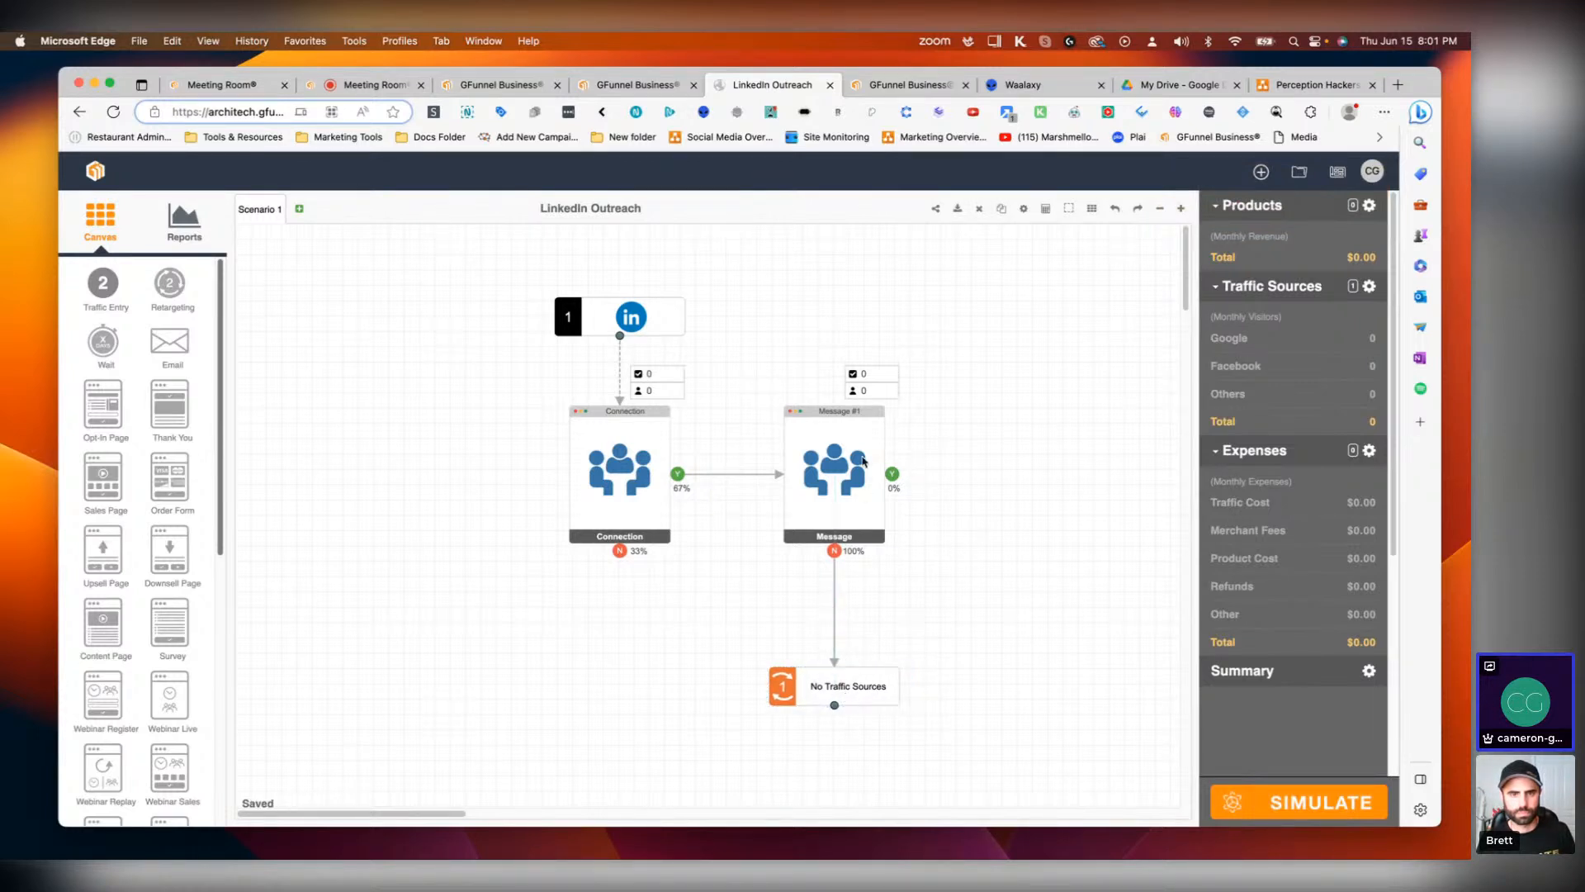
scroll(168, 665, down, 10)
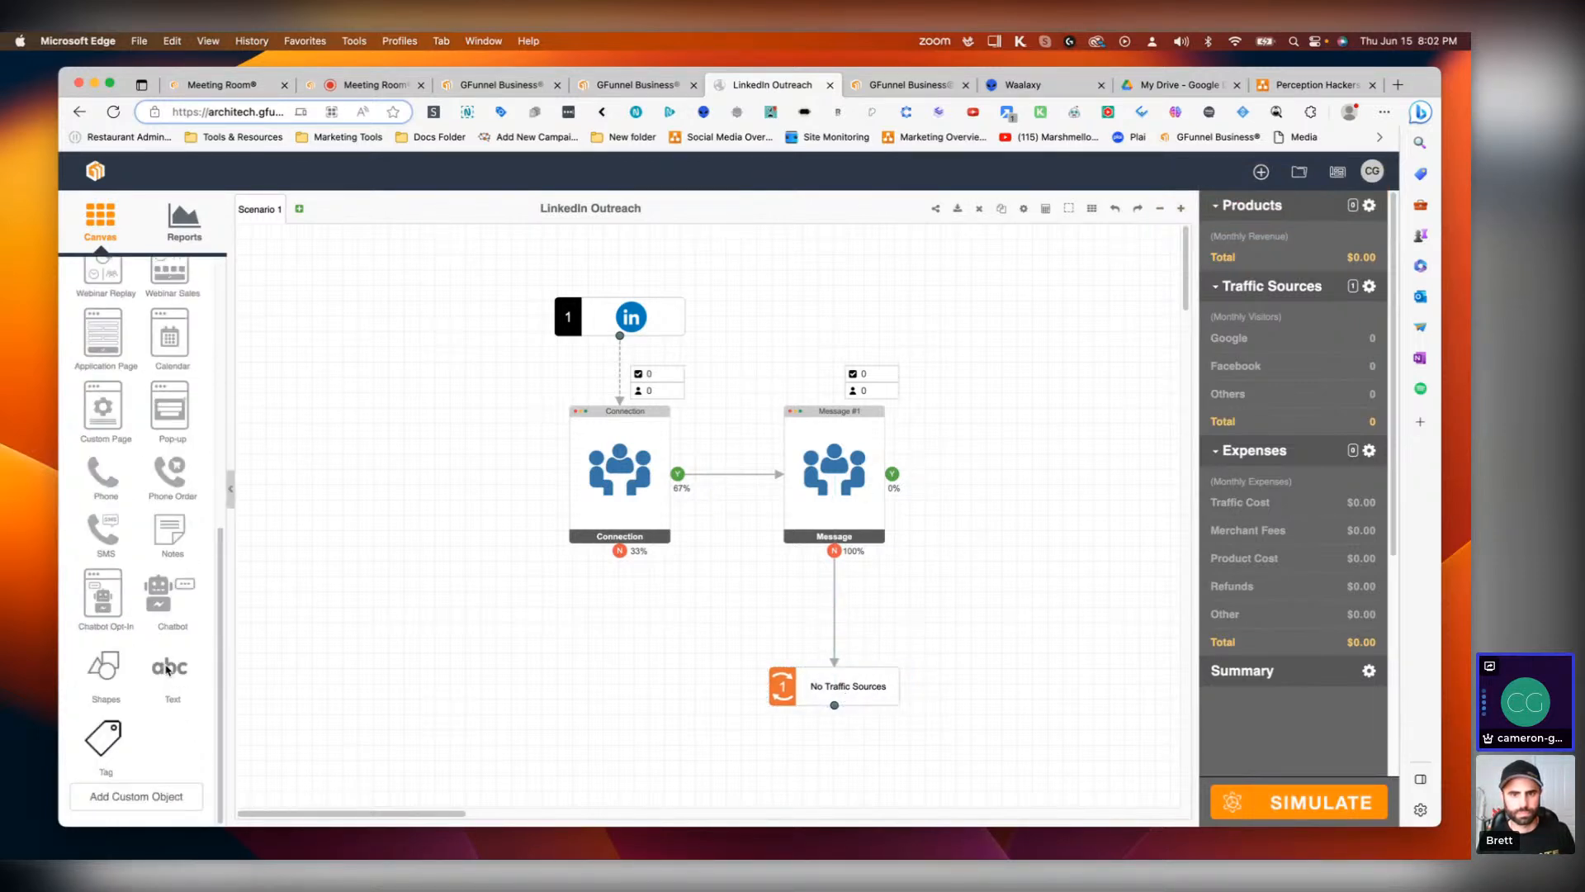
scroll(167, 669, up, 10)
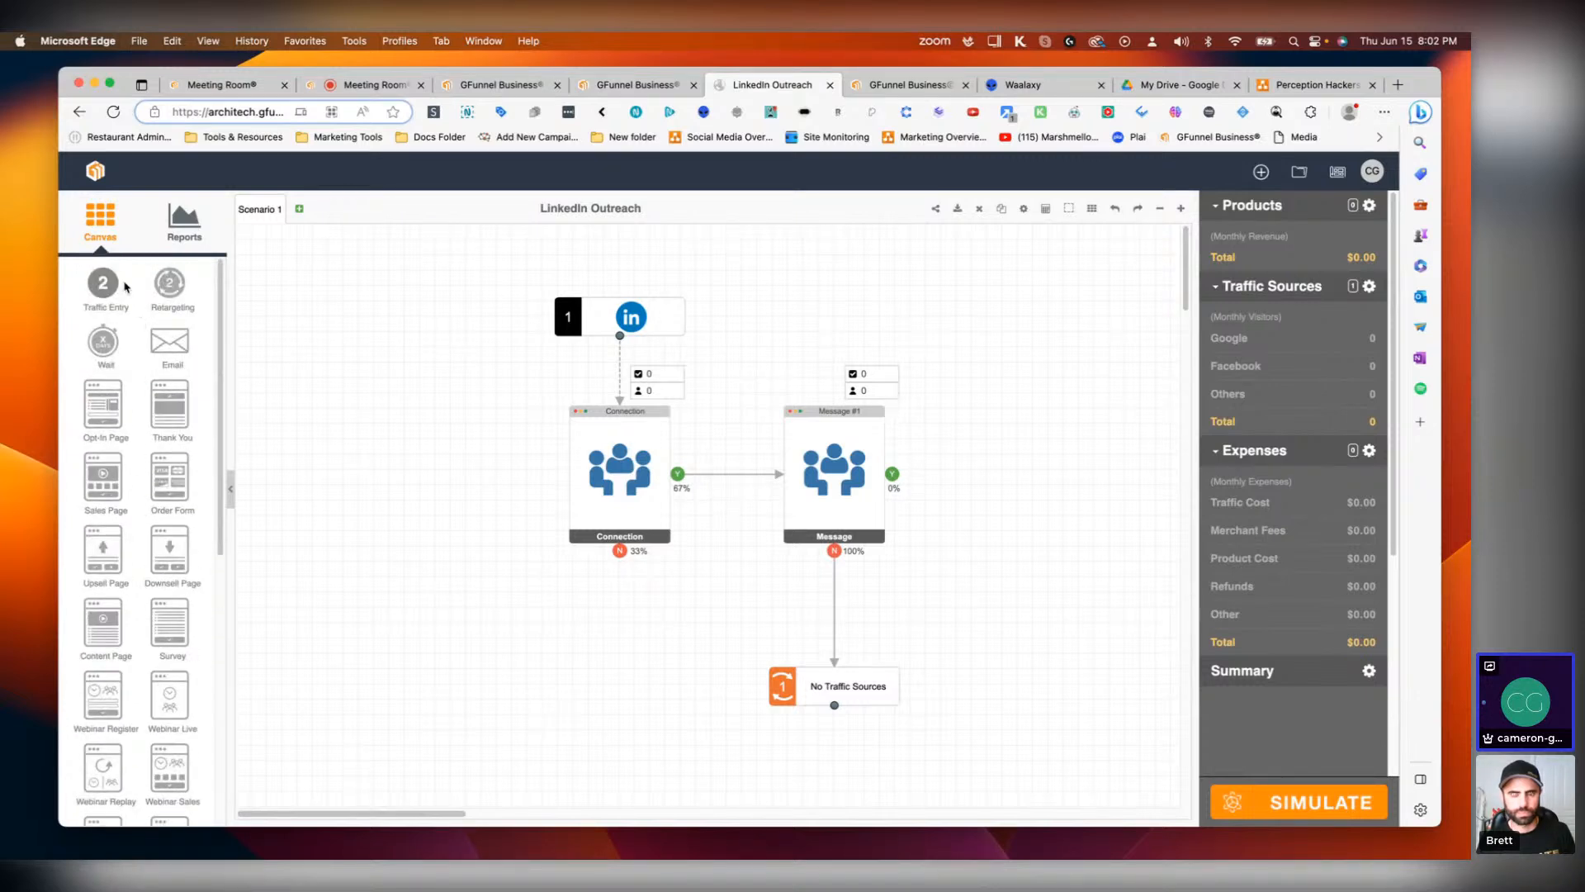
drag(165, 285, 1058, 483)
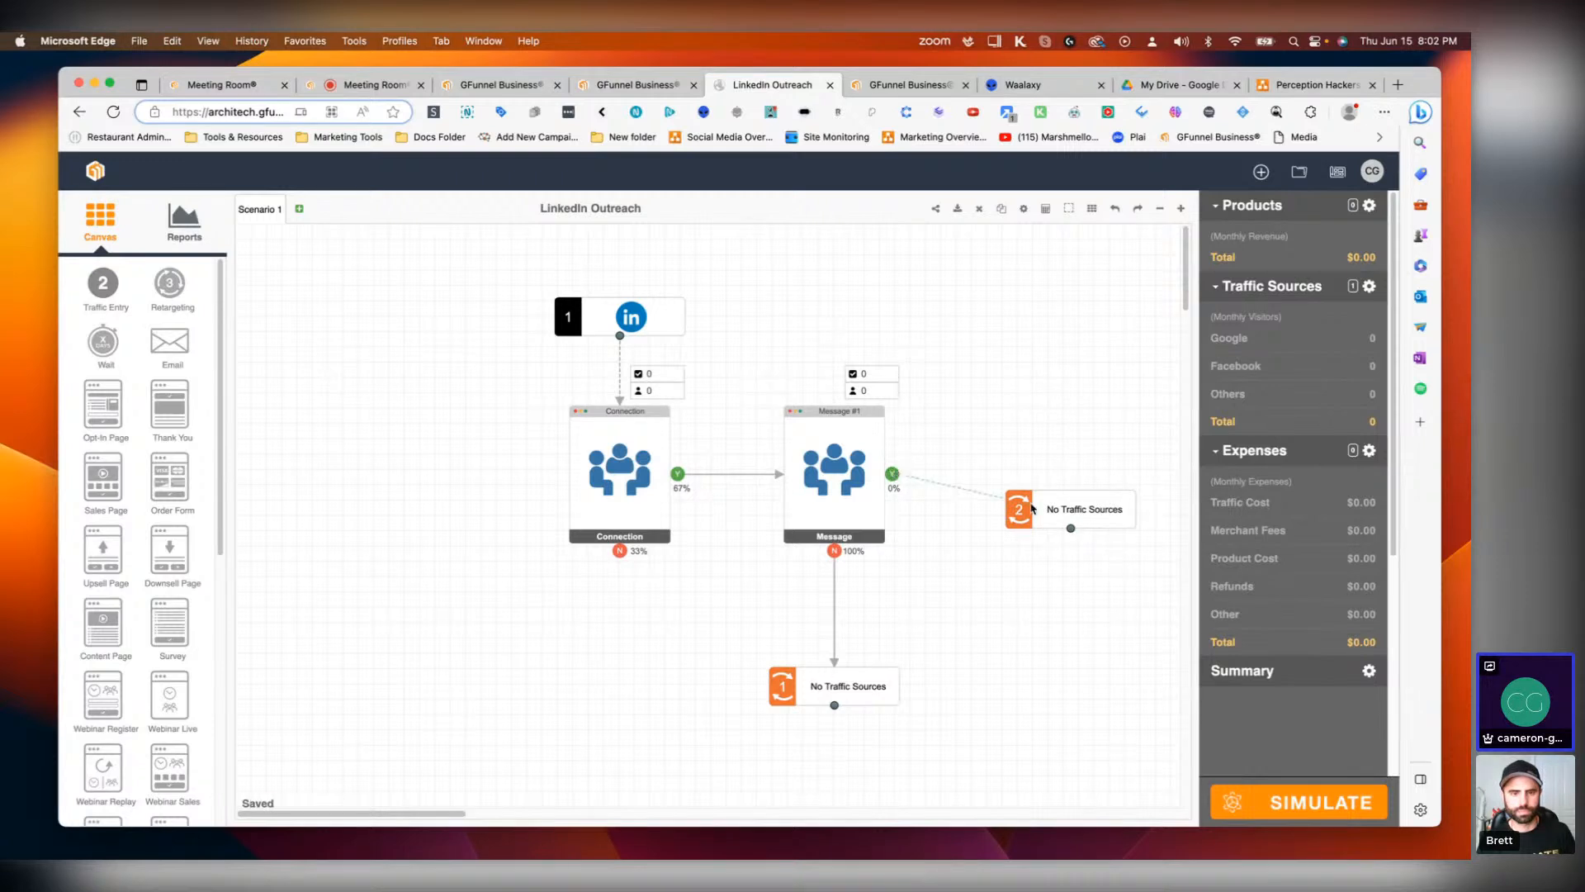
drag(893, 473, 1088, 502)
click(1104, 504)
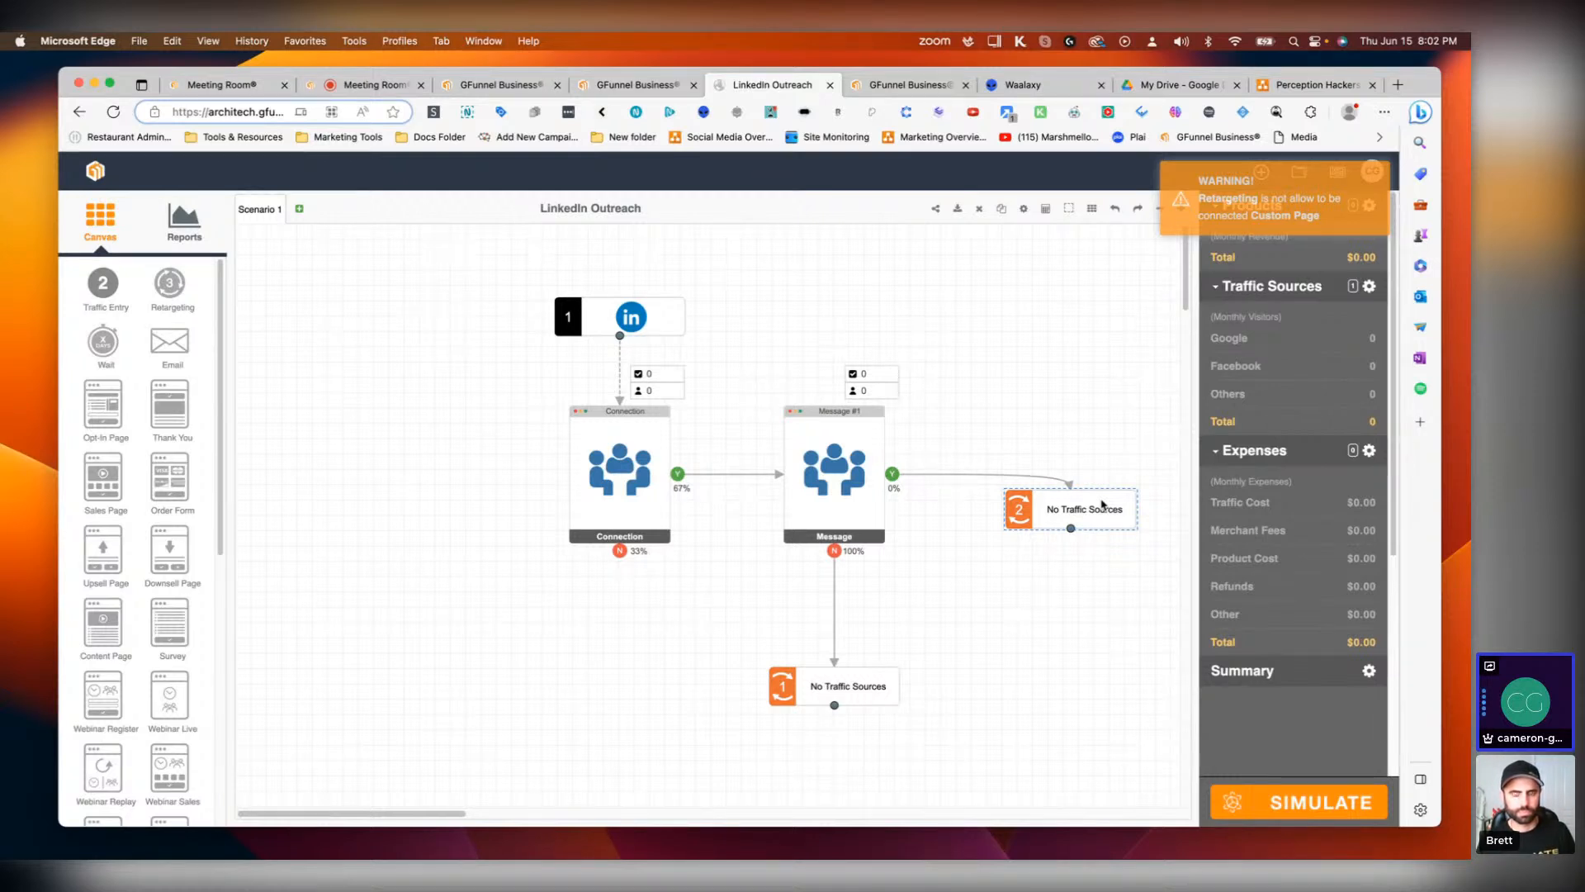
key(Delete)
drag(454, 813, 484, 799)
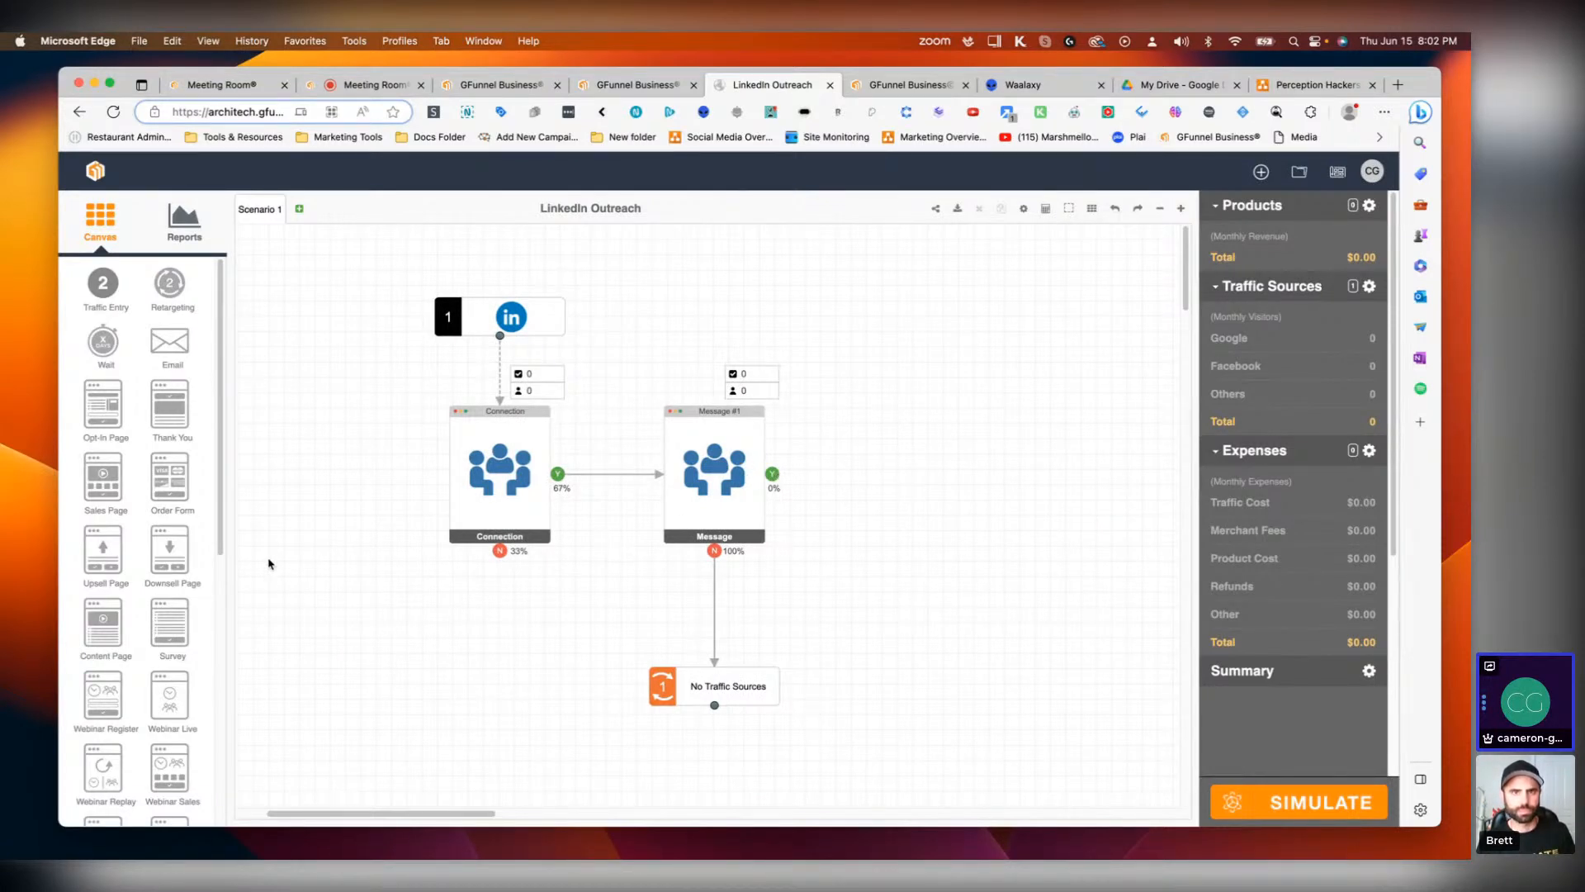
mouse_move(102, 477)
mouse_down()
mouse_move(1073, 498)
mouse_move(112, 483)
mouse_move(128, 495)
mouse_up()
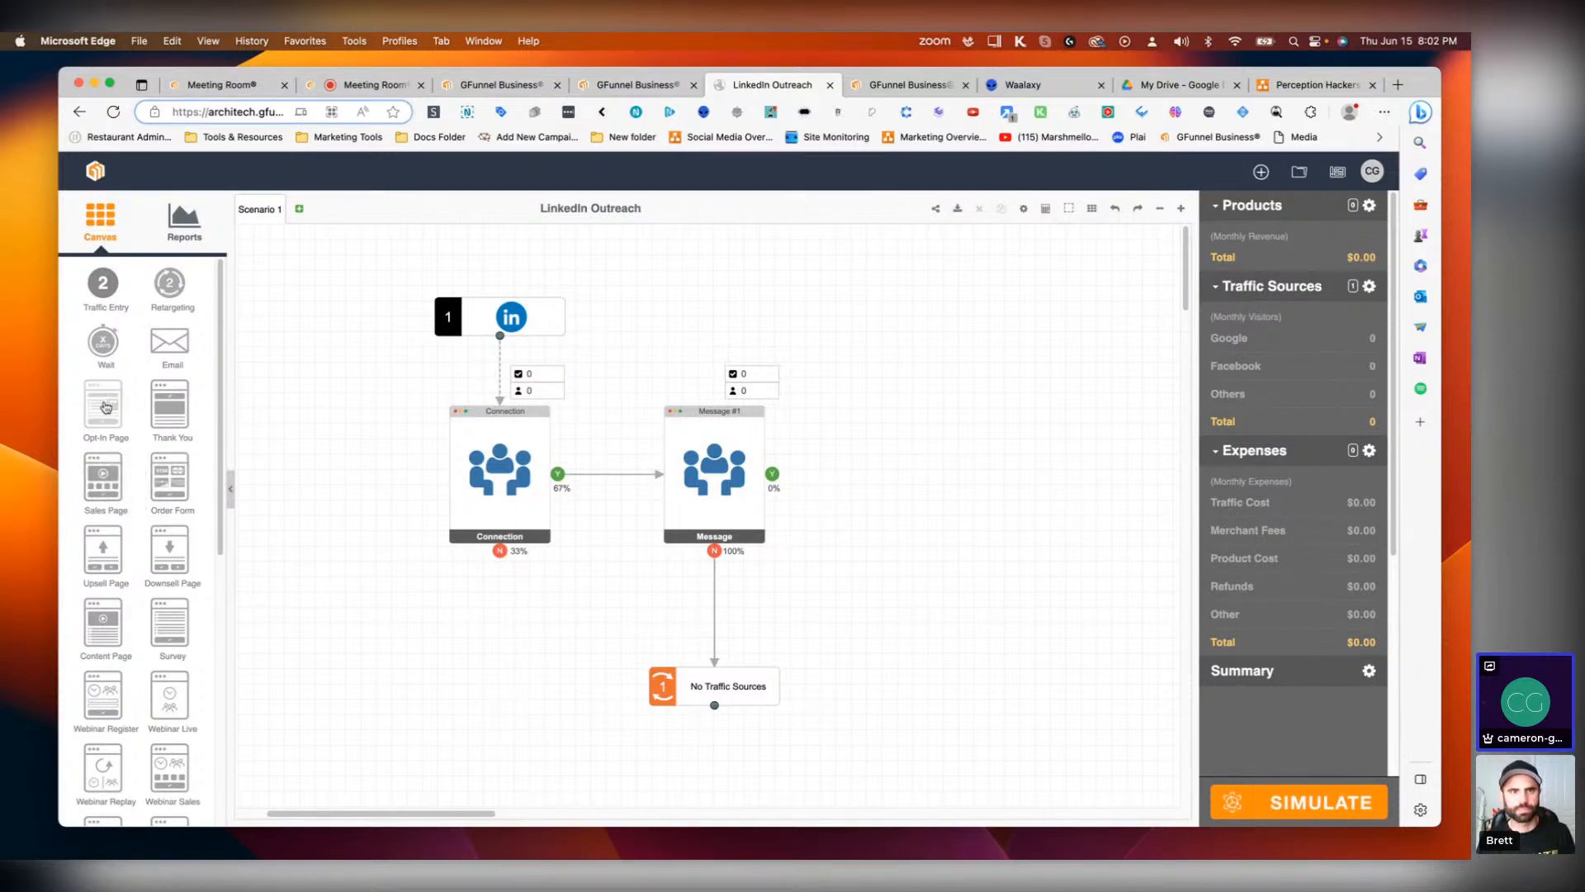
drag(106, 406, 941, 496)
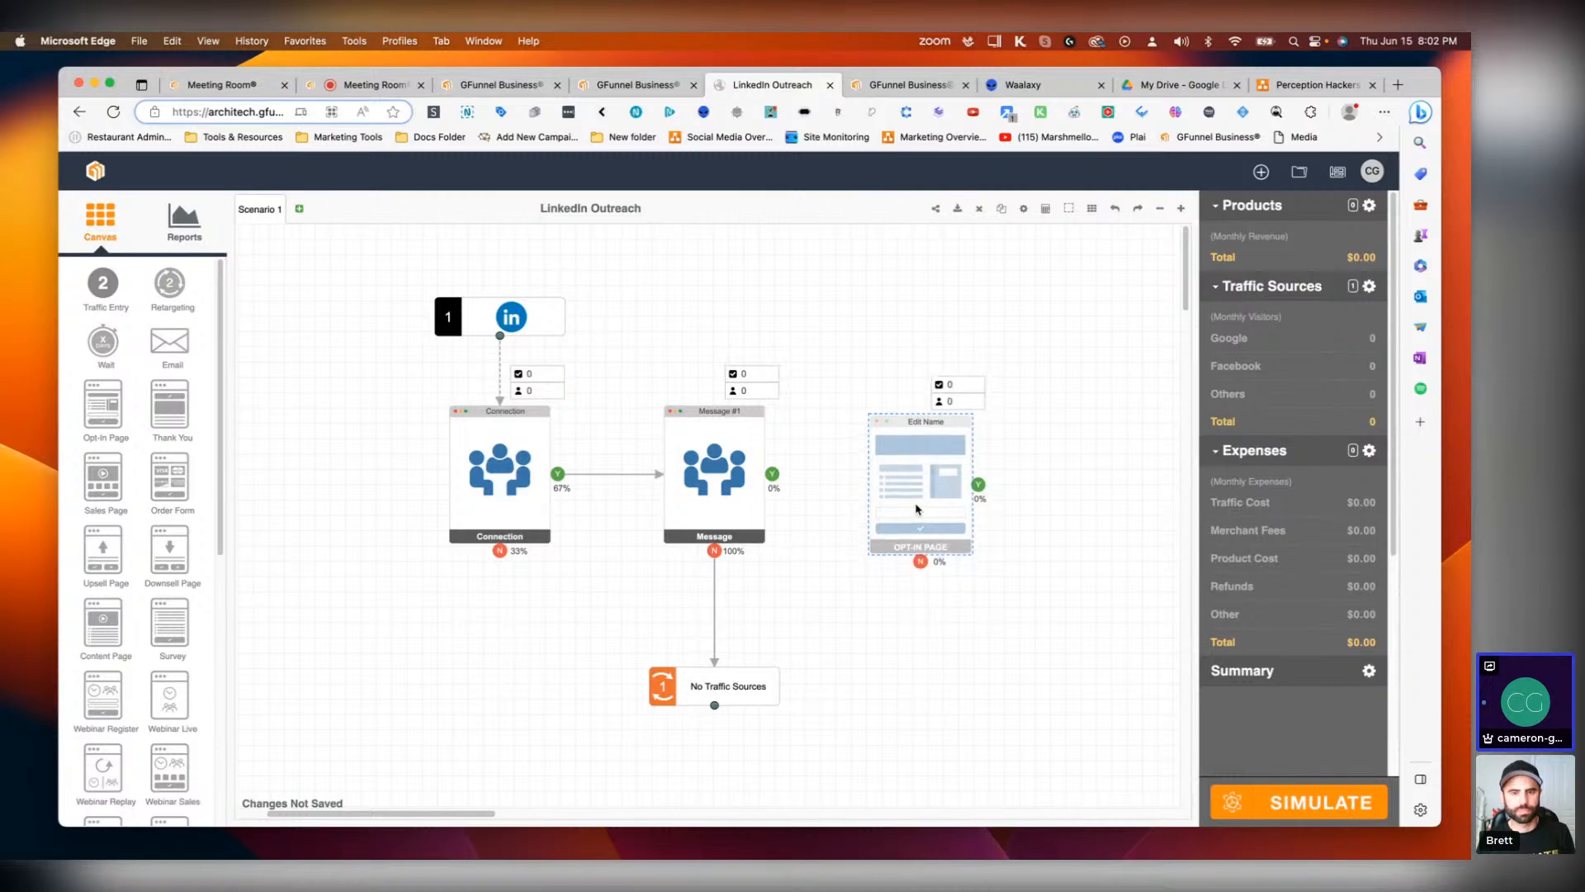
double_click(914, 500)
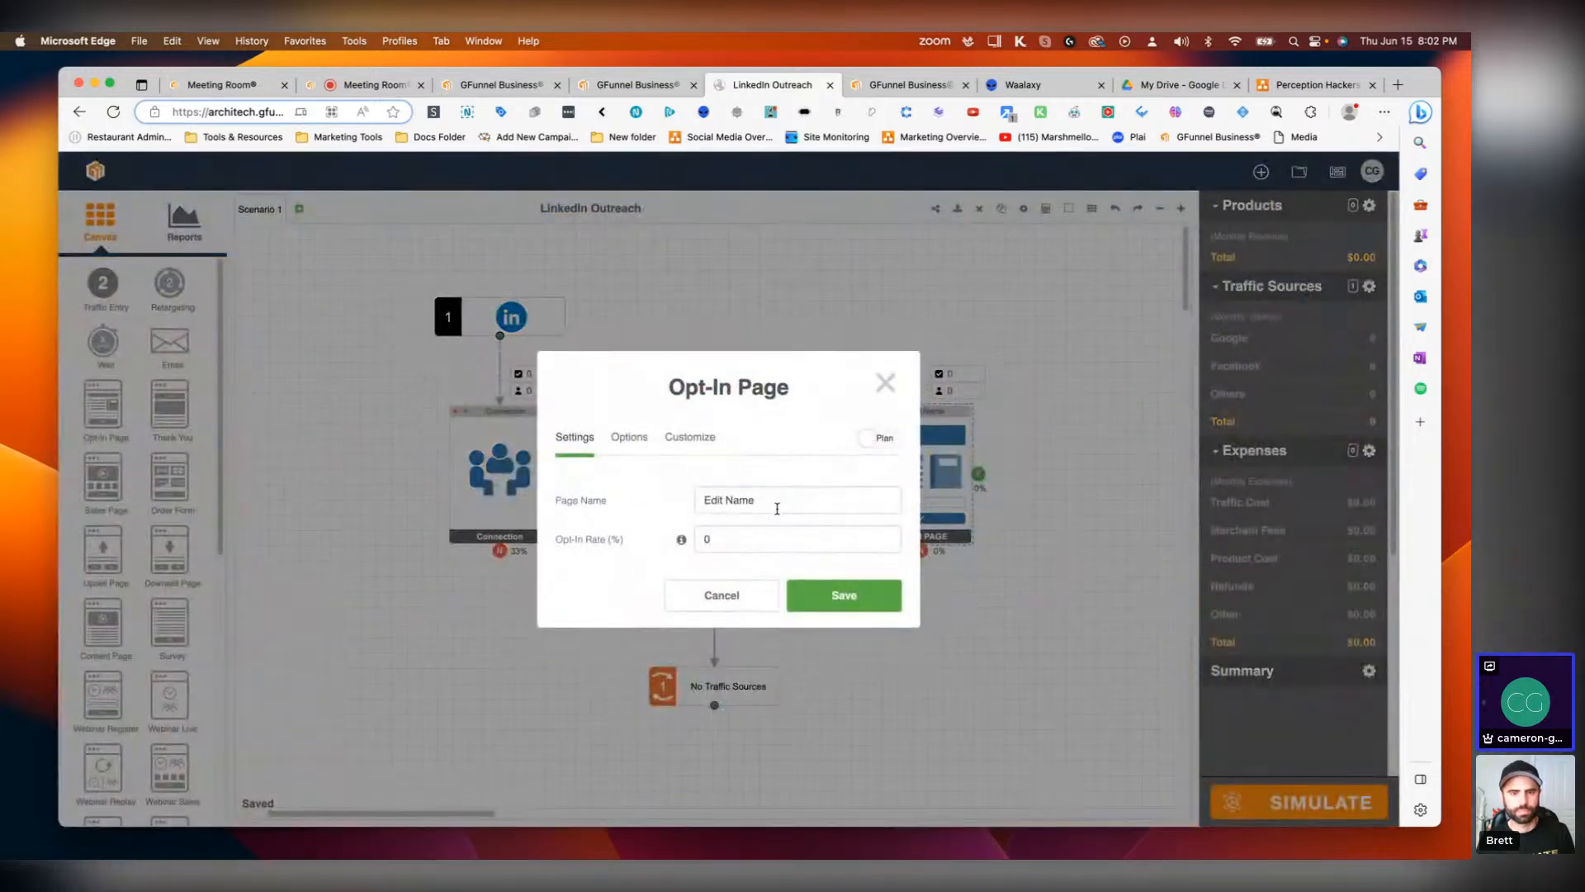
click(703, 503)
triple_click(780, 501)
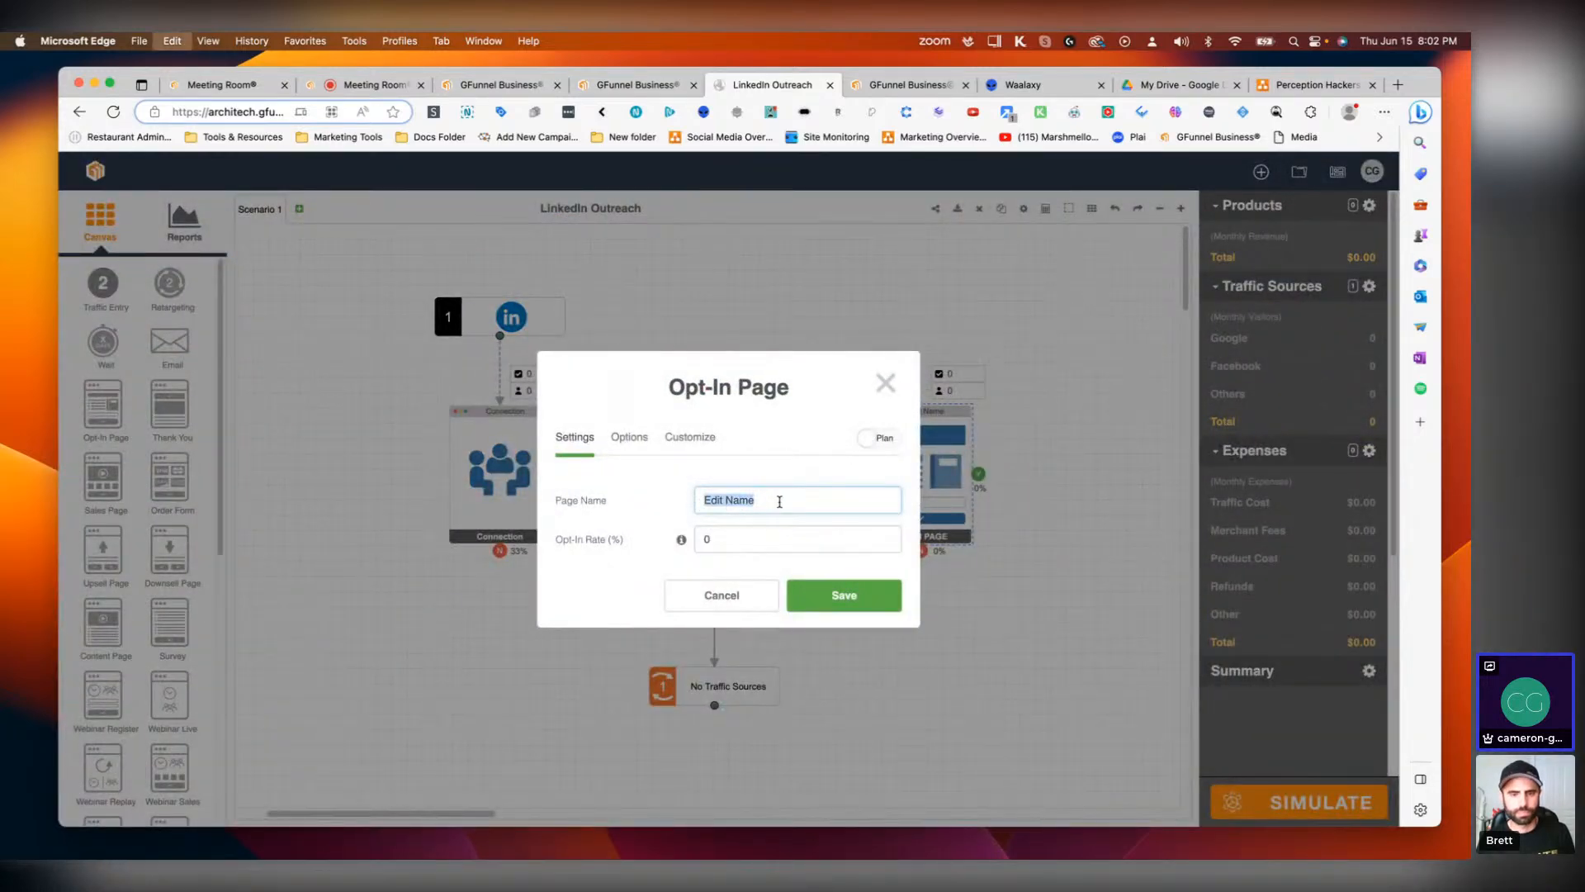
text(Sign)
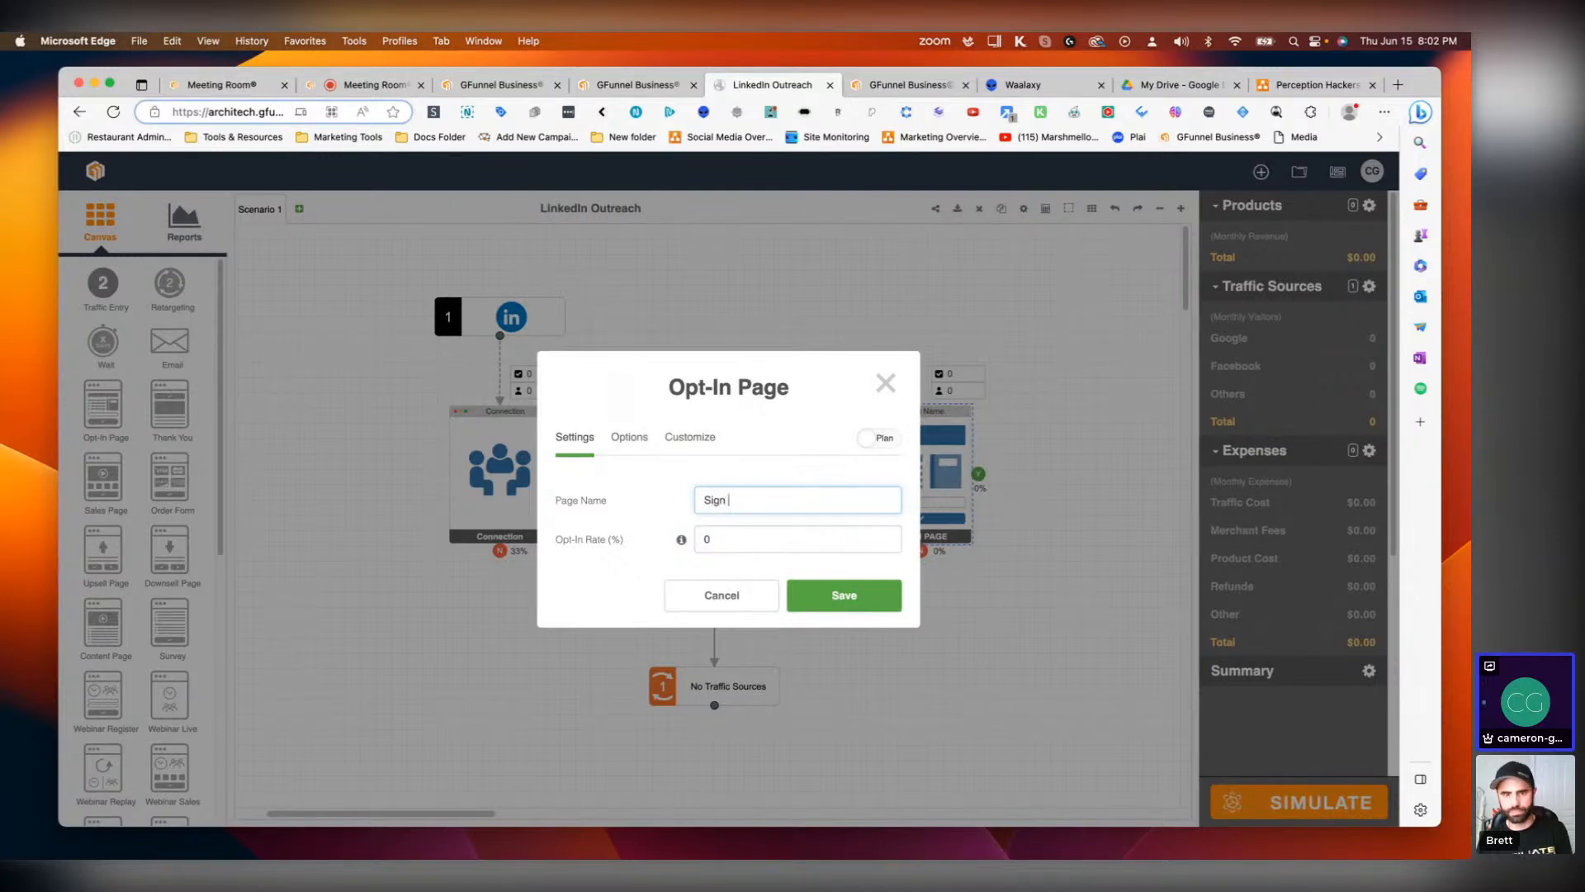
text( Up)
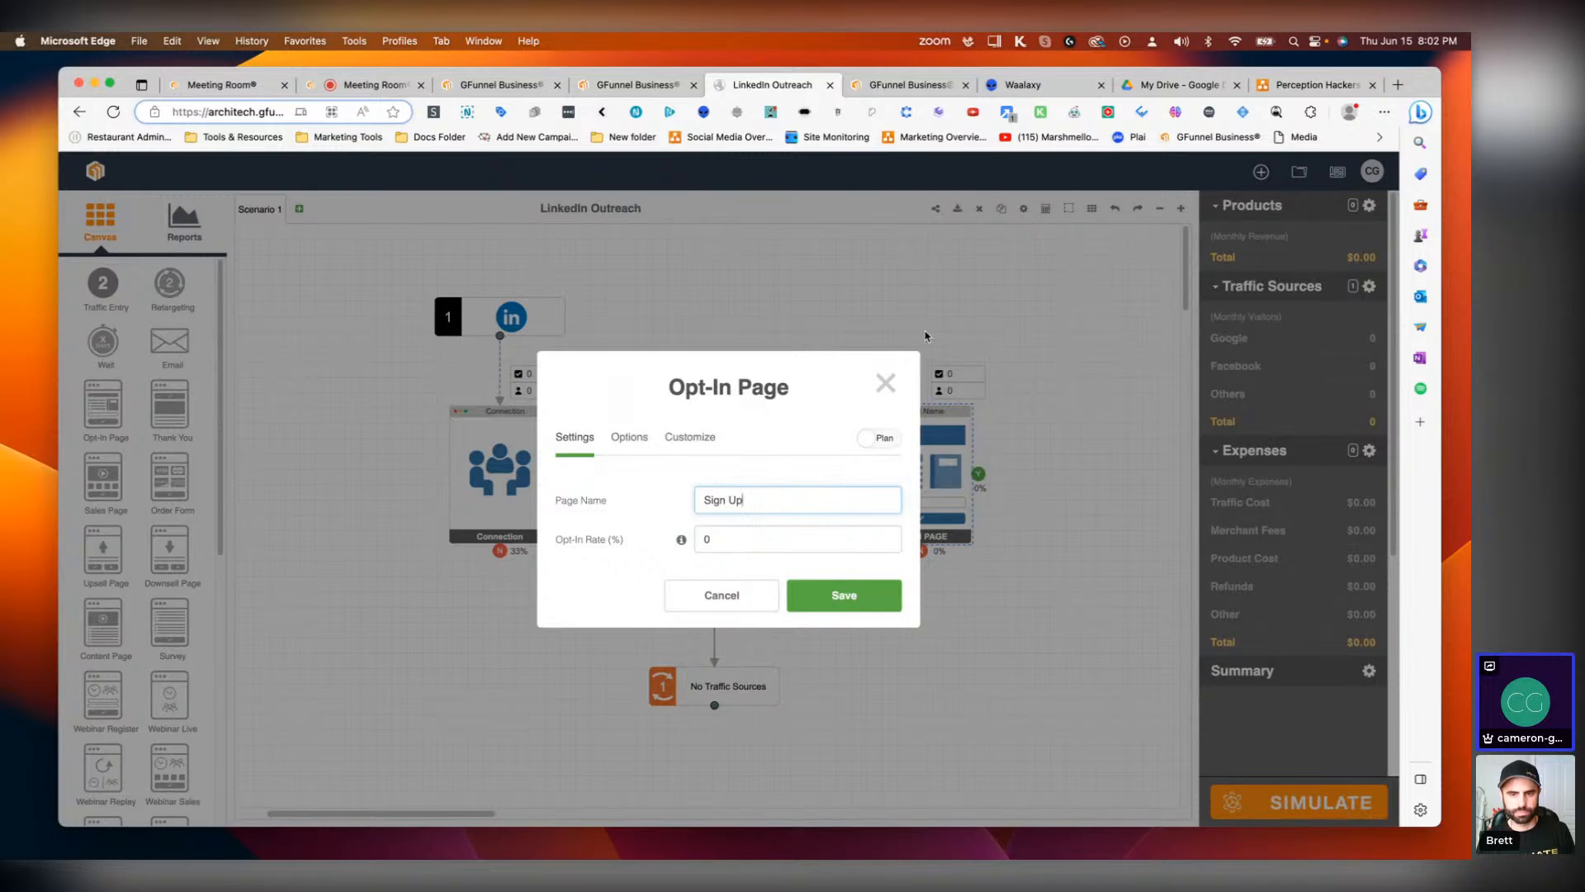
click(885, 382)
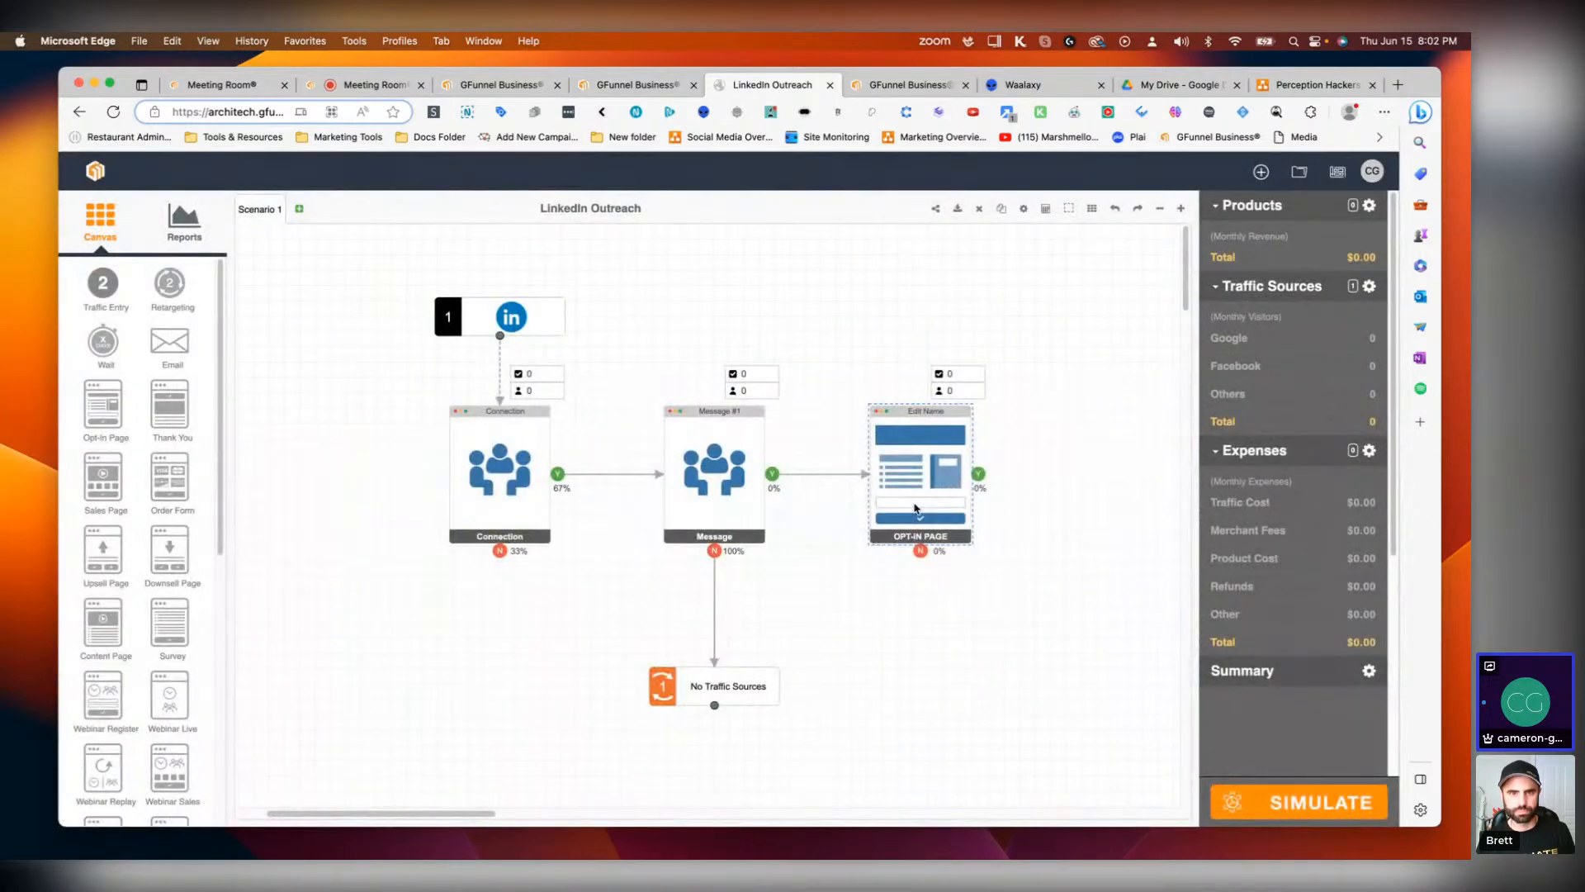
key(Delete)
Step: Place an Opt-In Page on the canvas to the right of the Message page
drag(89, 495, 988, 468)
Step: Open the product list and add a product named Free Offer with a Monthly price type
click(739, 540)
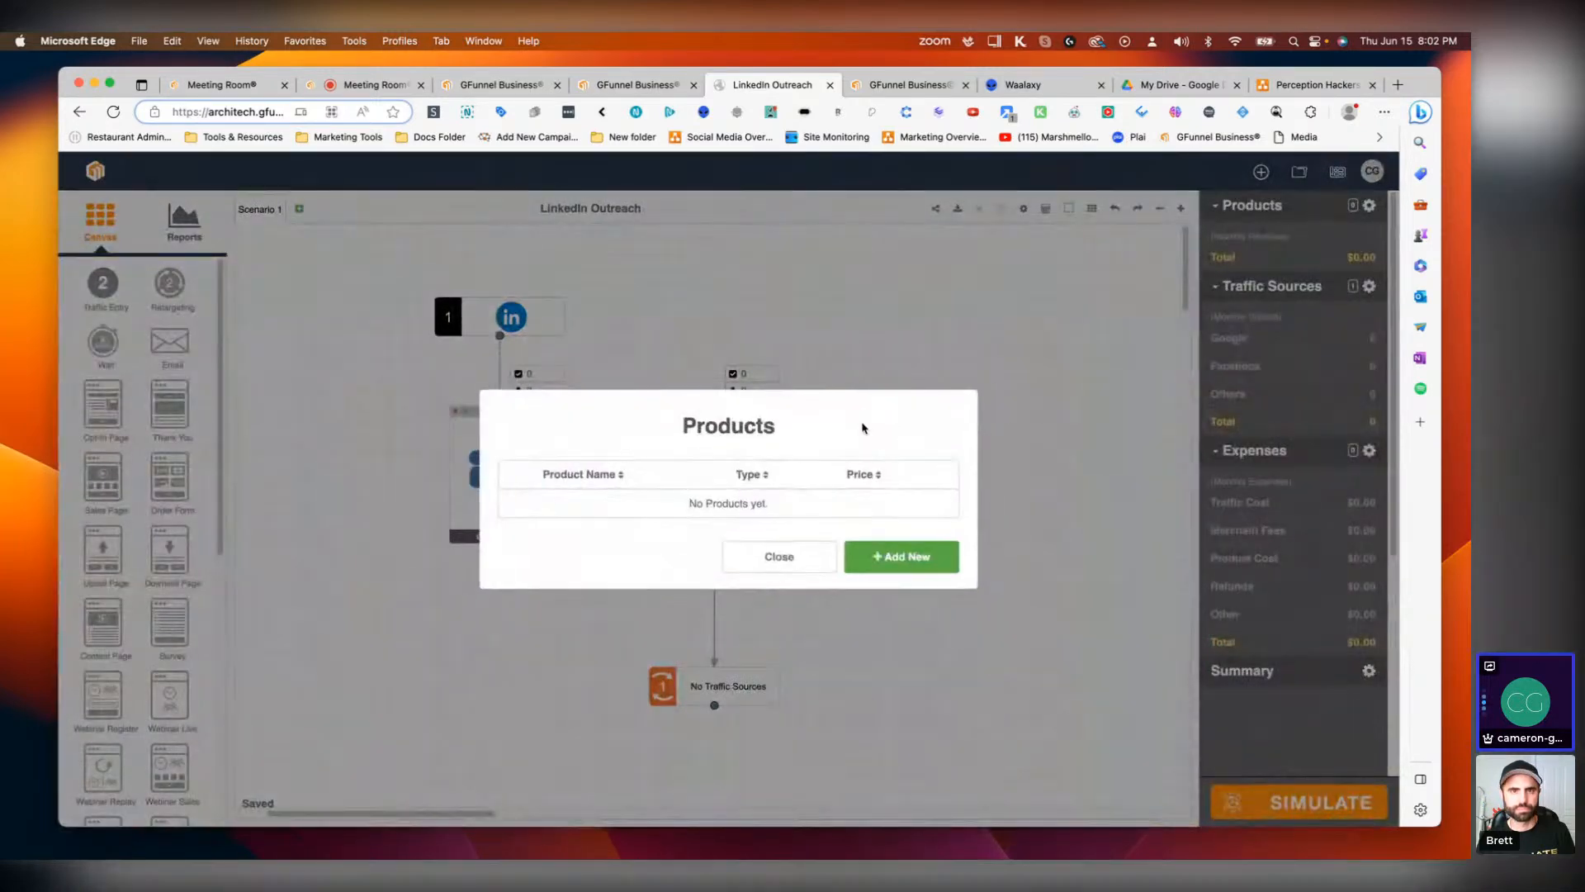
click(897, 556)
click(752, 404)
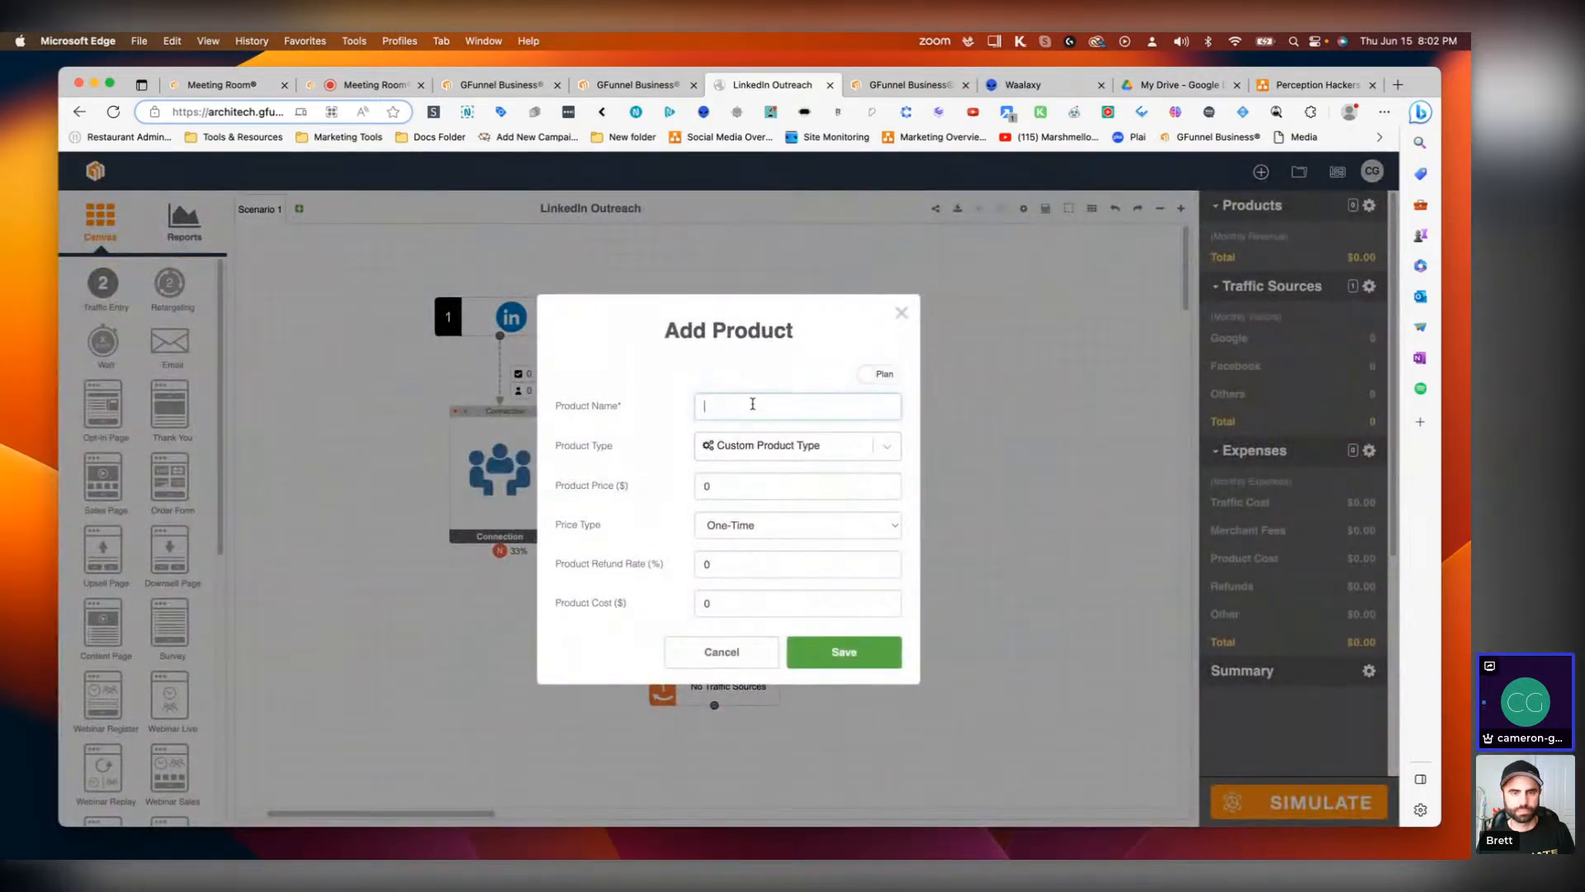
text(Free Offer)
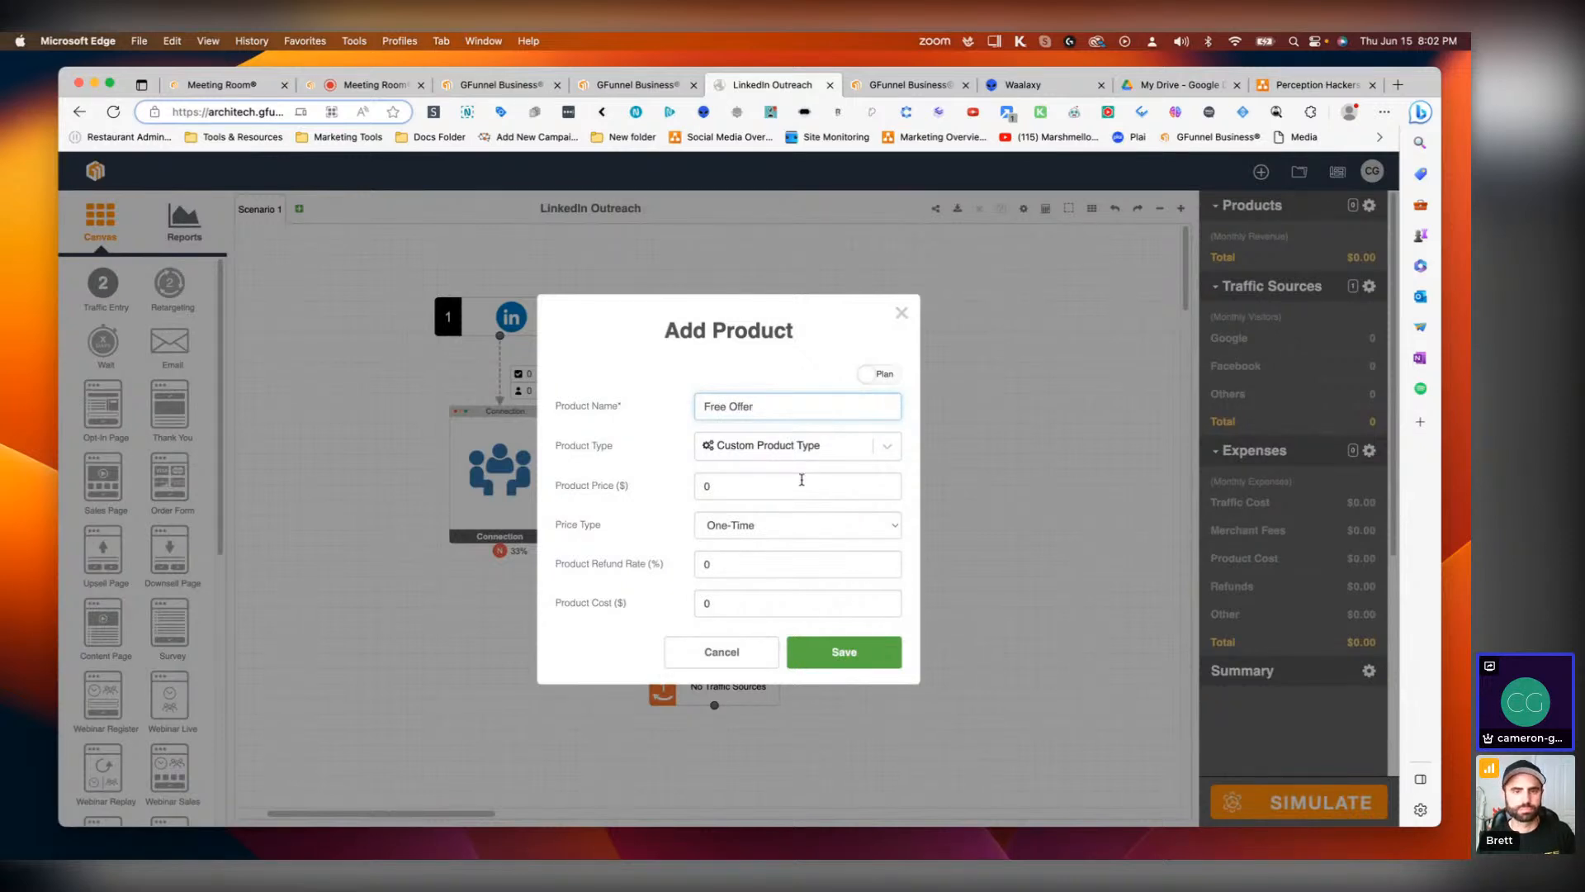
click(760, 525)
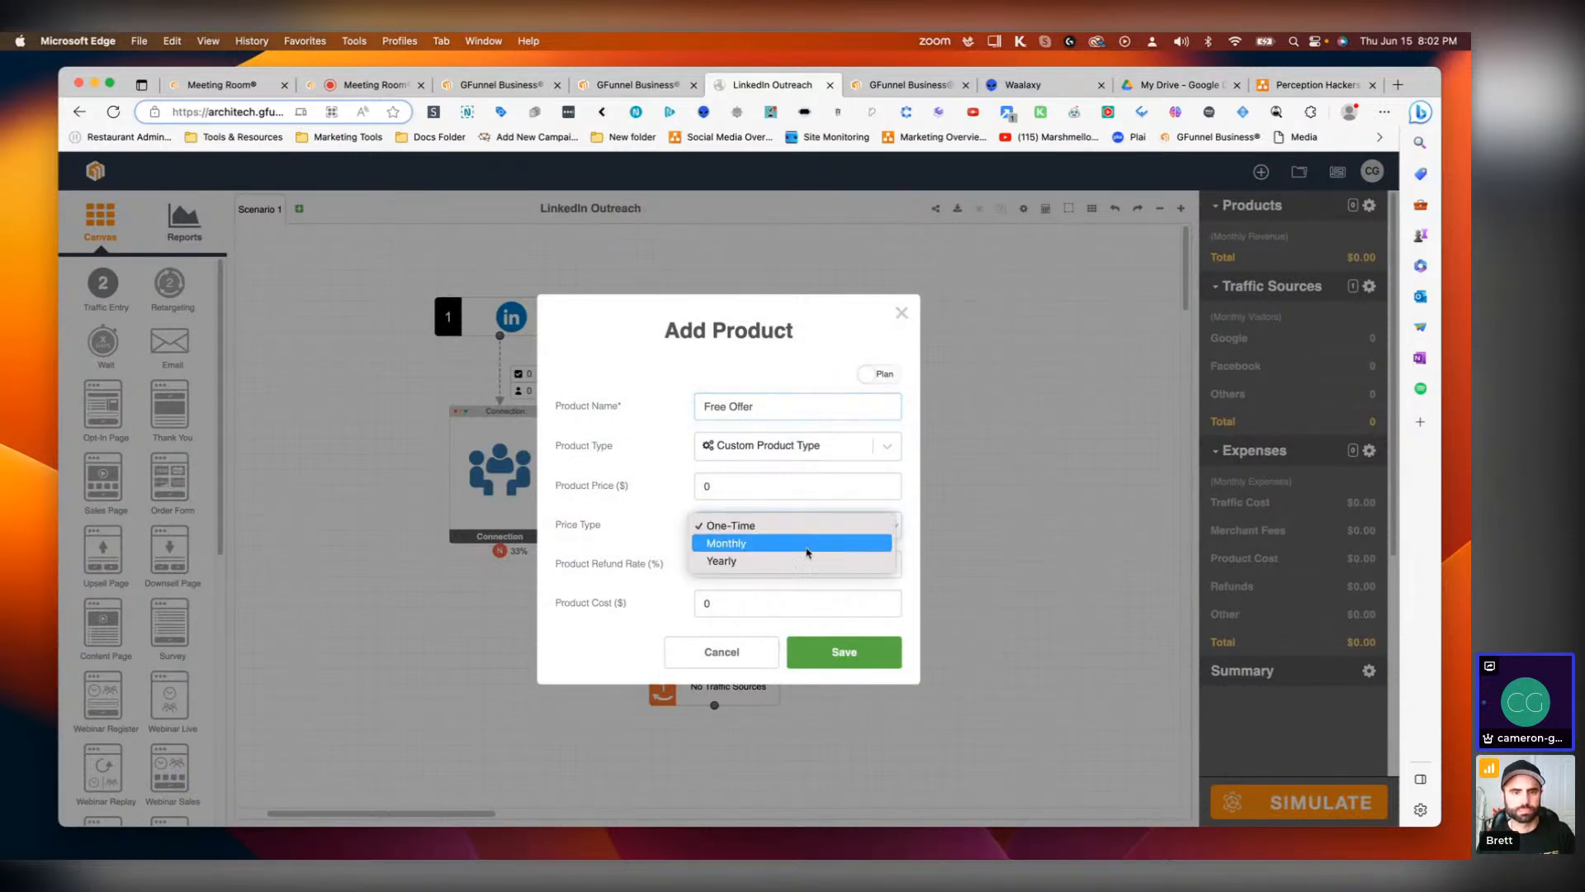
click(752, 544)
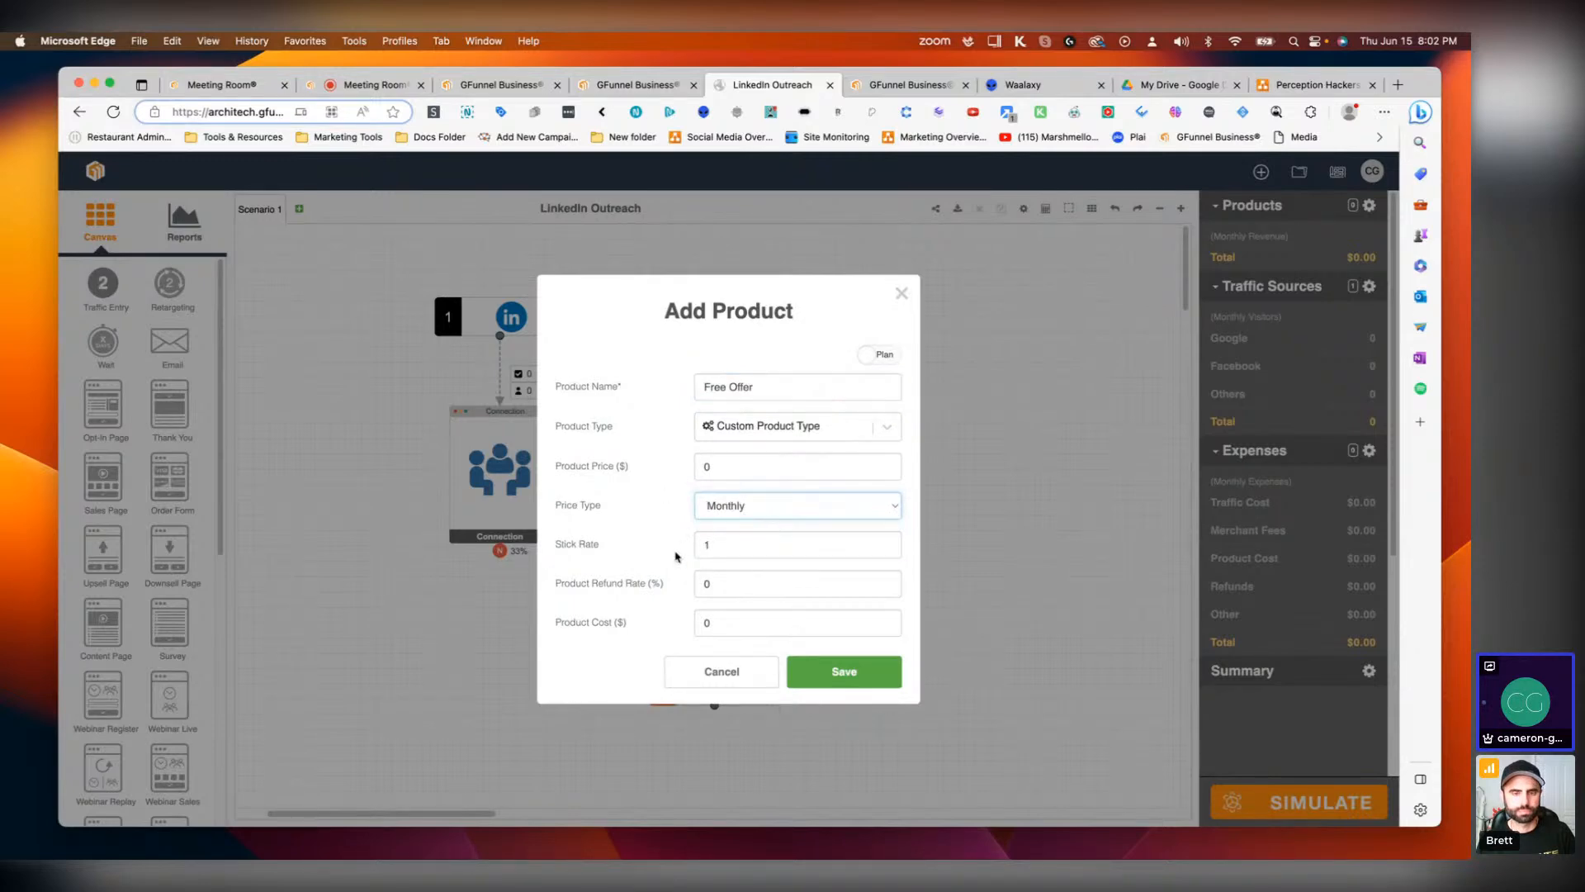
click(828, 673)
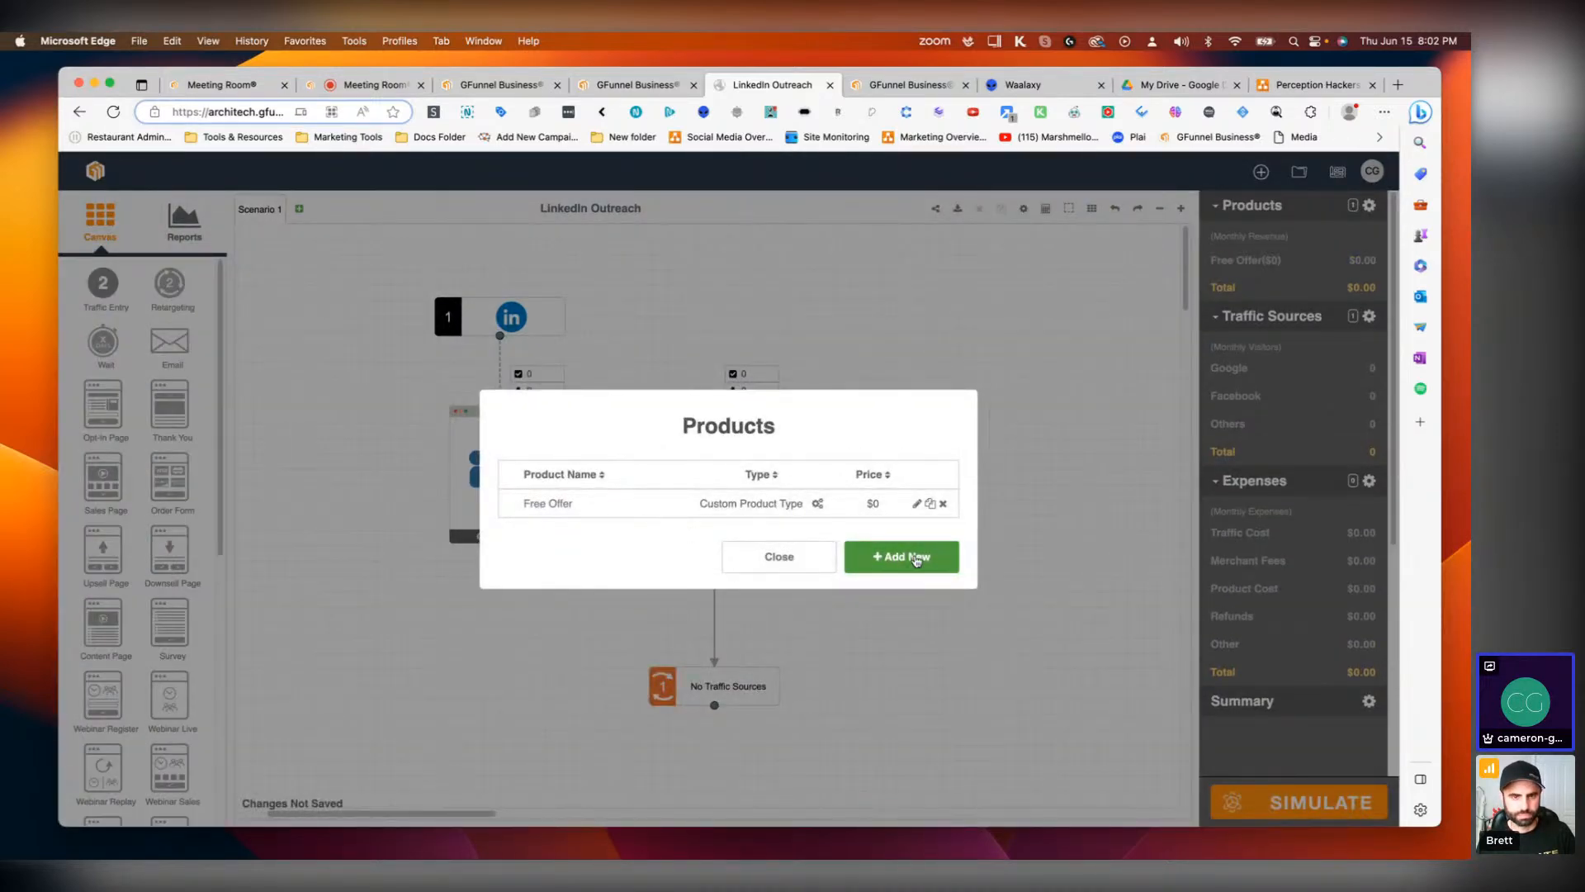
Step: Add a product named Office Elite® priced at 149 with a Monthly price type
click(908, 560)
click(773, 408)
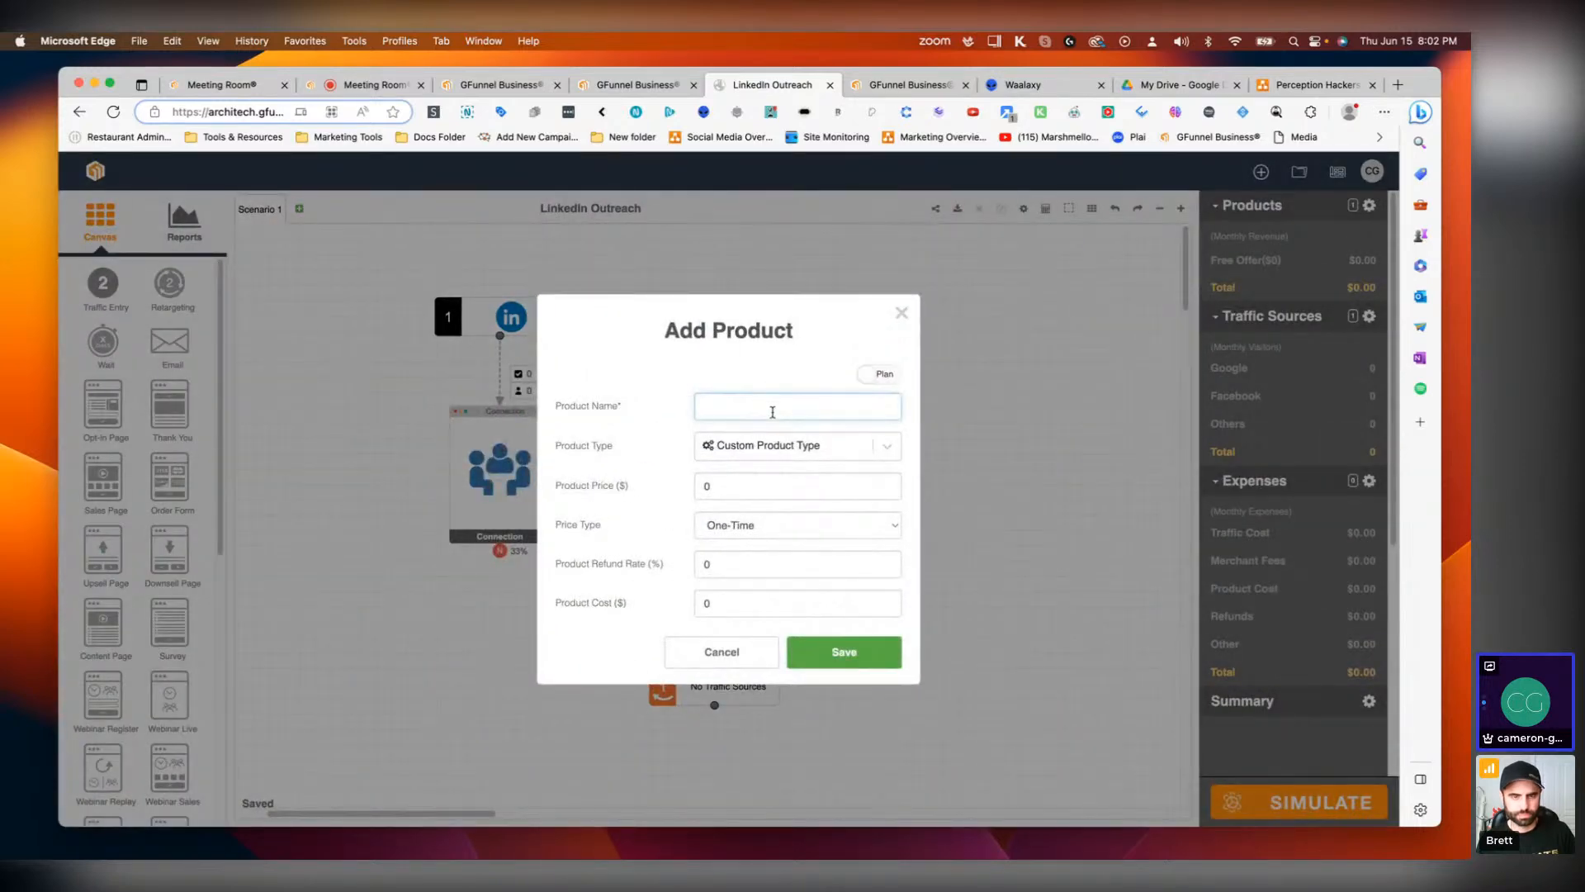
text(Office Elite®)
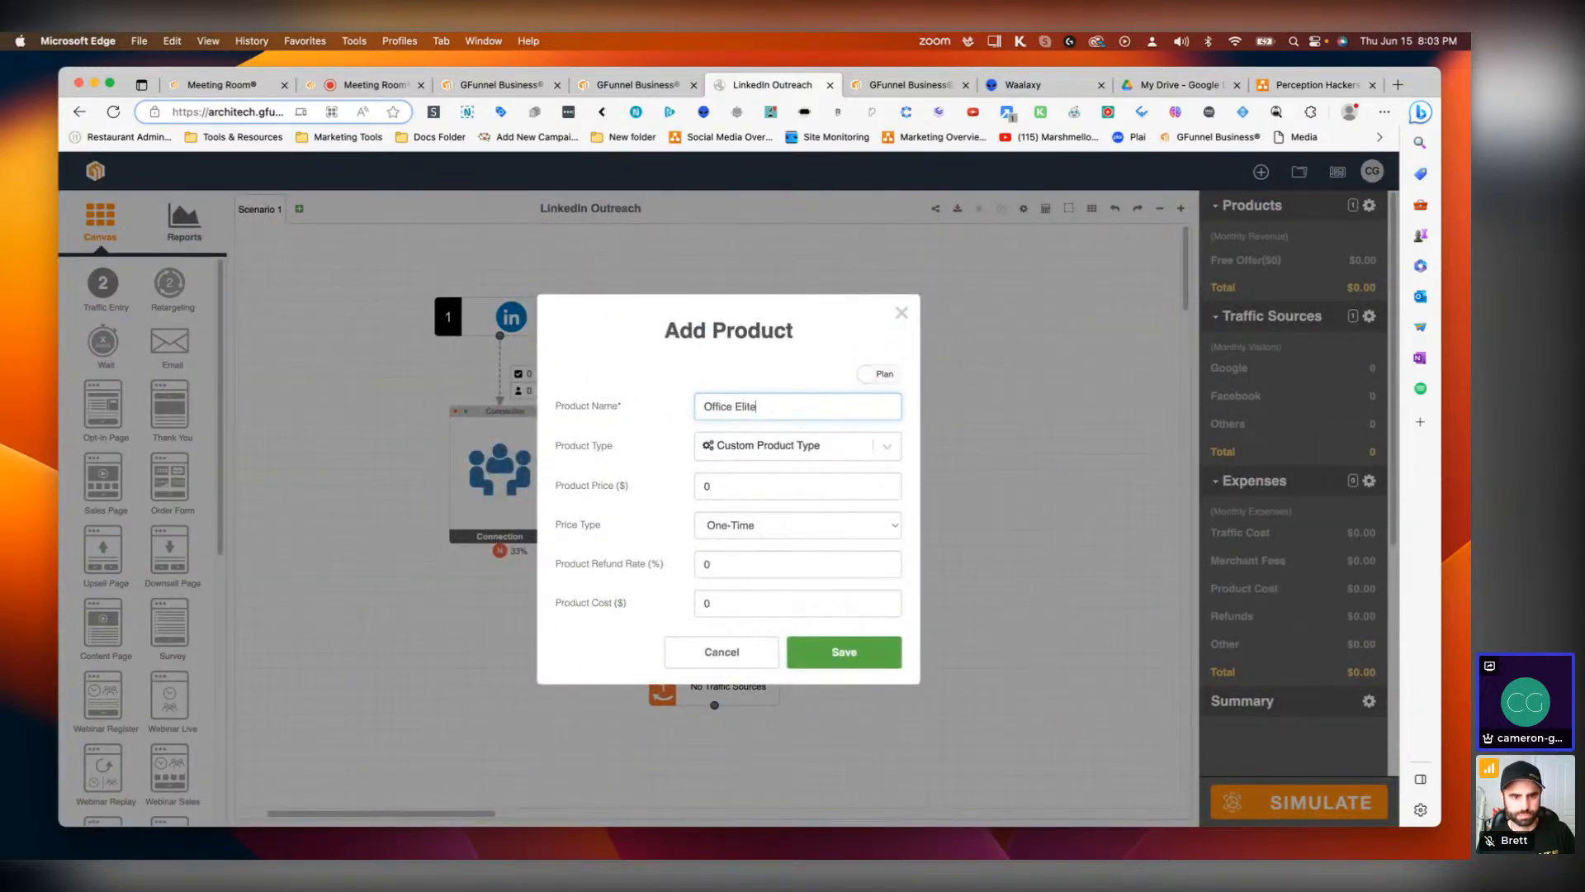
click(734, 483)
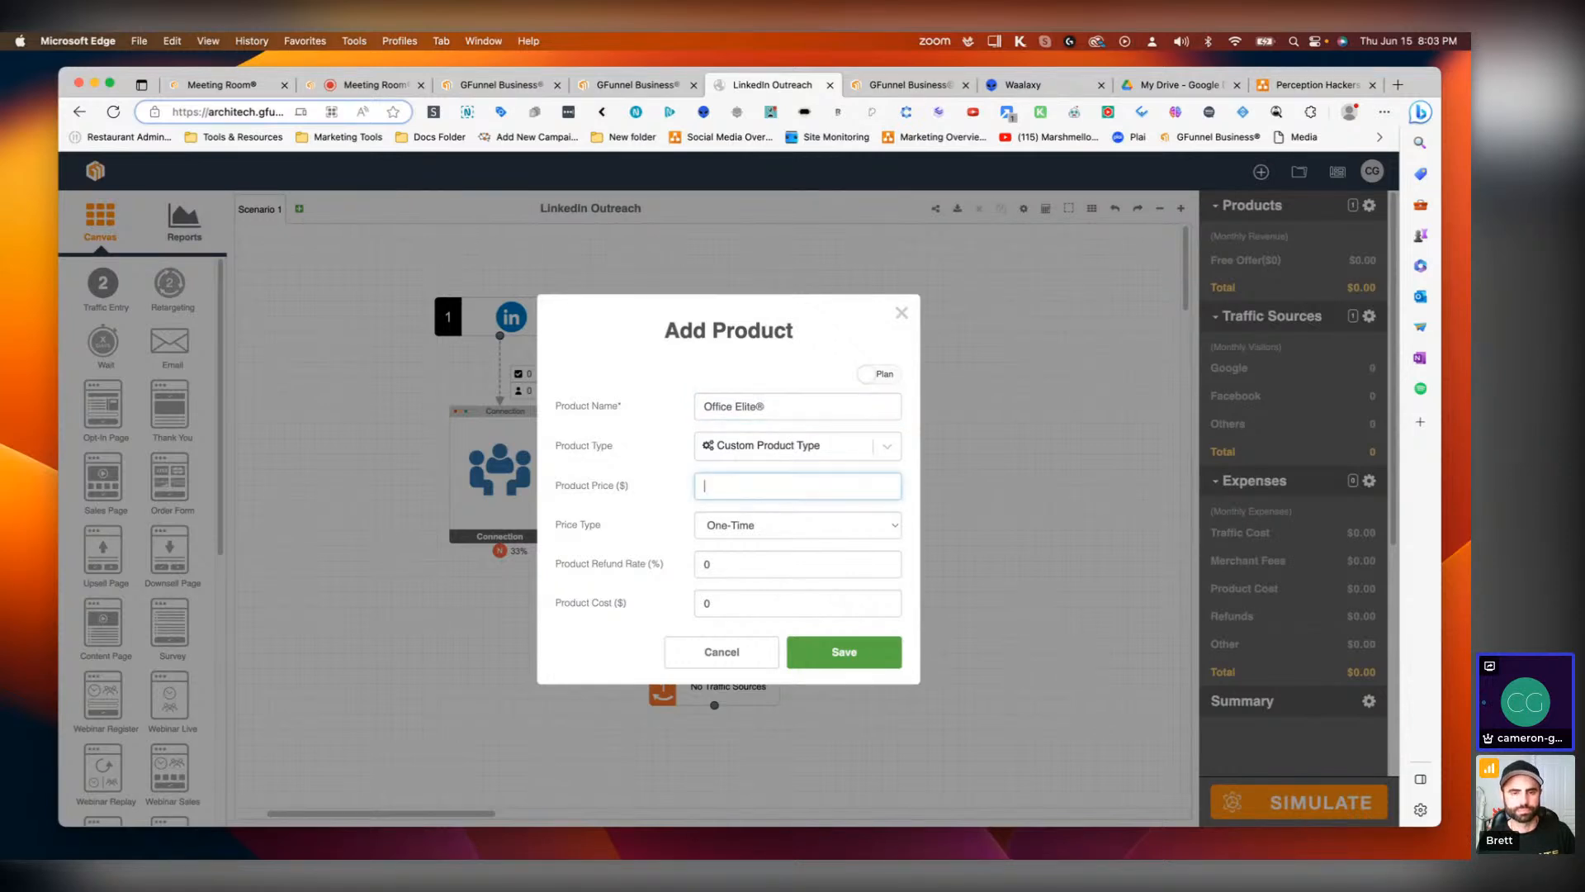
text(149)
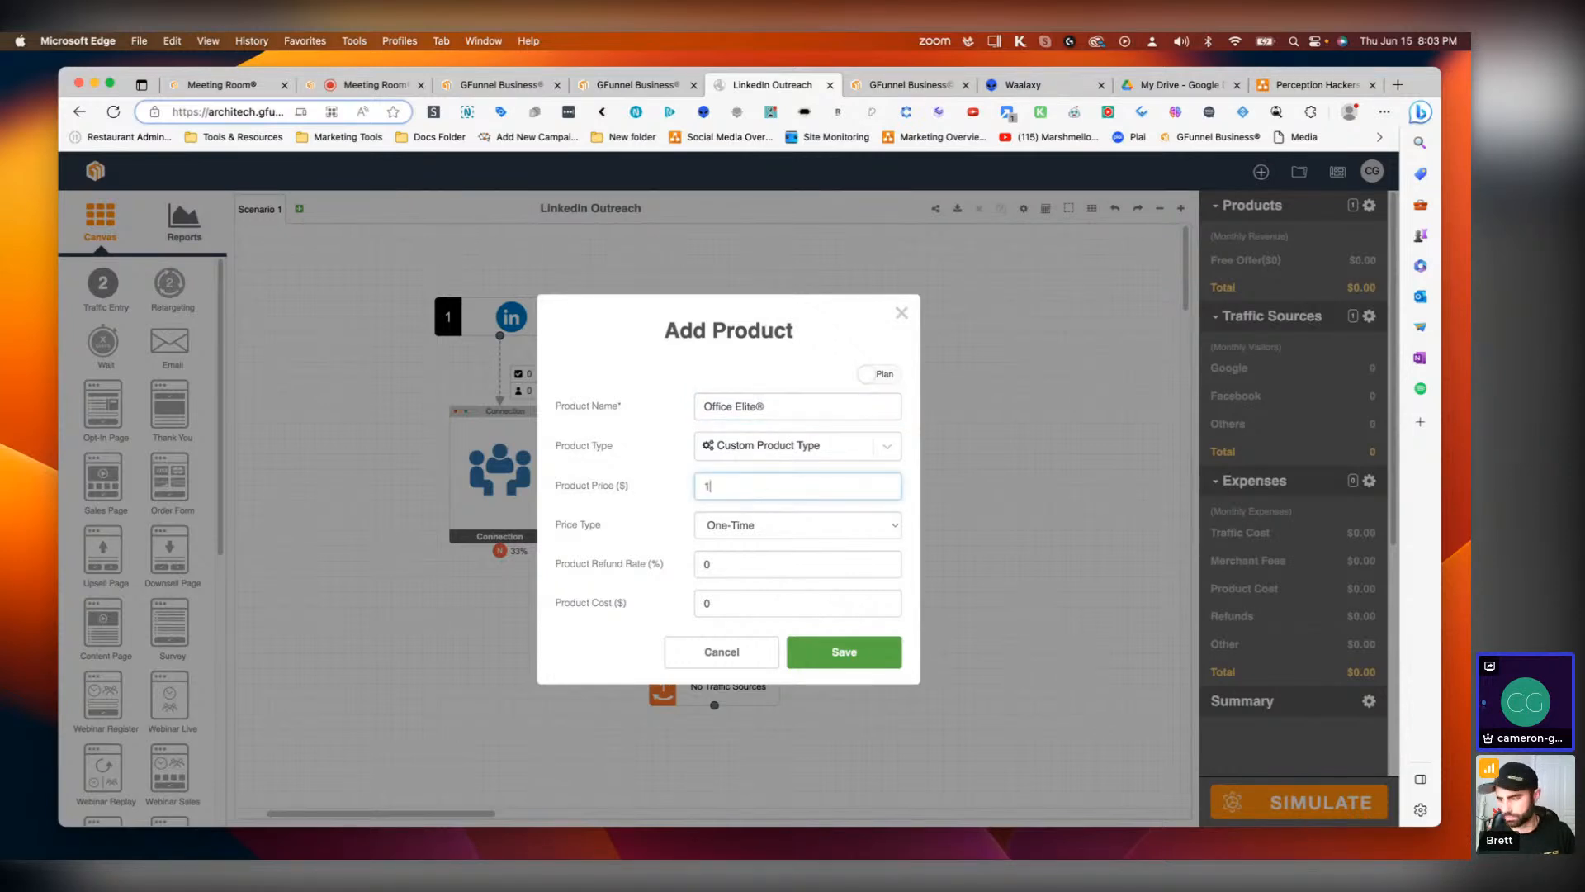
click(881, 523)
click(725, 542)
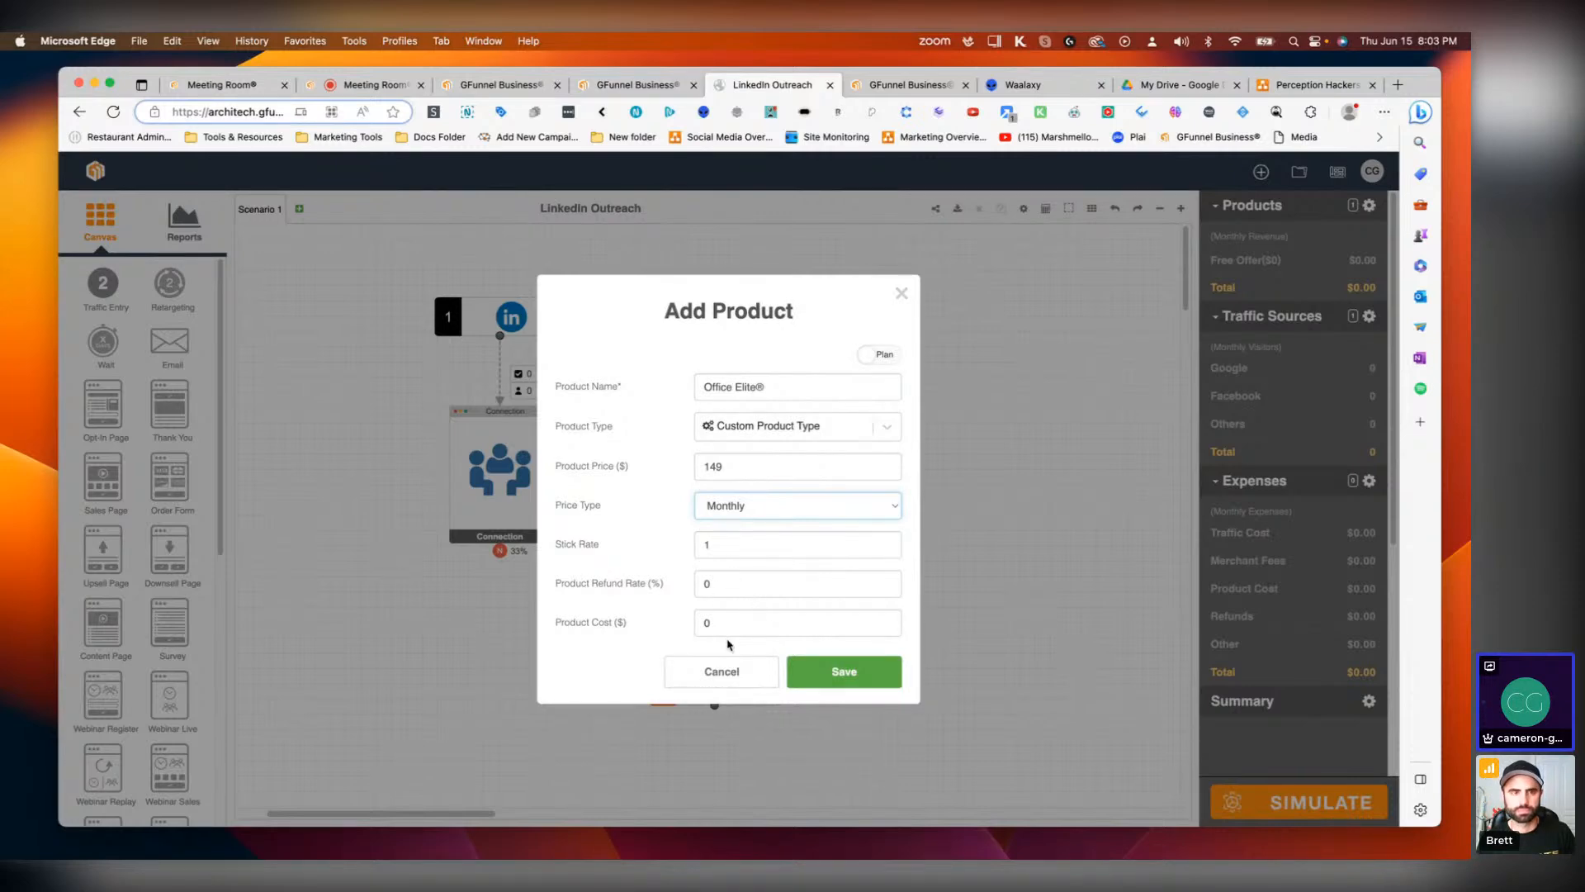
click(824, 670)
Step: Add a product named Business Elite® priced at 397, Monthly, with a product cost of 79
click(896, 570)
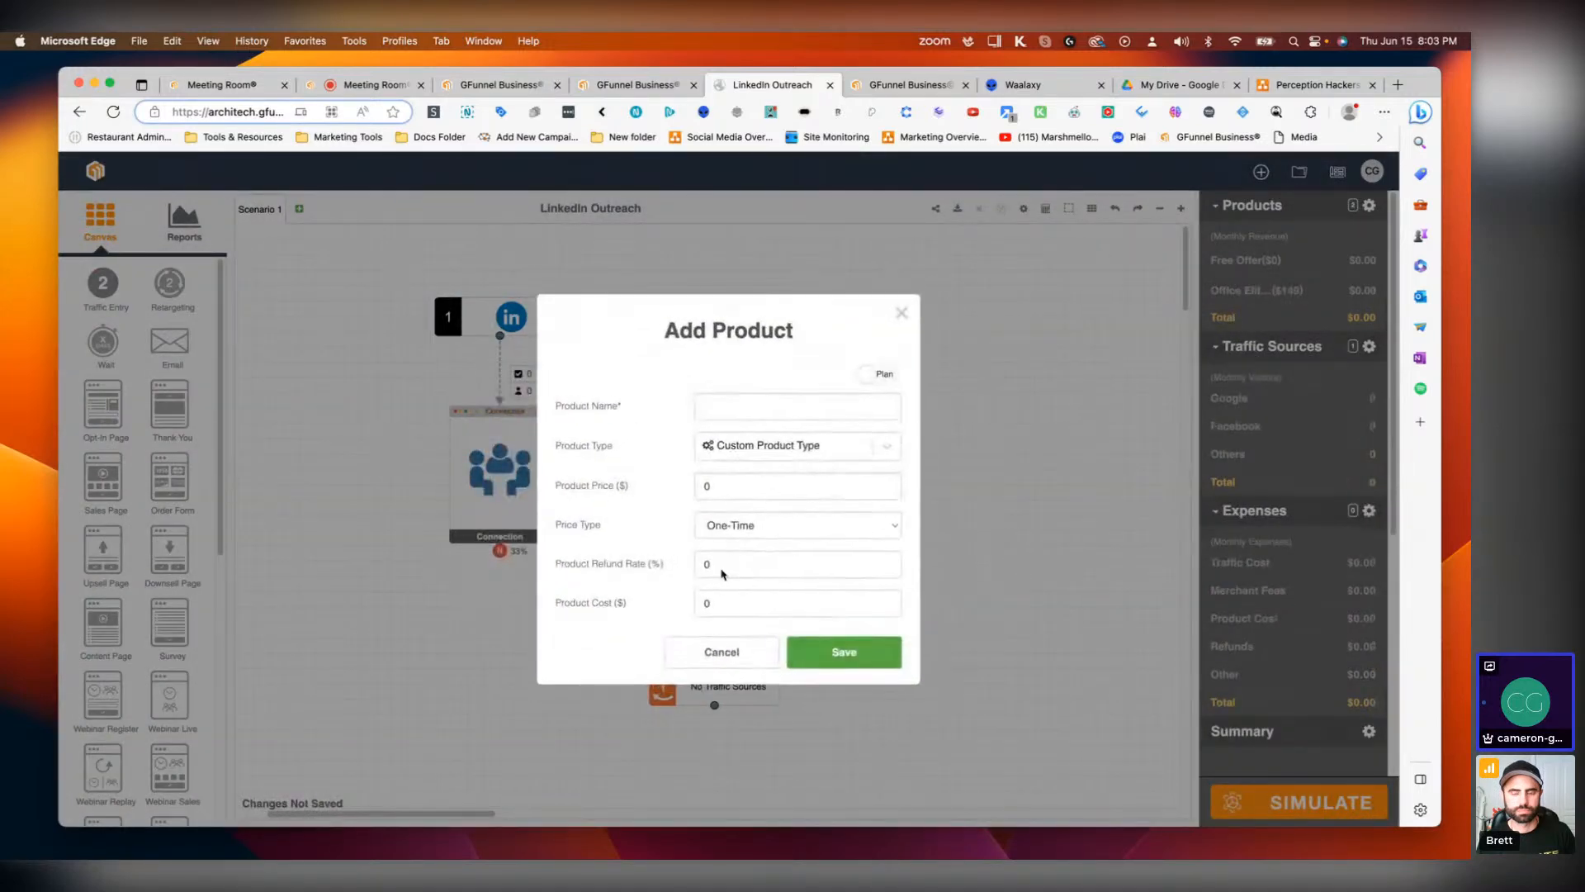
text(Bus)
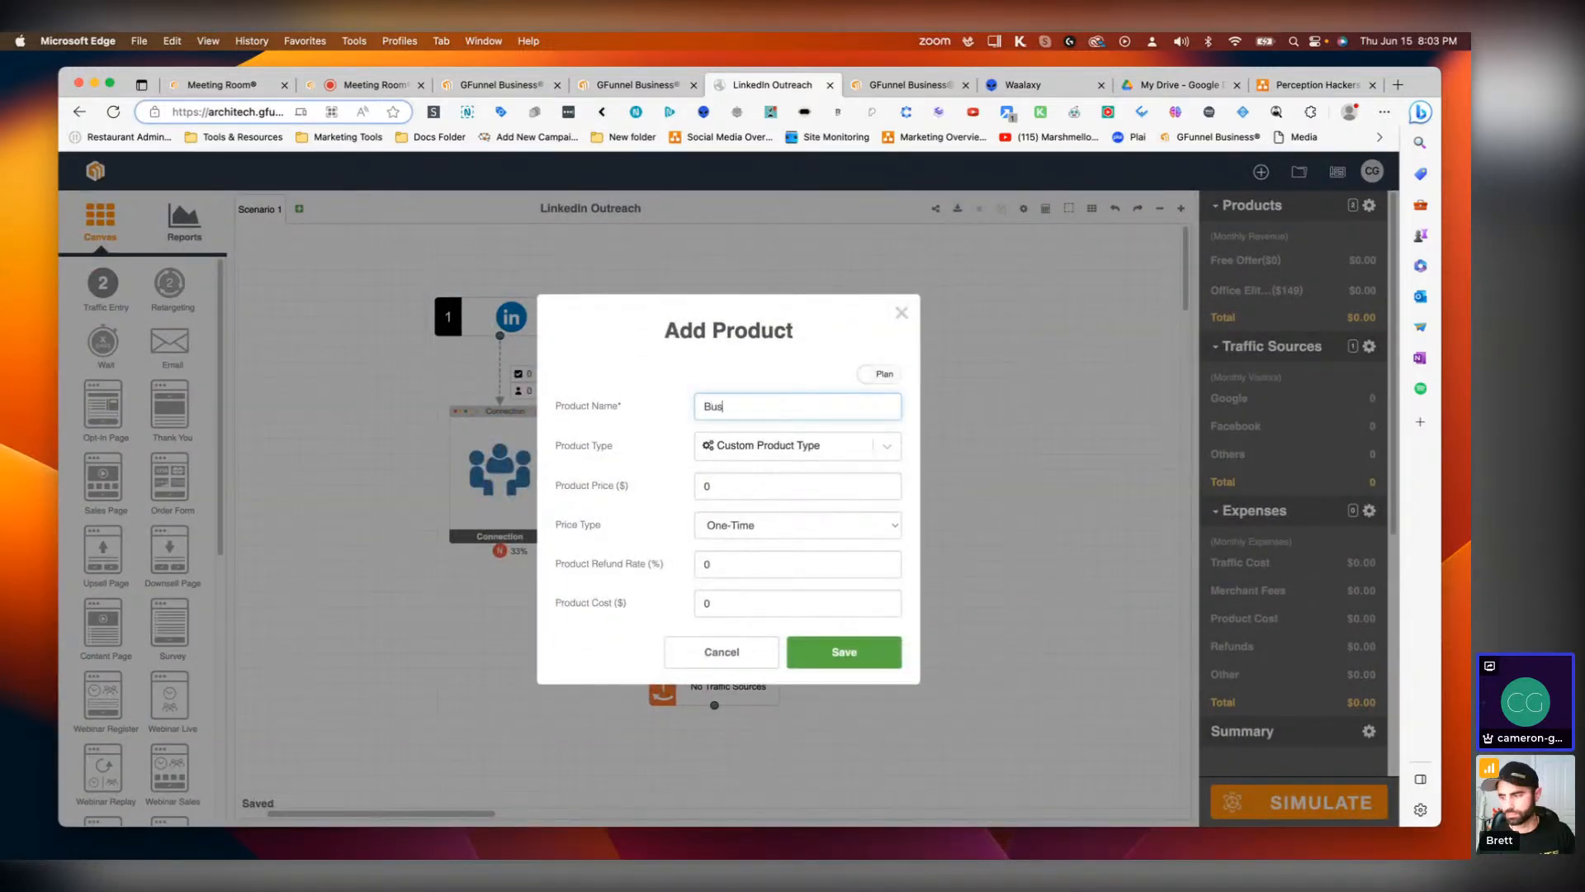
text(iness Elit)
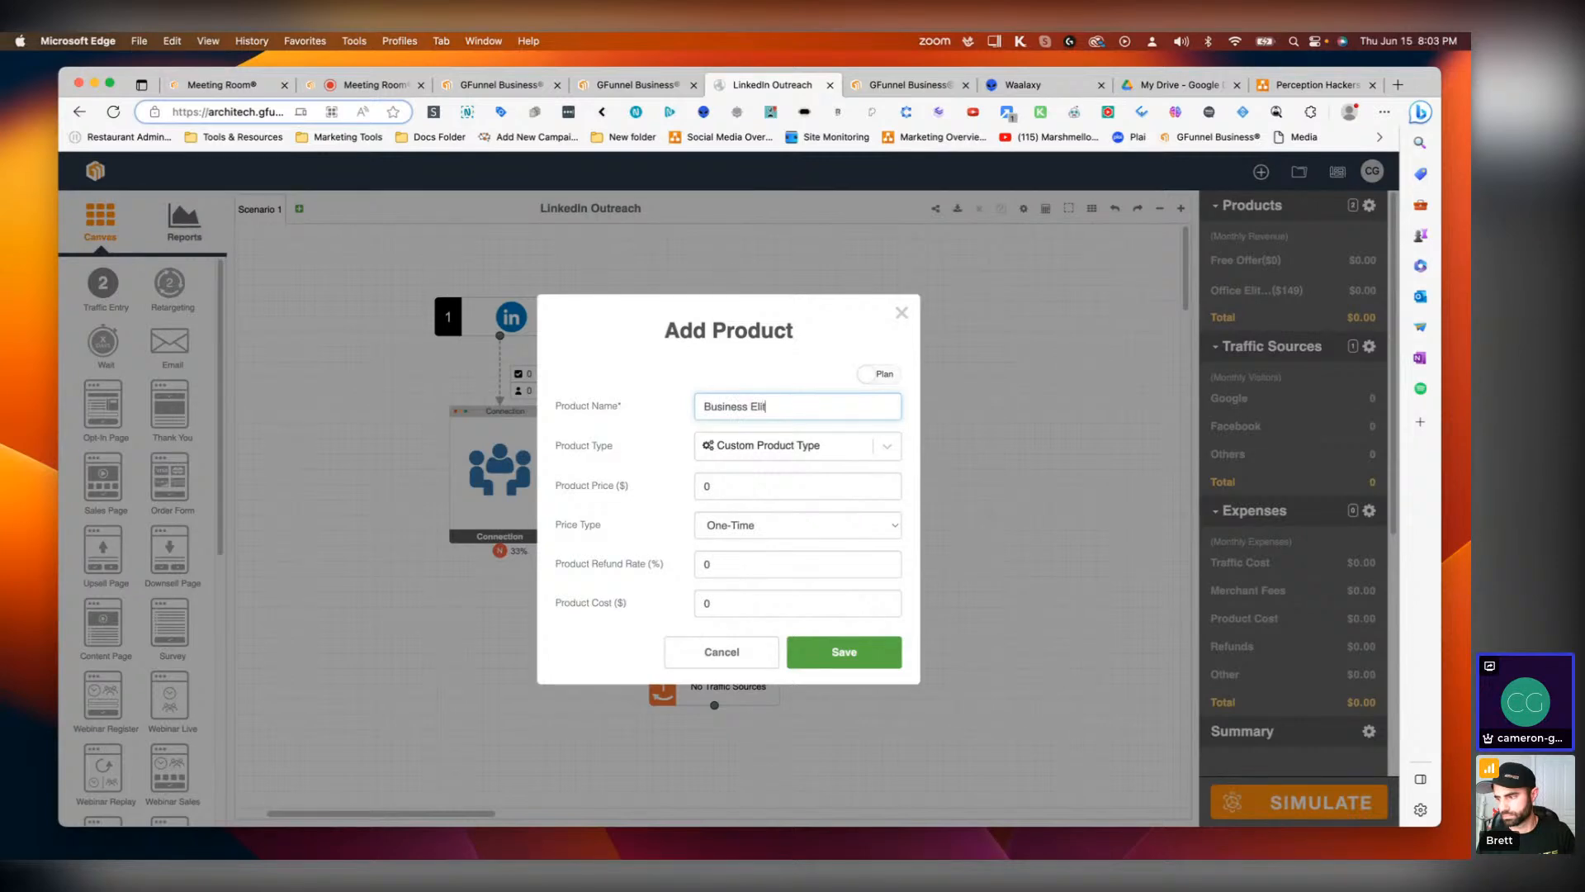
text(e®)
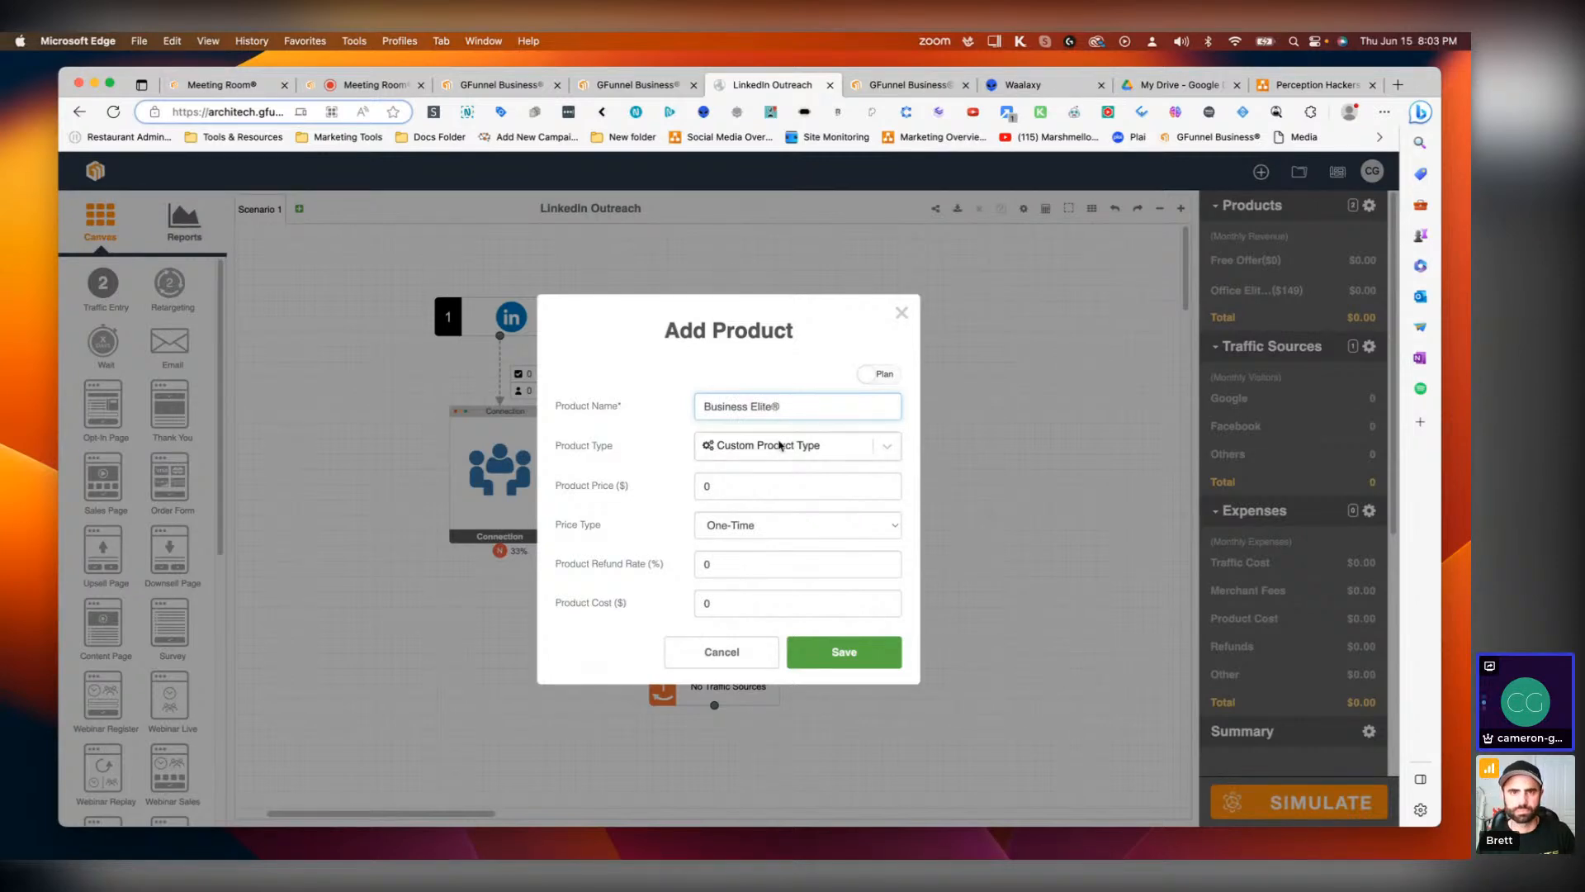
click(751, 489)
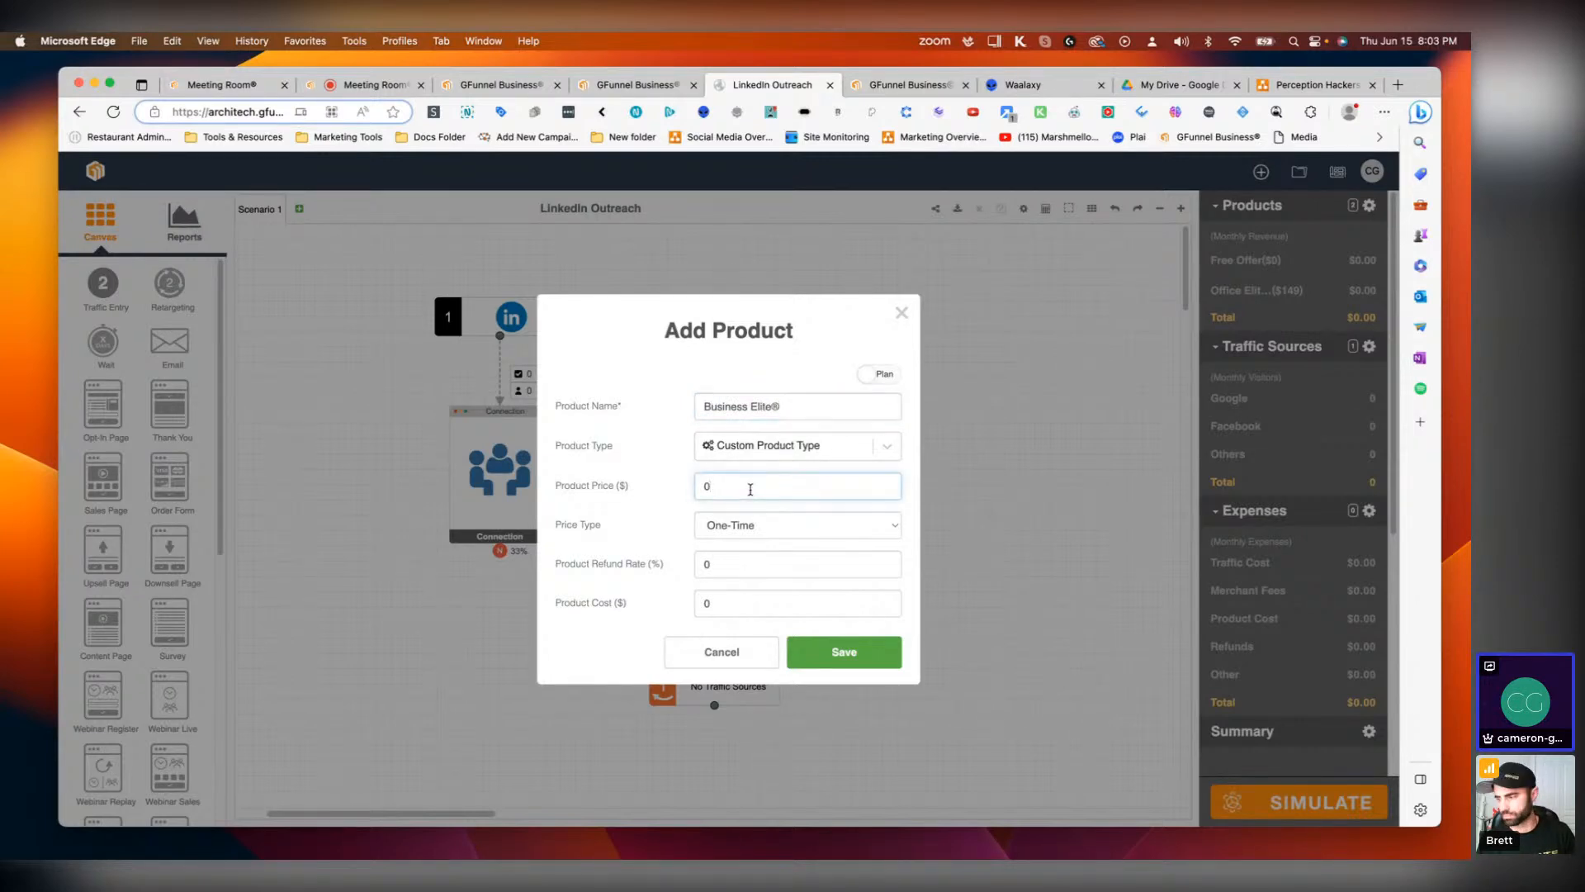
text(397)
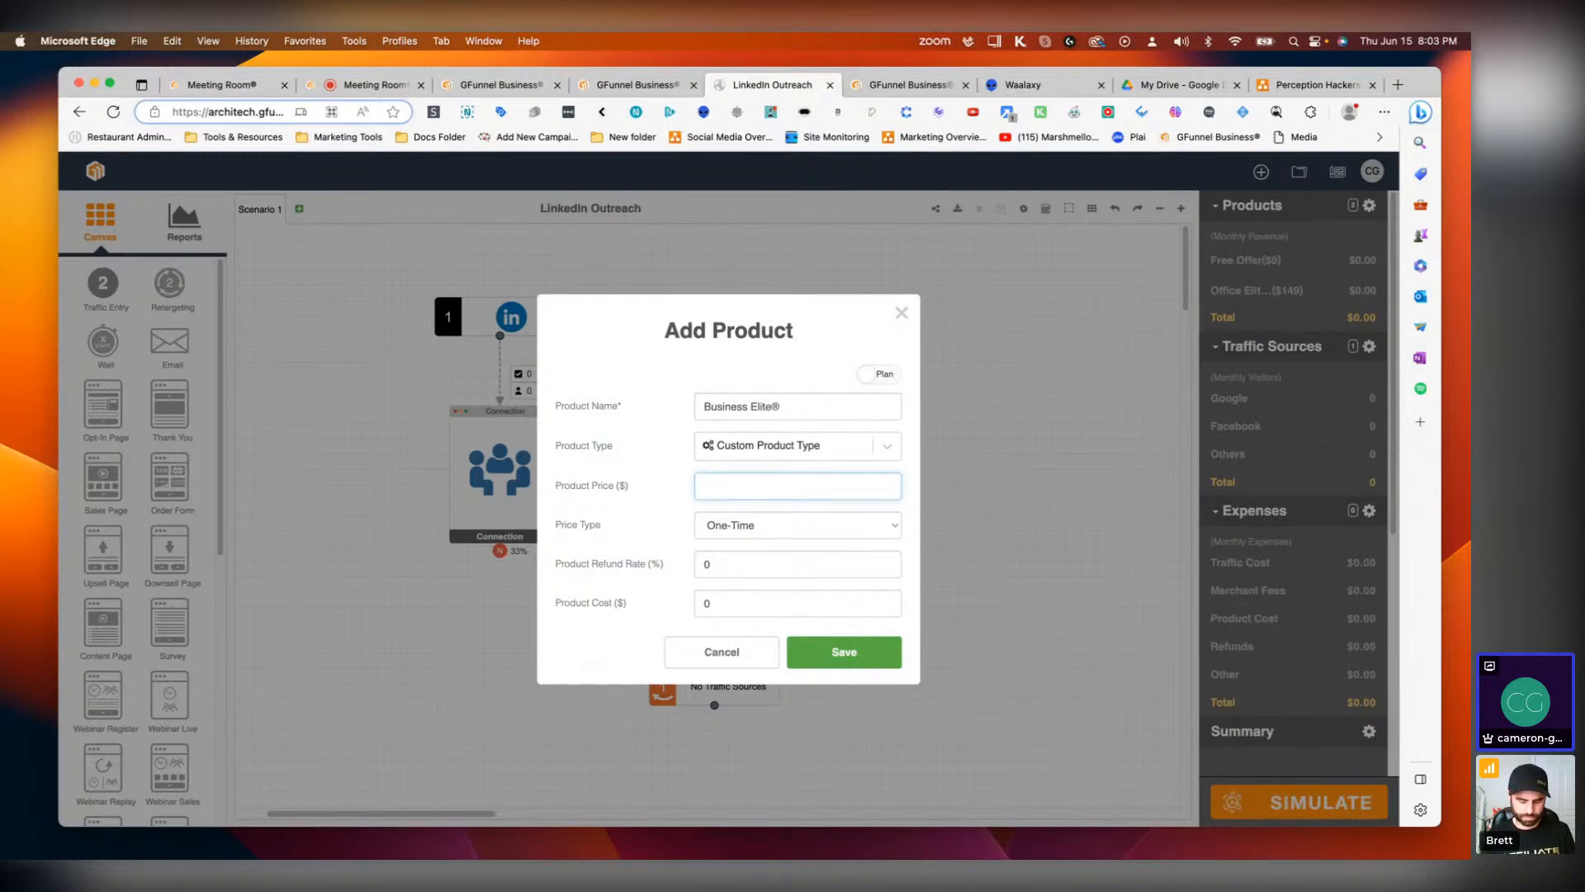
text(97)
click(795, 533)
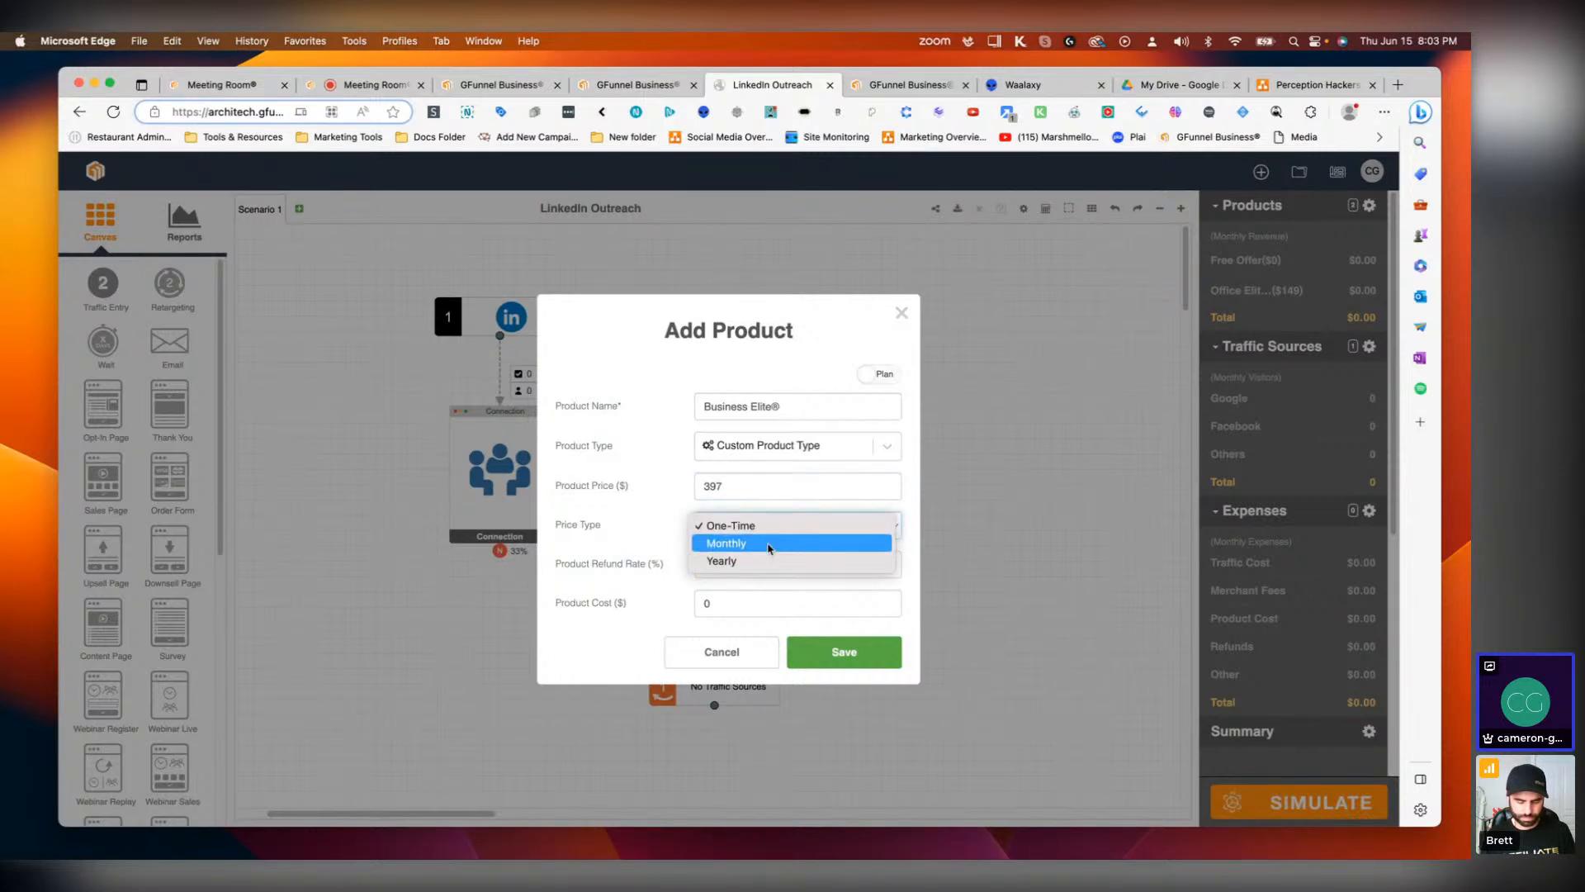
click(768, 544)
click(734, 624)
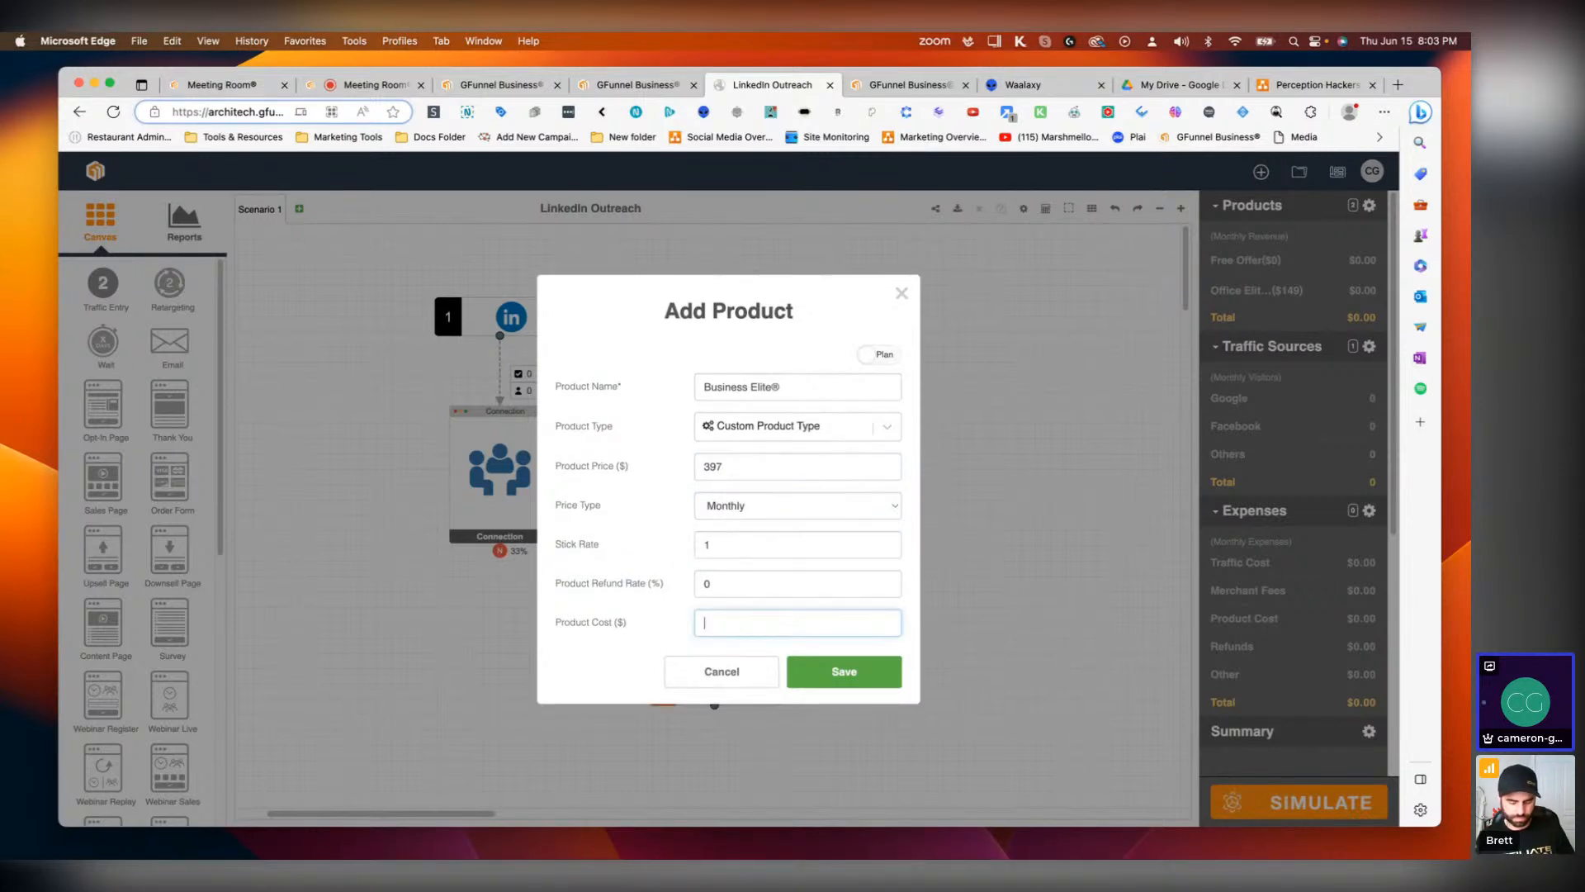
key(BackSpace)
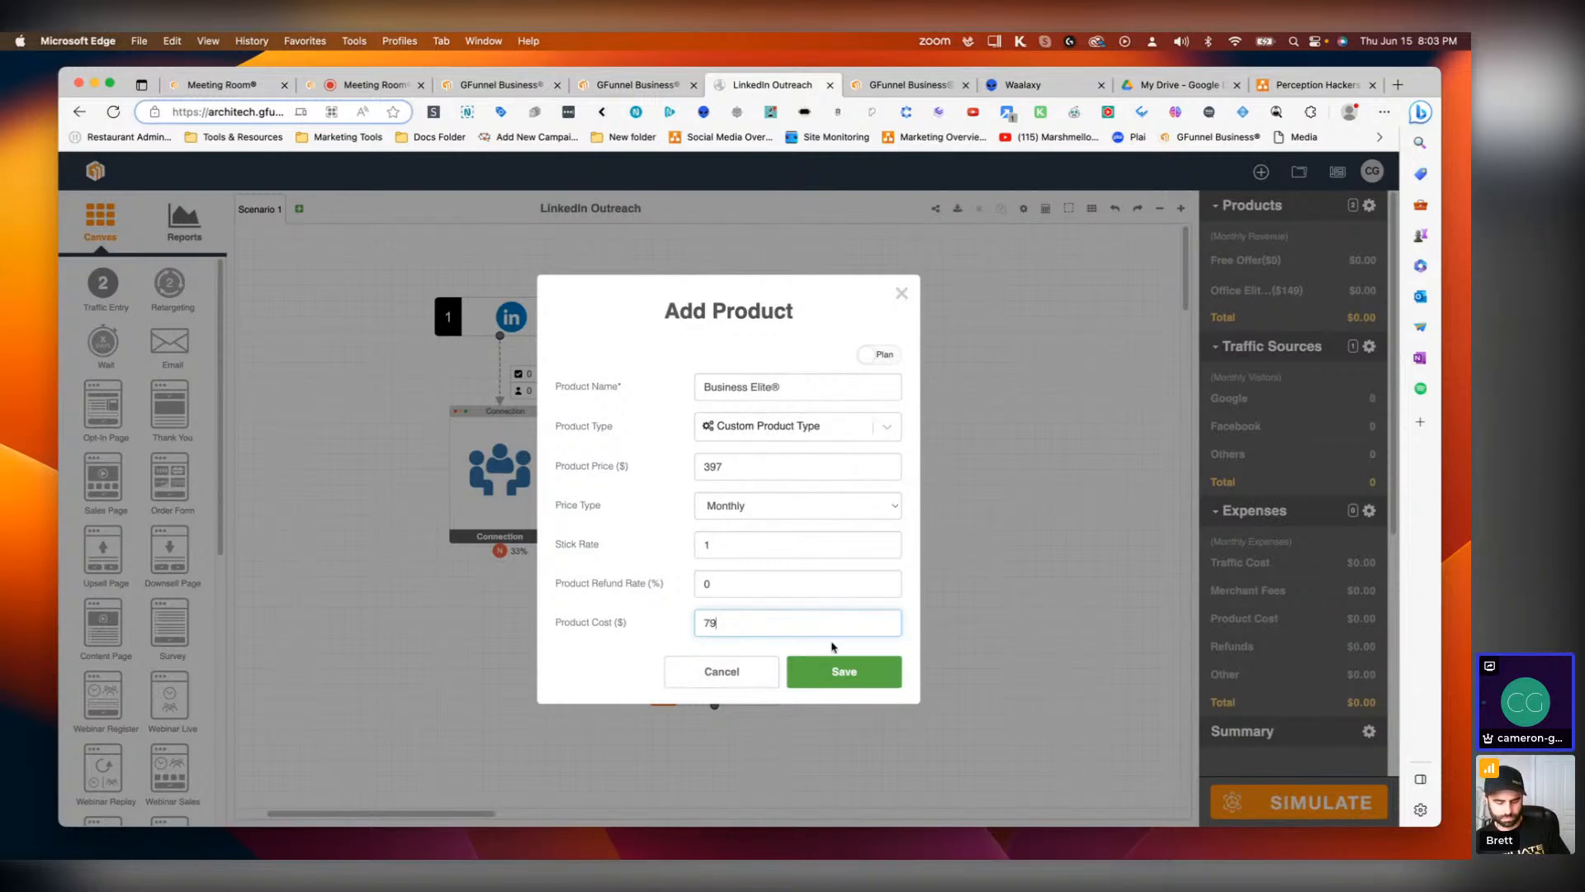
click(845, 678)
Step: Add a product named Agency Elite® priced at 597, Monthly, with a product cost of 79
click(922, 596)
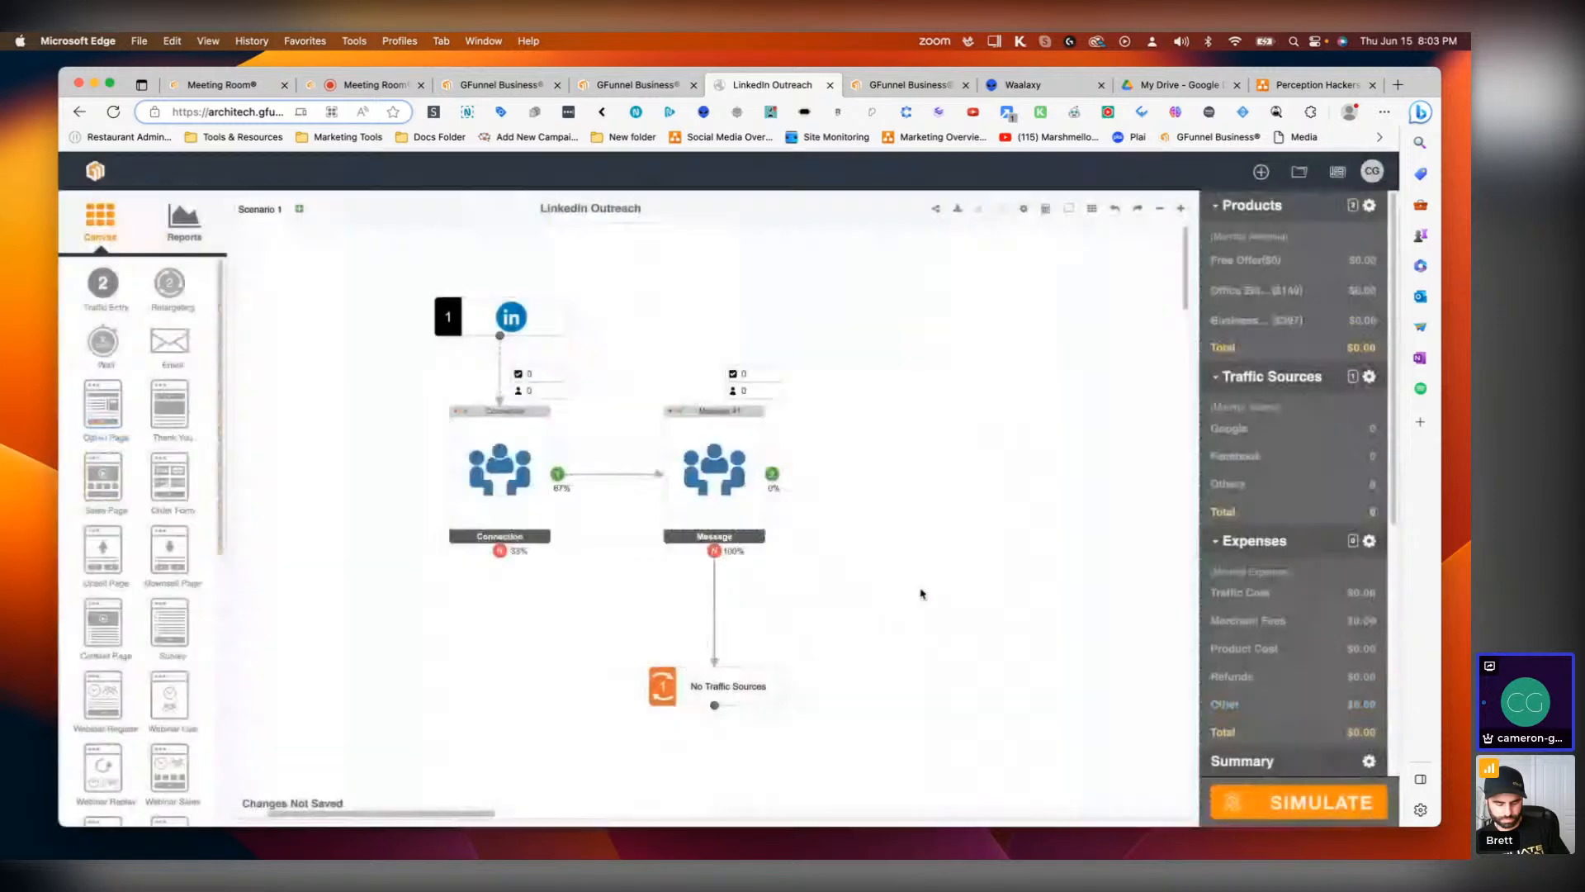
click(760, 400)
text(A)
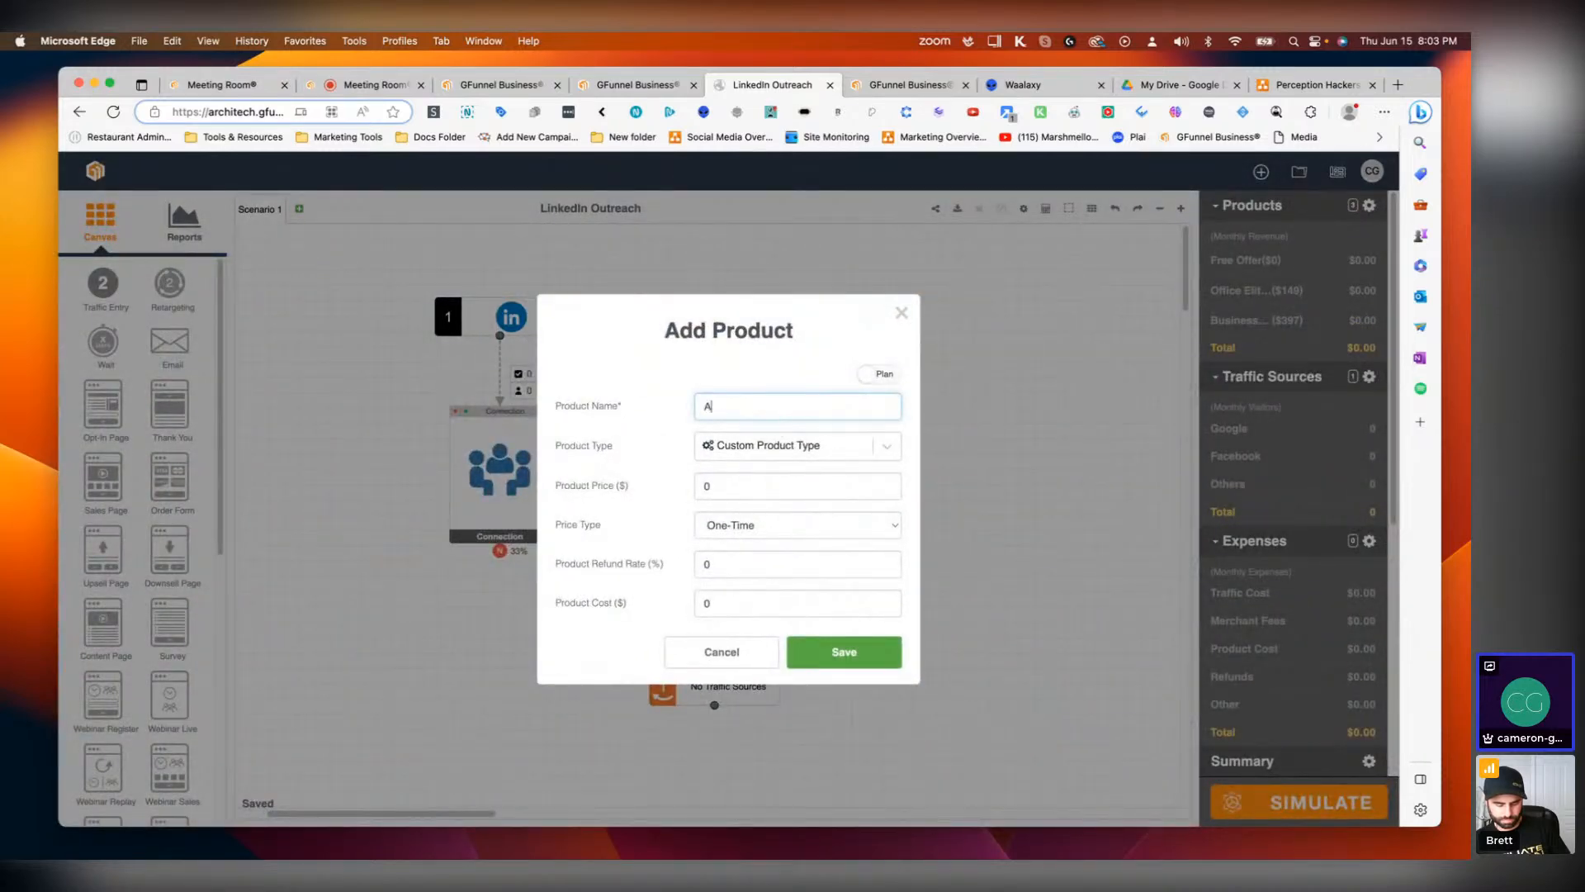
text(gency Elite®)
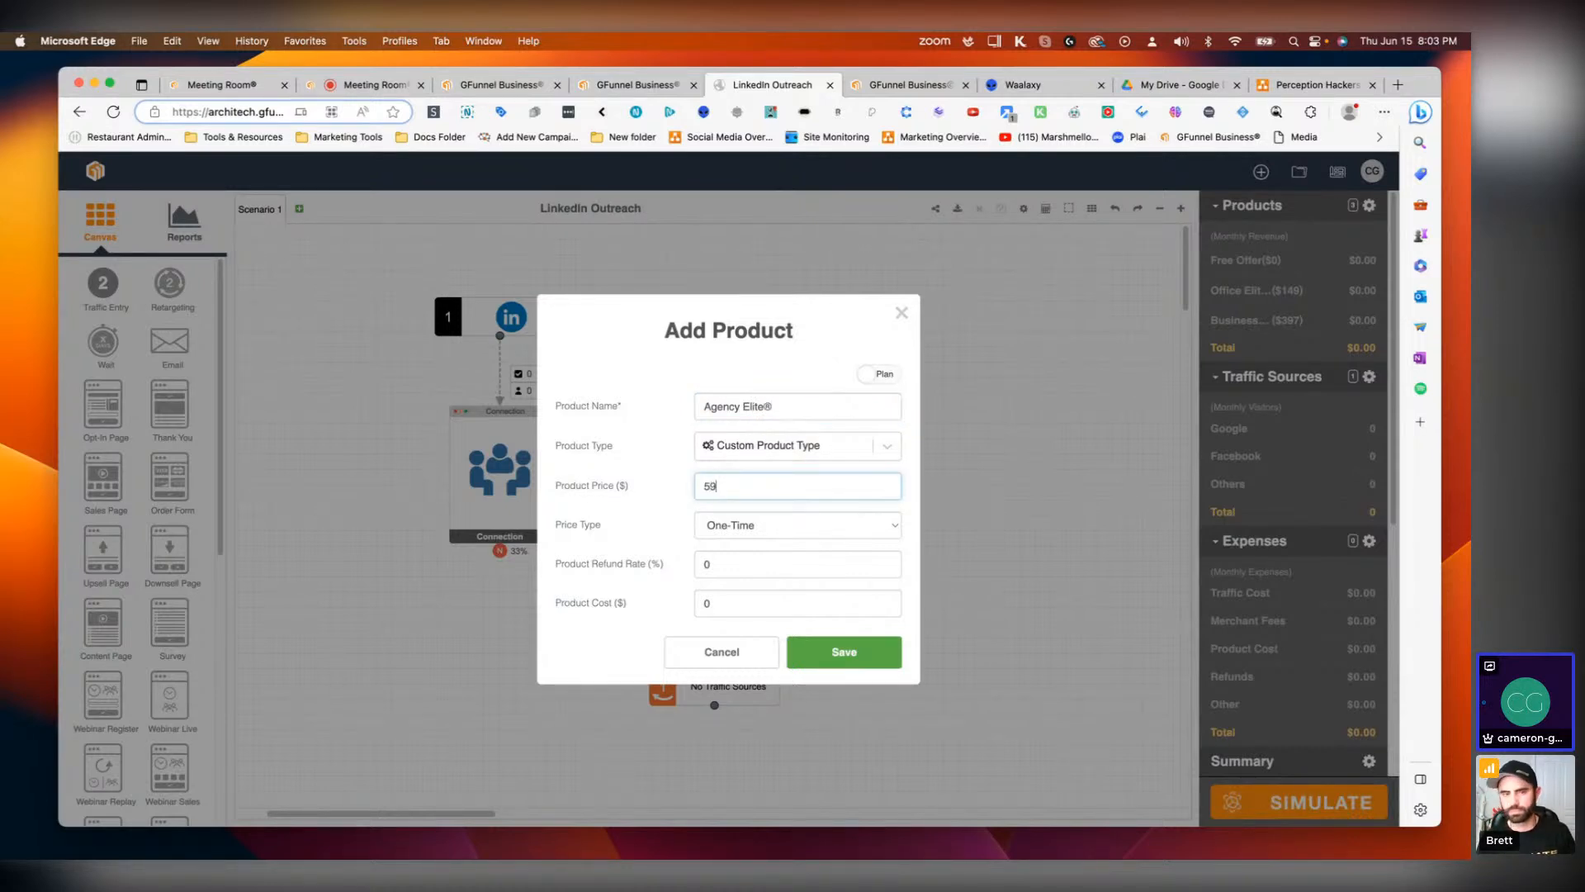
click(835, 535)
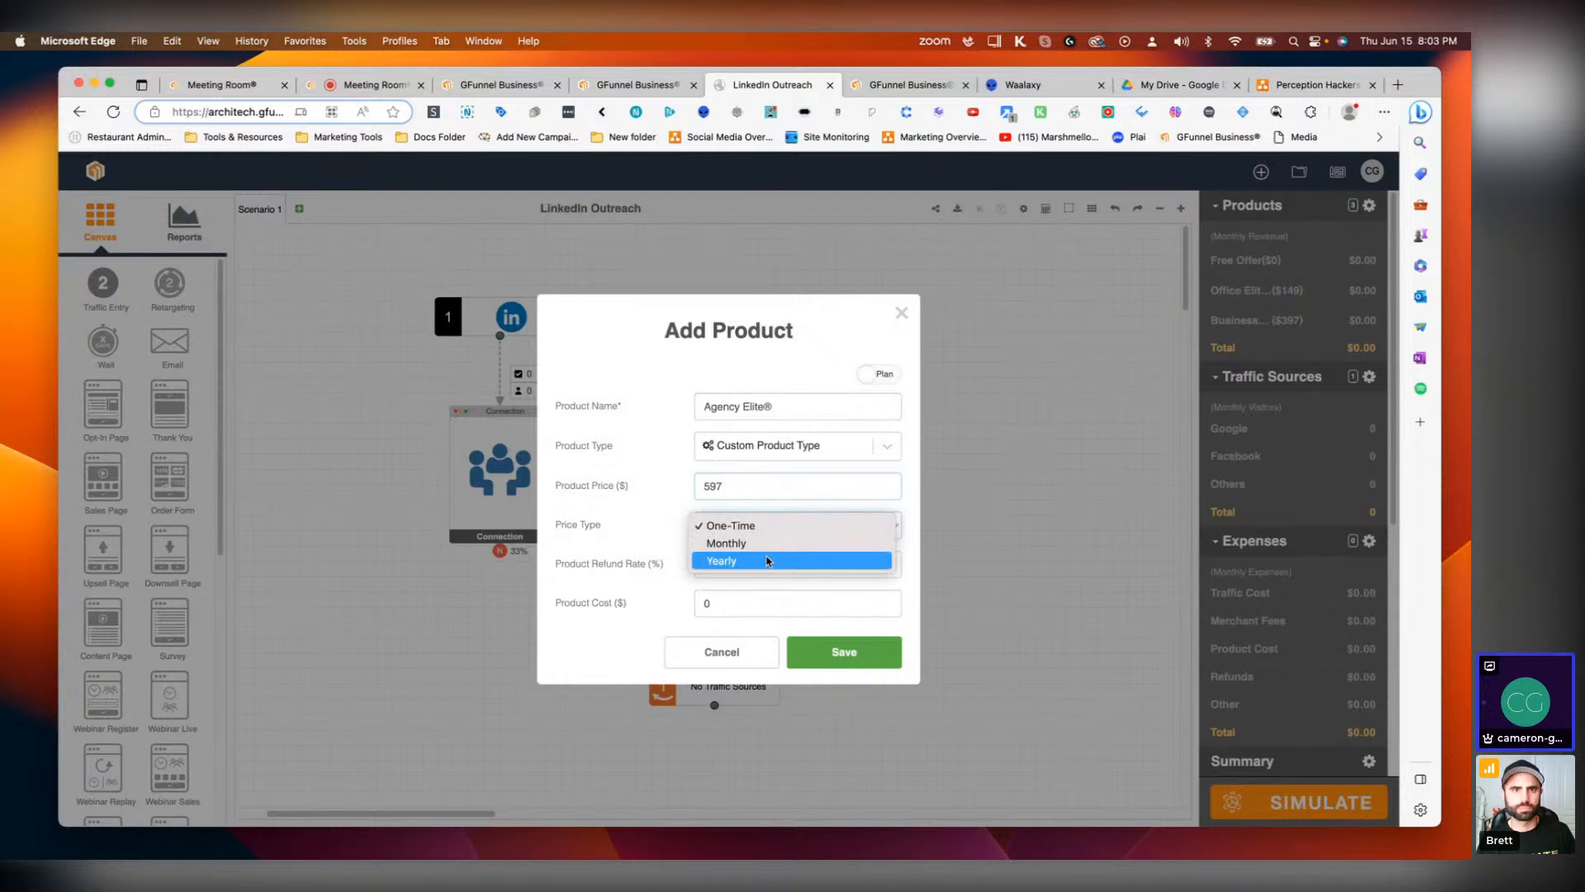
click(767, 545)
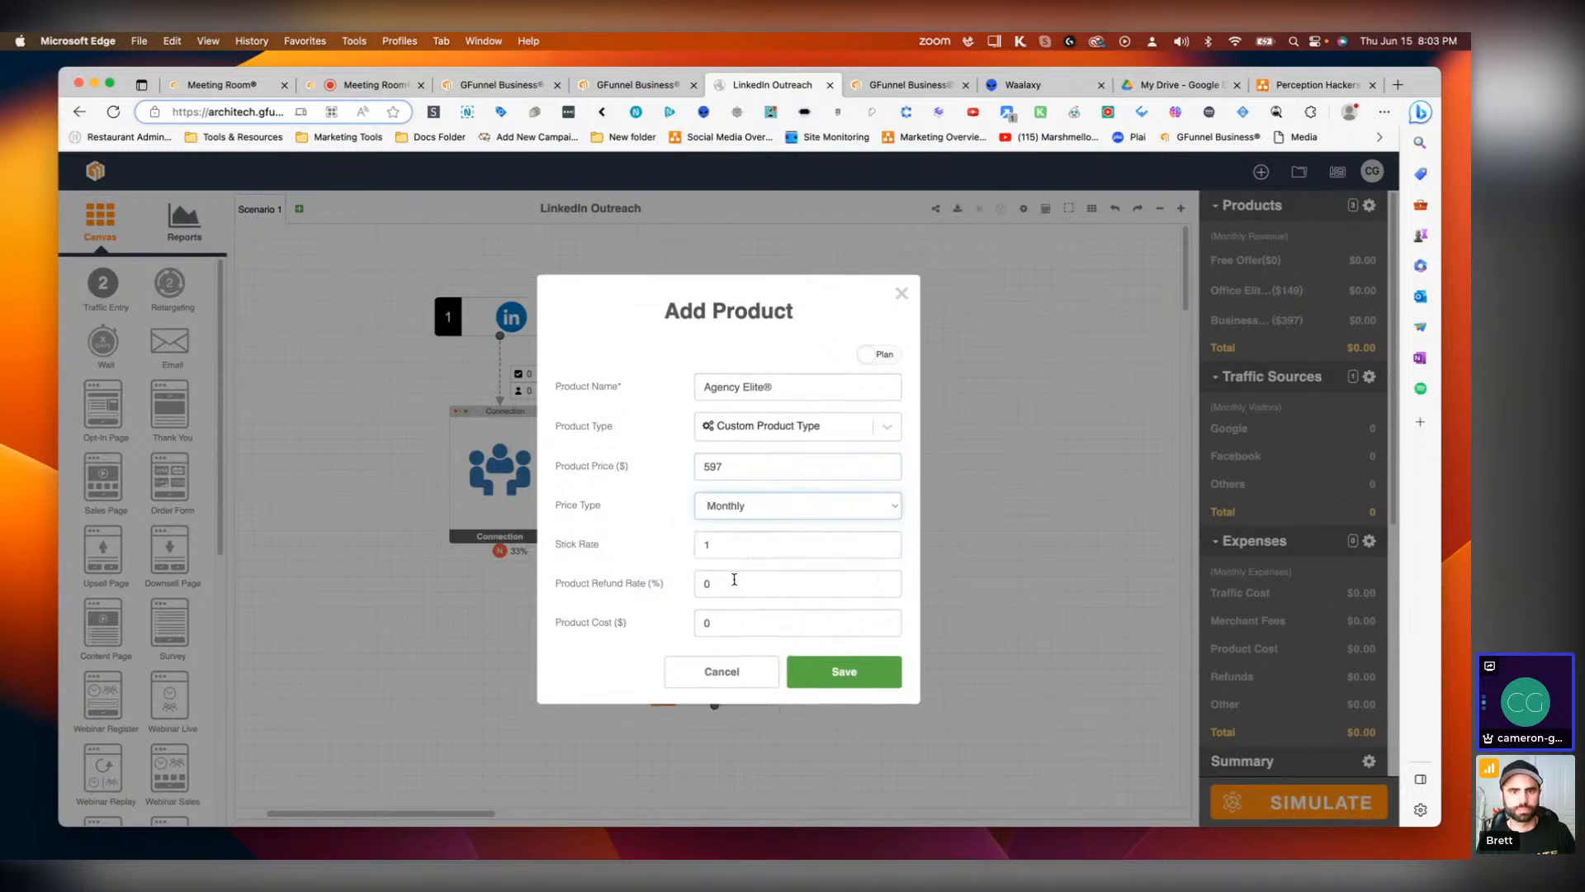
click(728, 630)
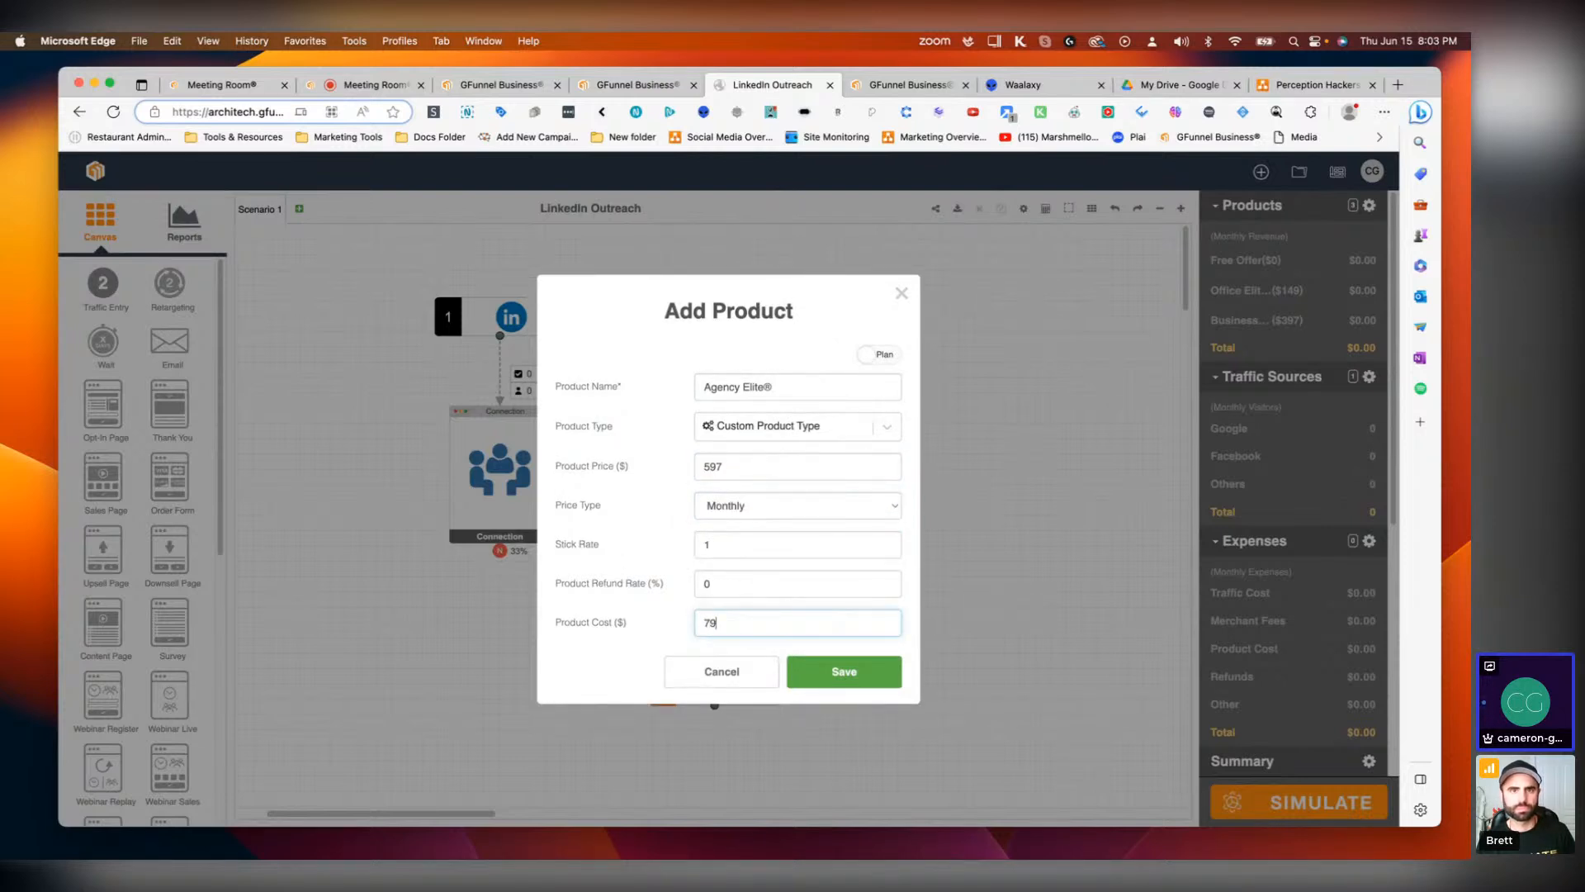
click(842, 674)
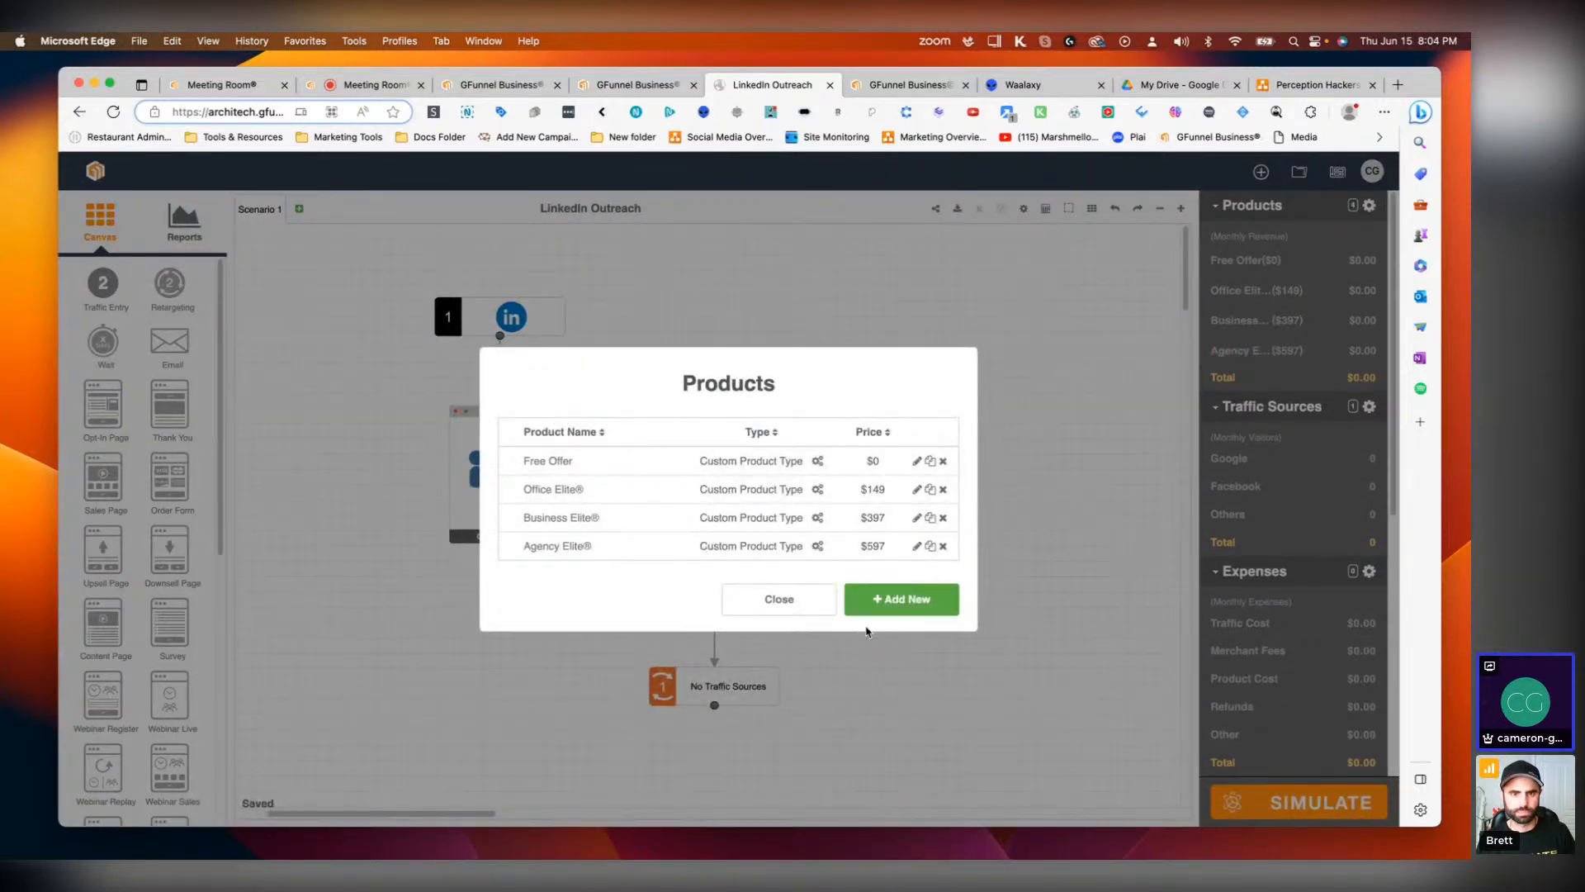
click(925, 597)
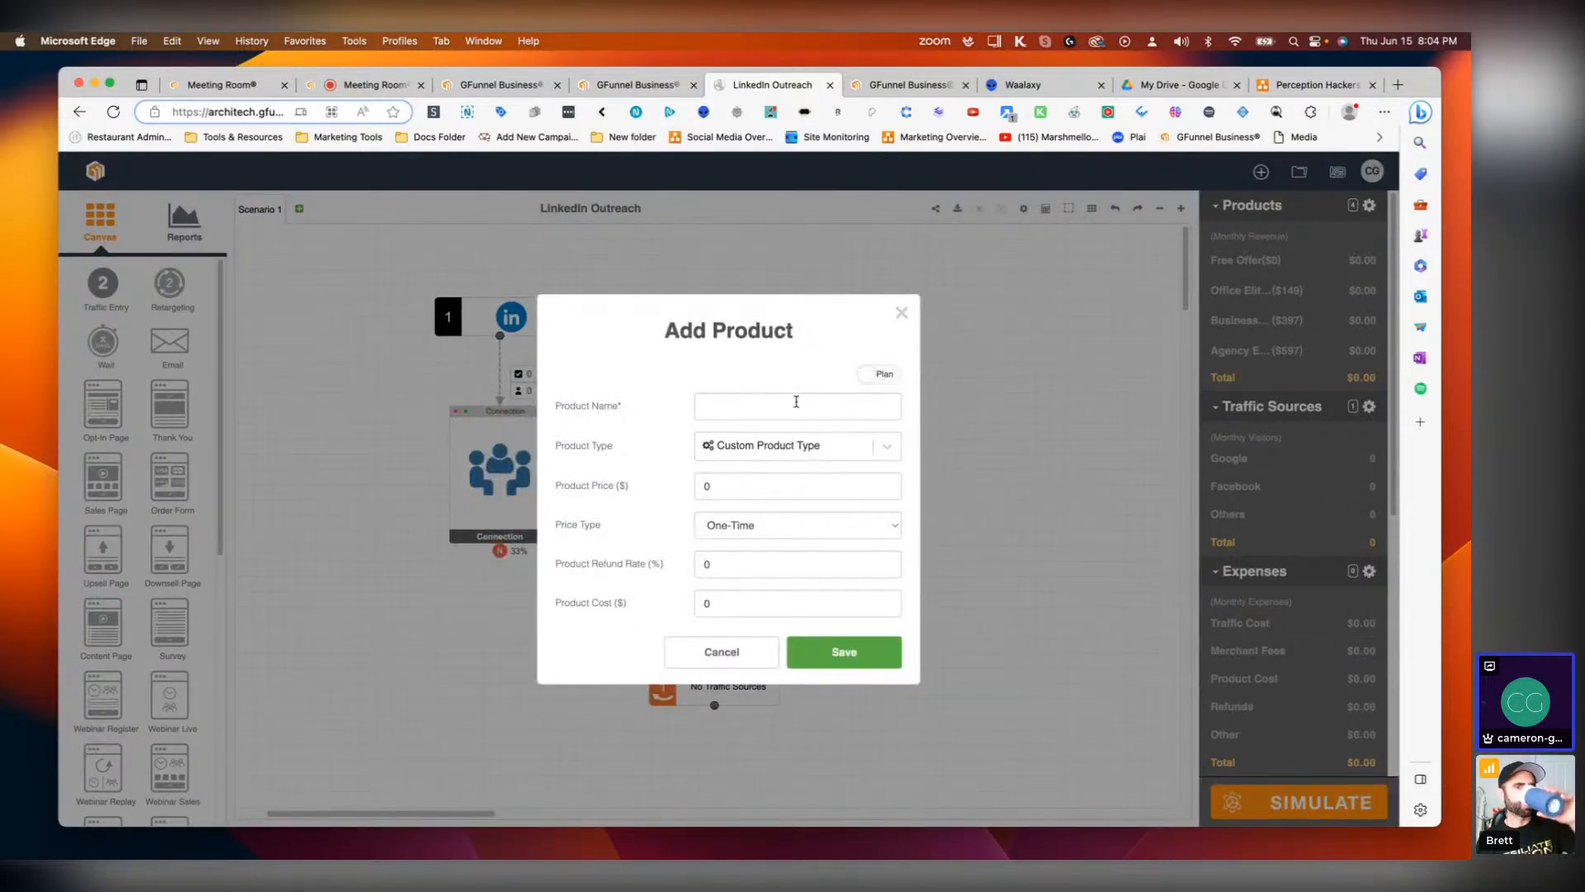
click(796, 401)
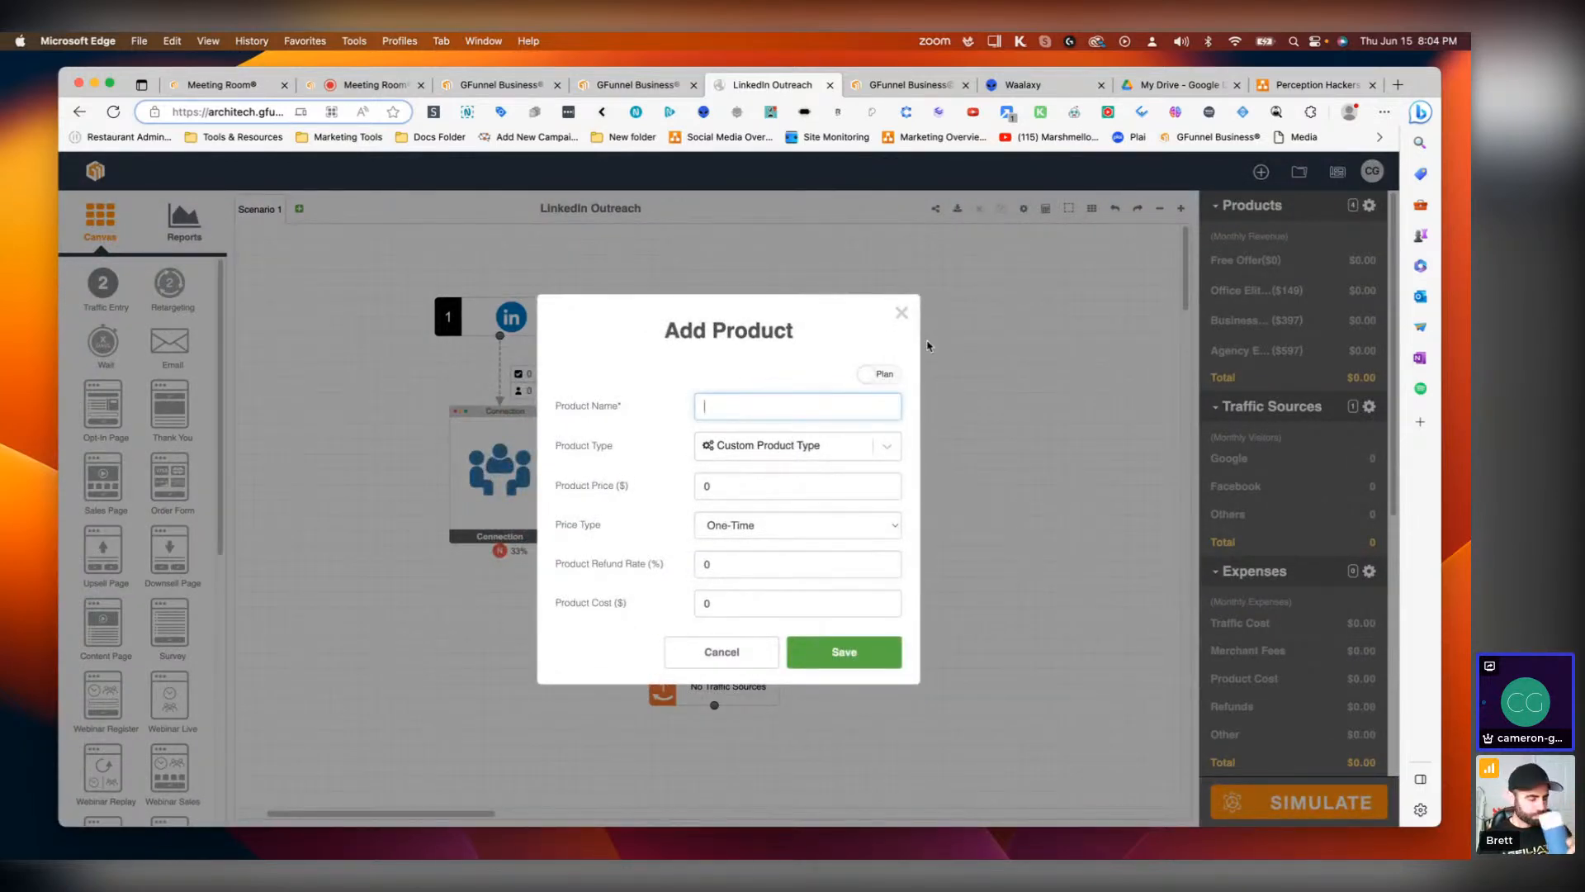
click(902, 312)
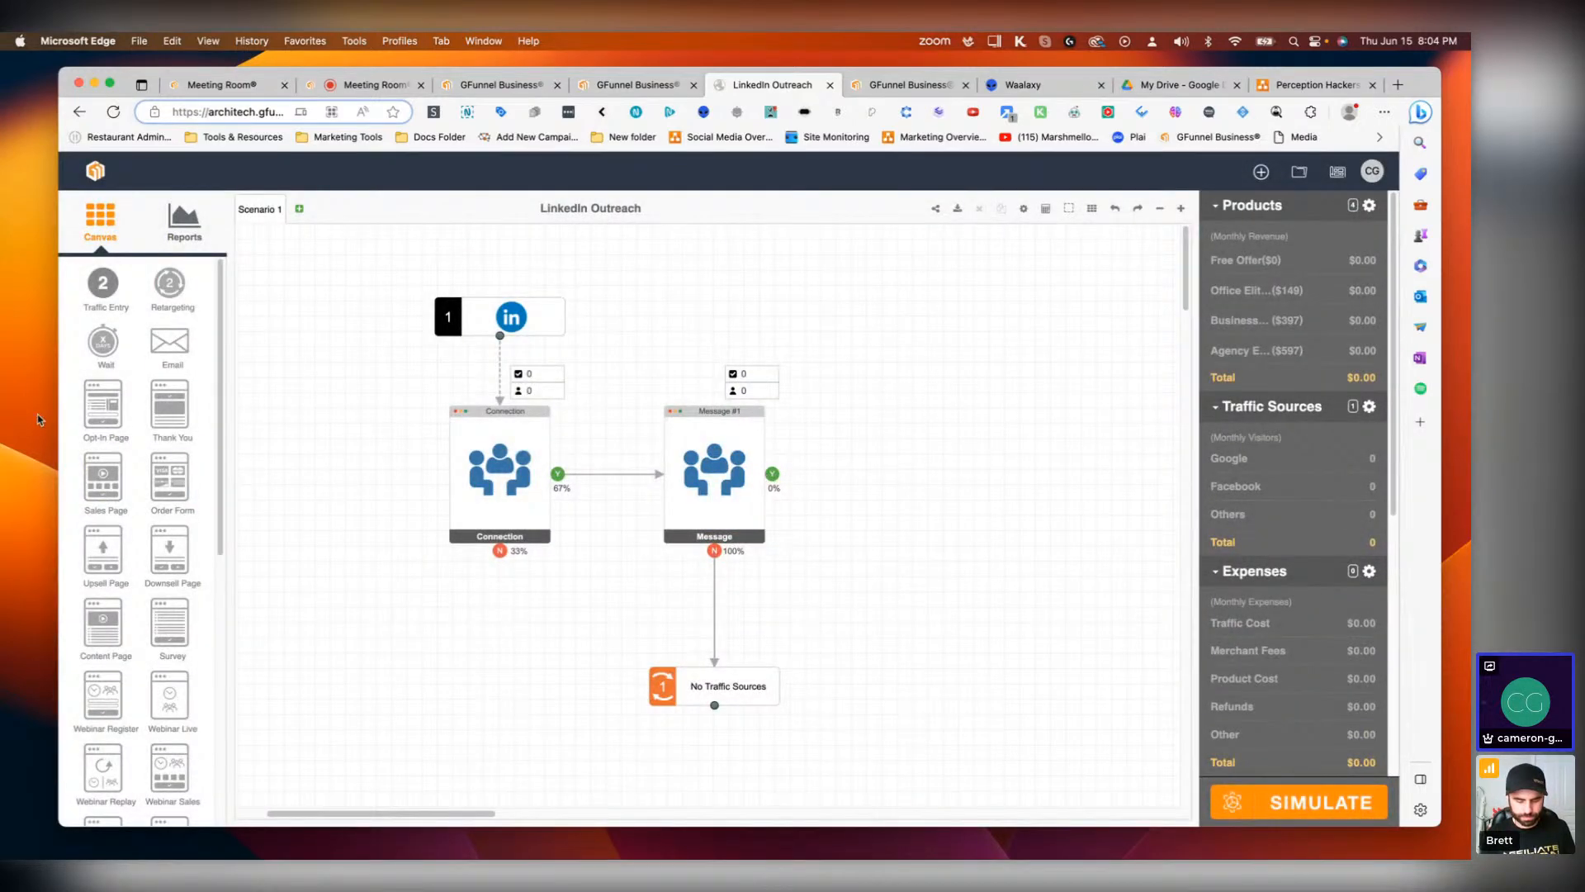
Step: Add a Sales Page with Order Form after the Message page and connect Message's Yes output to the Sales Page
drag(102, 477, 897, 462)
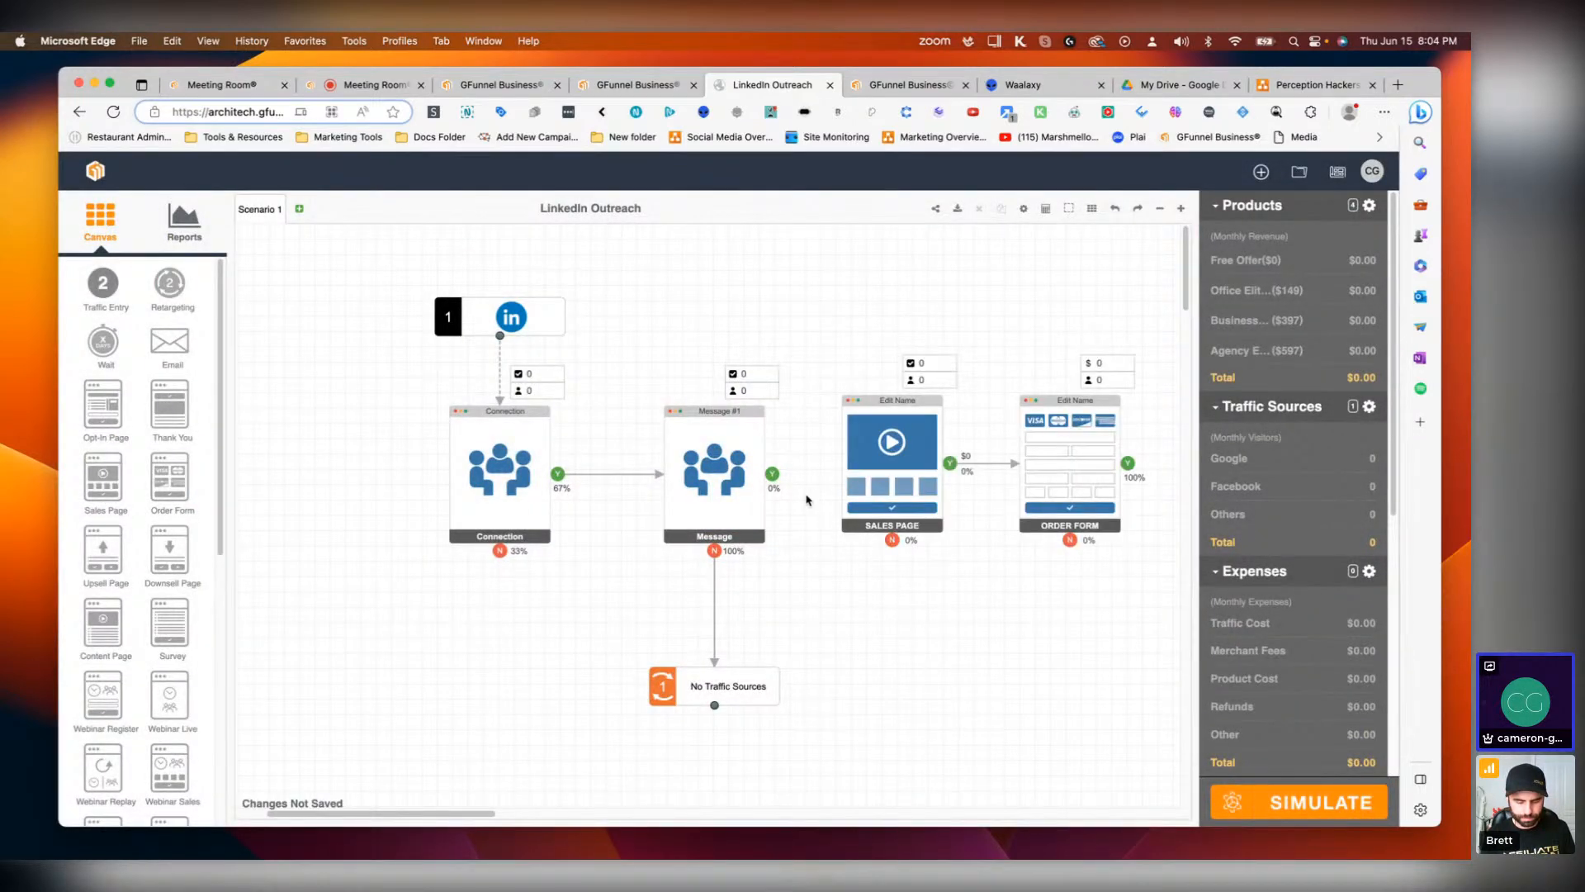
drag(772, 473, 904, 472)
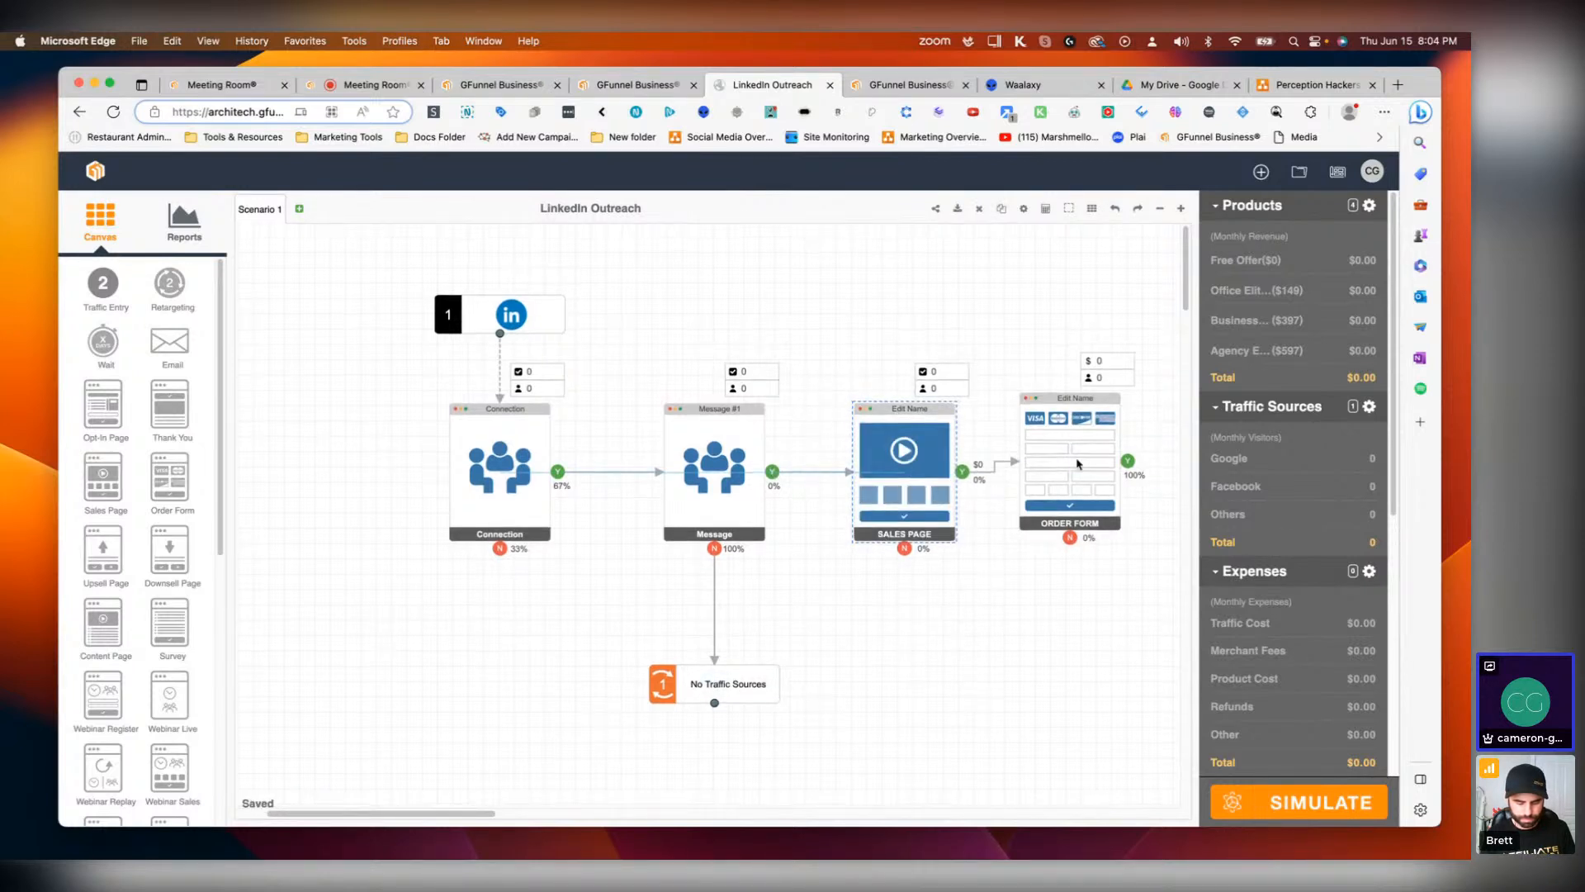
drag(1078, 464, 1094, 475)
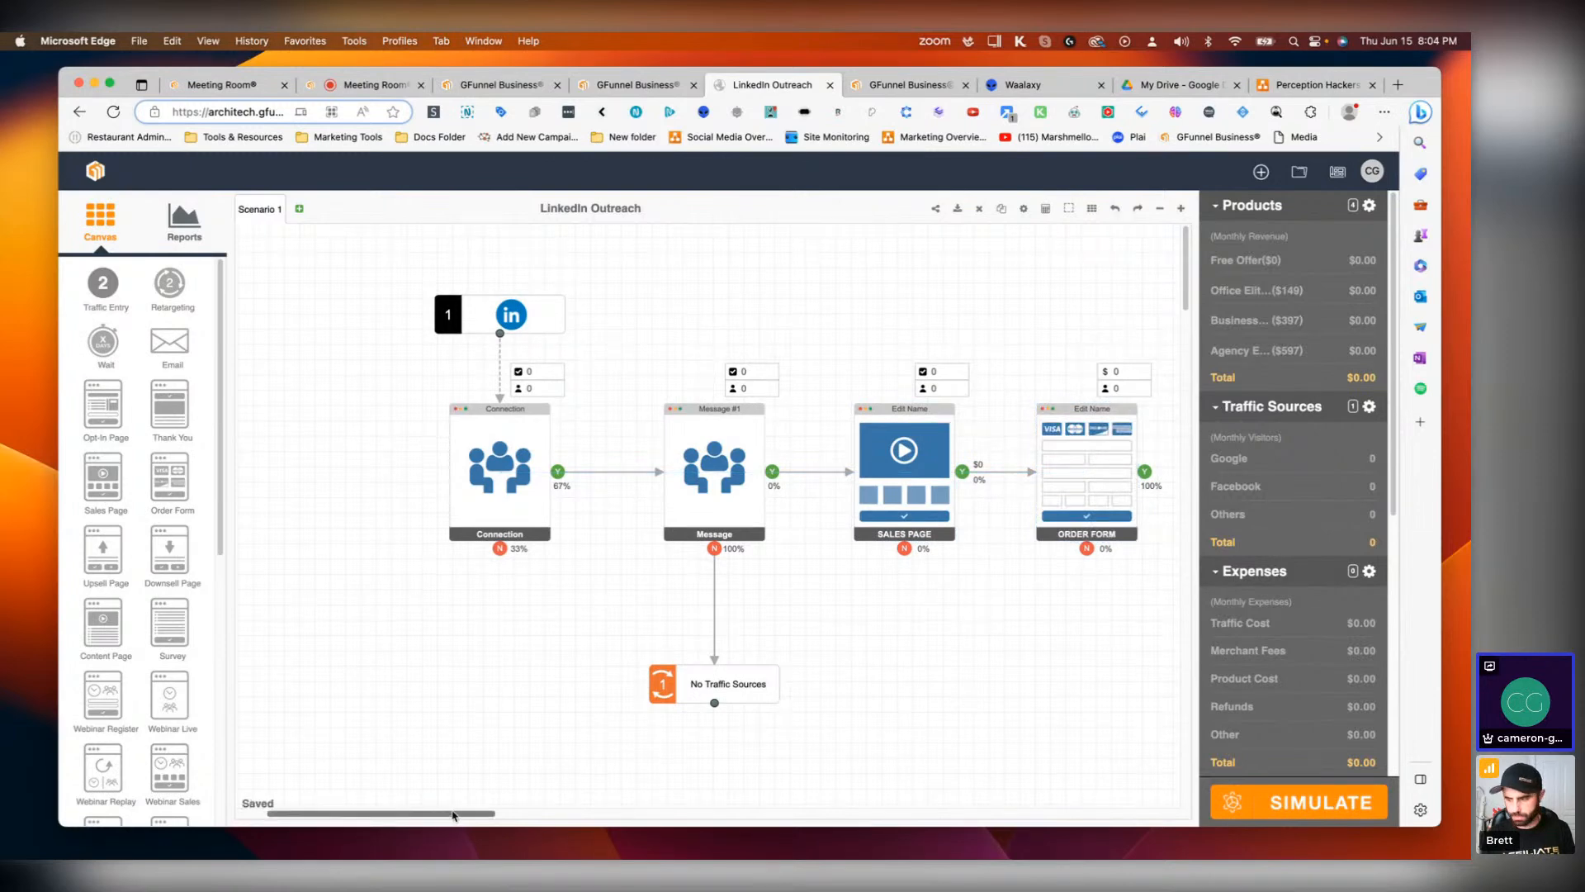
Step: Set the first Sales Page's sales conversion to 100%
drag(453, 816, 524, 816)
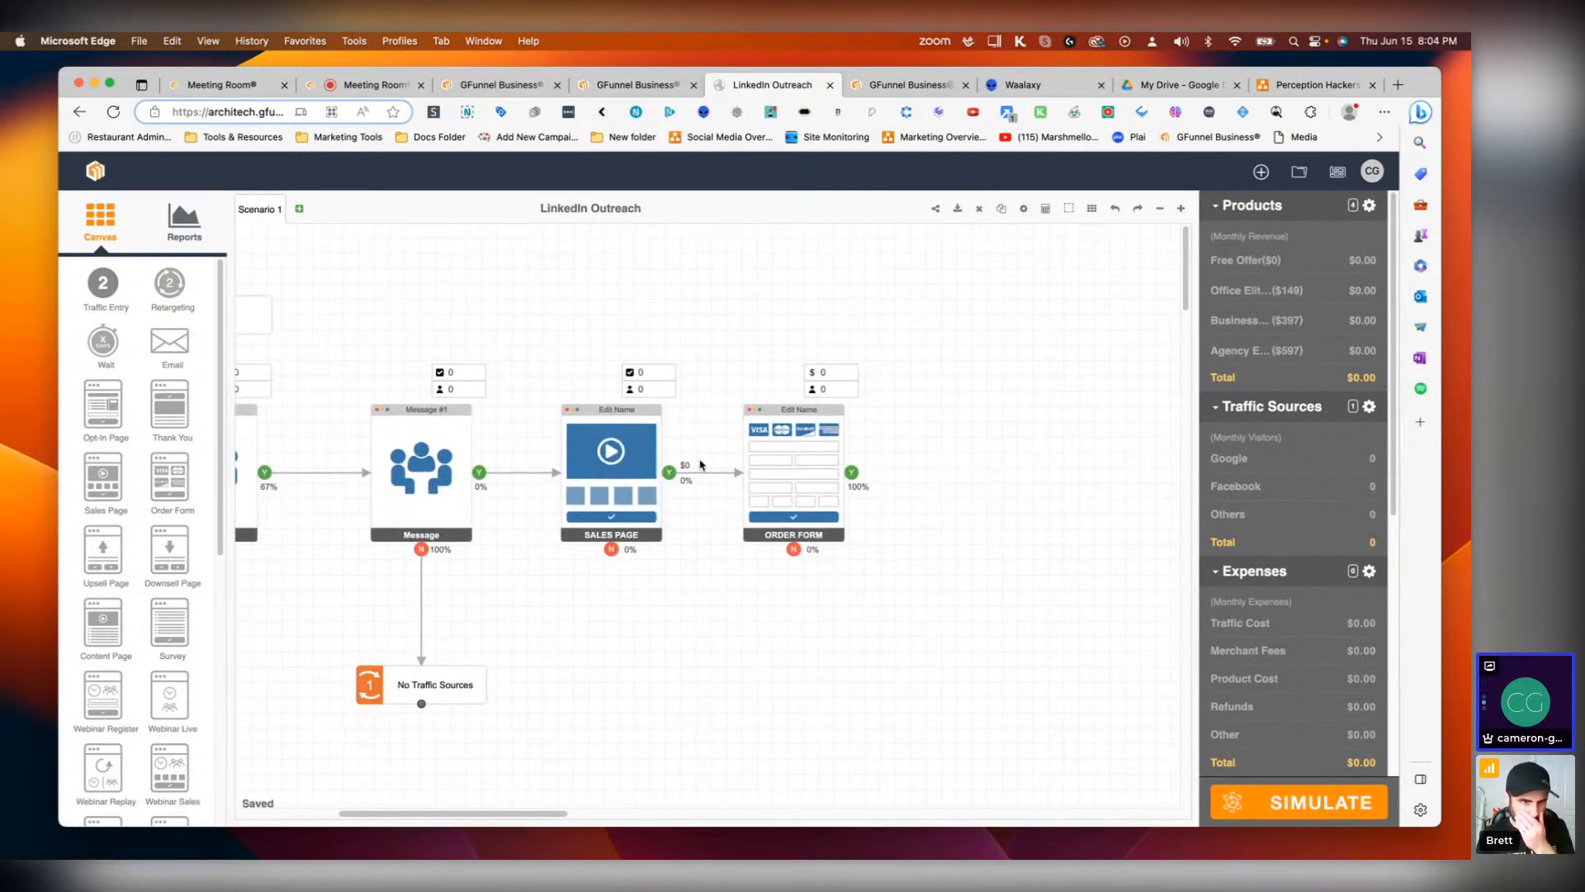
double_click(634, 470)
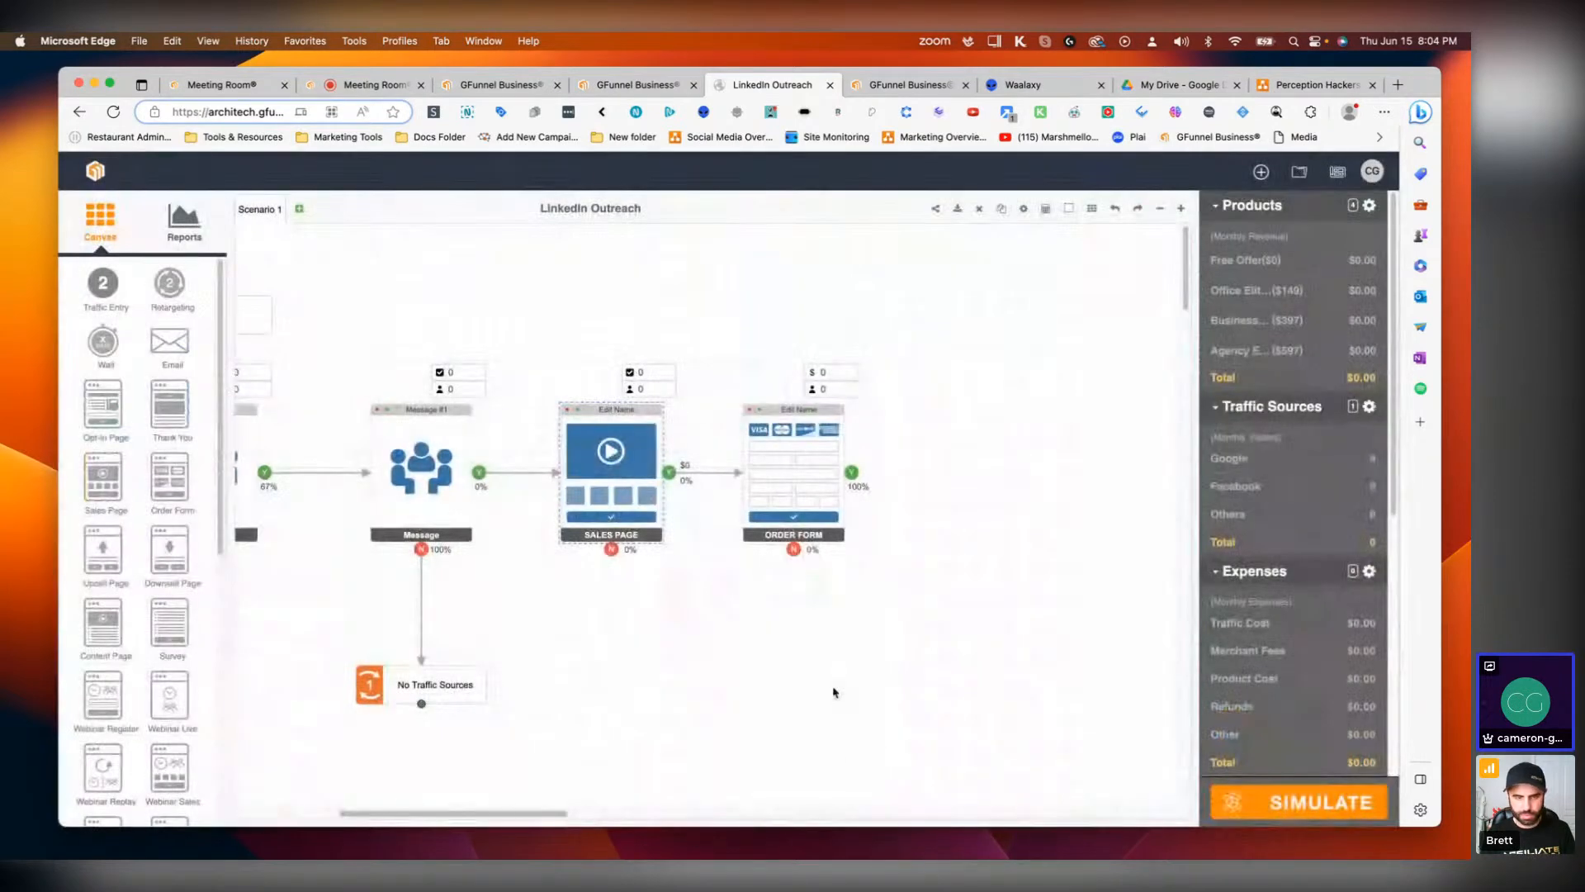
click(833, 690)
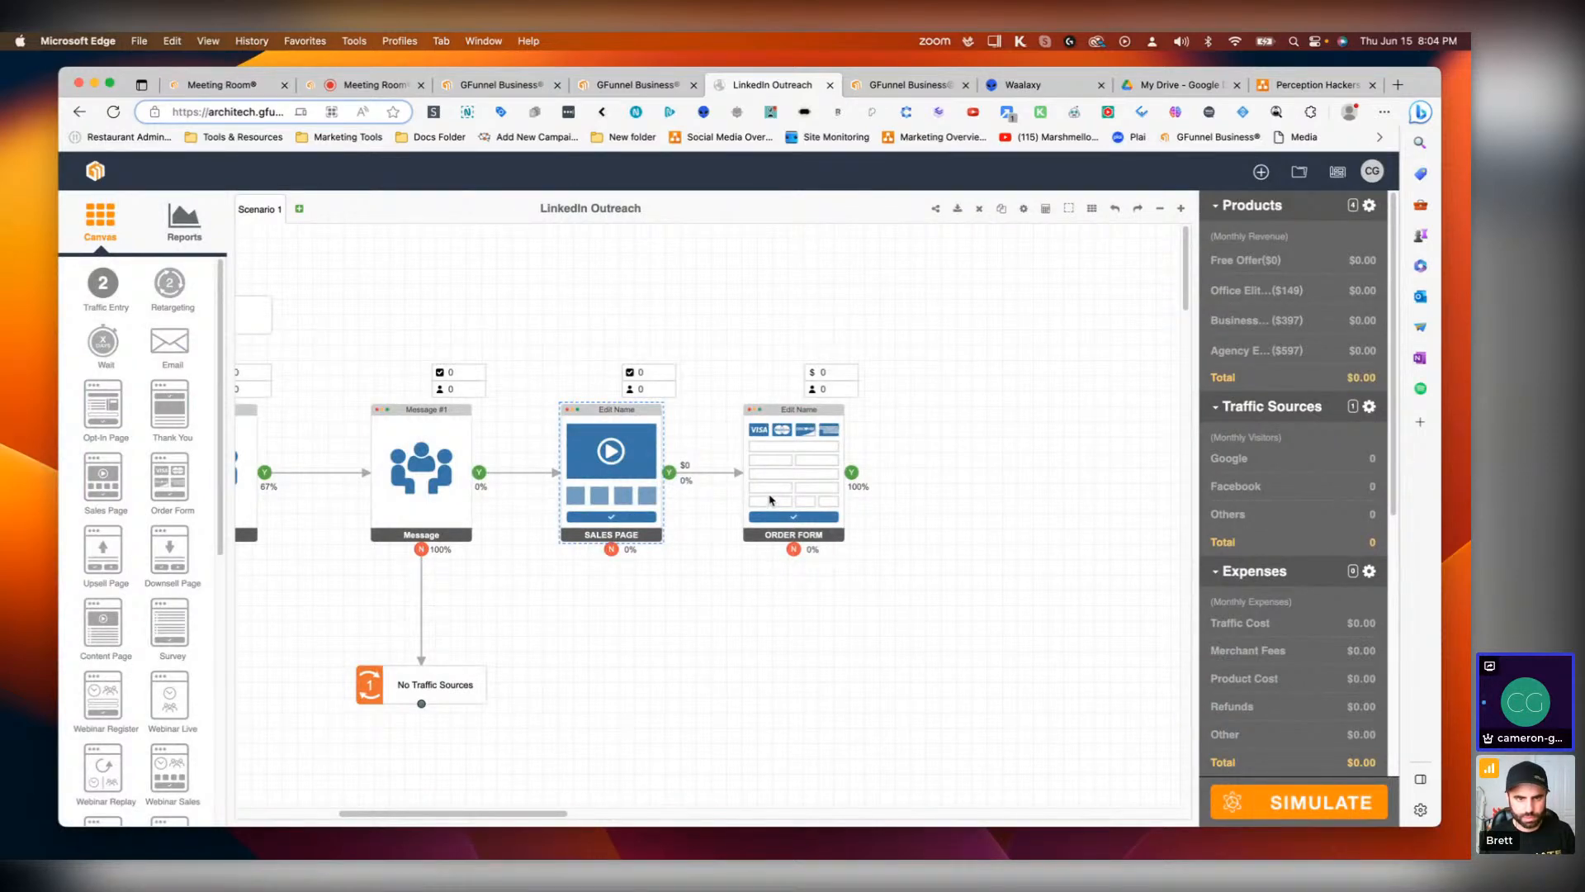
double_click(647, 482)
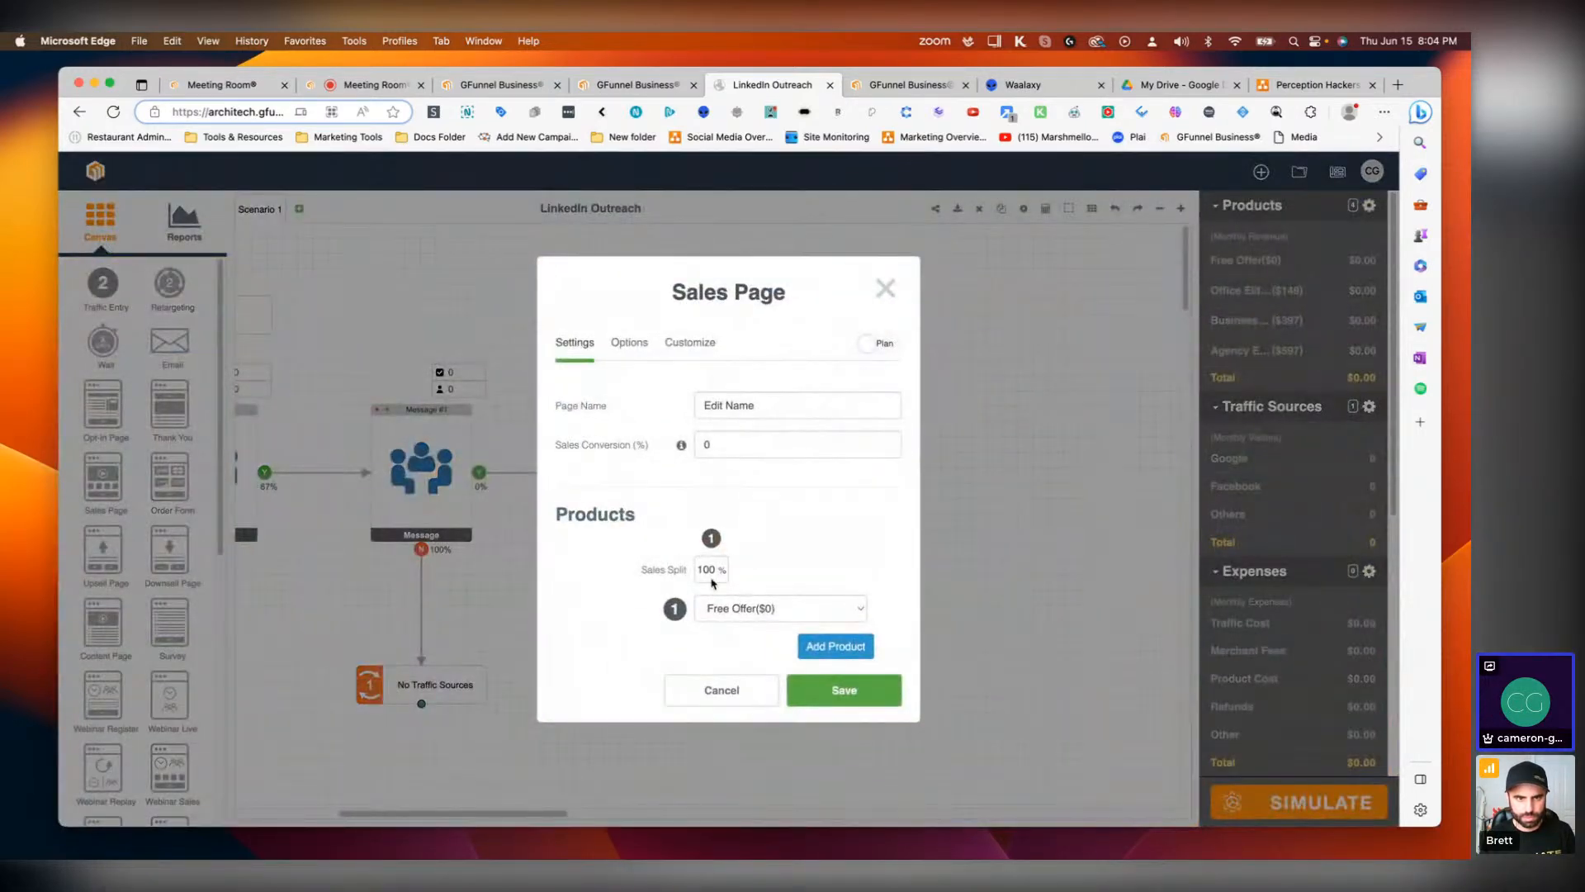
click(722, 448)
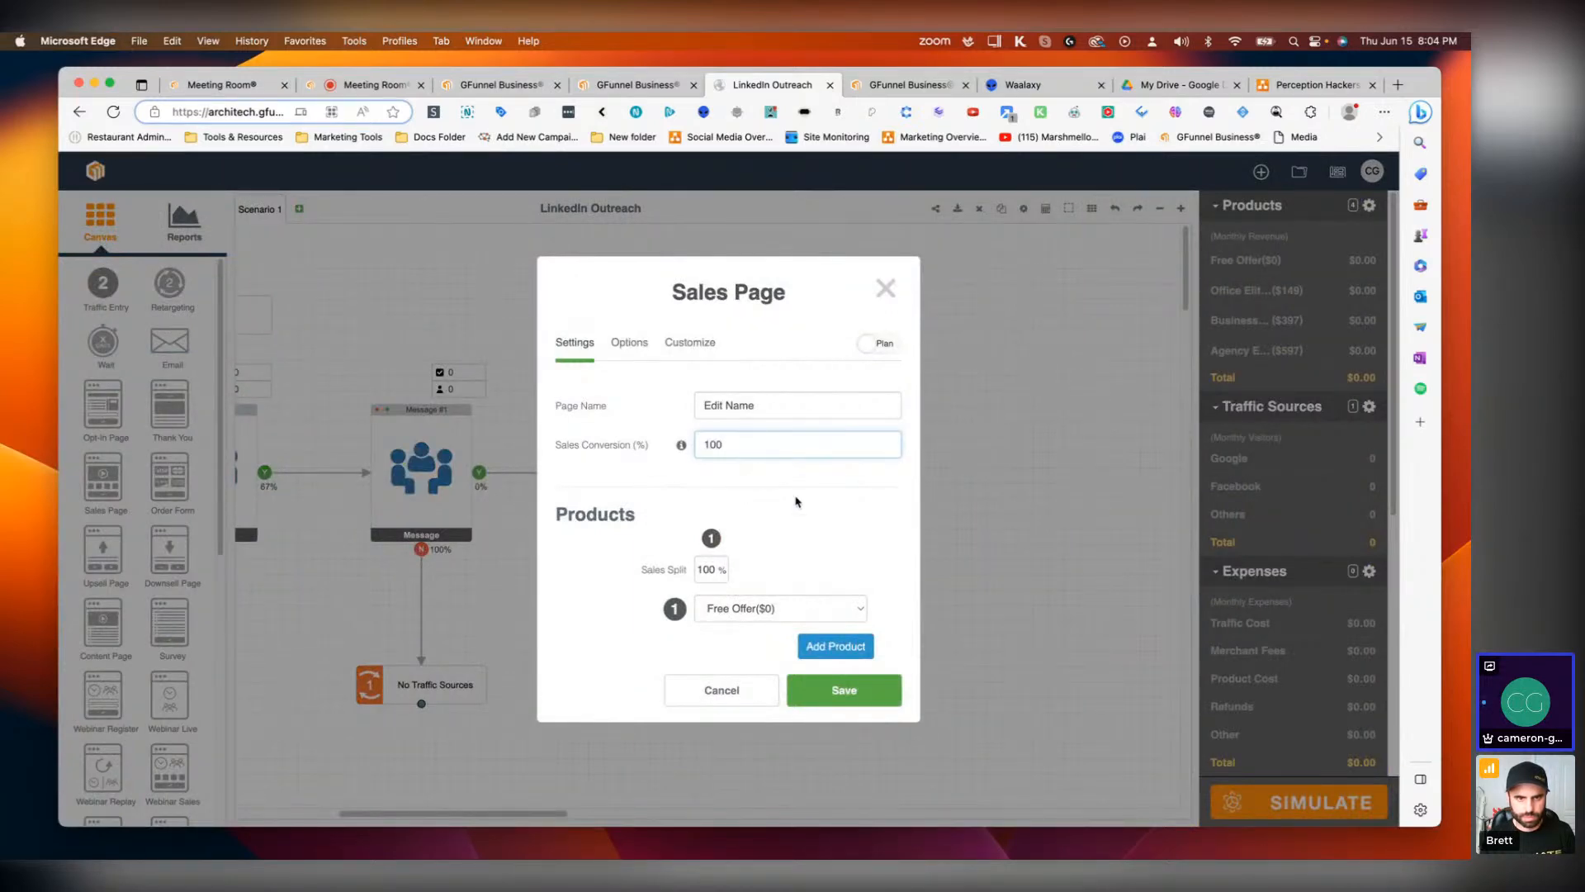
text(100)
click(880, 686)
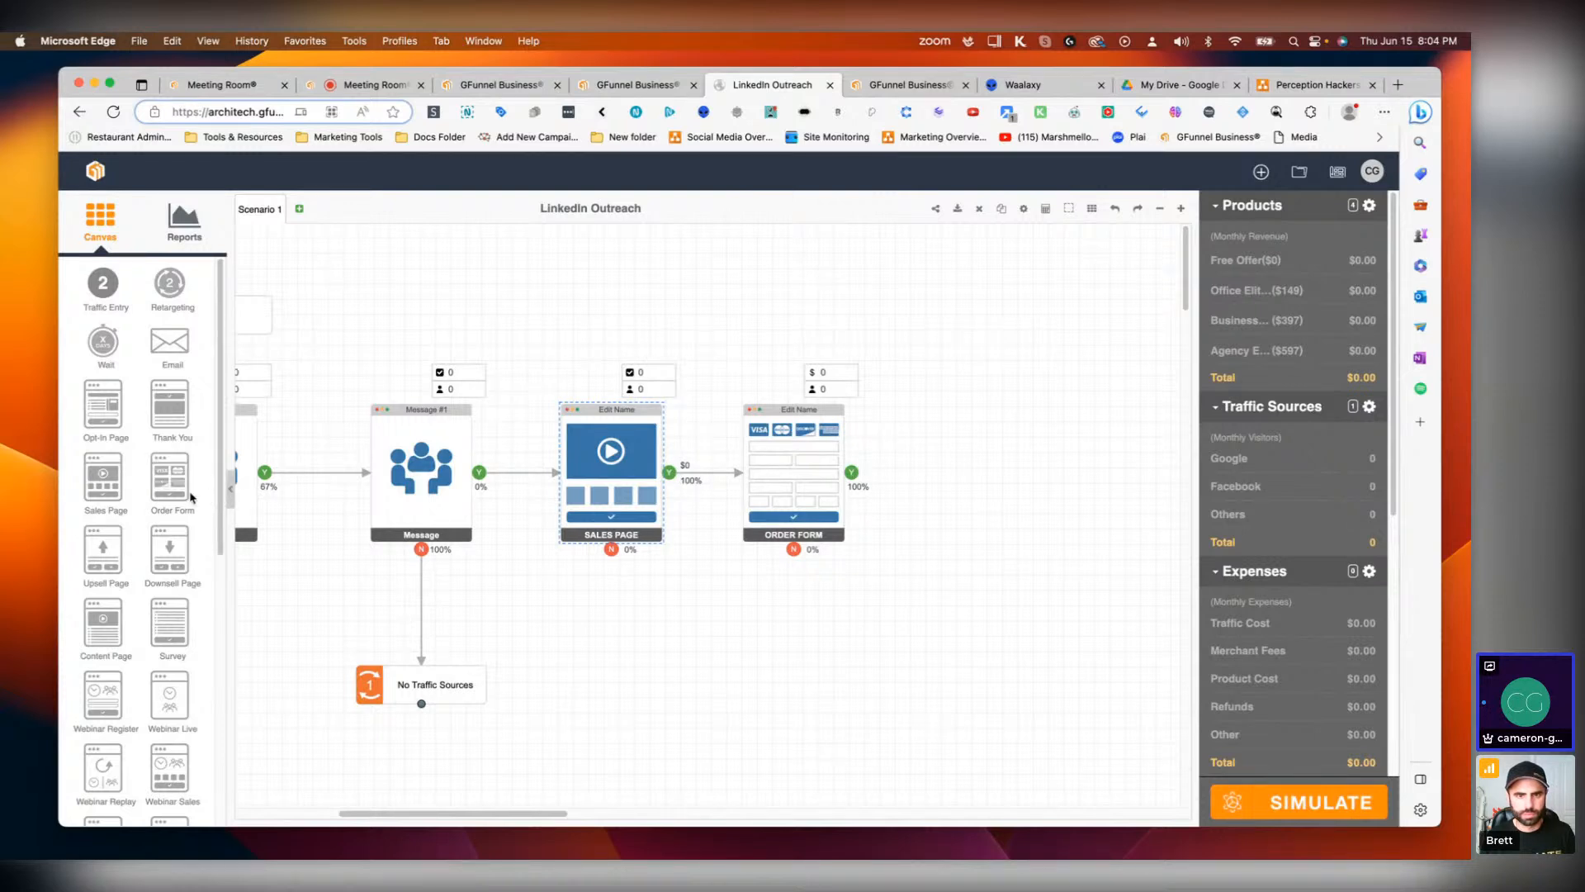
scroll(128, 567, down, 1)
scroll(128, 567, down, 6)
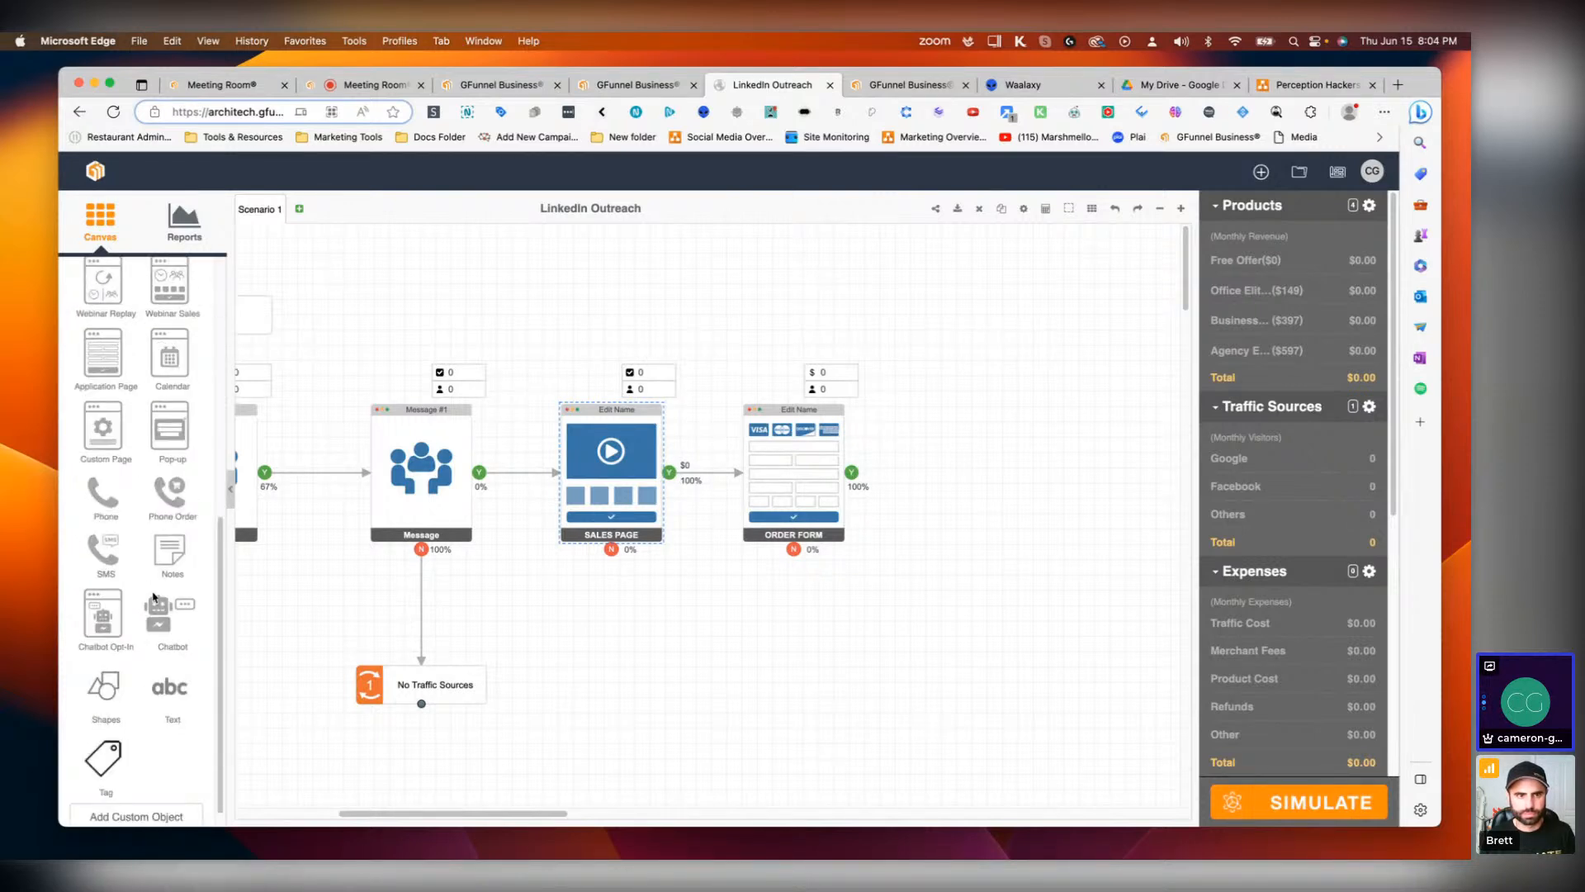
scroll(154, 596, up, 5)
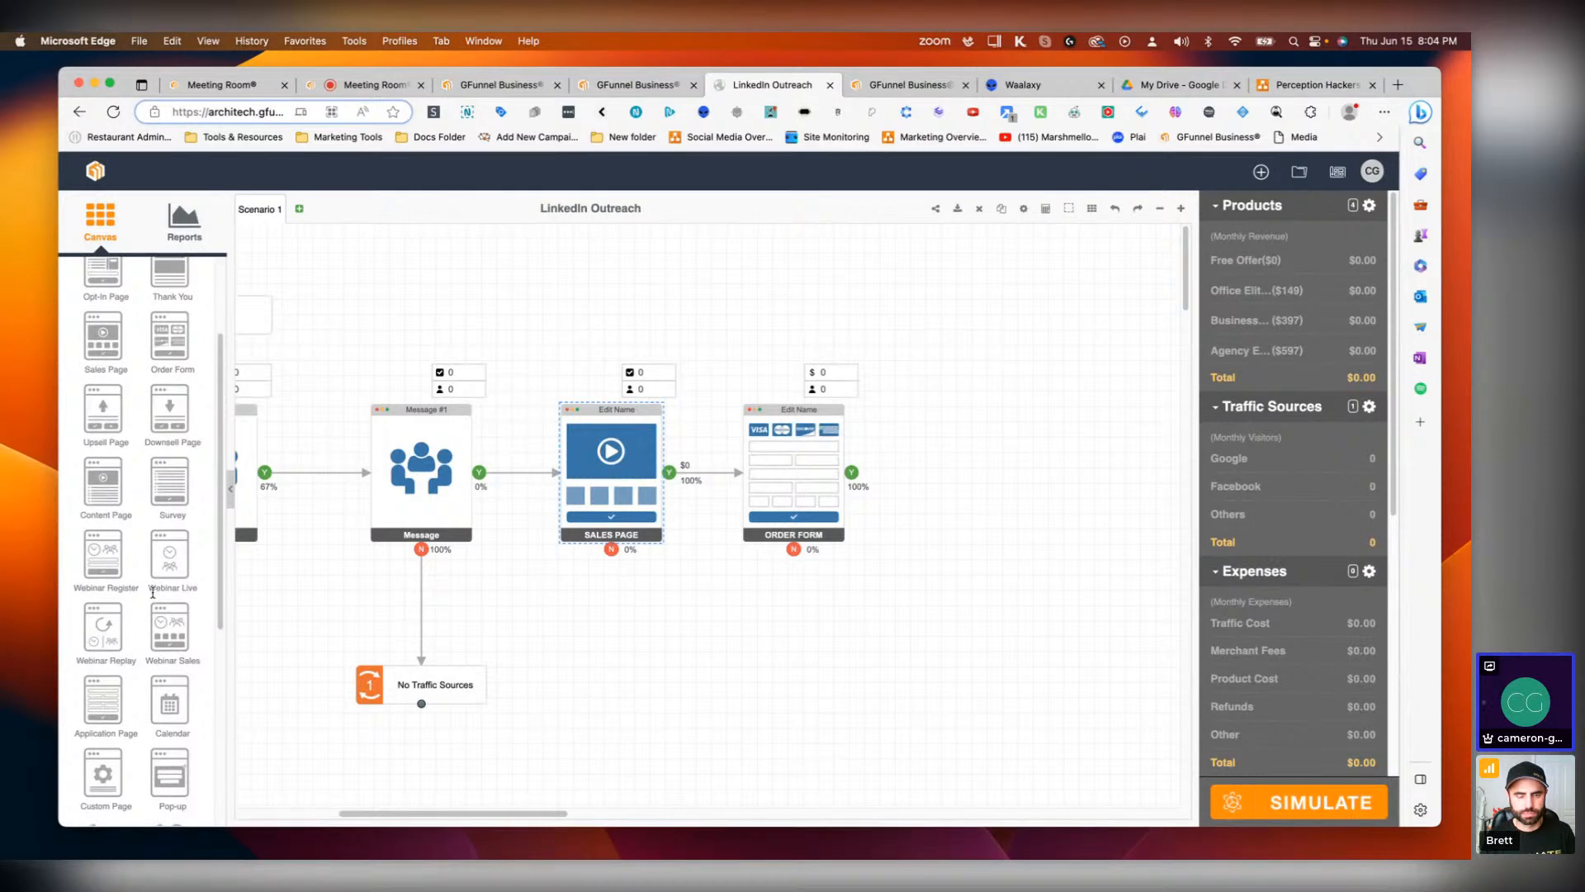
drag(103, 410, 1016, 471)
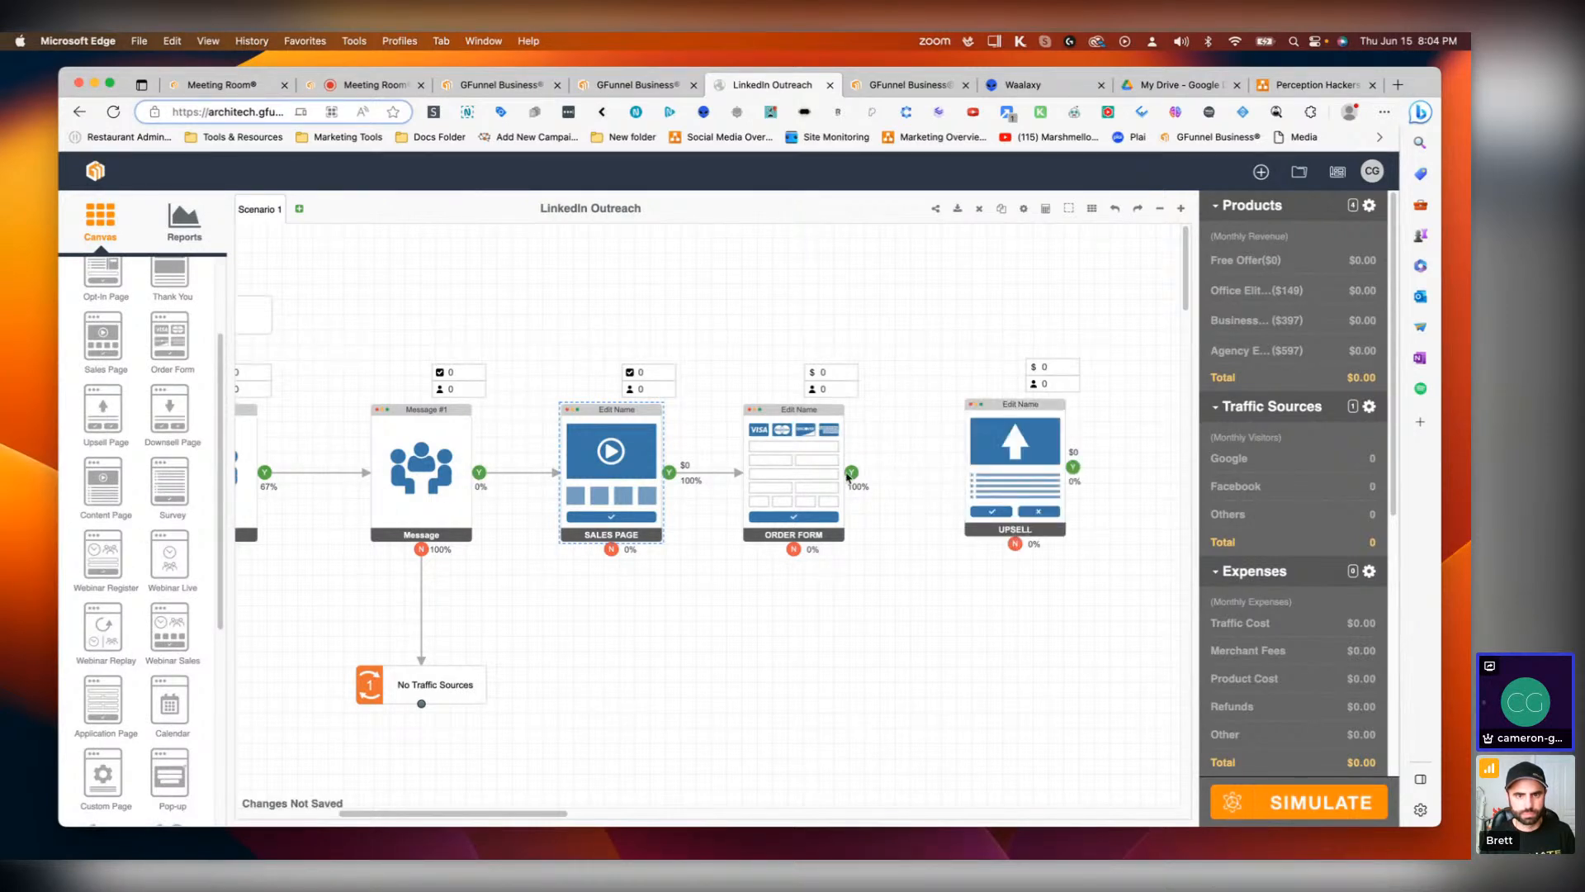
drag(852, 472, 1010, 467)
double_click(1010, 468)
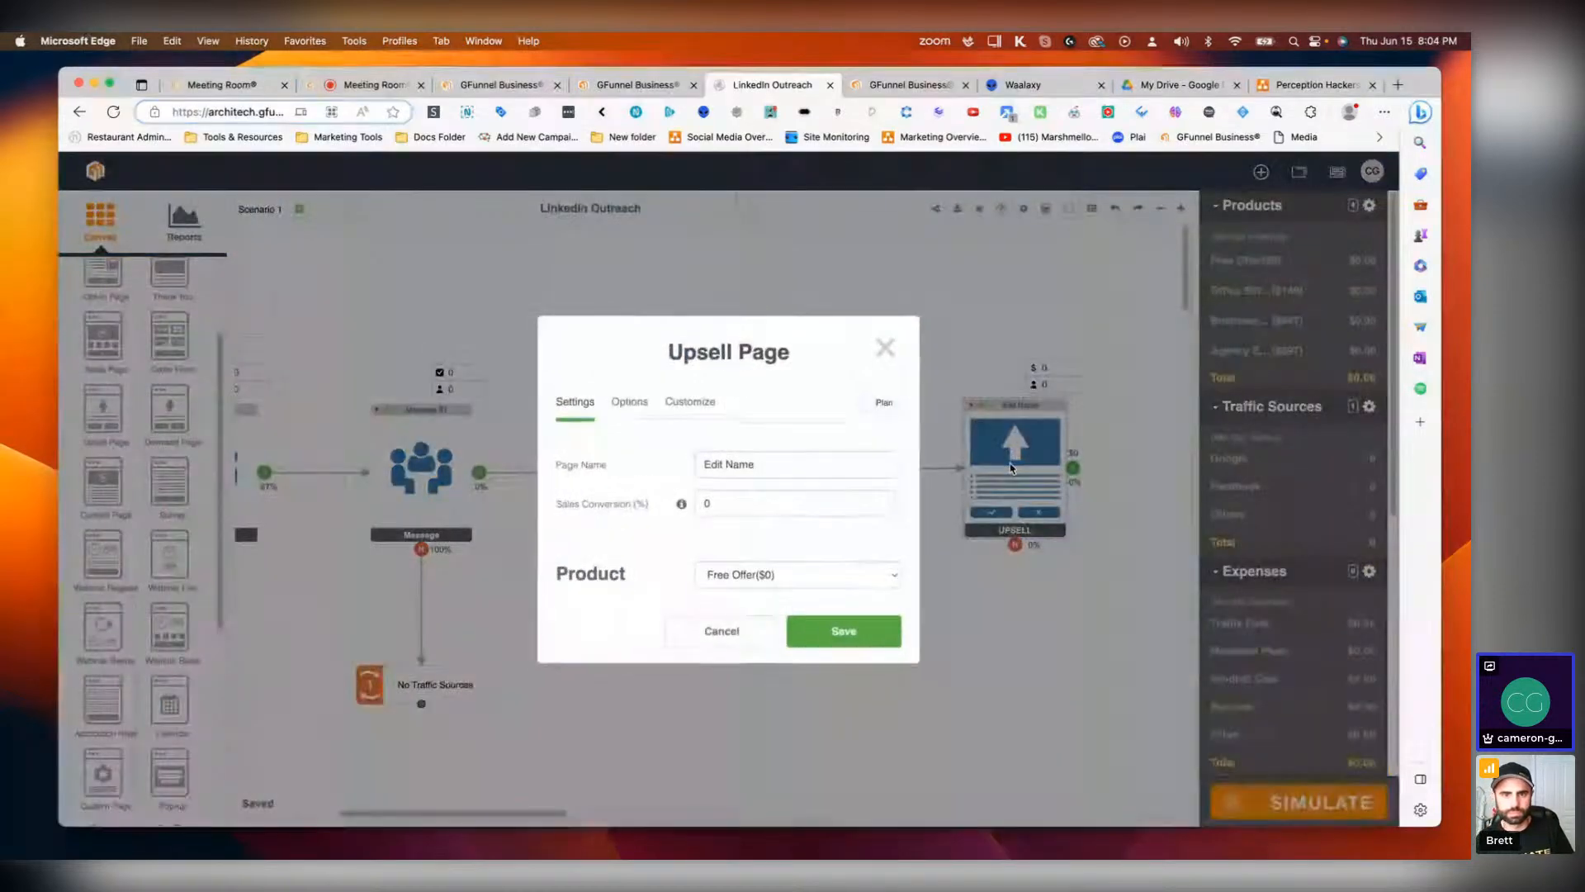
click(832, 577)
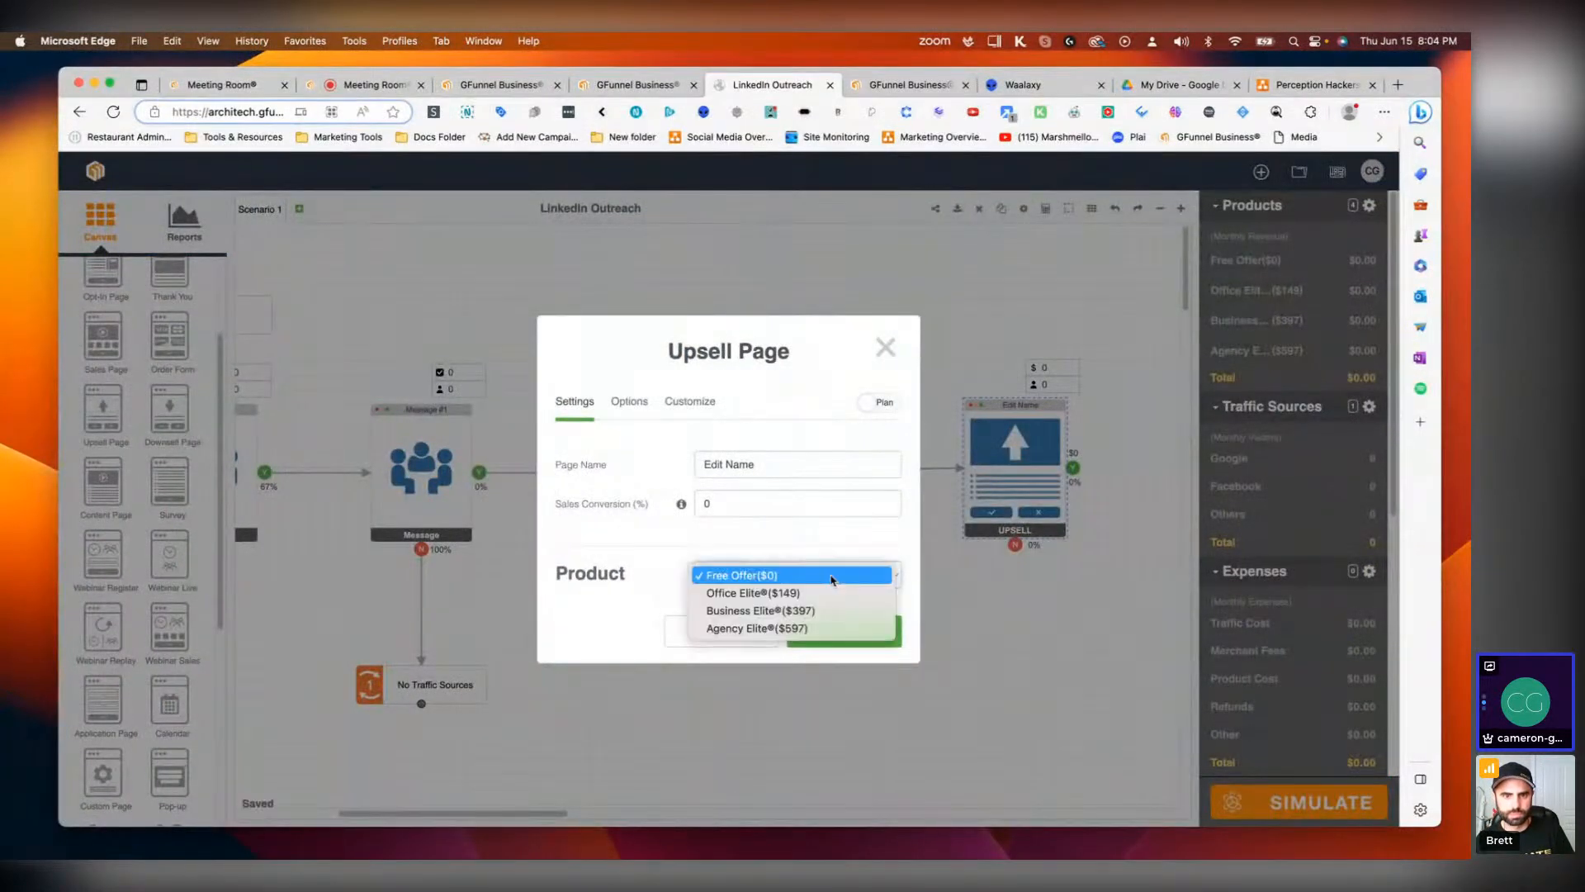
click(781, 594)
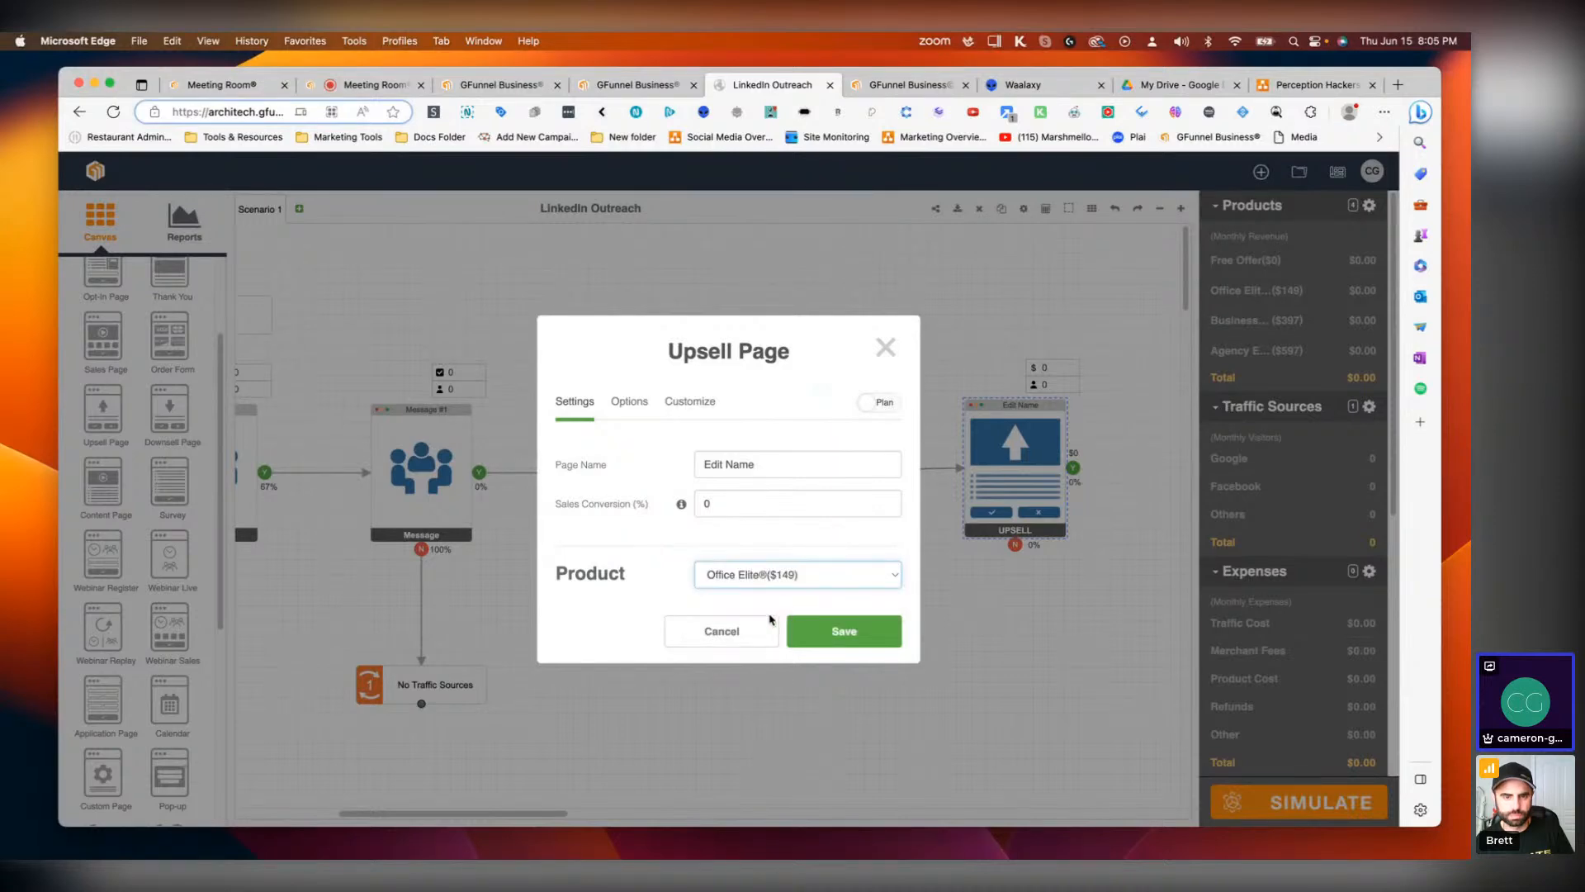
click(770, 621)
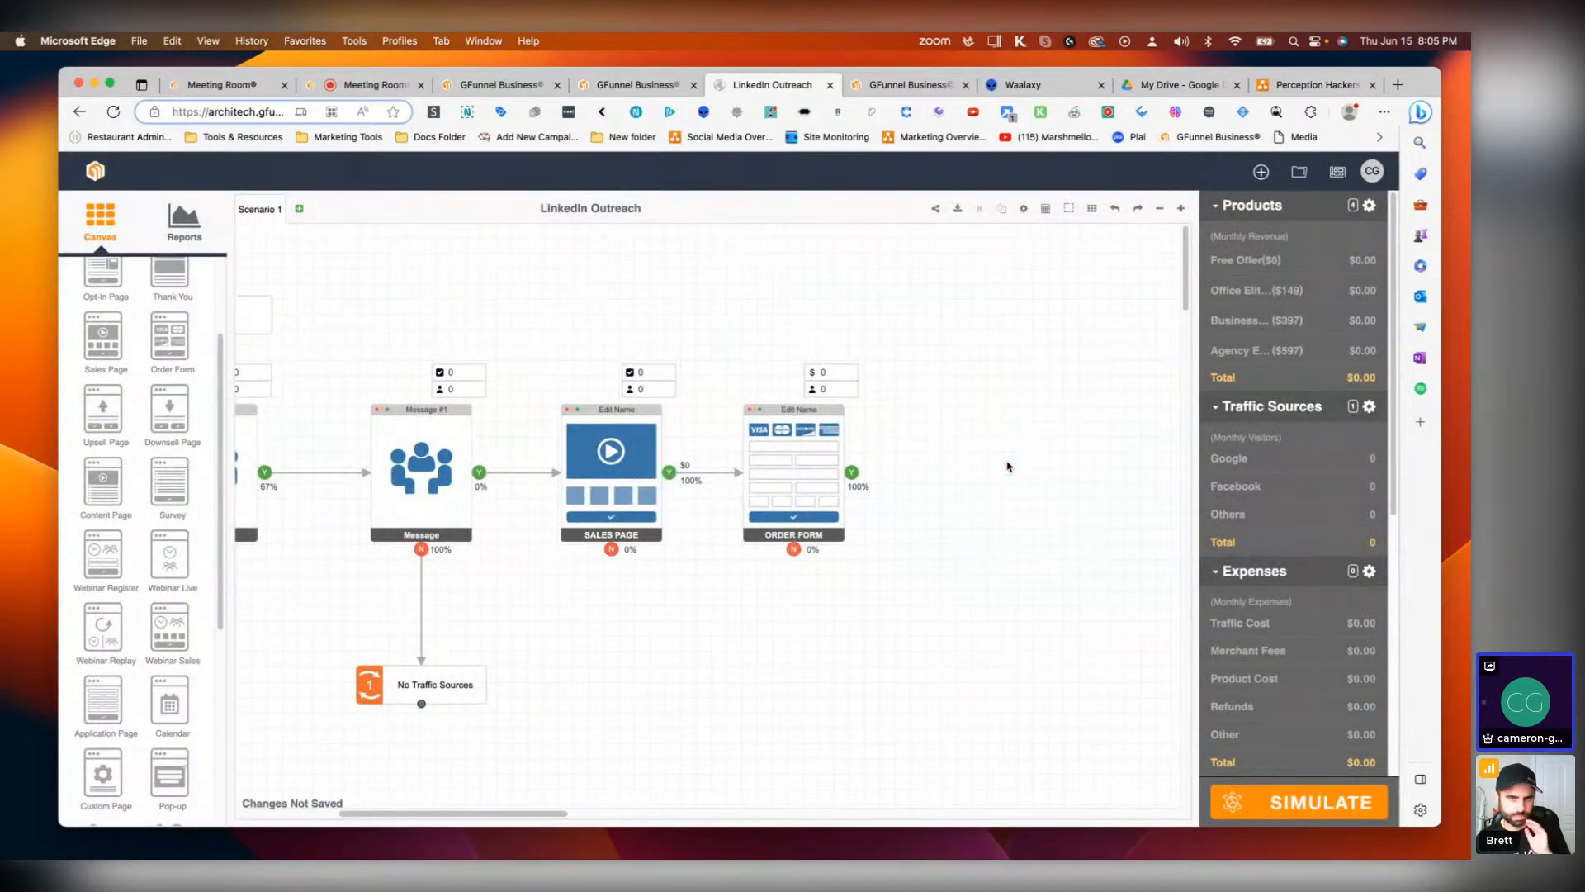
Step: Add a second Sales Page with Order Form after the existing Order Form
scroll(83, 470, up, 1)
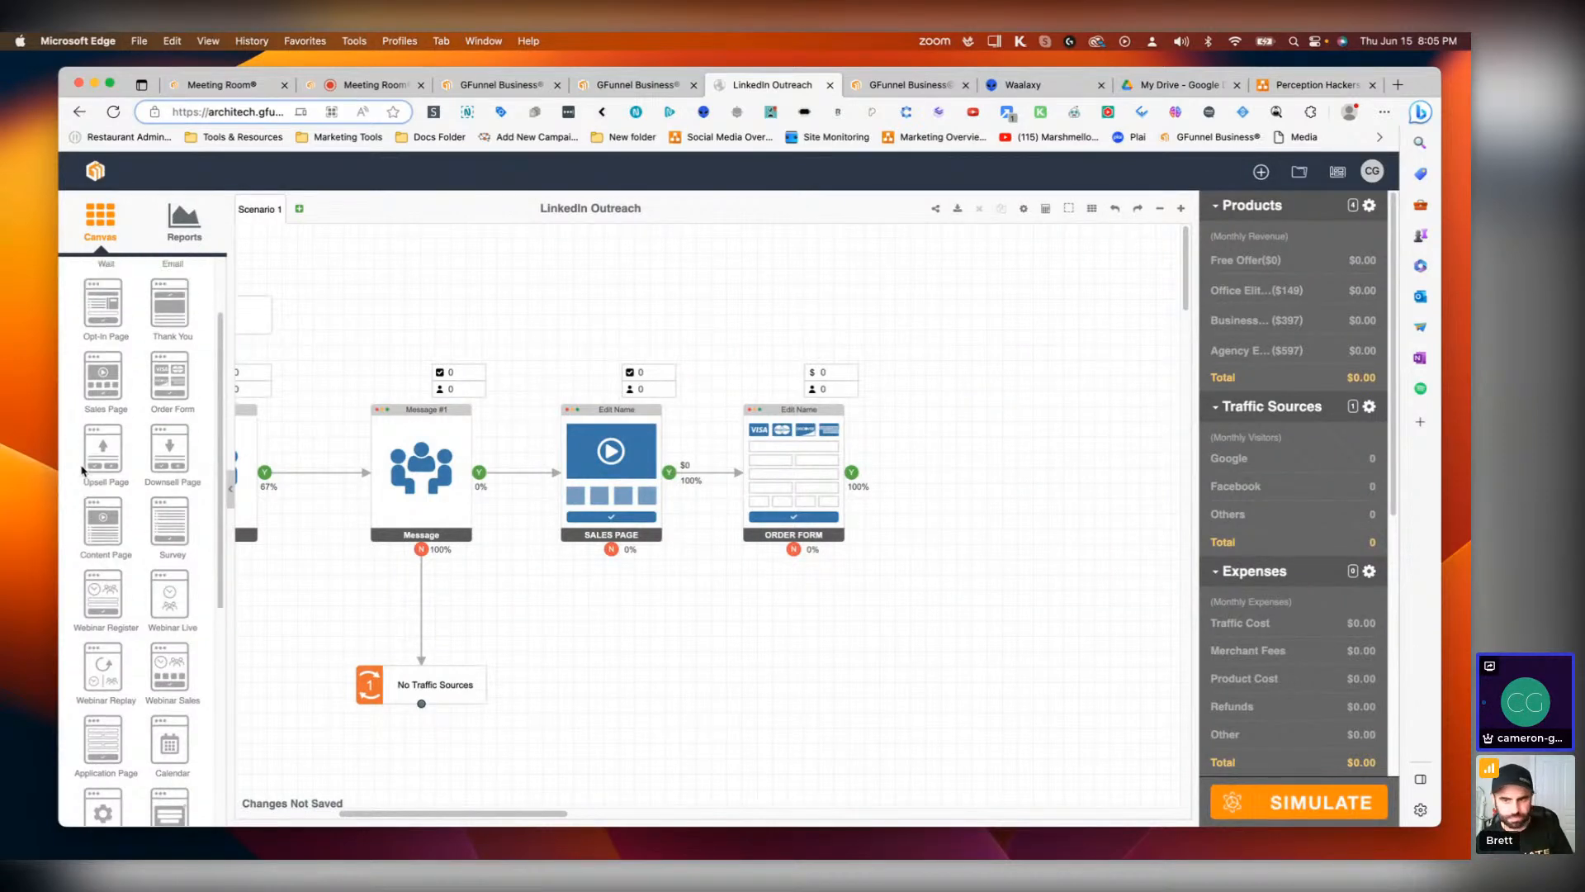
drag(103, 376, 993, 478)
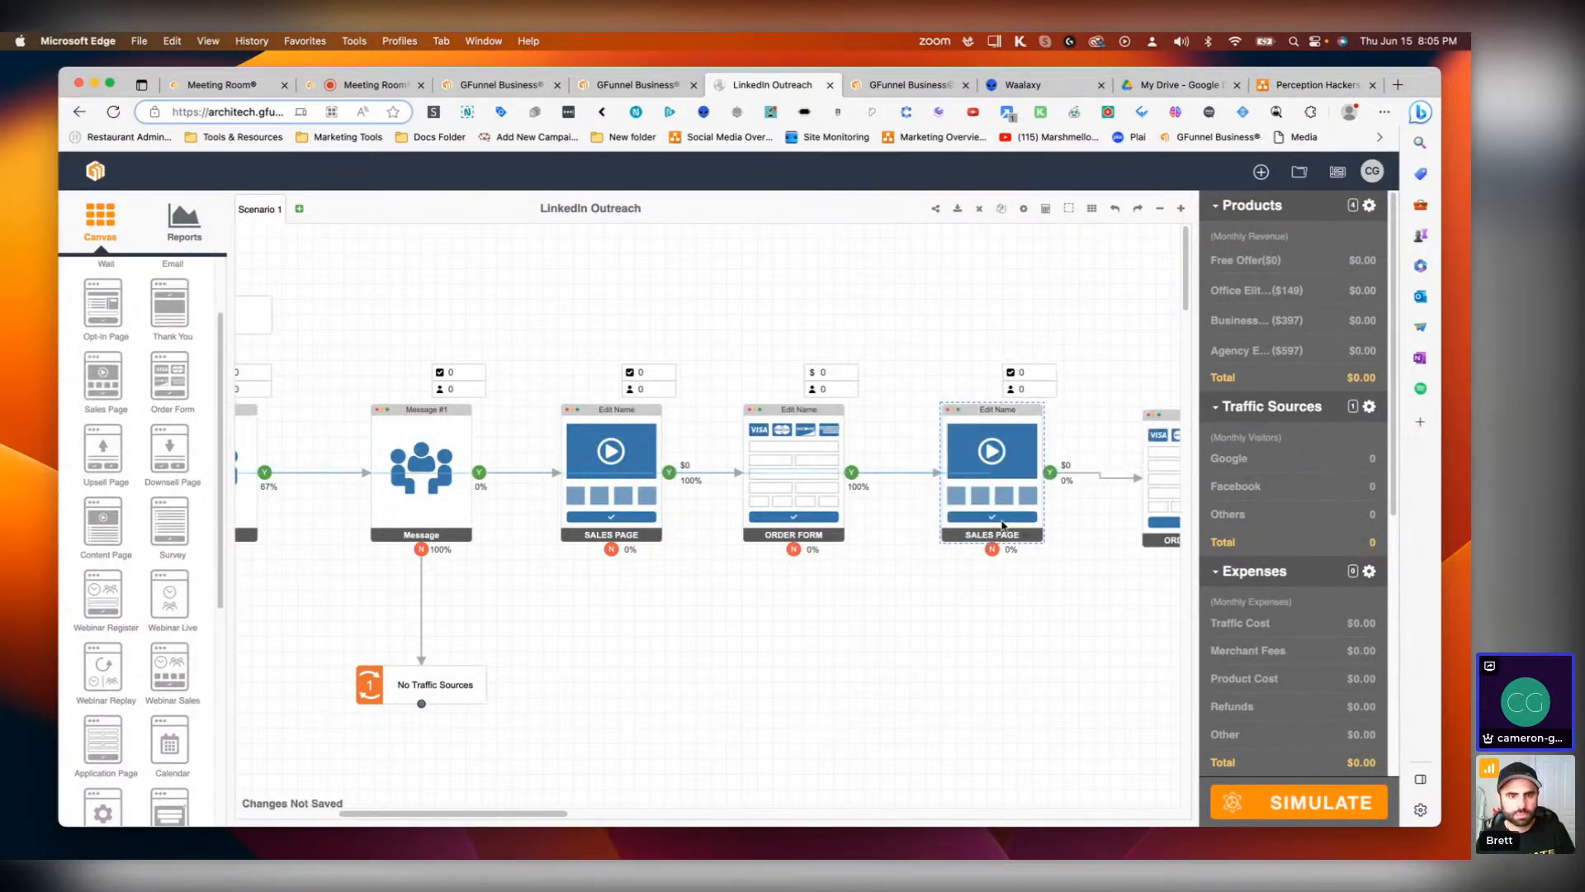
click(1153, 470)
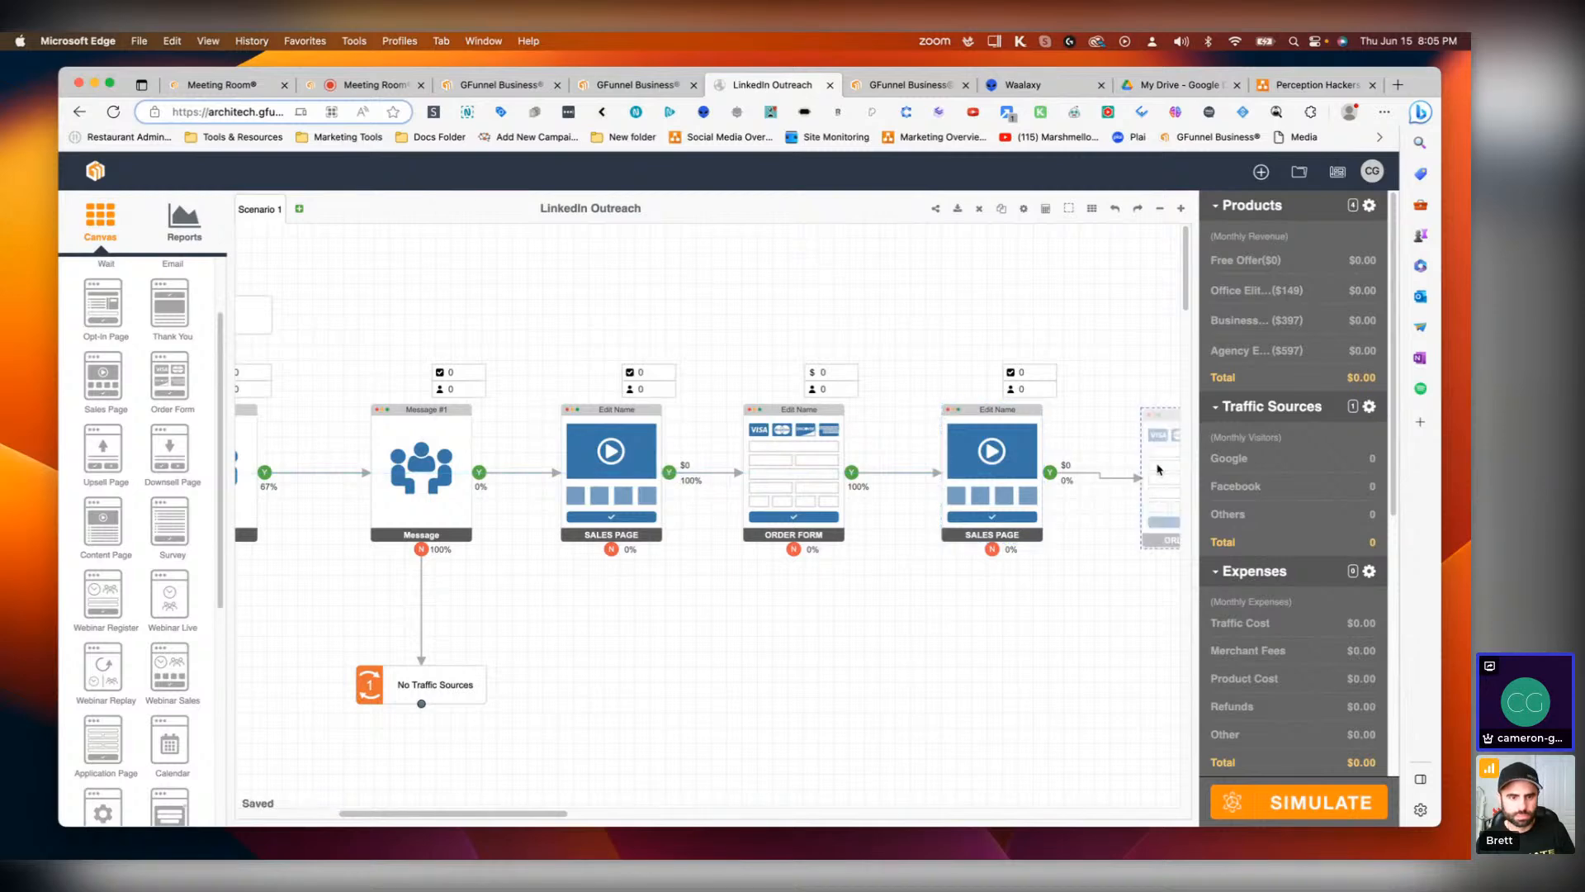
Step: Assign Office Elite®, Business Elite® and Agency Elite® as the second Sales Page's three products
double_click(1011, 537)
click(858, 608)
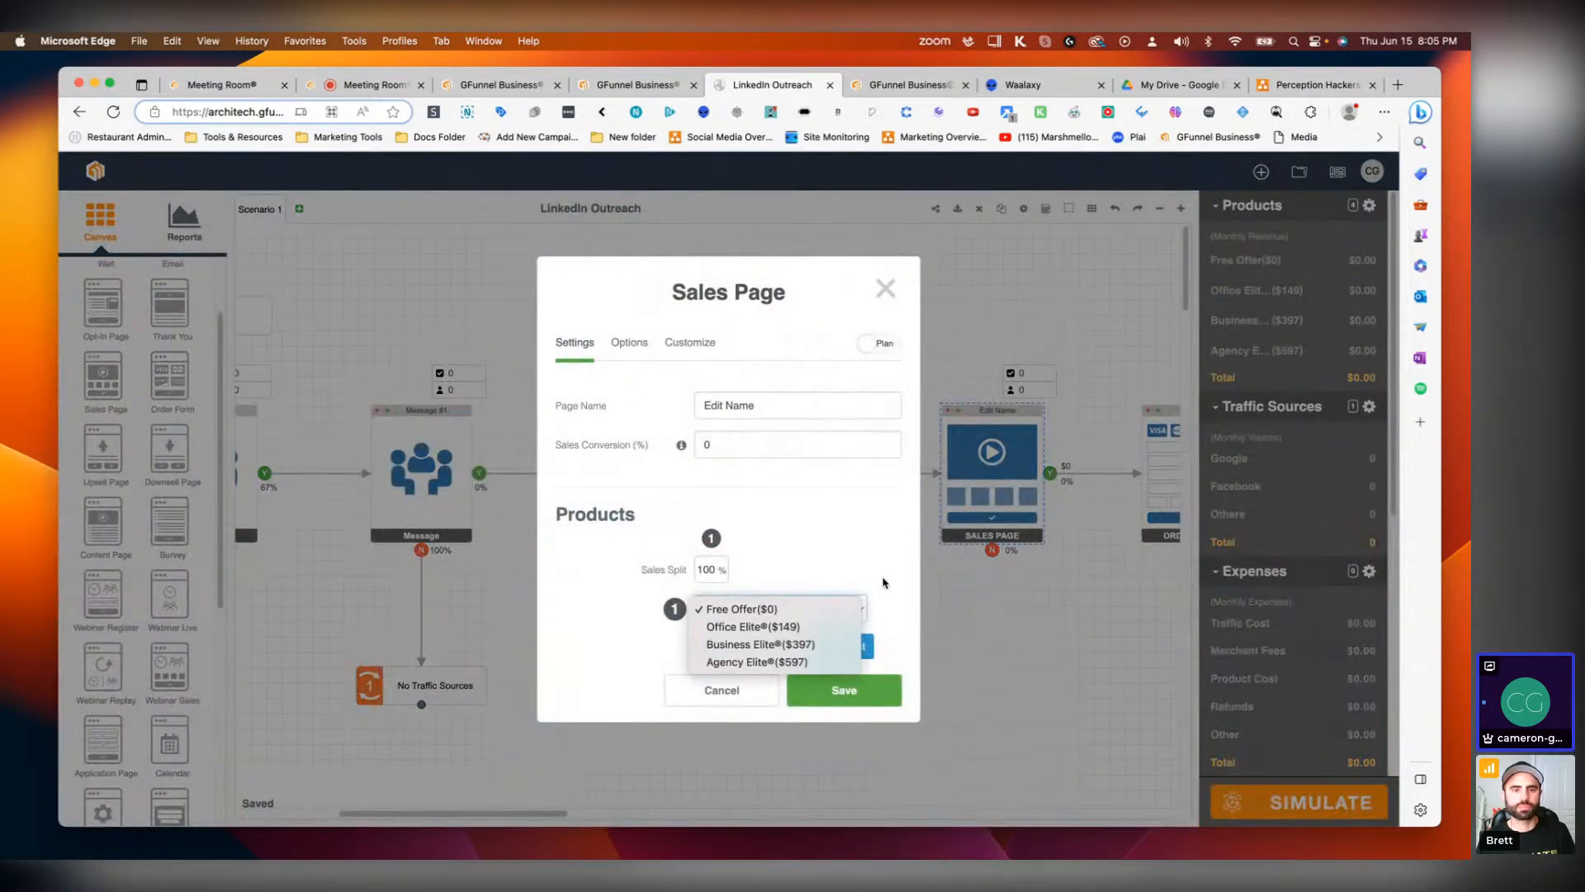
click(755, 626)
click(827, 640)
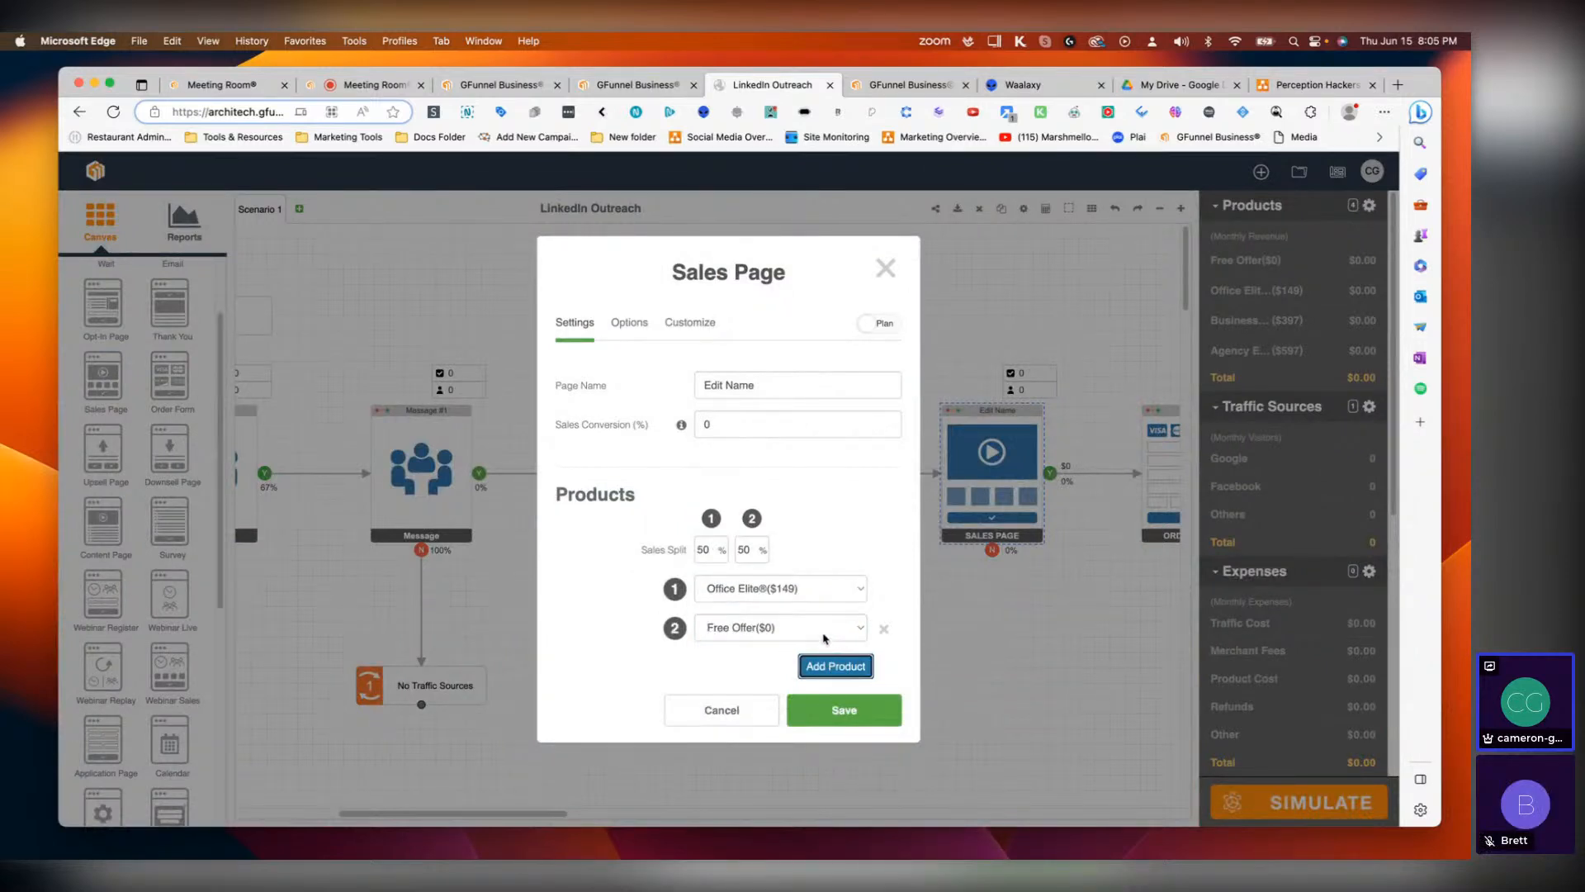
click(825, 639)
click(784, 661)
click(837, 664)
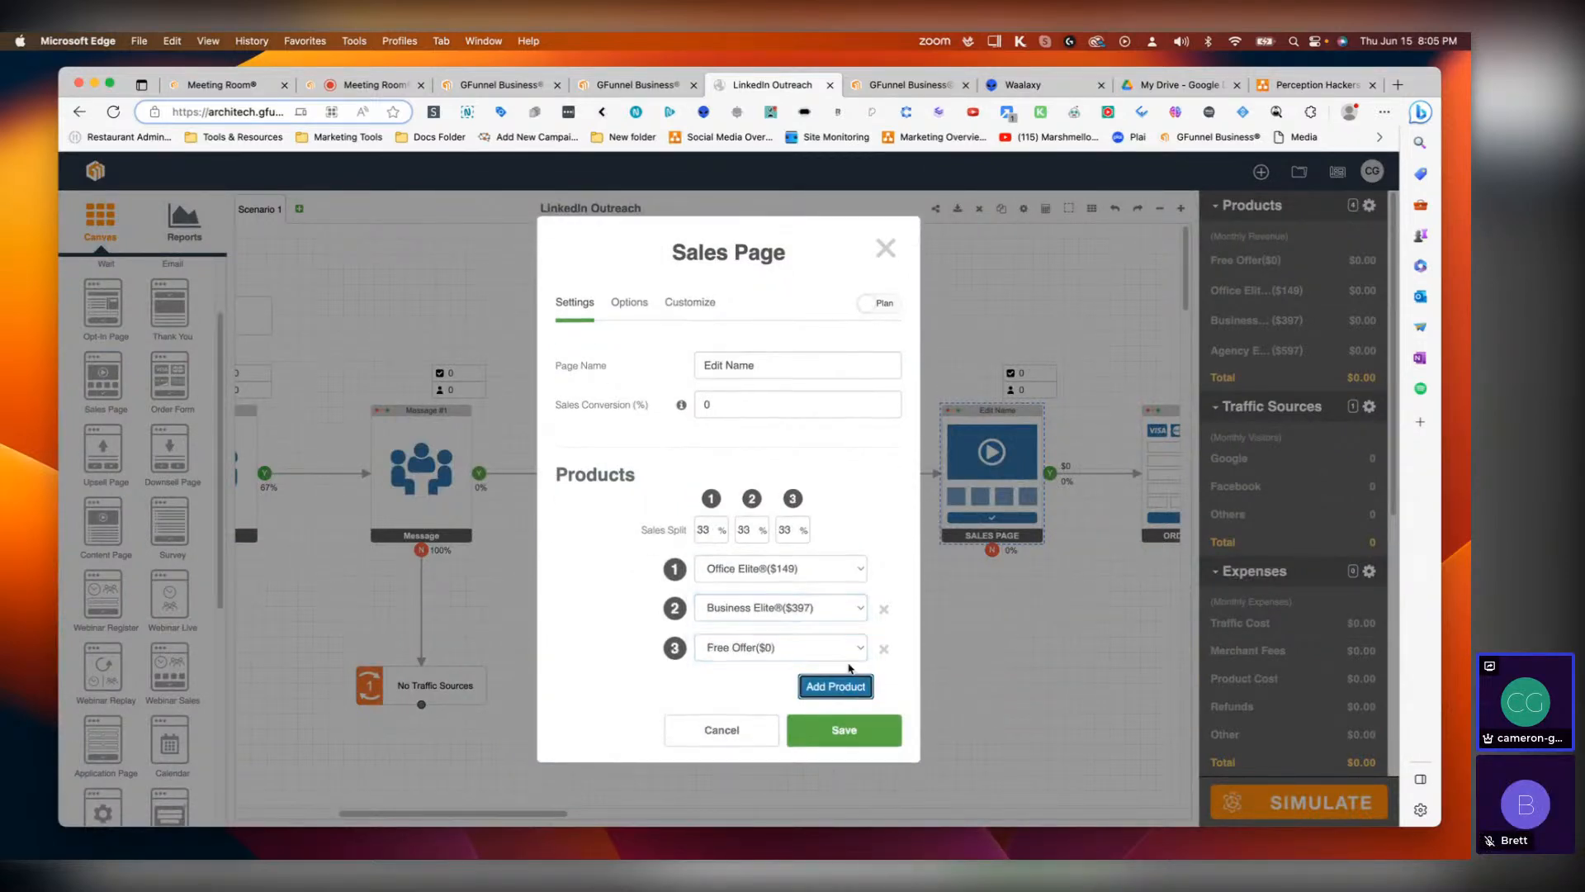
click(788, 647)
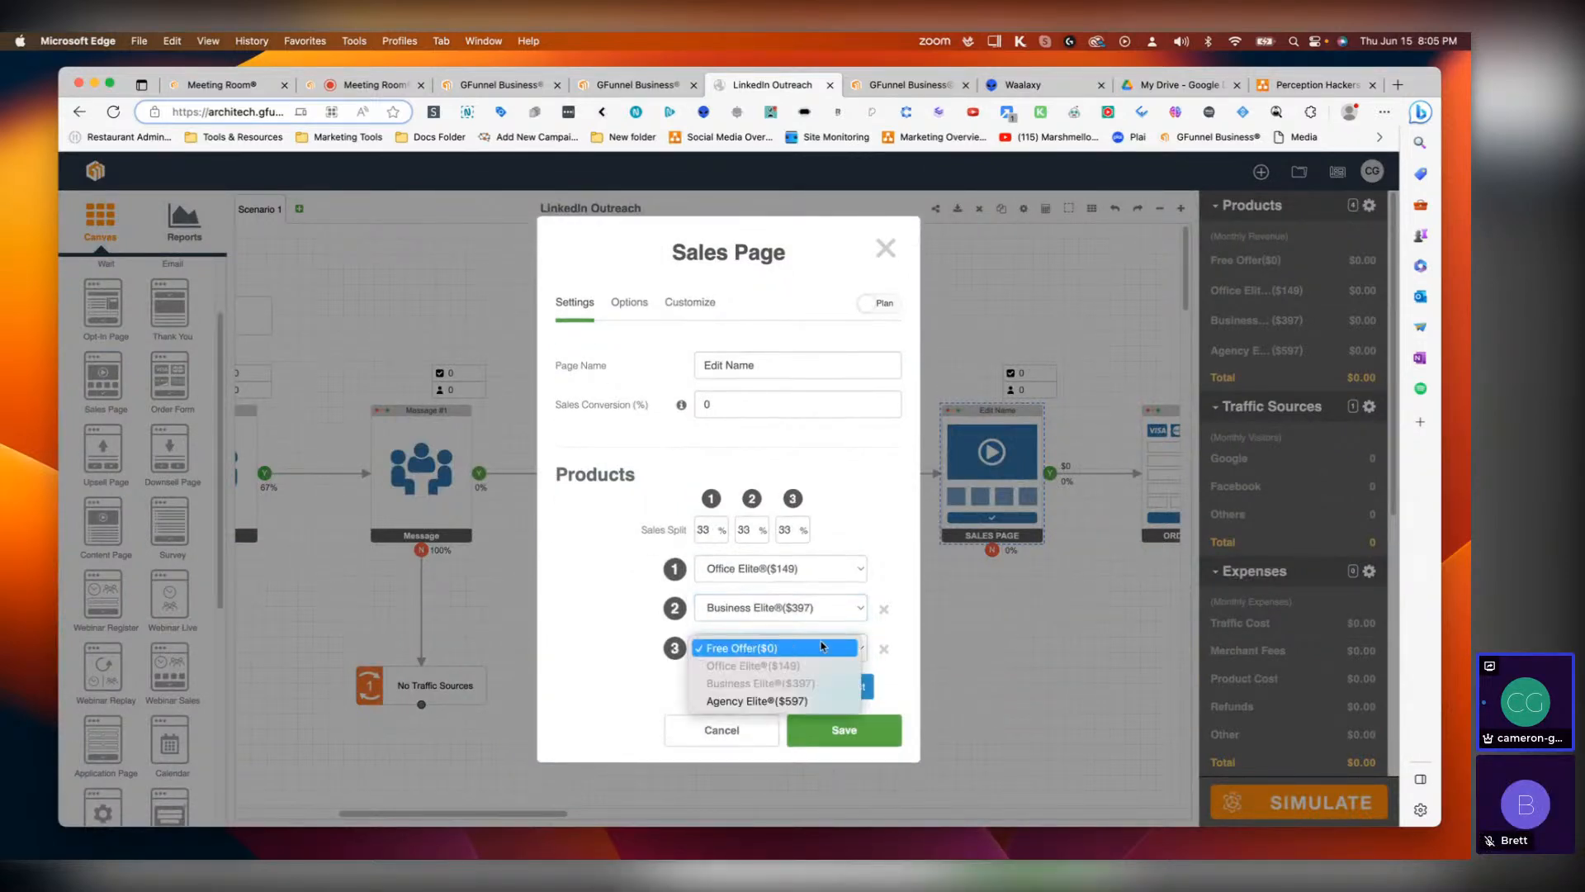
click(772, 701)
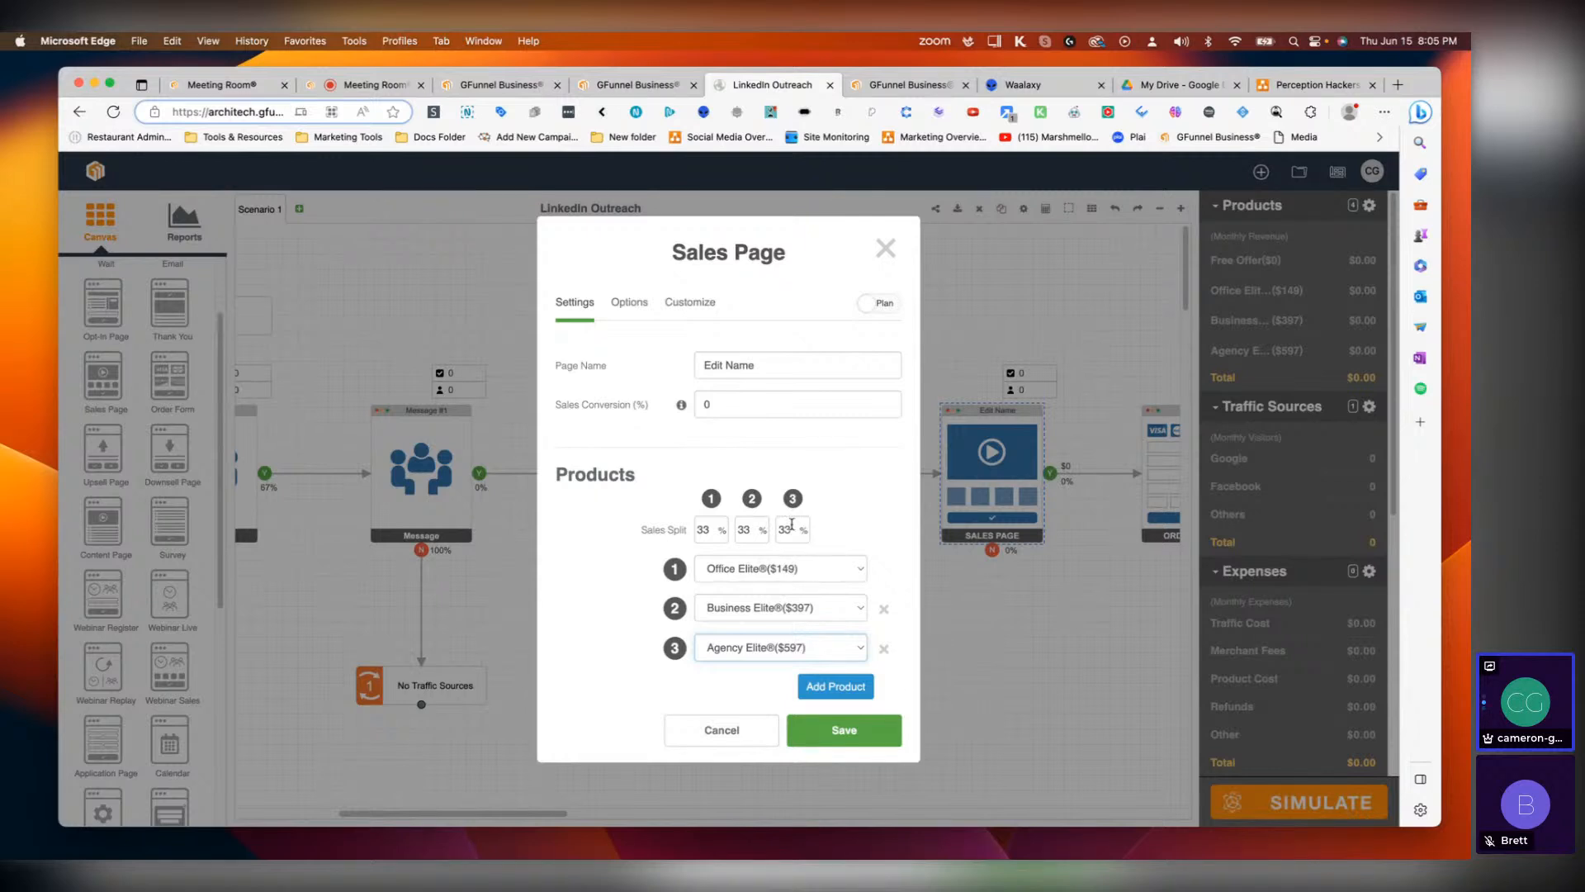
Step: Set the second Sales Page's sales split to 80%, 15% and 5% and save
double_click(703, 531)
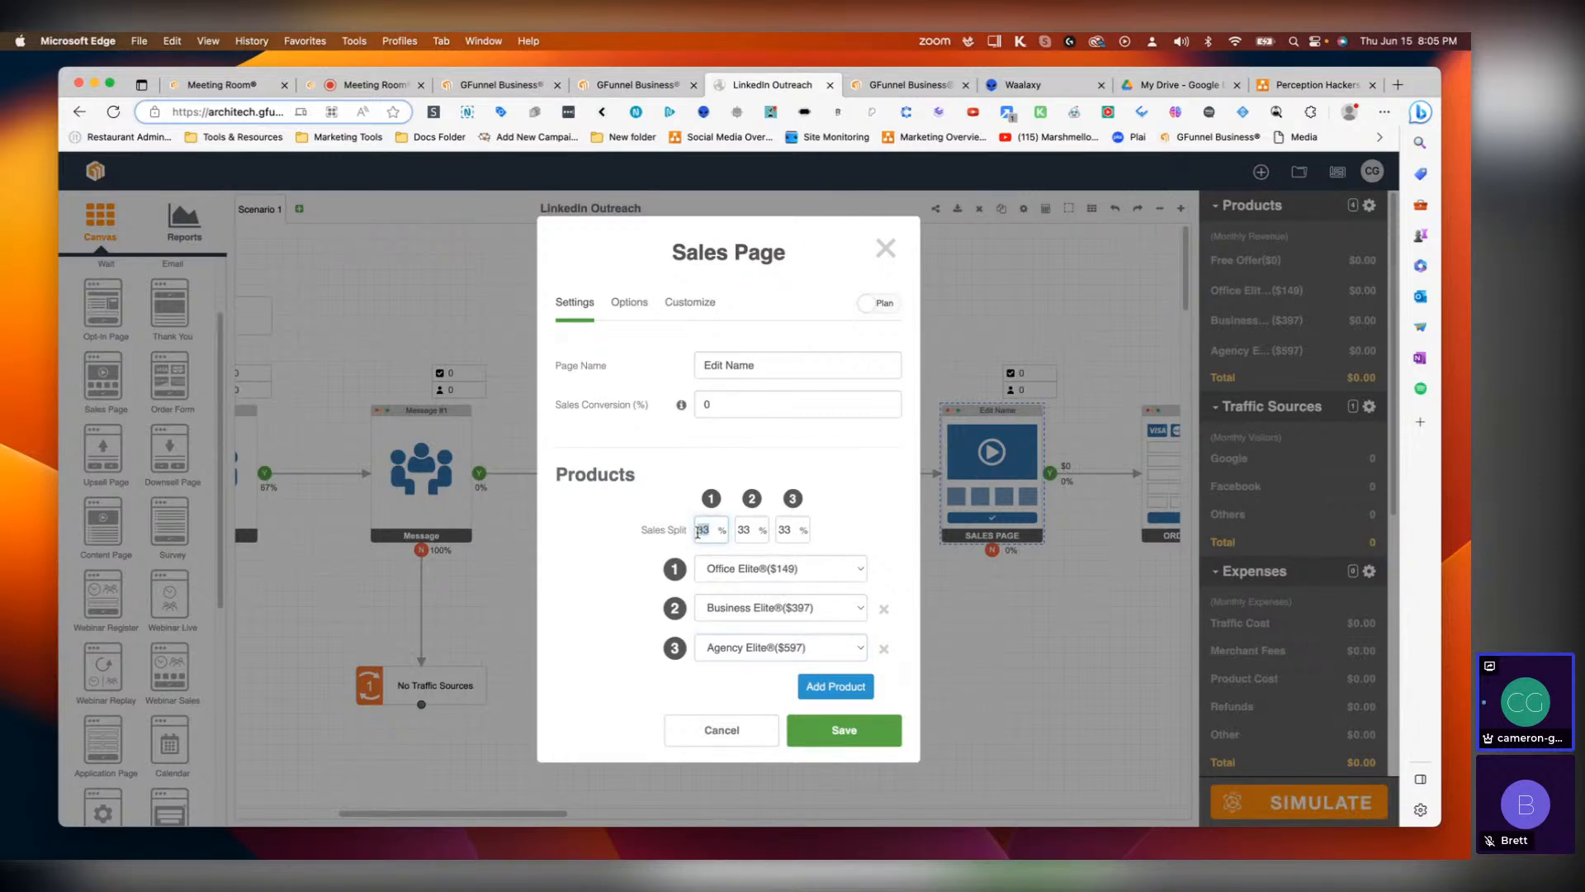
text(800)
key(BackSpace)
double_click(749, 530)
text(15)
text(5)
key(BackSpace)
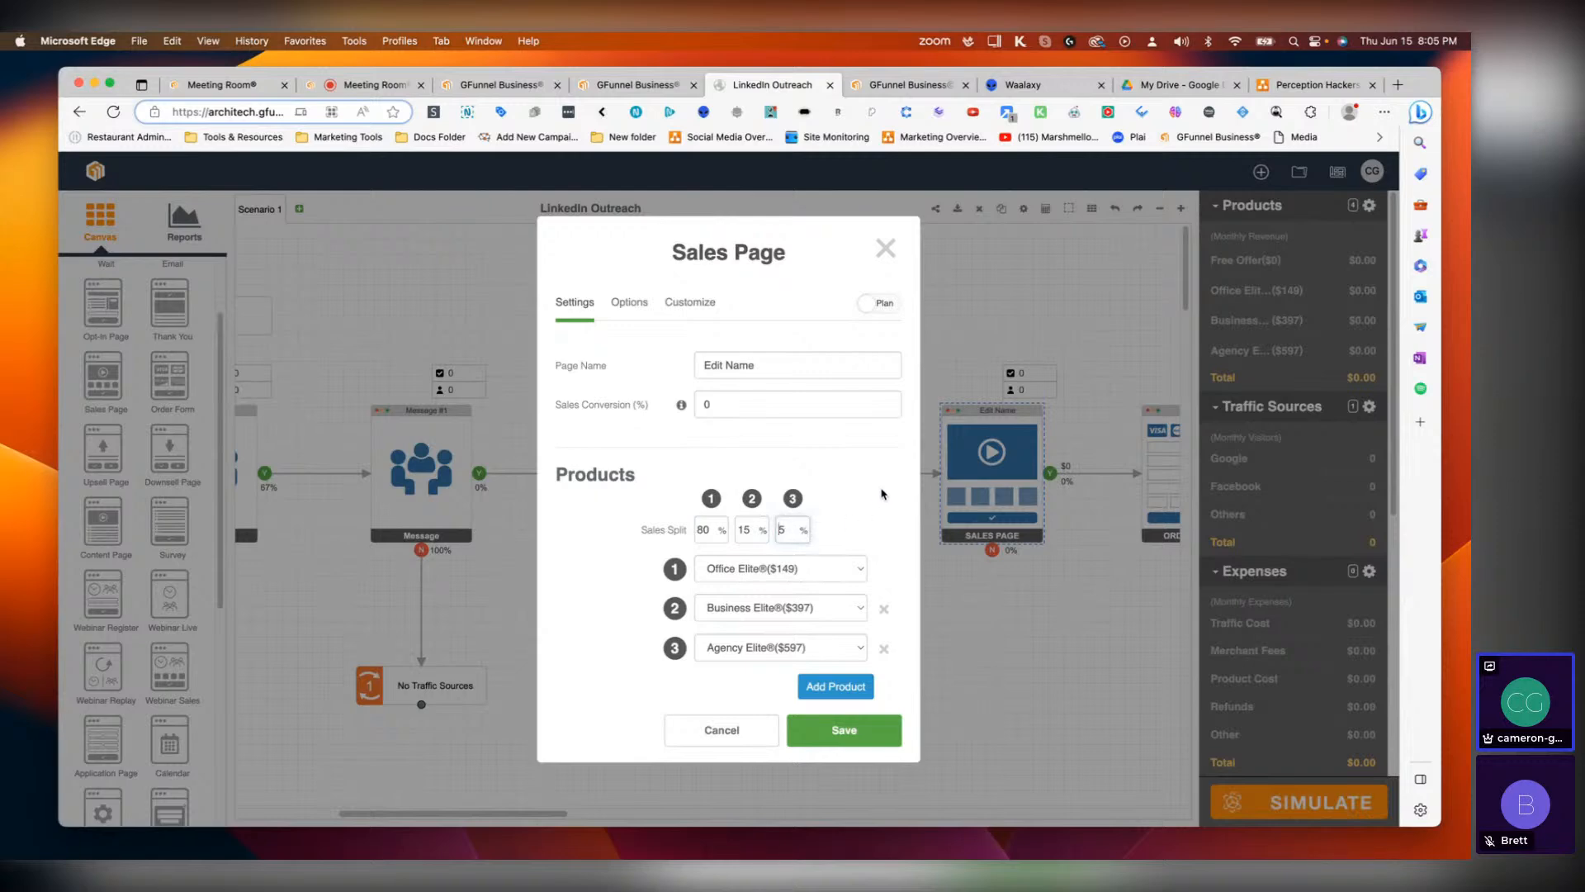
click(839, 731)
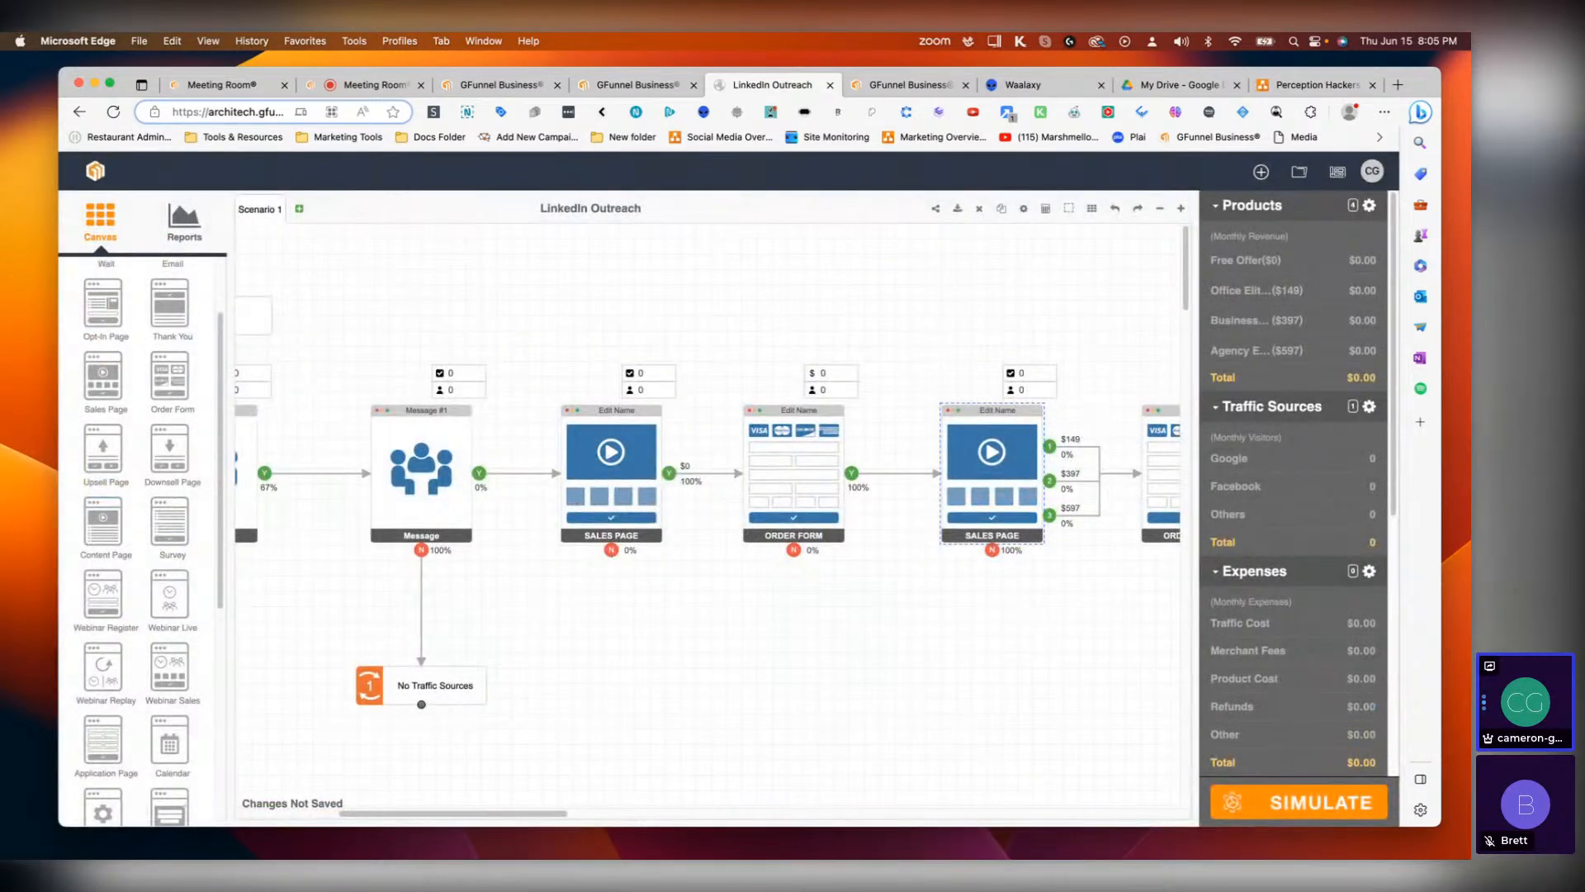
Step: Delete the Order Form that follows the second Sales Page
drag(524, 814, 675, 811)
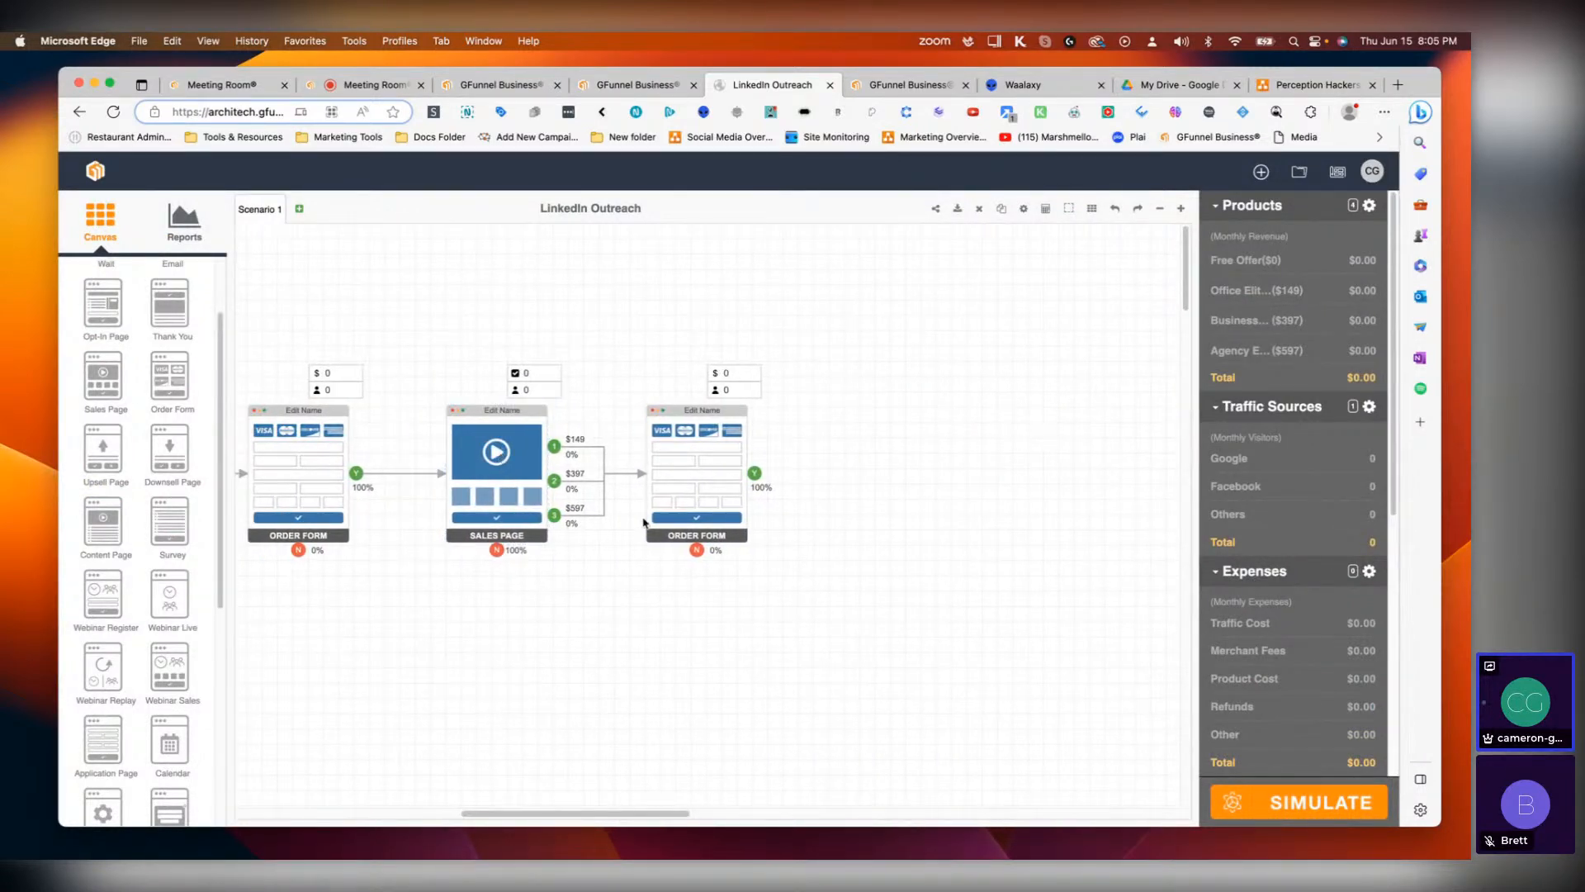
click(708, 476)
key(Delete)
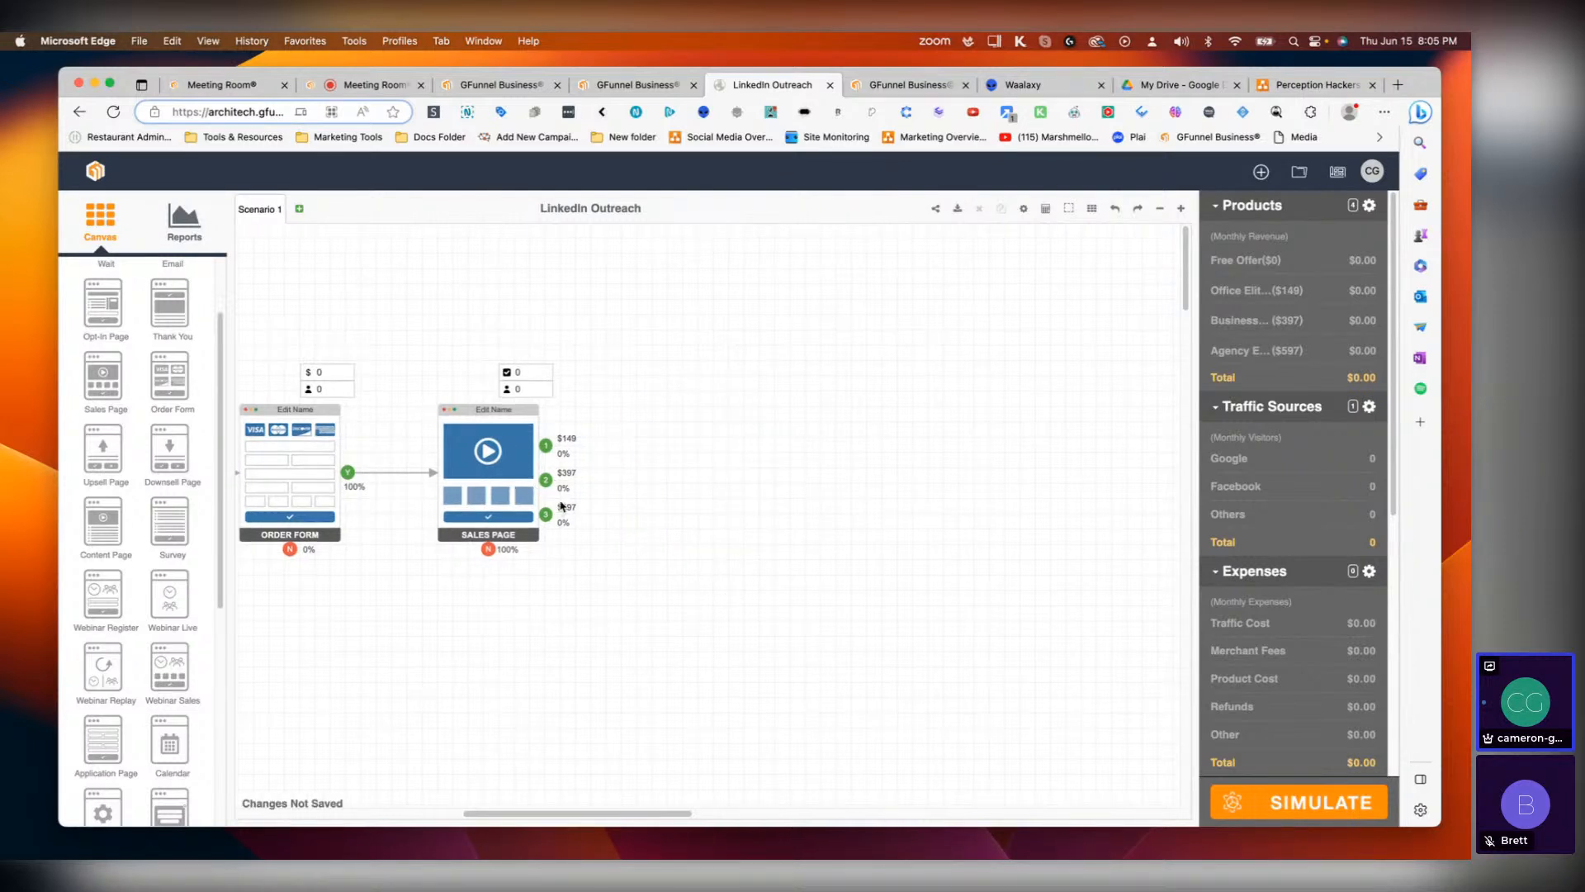
scroll(128, 656, down, 3)
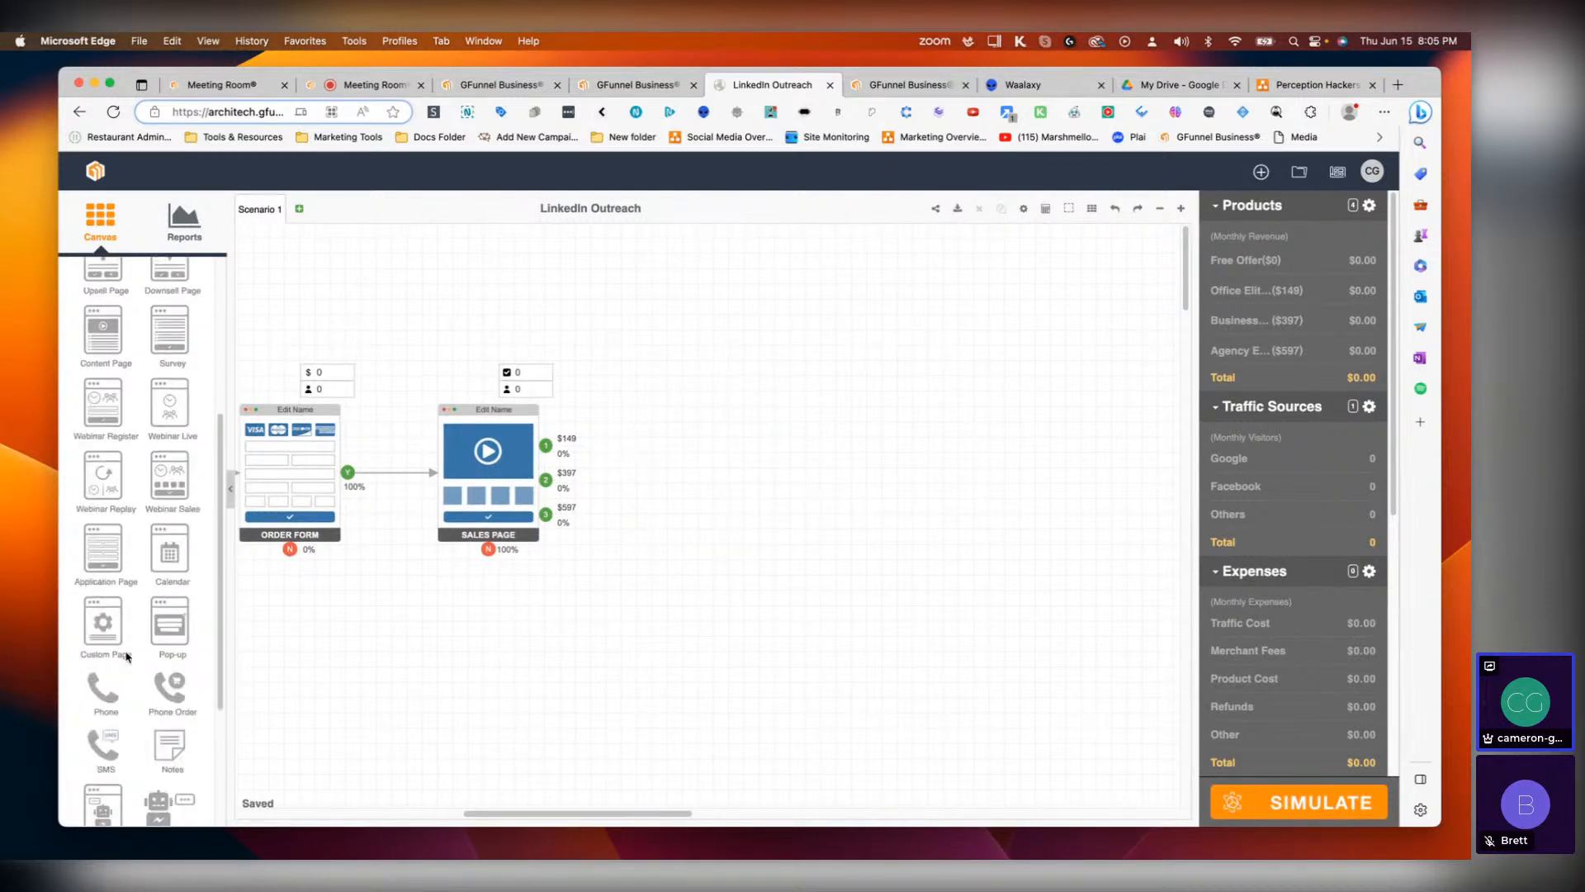
drag(102, 620, 738, 481)
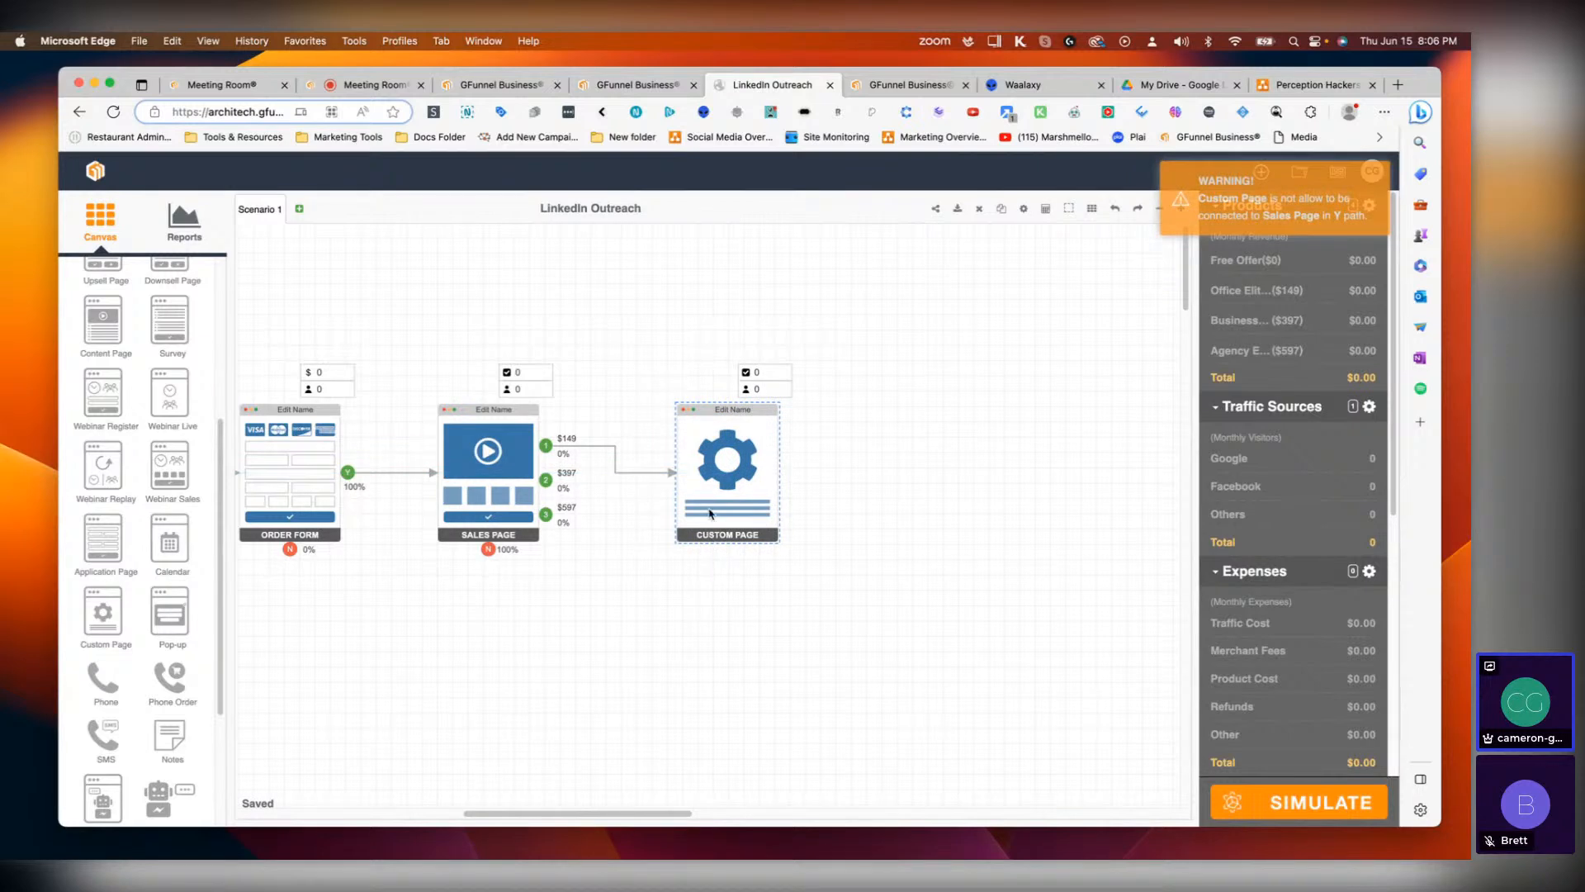
click(839, 517)
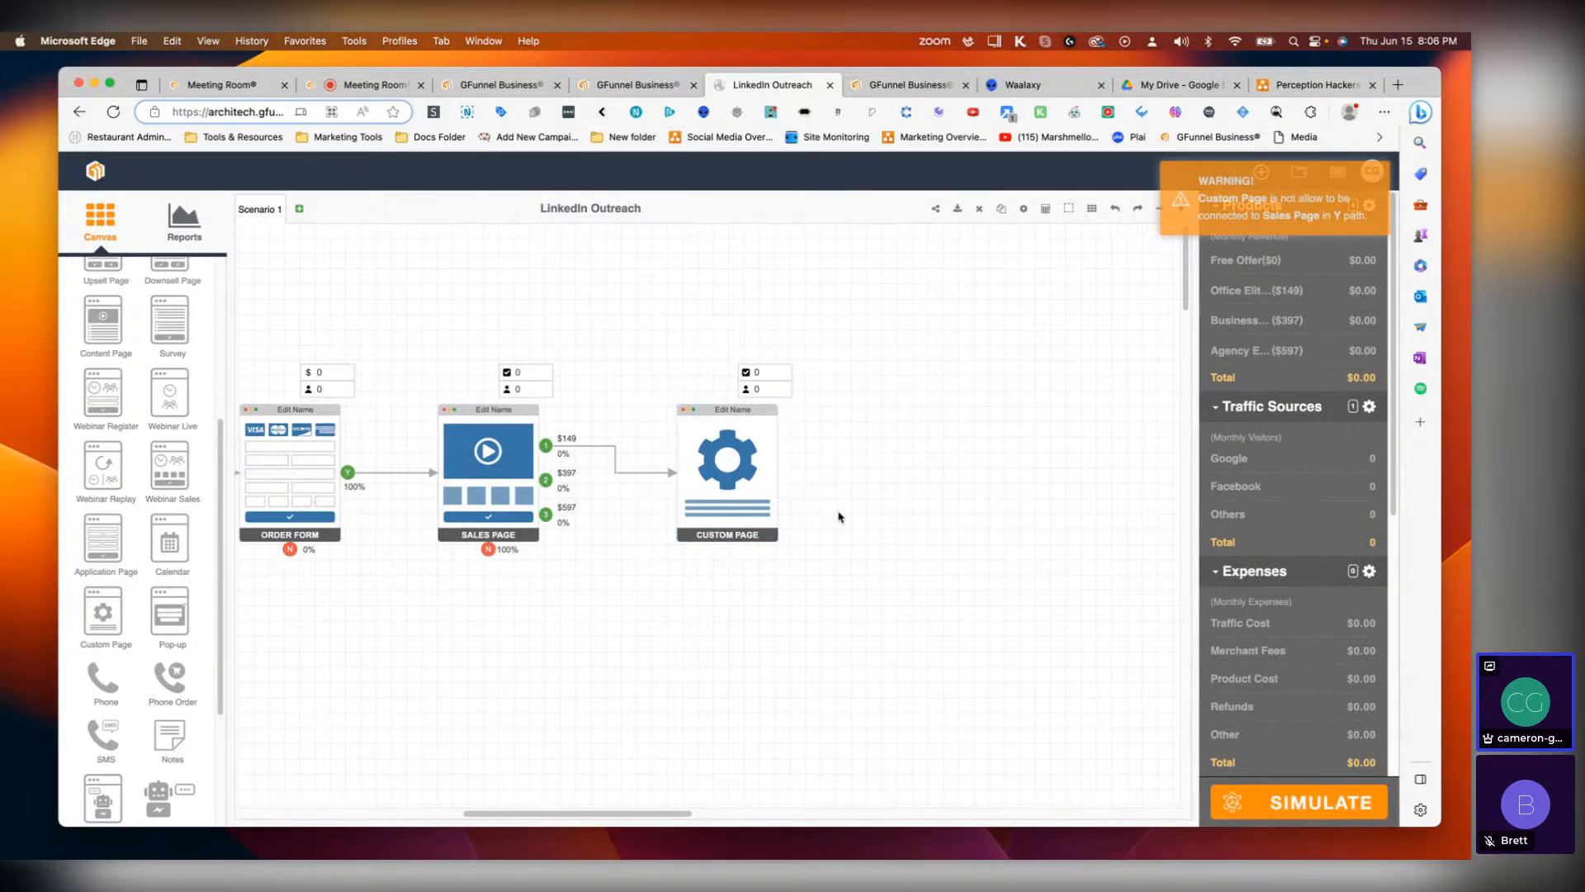
scroll(546, 480, left, 4)
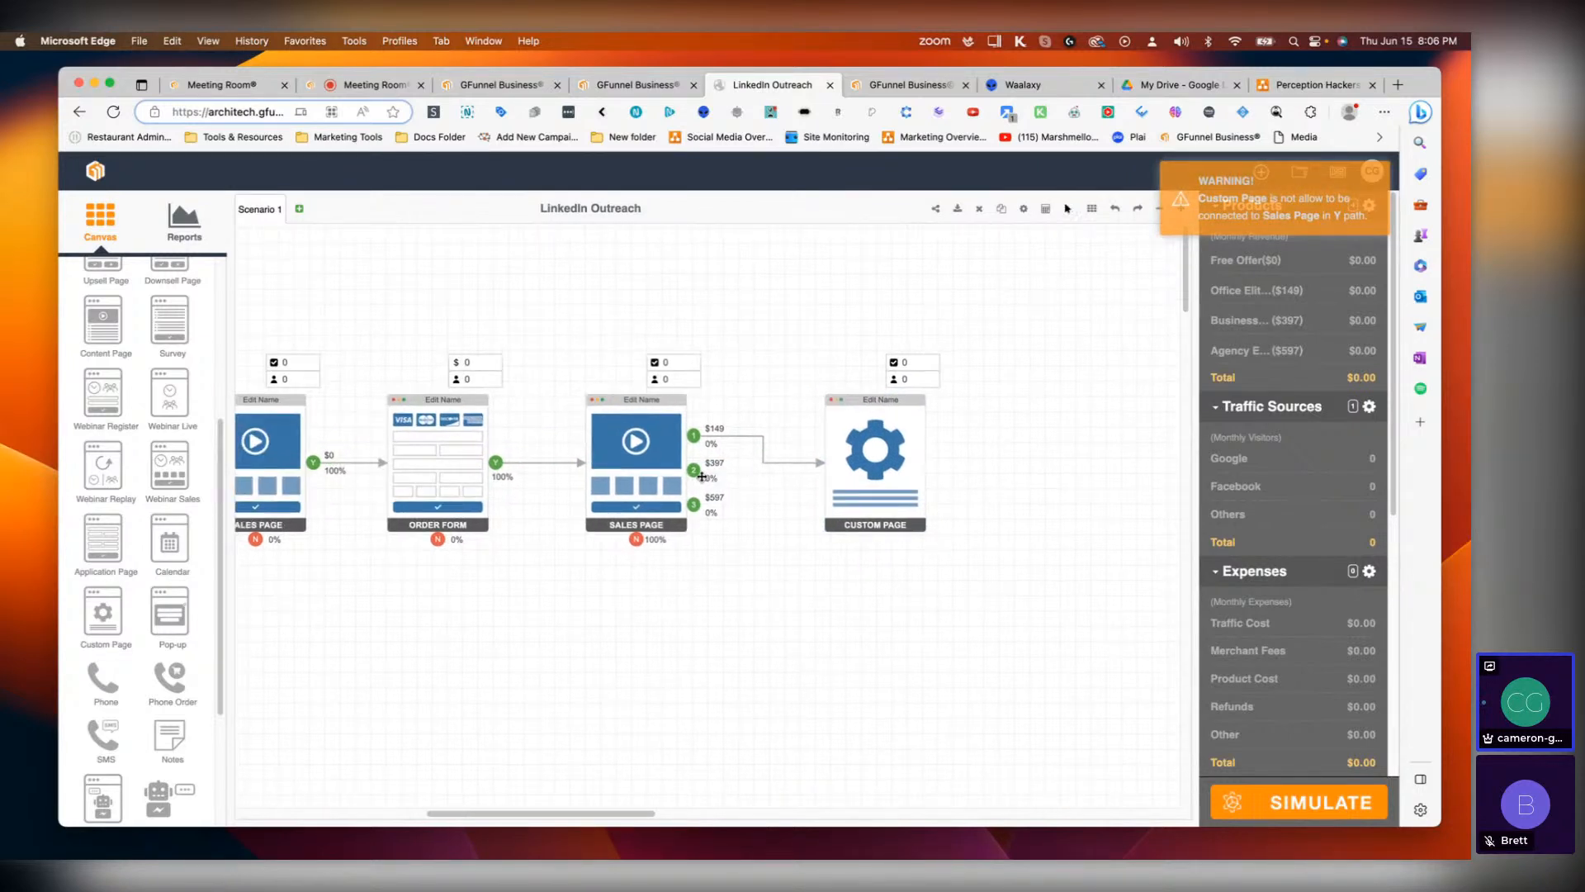
click(875, 448)
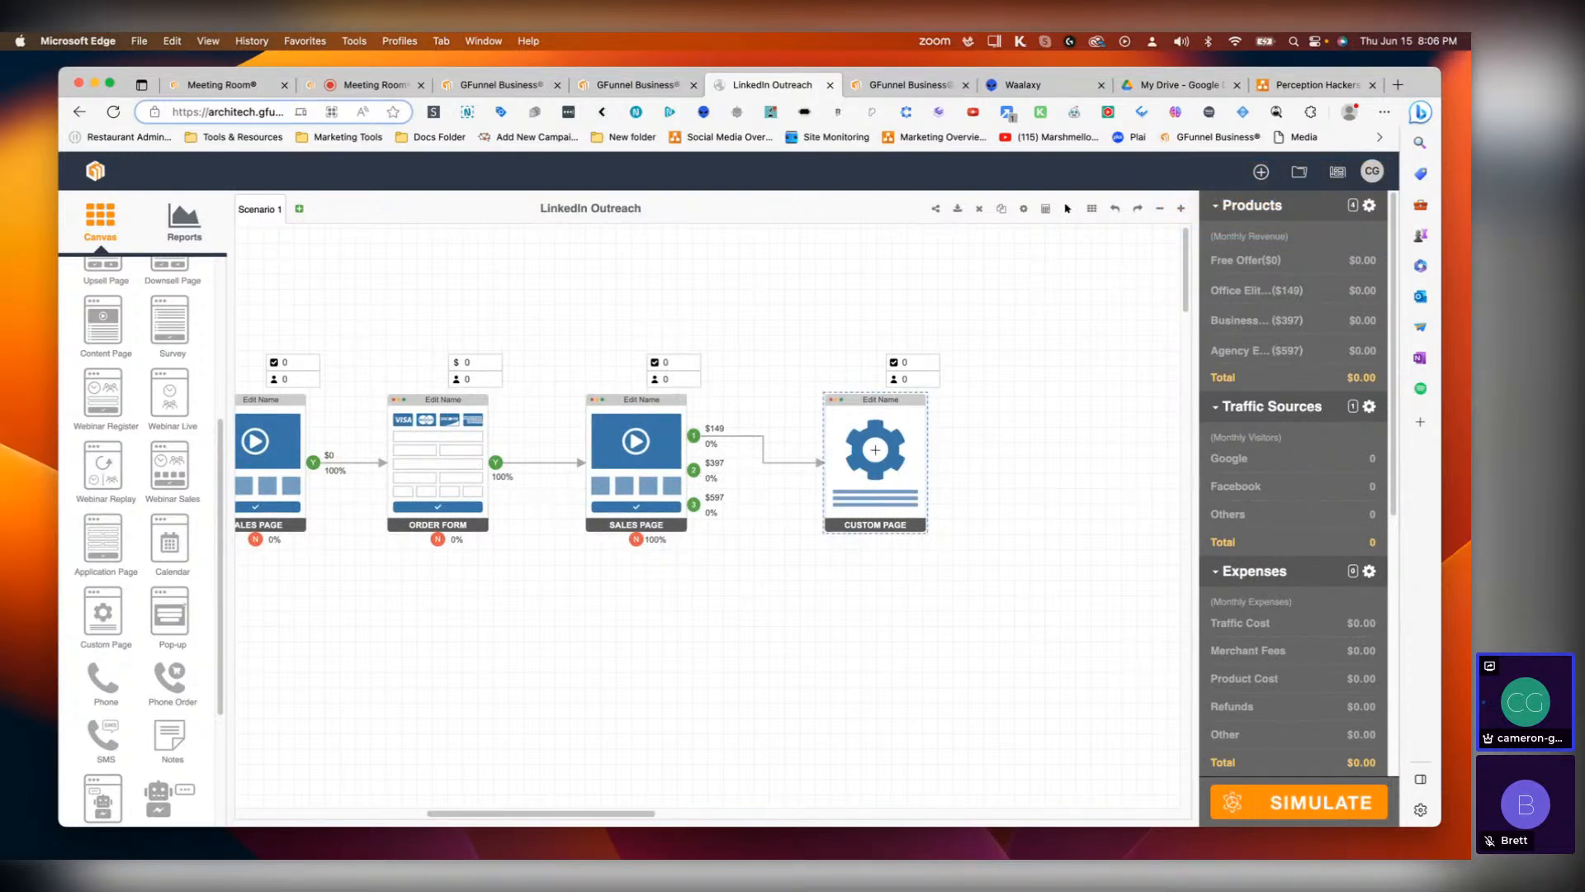
key(Delete)
Step: Add an Order Form after the second Sales Page's Office Elite® output and delete it again
scroll(164, 382, up, 4)
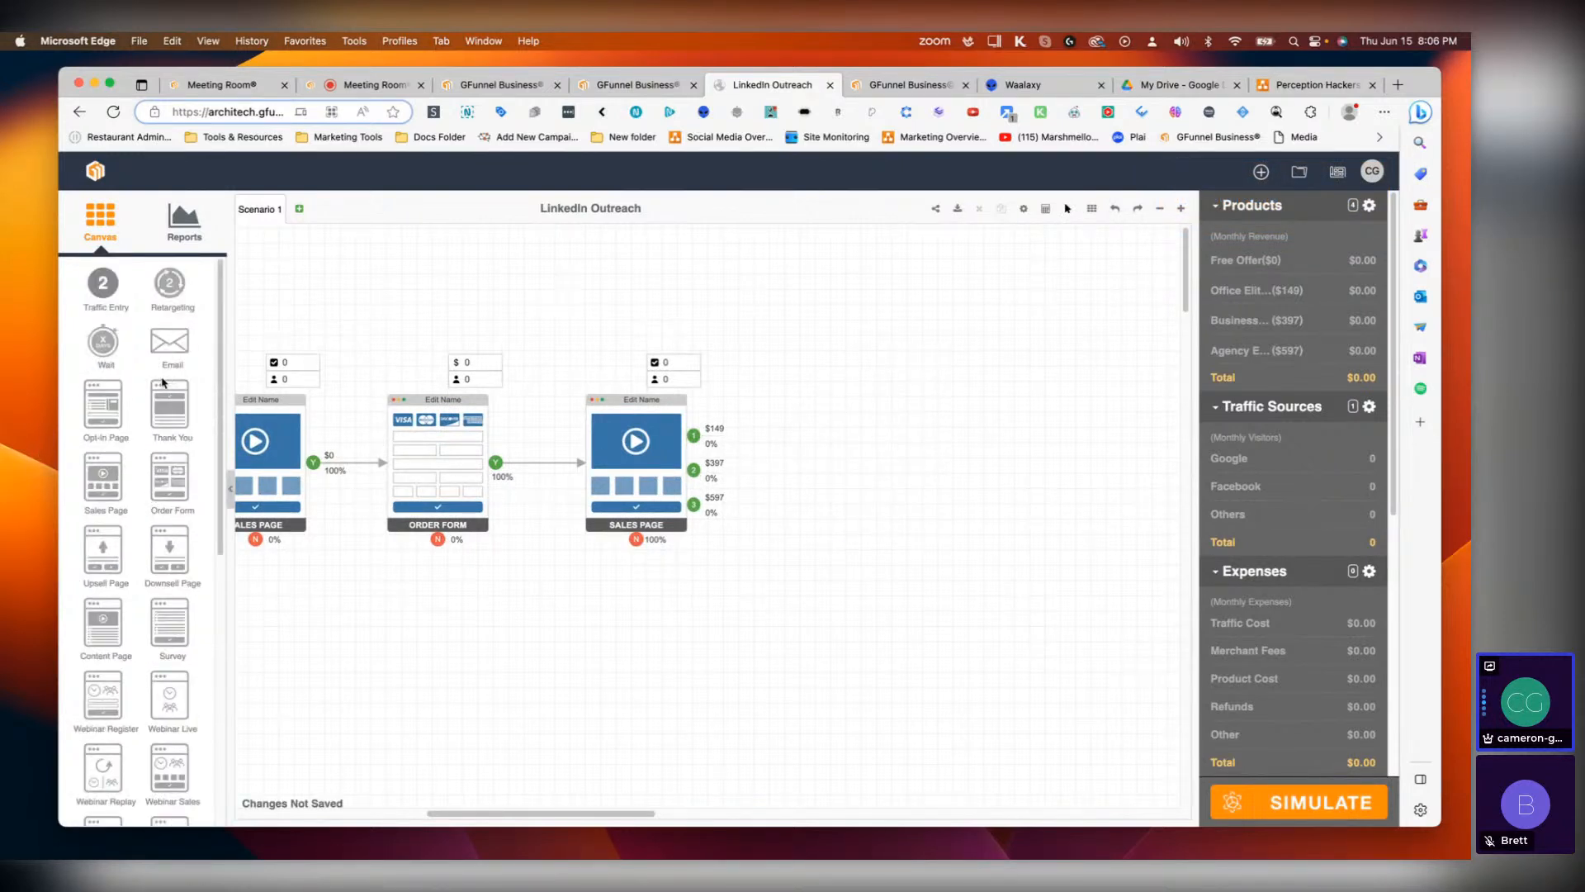
drag(169, 483, 844, 474)
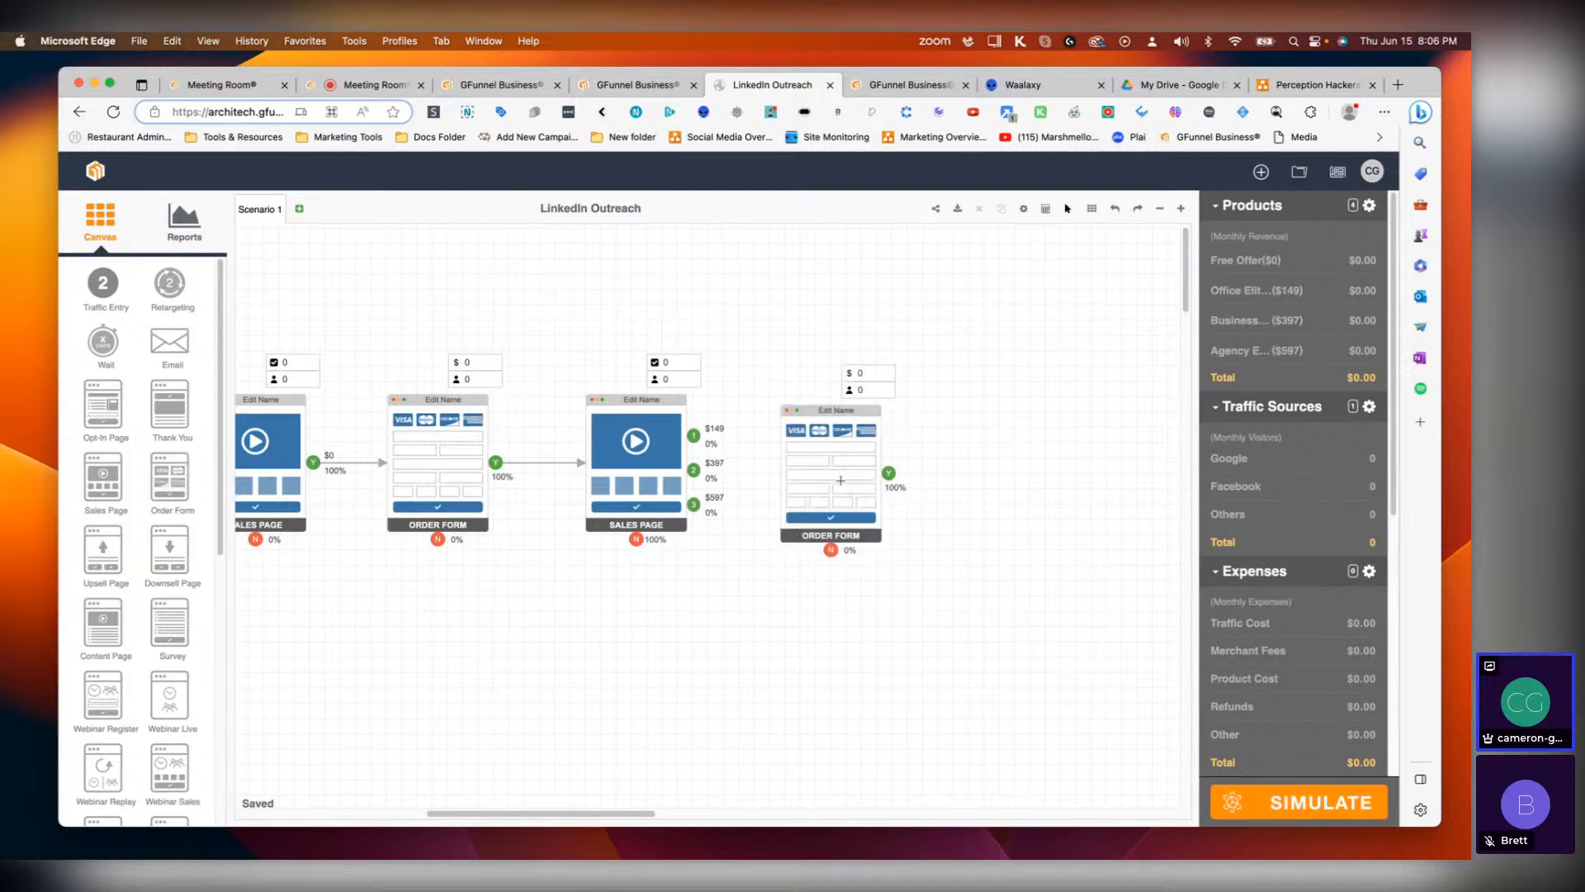
click(754, 619)
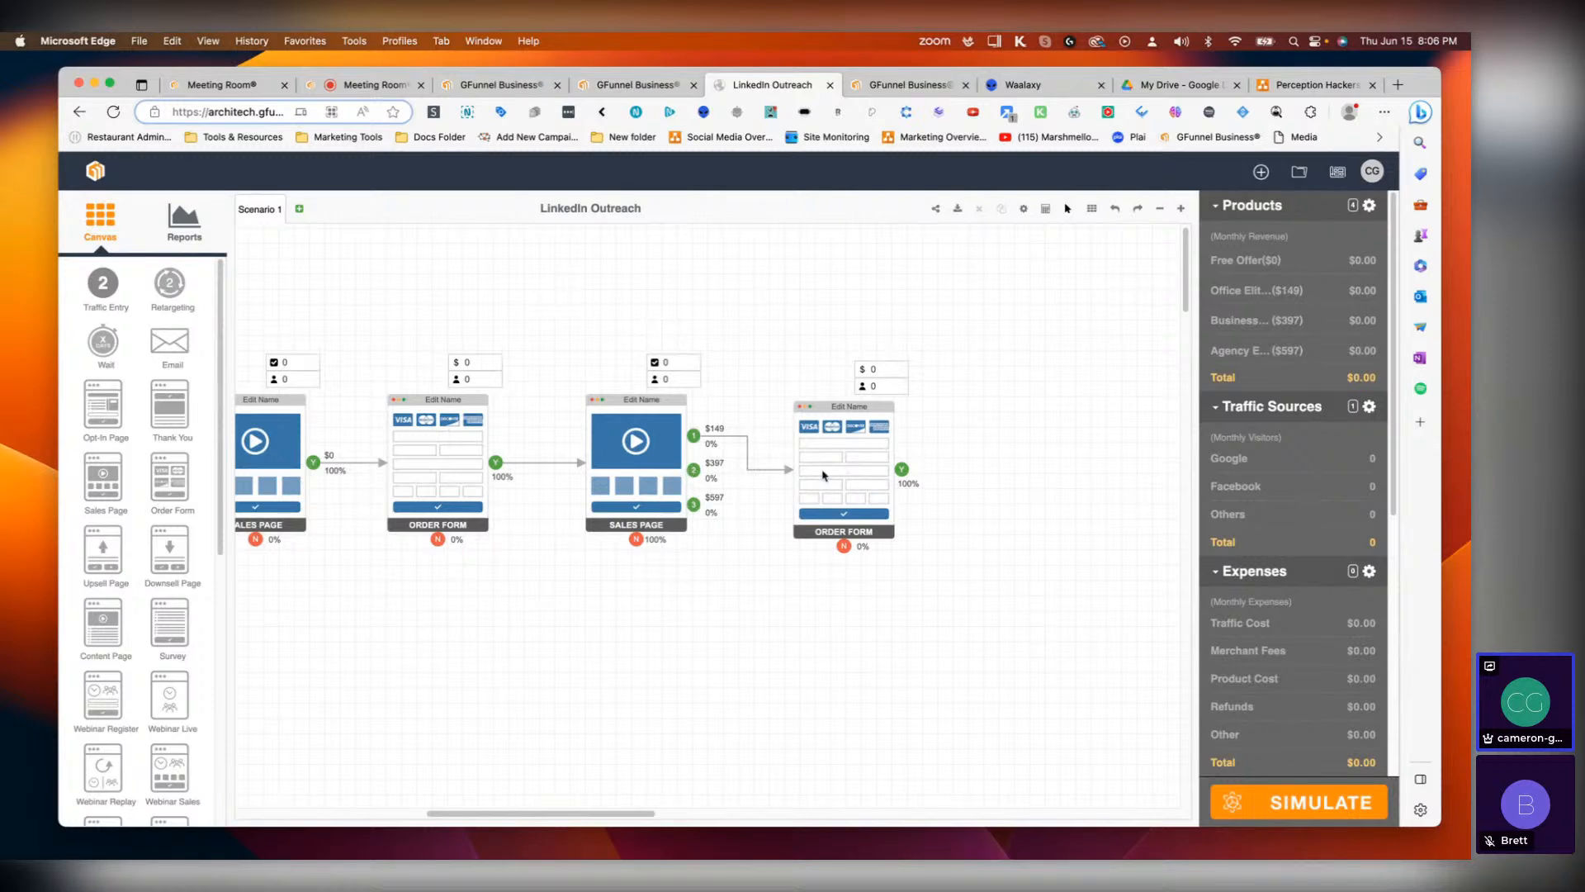
click(823, 474)
click(729, 478)
click(842, 456)
key(Delete)
Step: Delete the second Sales Page together with the Order Form that follows it
double_click(636, 471)
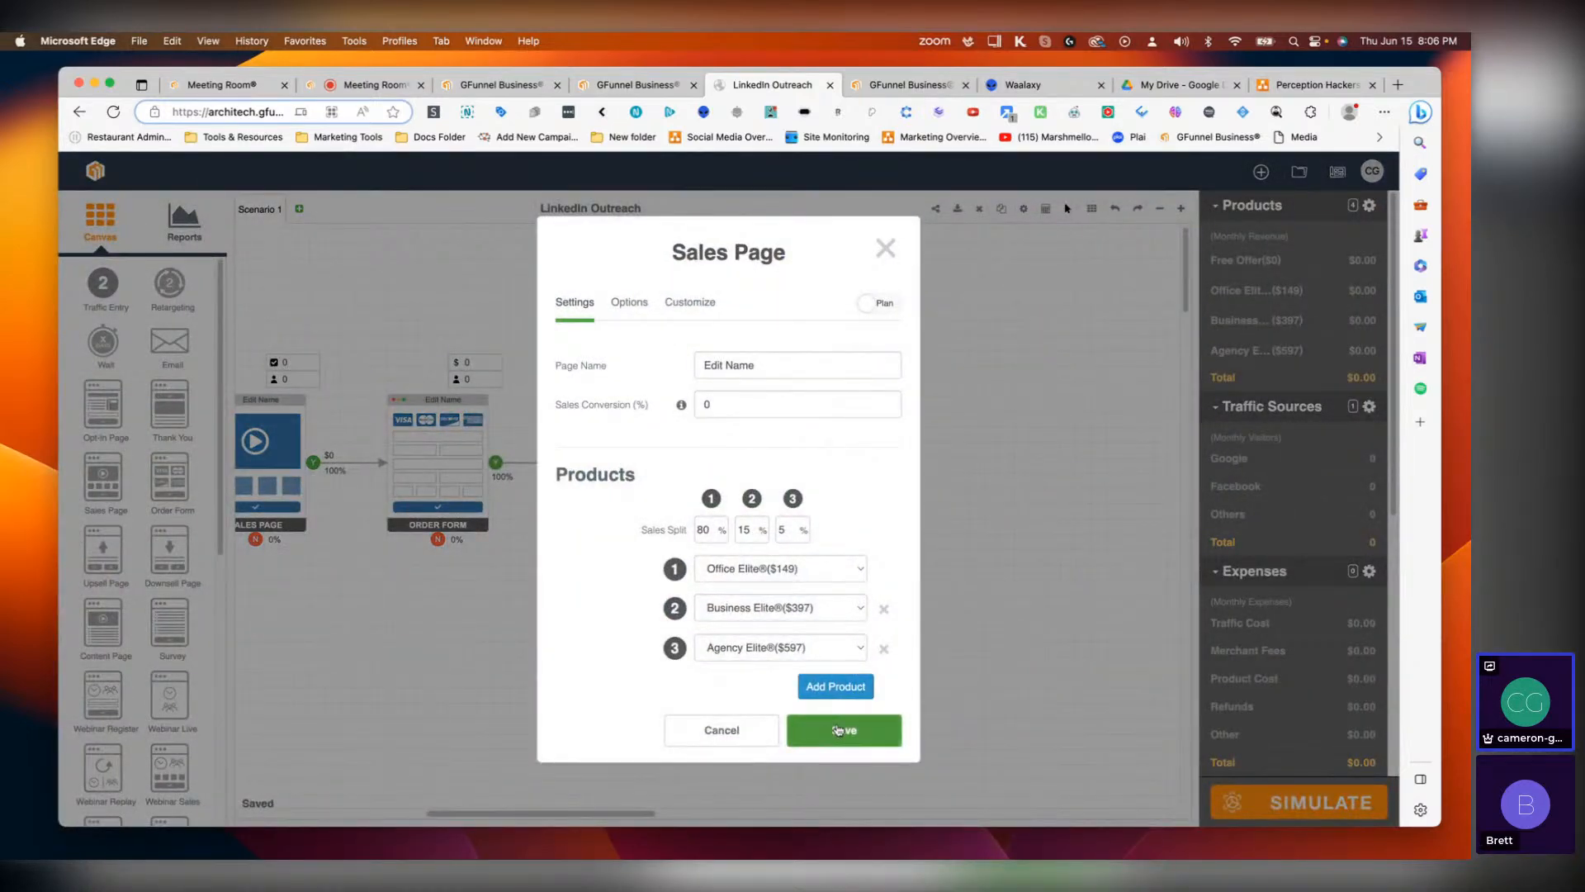
click(837, 729)
key(Delete)
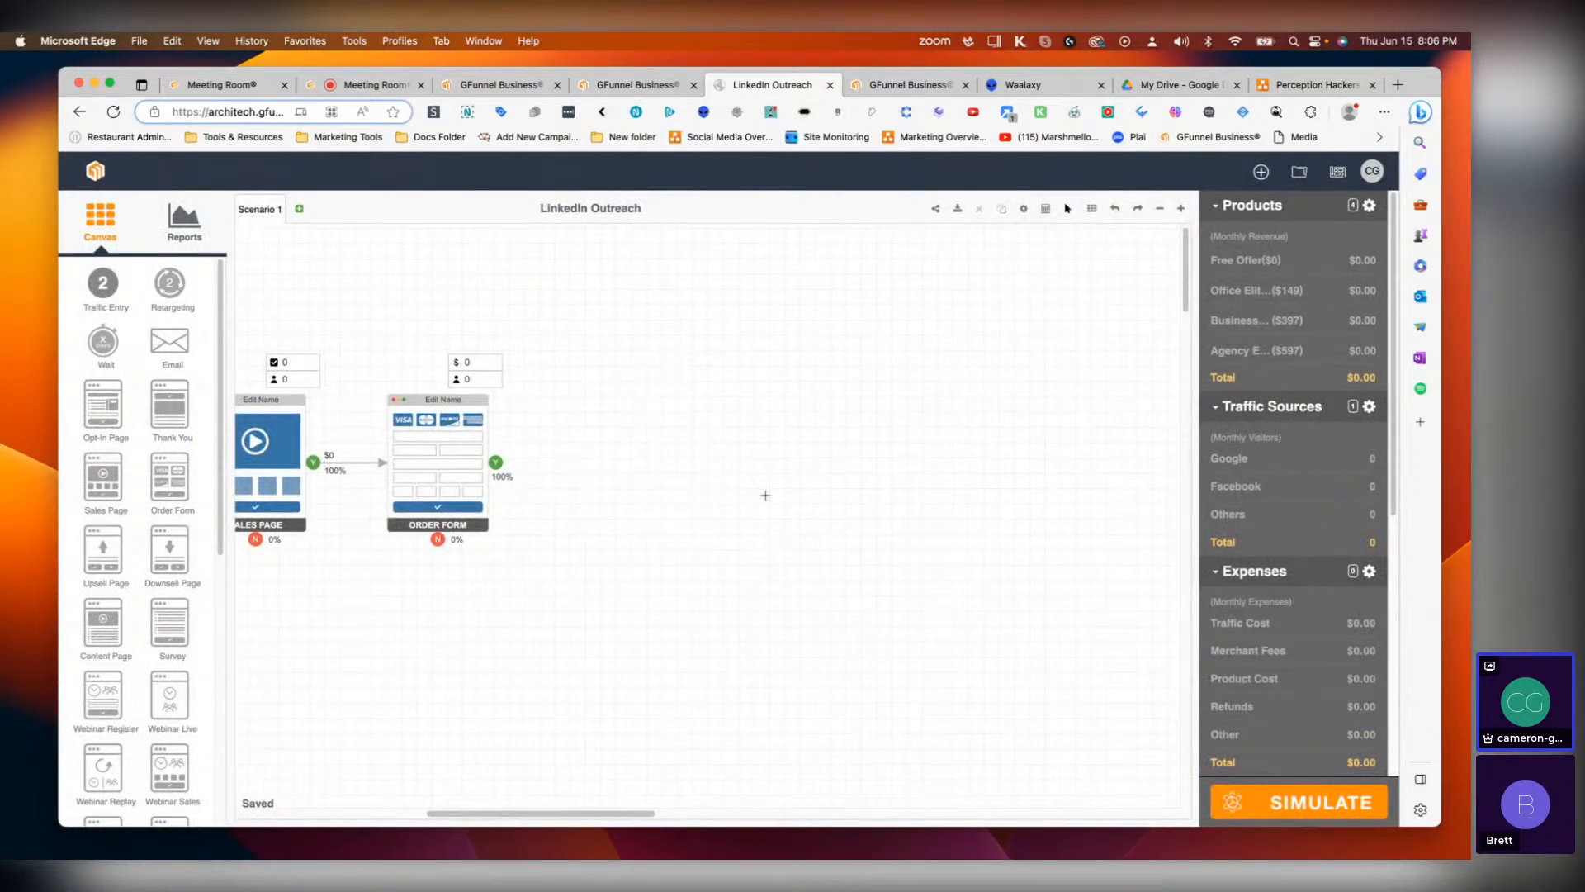
Step: Add a new Sales Page after the first Order Form and assign Office Elite®, Business Elite® and Agency Elite® as its products
drag(103, 477, 630, 466)
double_click(670, 503)
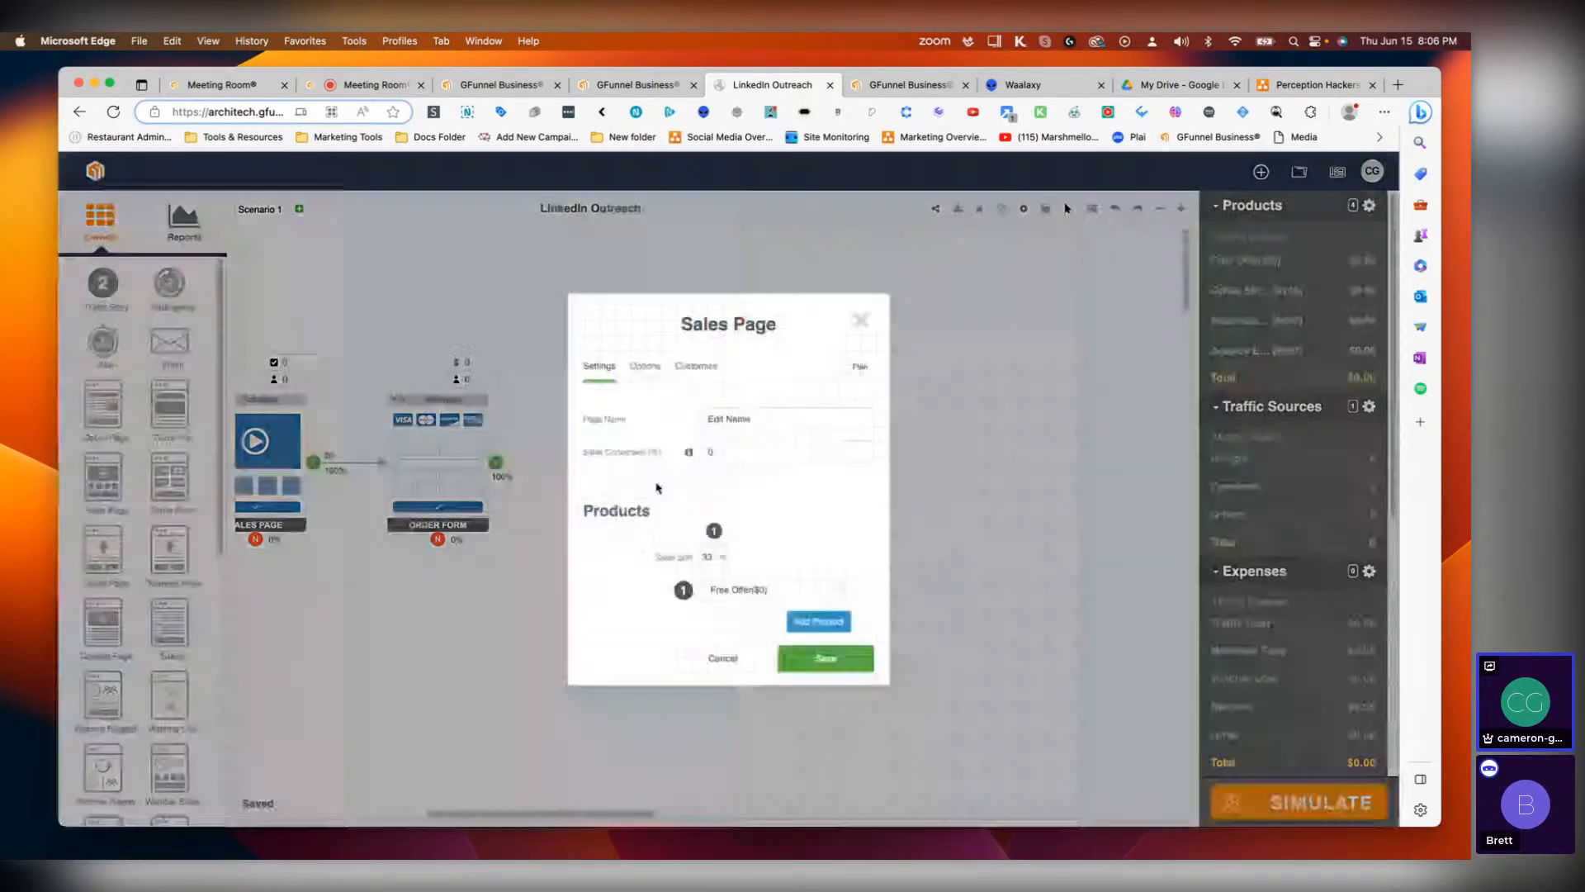
click(798, 610)
click(765, 628)
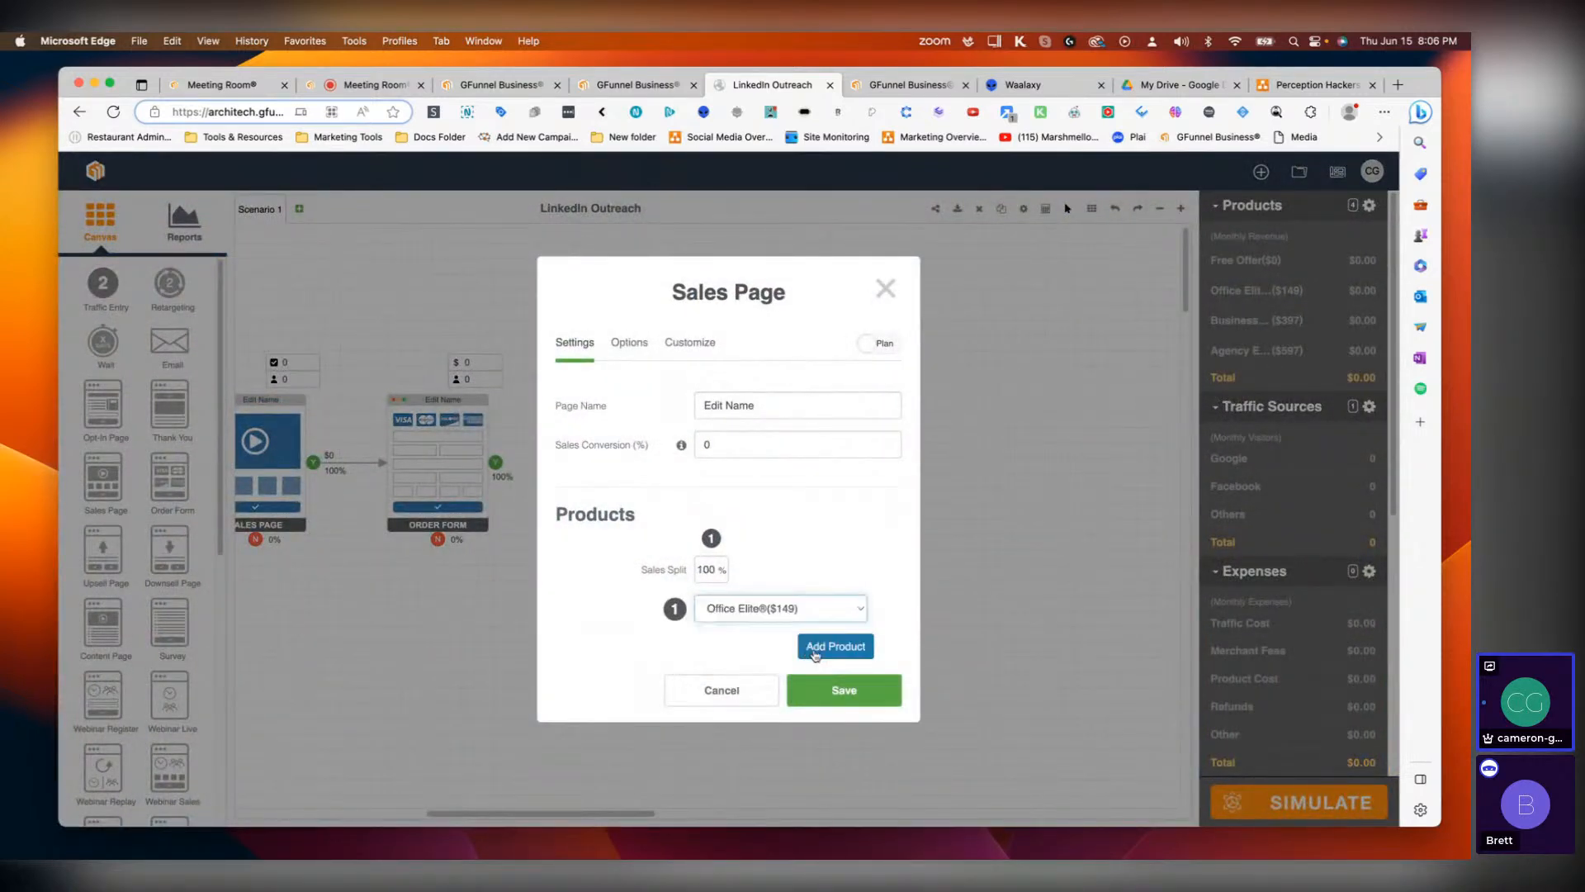
click(833, 646)
click(805, 629)
click(769, 662)
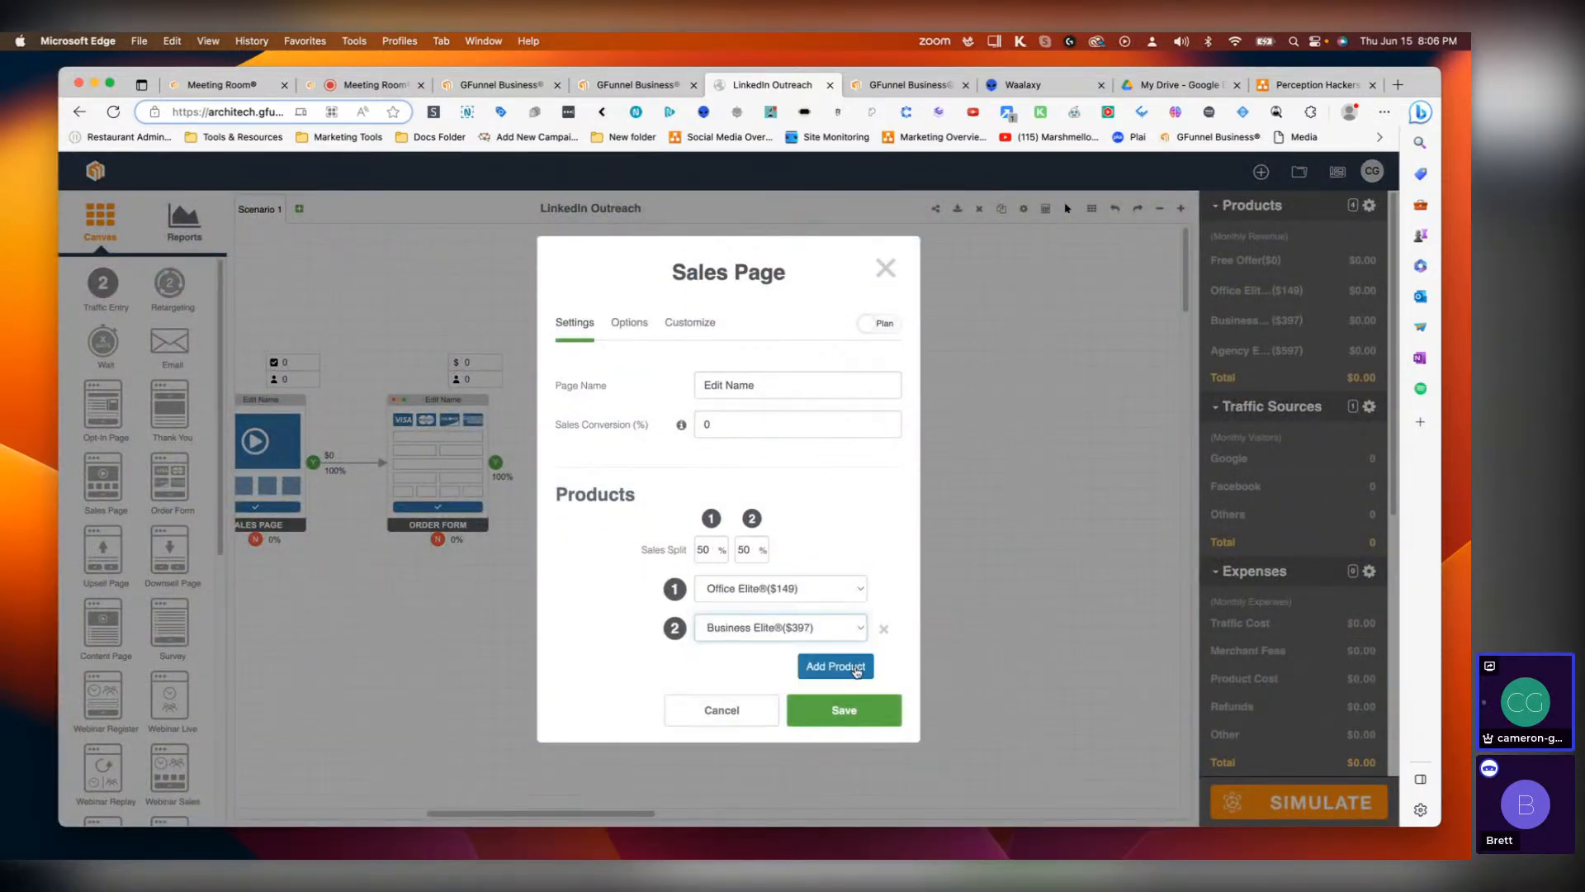
click(833, 663)
click(780, 648)
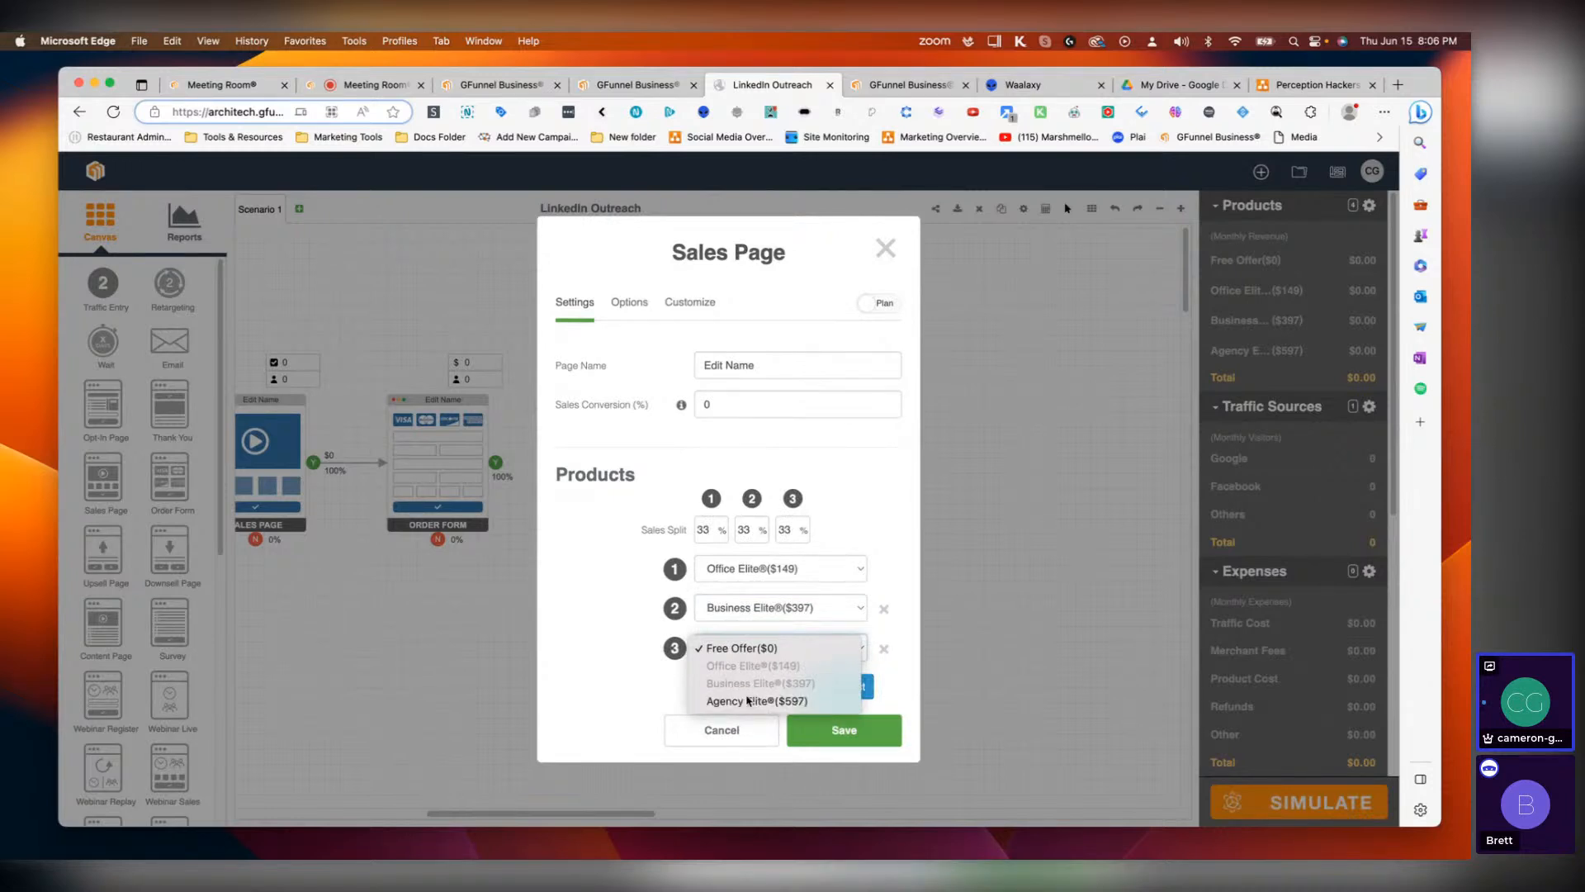
click(748, 701)
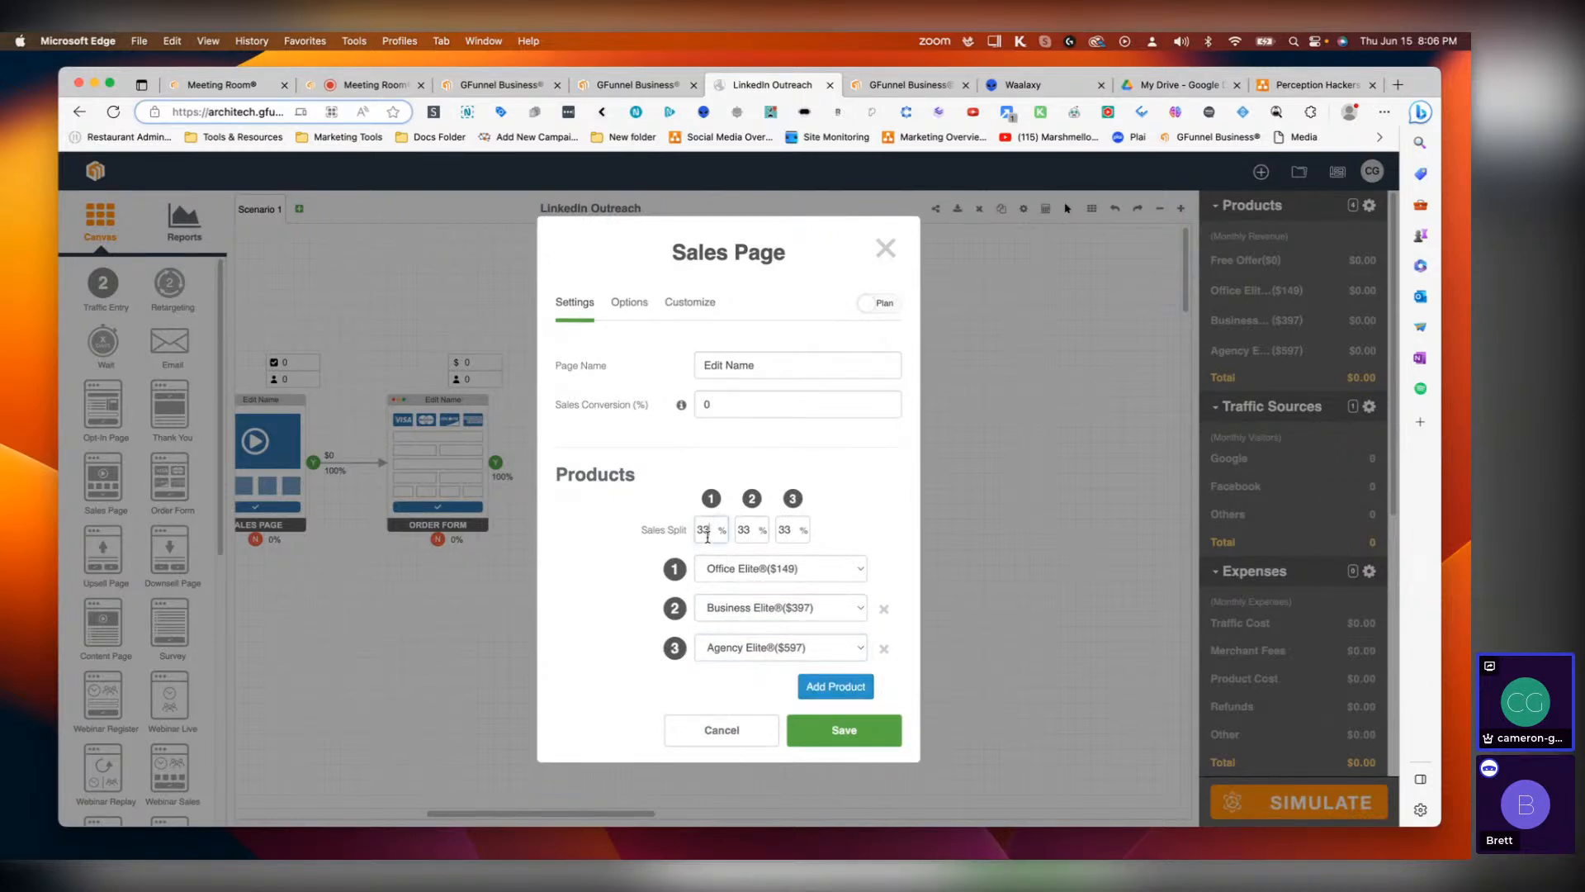
Step: Set the new Sales Page's sales split to 80%, 15% and 5% and save
text(80)
click(748, 532)
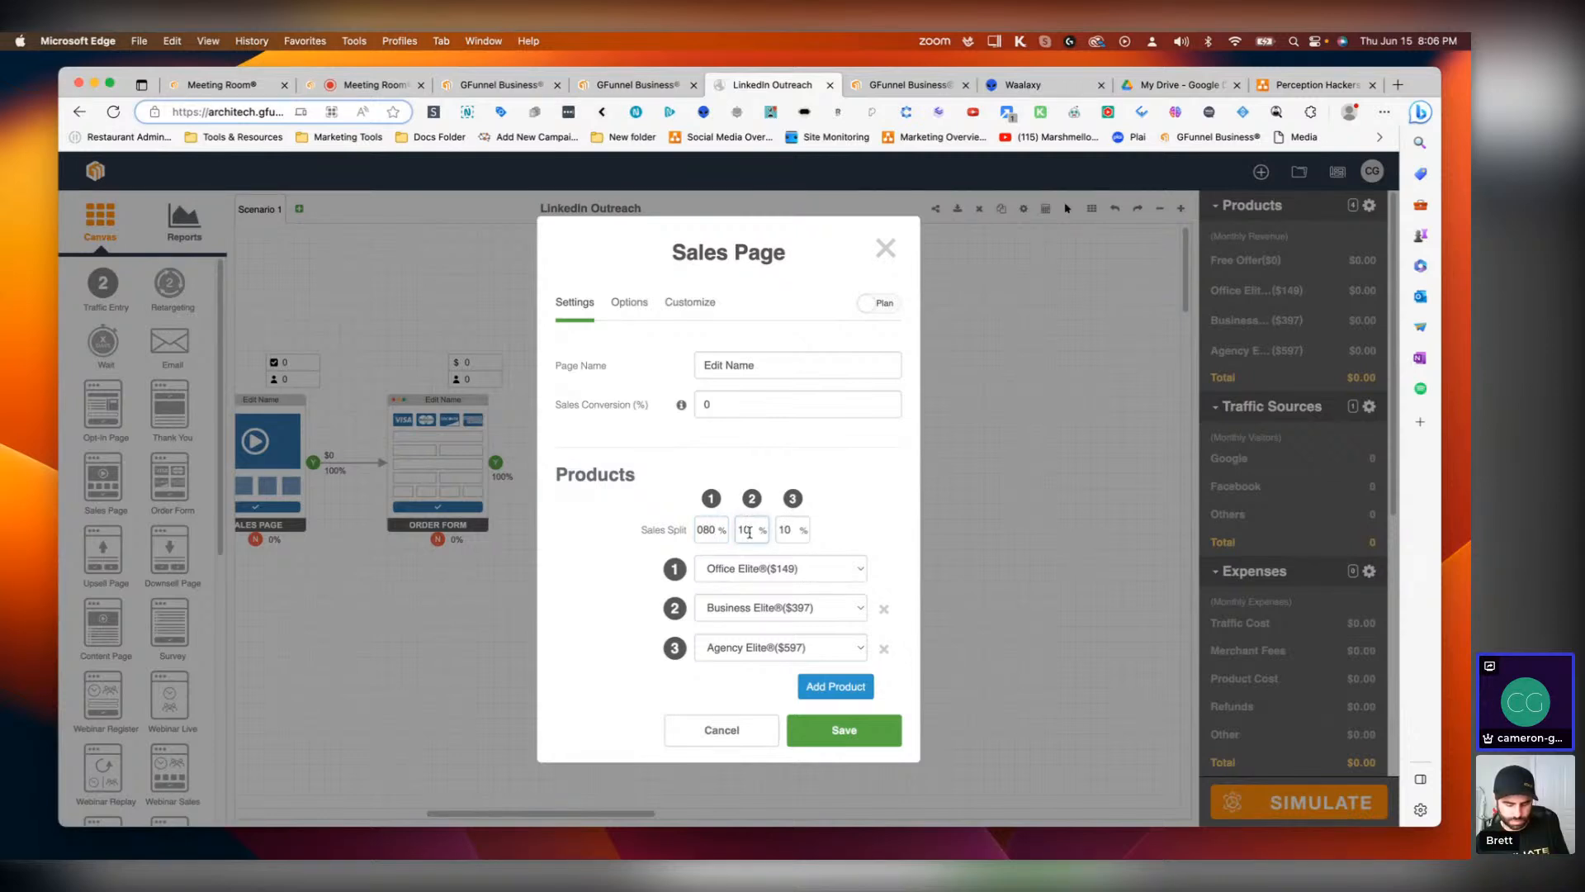
text(5)
double_click(704, 529)
text(80)
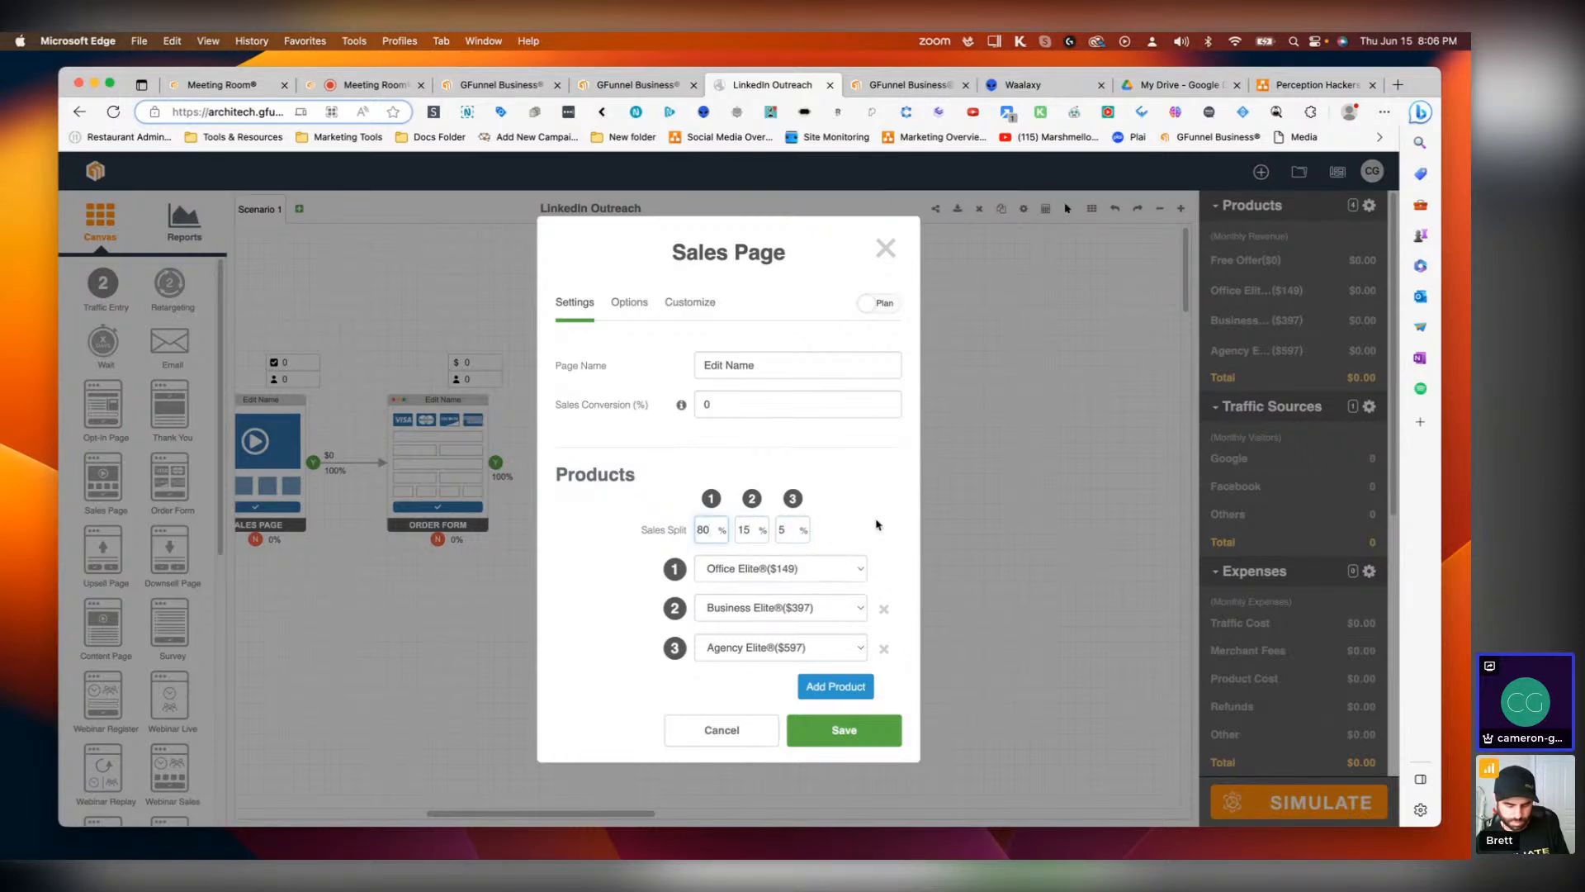
click(839, 731)
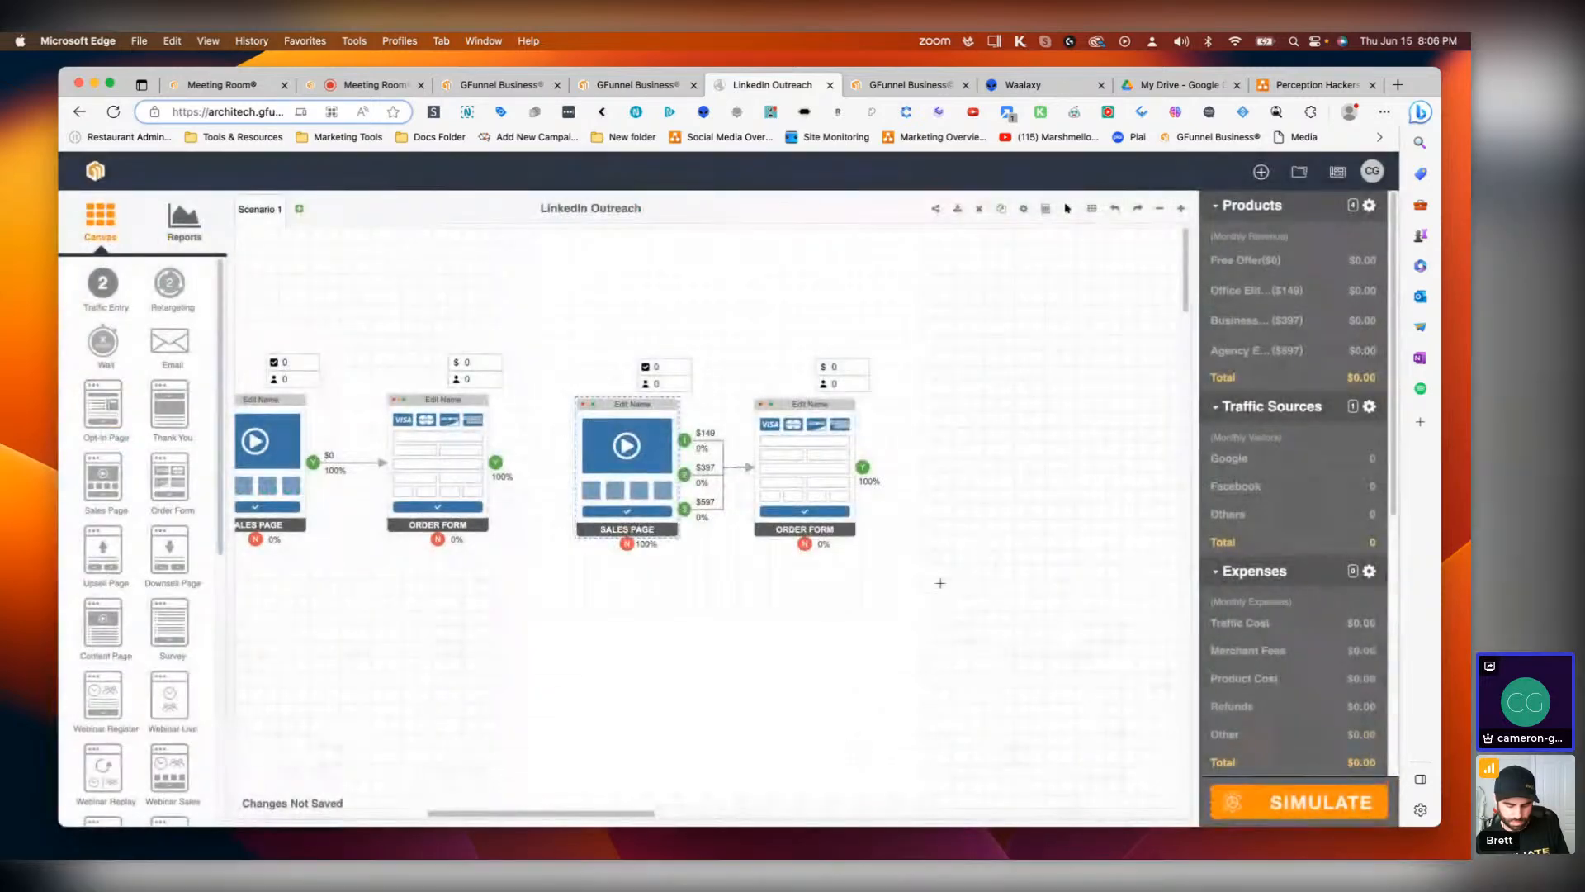
Step: Connect the first Order Form's output to the new Sales Page
drag(508, 470, 626, 461)
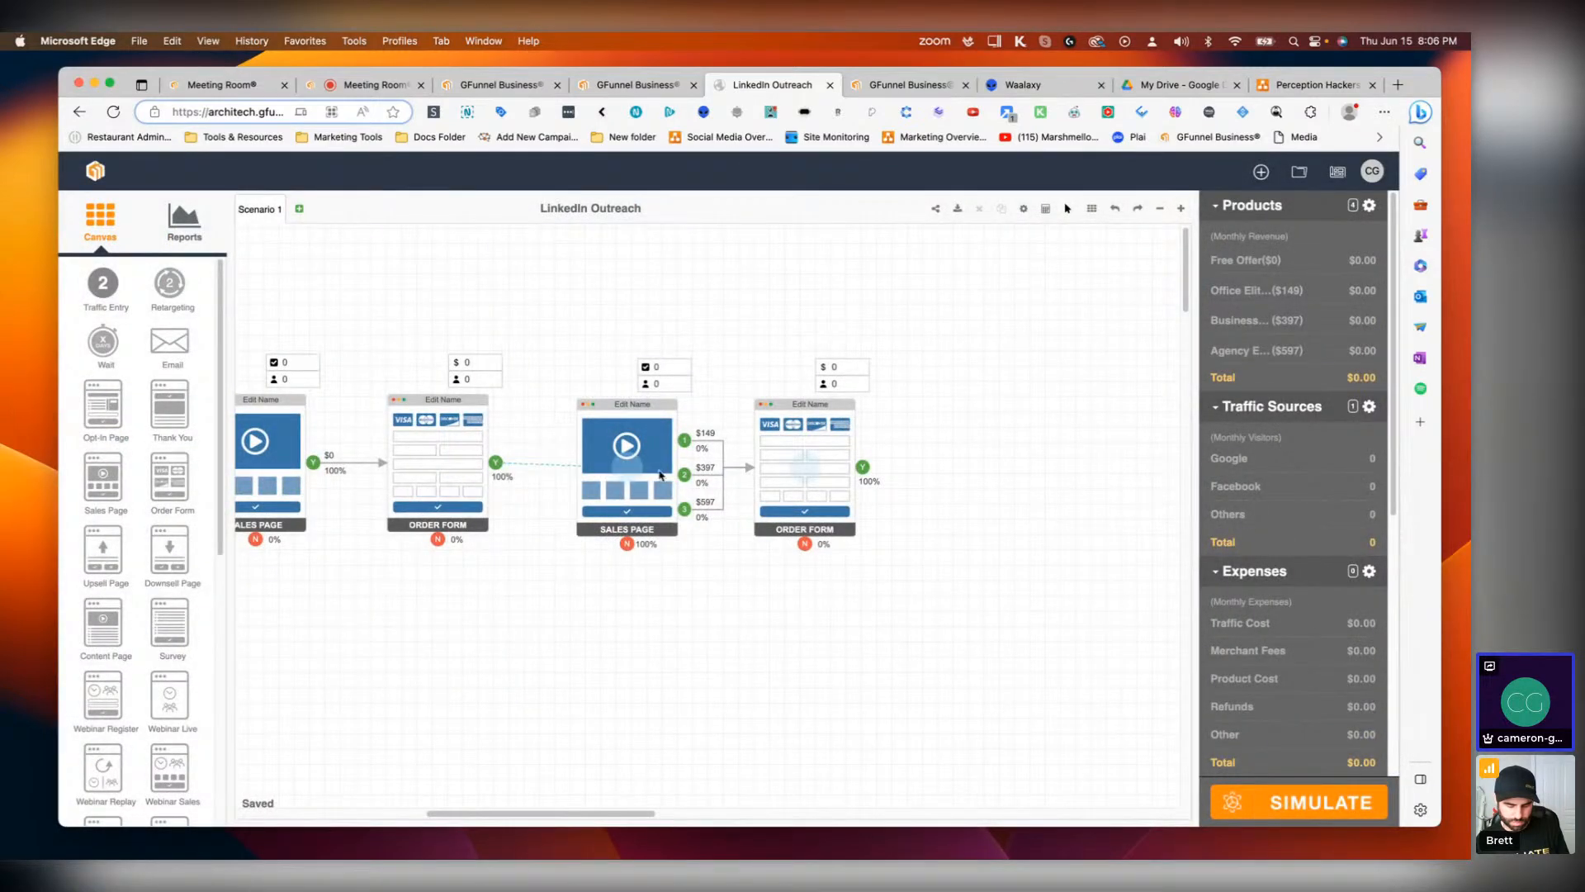
drag(621, 813, 663, 813)
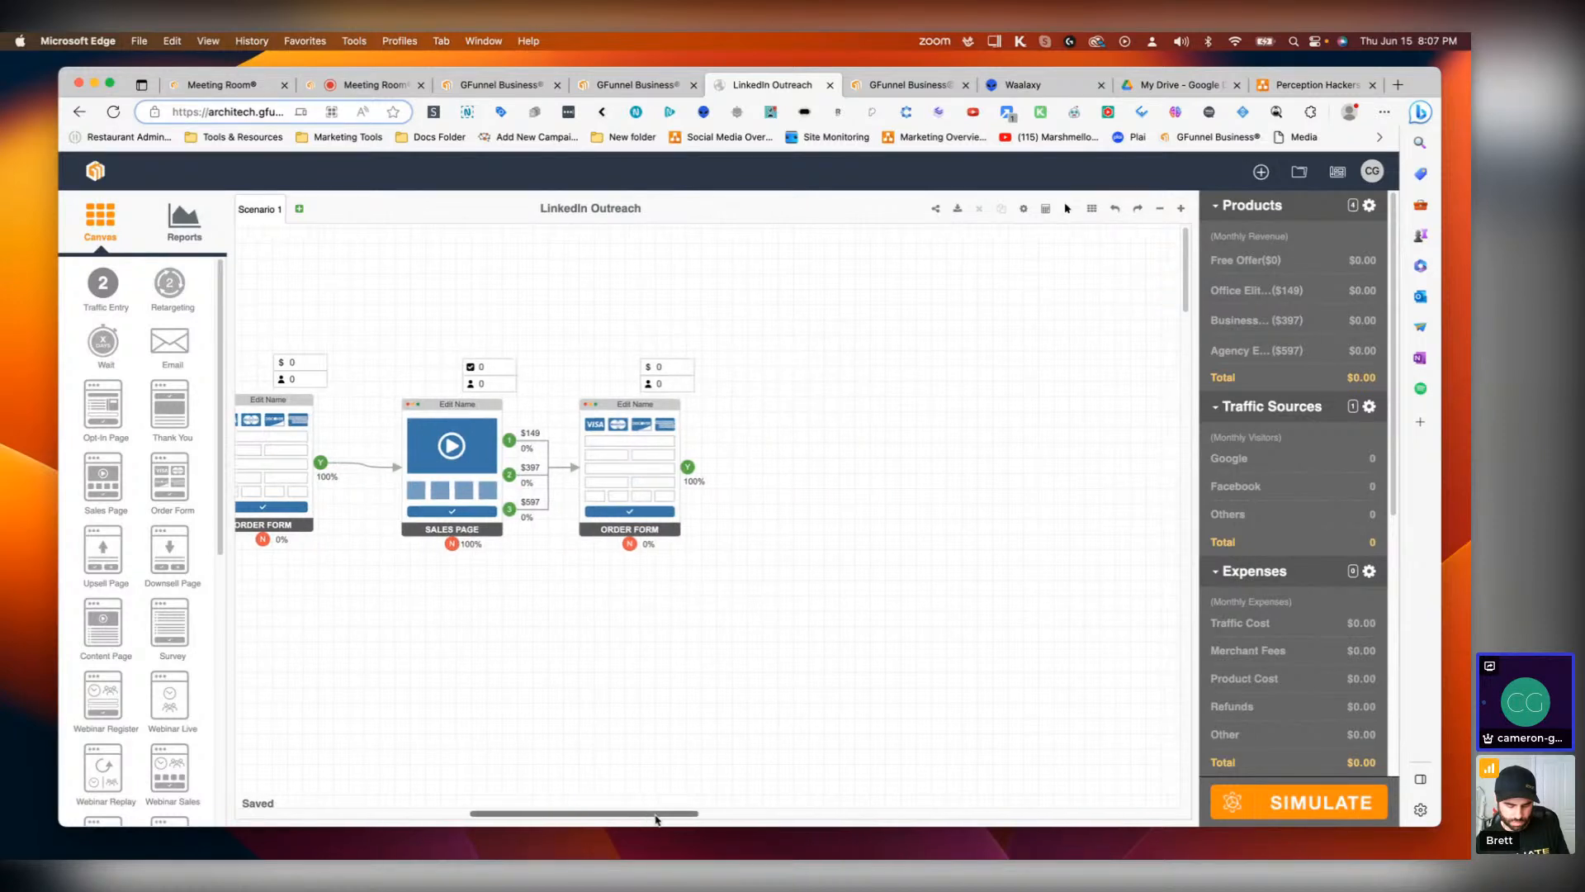
drag(454, 492, 448, 492)
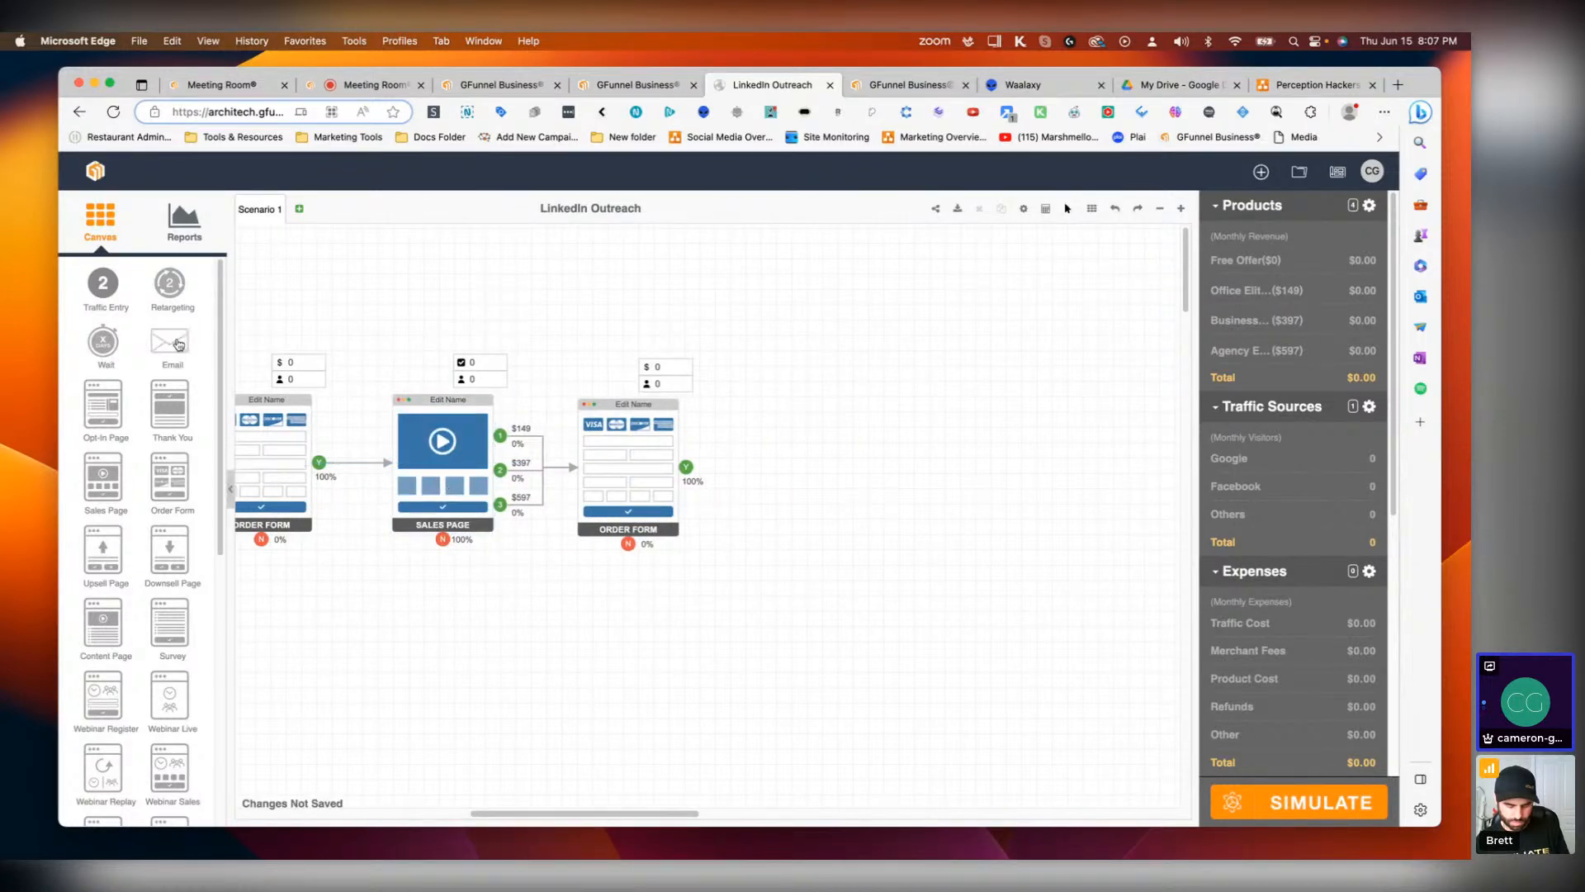
Step: Add another Sales Page with its Order Form after the second Order Form
drag(111, 487, 809, 488)
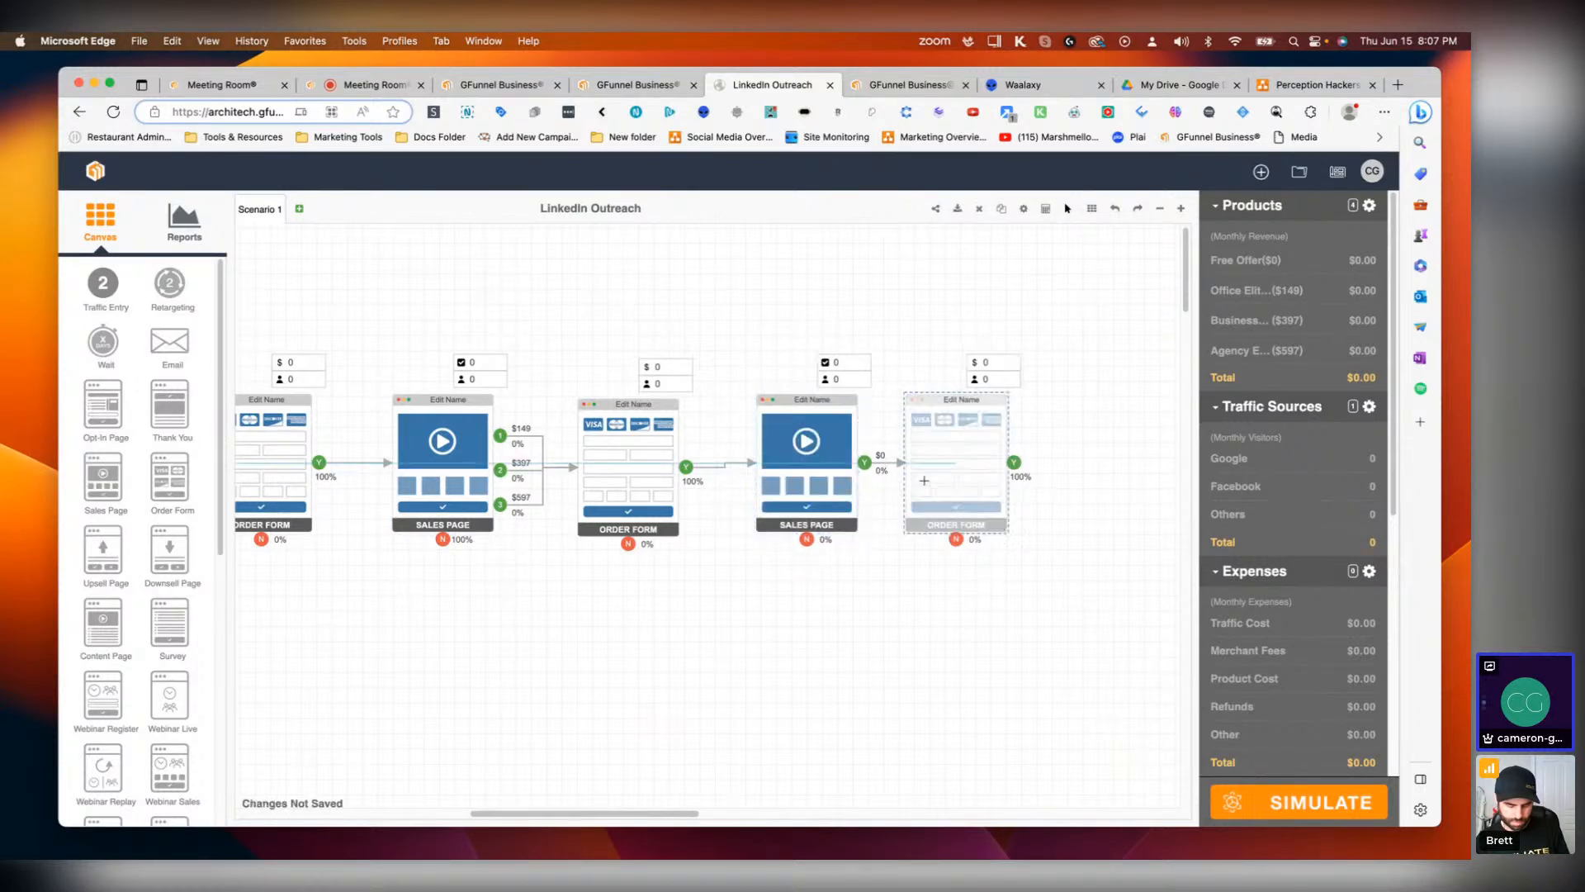
drag(795, 463, 799, 469)
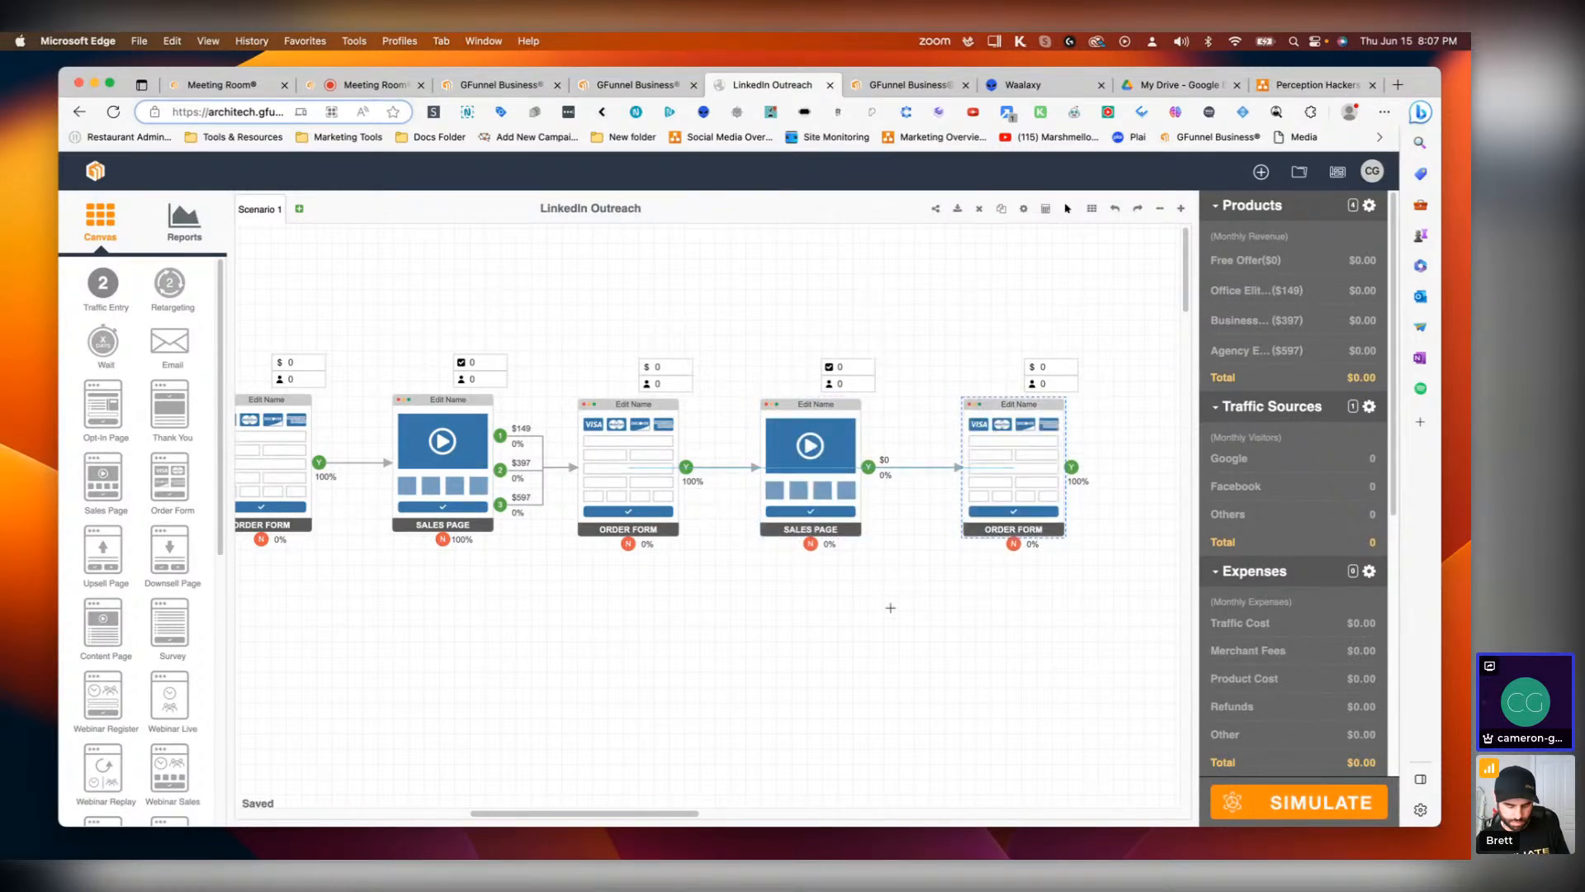
double_click(782, 467)
click(833, 665)
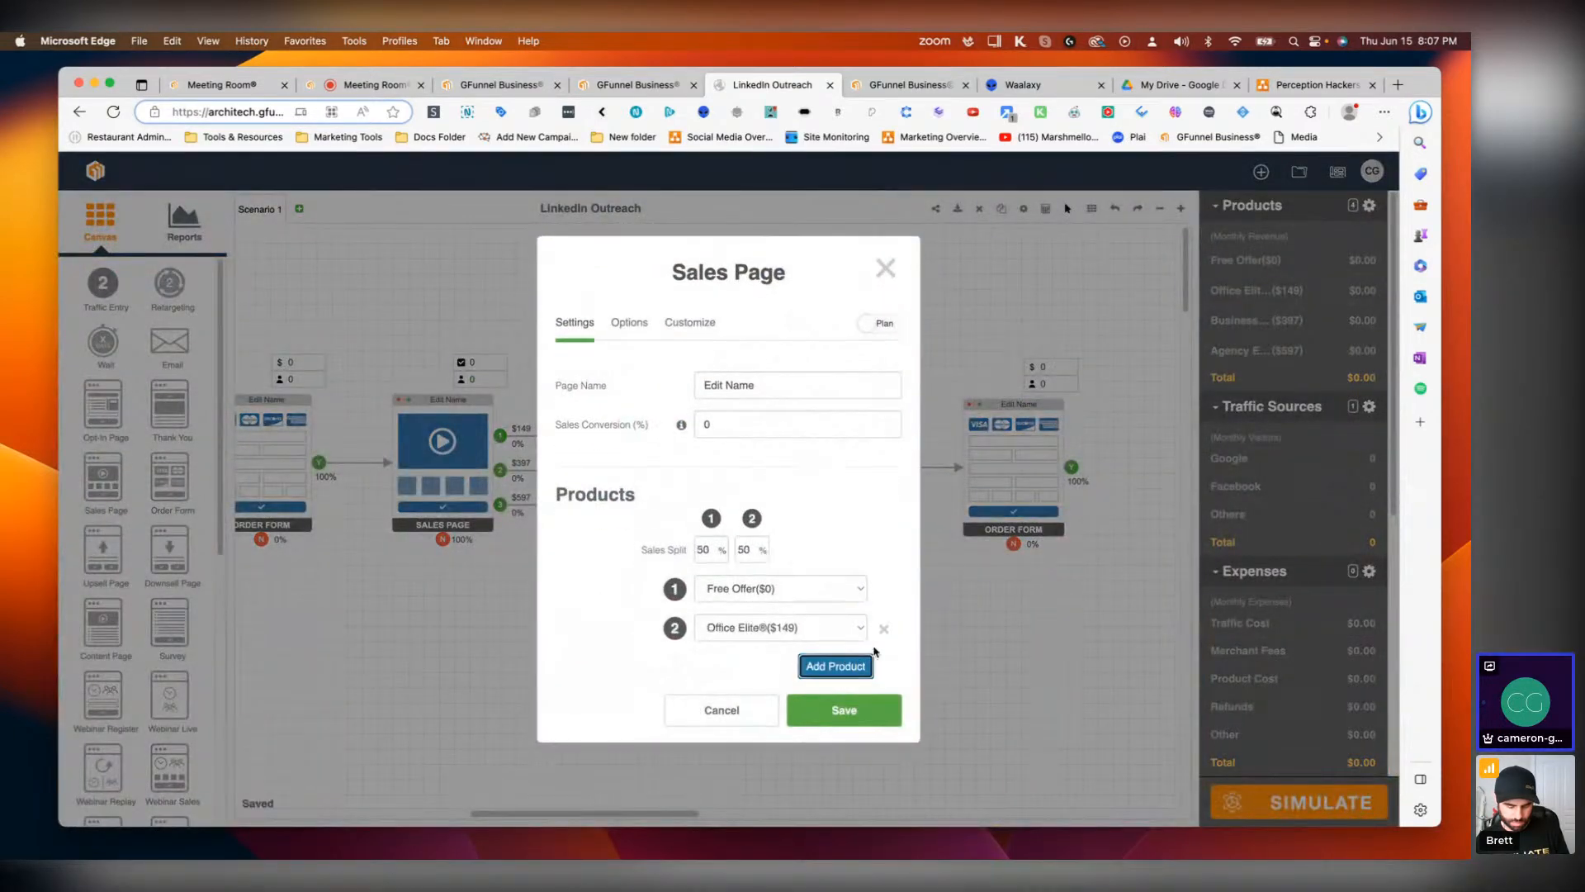
click(884, 629)
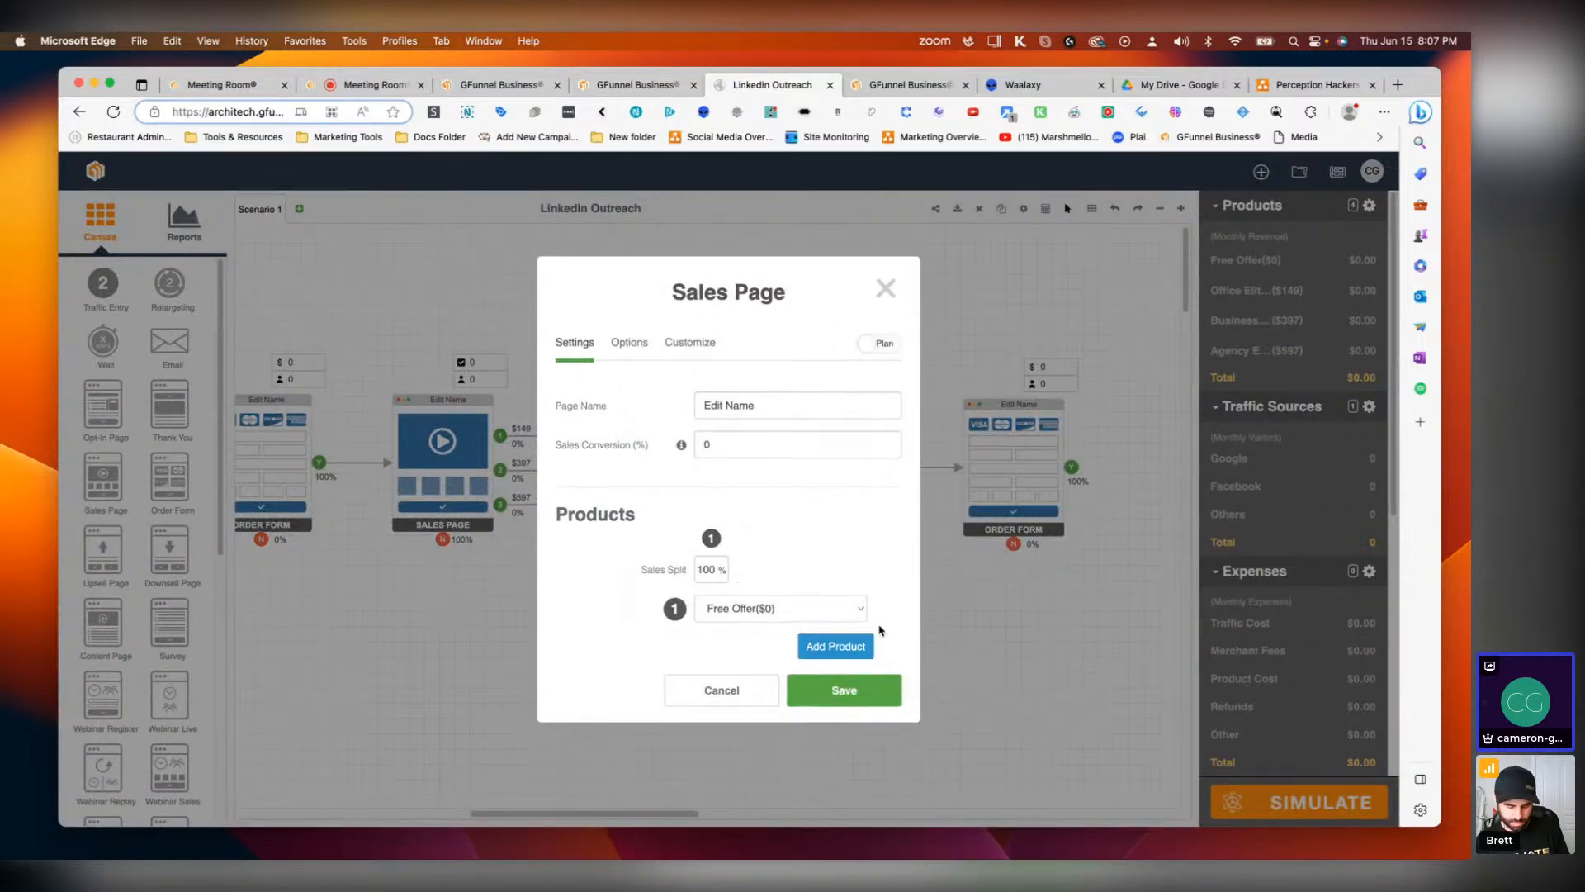
click(886, 289)
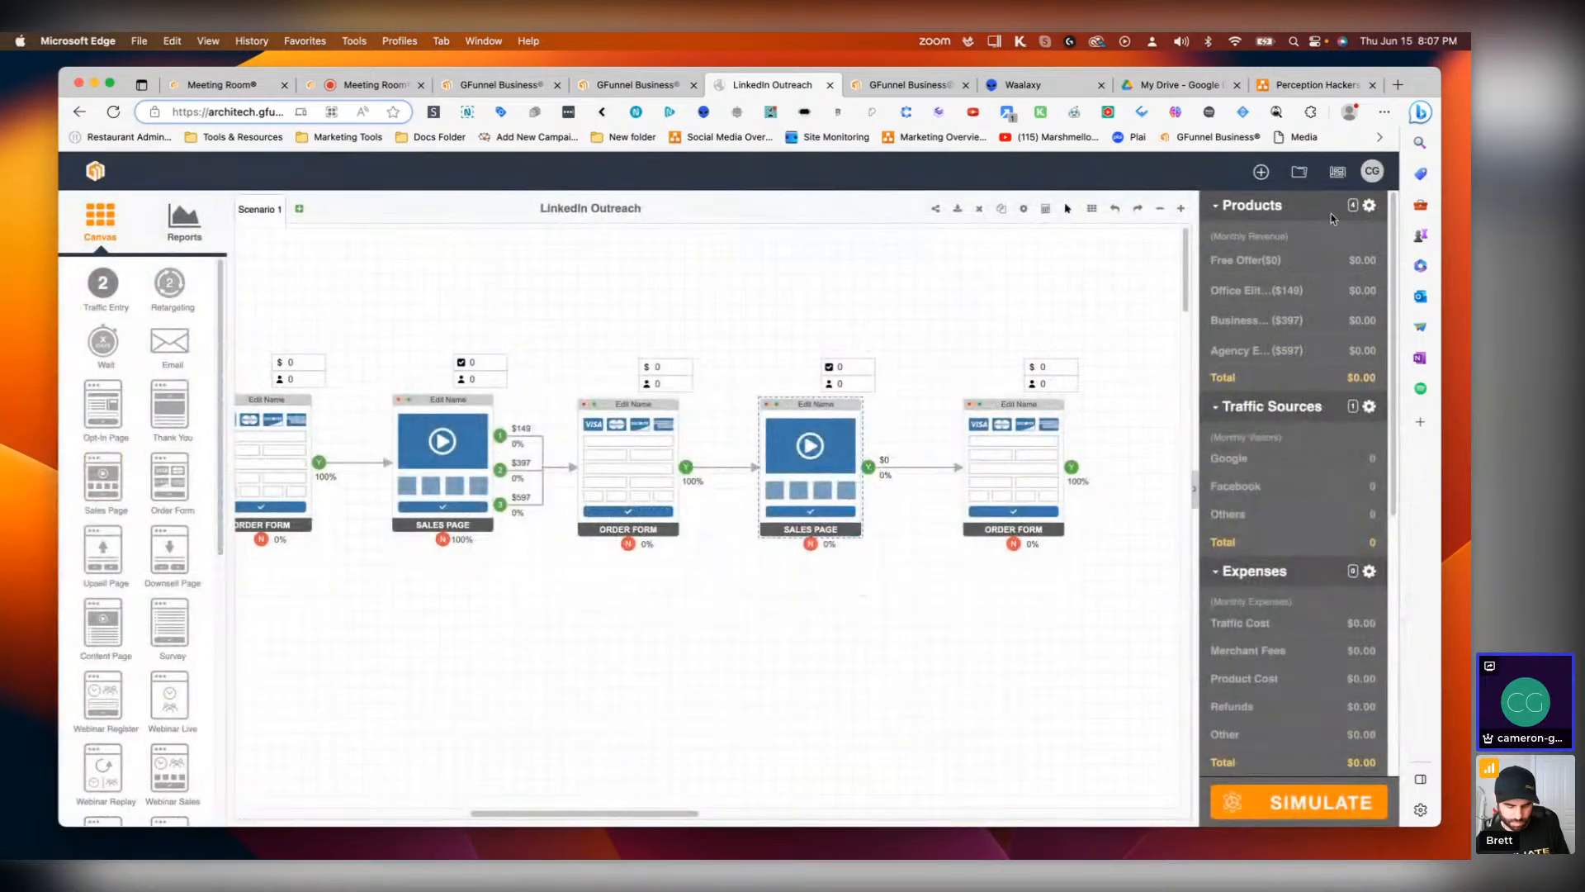
Step: Add a new product named Task Elite® priced at $497 with a Monthly price type
click(1369, 206)
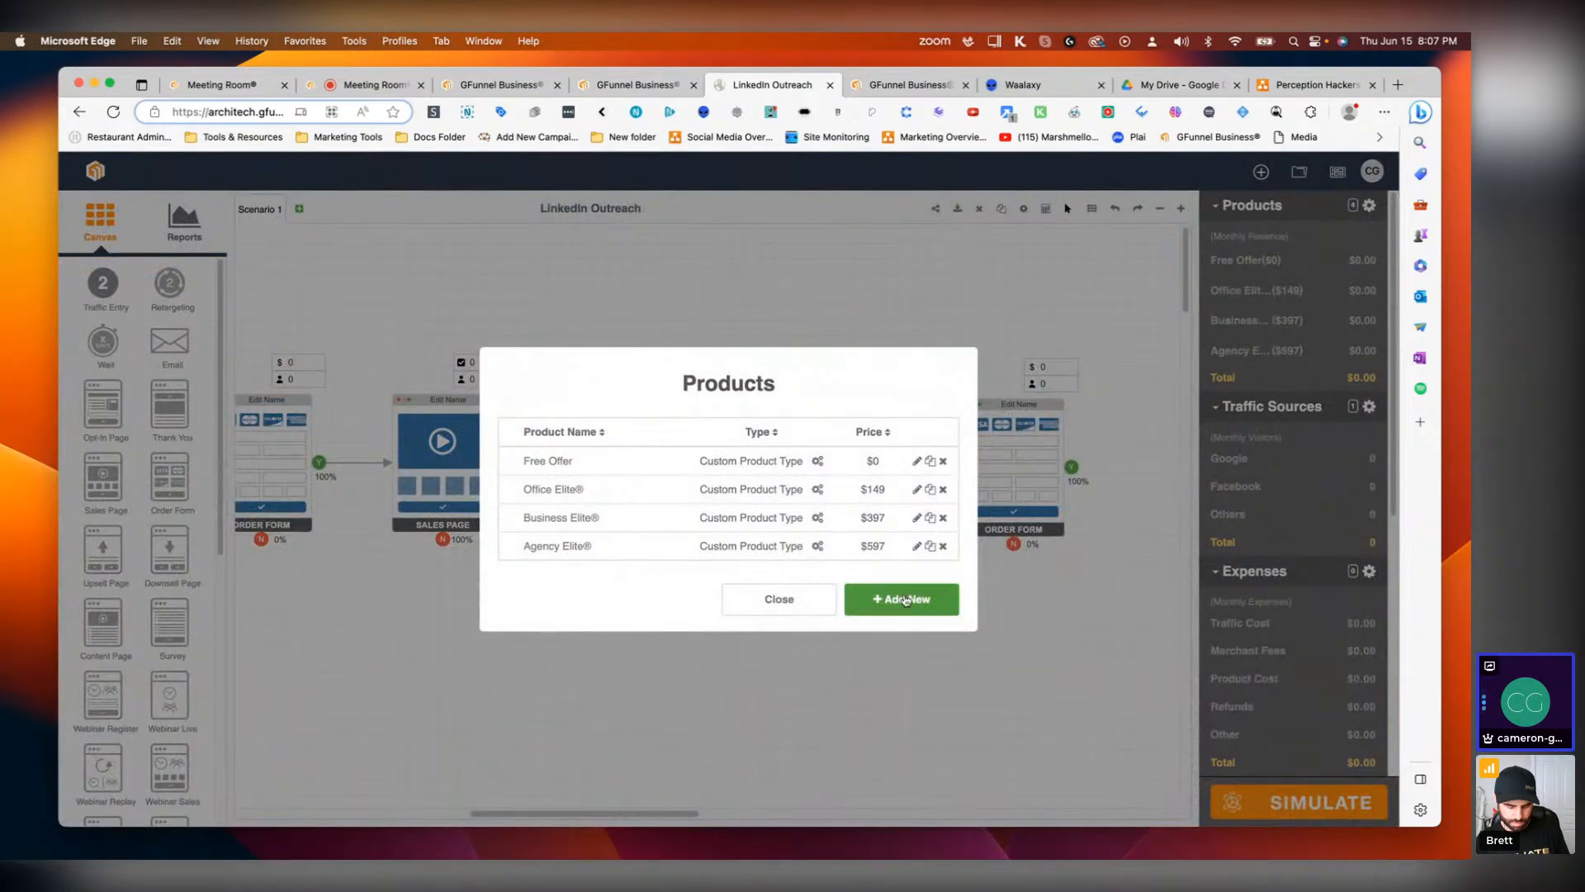
click(903, 599)
click(733, 406)
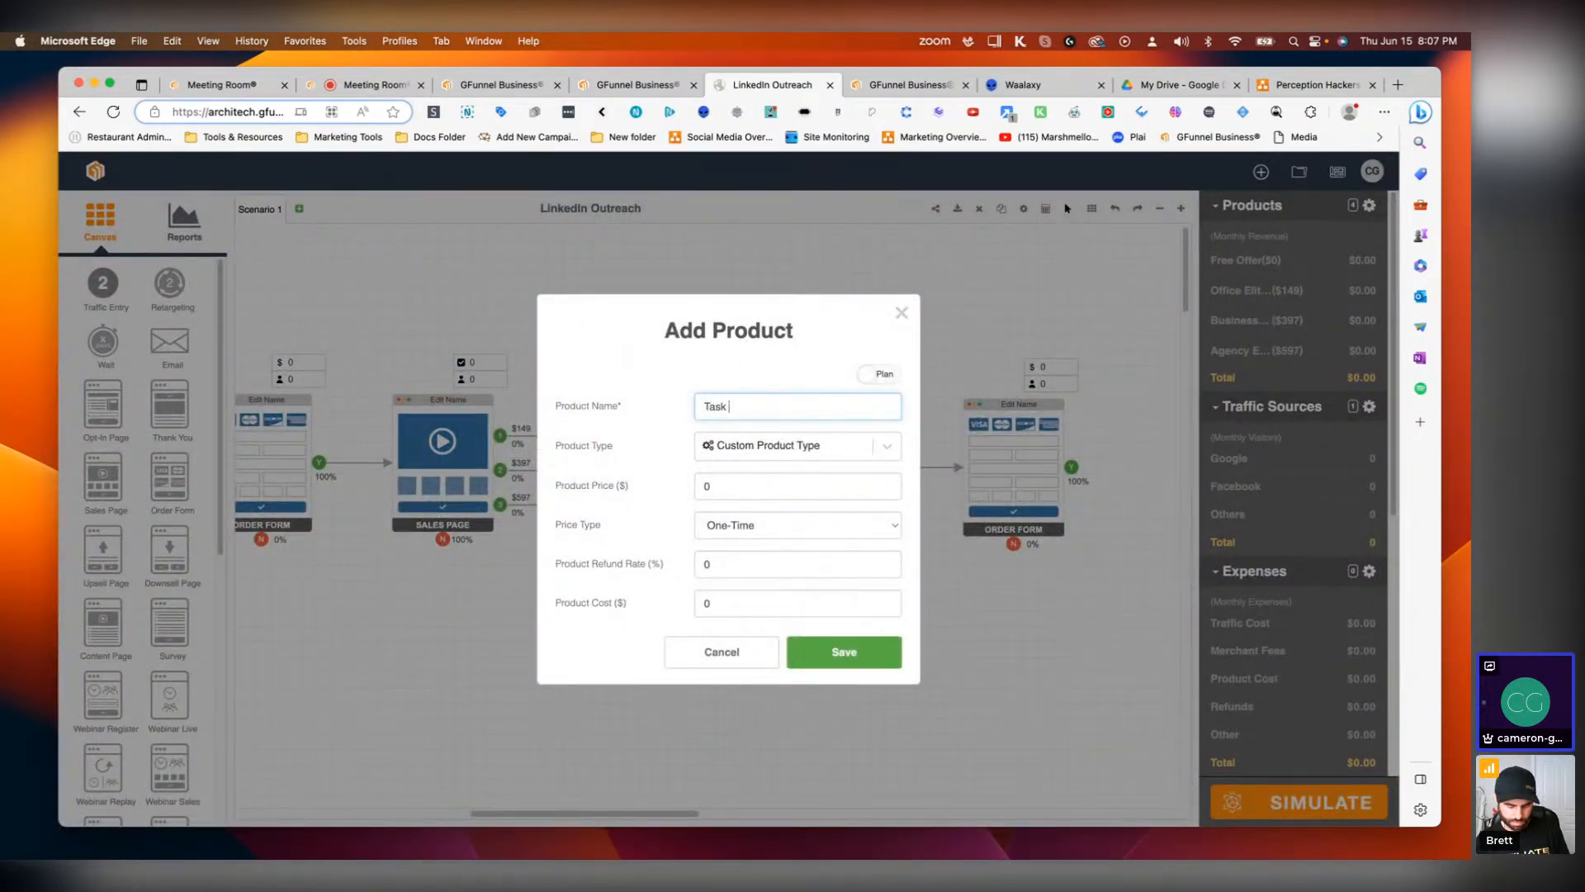
text(Task Elite®)
click(719, 485)
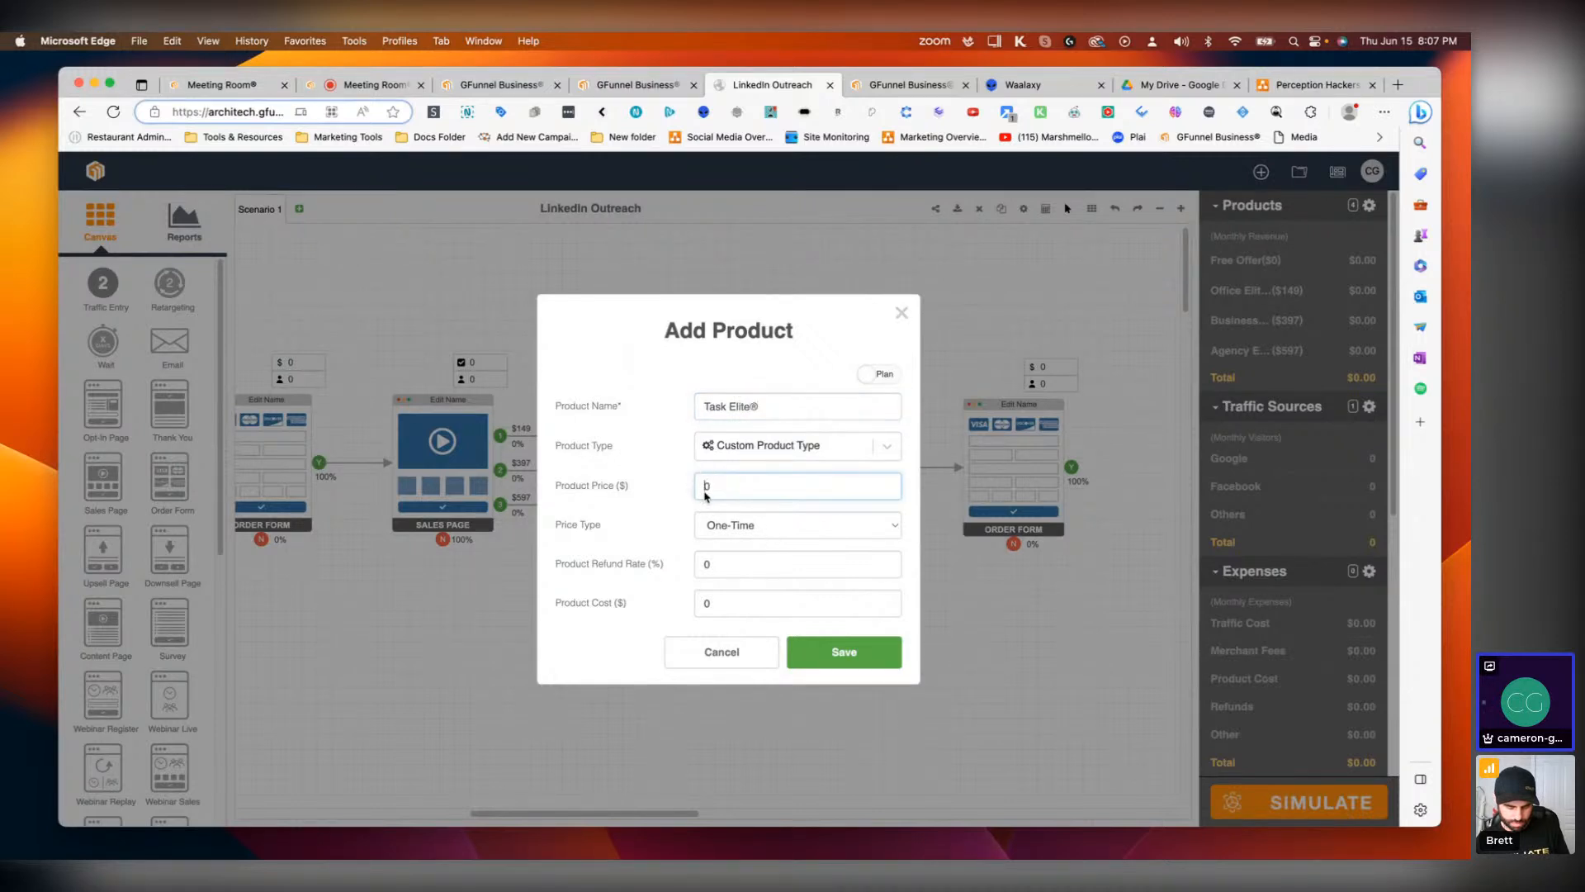
text(497)
click(777, 525)
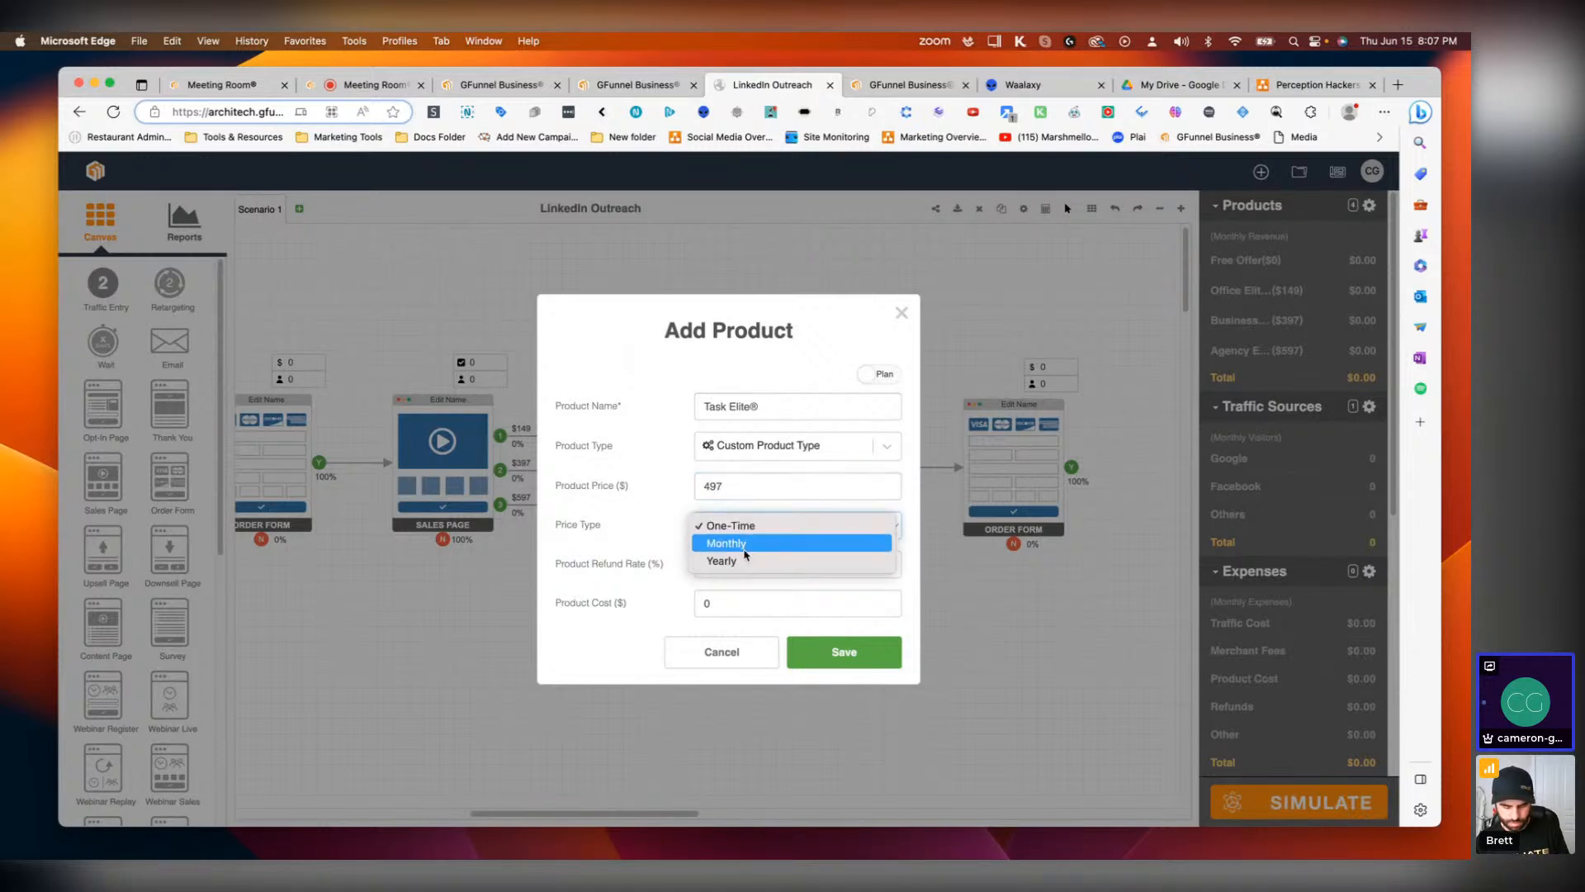
click(743, 546)
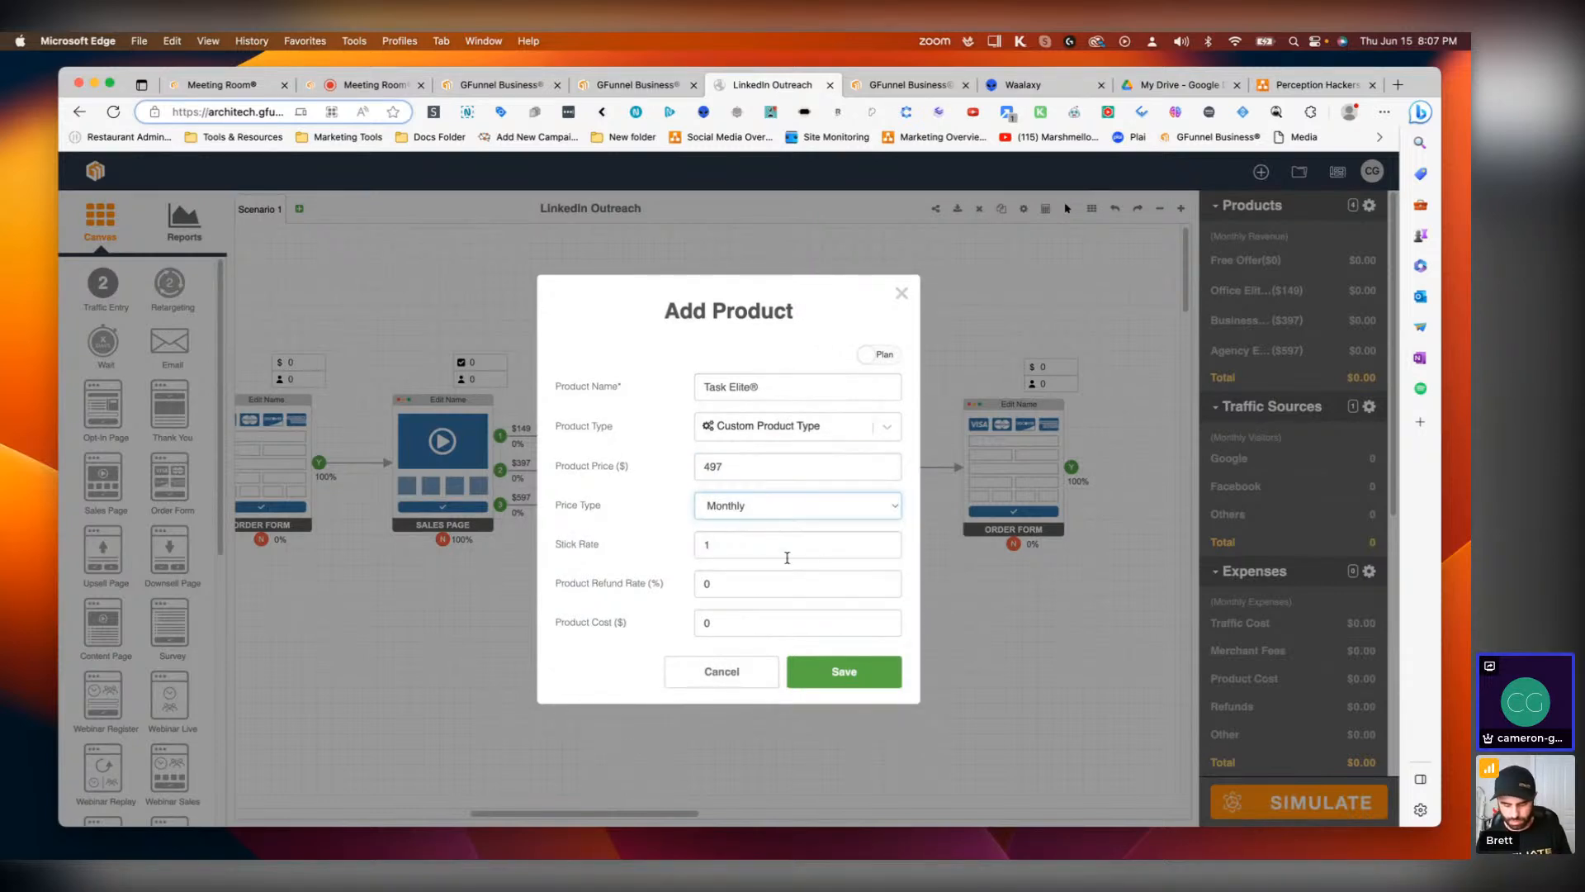
click(847, 672)
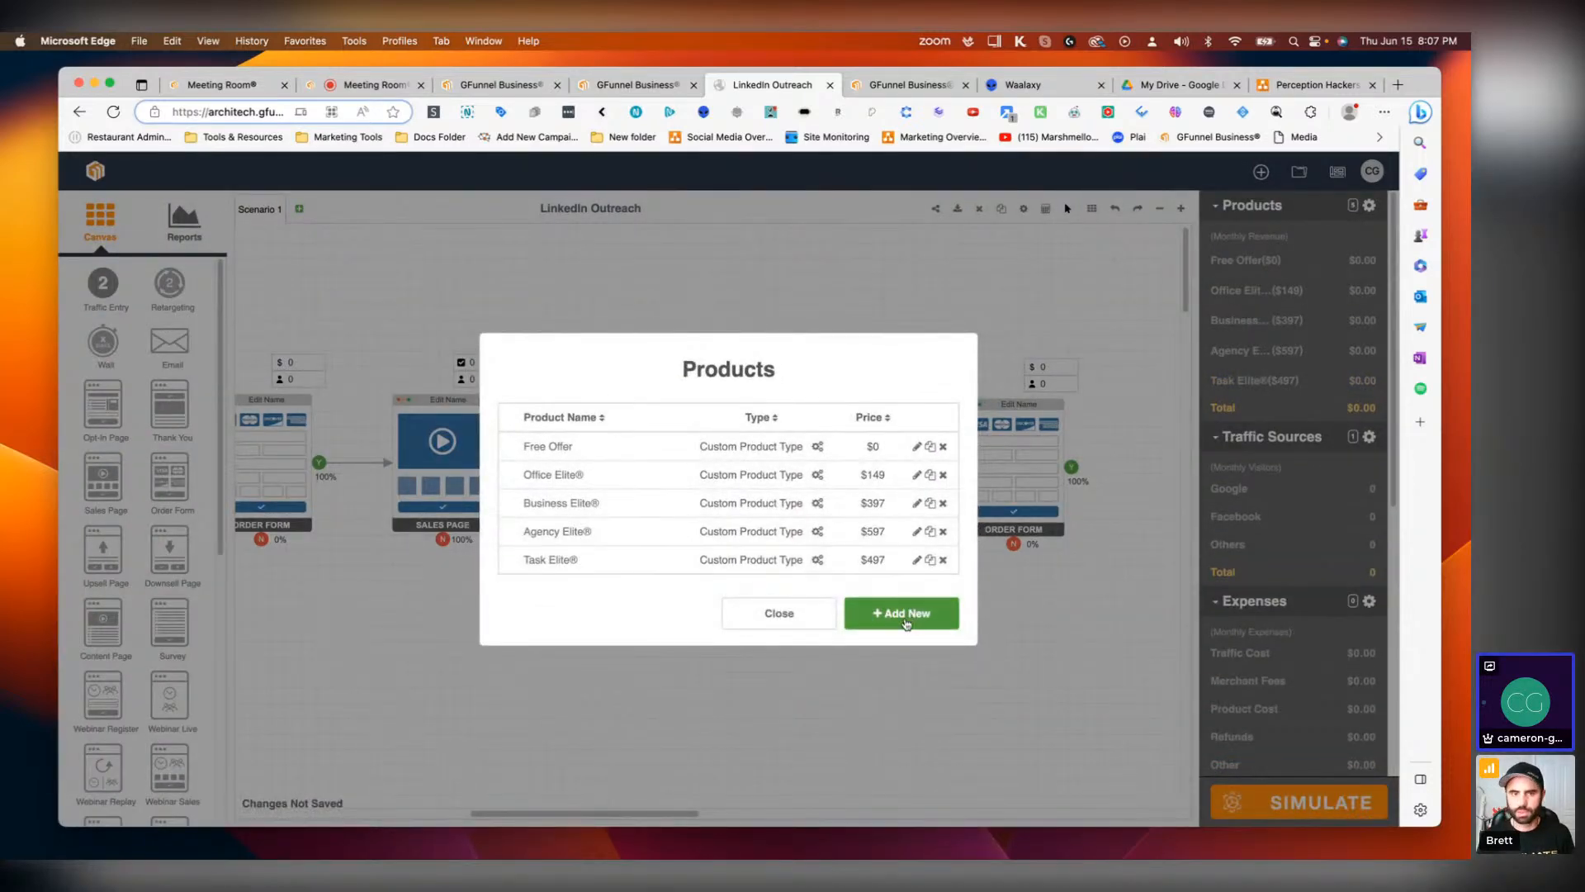
Step: Add a new product named Professional Elite® priced at $2097 with a Monthly price type
click(905, 615)
click(756, 484)
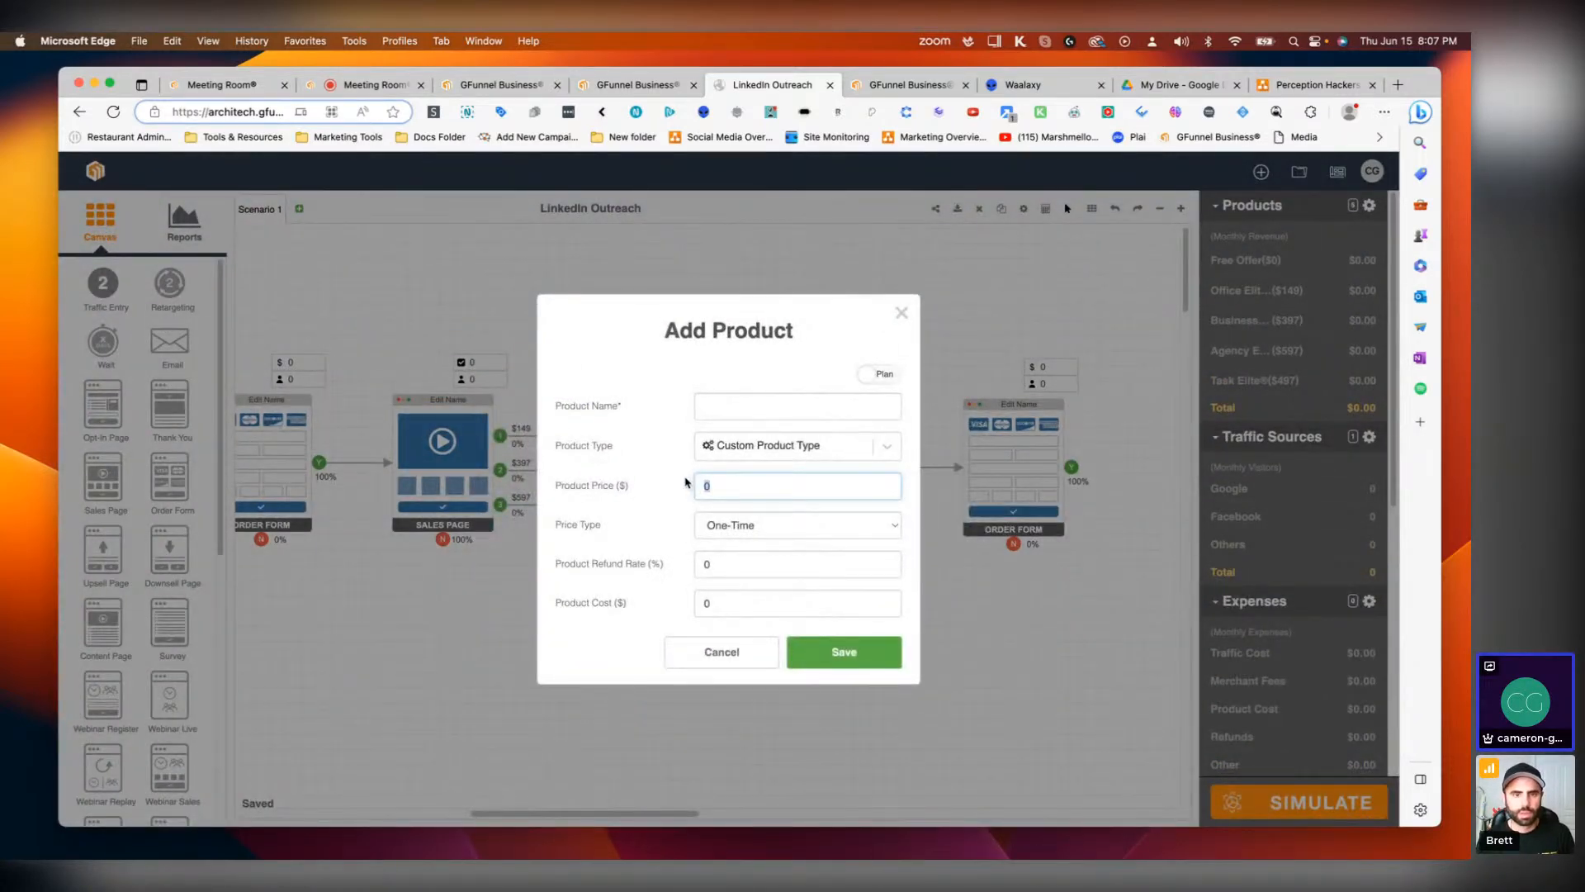
text(2097)
click(772, 524)
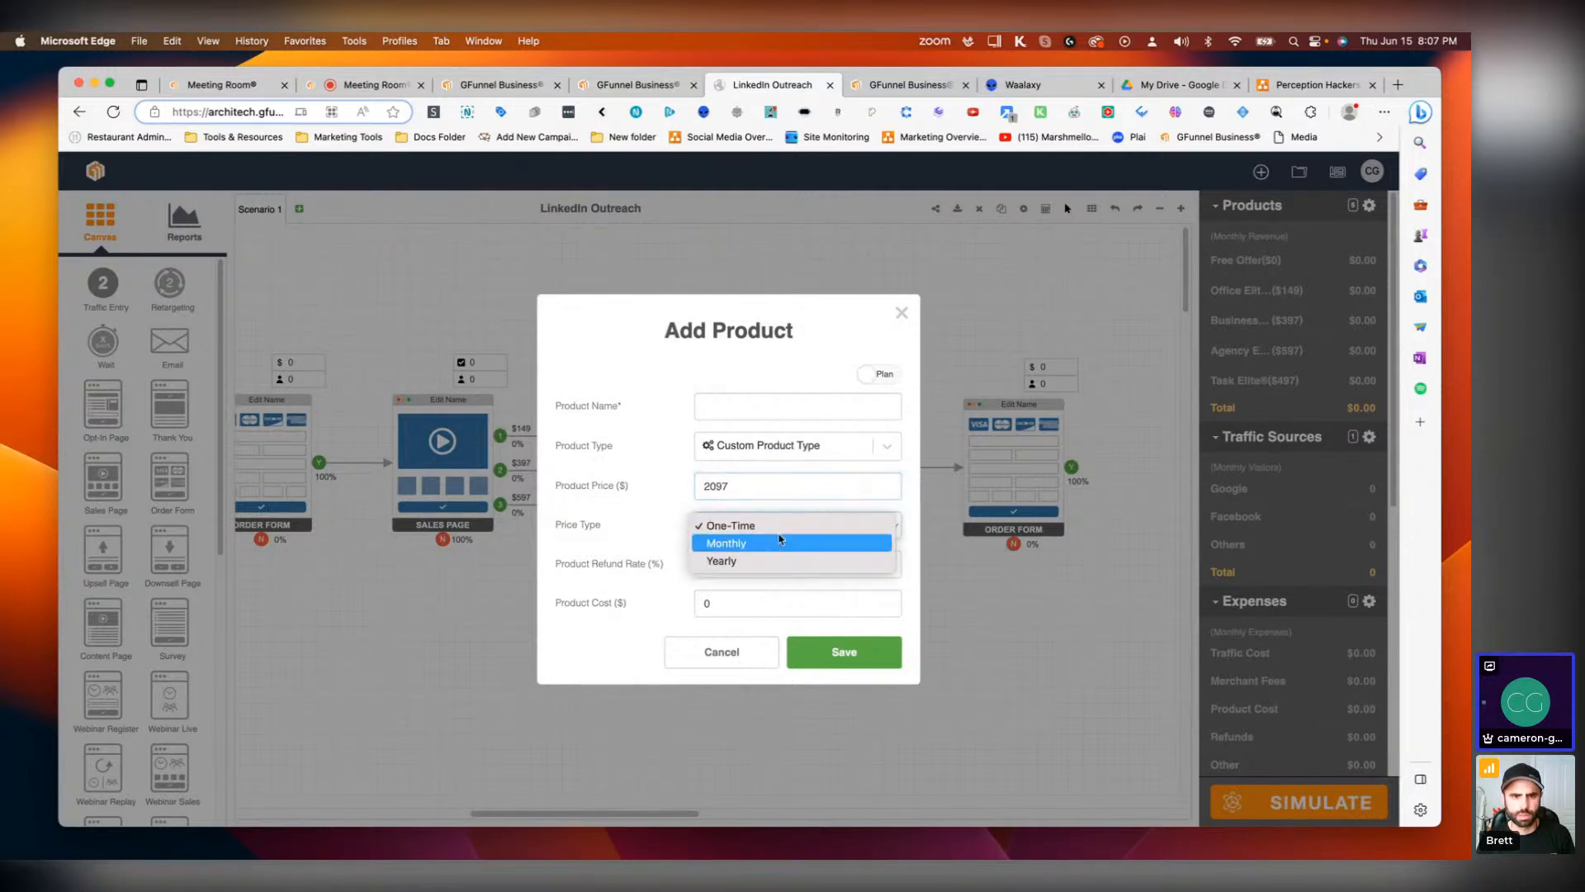
click(762, 544)
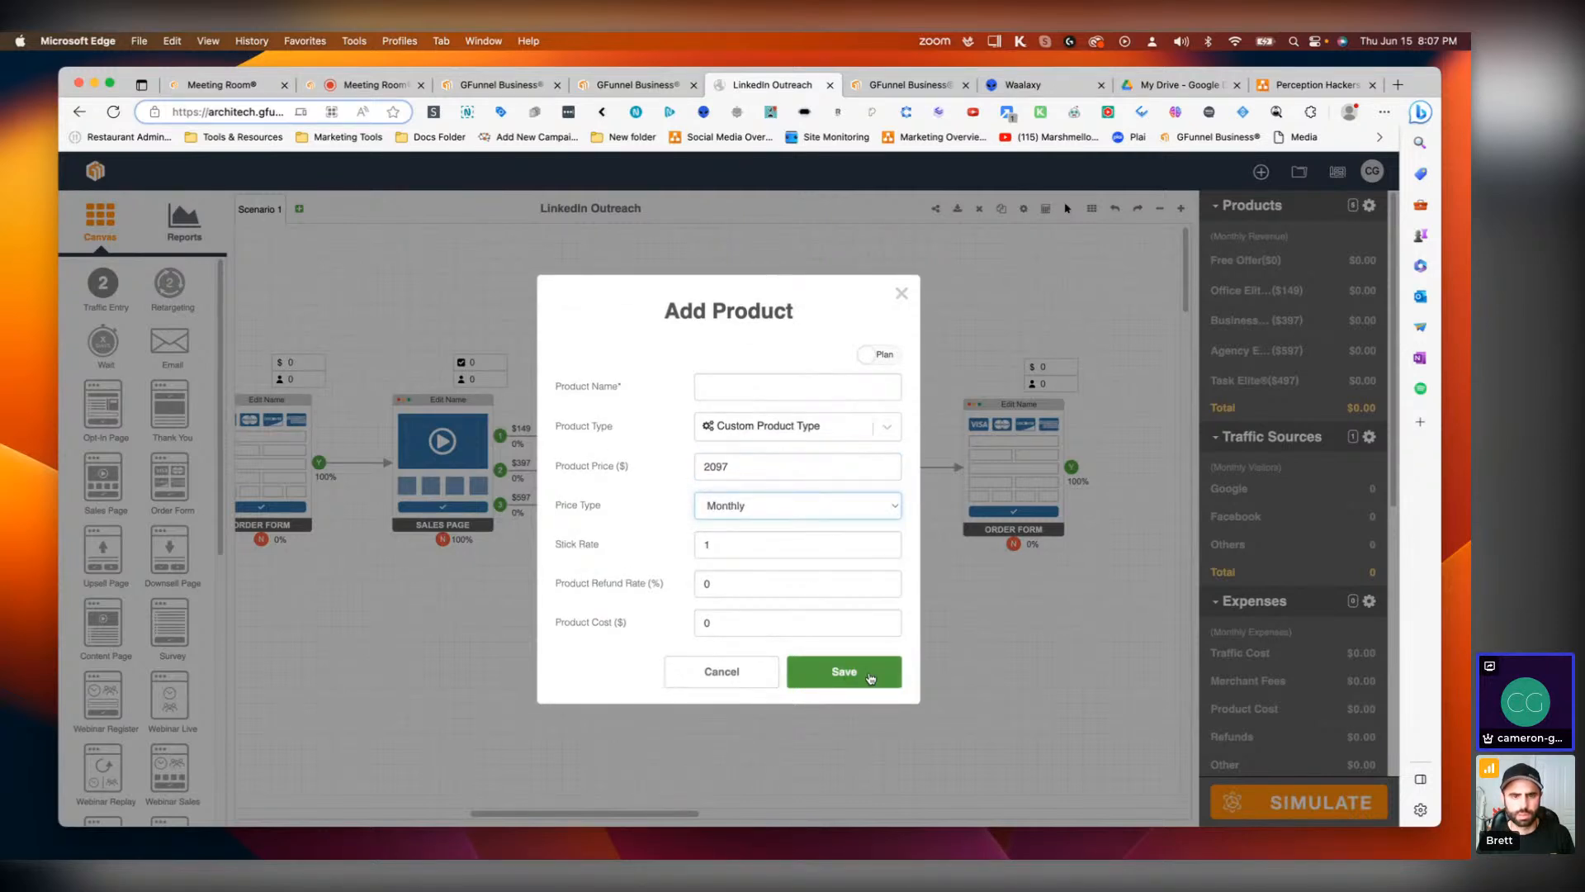
click(729, 391)
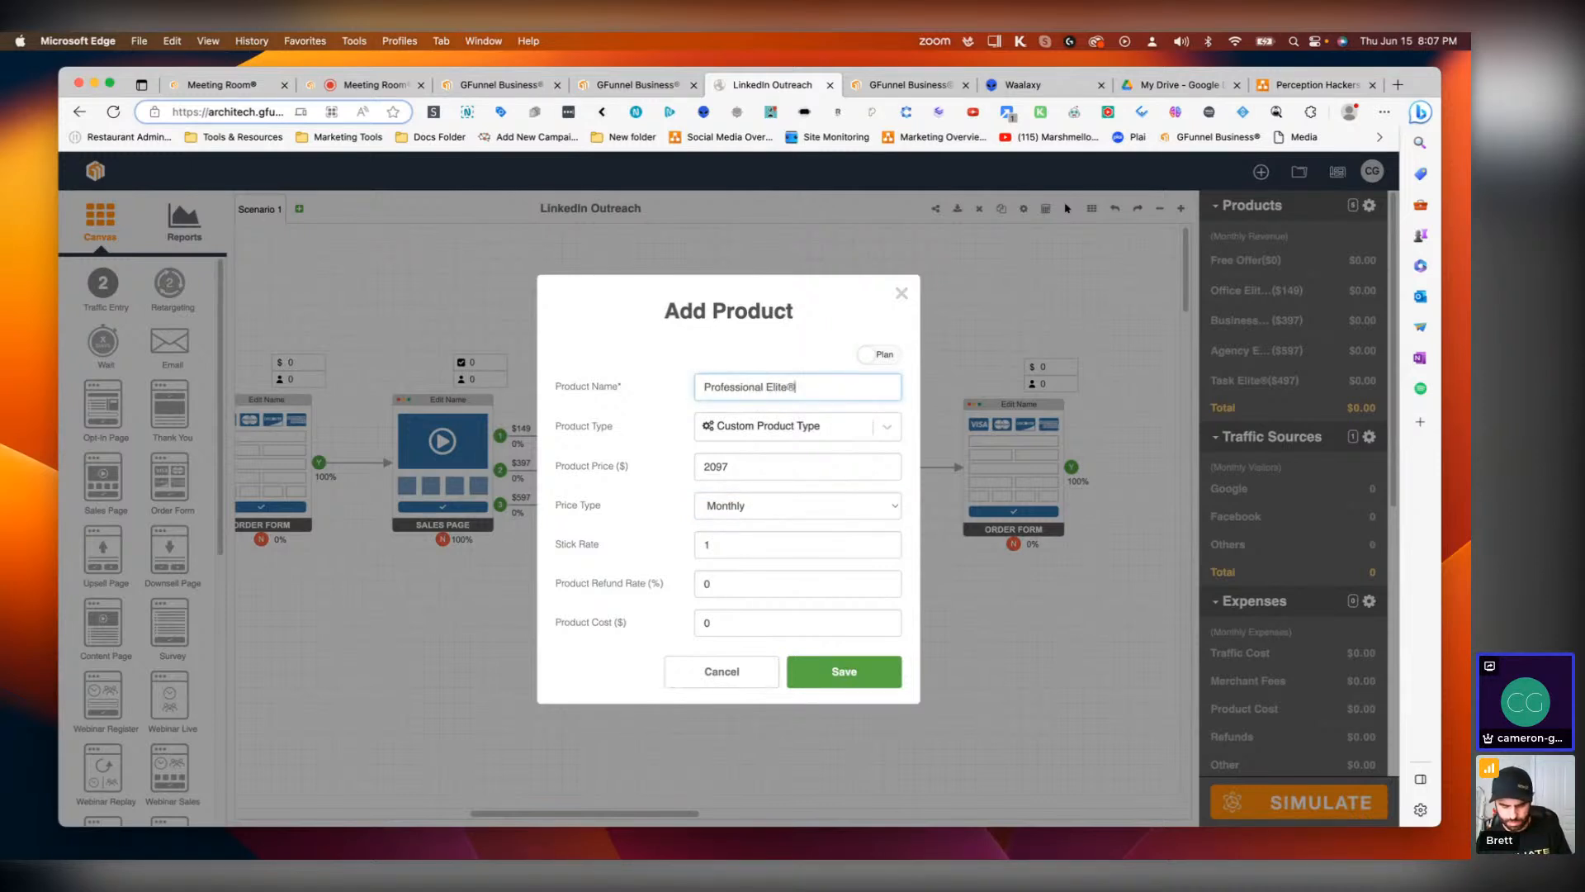
click(850, 681)
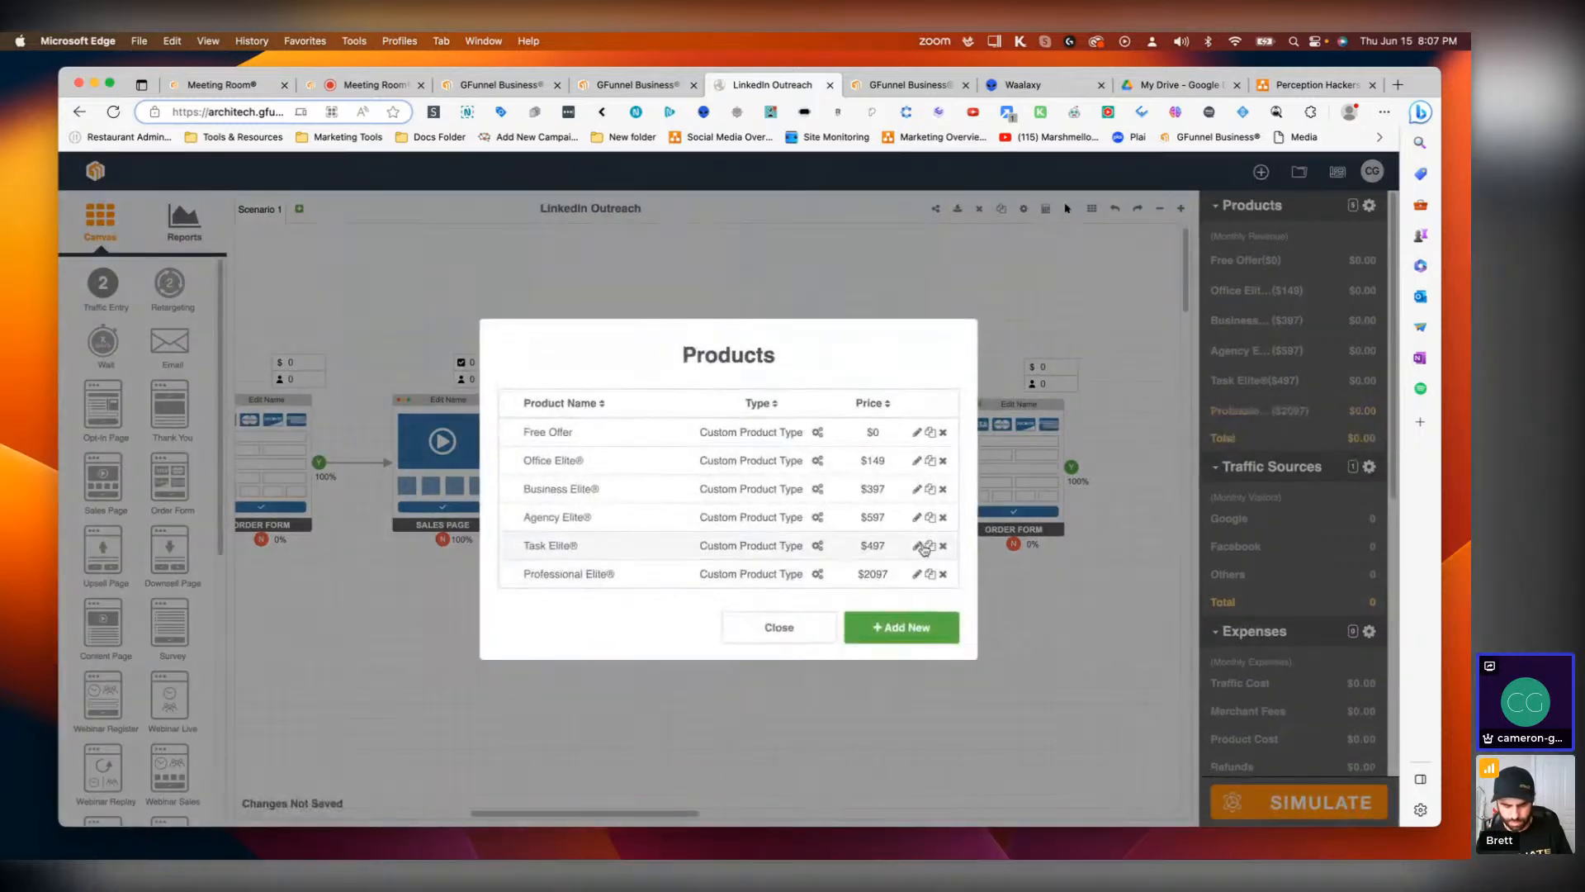
Step: Add a new product named Executive Elite® priced at $4097 with a Monthly price type
click(882, 631)
click(744, 397)
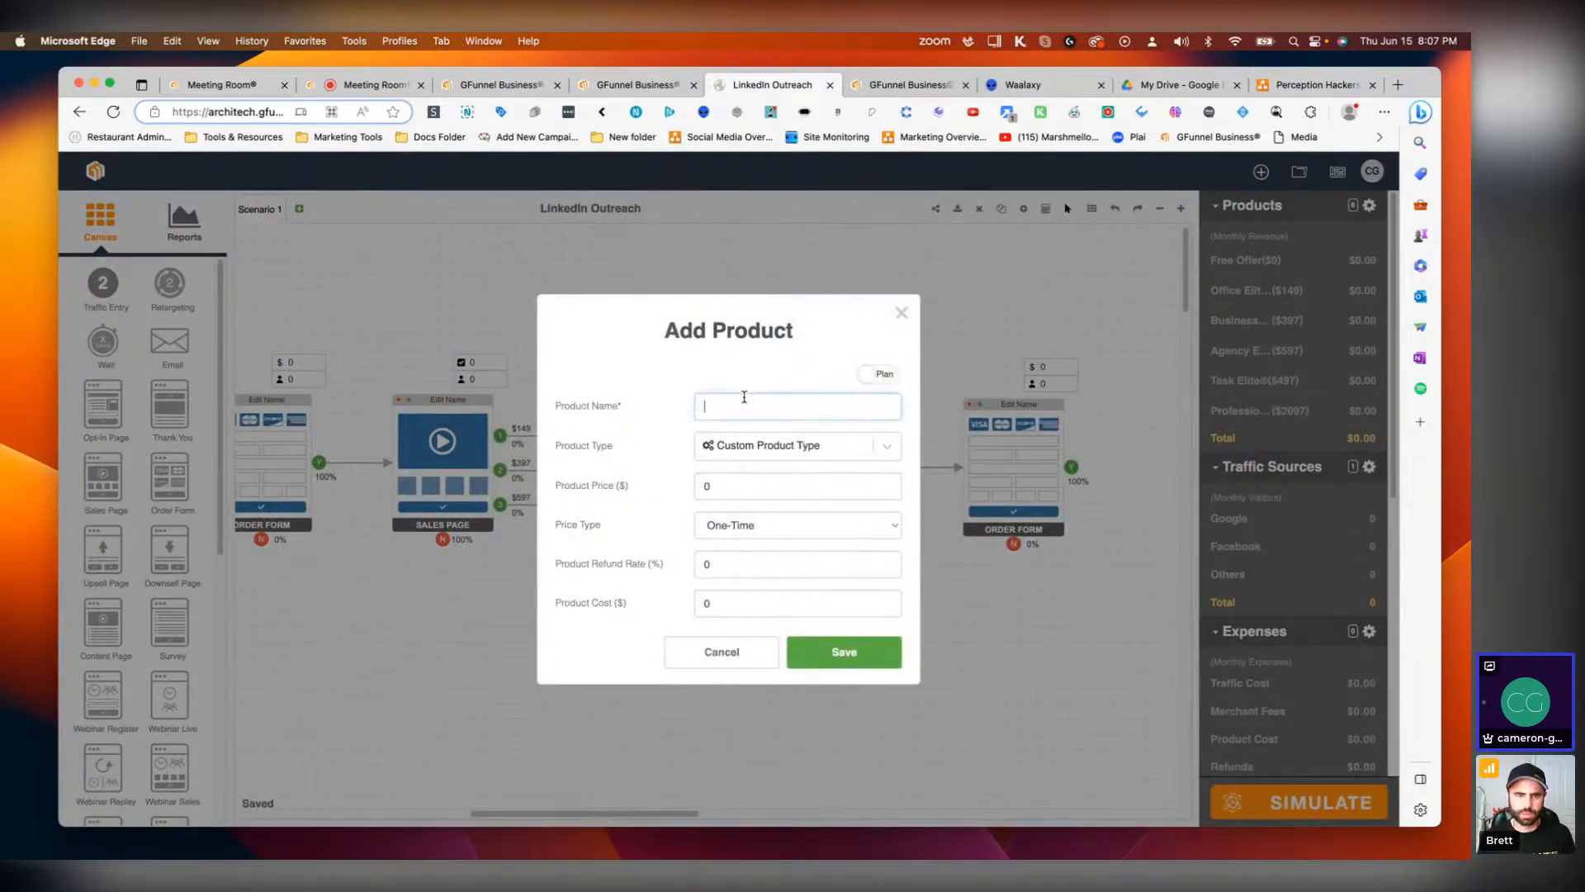
text(Exe)
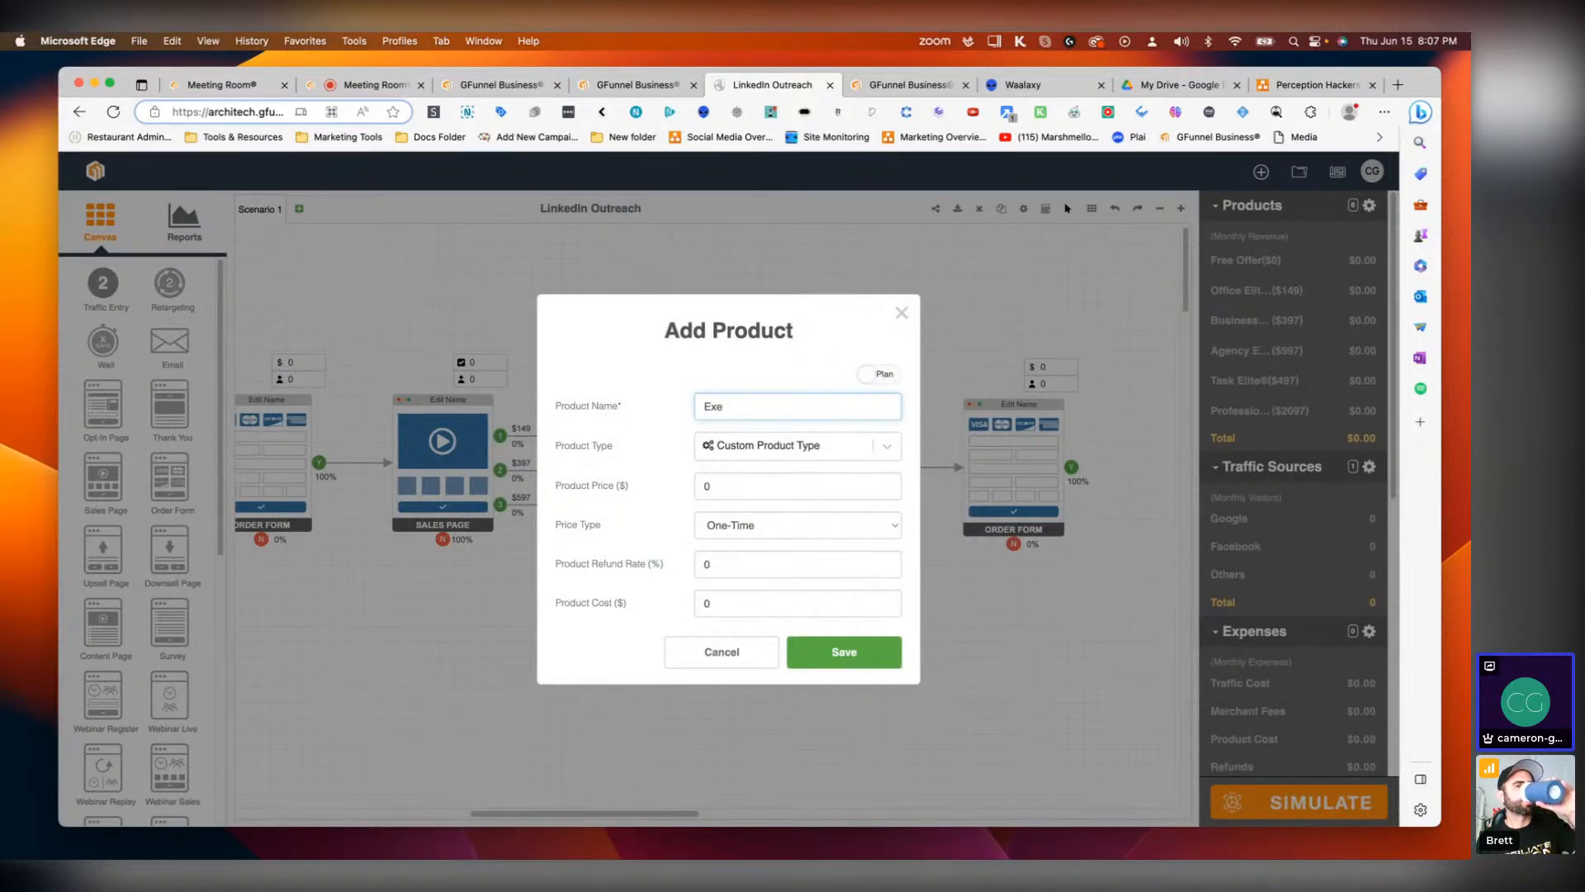
text(cutive E)
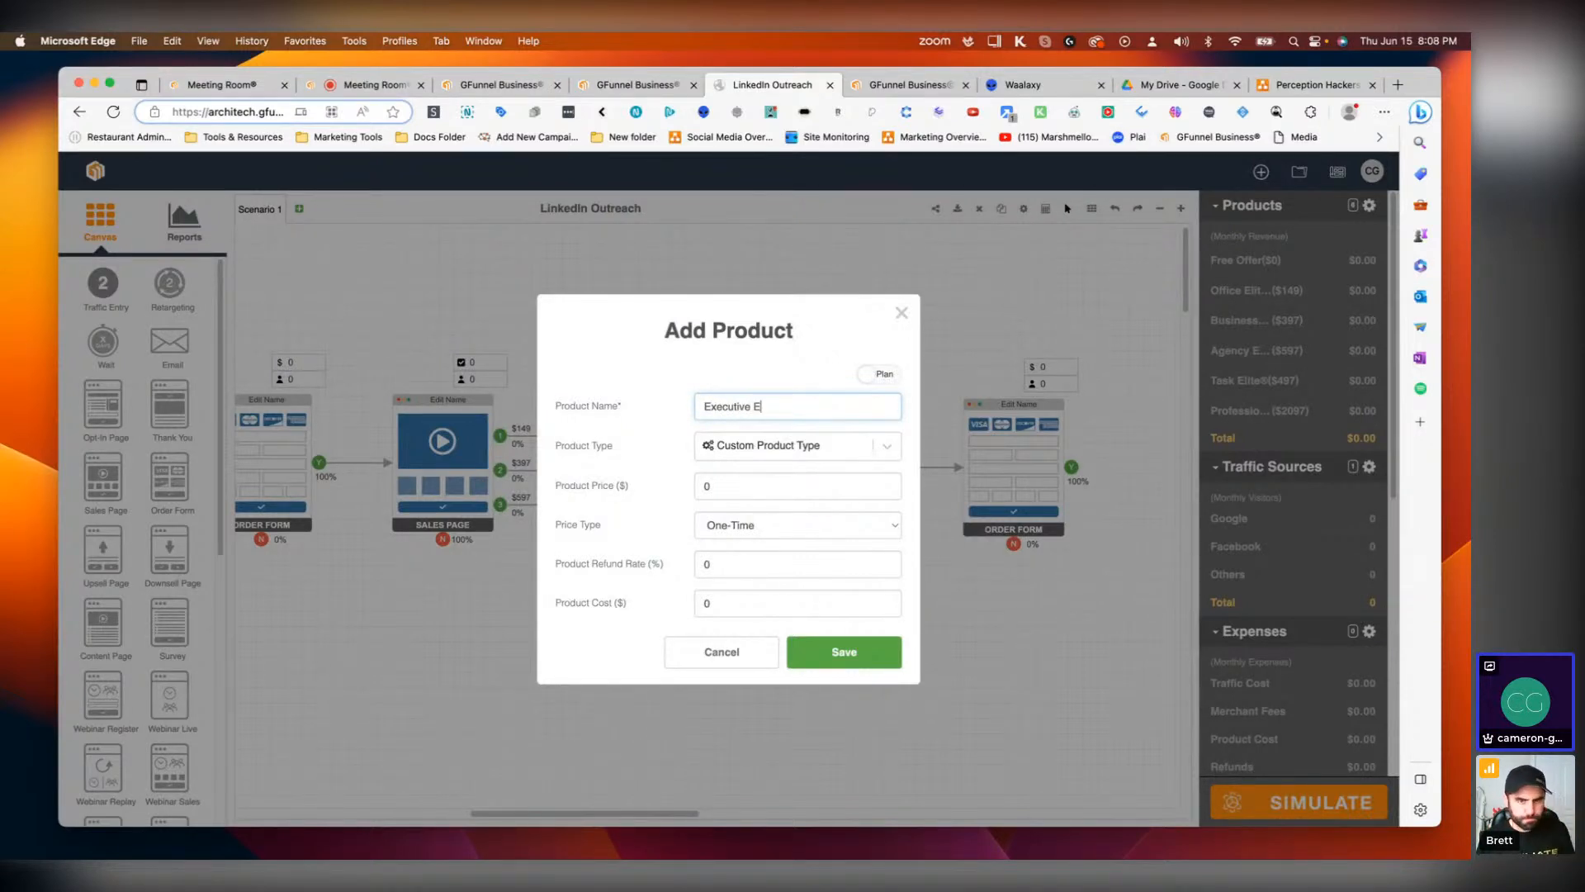
text(lite)
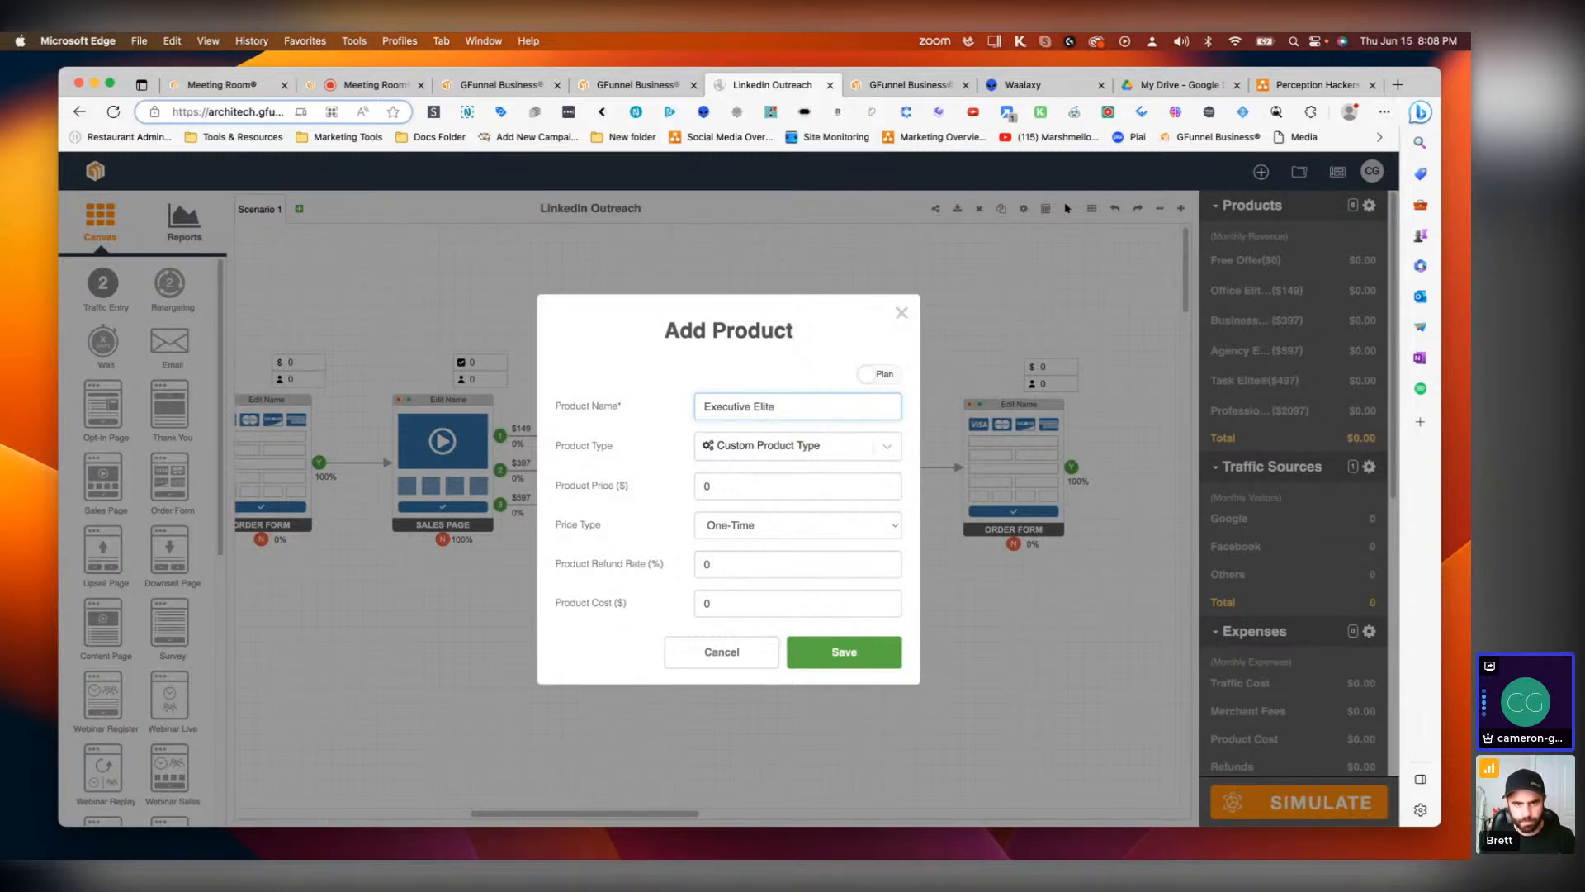
text(®)
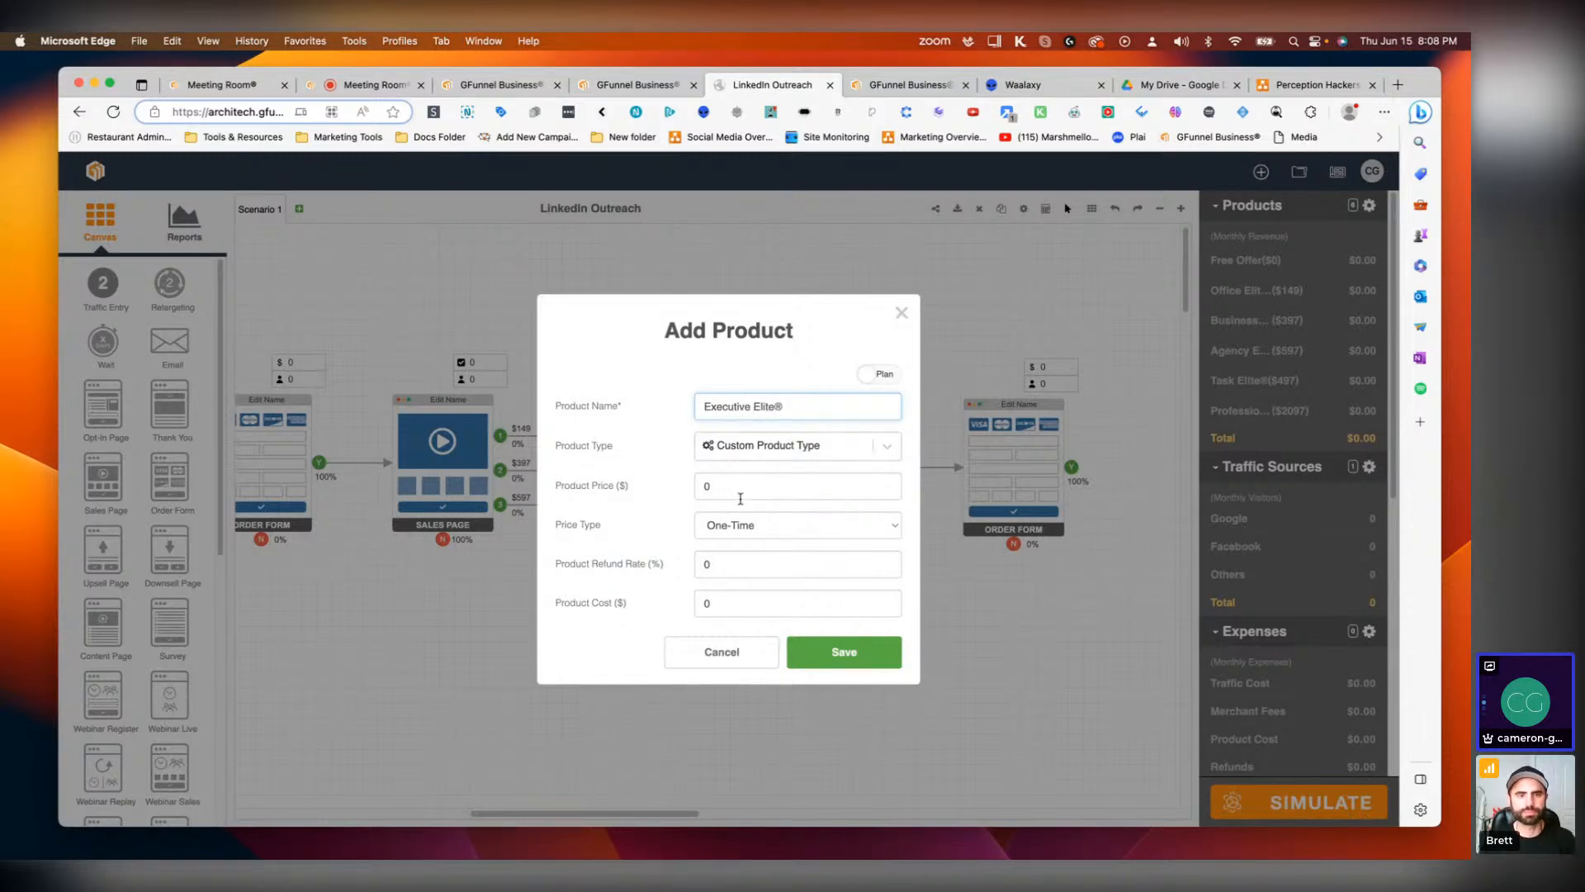
click(735, 485)
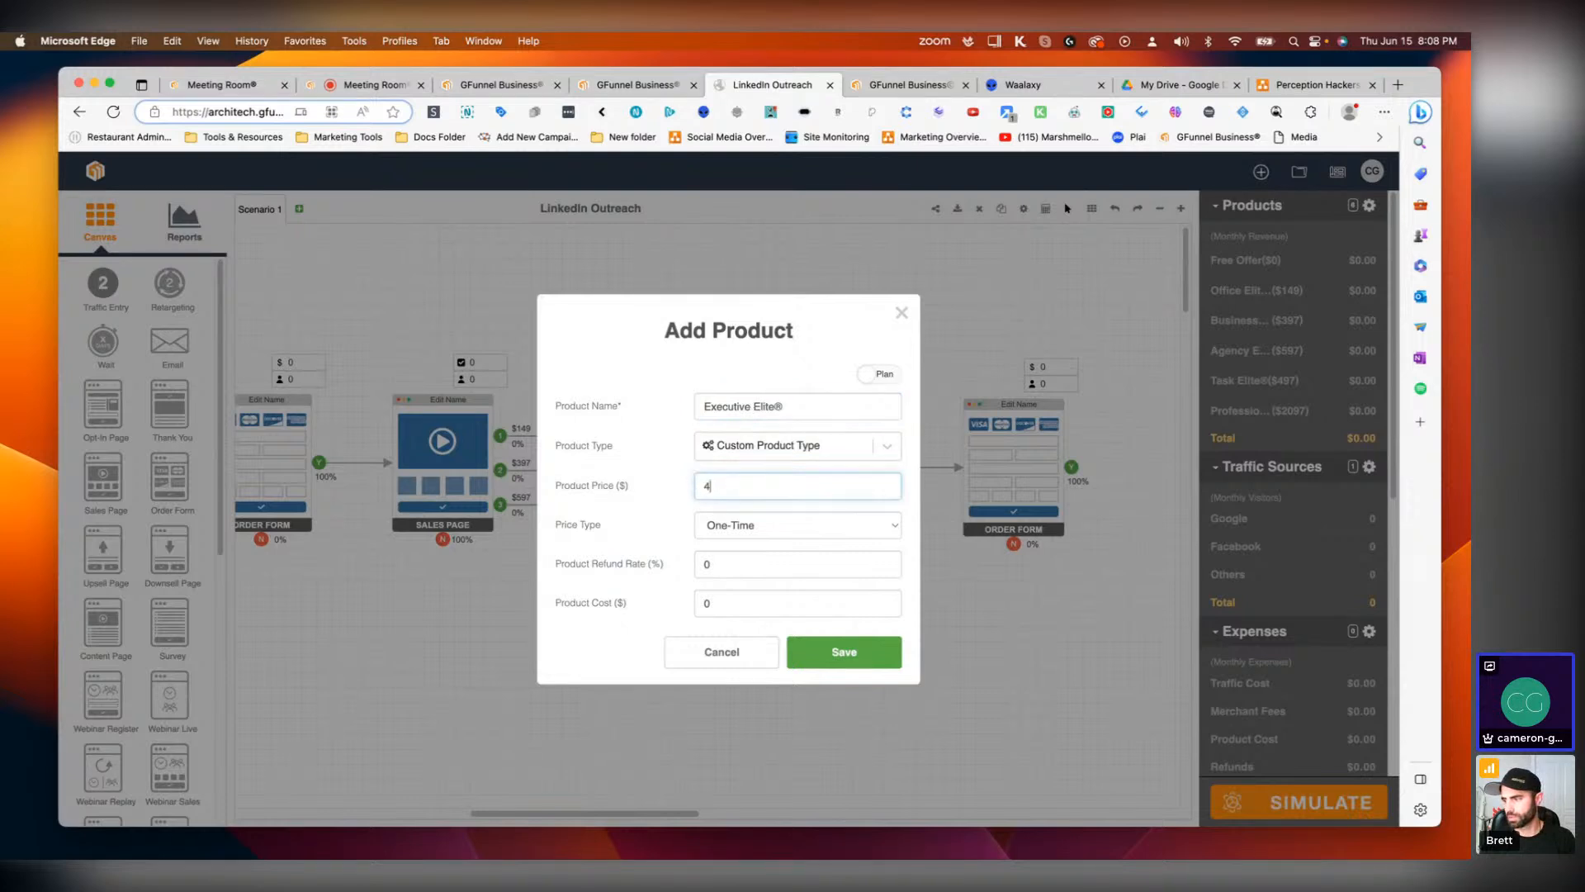
click(750, 534)
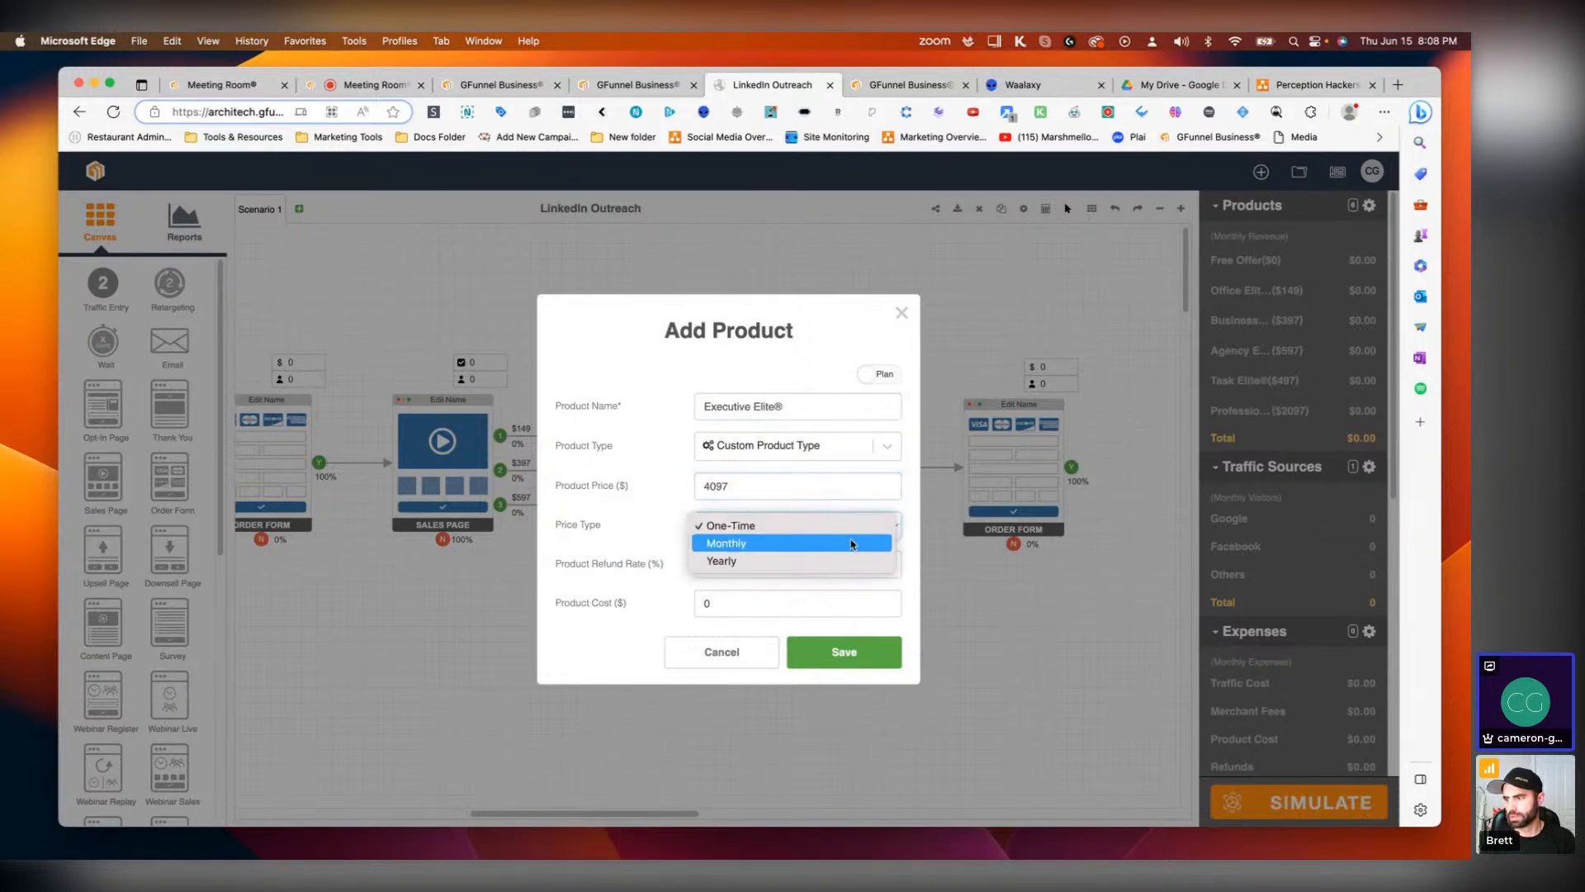
click(753, 543)
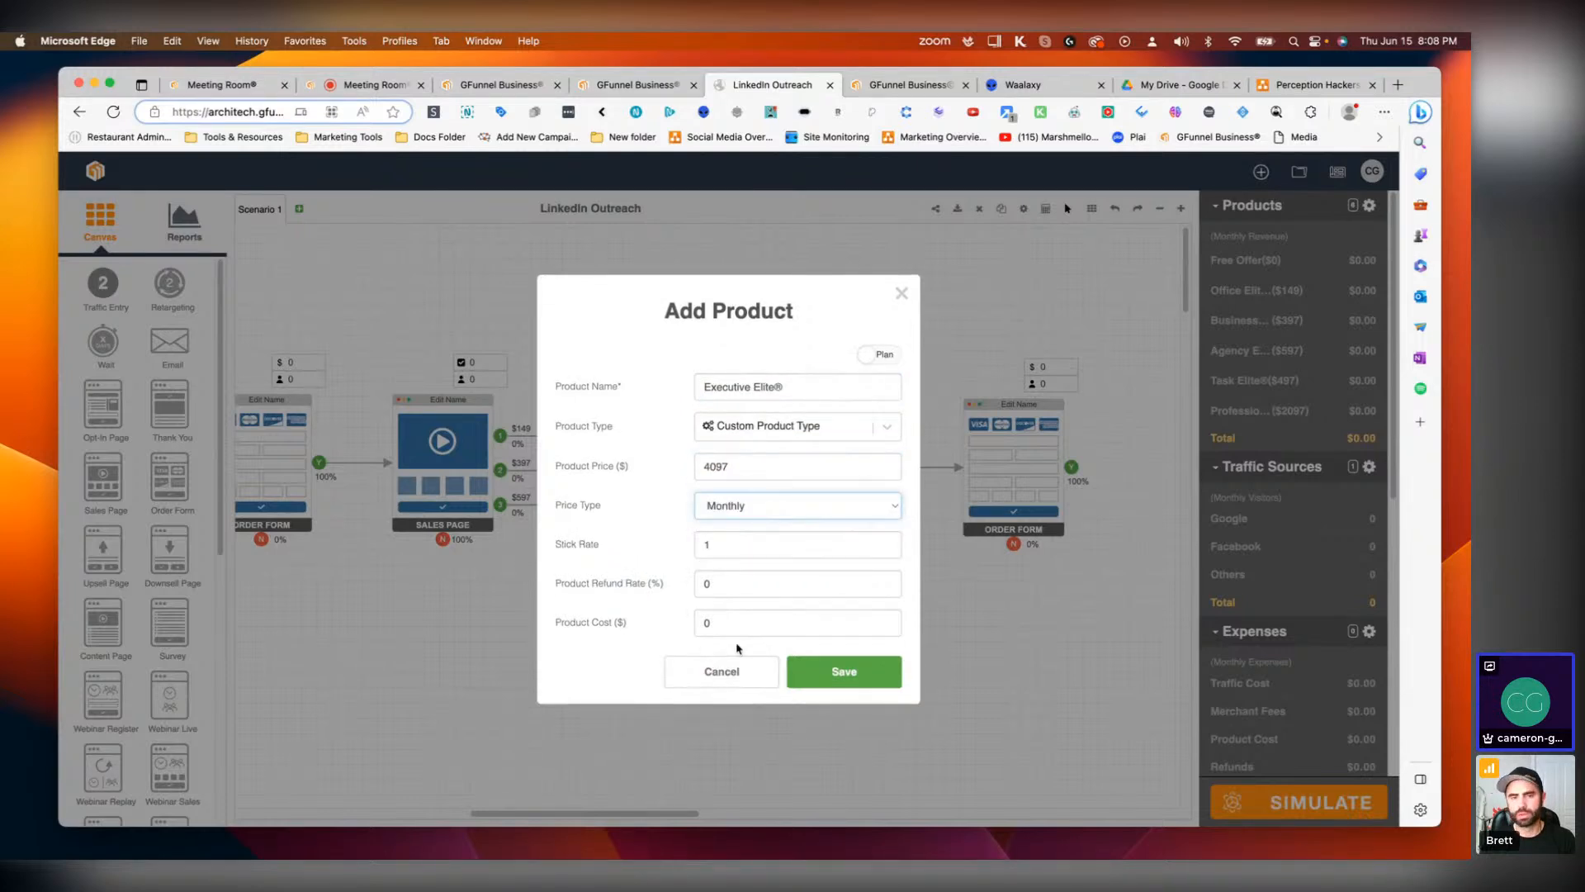
click(862, 673)
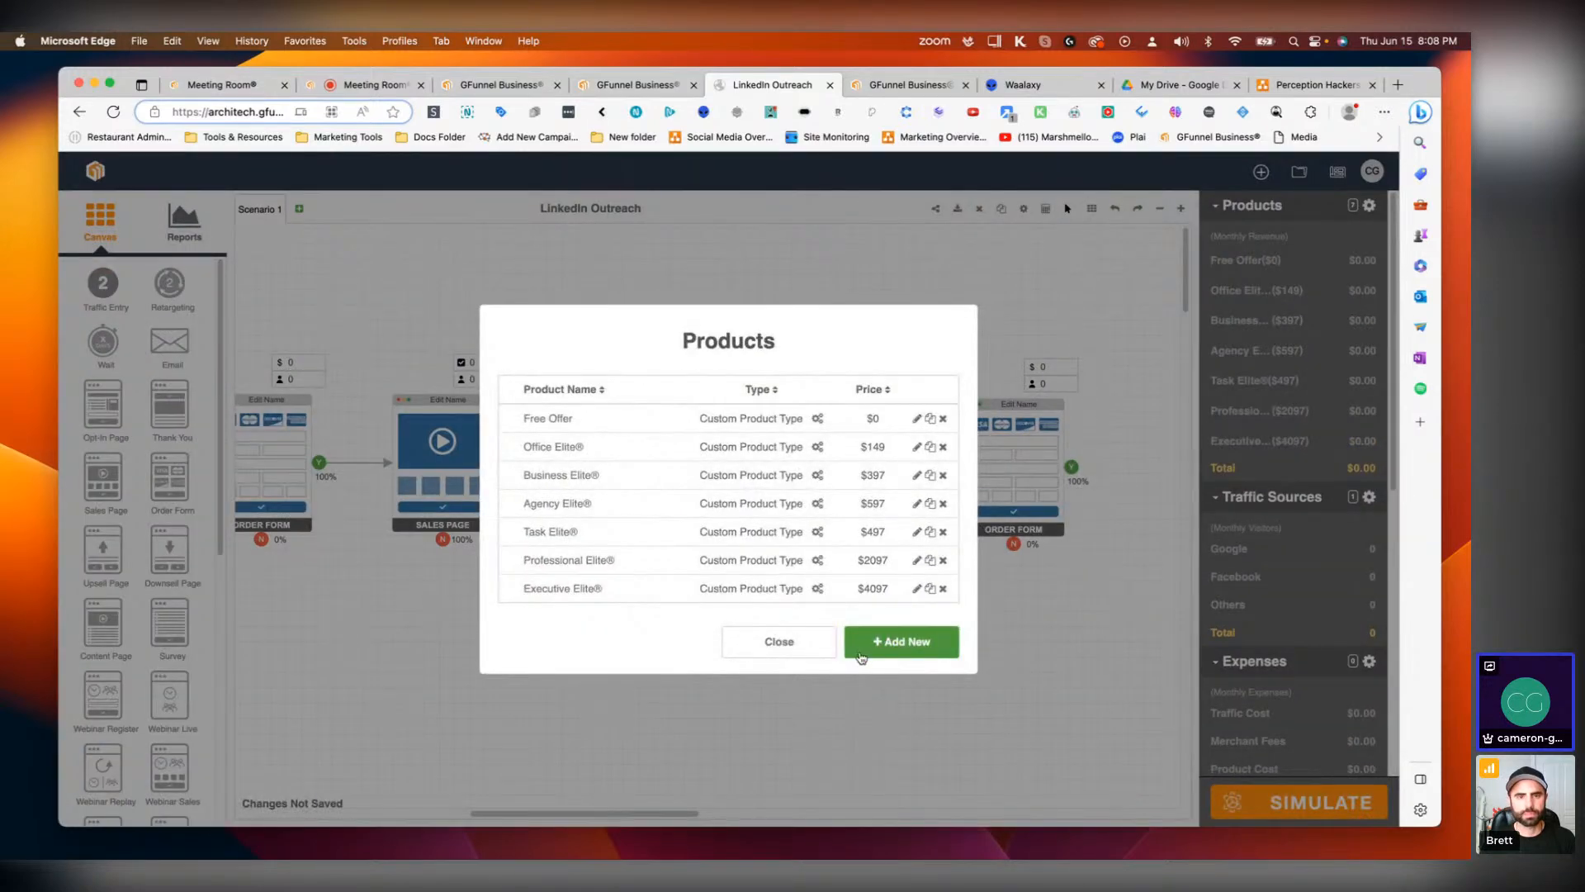
click(779, 645)
Step: Assign Task Elite®, Professional Elite® and Executive Elite® as the three products of the second Sales Page
click(823, 476)
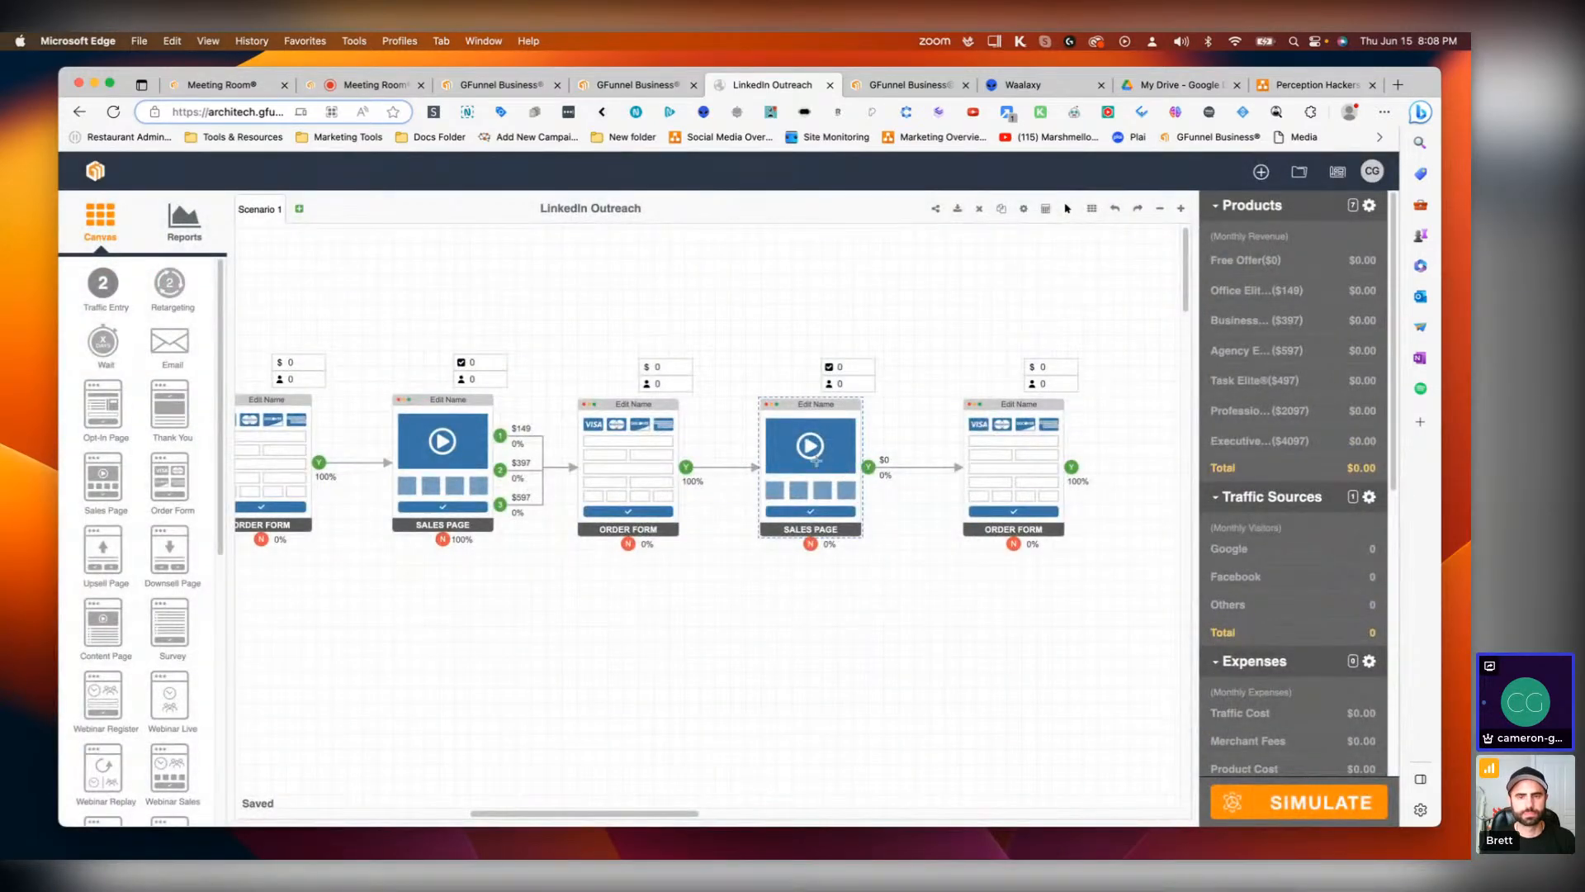
double_click(814, 454)
click(832, 608)
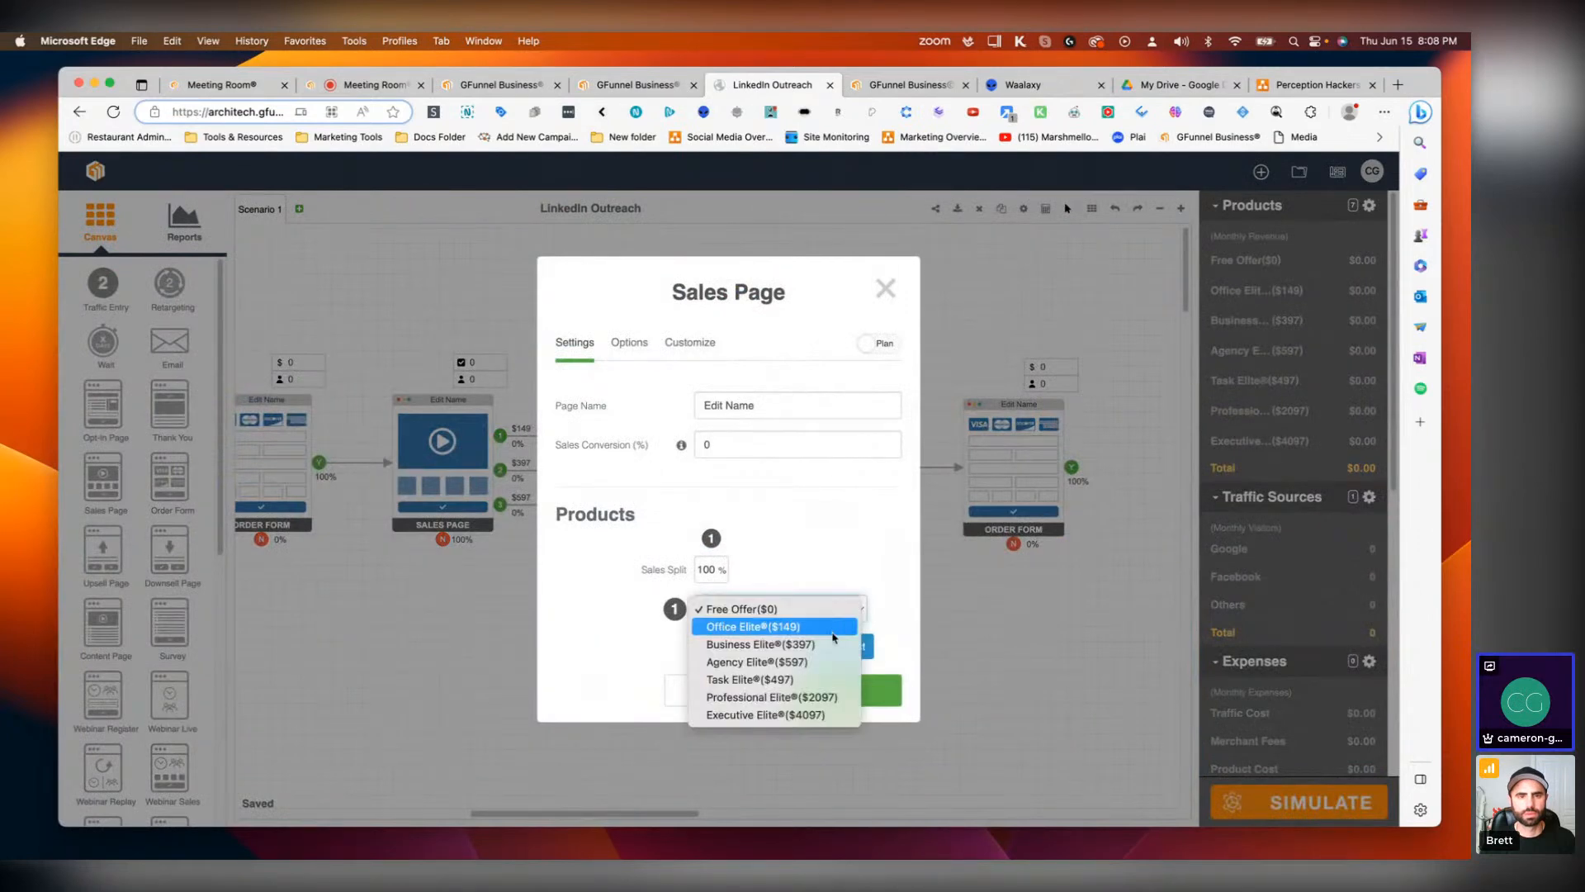
click(792, 680)
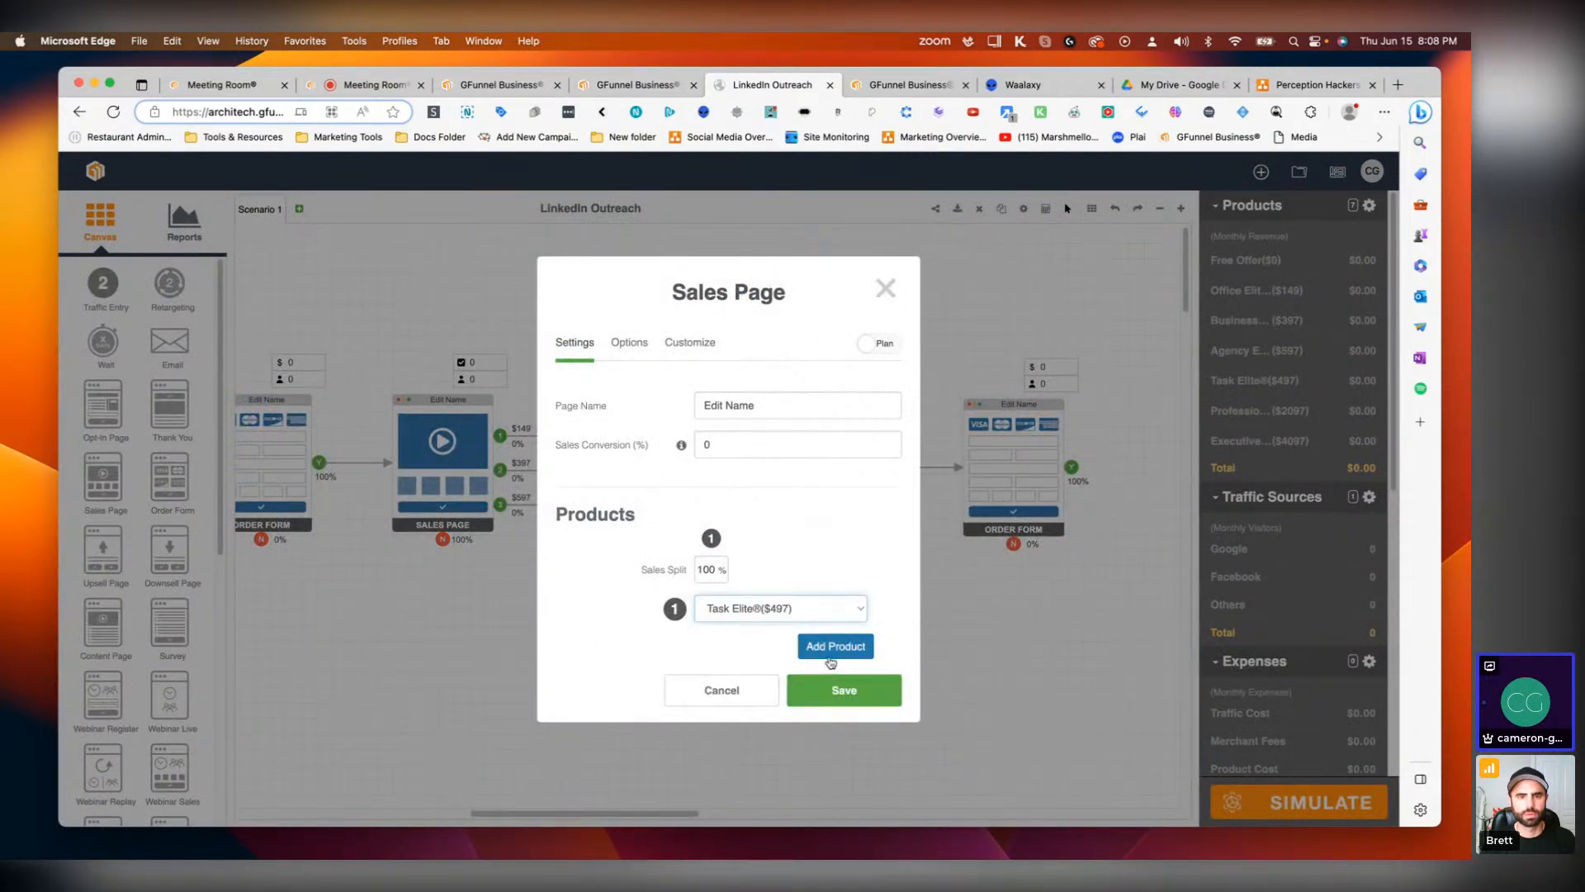
click(831, 652)
click(752, 634)
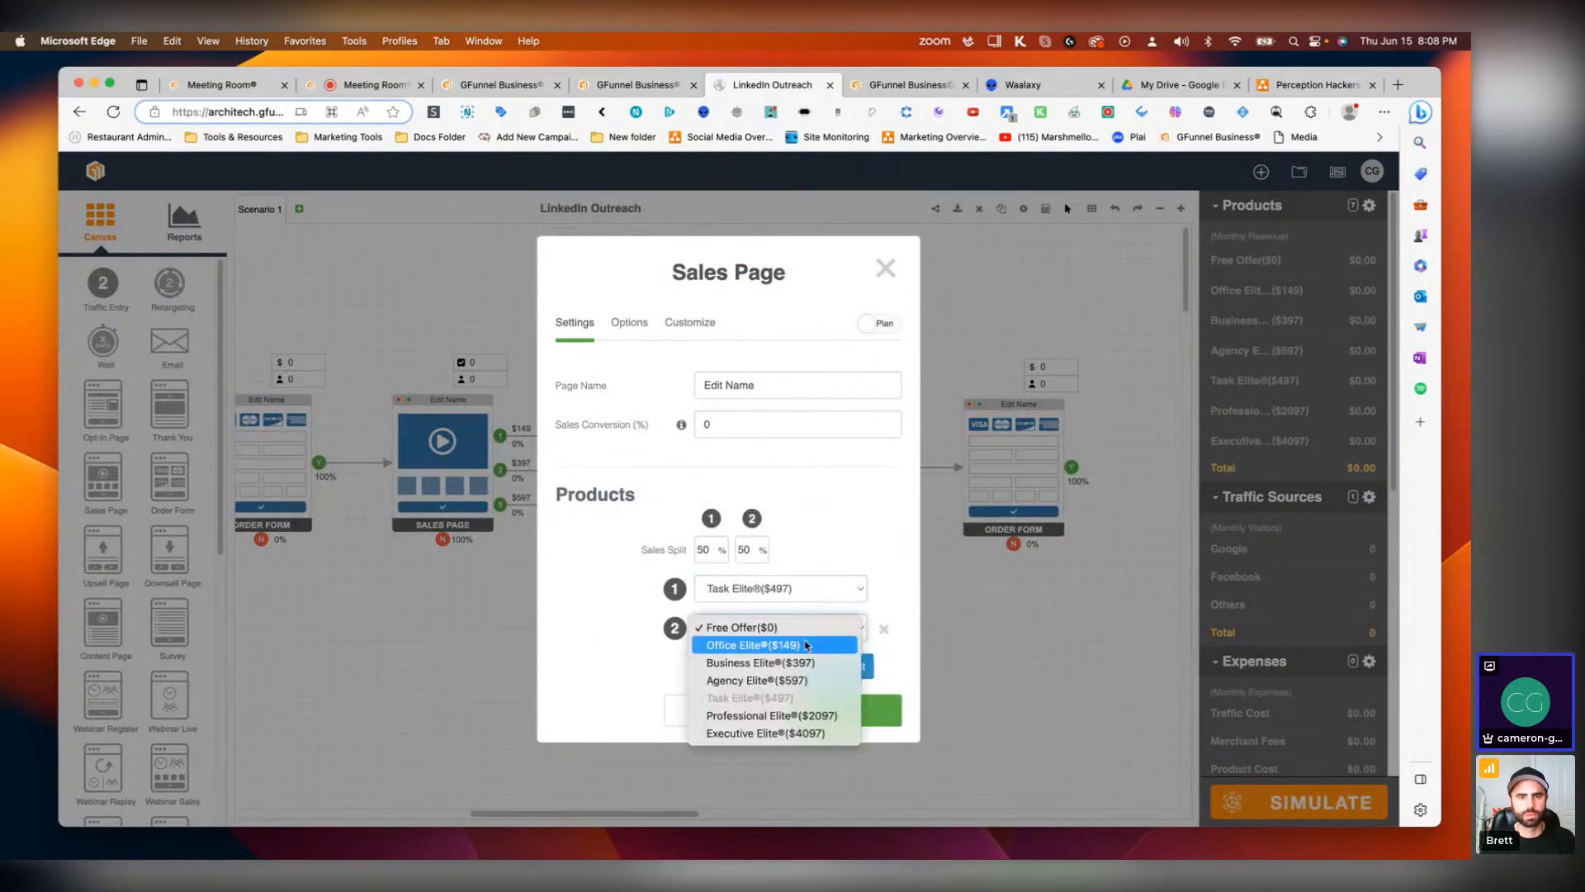
click(762, 717)
click(835, 665)
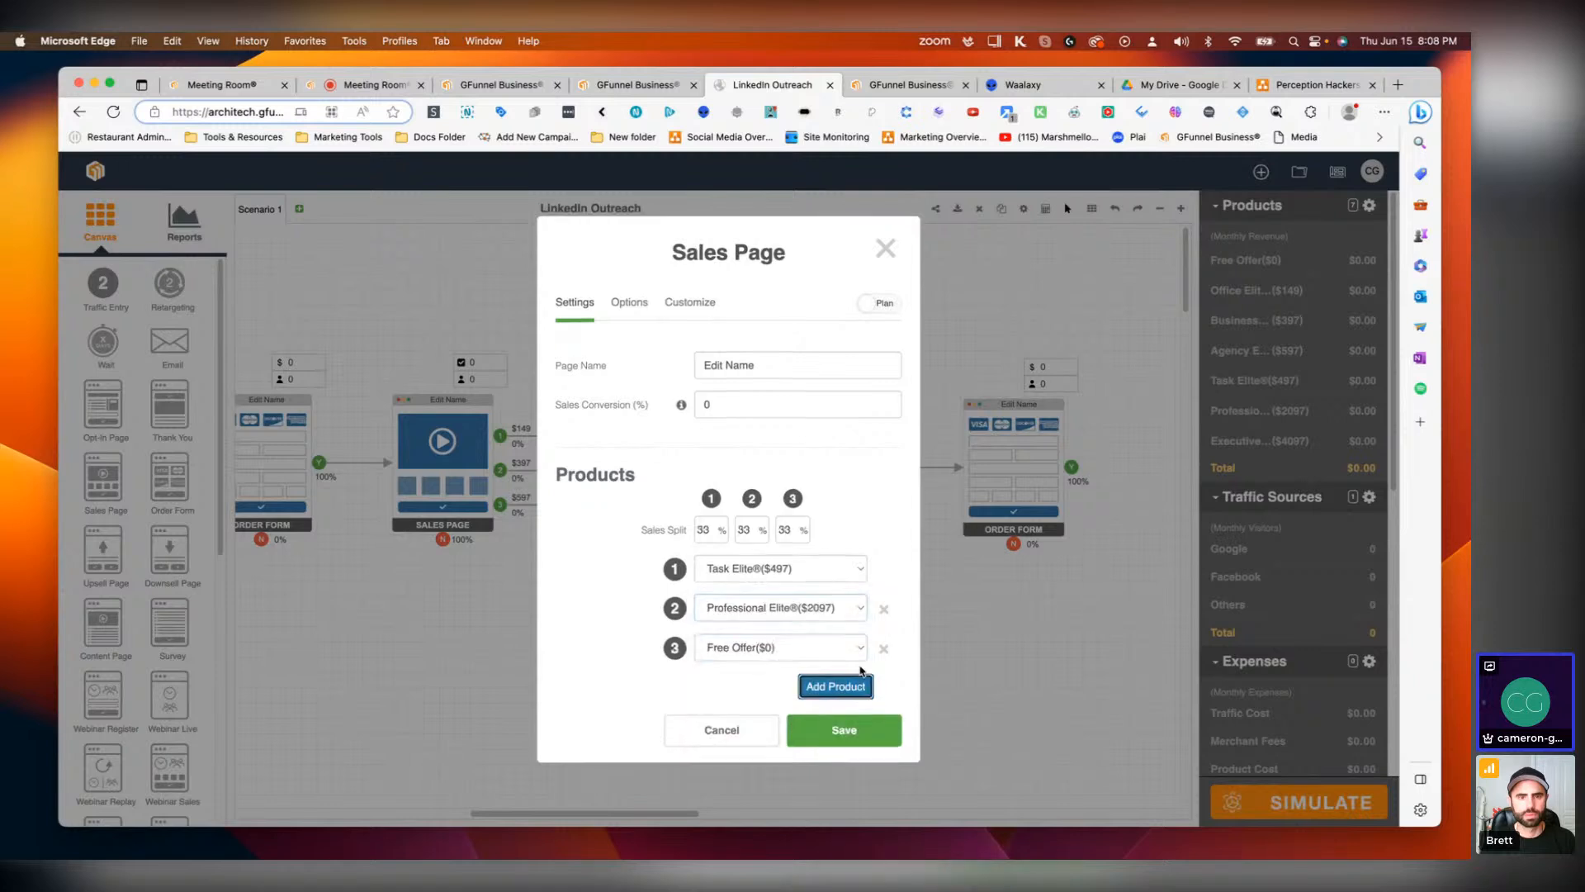
click(758, 651)
click(763, 753)
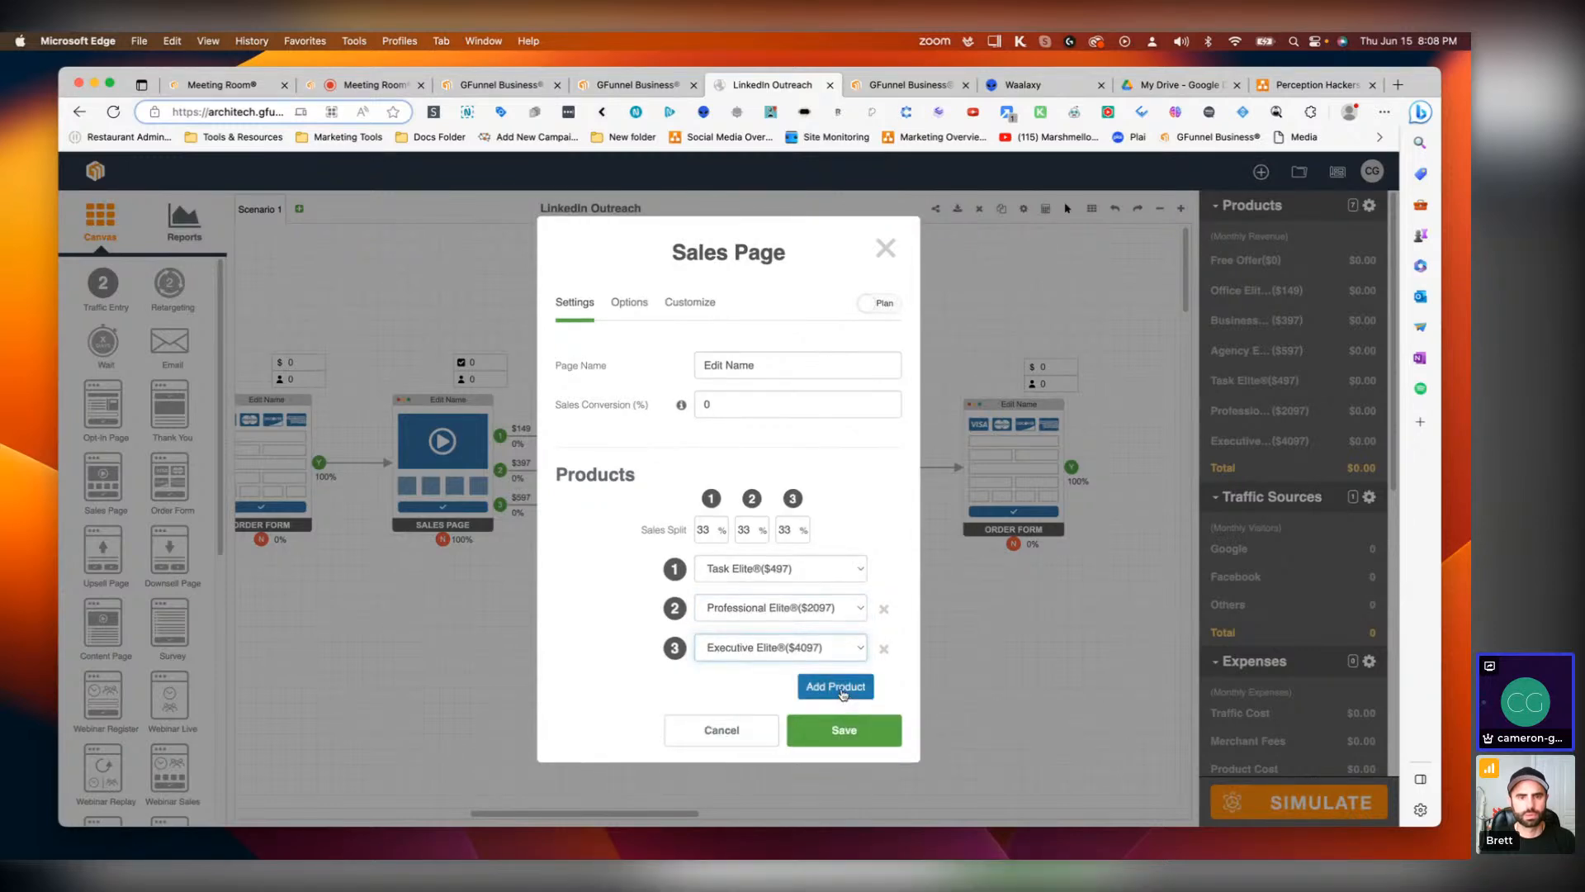
Step: Set the second Sales Page's product sales splits to 80%, 15% and 5% and save
drag(722, 538, 694, 530)
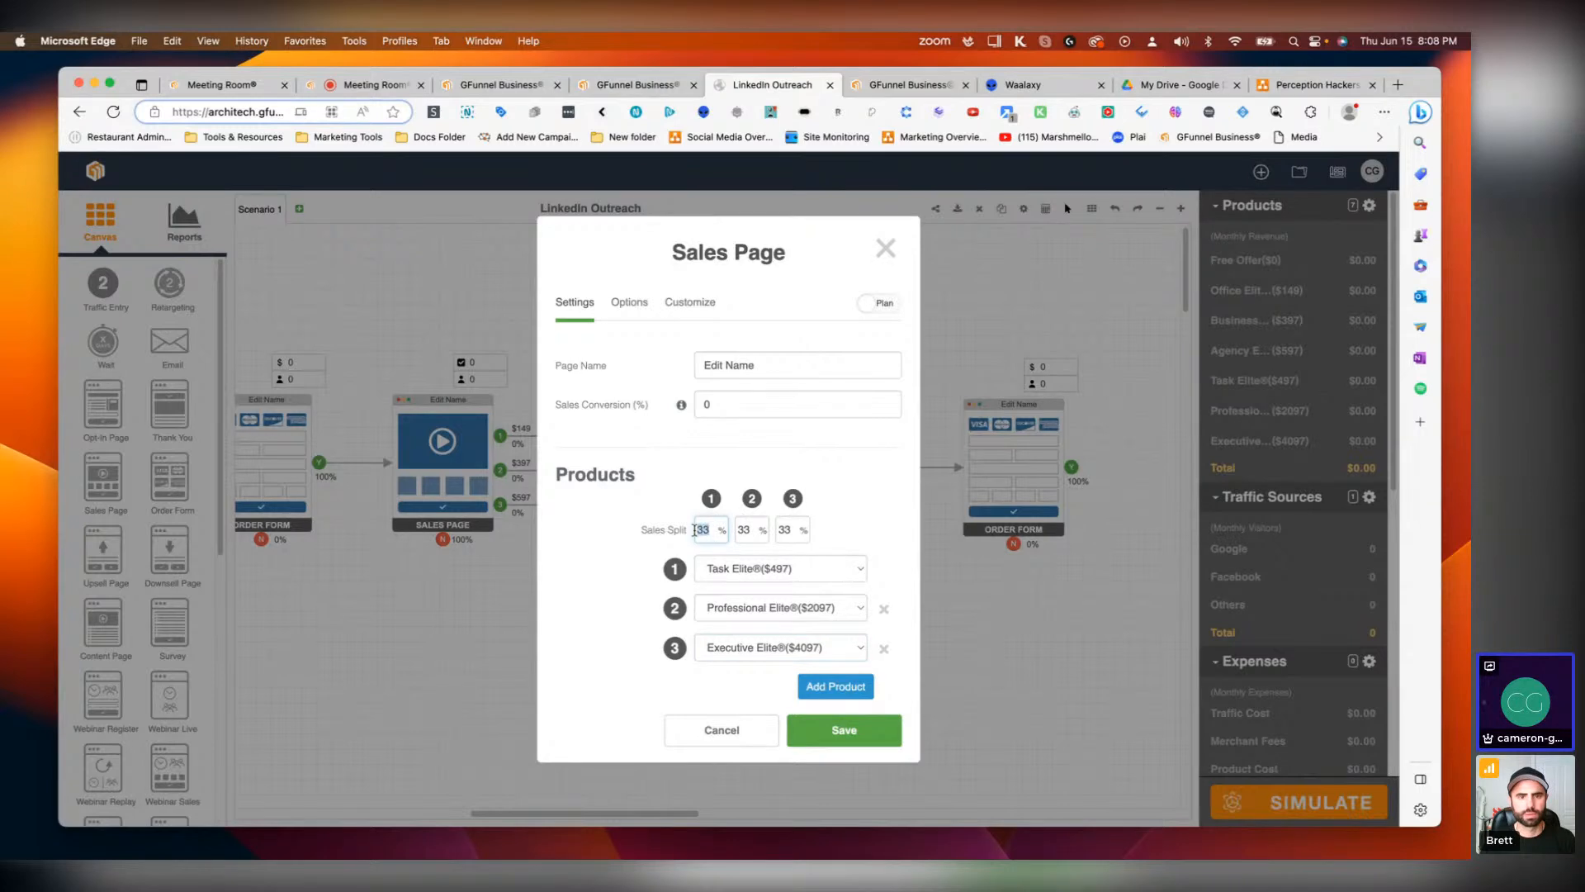
text(80)
text(5)
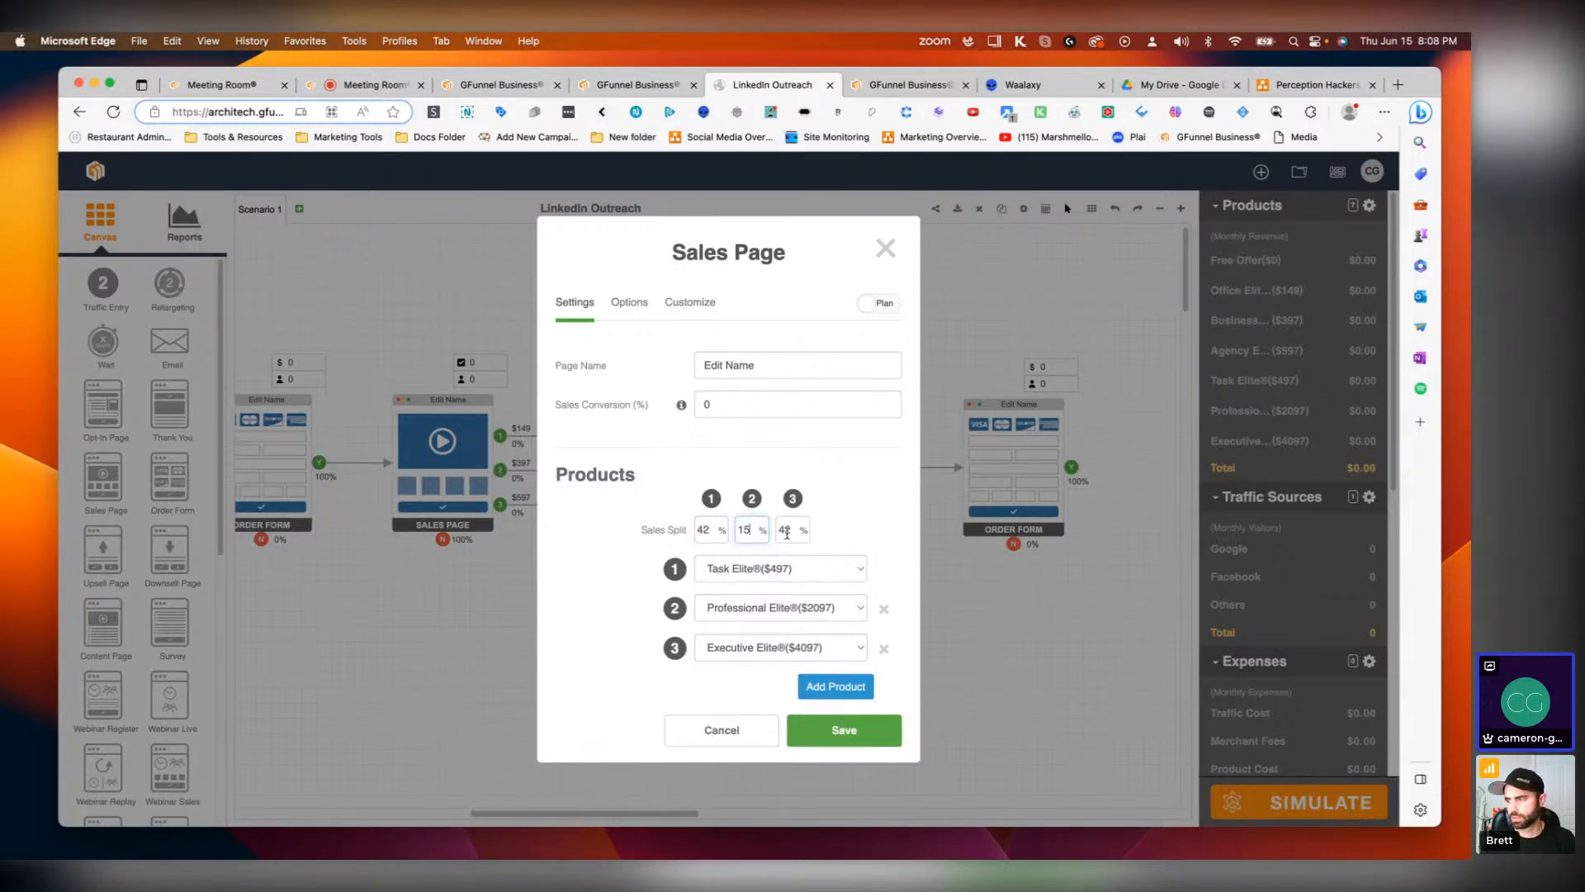
text(5)
double_click(701, 531)
text(80)
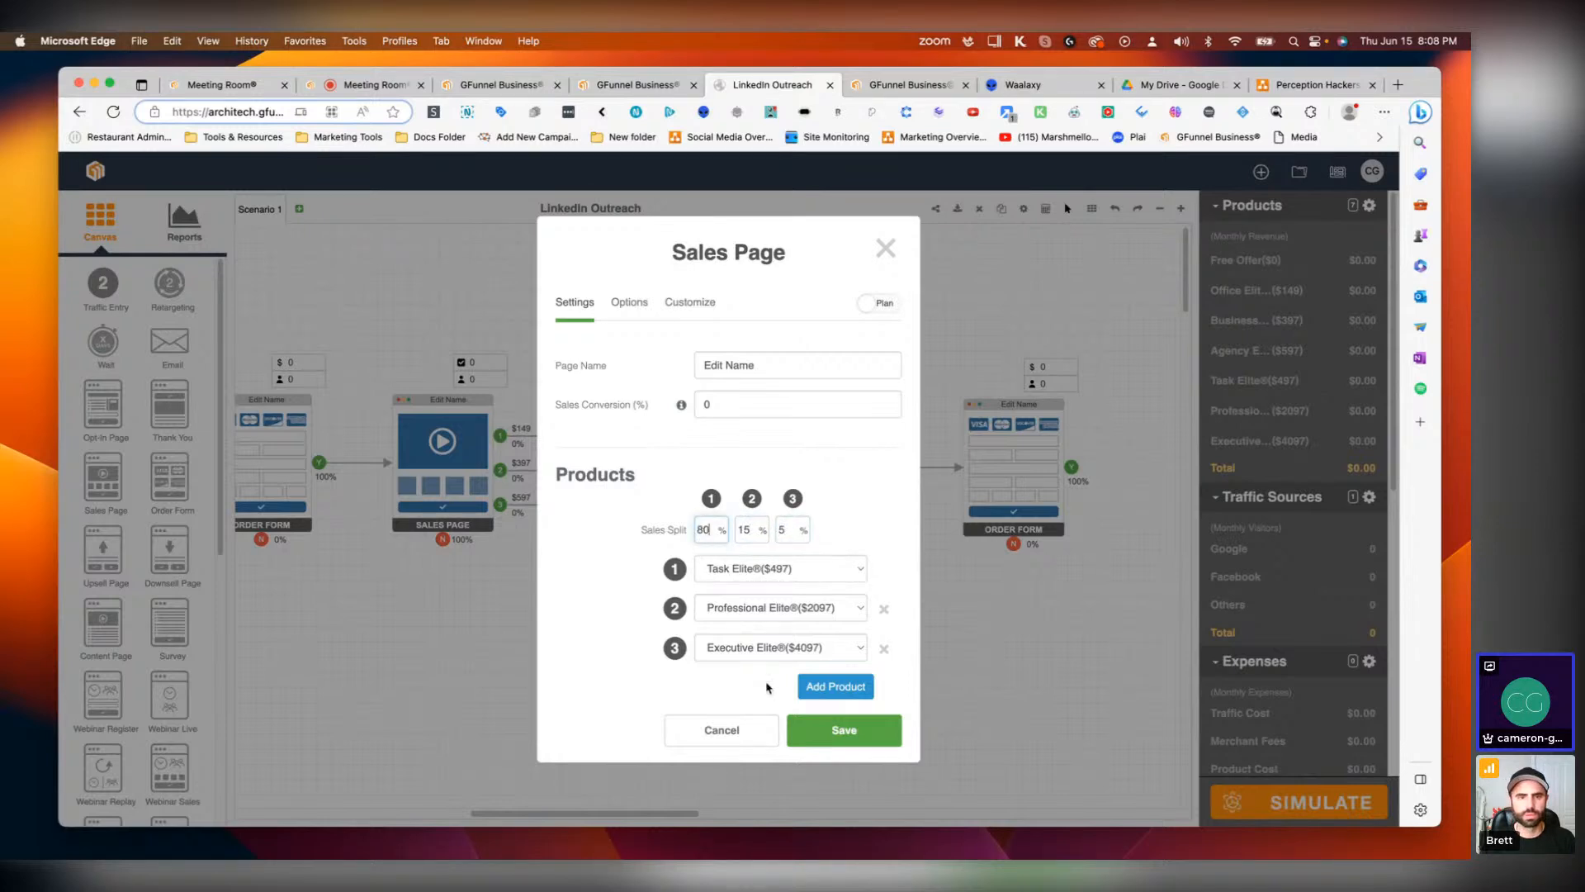
click(818, 733)
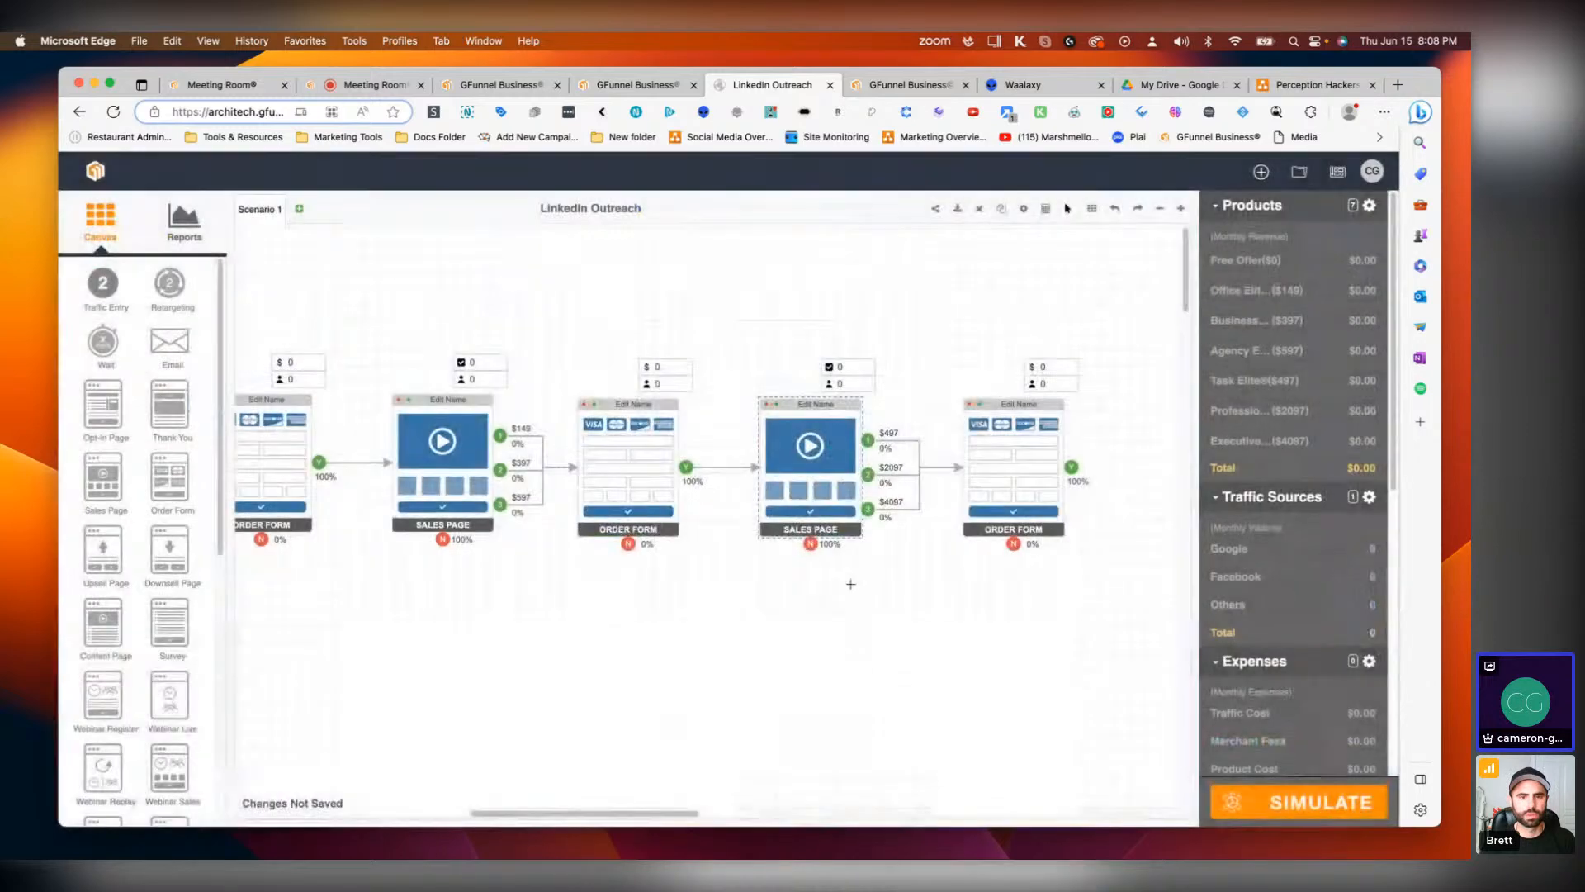
Step: Try to attach an Email step below the Retargeting node, then delete it
drag(664, 827, 504, 834)
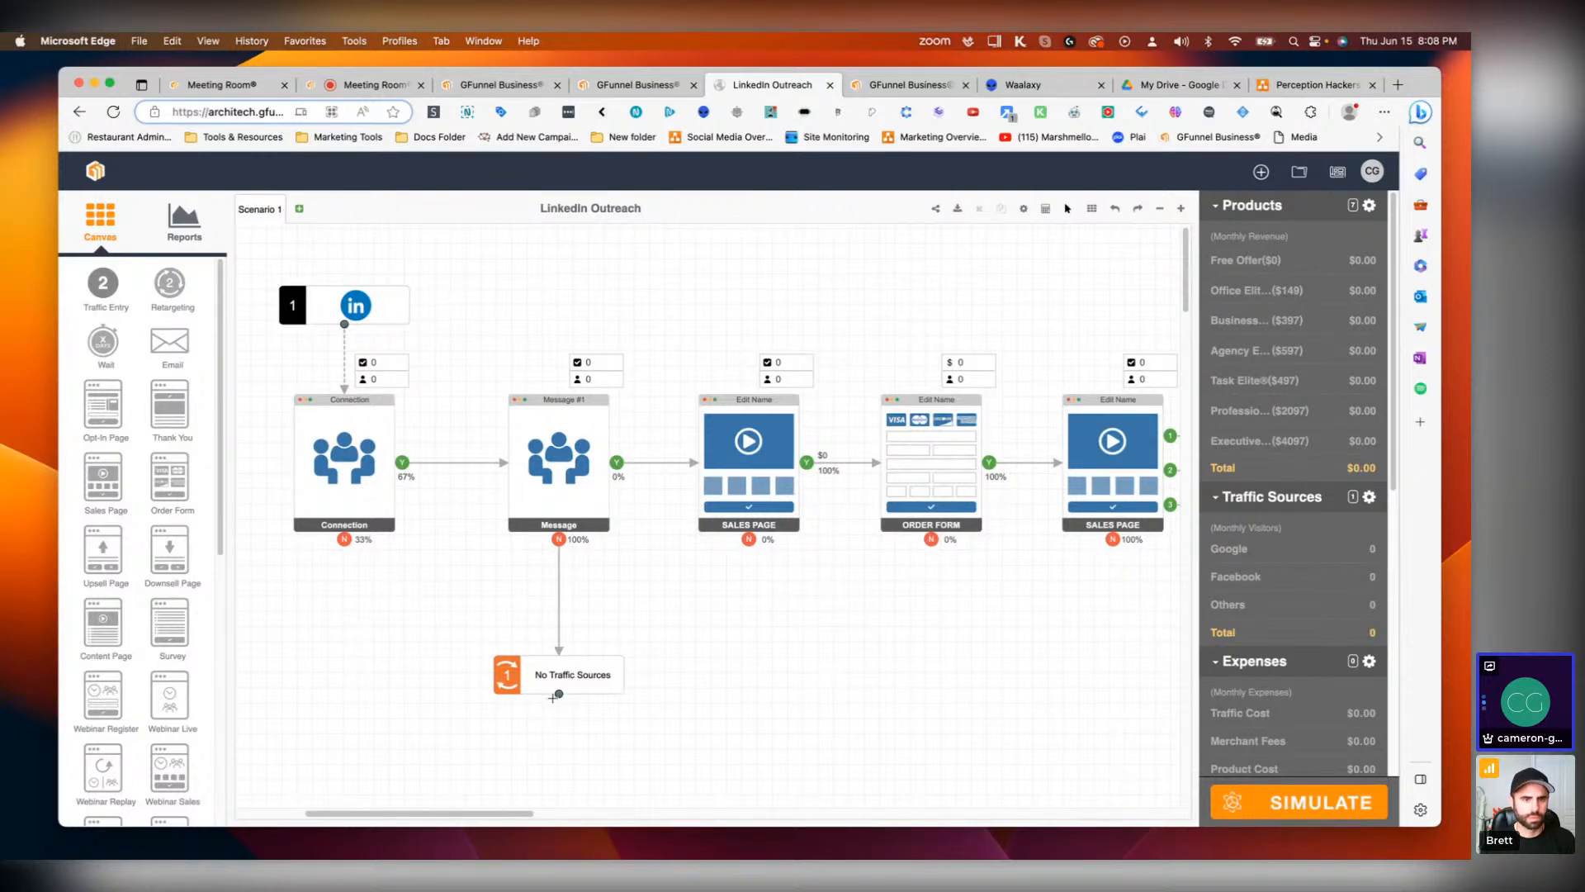
drag(169, 343, 627, 809)
scroll(635, 668, down, 1)
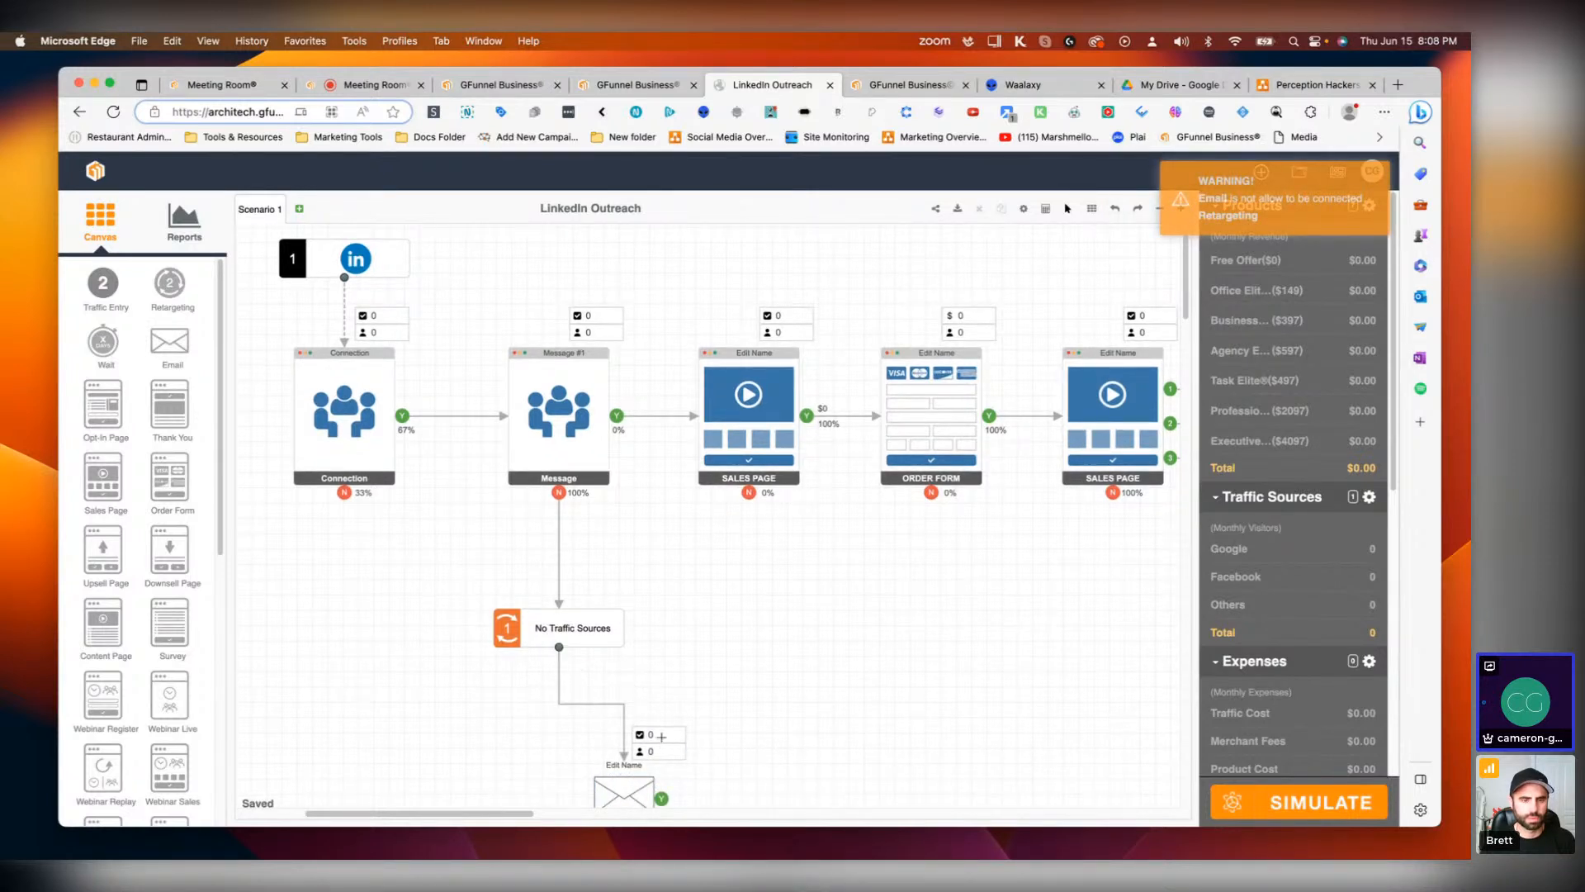
scroll(704, 635, down, 1)
click(630, 753)
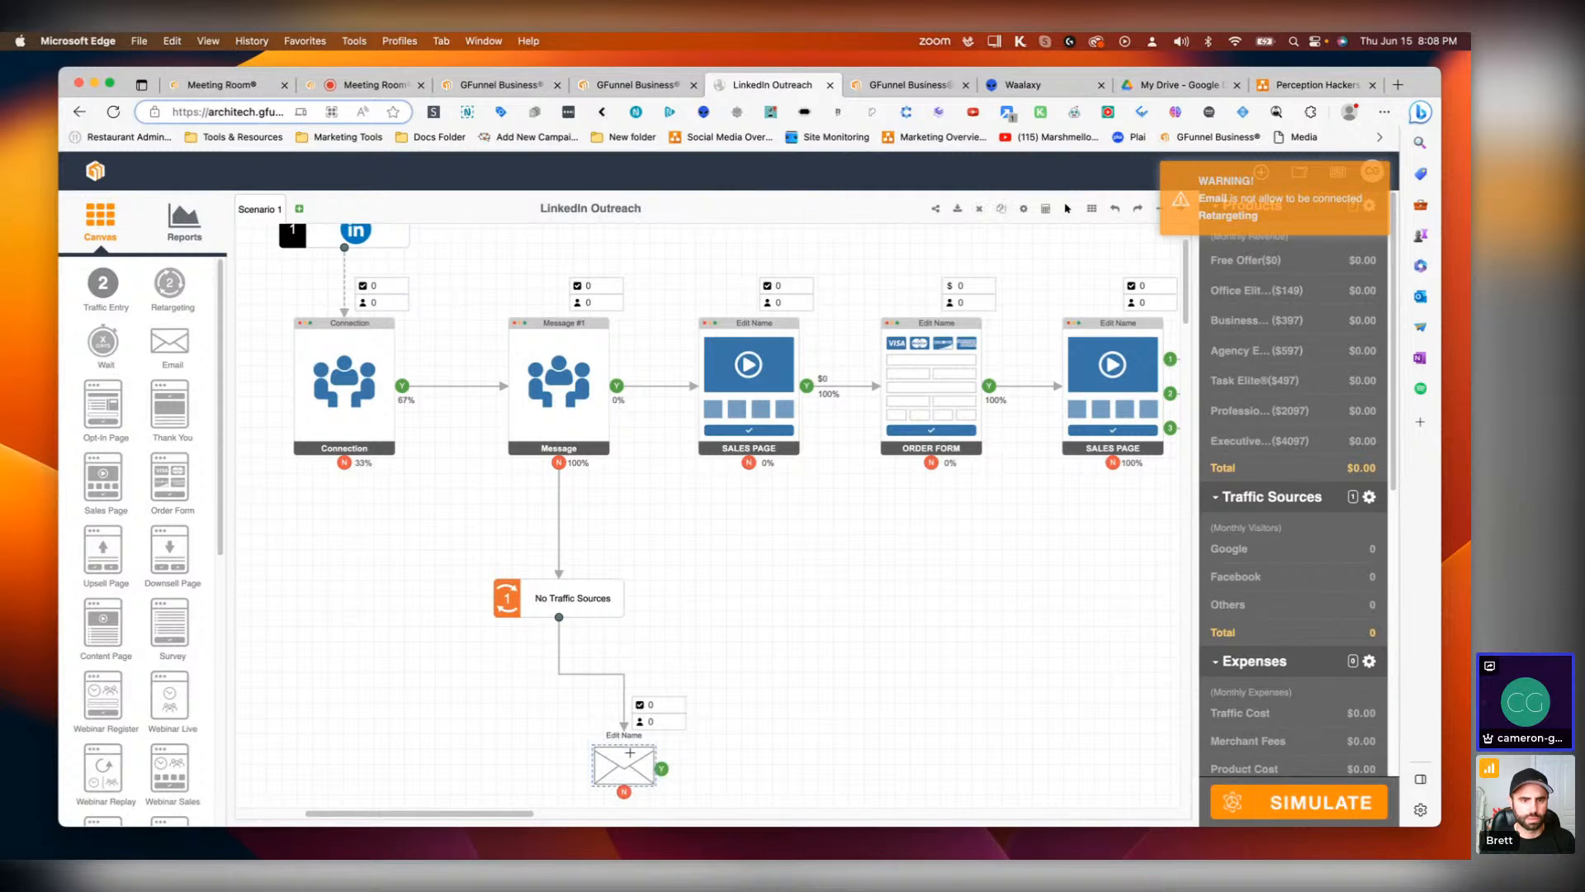
key(BackSpace)
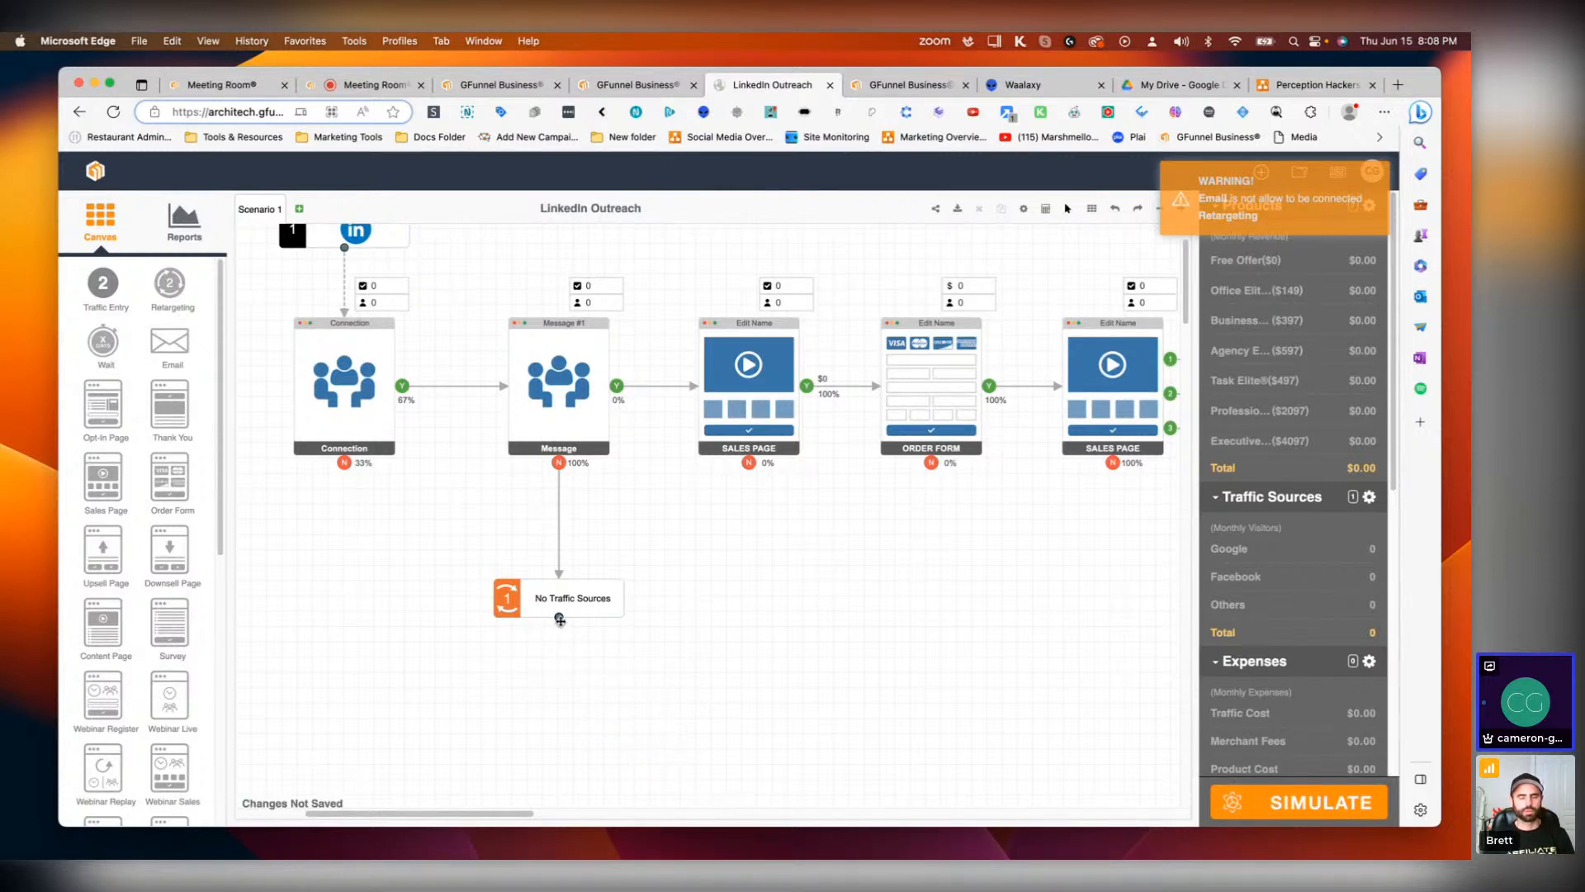
Step: Connect the Retargeting node to the first Sales Page and add a retargeting campaign named Facebook using Facebook Ads
drag(728, 644, 696, 386)
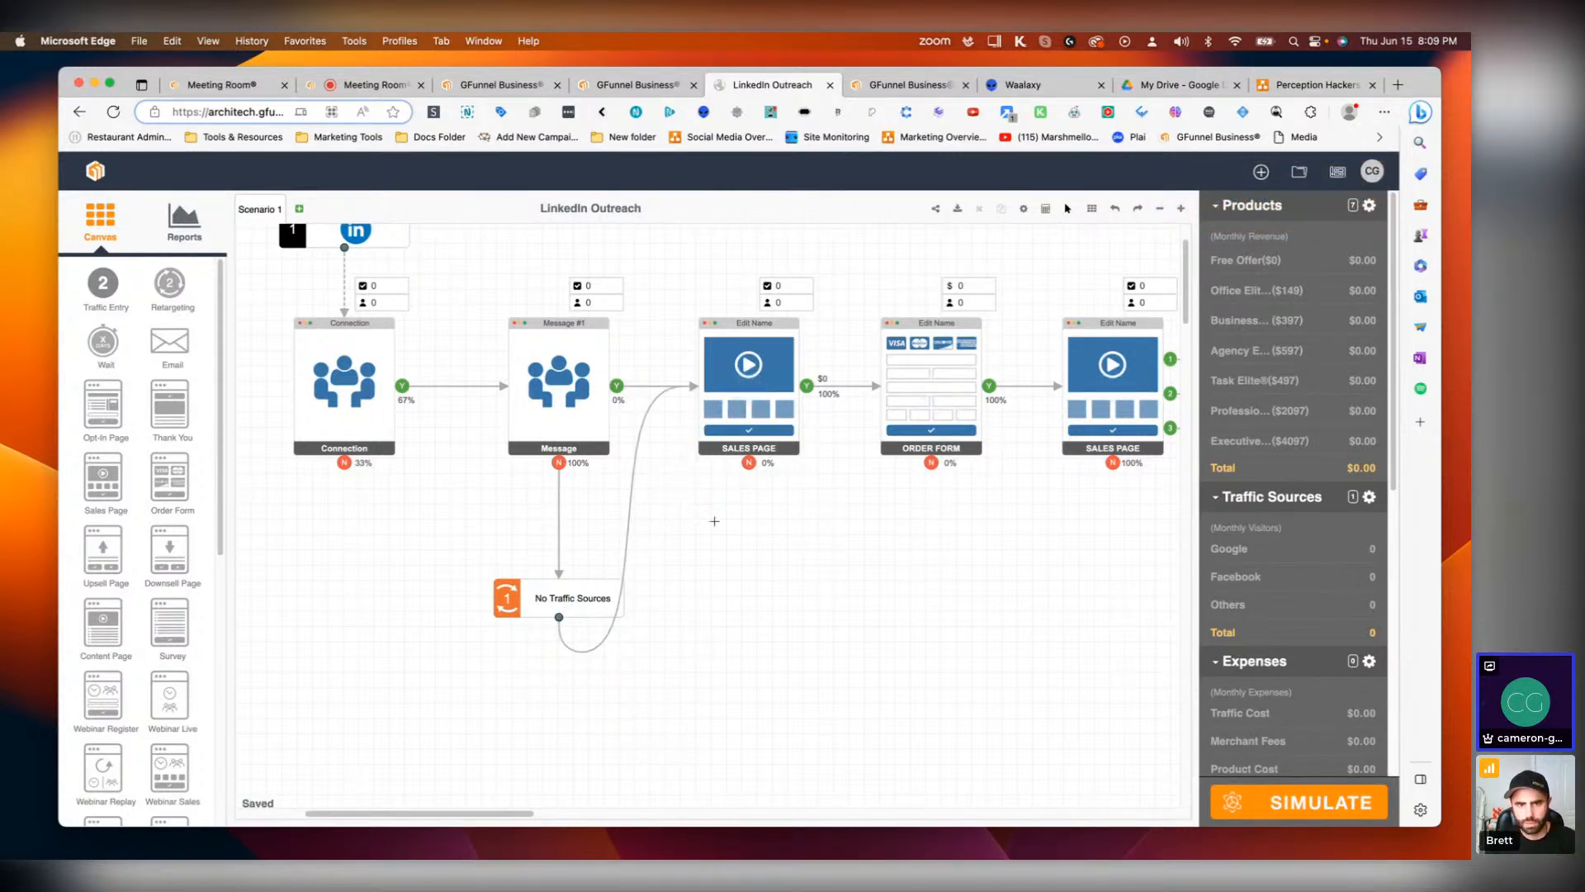
click(532, 596)
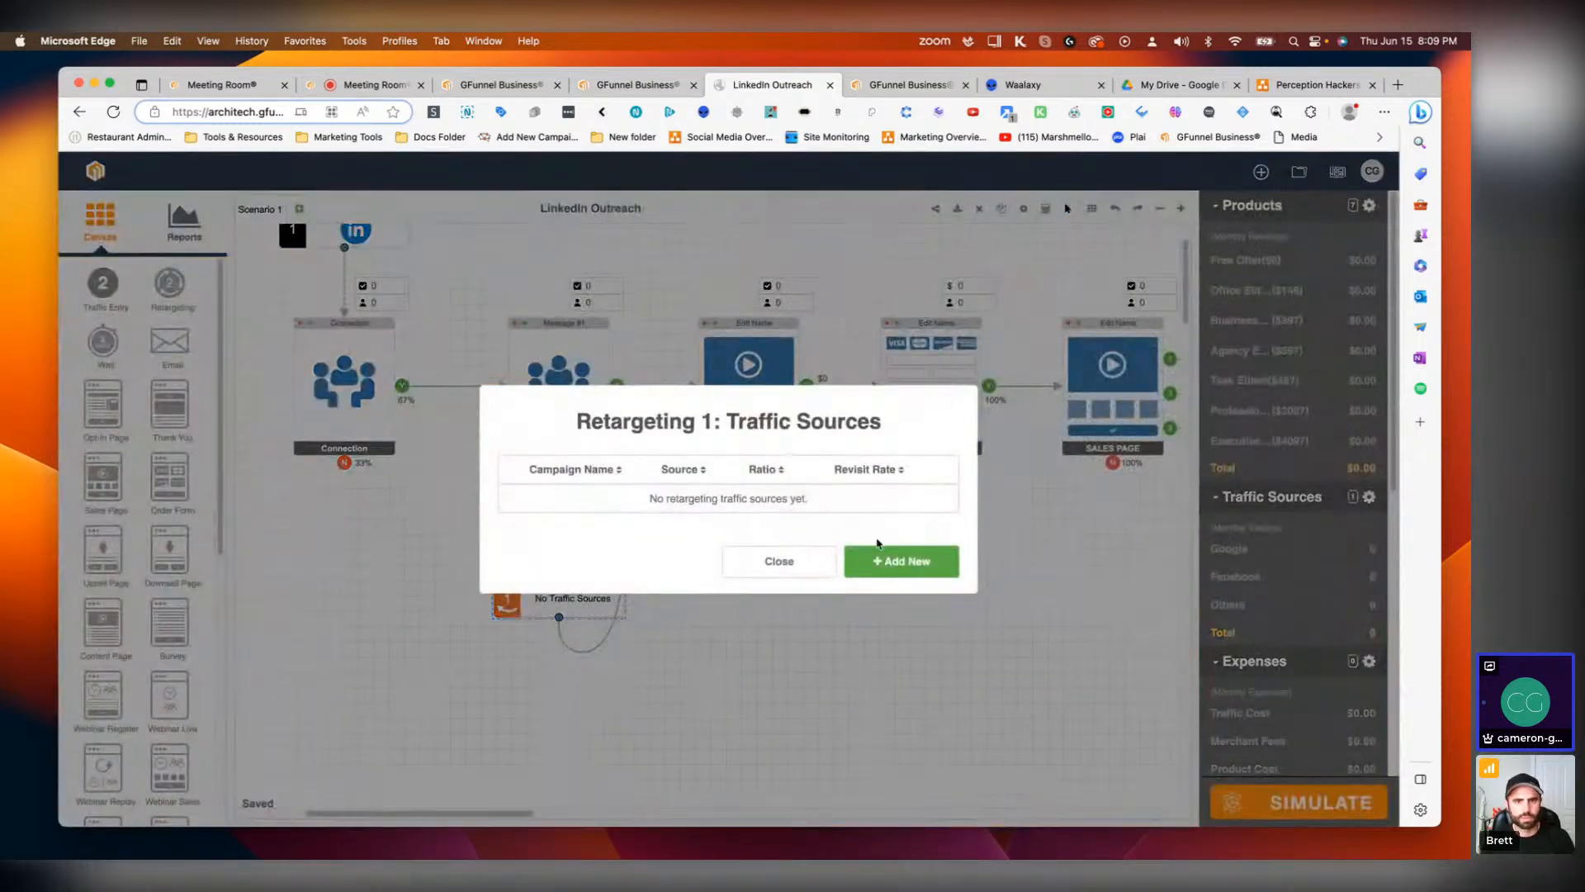
click(888, 556)
drag(793, 430, 703, 427)
text(Facebook)
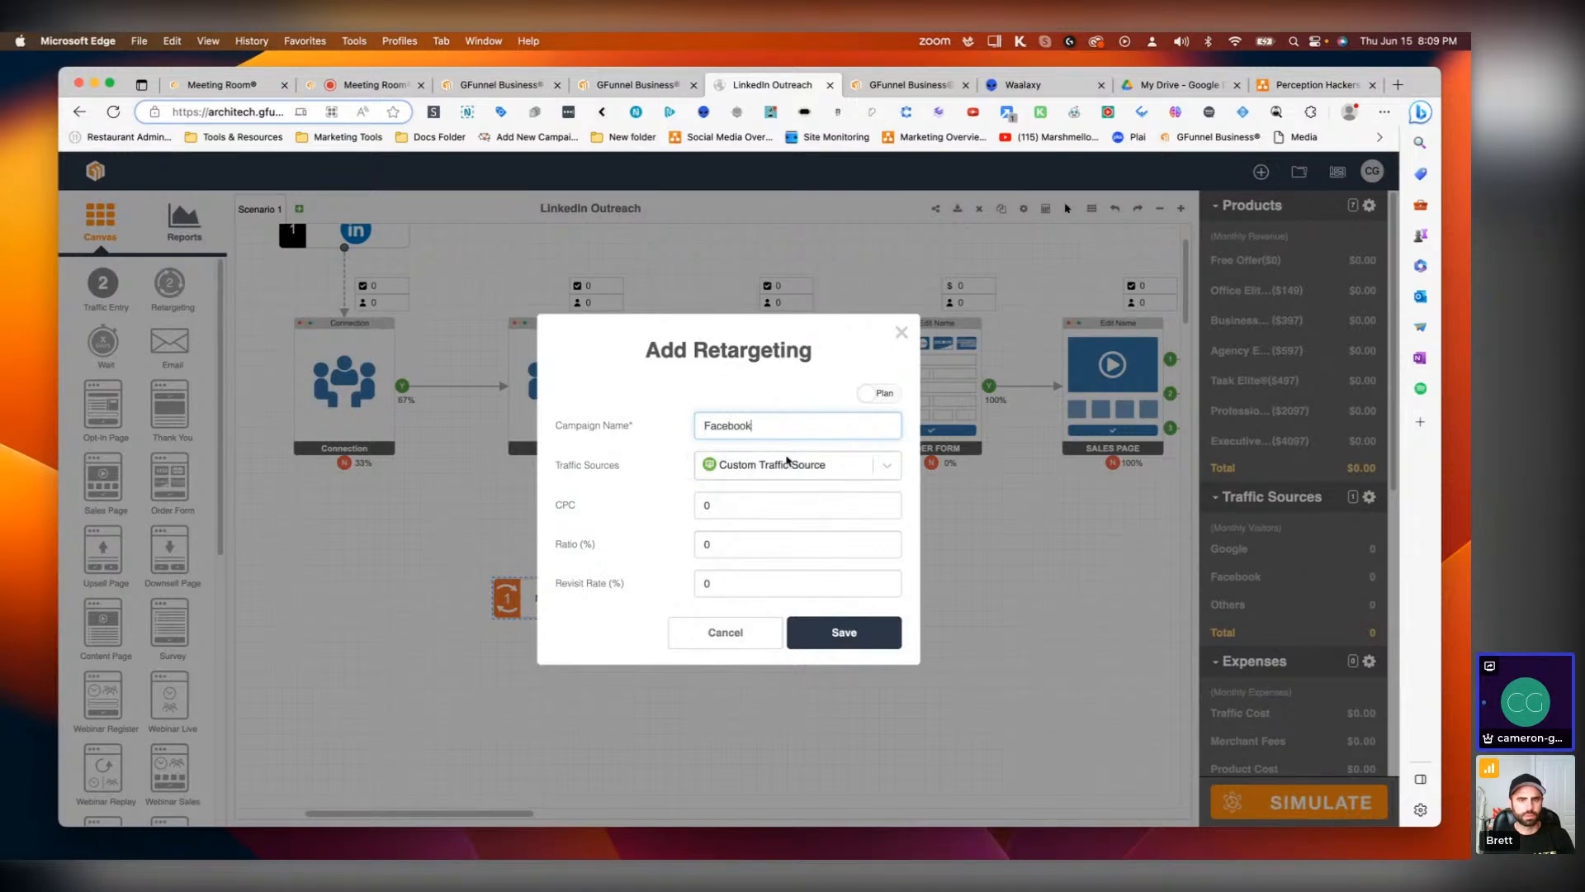
click(790, 467)
text(faceb)
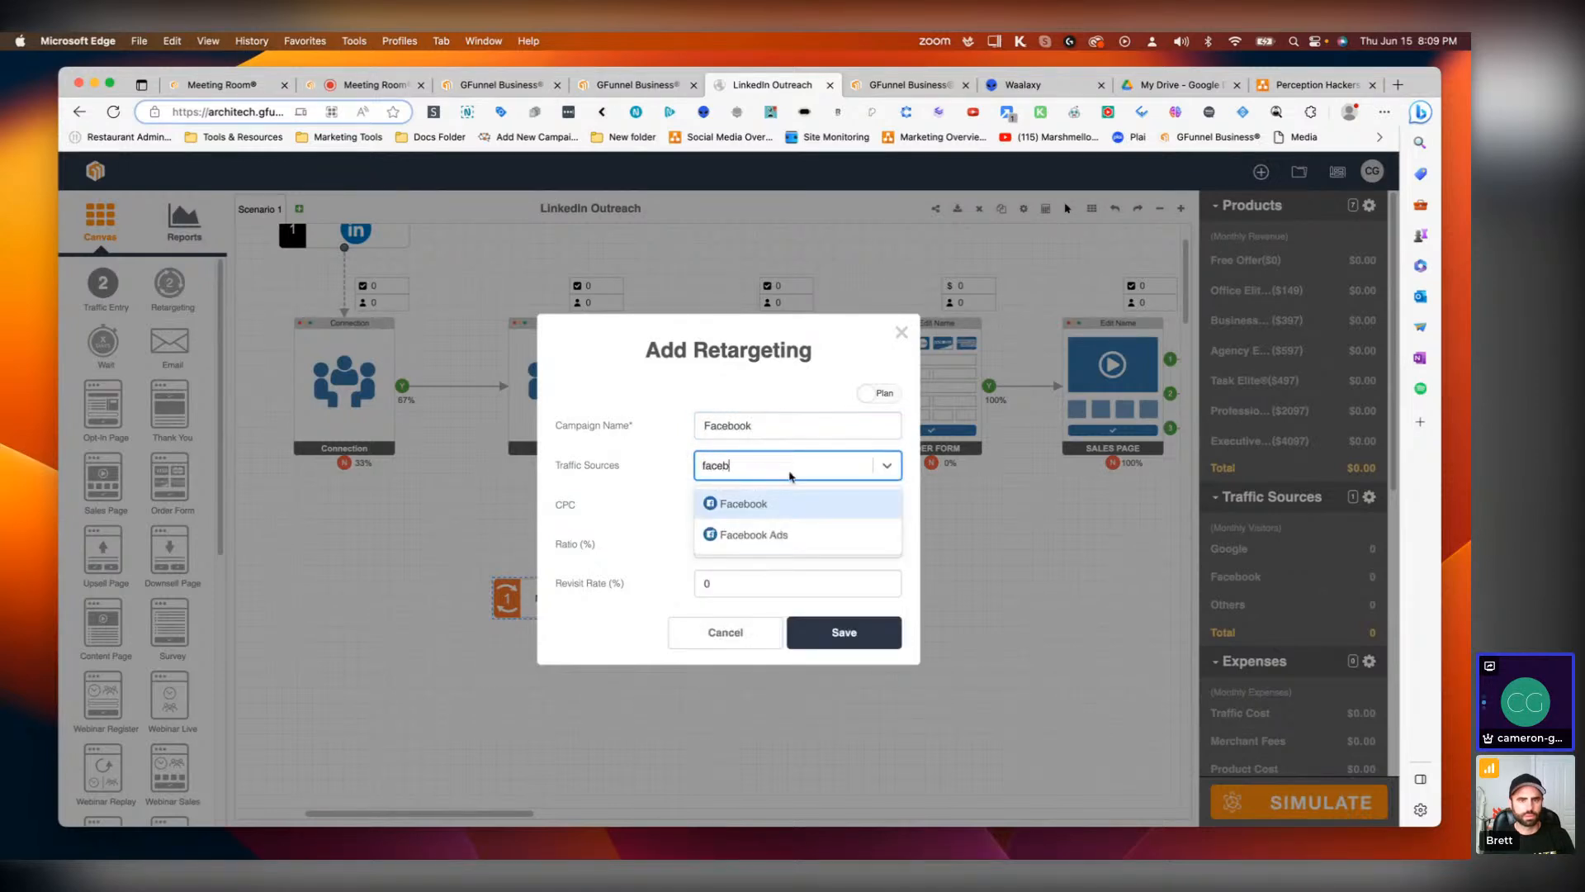
click(748, 536)
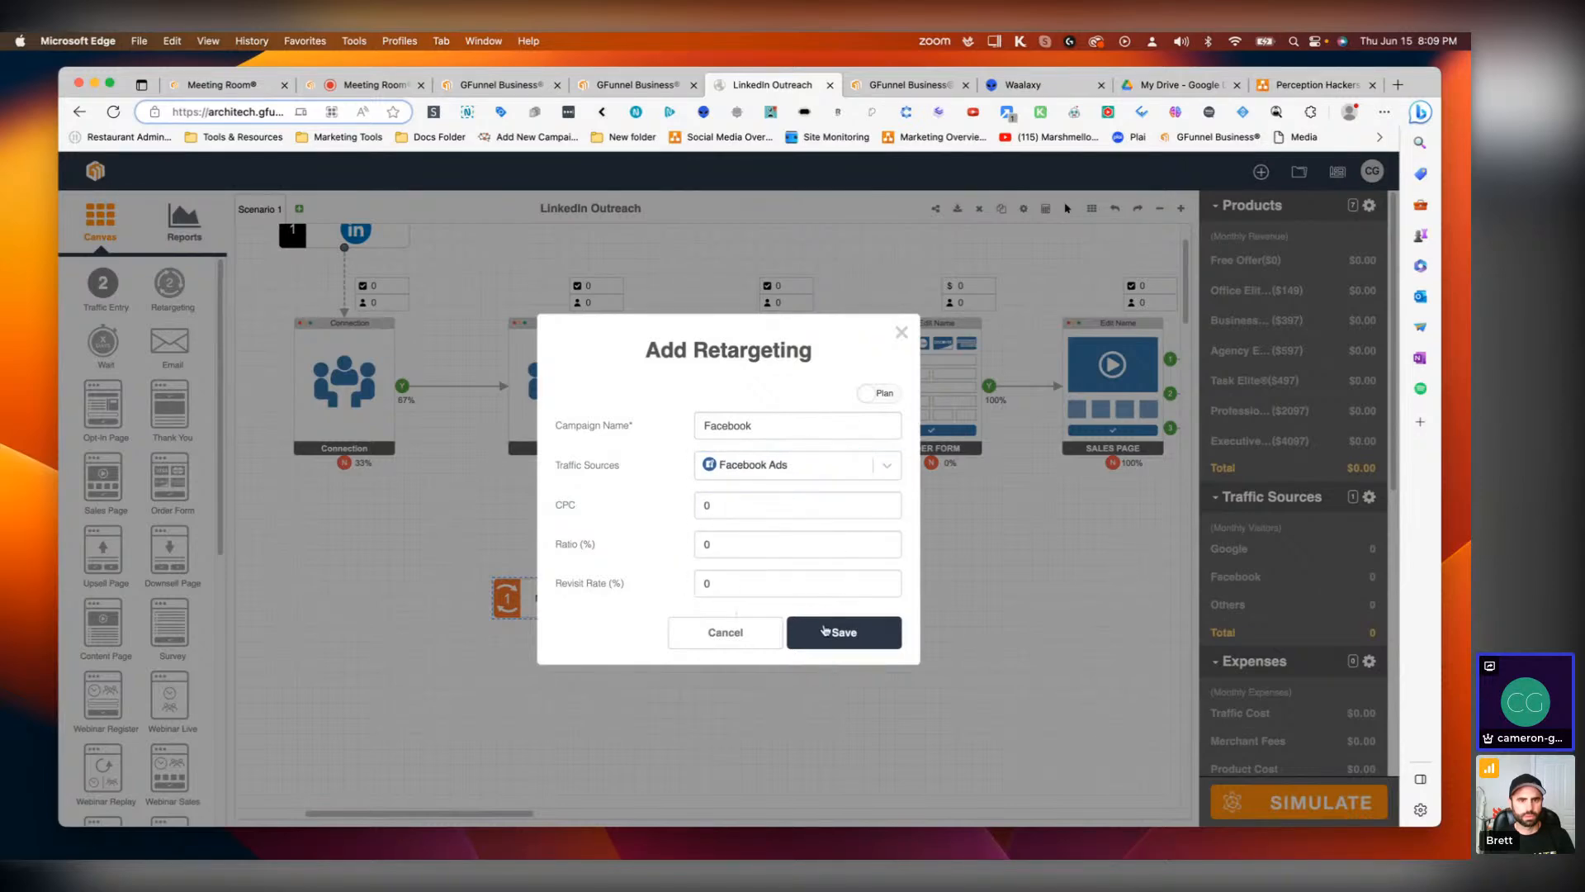
click(825, 629)
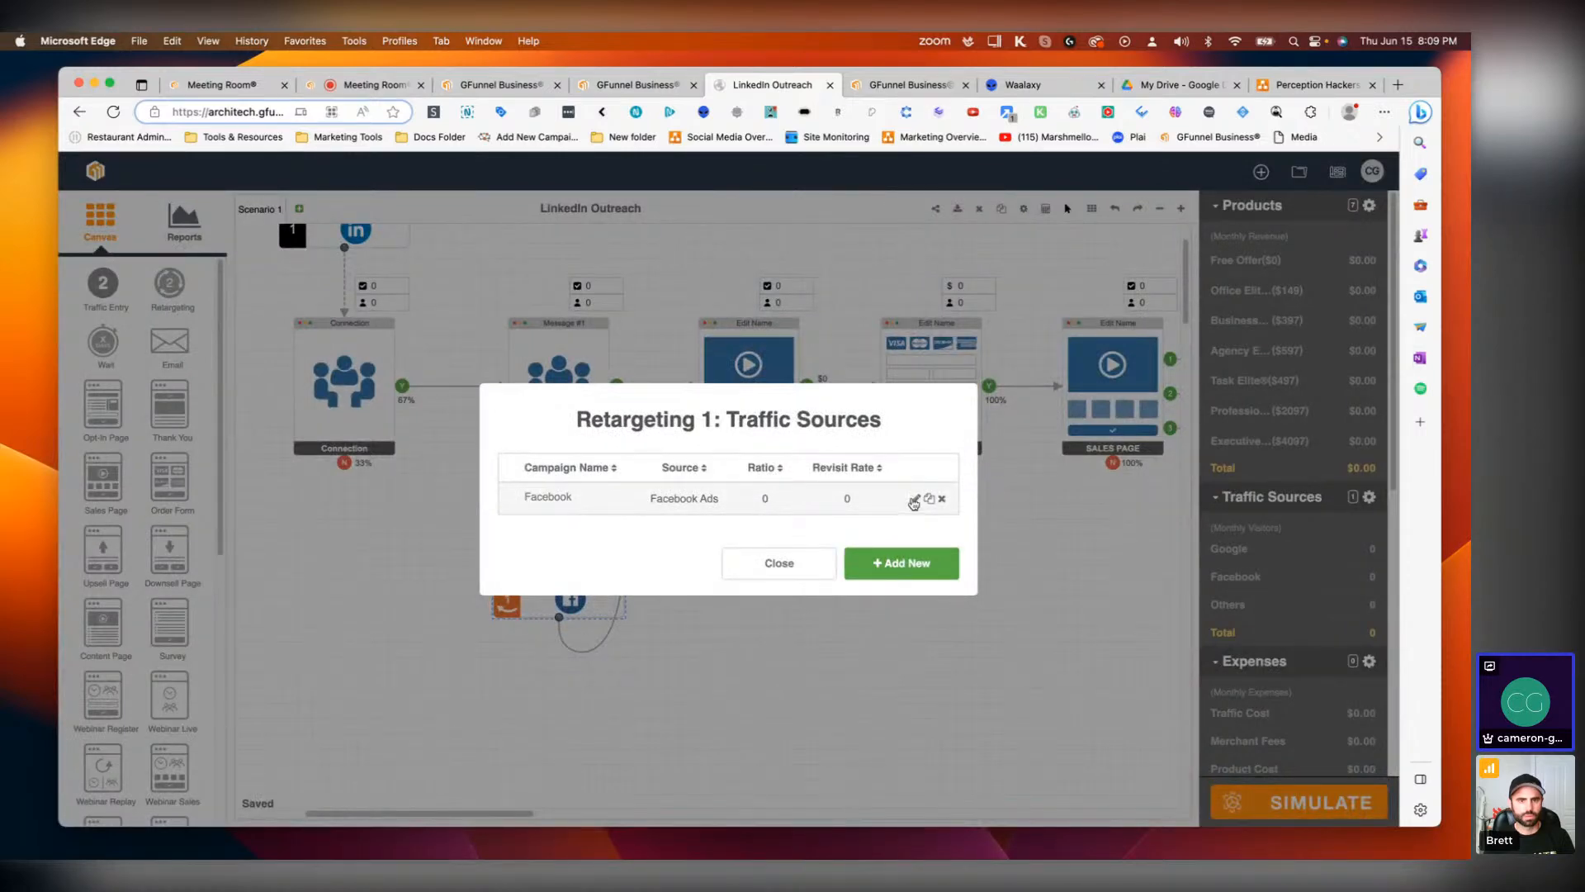
Step: Set the Facebook retargeting campaign's revisit rate to 10%
click(914, 499)
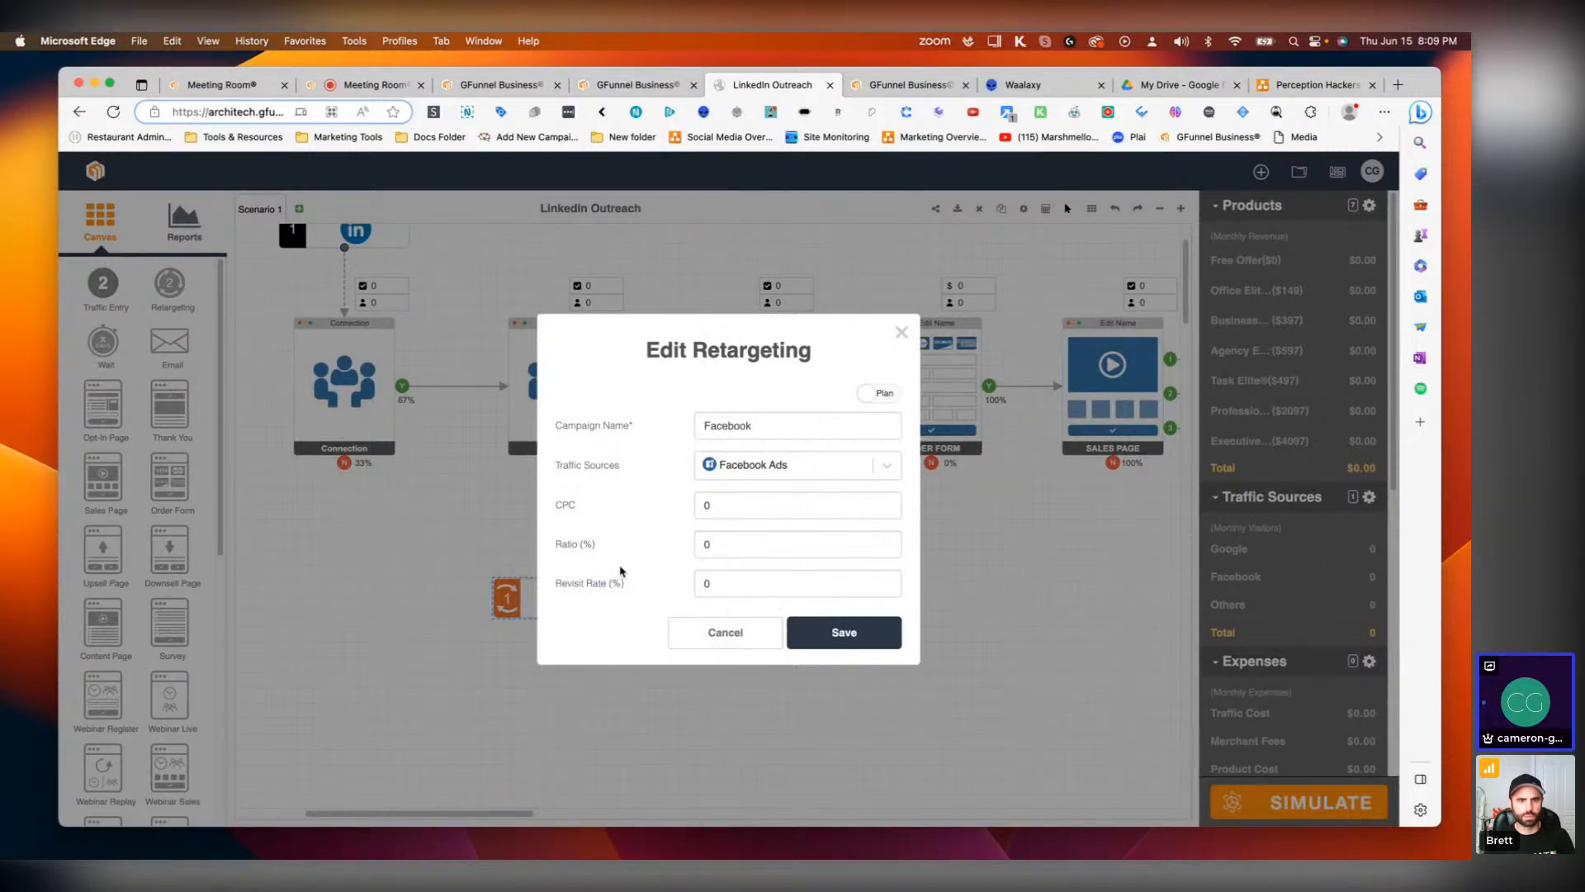
click(748, 578)
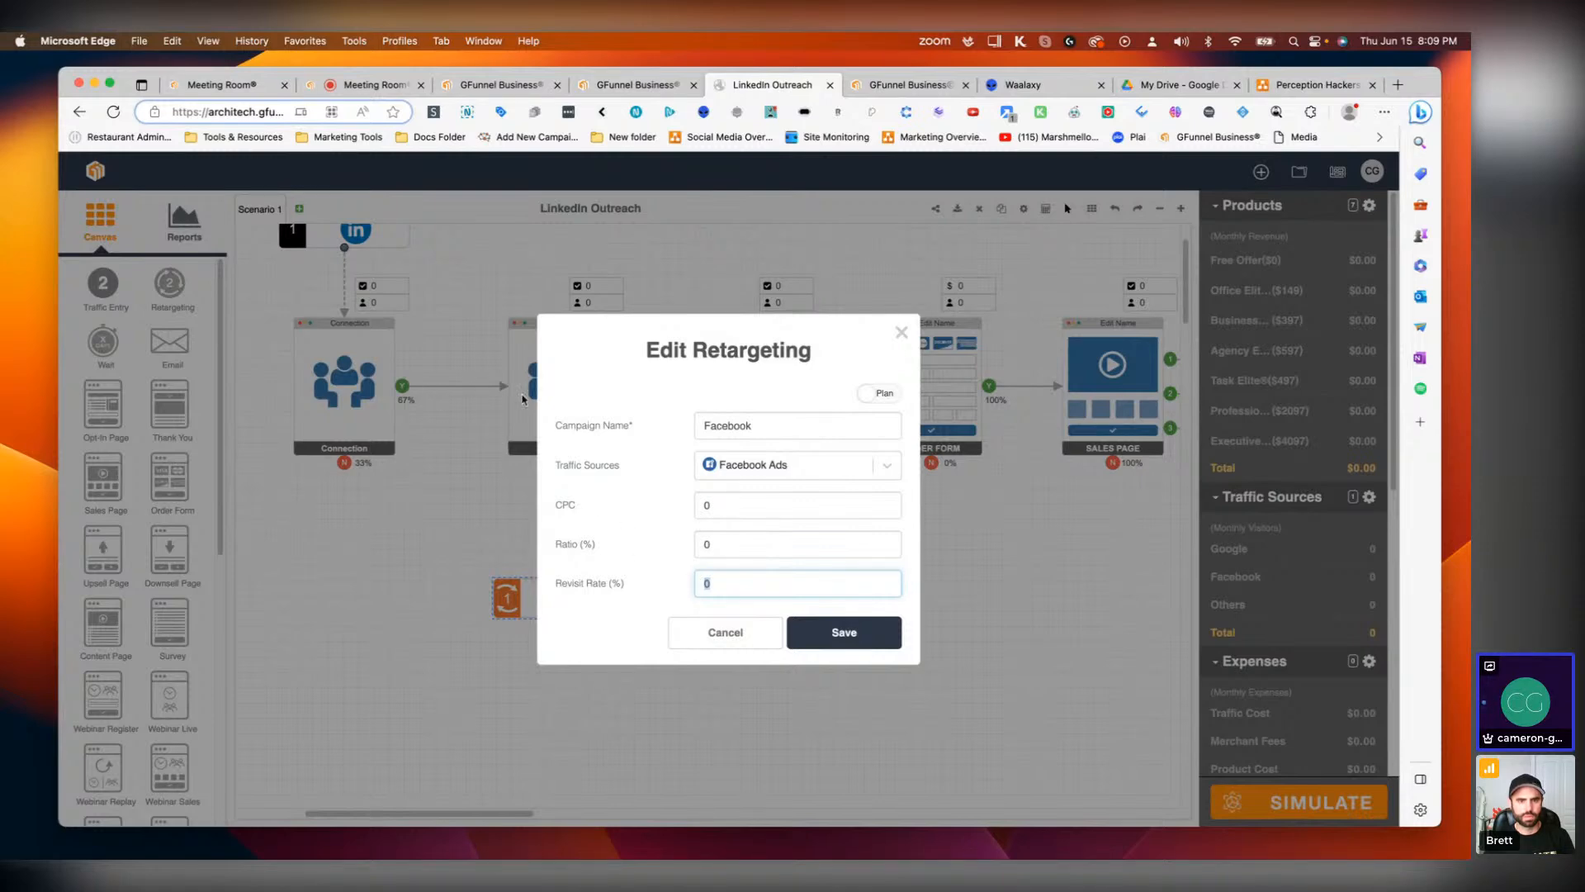
text(10)
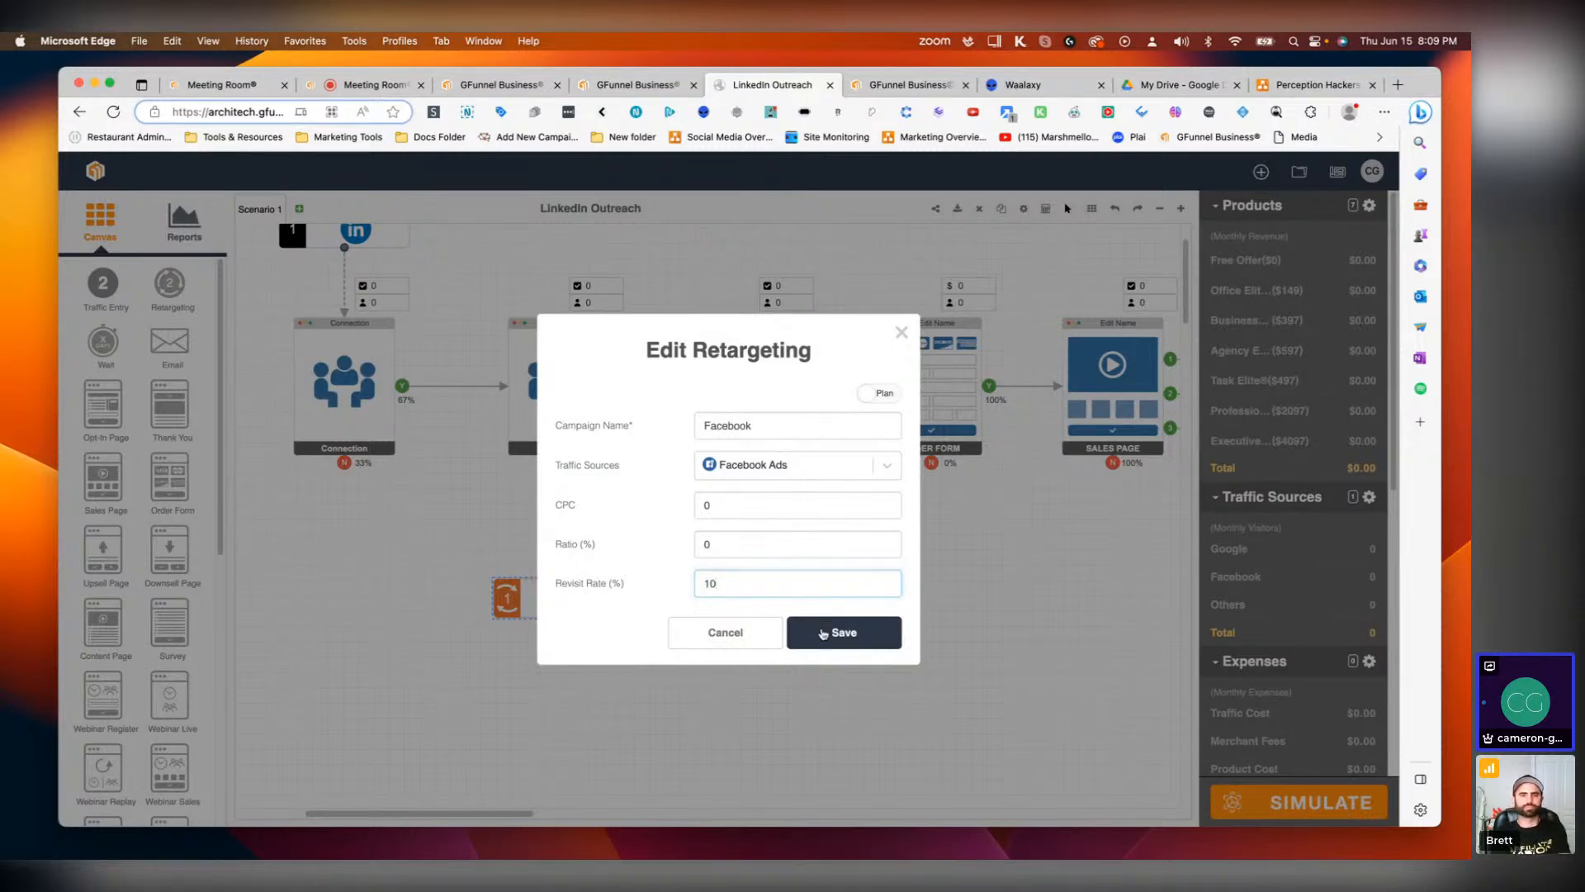
click(834, 631)
Step: Add a second retargeting campaign named Google using Google Ads with a 10% revisit rate, then close the campaign list
click(882, 571)
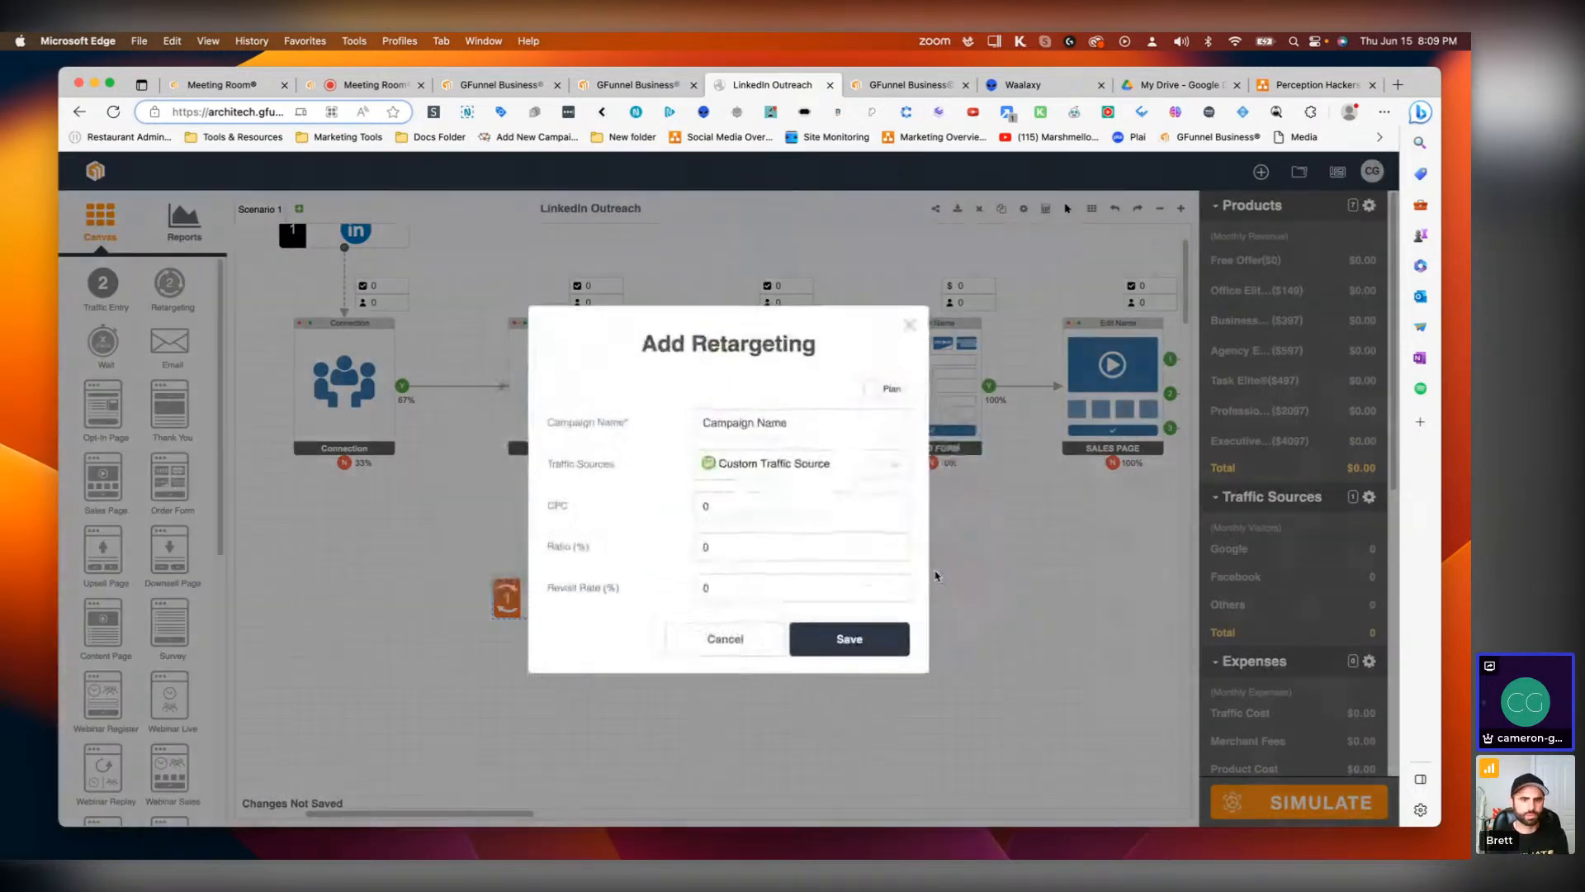
click(762, 424)
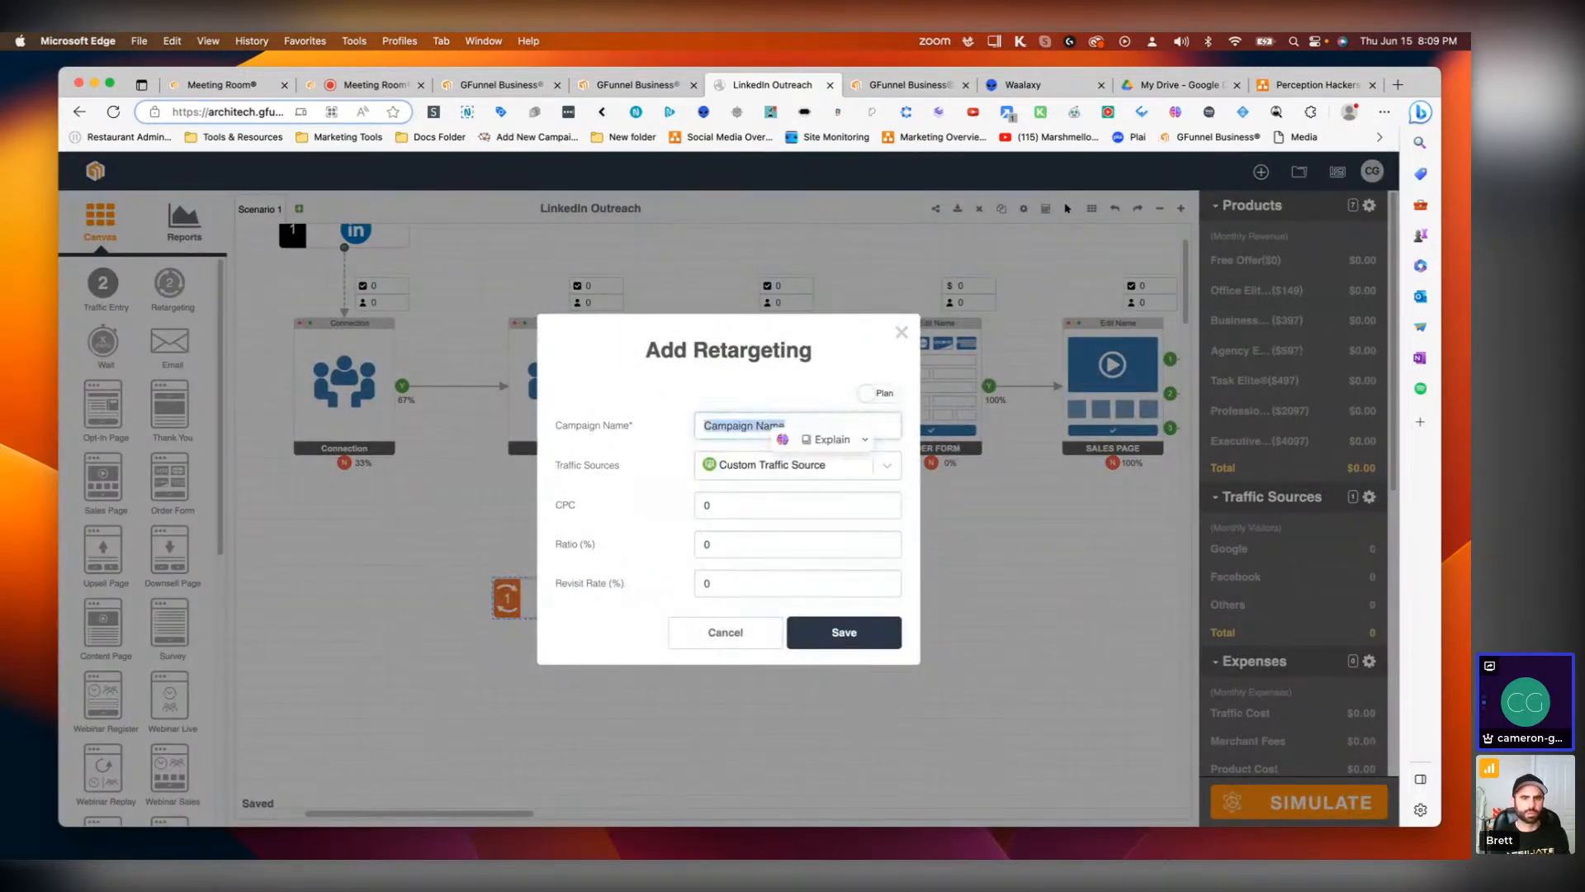
text(Google)
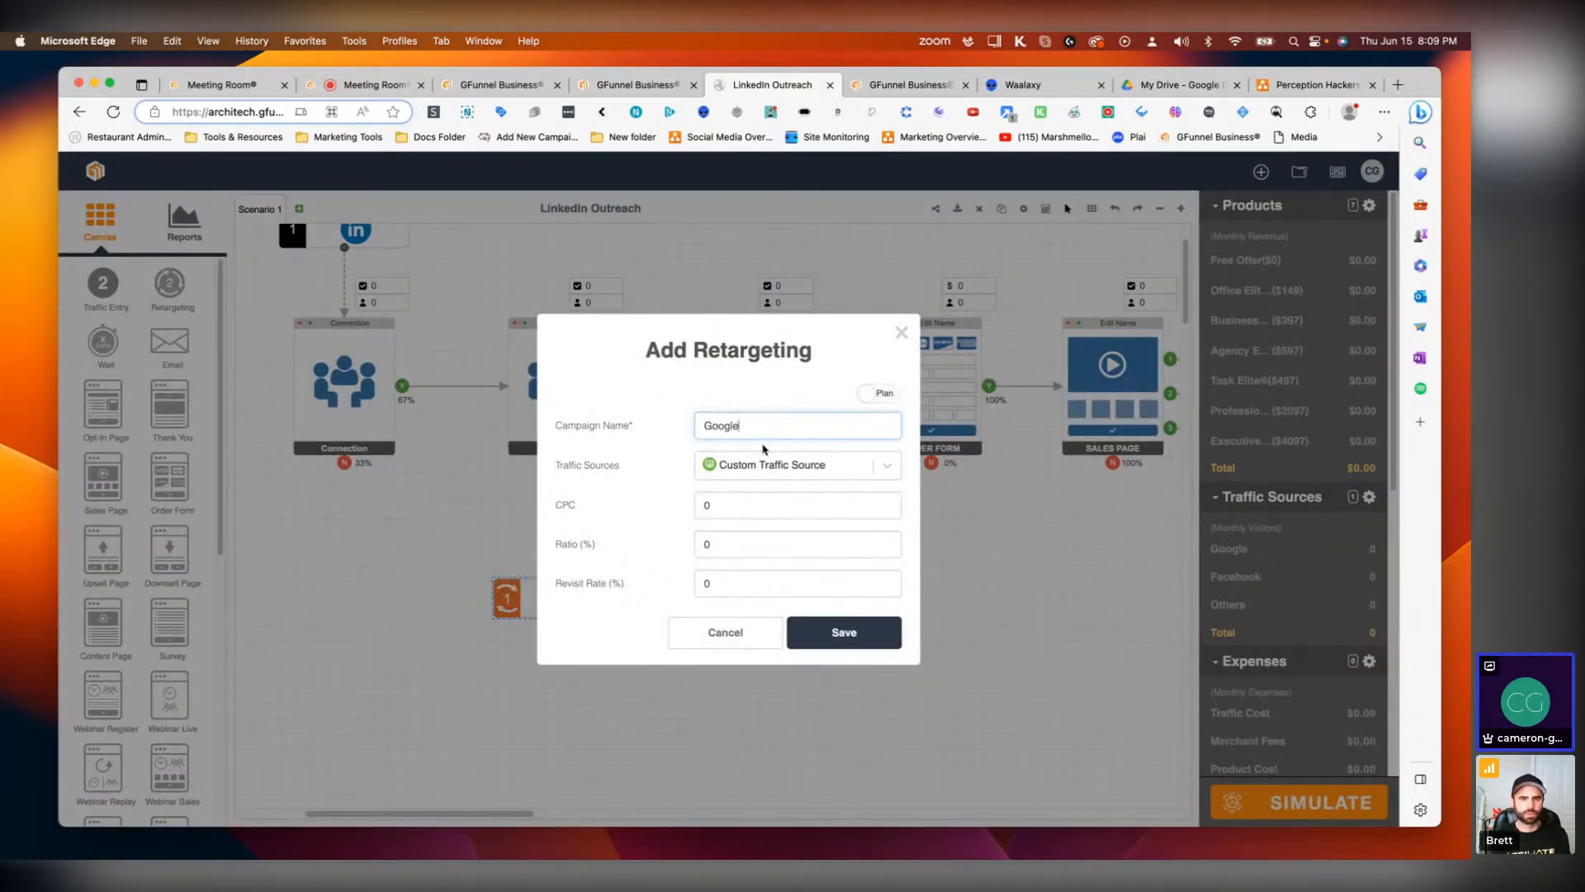
click(762, 467)
text(googl)
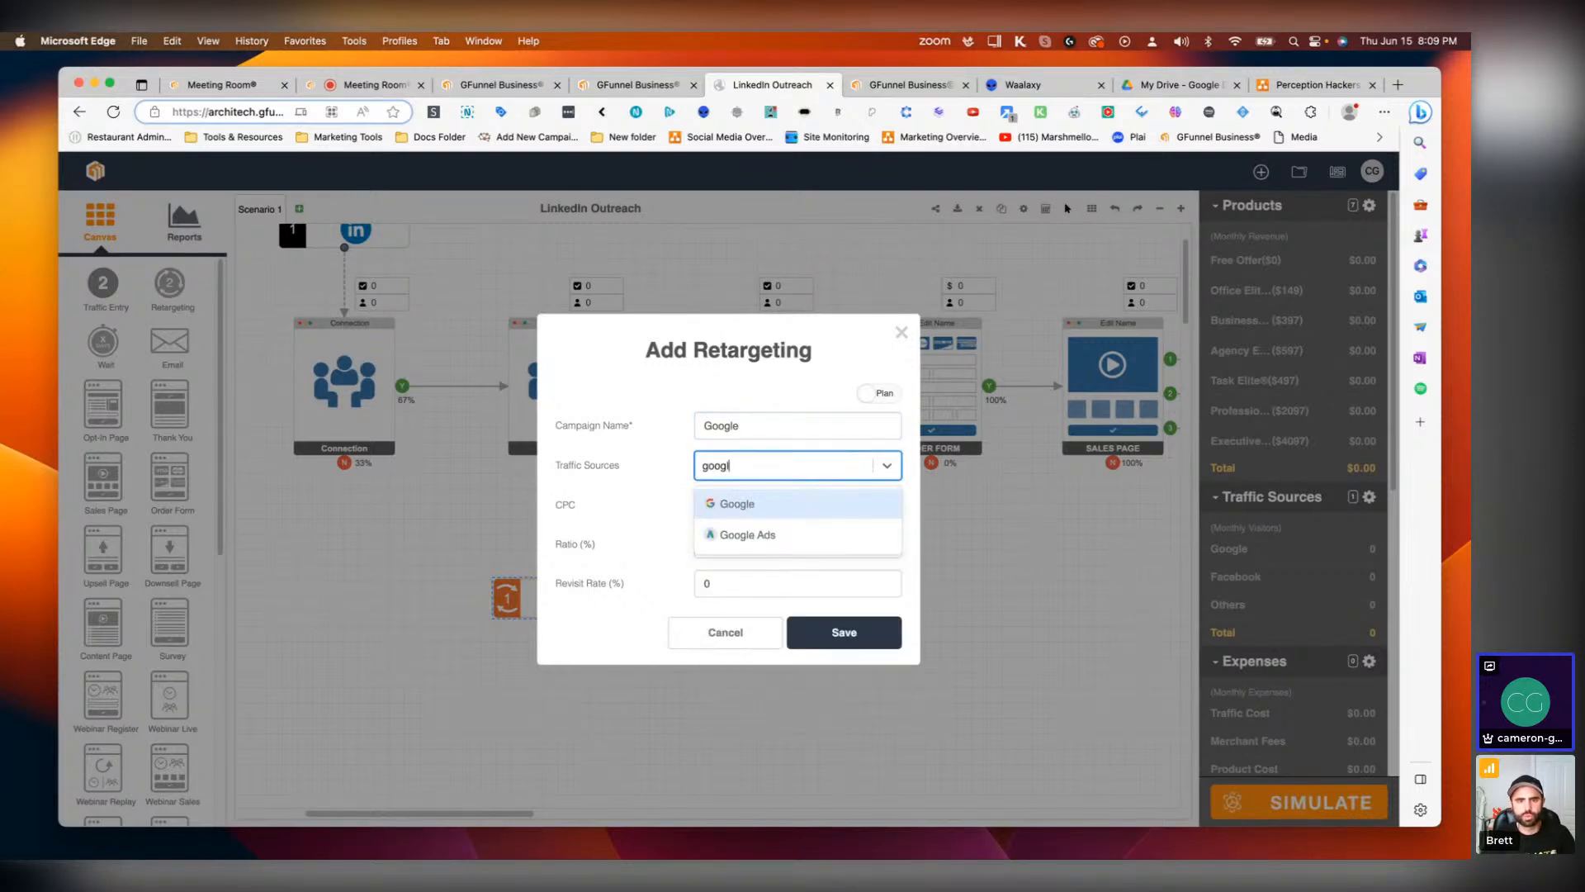
click(784, 537)
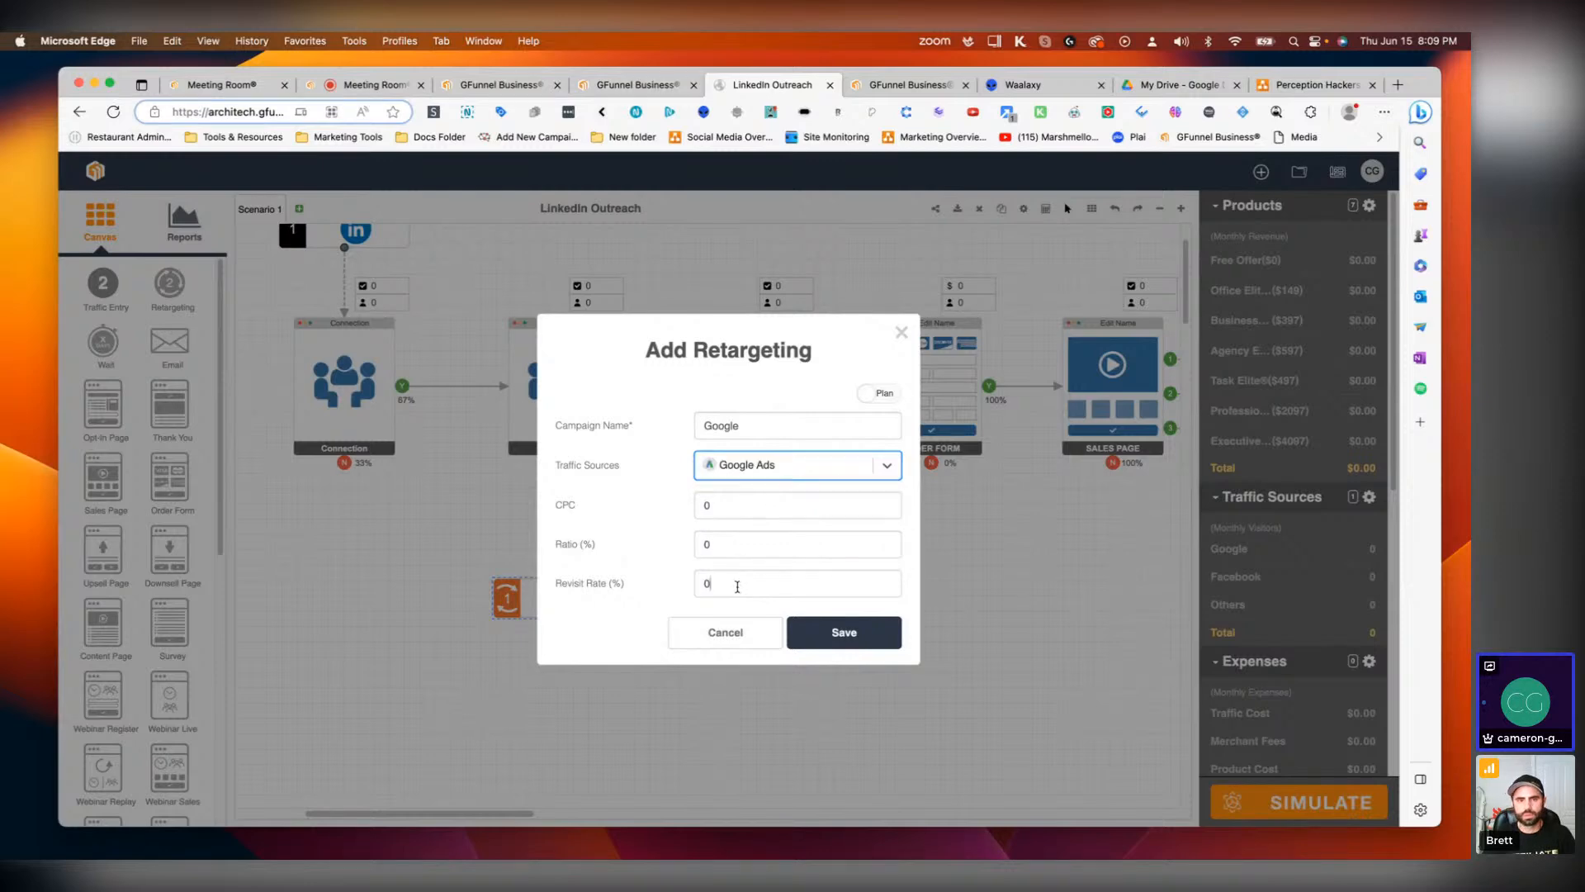
drag(739, 582, 694, 585)
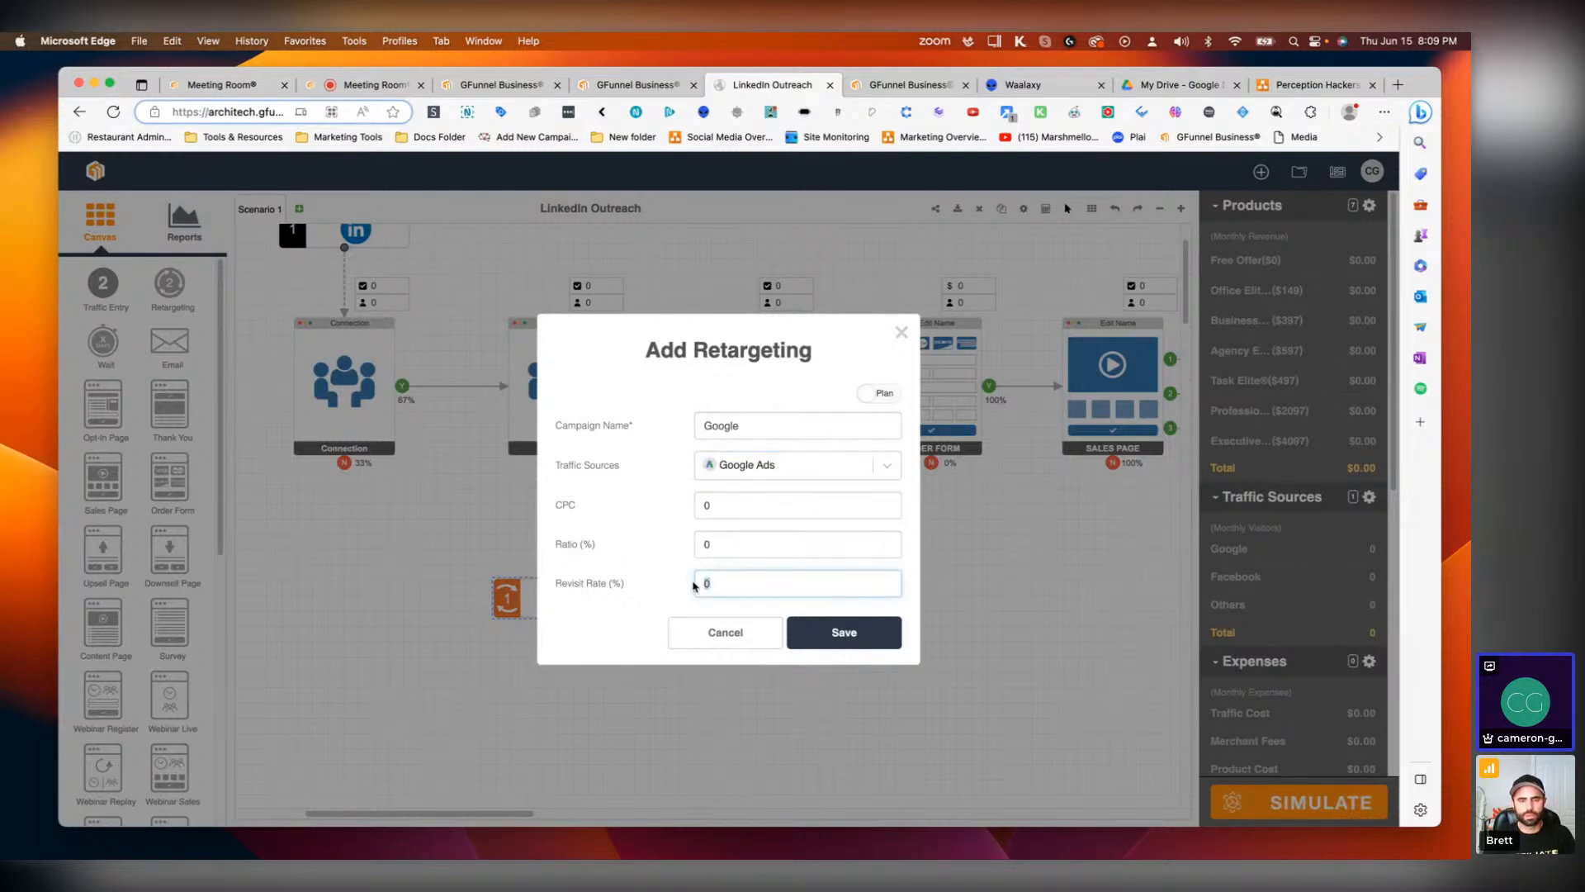
click(882, 644)
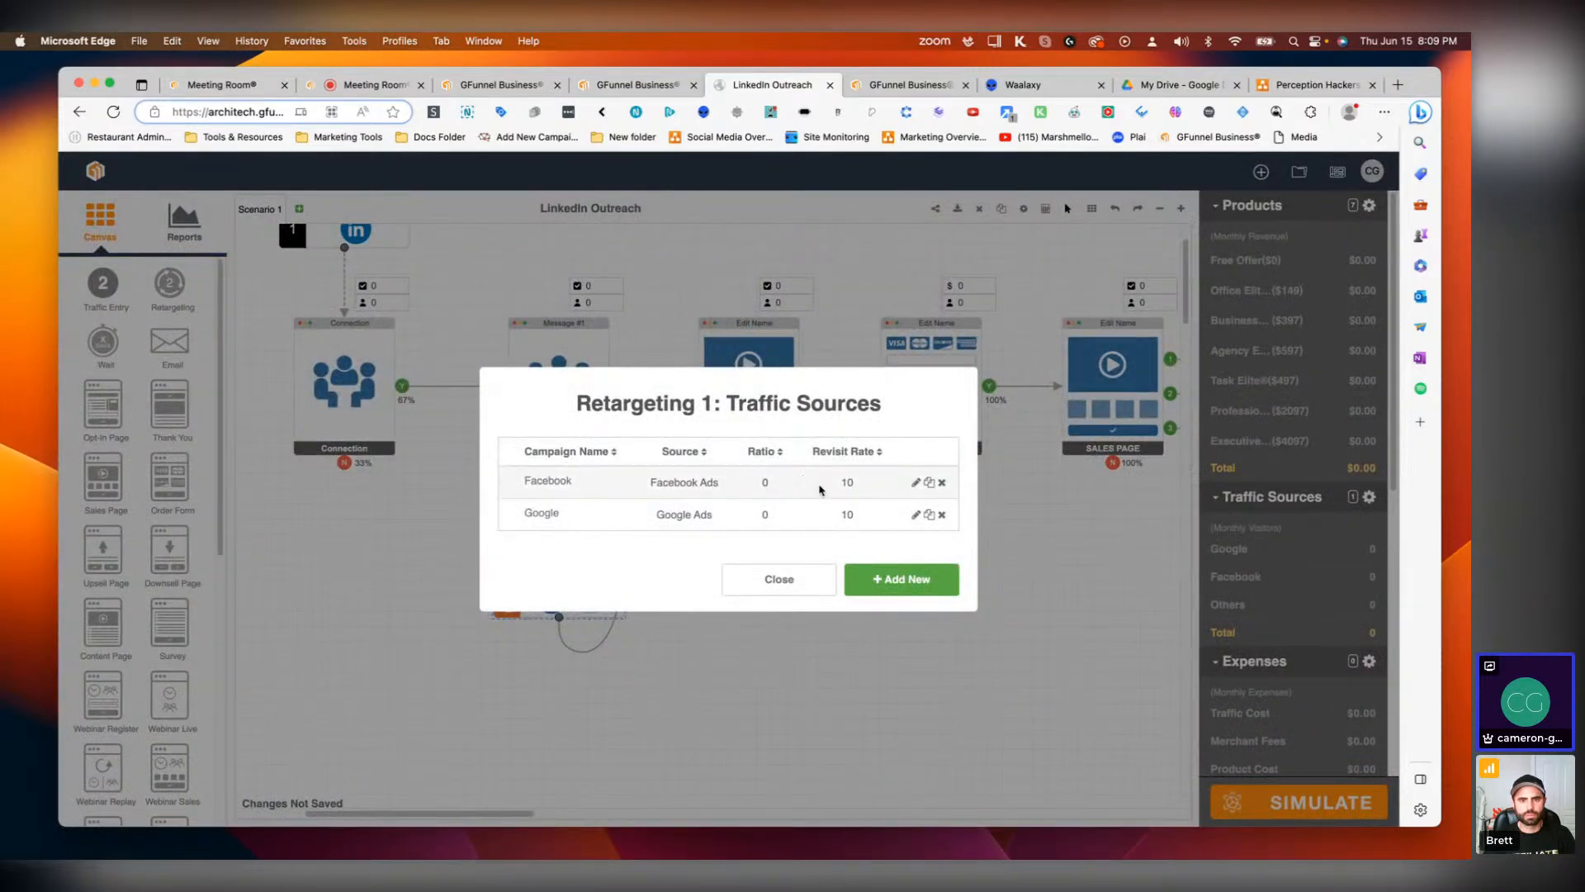
click(793, 581)
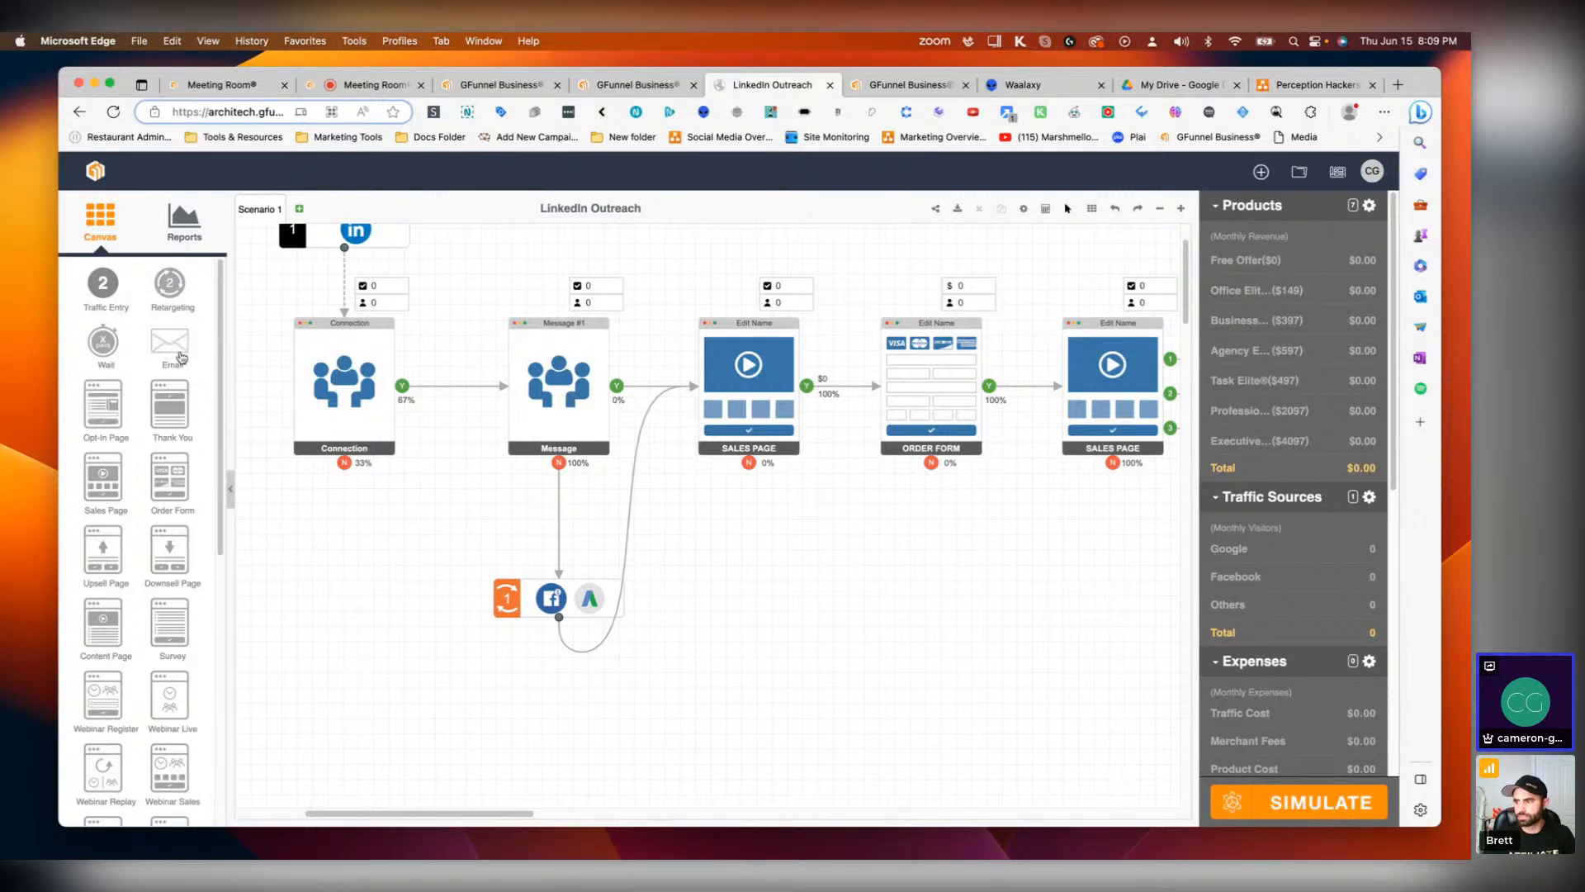
Step: Add an Email step below the first Sales Page and connect the page's no-purchase output to it
drag(171, 343, 761, 598)
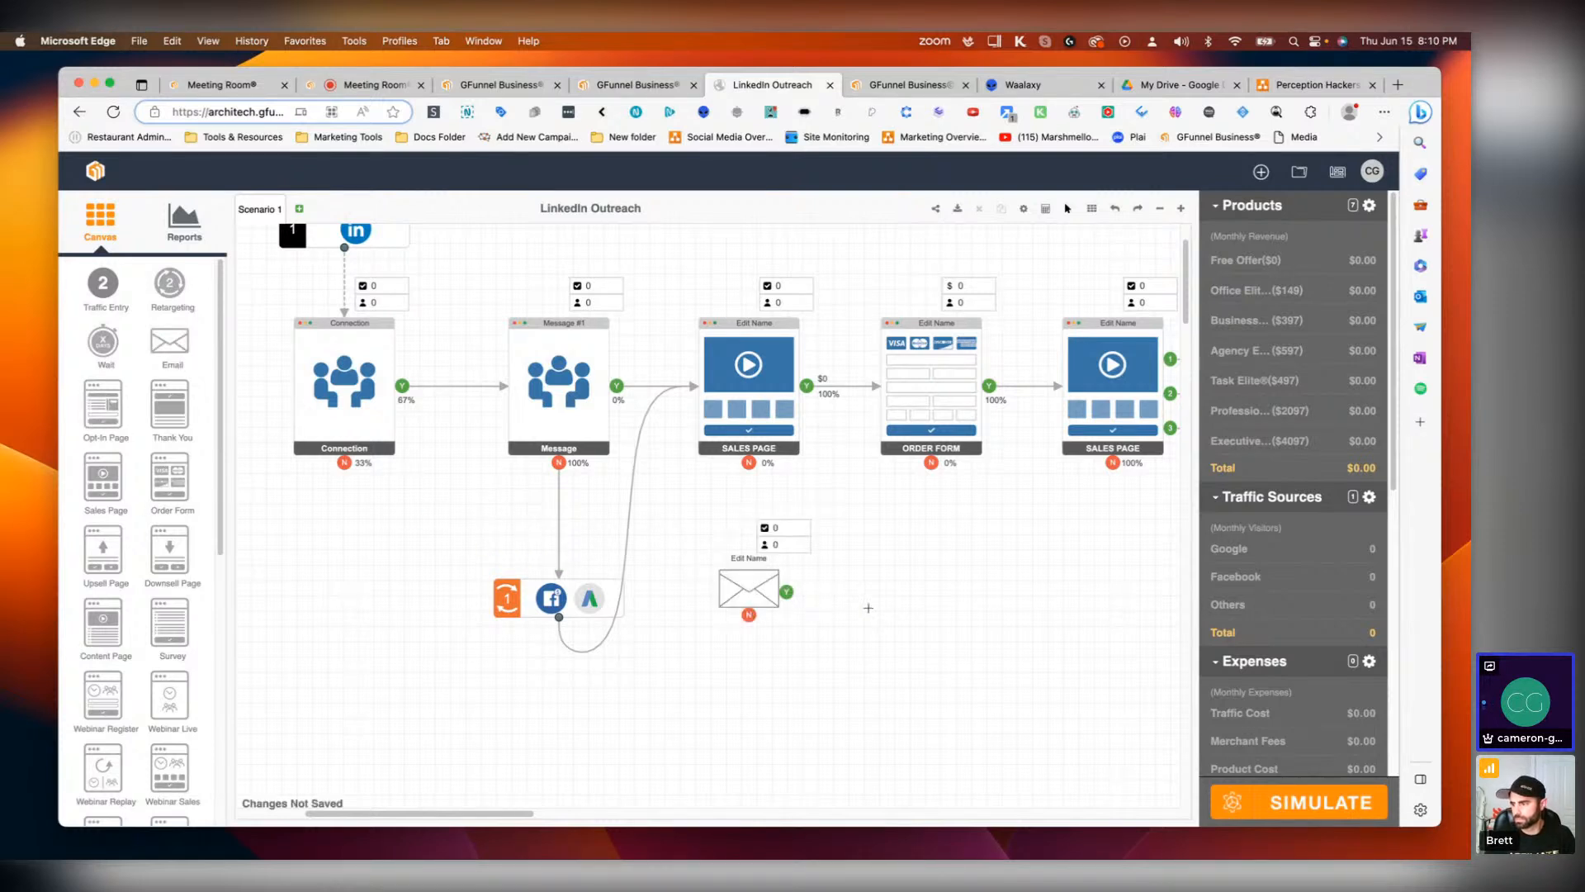
drag(750, 465, 751, 586)
click(745, 590)
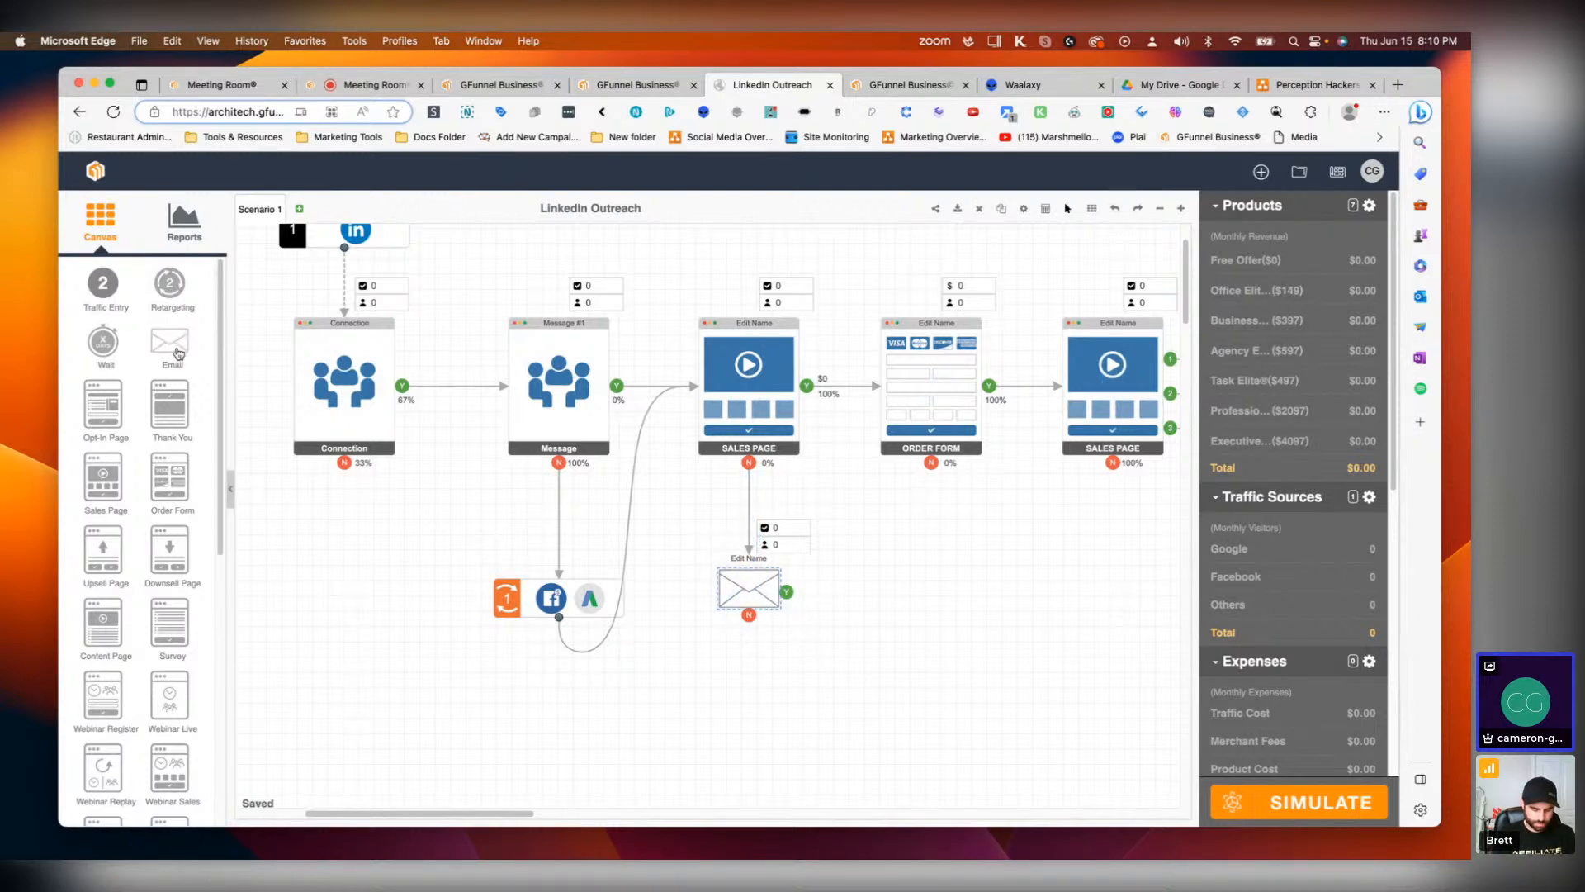
Step: Add a second Email step beneath the first and connect the first email's no output to it
drag(171, 343, 760, 704)
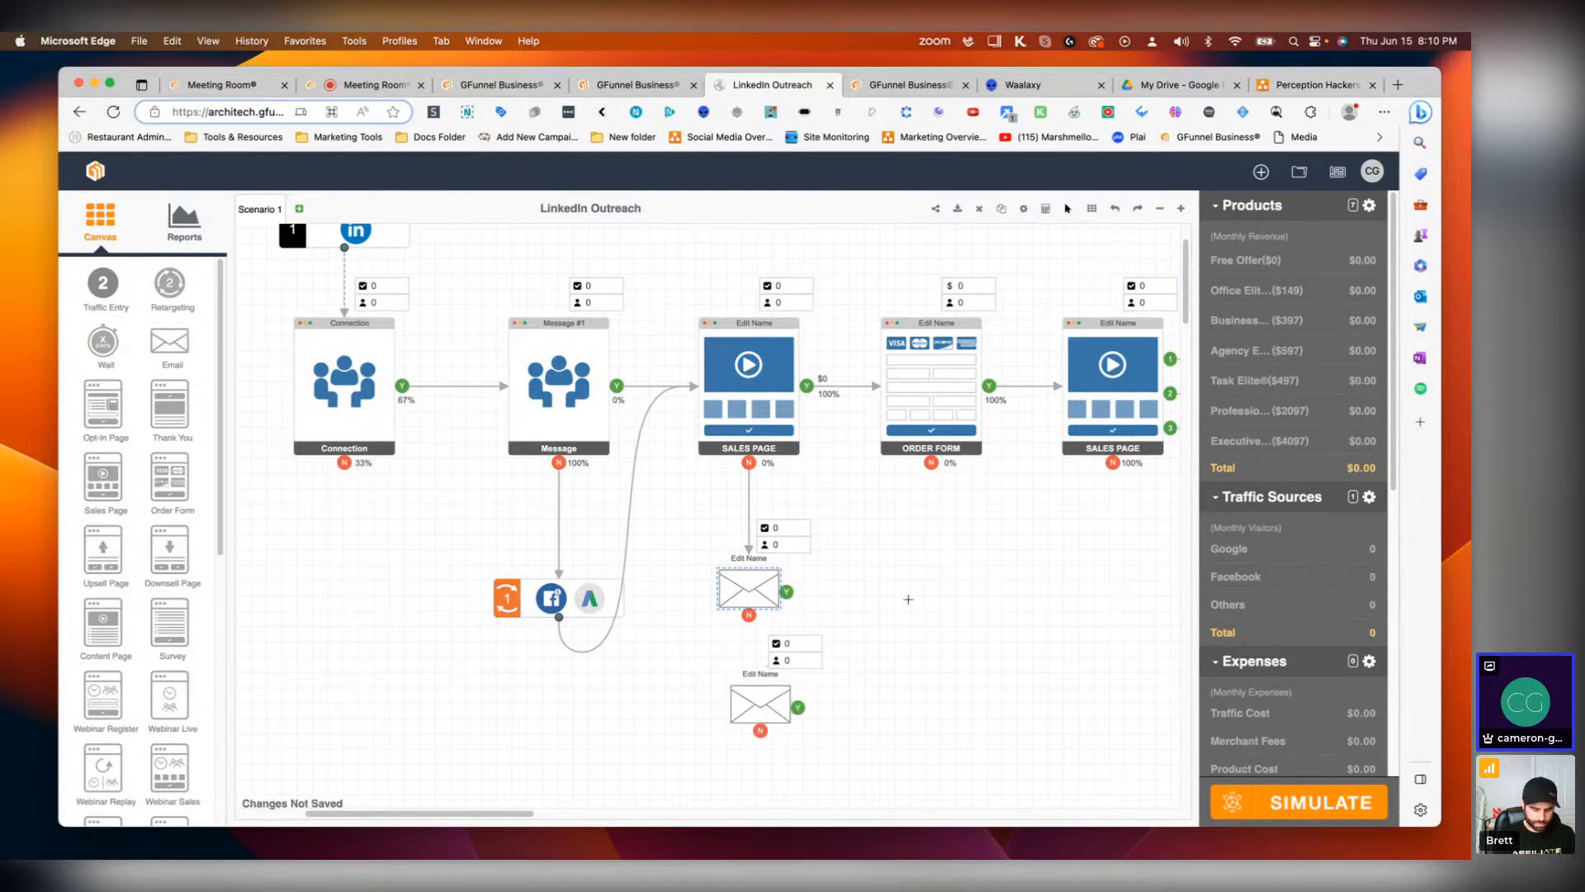
drag(696, 638, 672, 622)
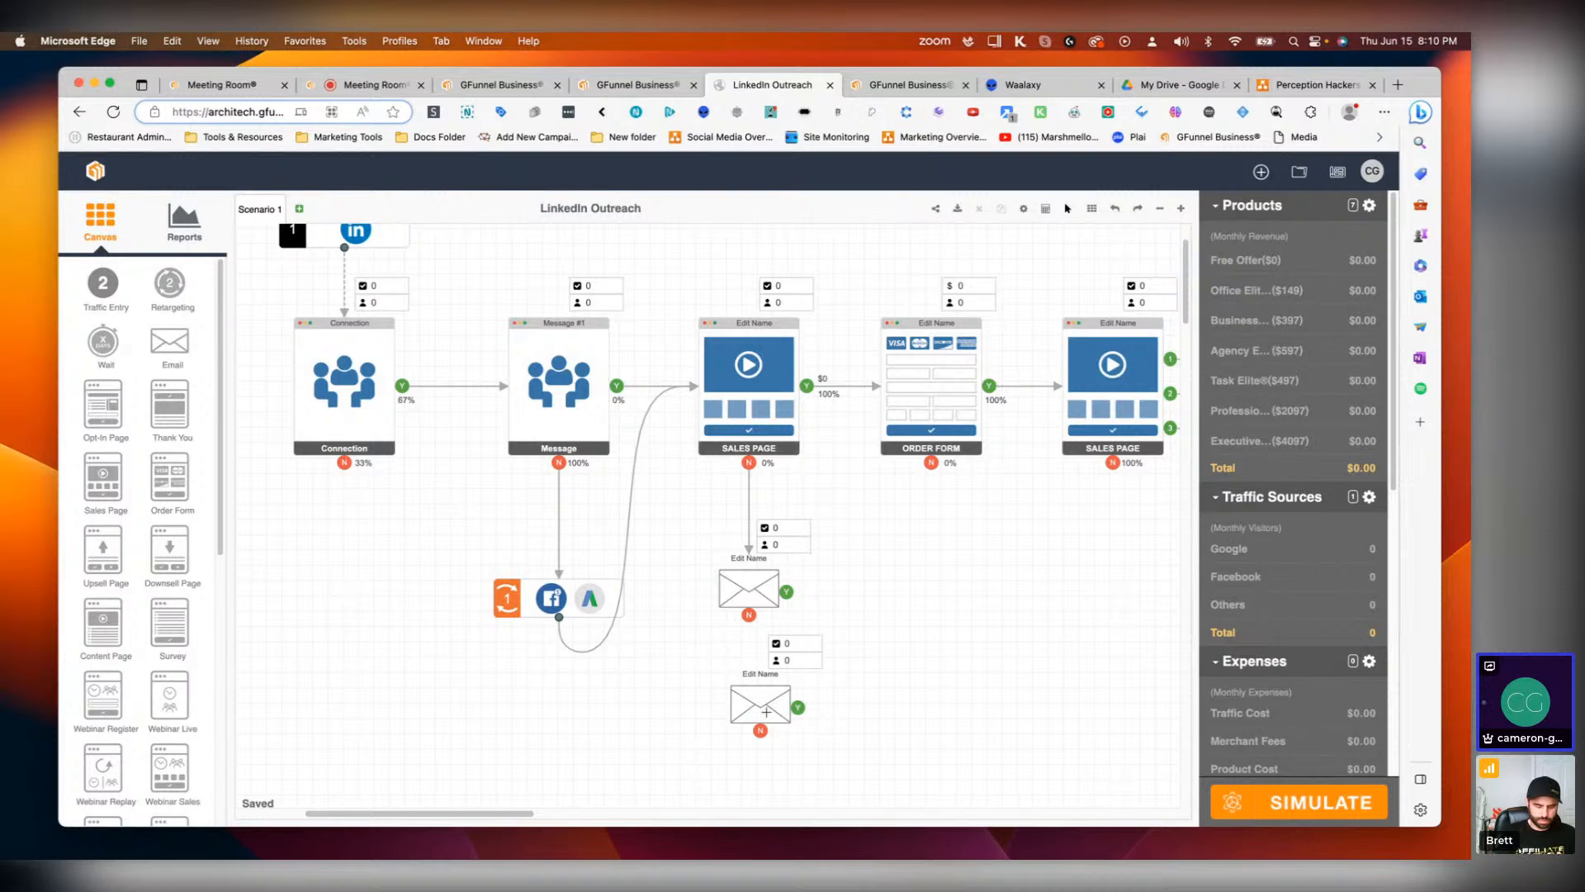
drag(766, 712, 754, 714)
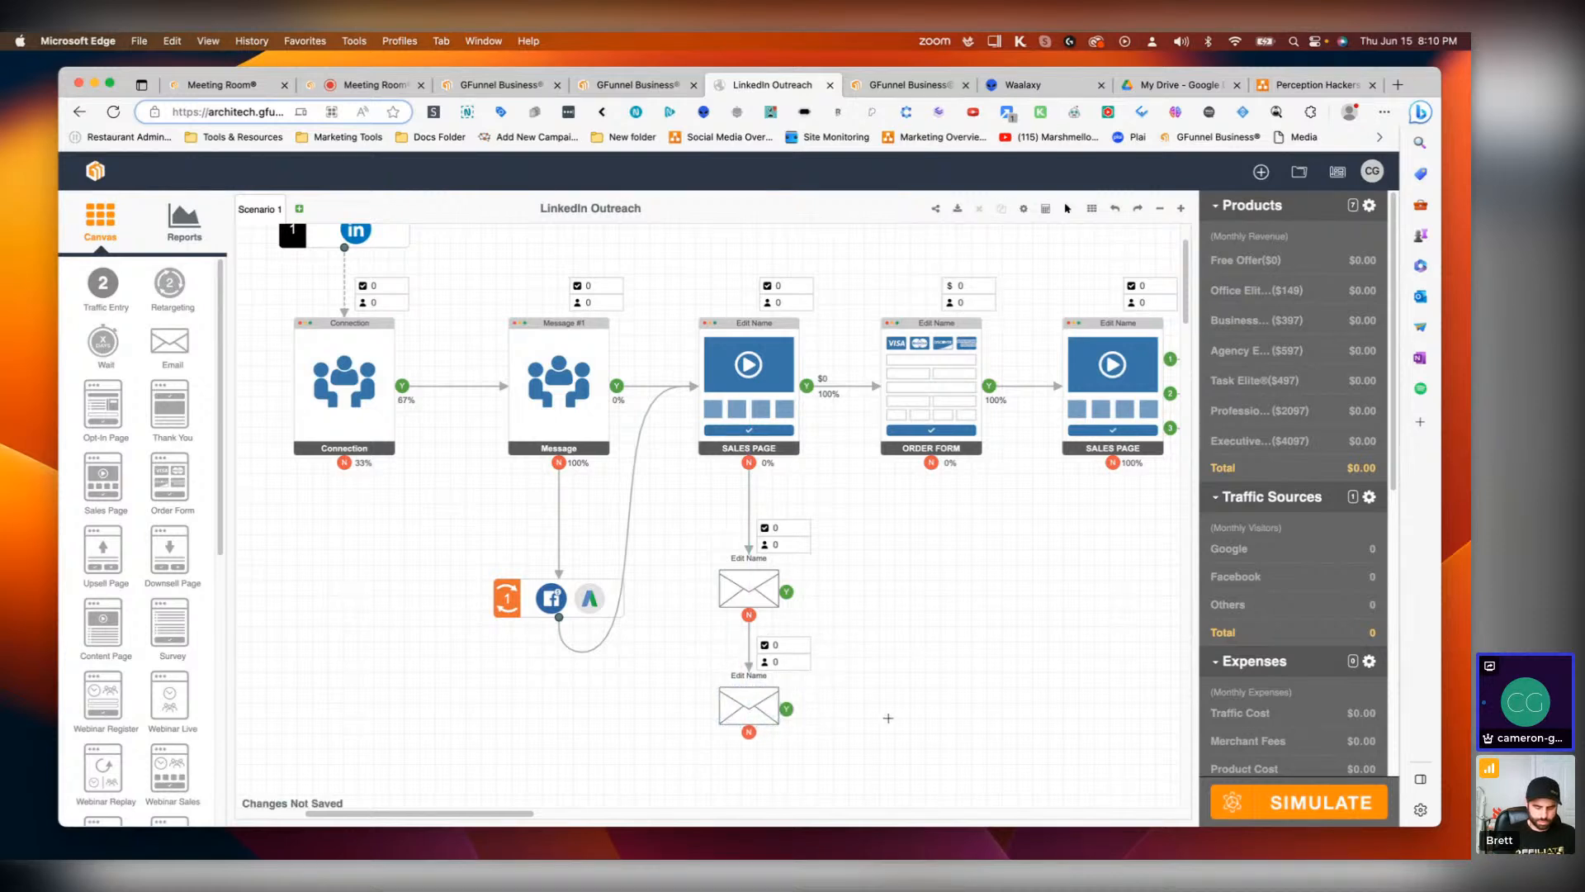
Step: Add two more Email steps chained beneath, forming a sequence of four emails
scroll(889, 718, down, 3)
drag(173, 341, 750, 737)
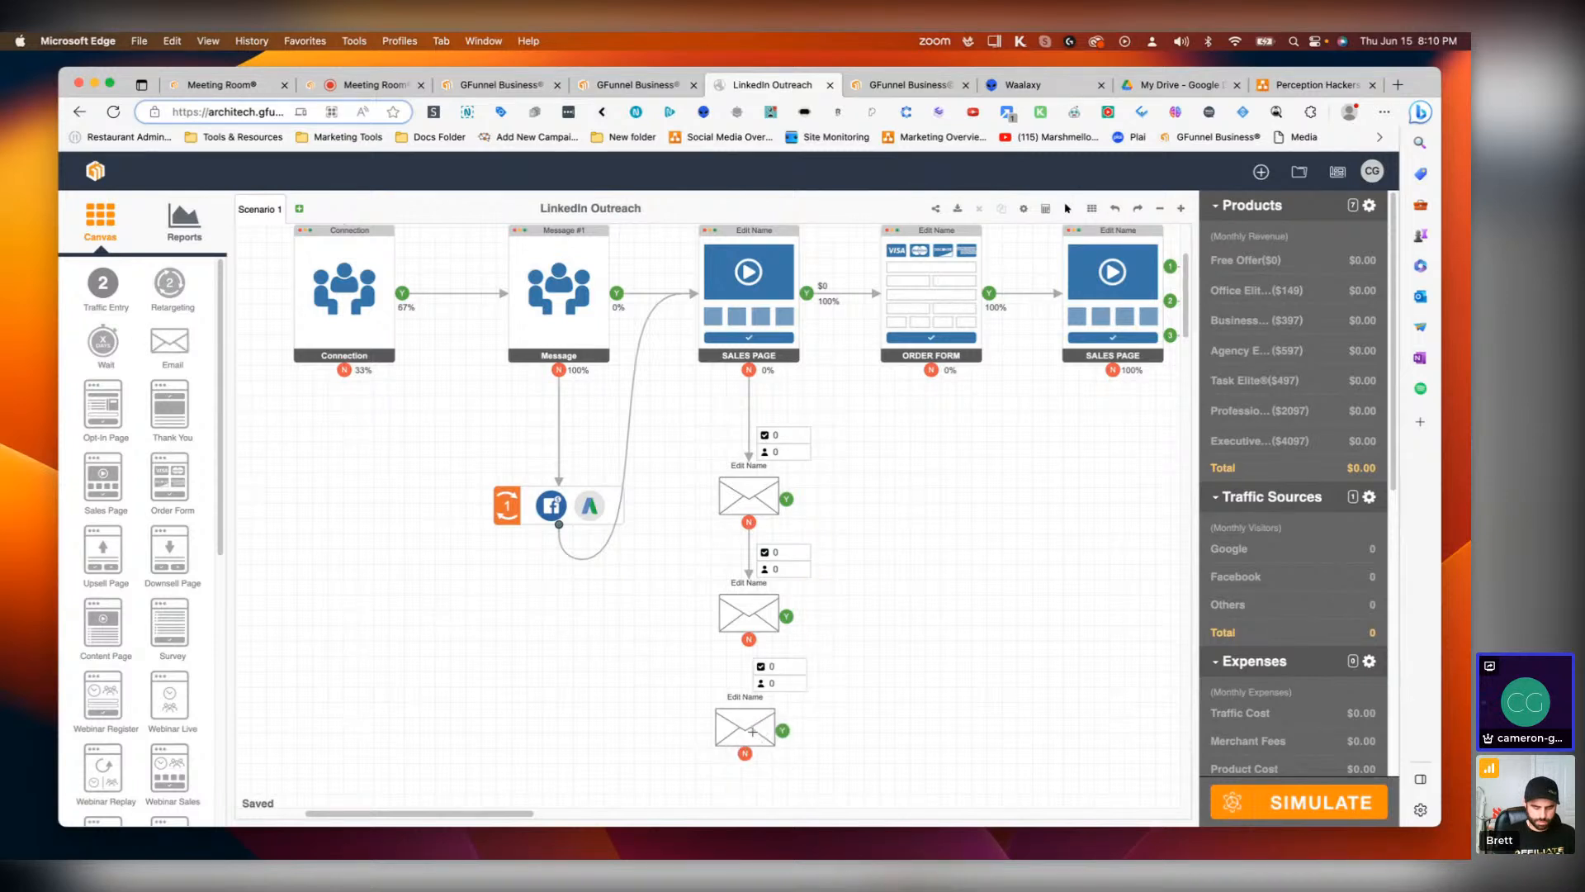
scroll(876, 701, down, 3)
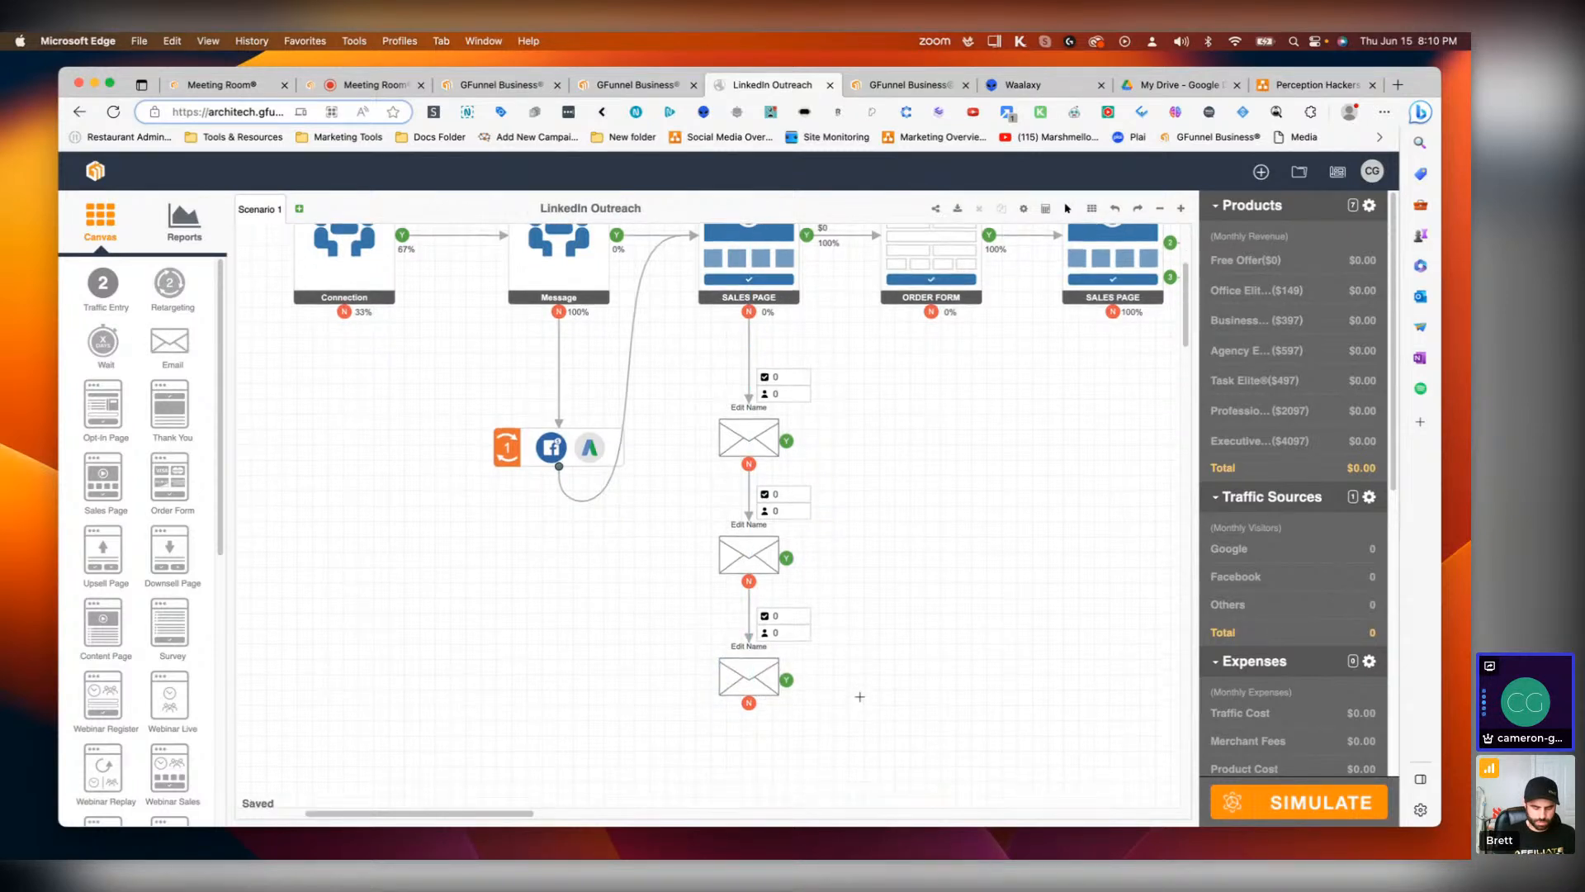
drag(183, 347, 748, 747)
scroll(754, 658, down, 1)
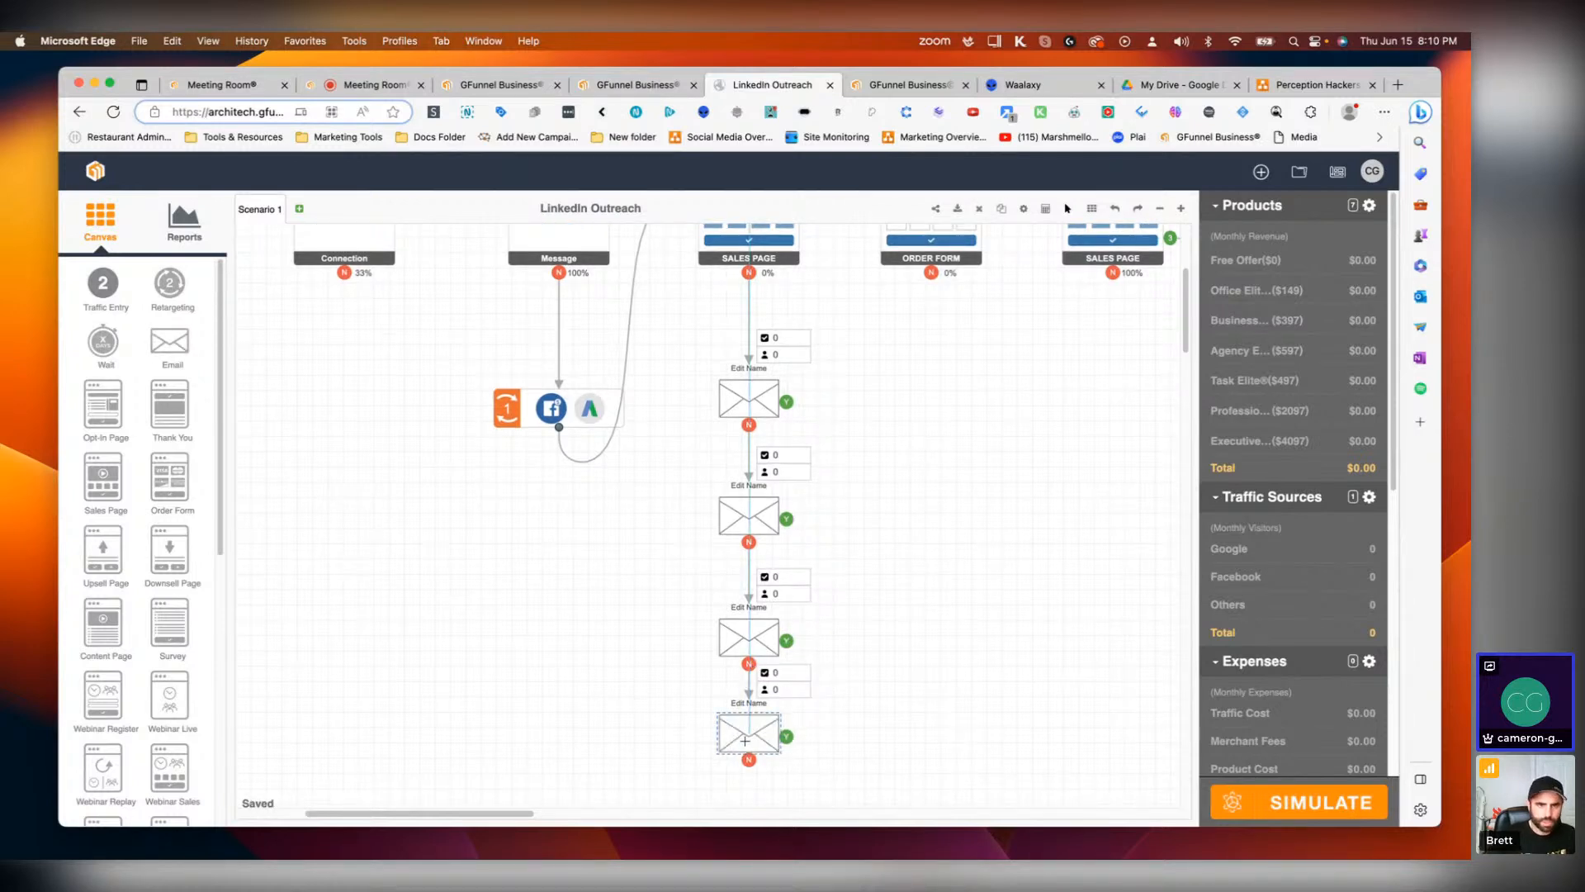
scroll(957, 661, up, 5)
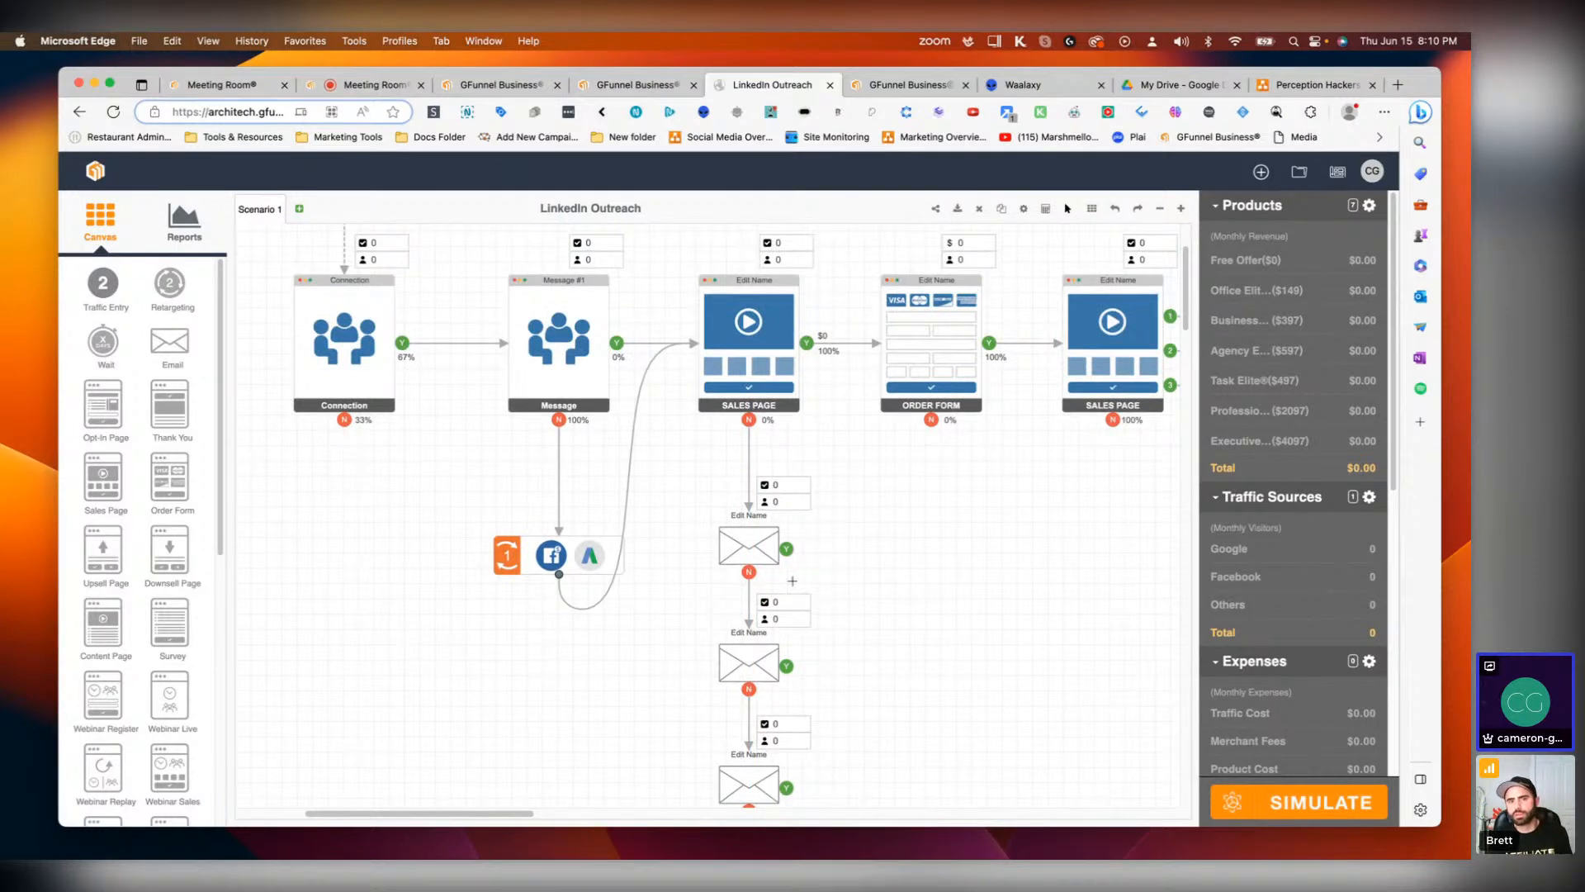
Step: Add a Sales Page with an Order Form to the right of the emails and save its settings
drag(786, 548, 875, 530)
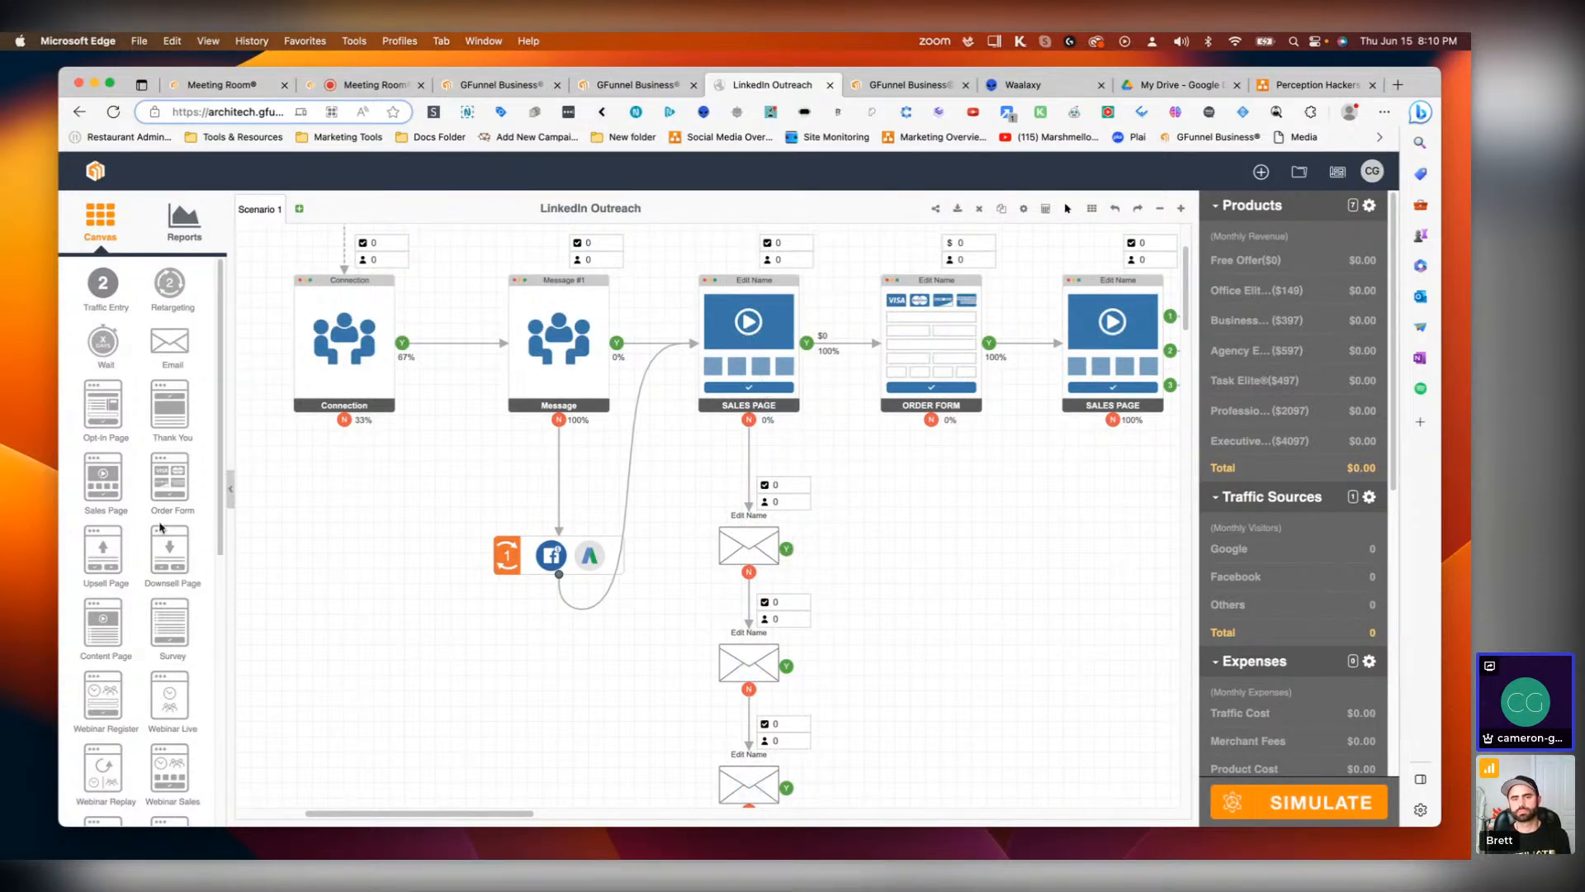
drag(104, 483, 958, 582)
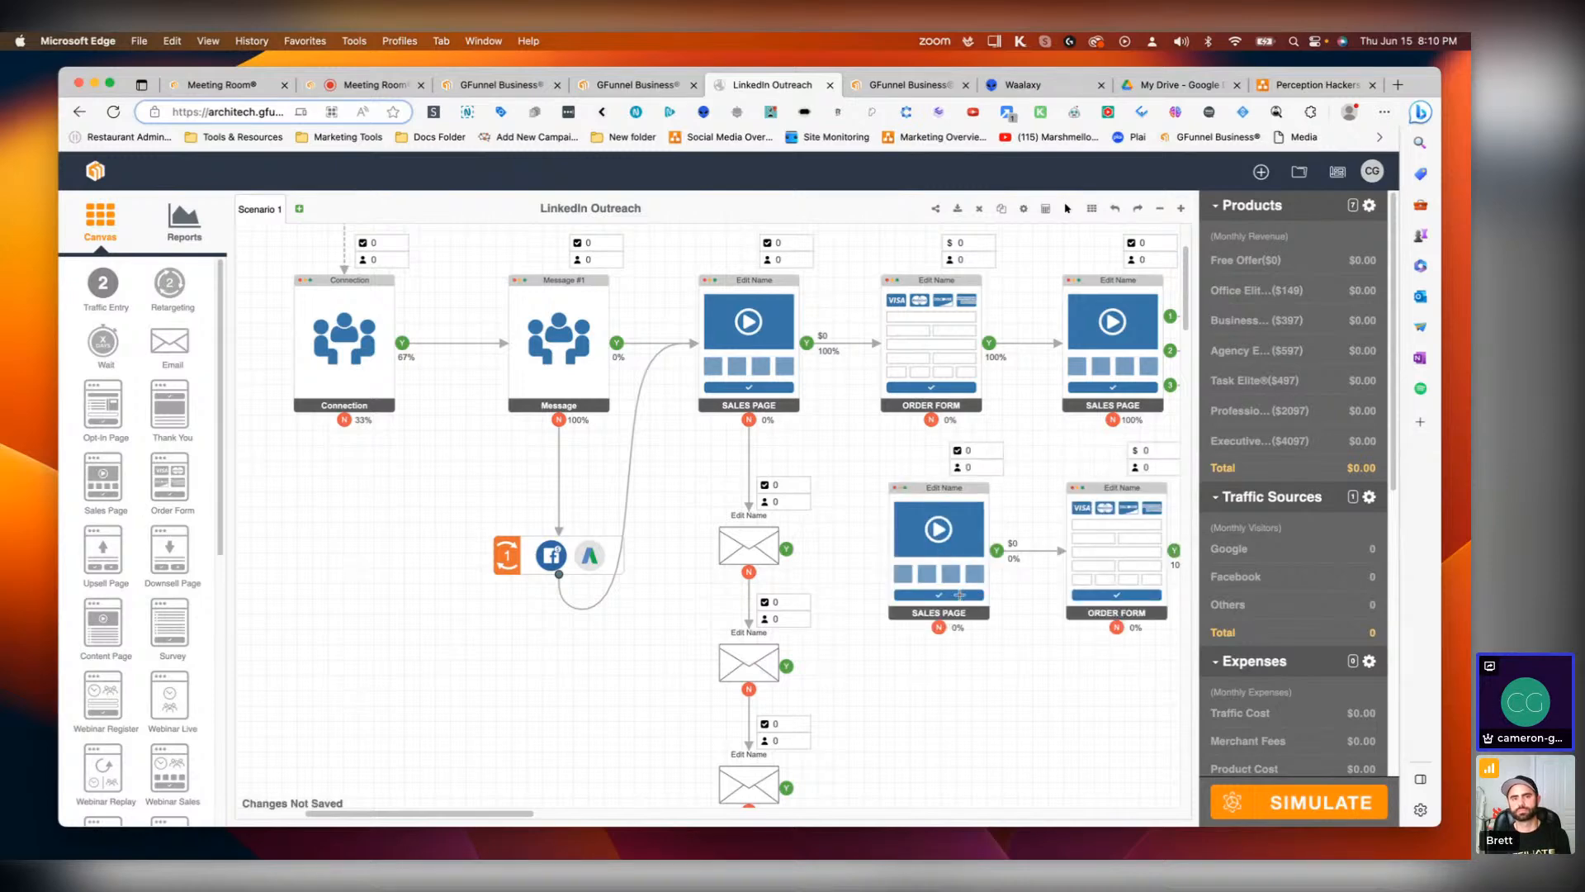
double_click(929, 555)
click(747, 686)
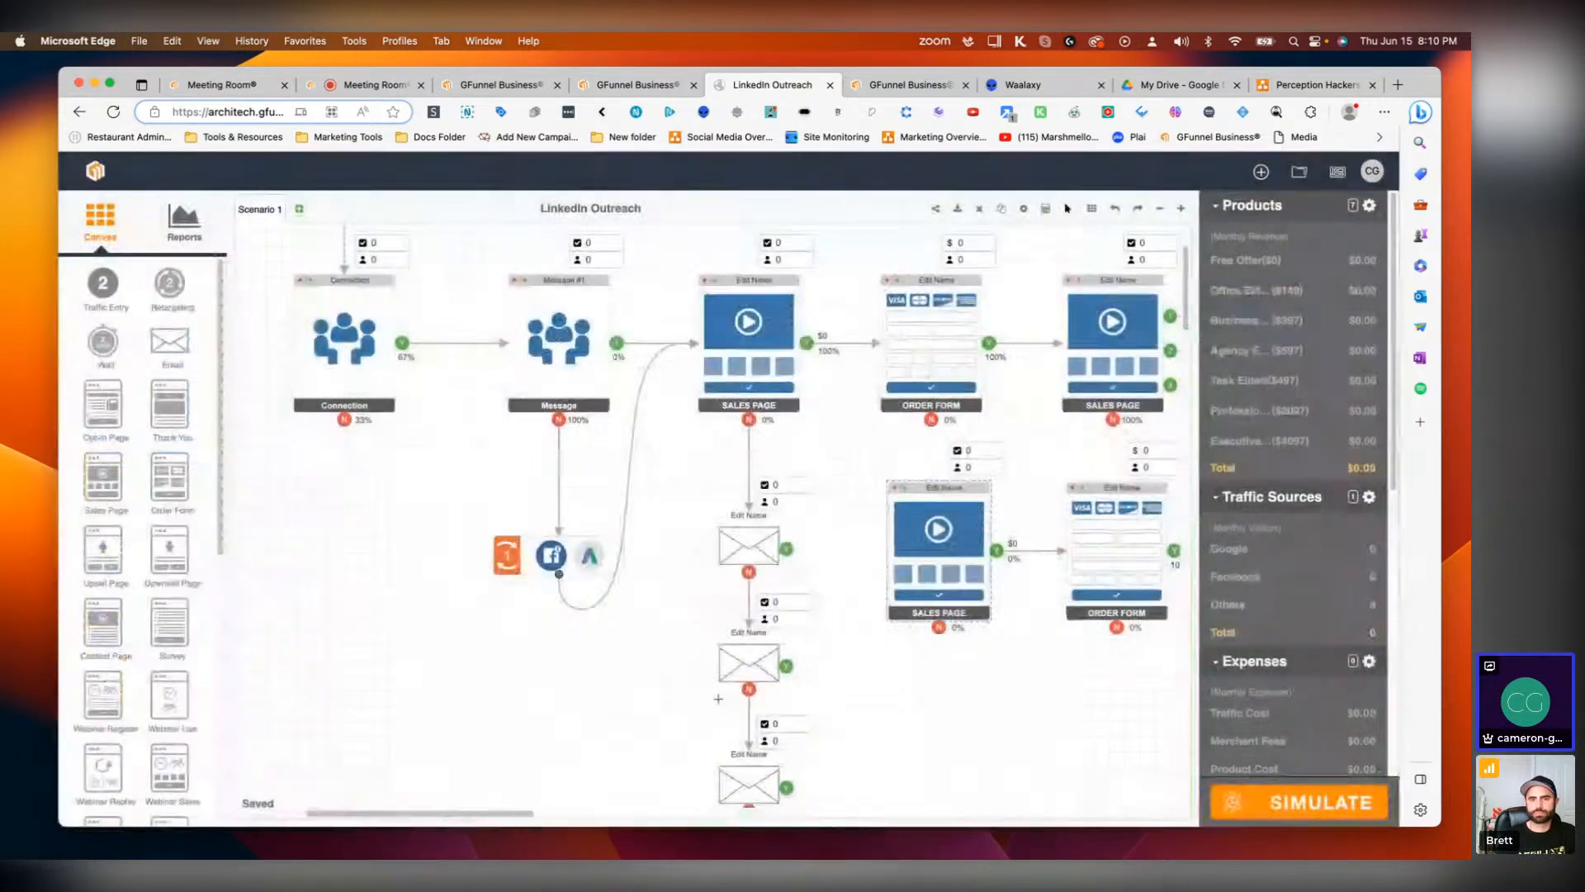
double_click(926, 571)
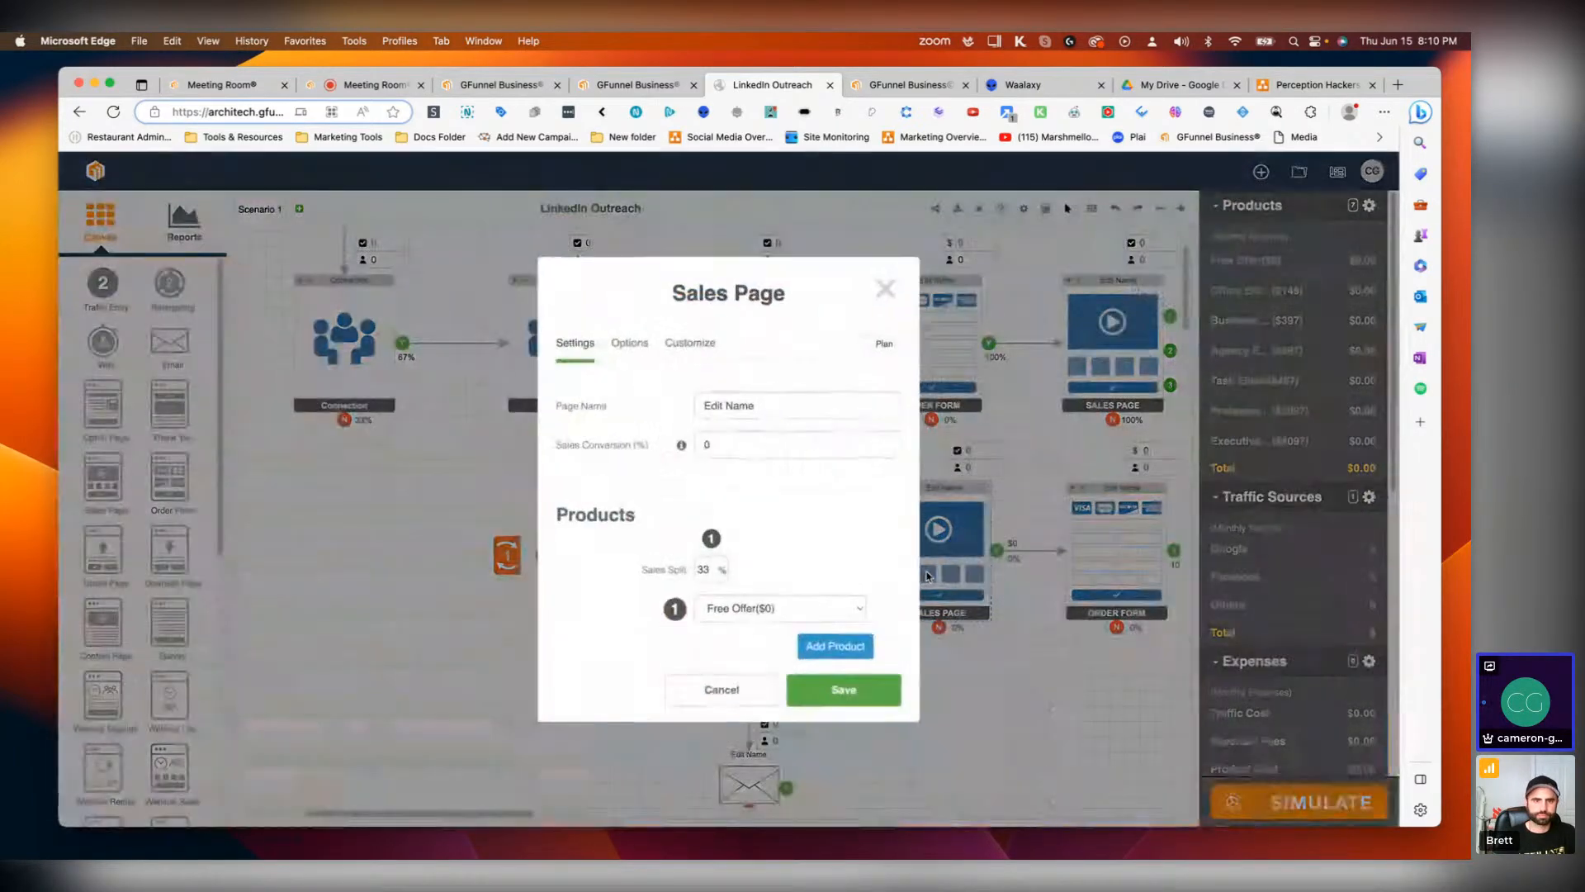
click(828, 693)
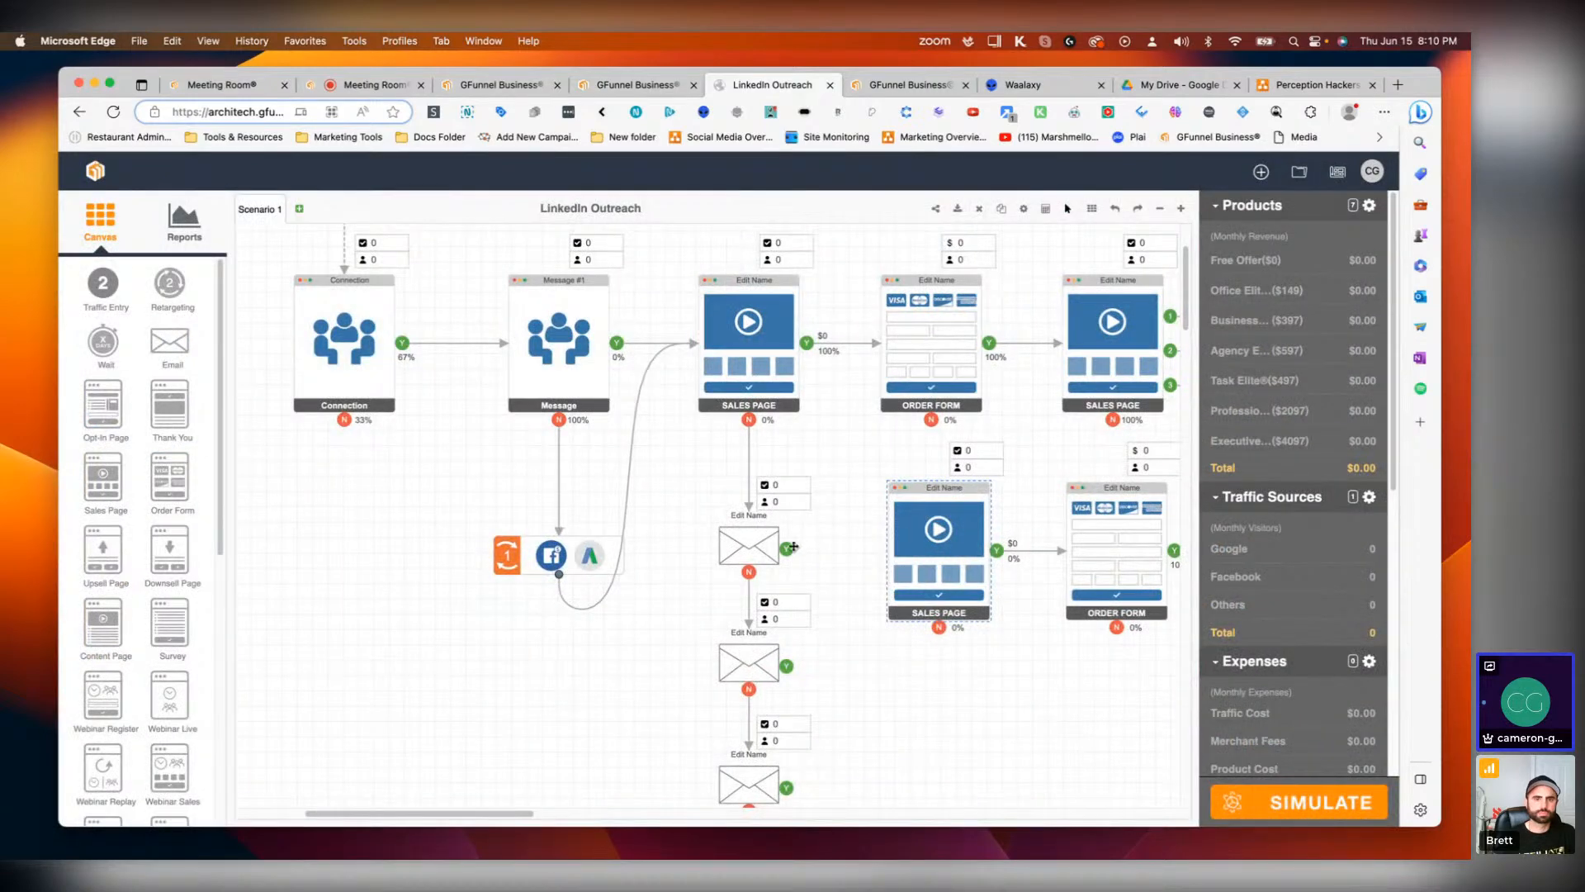
Step: Connect each of the four emails' yes outputs to the new Sales Page
drag(793, 547, 939, 549)
scroll(819, 656, down, 1)
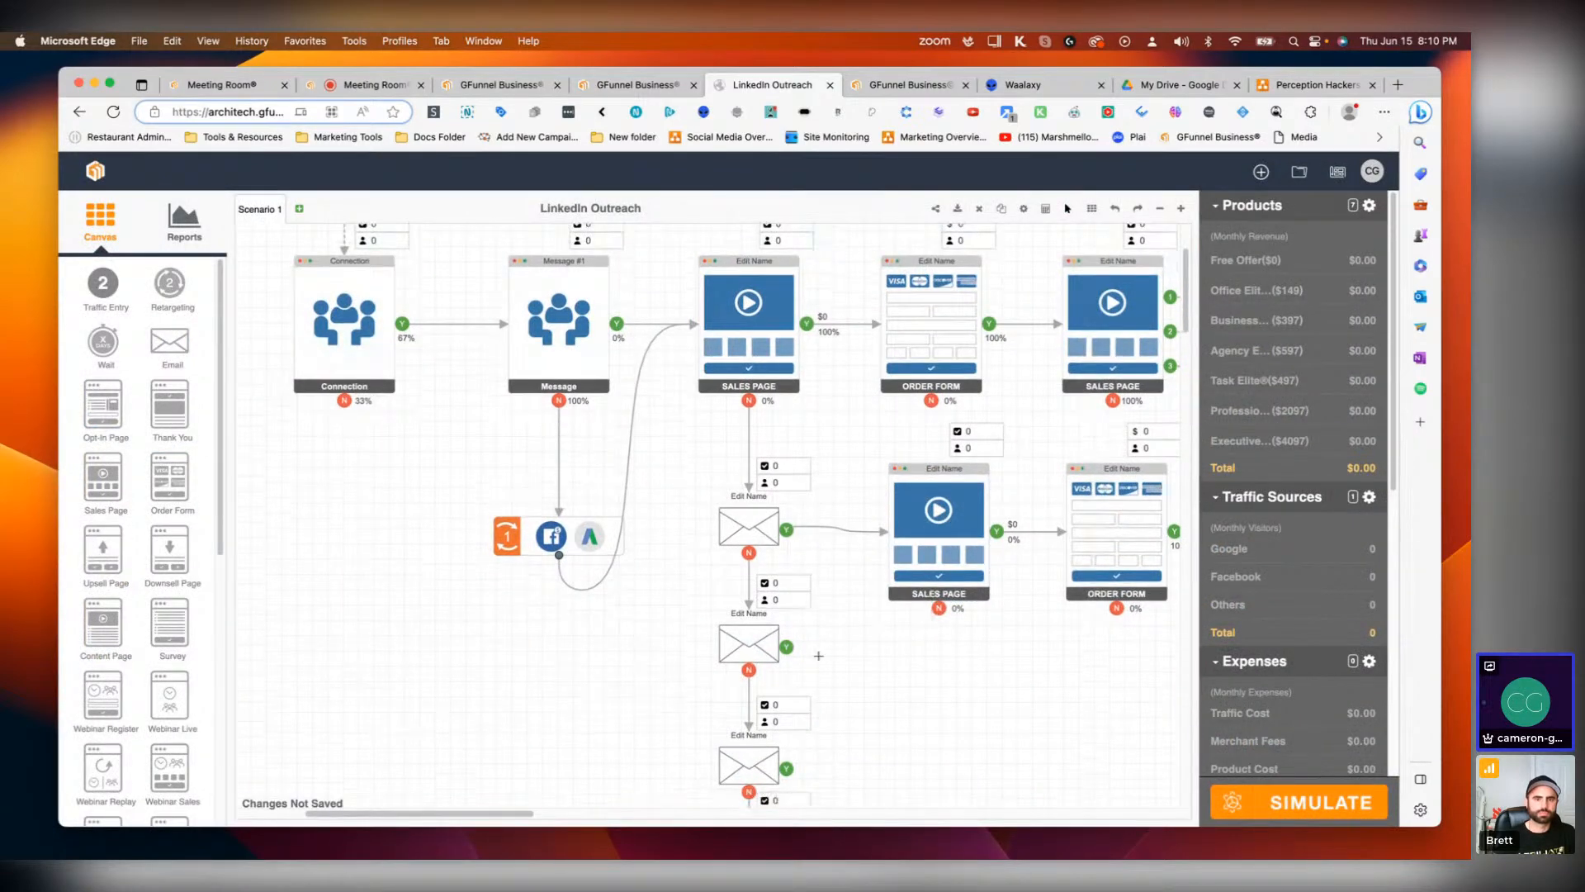
drag(787, 647, 938, 528)
scroll(806, 716, down, 1)
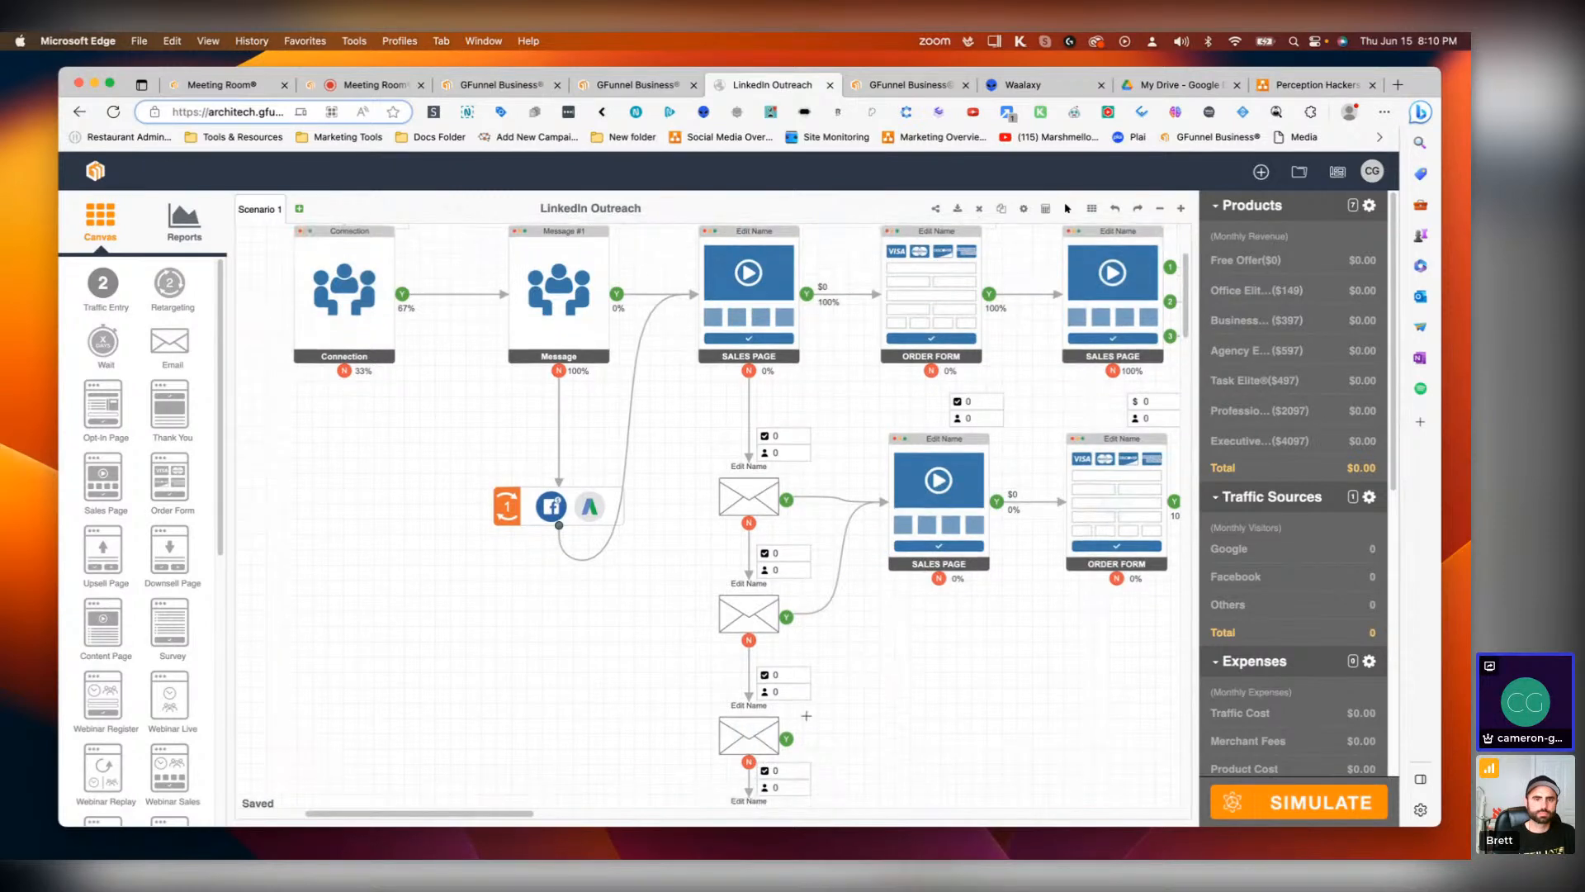
drag(789, 737, 946, 533)
drag(945, 498, 944, 498)
scroll(825, 578, down, 3)
drag(789, 661, 941, 343)
scroll(1044, 552, up, 2)
scroll(1044, 552, up, 2)
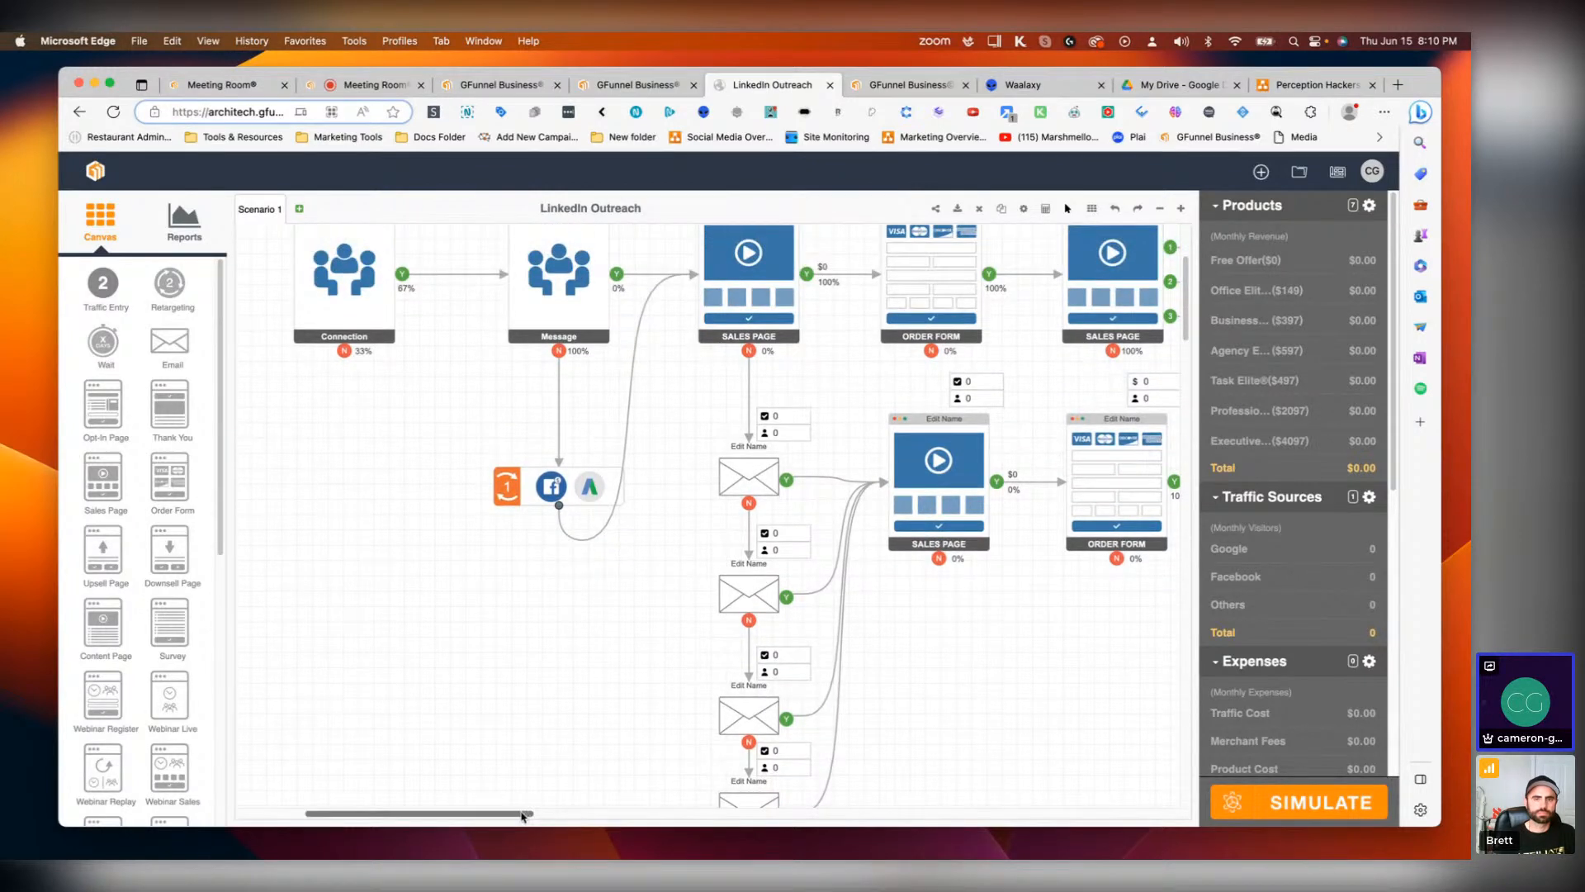
Step: Connect the new Order Form to the second Sales Page and the first Order Form's no output to the first Email
drag(525, 814, 602, 814)
scroll(833, 536, up, 1)
click(809, 556)
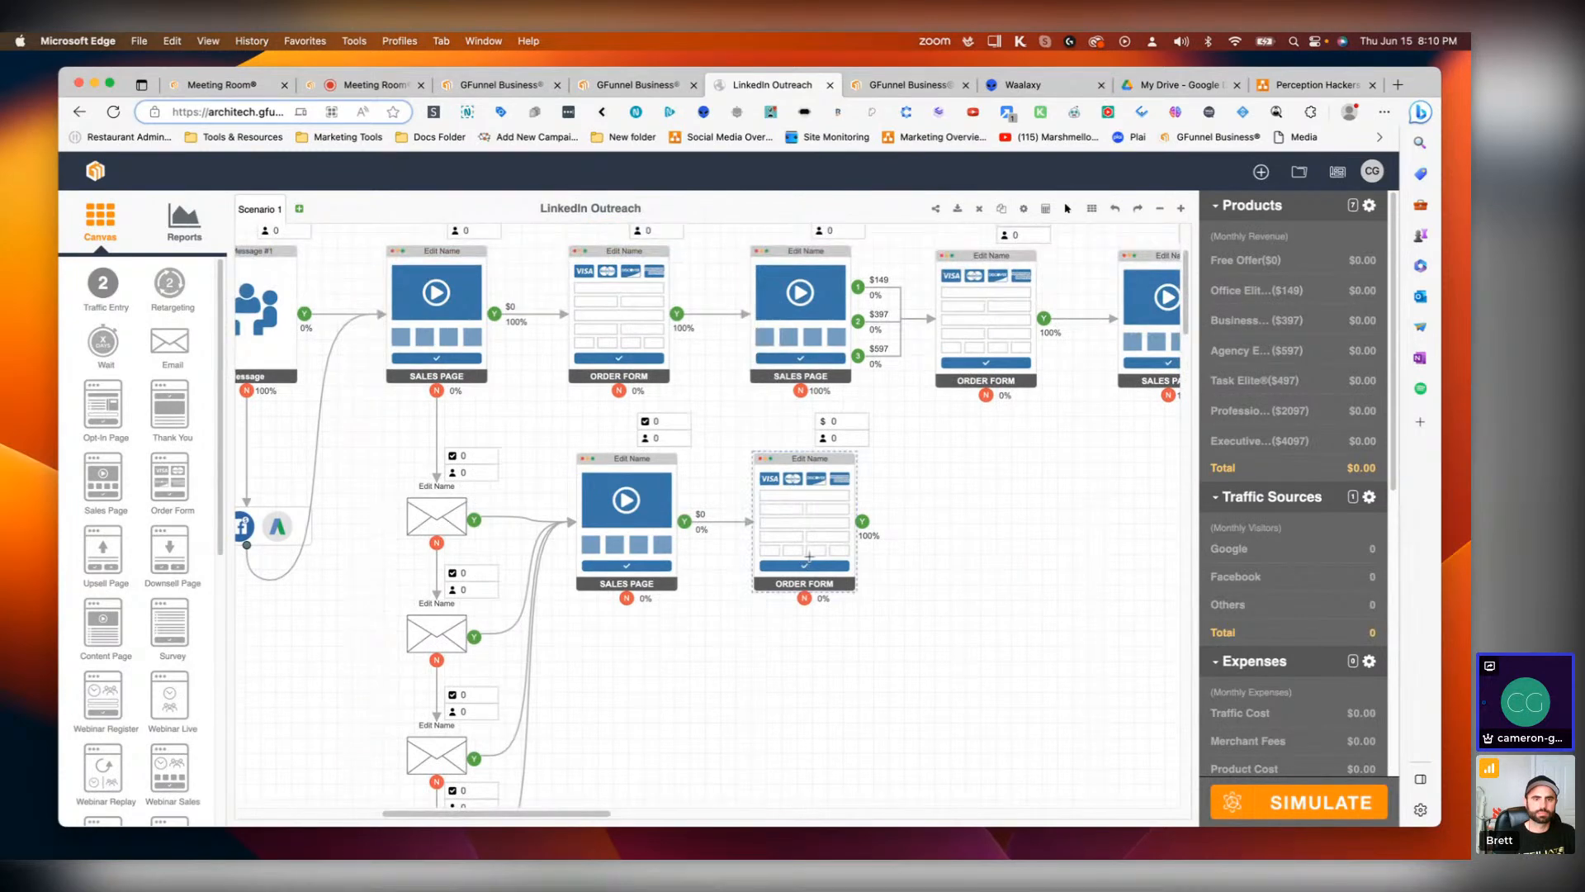
drag(862, 524, 799, 307)
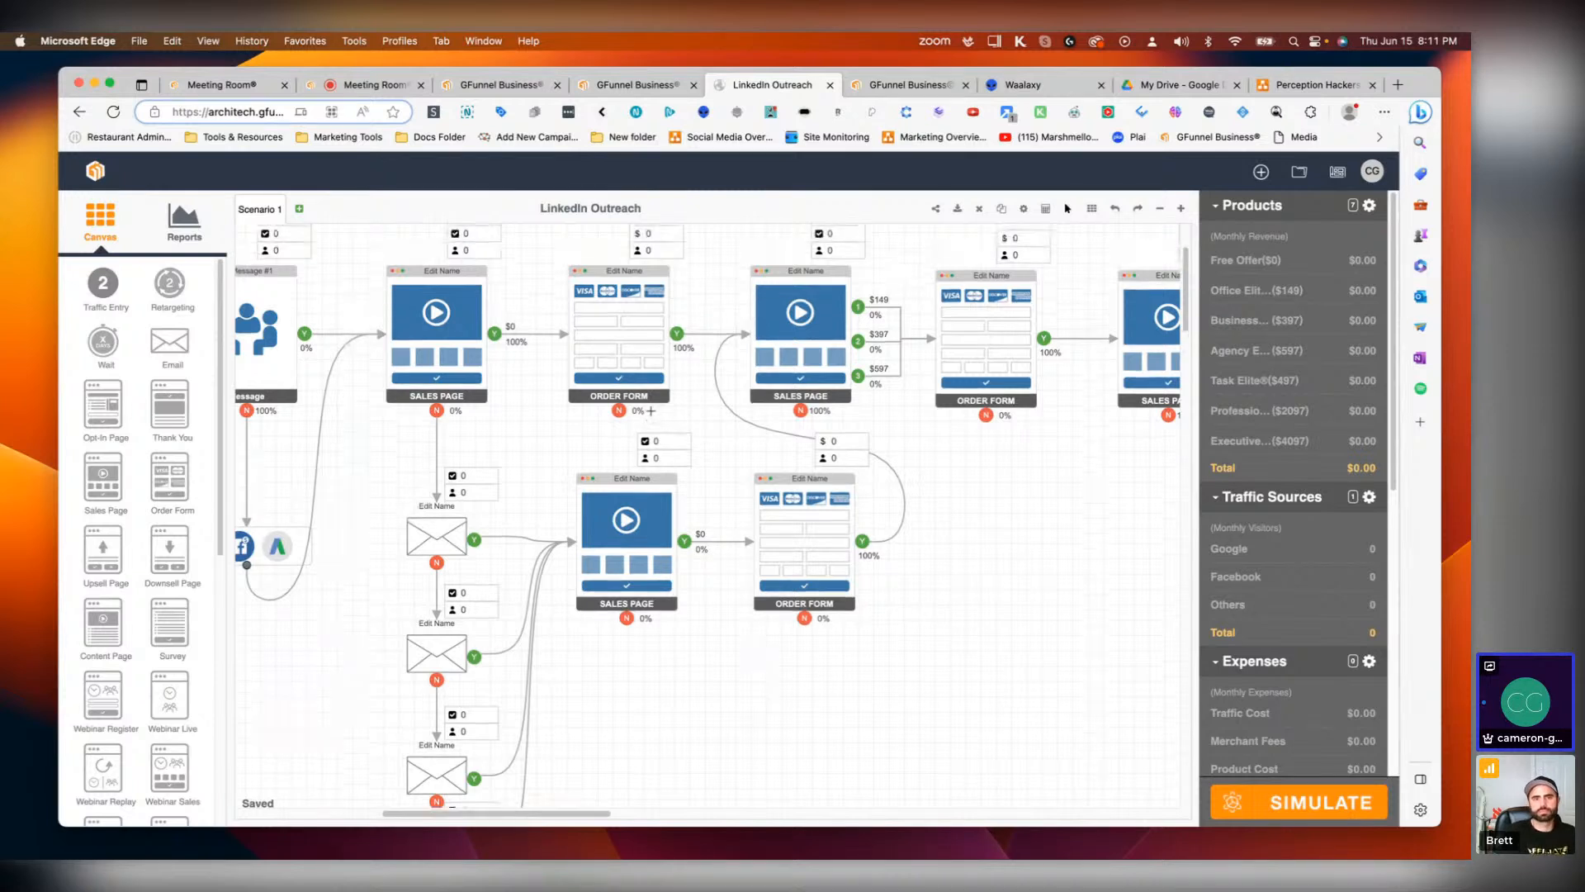
drag(618, 410, 444, 540)
scroll(802, 677, down, 2)
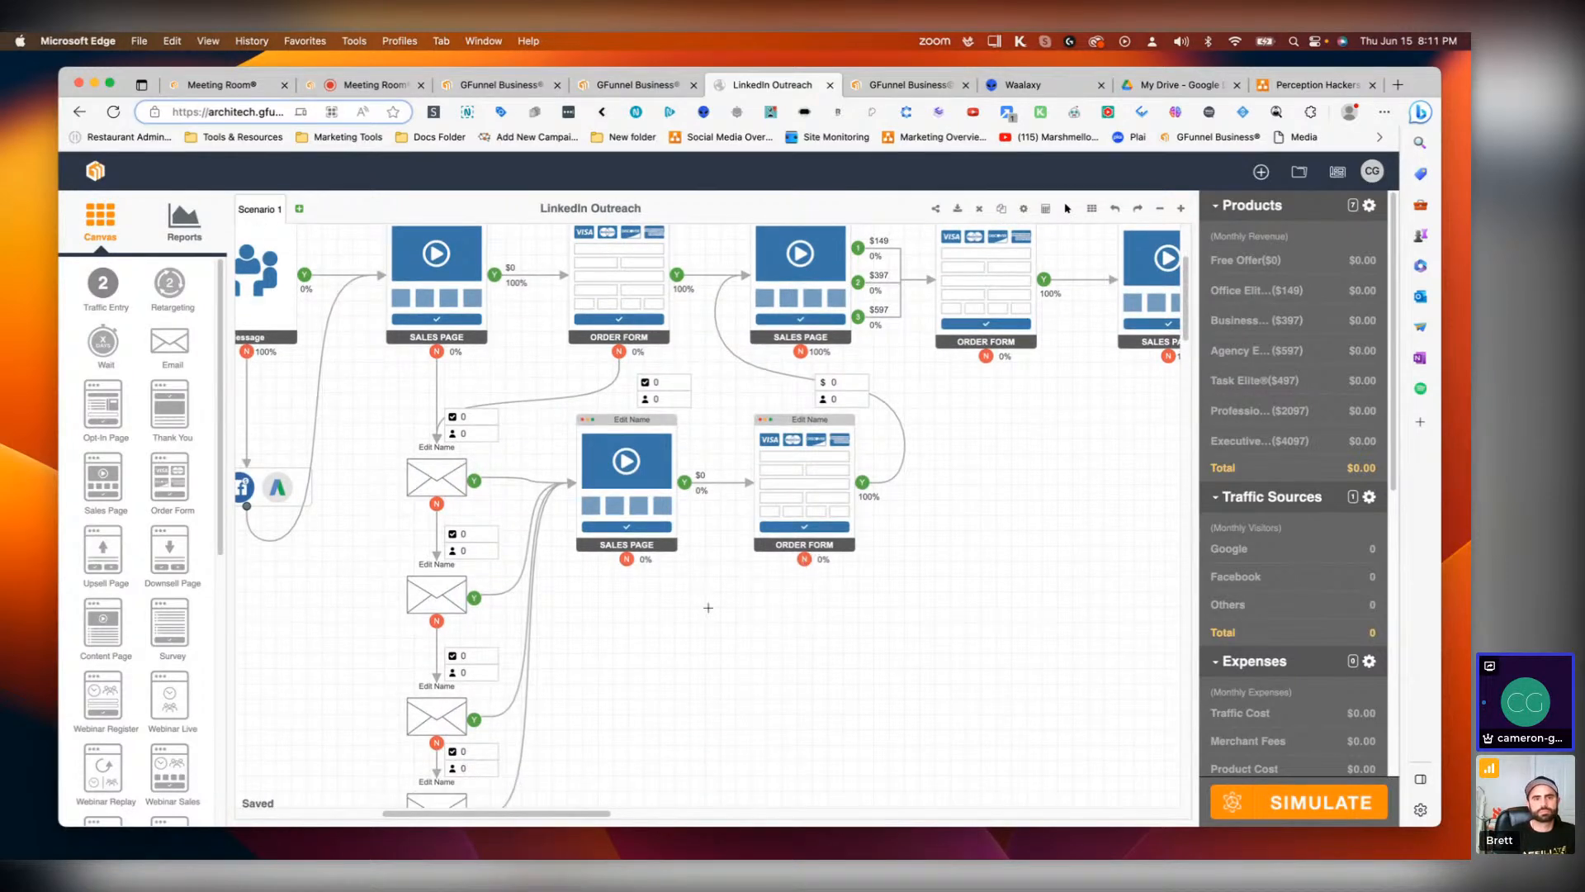
Step: Review the email sequence and overall funnel layout on the canvas
drag(804, 562, 821, 618)
scroll(821, 618, down, 2)
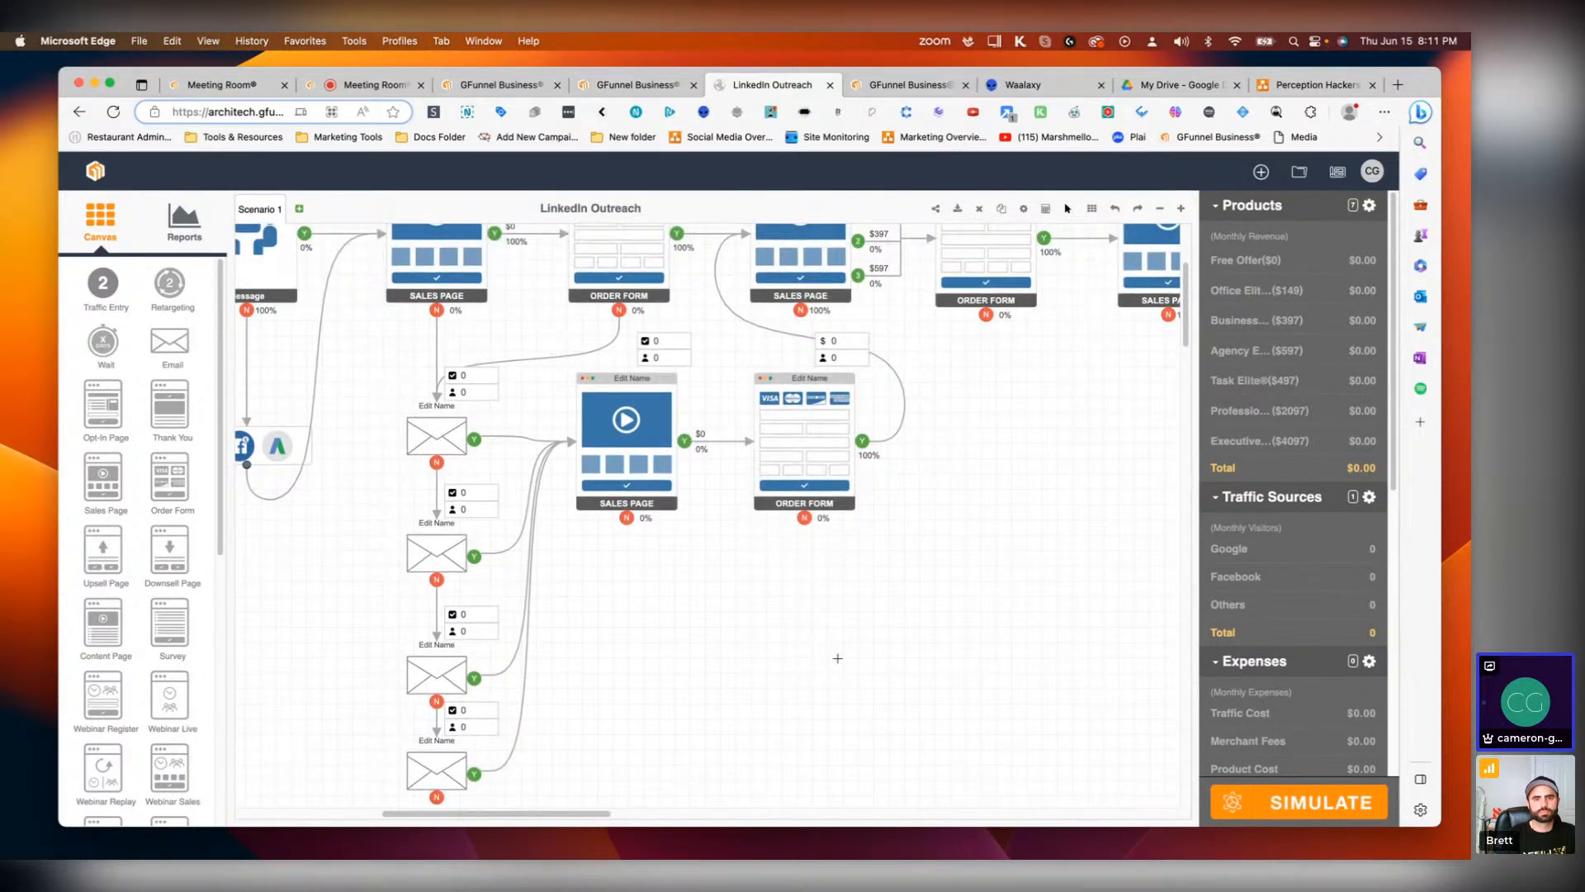
scroll(639, 625, down, 3)
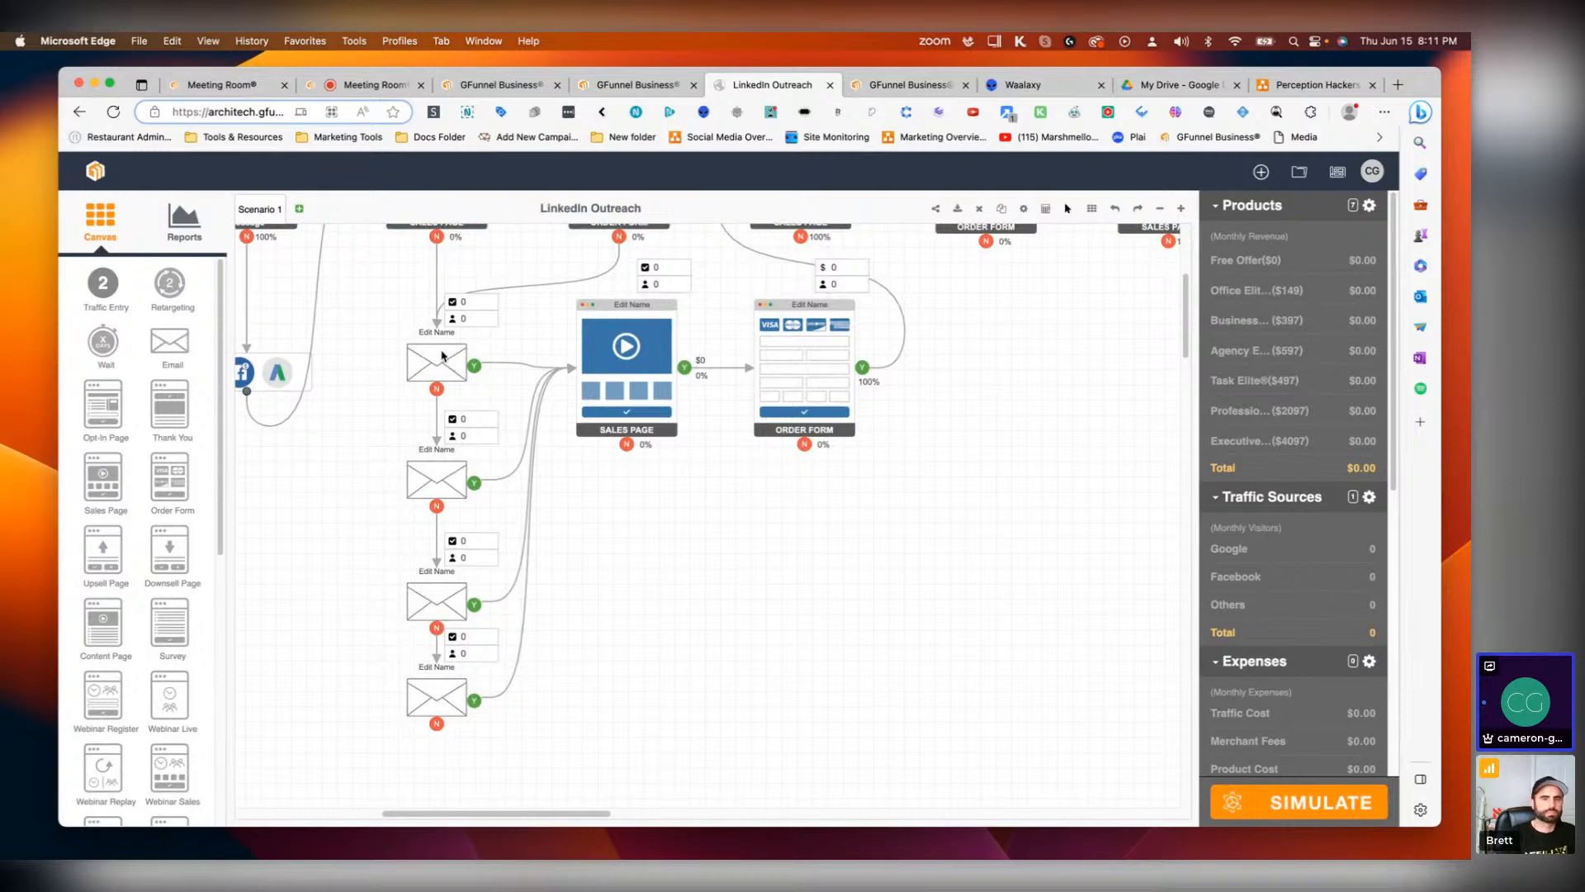
click(451, 698)
click(641, 655)
scroll(536, 562, up, 8)
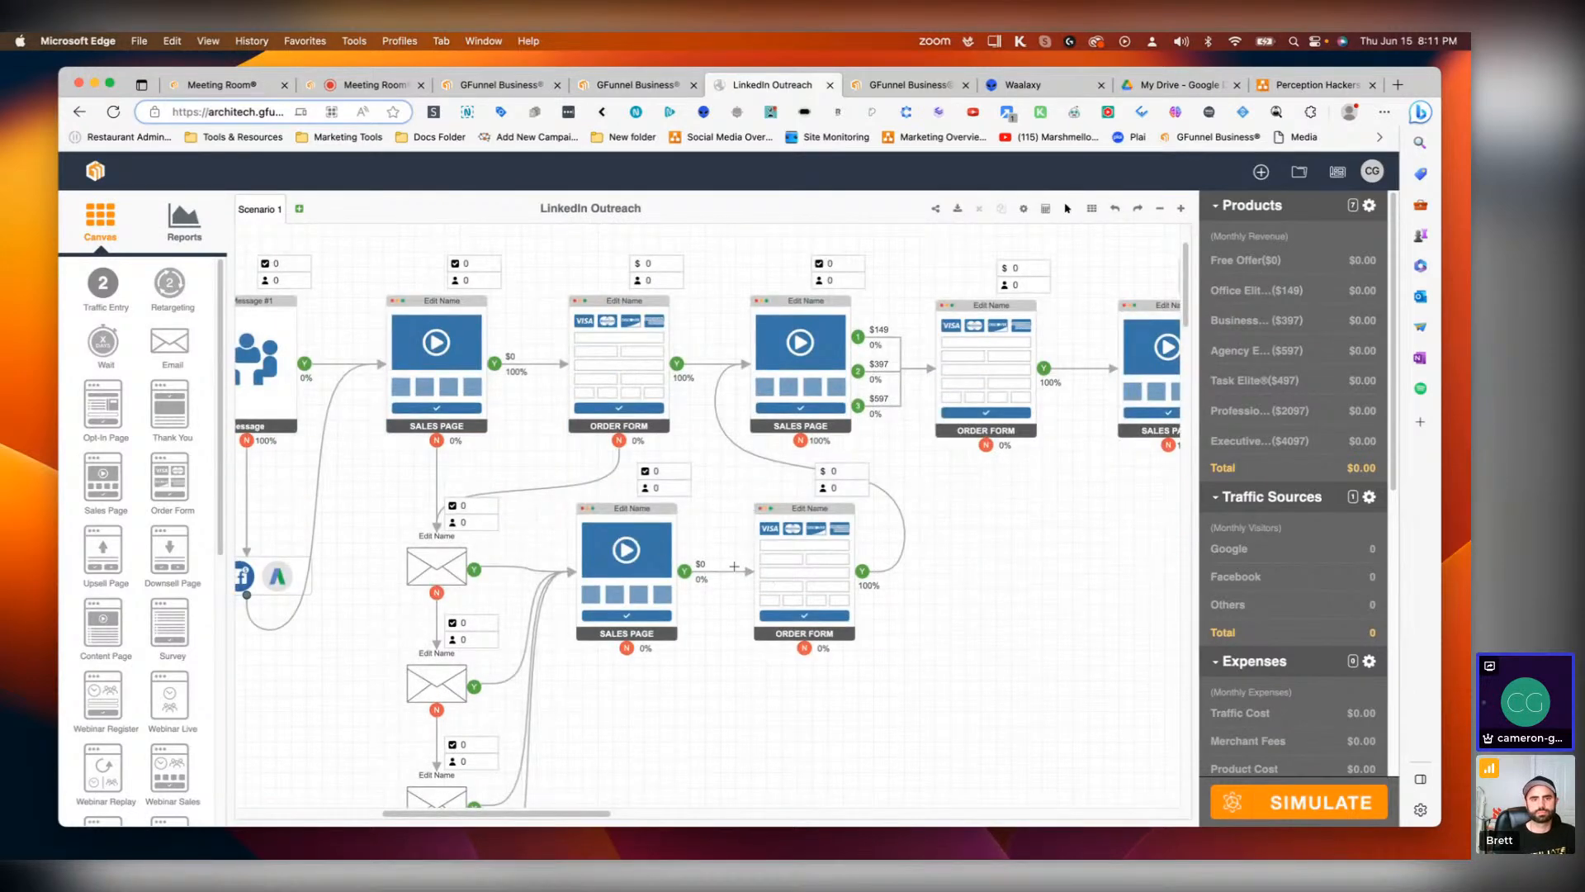
drag(582, 816, 505, 782)
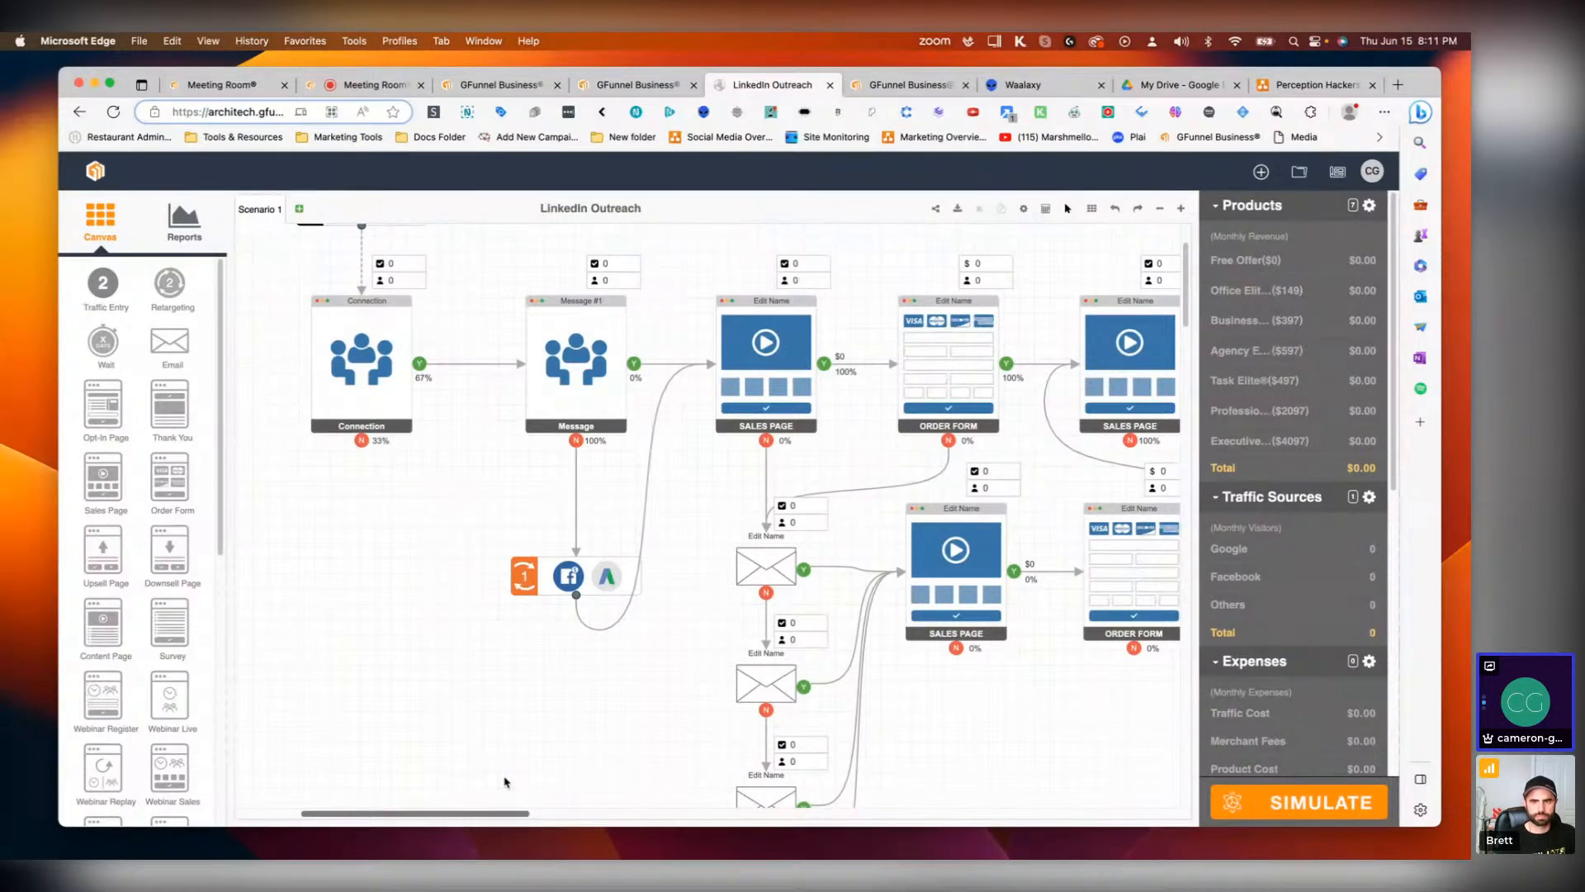
scroll(506, 782, up, 3)
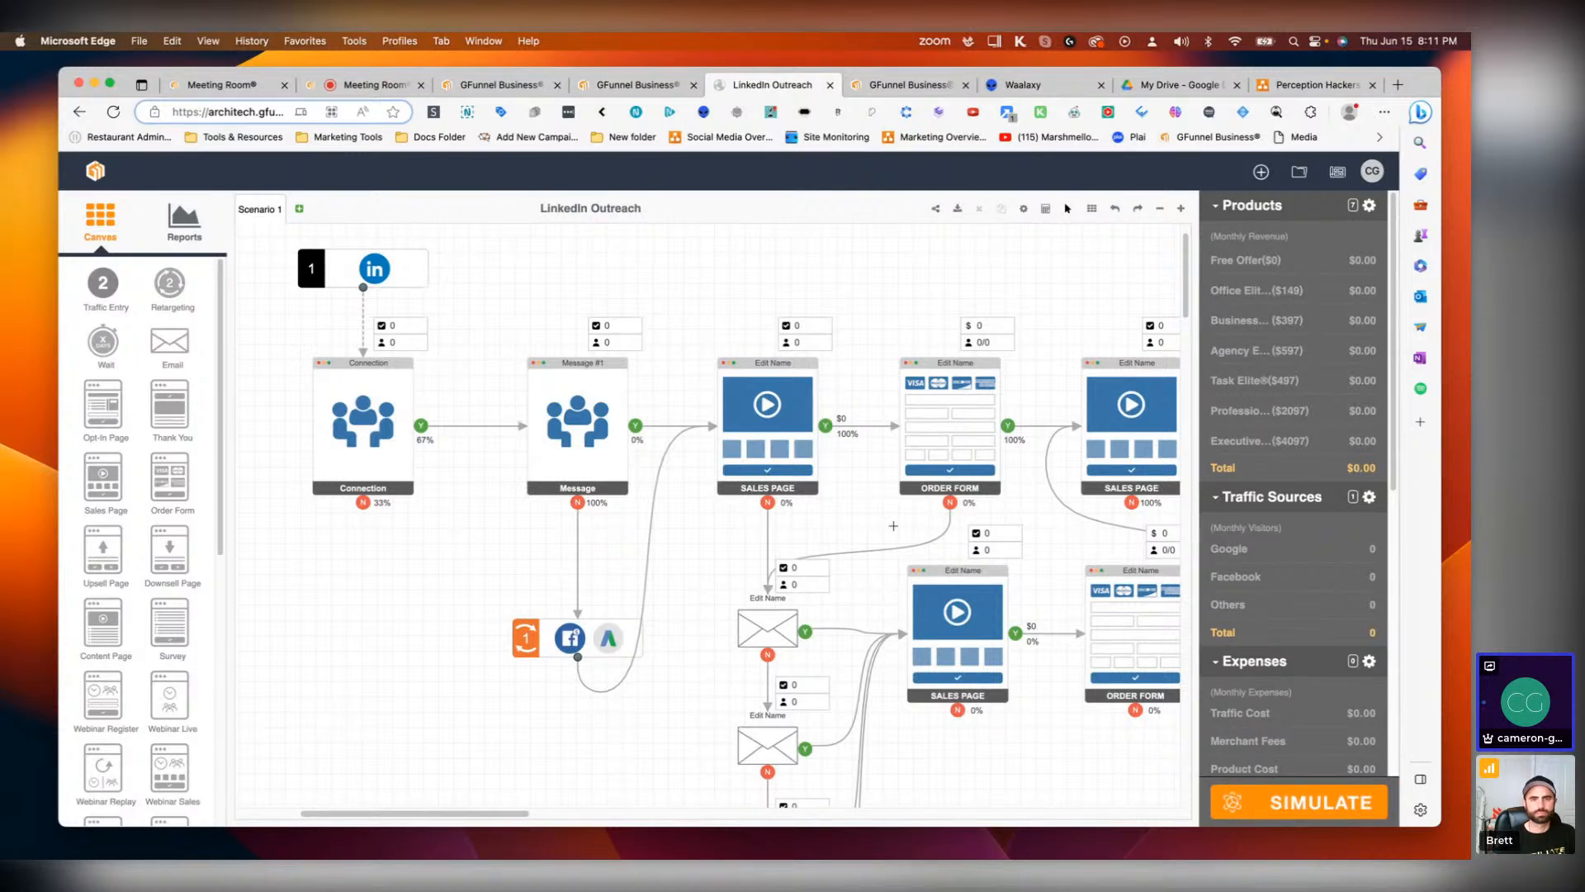
scroll(682, 639, up, 2)
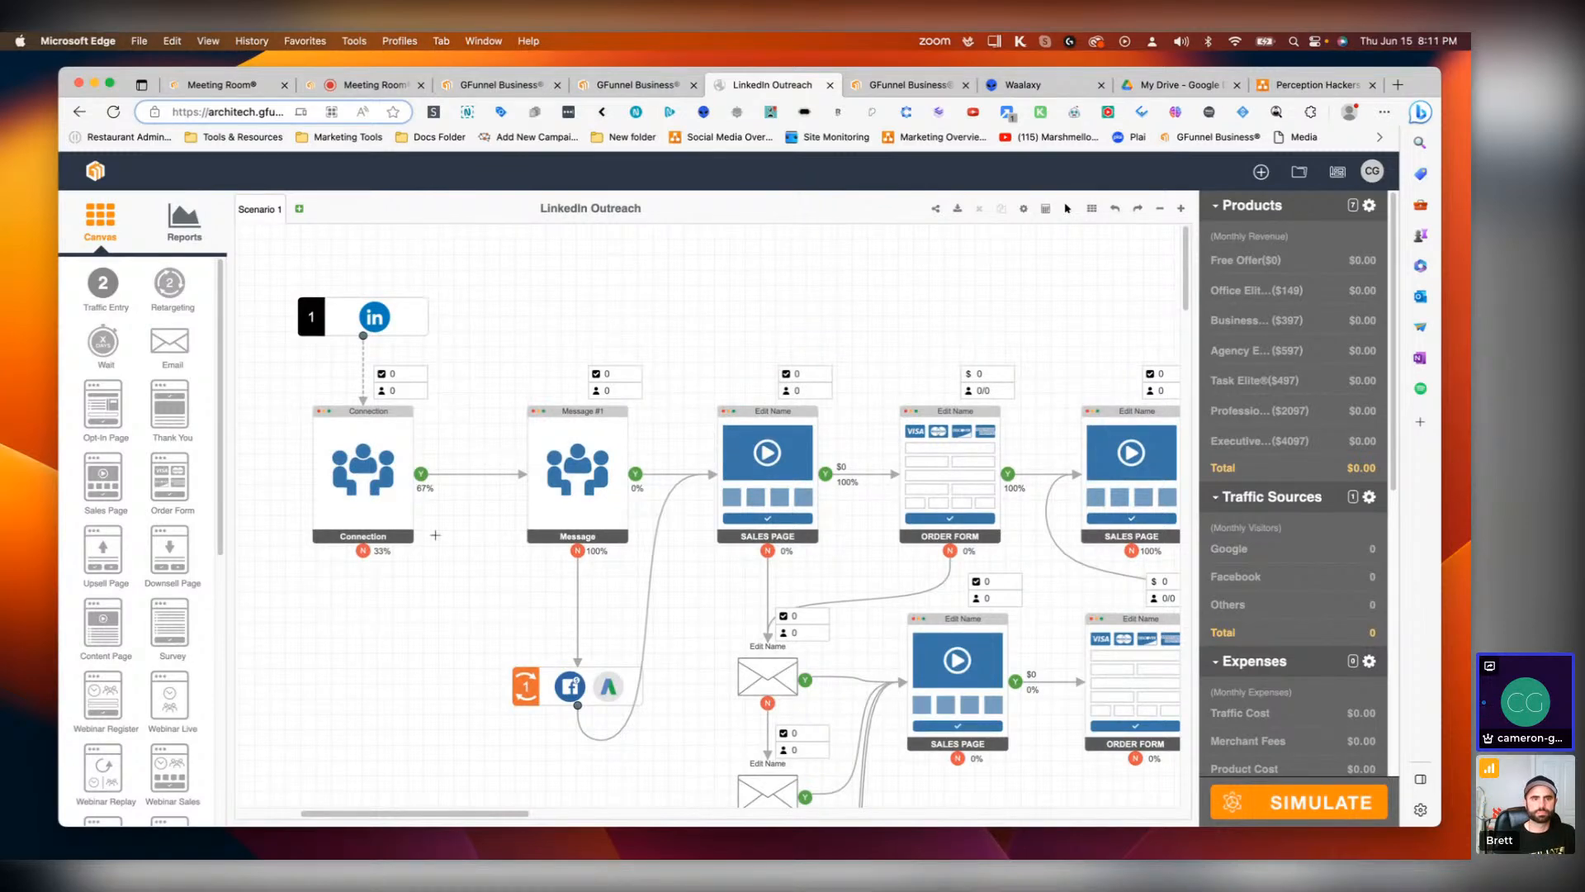
Step: Set the Message step's conversion rate to 70%
double_click(582, 449)
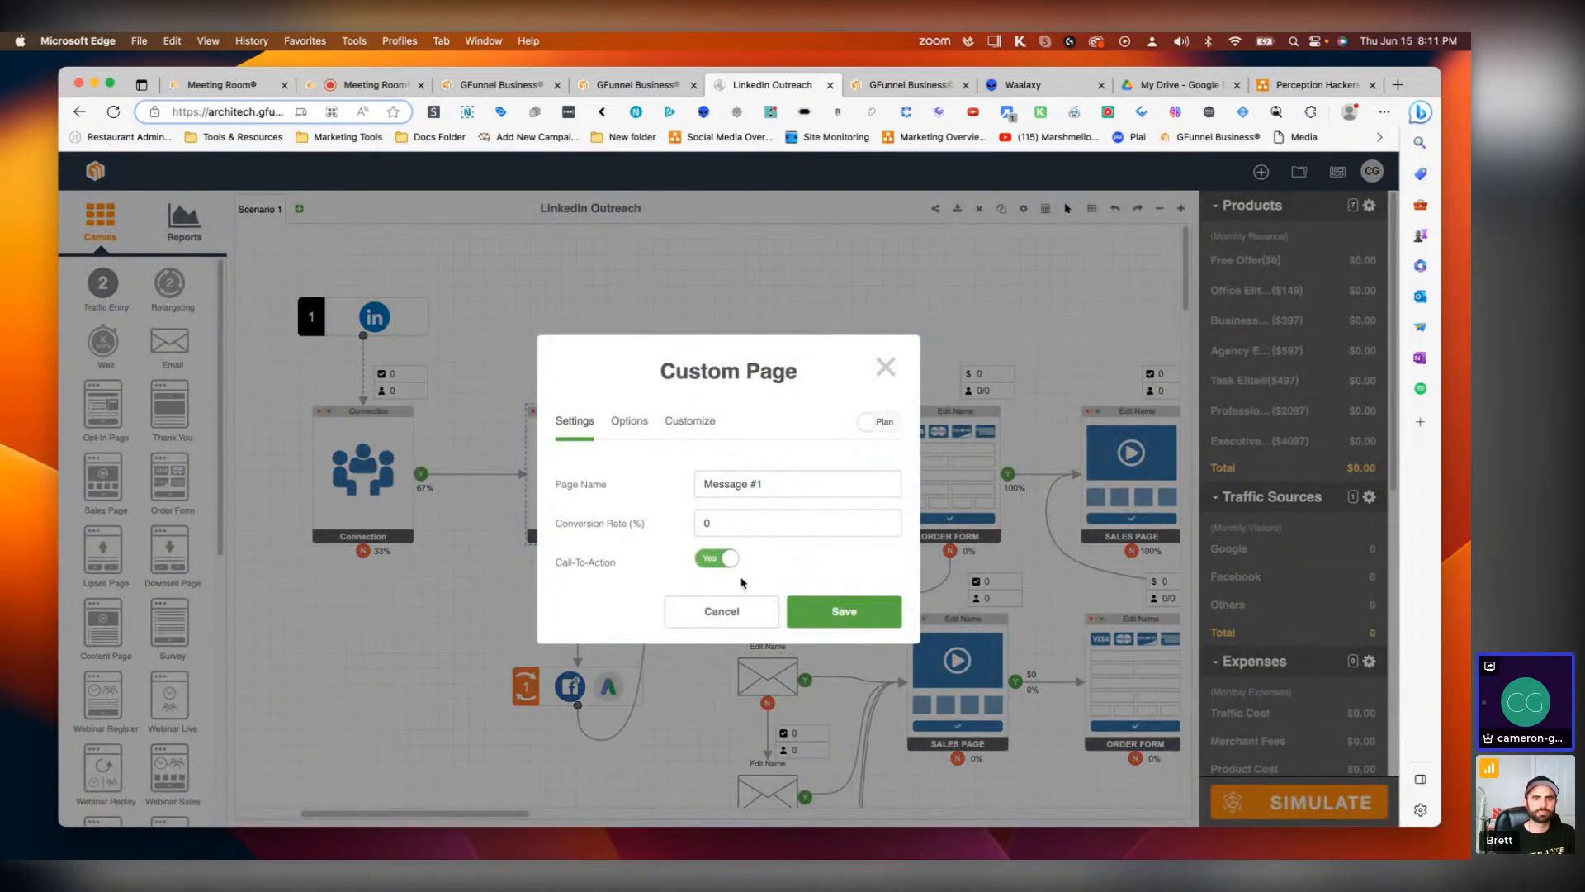
click(724, 610)
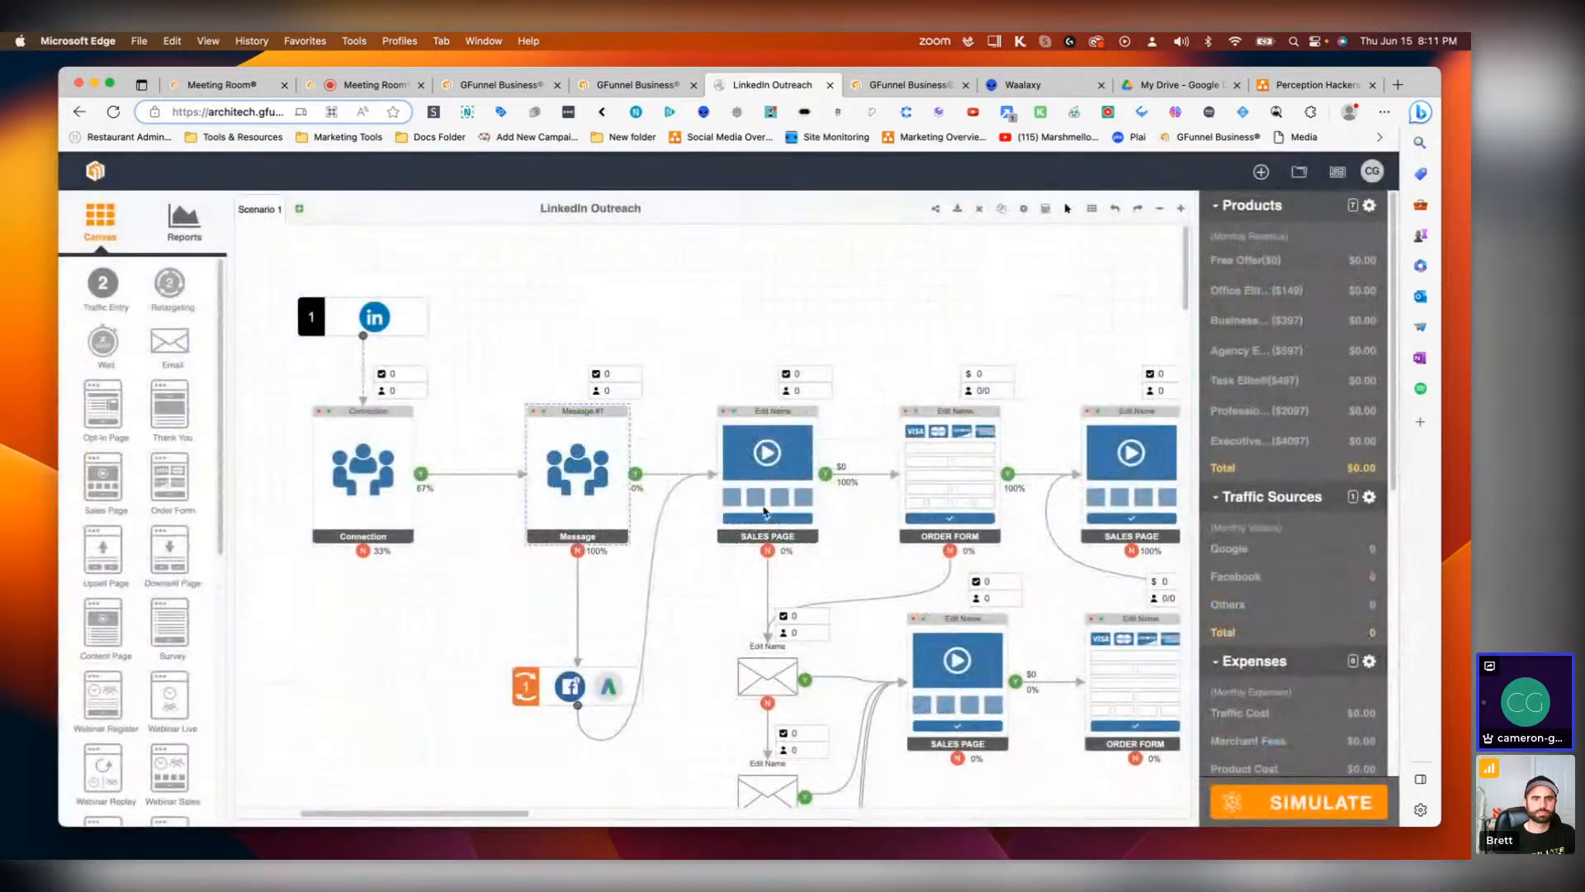
double_click(585, 466)
drag(735, 521, 670, 530)
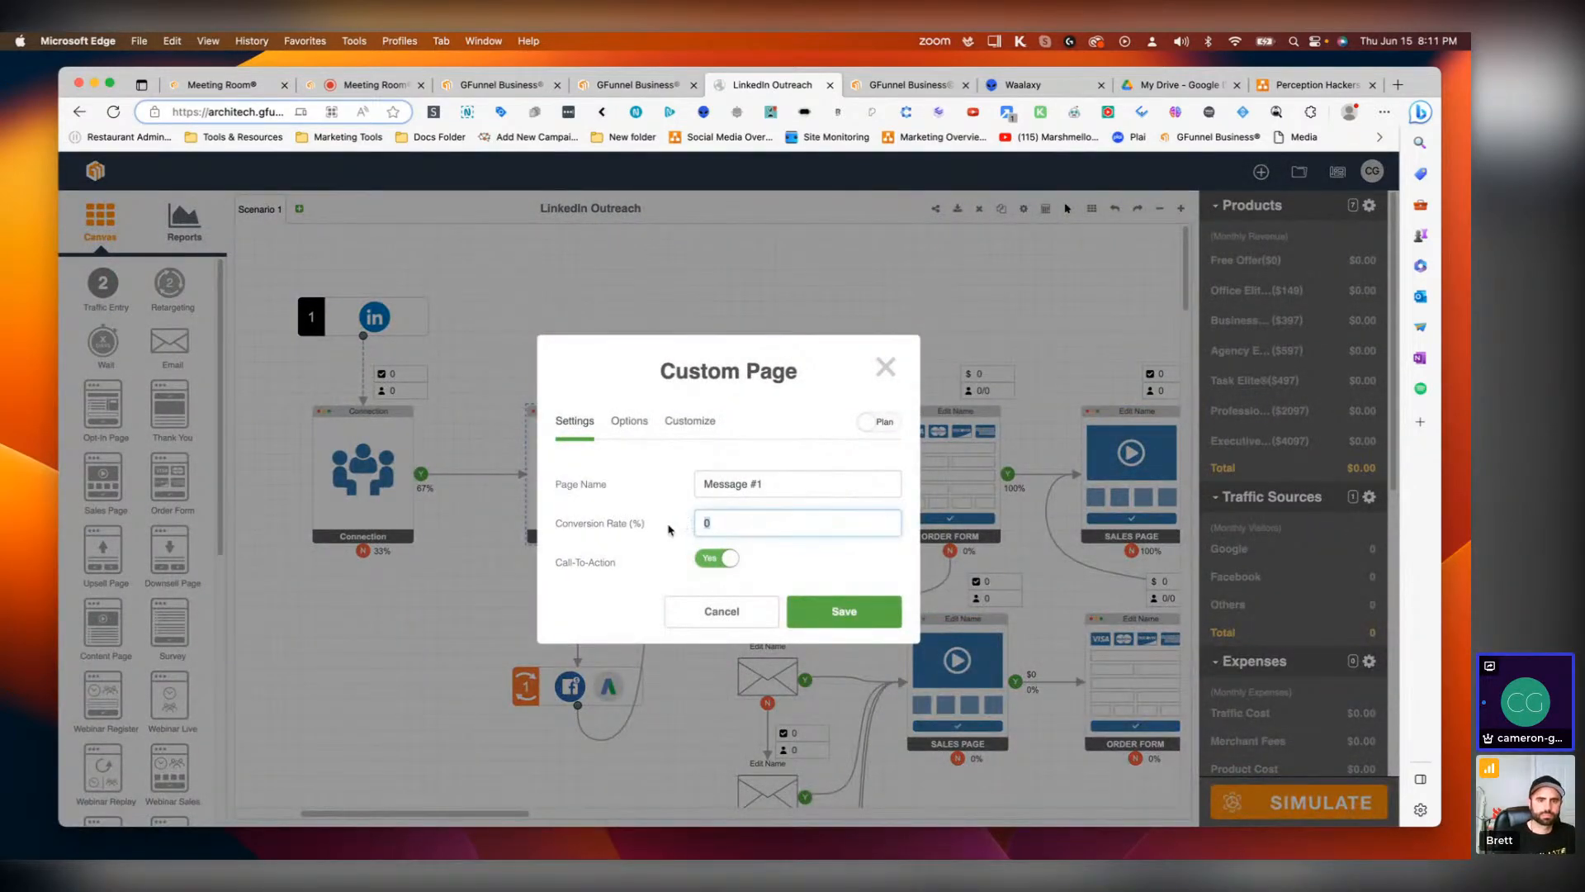
click(840, 615)
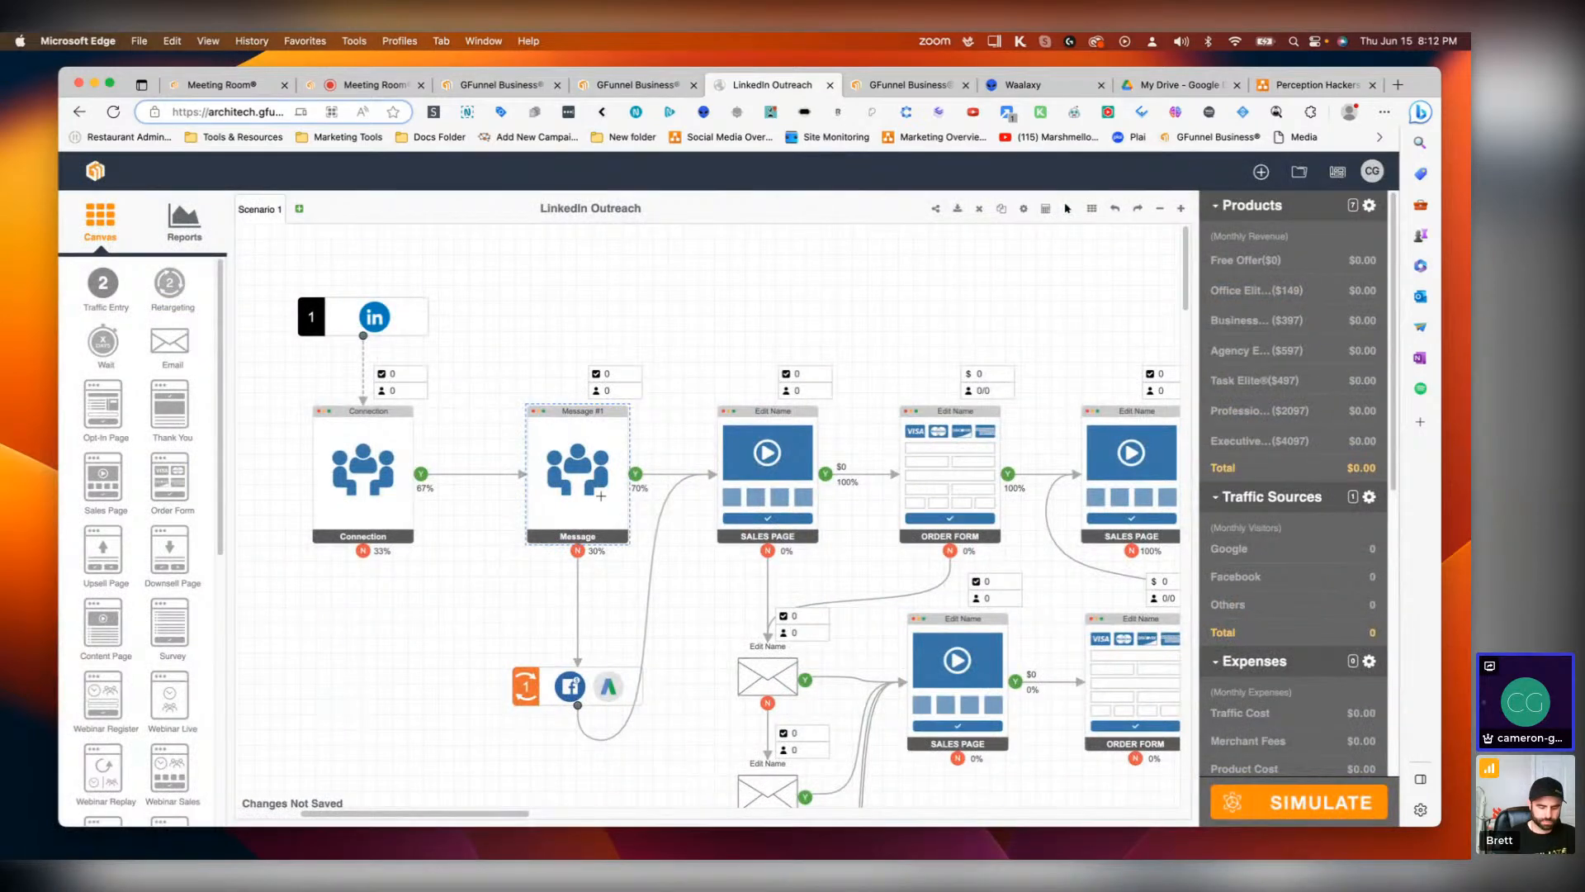
Step: Inspect the first Sales Page's settings and product split
scroll(660, 496, down, 4)
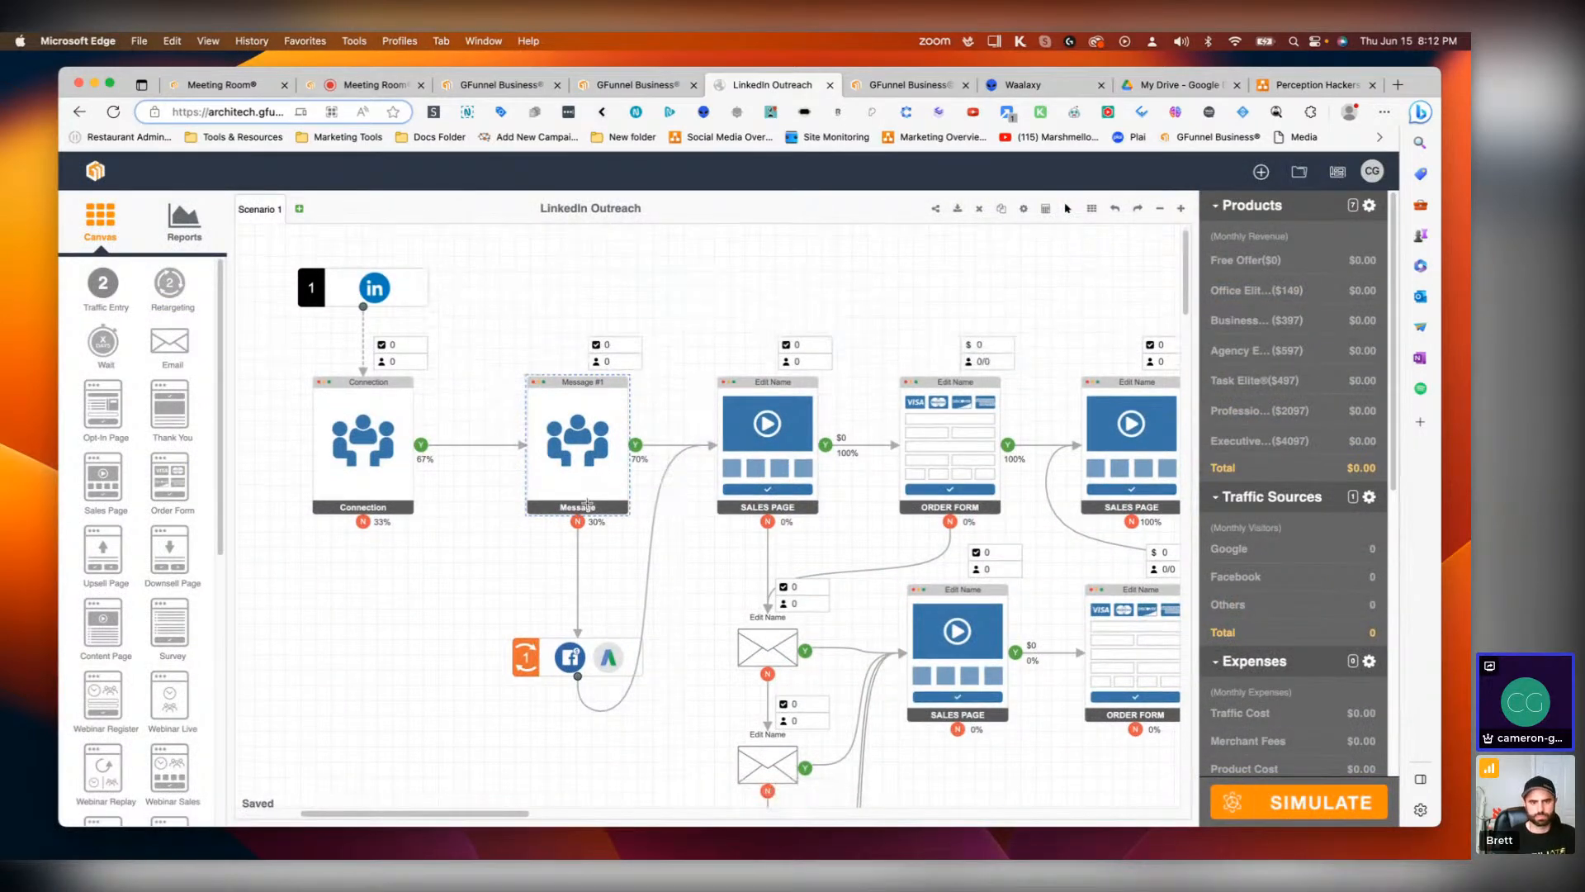
scroll(707, 481, down, 1)
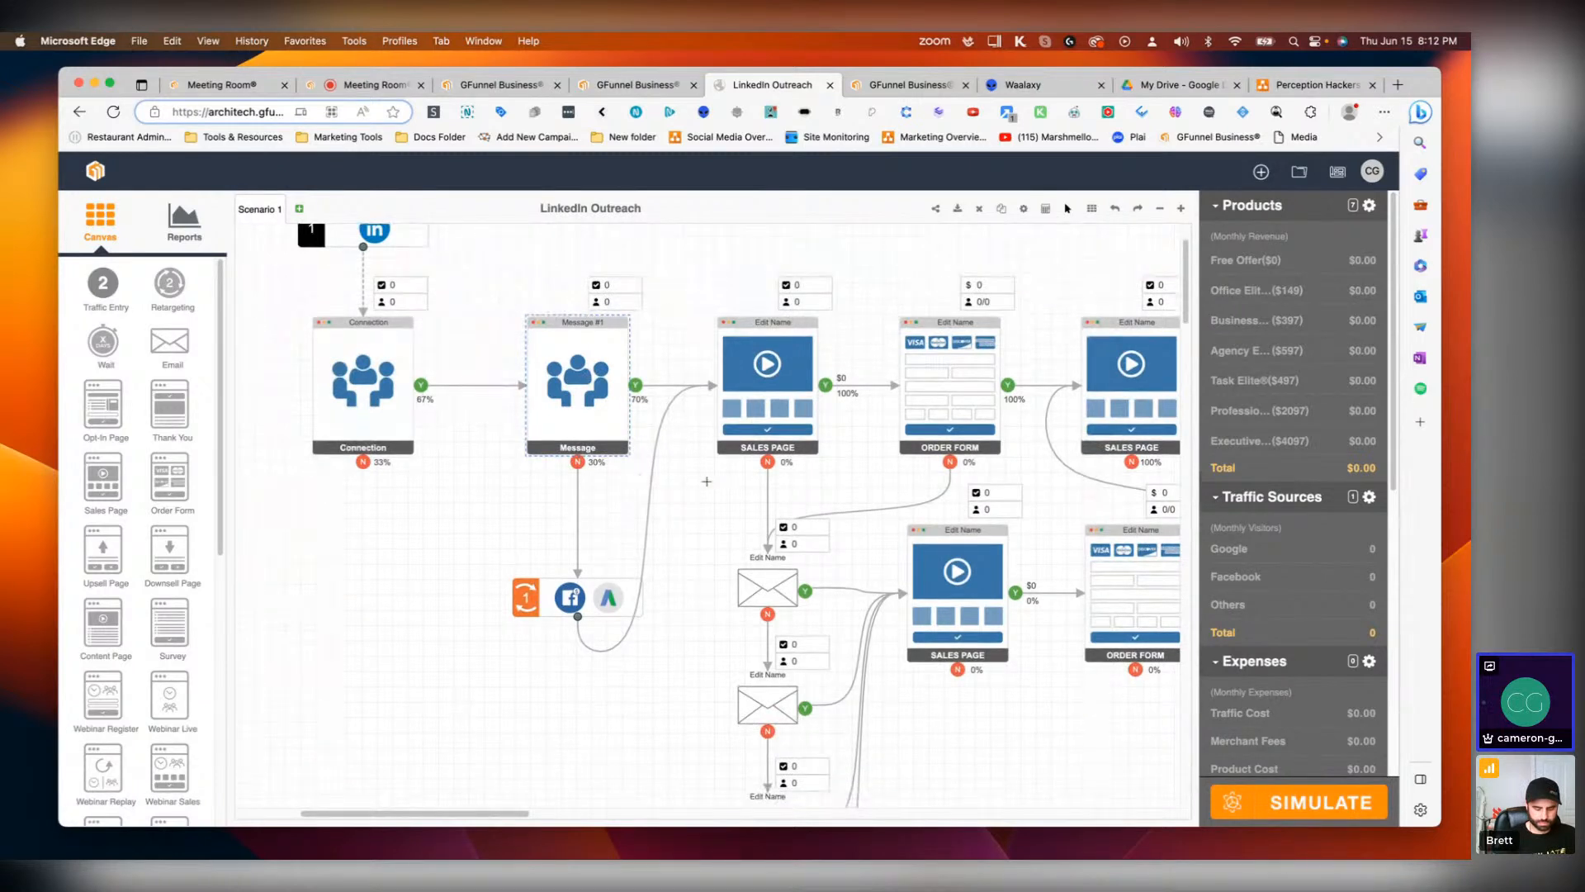
drag(508, 818, 536, 805)
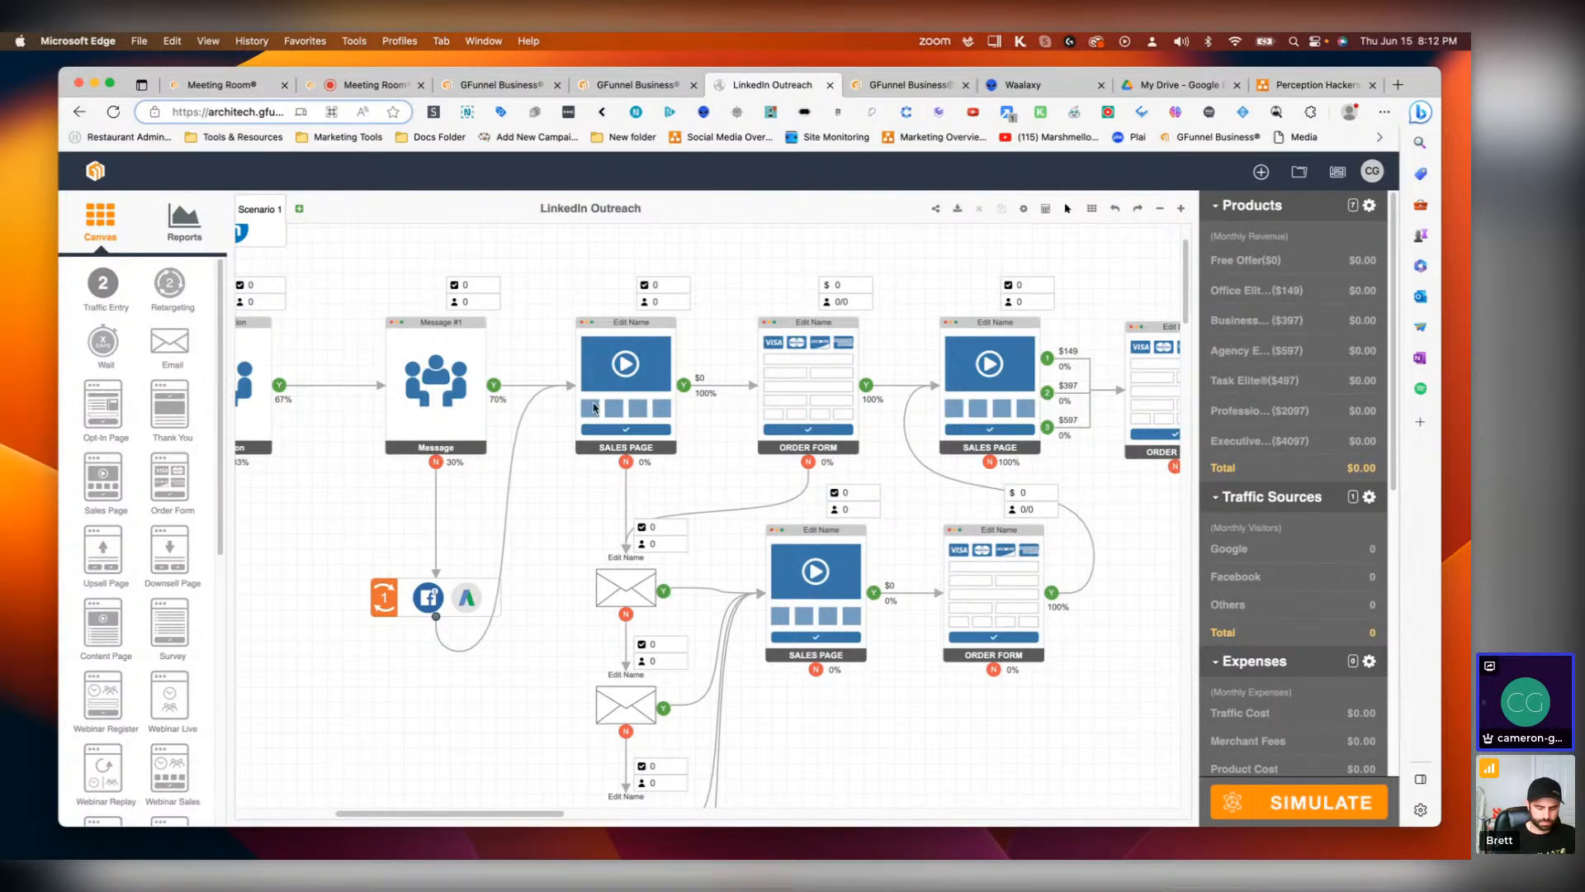
double_click(623, 373)
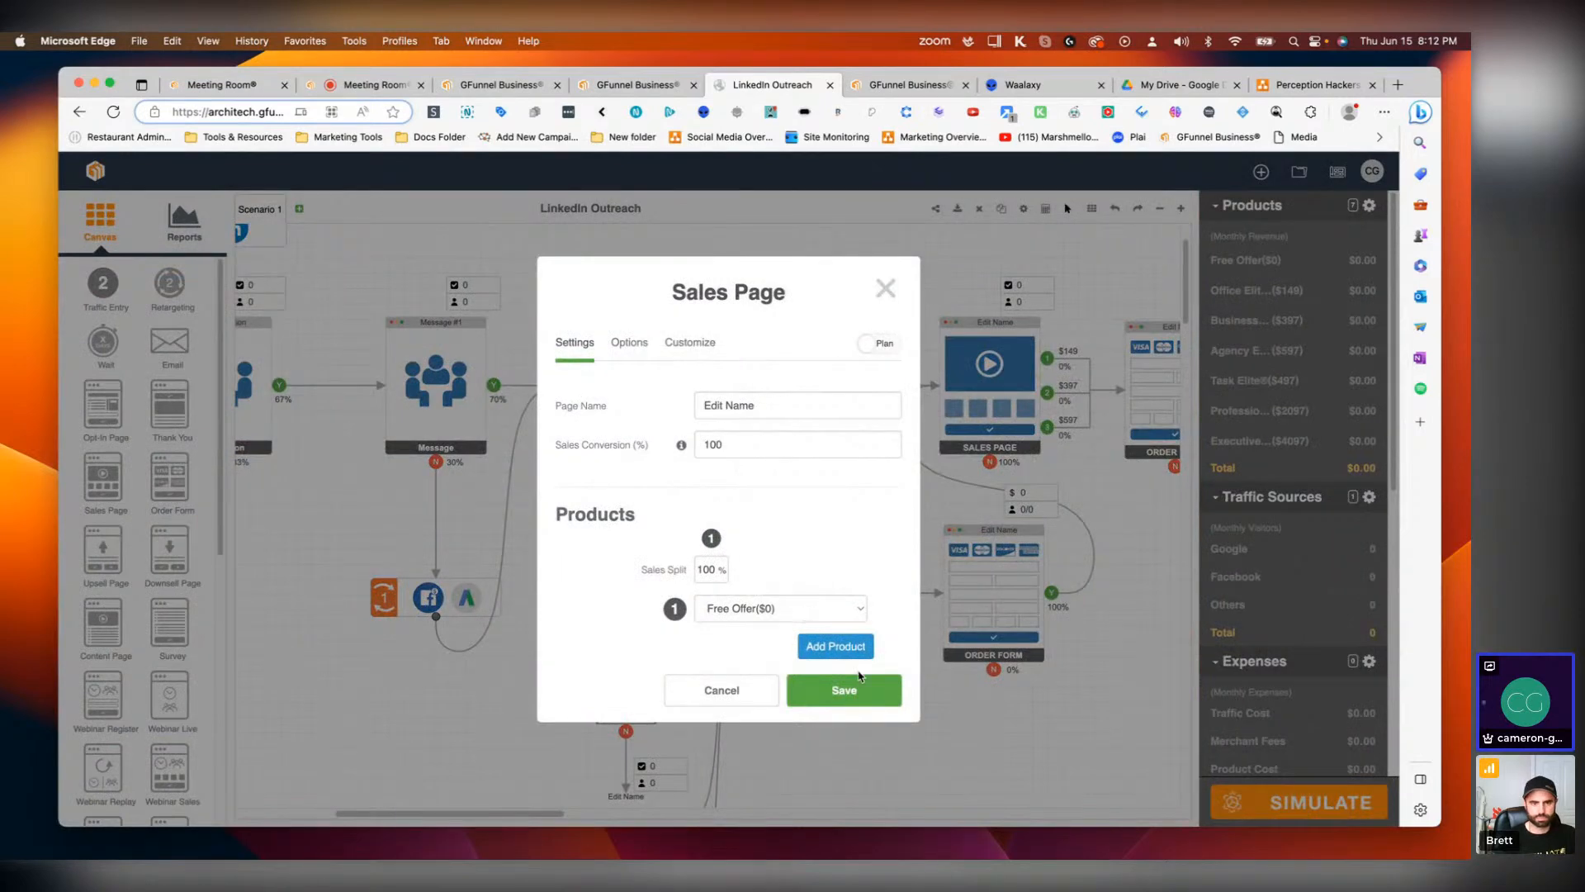
click(858, 689)
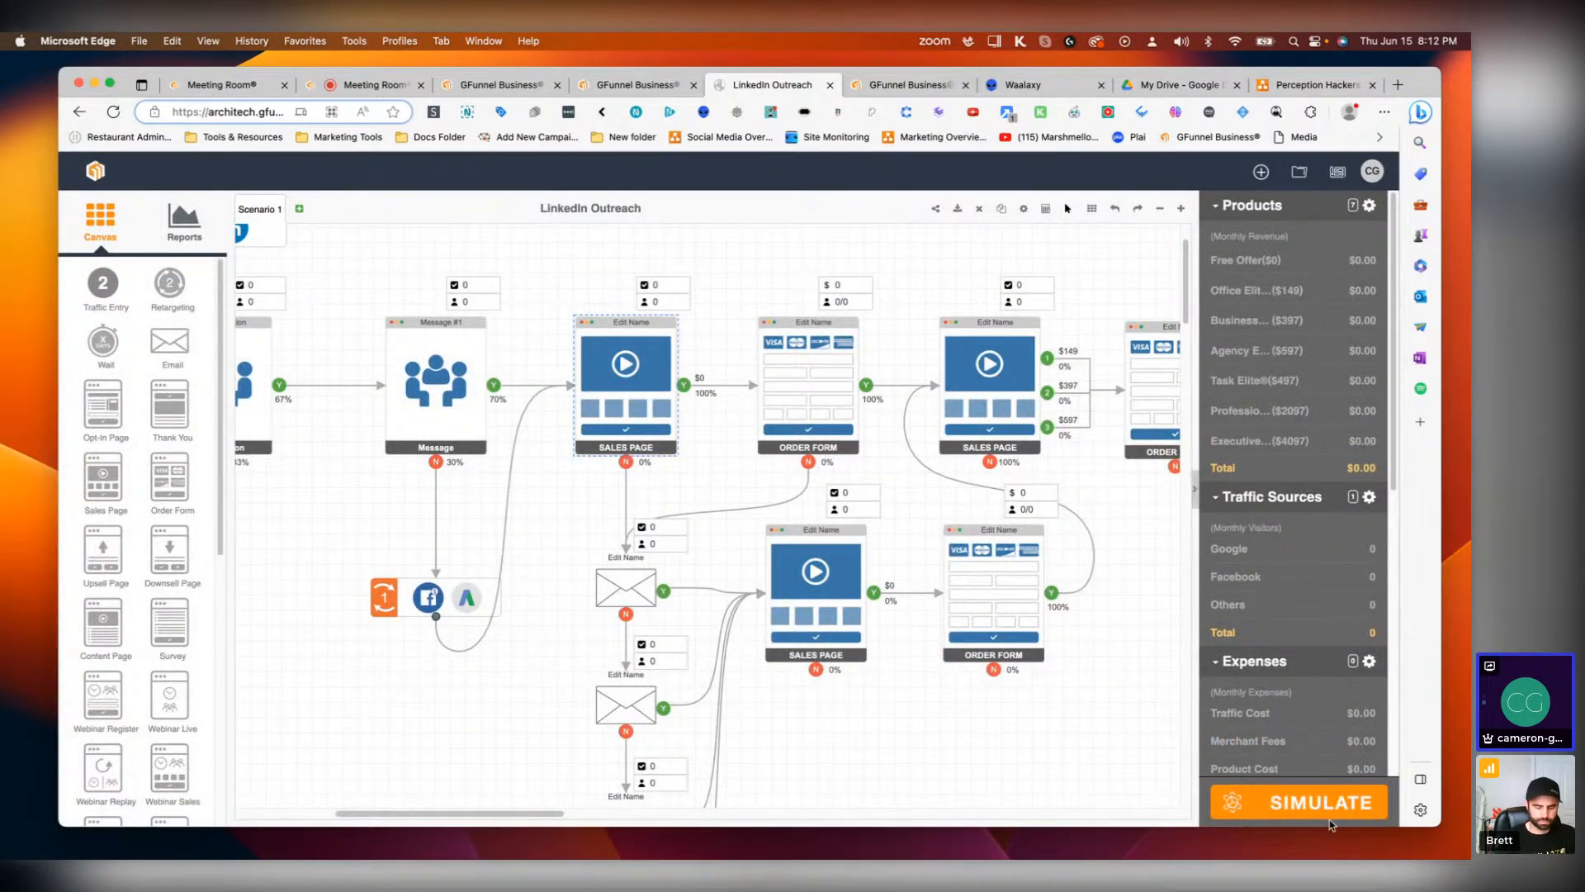
Step: Set the LinkedIn traffic source's CTR to 67% and save it
click(1306, 811)
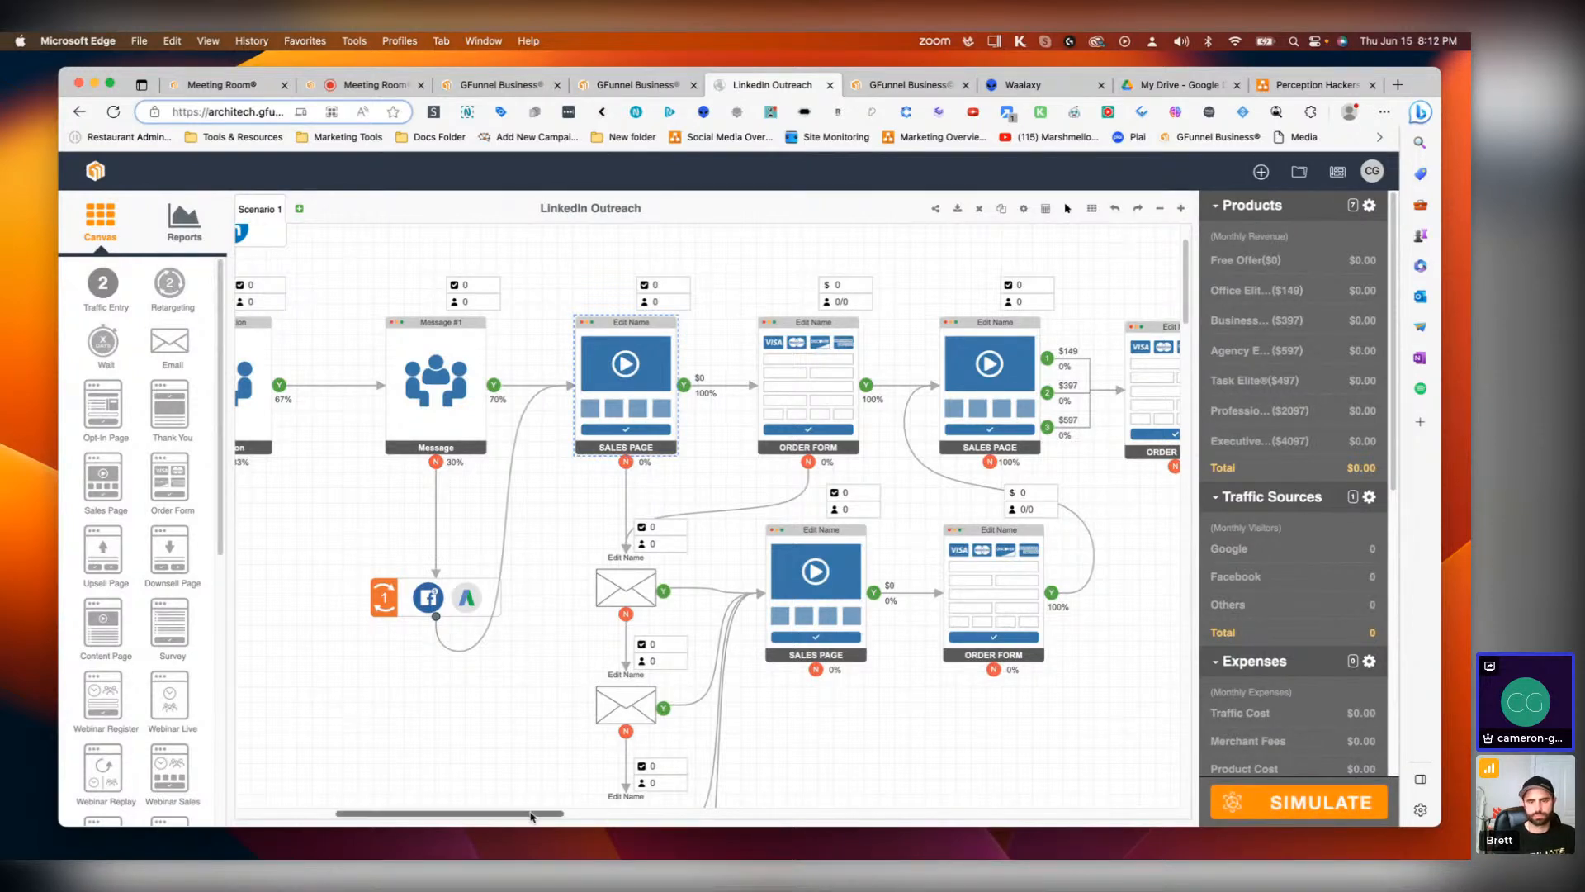
drag(529, 816, 480, 834)
click(428, 701)
scroll(429, 701, up, 2)
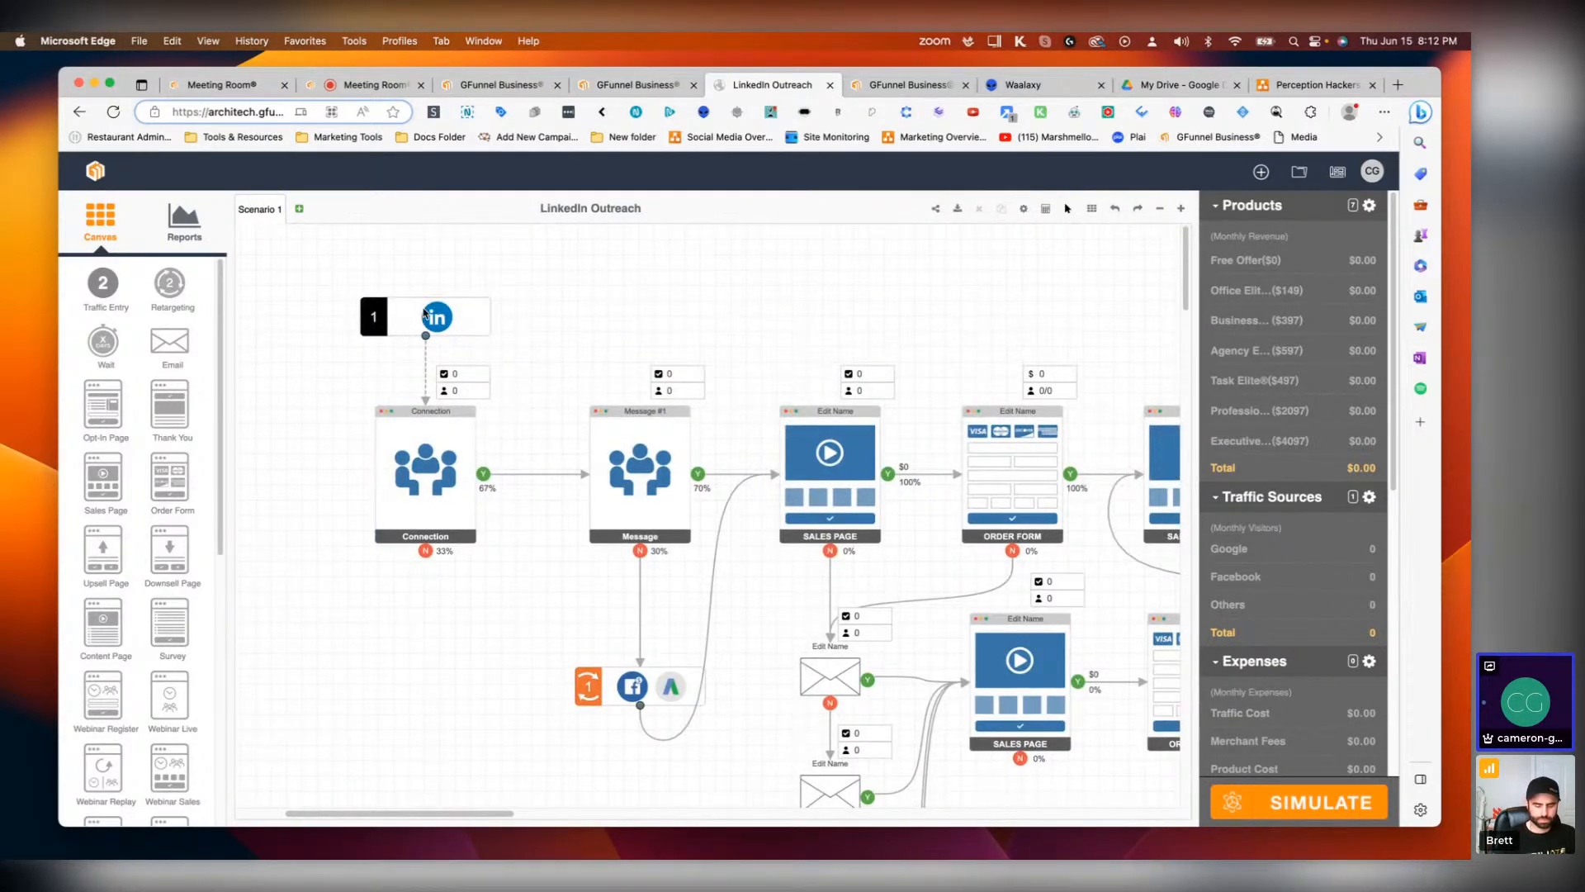
double_click(436, 316)
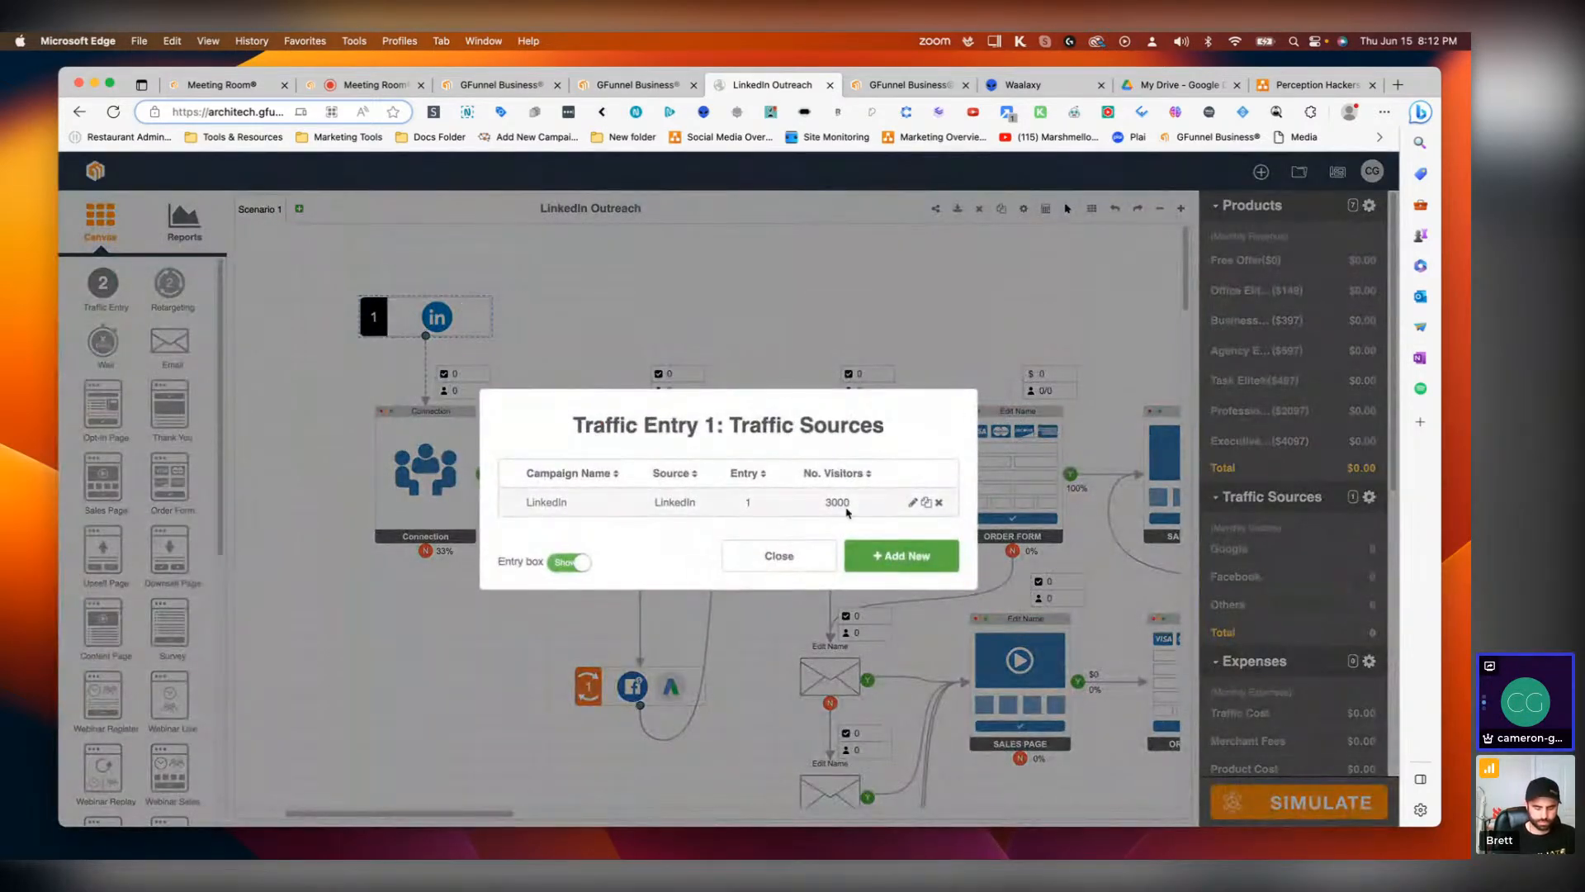
click(911, 503)
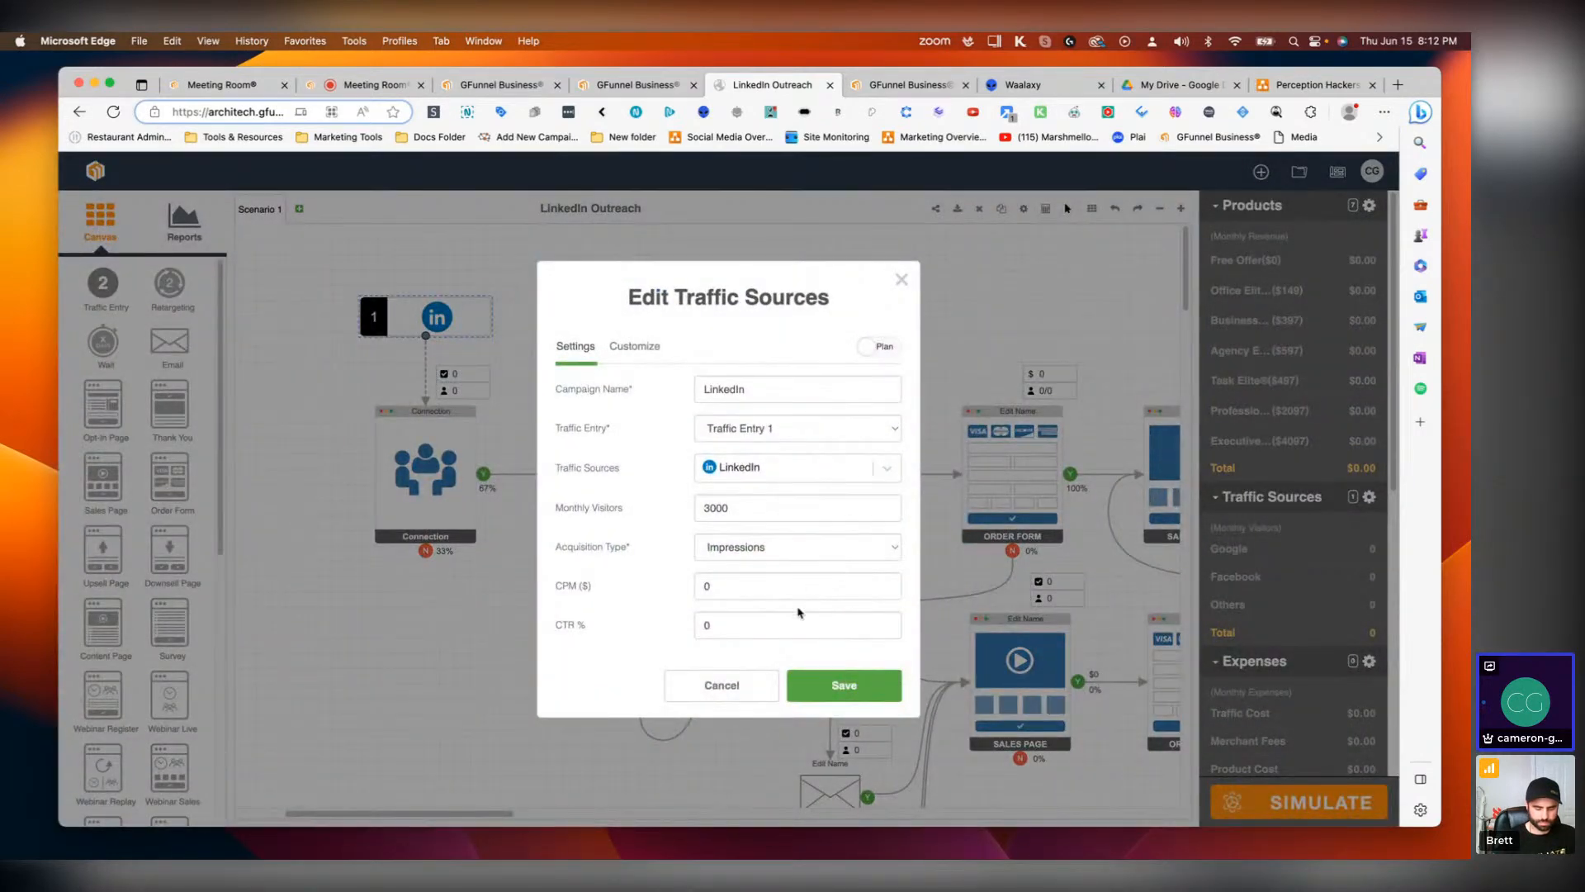
click(747, 630)
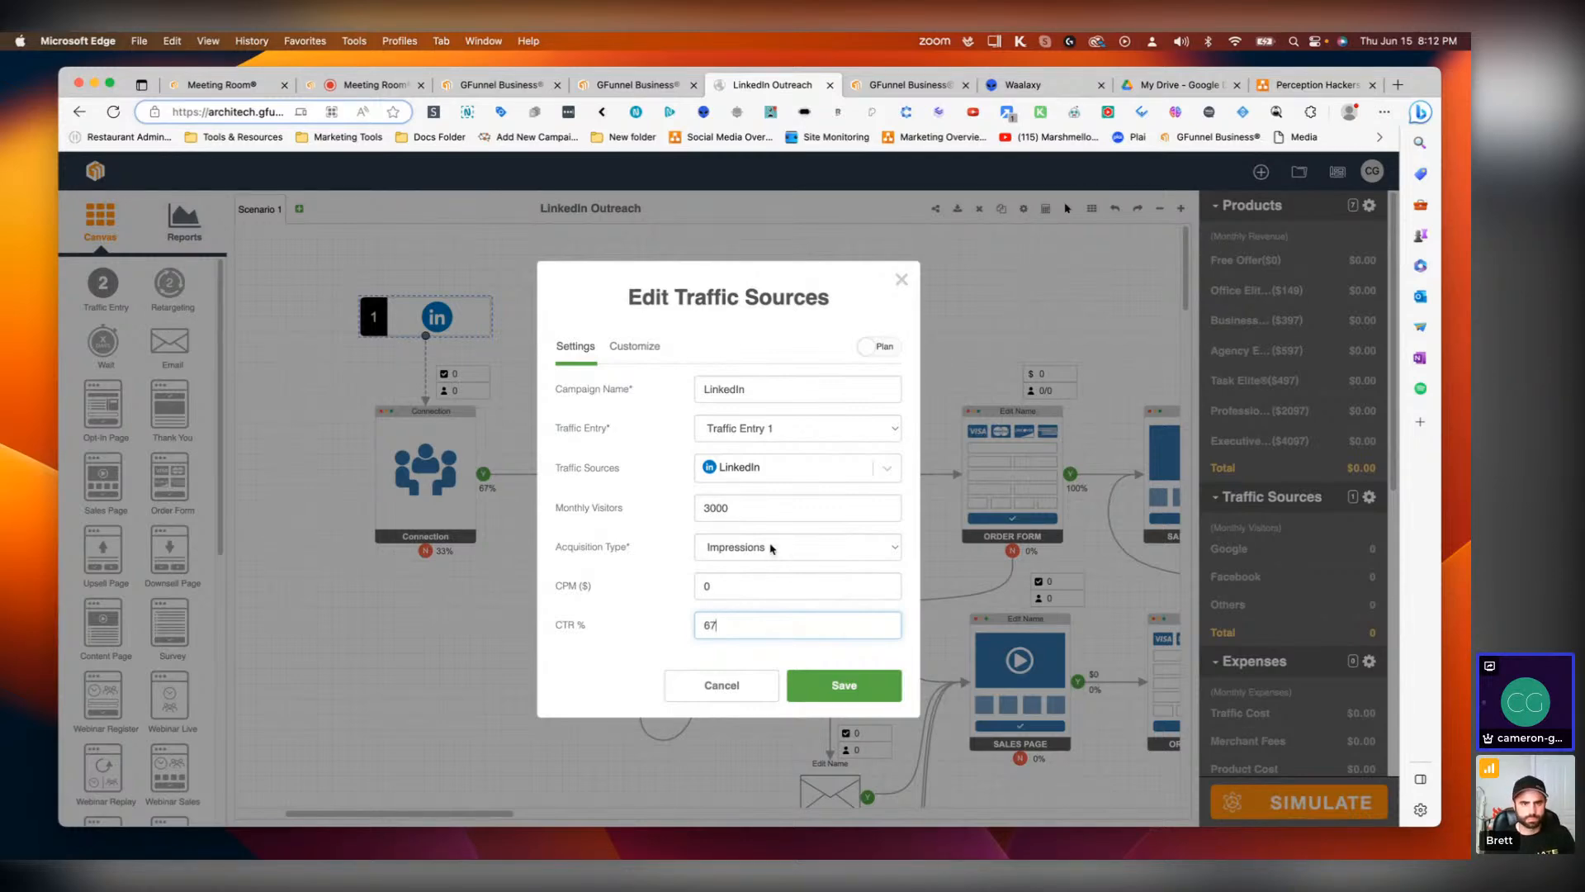
click(819, 692)
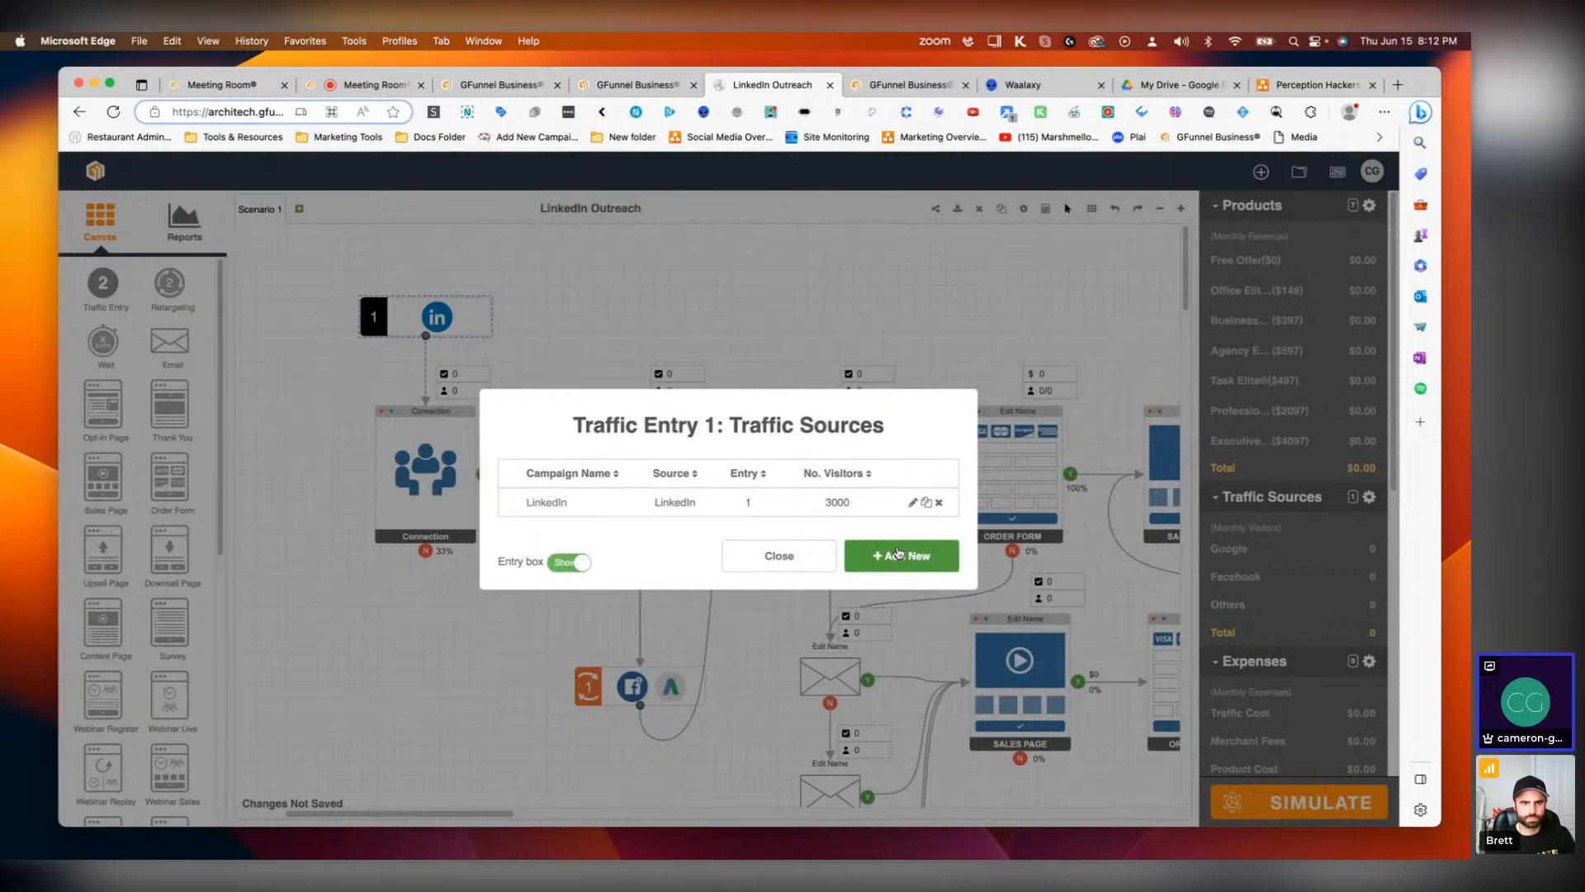
click(779, 556)
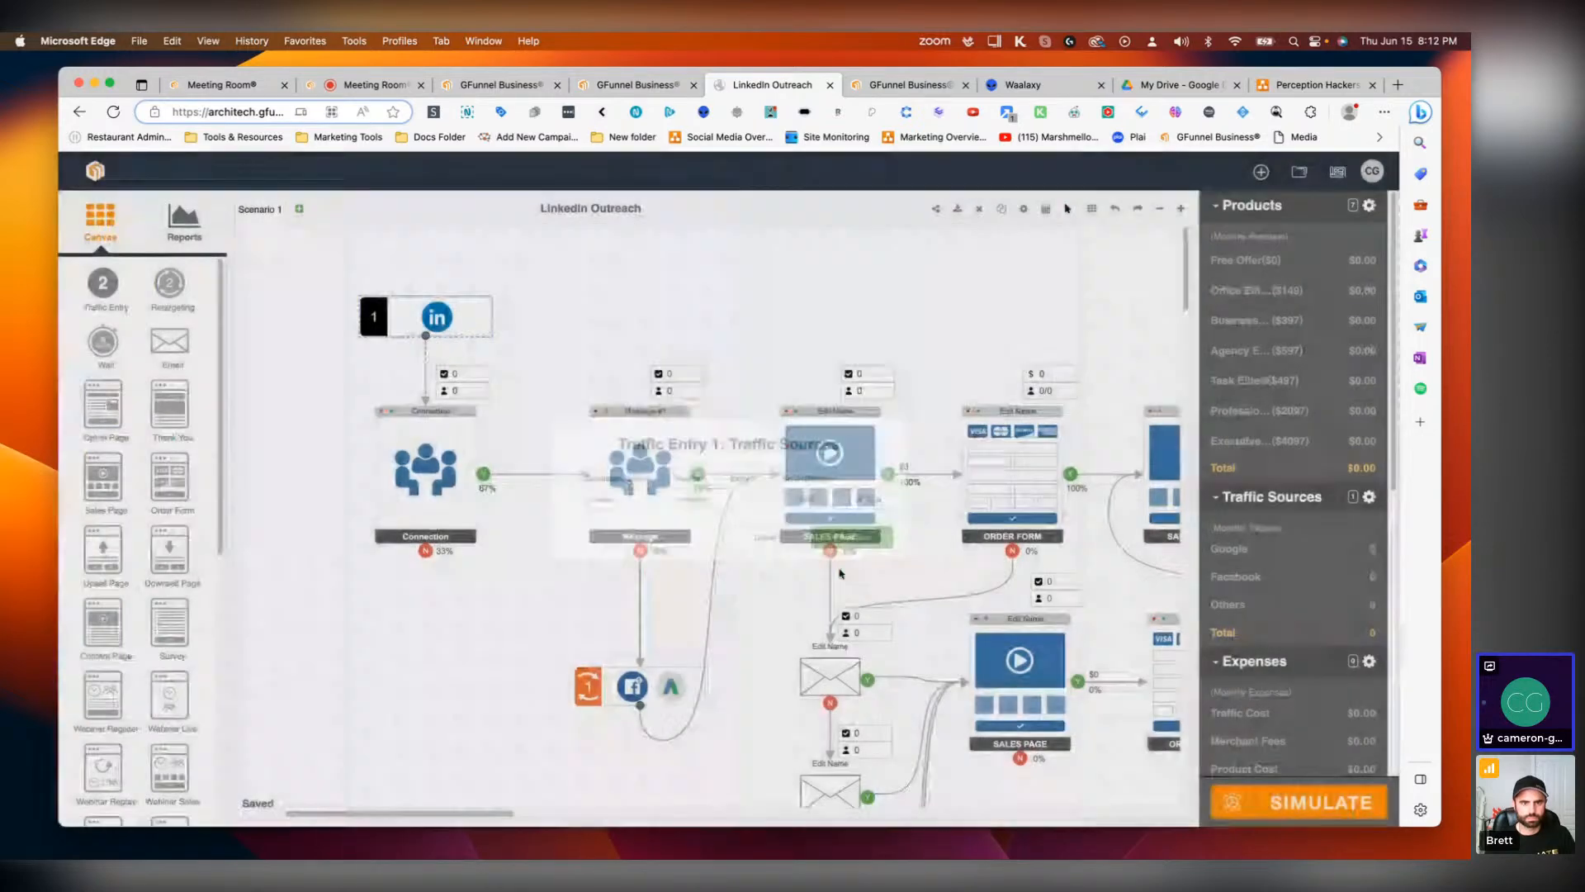
Step: Run the simulation and review the traffic, expense and summary results
click(1284, 805)
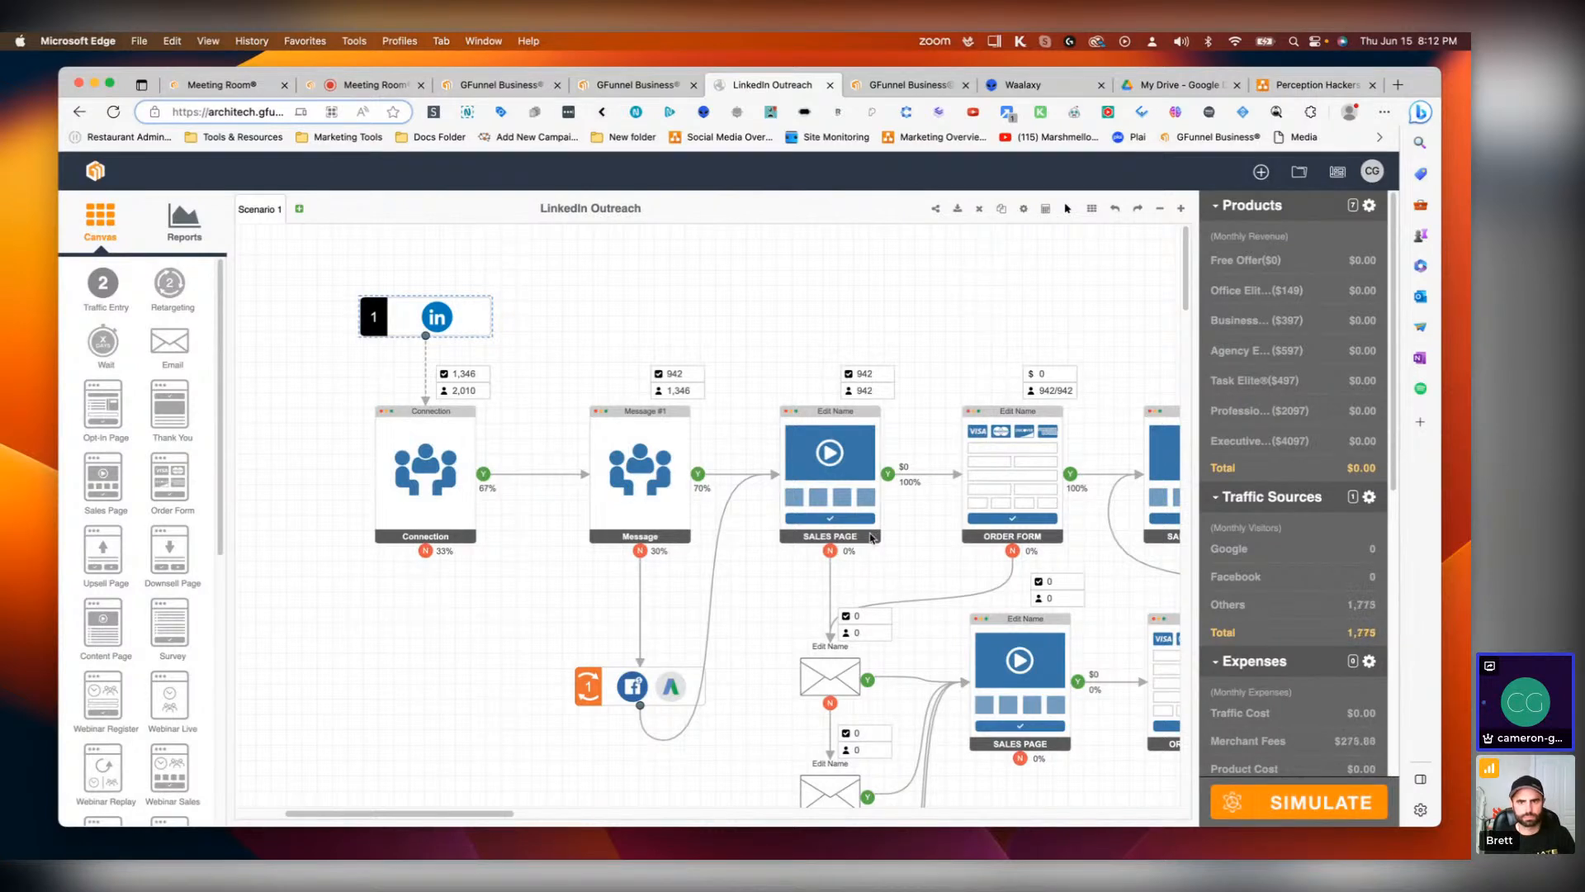
scroll(1345, 505, down, 10)
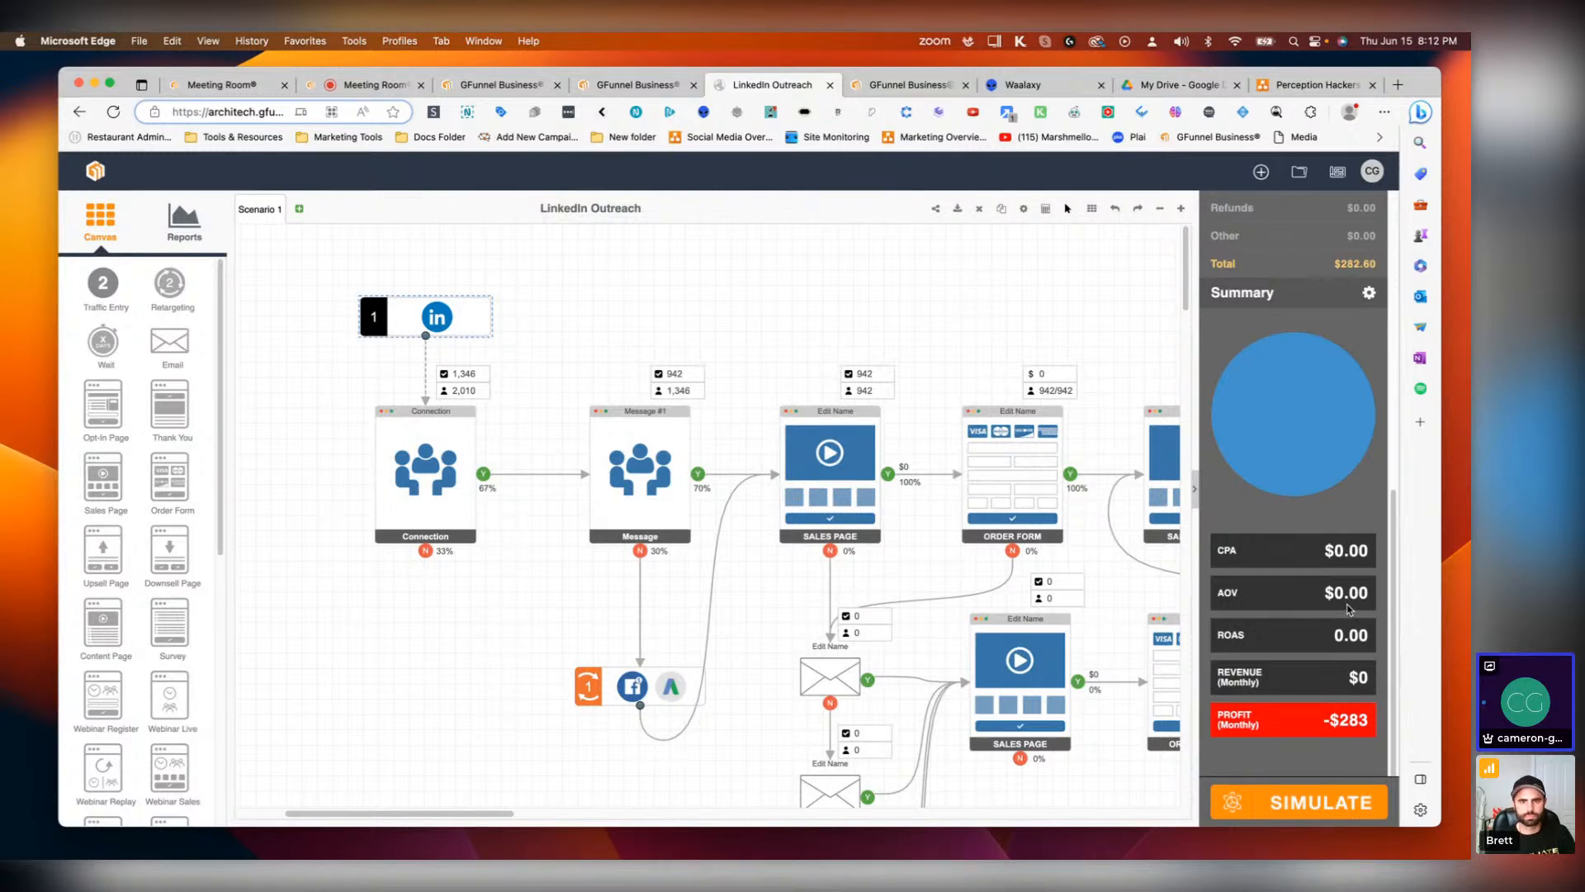
scroll(1345, 627, up, 5)
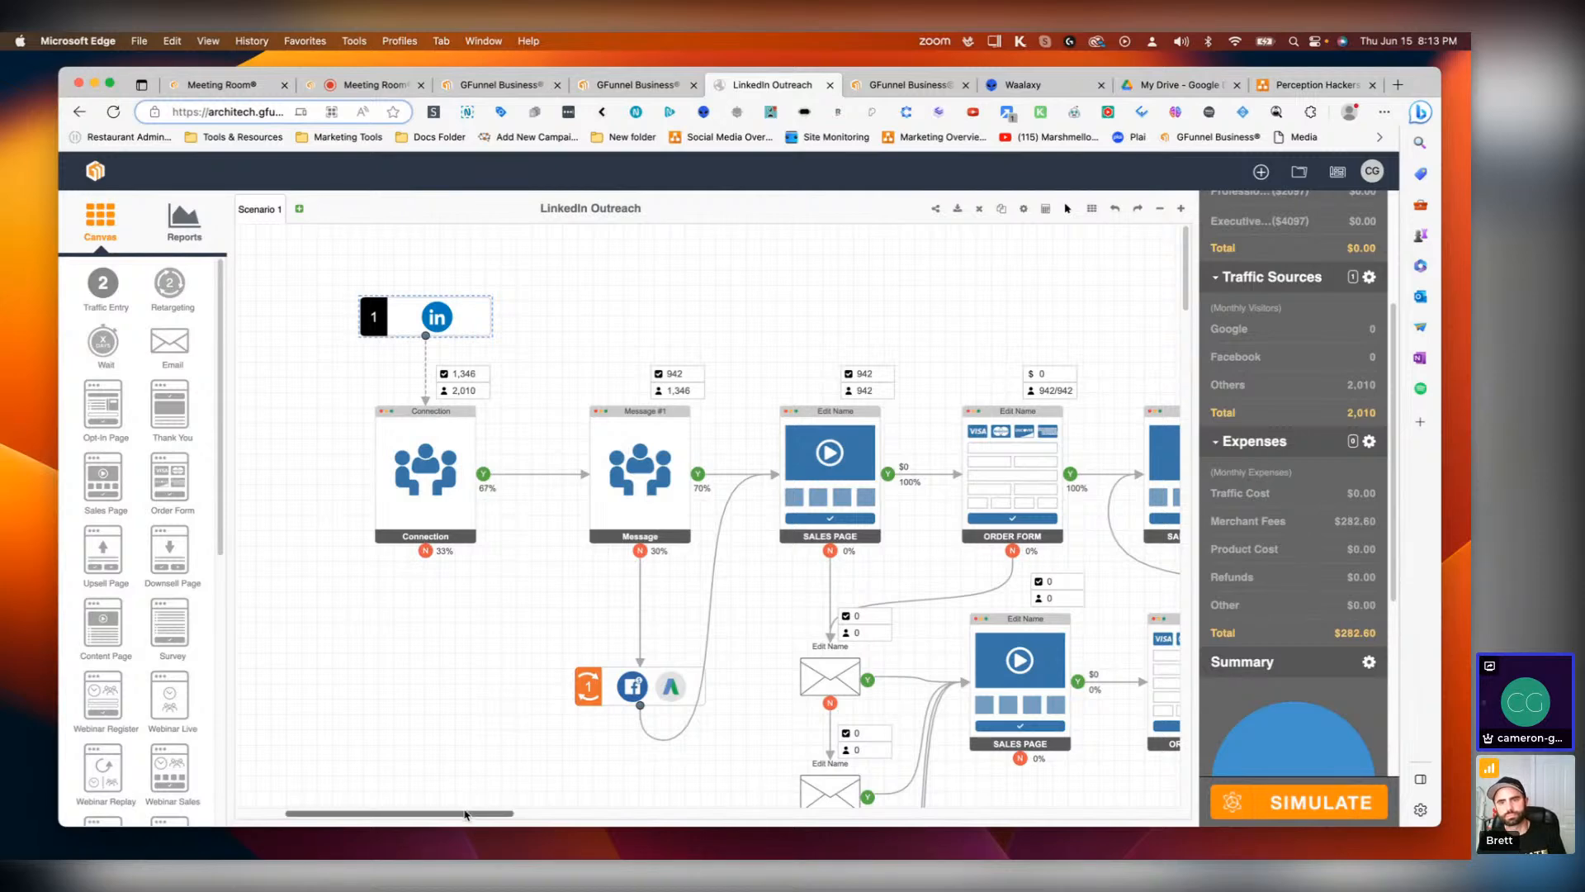
Step: Inspect the first Sales Page's options settings
drag(466, 813, 548, 814)
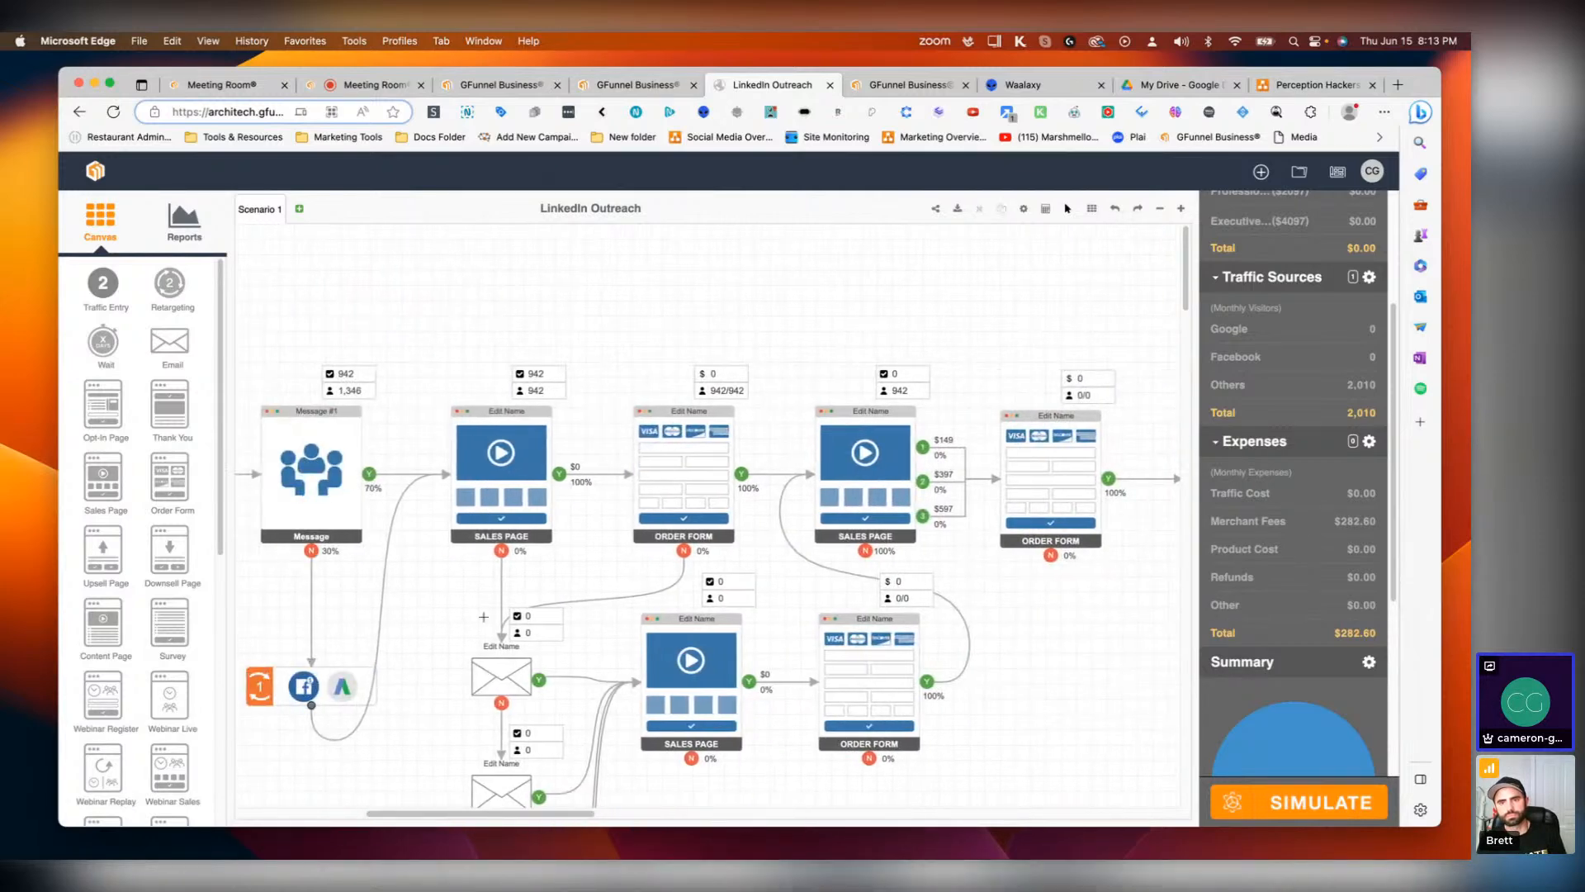
double_click(490, 476)
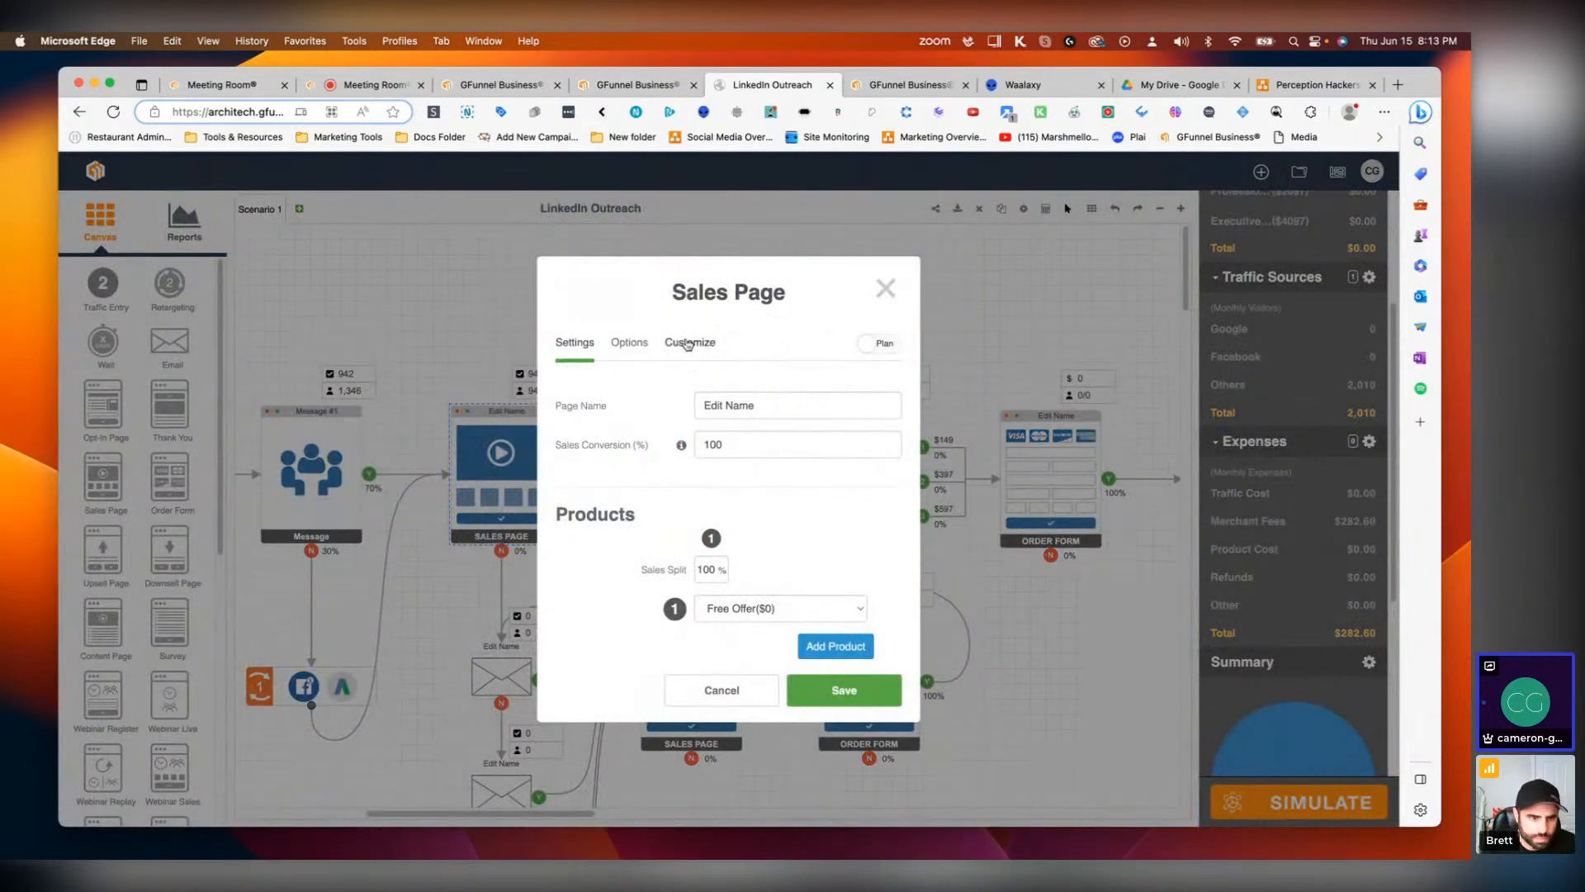
click(687, 343)
click(634, 289)
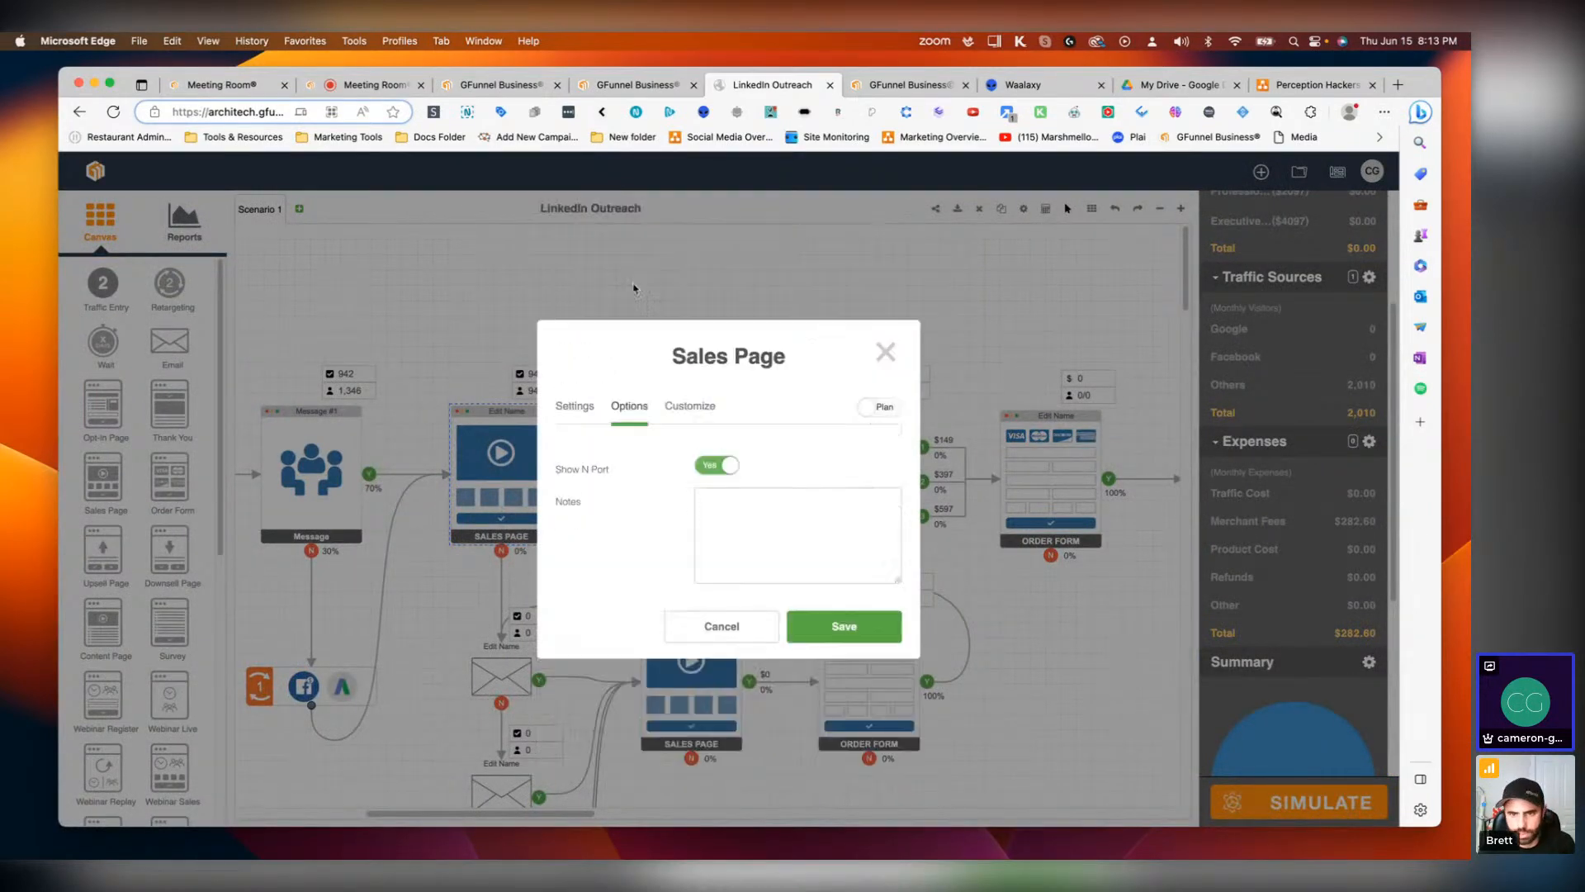
click(886, 353)
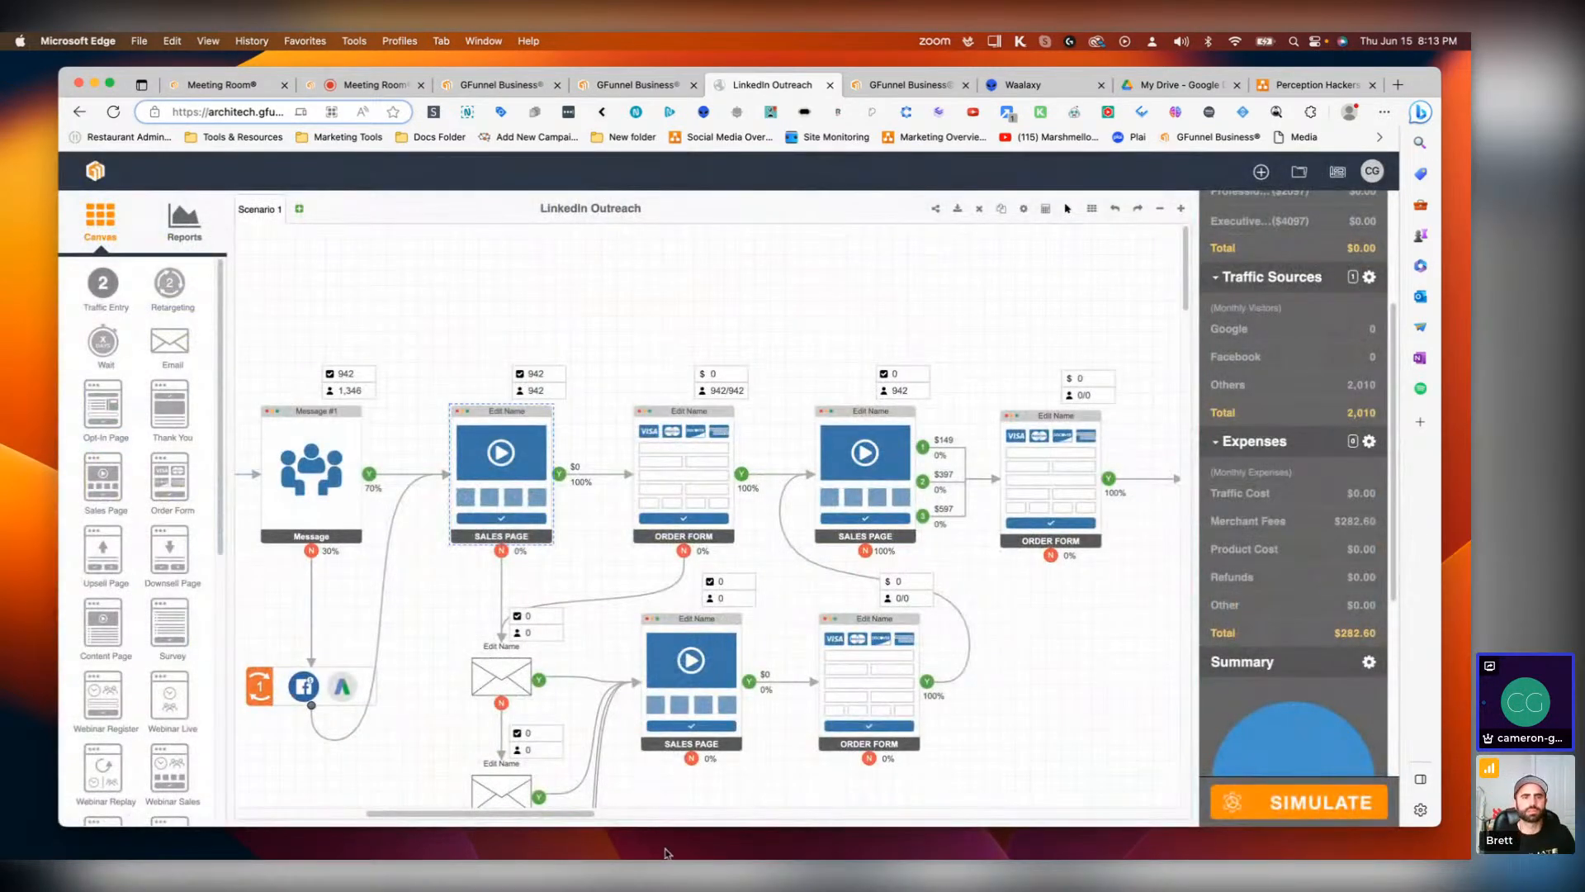
Step: Review the product list and the Free Offer product's settings
scroll(1301, 356, up, 5)
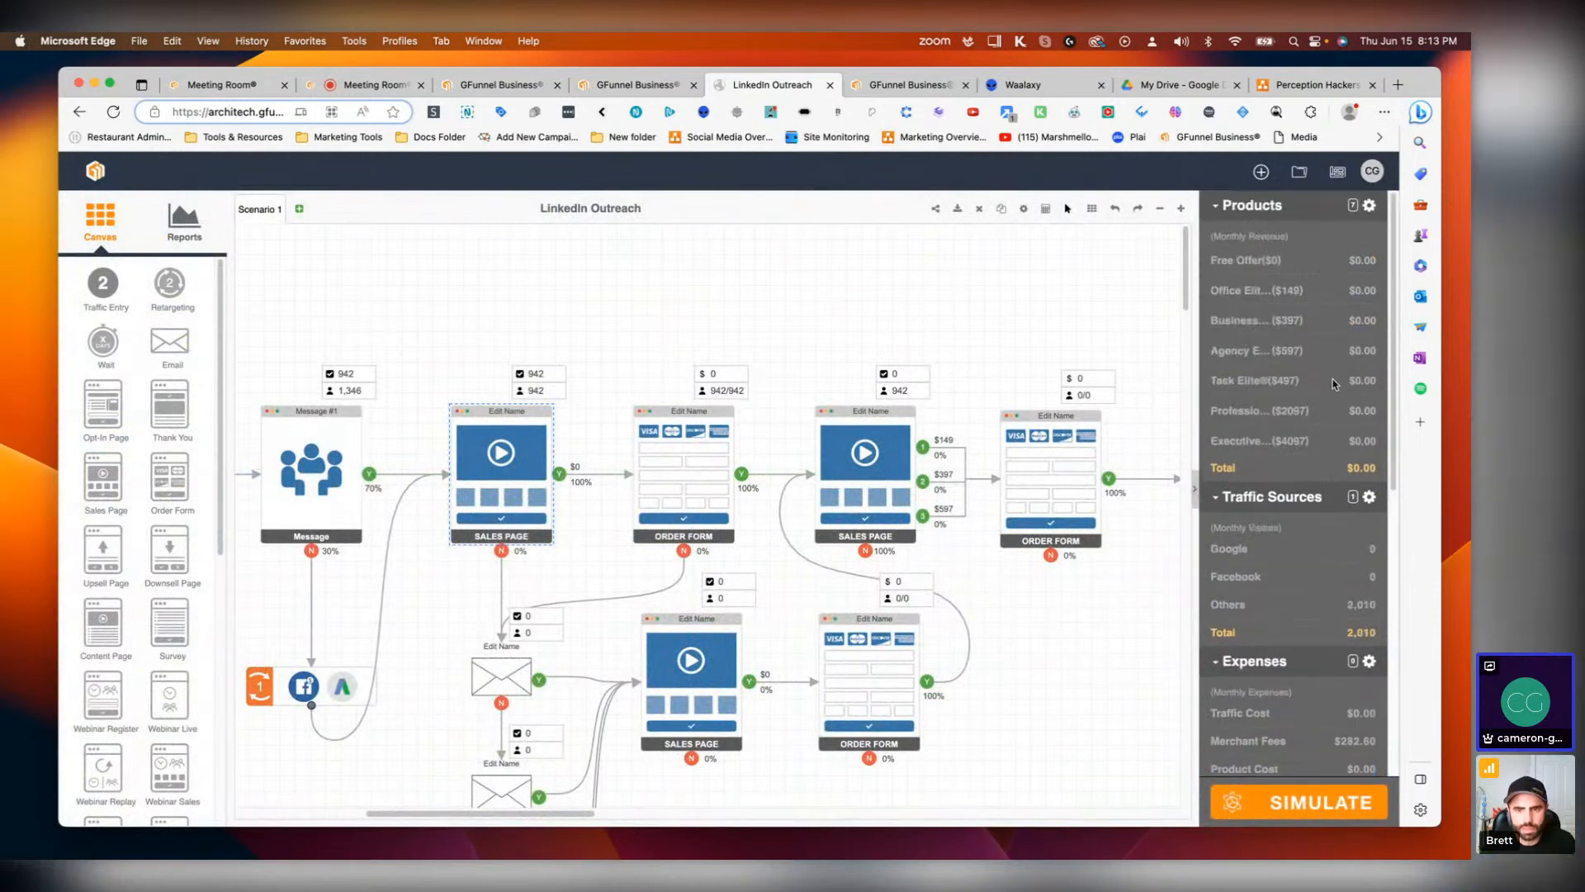
click(1368, 207)
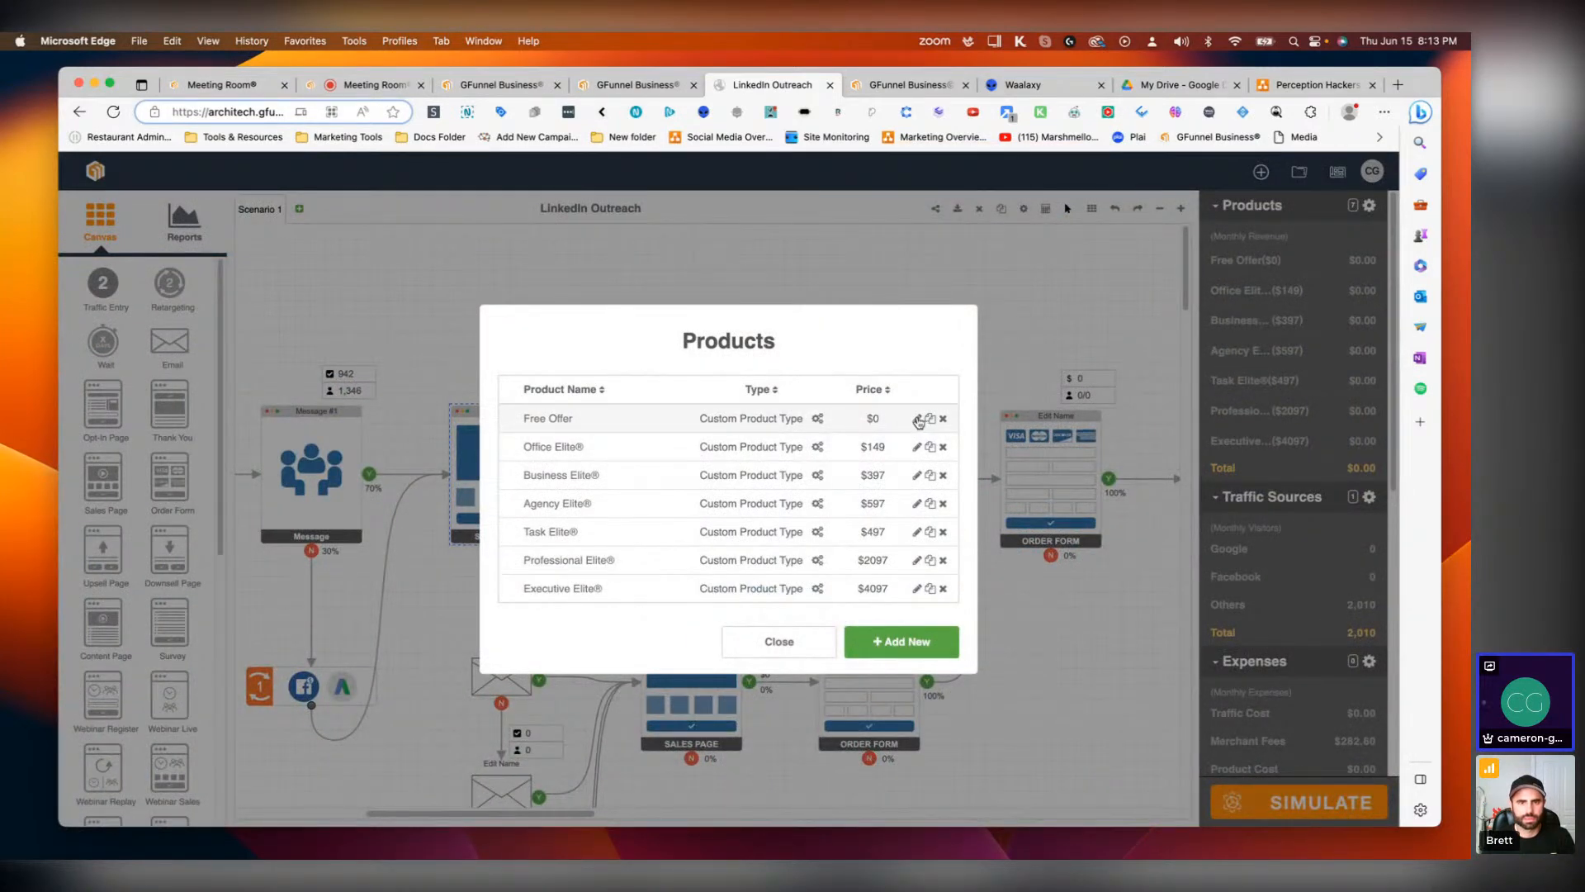
click(916, 419)
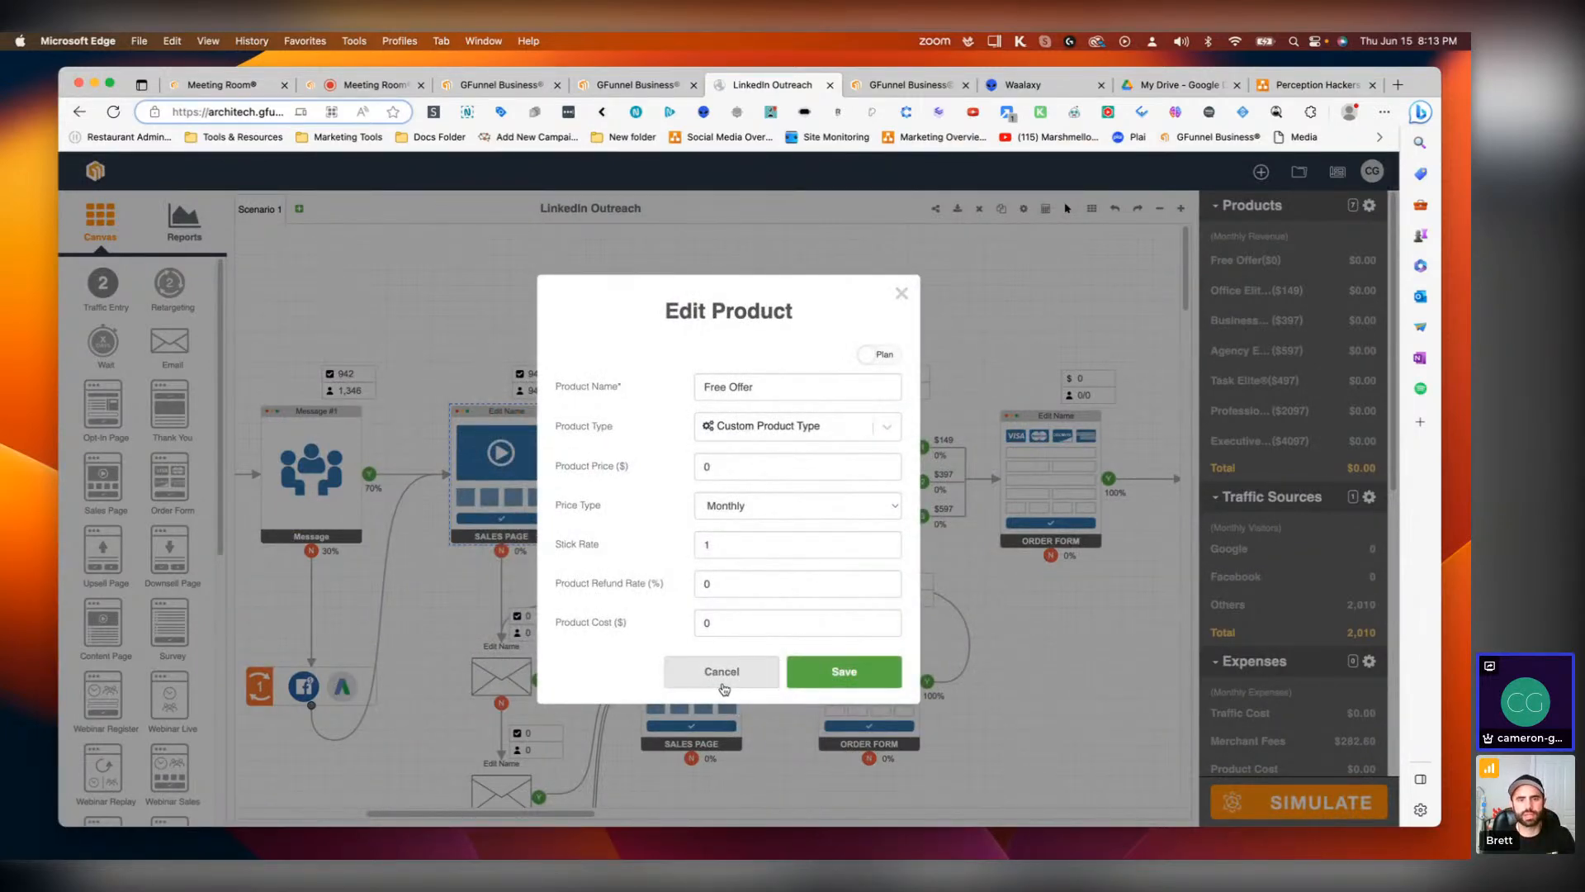
click(722, 671)
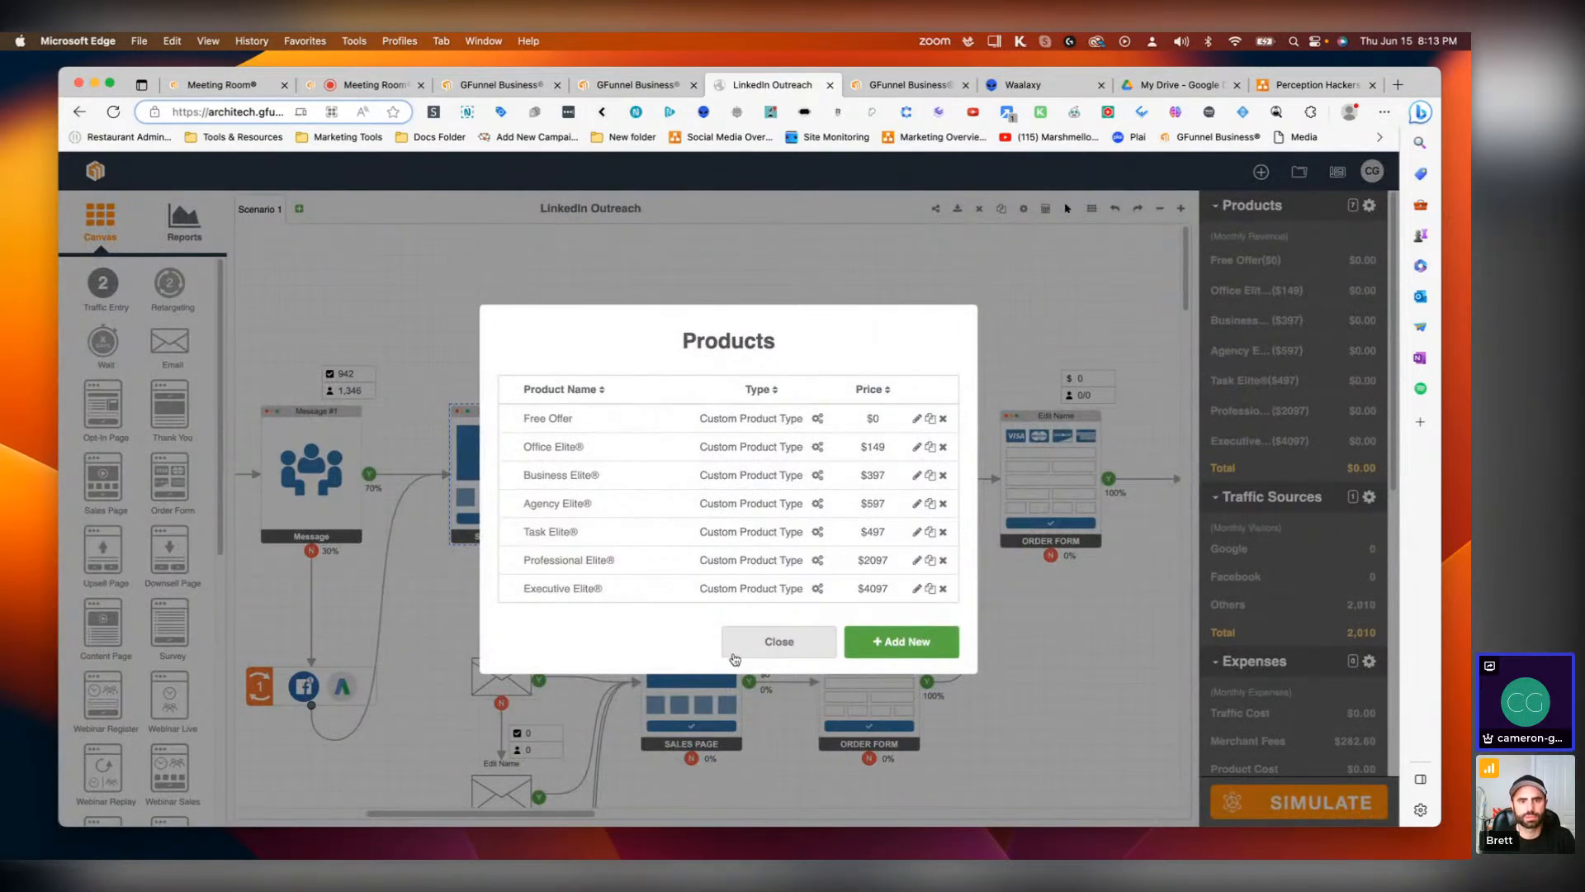
click(735, 658)
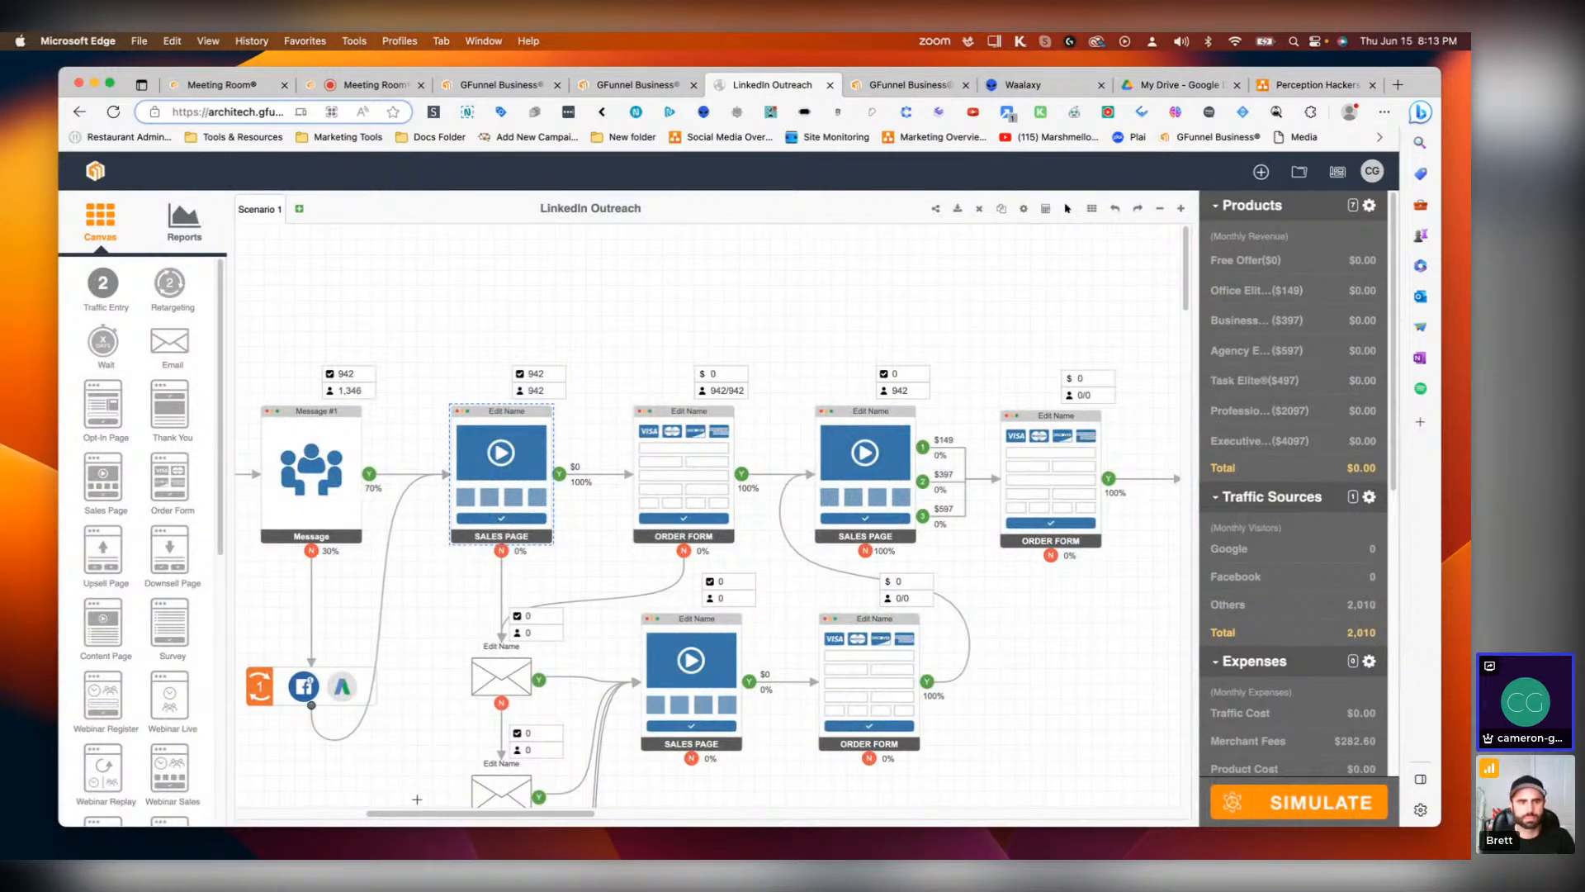
Step: Open the first Sales Page's settings and close them unchanged
drag(441, 814, 414, 816)
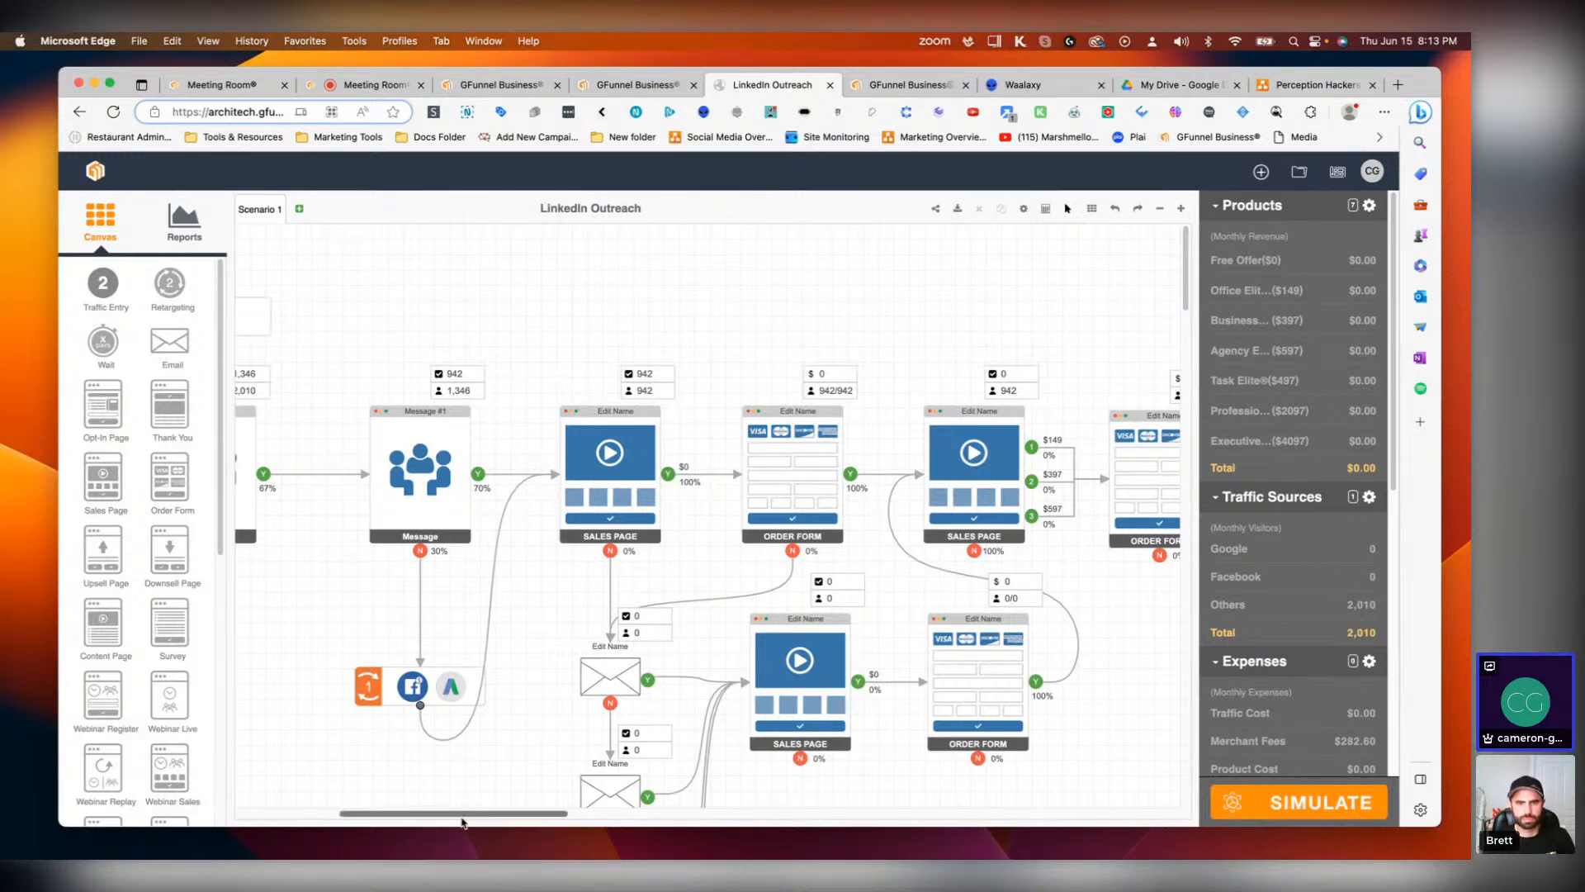
mouse_move(460, 817)
mouse_down()
mouse_move(408, 820)
mouse_move(447, 820)
mouse_up()
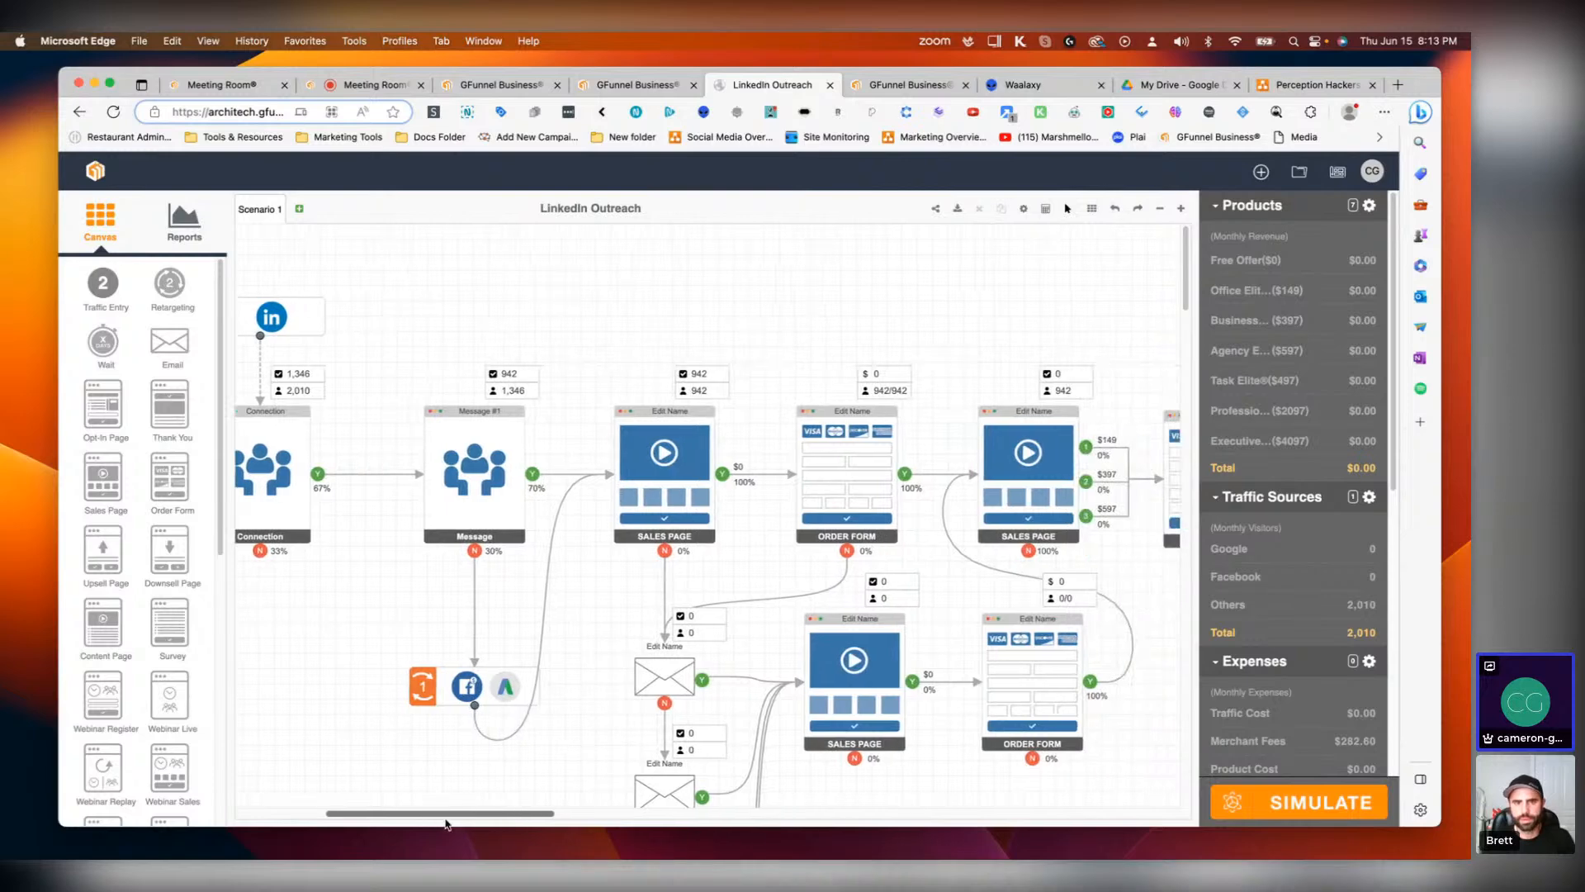
click(653, 453)
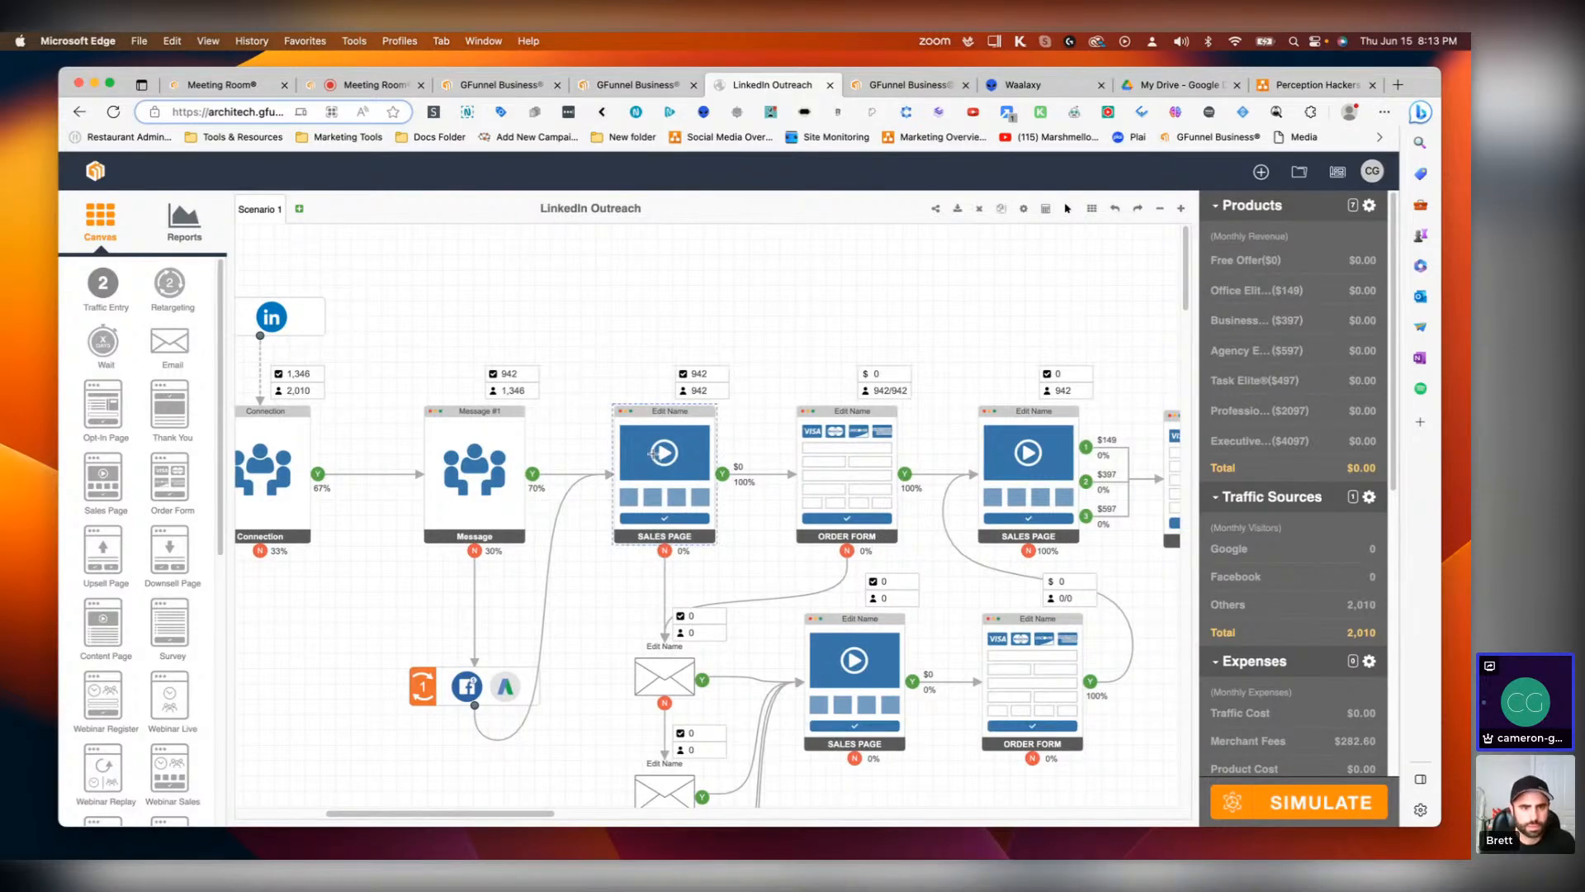
double_click(653, 453)
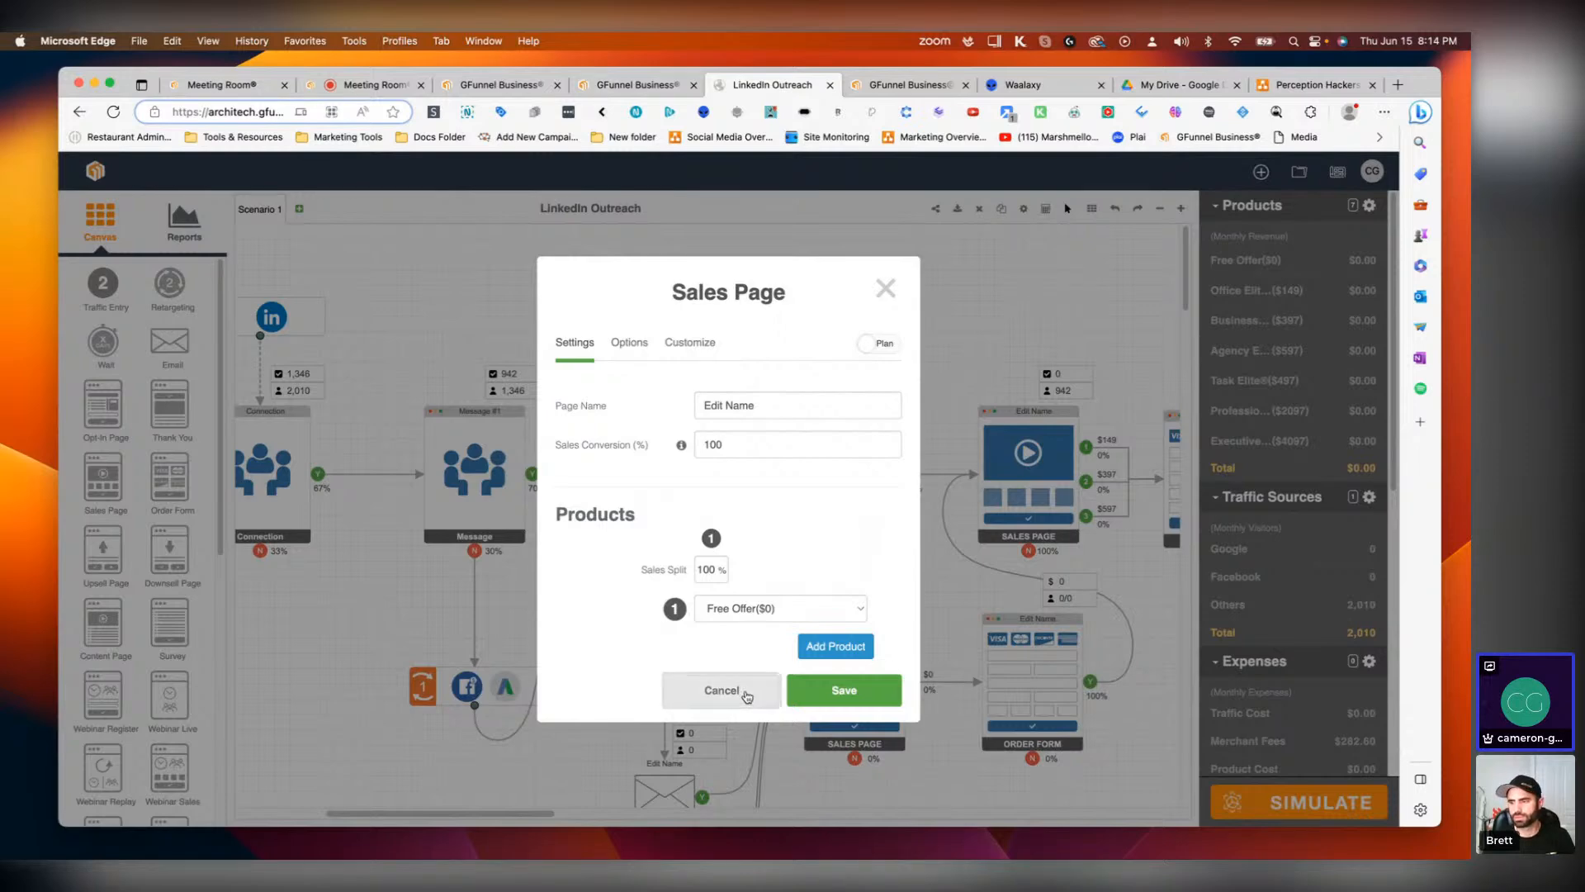
click(720, 691)
Step: Set the second Sales Page's sales conversion to 10%
scroll(1337, 789, down, 7)
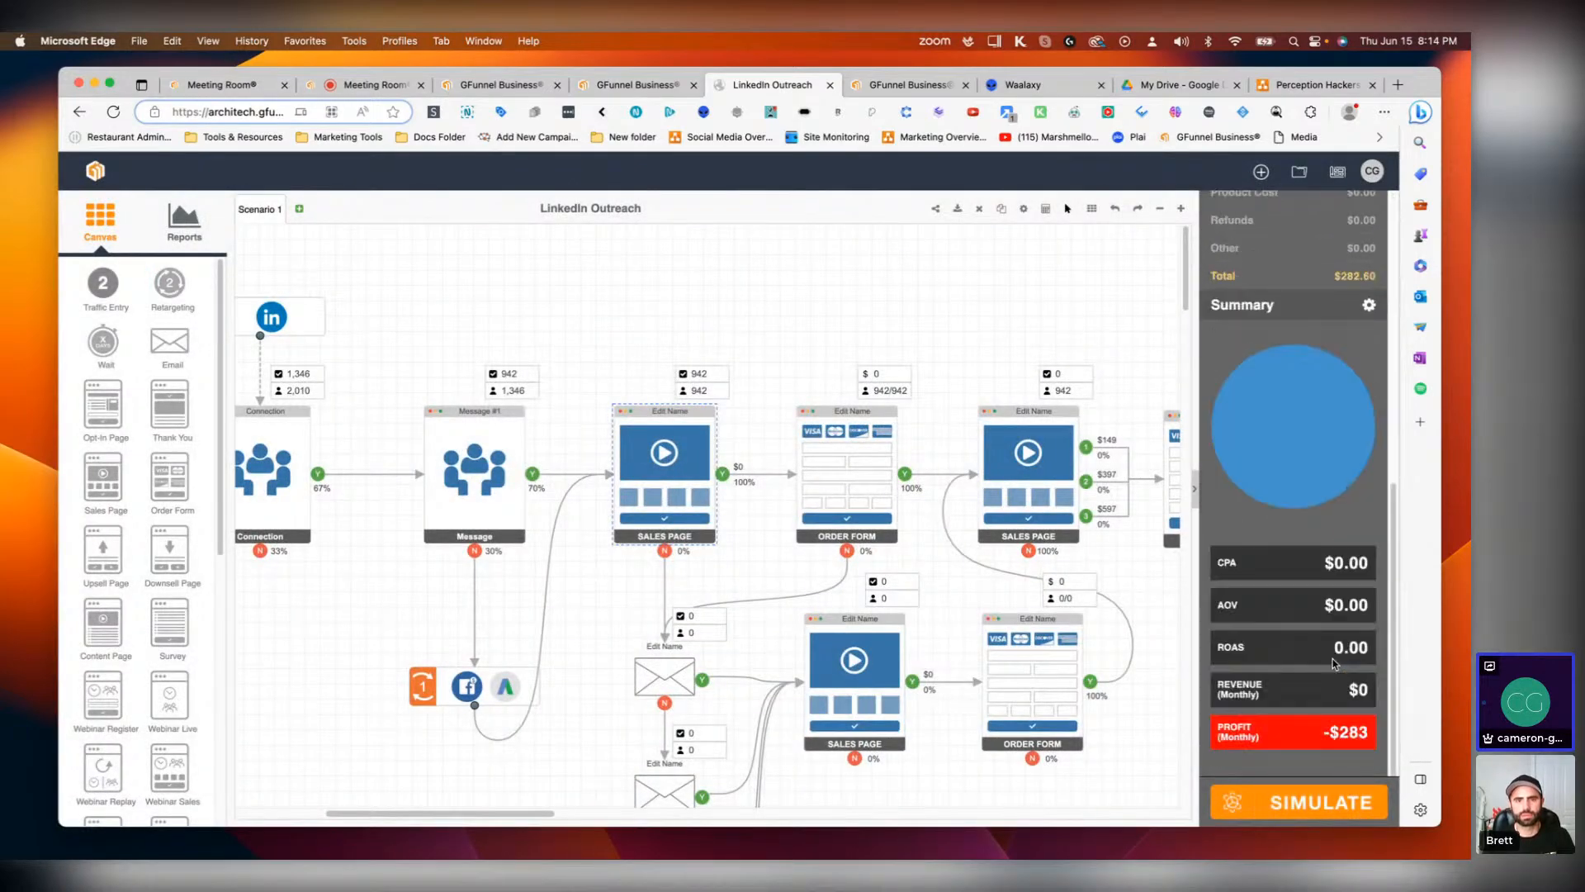
drag(1342, 734, 1371, 733)
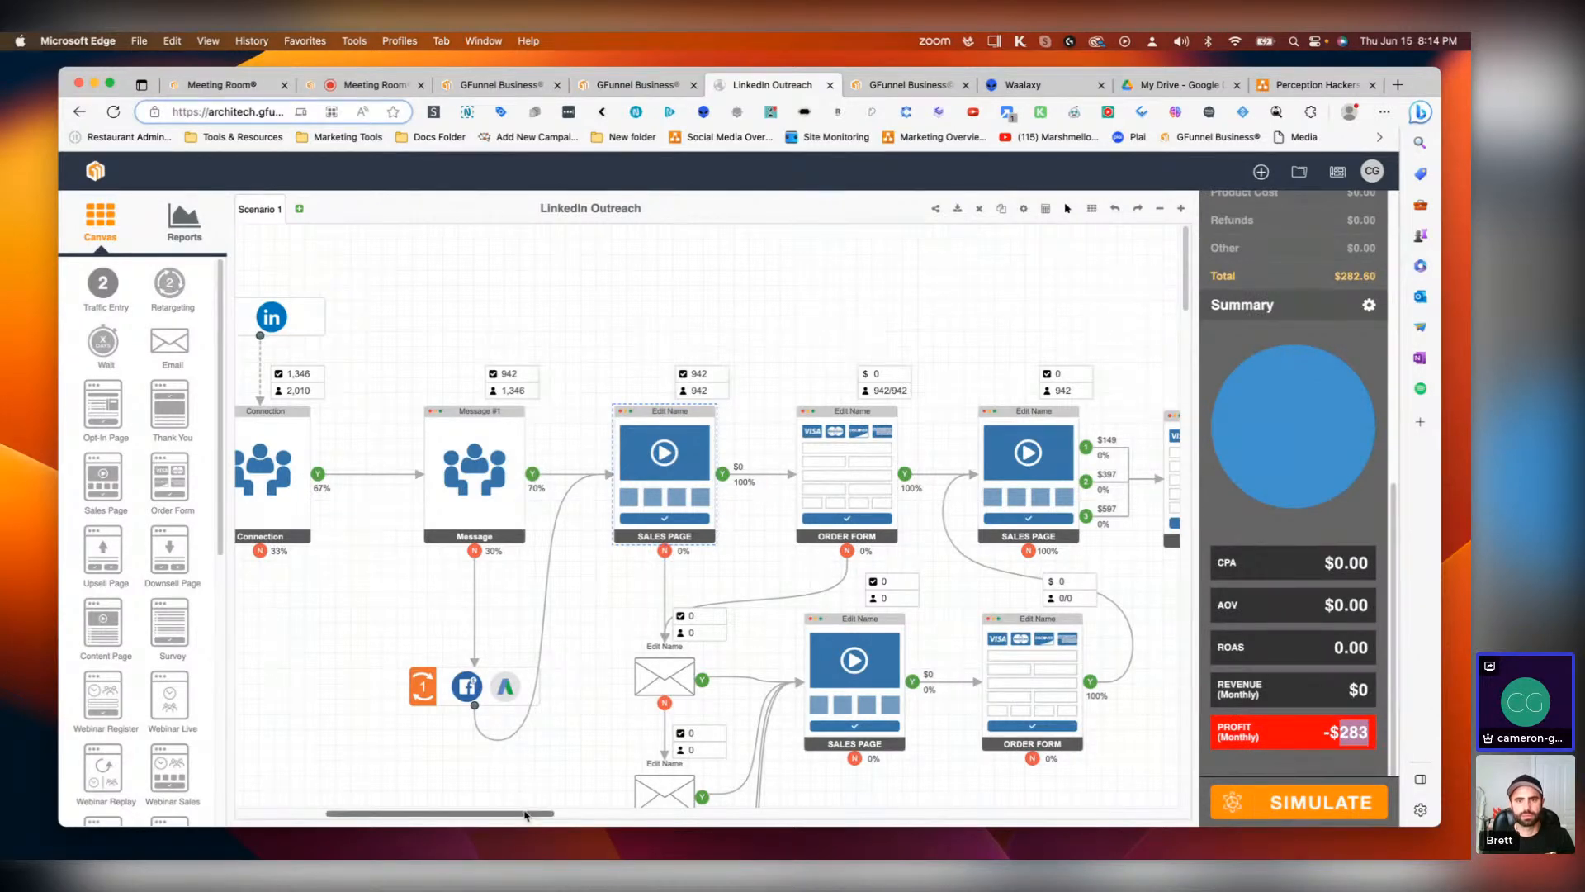
scroll(644, 479, right, 5)
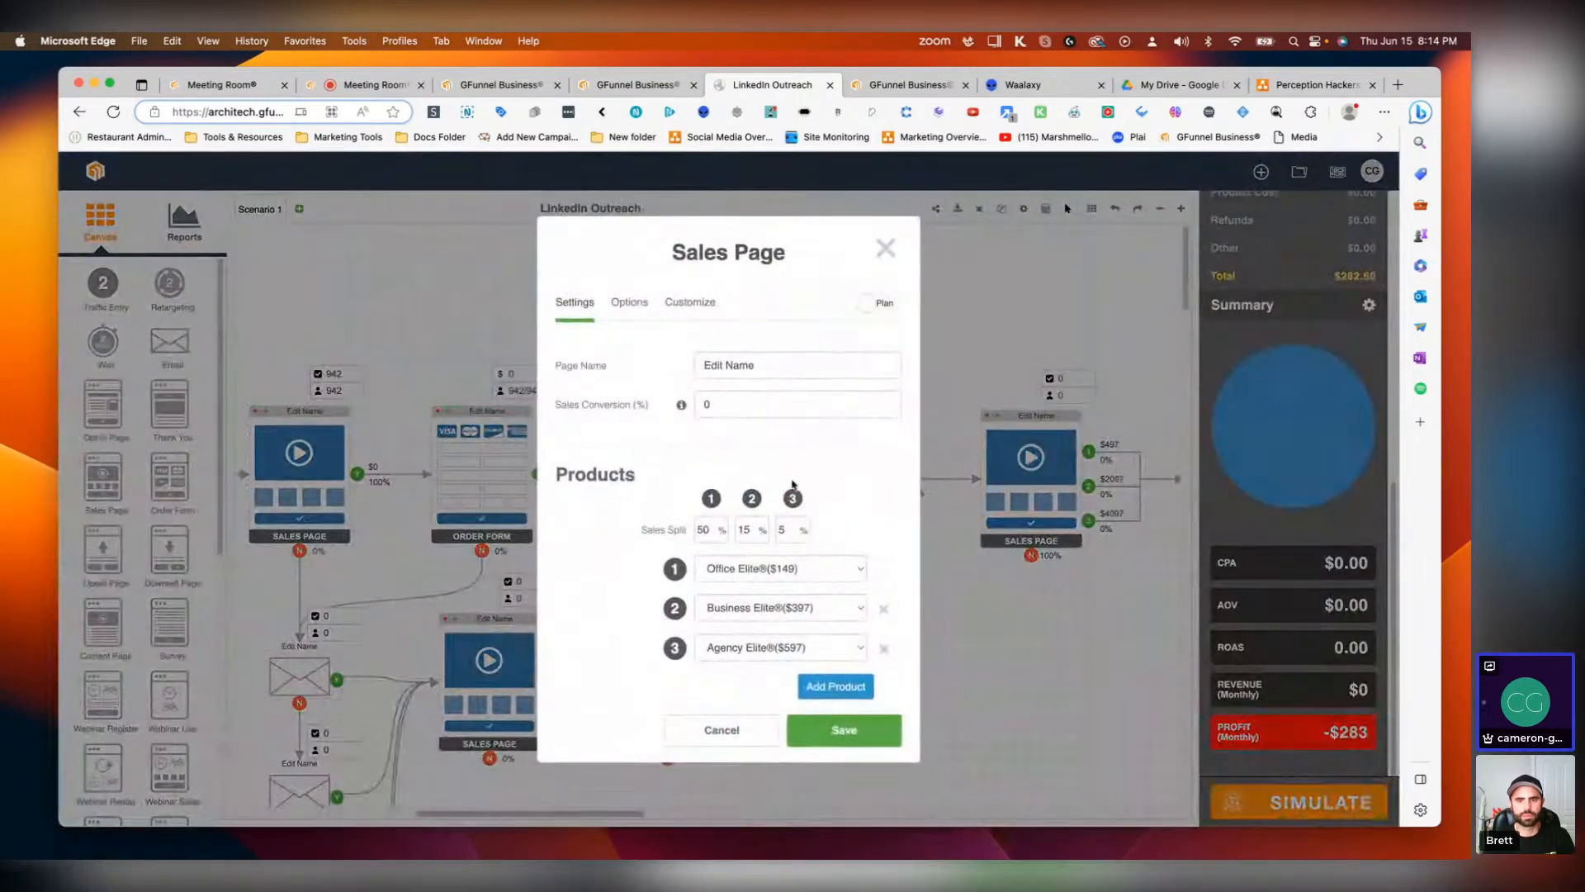
click(754, 400)
text(90)
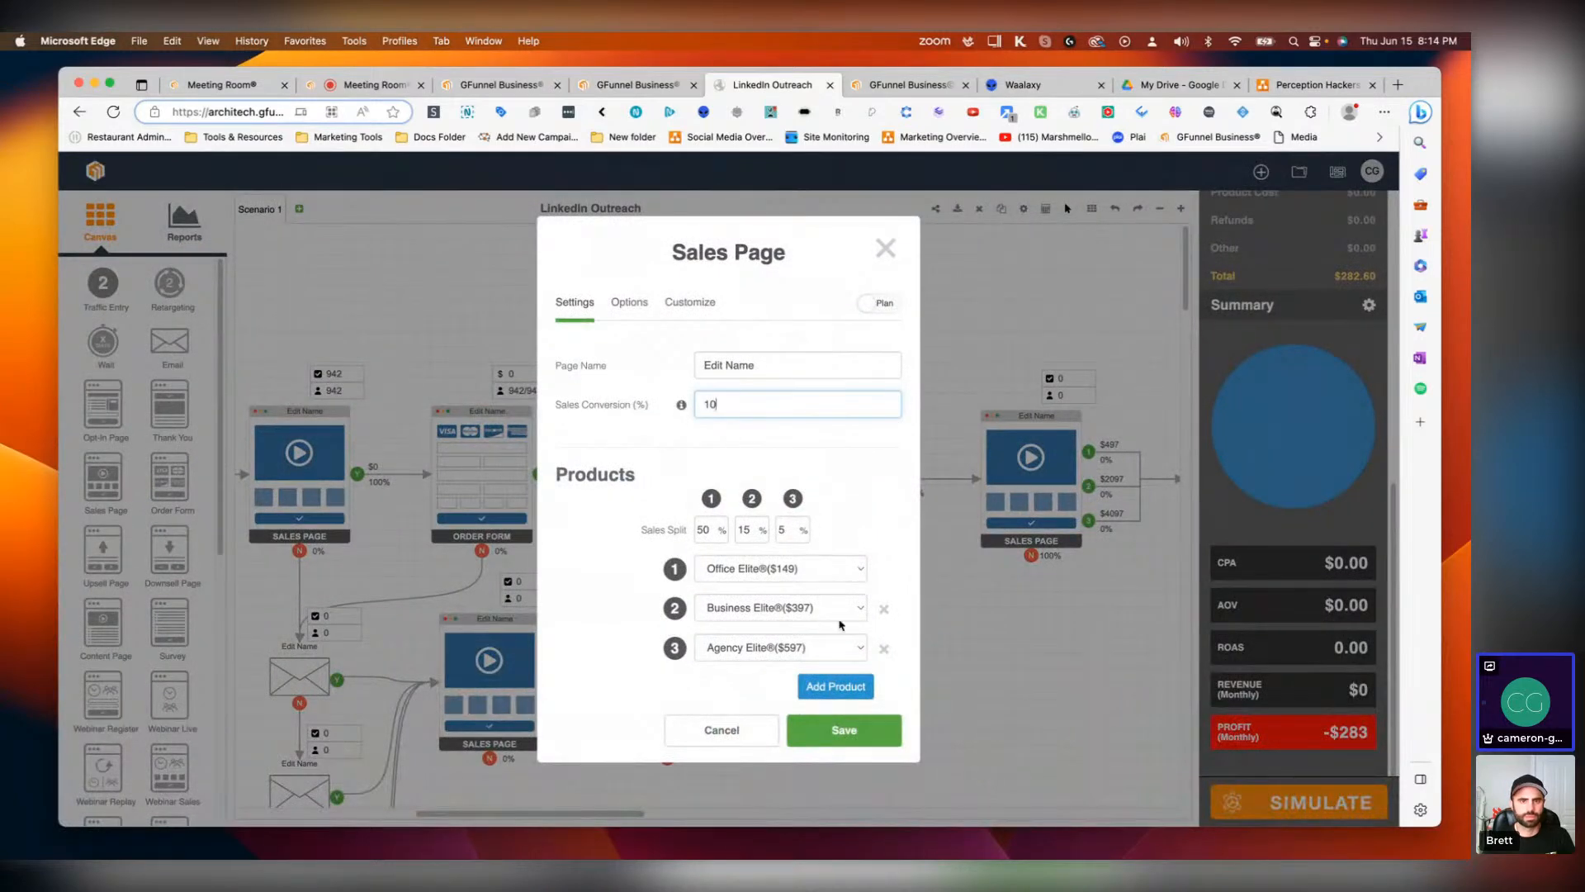
click(844, 730)
Step: Set the upsell Sales Page's sales conversion to 10%
scroll(617, 816, right, 5)
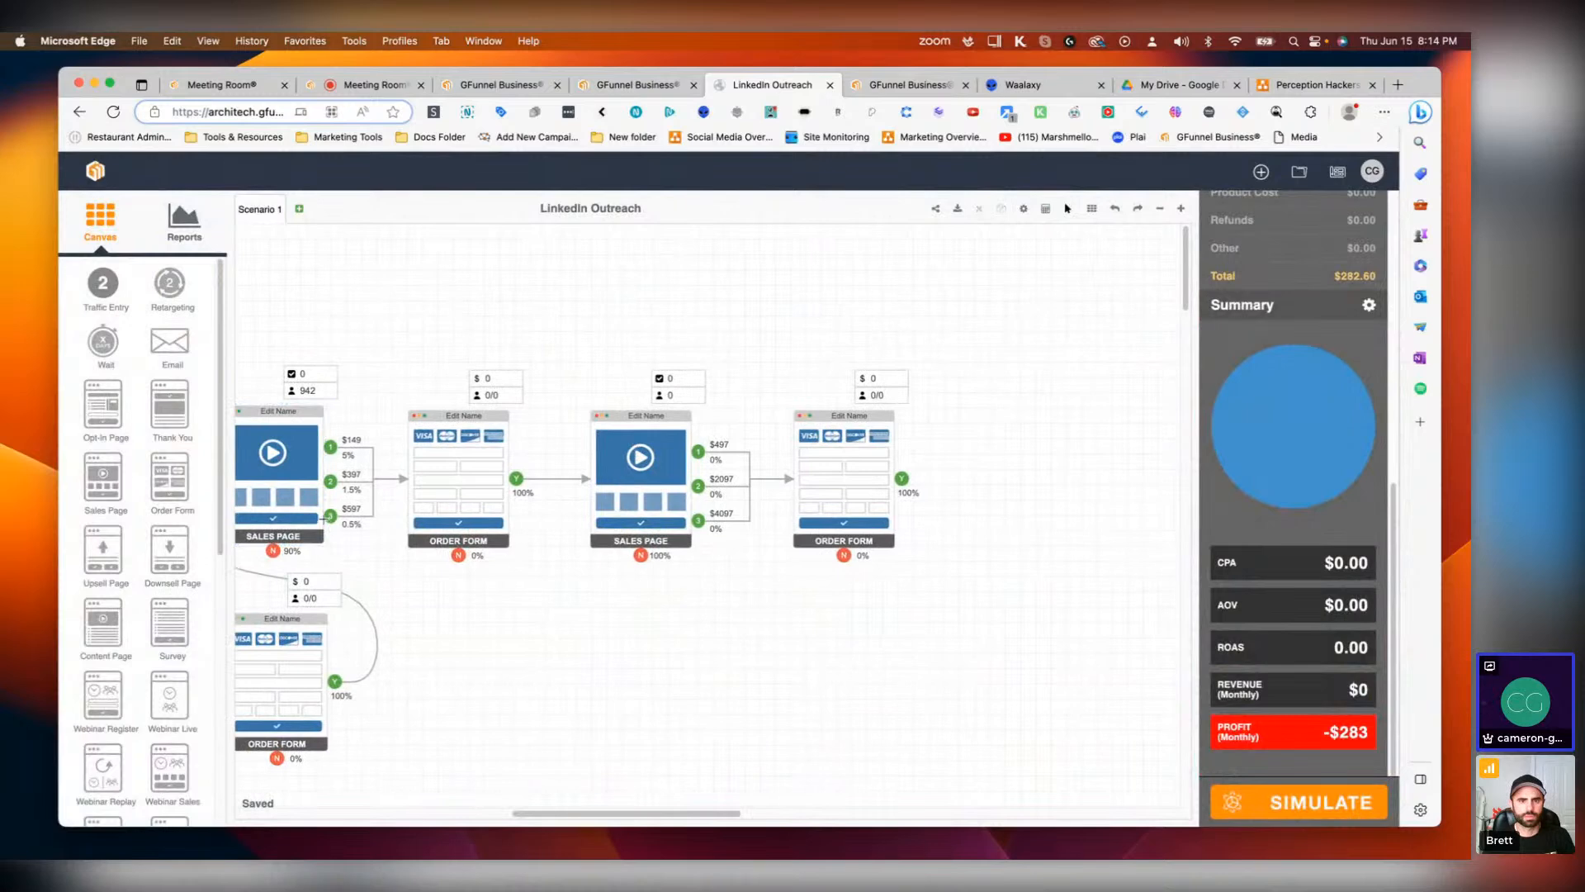
double_click(671, 491)
click(727, 403)
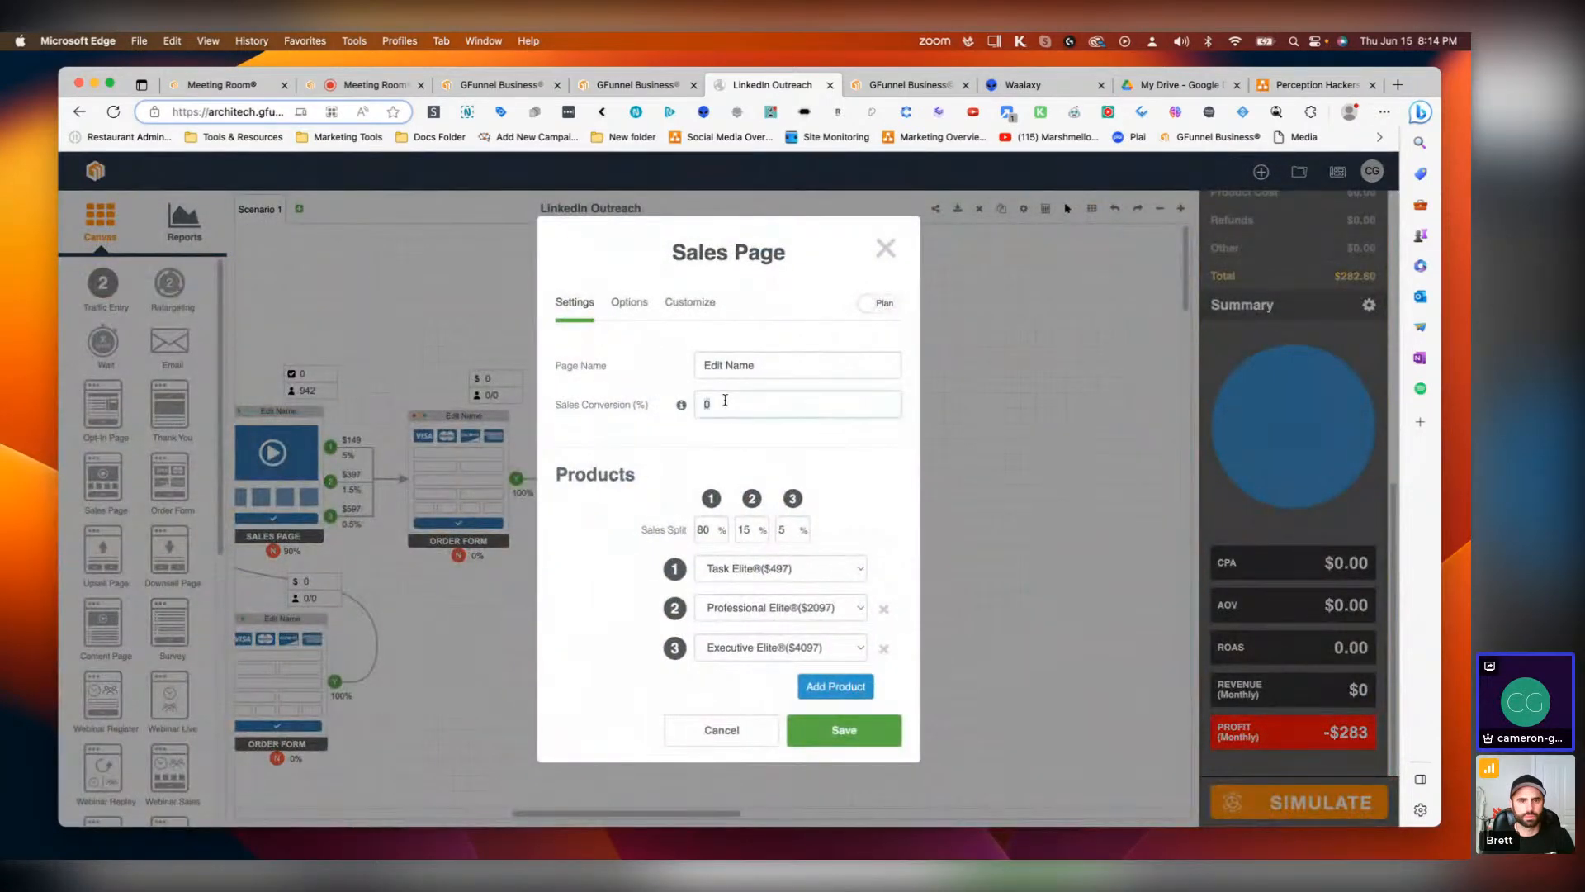
text(10)
click(823, 732)
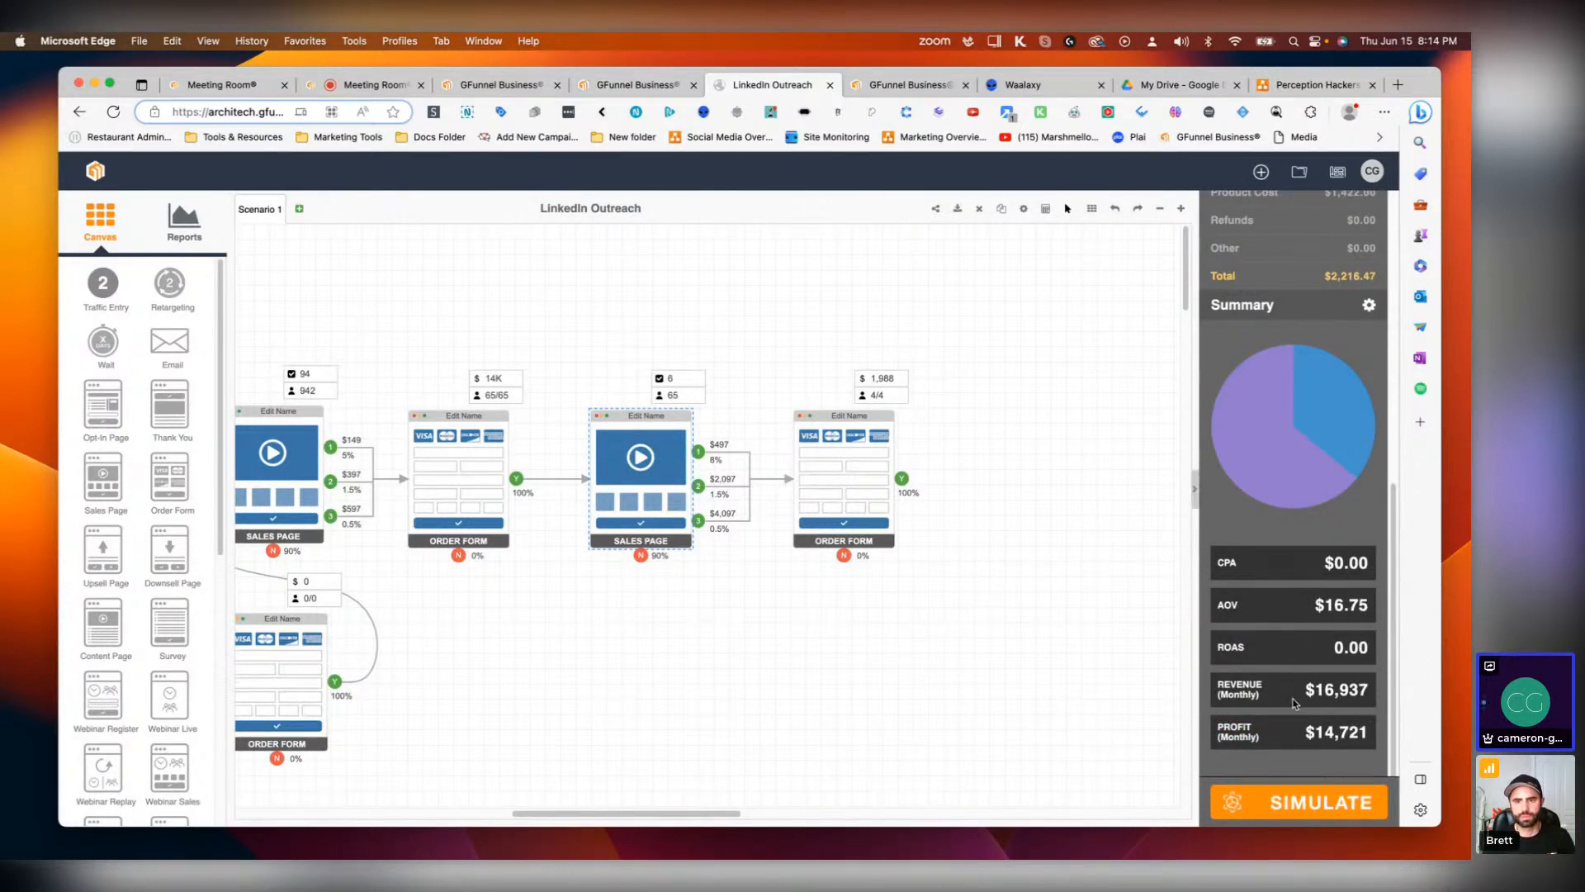
Step: Zoom out over the whole funnel and compare it with the LinkedIn campaign statistics in the other tab
scroll(1293, 702, up, 10)
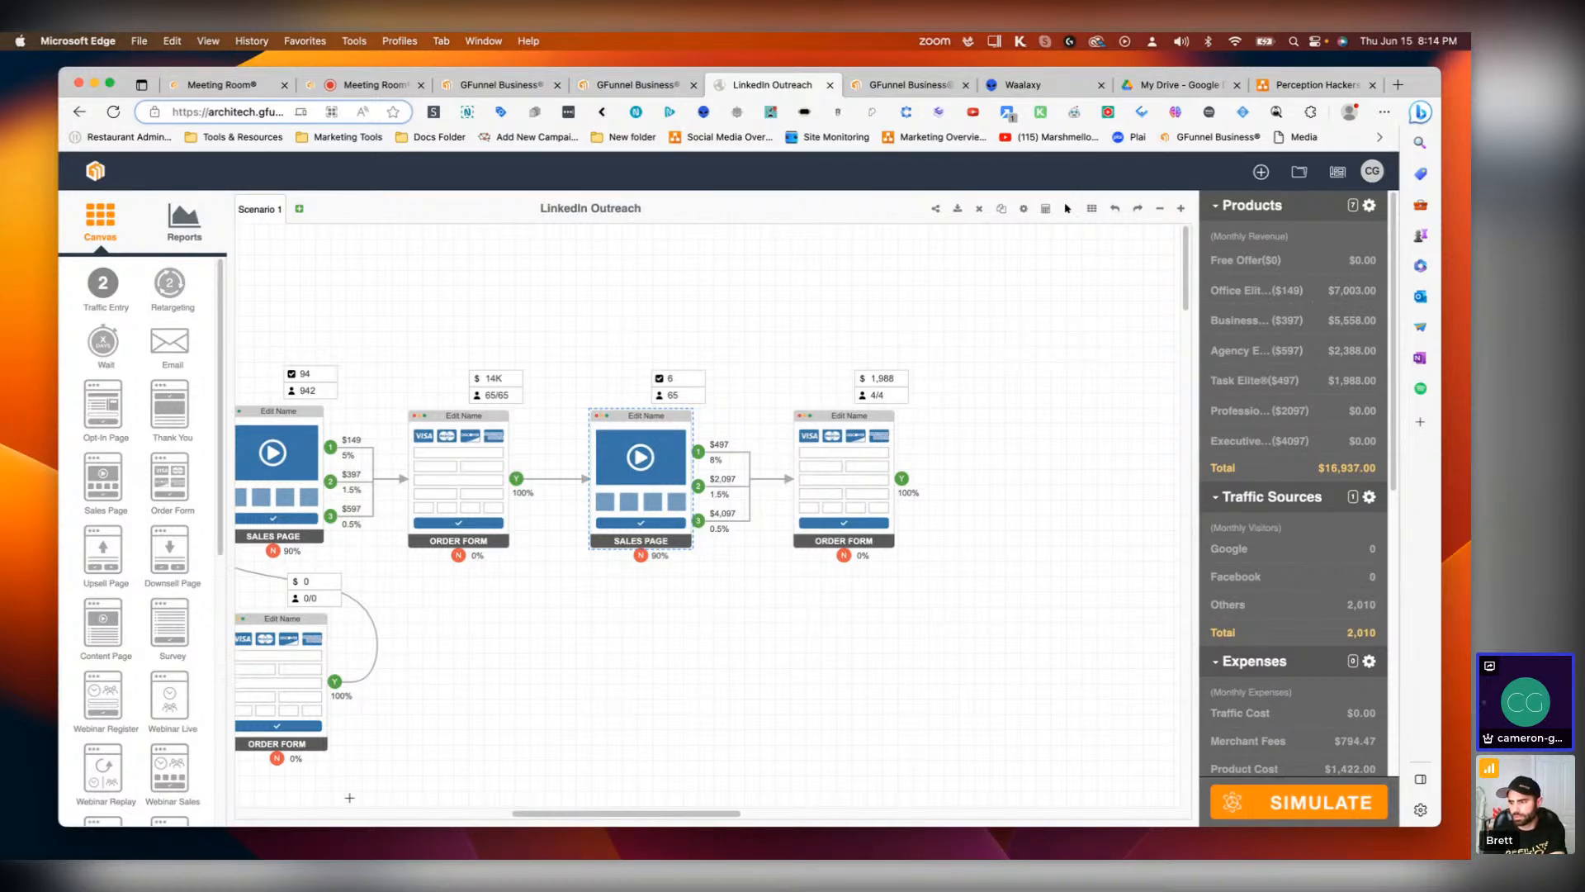
drag(580, 814, 332, 773)
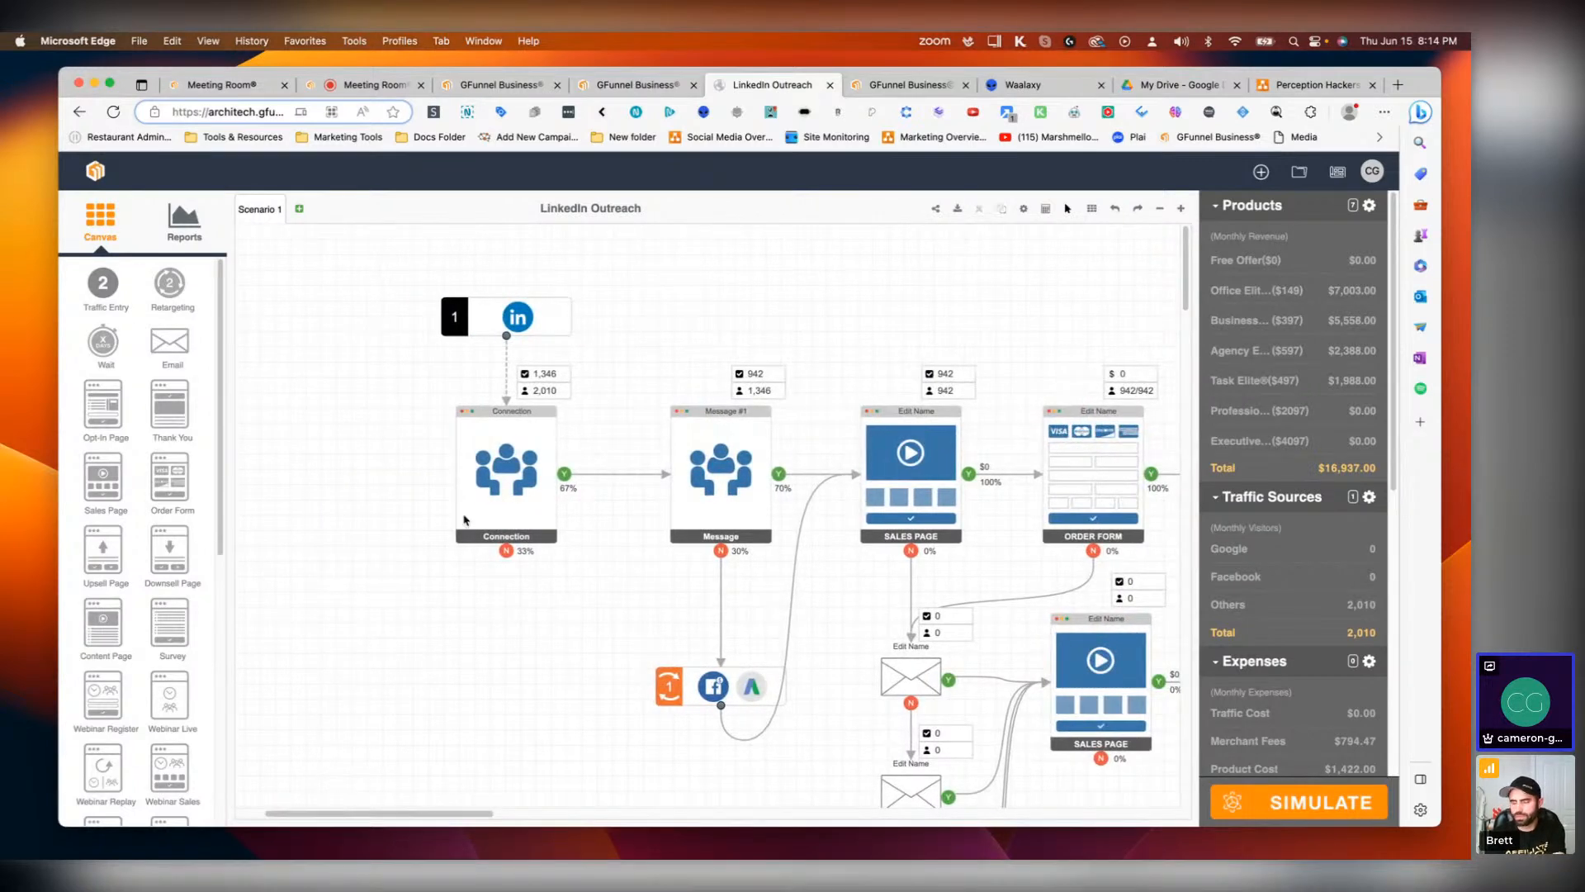
scroll(804, 592, down, 1)
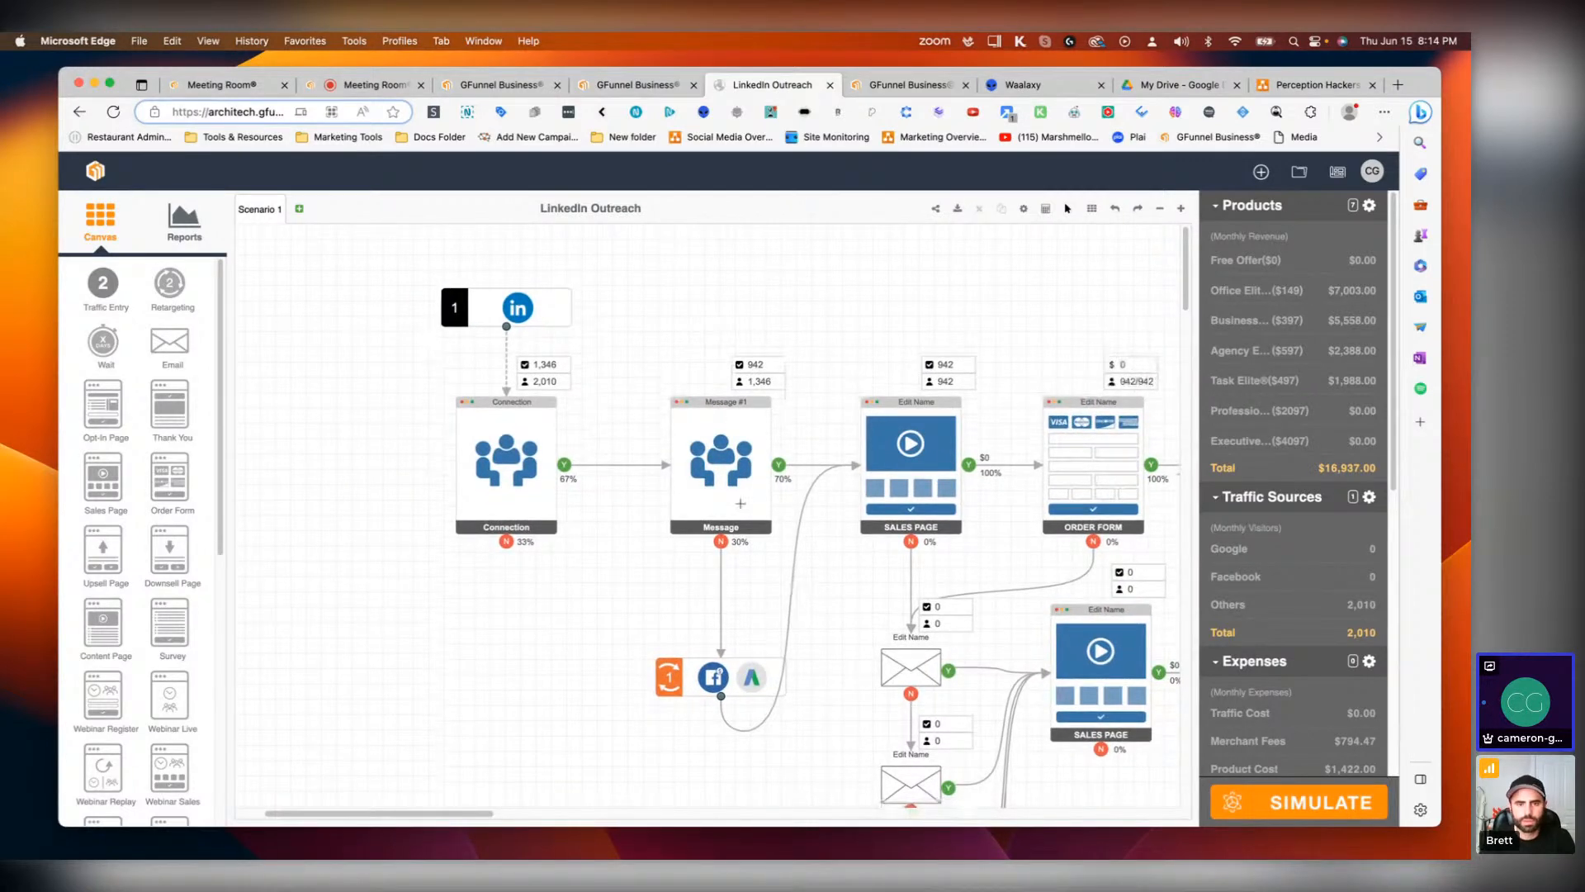
scroll(623, 249, down, 2)
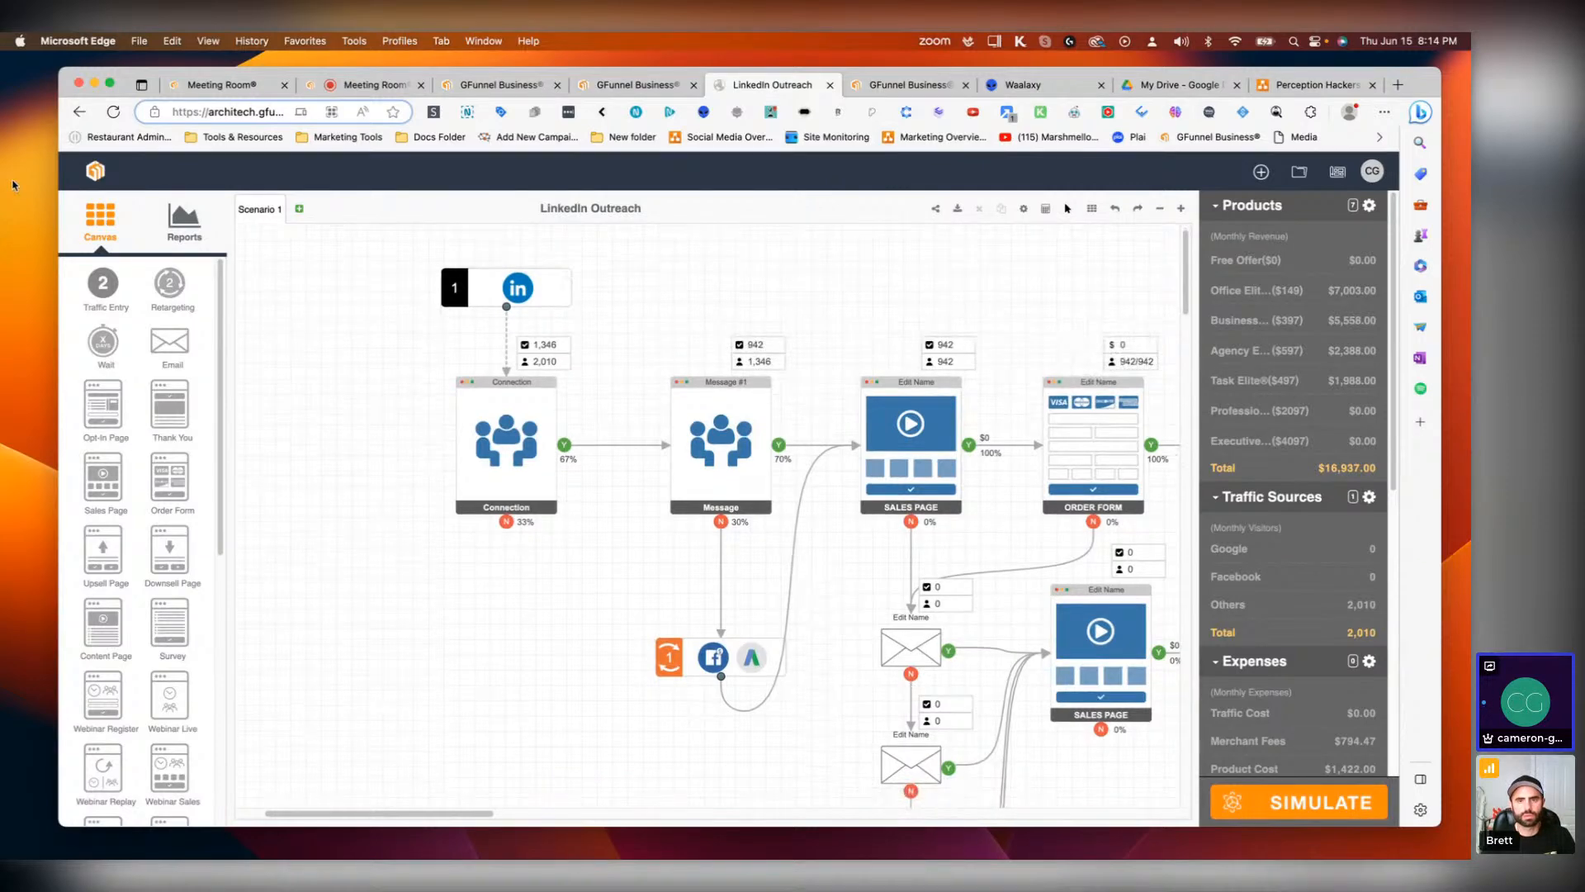
click(1161, 211)
click(1160, 211)
click(1161, 211)
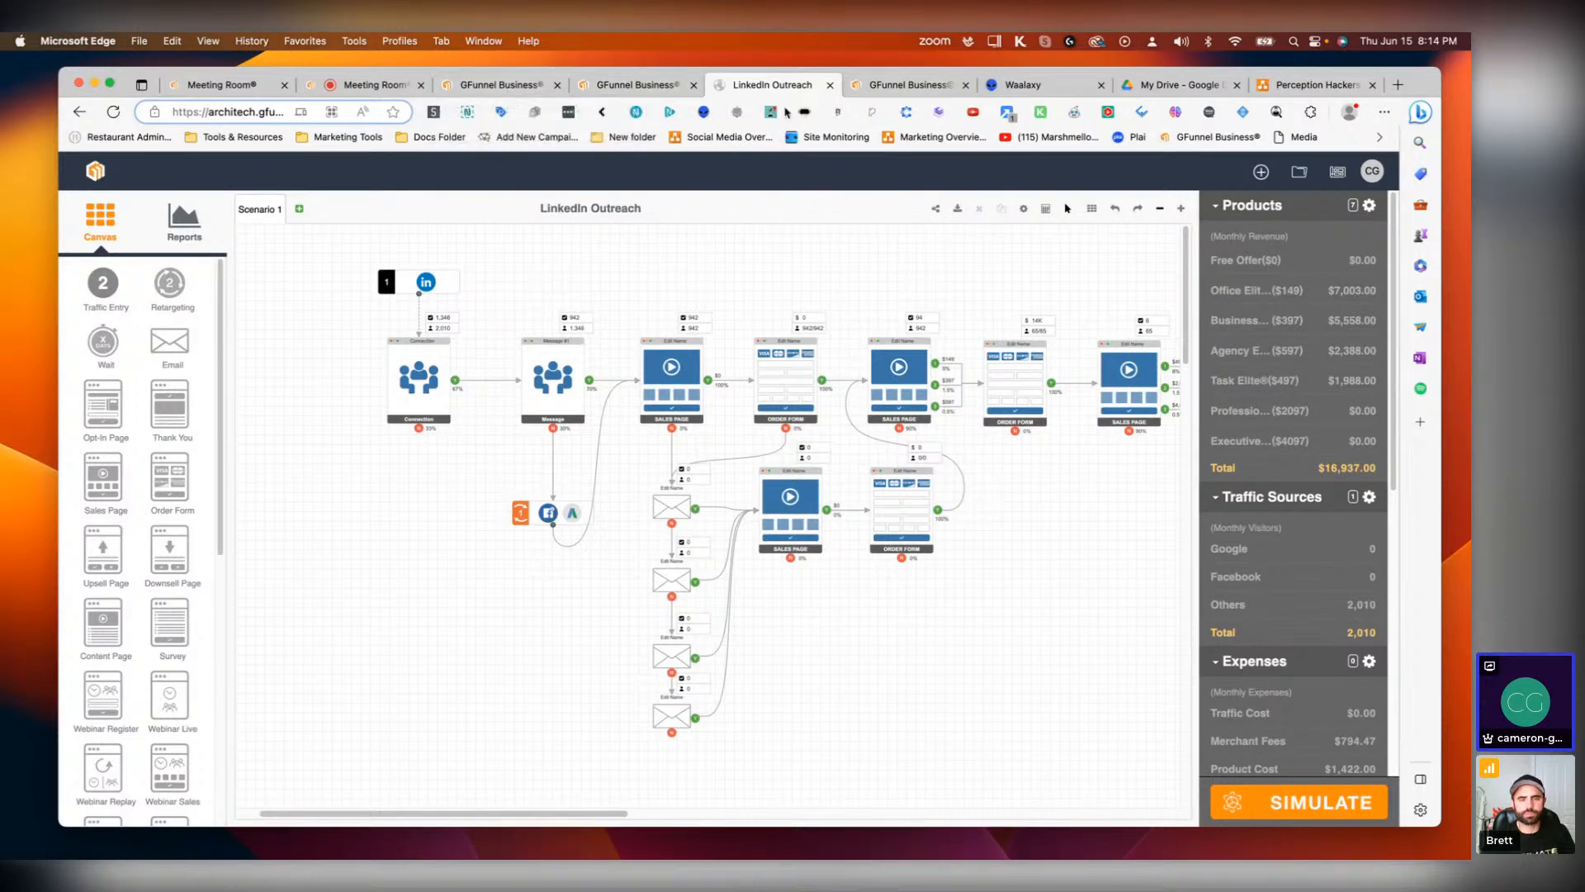
click(881, 86)
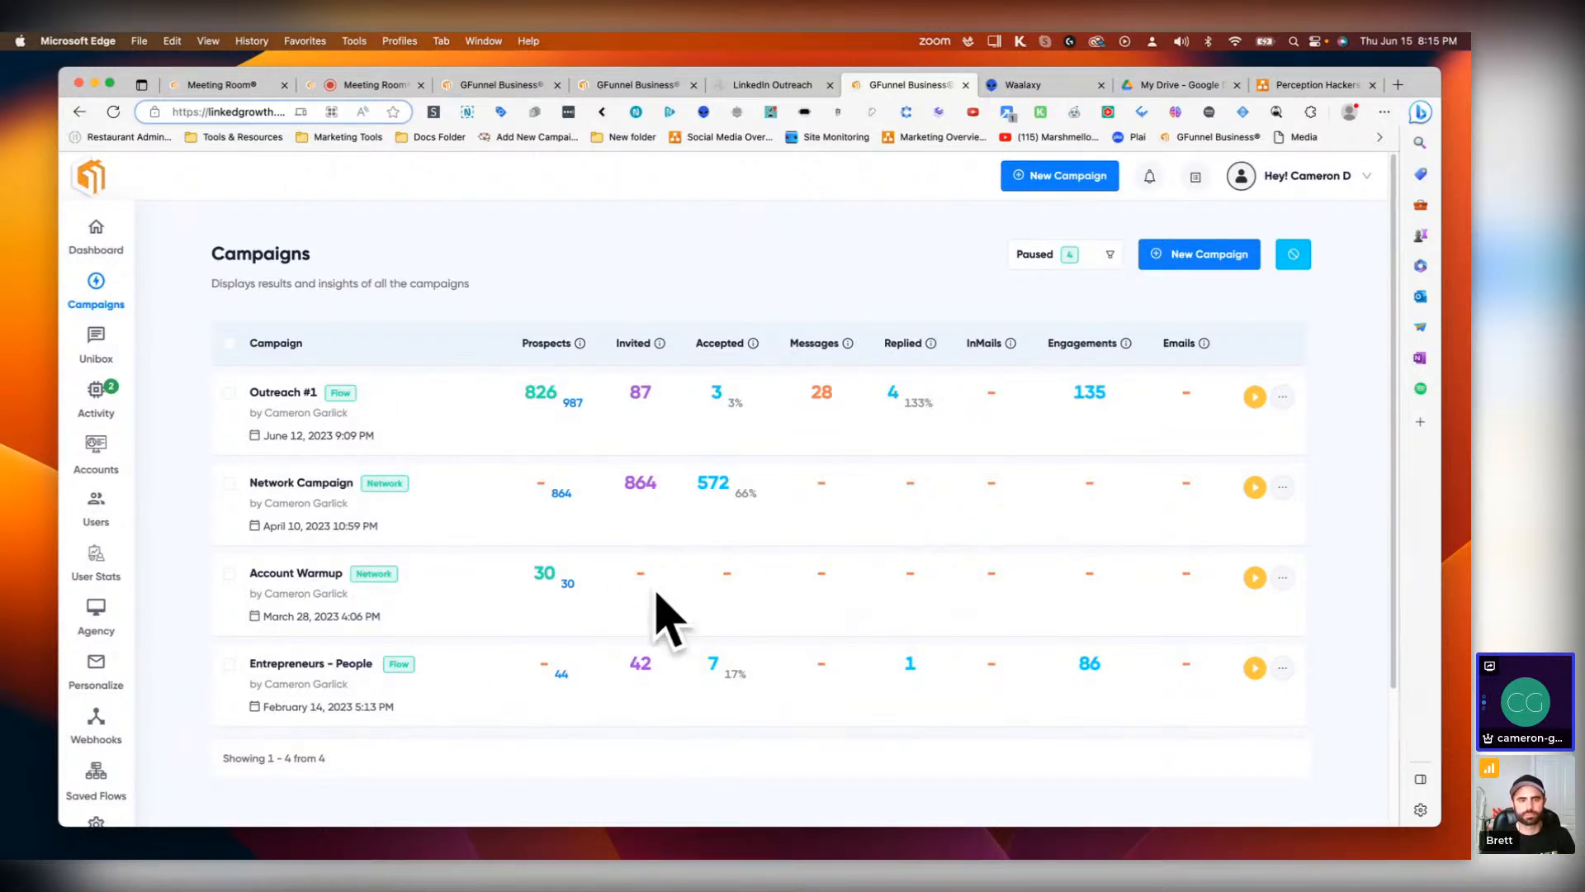
click(770, 89)
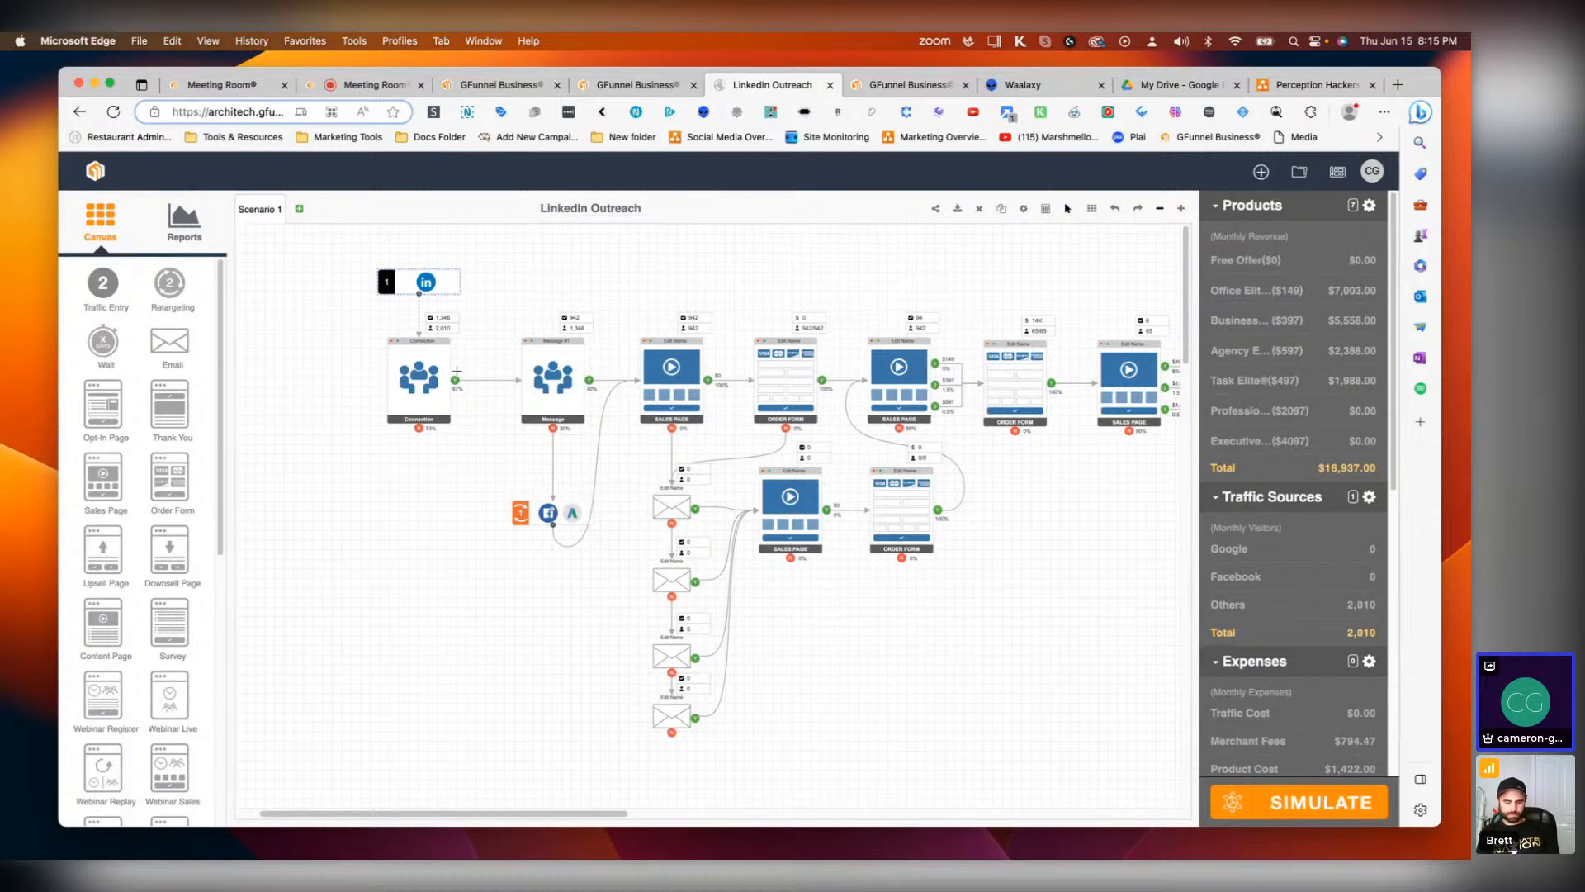
Step: Set Message #1's conversion rate to 13% and re-run the simulation
double_click(567, 379)
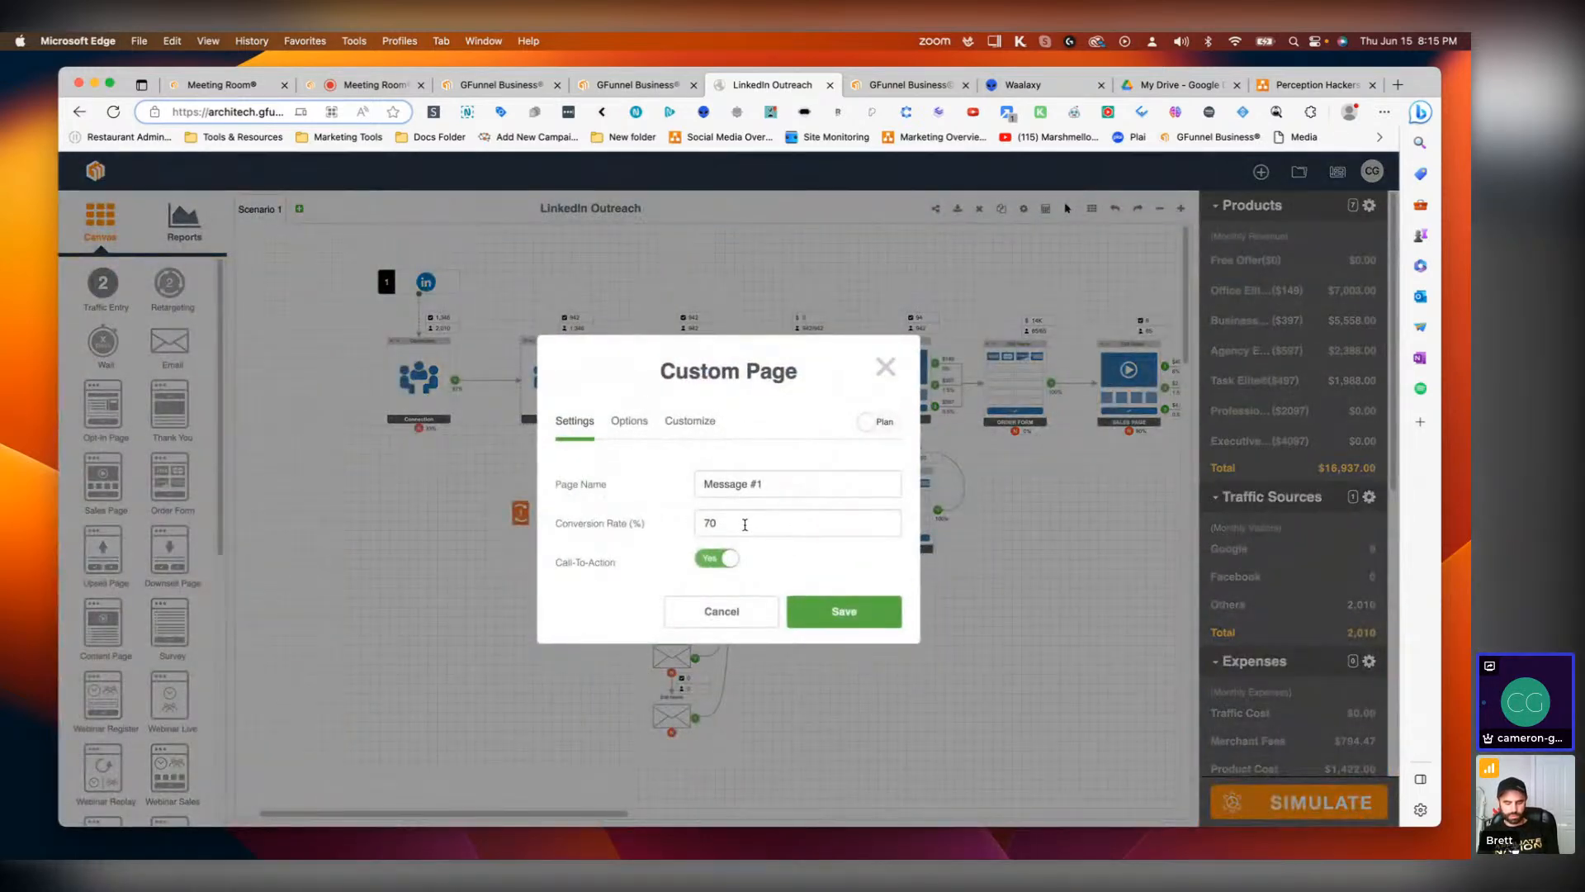
click(707, 523)
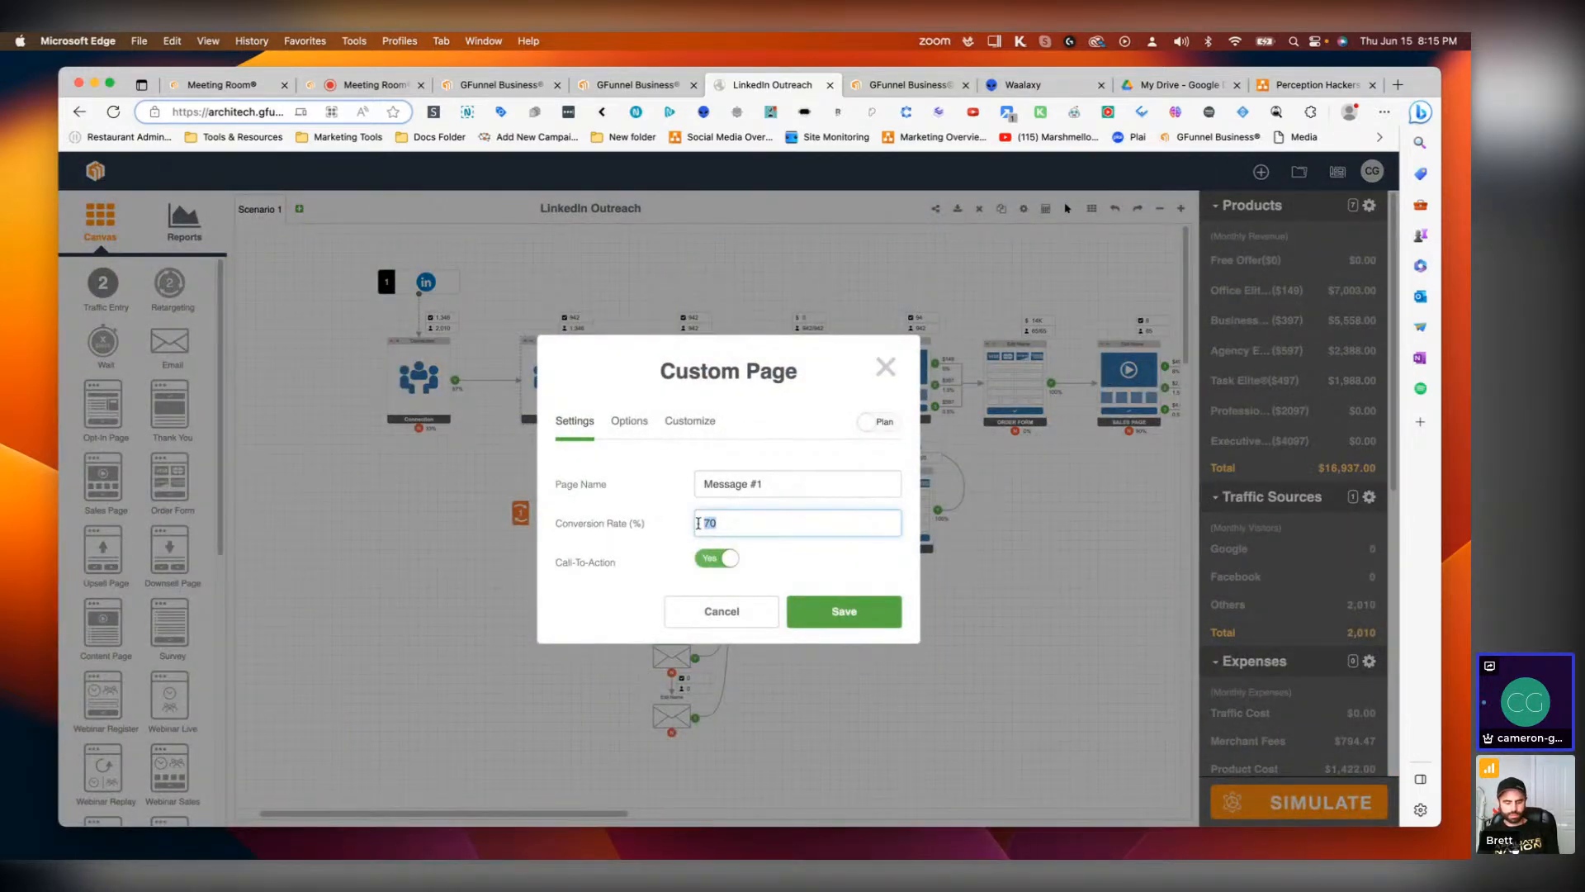
text(30)
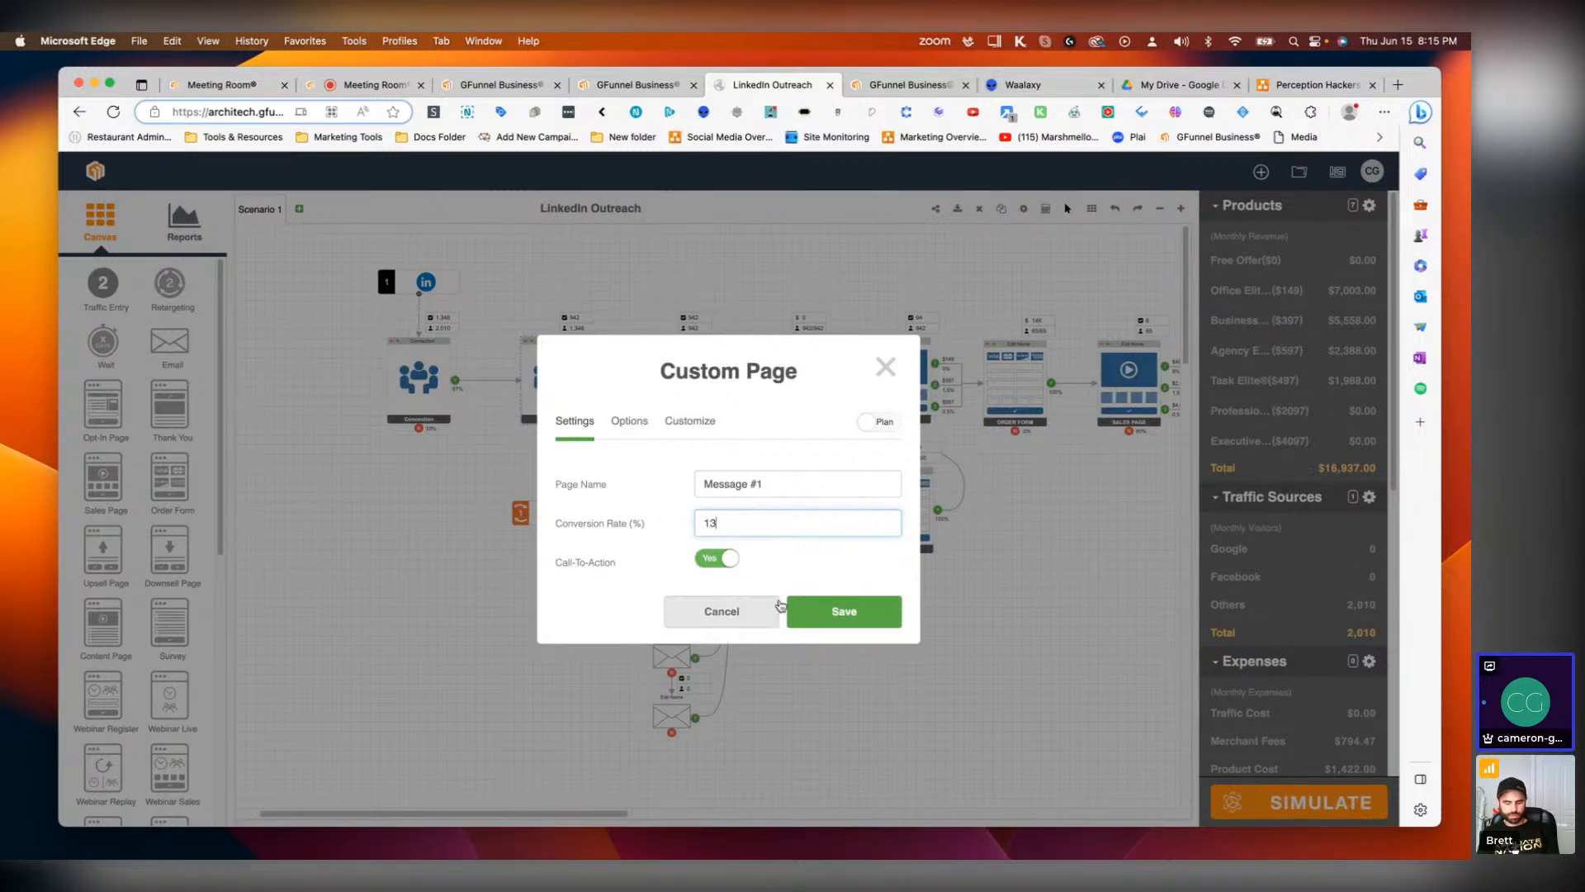
click(834, 611)
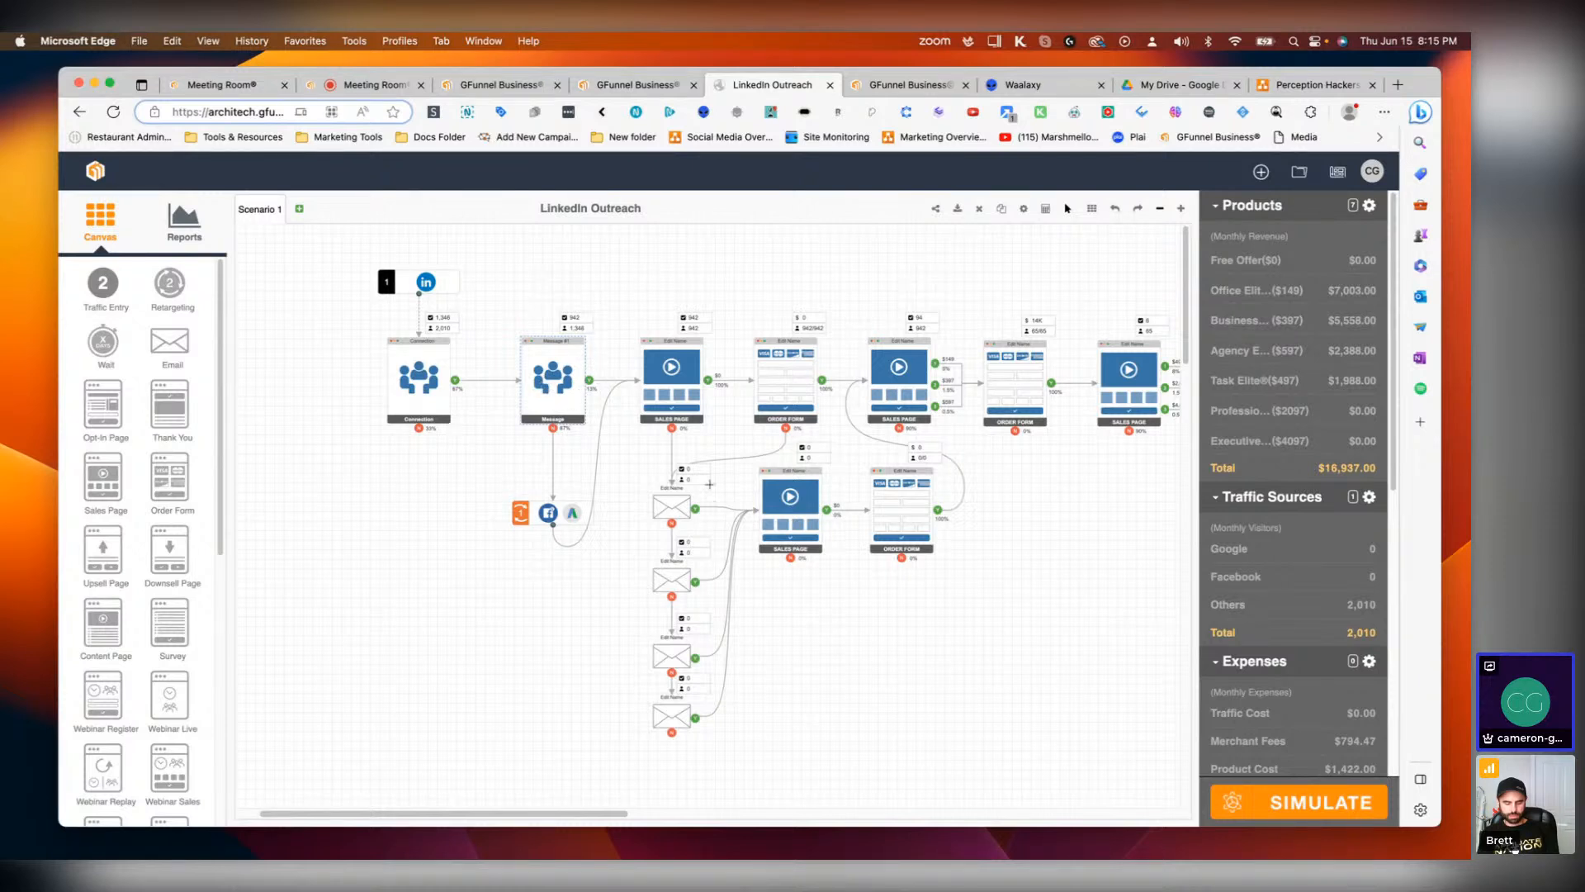
click(1270, 811)
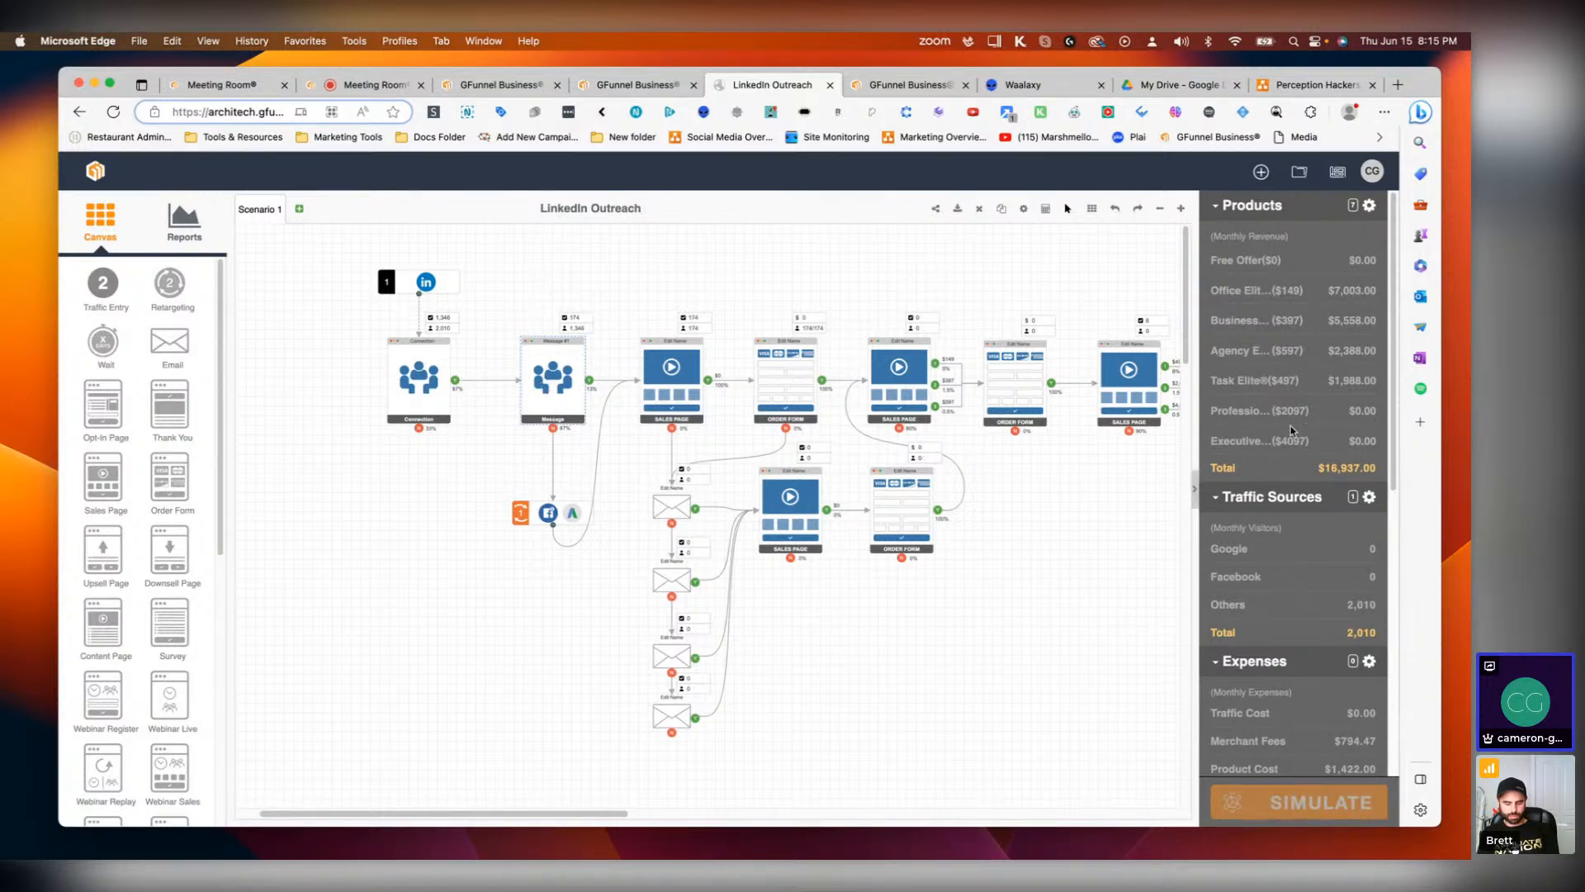
scroll(1319, 442, down, 10)
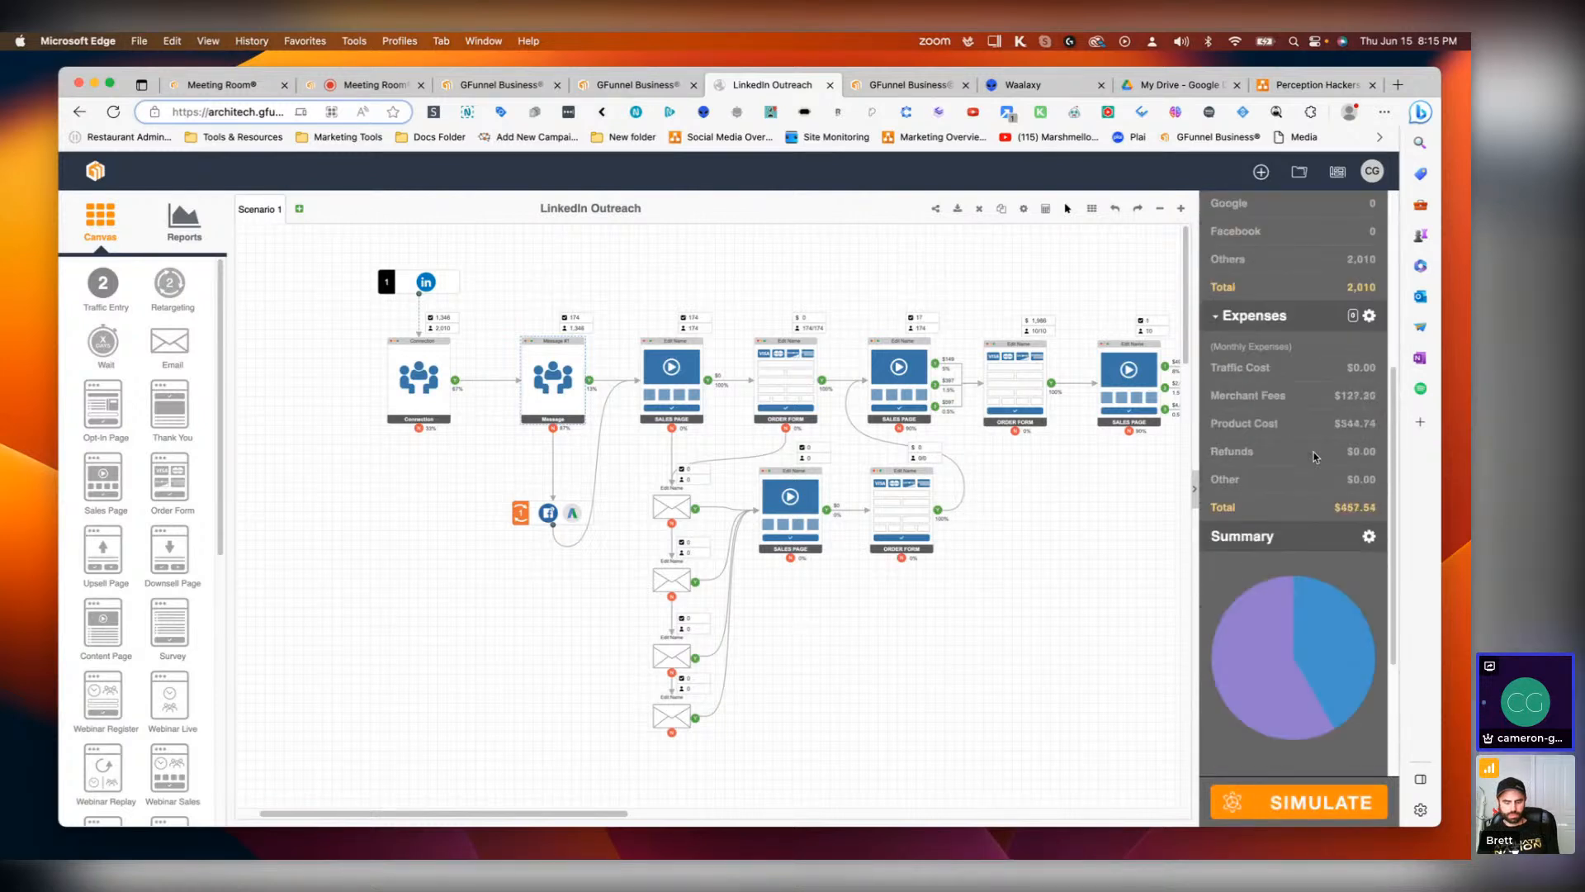
scroll(1316, 457, down, 1)
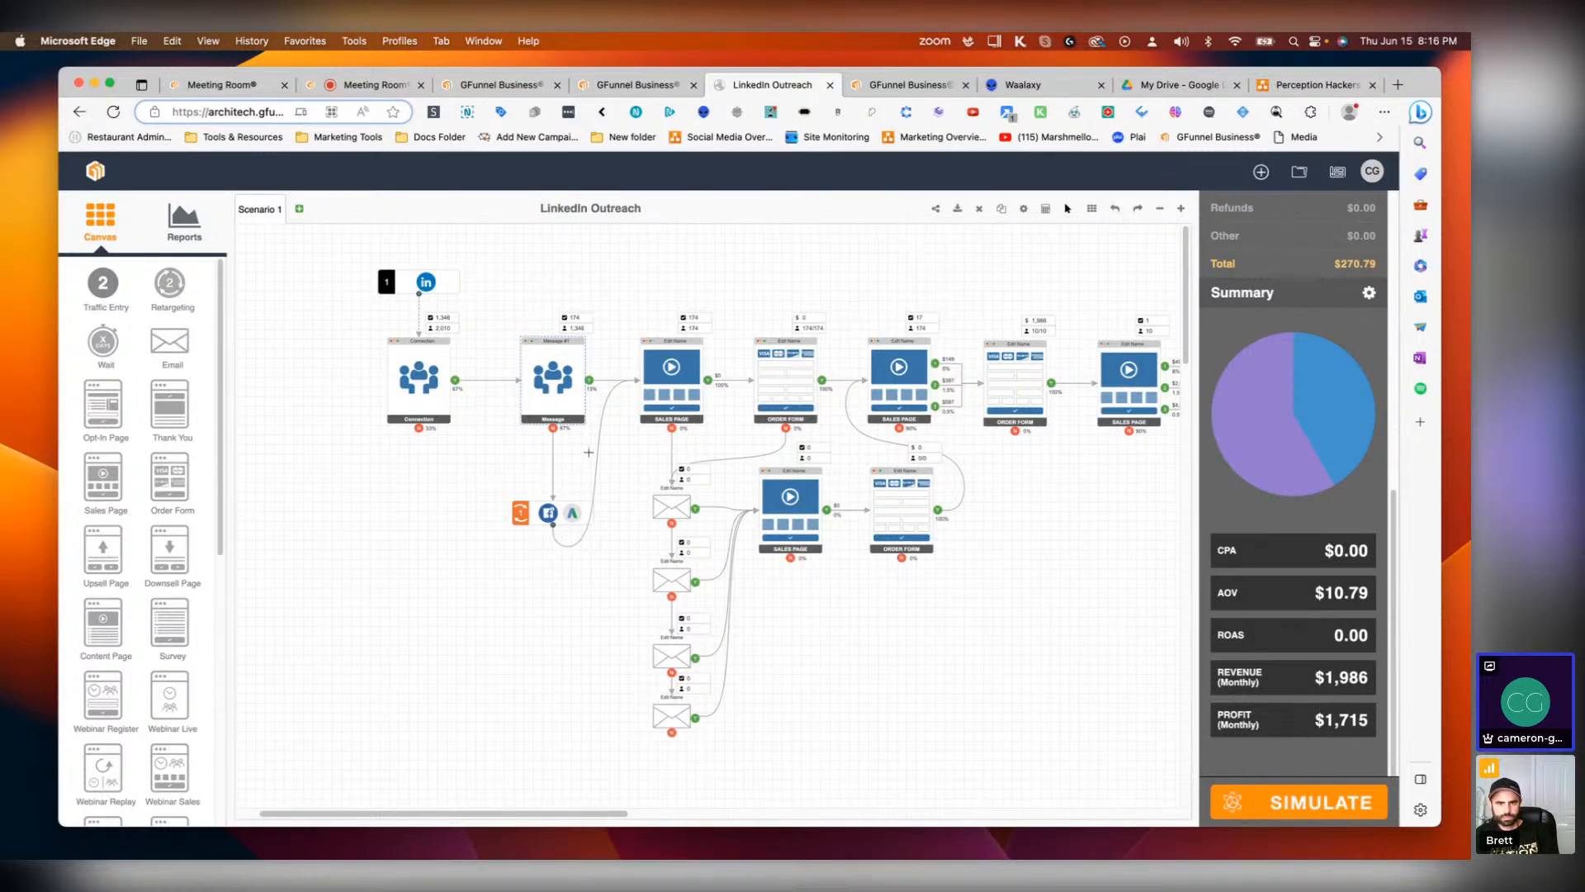
Step: Set the Facebook retargeting source's ratio to 3% and CPC to 1.7
double_click(564, 516)
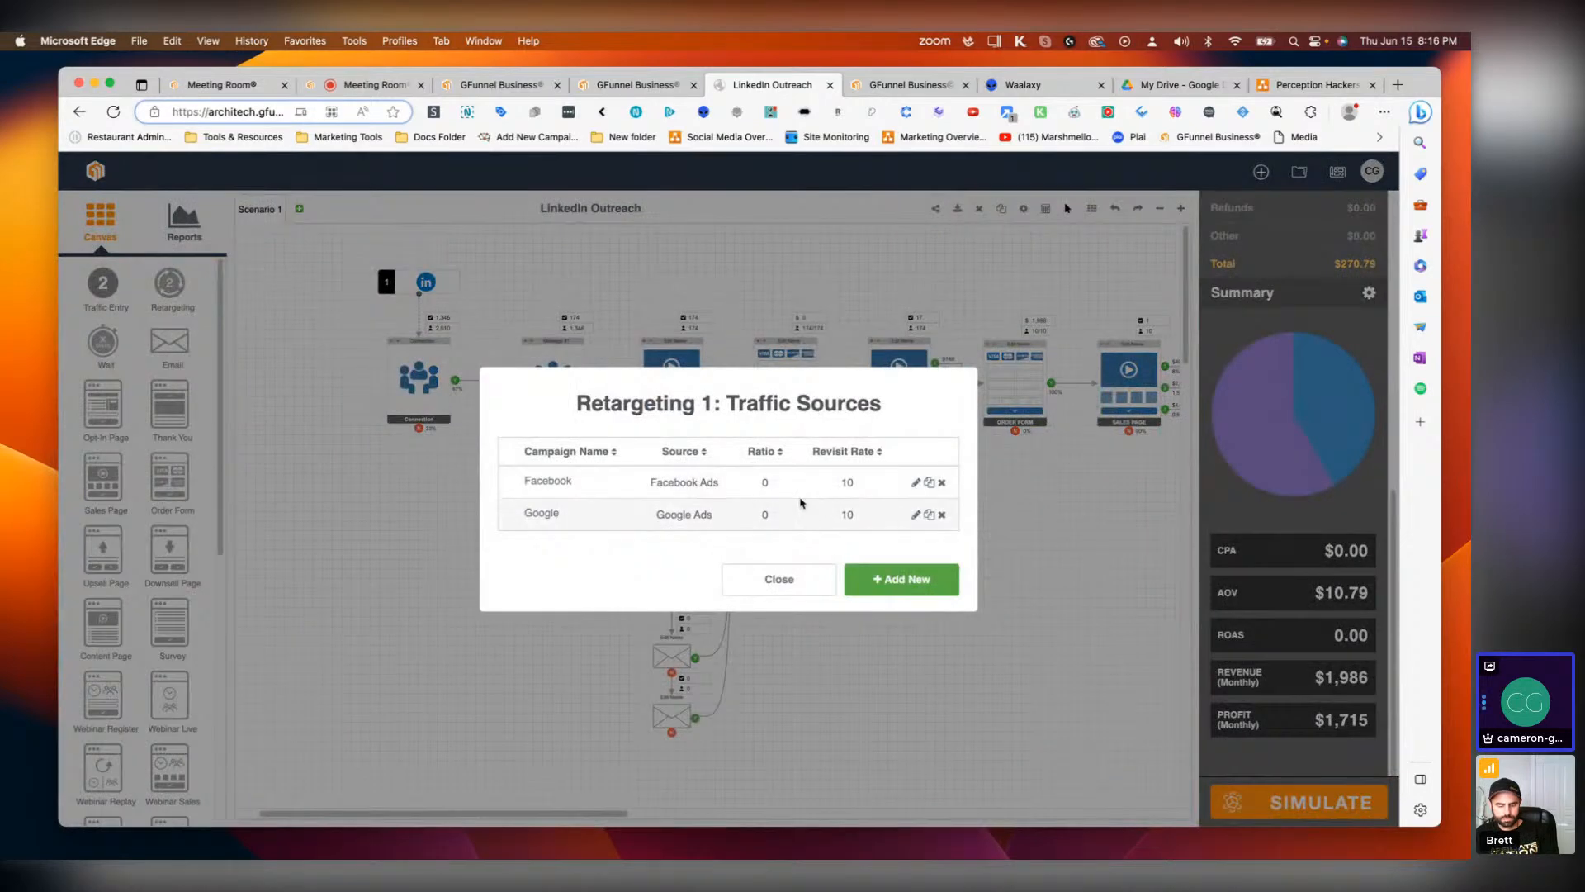
click(786, 588)
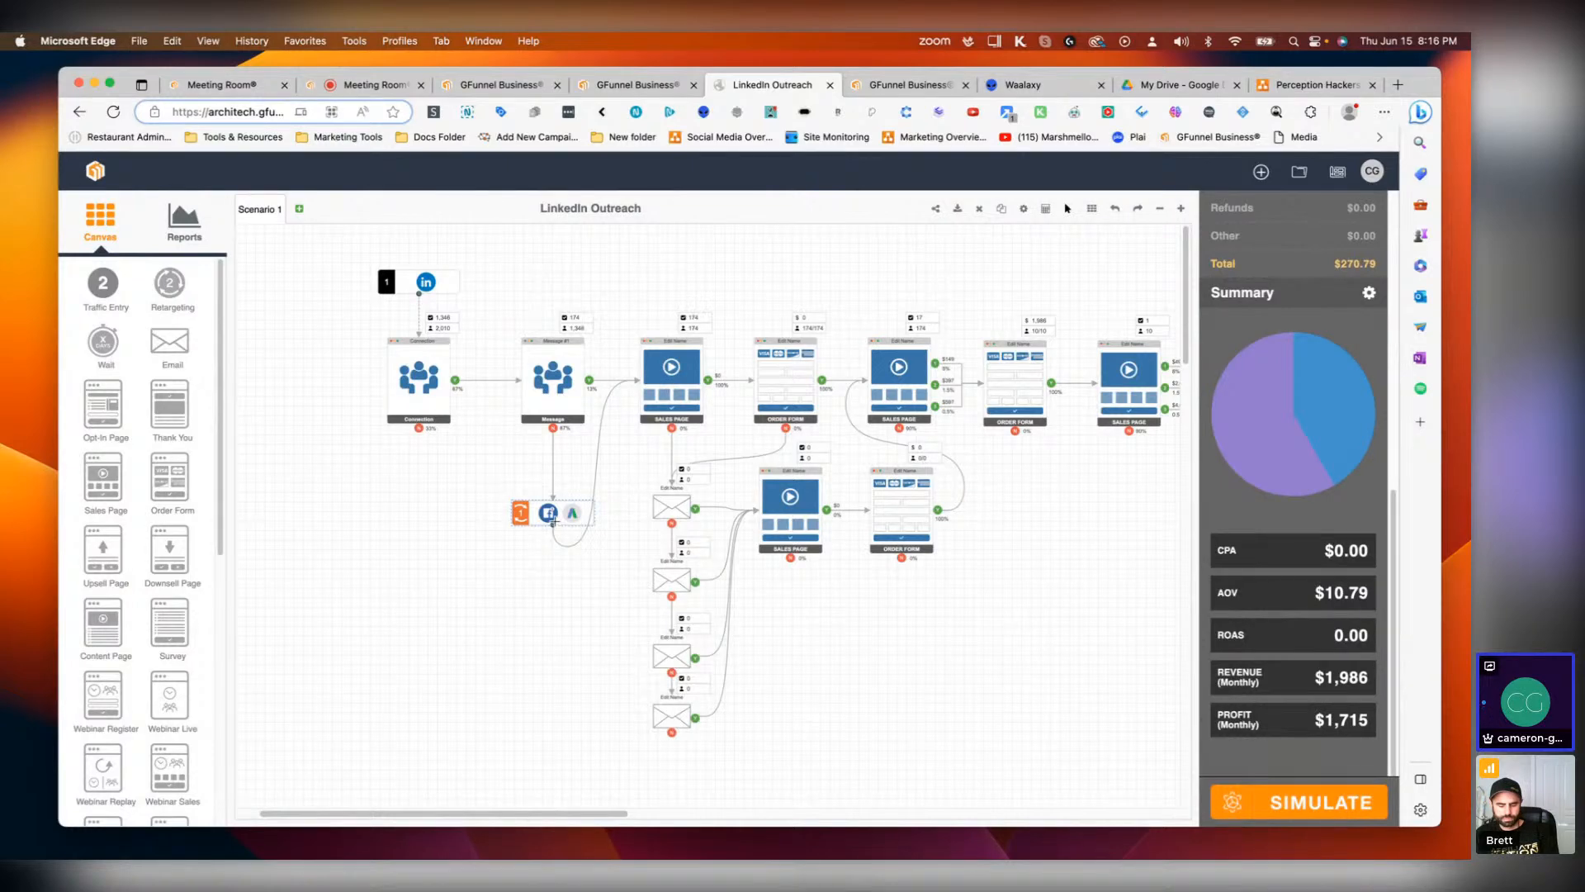
click(538, 513)
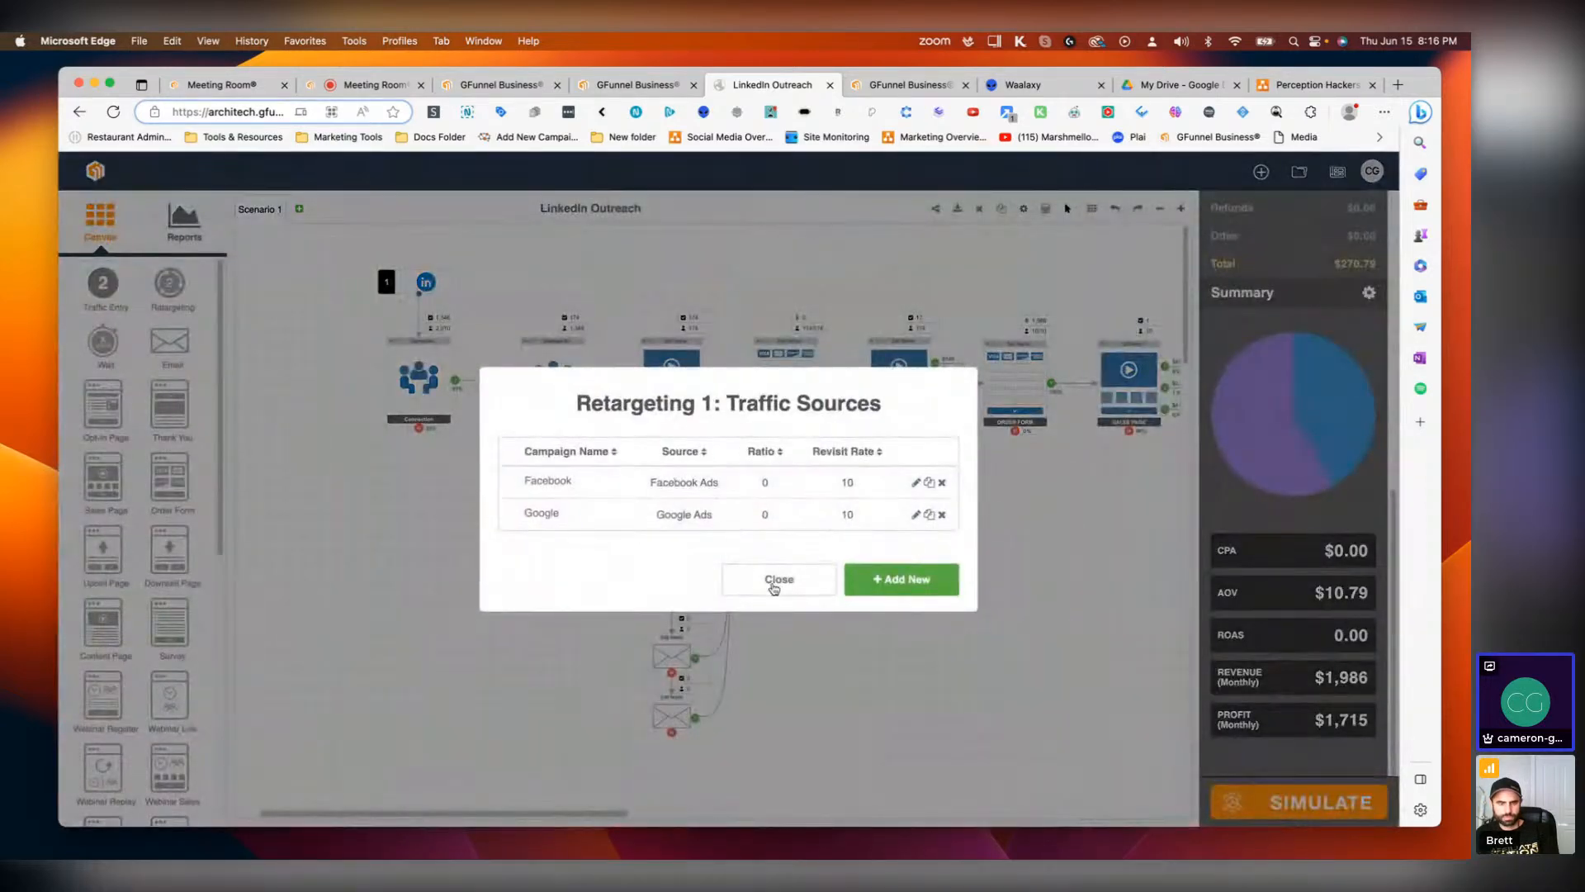
click(914, 482)
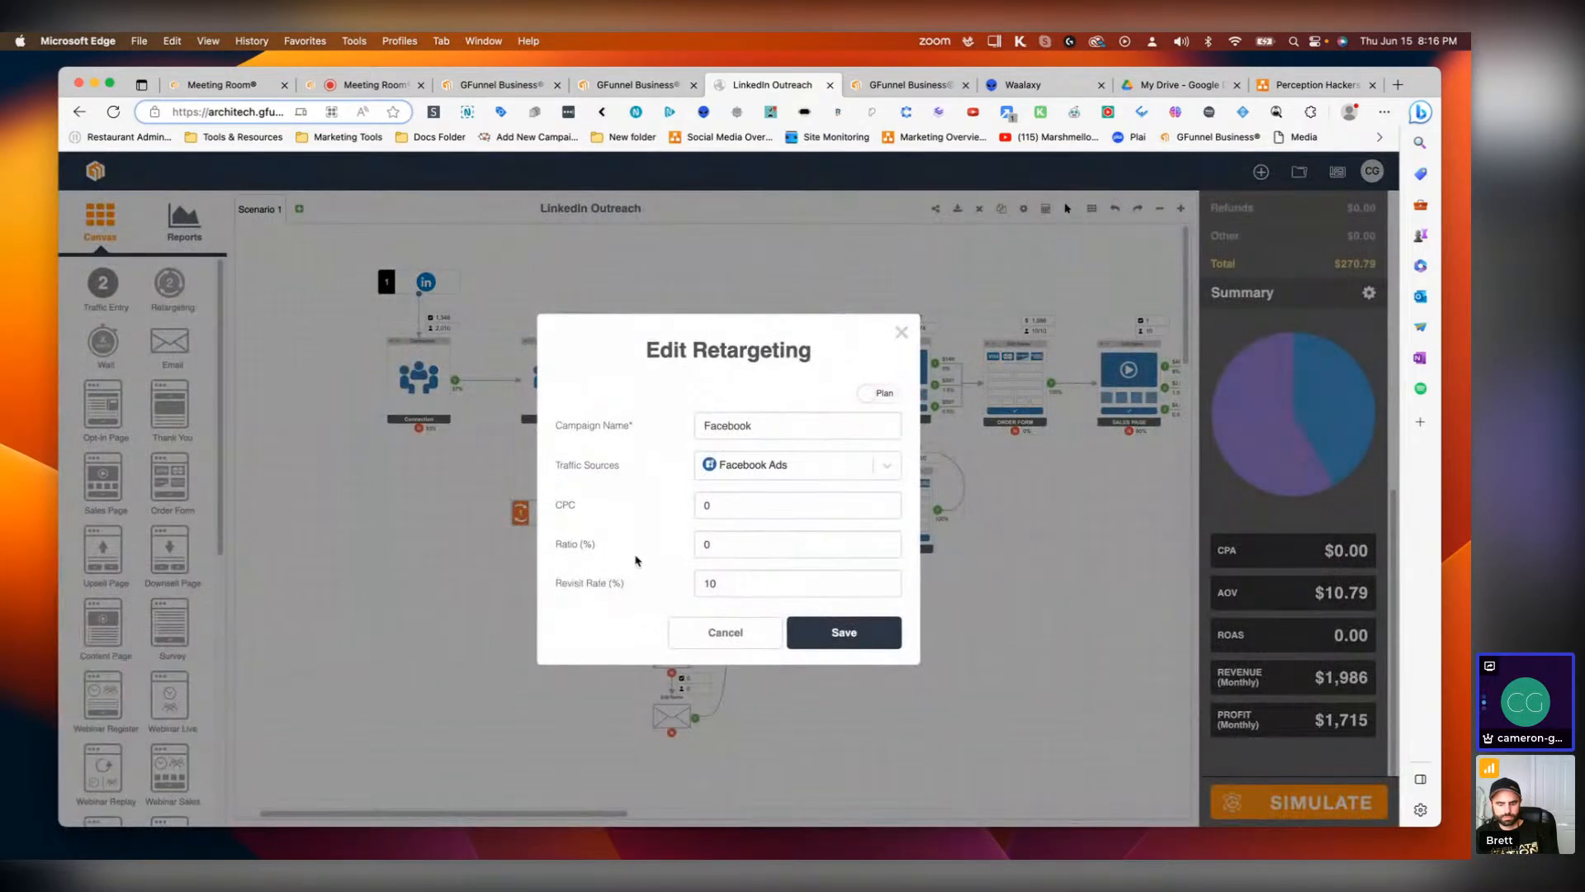
click(703, 546)
text(3)
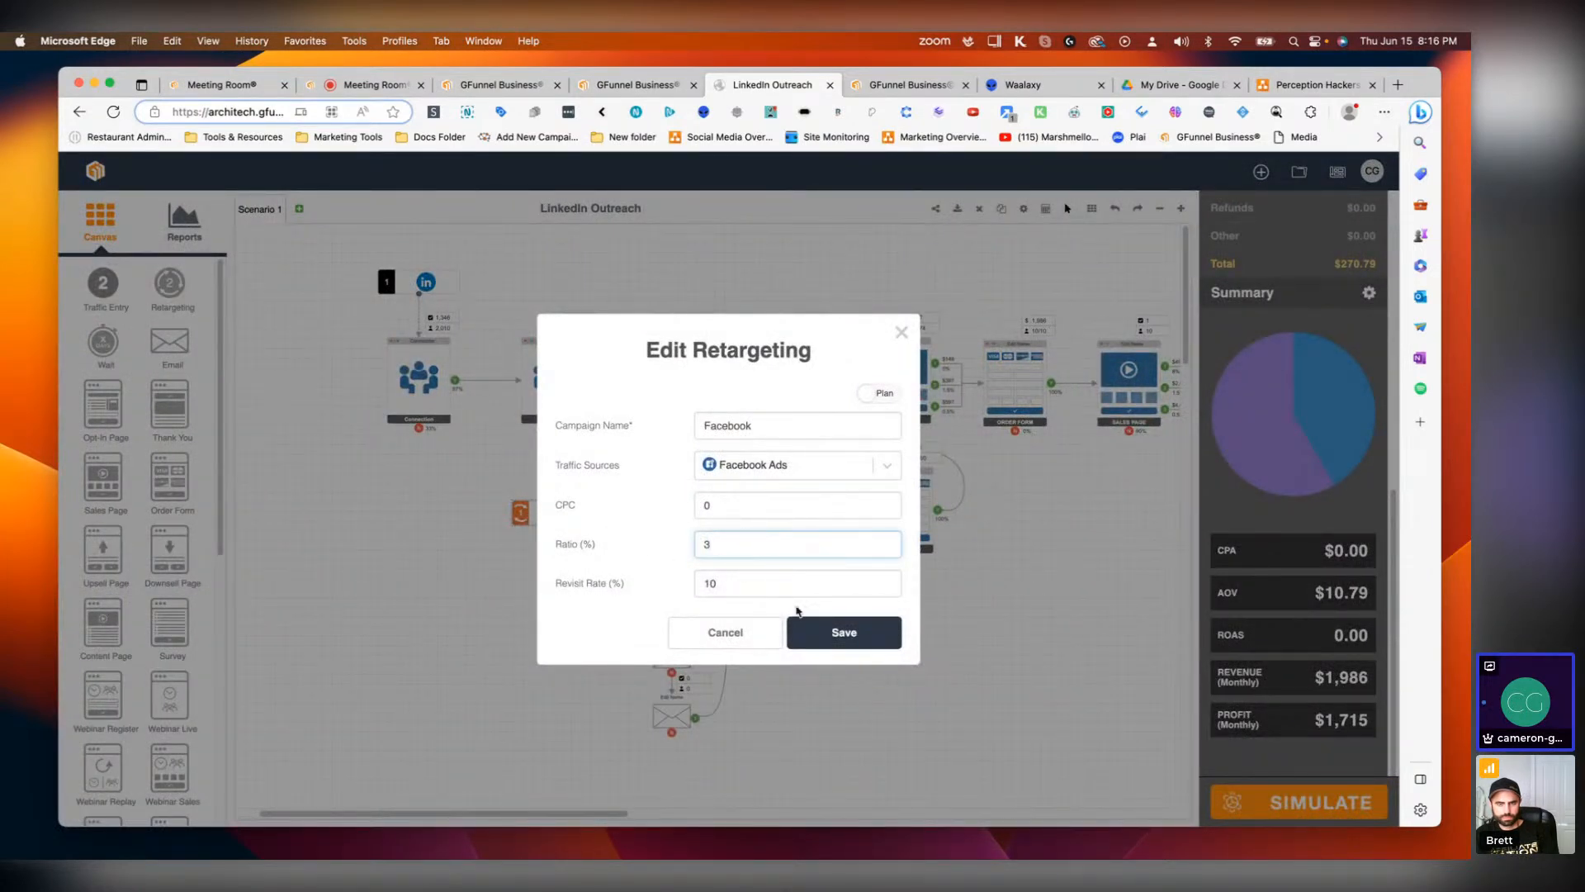
click(718, 507)
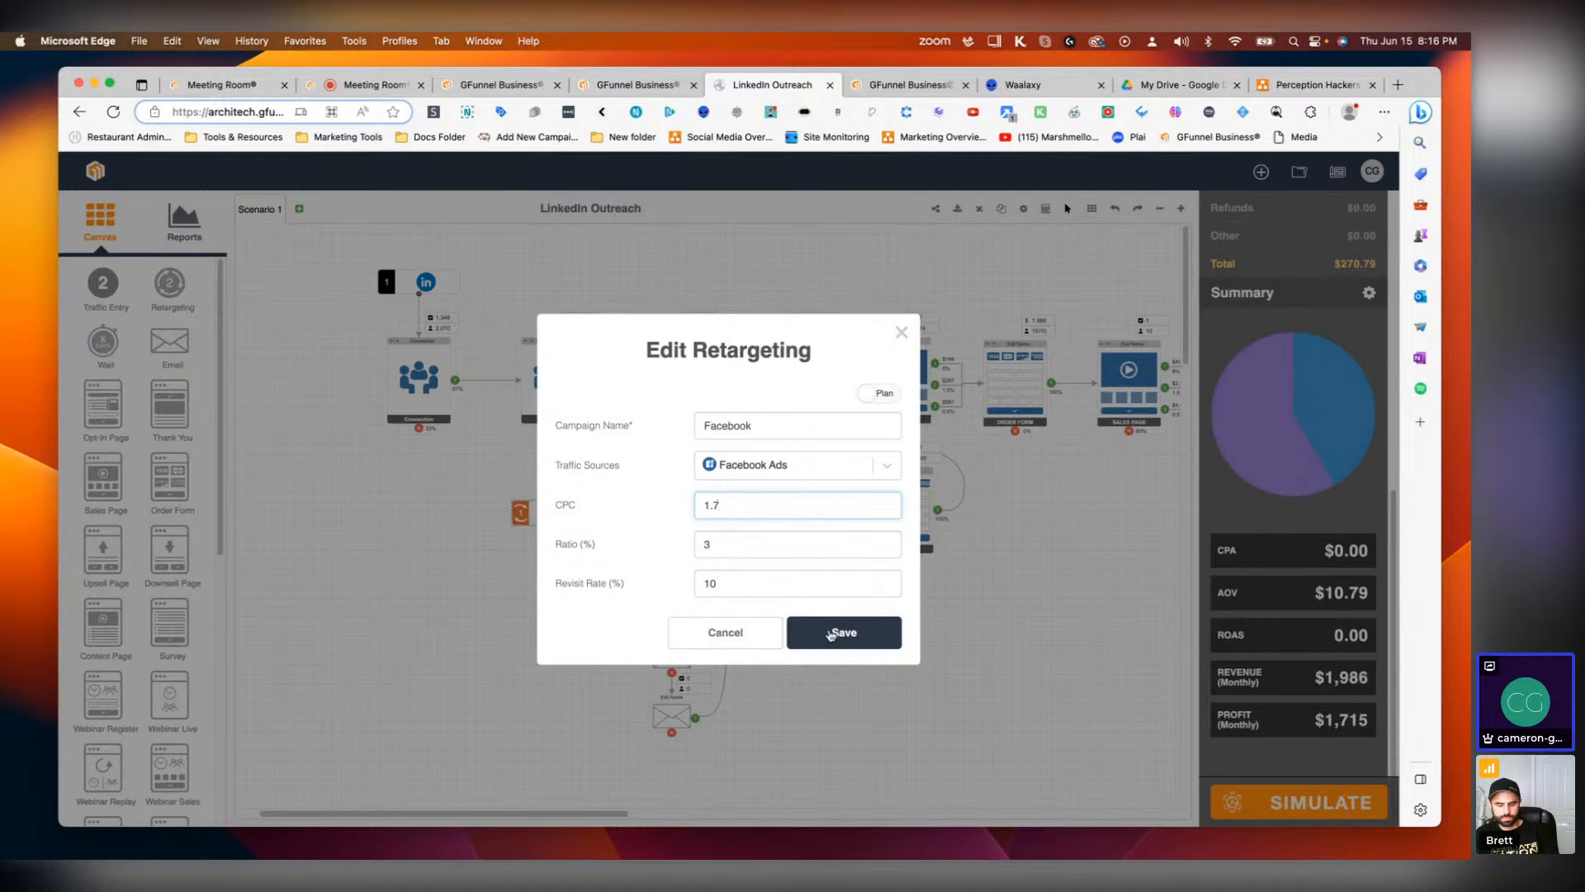
click(834, 633)
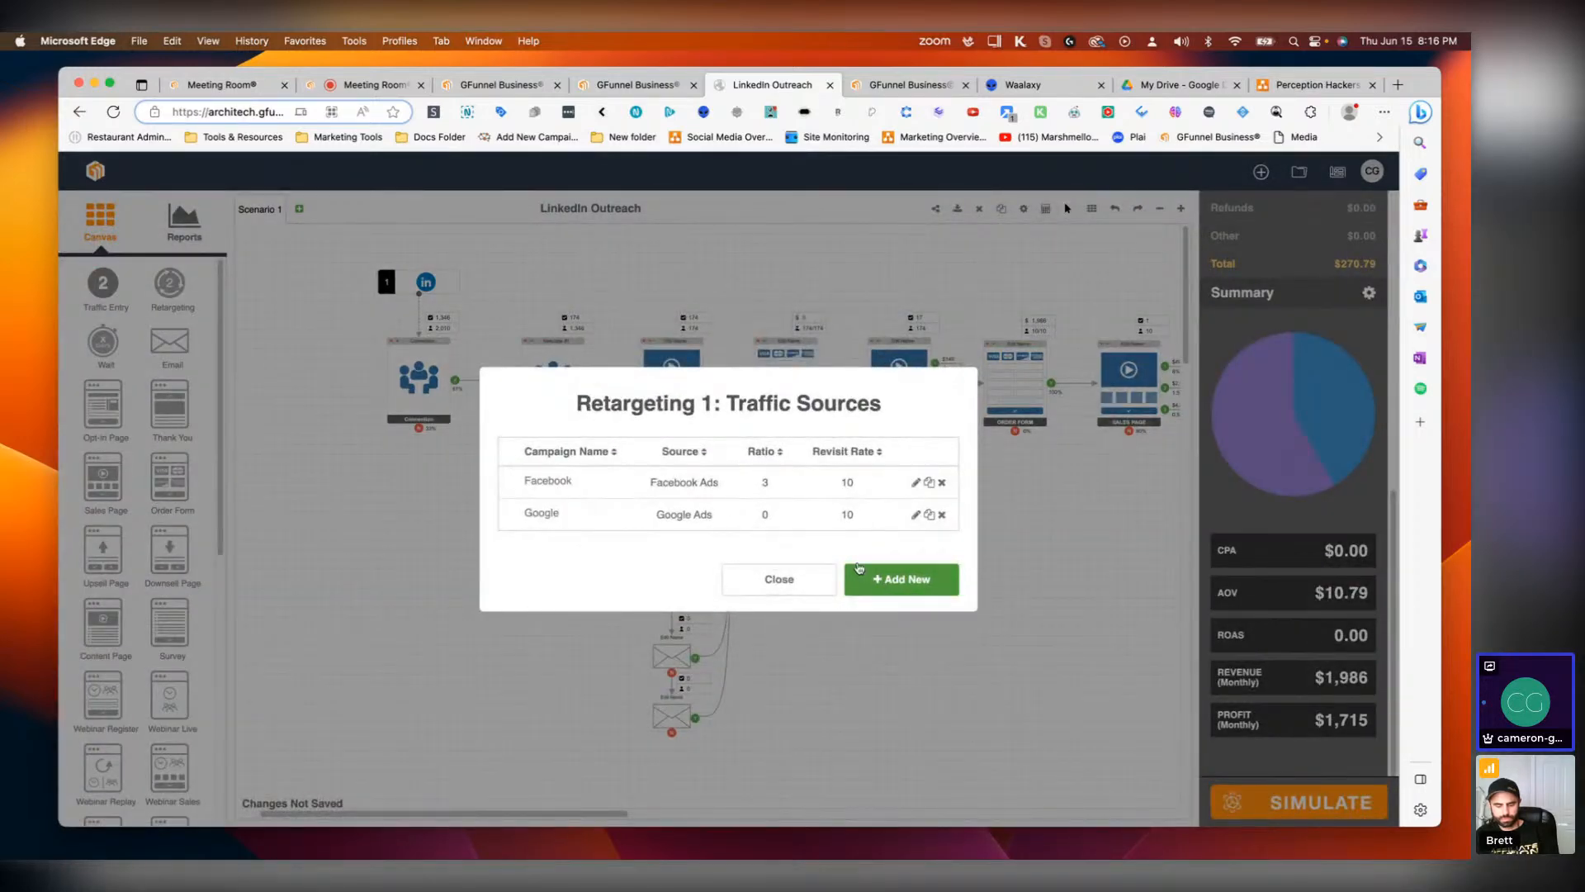
Step: Set the Google retargeting source's ratio to 3% and CPC to 1.5, then re-run the simulation
click(914, 515)
click(742, 546)
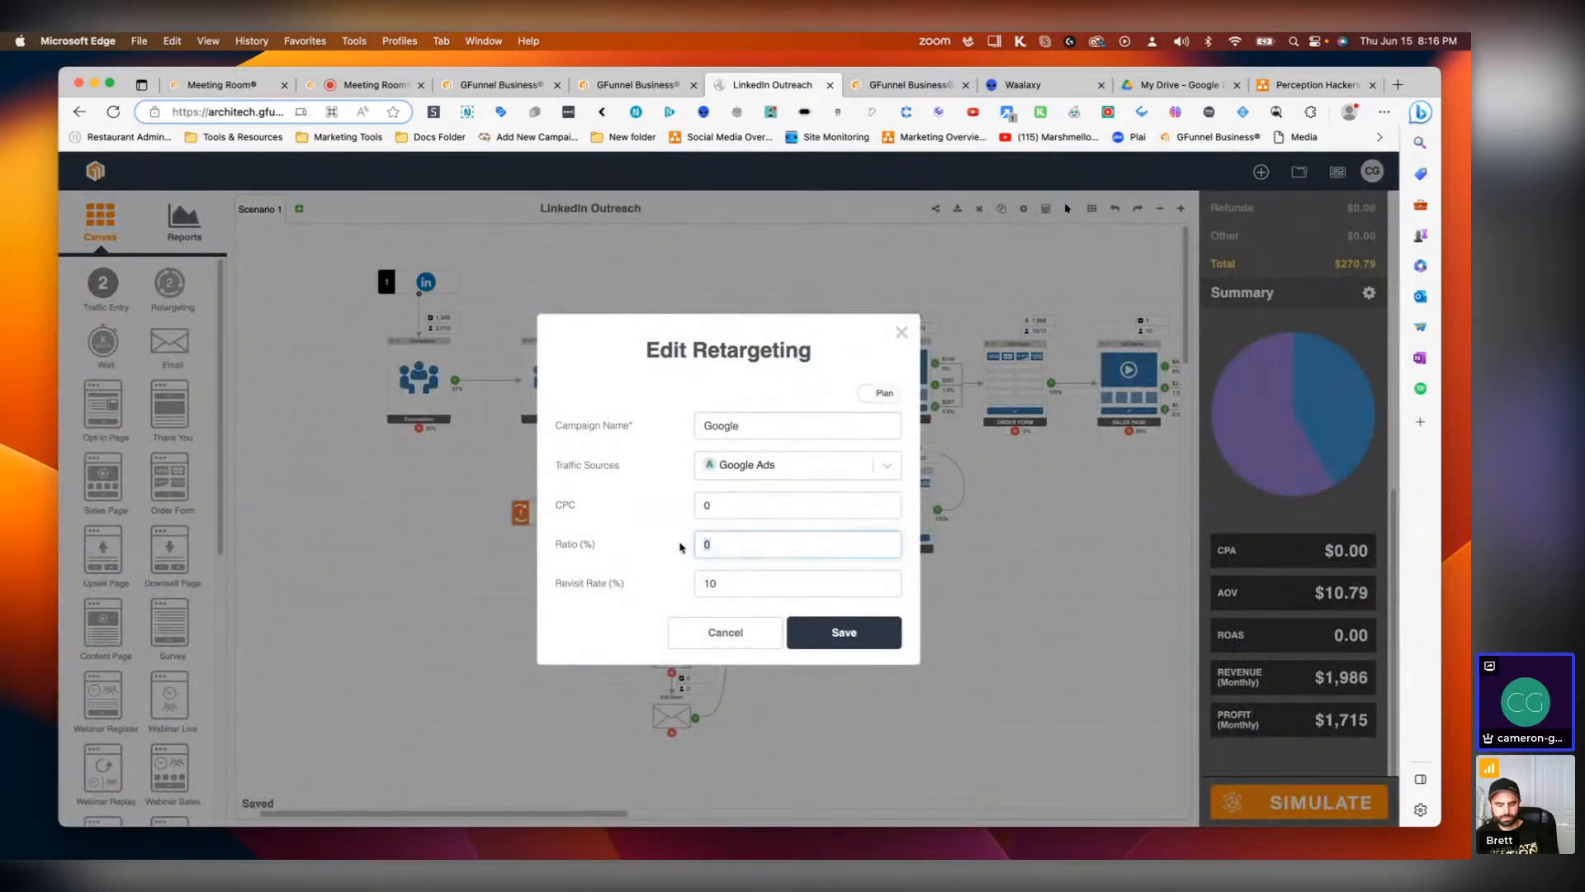
text(3)
click(711, 505)
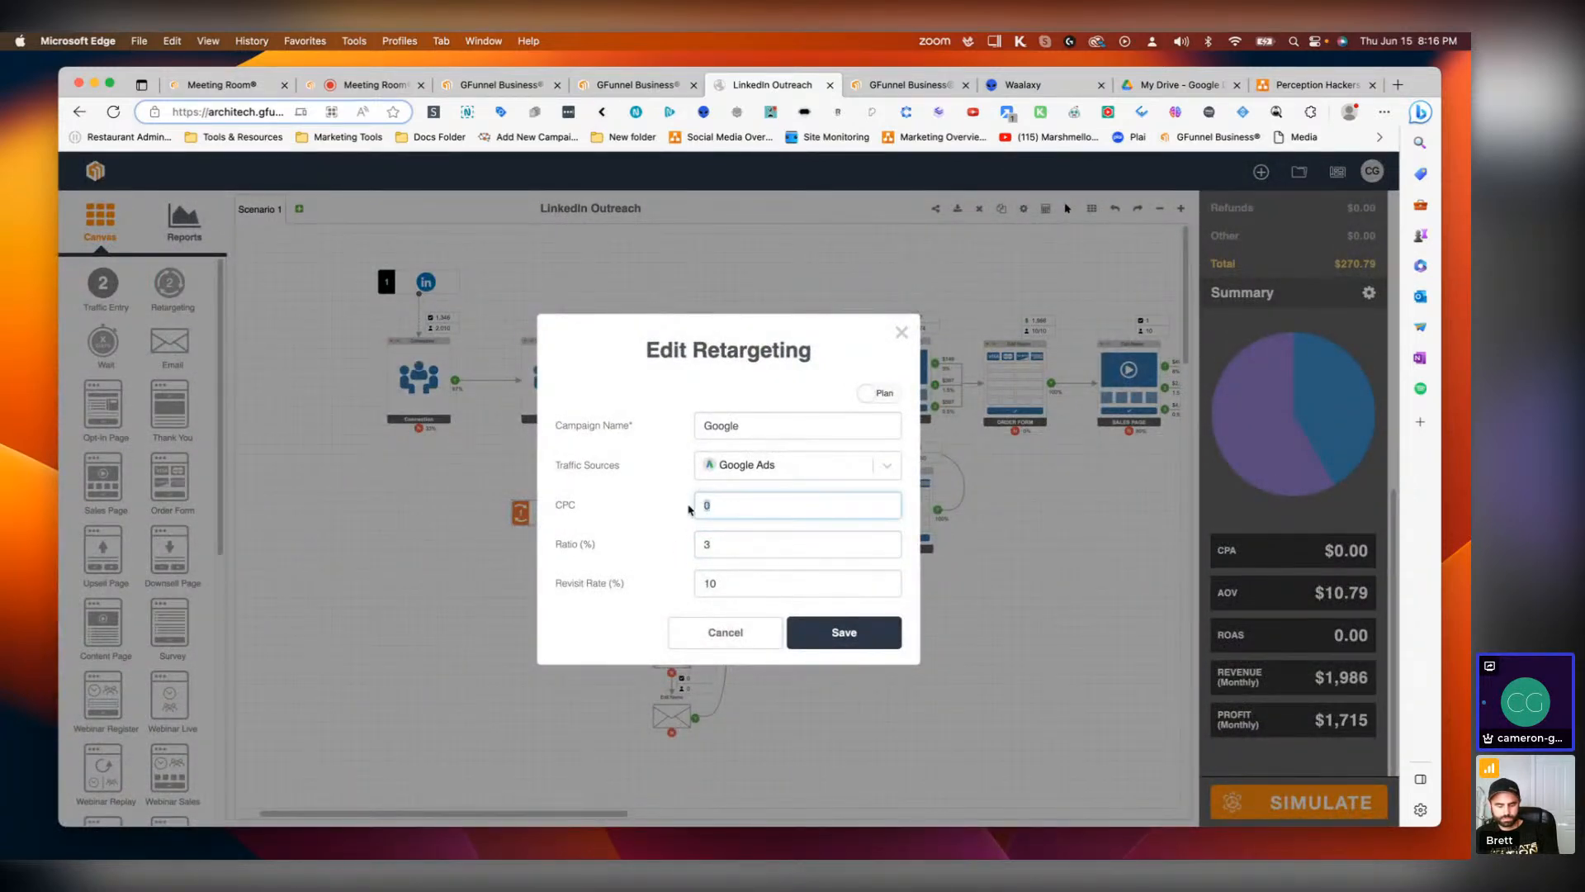
text(1.5)
click(831, 643)
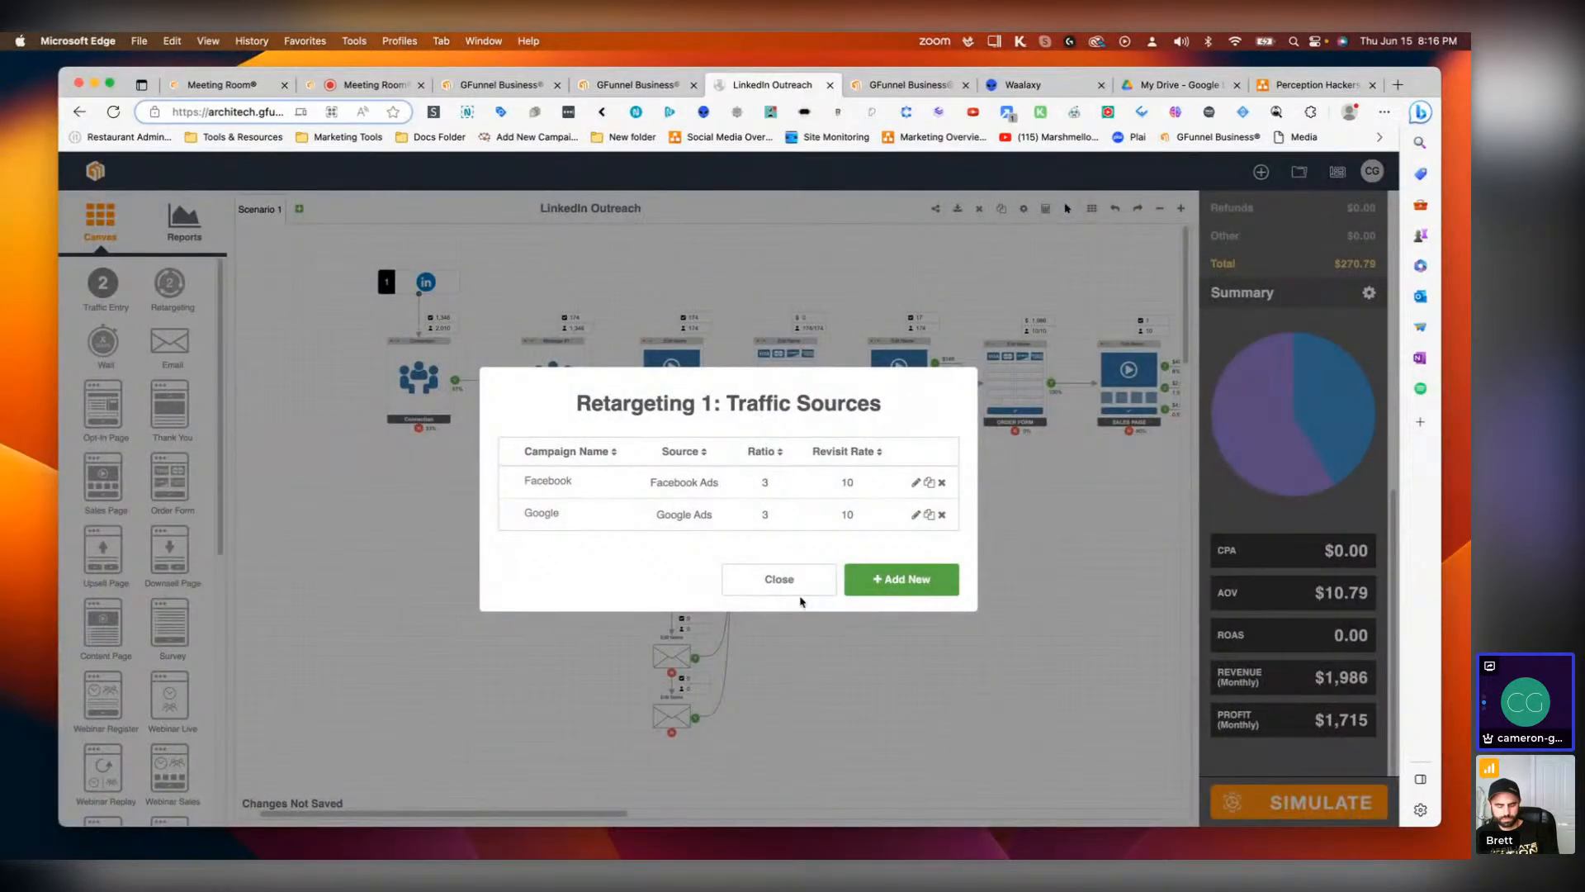
click(795, 588)
click(1275, 809)
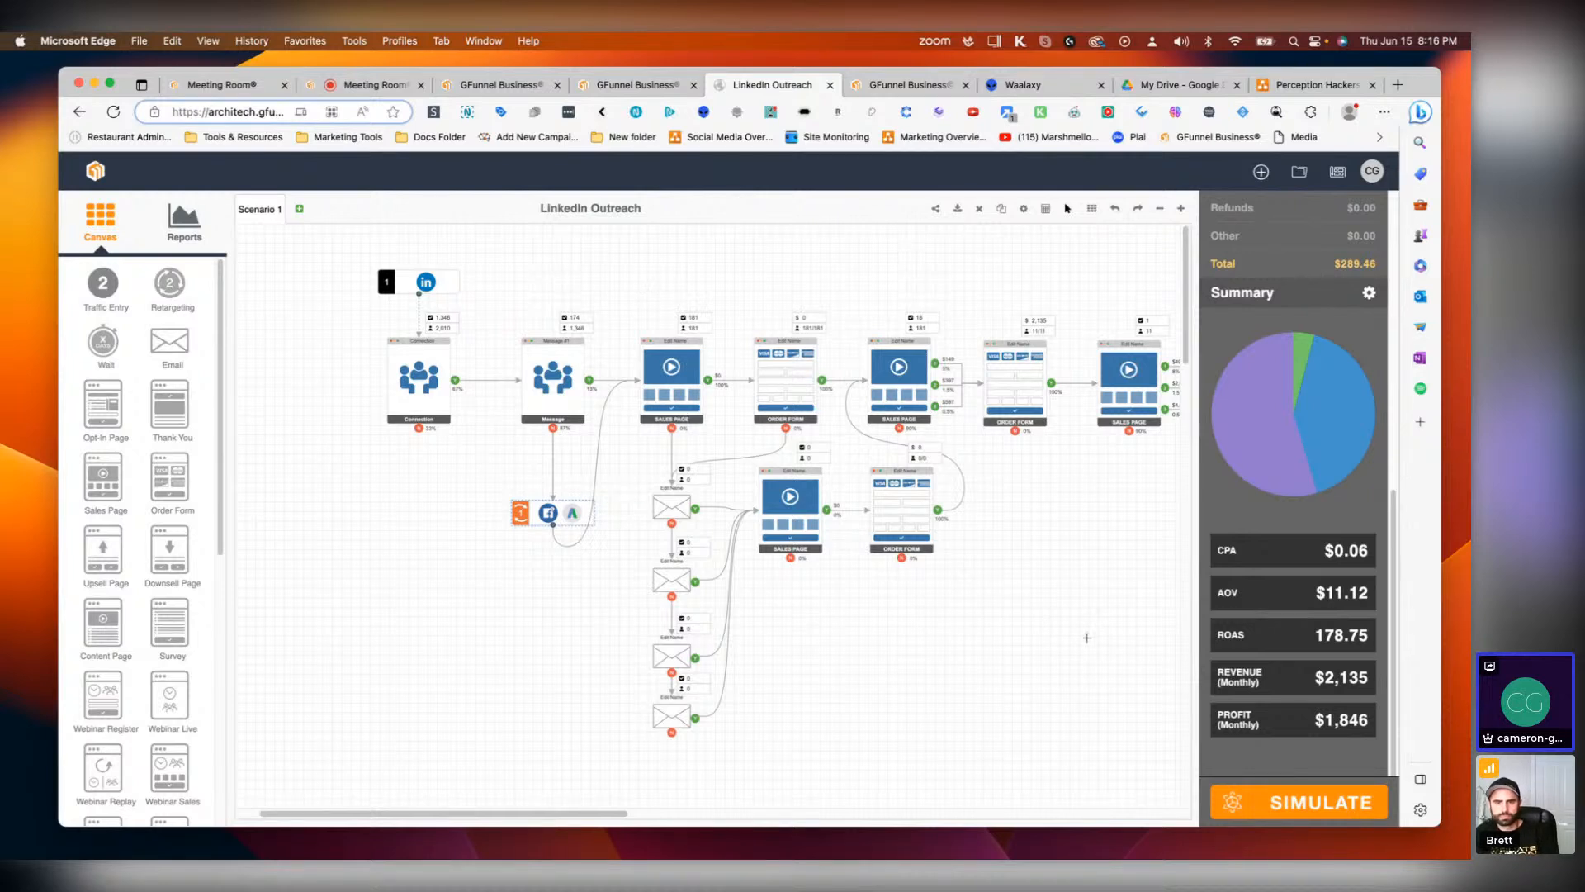
Step: Set the Facebook retargeting source's ratio to 5%
mouse_move(564, 813)
mouse_down()
mouse_move(611, 813)
mouse_move(561, 806)
mouse_move(585, 807)
mouse_up()
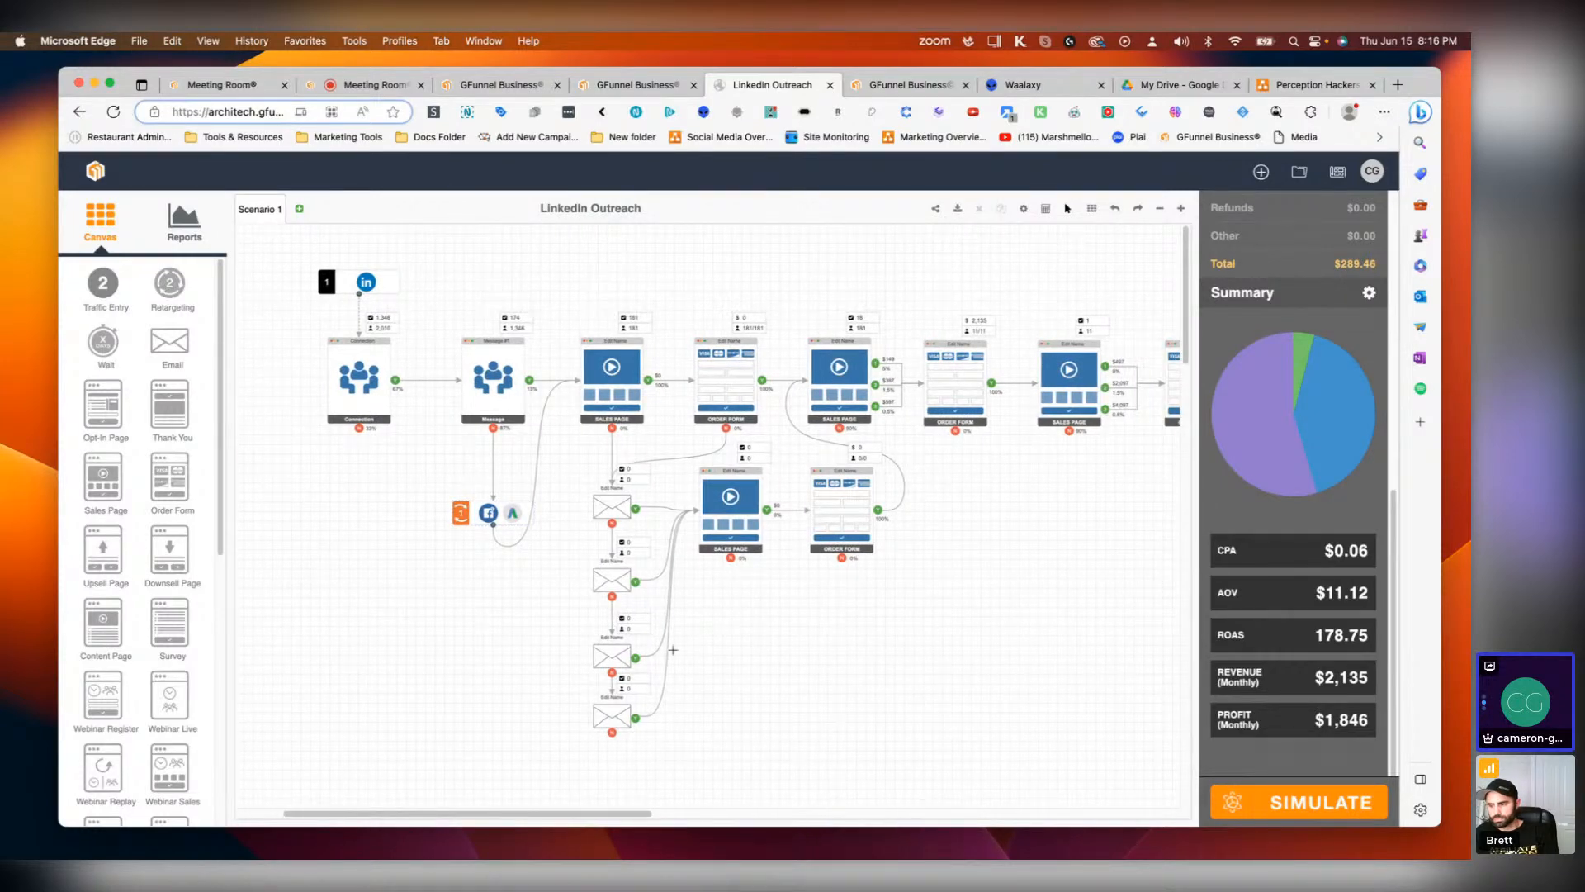
click(464, 513)
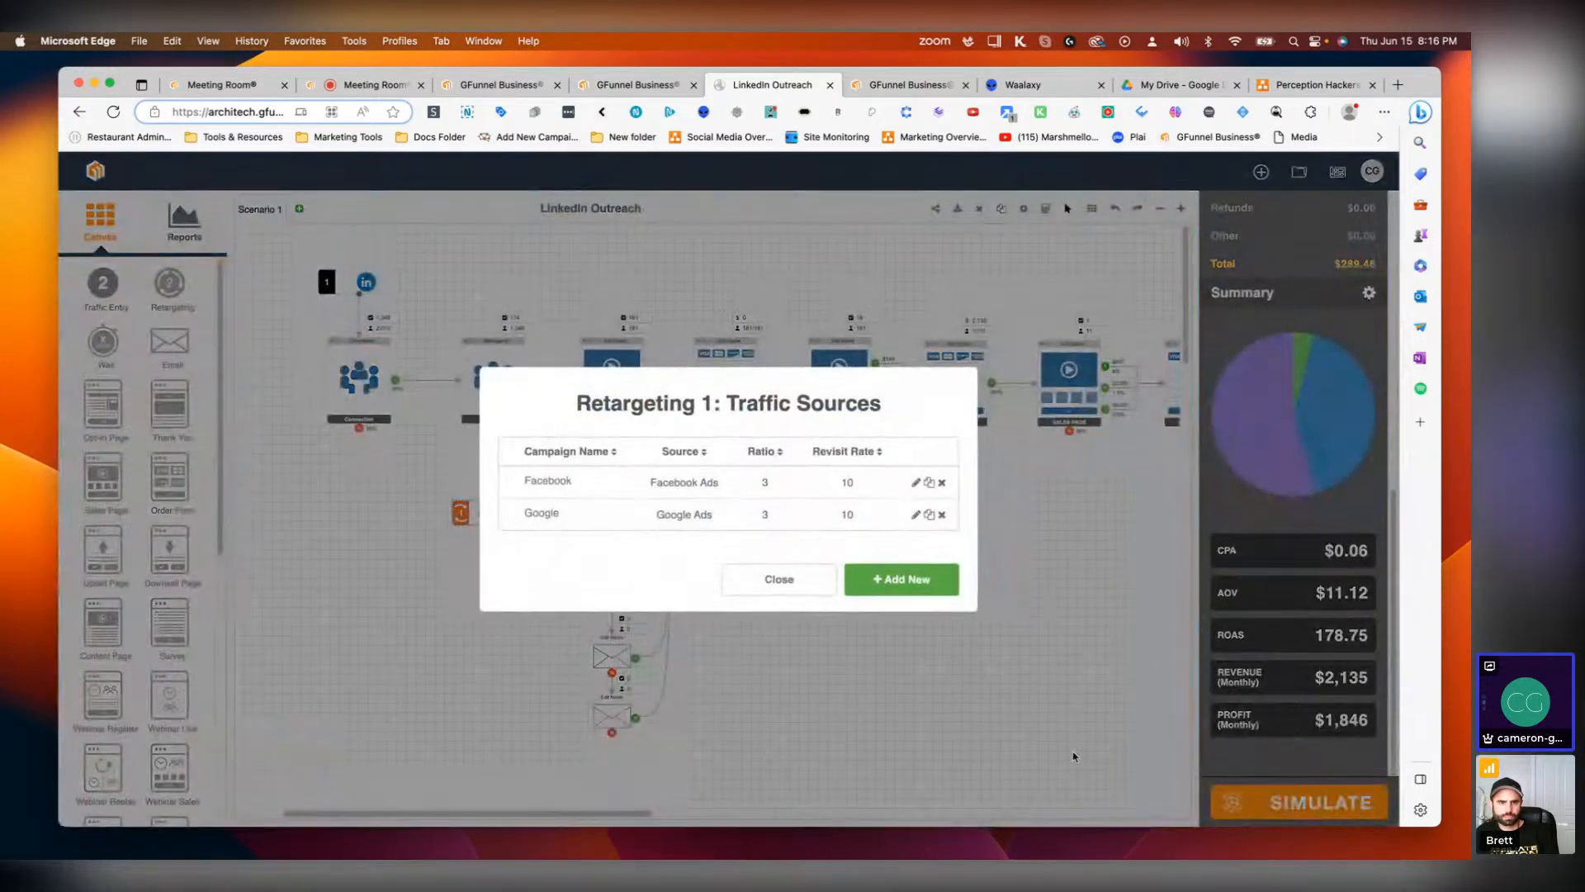
click(915, 484)
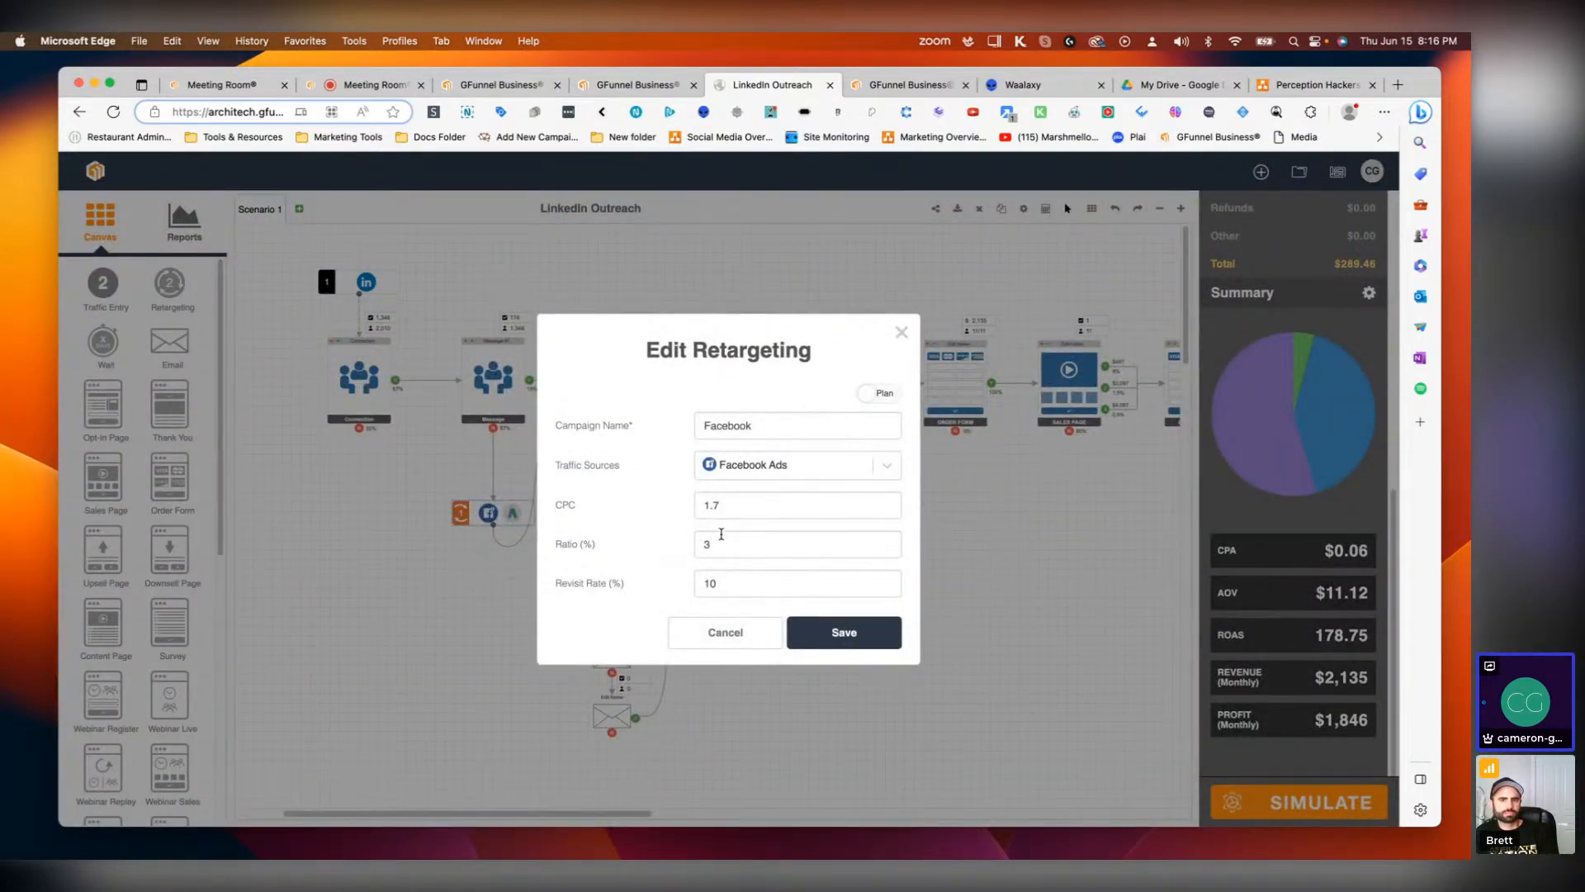
drag(722, 541, 691, 545)
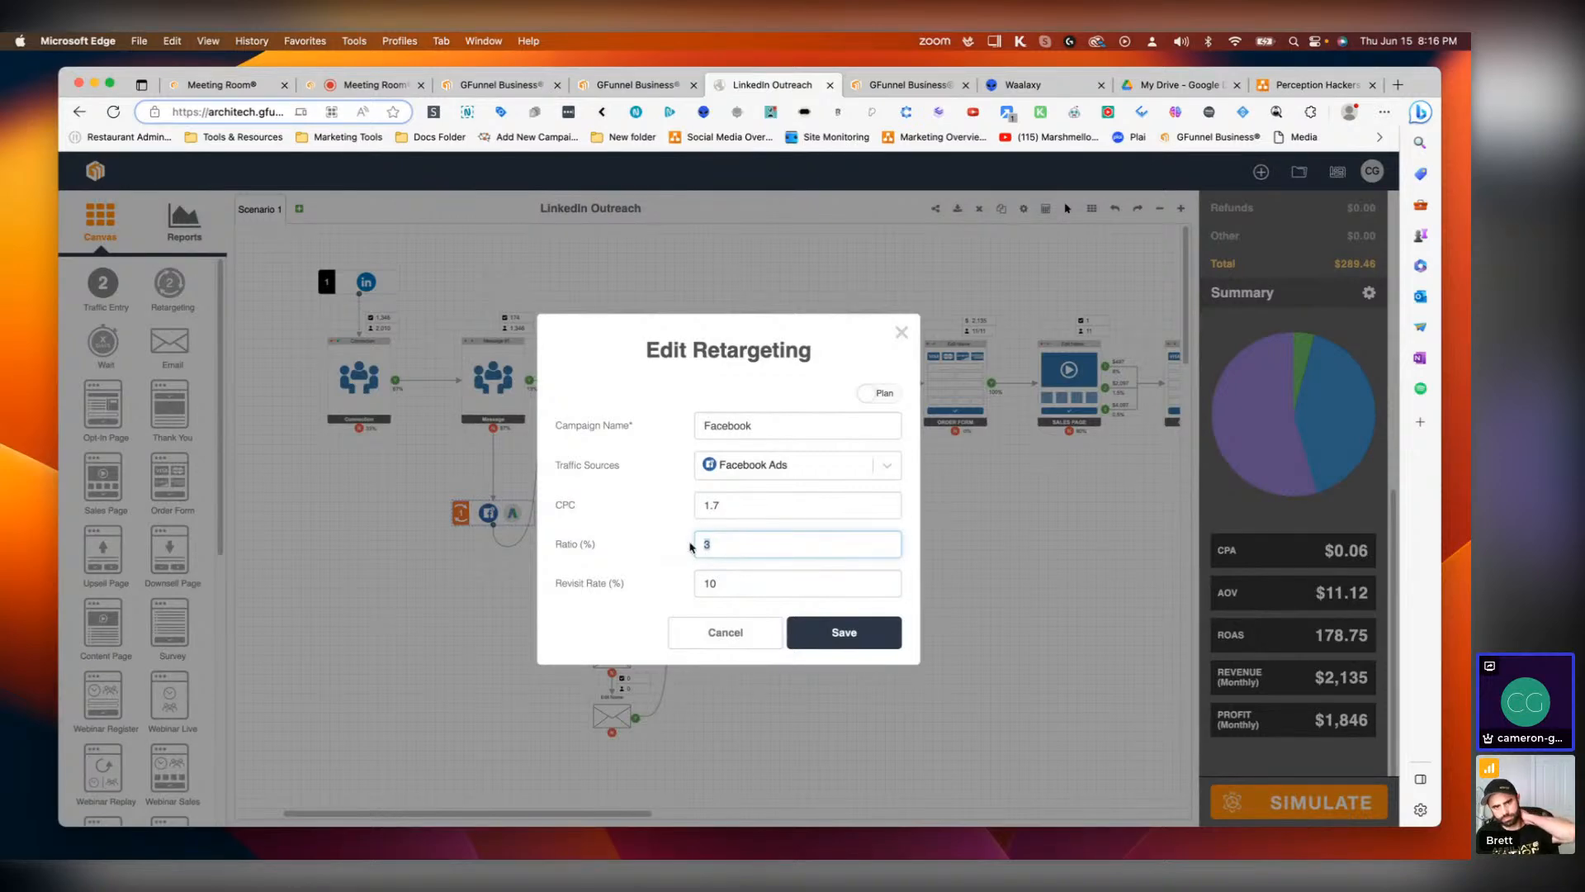
text(5)
click(840, 638)
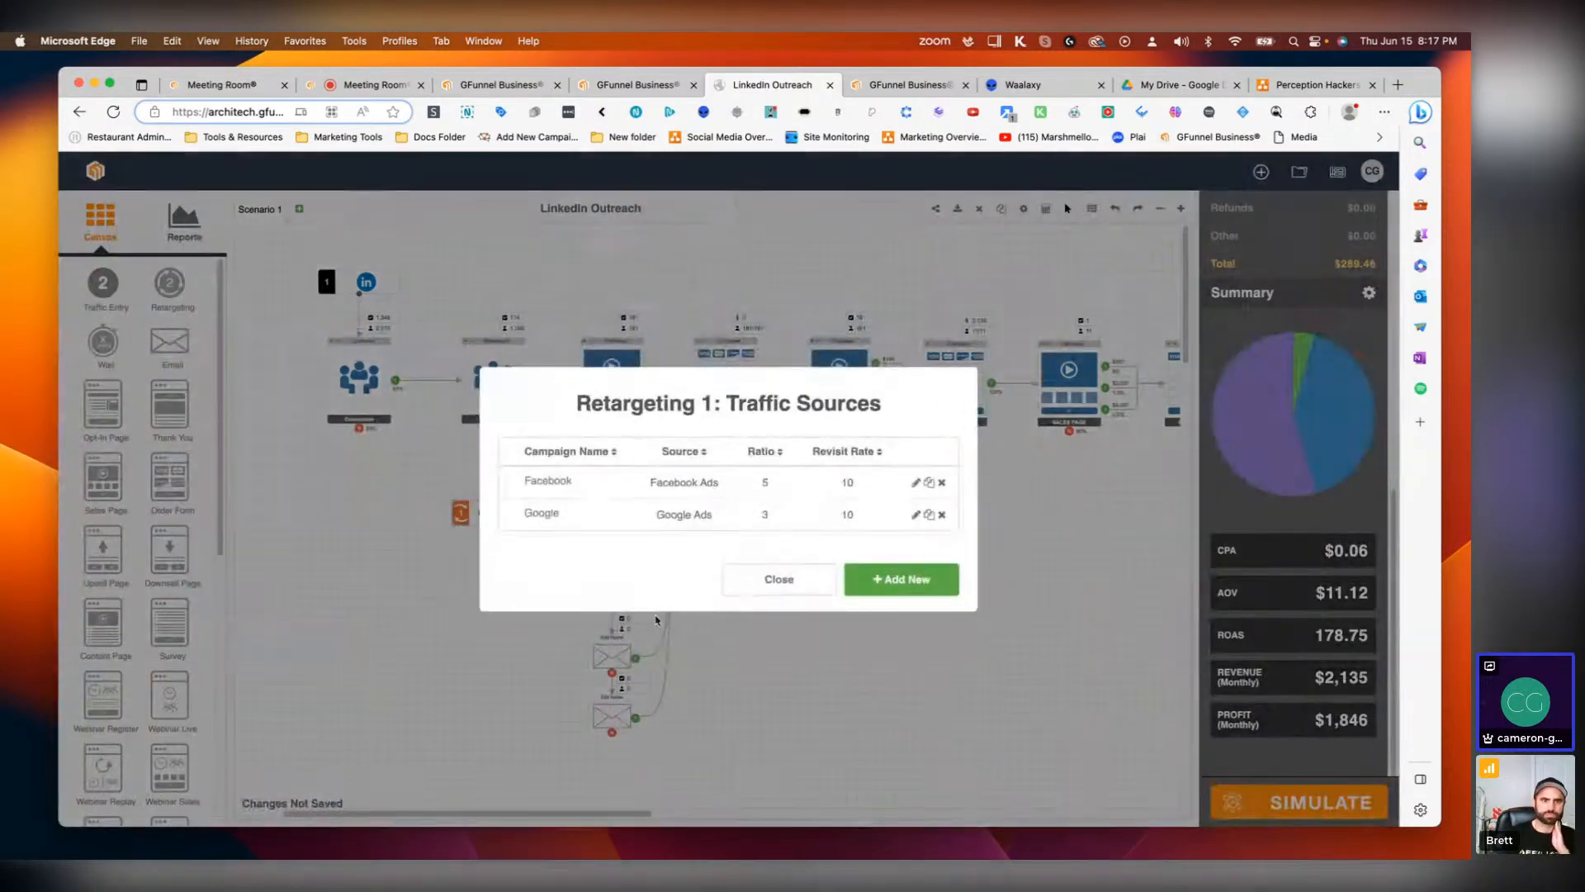
Step: Set the Google retargeting source's ratio to 5% and re-run the simulation
click(914, 515)
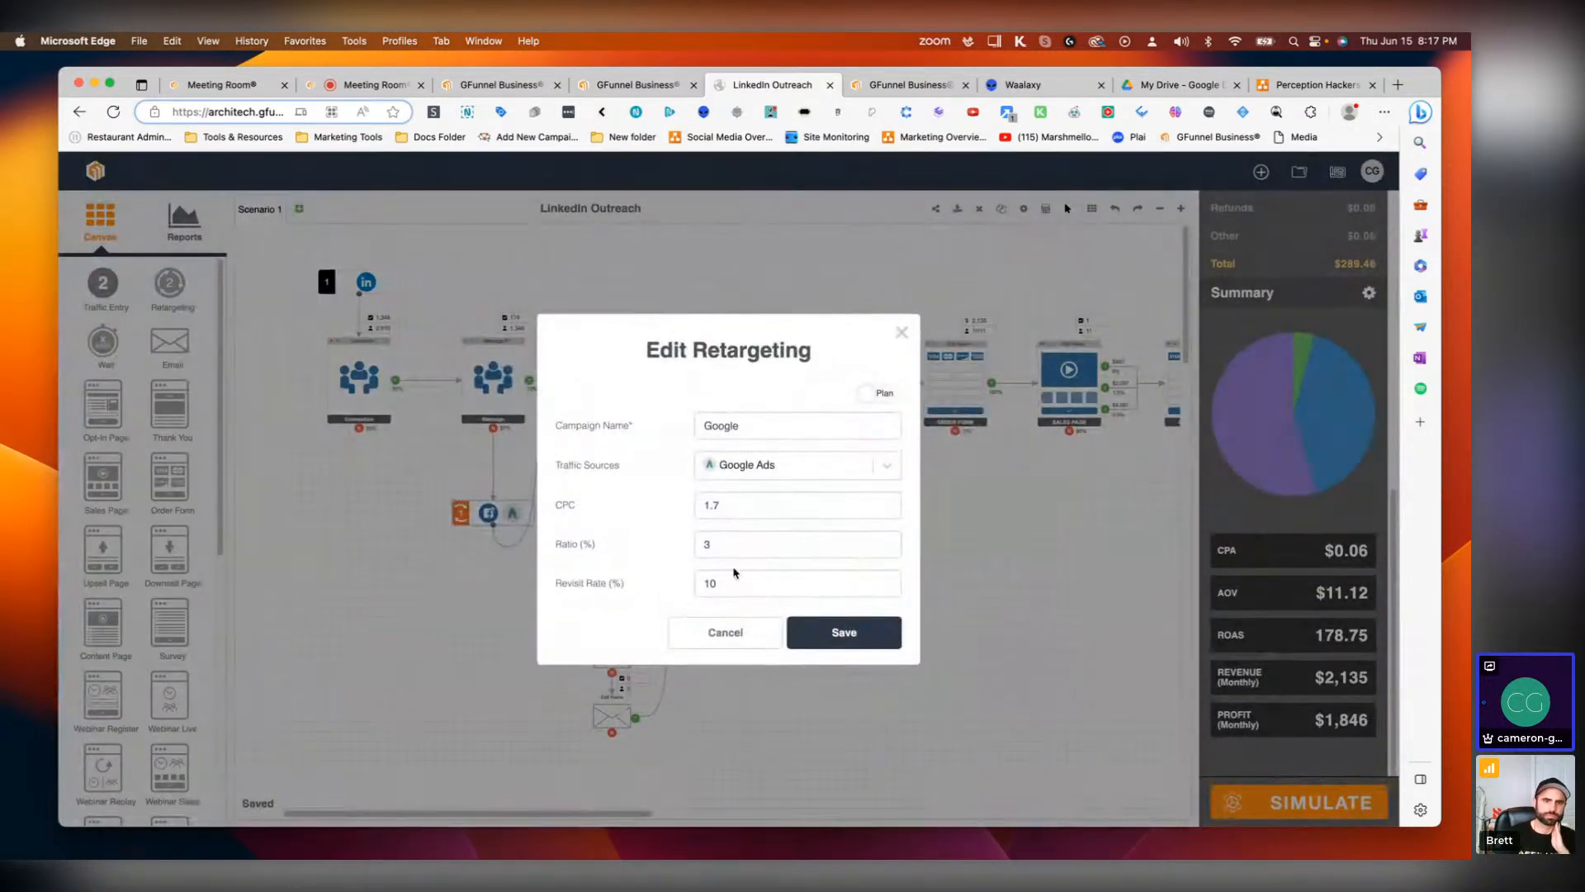
key(BackSpace)
text(5)
click(828, 629)
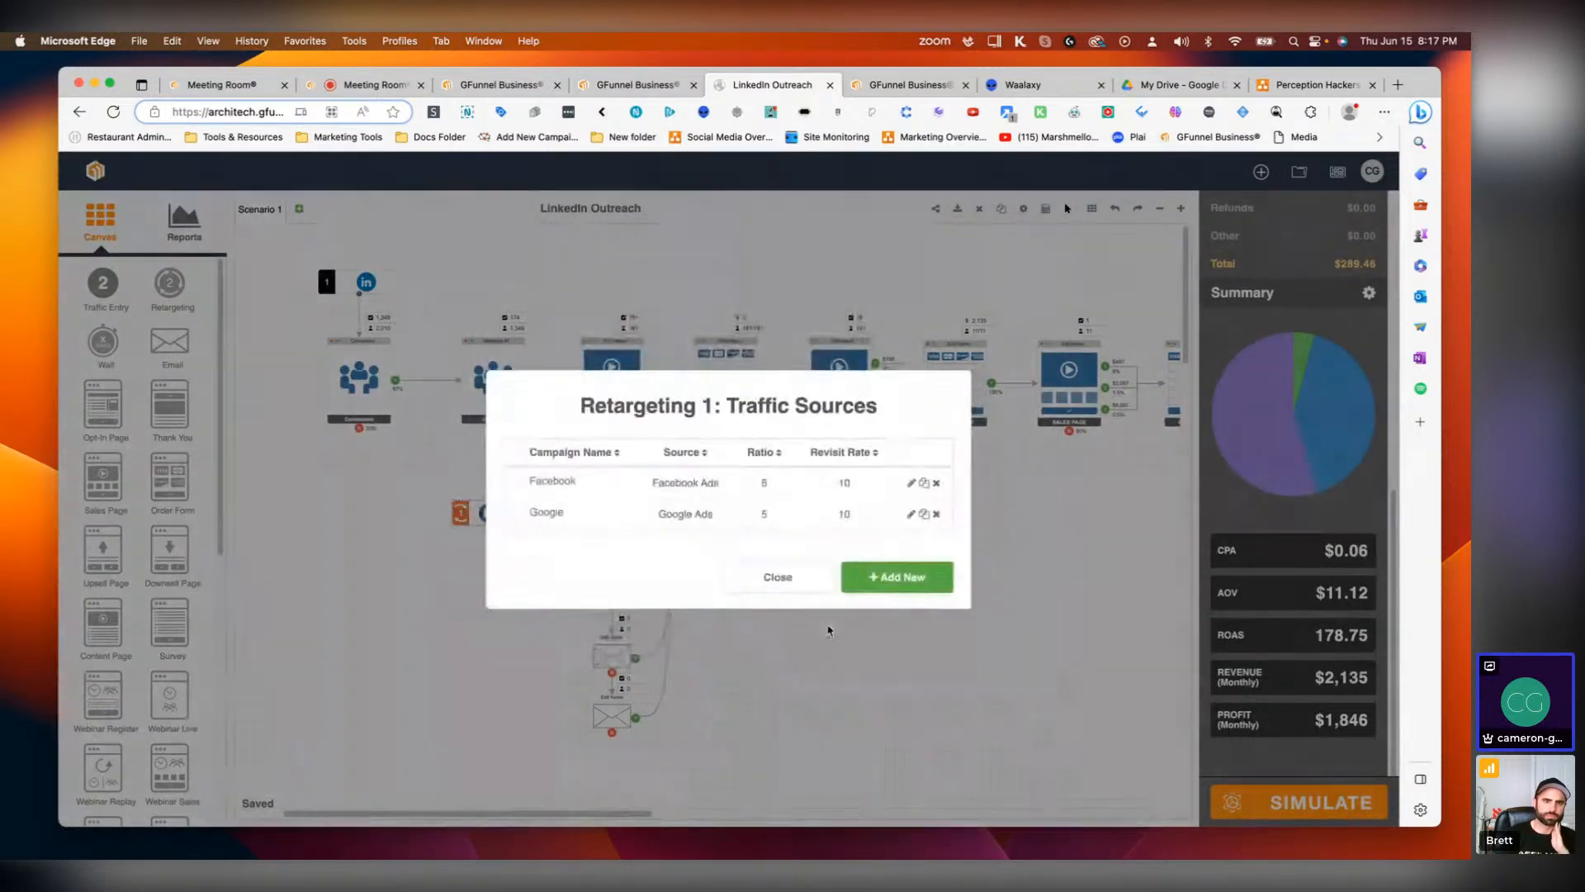
click(780, 580)
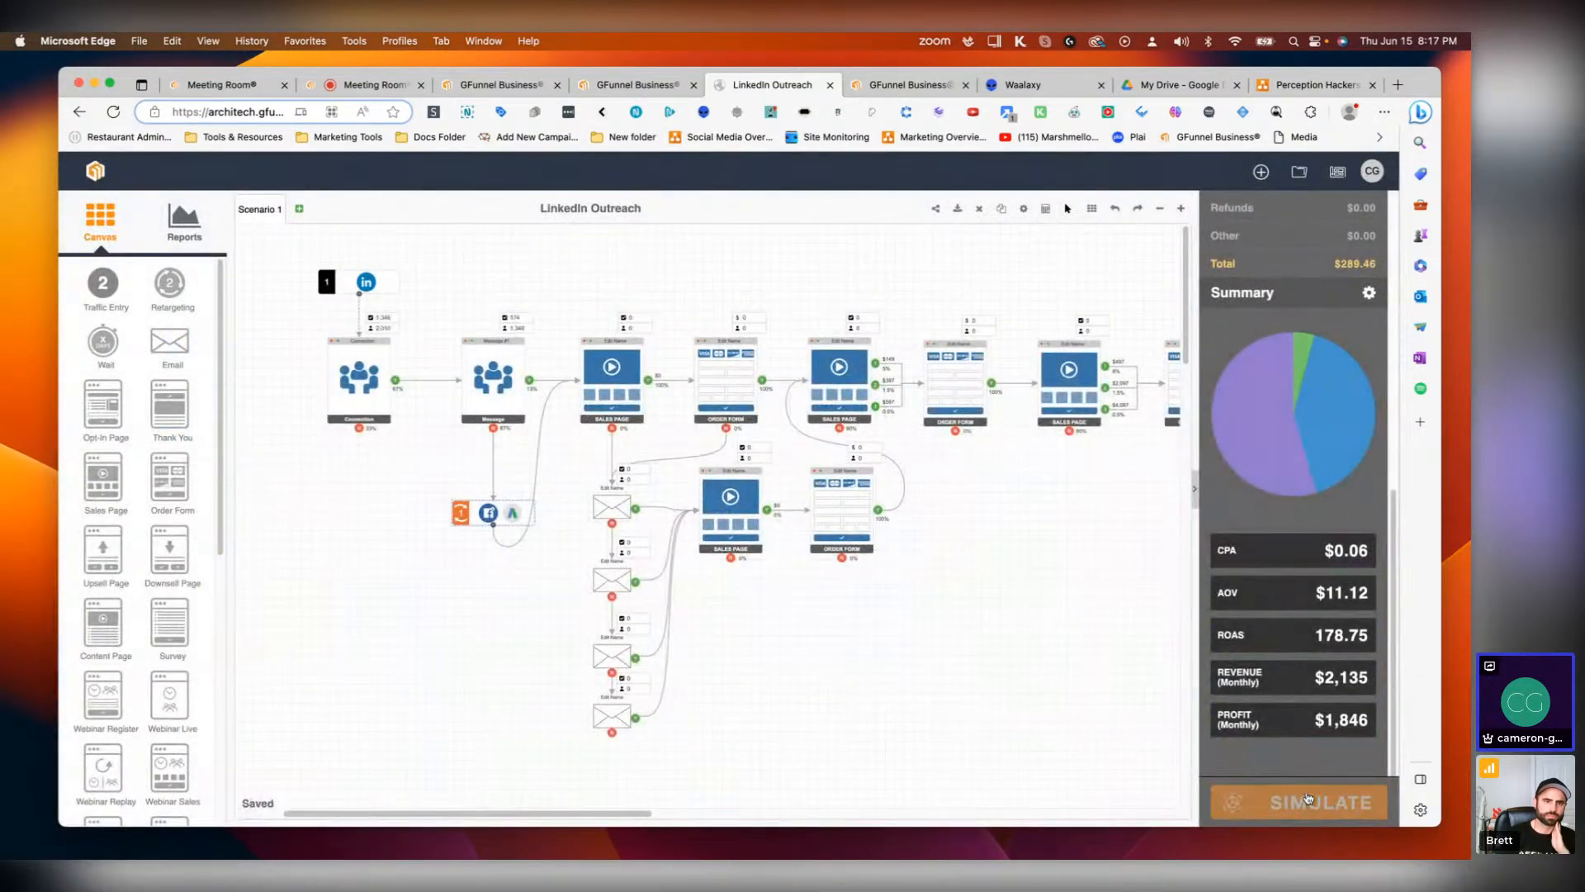
click(1307, 797)
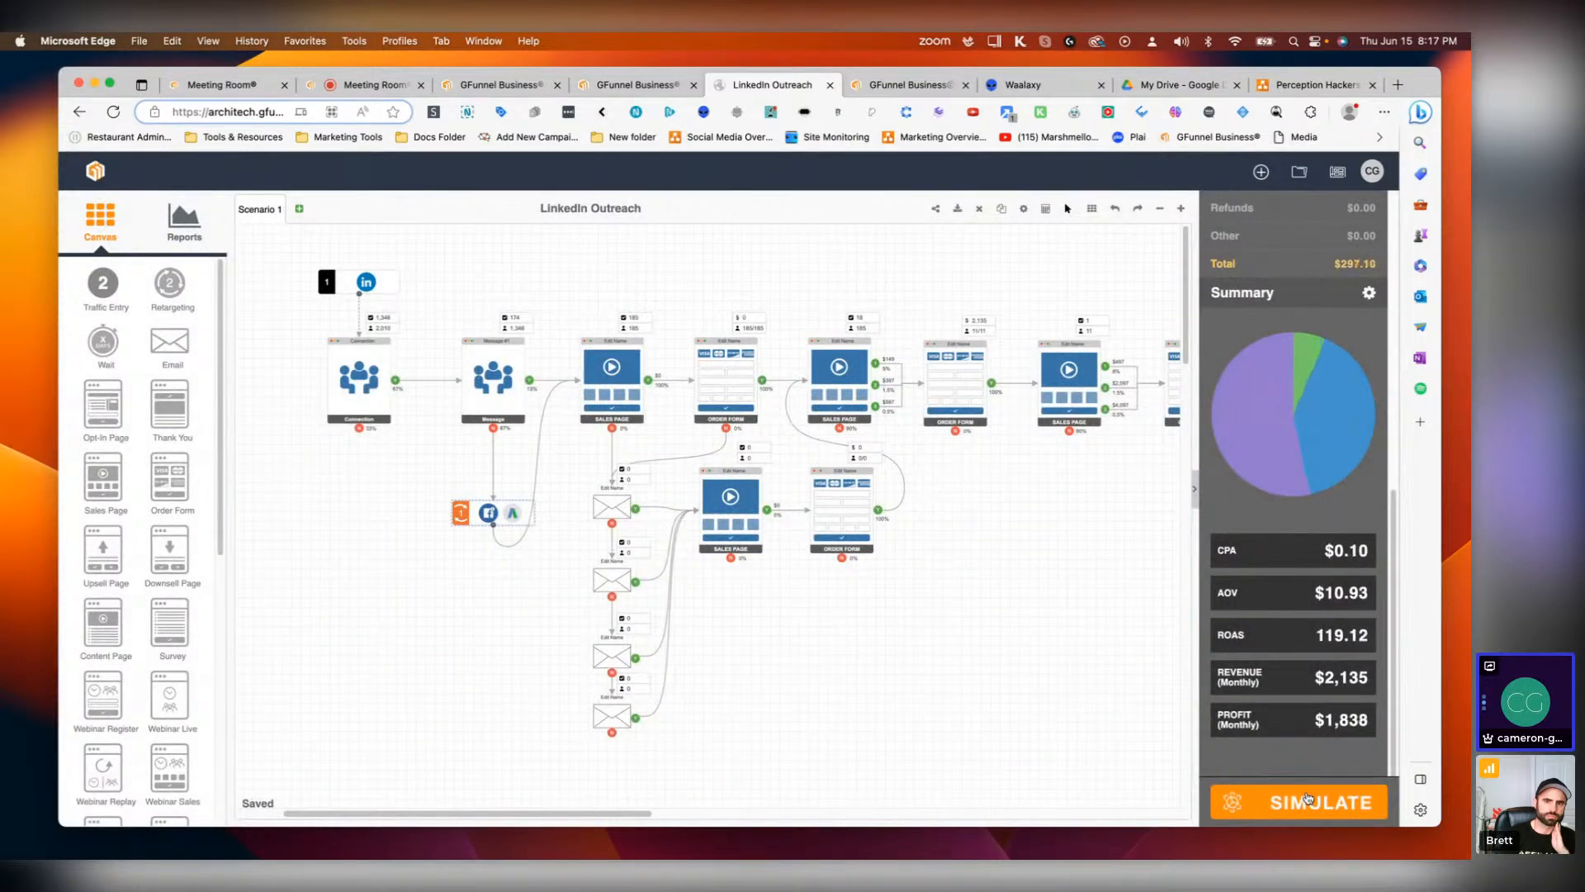
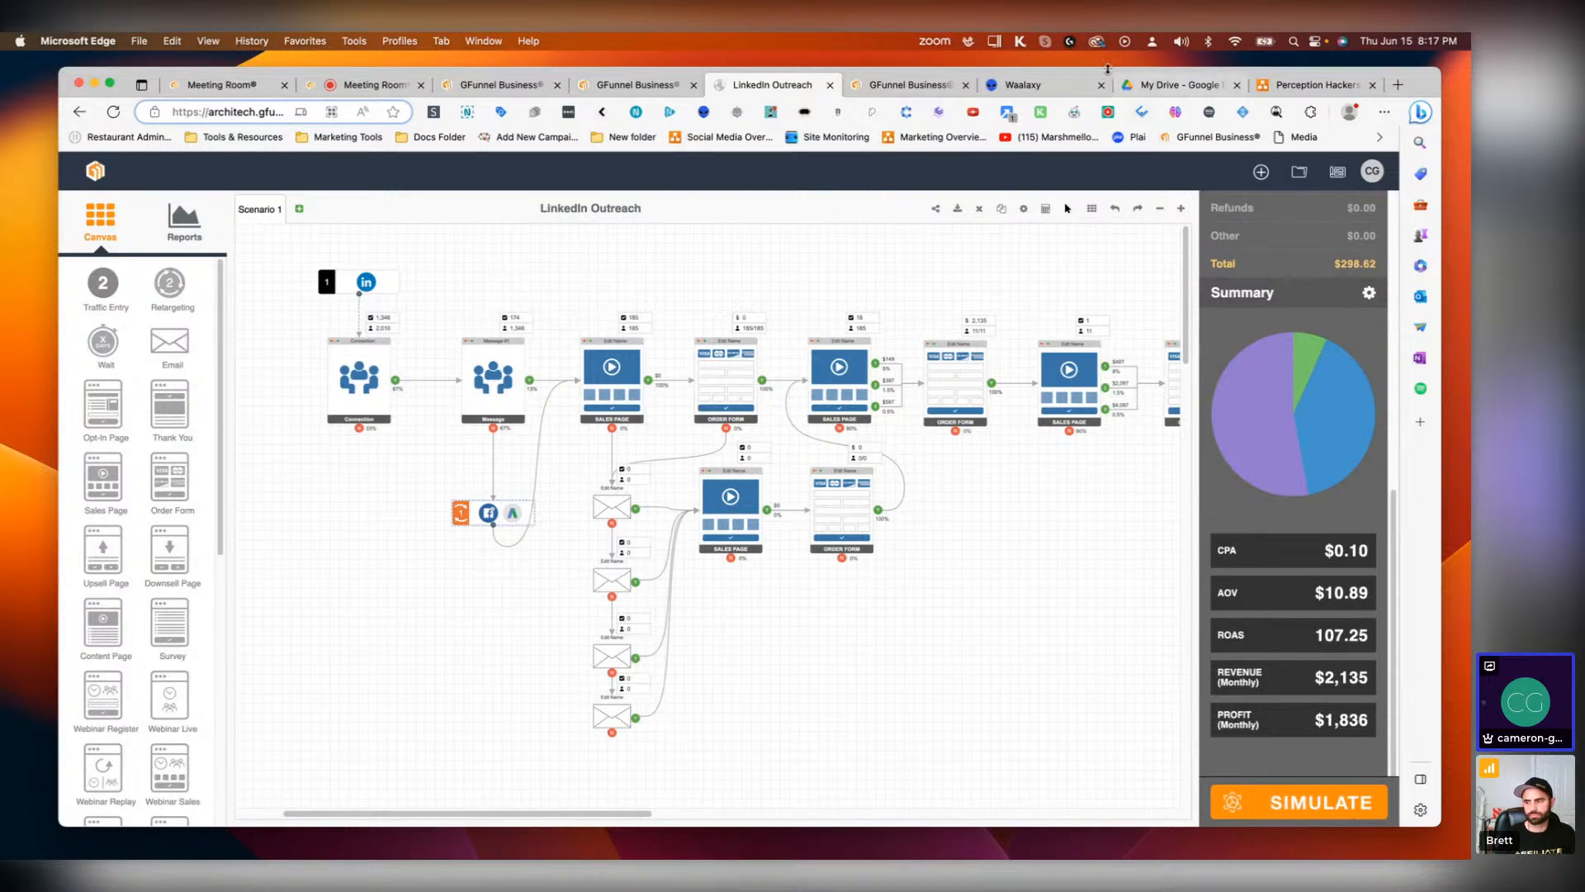
Step: Switch to Waalaxy and start a new campaign with the Invitation + 2 messages sequence
click(1027, 84)
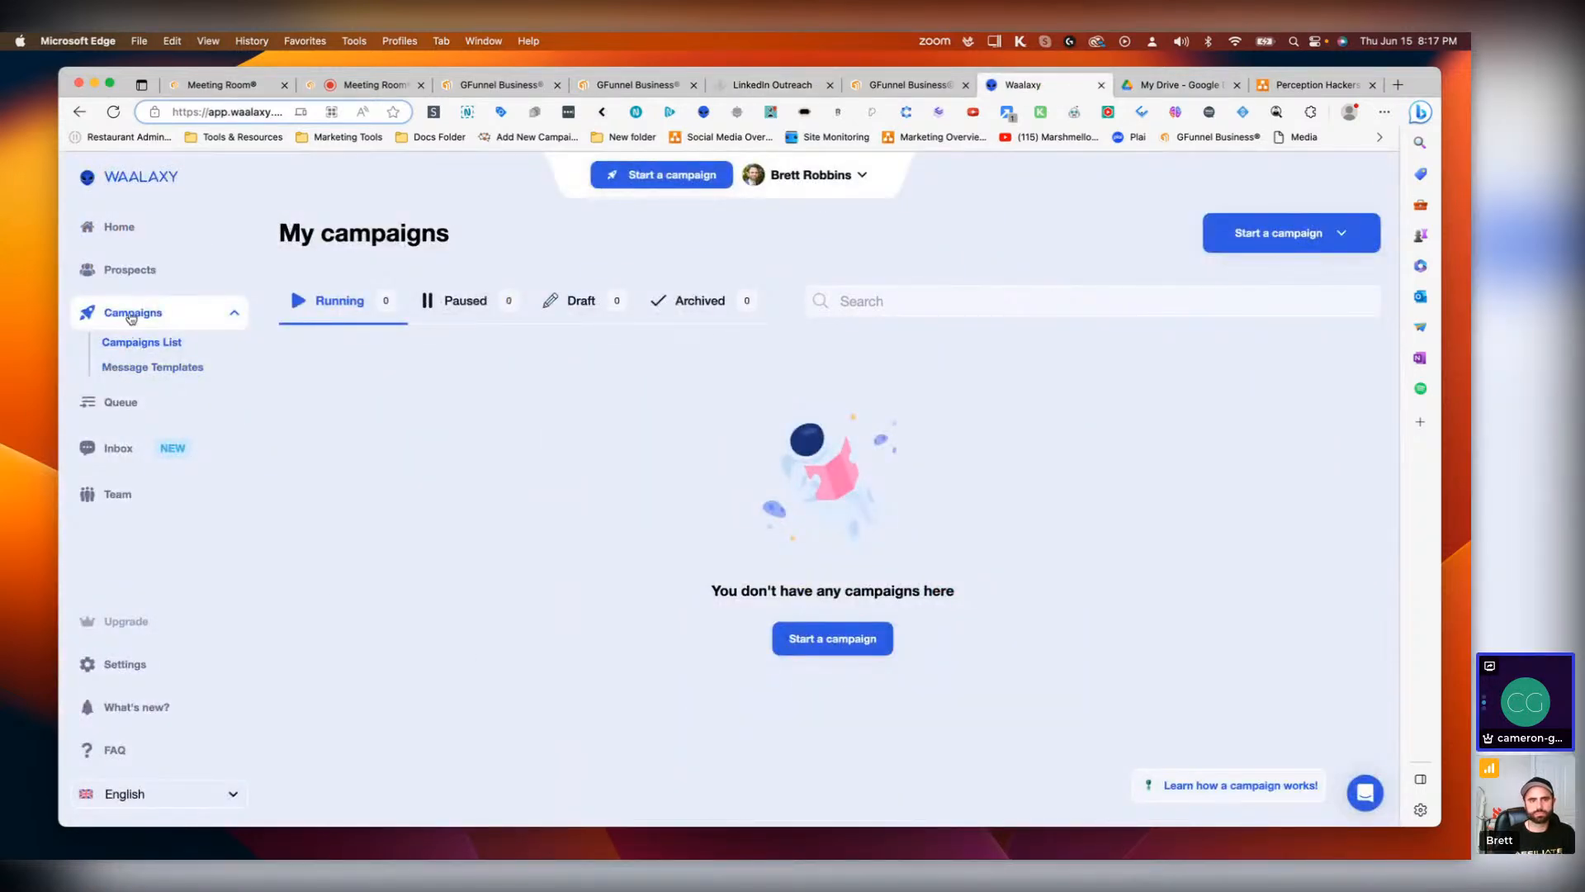
click(1261, 239)
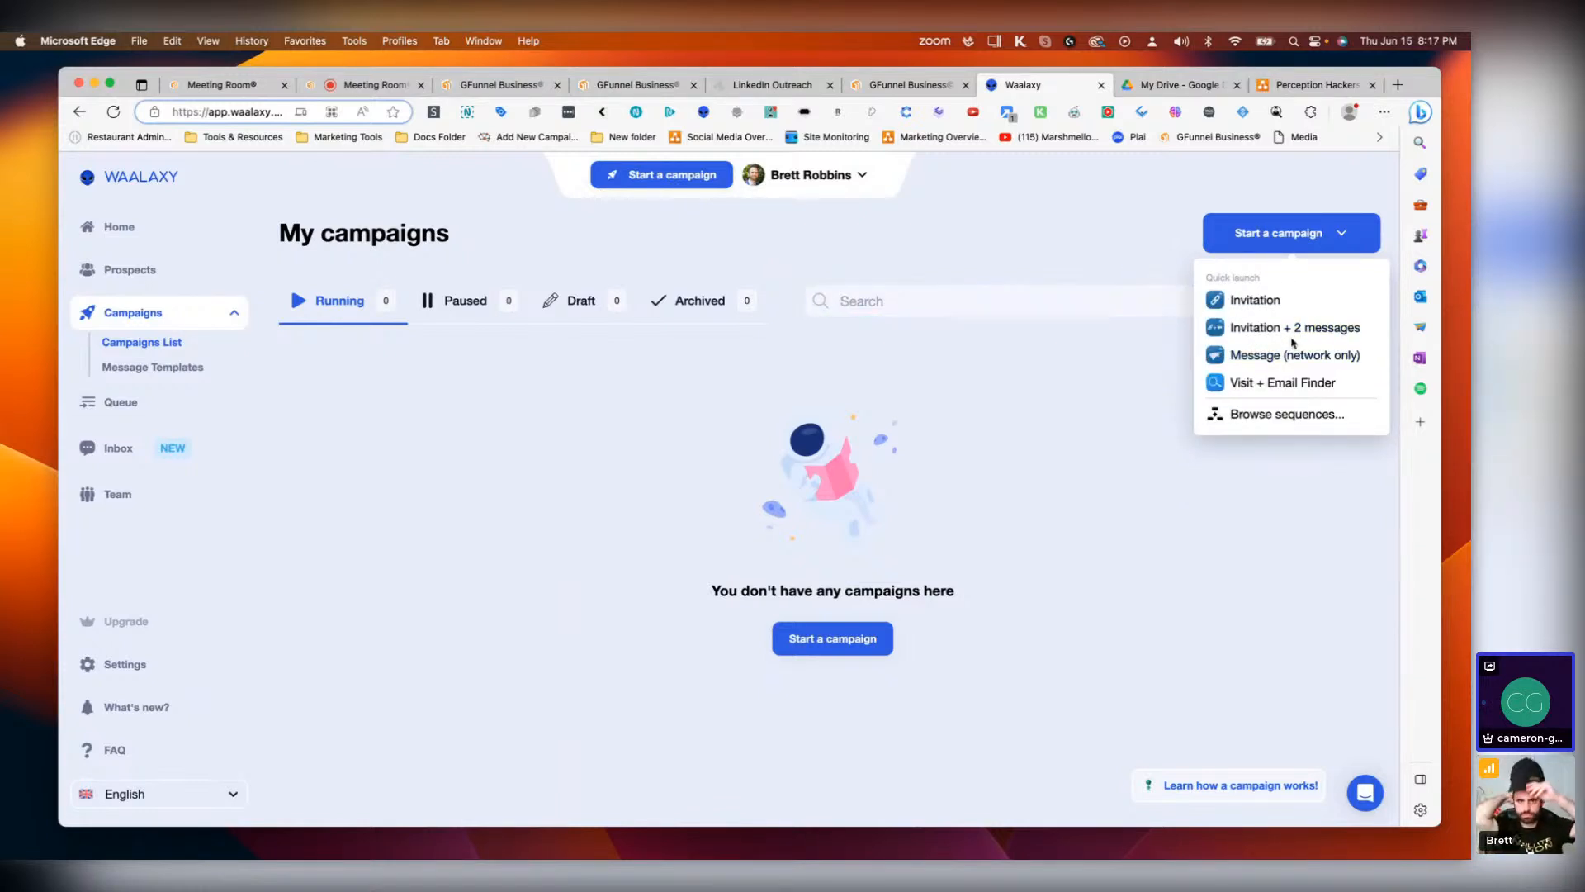
click(1263, 334)
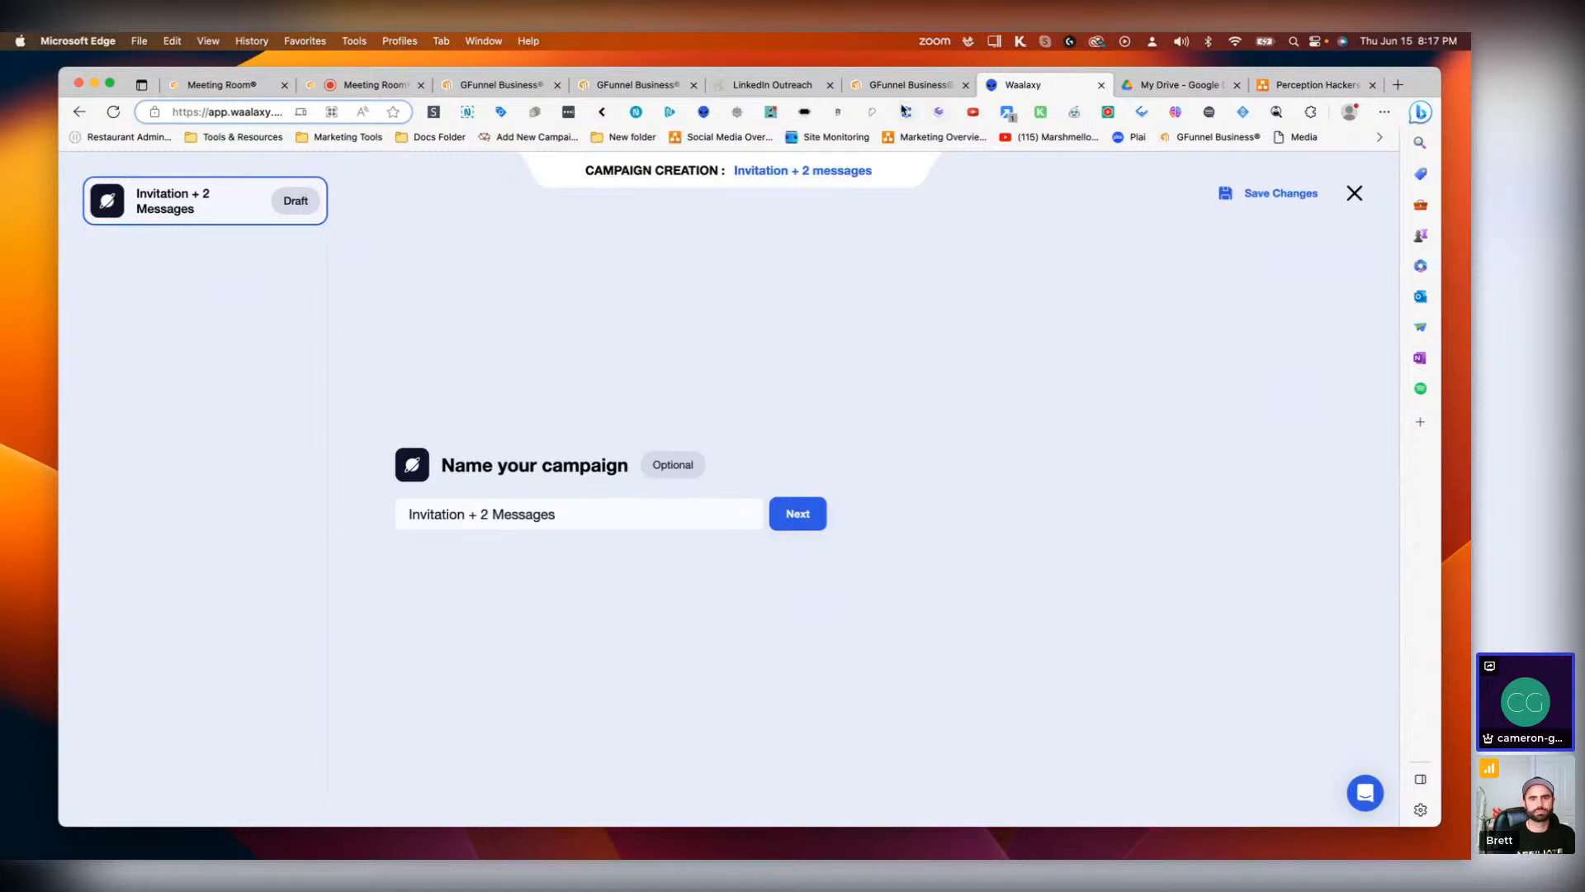
Step: Switch to the GFunnel Business LinkedIn tool and open the Outreach #1 campaign for editing
click(924, 87)
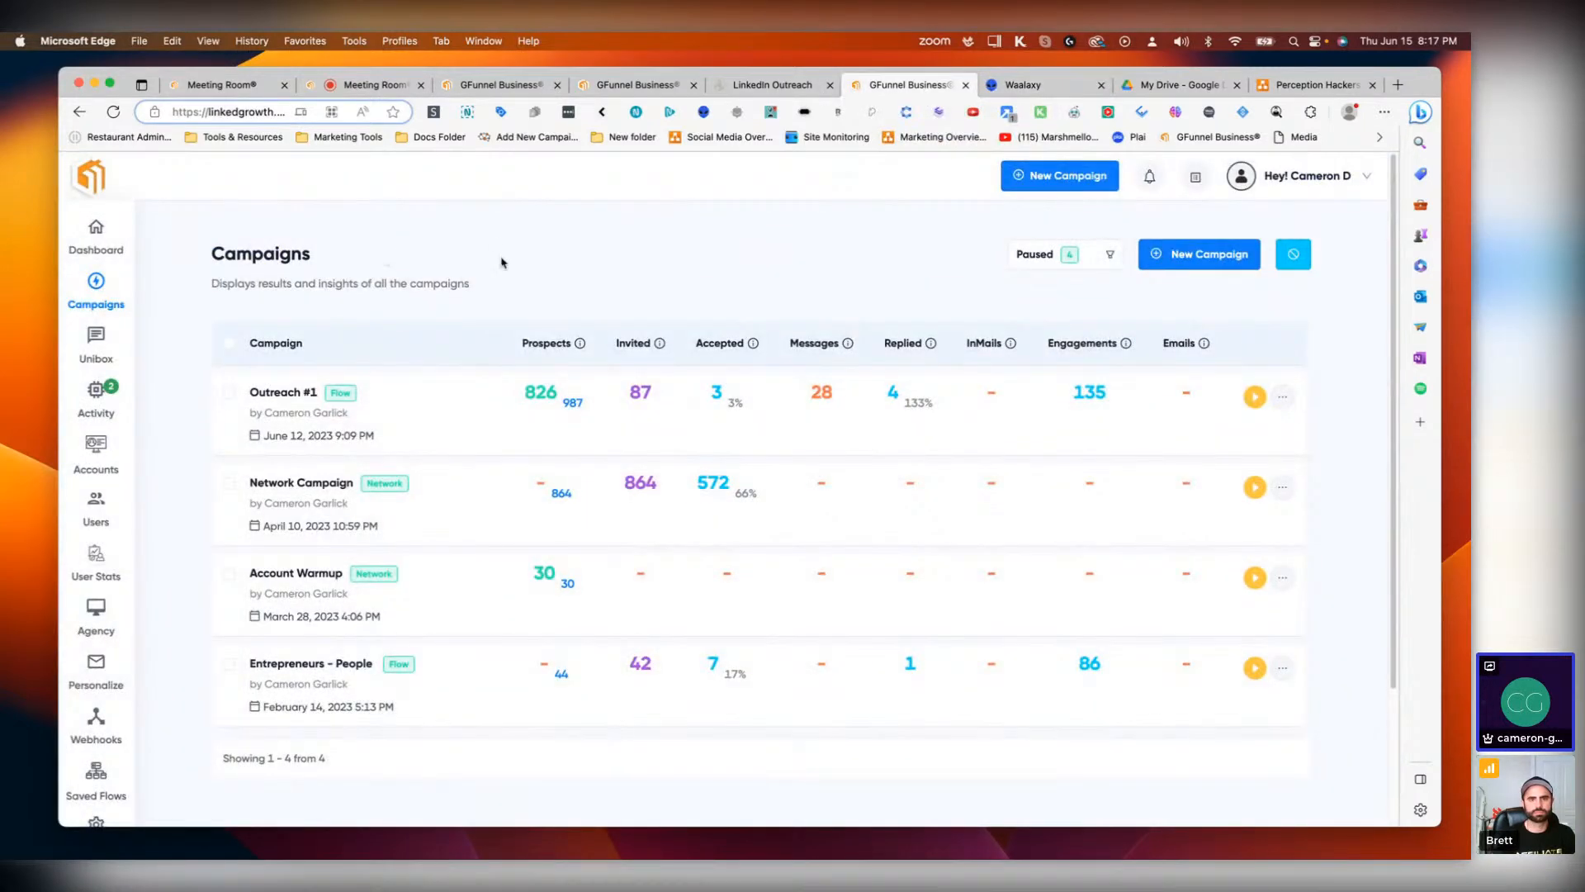
click(1282, 397)
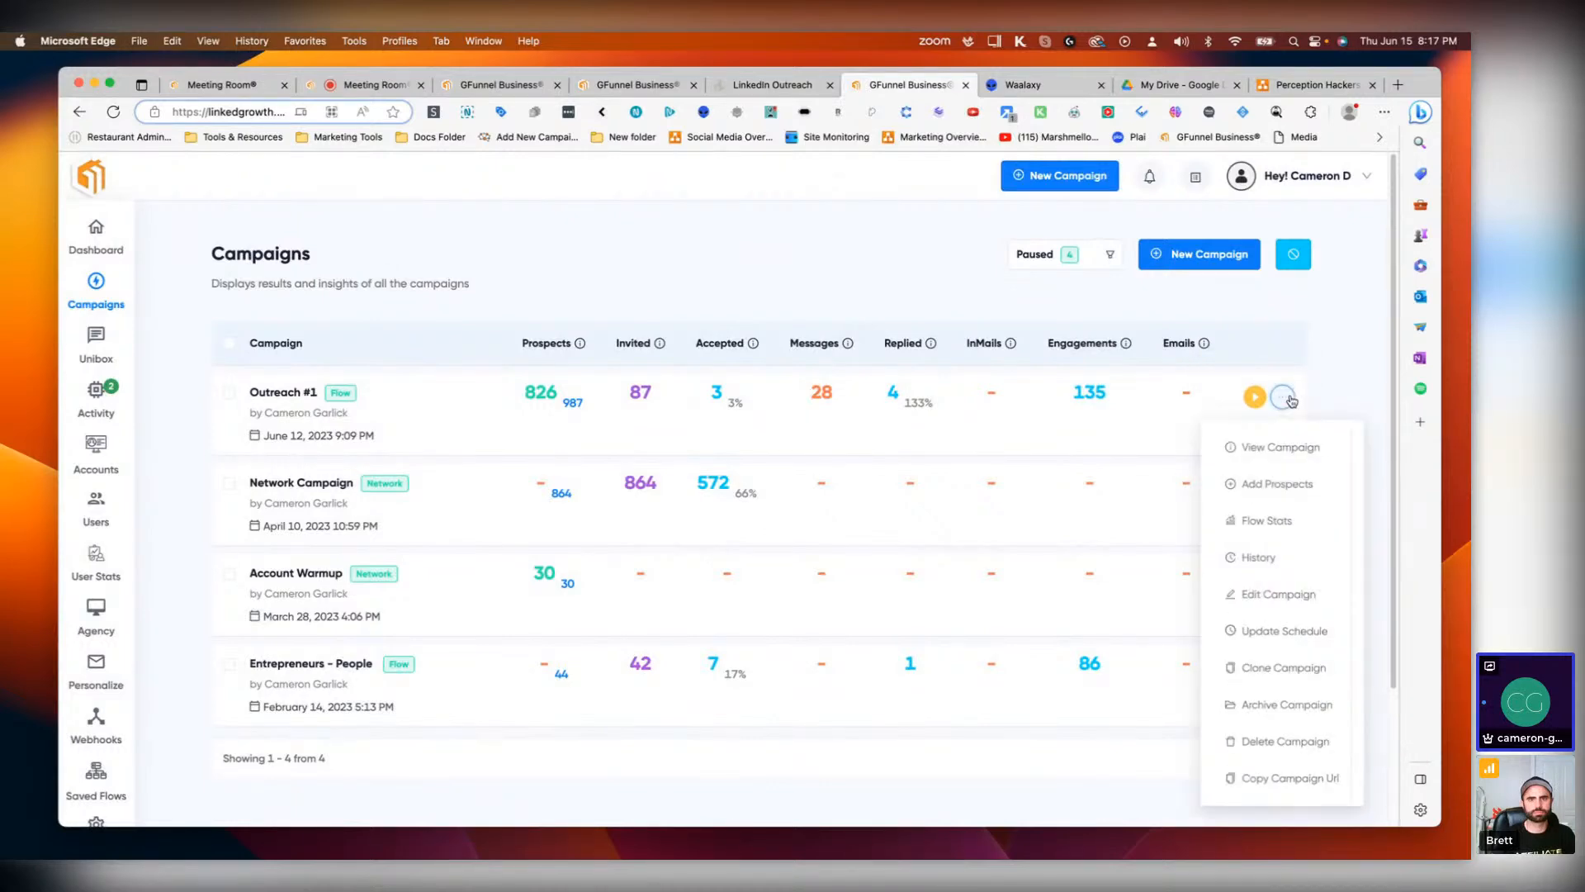
click(1277, 594)
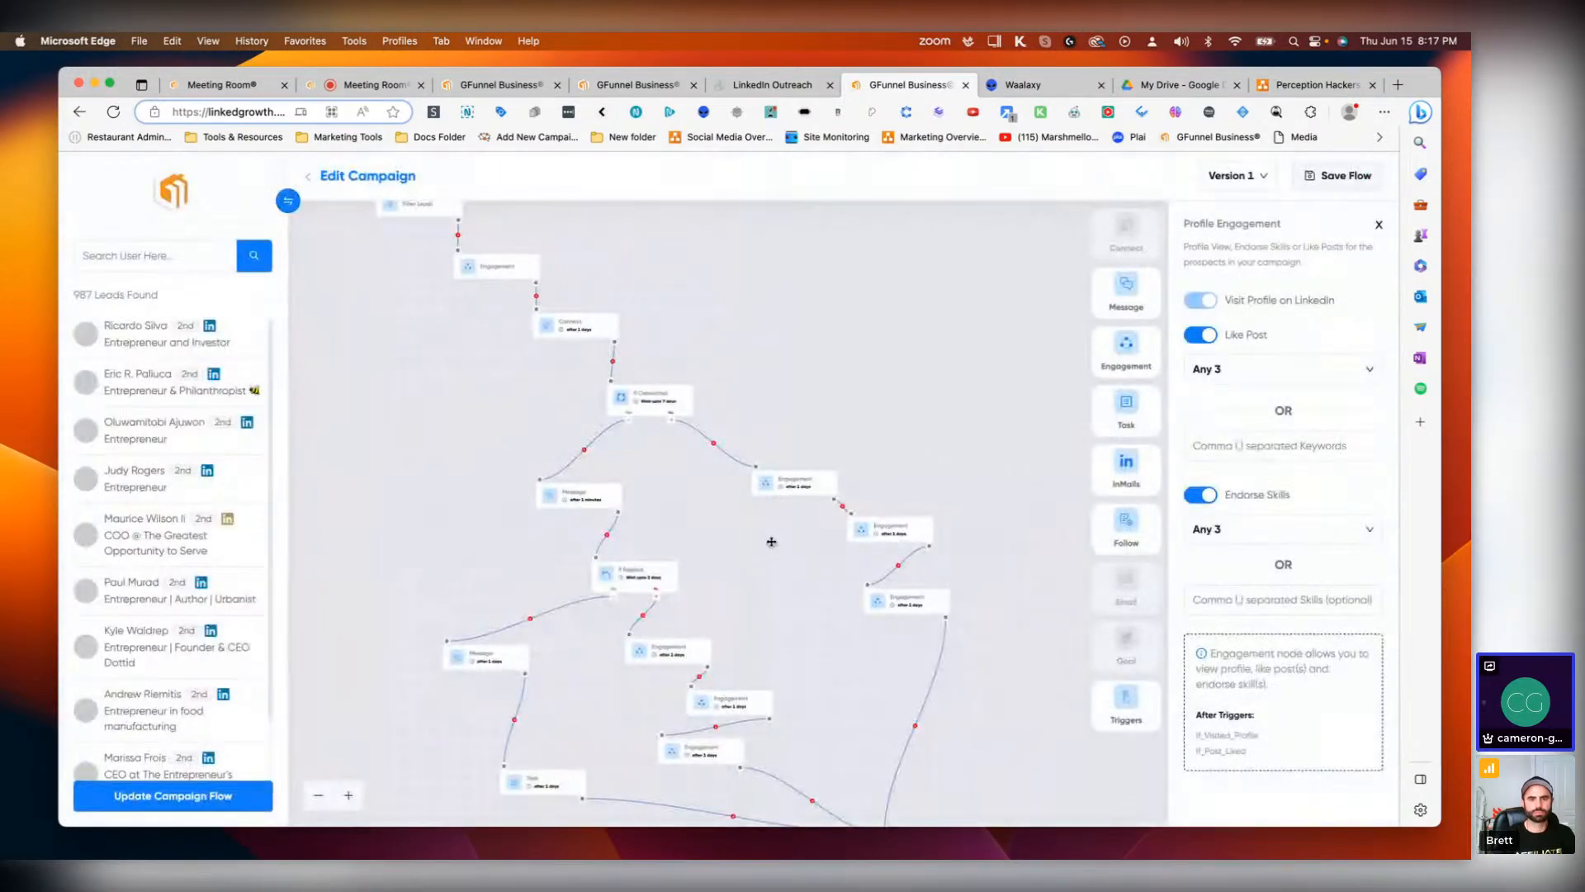
Step: Examine the campaign flow's nodes from Filter Leads through the Engagement and Connect steps
scroll(641, 443, up, 3)
drag(691, 296, 774, 505)
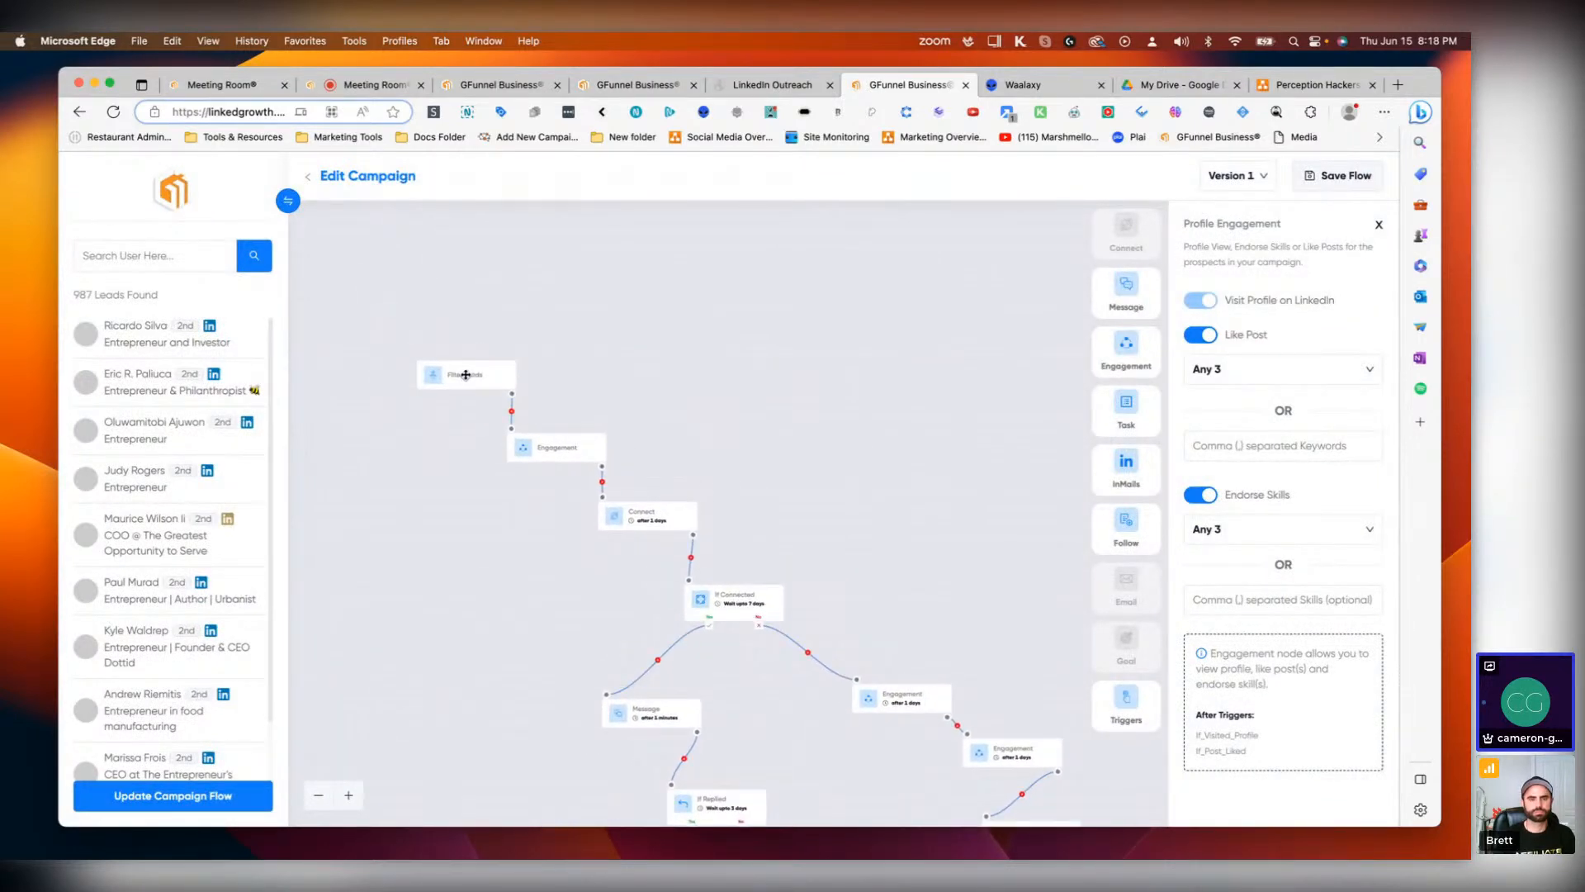
click(465, 375)
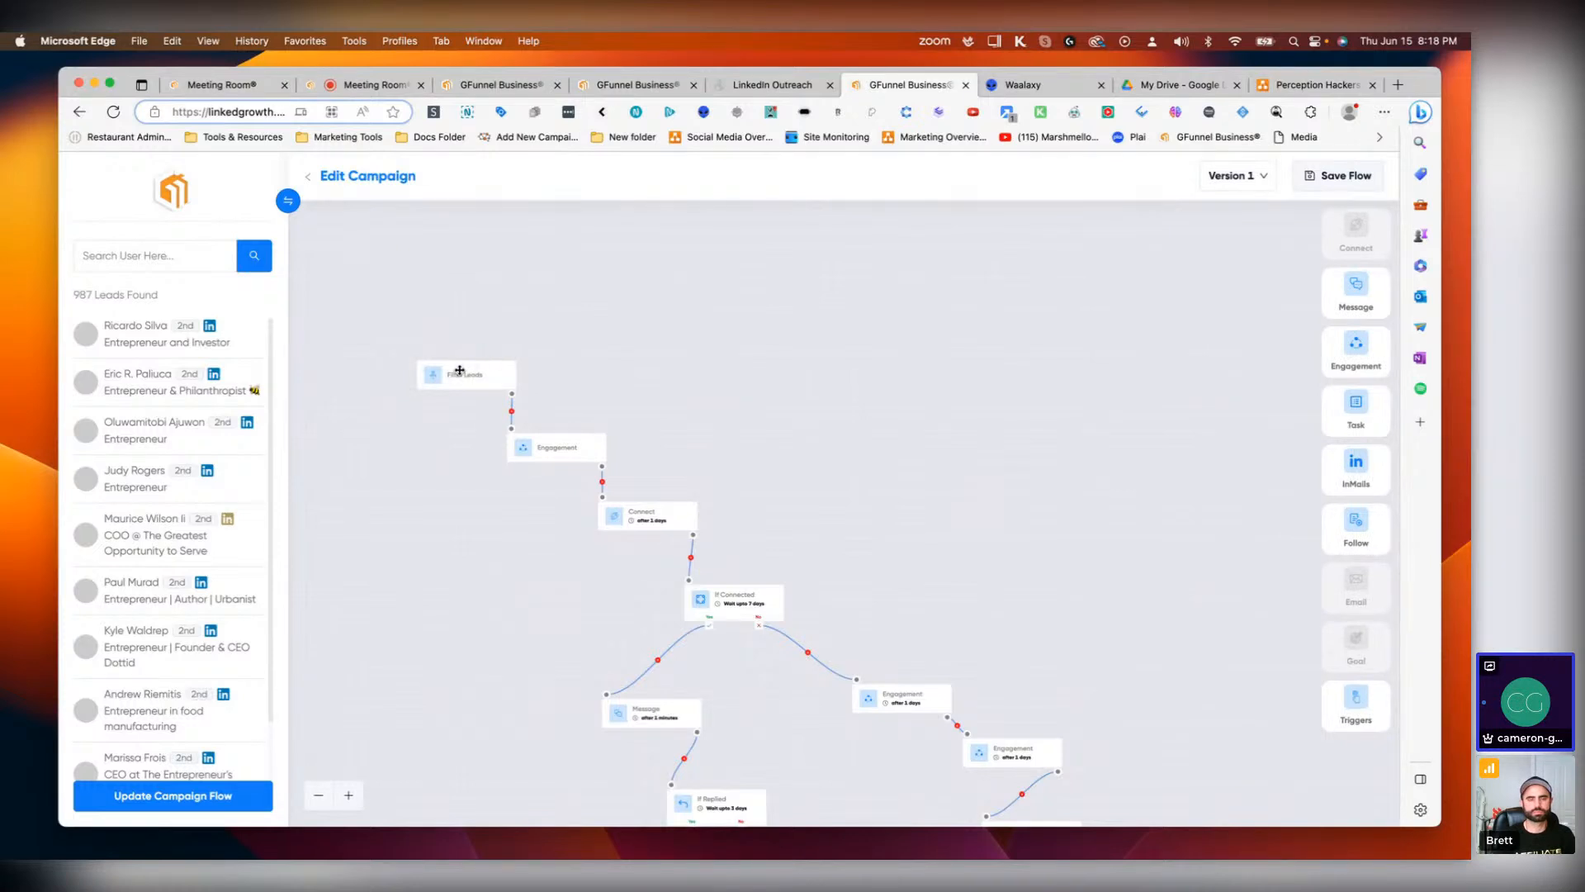
scroll(132, 372, down, 8)
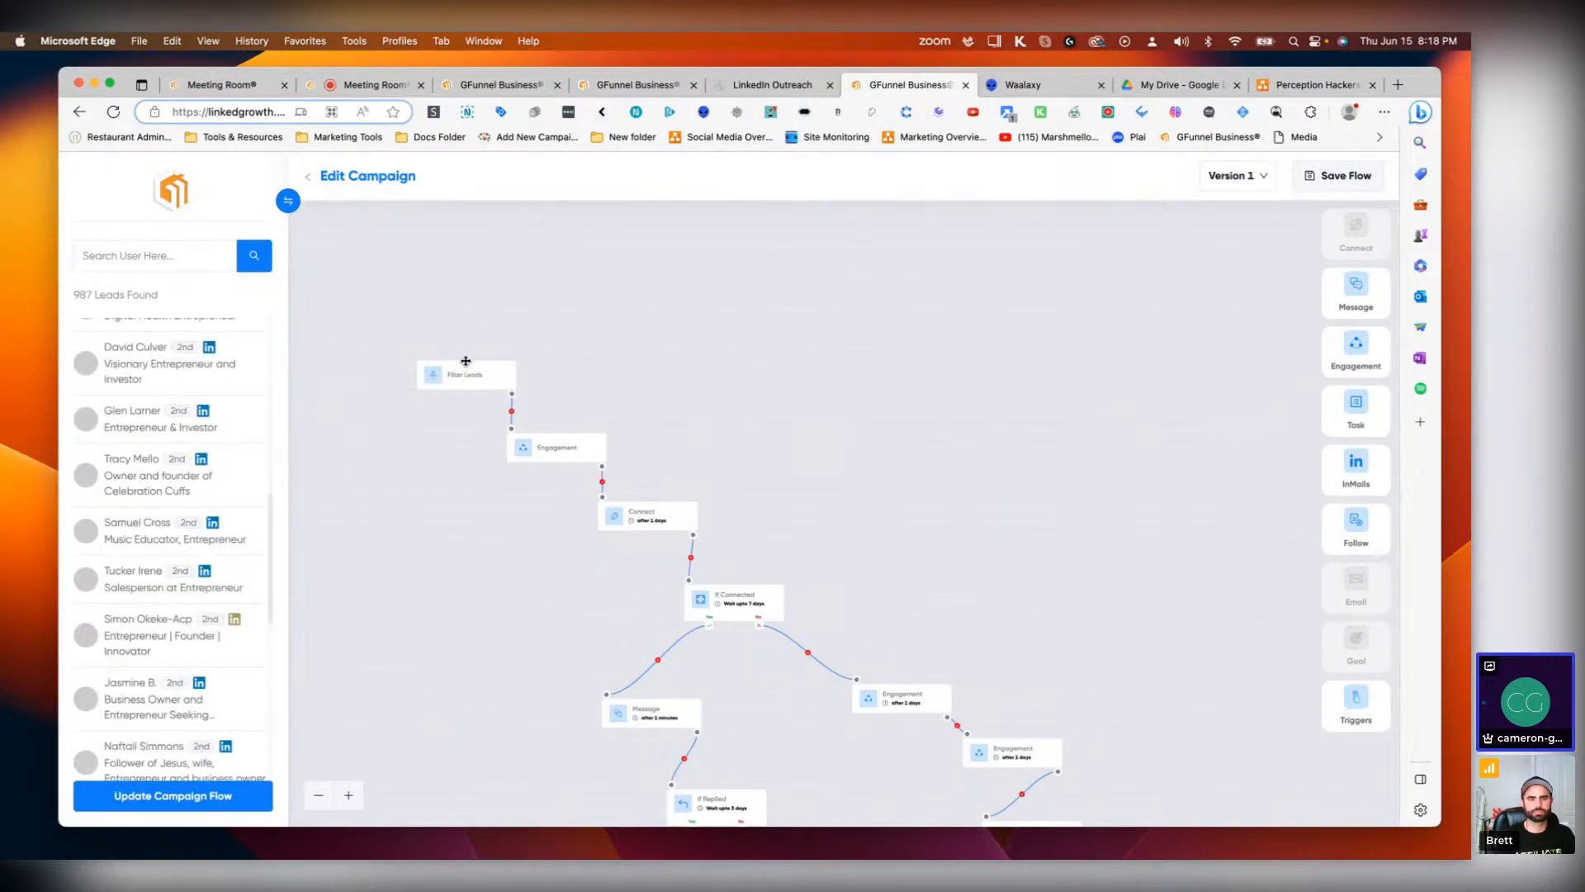
click(555, 449)
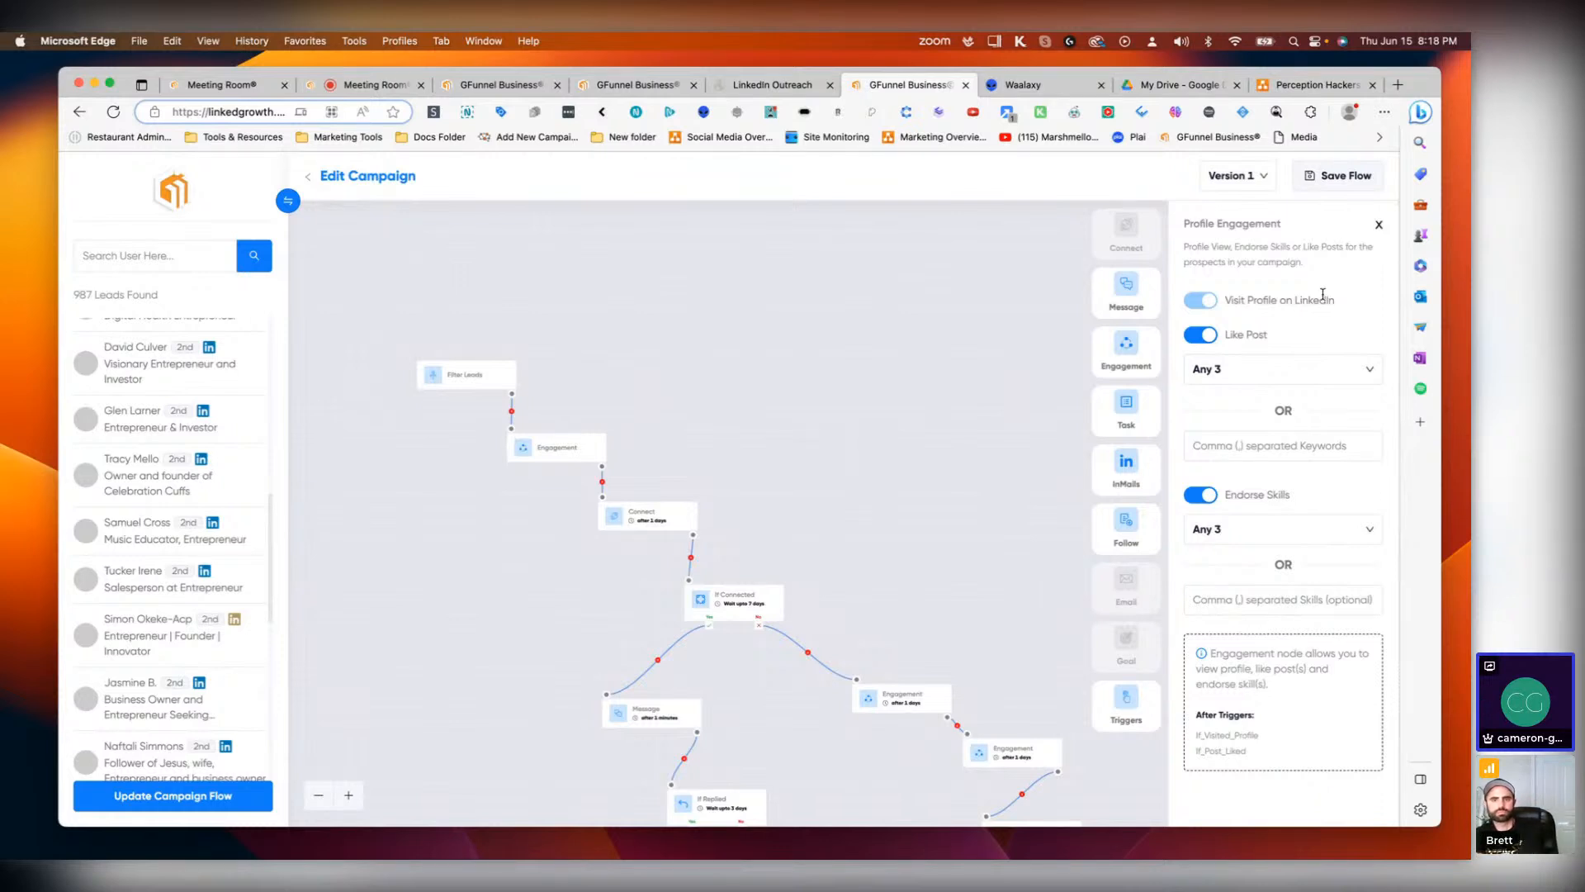
scroll(756, 410, down, 1)
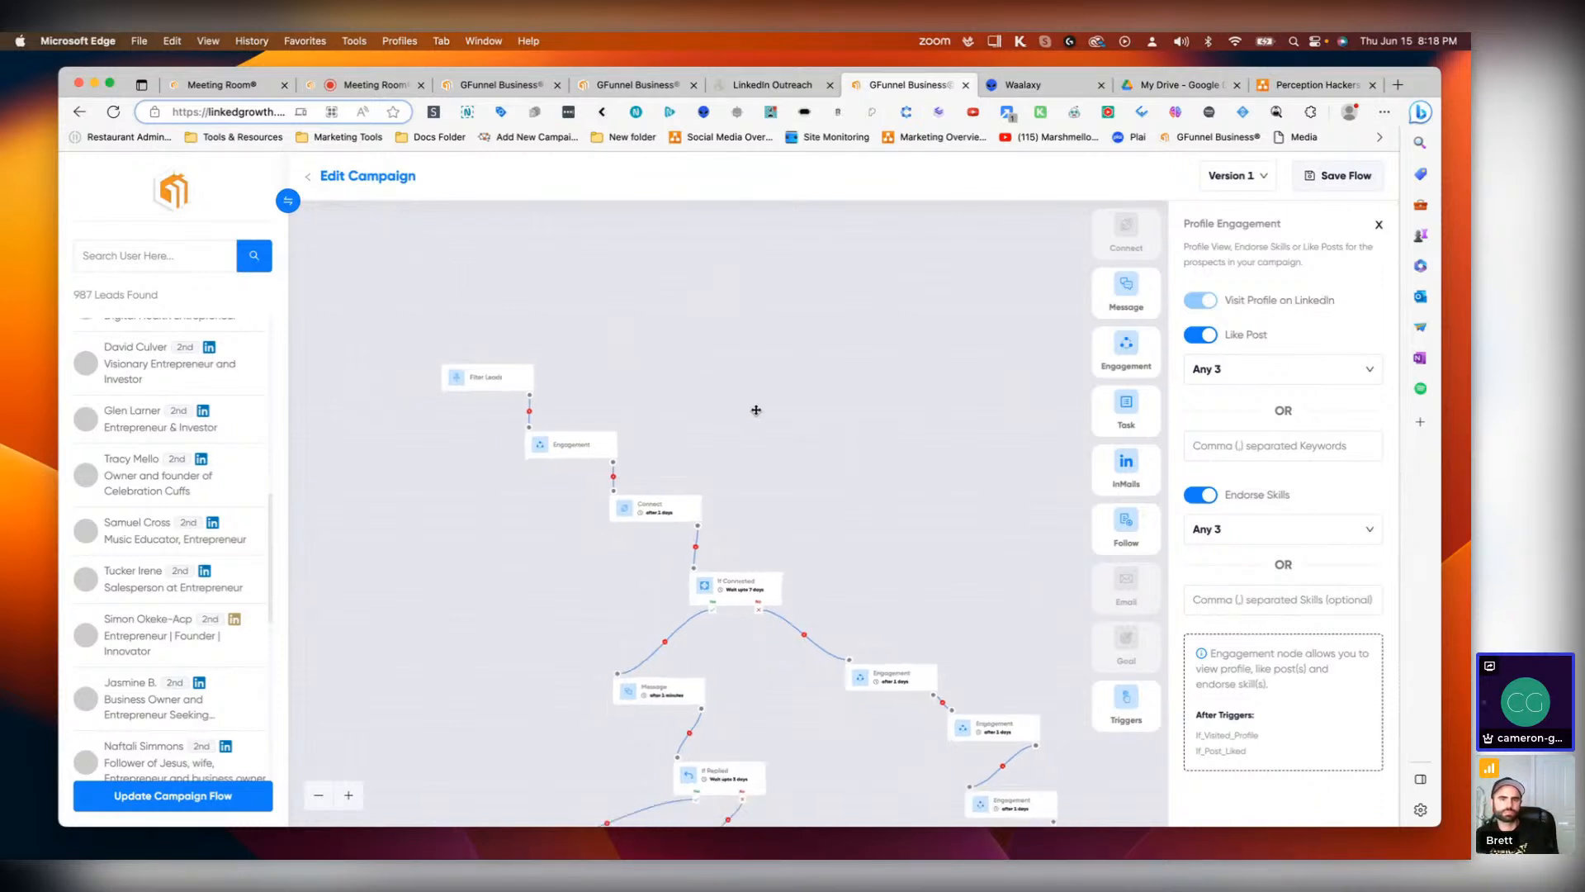
scroll(809, 456, up, 3)
drag(805, 475, 771, 348)
Step: In the Connect node's invitation note, add "Owner At GFunnel Business®." right after the sender's name
click(573, 391)
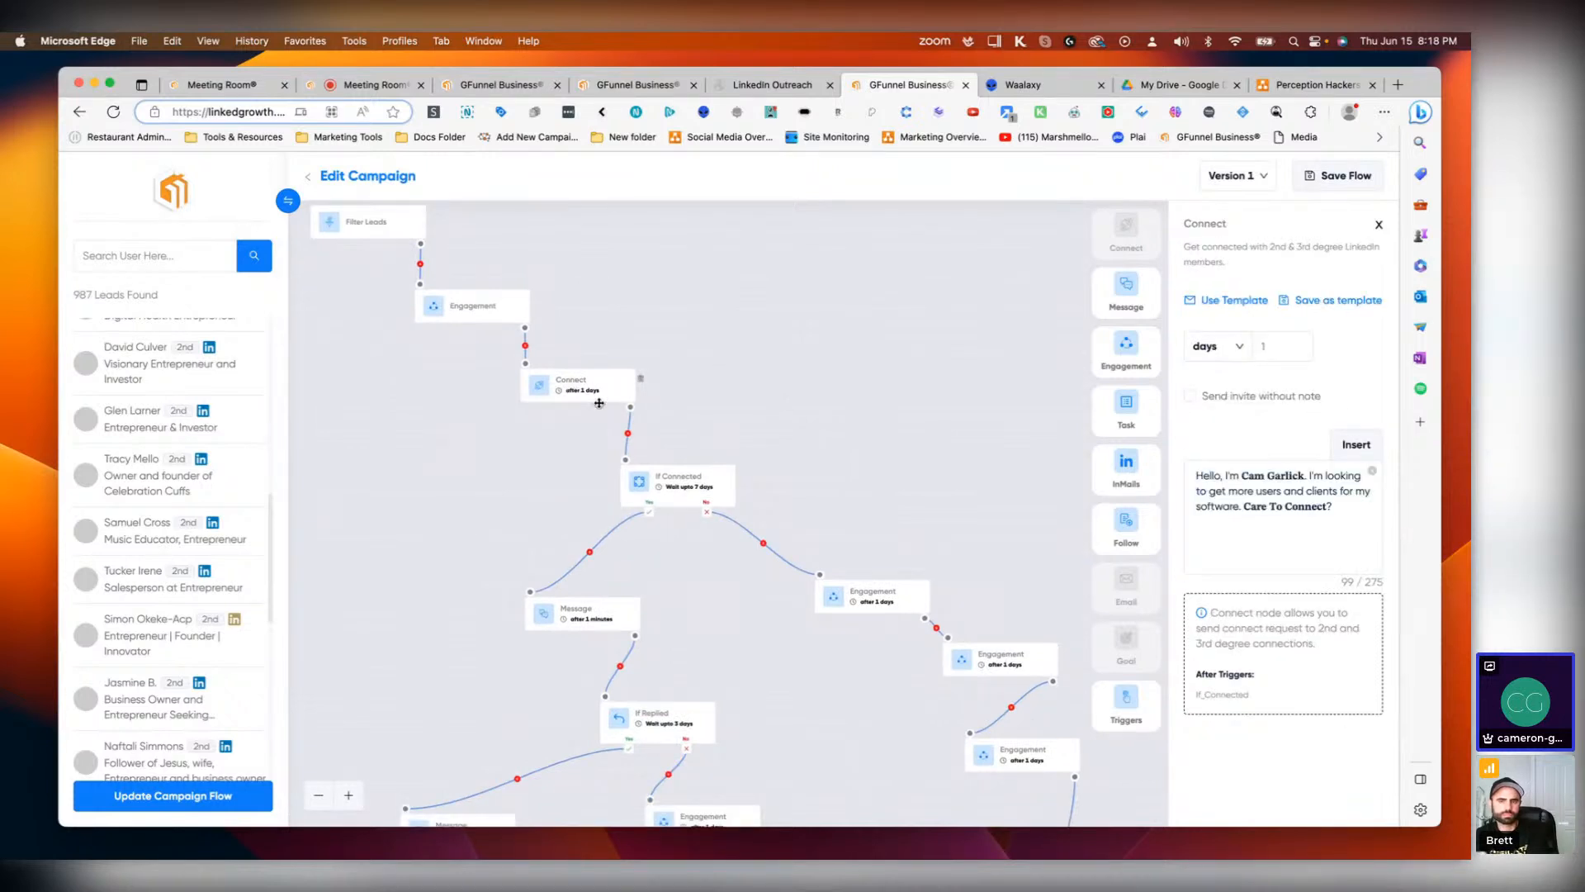
click(1295, 510)
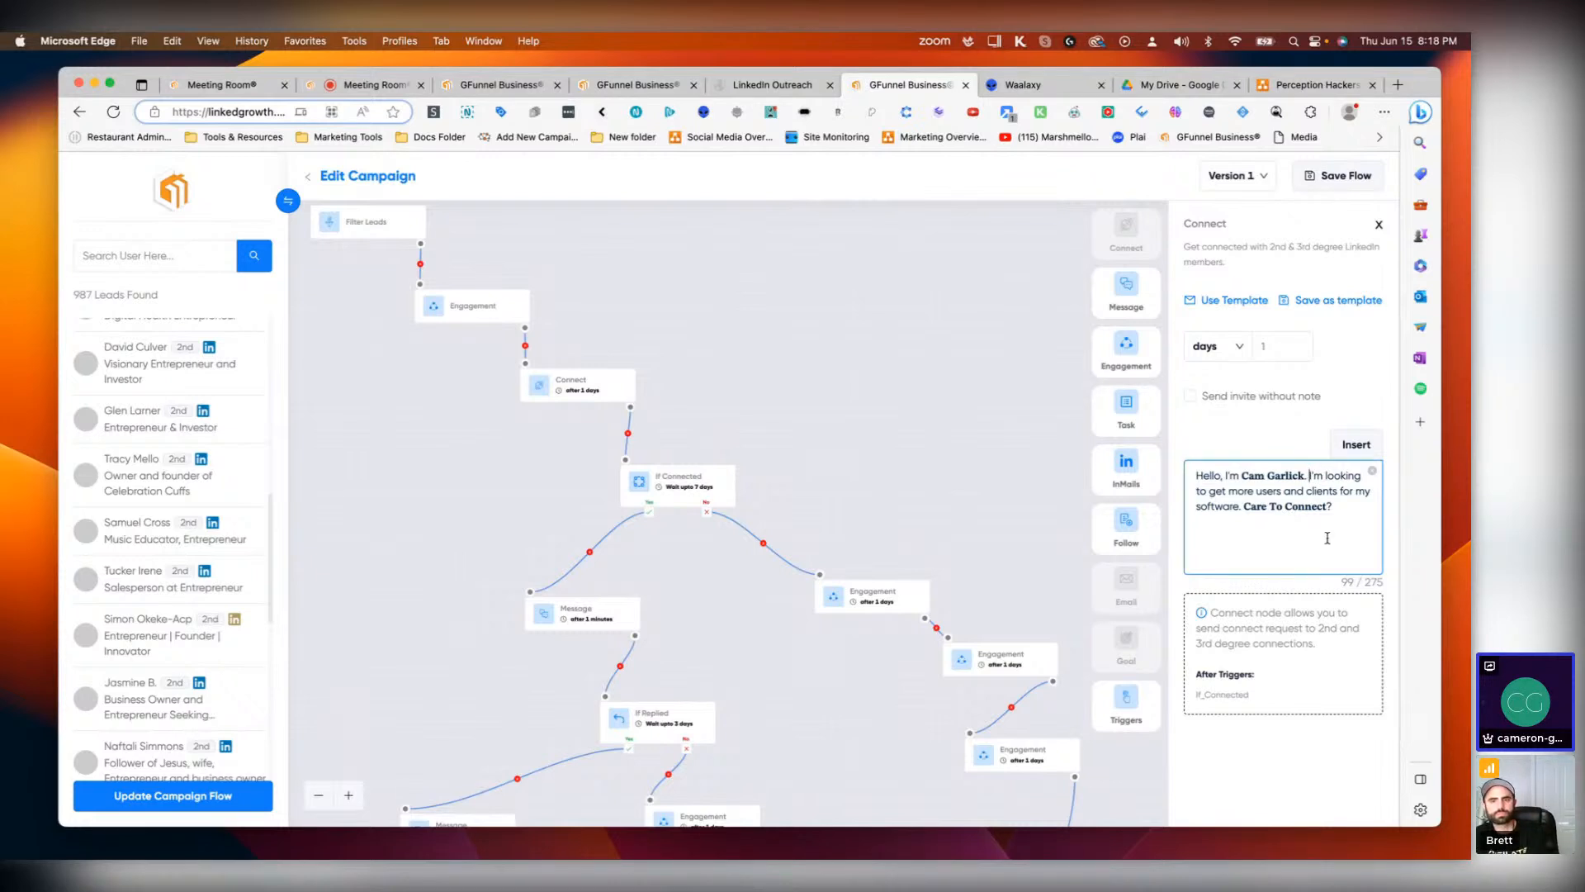
text(Owner At GF)
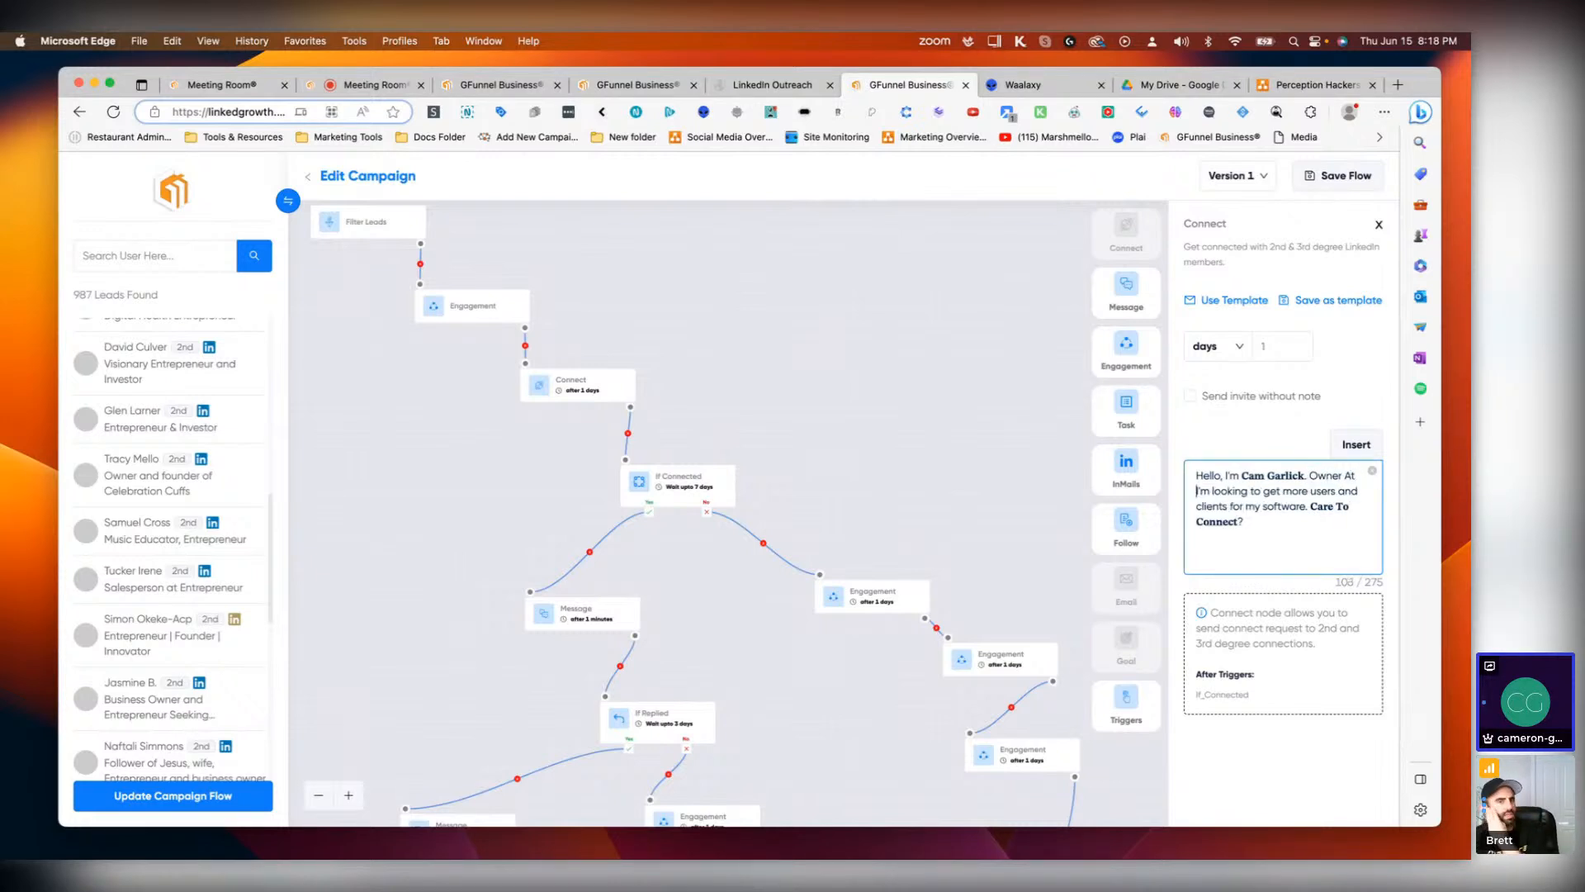
text(unnel Business)
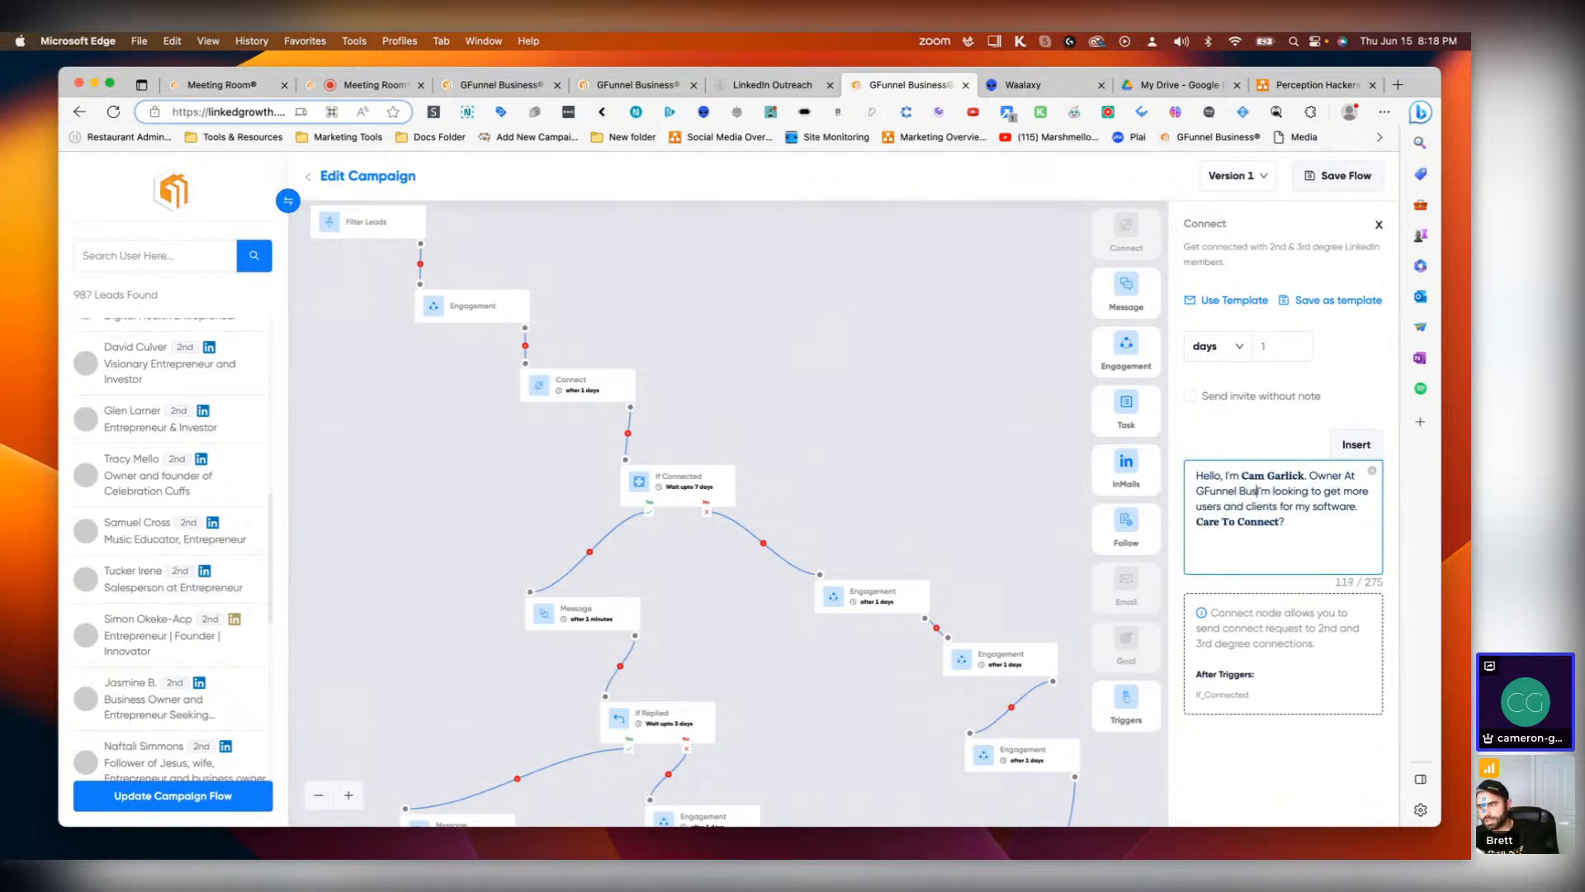
text(®)
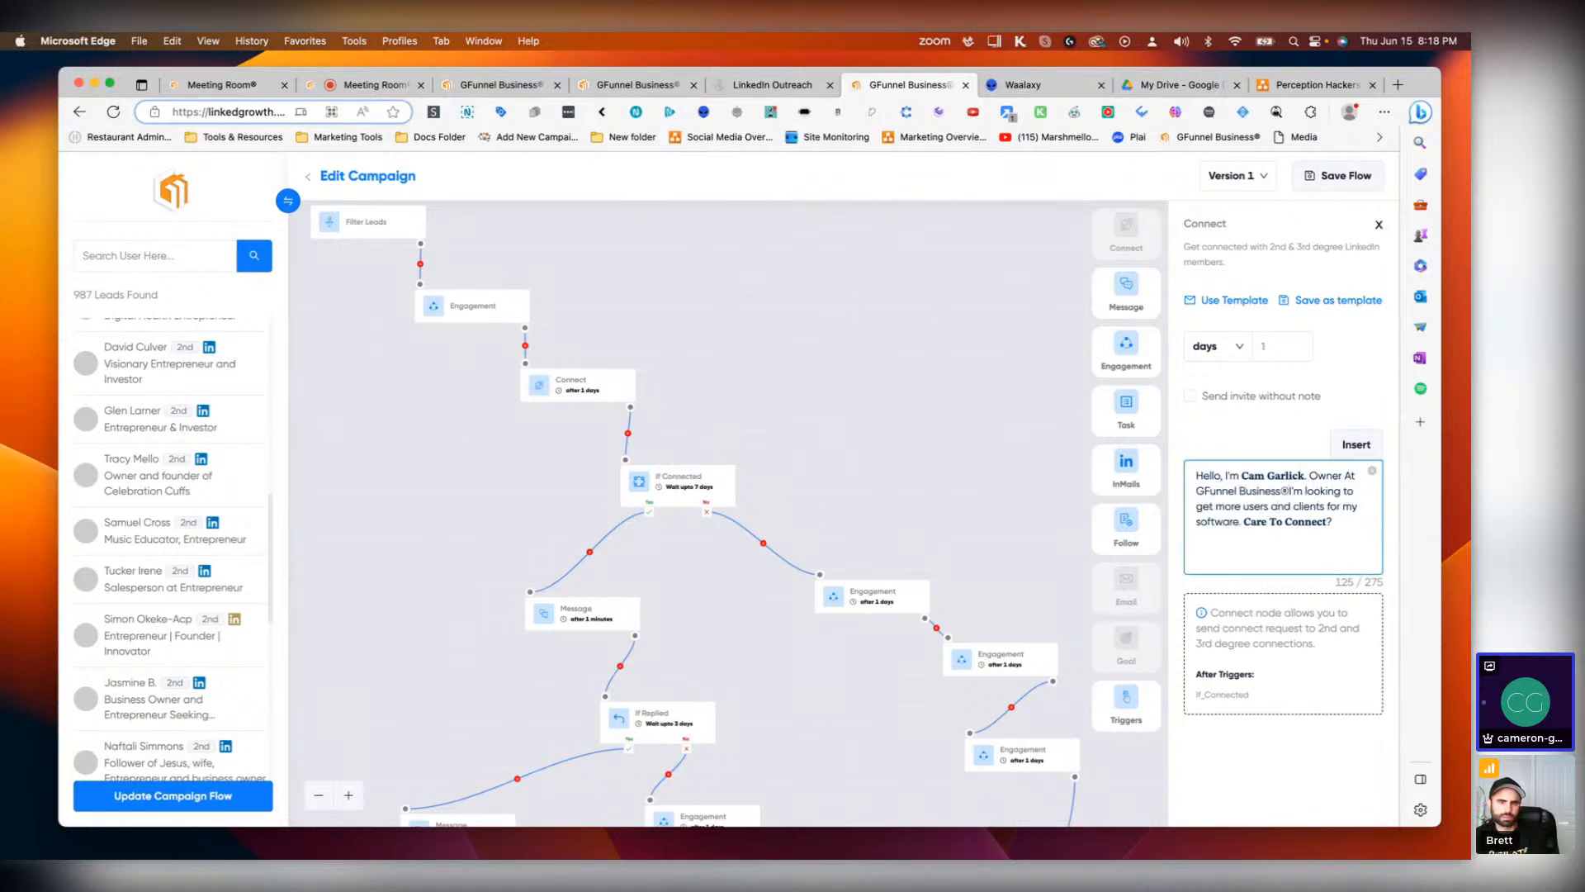
text(.)
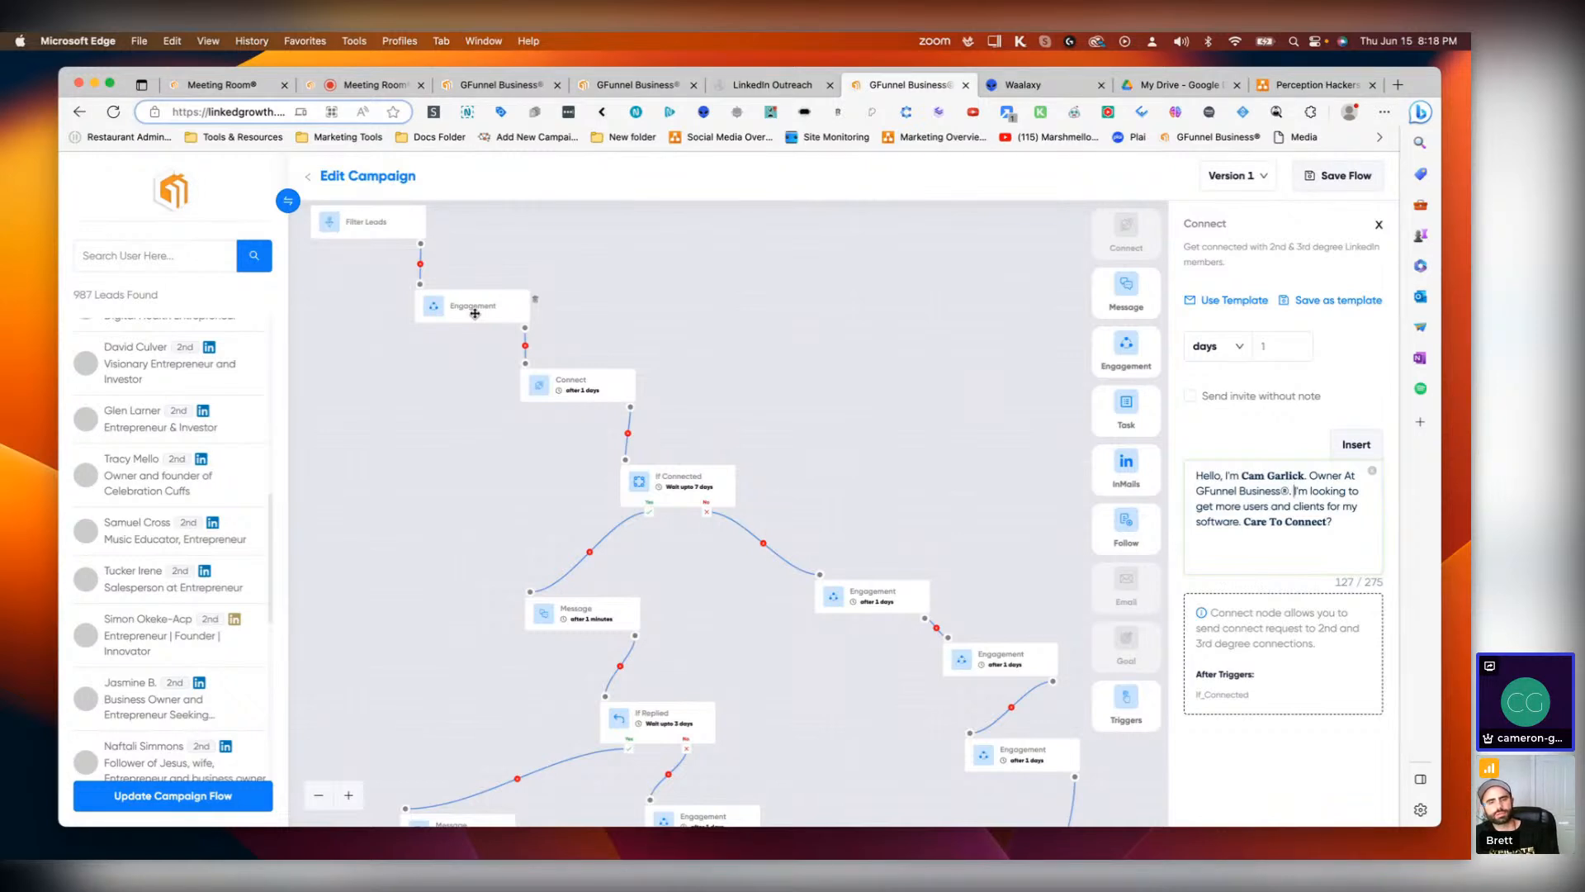
Step: Return to Waalaxy and close the Invitation + 2 Messages campaign draft
click(1032, 86)
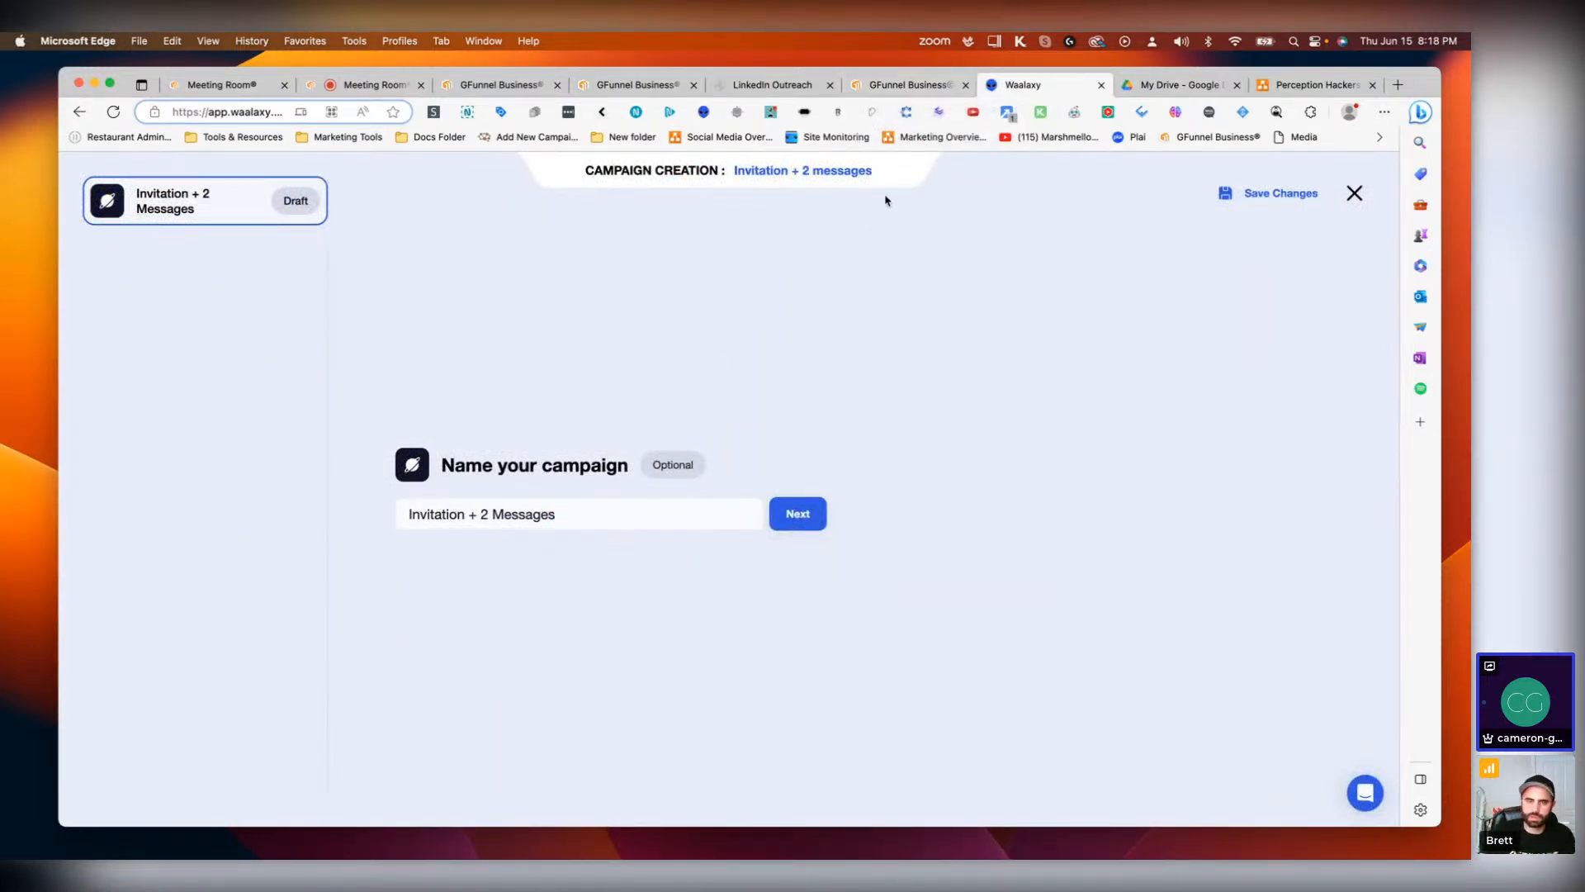
click(1357, 194)
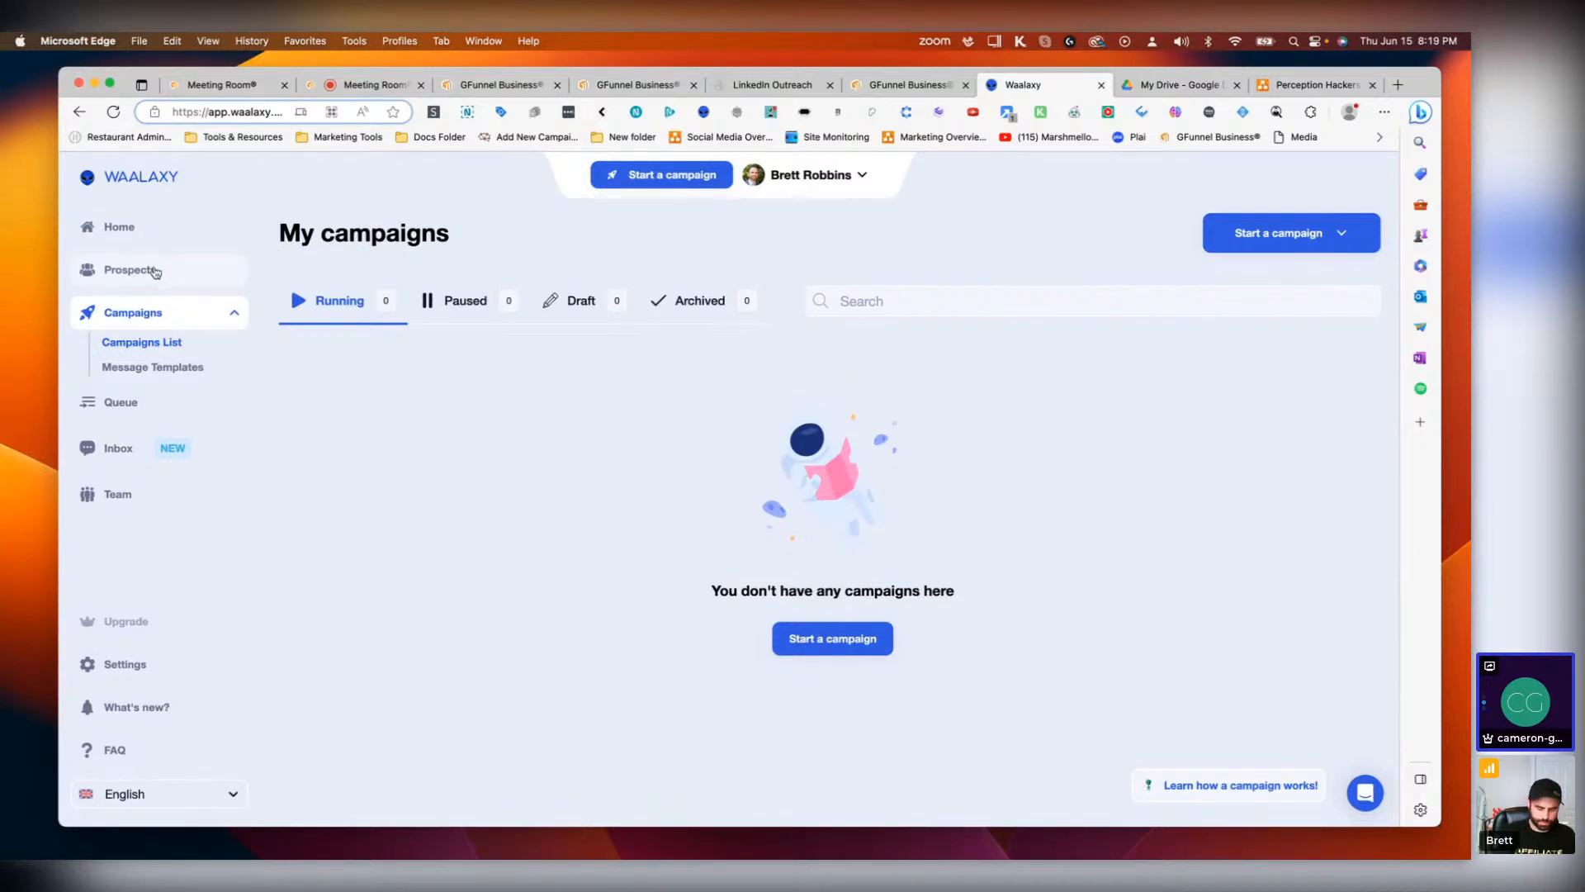
Step: Browse Waalaxy's message templates, home page and campaigns list
click(157, 367)
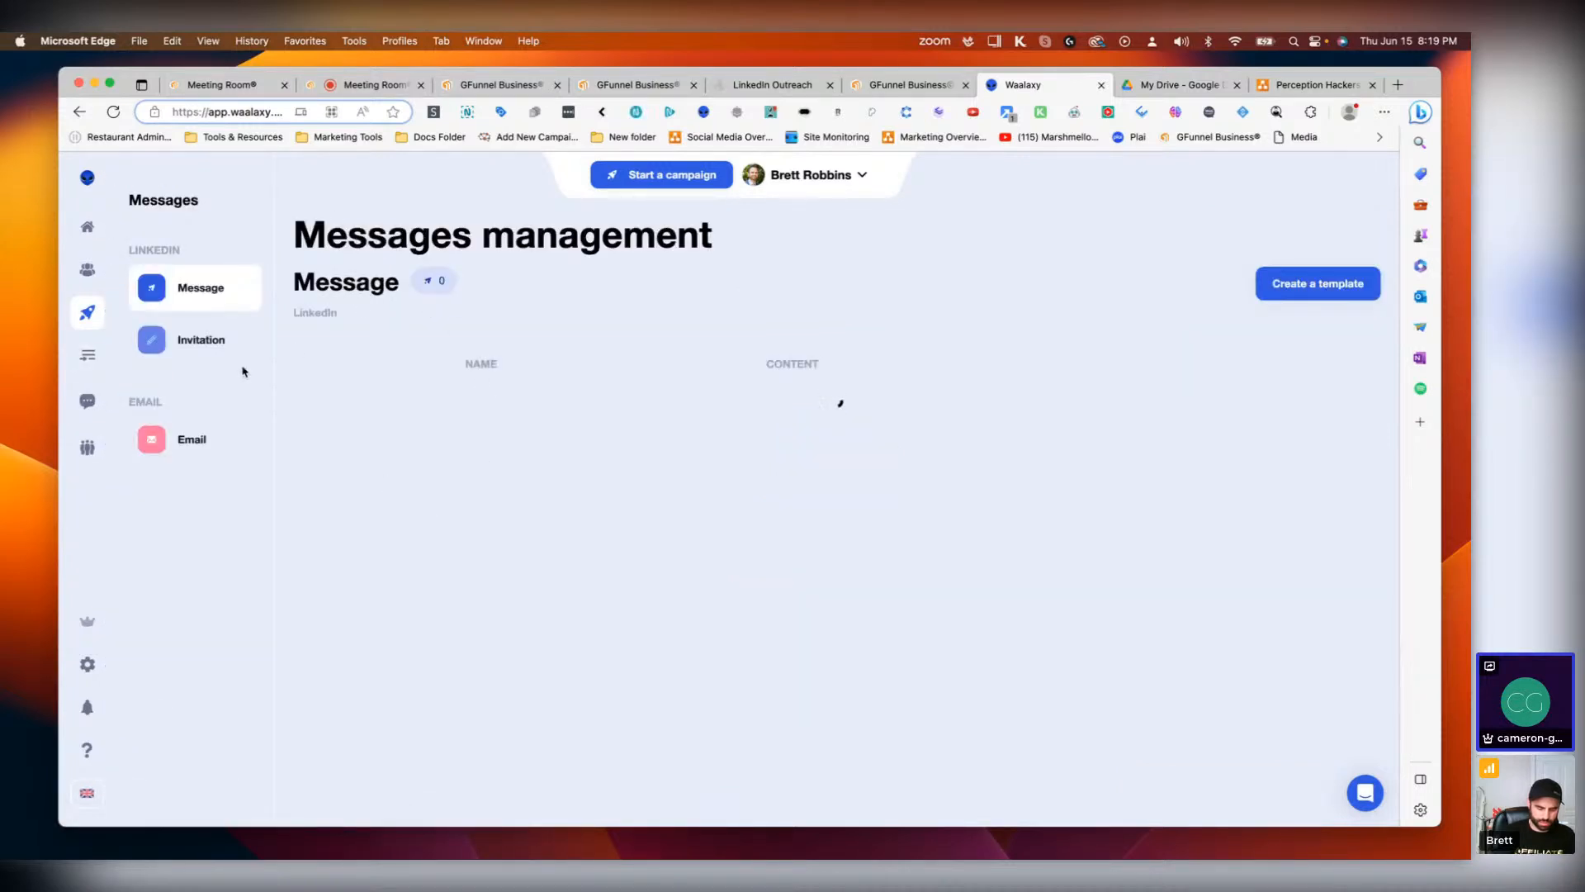
click(101, 230)
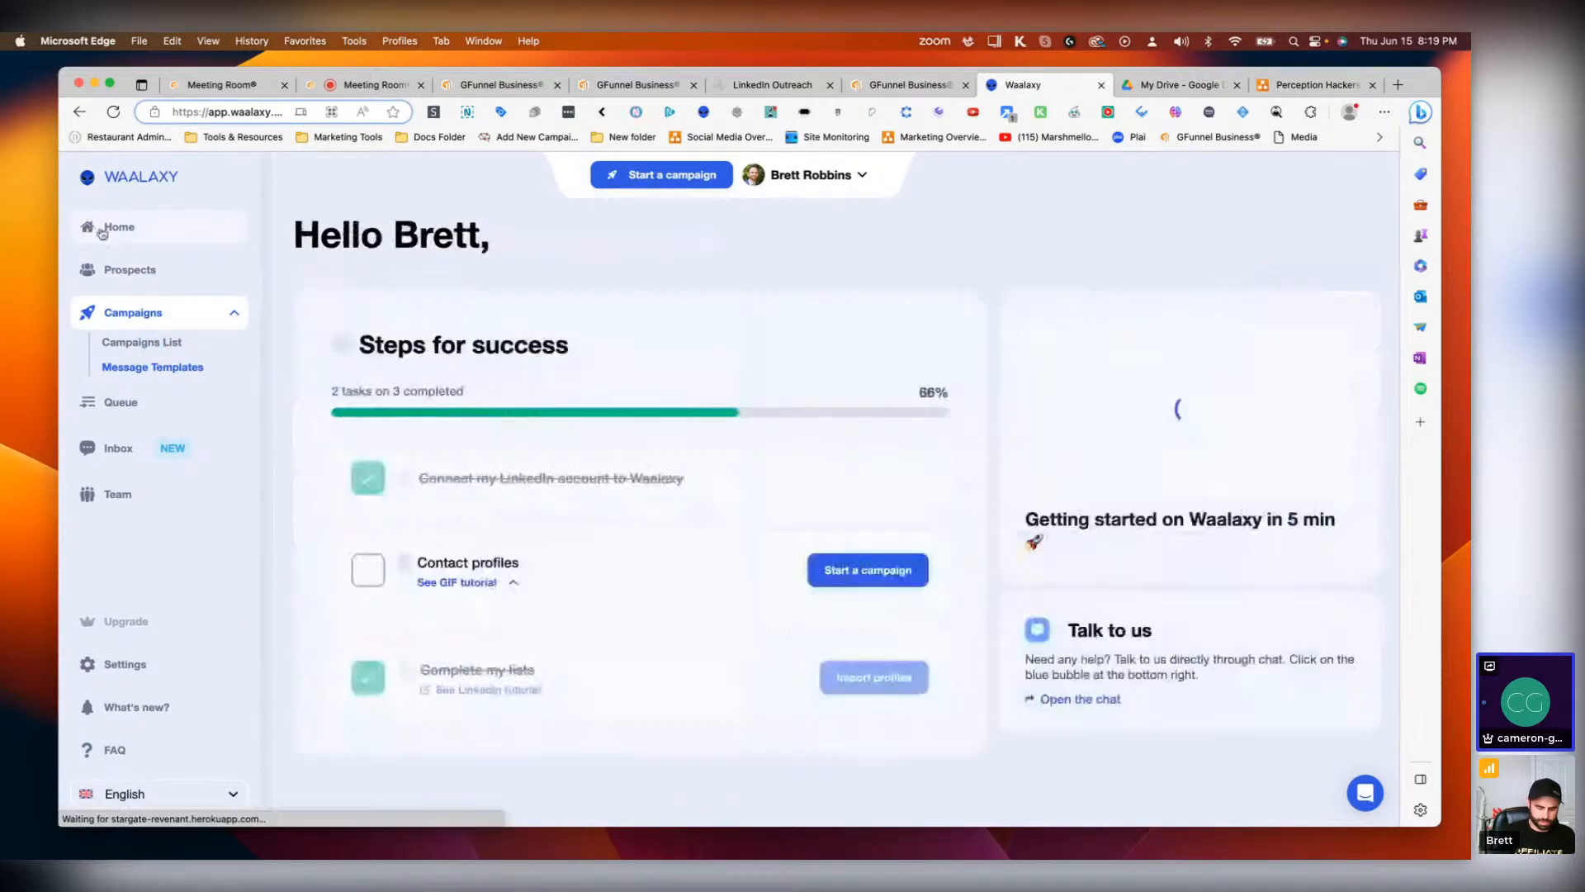
click(121, 312)
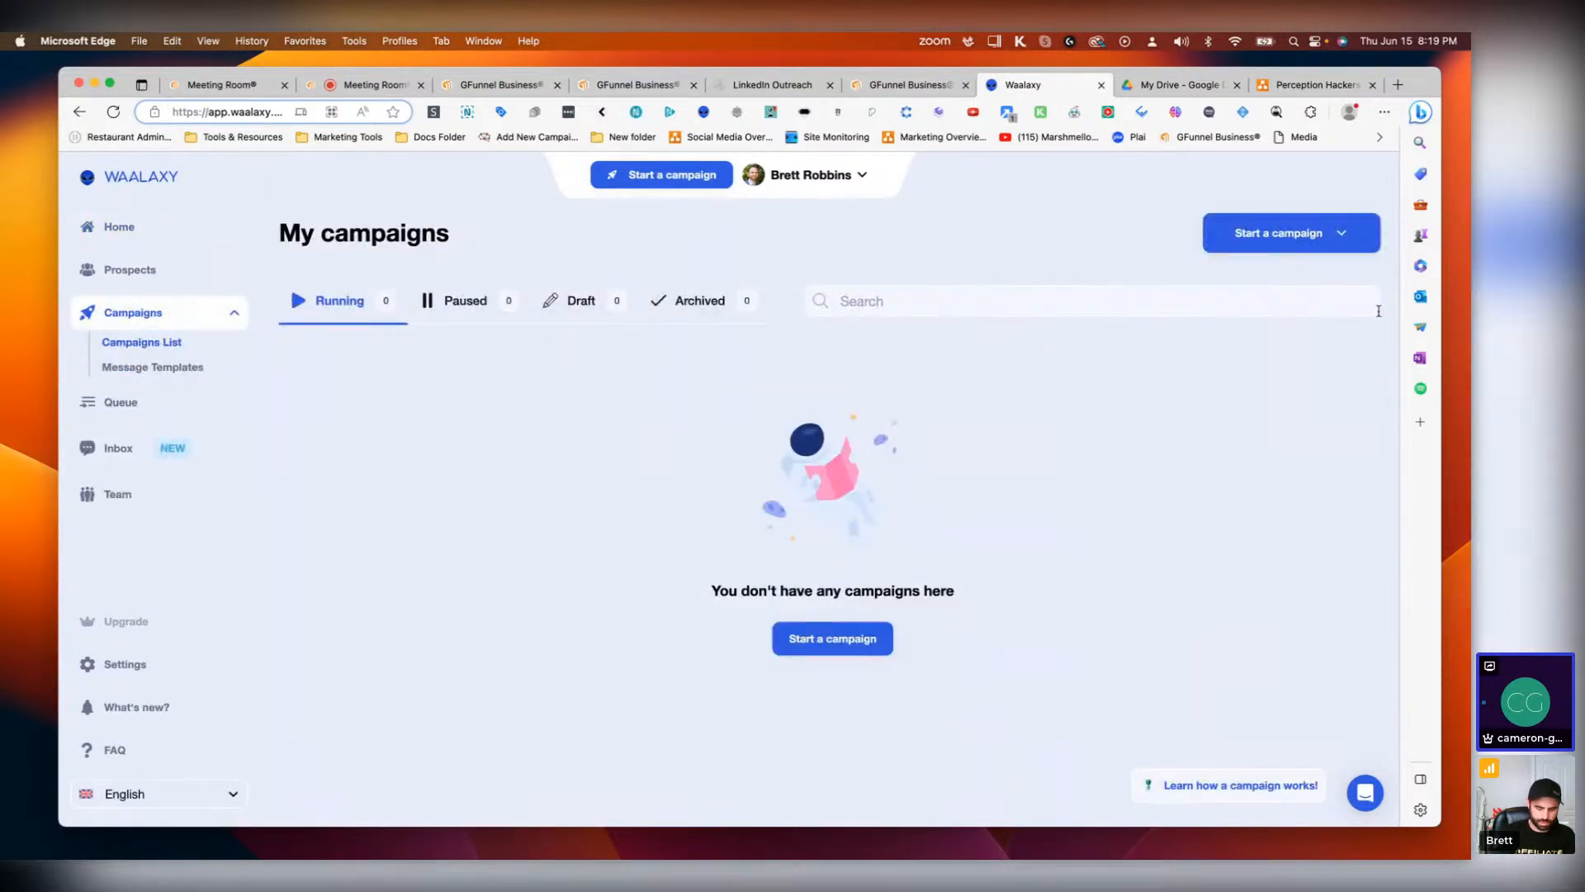
Step: Browse the campaign sequence library filtered to sequences that include a Visit step
click(1323, 237)
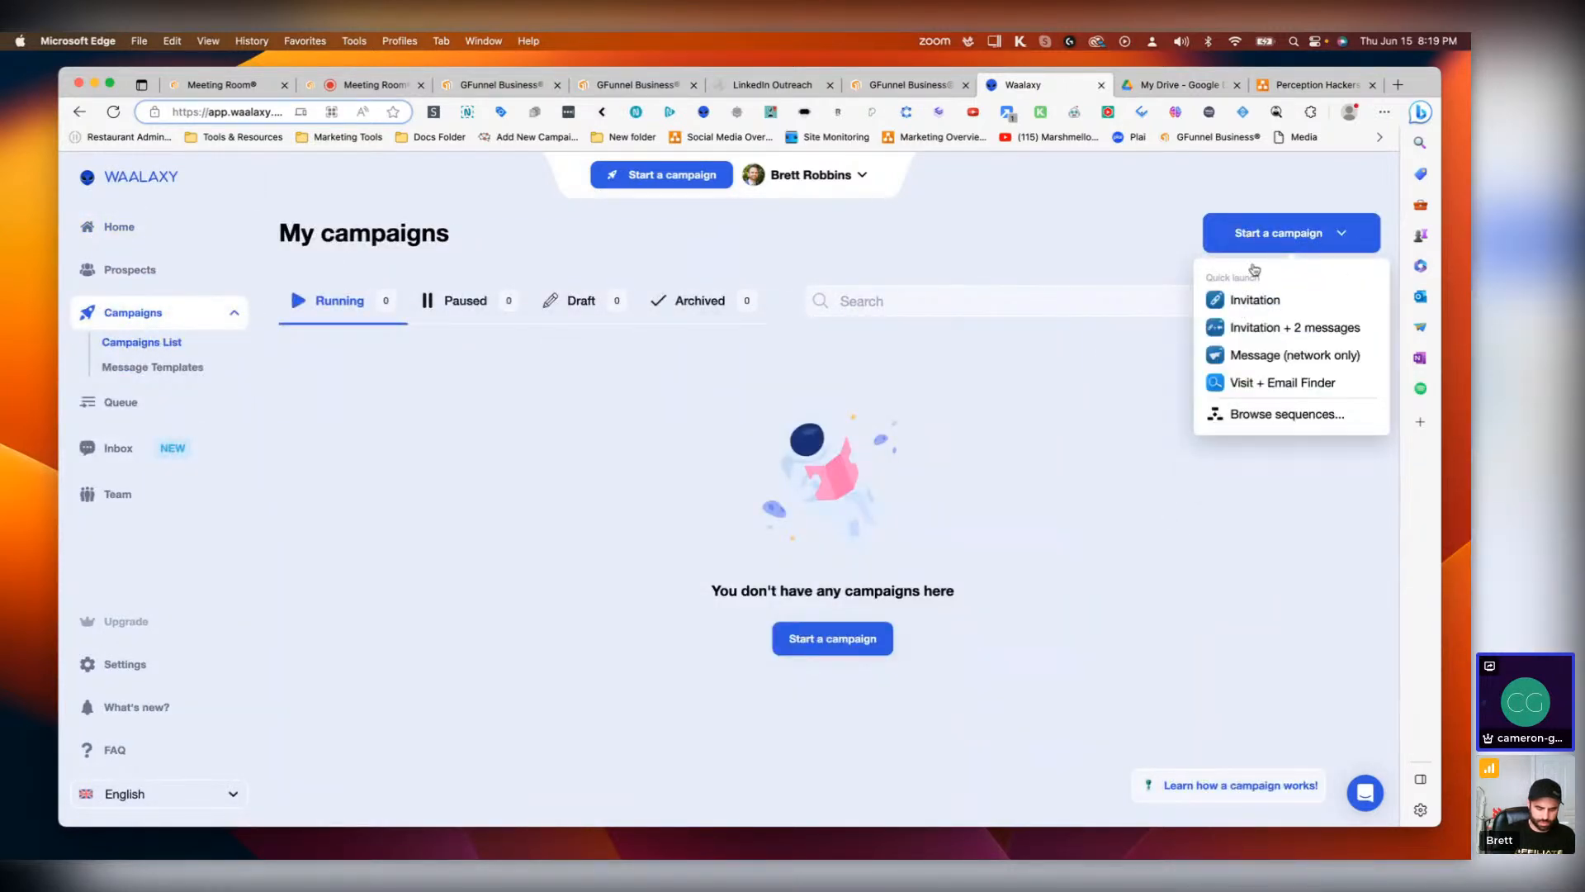
click(1274, 415)
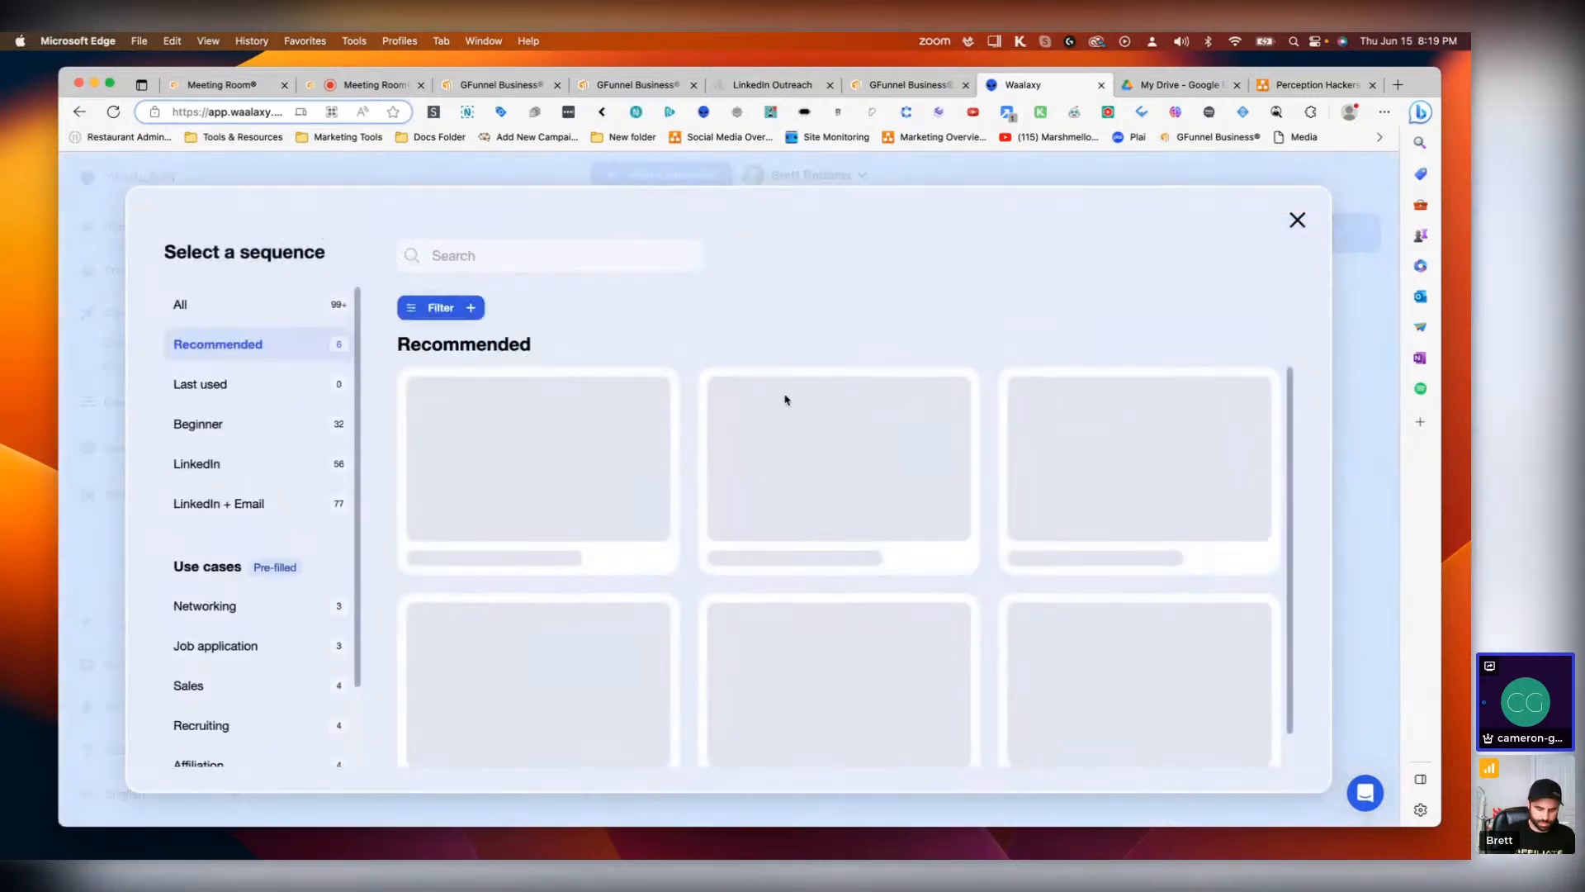
click(426, 312)
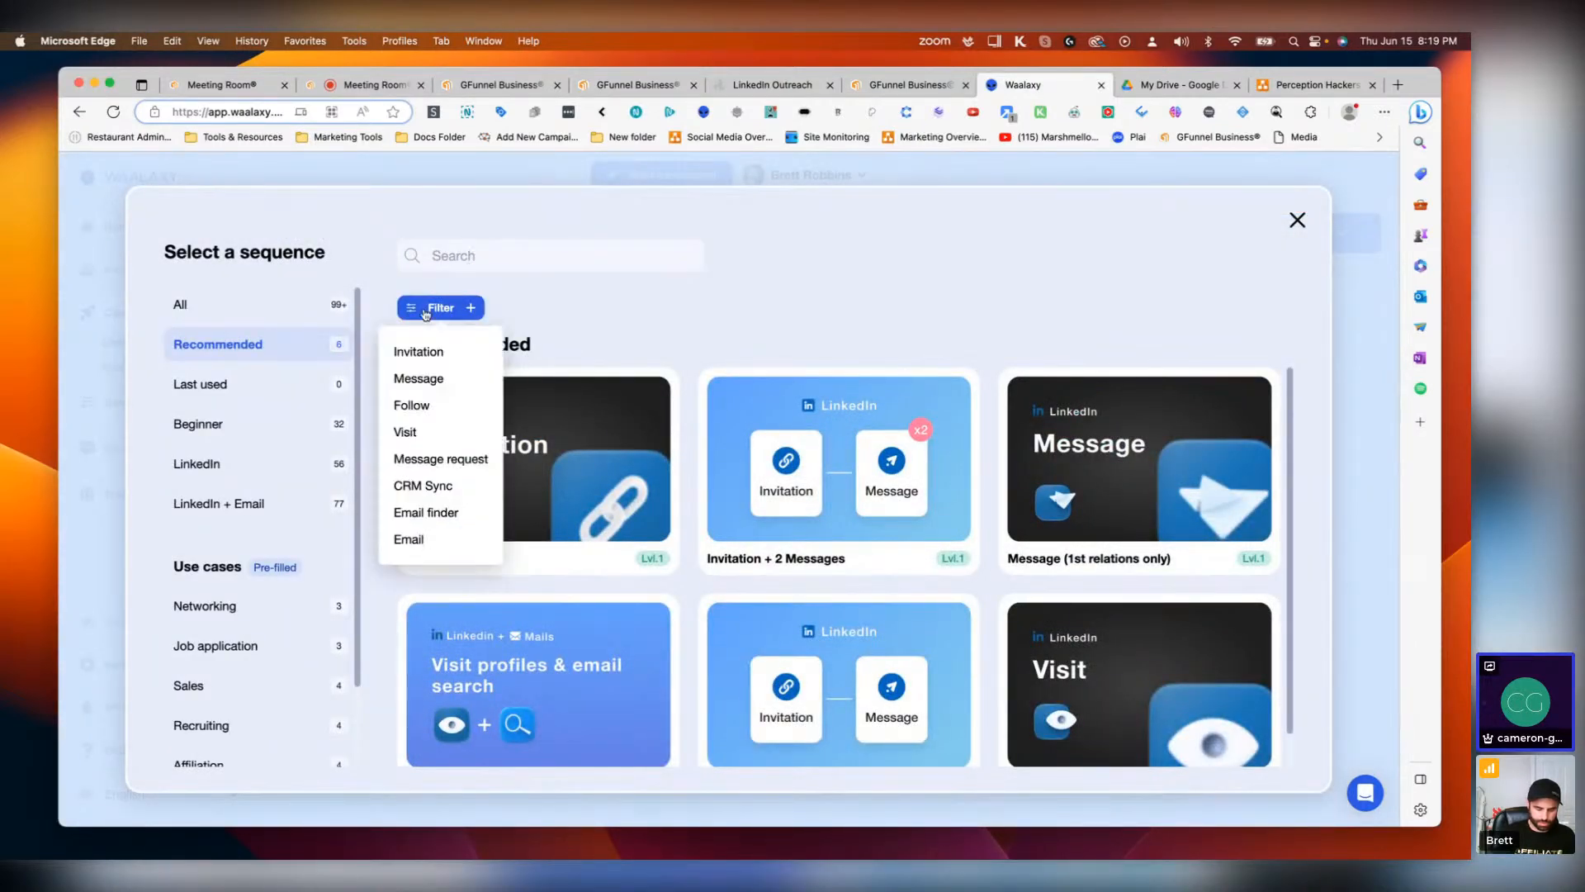
click(437, 437)
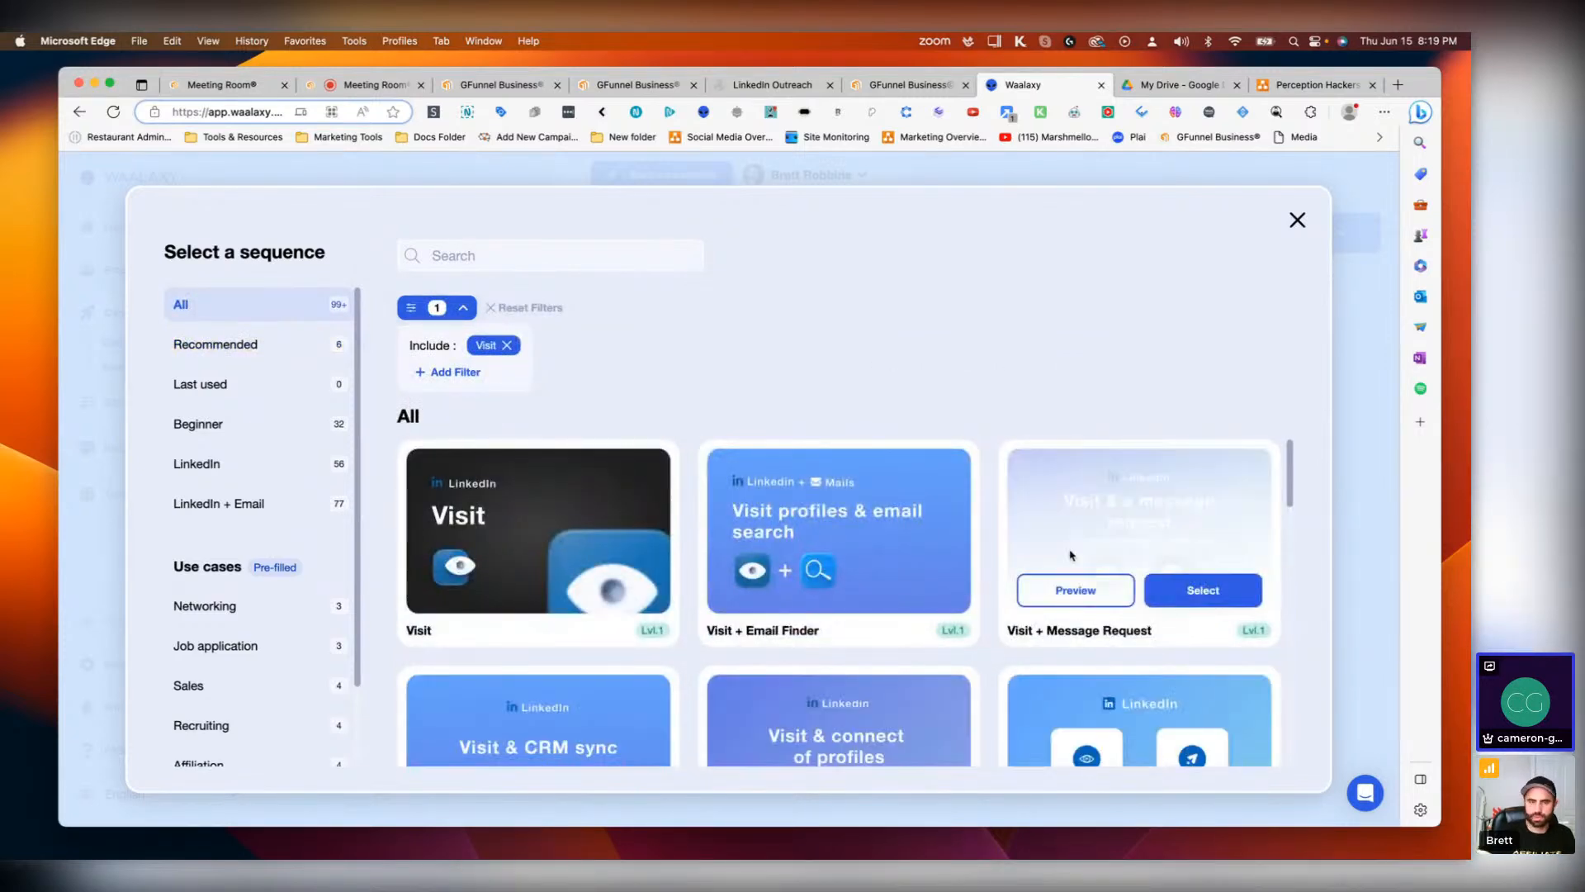
mouse_move(820, 565)
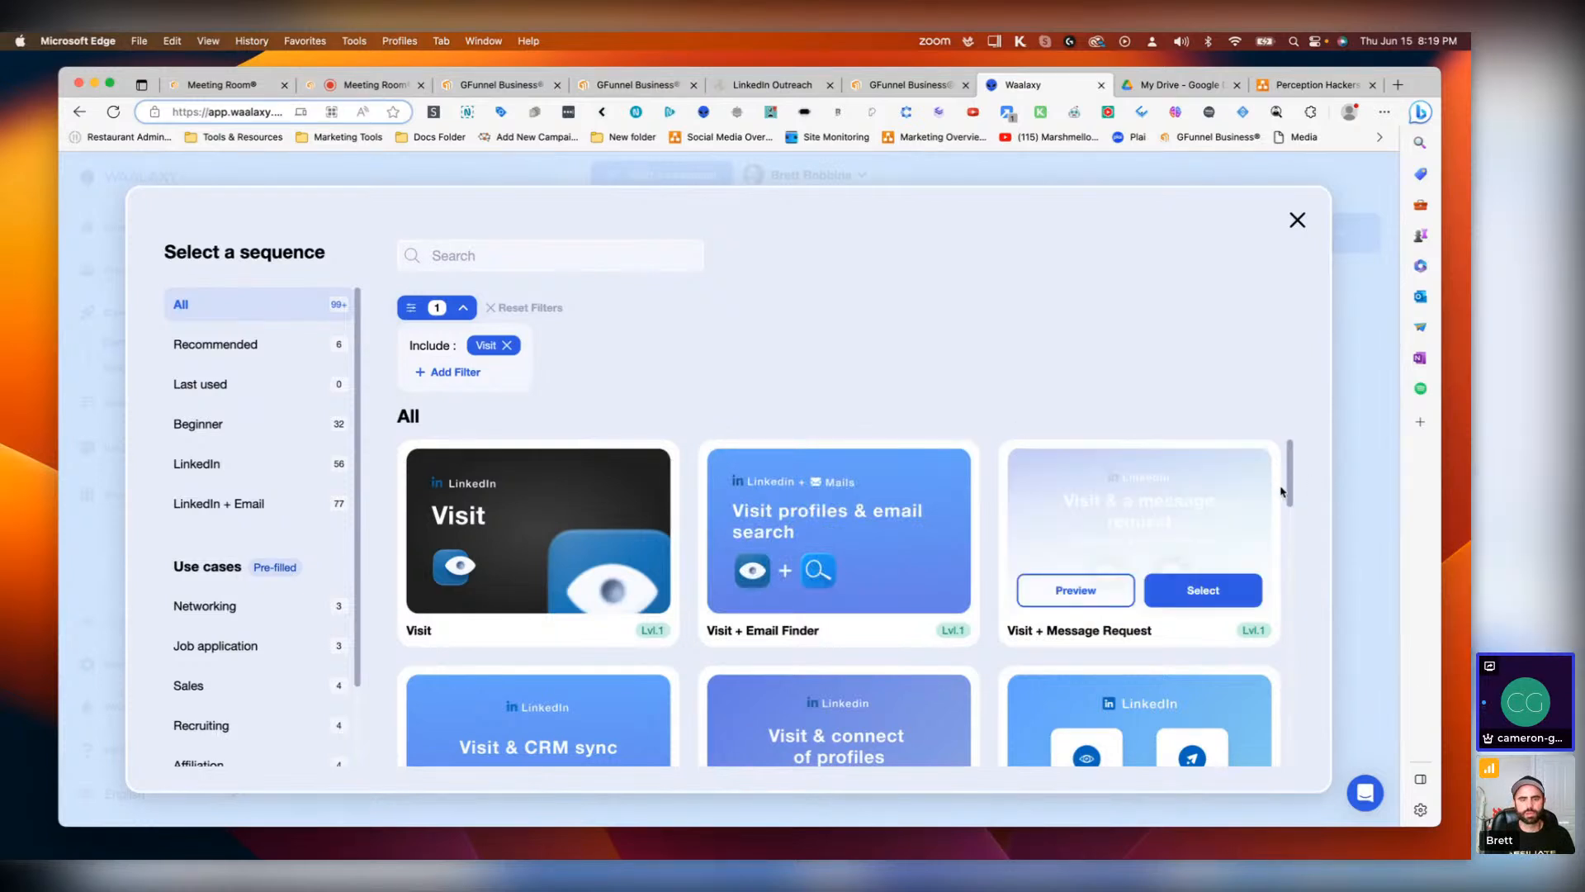
drag(1293, 480, 1289, 527)
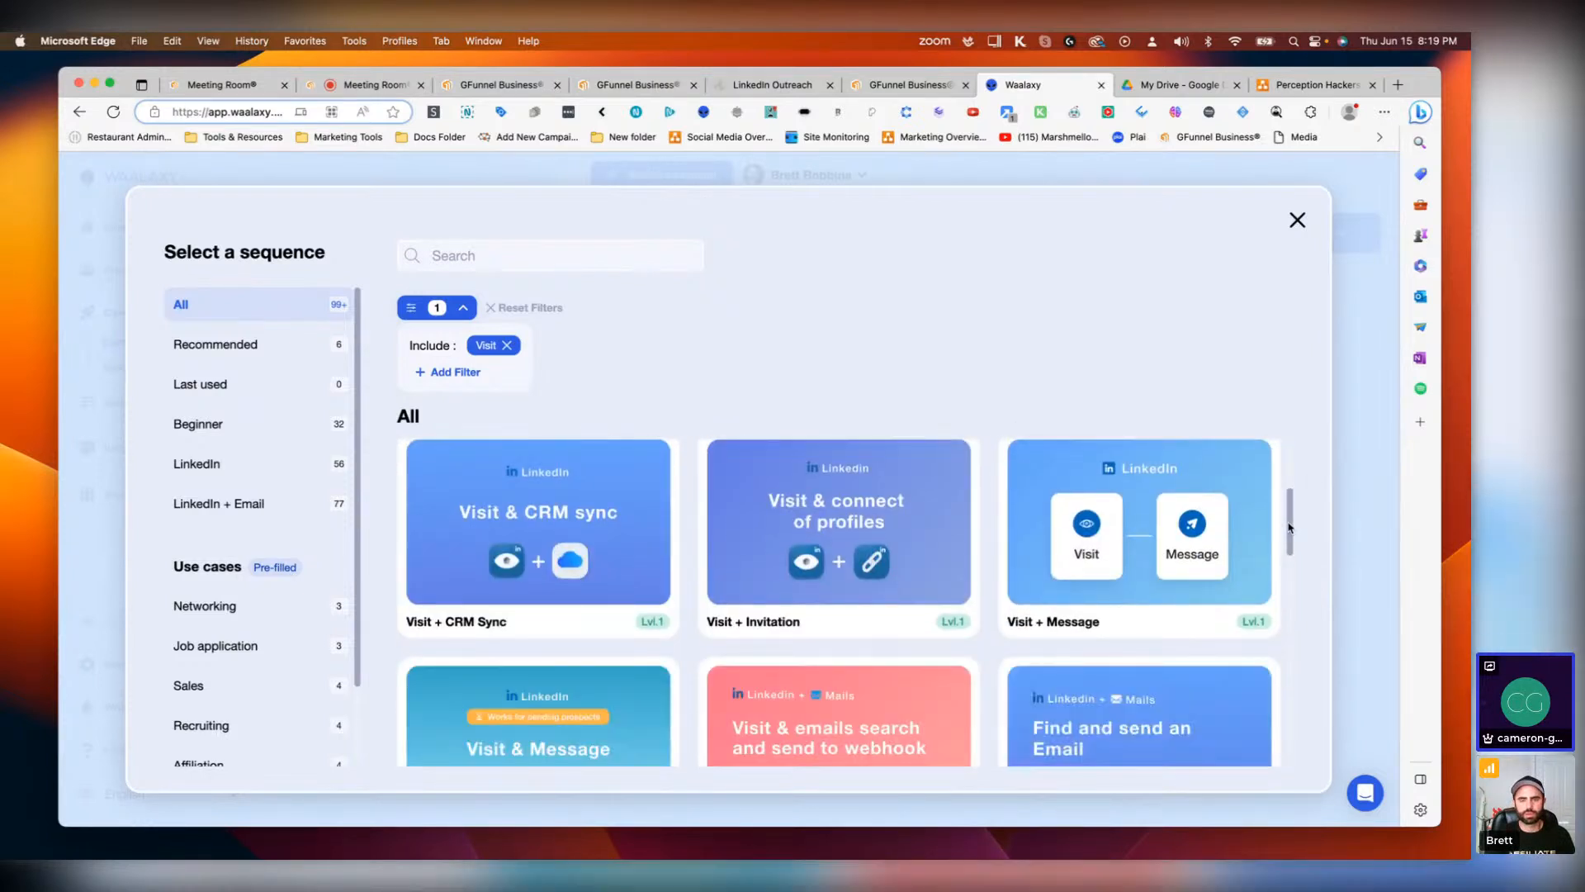
mouse_move(784, 541)
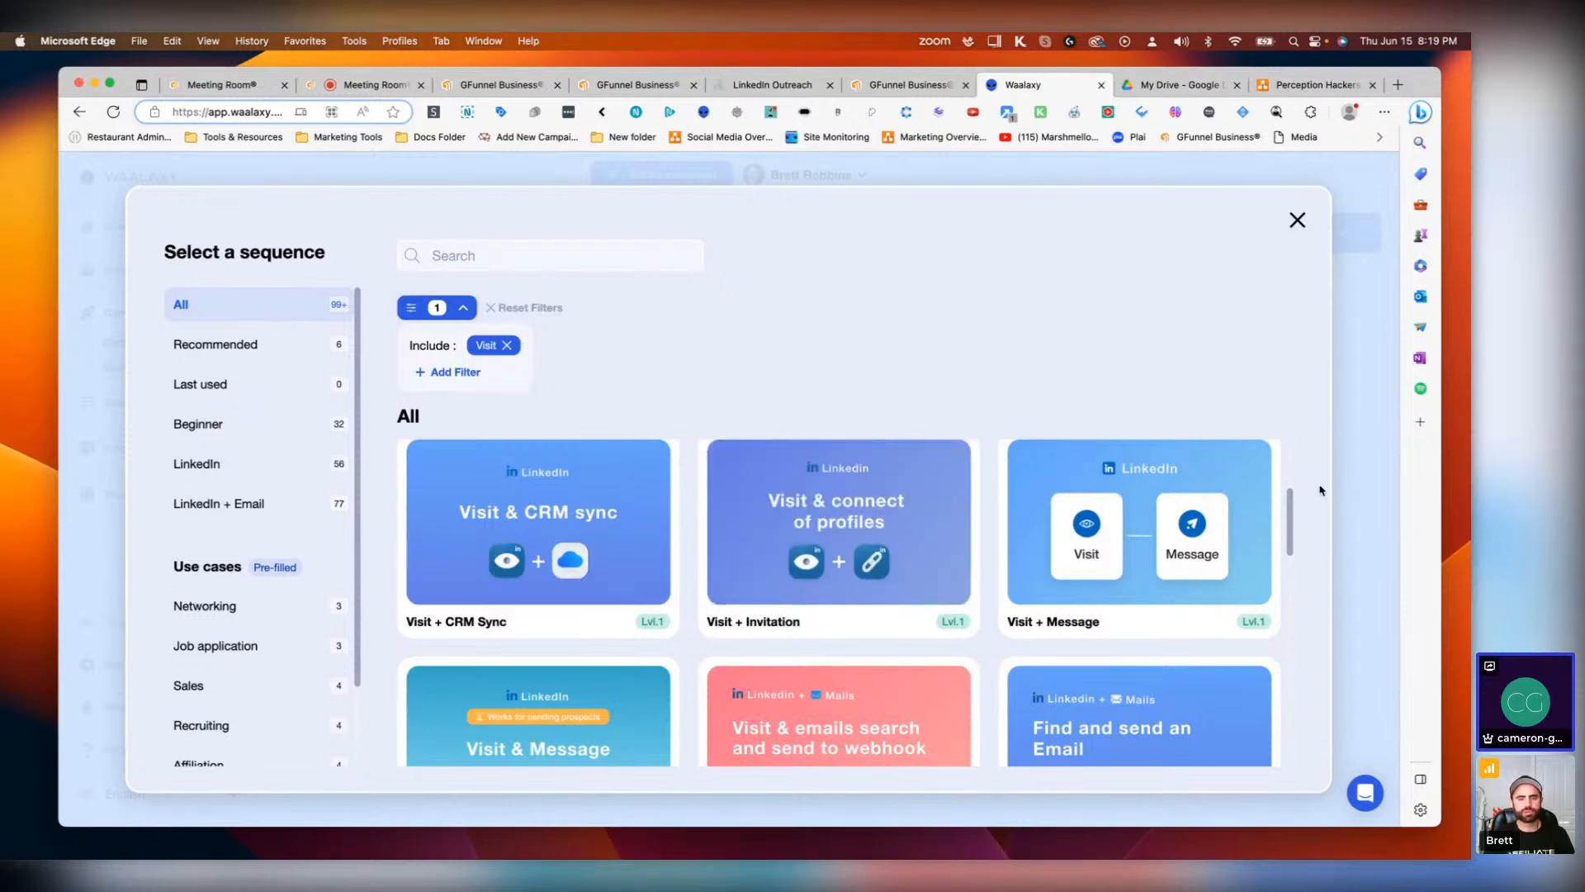
drag(1292, 507, 1289, 629)
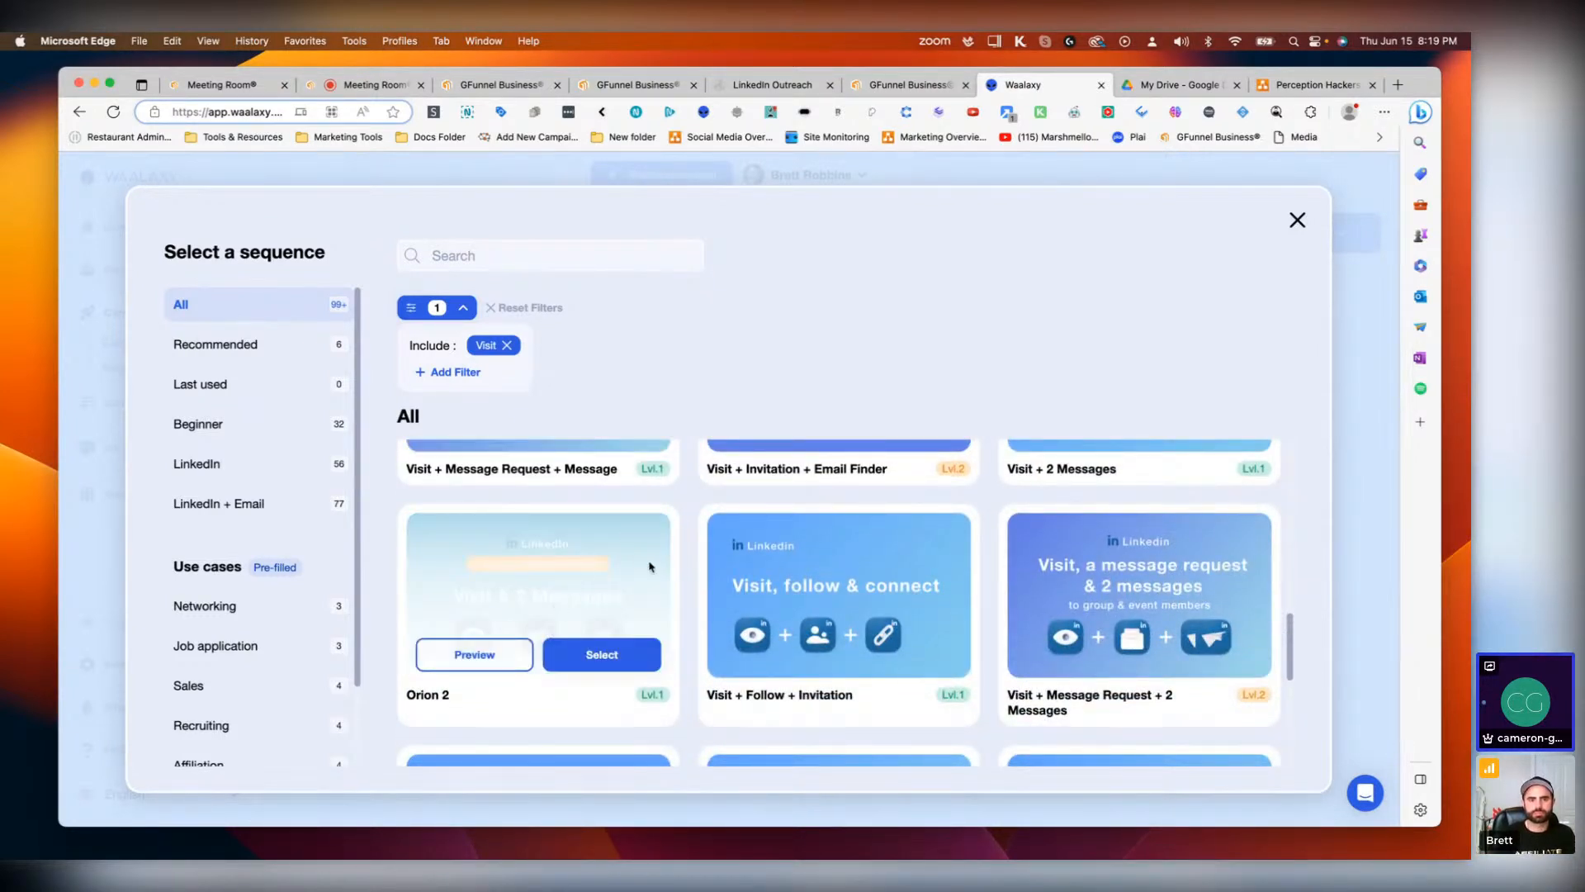
mouse_move(811, 602)
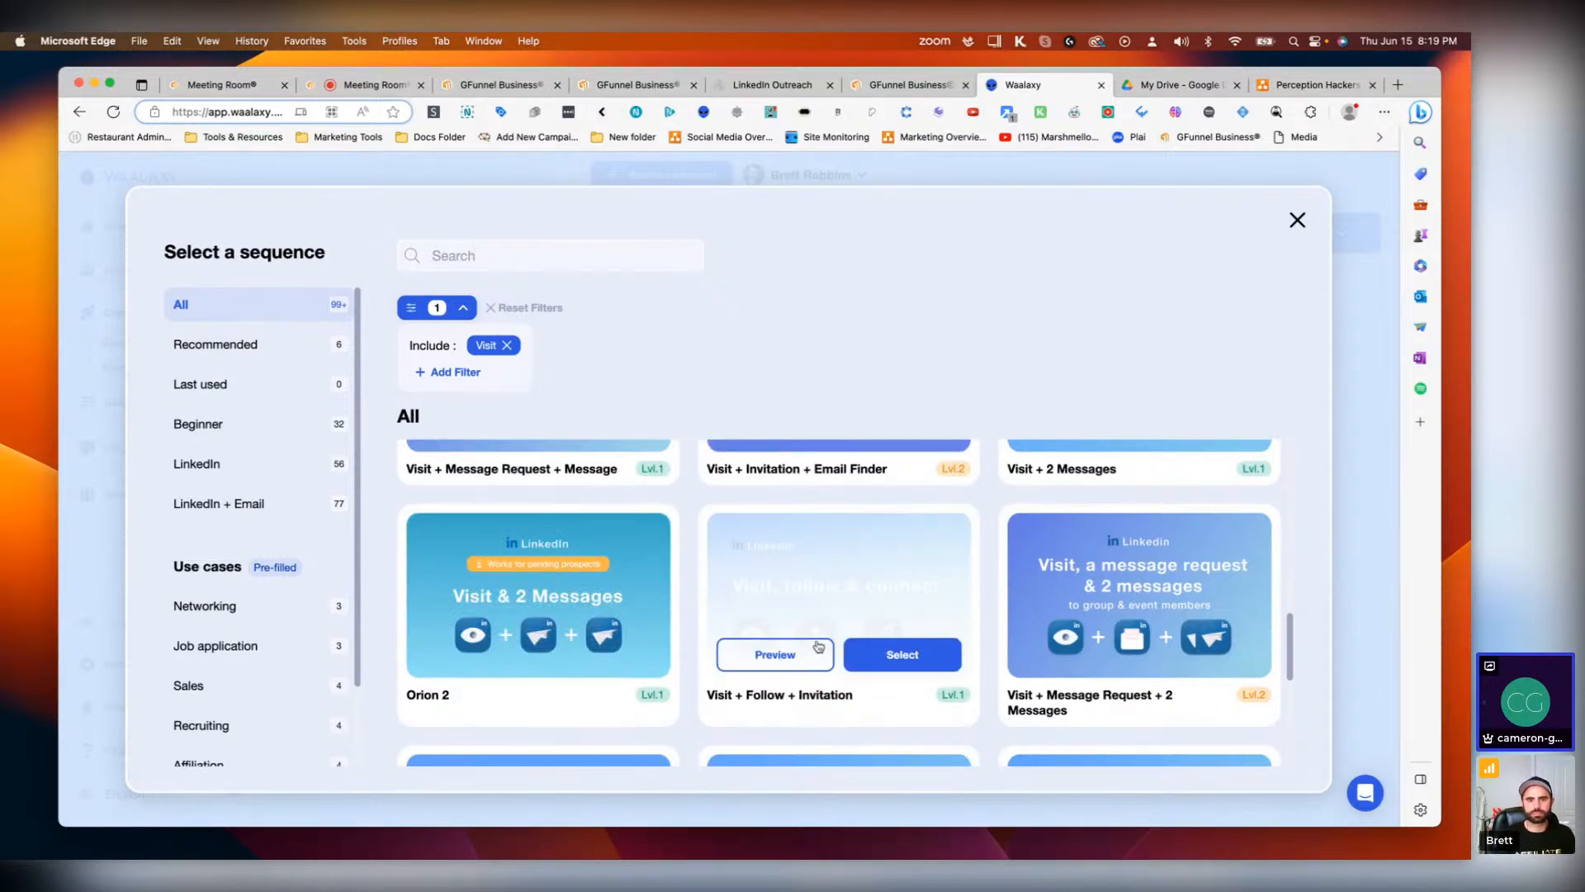
Step: Start a Visit + Follow + Invitation campaign, then quit its creation without saving
click(902, 655)
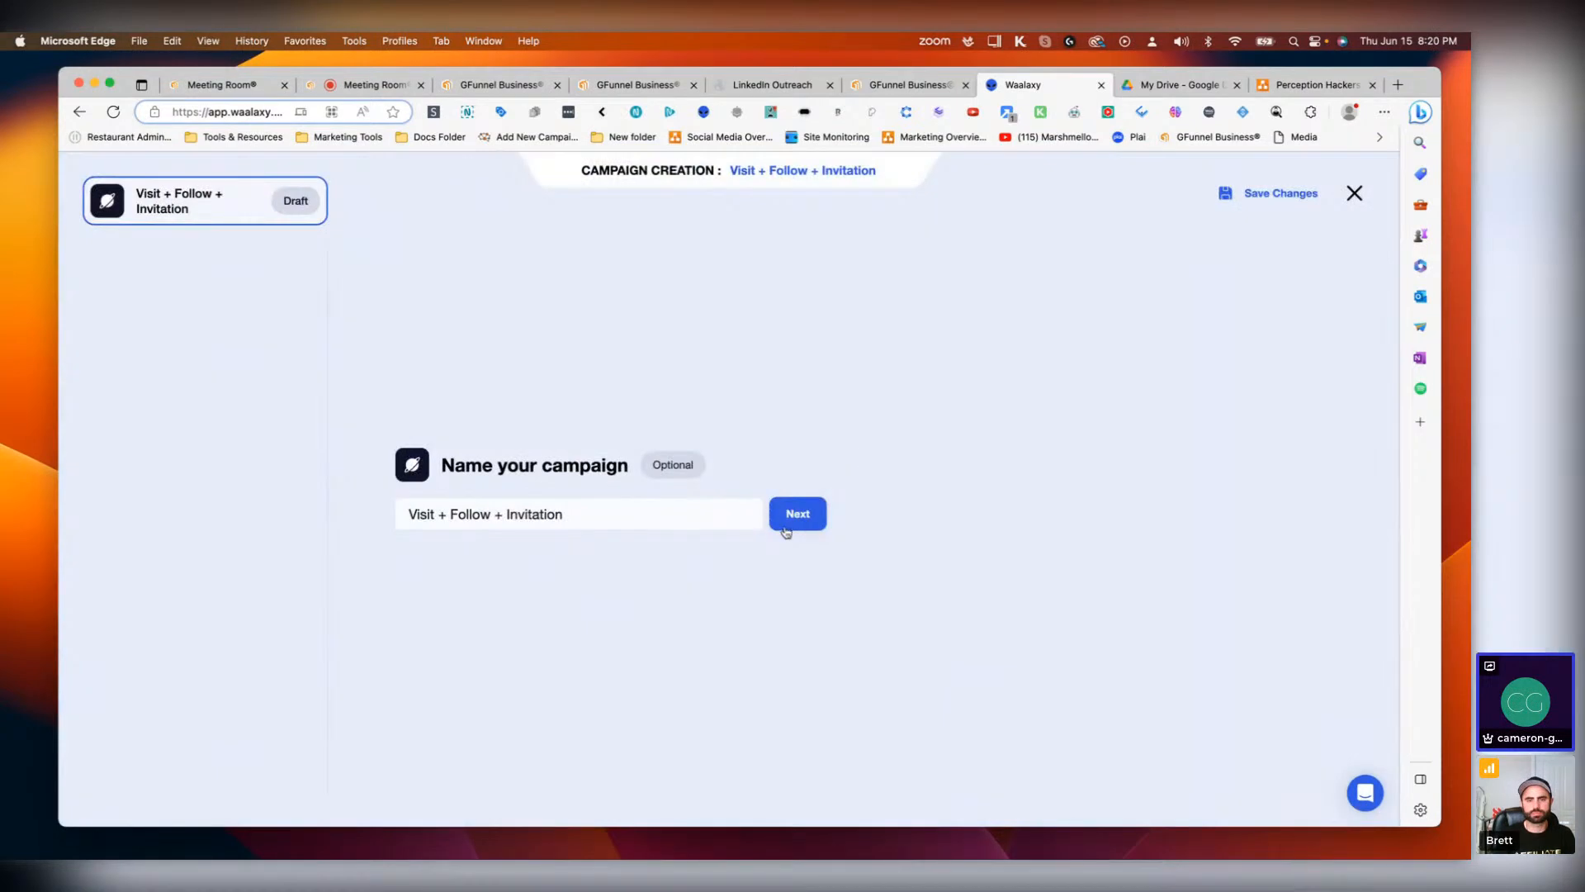
key(Return)
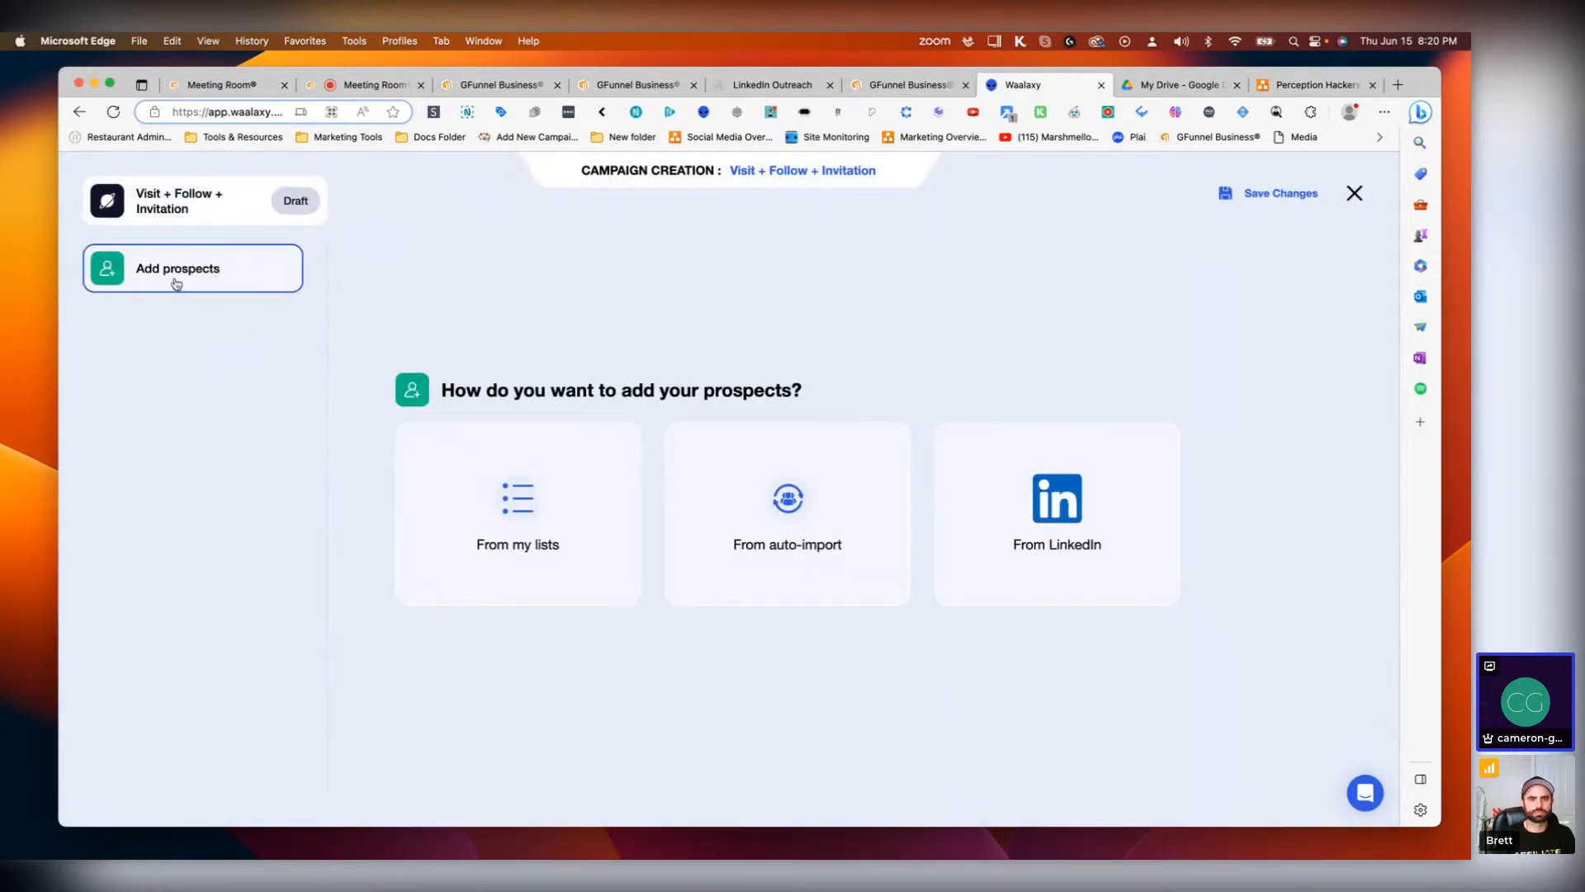
click(1351, 195)
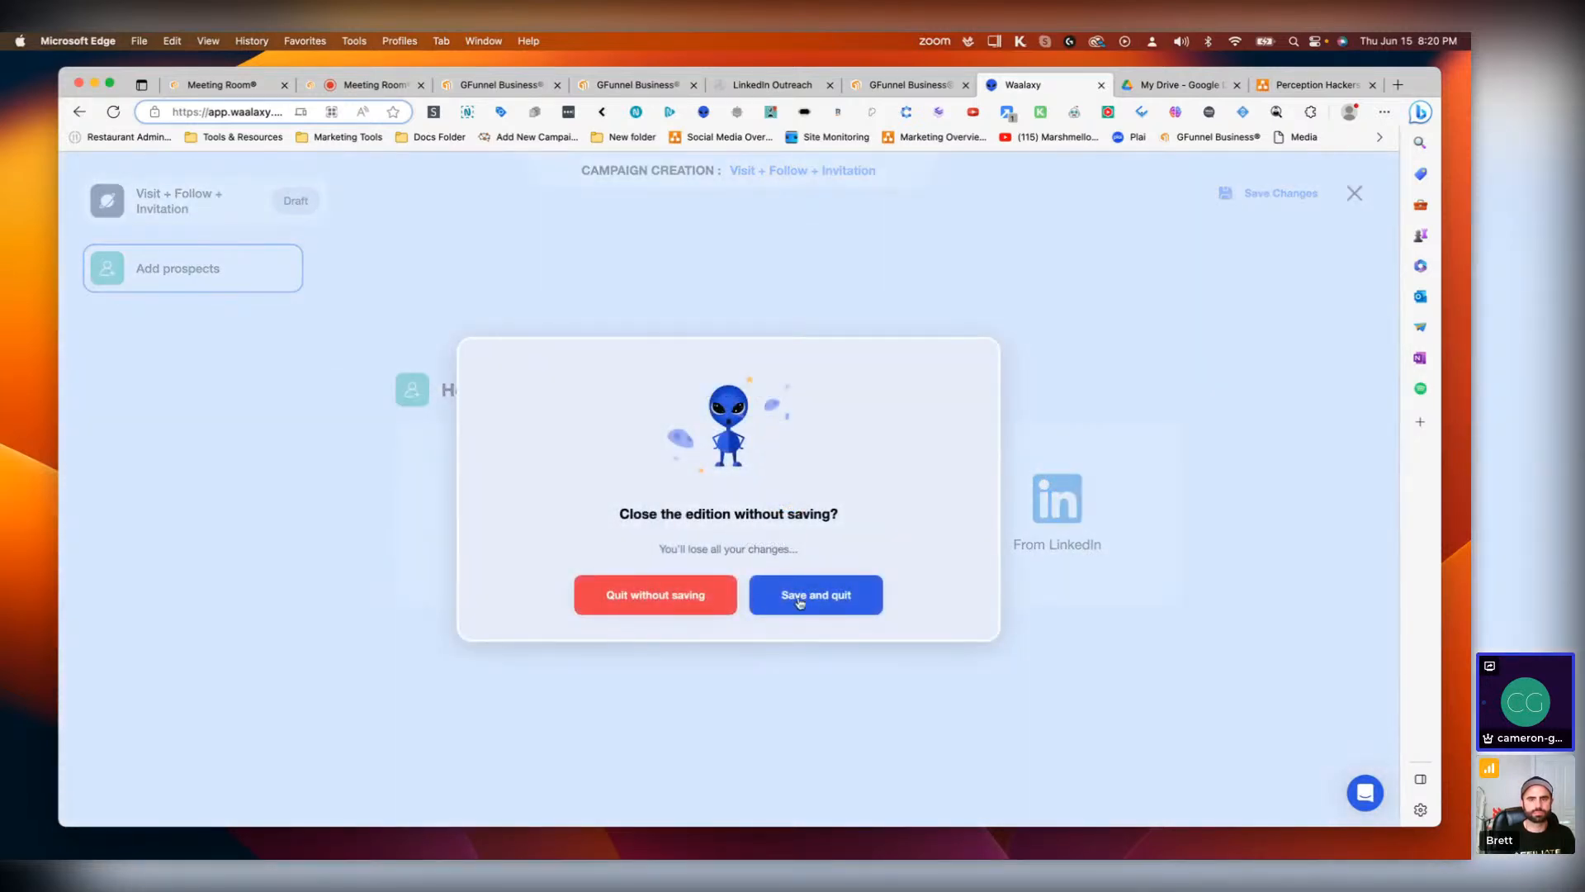
click(704, 603)
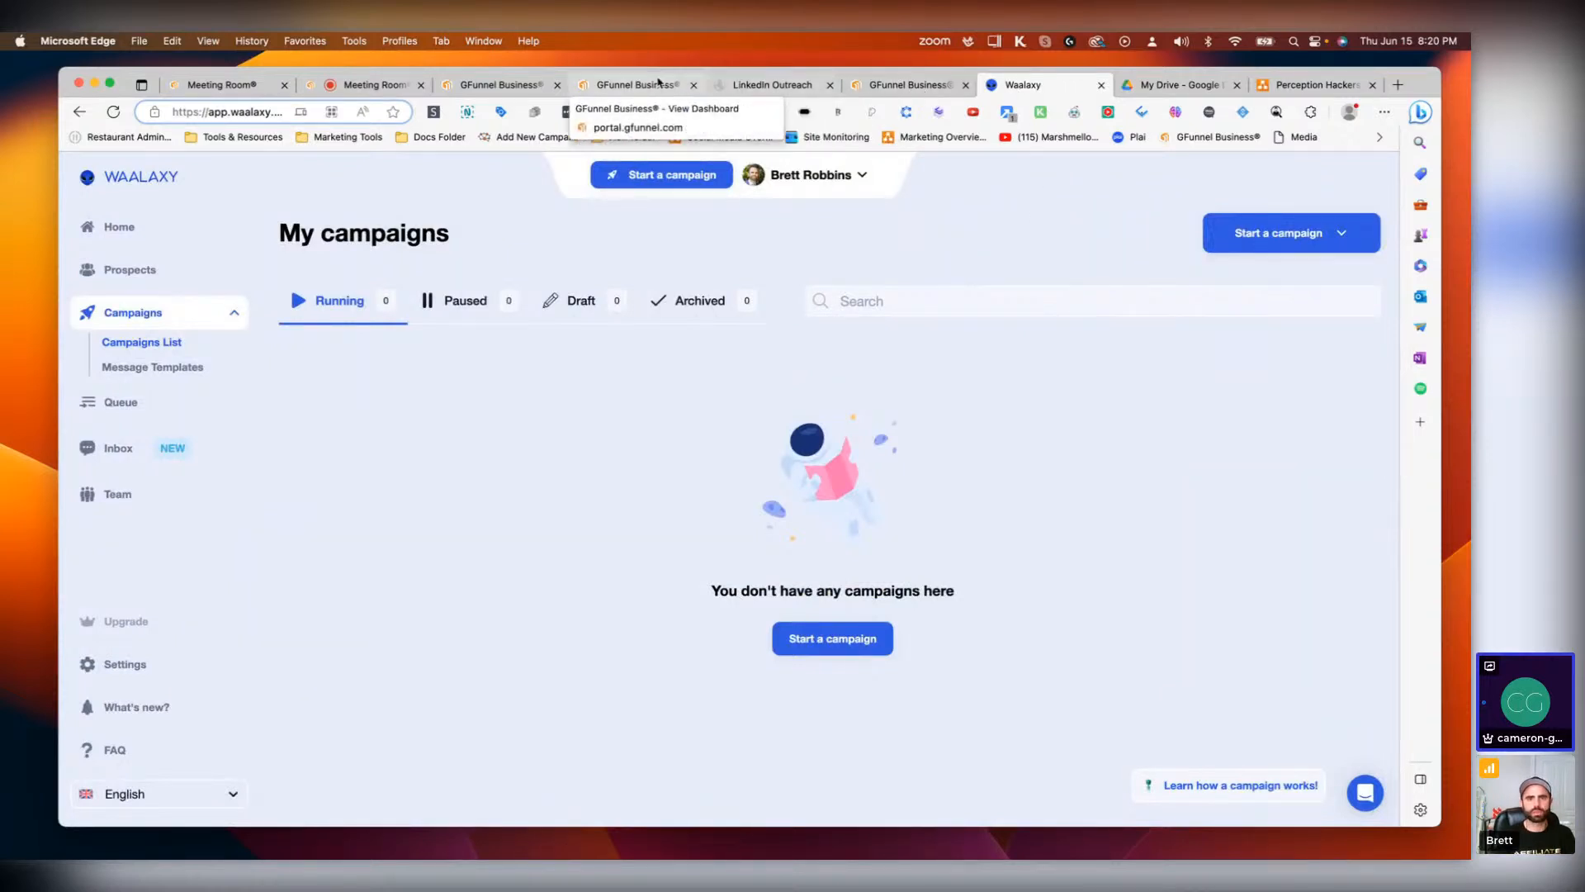
Step: Copy the Connect node's invitation message from the GFunnel Business campaign and post it in the meeting chat
click(912, 80)
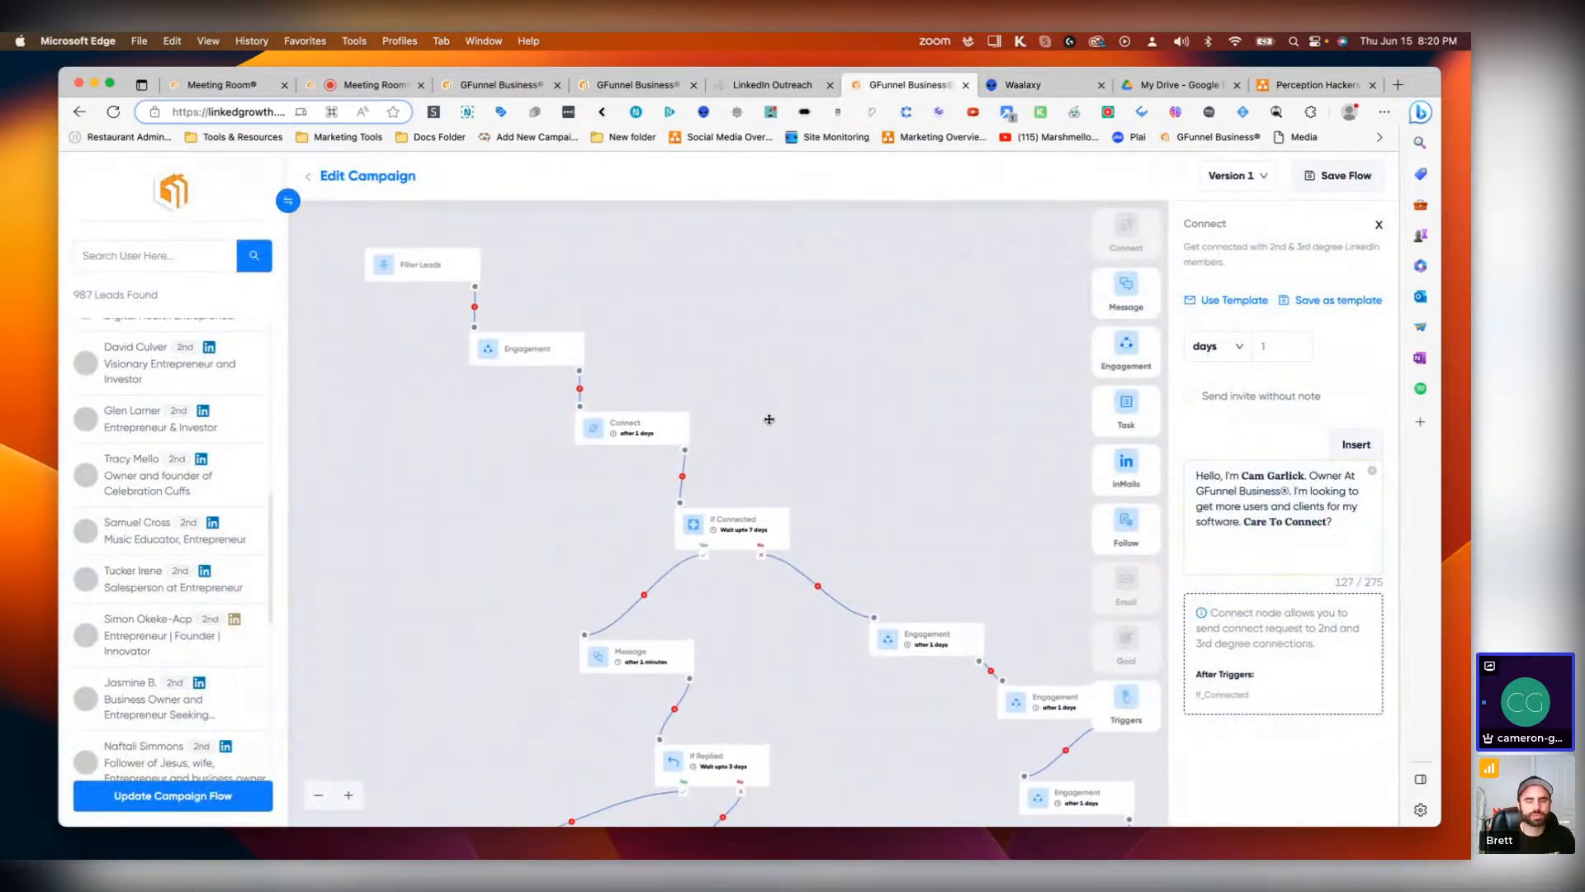
click(1347, 536)
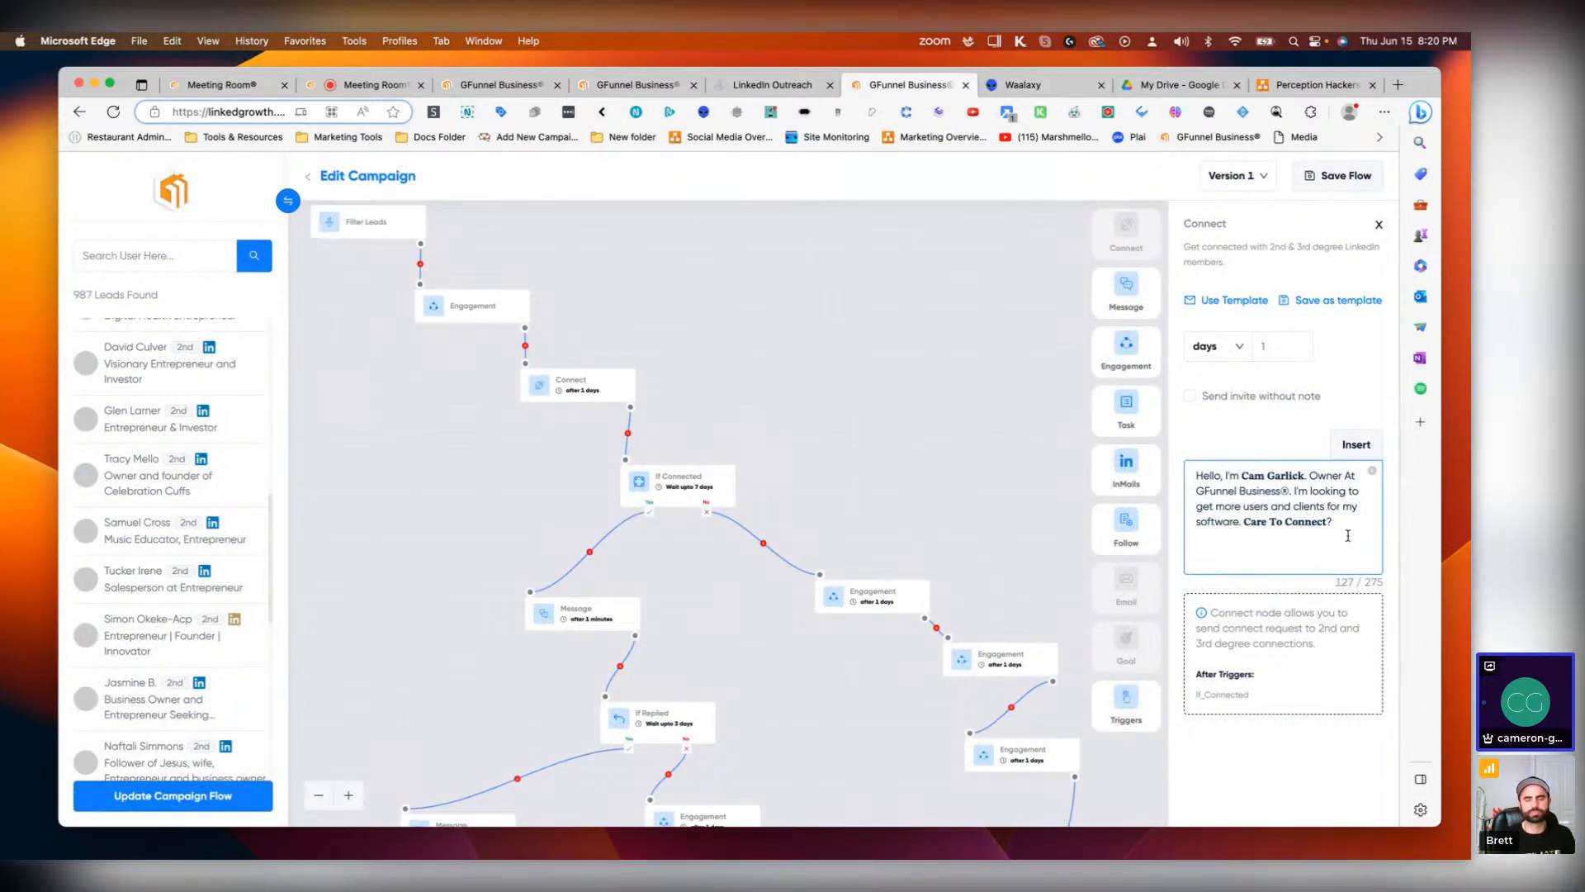
triple_click(1347, 536)
key(super+c)
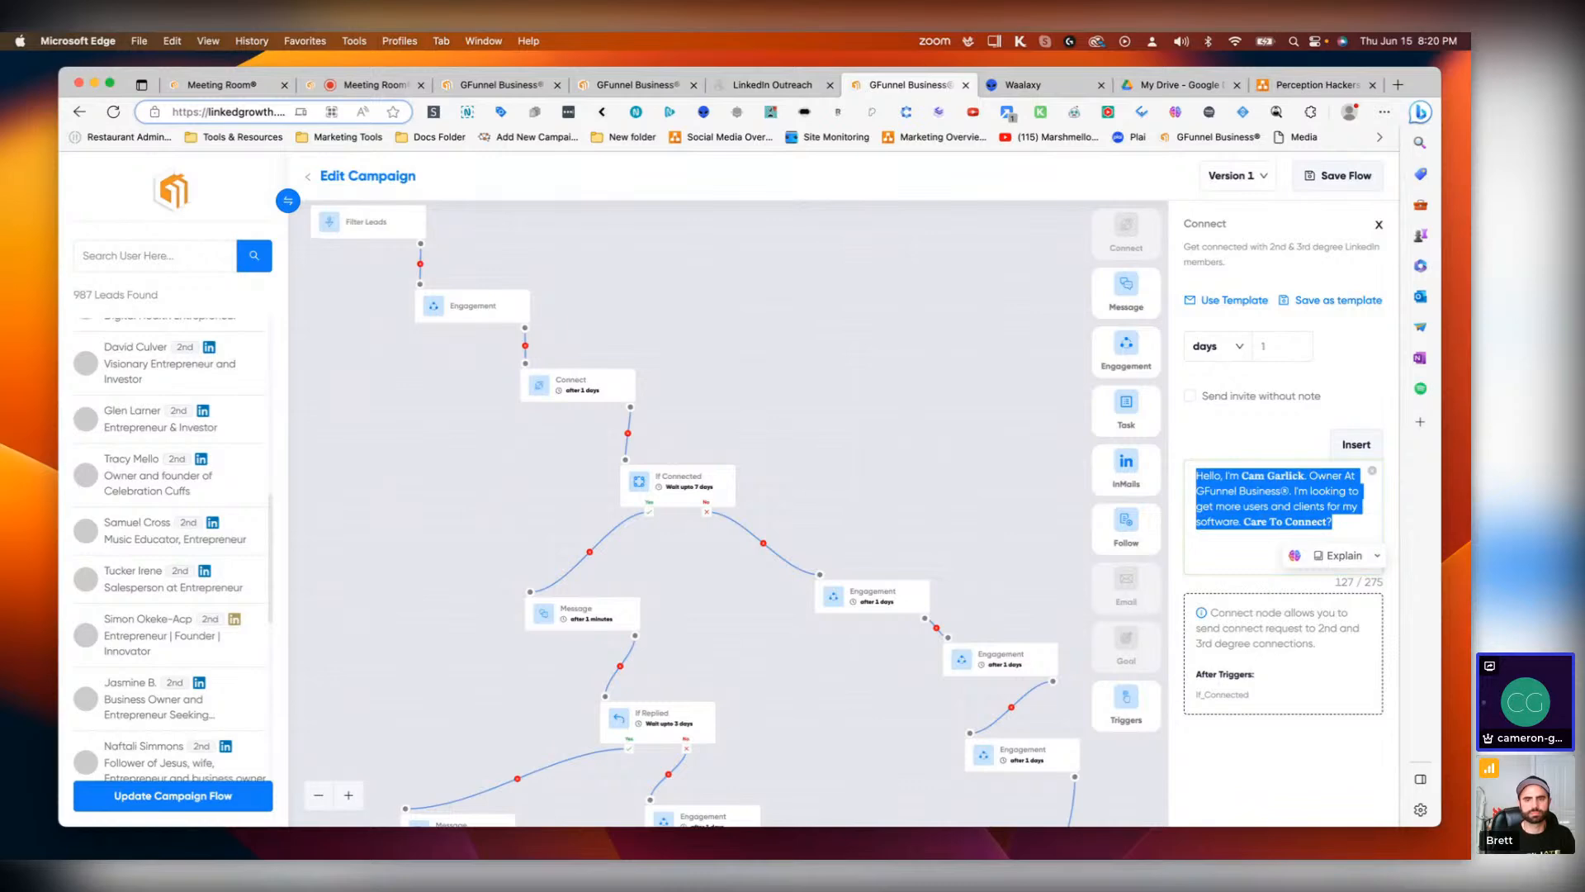
click(375, 84)
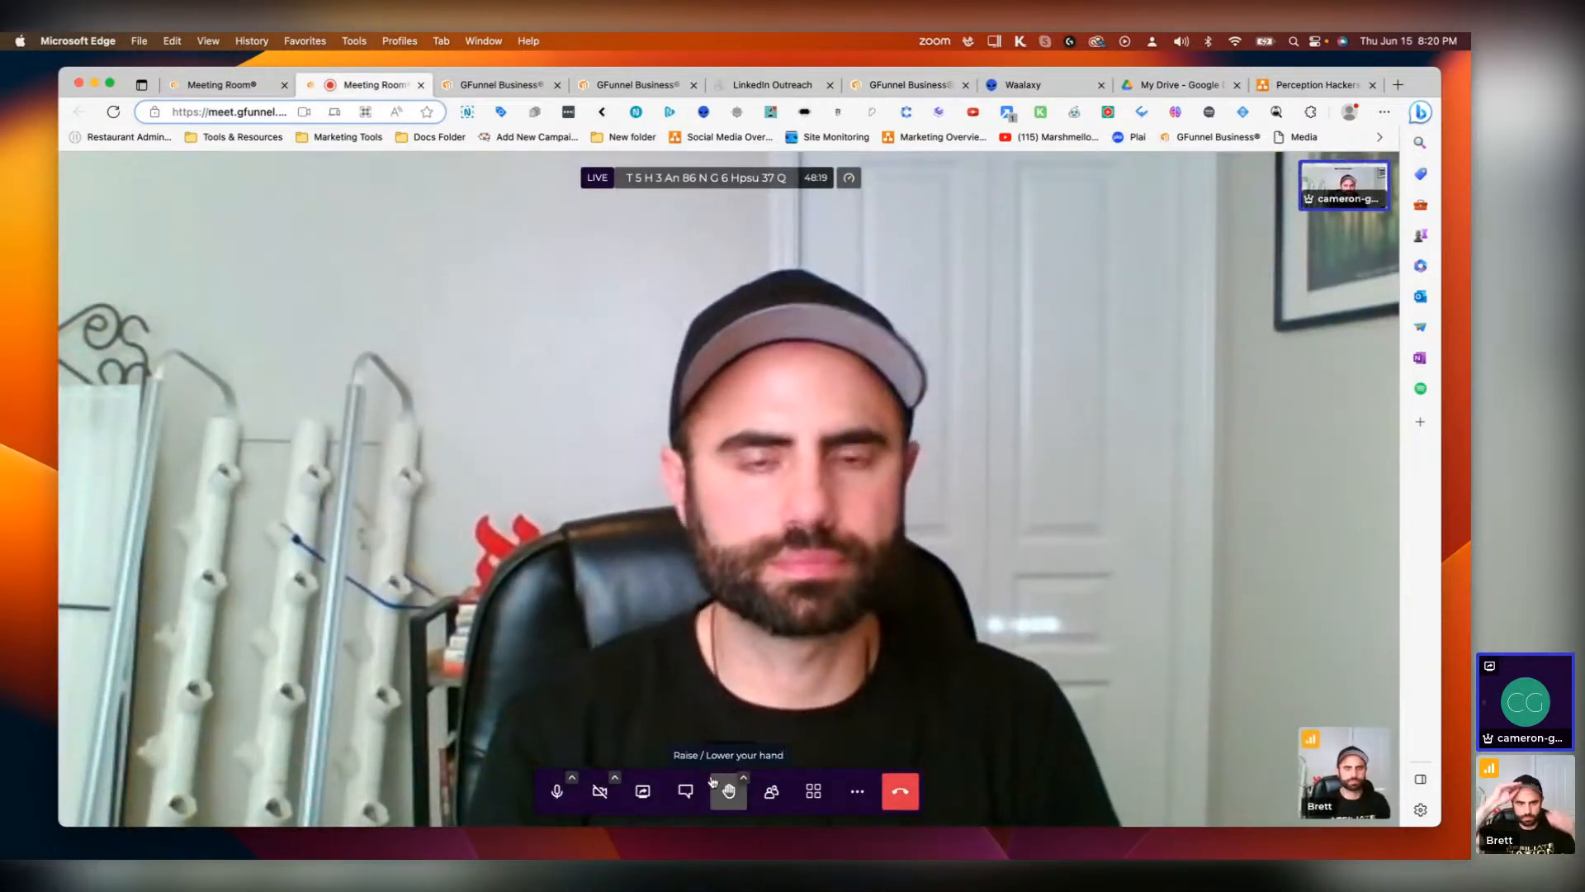
click(686, 791)
key(super+v)
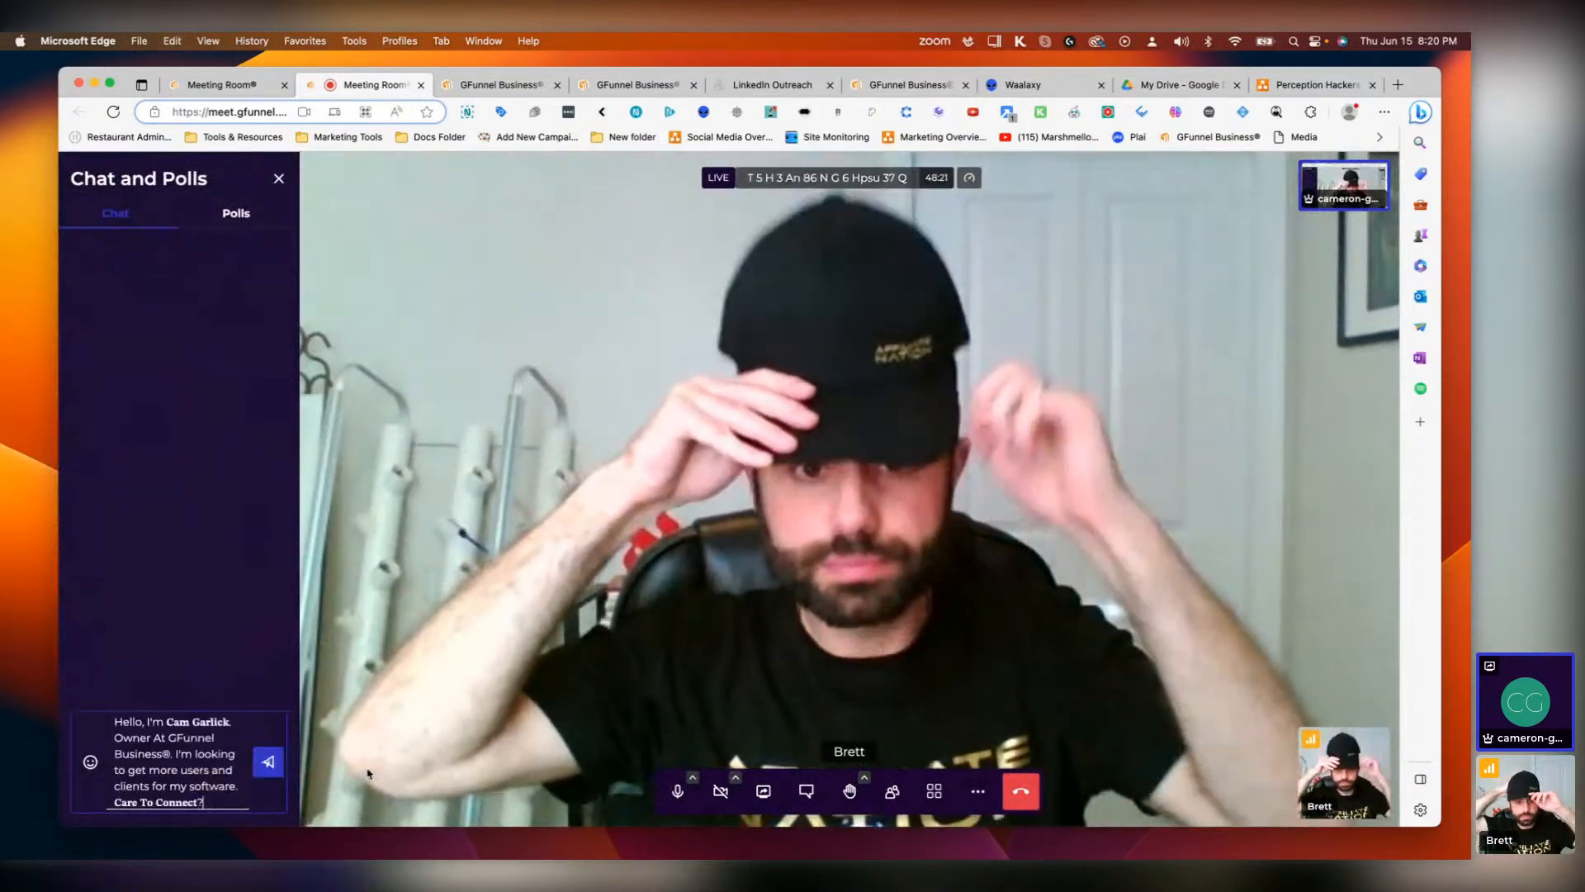
key(Return)
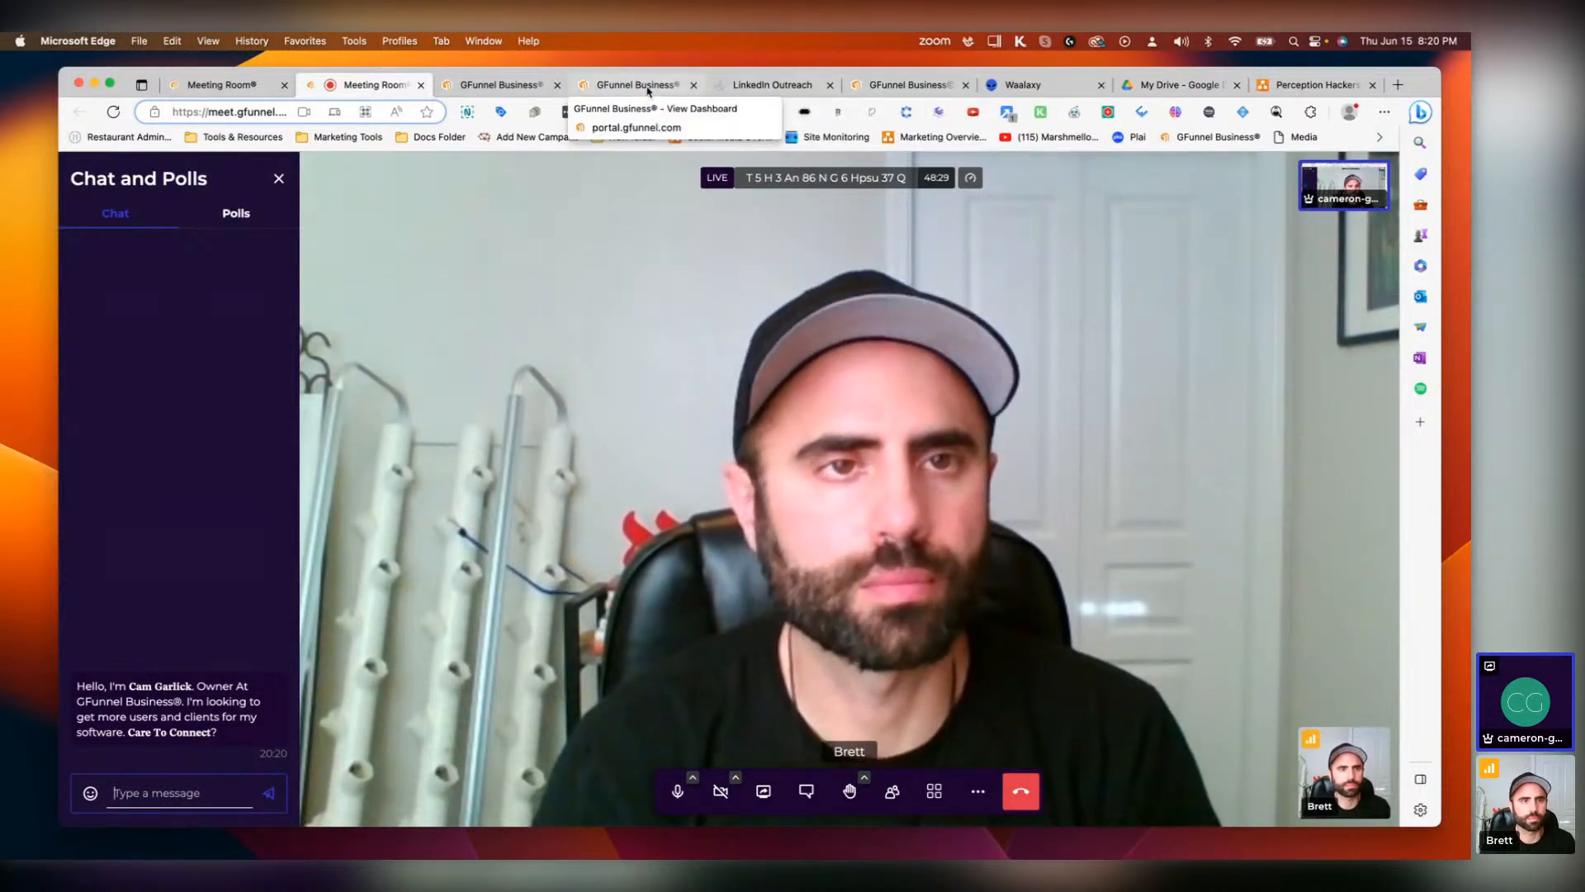
click(896, 88)
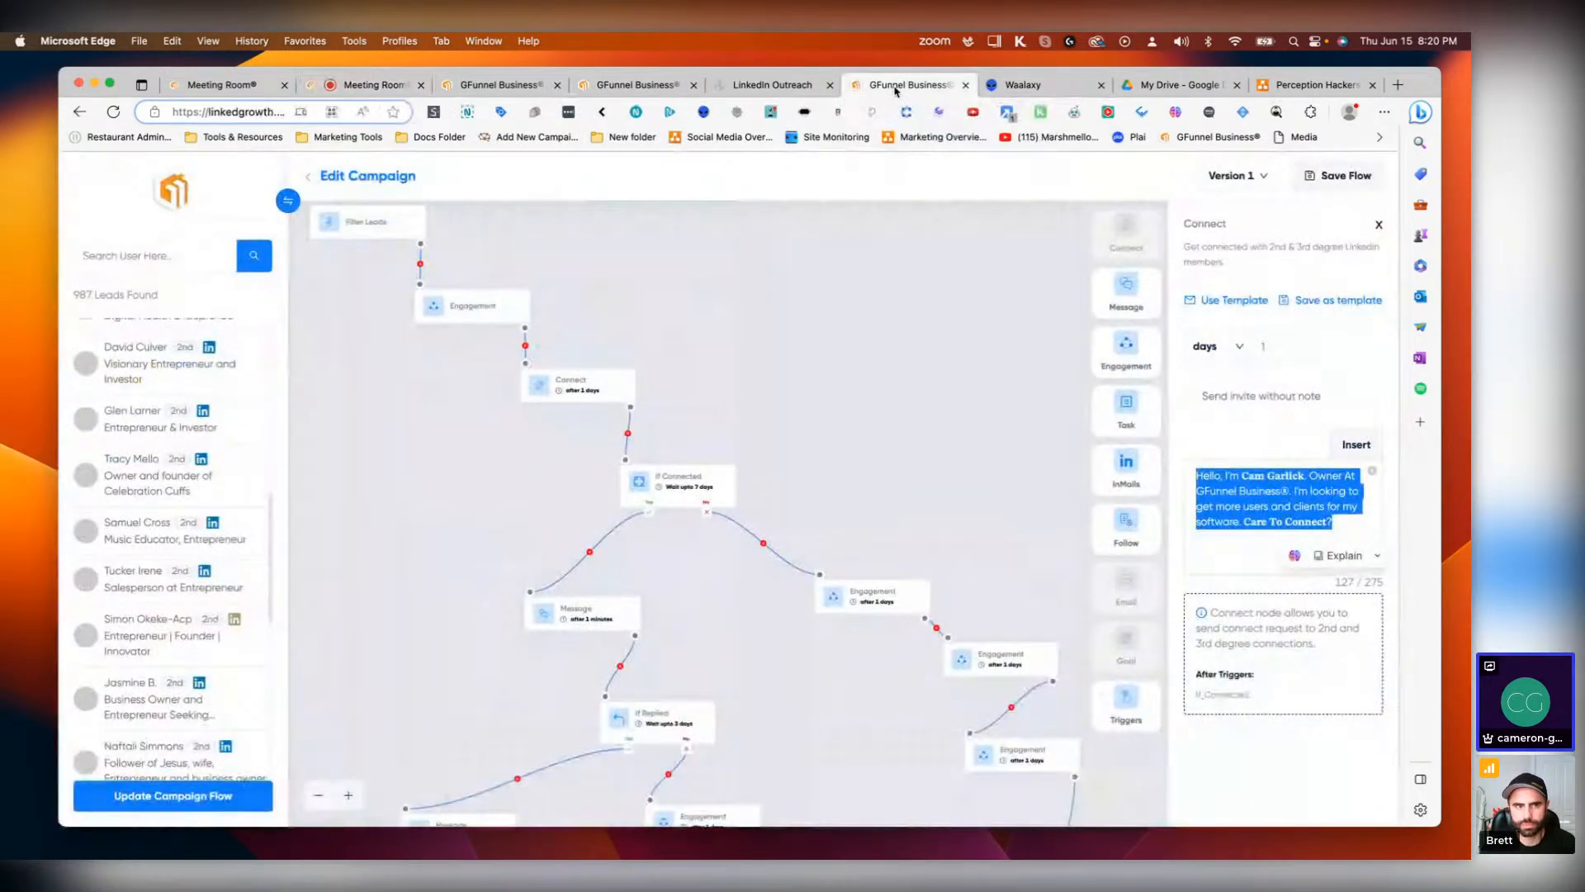
drag(658, 315, 696, 383)
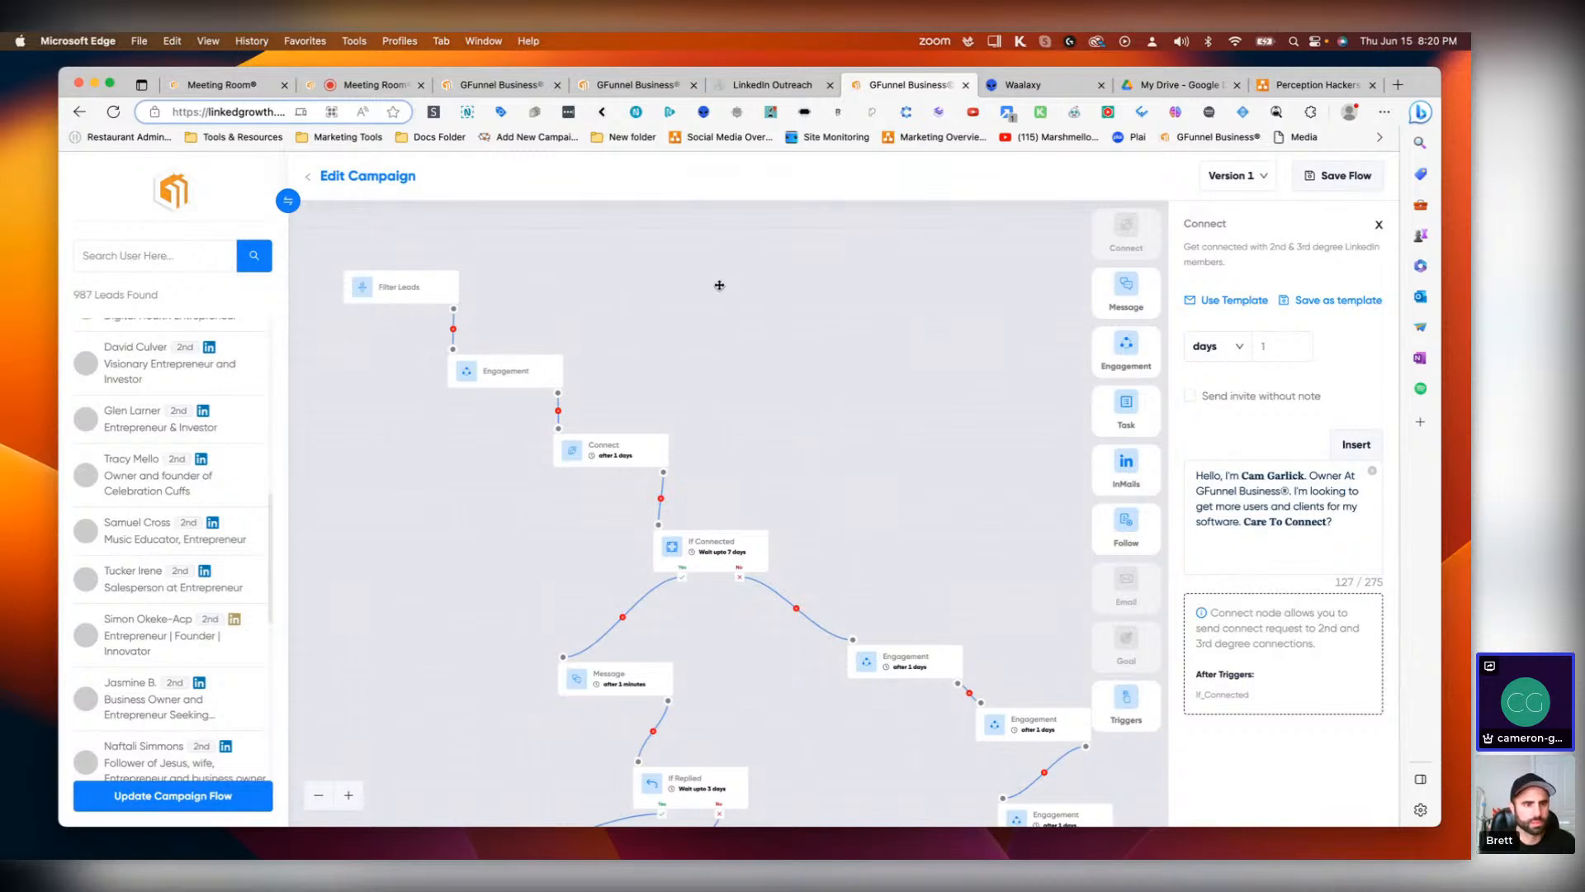
click(1033, 85)
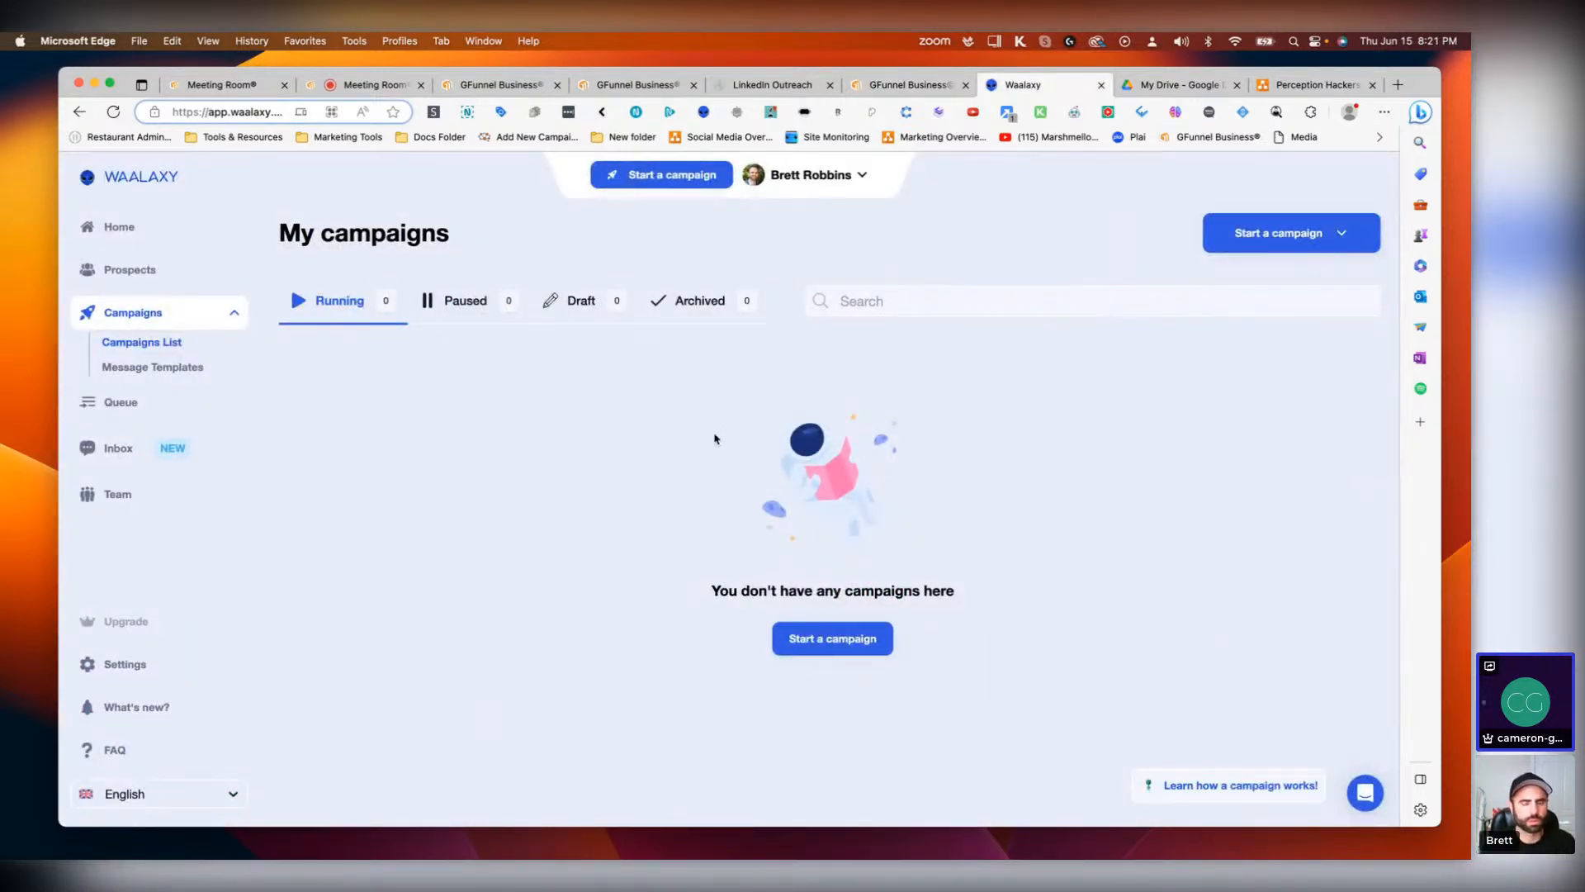
Step: Search the Waalaxy sequence library for 'visit' and start a Visit + Invitation + Message campaign with its default name
click(834, 644)
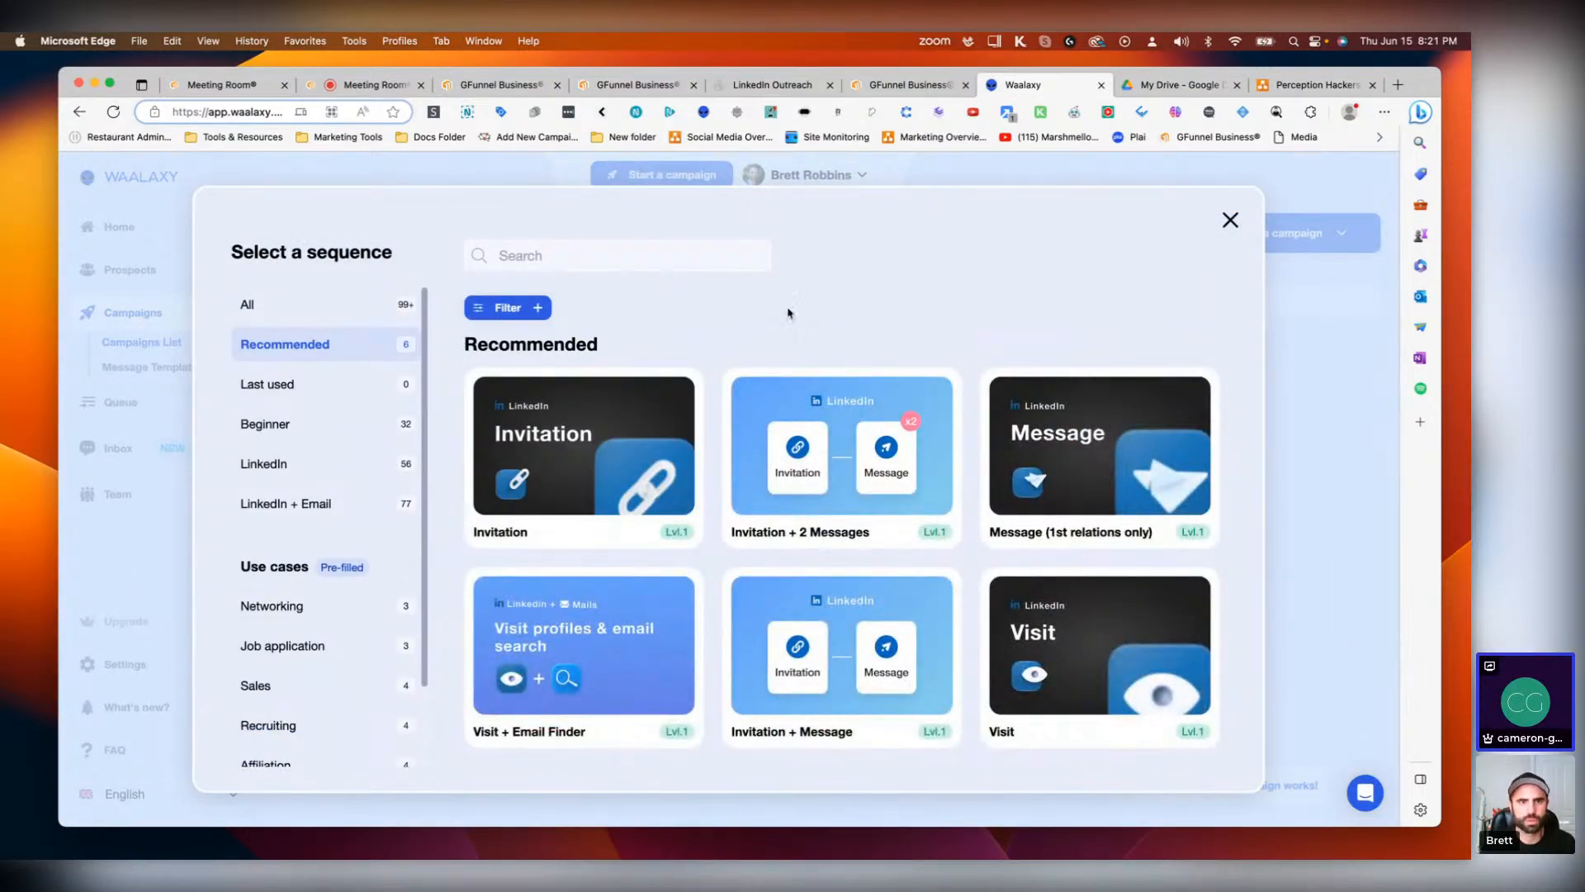
click(575, 265)
text(visit)
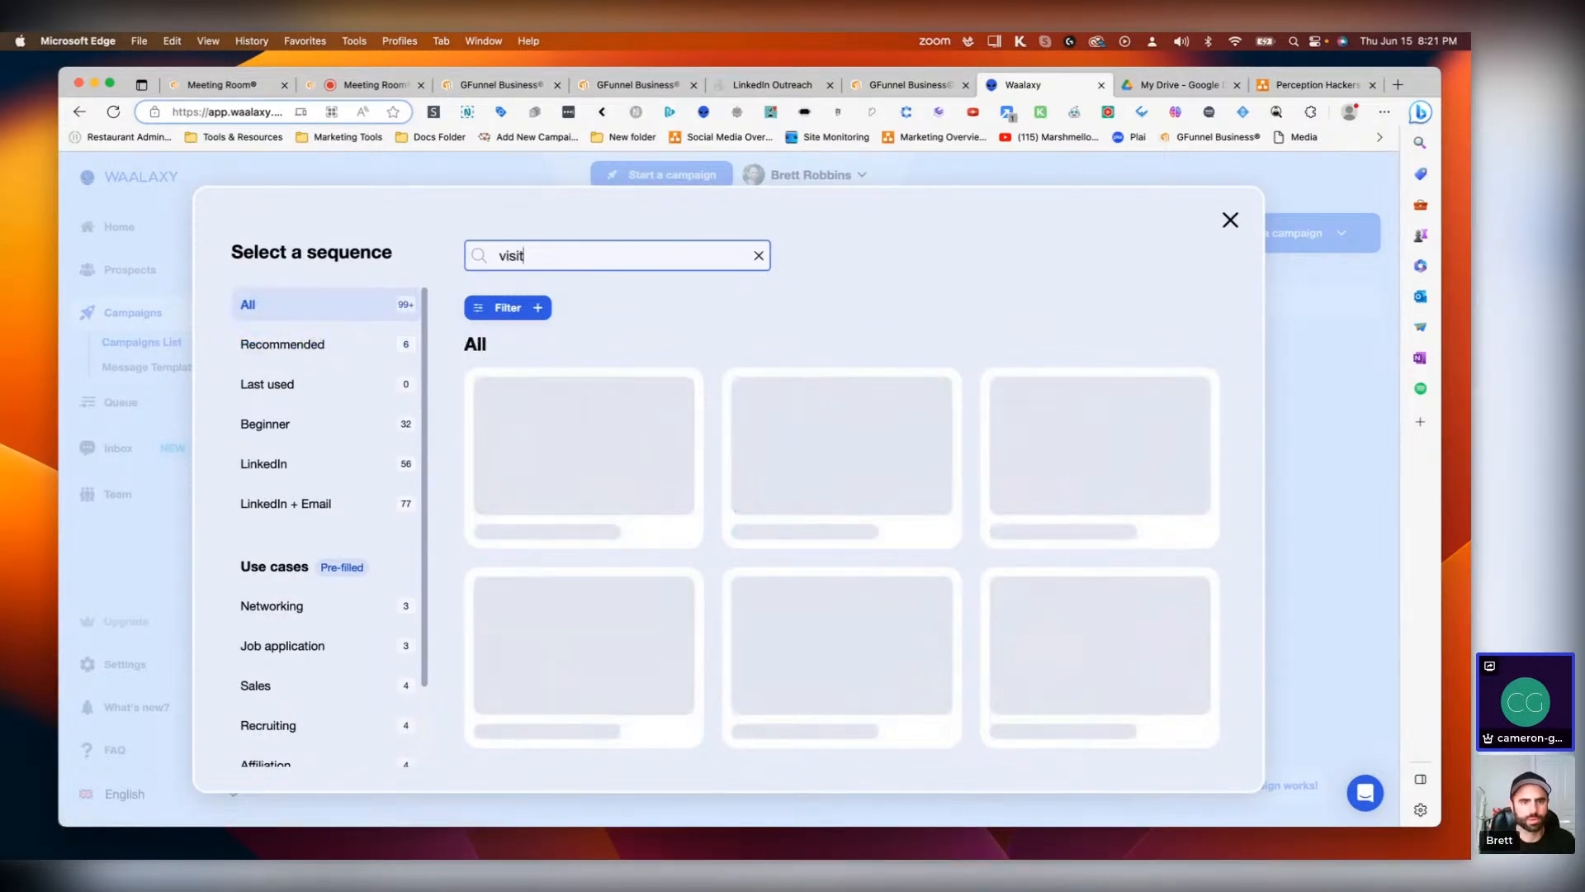
mouse_move(1030, 569)
scroll(1031, 566, down, 3)
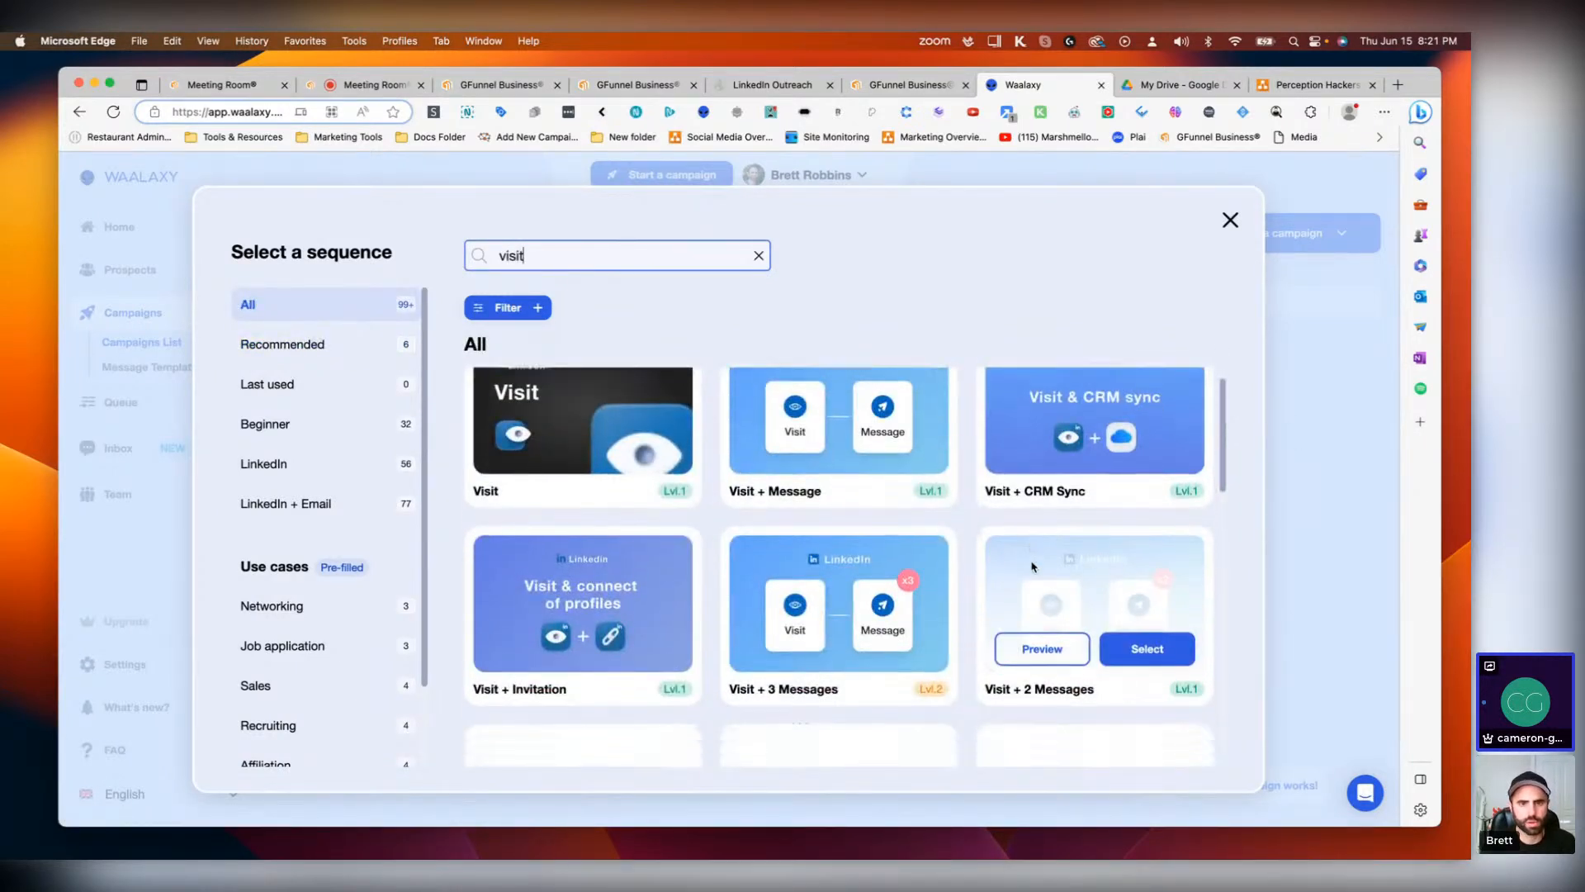
scroll(939, 514, down, 3)
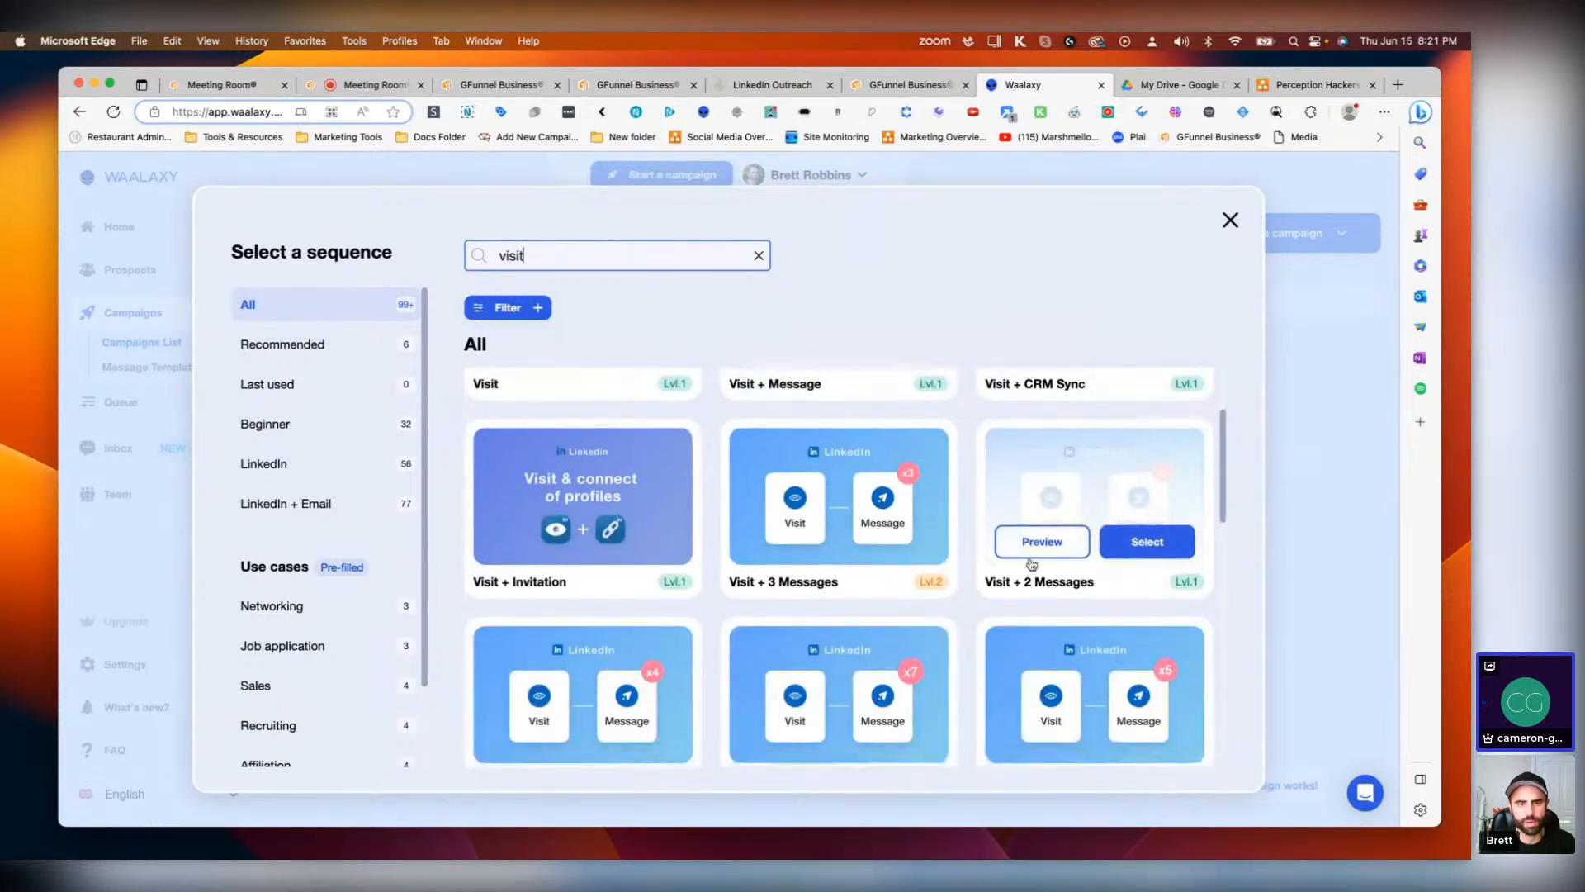
mouse_move(615, 568)
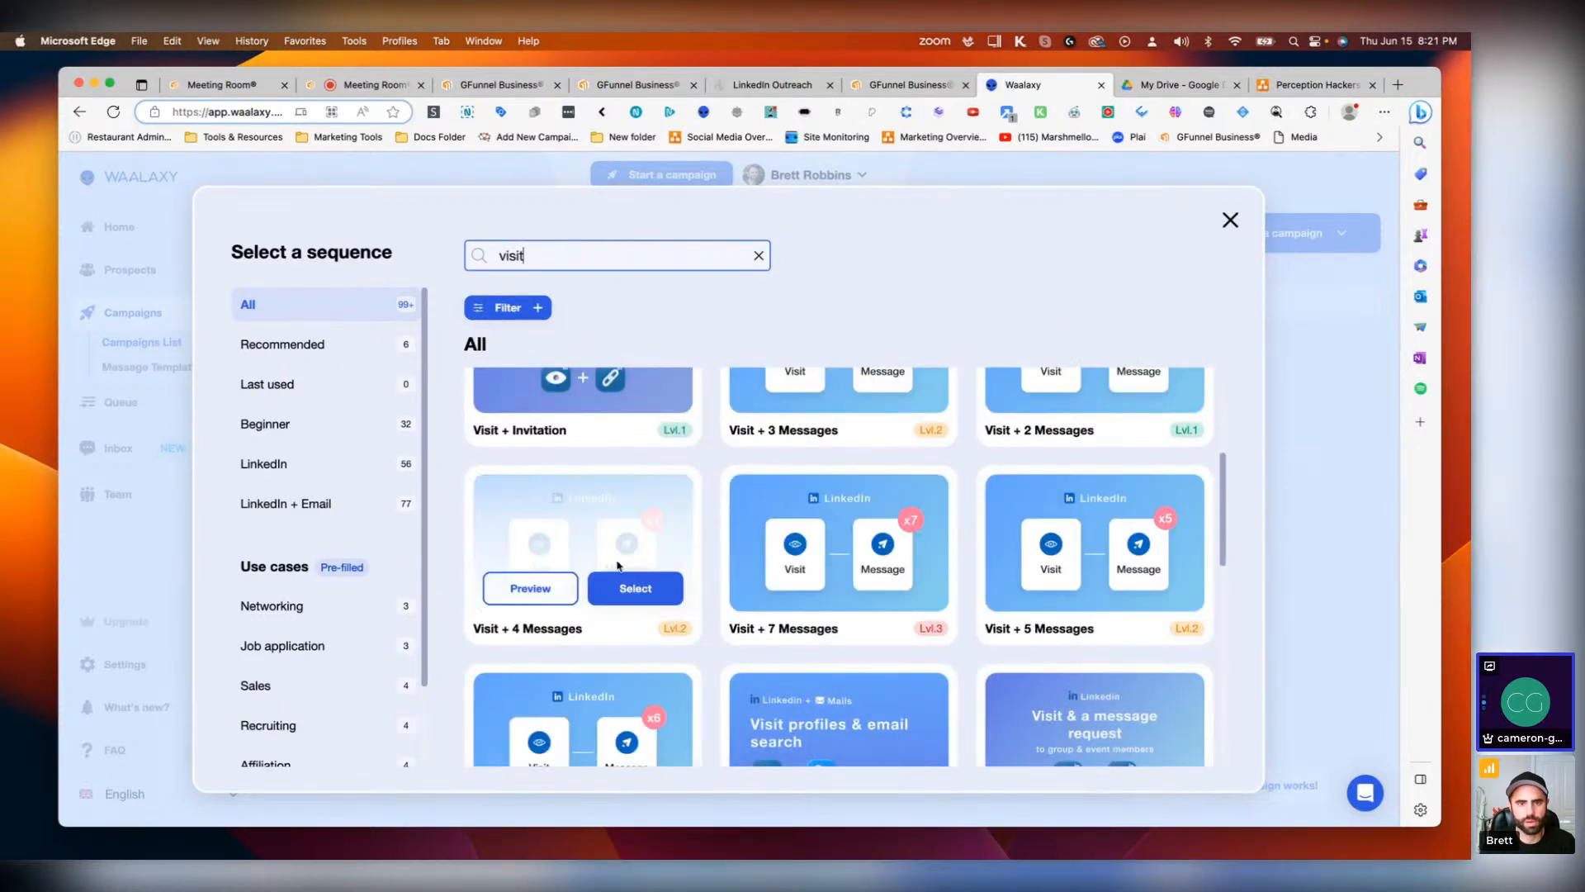
scroll(888, 541, down, 5)
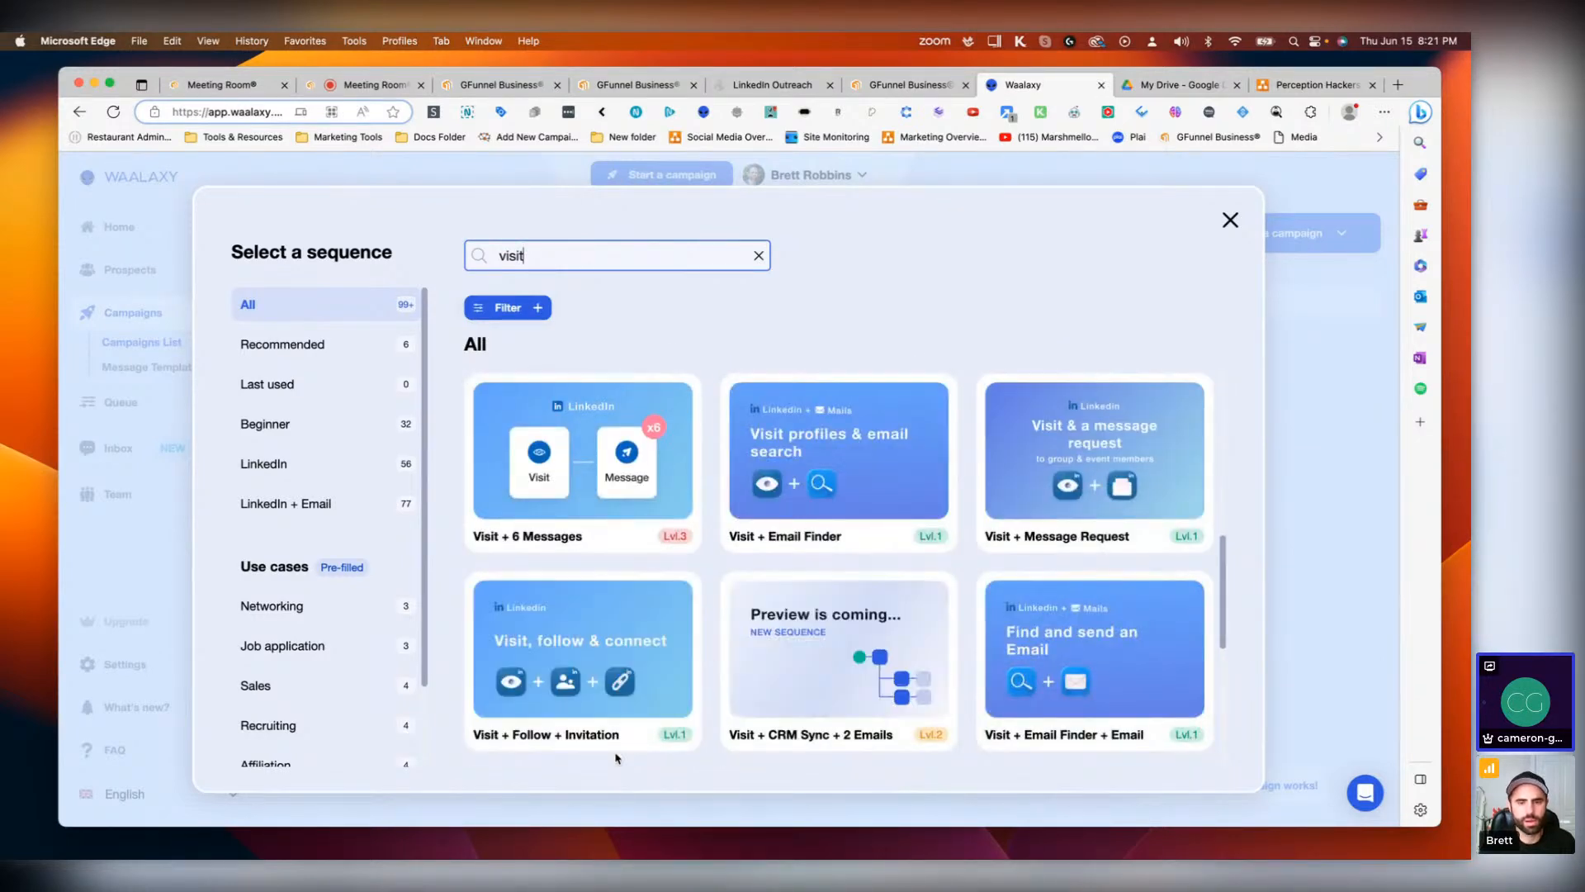
mouse_move(645, 689)
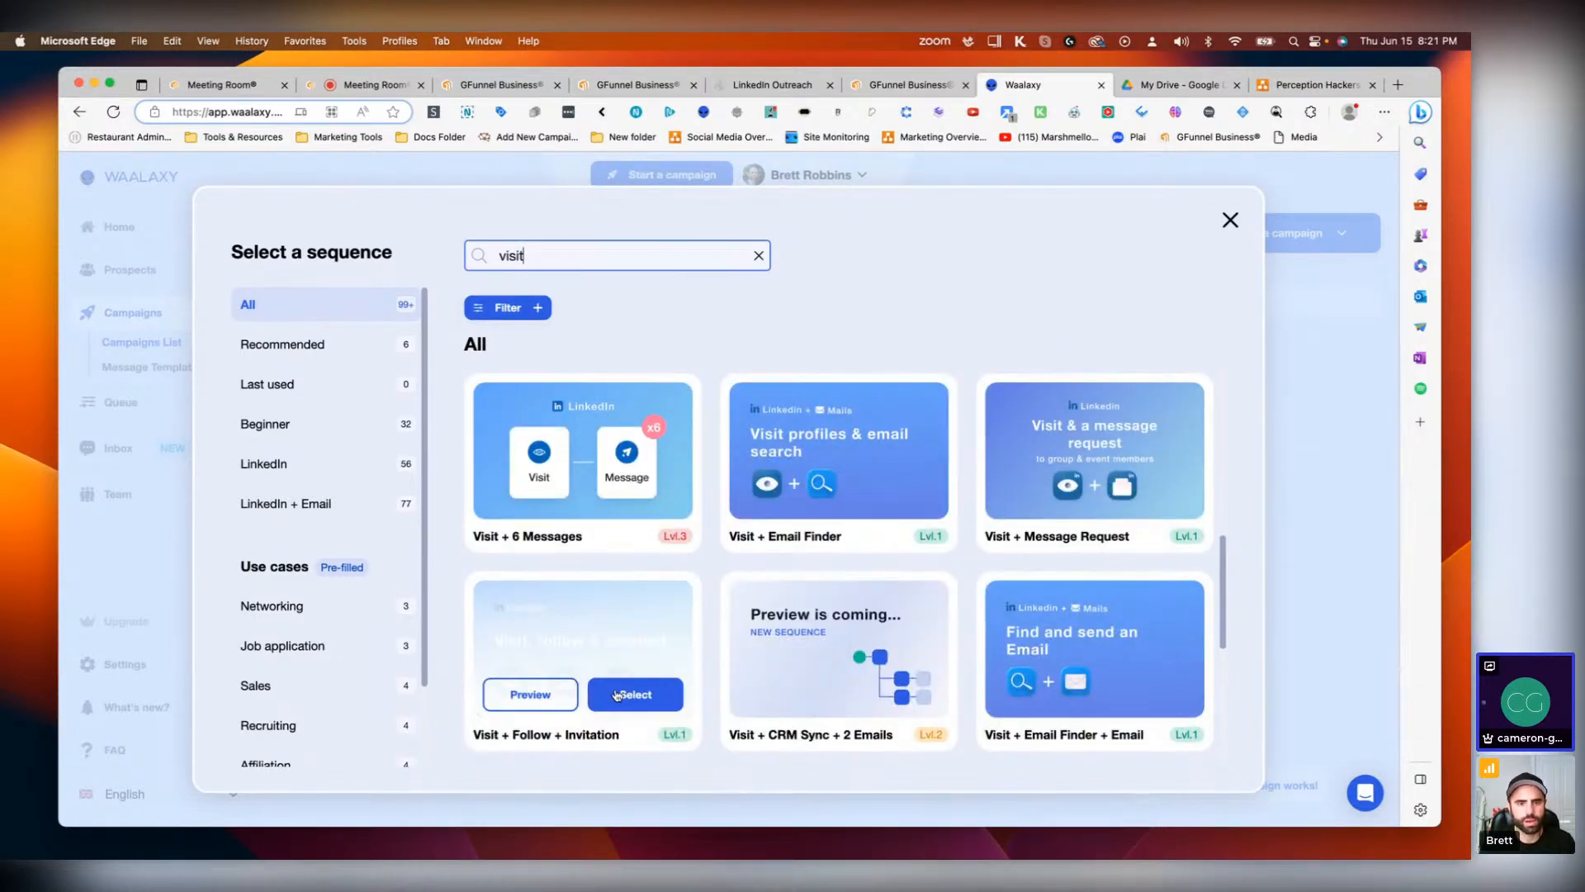
scroll(620, 695, down, 5)
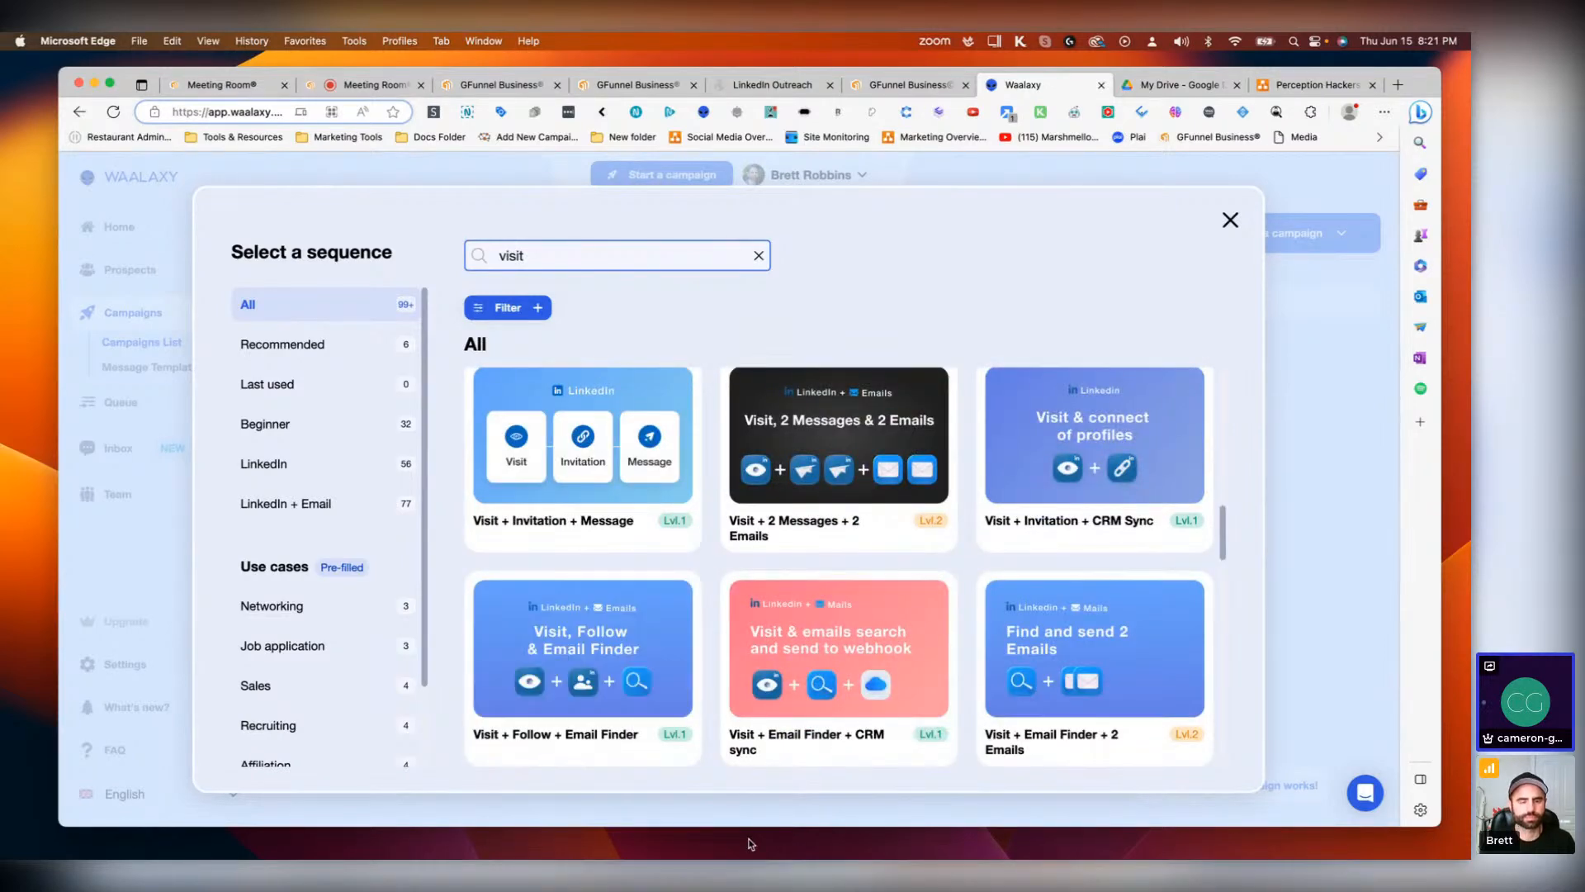
scroll(838, 644, down, 3)
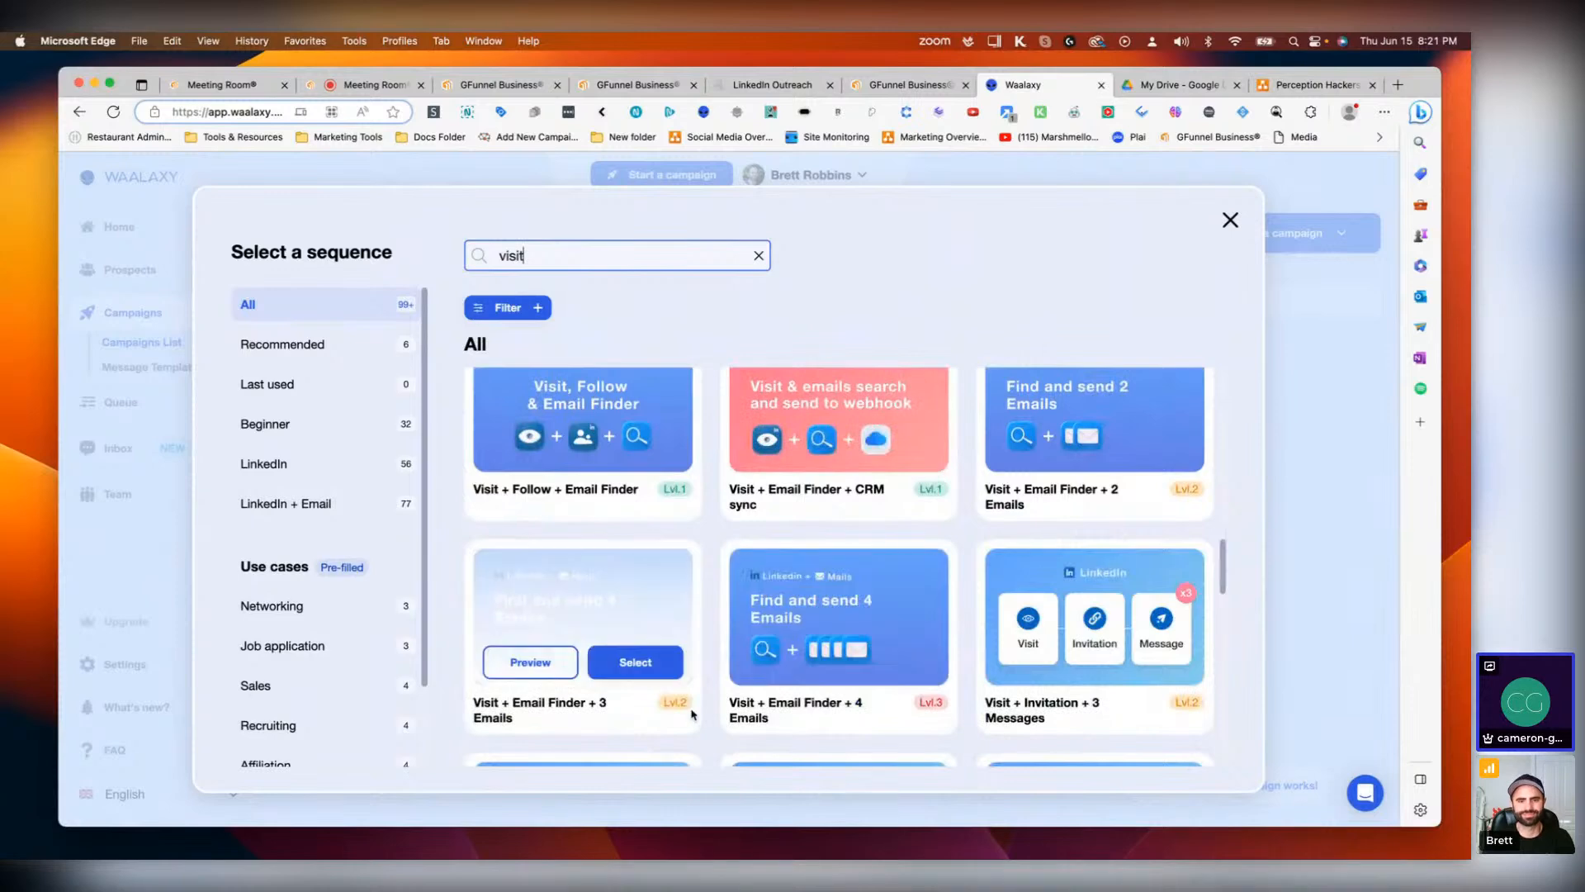
scroll(987, 697, down, 3)
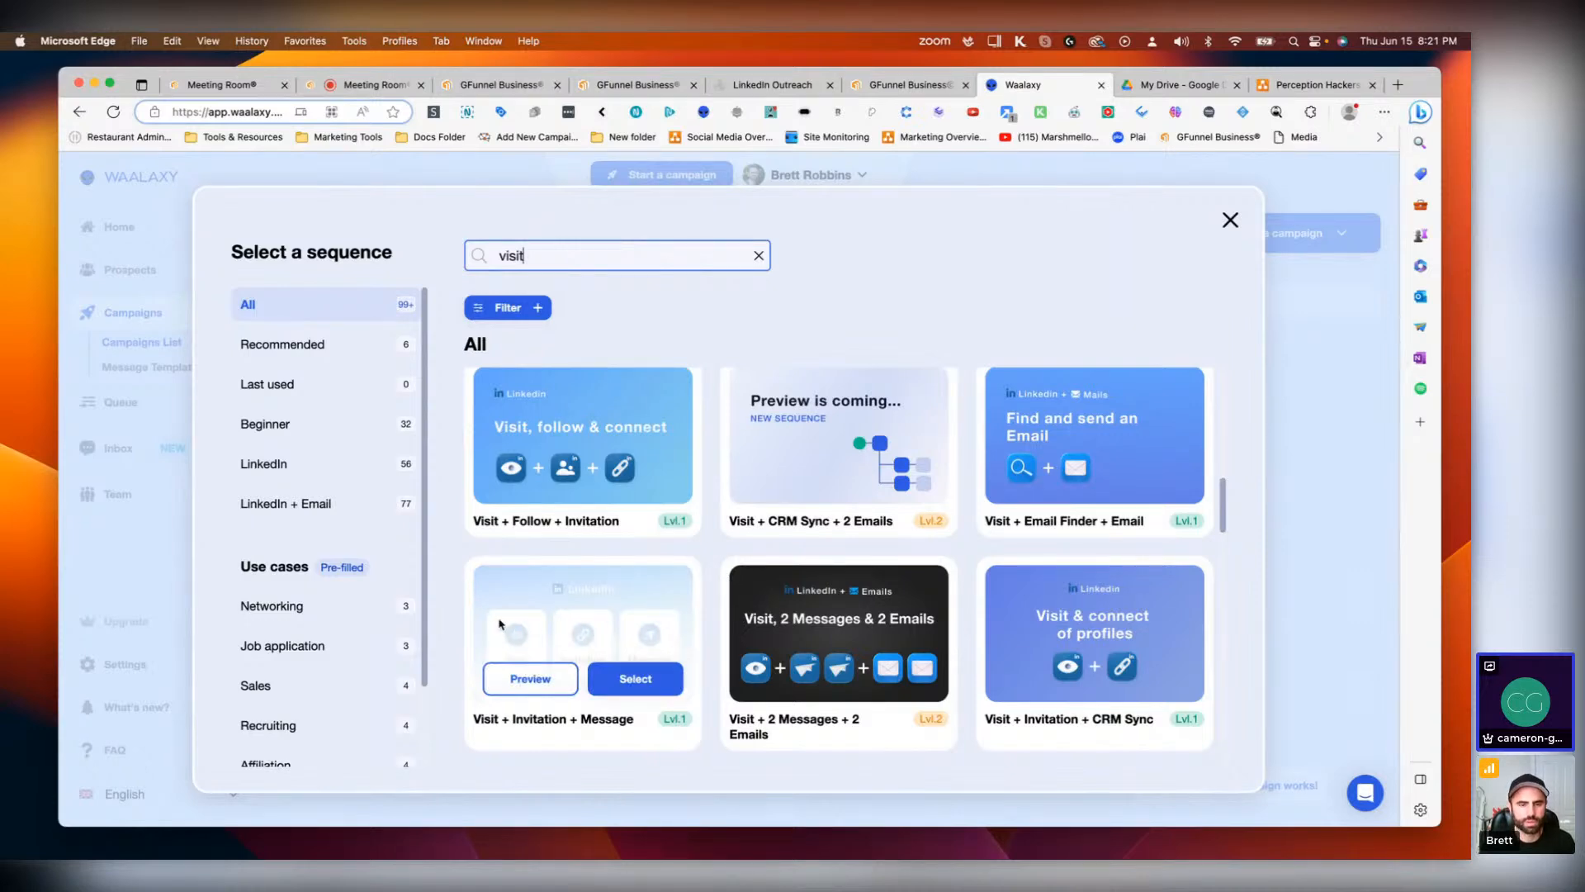
click(656, 688)
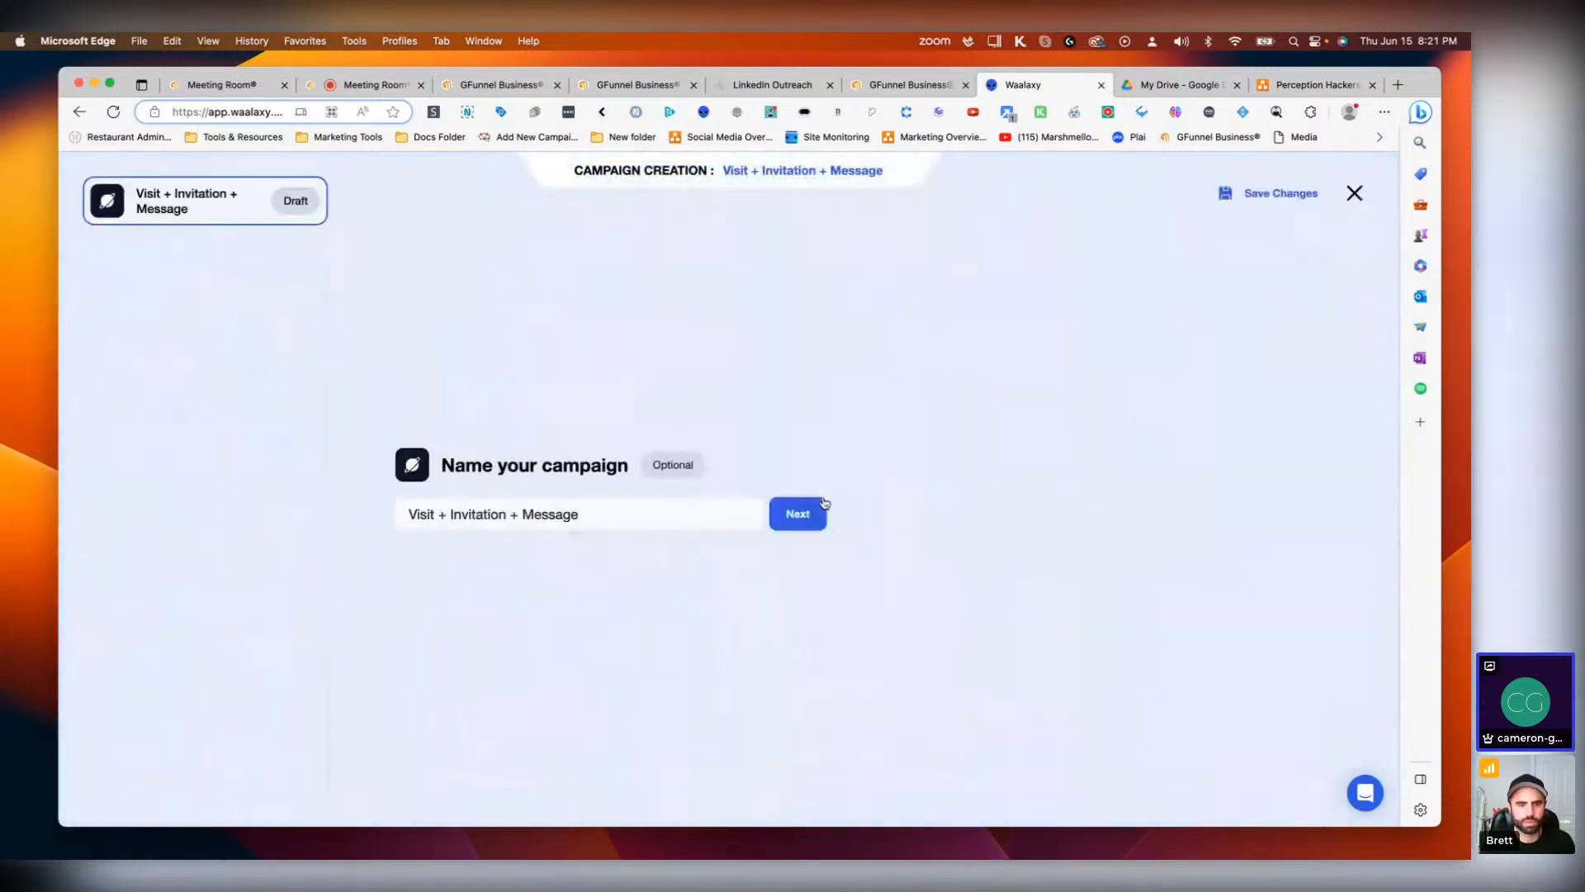
click(798, 514)
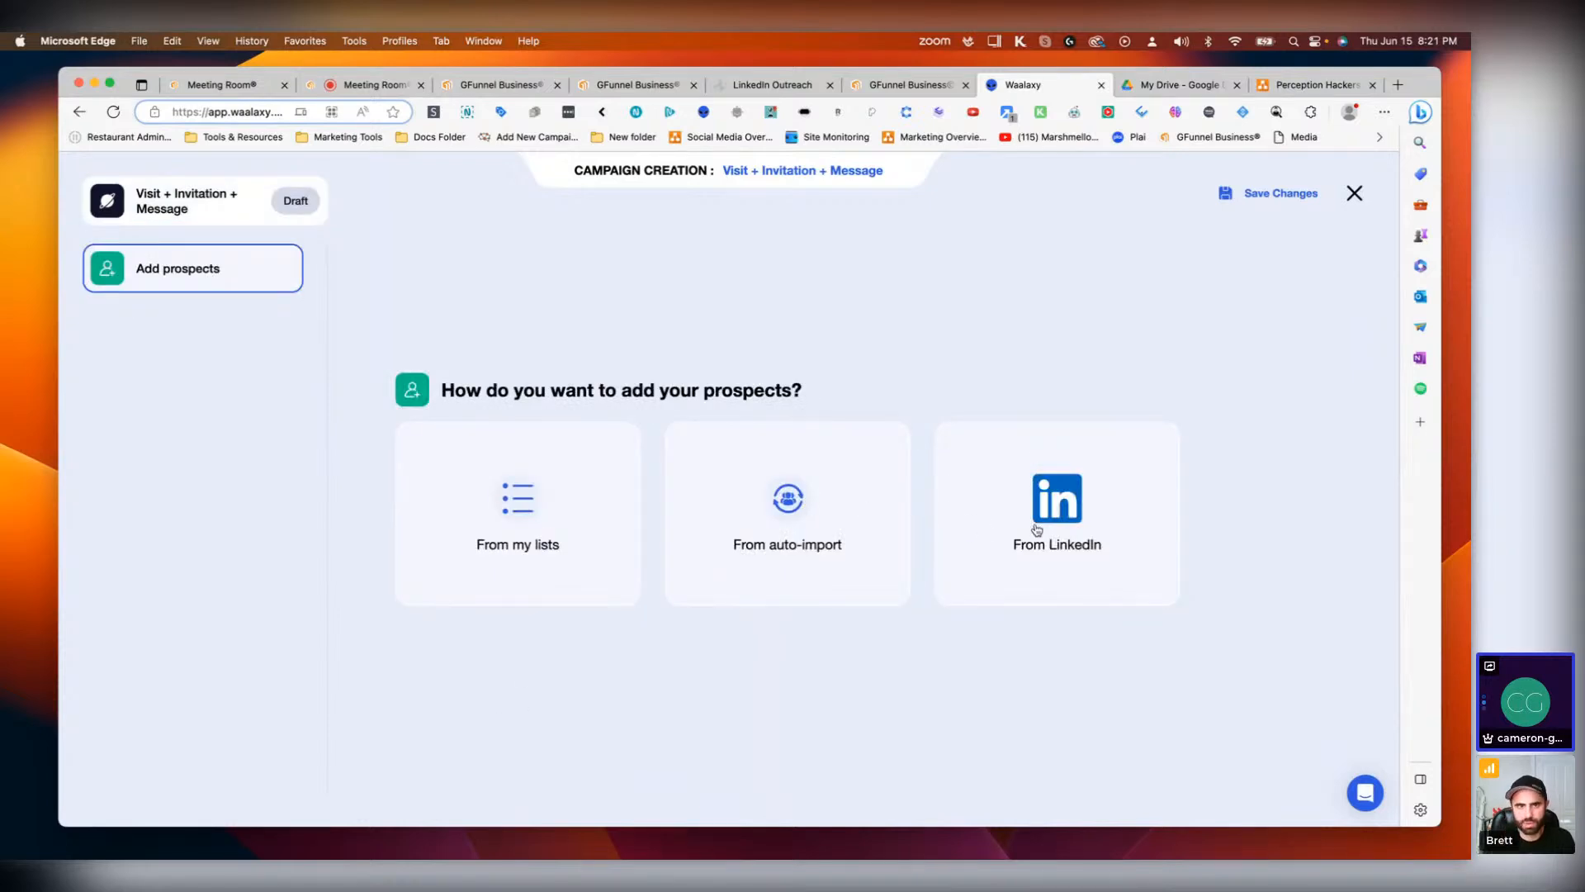
Step: Explore the auto-import options for adding prospects into the Entrepreneurs list
click(773, 517)
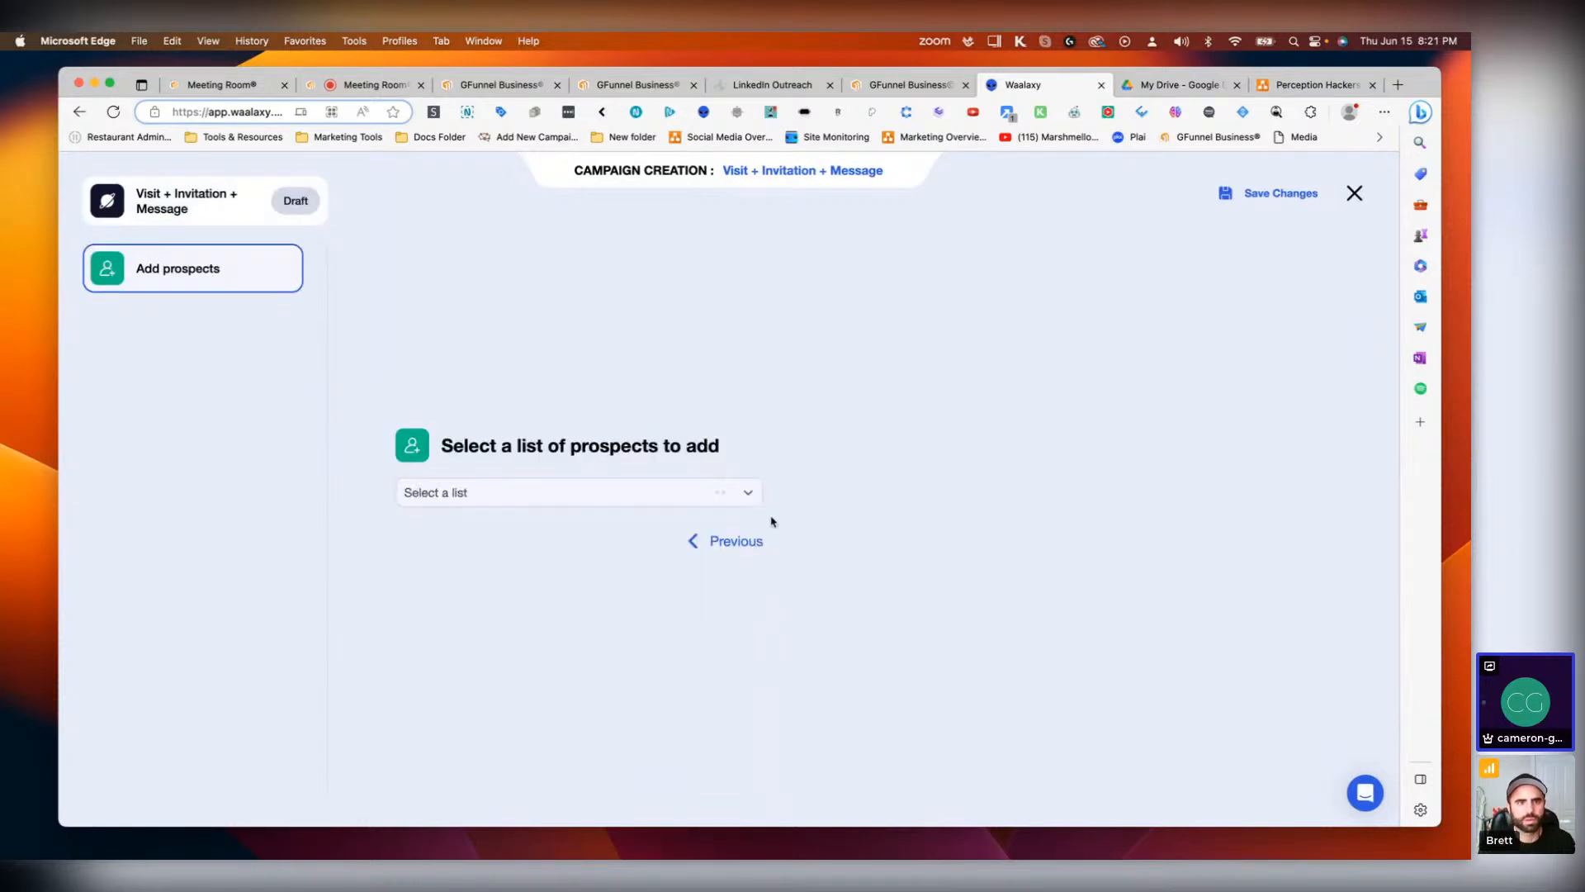
click(653, 502)
click(556, 588)
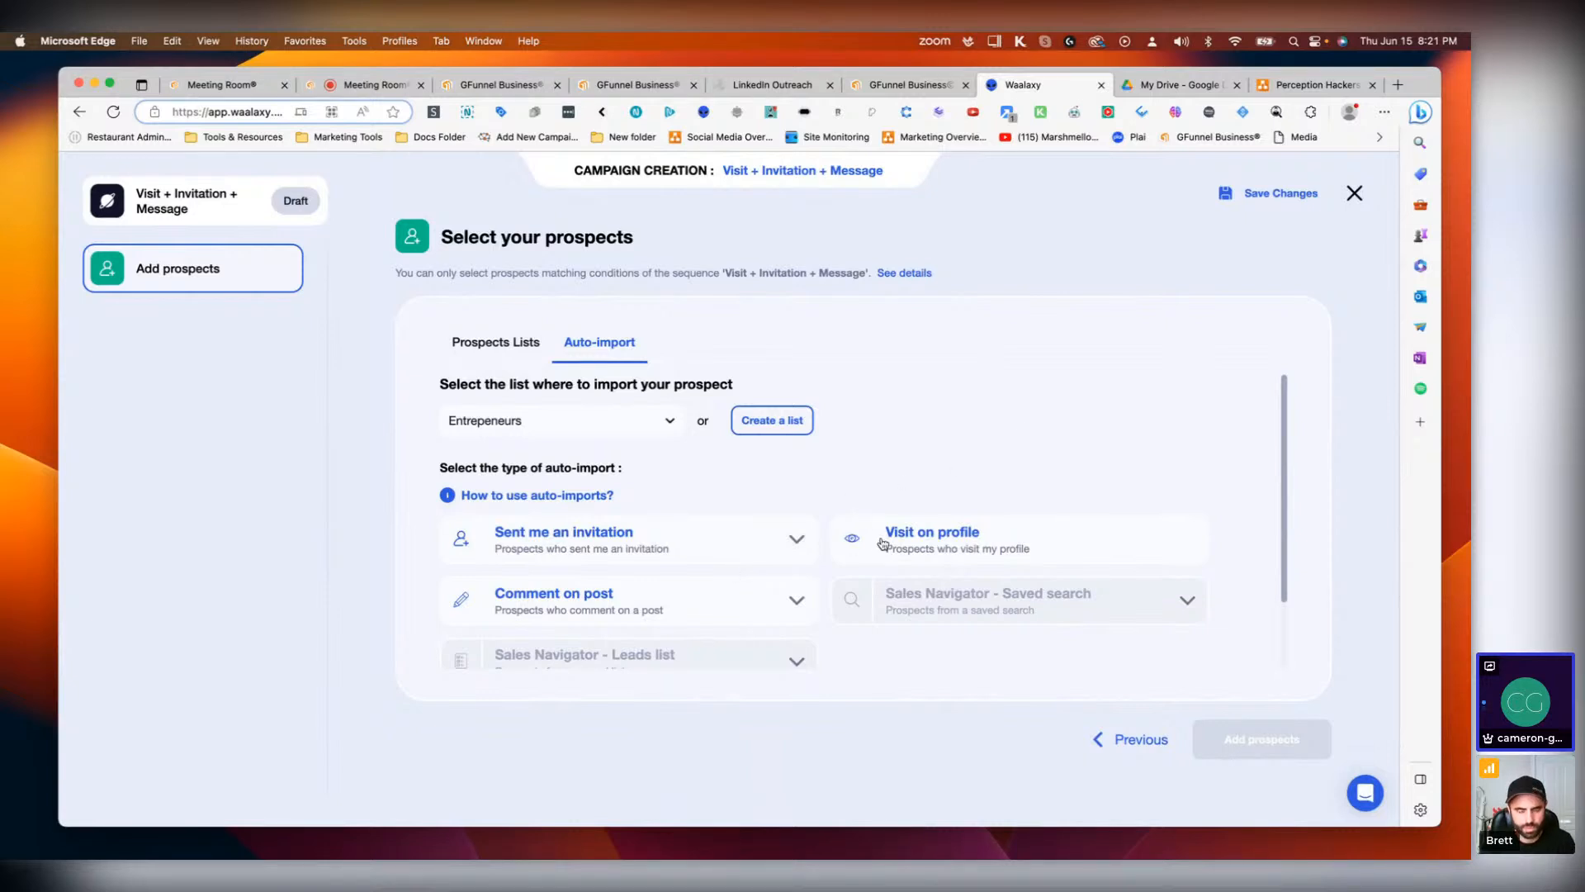
click(789, 545)
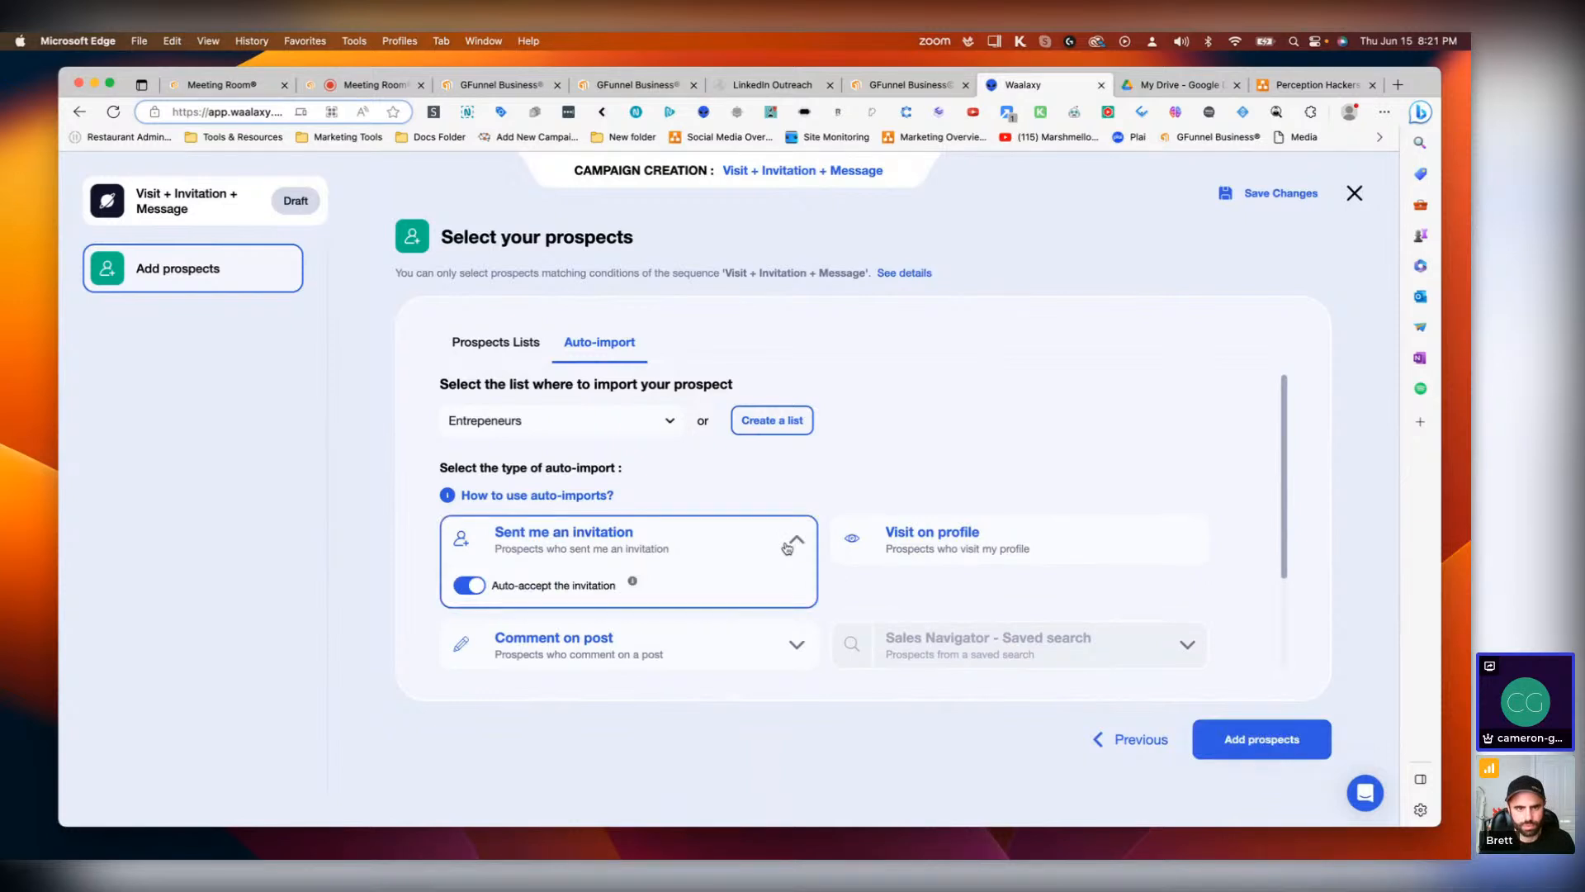
click(788, 545)
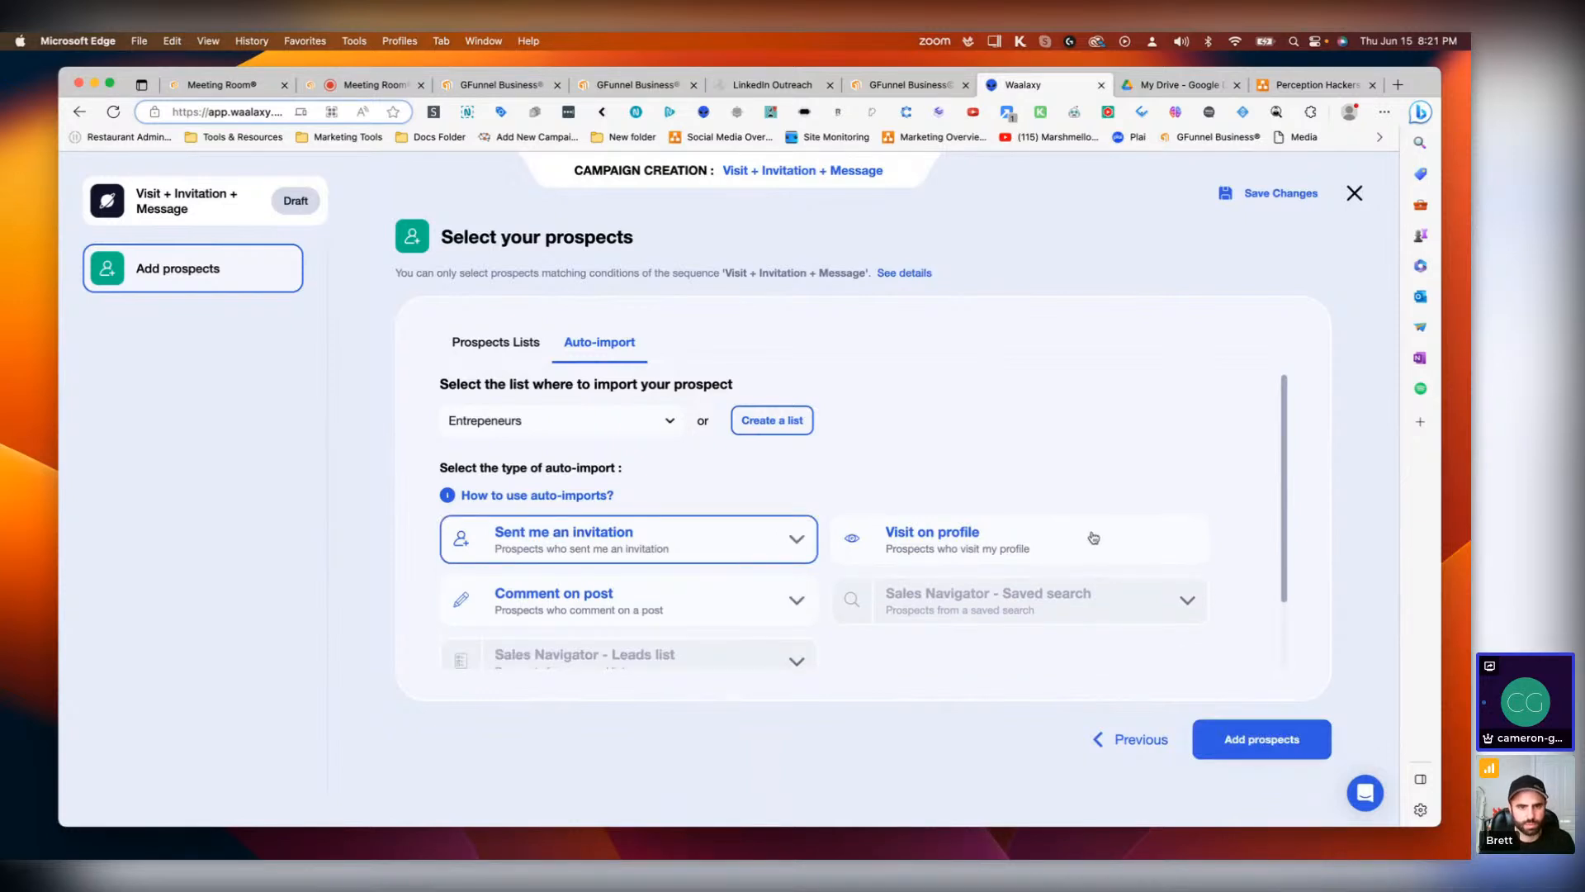
click(798, 597)
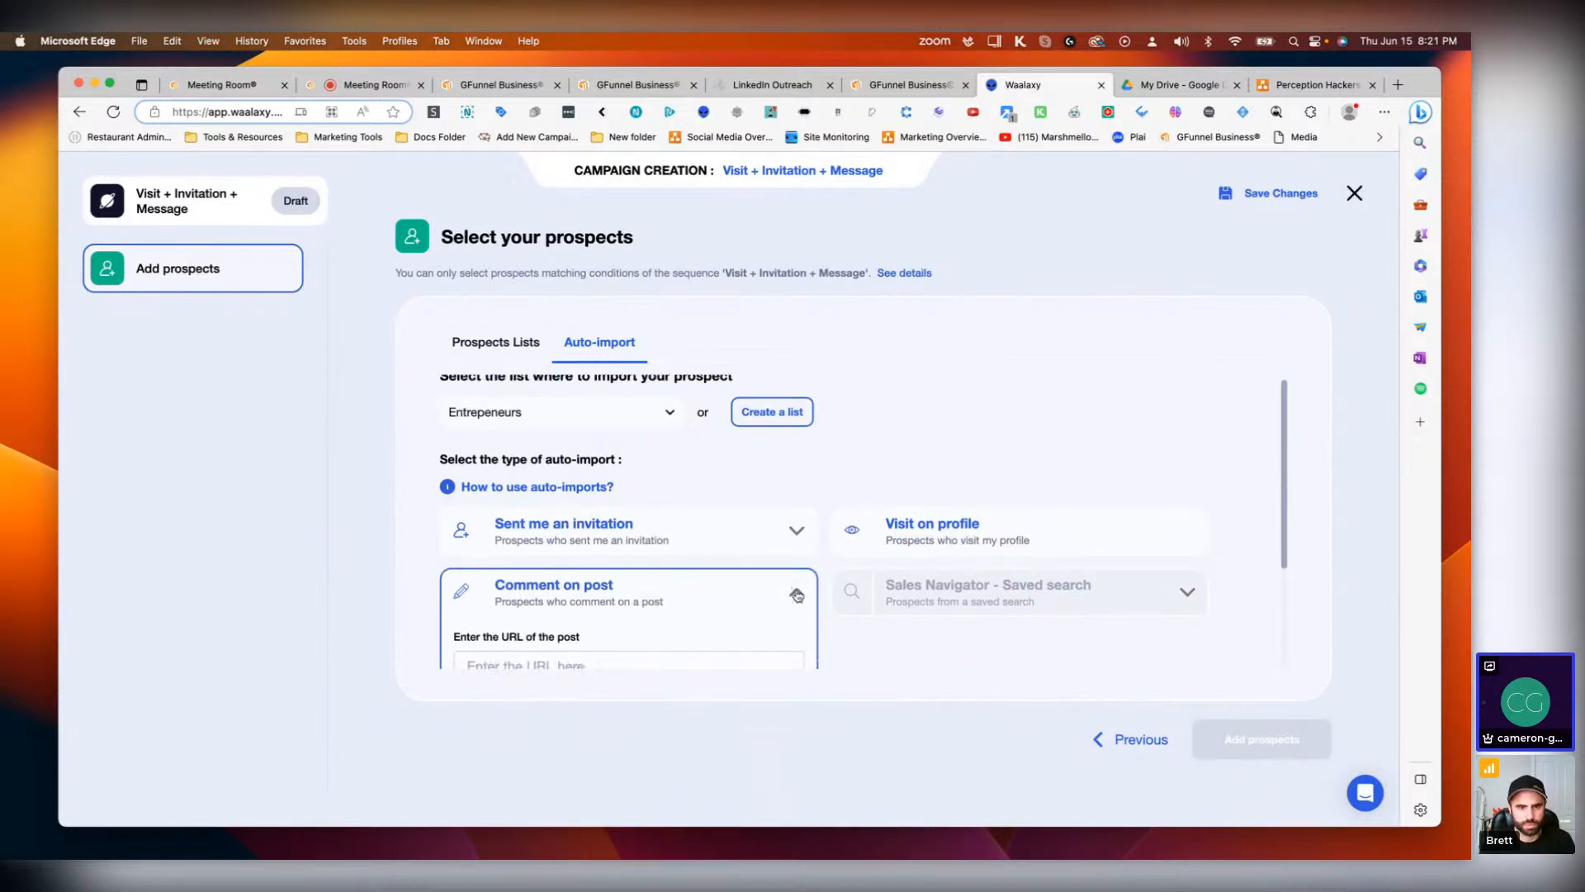
scroll(796, 596, down, 1)
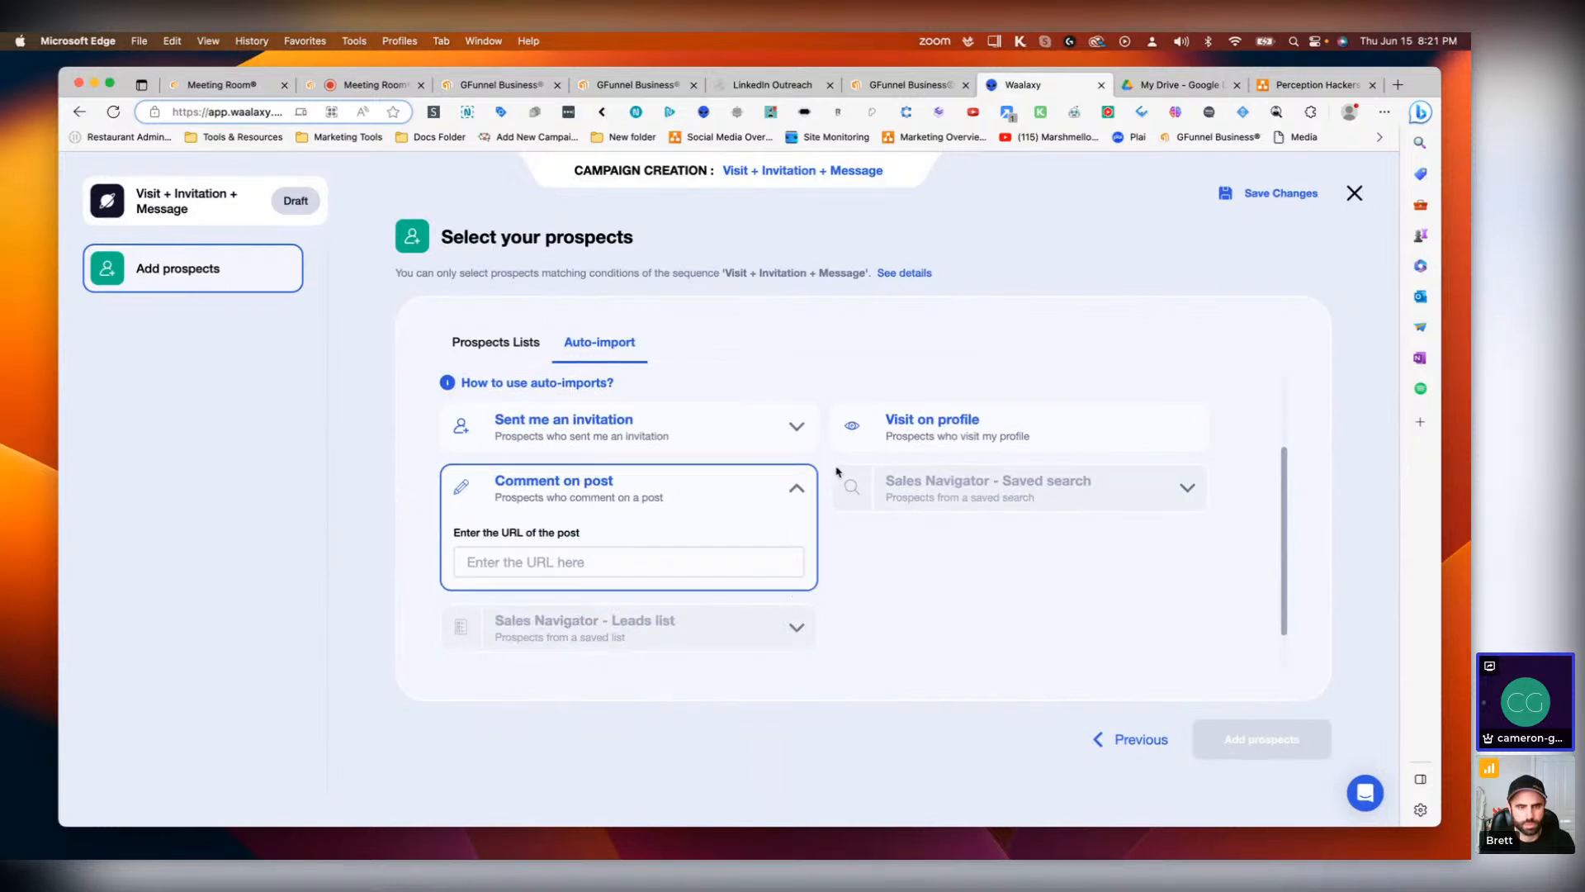
click(793, 490)
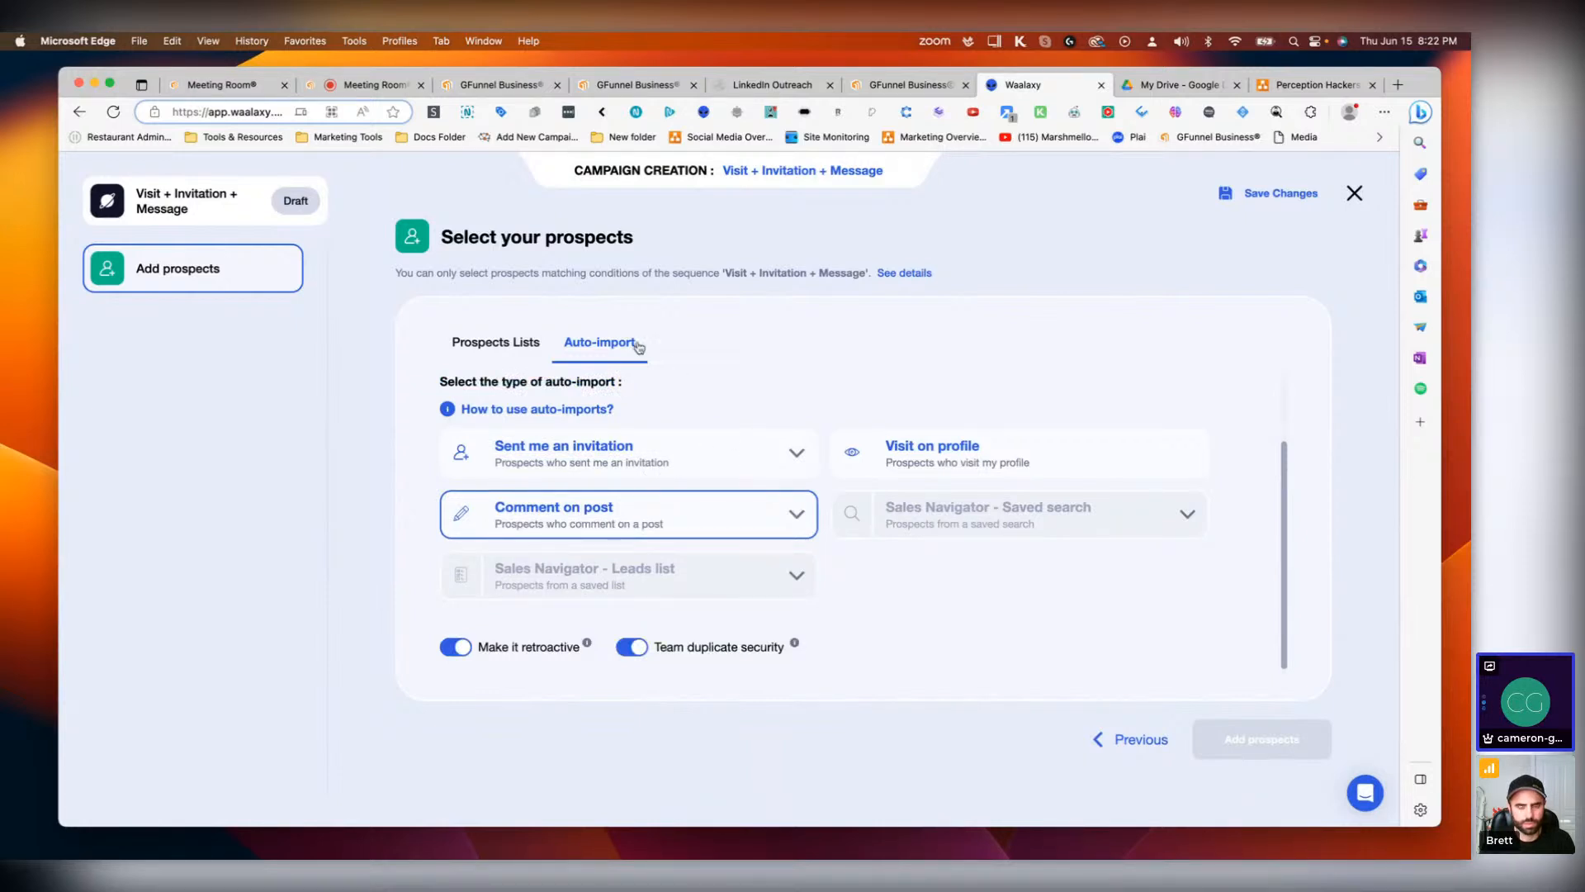
Step: Select all prospects from the Entrepreneurs list, save them to the campaign and continue
click(459, 347)
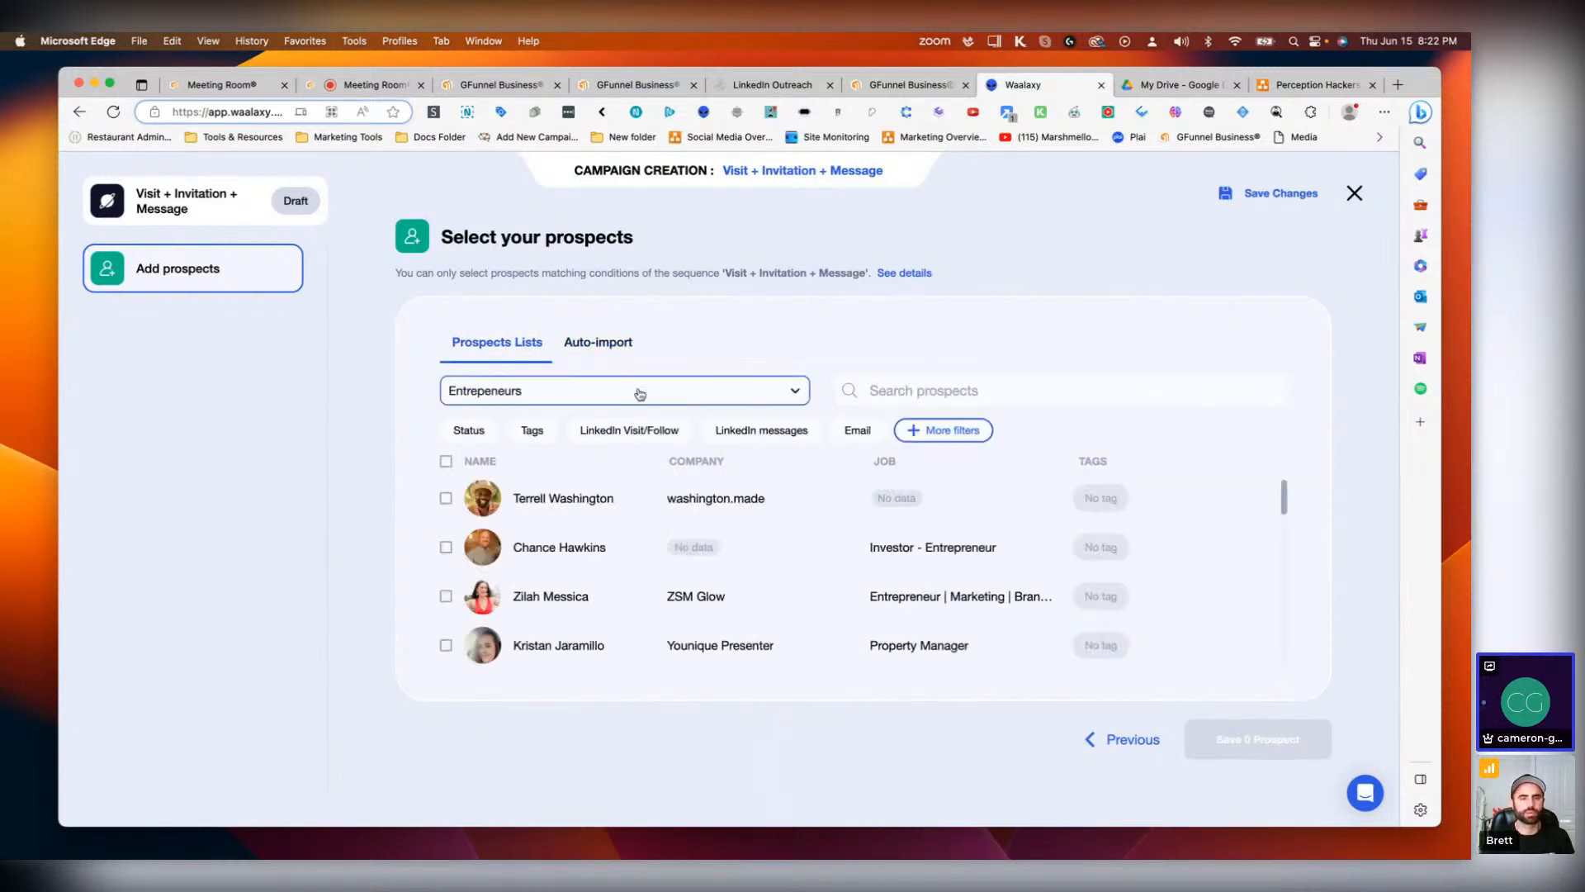
click(446, 463)
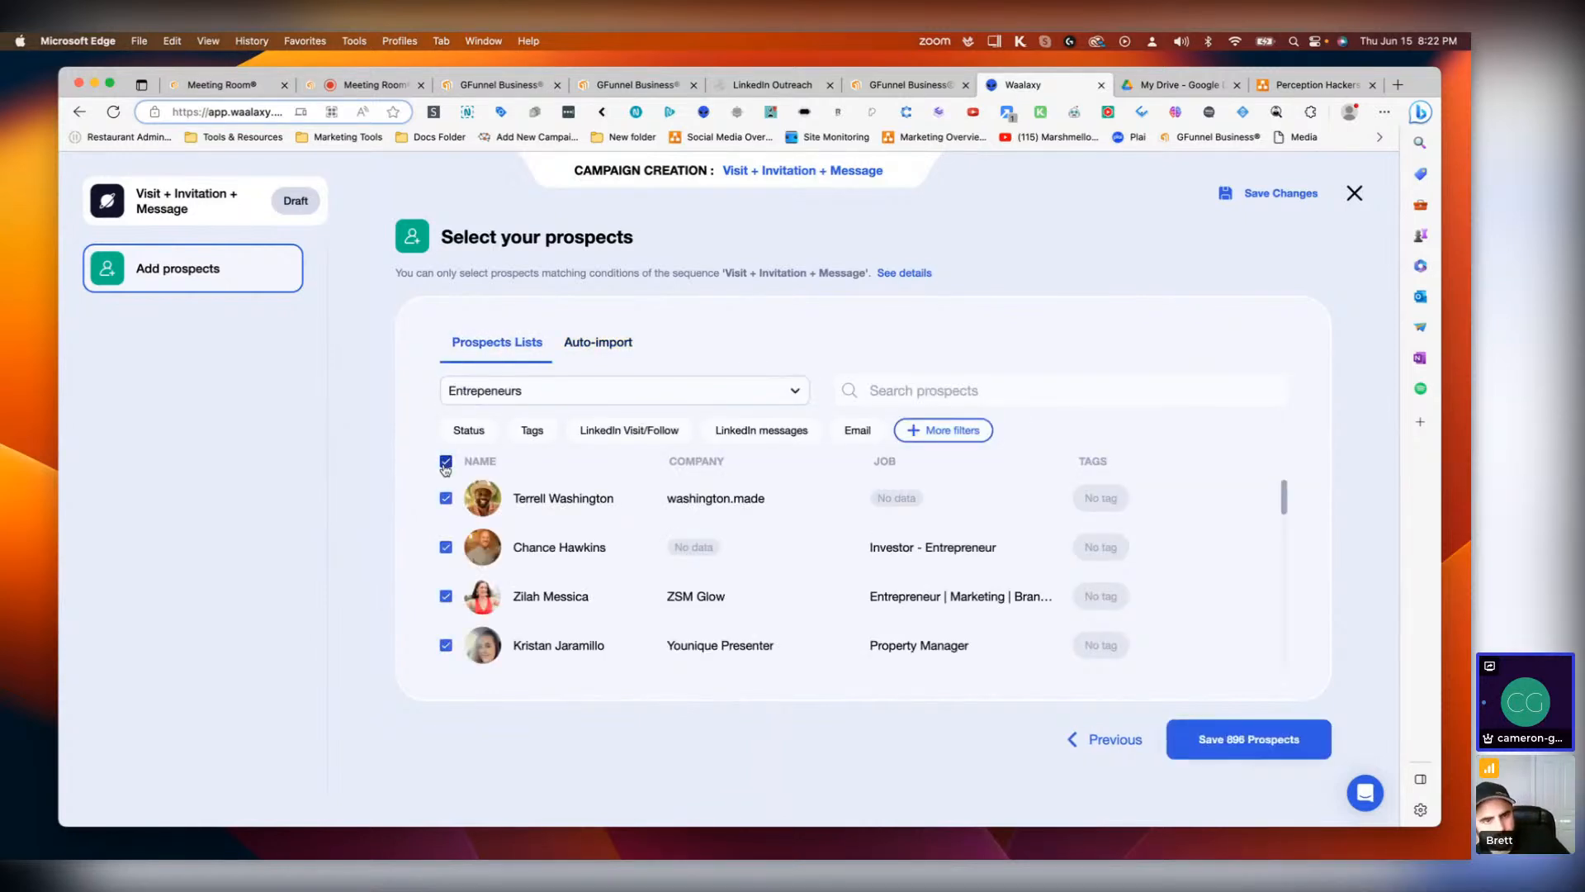
click(1214, 737)
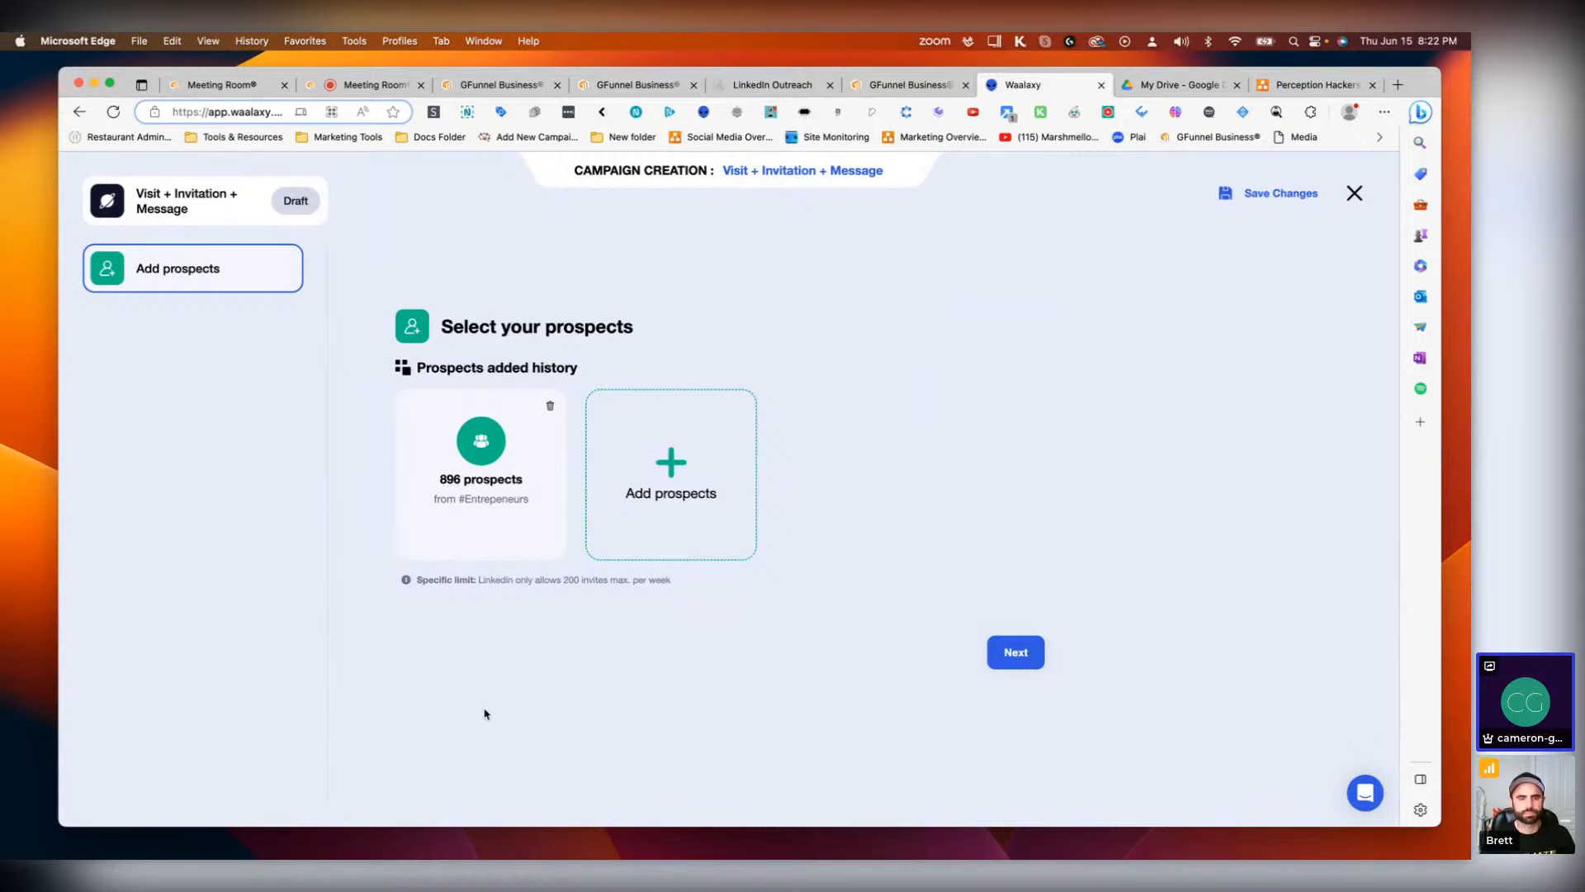
click(1022, 653)
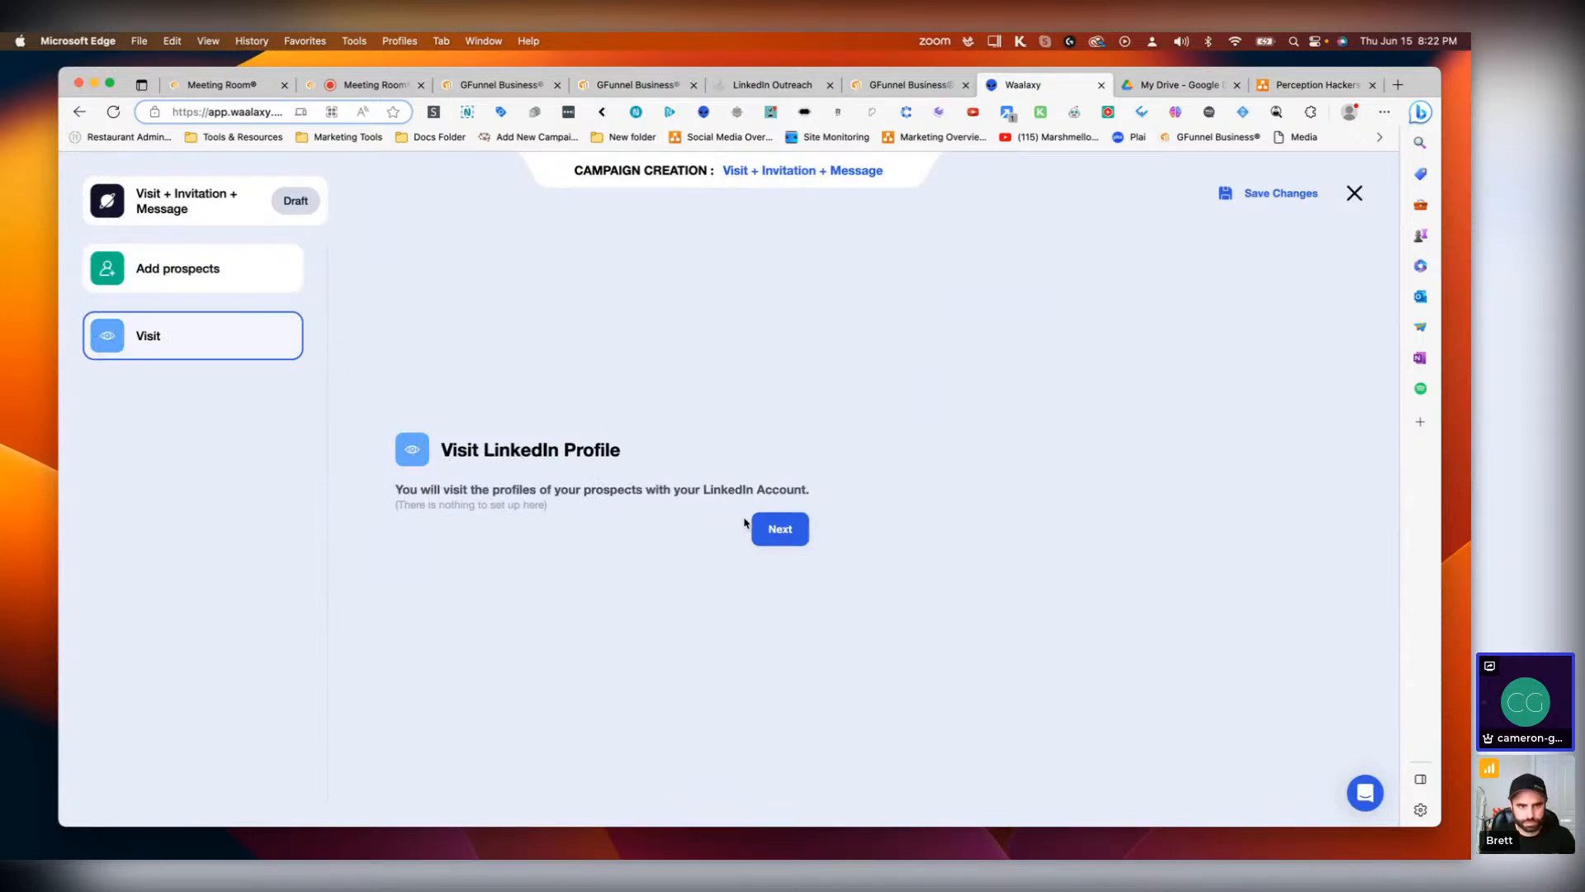
Step: Pass the Visit step and set the delay after the profile visit to 0 days
click(772, 531)
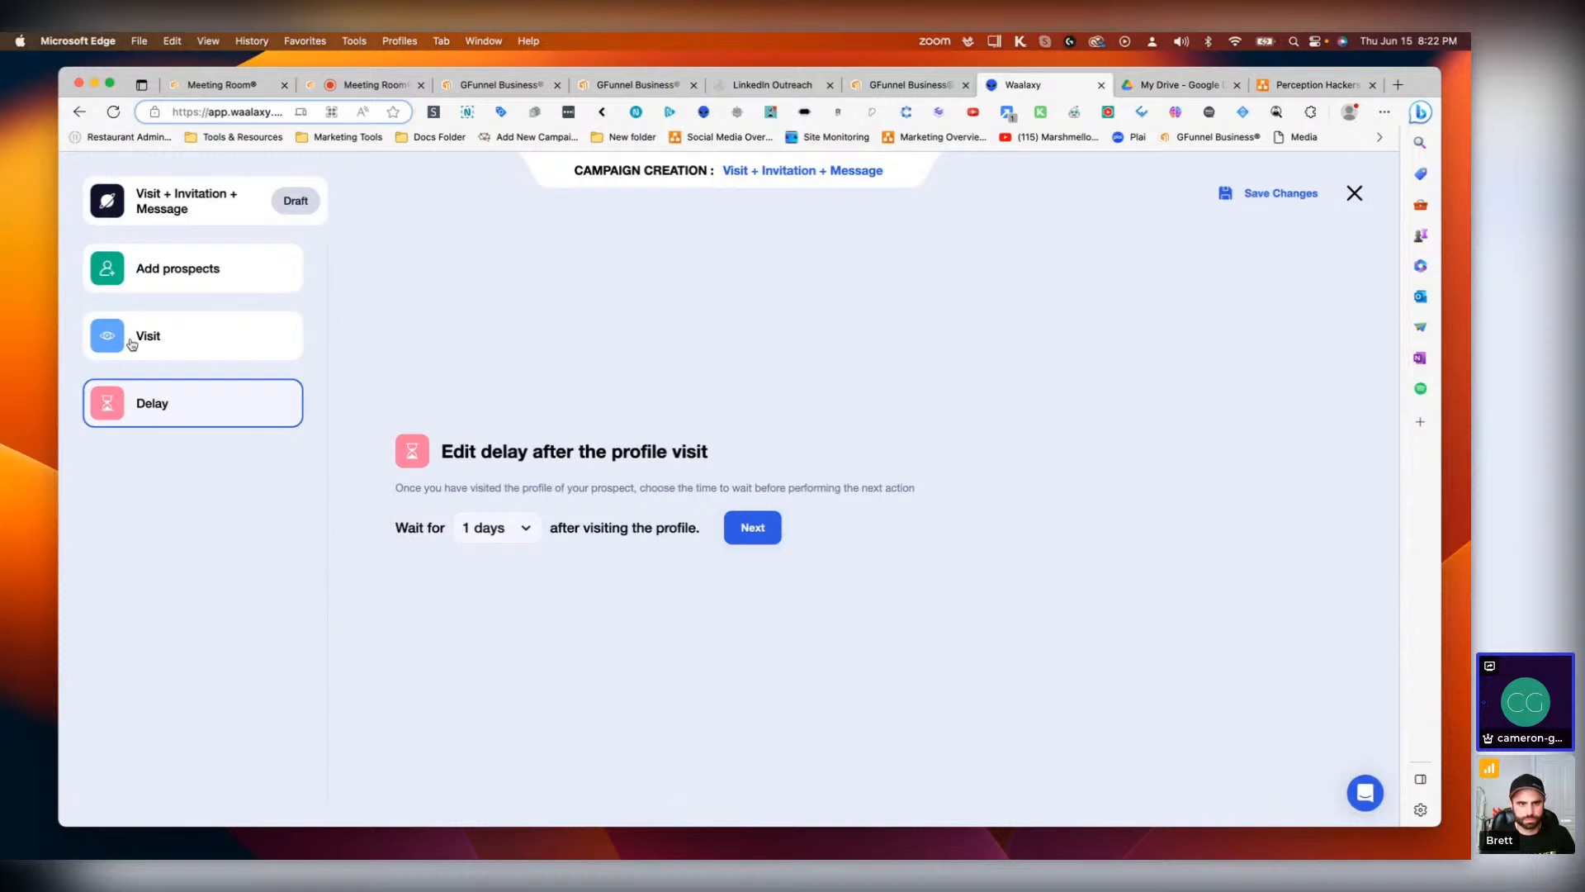
click(482, 528)
click(493, 563)
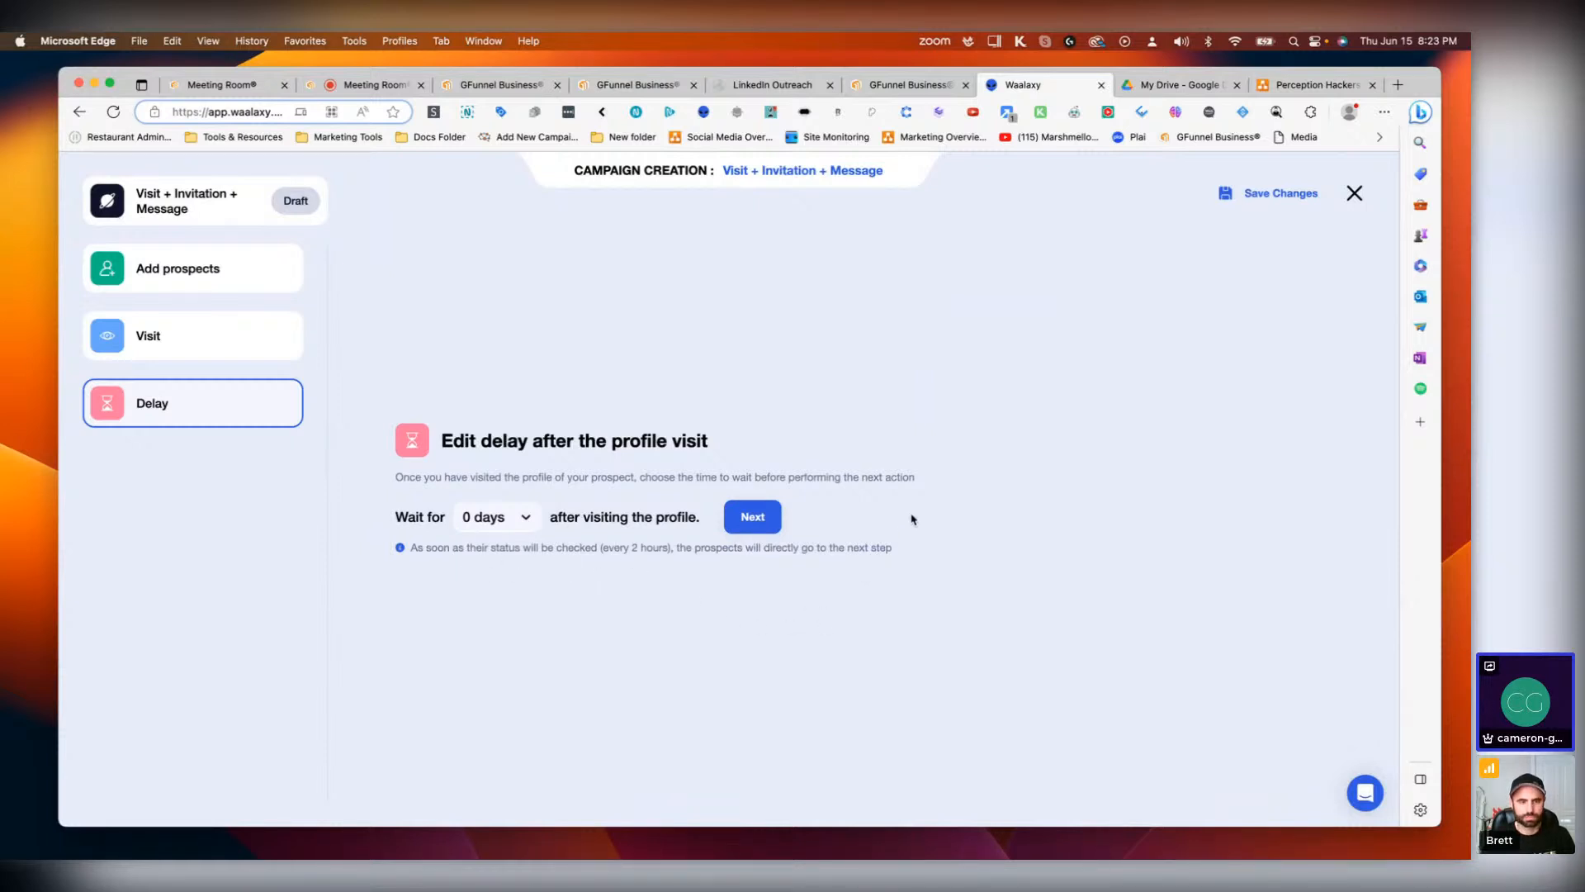
click(743, 518)
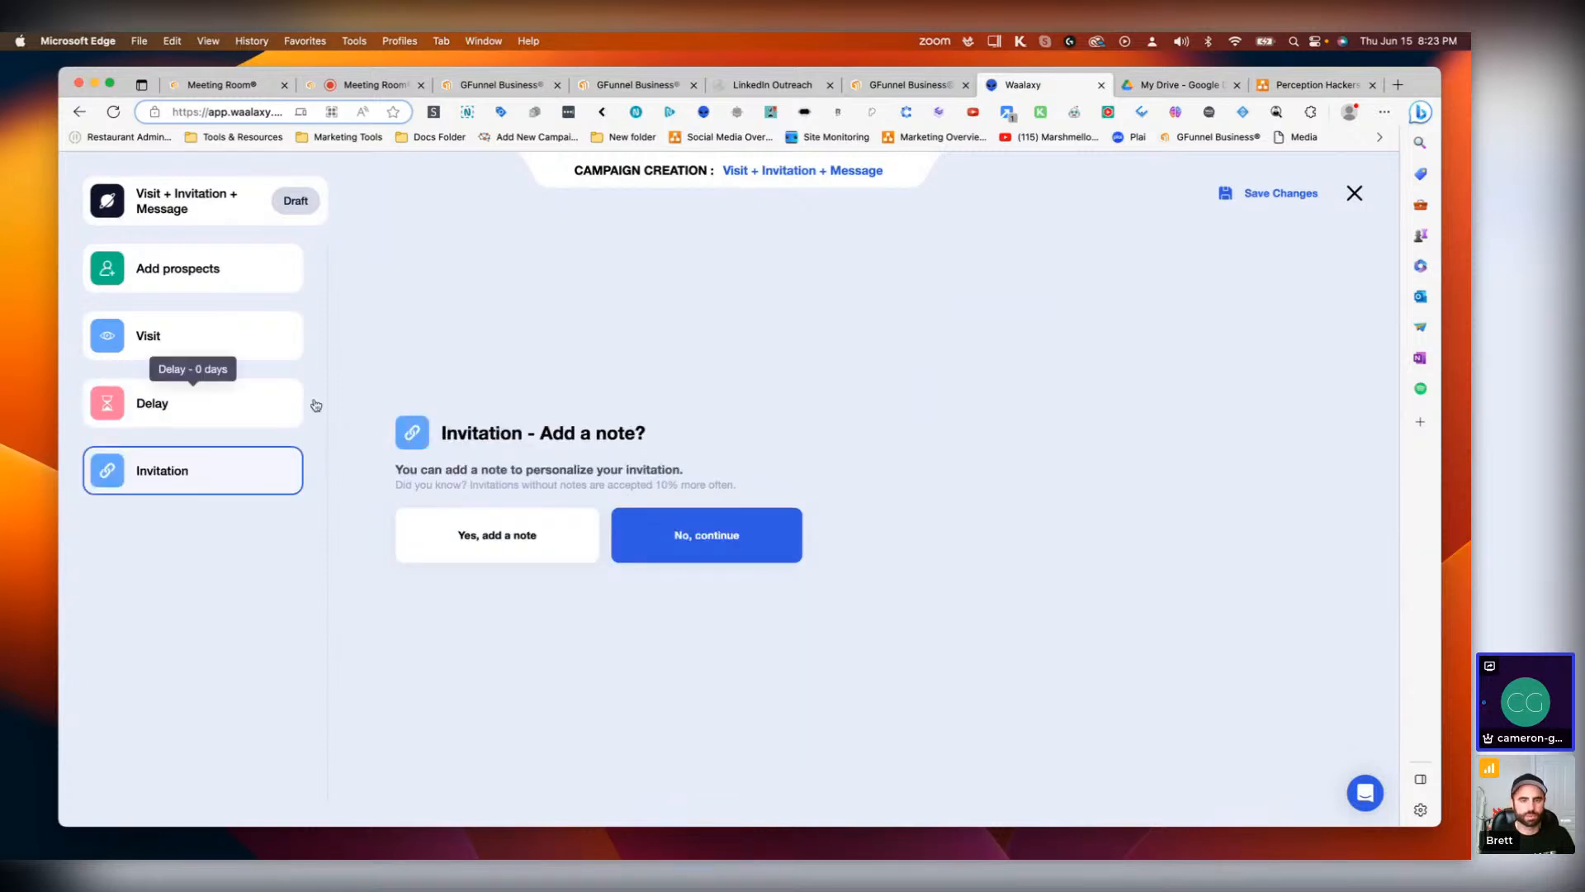
Step: Add a note to the invitation by pasting the copied connection text and replacing the introduced name with the sender's full name
click(477, 536)
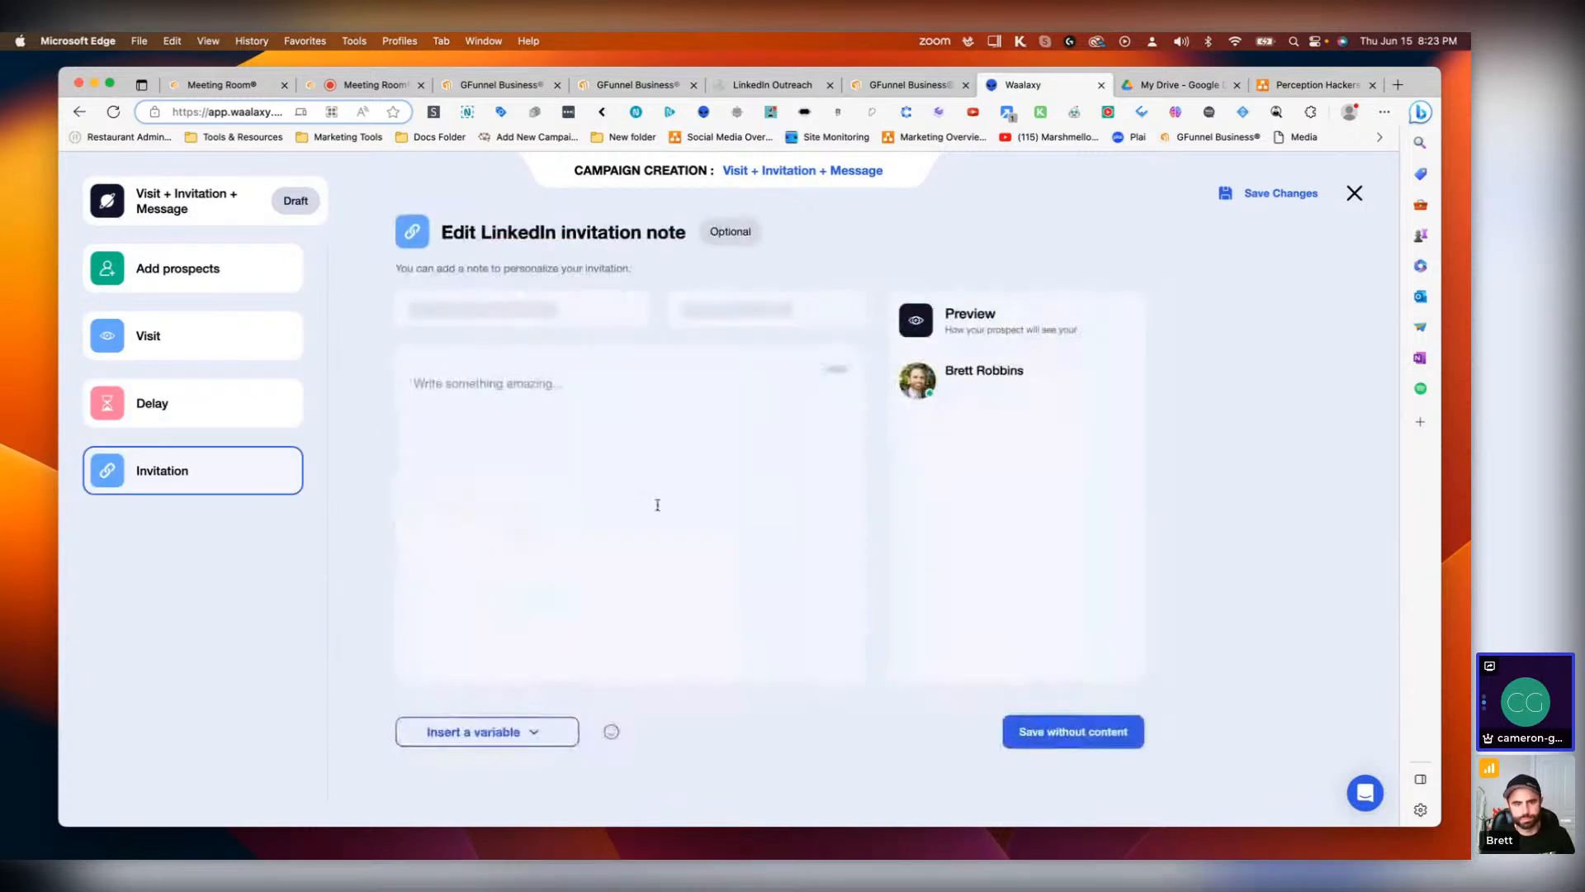
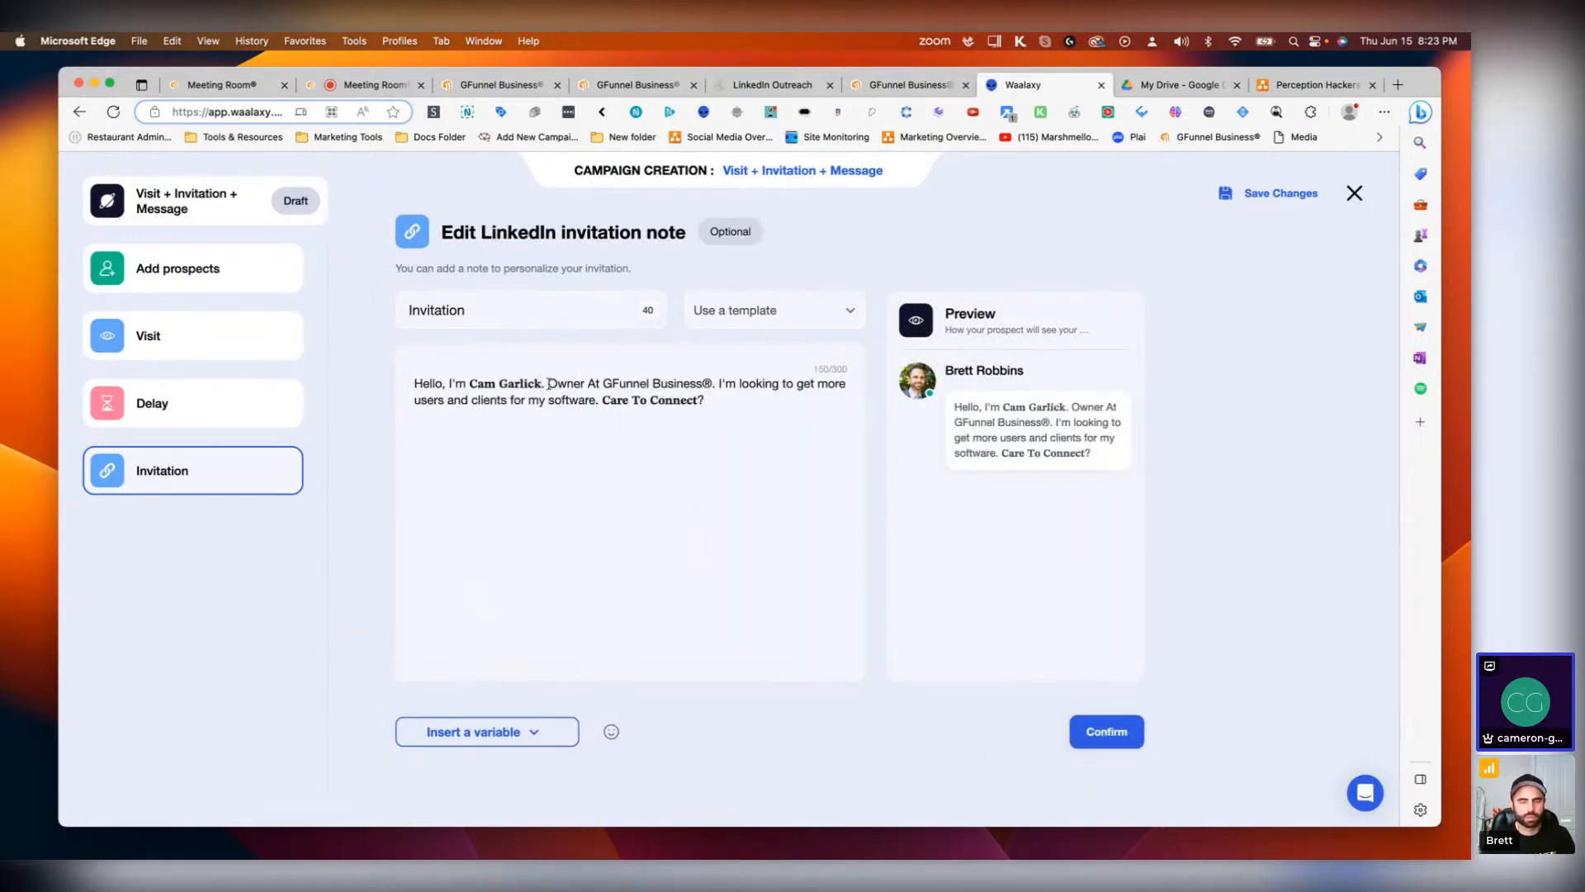
drag(543, 381, 469, 383)
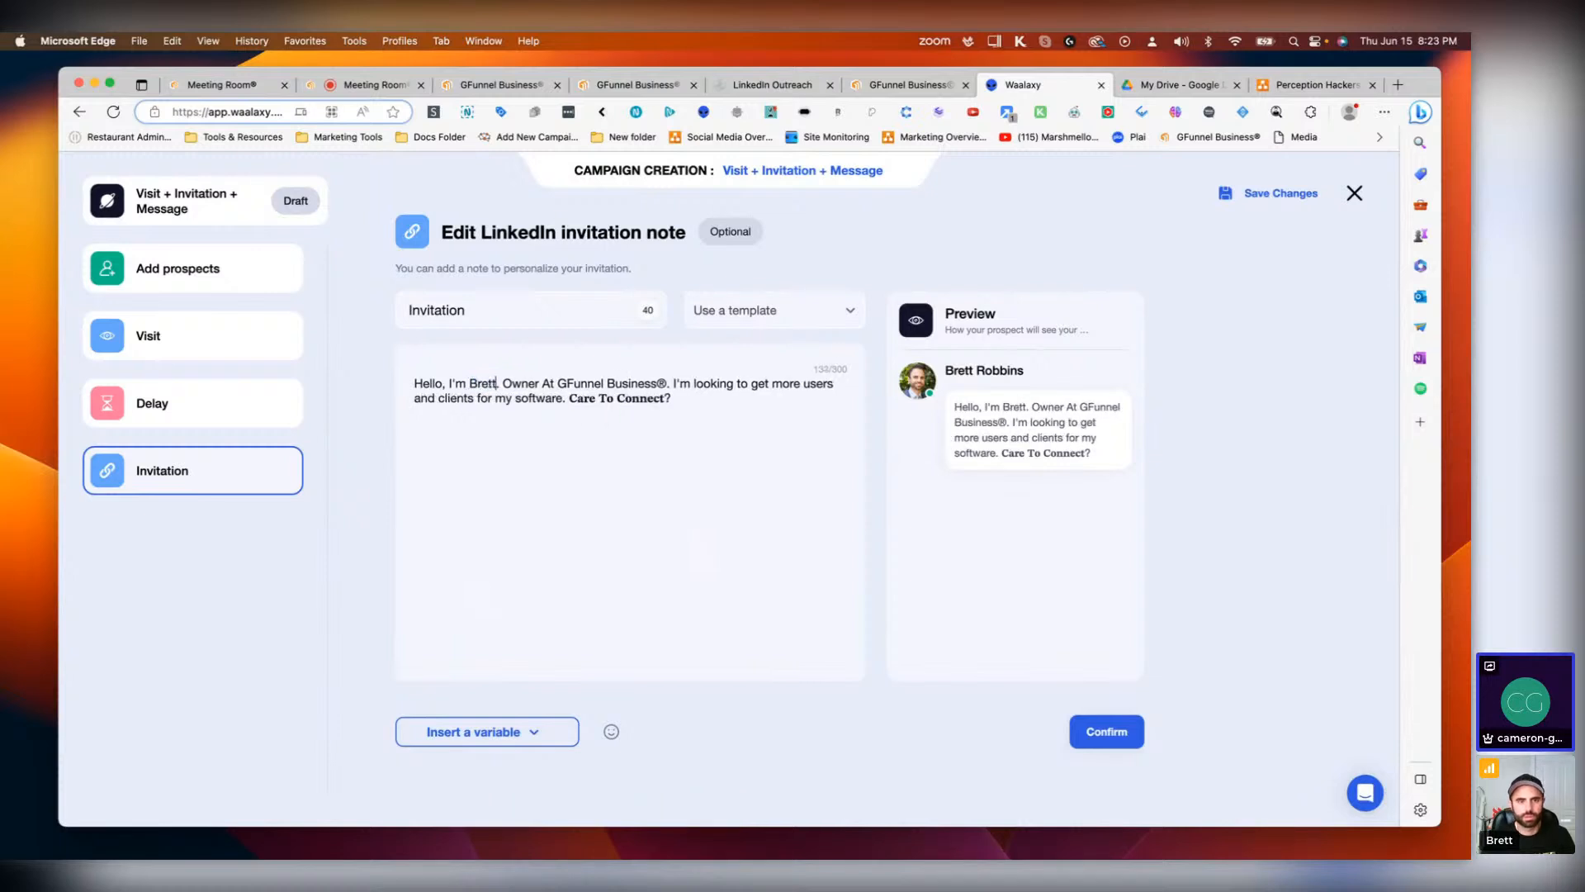
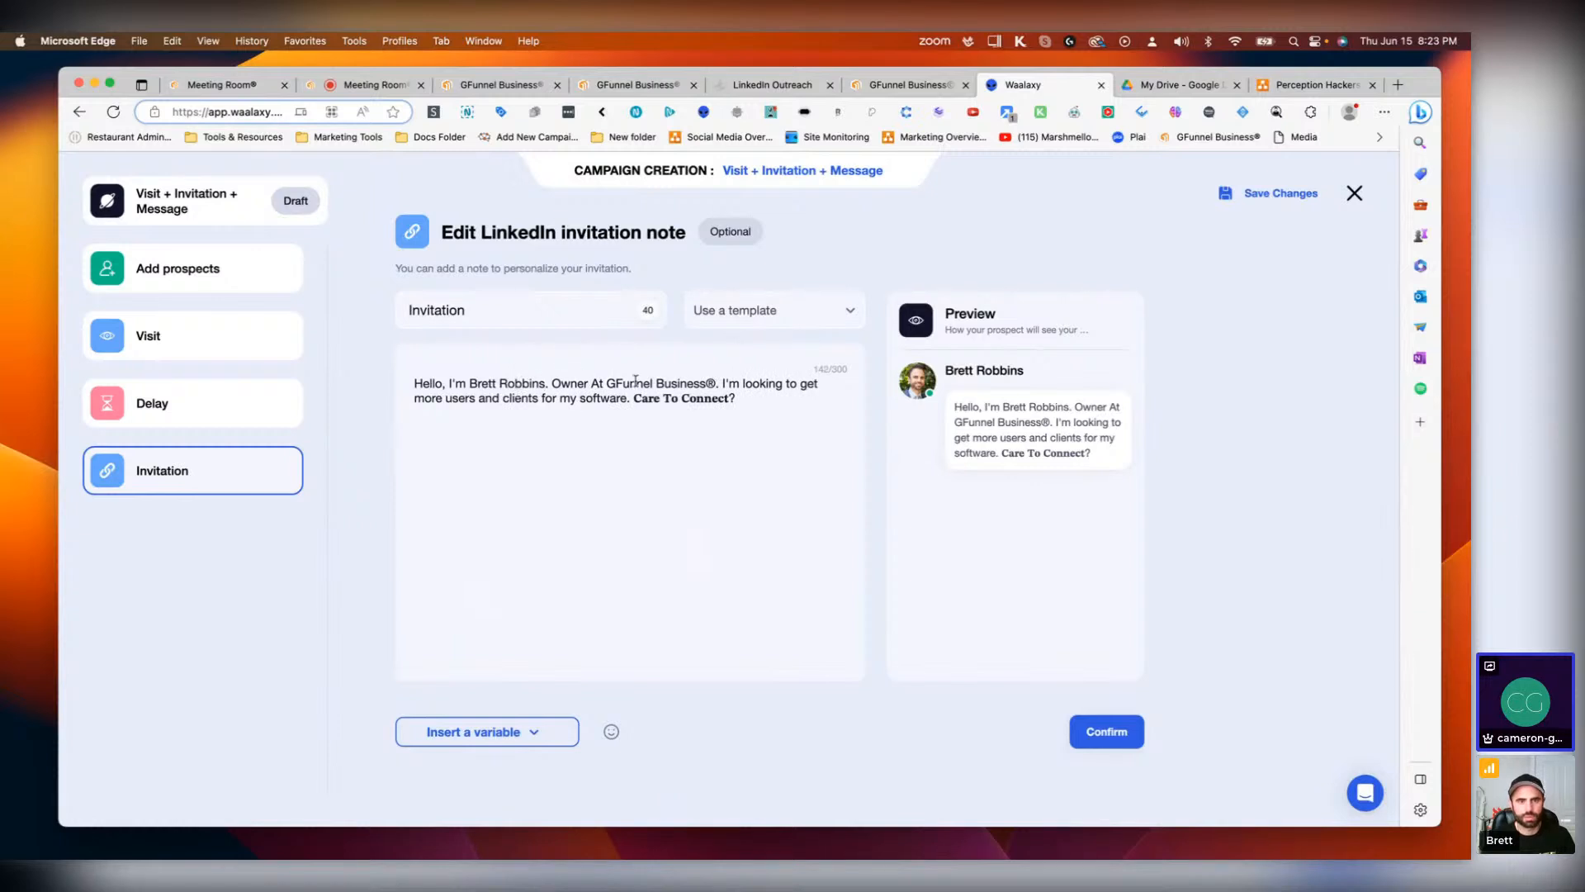
Step: Change the job title in the invitation note to 'Digital Asset Manager'
drag(589, 384, 555, 379)
text(Digital)
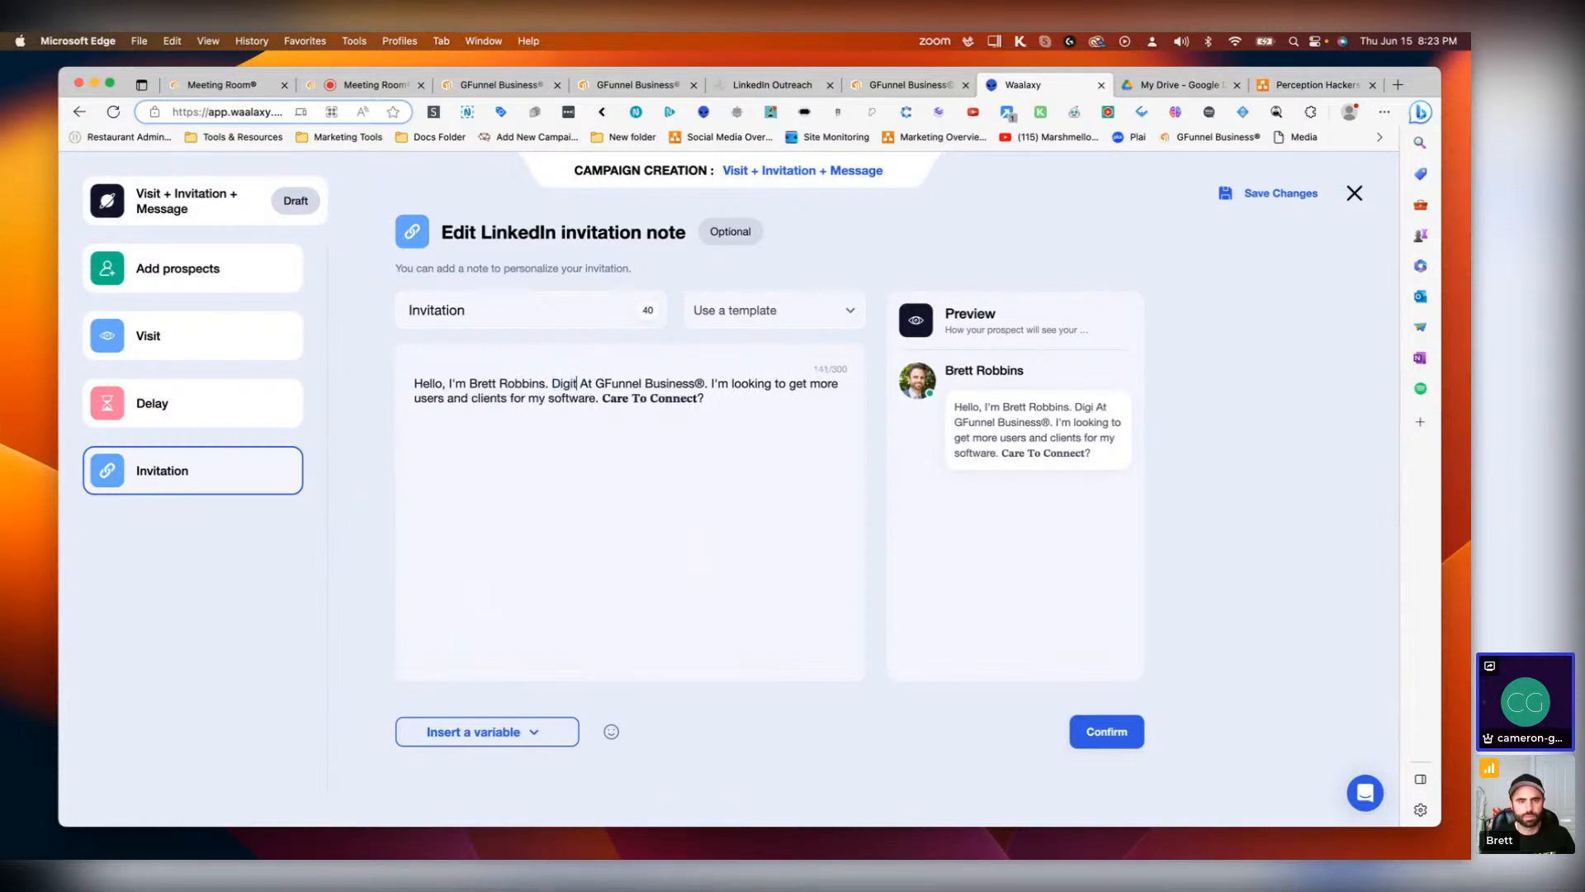
text( Asset )
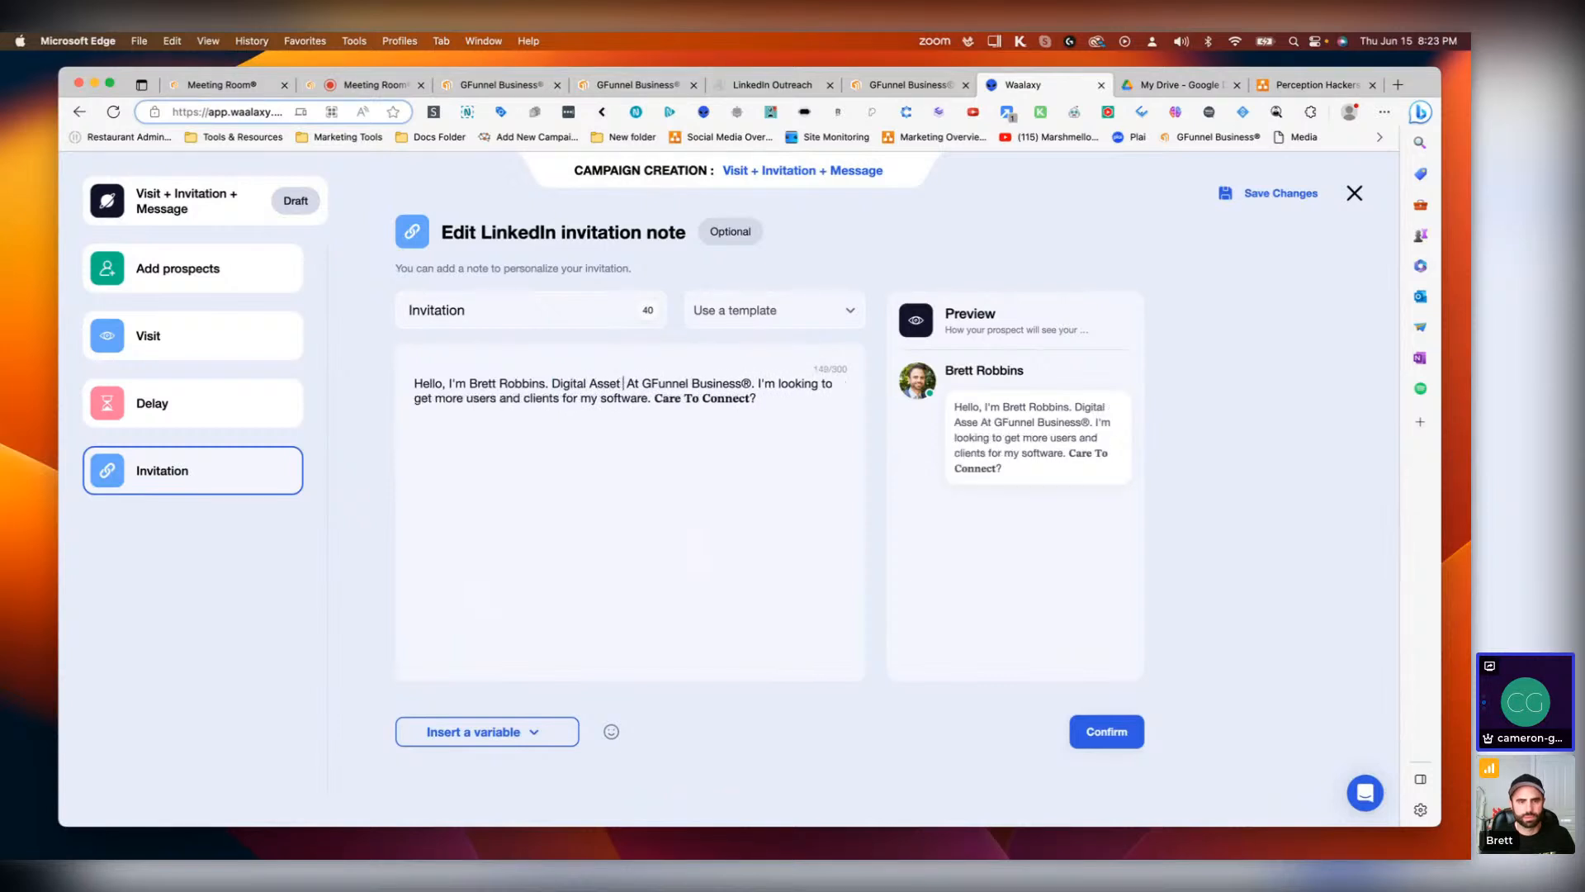
text(Manager)
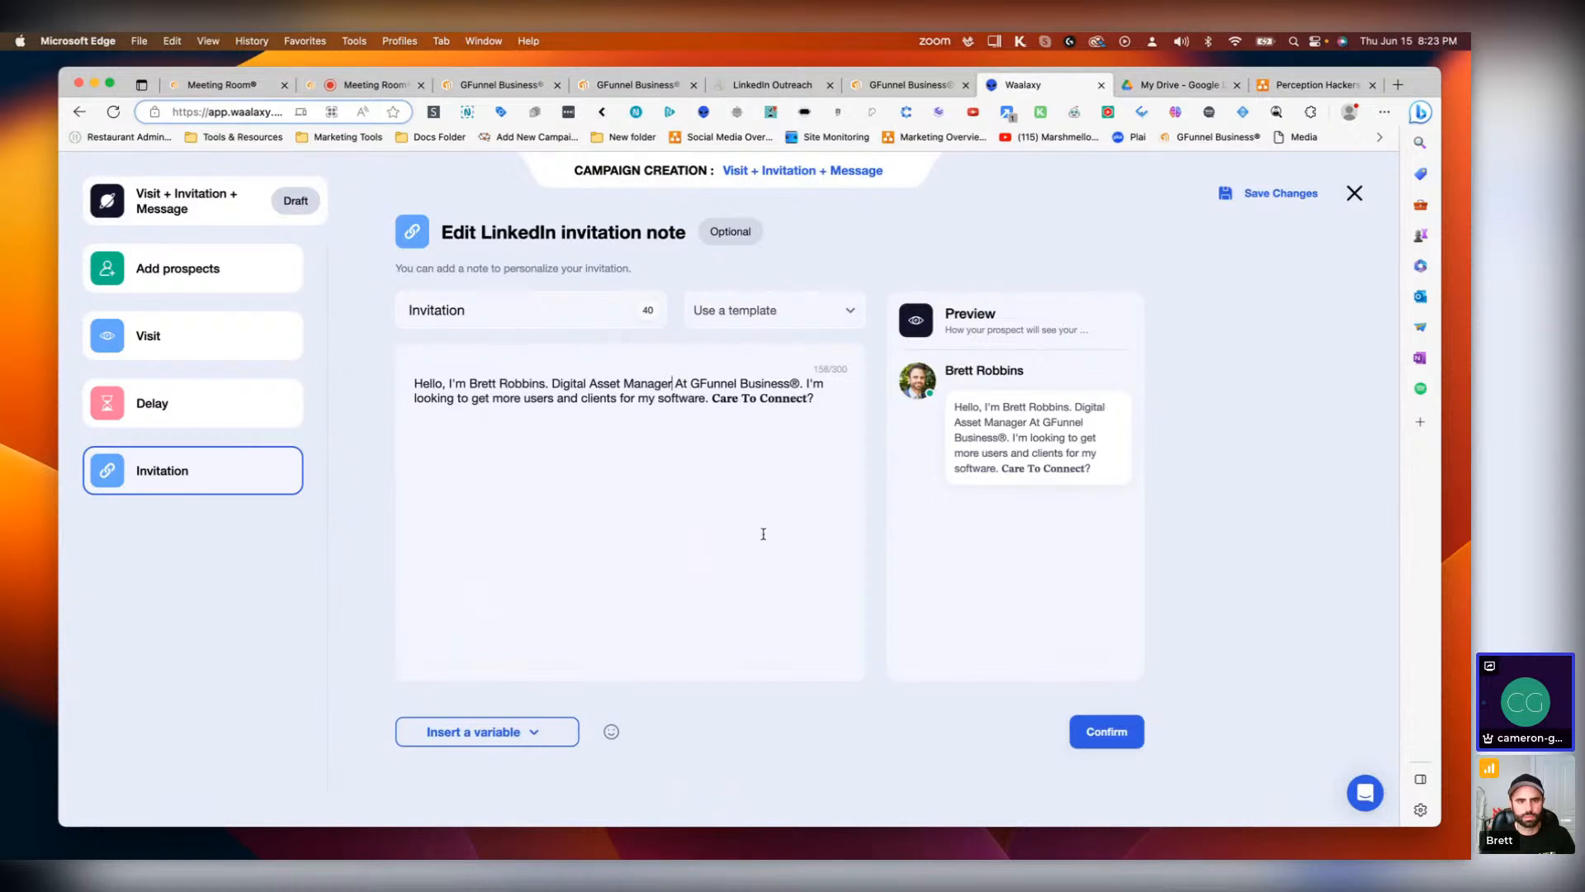
Step: Reword the note's ending to 'more users and clients for our software and services' and confirm the invitation note
click(660, 414)
key(BackSpace)
key(BackSpace)
key(BackSpace)
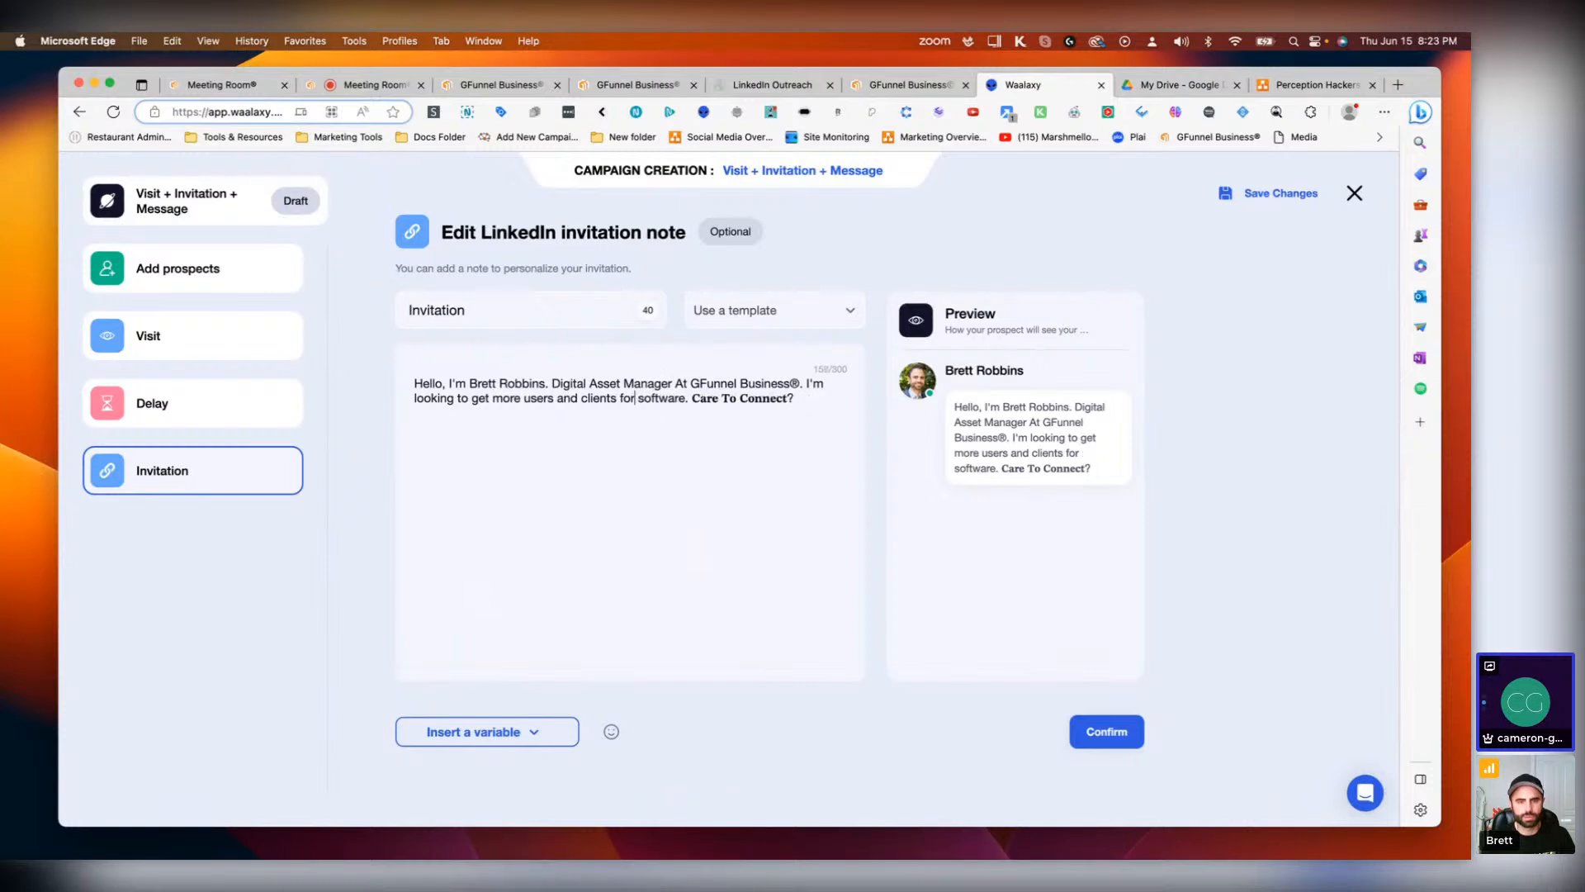
text(our)
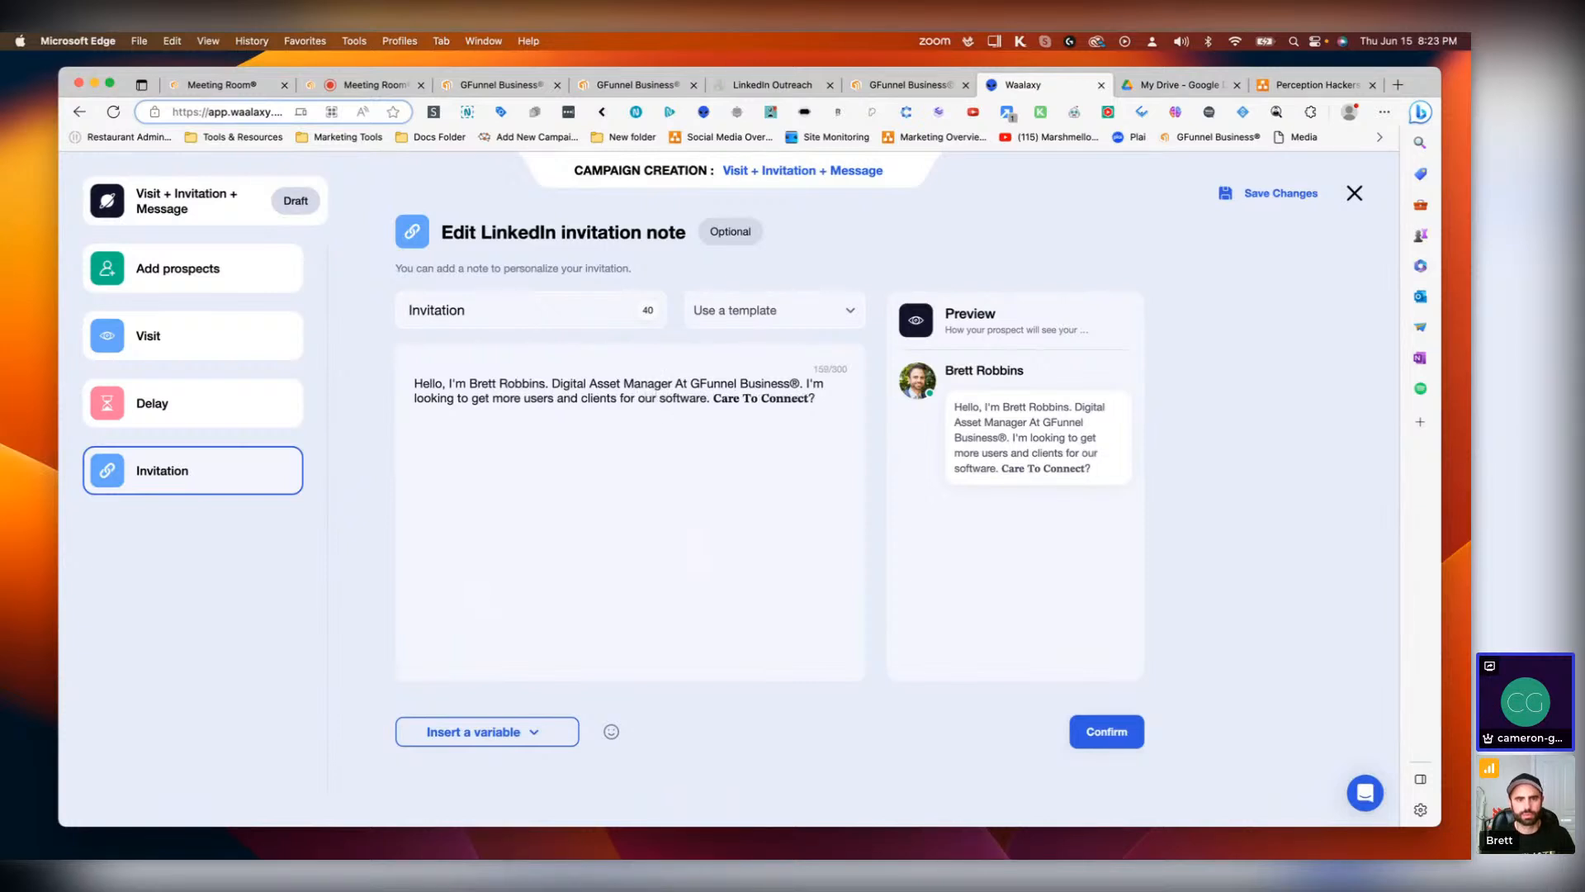
click(704, 398)
key(BackSpace)
key(BackSpace)
key(BackSpace)
key(BackSpace)
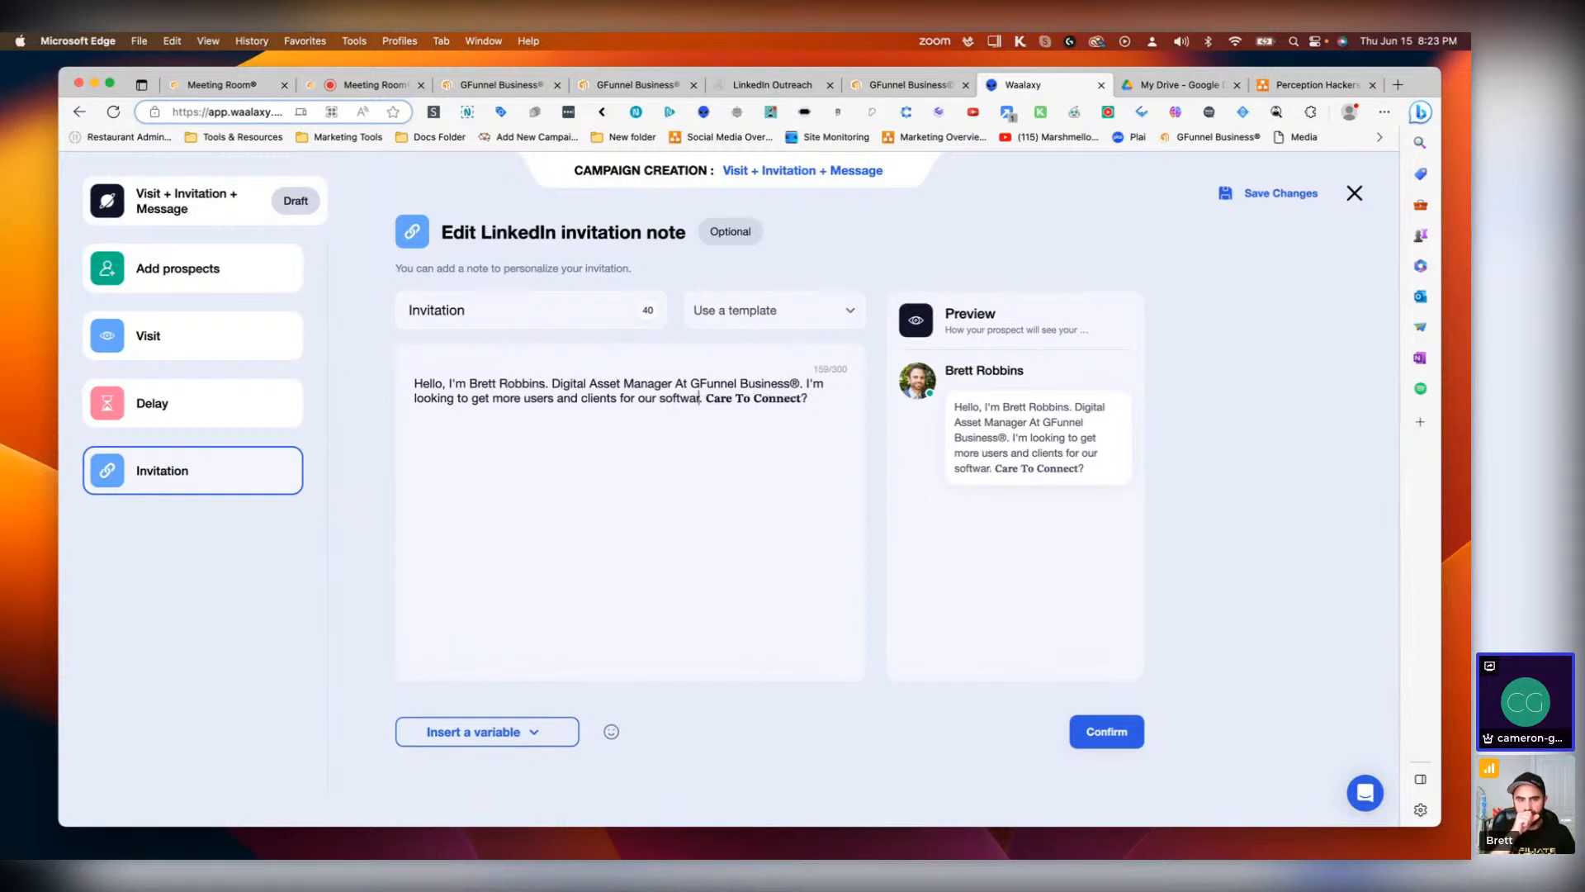
key(BackSpace)
key(BackSpace)
key(BackSpace)
text(ervices)
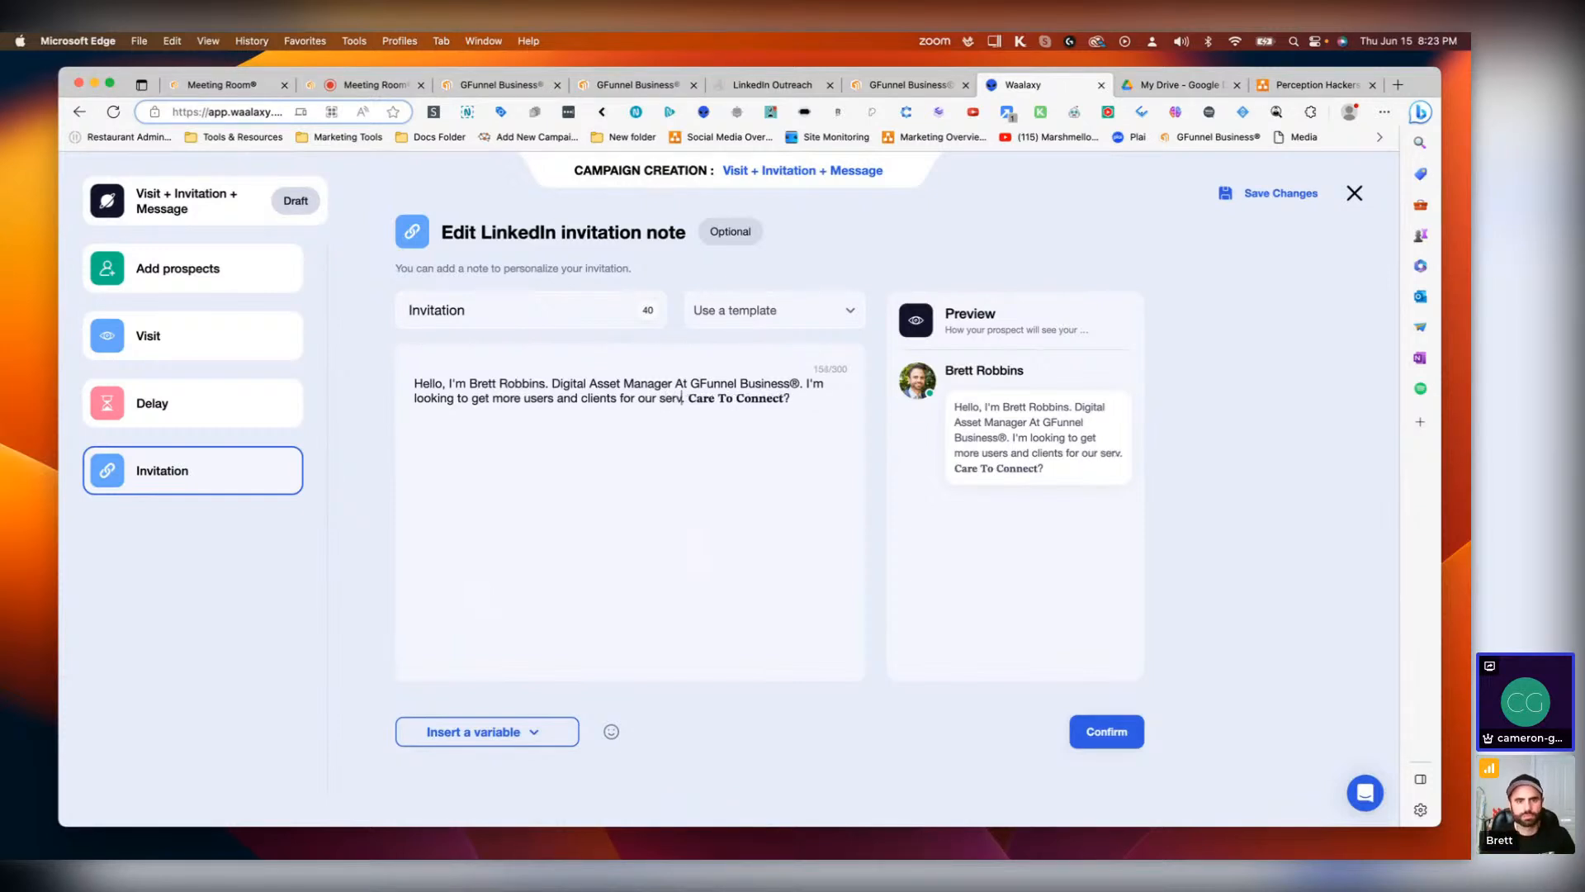
key(BackSpace)
key(BackSpace)
key(BackSpace)
key(BackSpace)
key(BackSpace)
key(BackSpace)
key(BackSpace)
key(BackSpace)
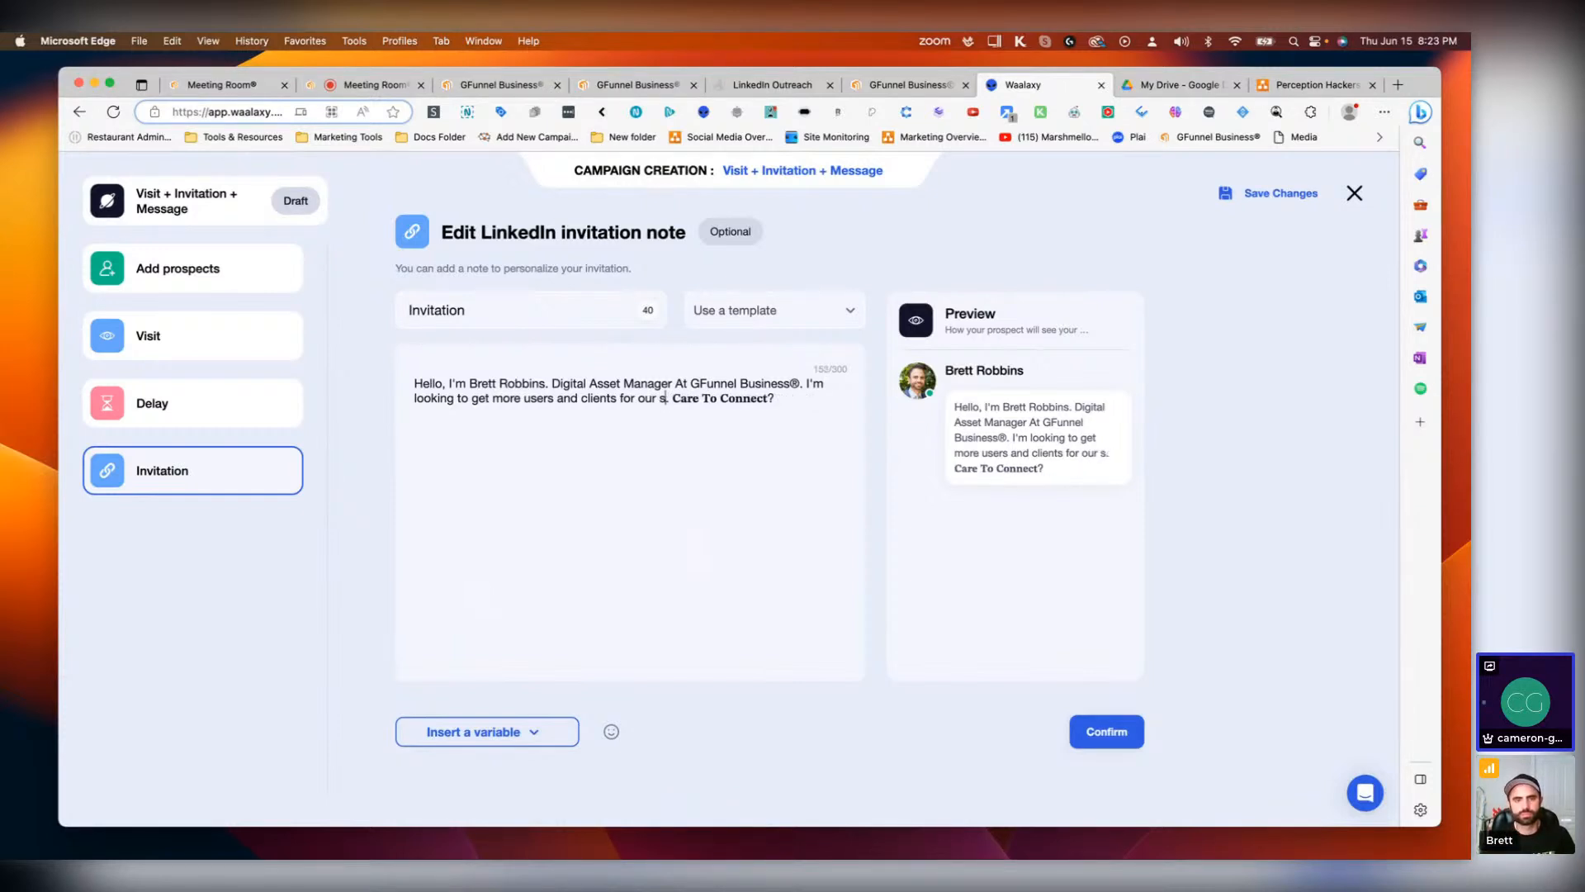
text(software and )
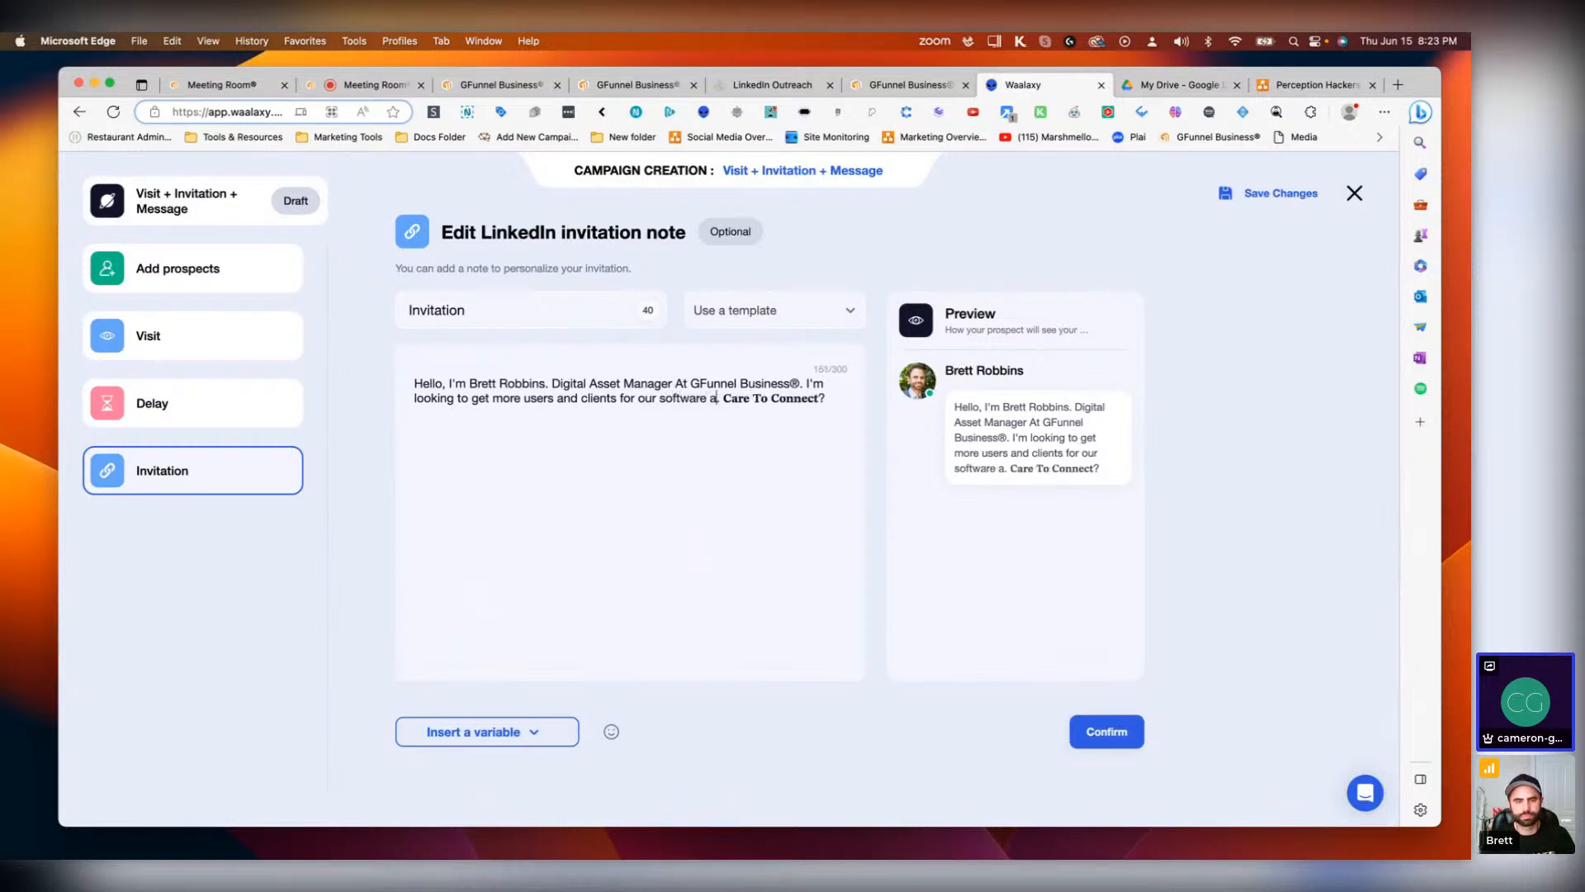
text(services)
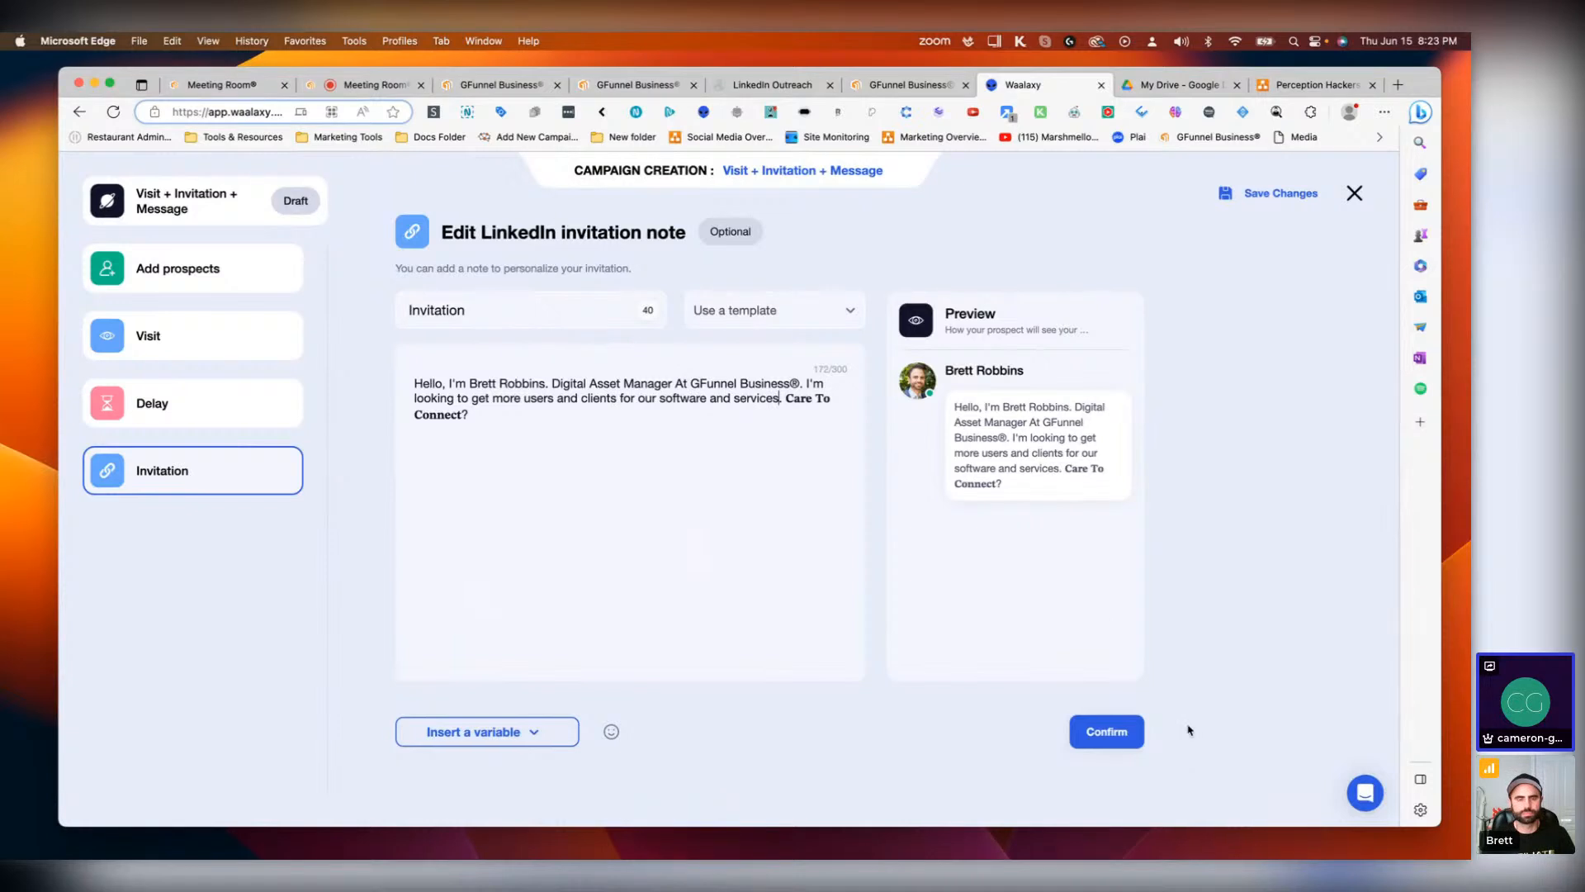
click(1128, 737)
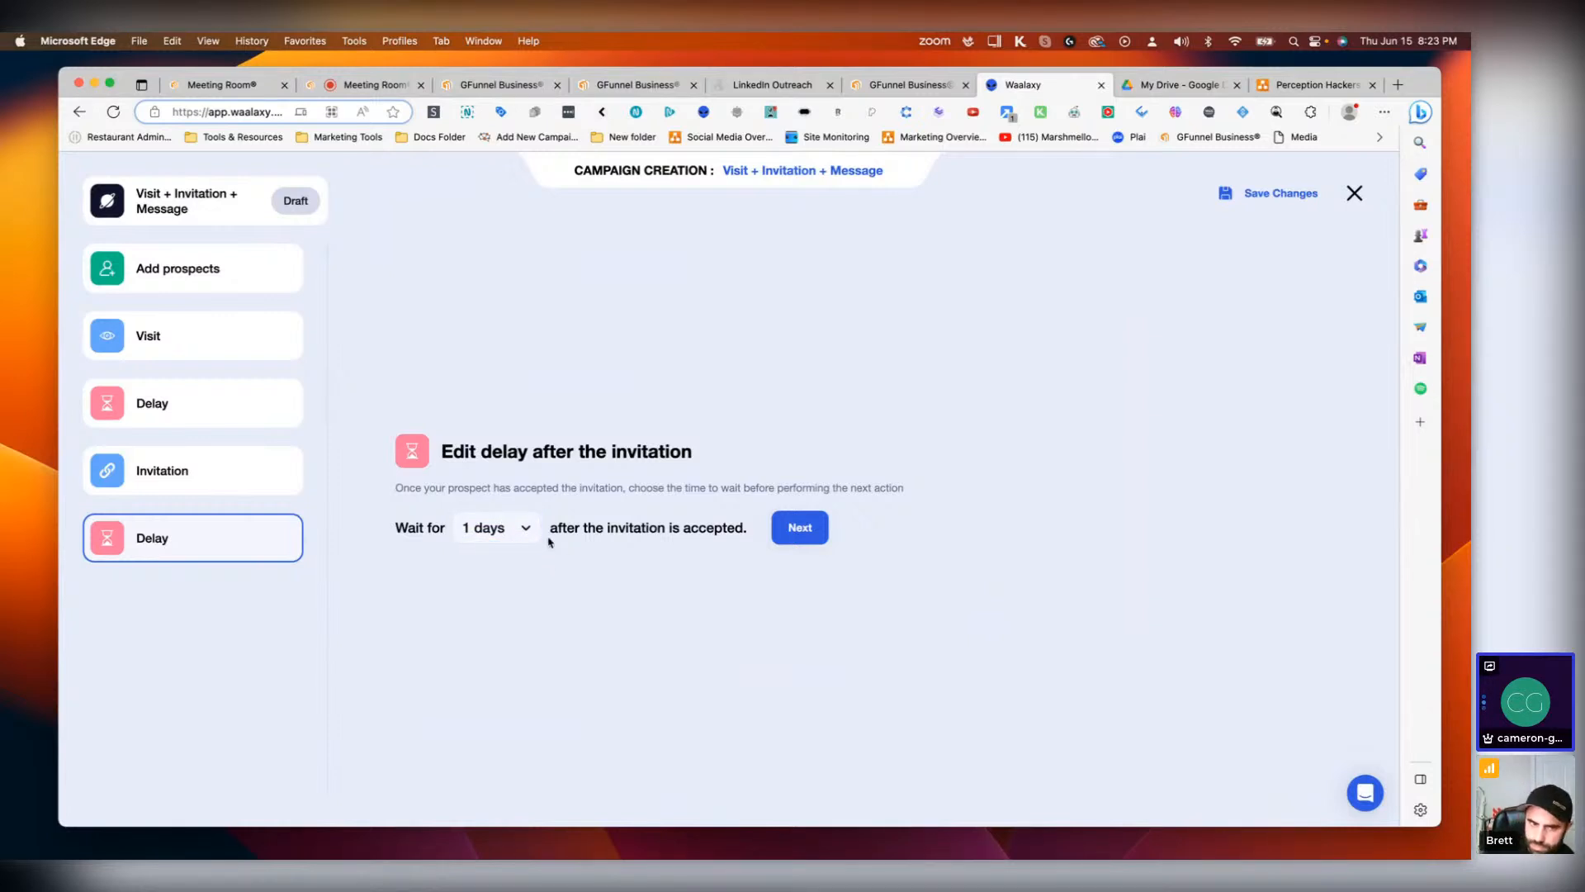
Step: Set the delay after the invitation is accepted to 0 days and continue to the message step
click(520, 528)
click(485, 563)
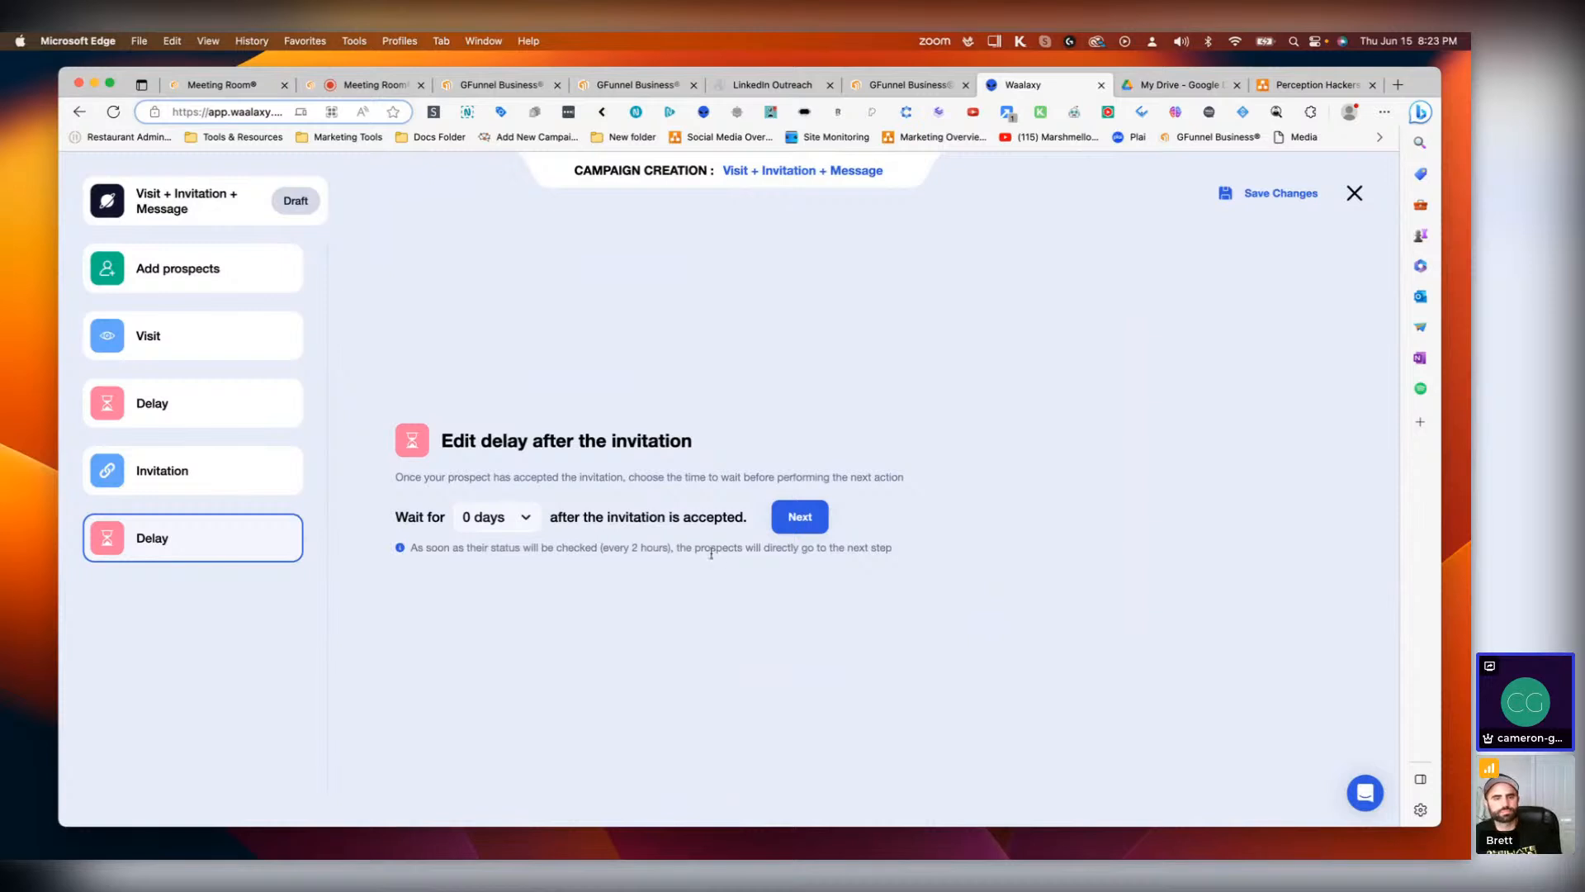
click(786, 514)
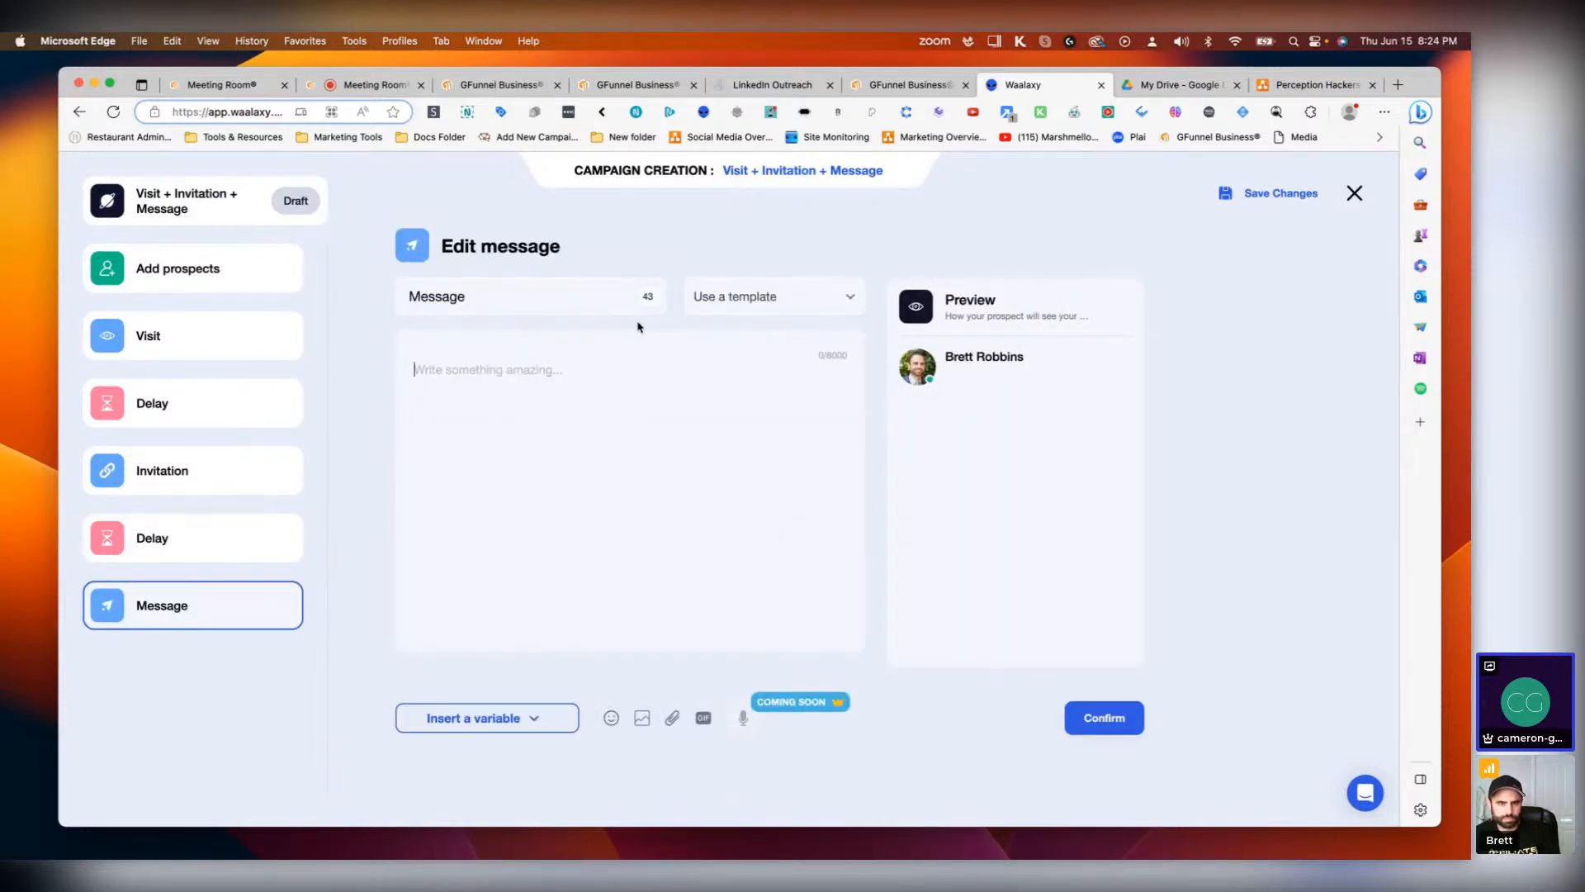
Step: Copy the follow-up text from the Message node of the GFunnel Business LinkedIn campaign flow
click(636, 84)
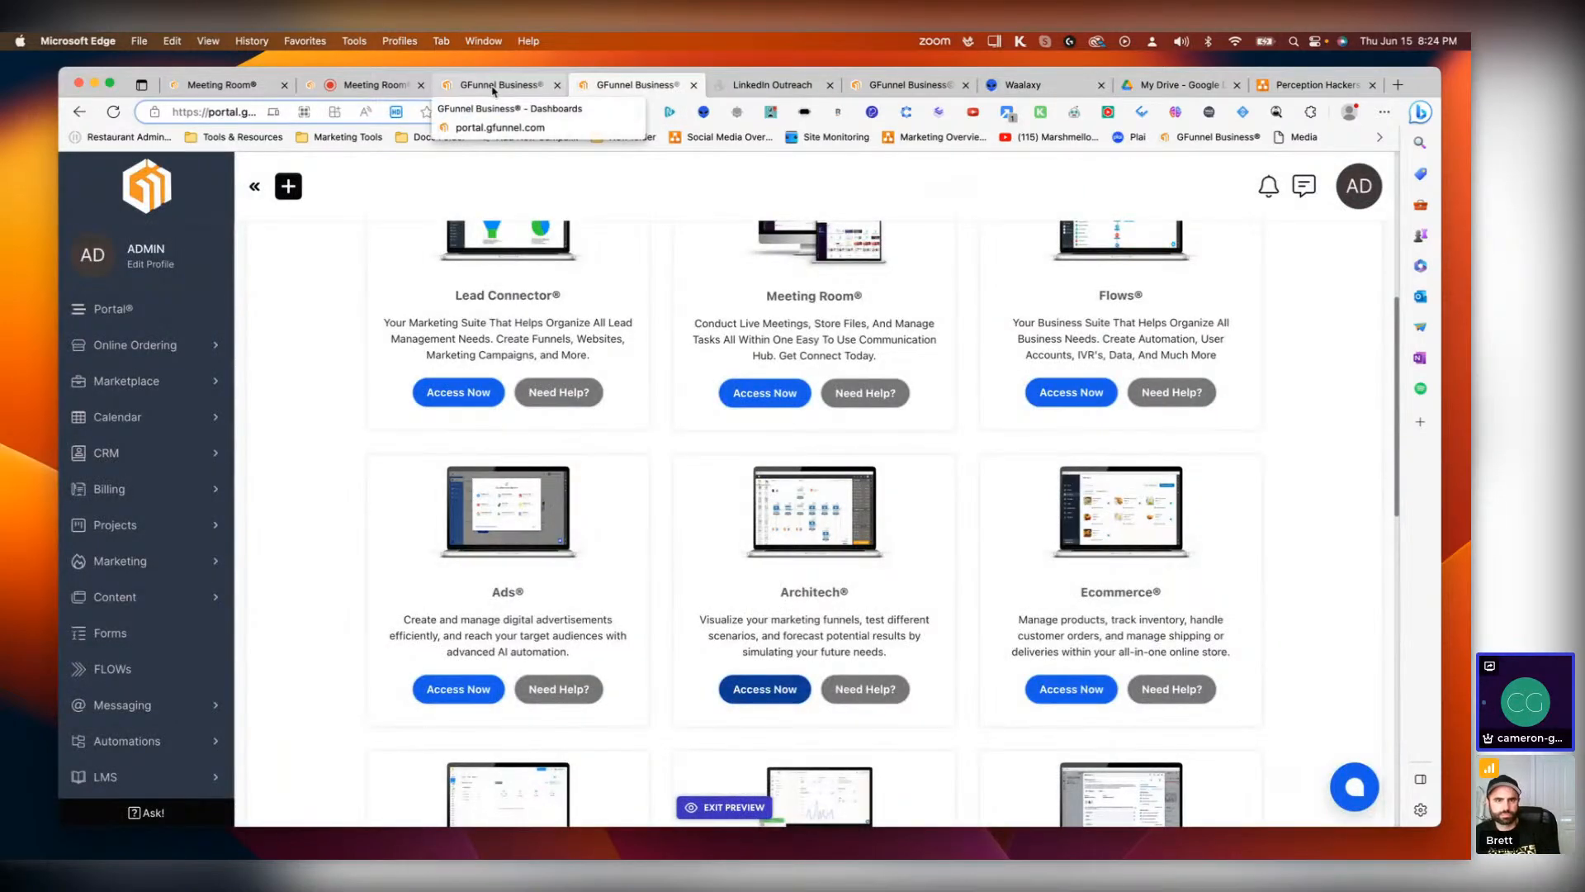
click(886, 84)
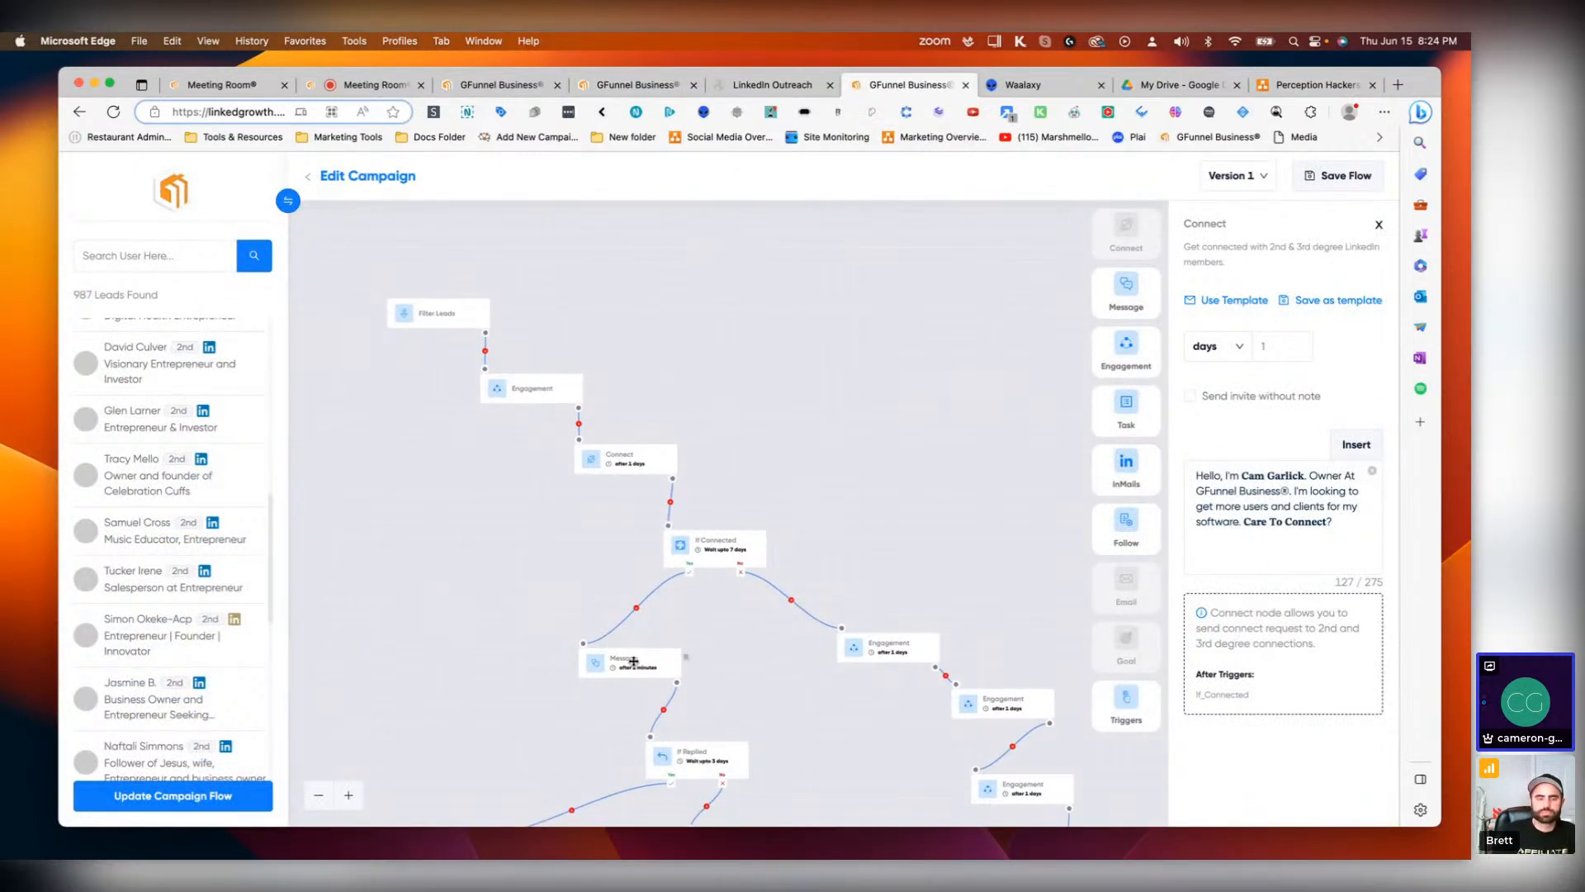
click(630, 665)
click(1288, 487)
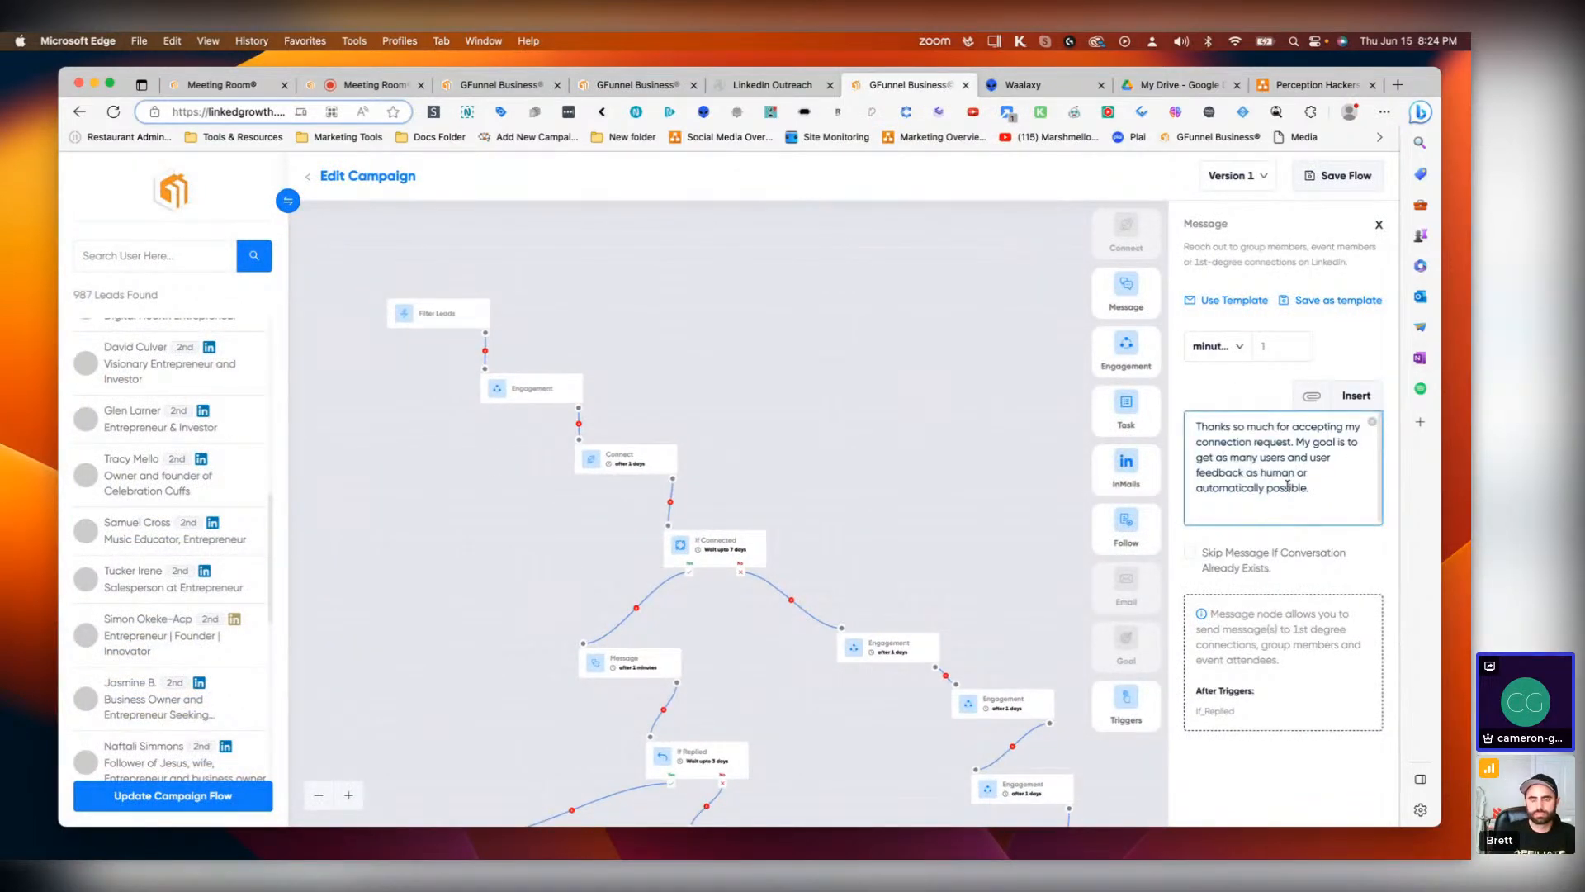
key(super+a)
key(super+c)
Step: Paste the copied text into the Waalaxy message and change its ending to 'as human possible into our software.'
click(1042, 84)
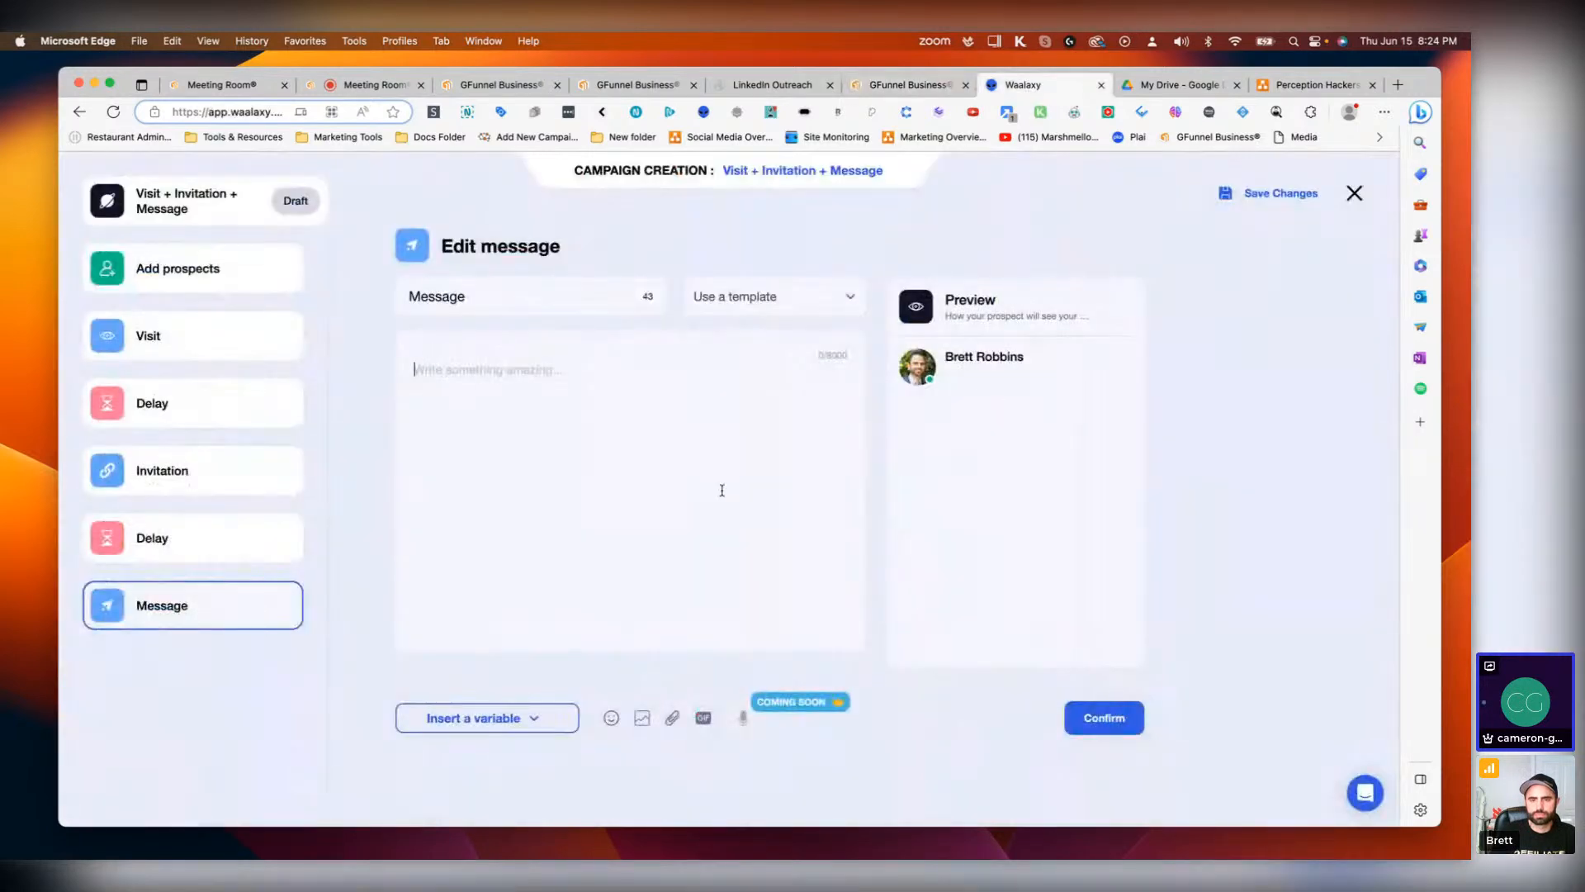
key(super+v)
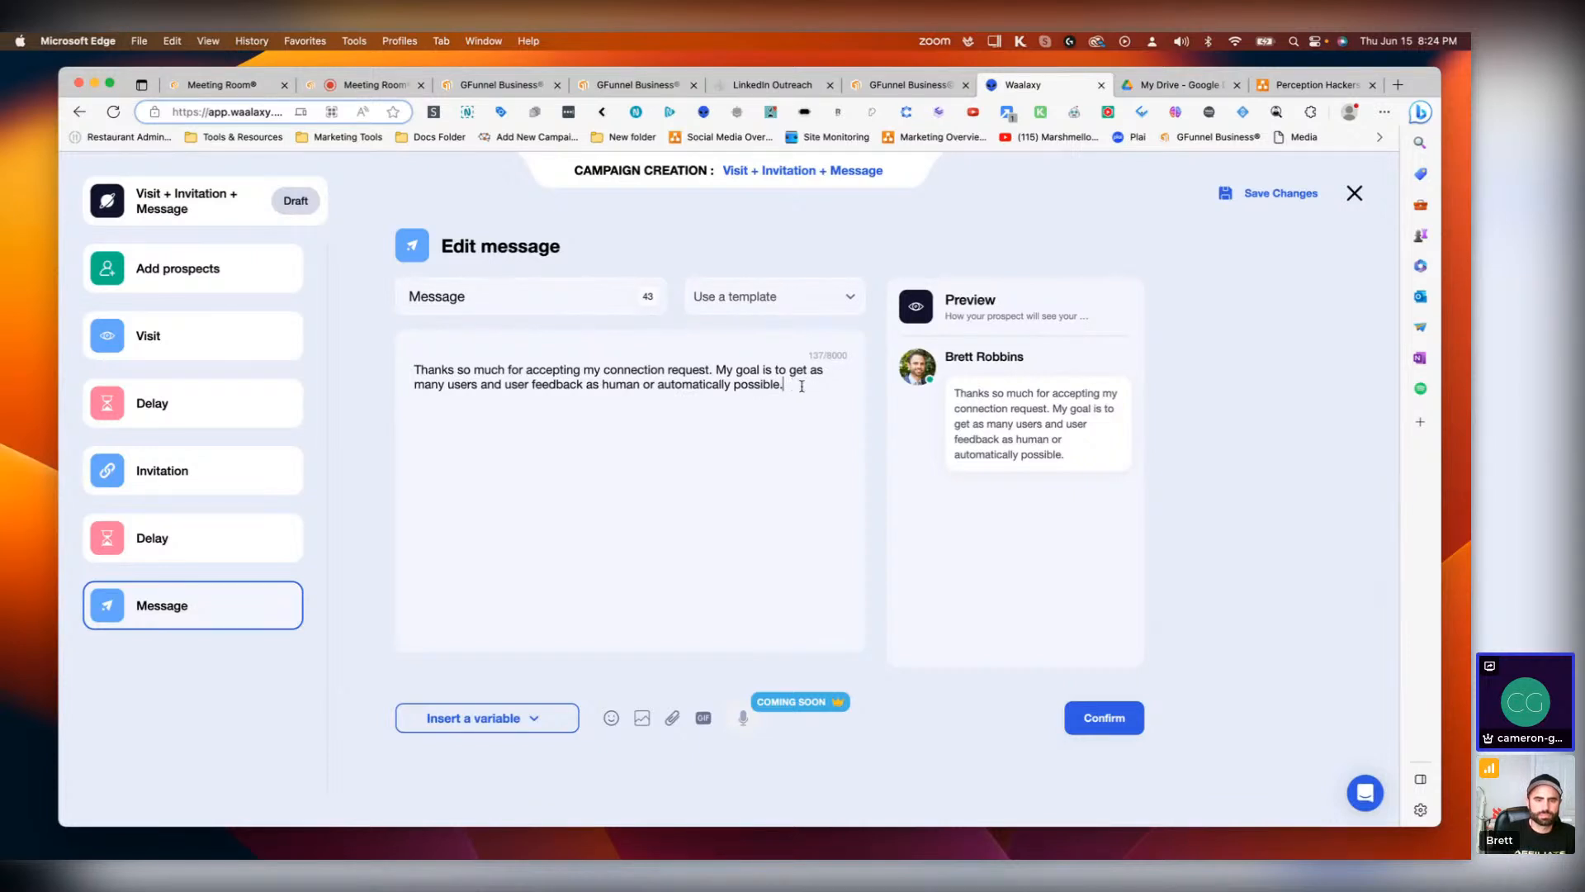
drag(801, 386, 649, 385)
key(BackSpace)
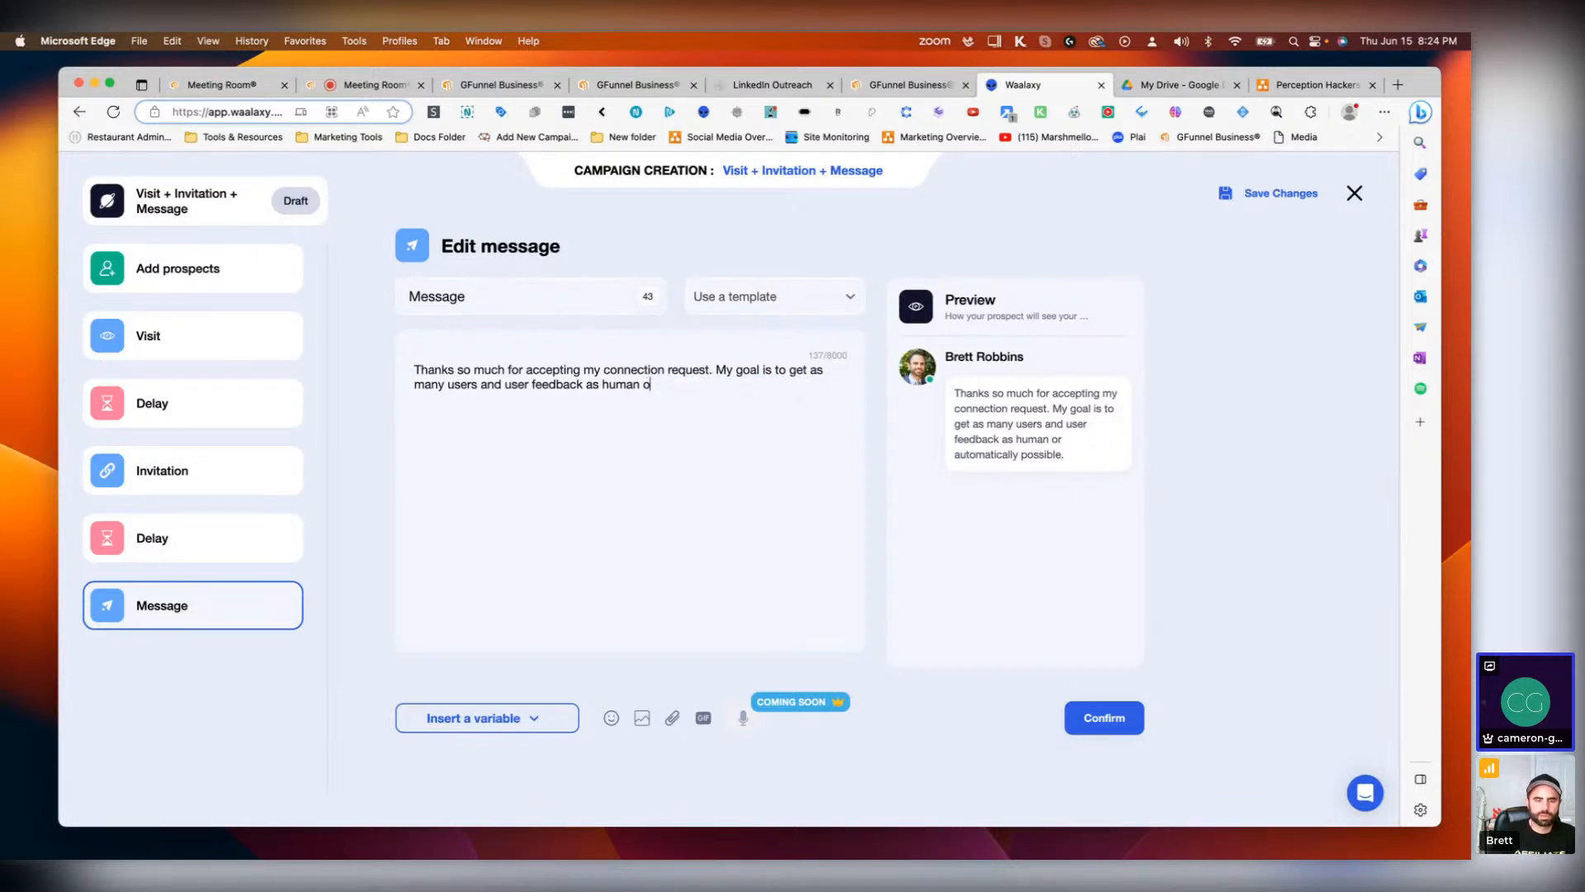
key(BackSpace)
text(possible )
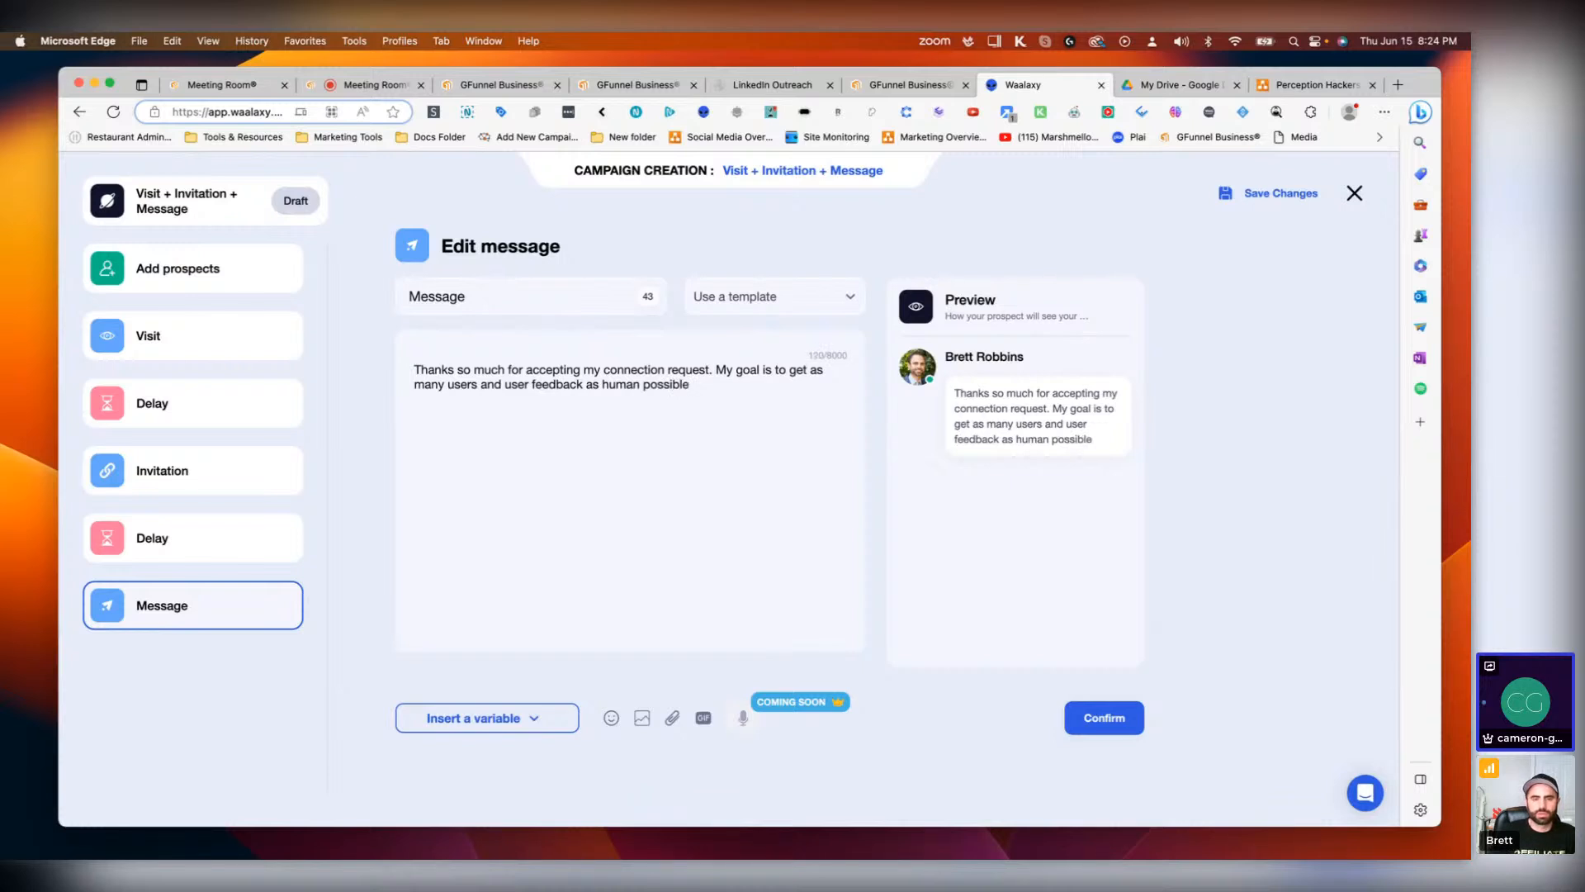
text(into our )
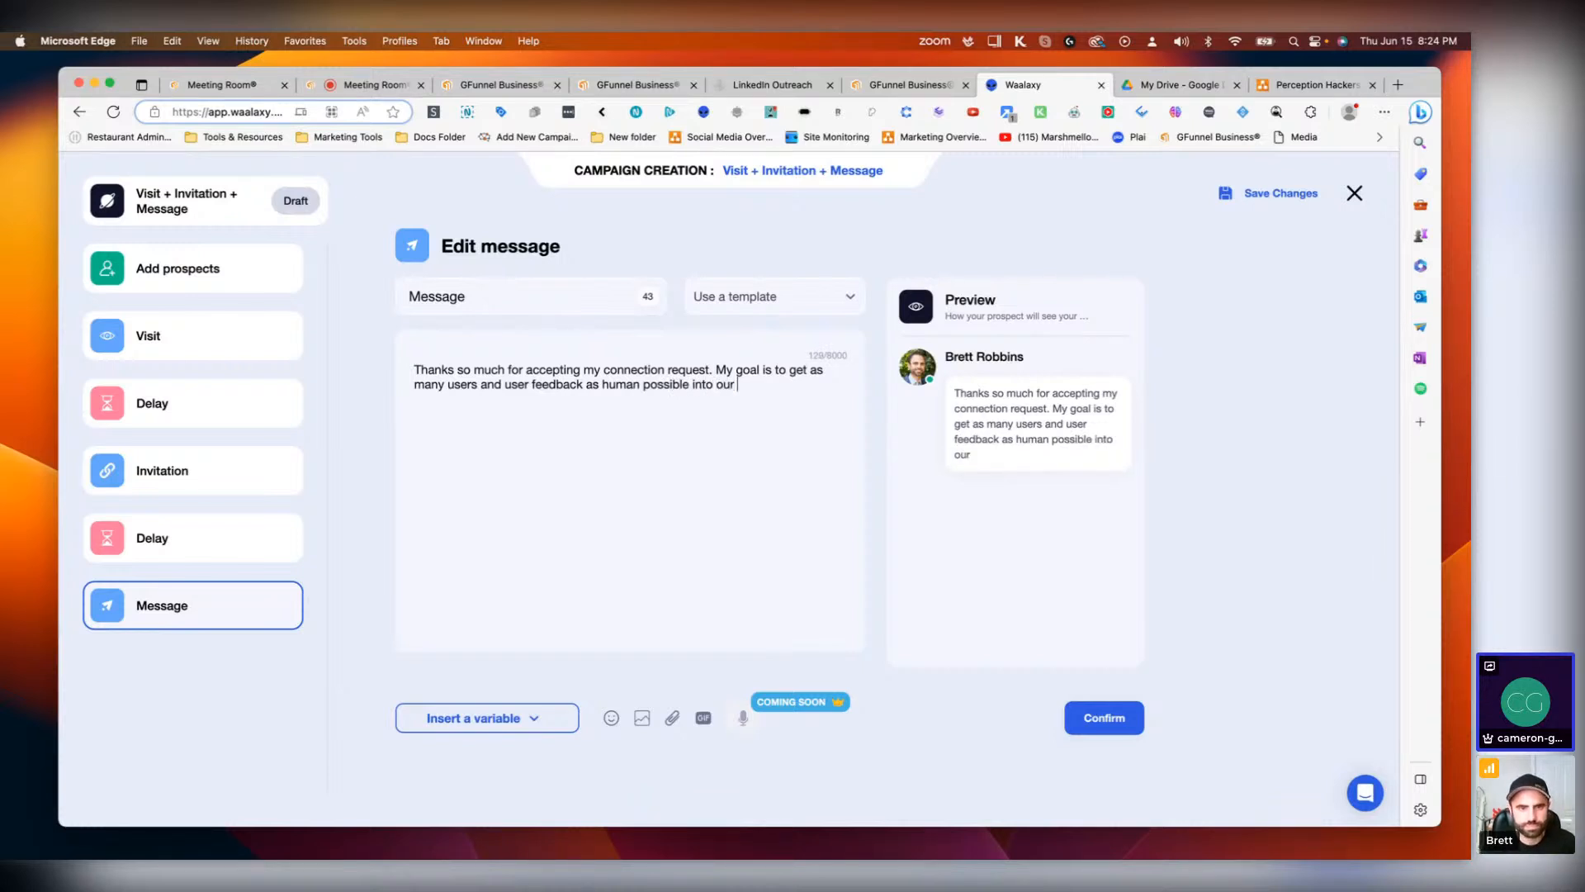
text(soft)
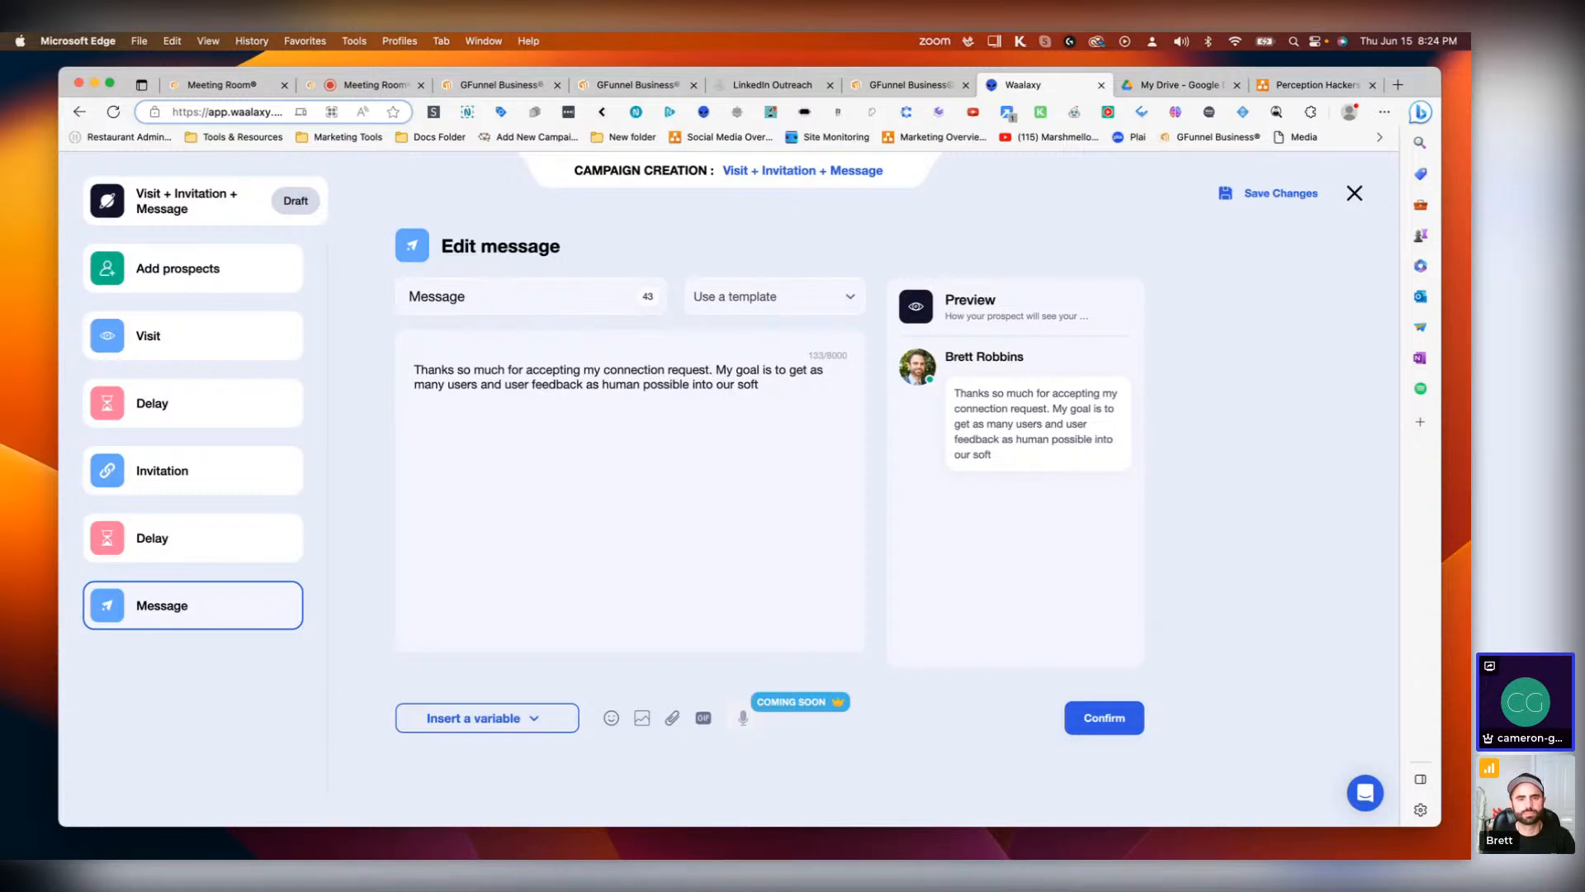
text(ware.)
Step: Start a new paragraph in the message reading 'My goal is help entrepreneurs discover'
key(Return)
key(Return)
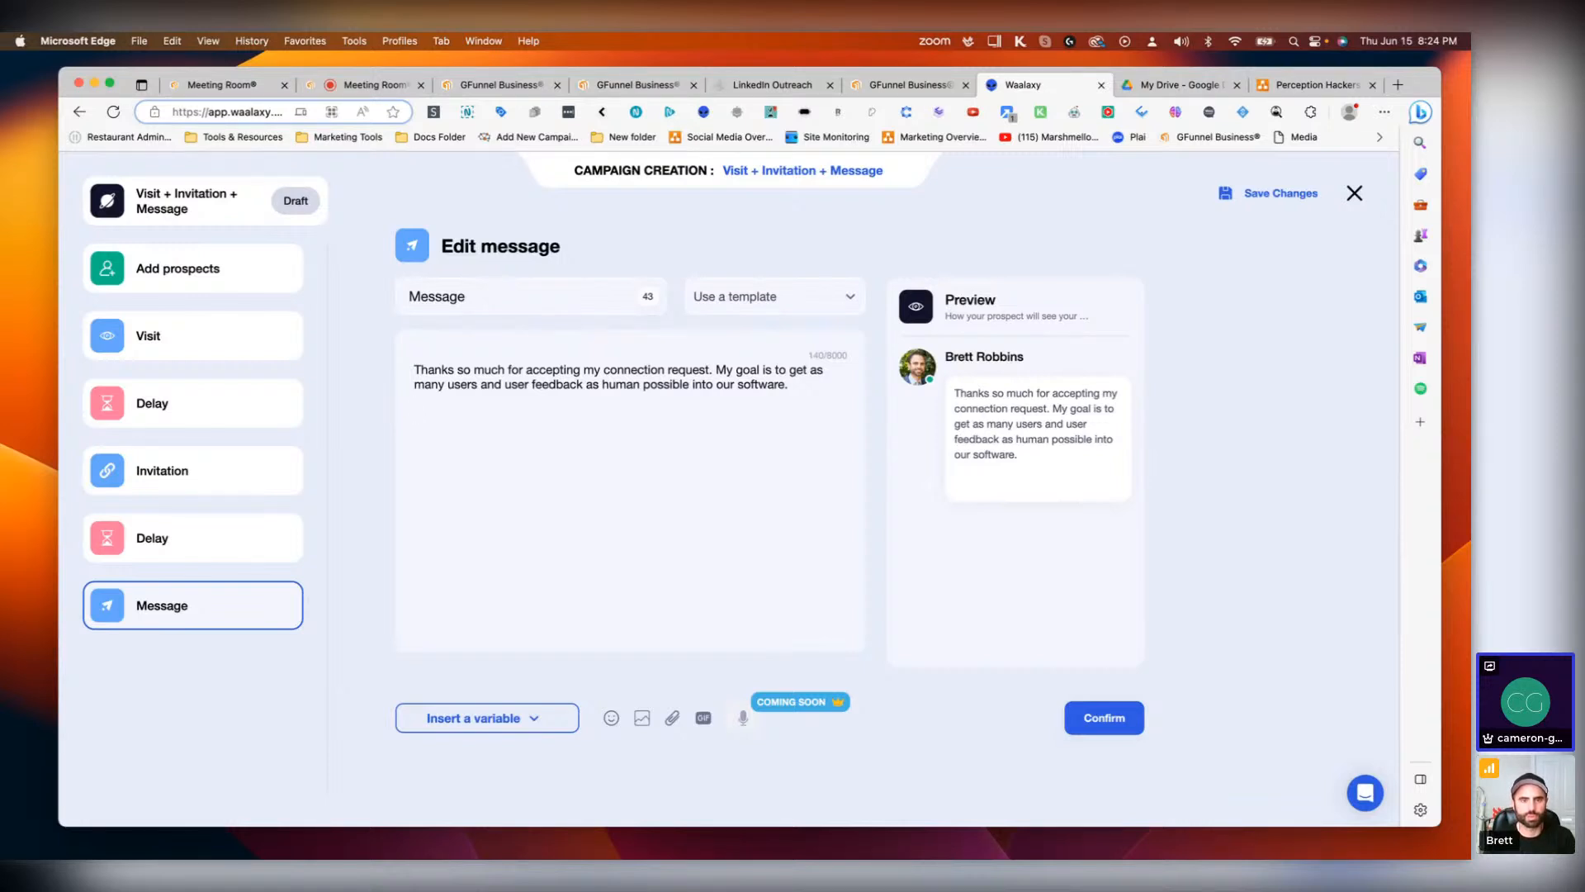
text(My )
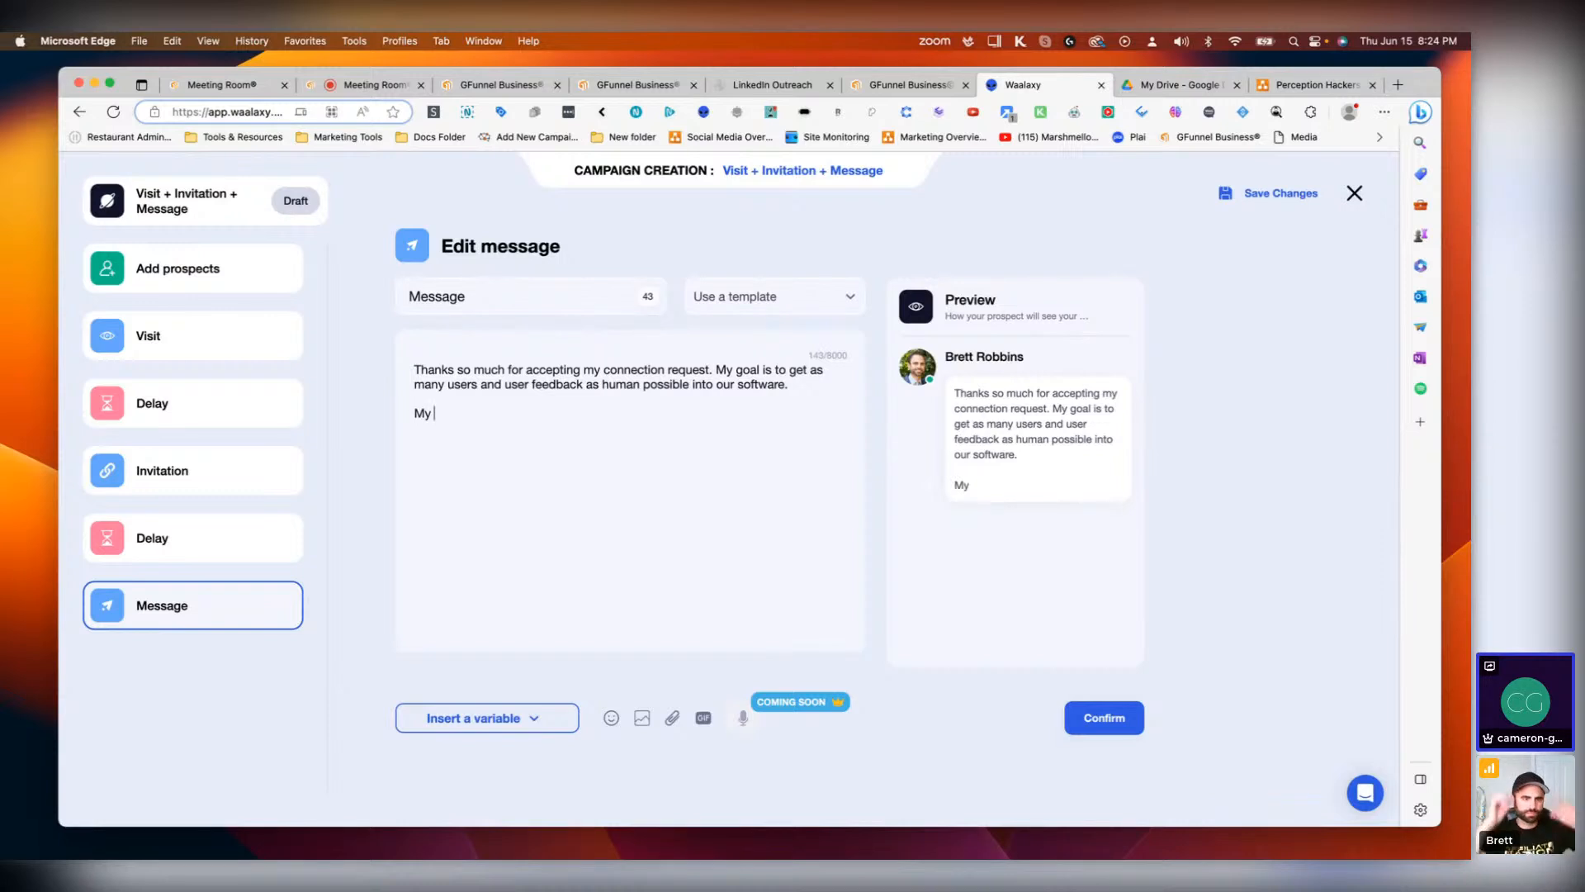
text(goal )
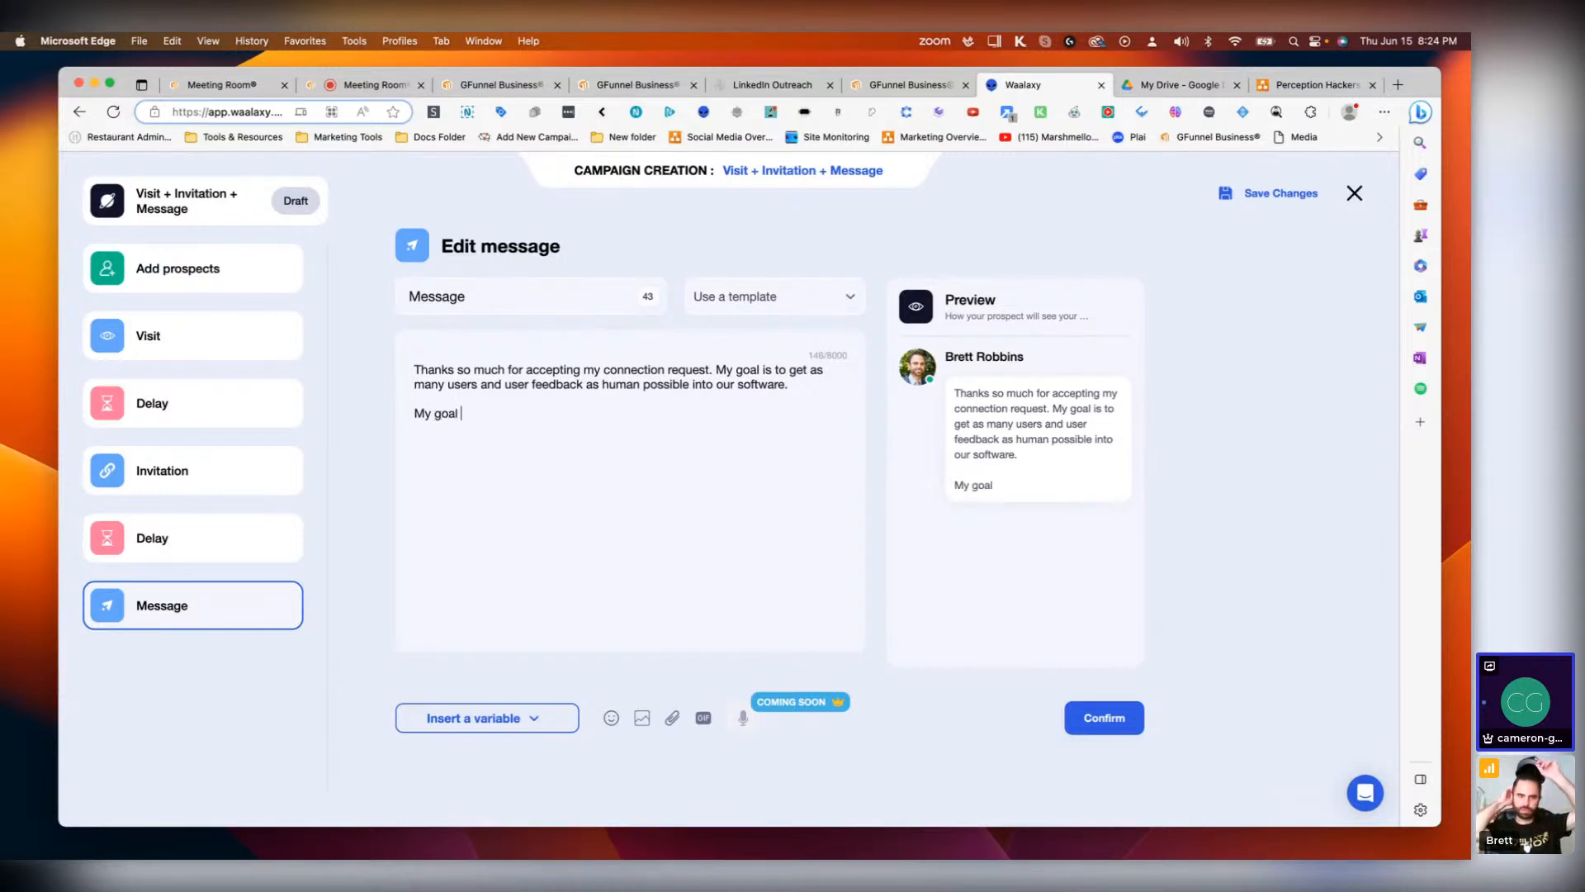
text(is )
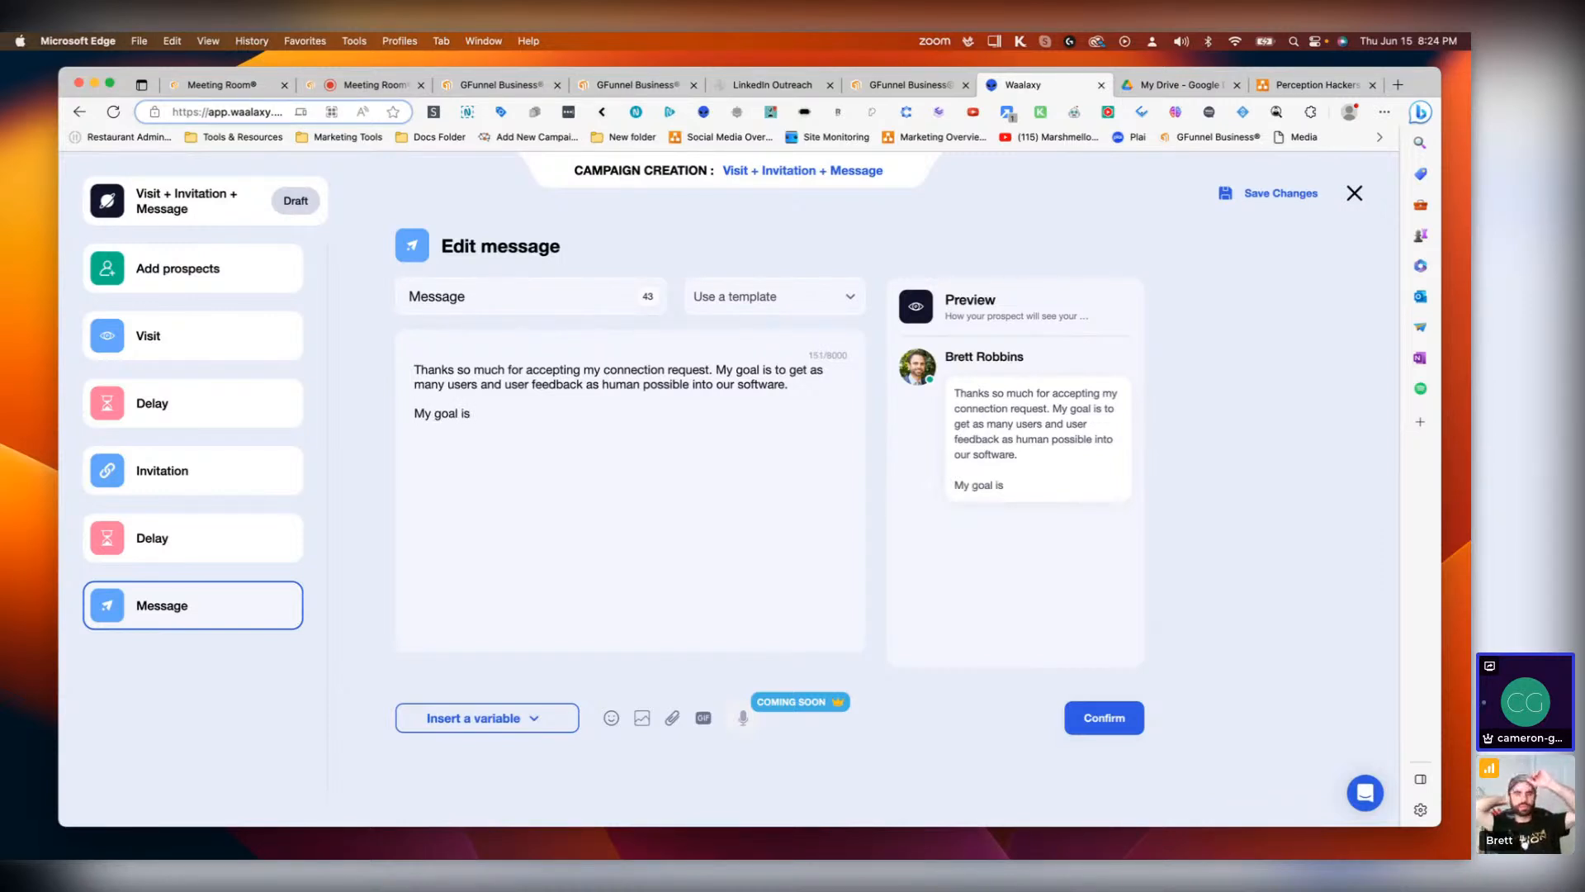
text(he)
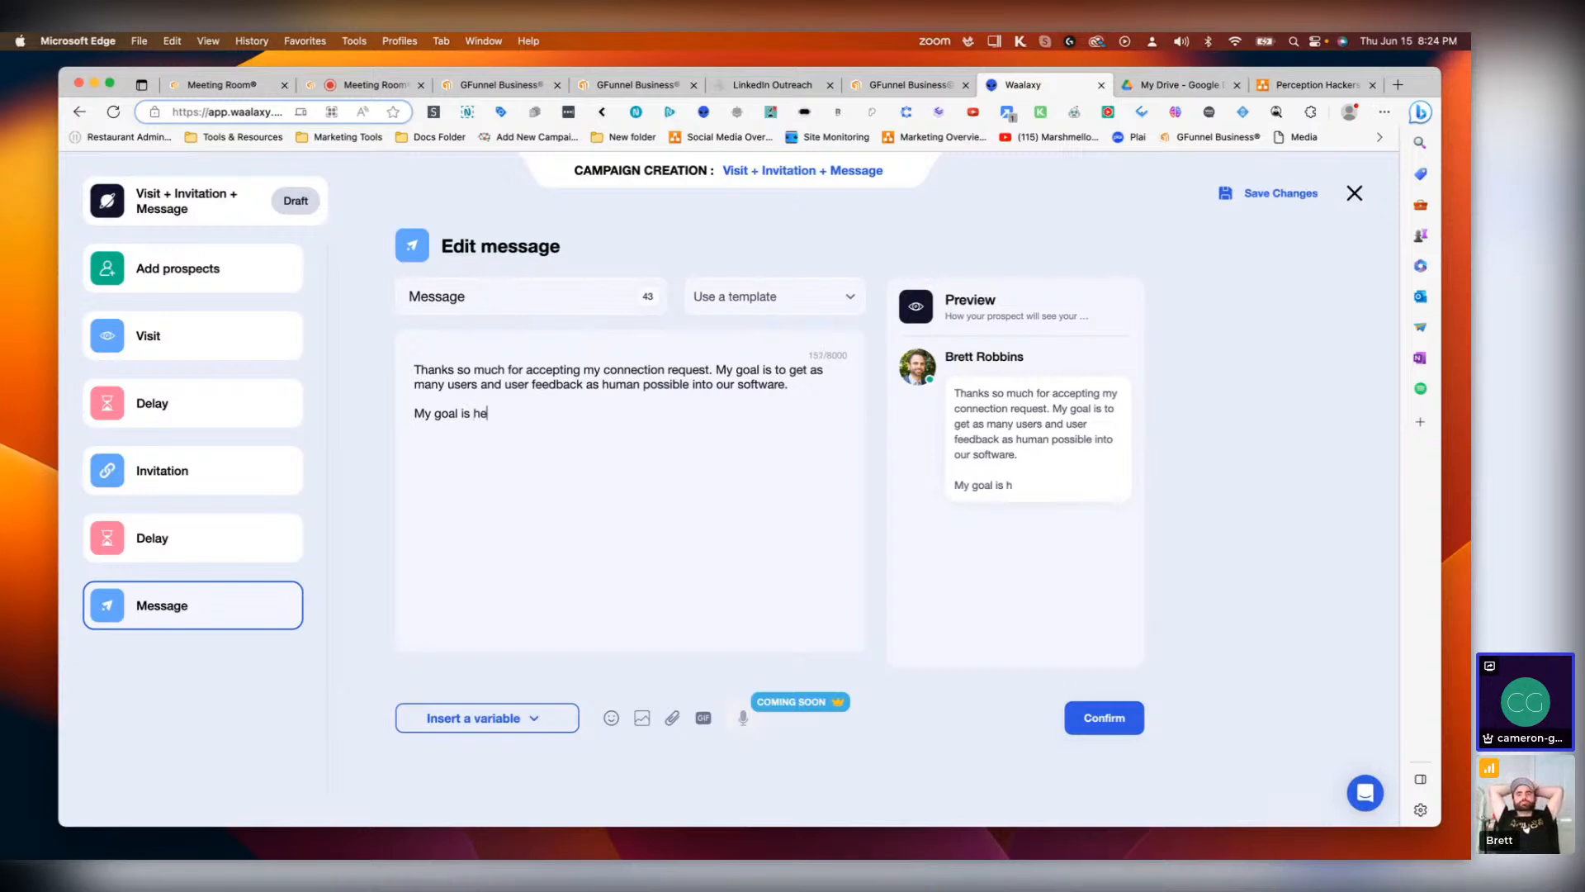
text(lp entr)
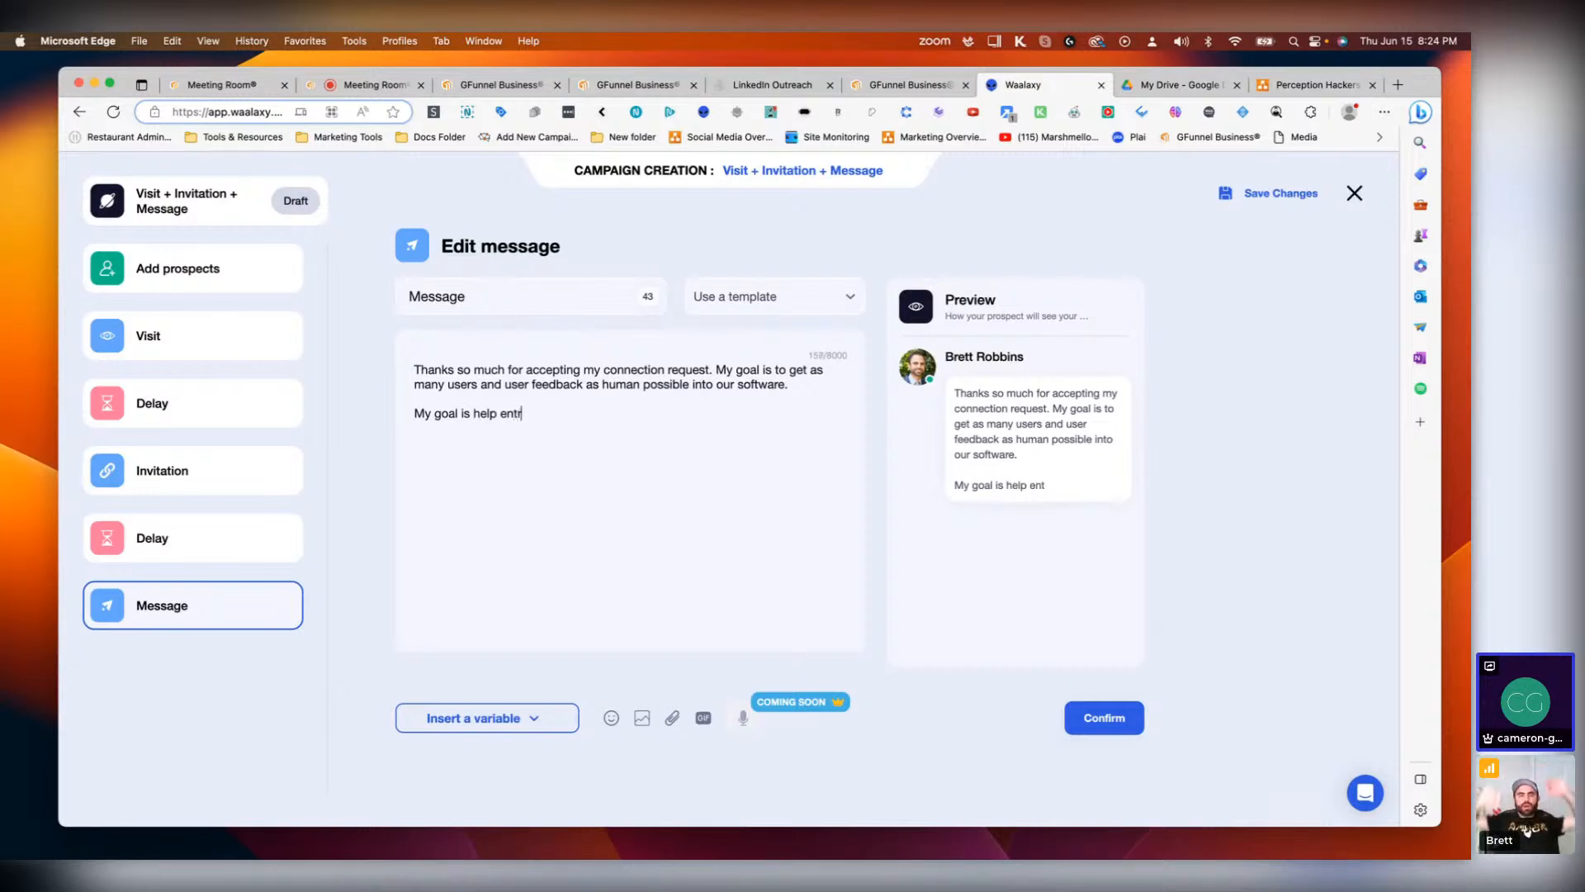
text(epreneu)
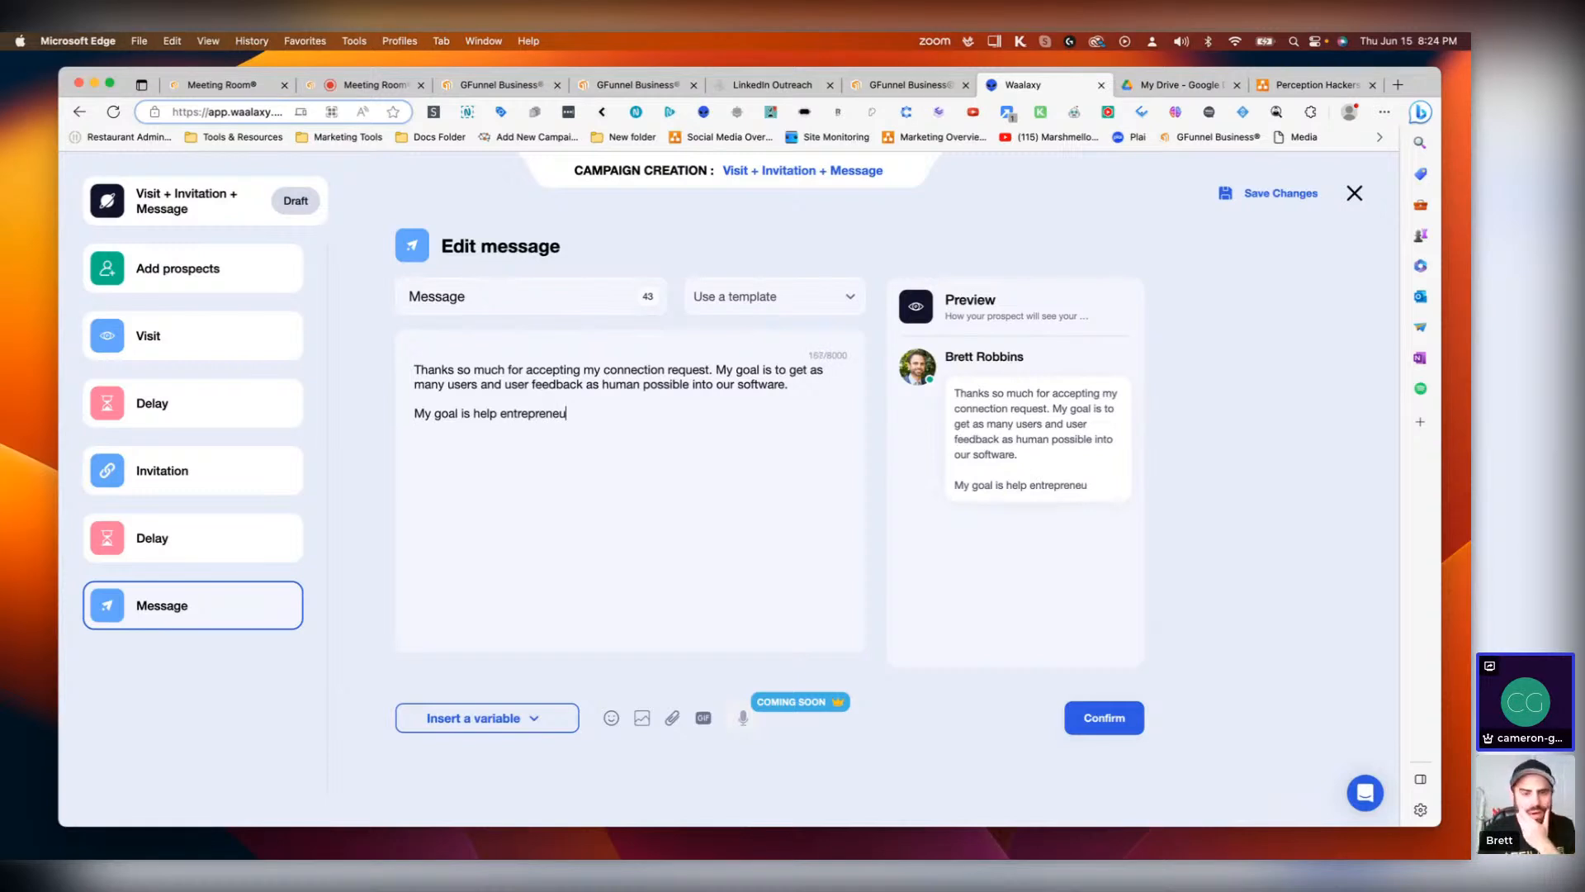
text(rs discover)
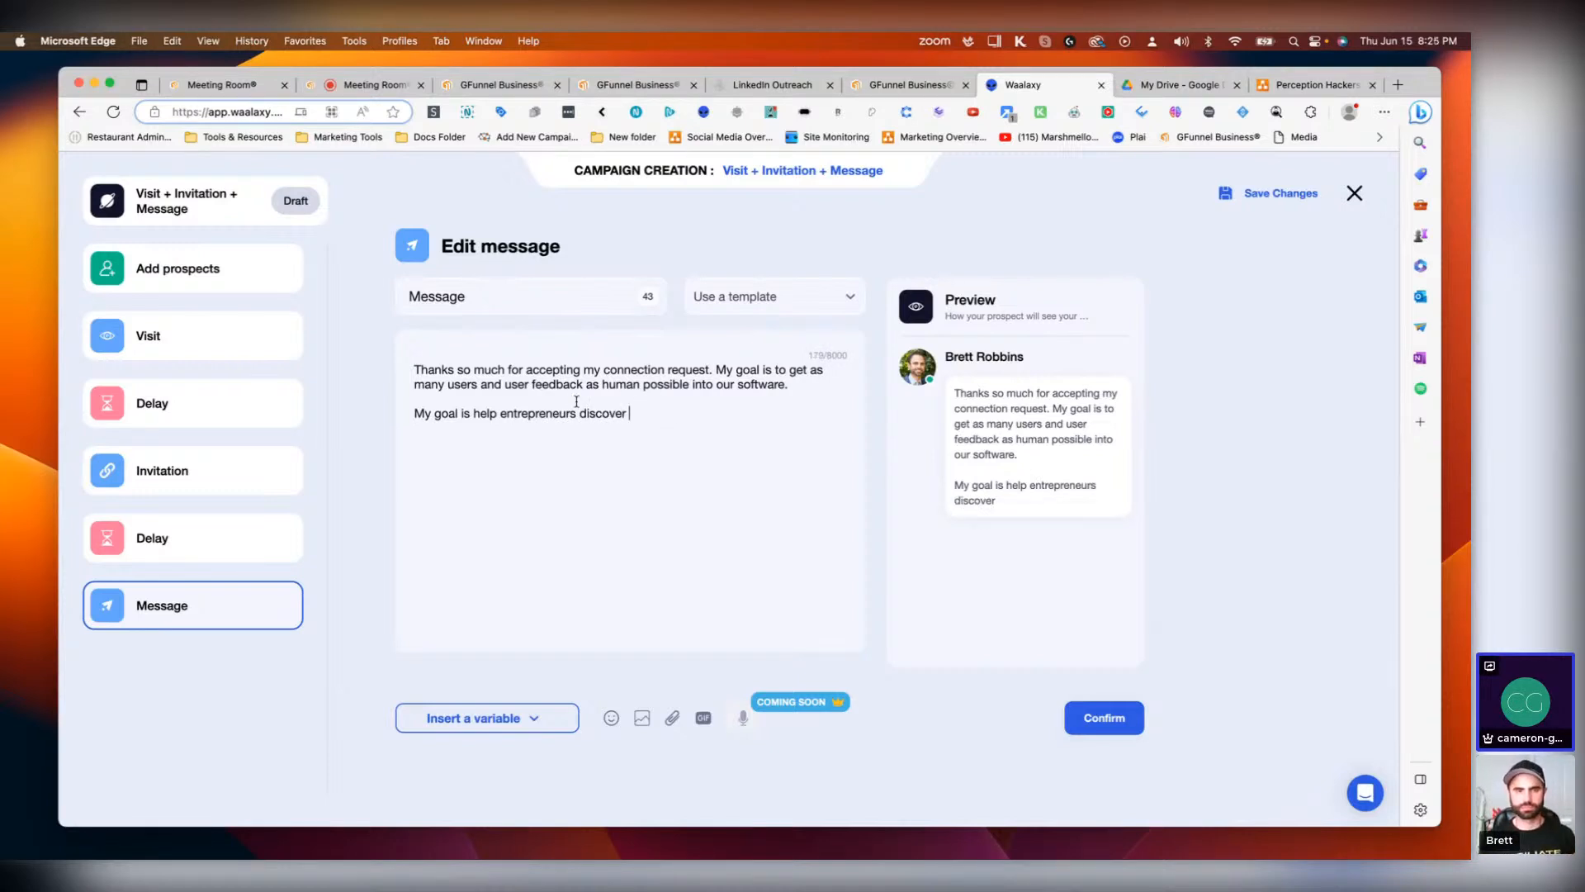
Step: Insert the company variable after 'discover' in the second paragraph
drag(576, 413, 501, 415)
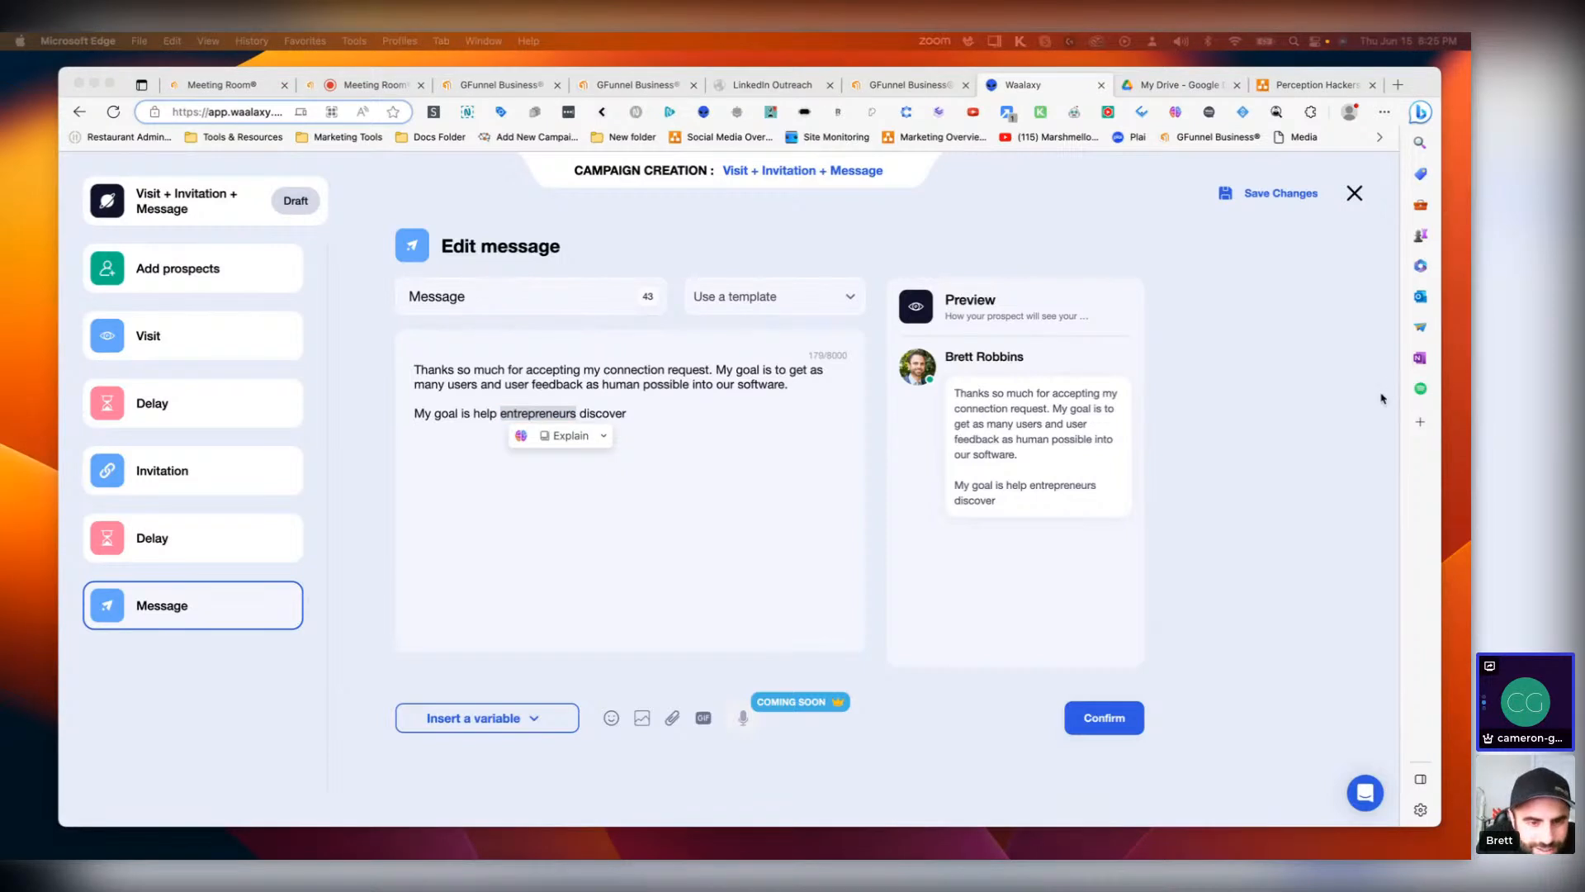
click(662, 420)
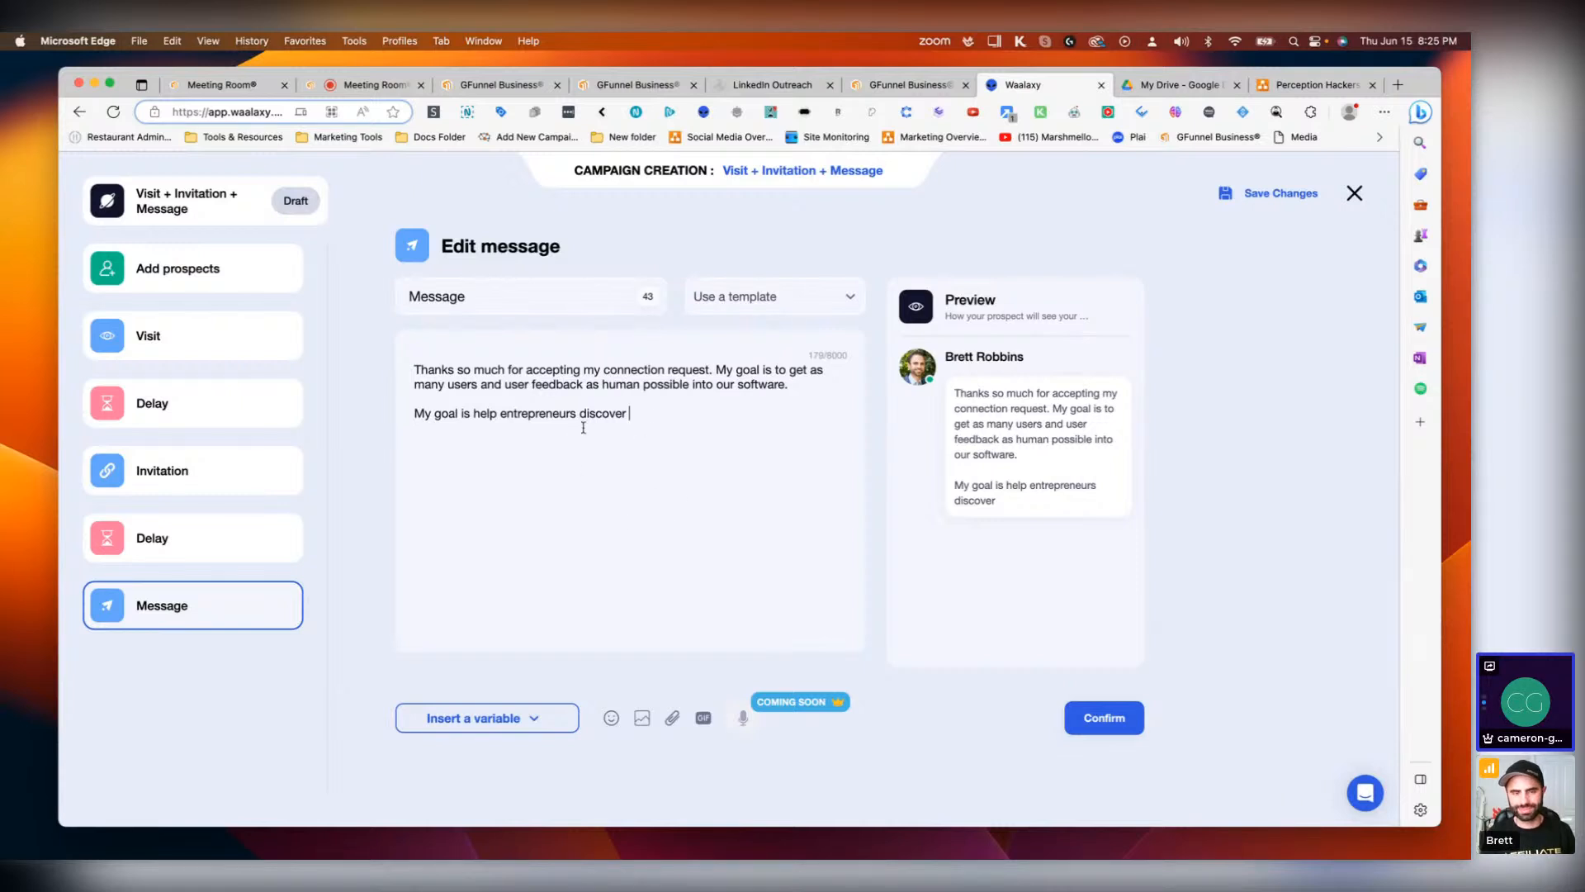
drag(576, 413, 500, 417)
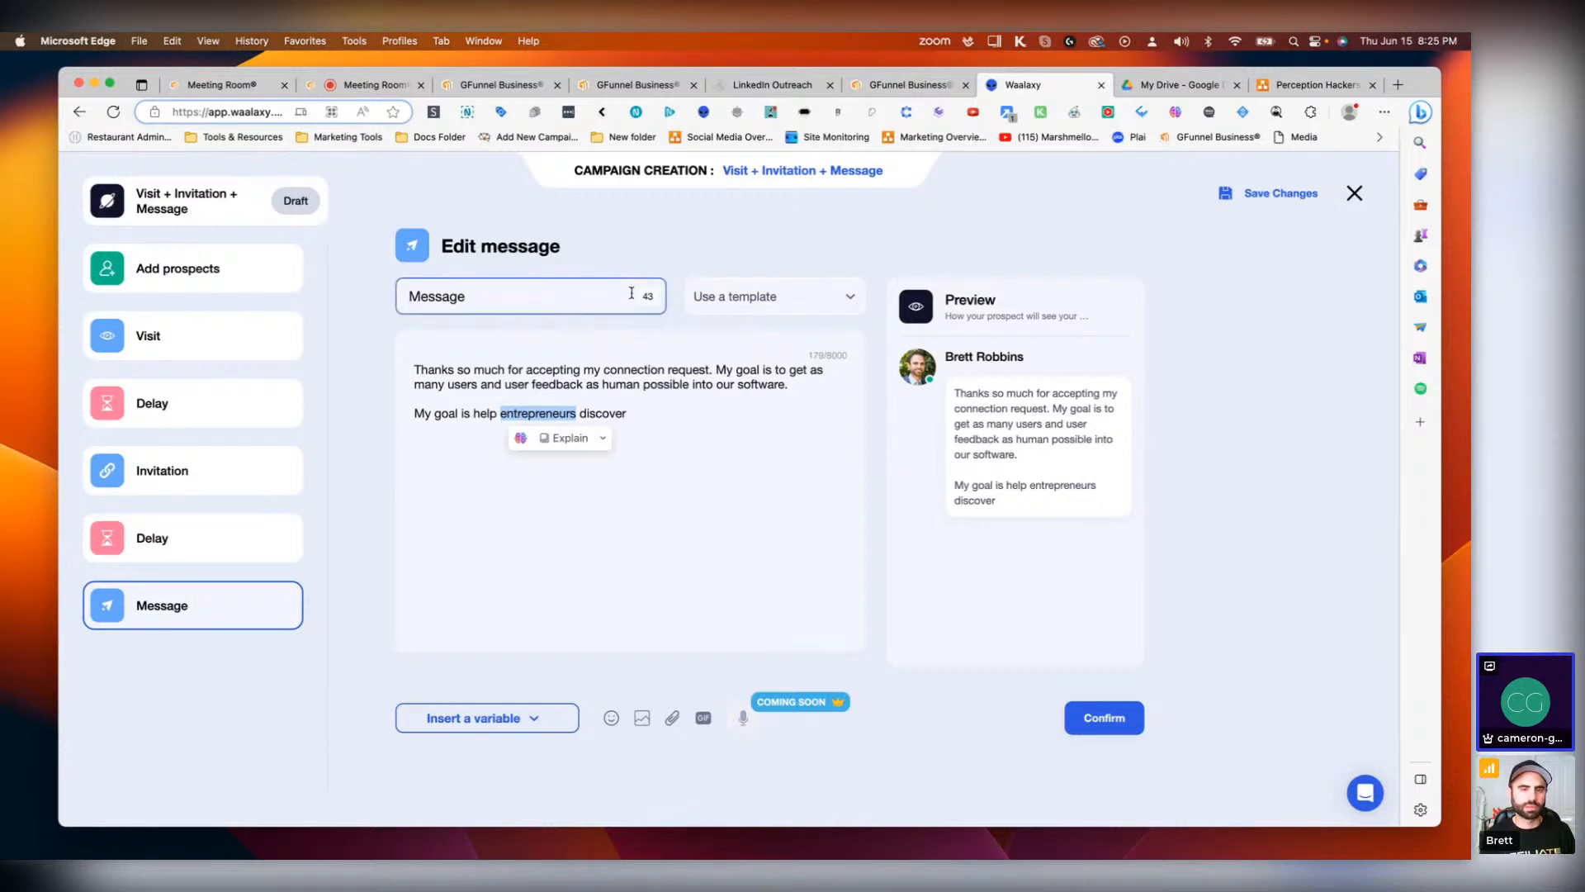
click(537, 718)
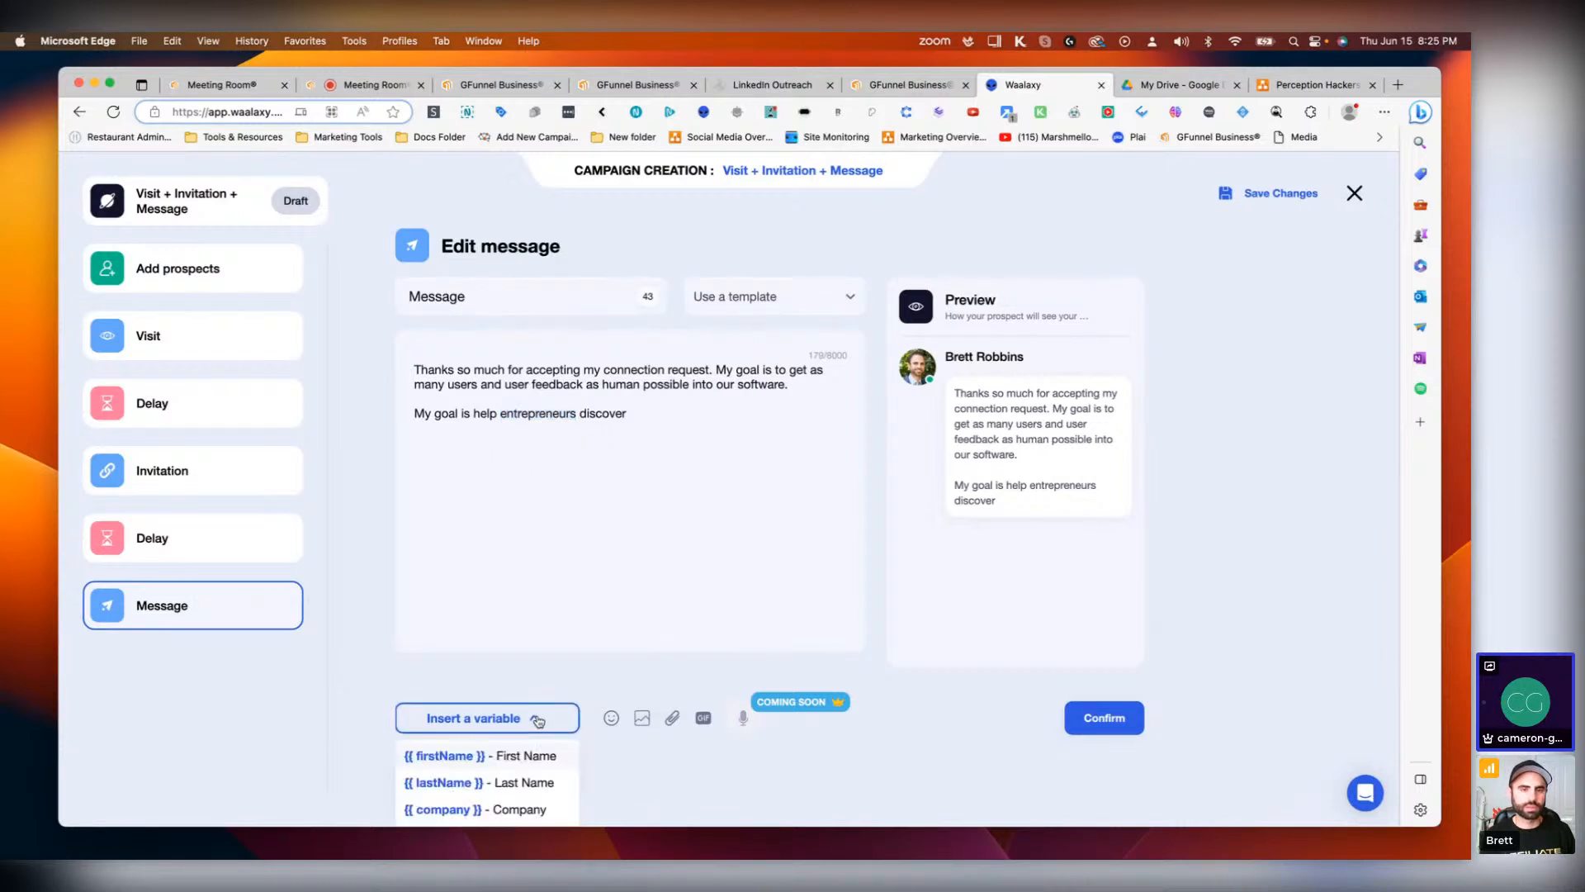
click(643, 520)
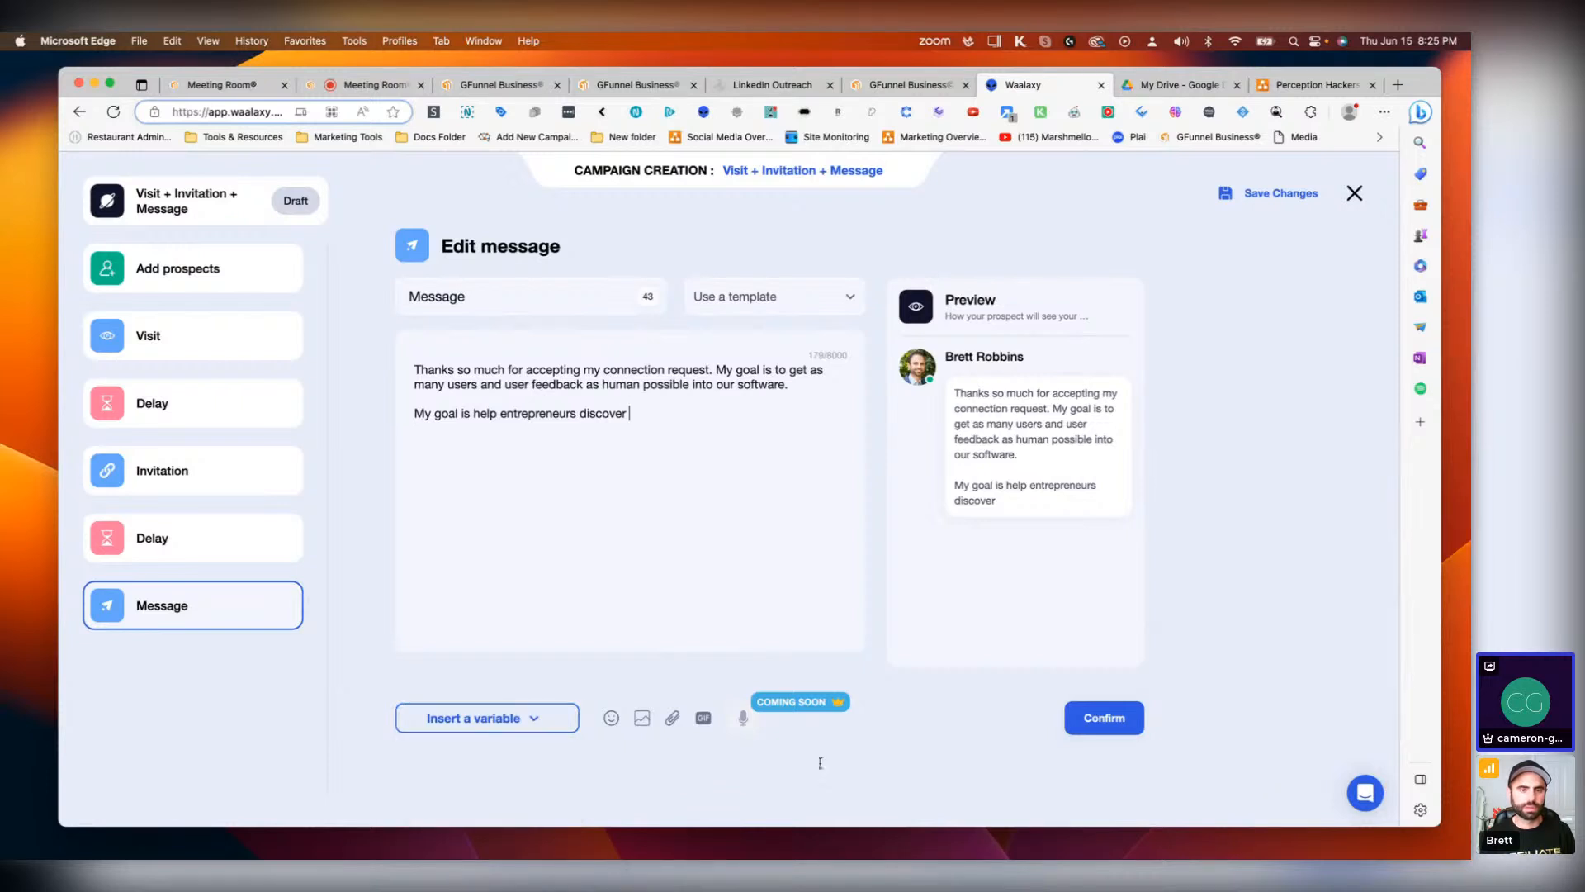
click(529, 723)
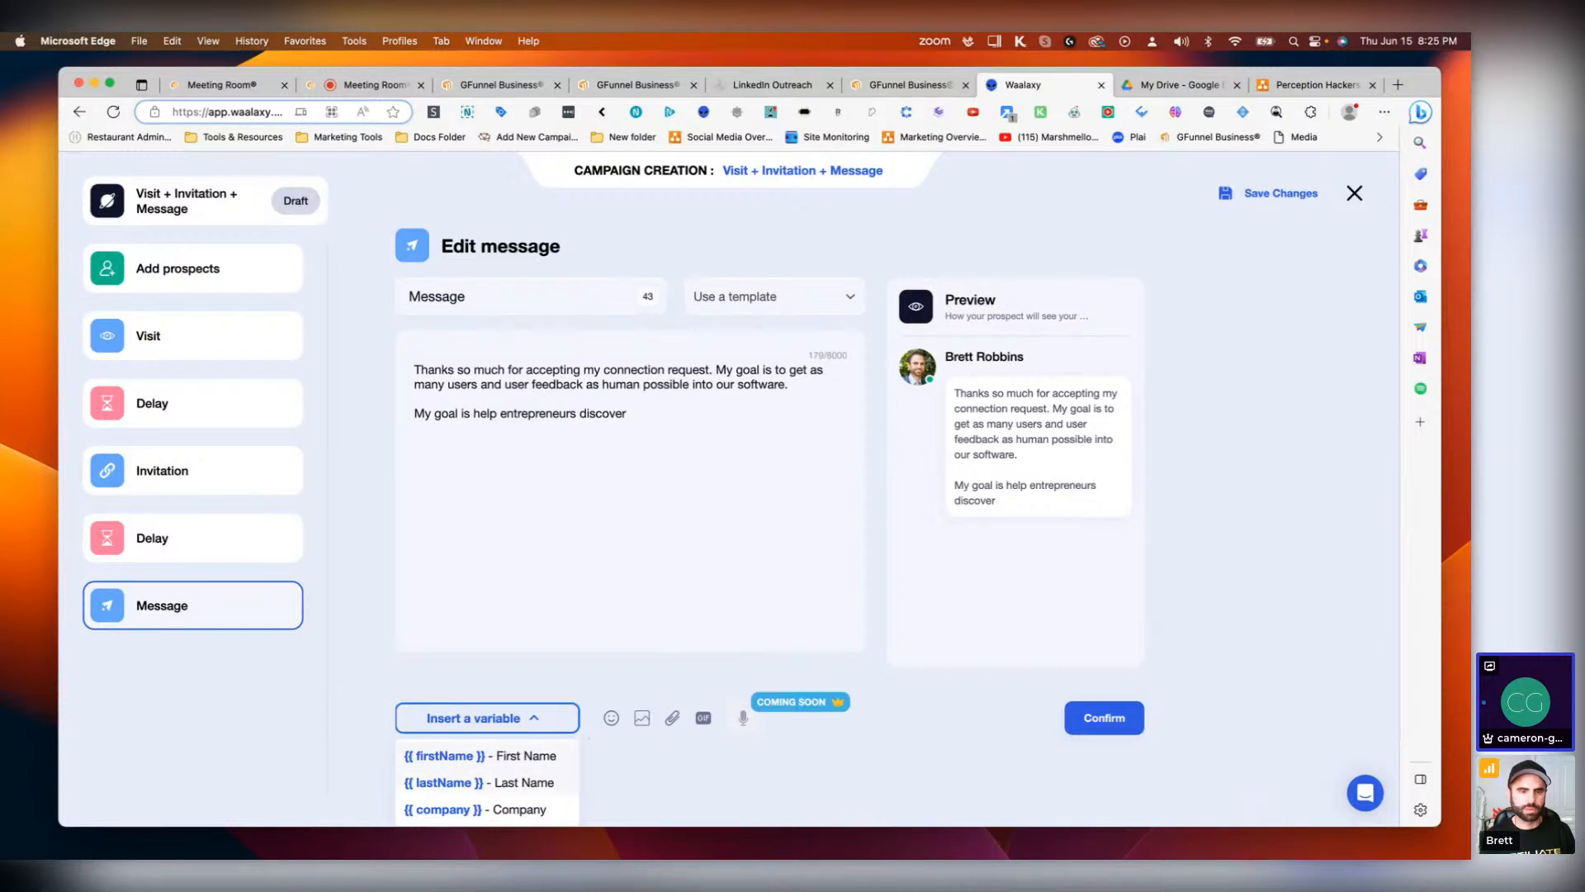
click(528, 809)
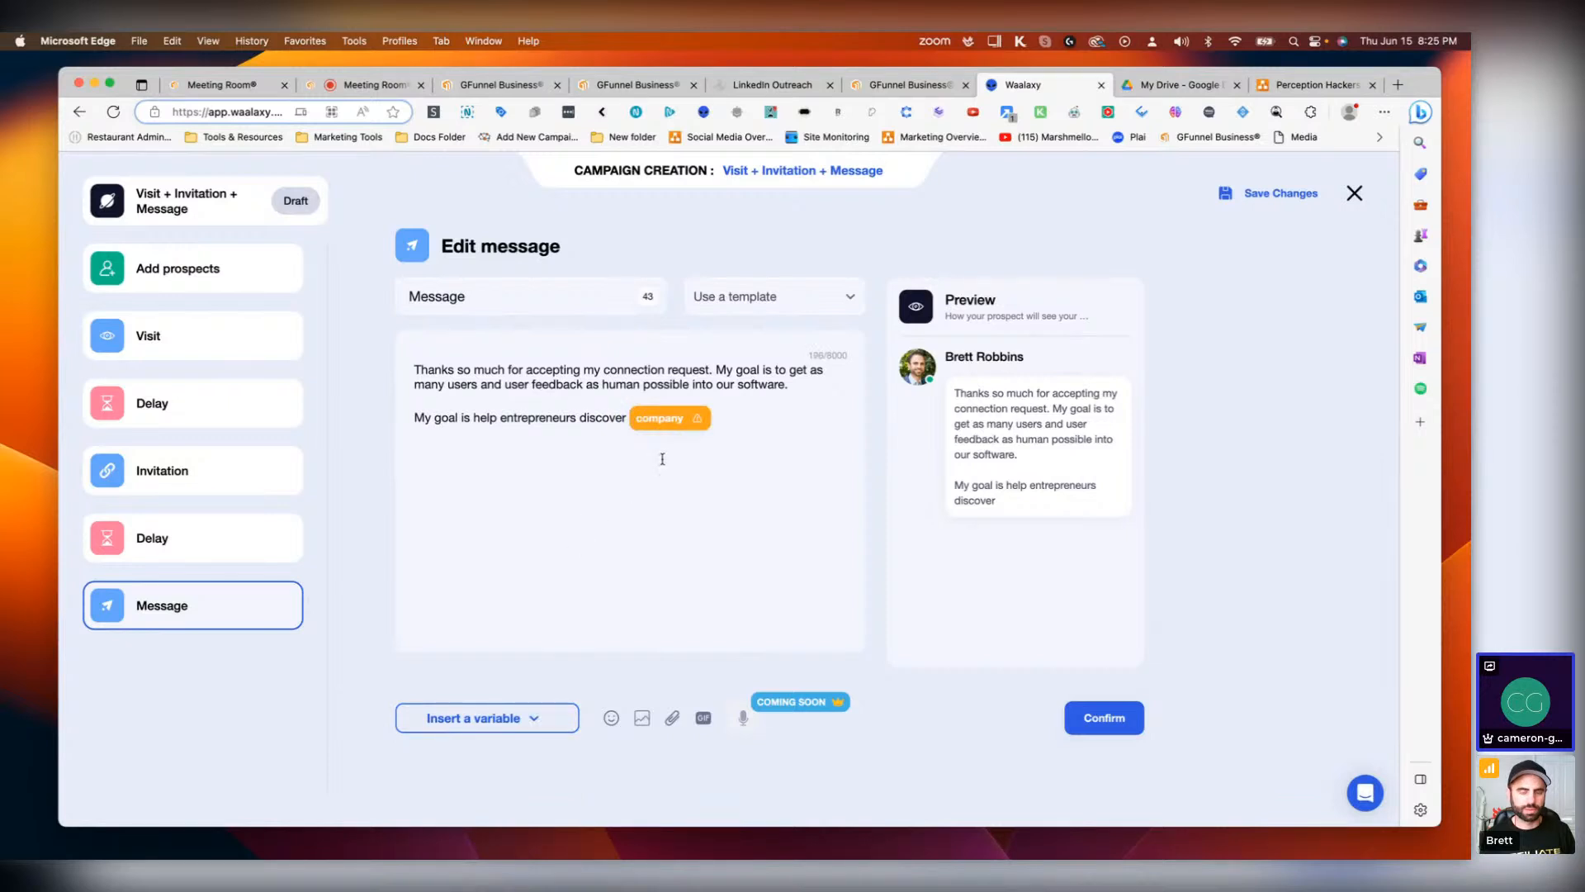
Step: Set the company variable's fallback text to 'test'
click(697, 417)
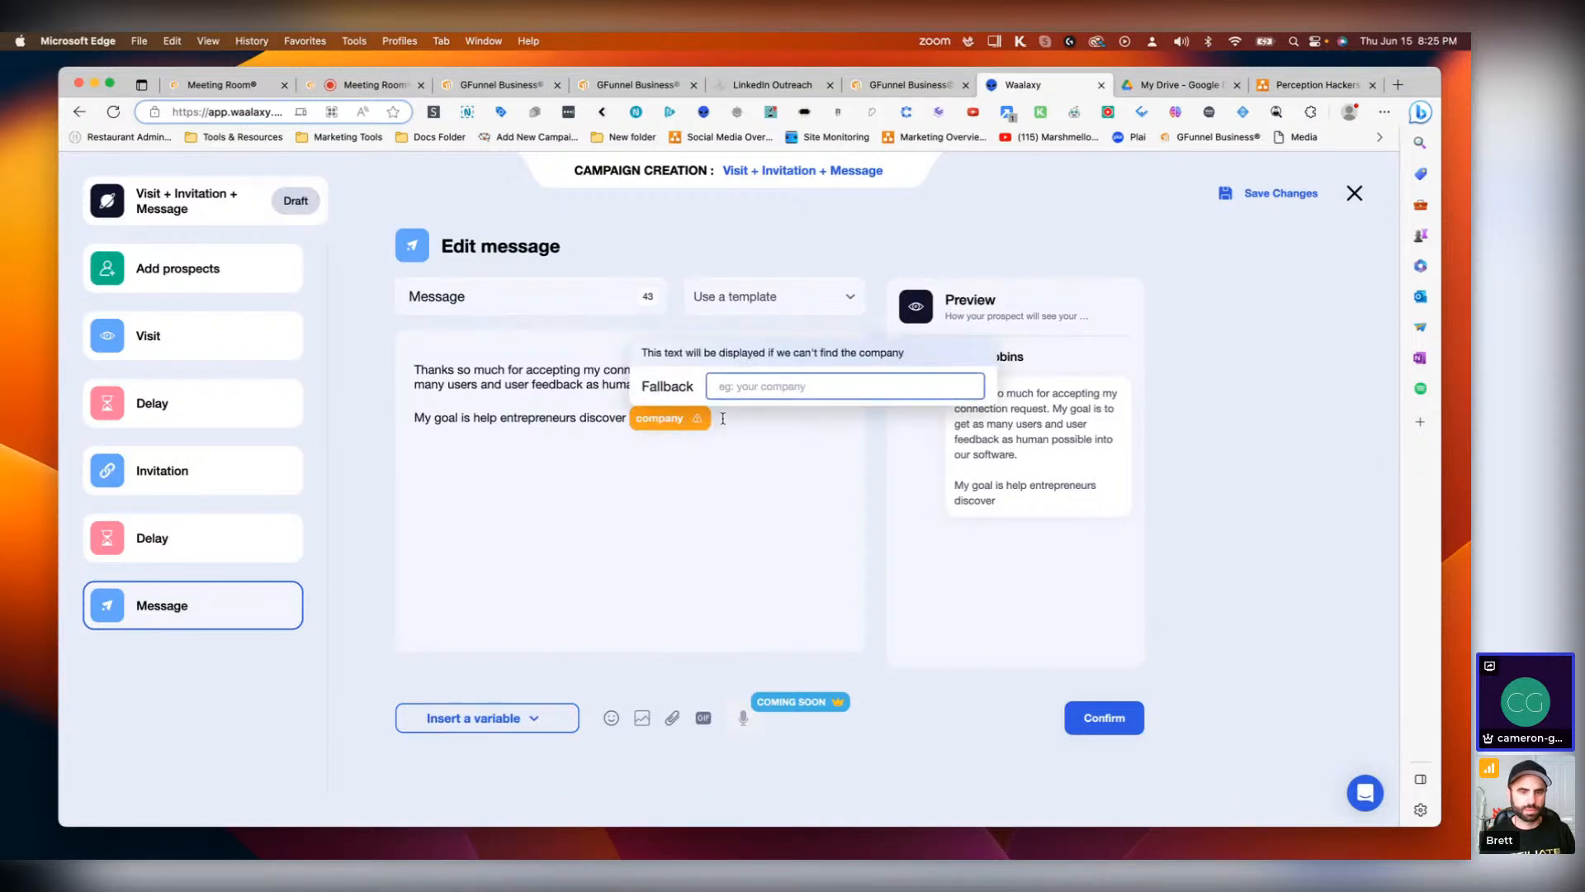
click(722, 419)
double_click(662, 425)
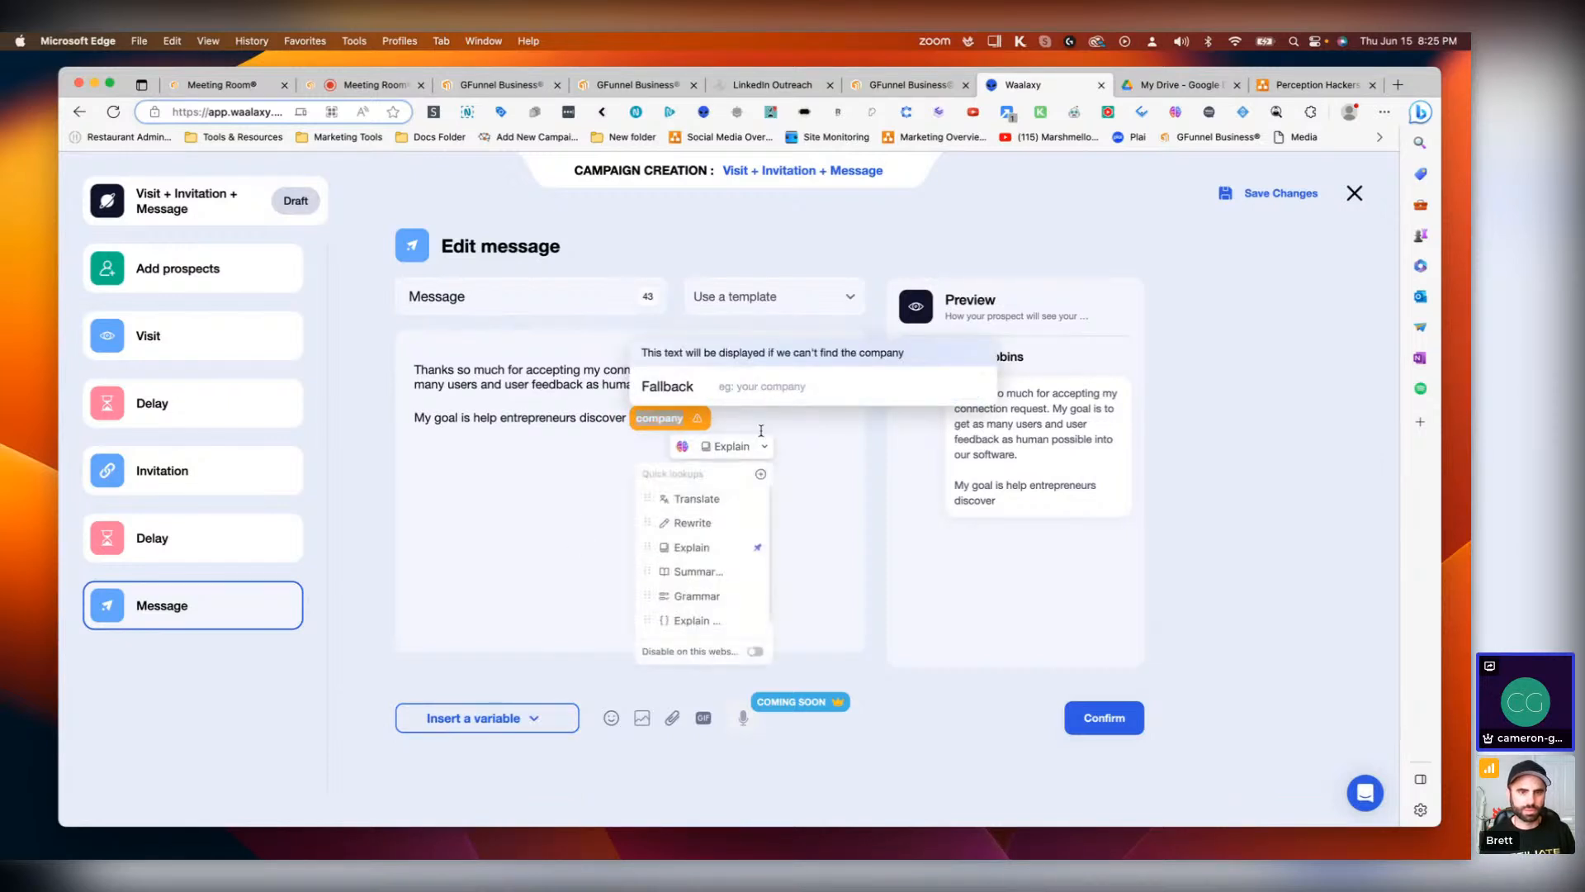
click(762, 431)
click(695, 423)
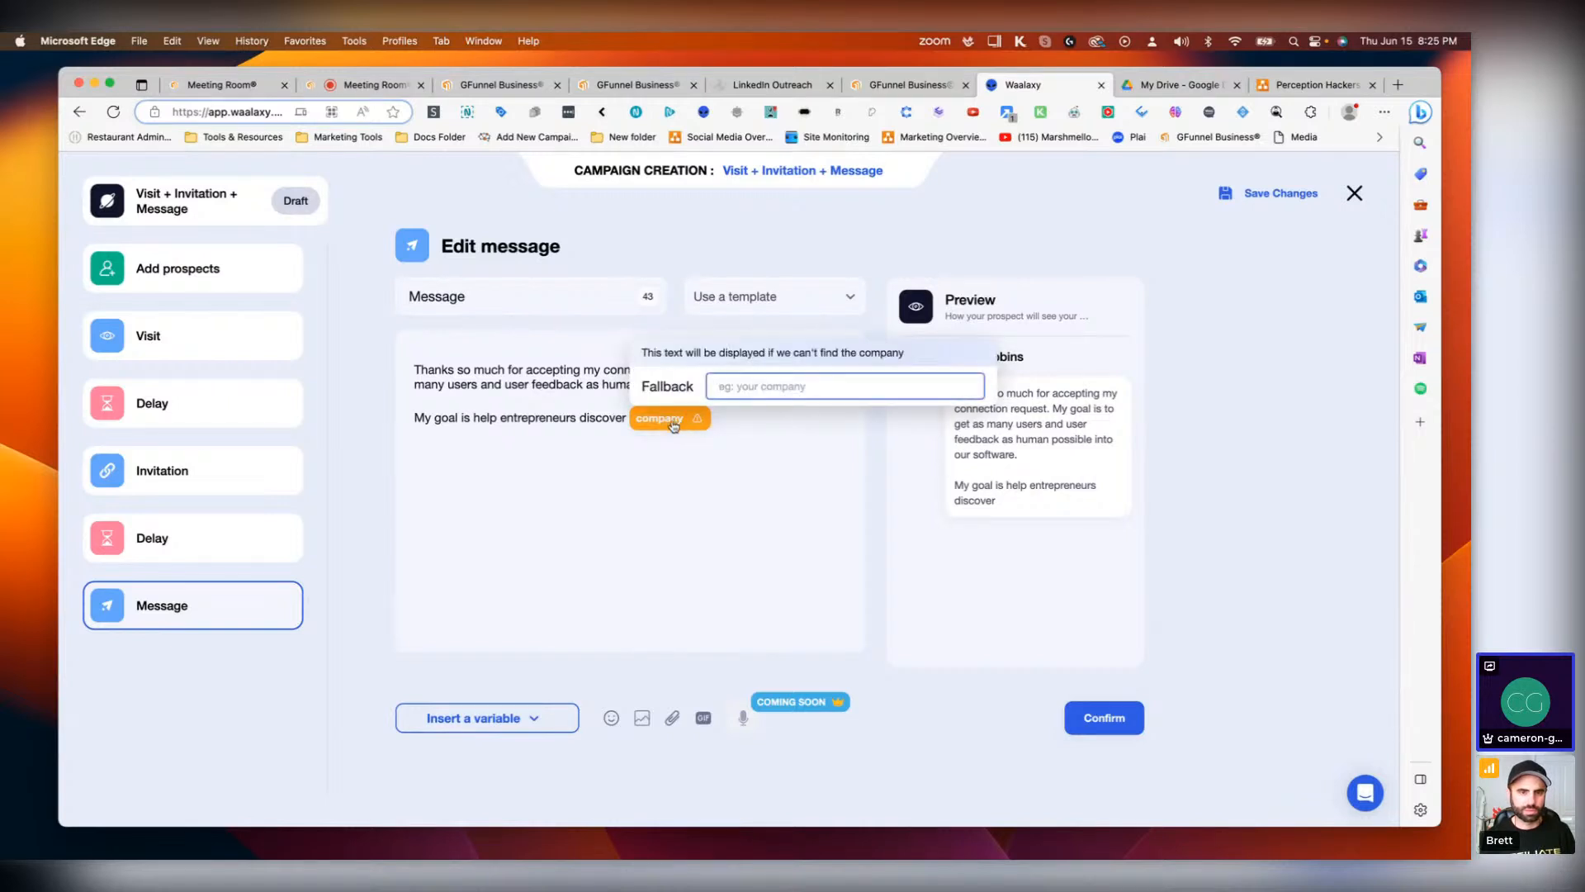
click(697, 427)
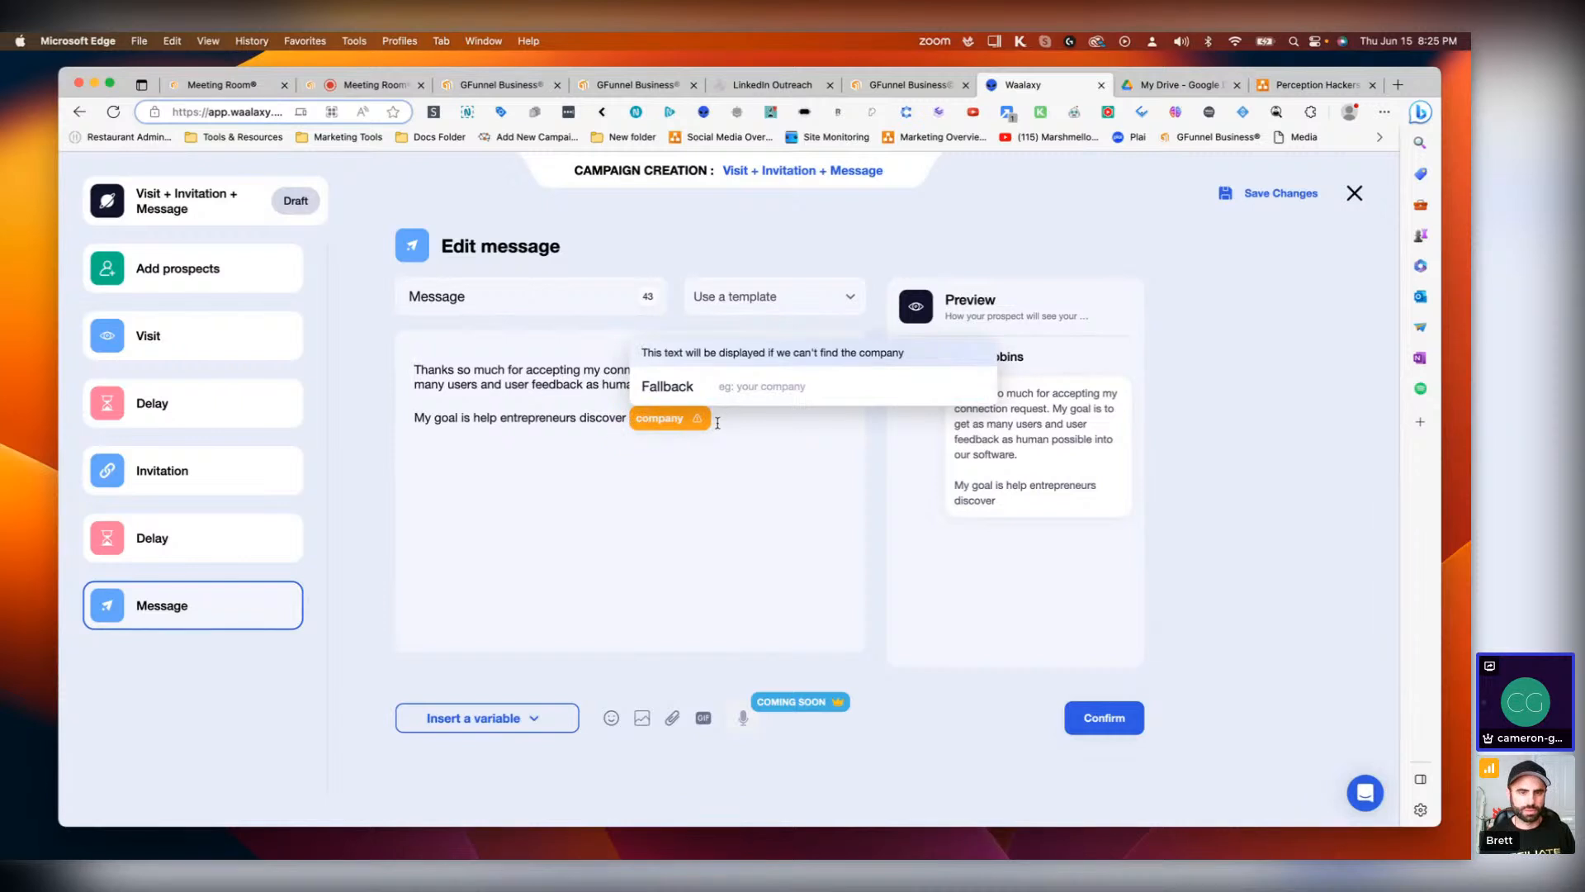
key(BackSpace)
click(725, 388)
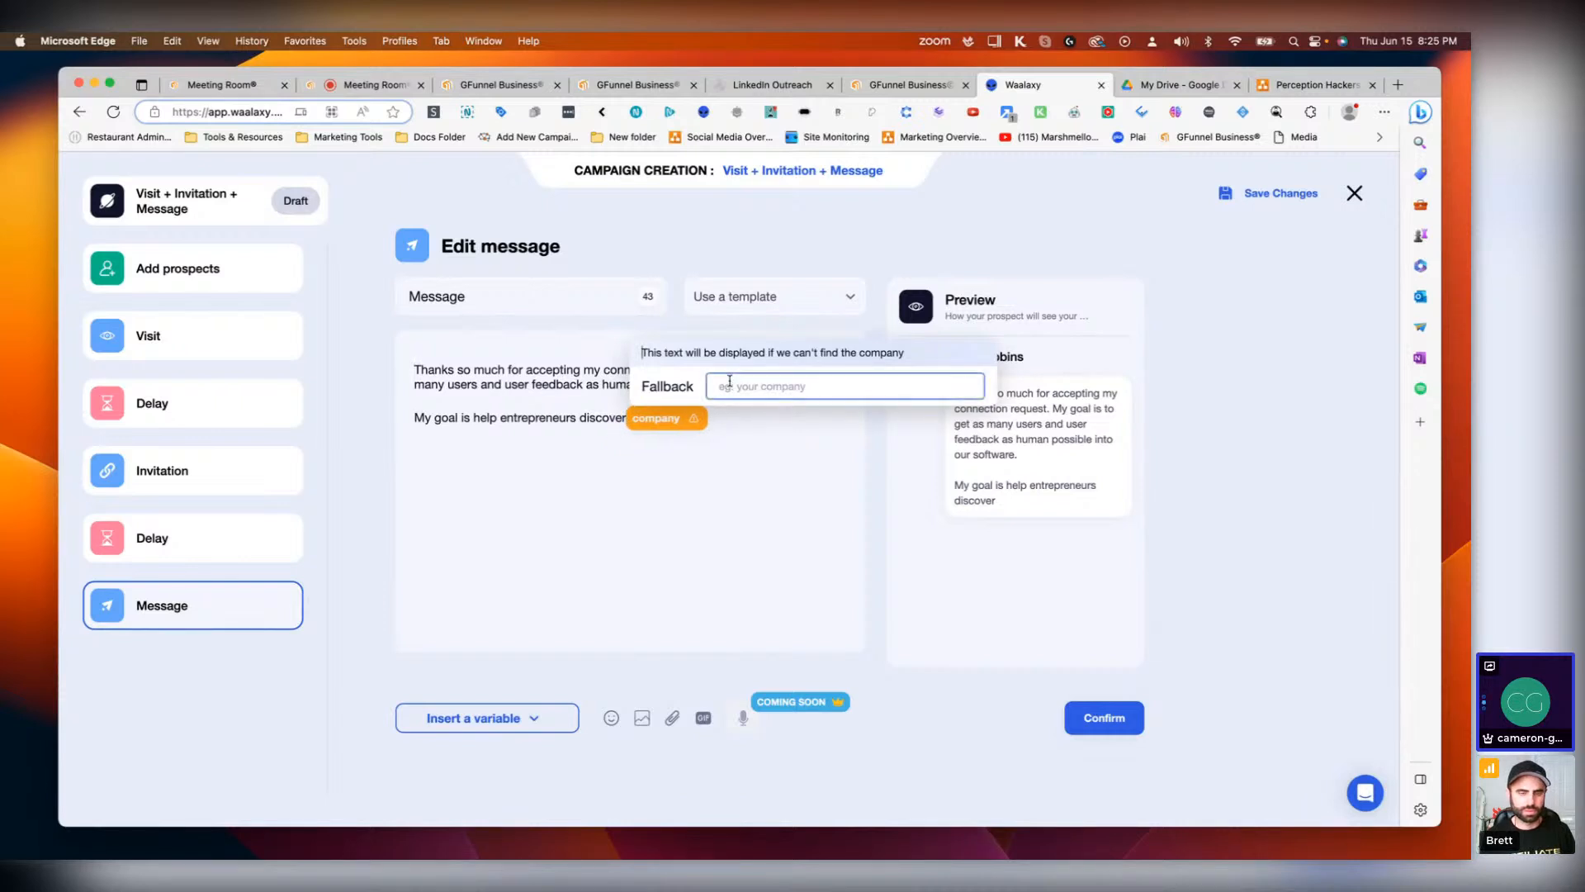
text(test)
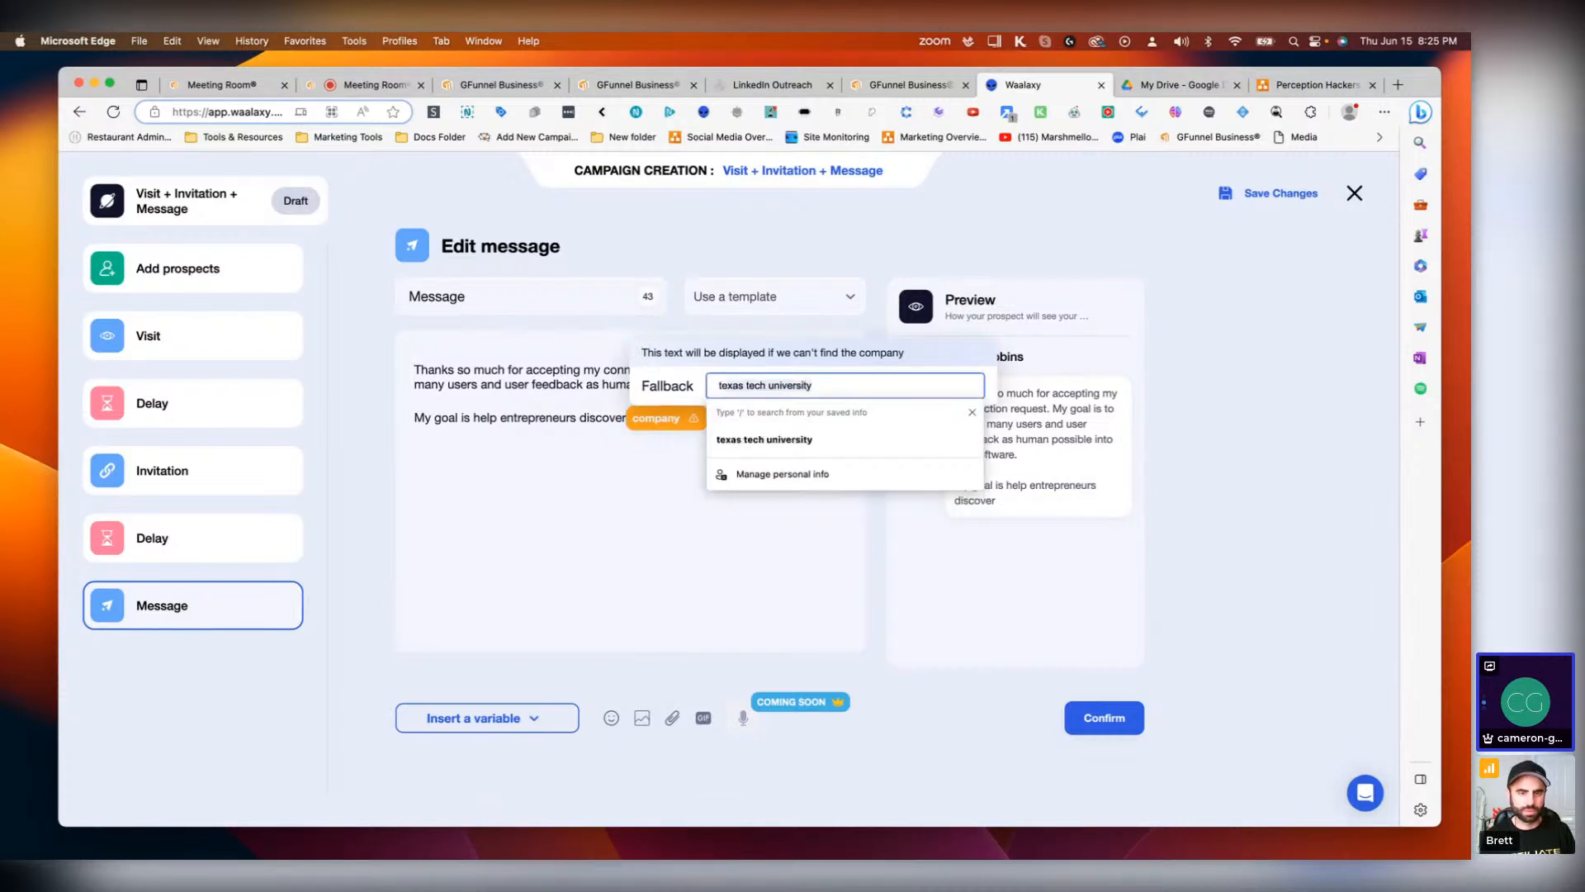
key(Return)
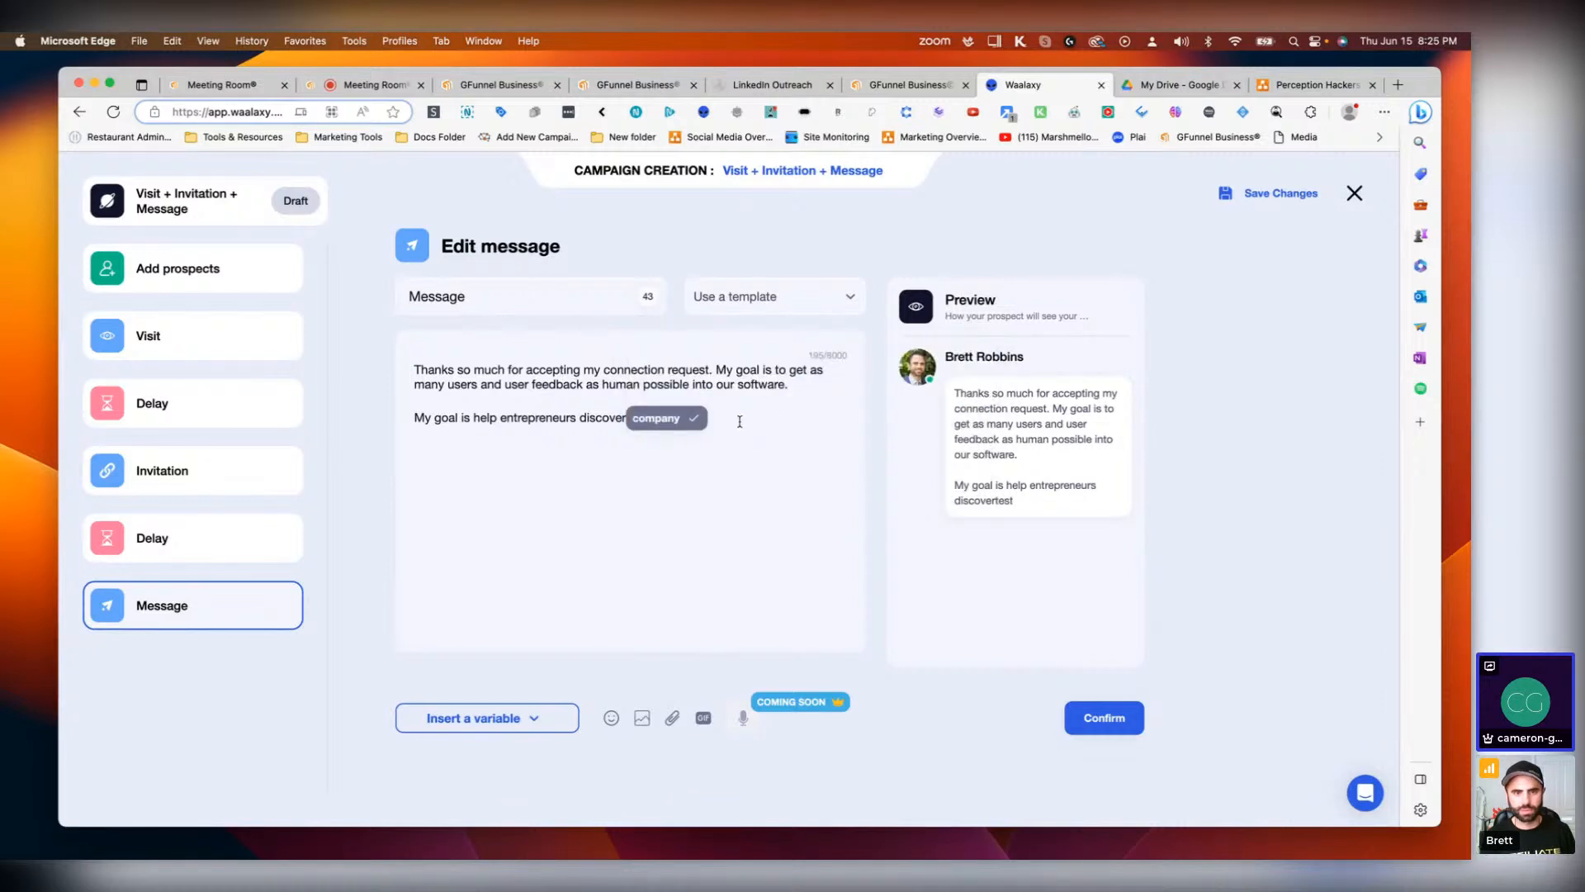
click(702, 421)
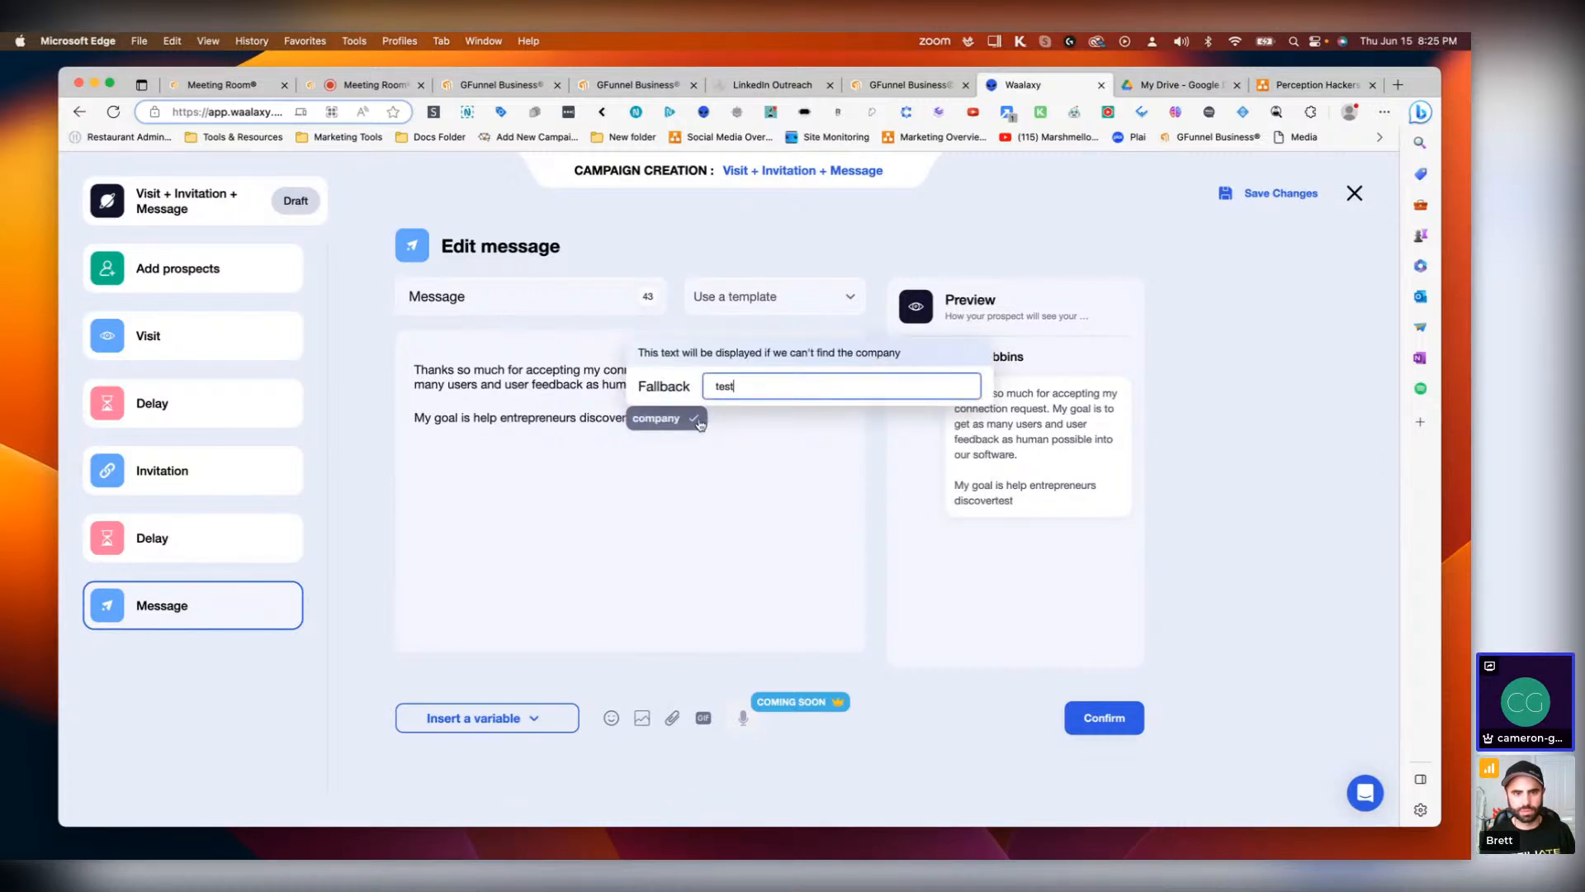
click(733, 388)
click(662, 419)
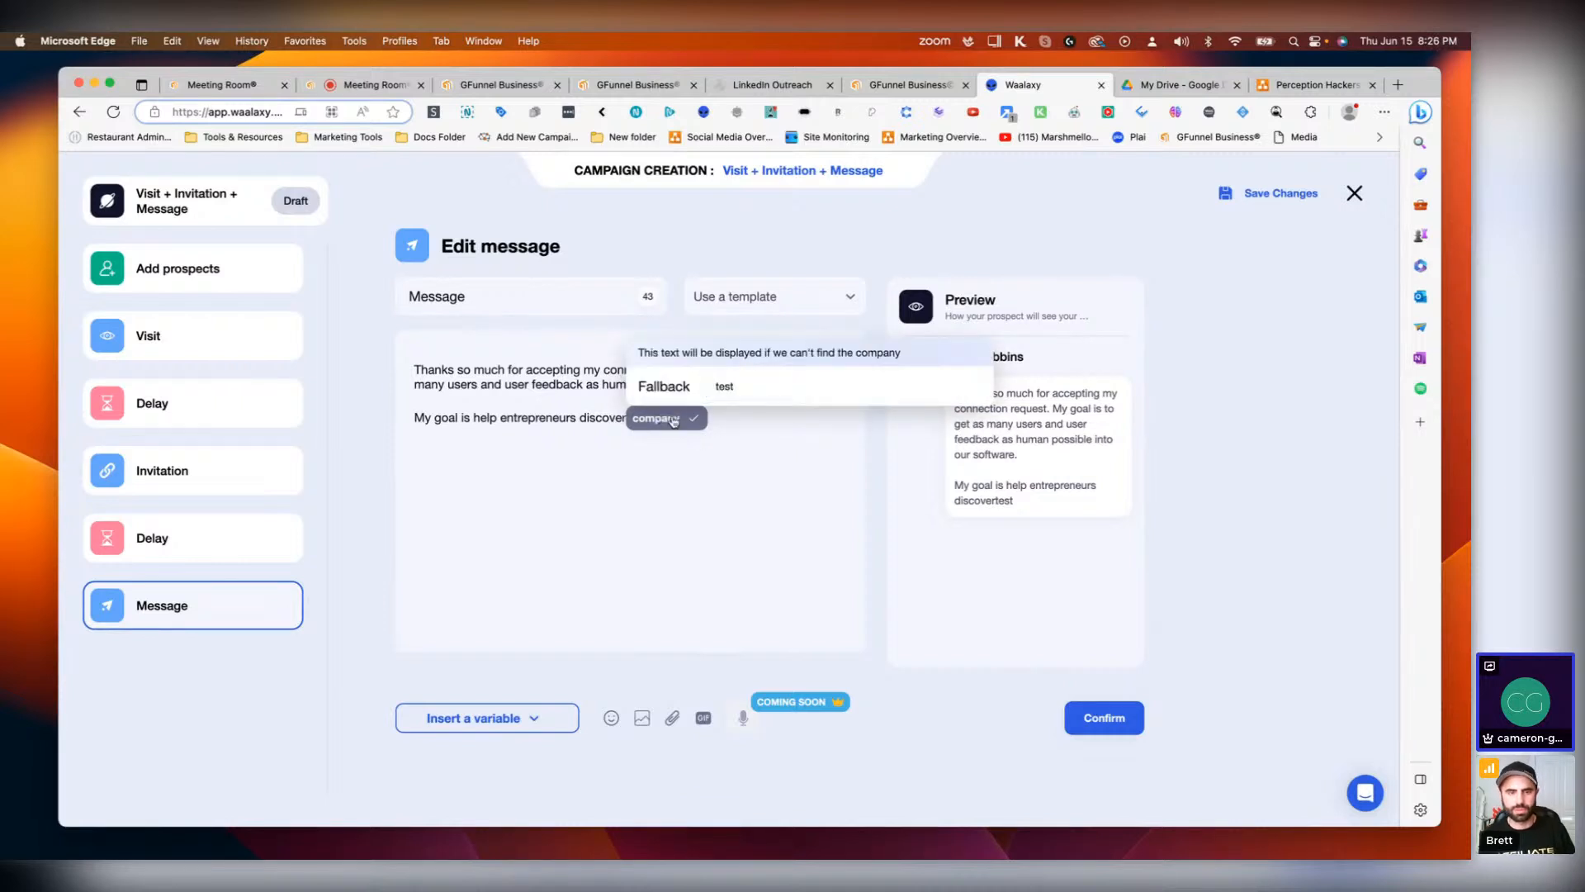
Step: Remove the company variable and restore the word 'discover'
click(727, 425)
key(BackSpace)
key(BackSpace)
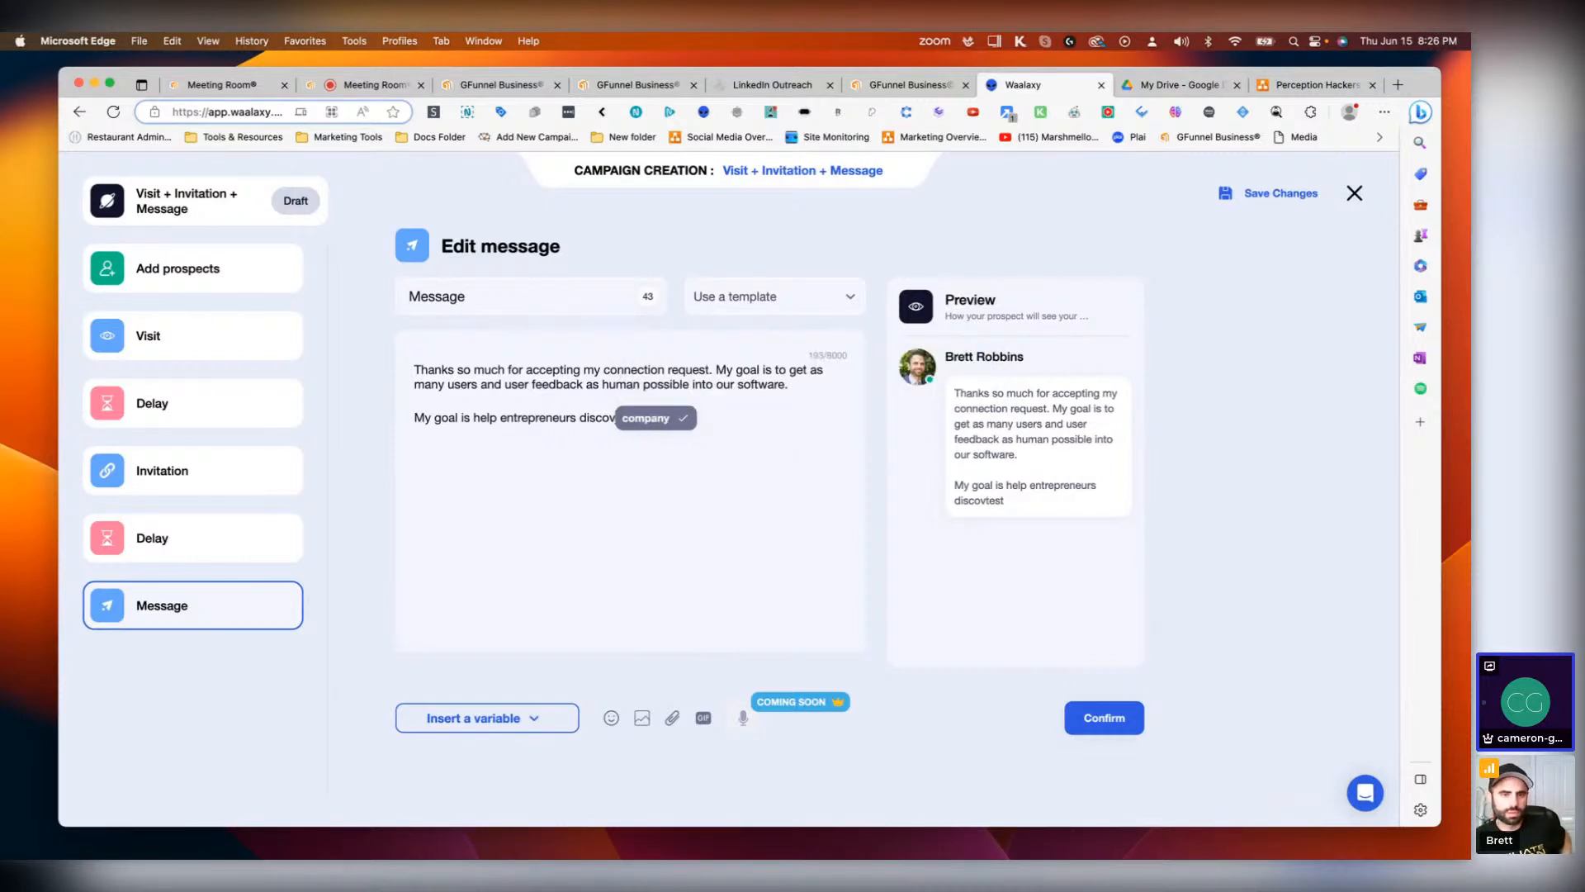
key(BackSpace)
key(BackSpace)
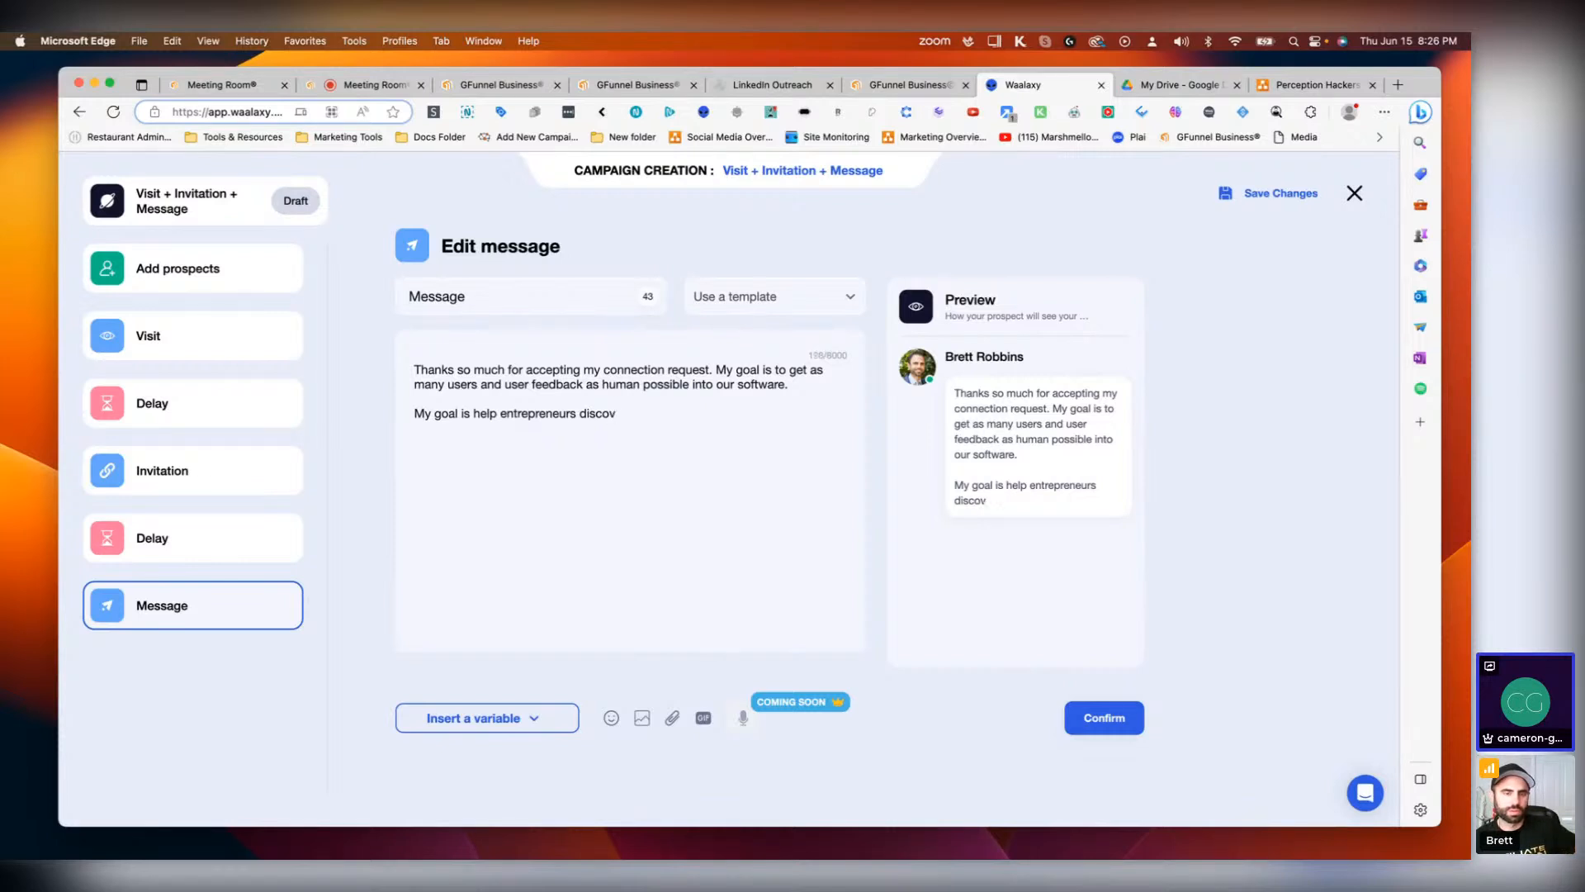
text(ver)
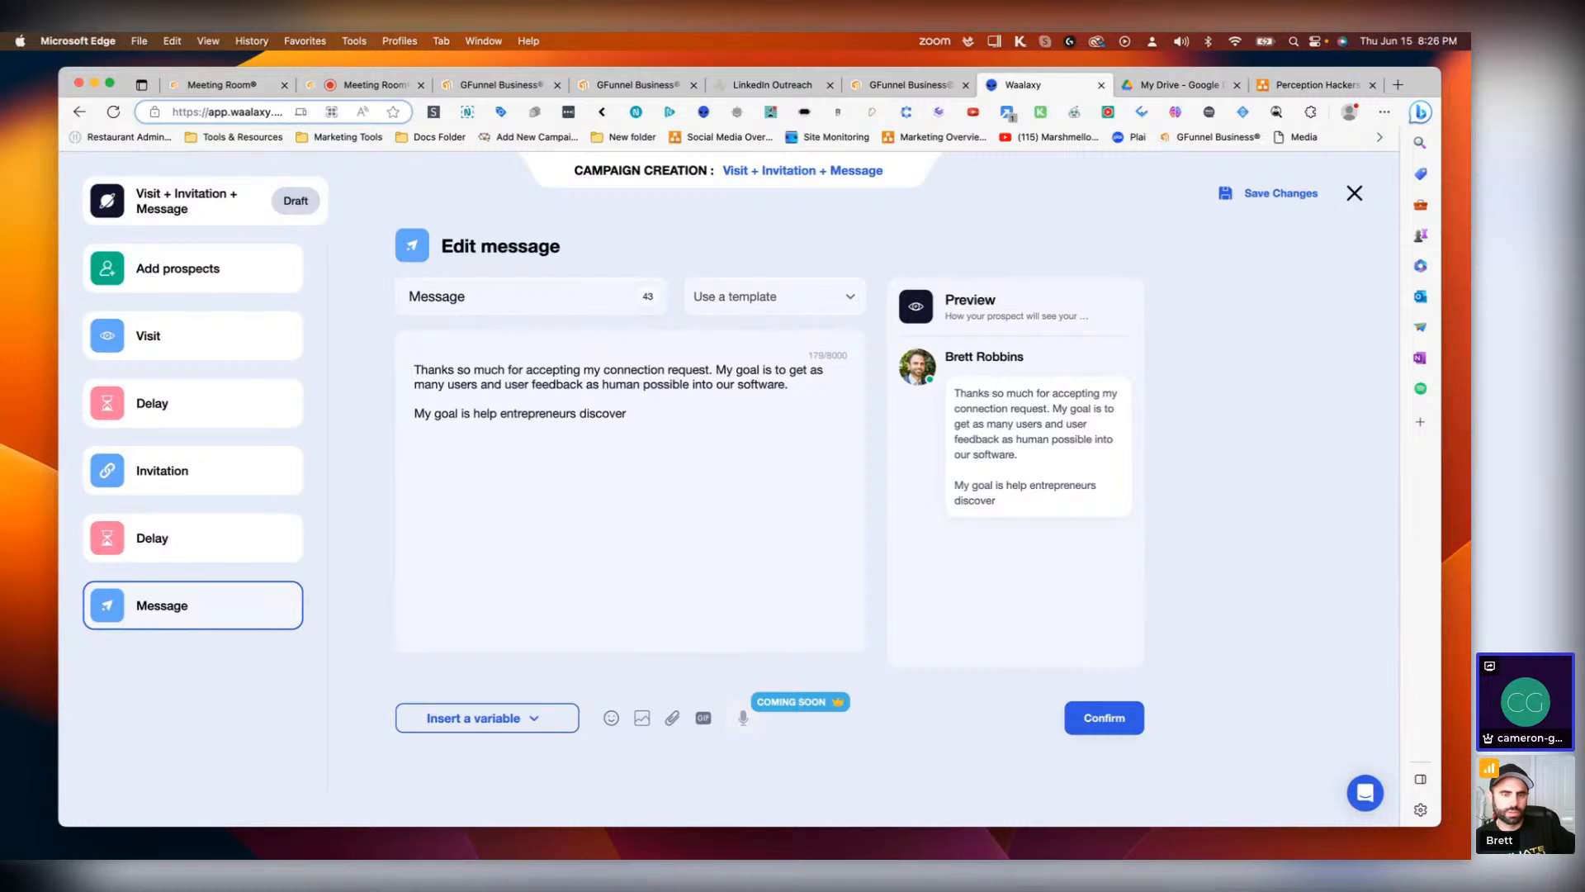
key(BackSpace)
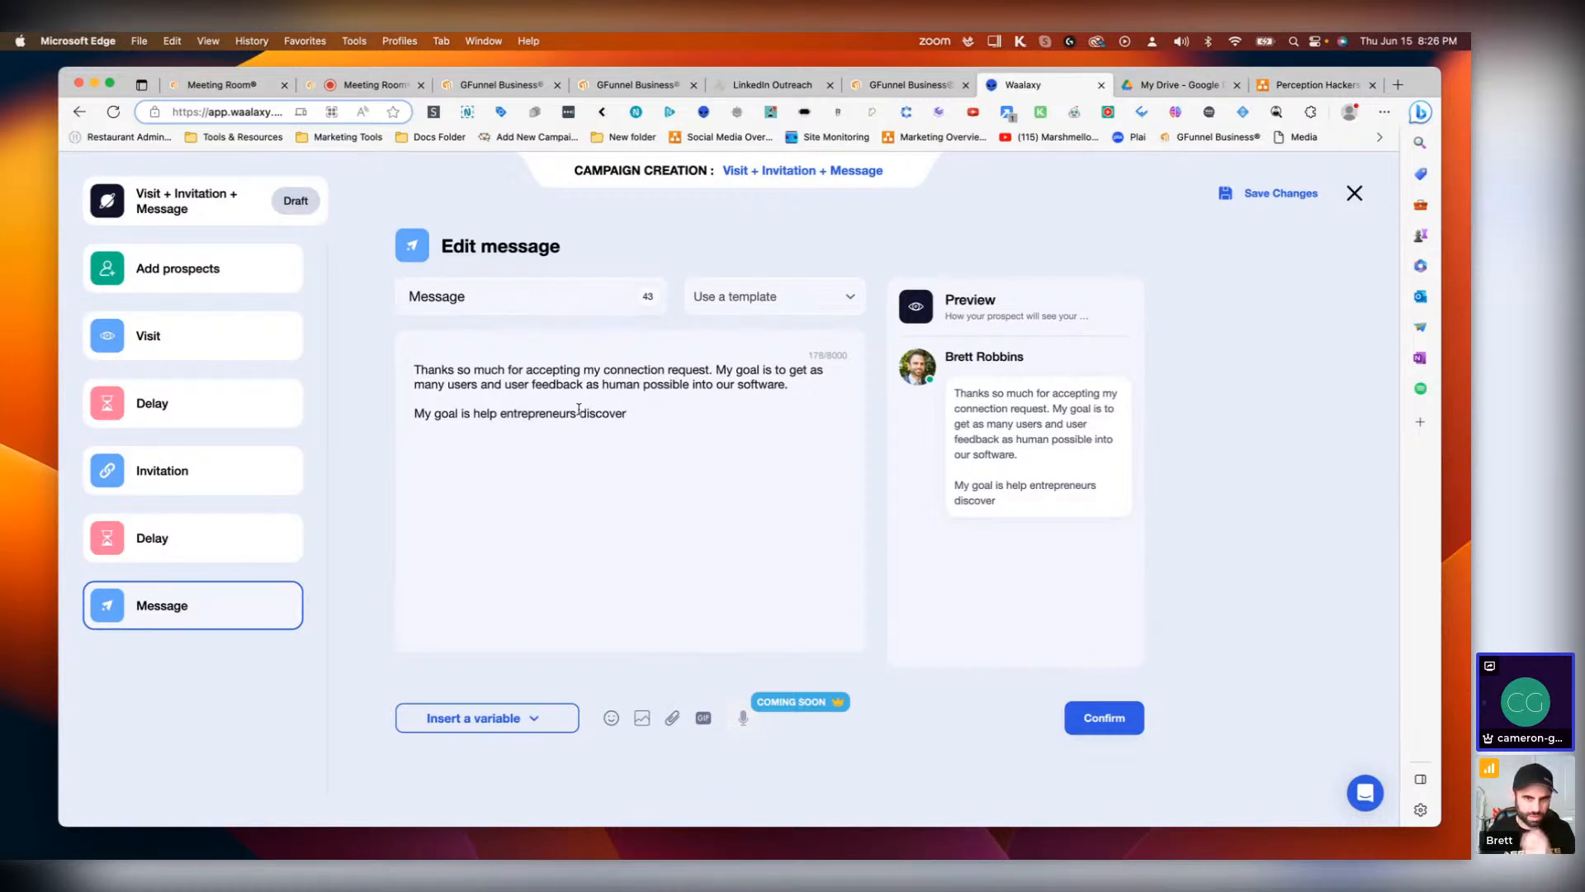
Step: Try to add an {{industry}} variable after 'entrepreneurs', then delete it
click(578, 413)
text(()
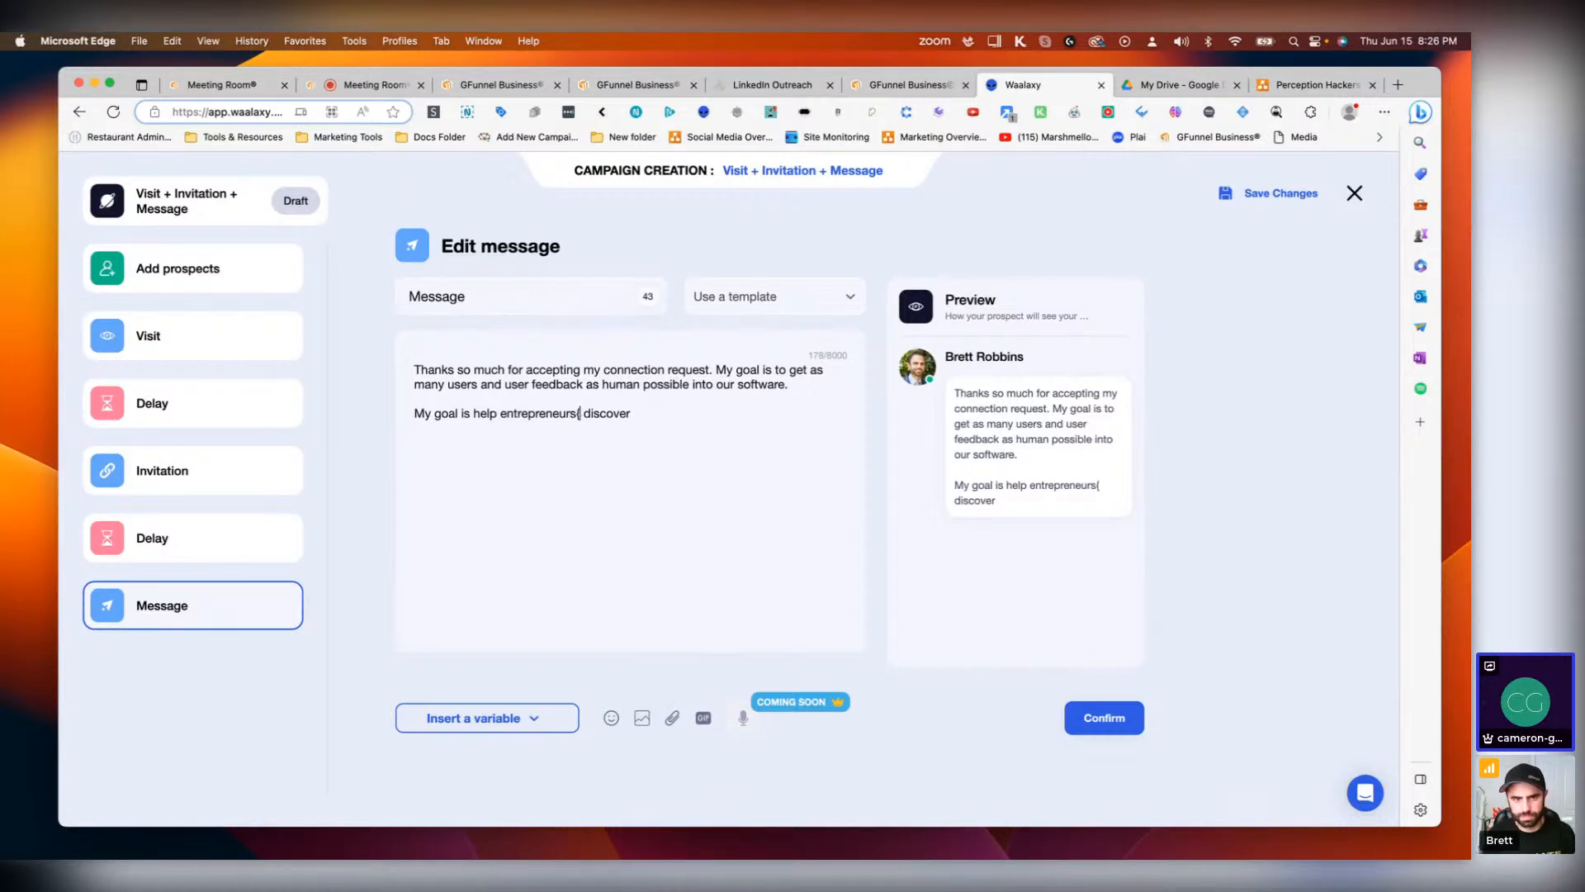
key(BackSpace)
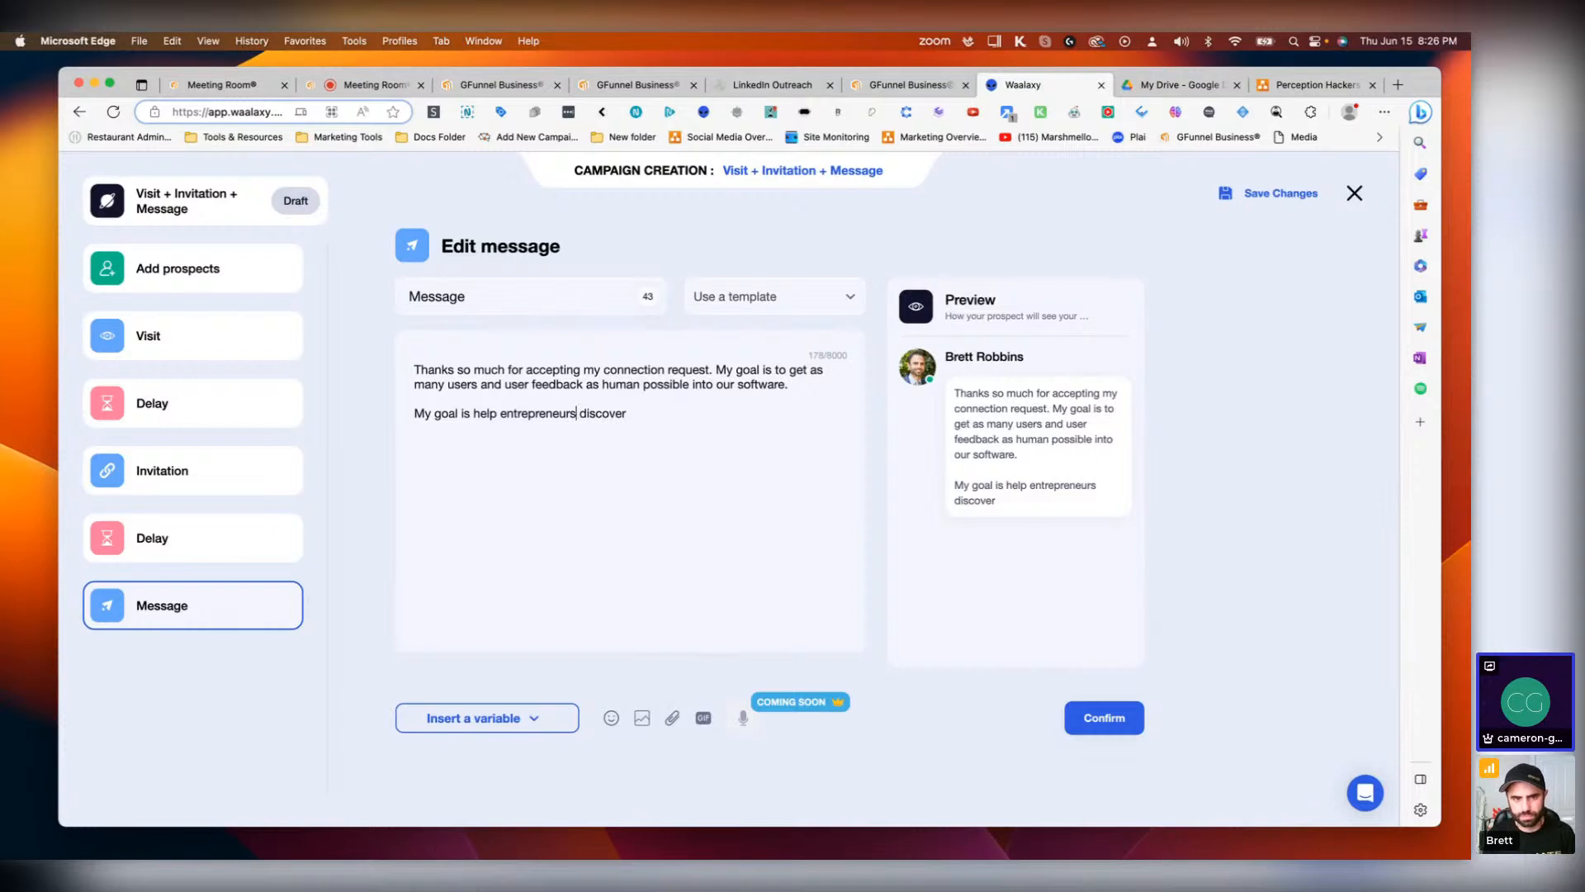
click(524, 719)
click(582, 419)
text({{)
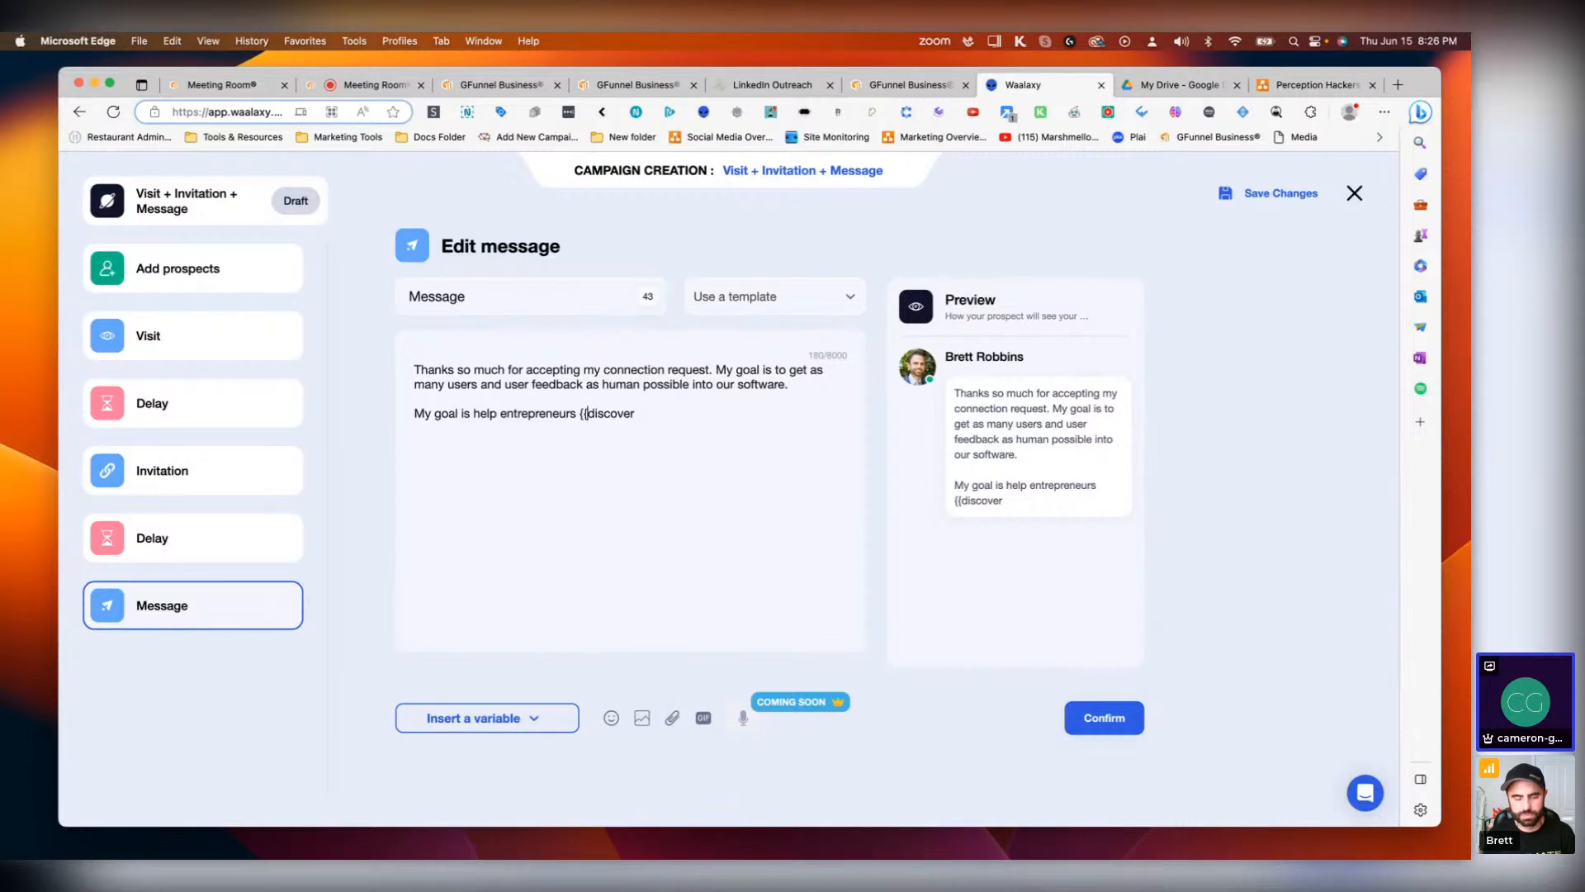
text(indus)
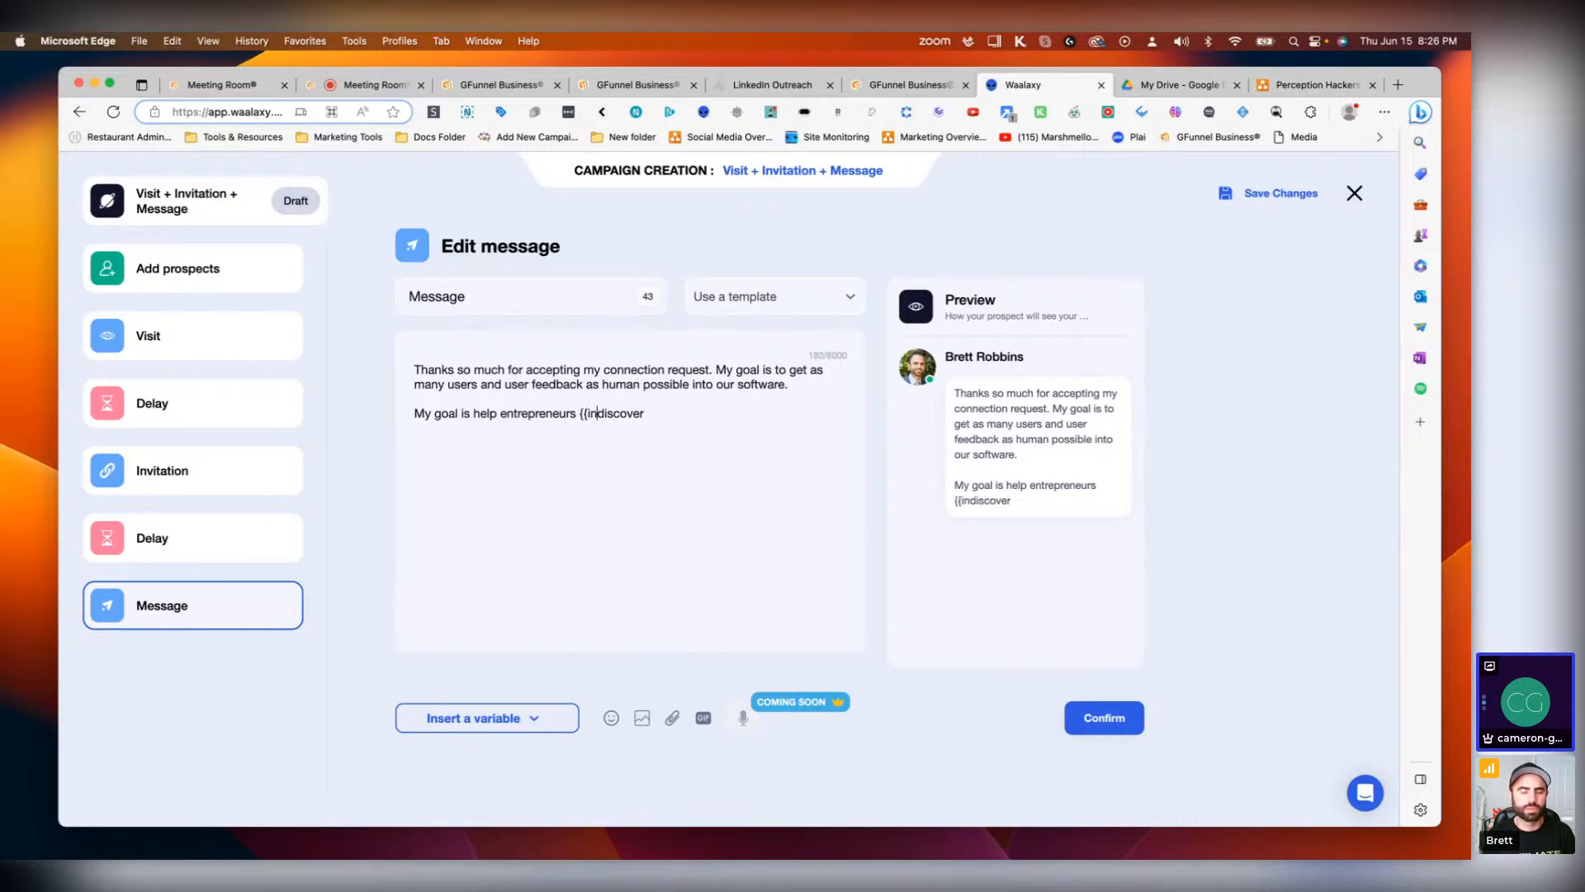
text(try)
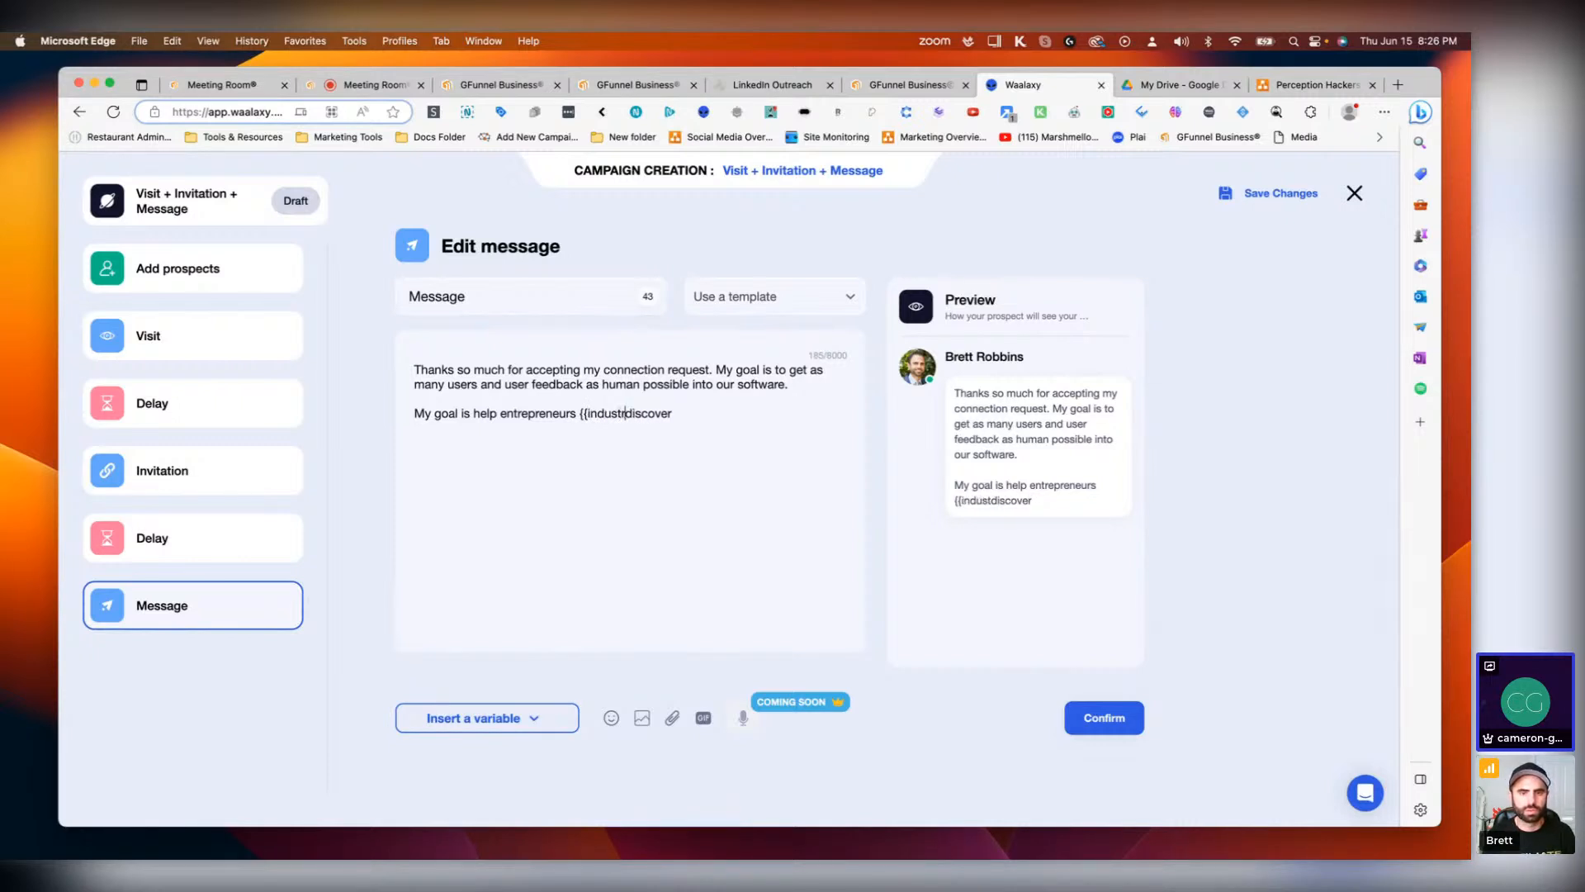
text(}})
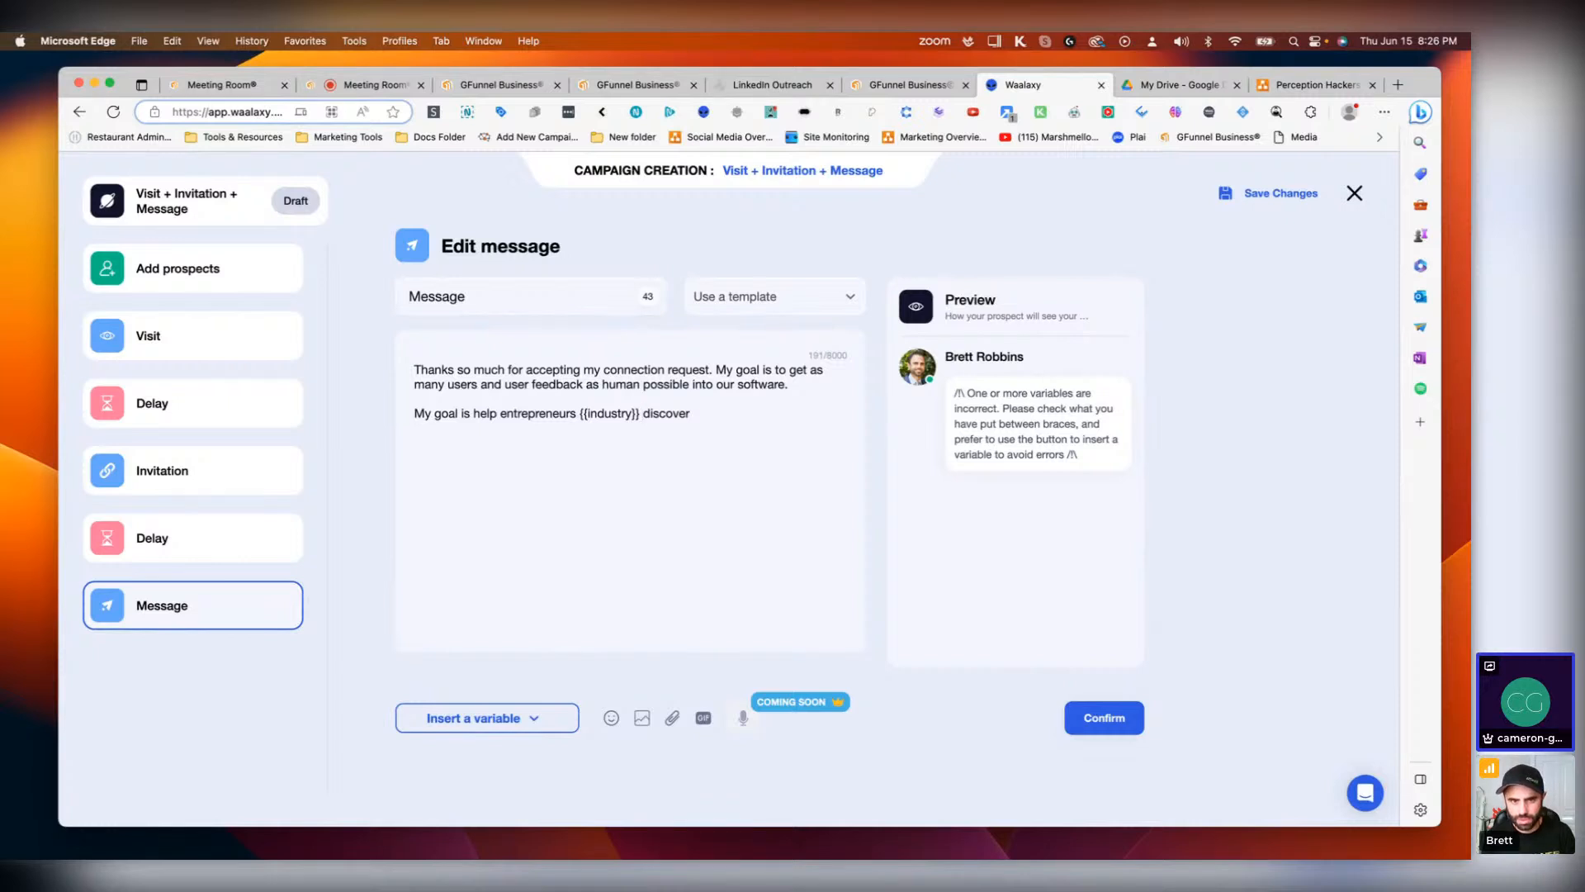
key(BackSpace)
key(BackSpace)
key(BackSpace)
key(BackSpace)
key(BackSpace)
key(BackSpace)
key(BackSpace)
key(BackSpace)
key(BackSpace)
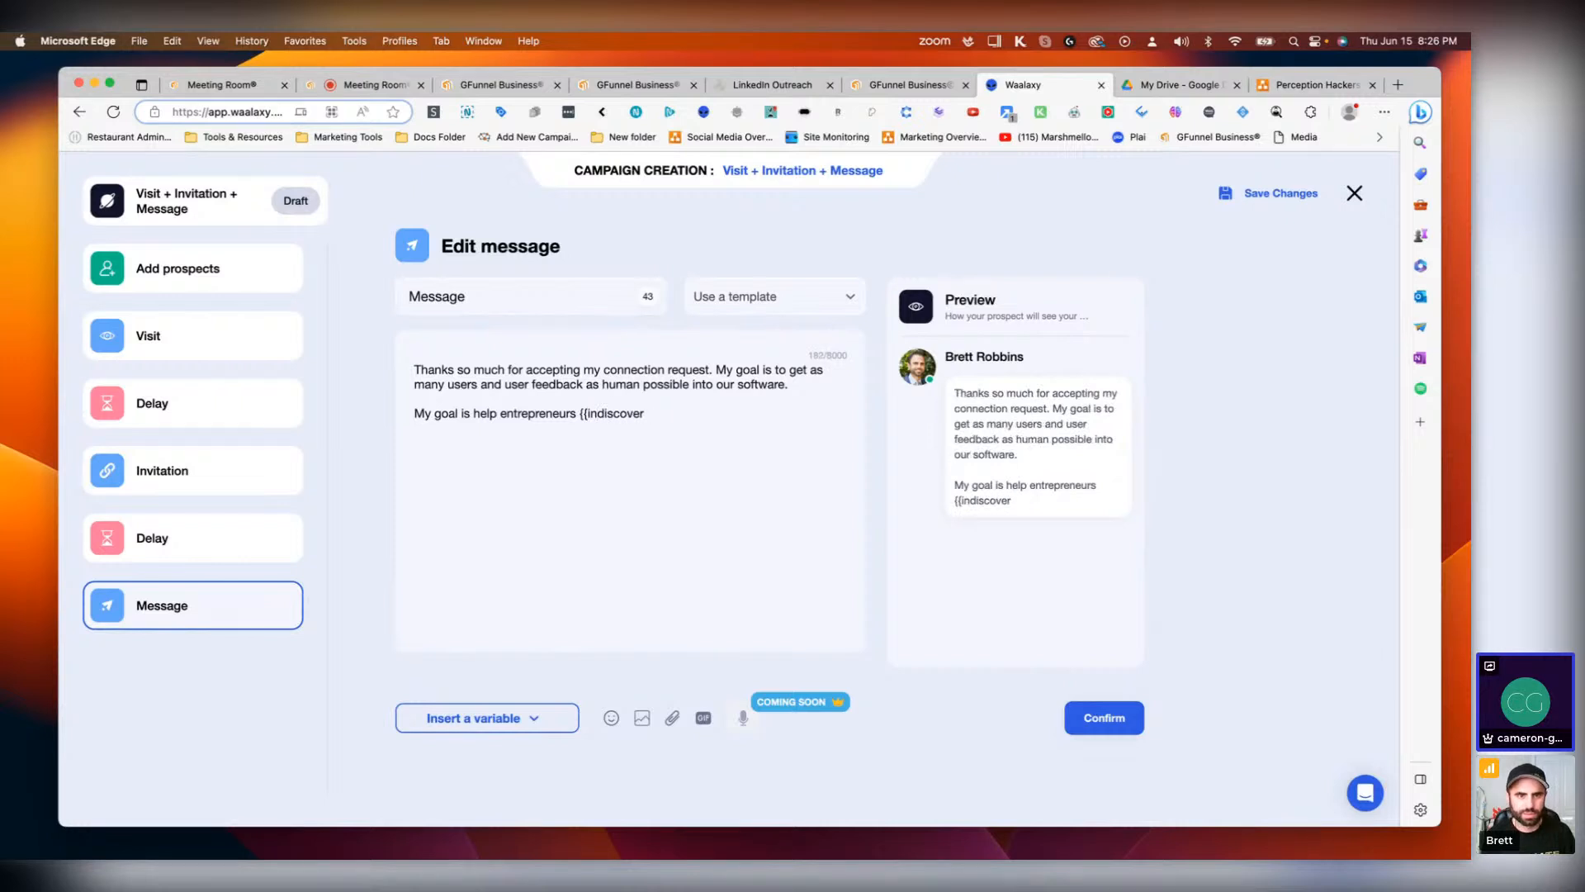
key(BackSpace)
key(BackSpace)
key(BackSpace)
key(BackSpace)
key(BackSpace)
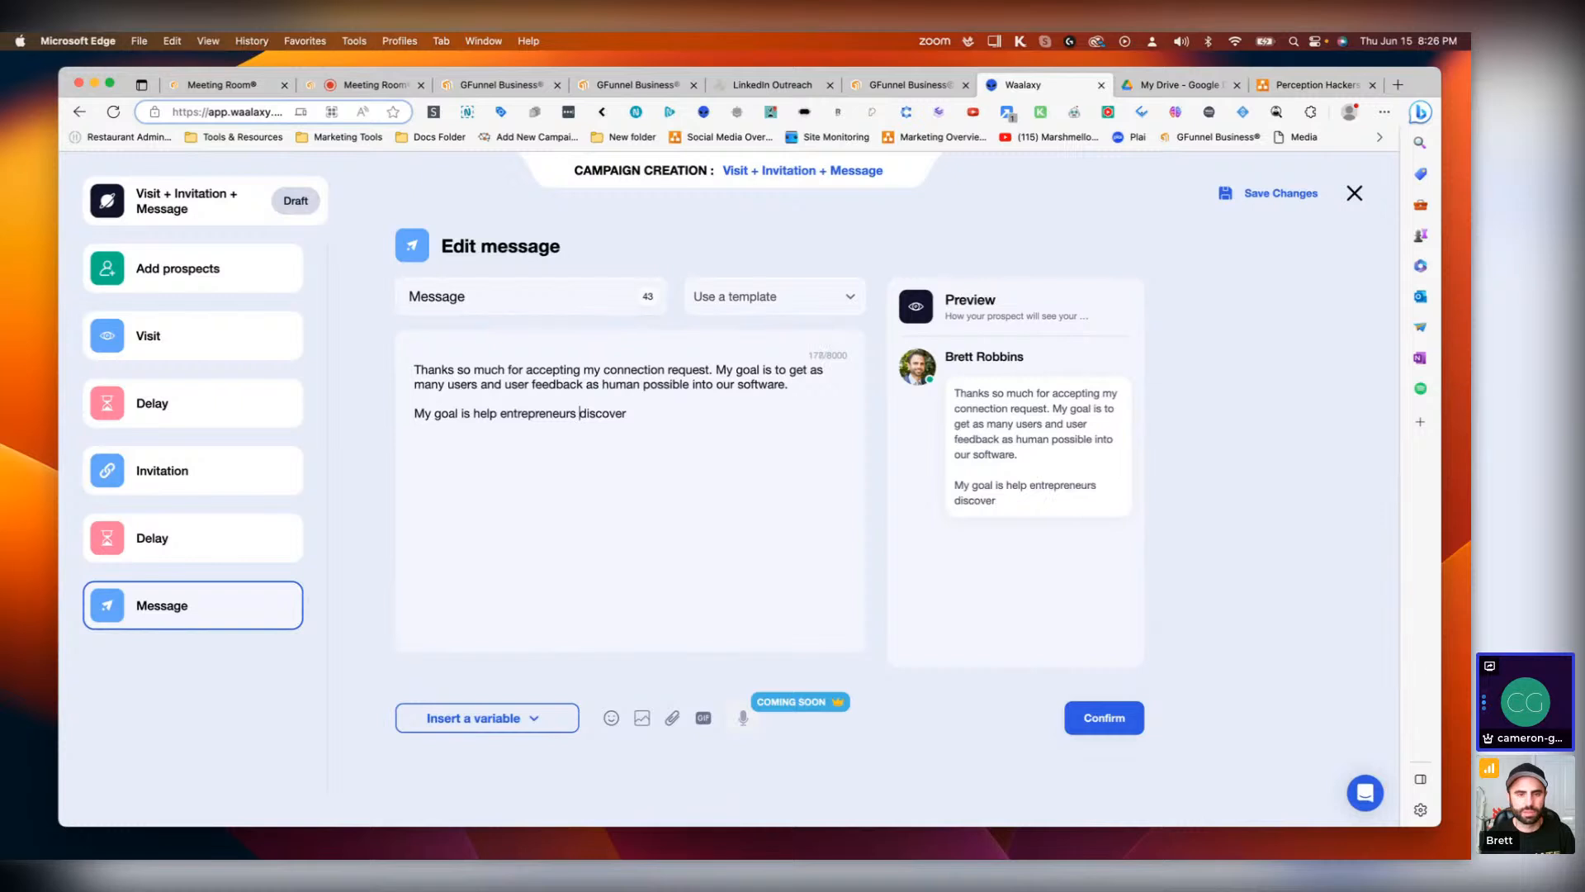
Step: Continue the second paragraph with 'many solutions that will help them succeed.'
click(541, 719)
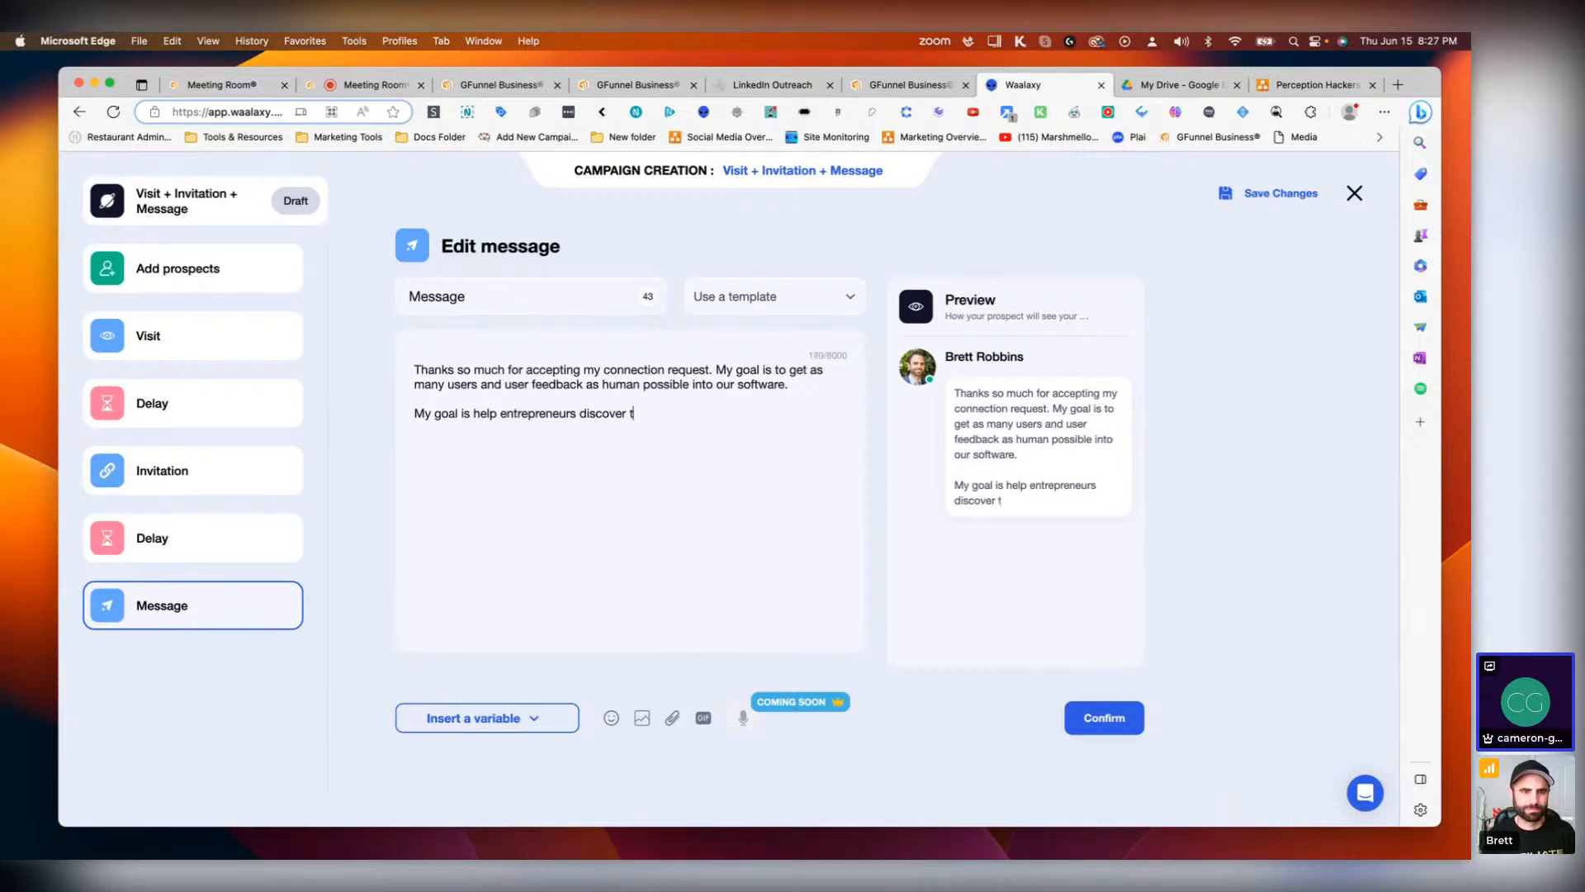
text(any solutions )
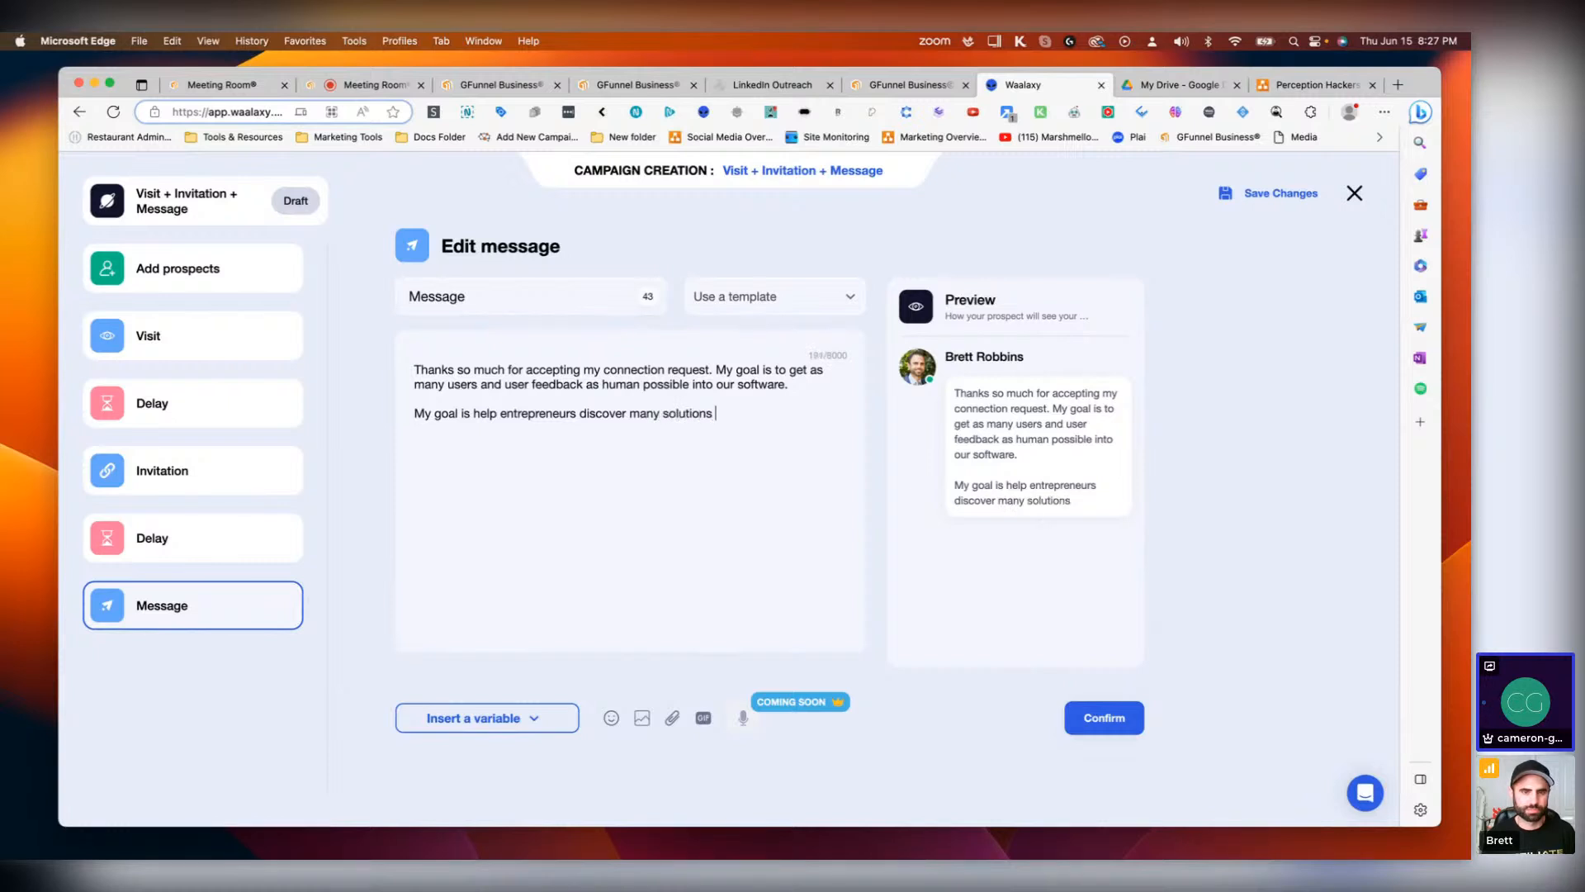
text(that will help )
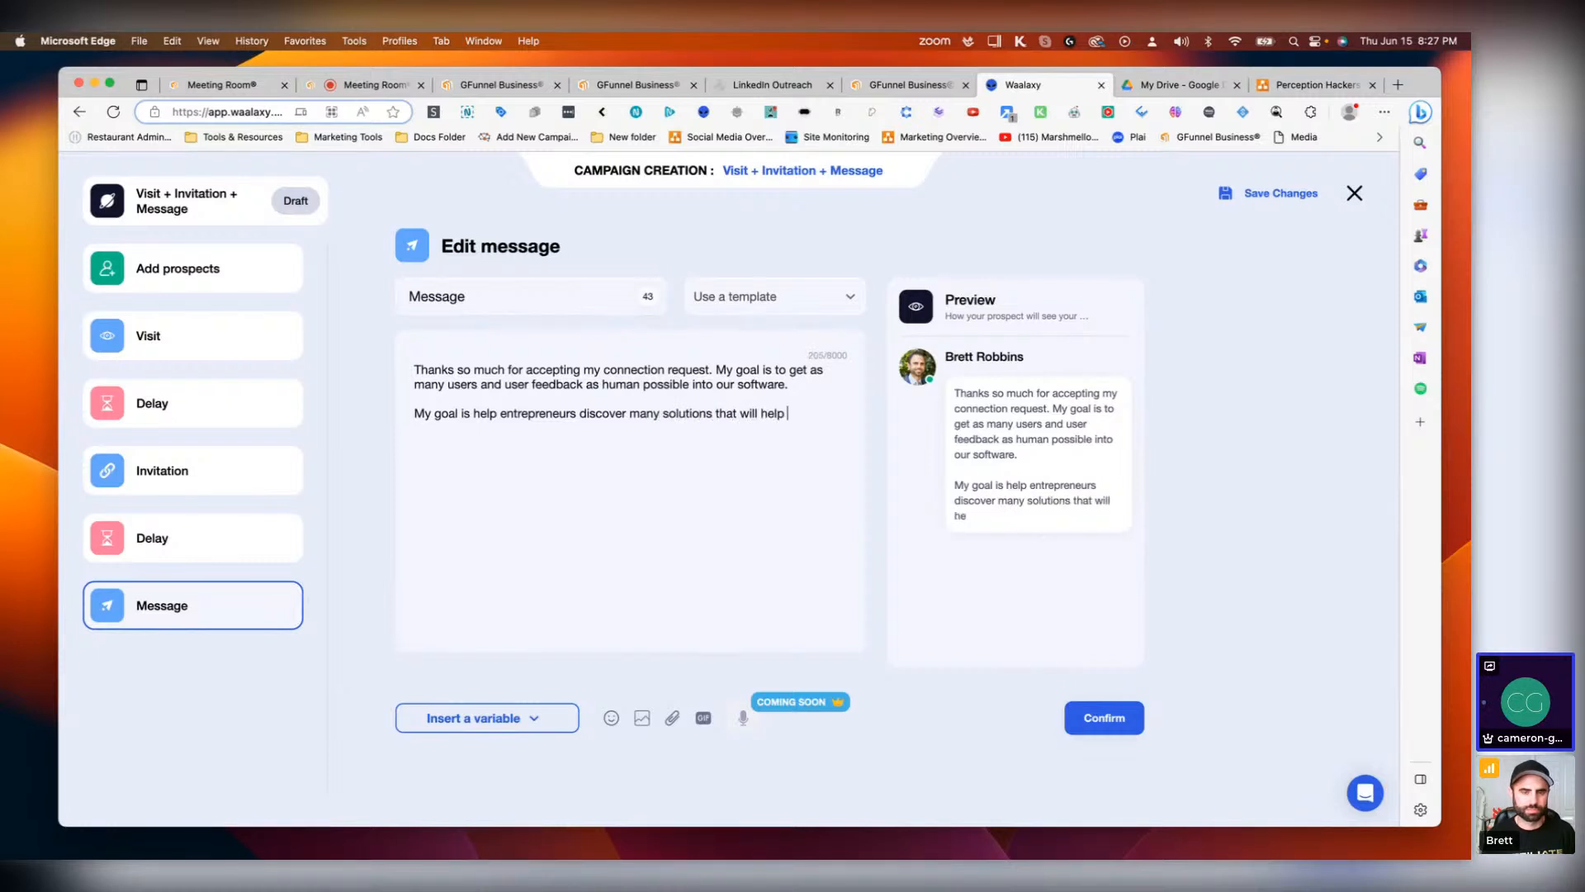
text(them succe)
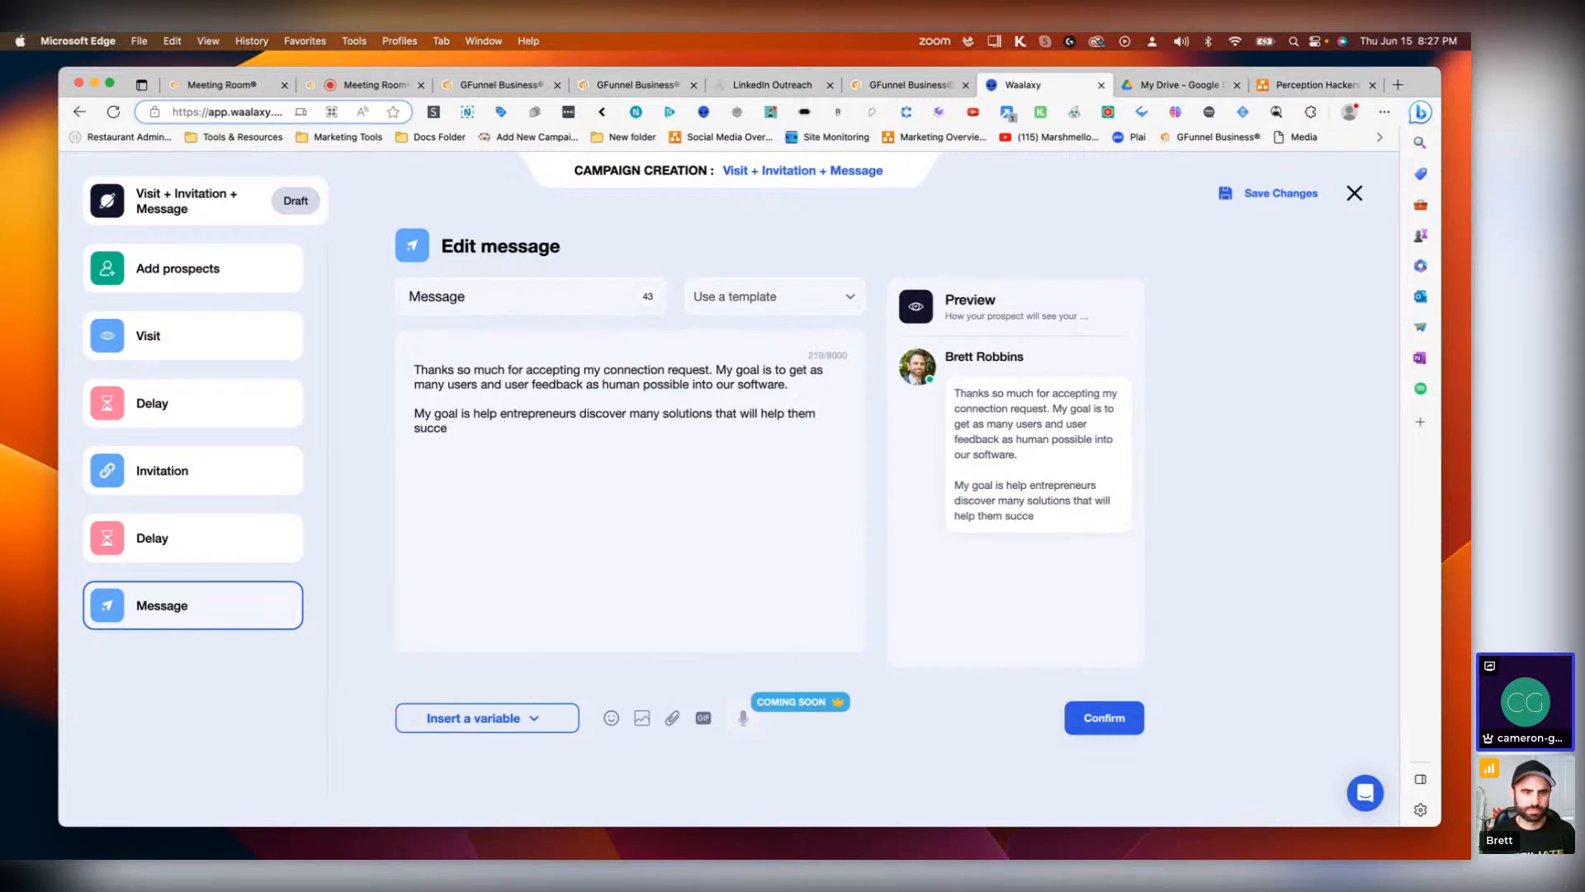
text(sed.)
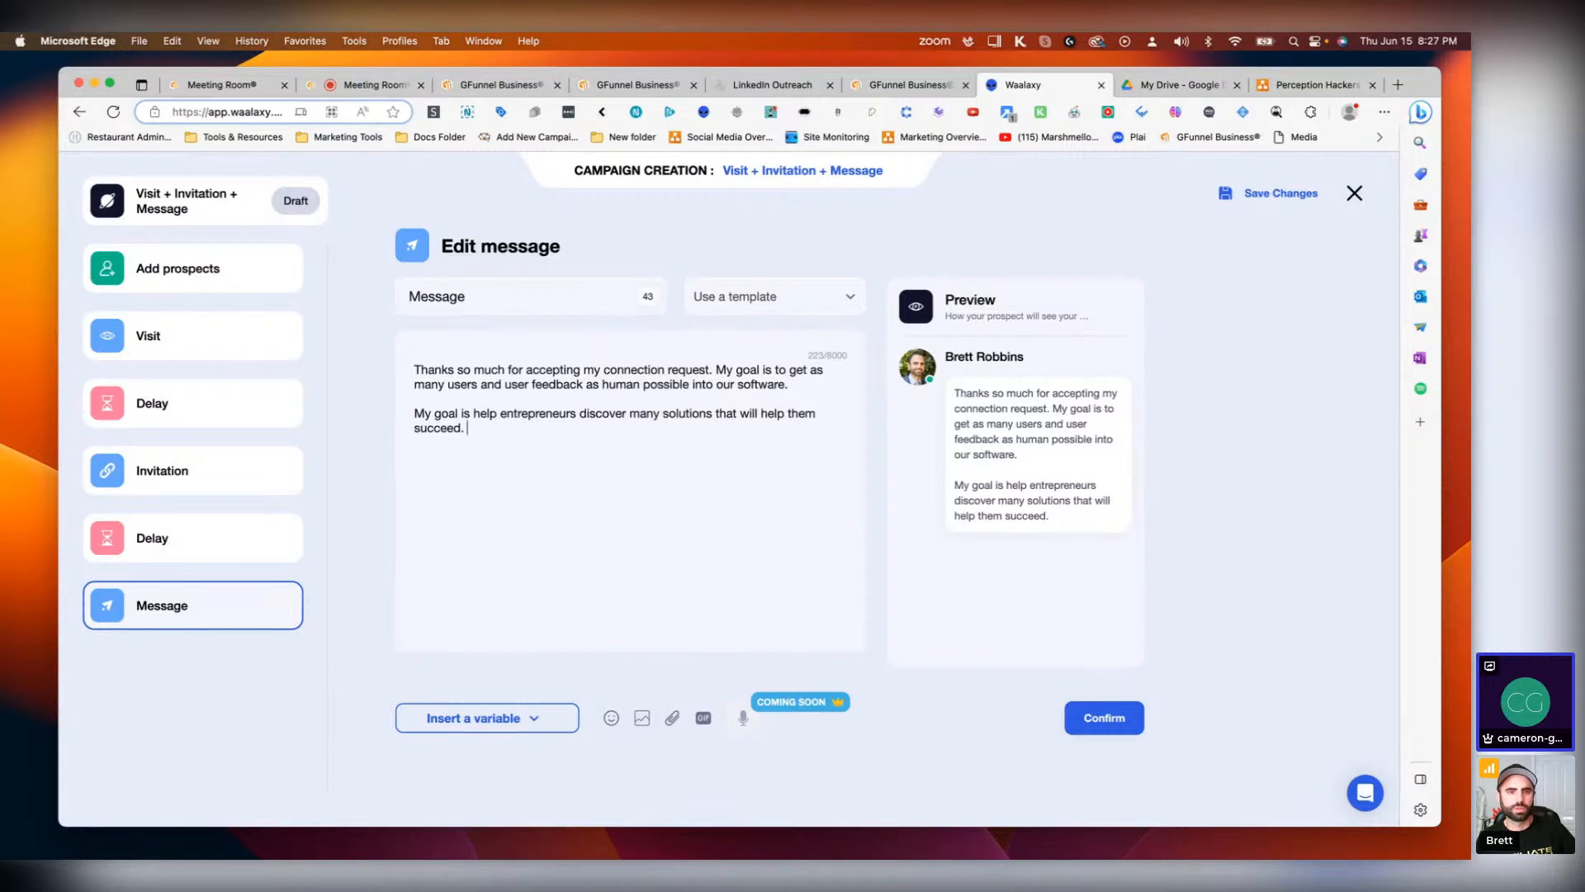
text(May I)
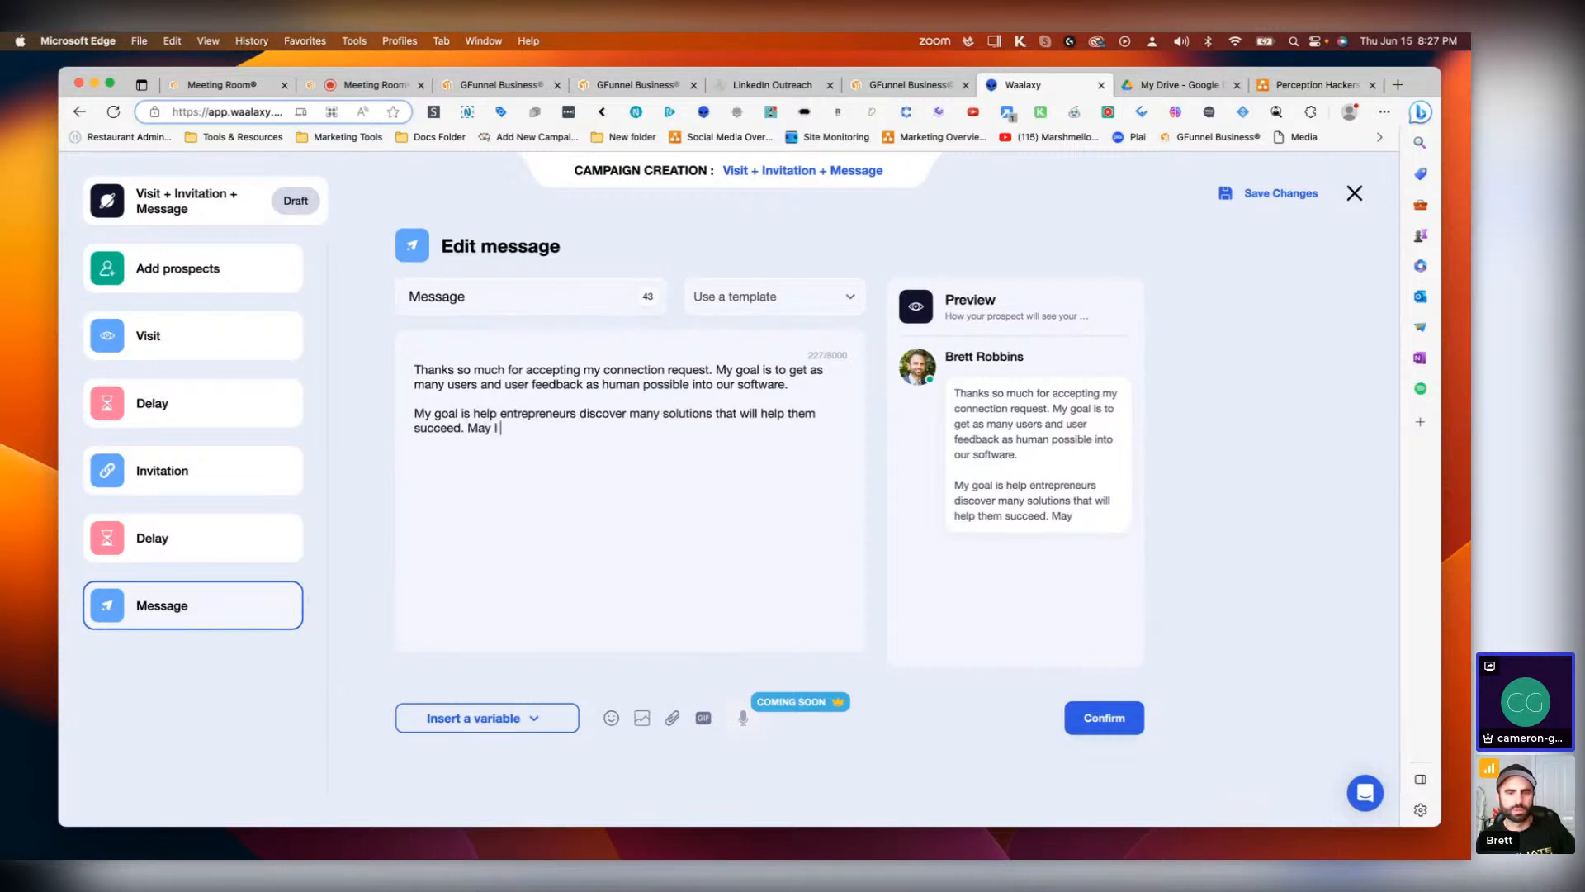
text( ask)
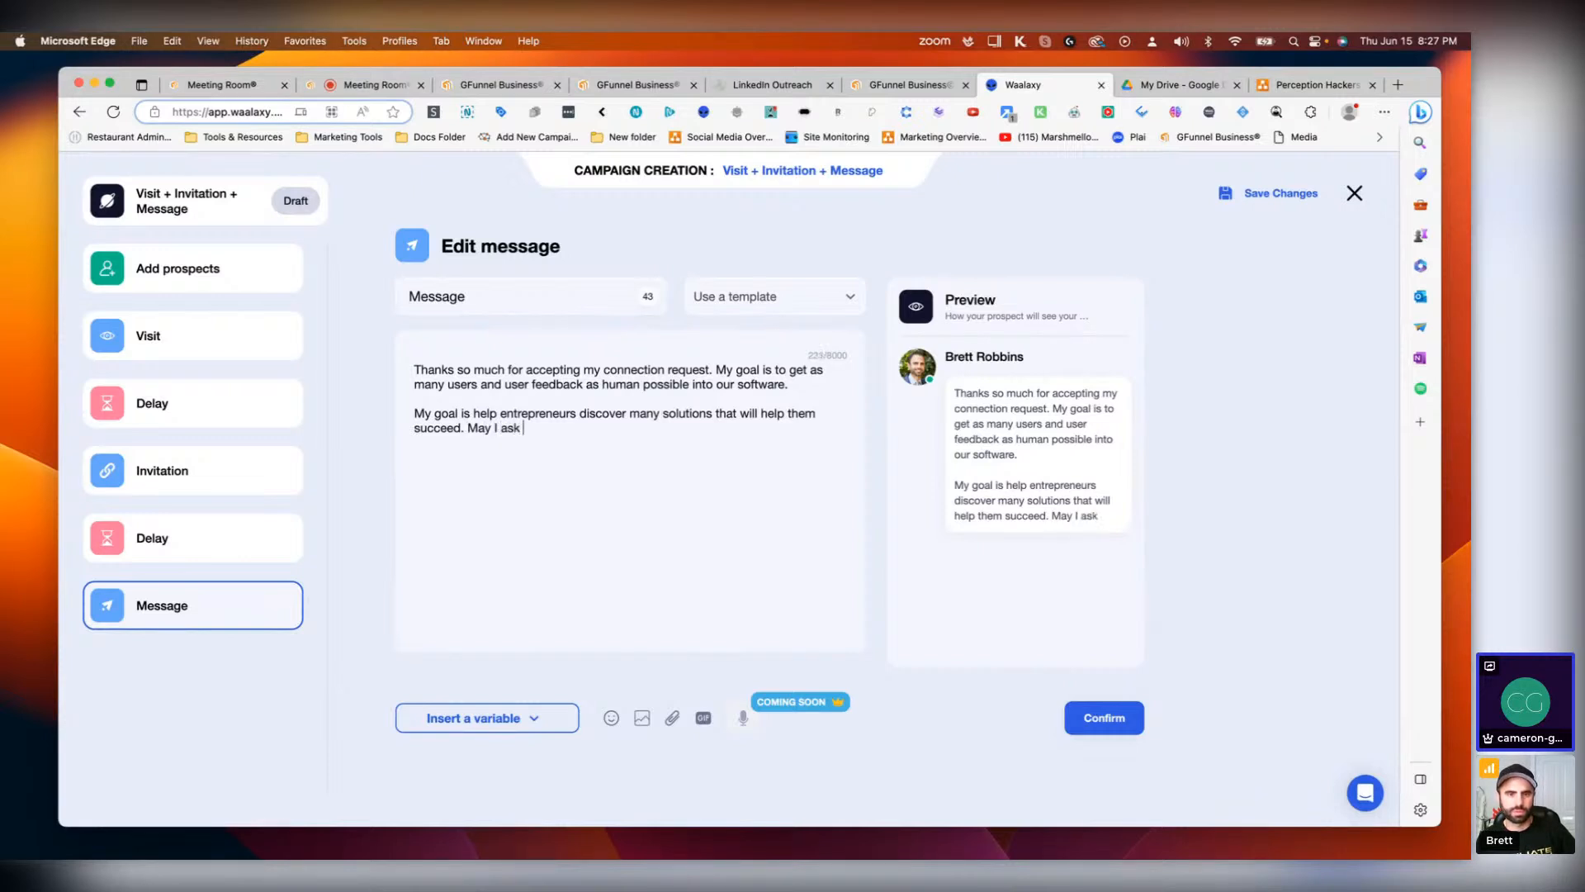
text( you to visit our )
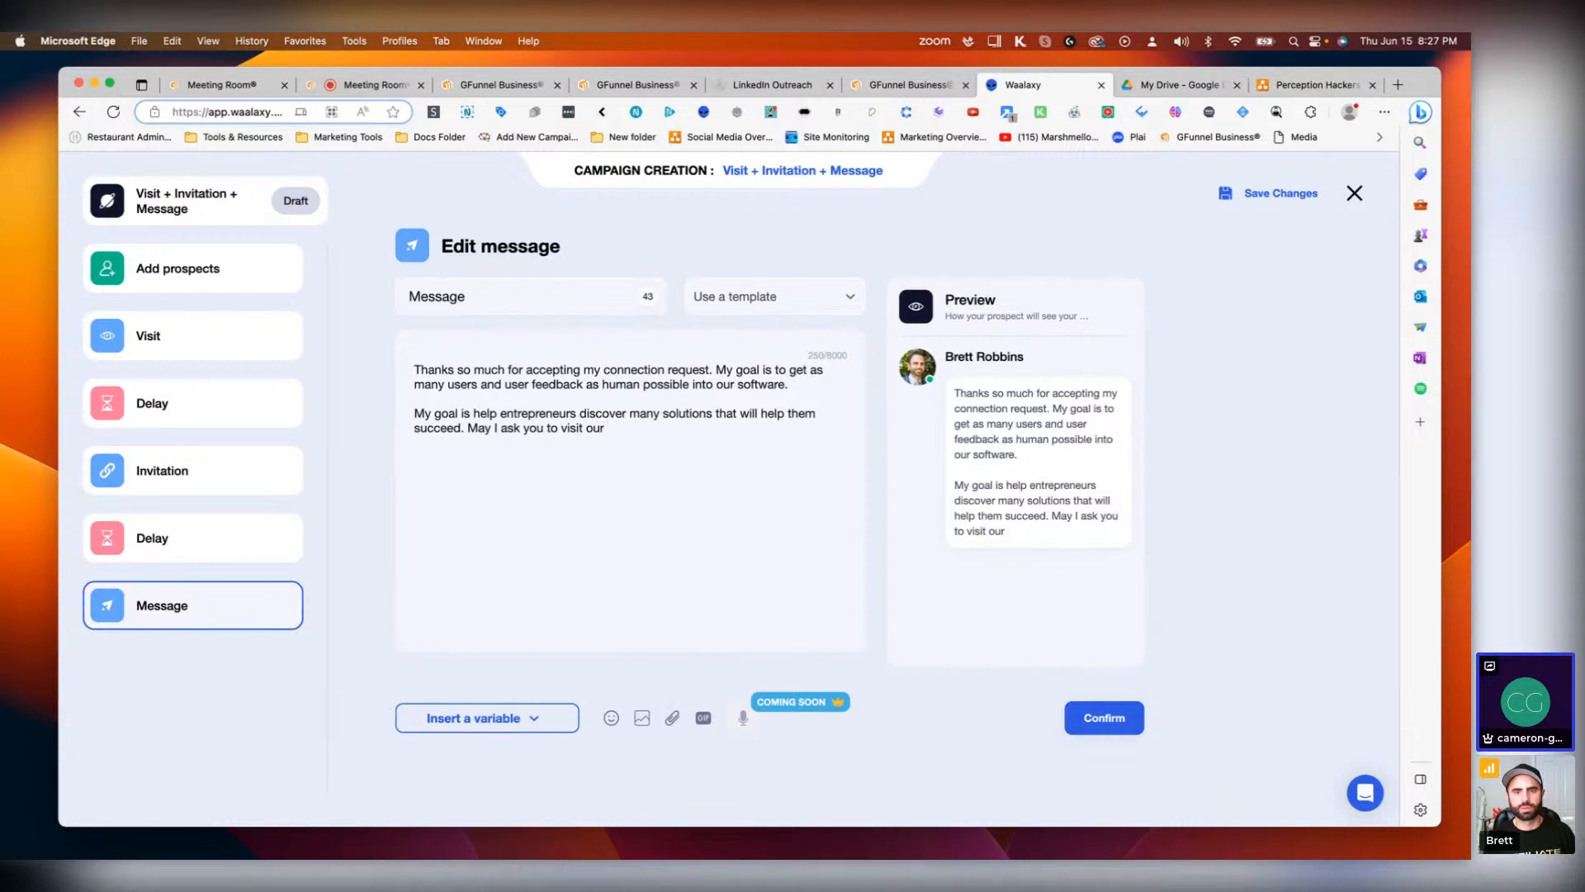
text(website to)
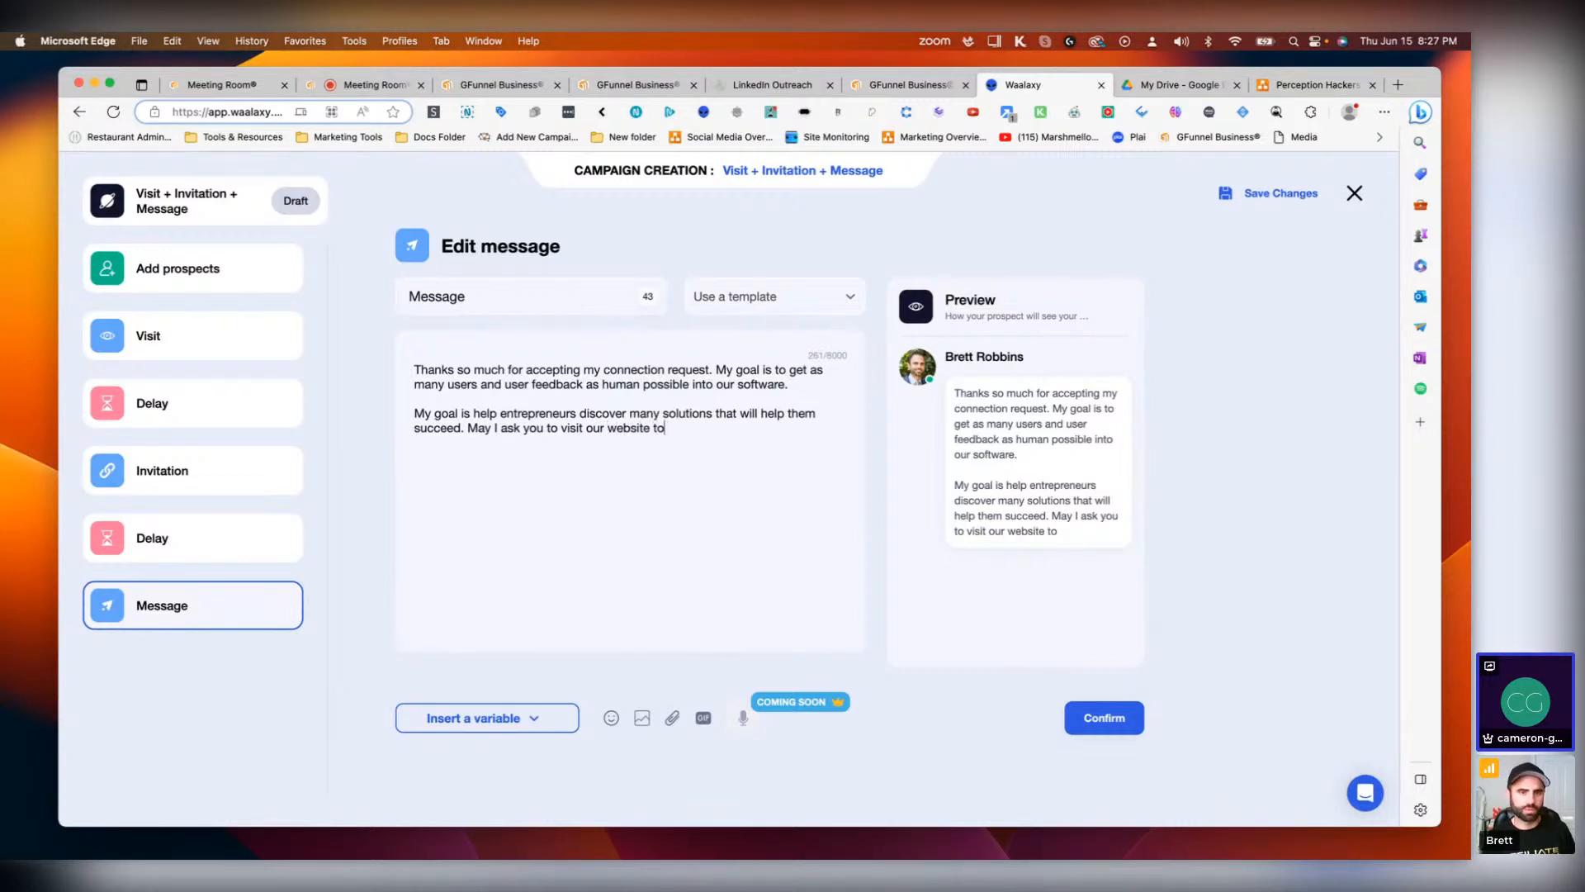
key(BackSpace)
key(BackSpace)
key(BackSpace)
text(.)
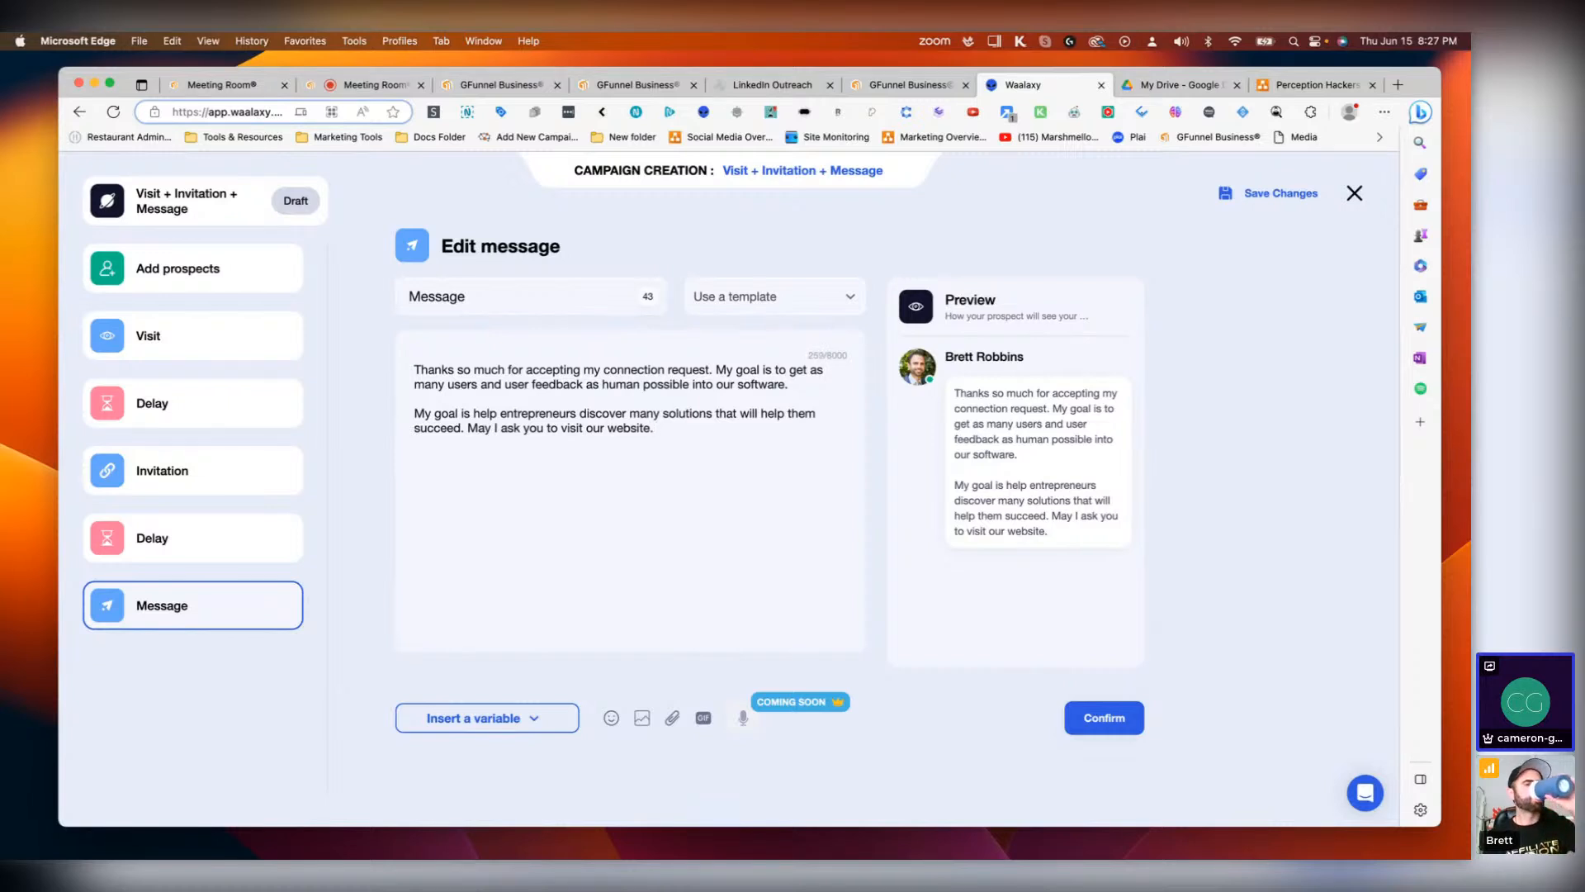
key(BackSpace)
key(BackSpace)
key(BackSpace)
key(BackSpace)
key(BackSpace)
key(BackSpace)
key(BackSpace)
key(BackSpace)
key(BackSpace)
key(BackSpace)
key(BackSpace)
key(BackSpace)
key(BackSpace)
key(BackSpace)
key(BackSpace)
key(BackSpace)
key(BackSpace)
key(BackSpace)
key(BackSpace)
key(BackSpace)
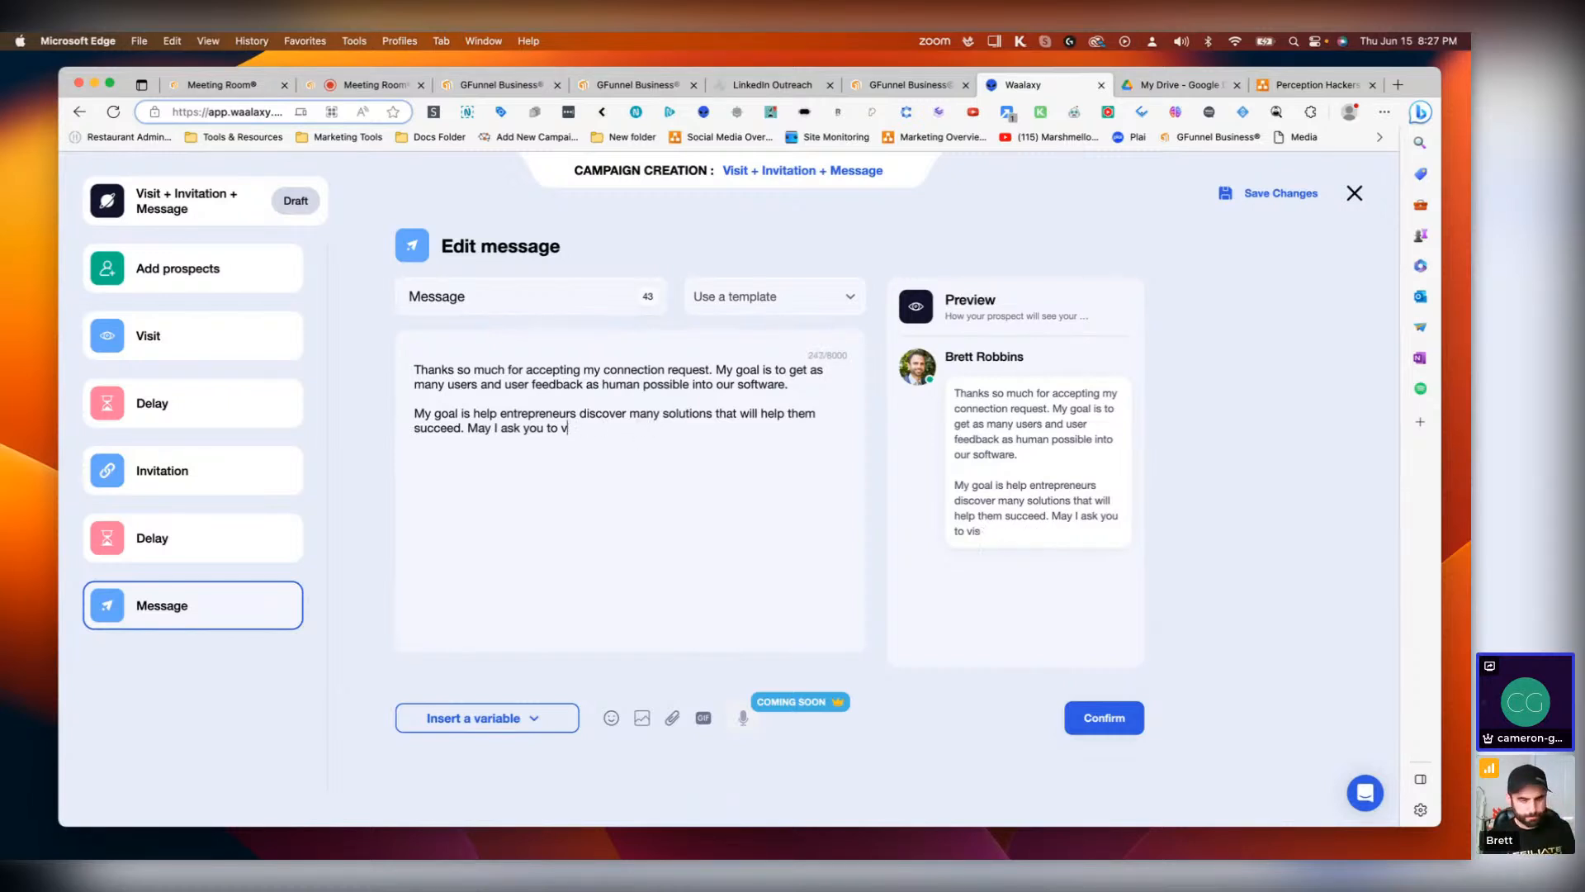
key(BackSpace)
key(BackSpace)
key(BackSpace)
key(BackSpace)
key(BackSpace)
key(BackSpace)
key(BackSpace)
key(BackSpace)
key(BackSpace)
key(BackSpace)
key(BackSpace)
key(BackSpace)
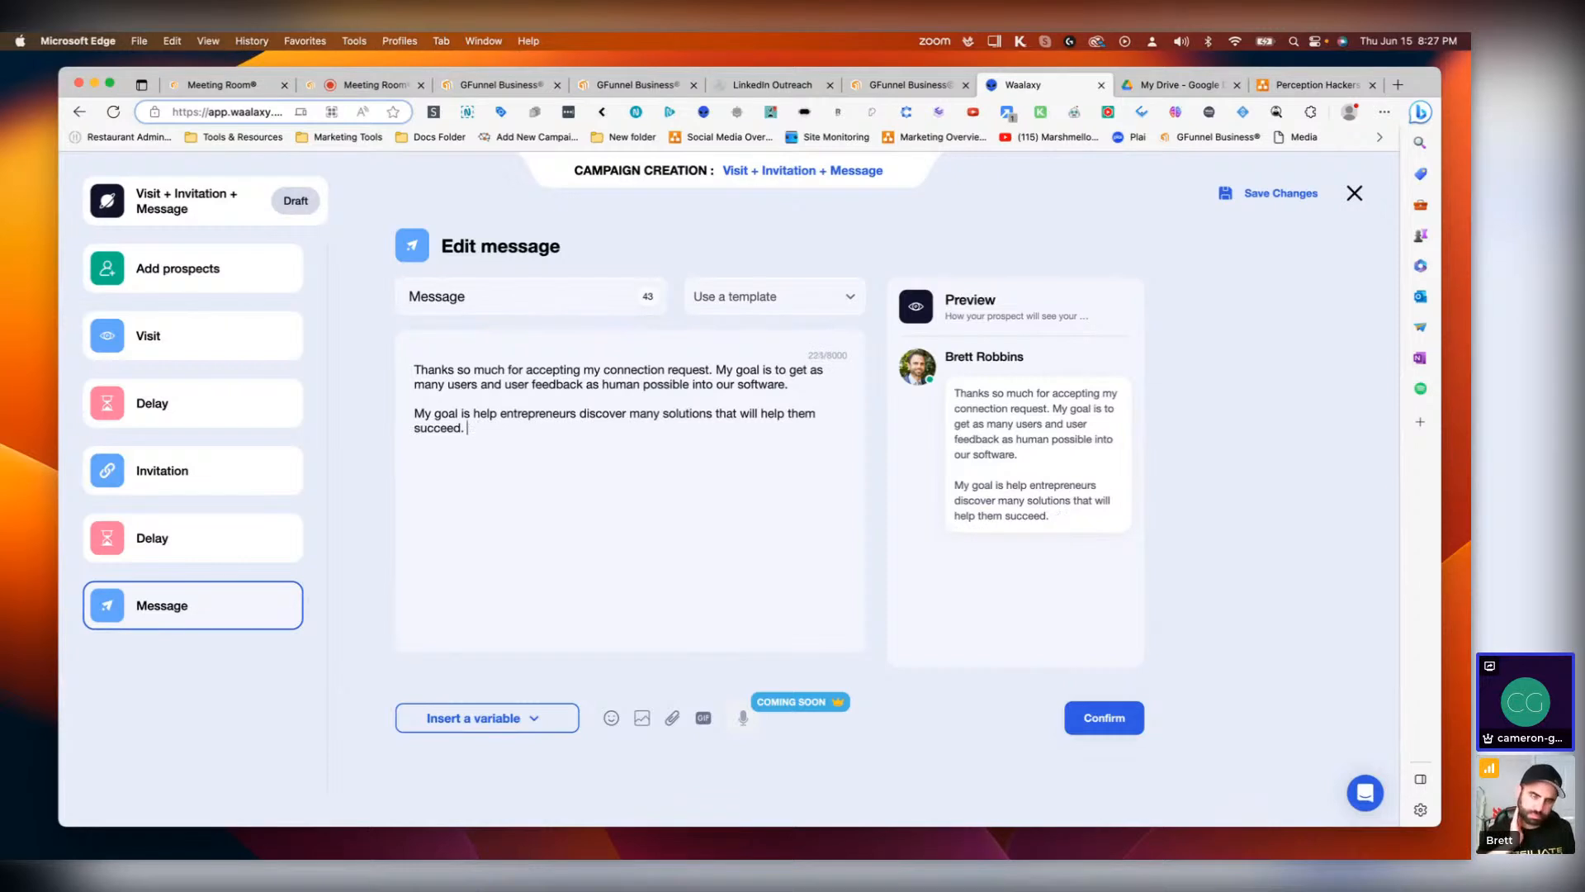
Step: Append 'I wanted to invite you to create a free account in hopes of getting feedback and earning your business.'
text(I wanted to )
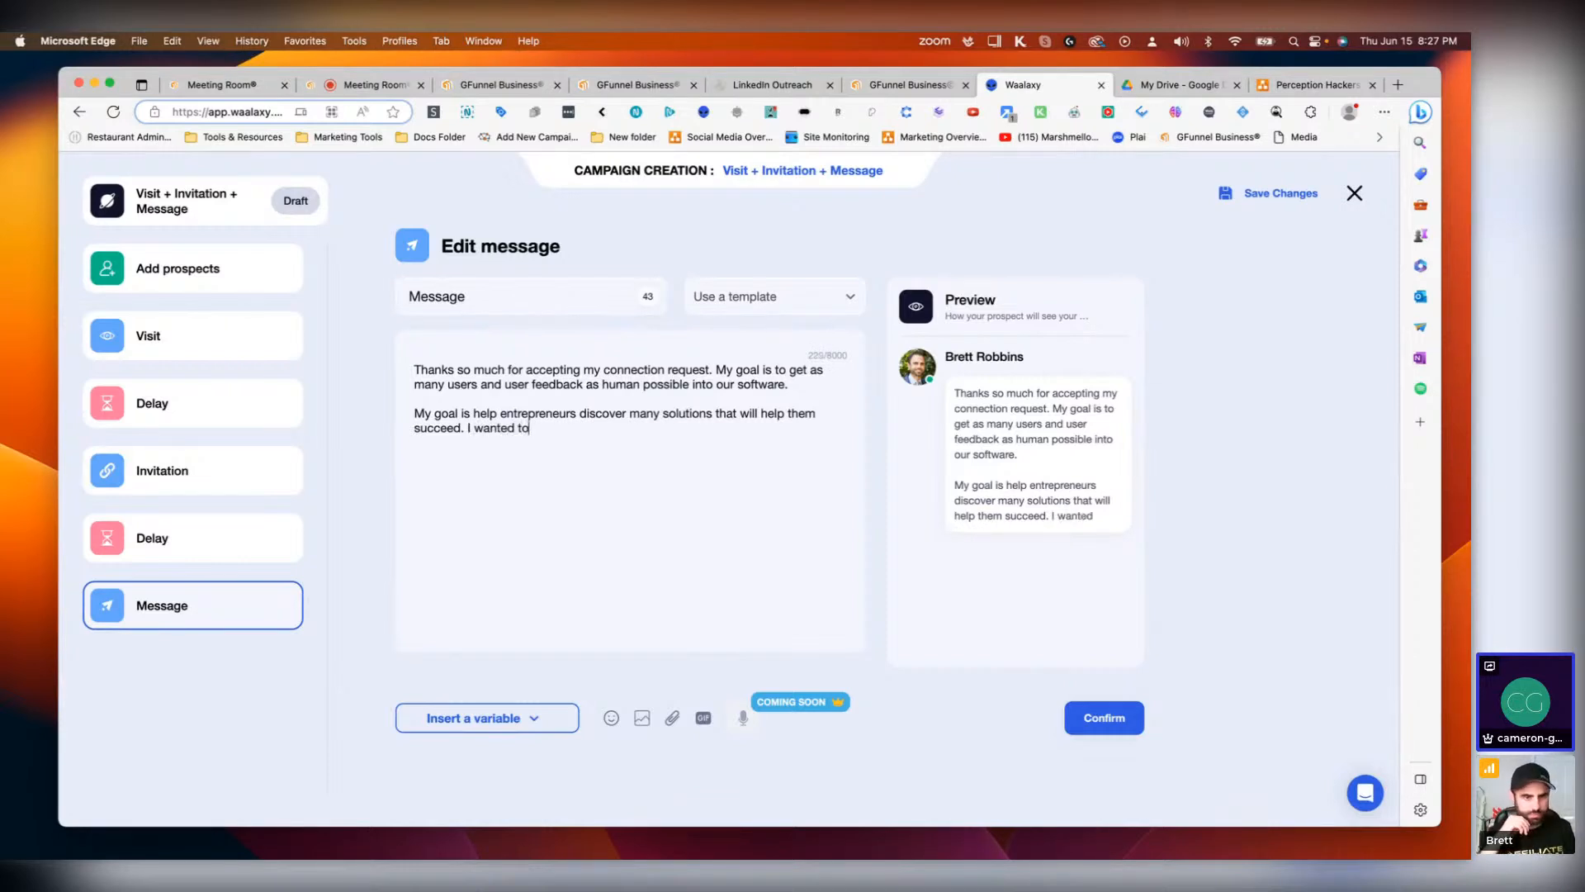
text(invite y)
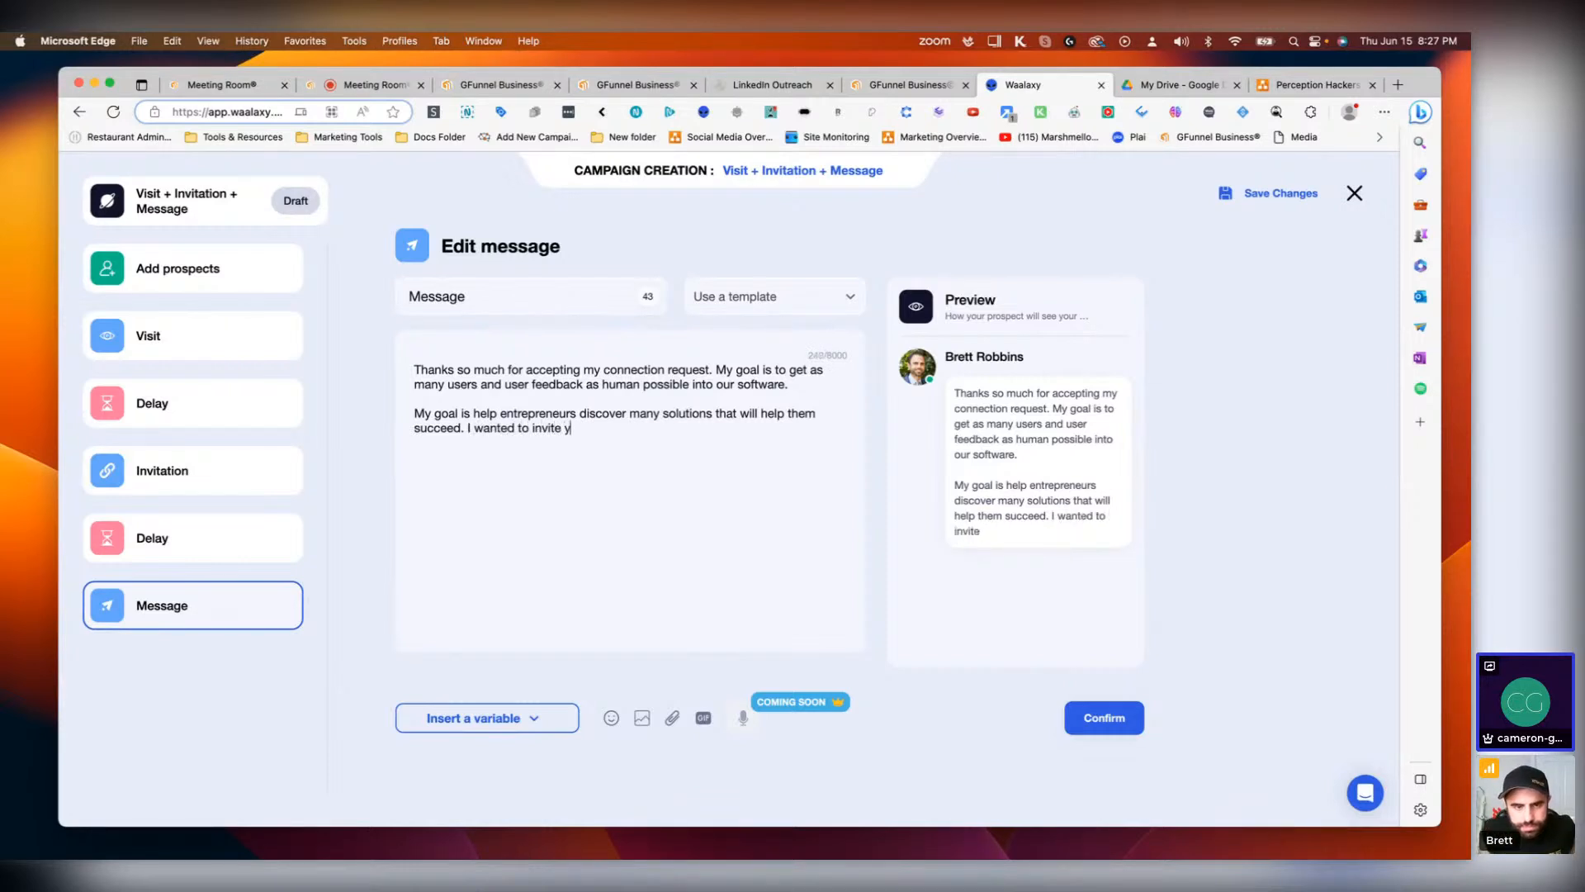
text(ou to create)
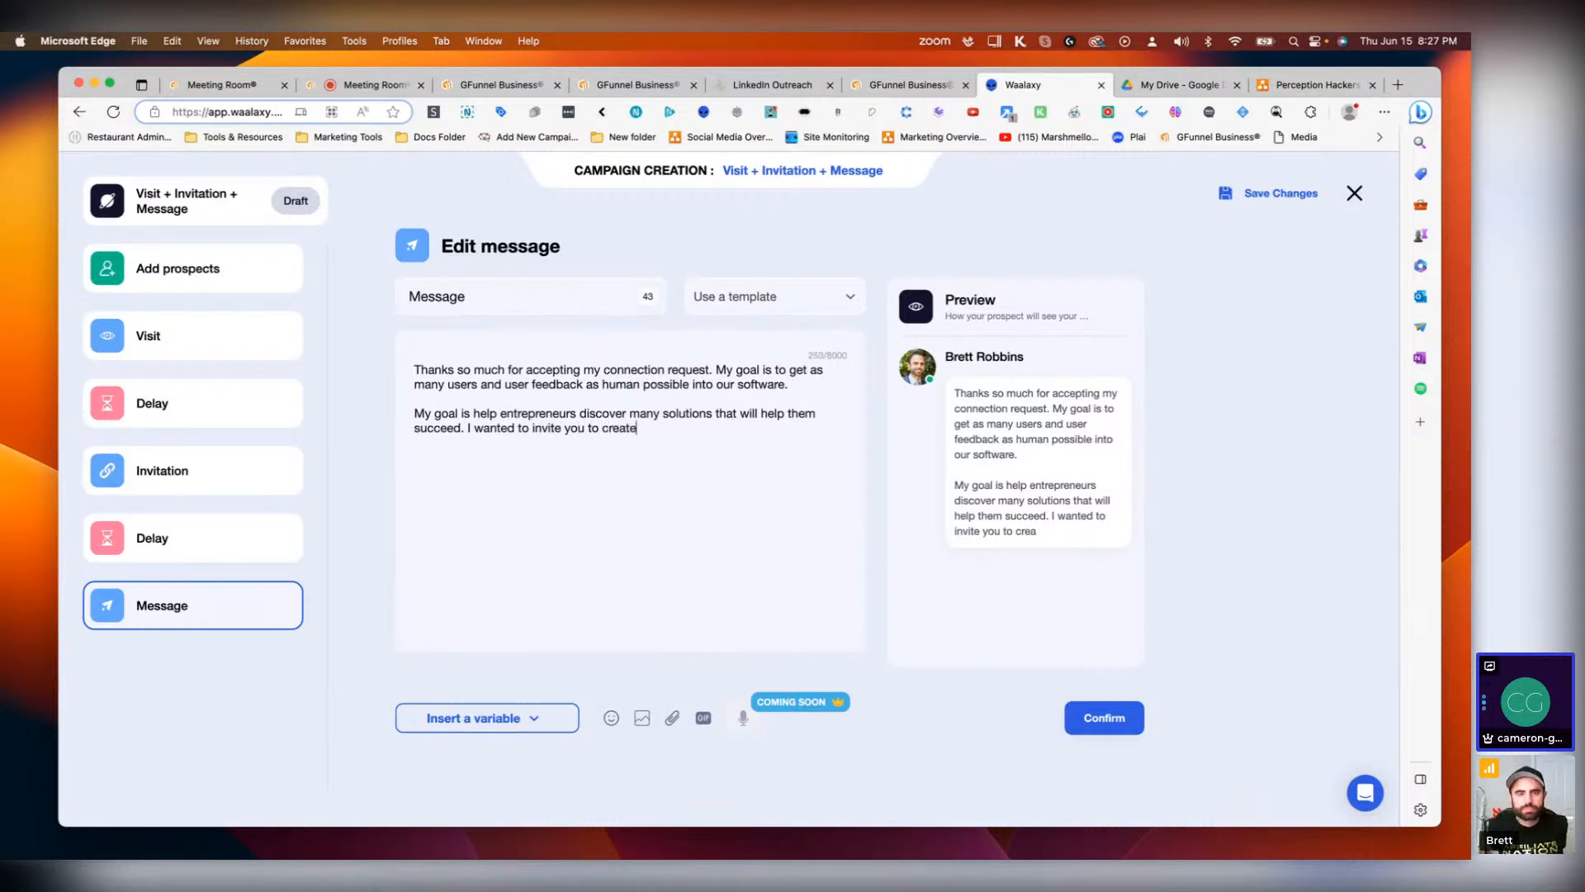
text( a free acc)
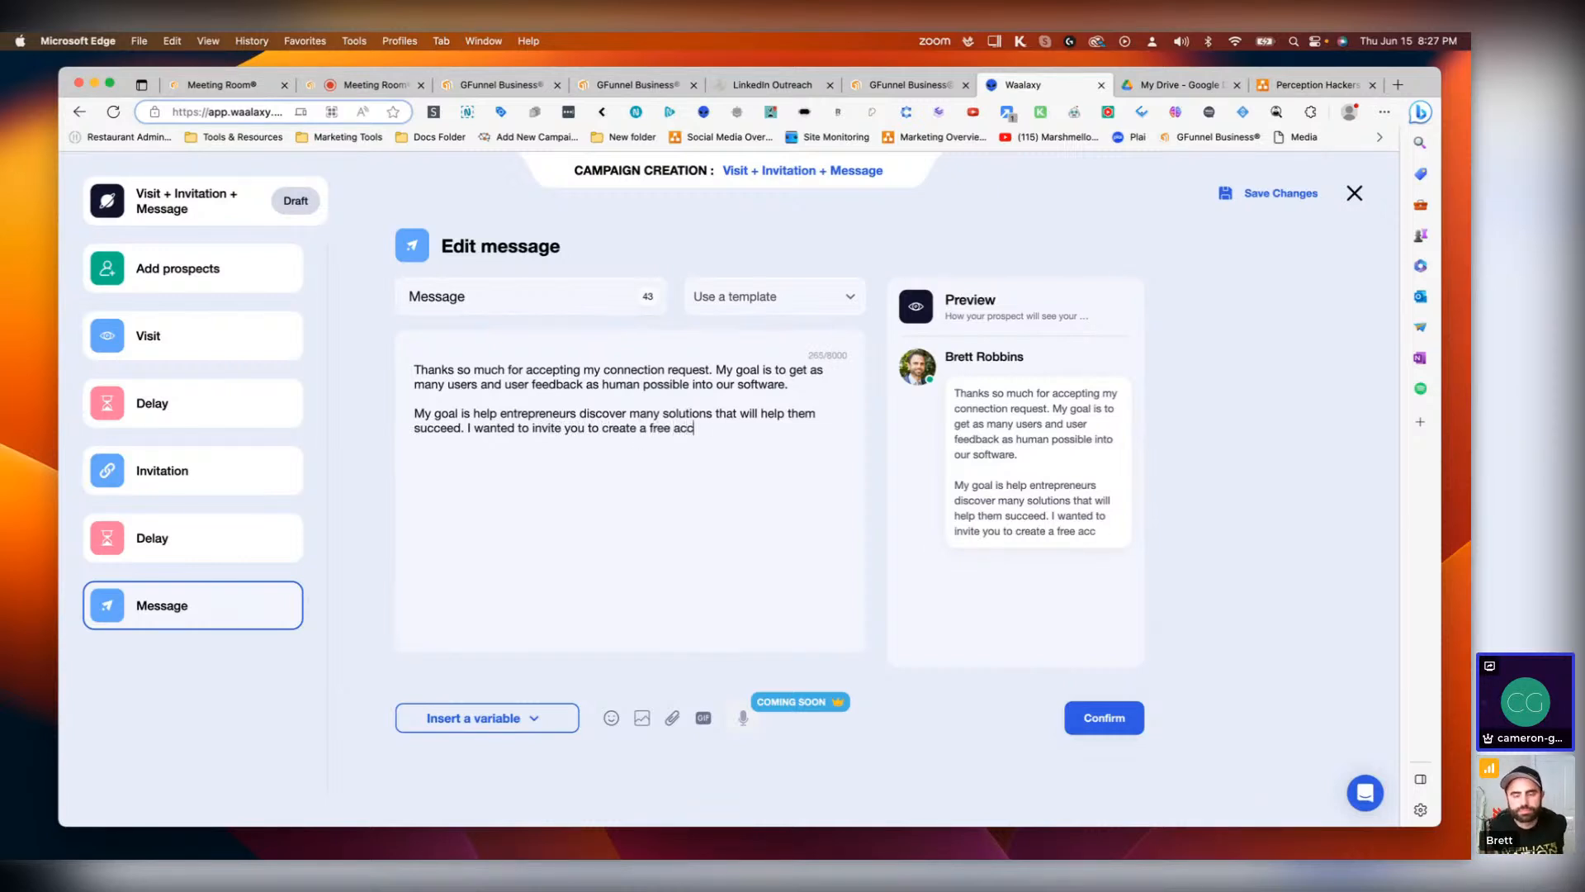
text(ount )
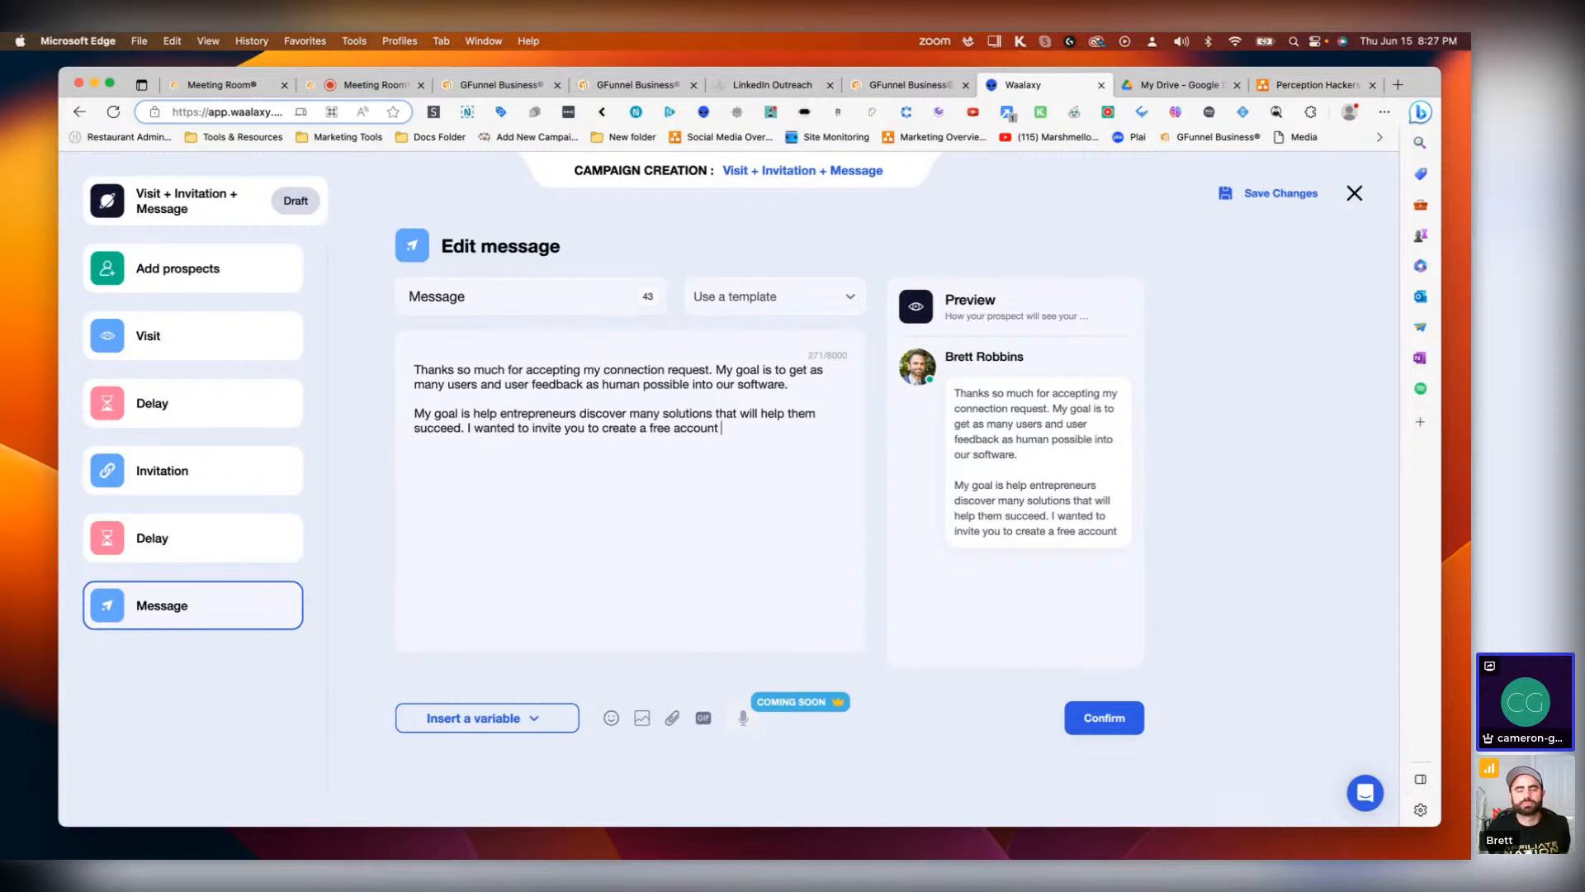
text(in hope)
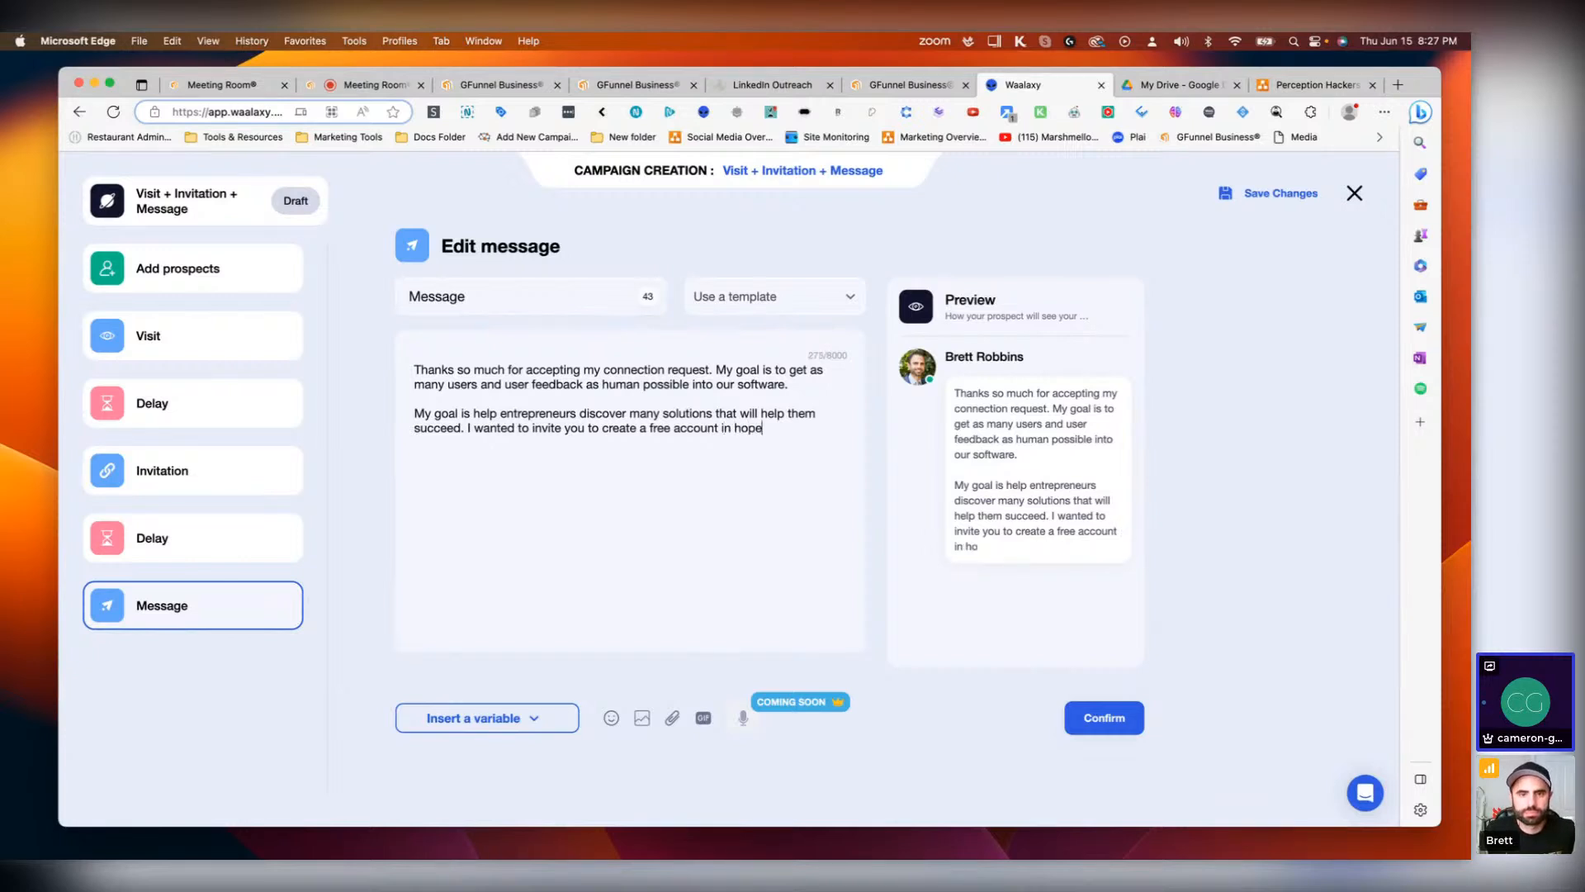
text(s of getting some)
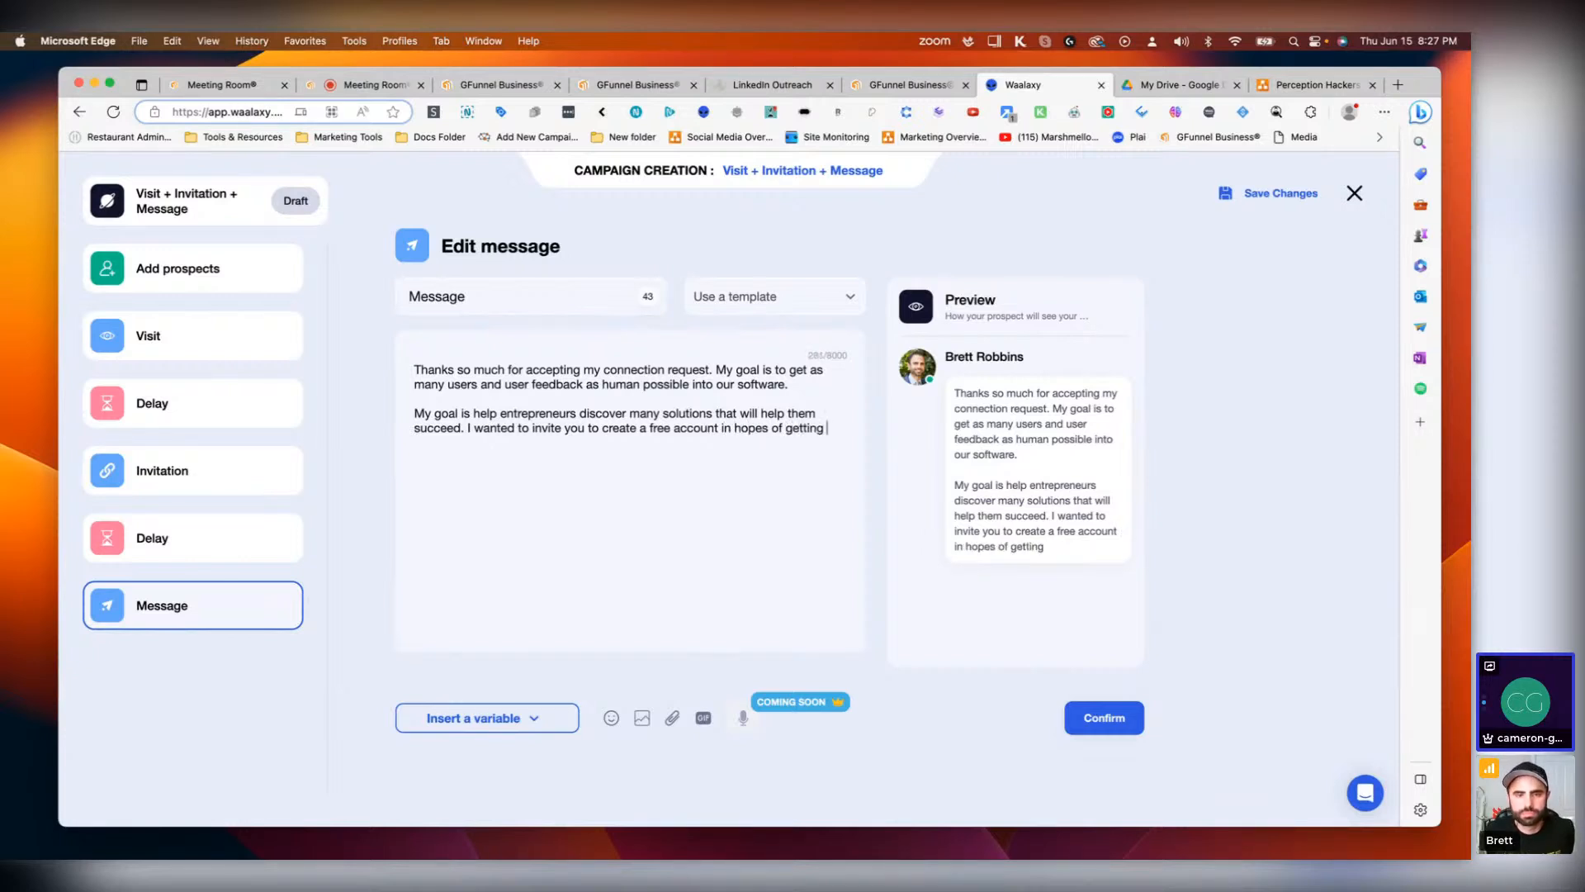
key(BackSpace)
key(BackSpace)
key(BackSpace)
key(BackSpace)
text(feed)
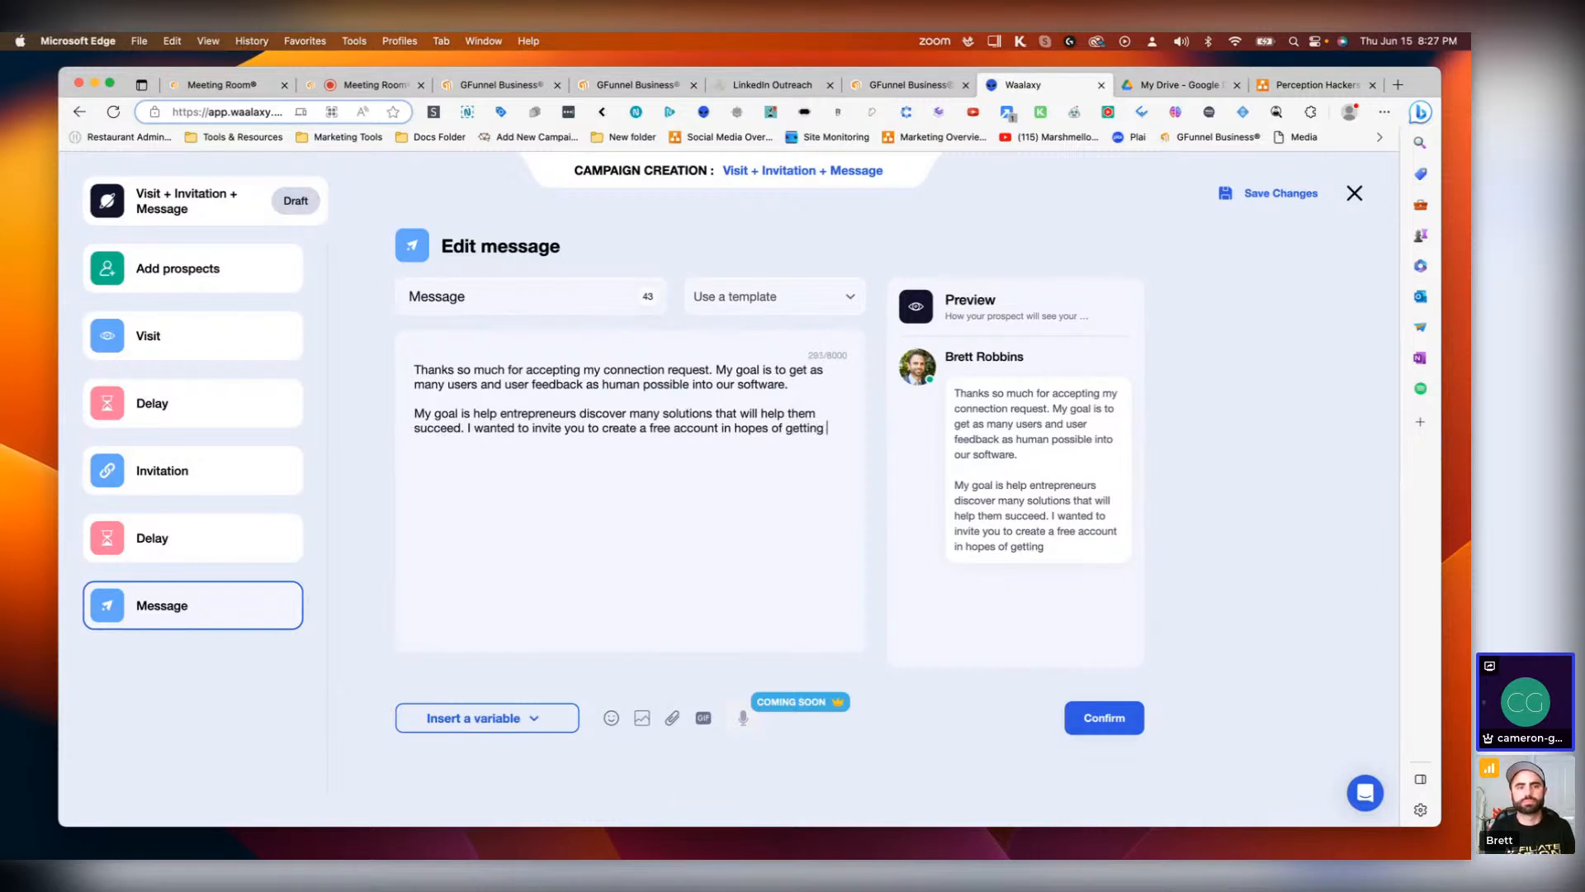
text(back)
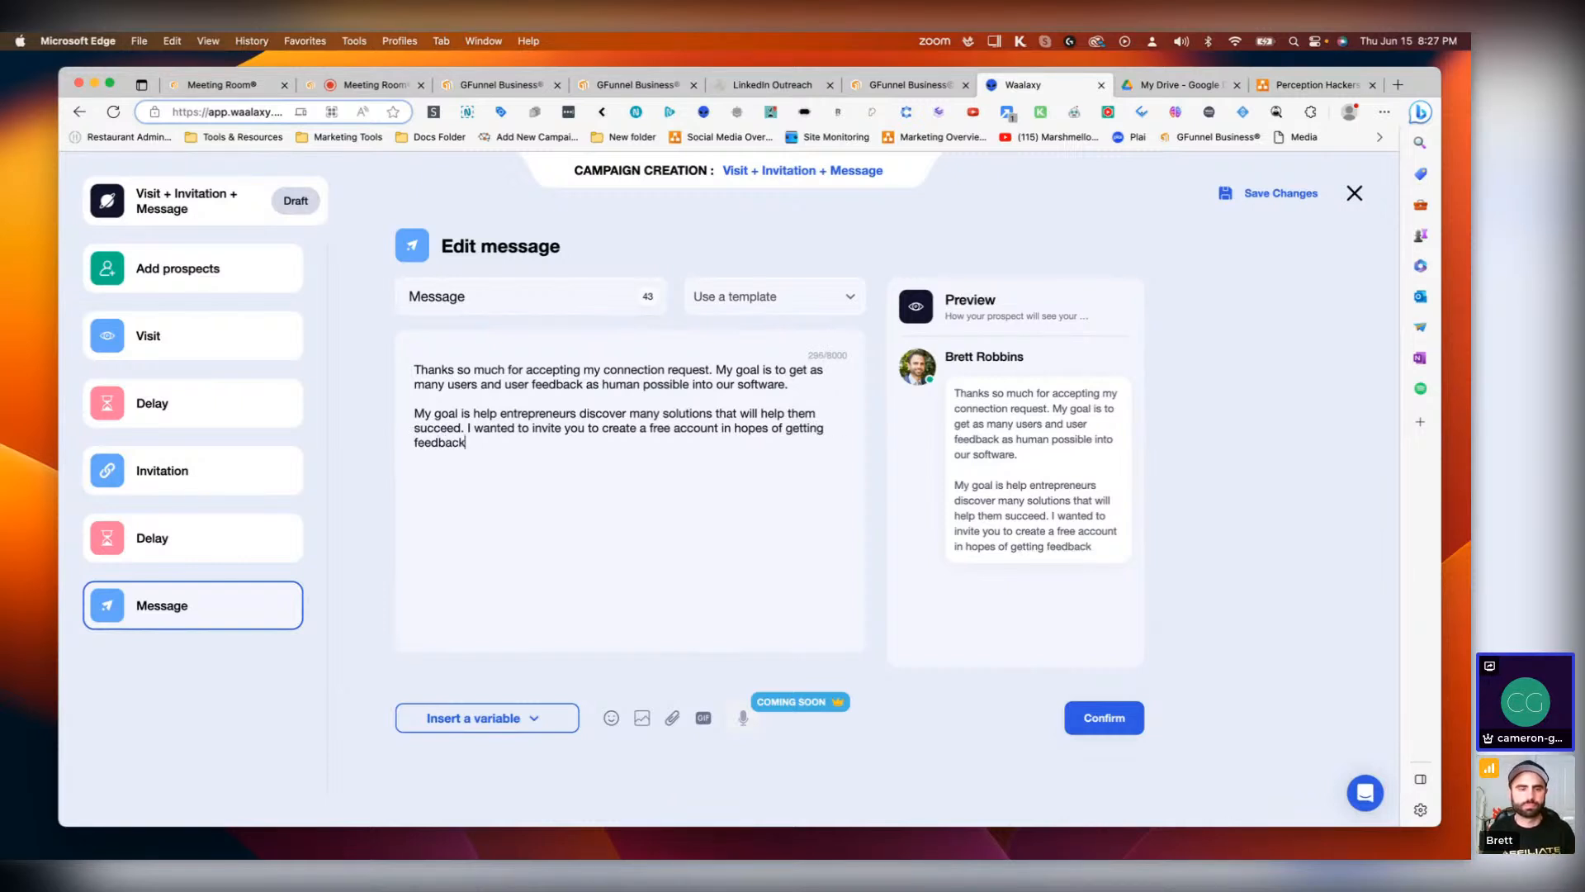
text( and)
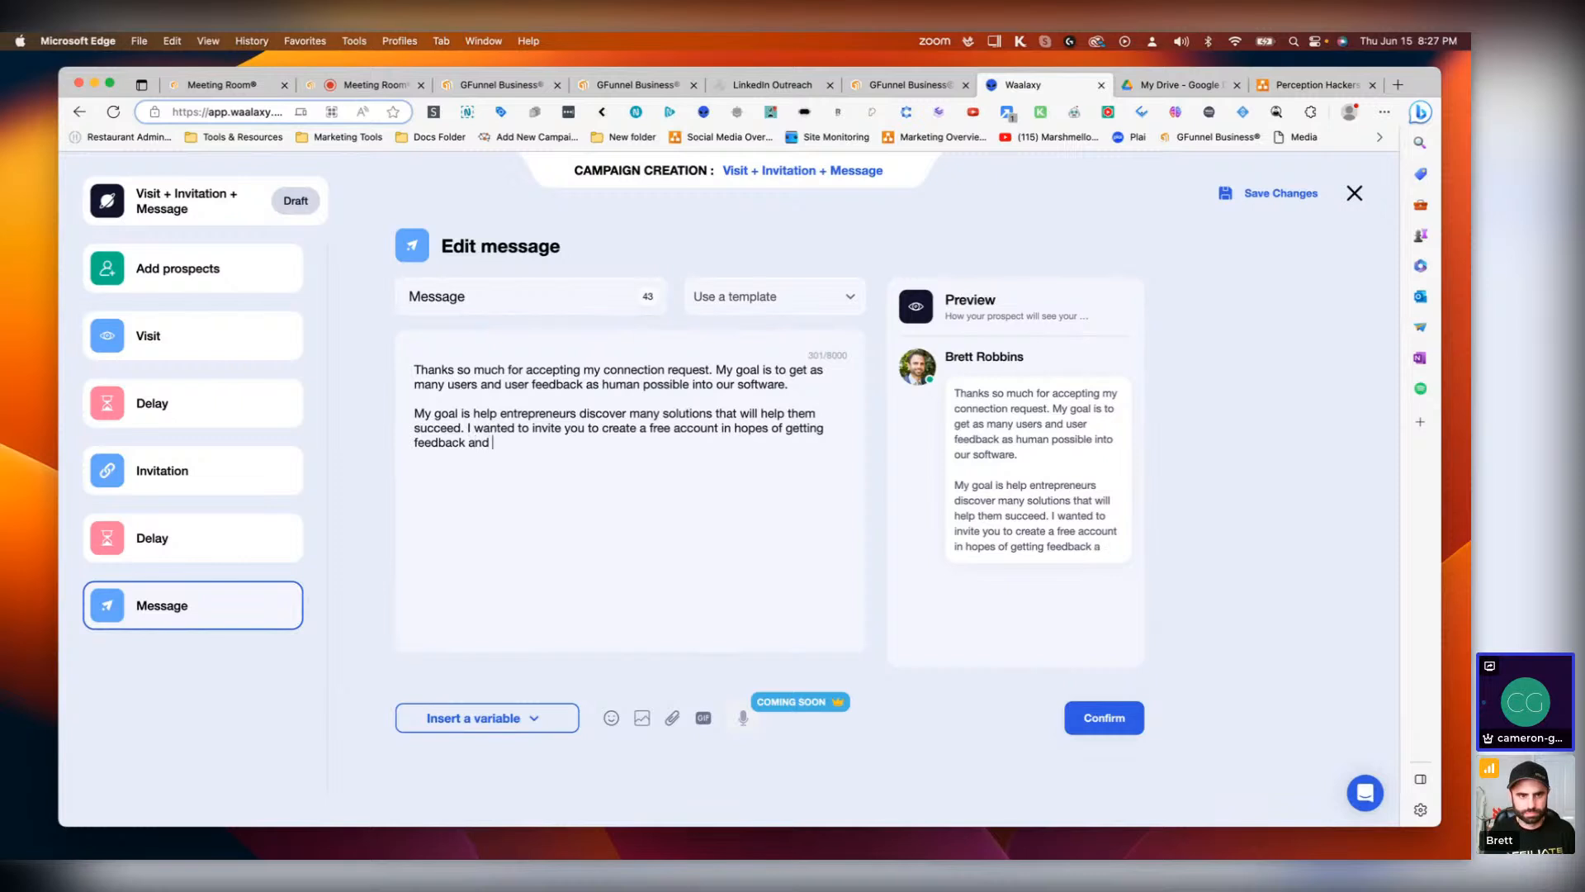
text( e)
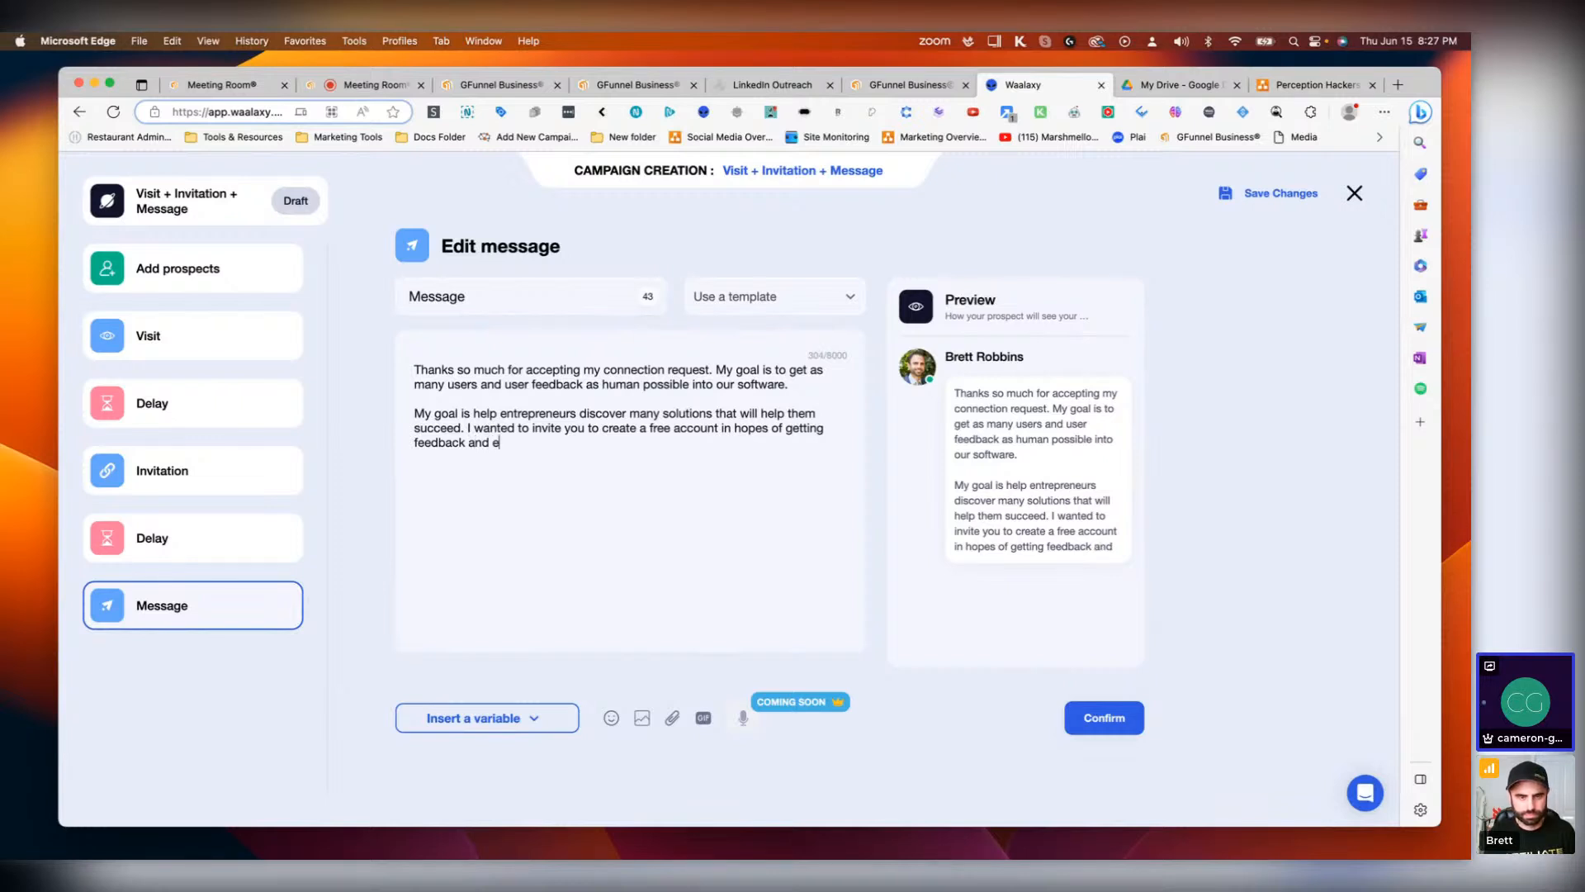
text(arning your )
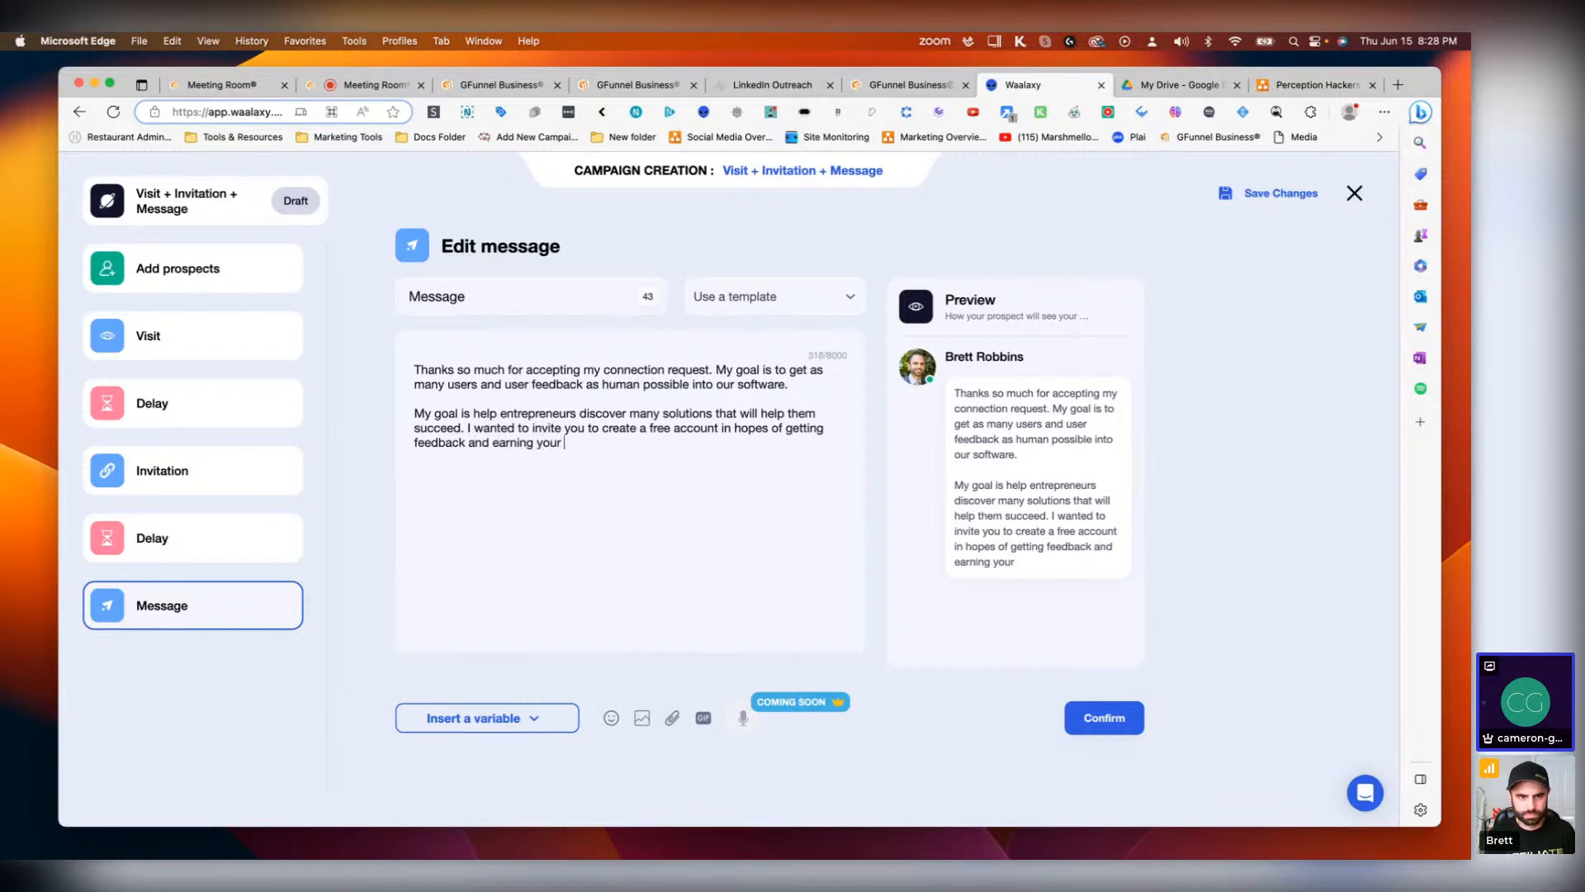
text(business.)
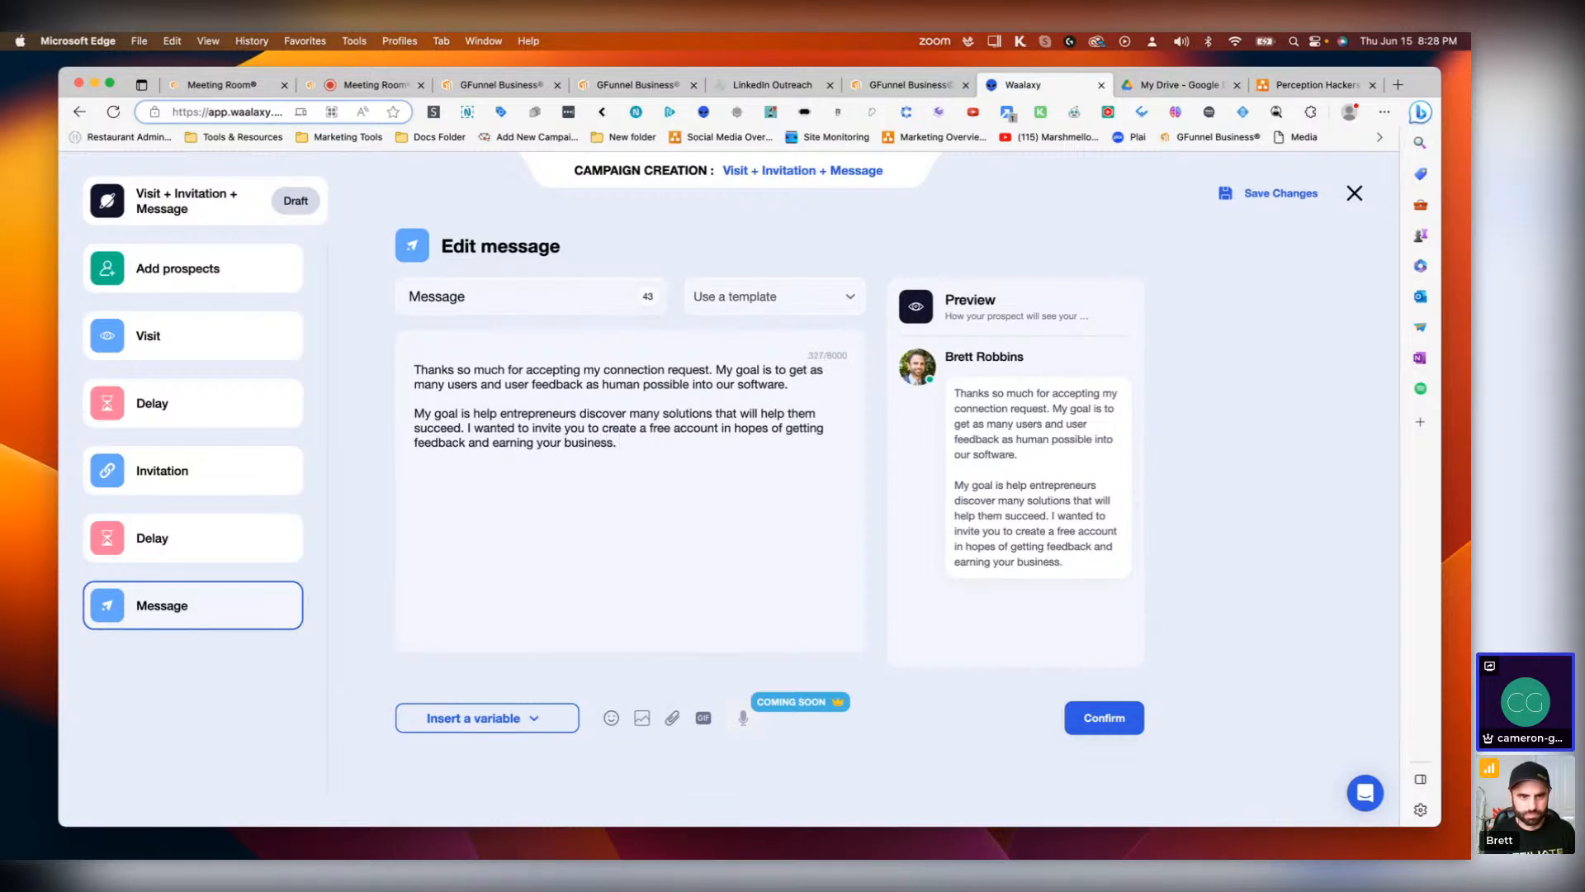
text( C)
Step: Add the question 'May I ask you to visit our websit?' at the end of the second paragraph
key(BackSpace)
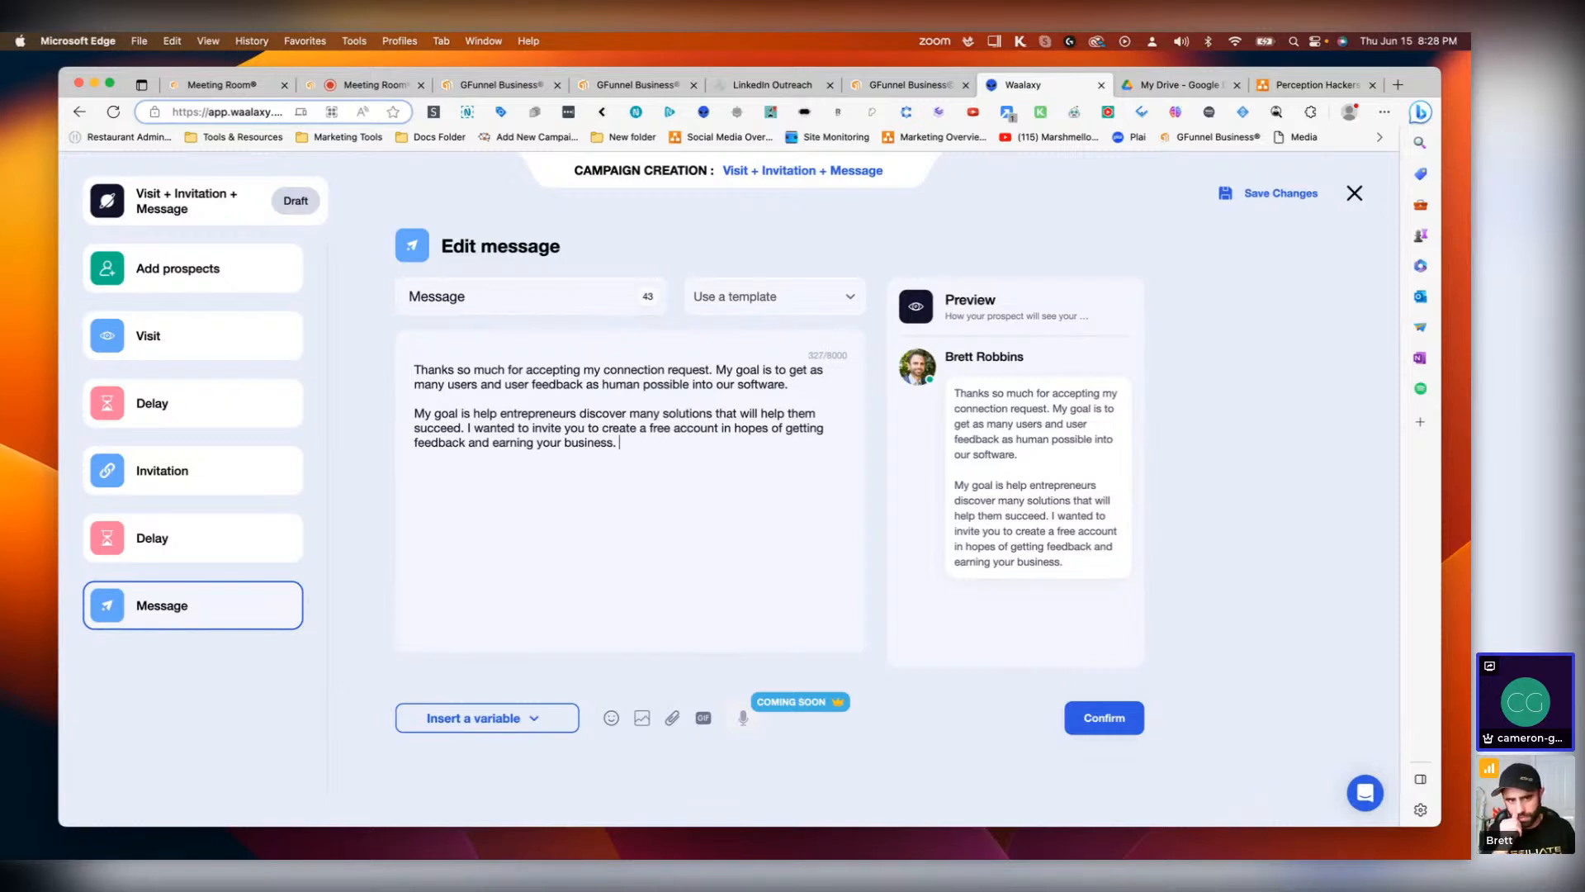
text(Can I)
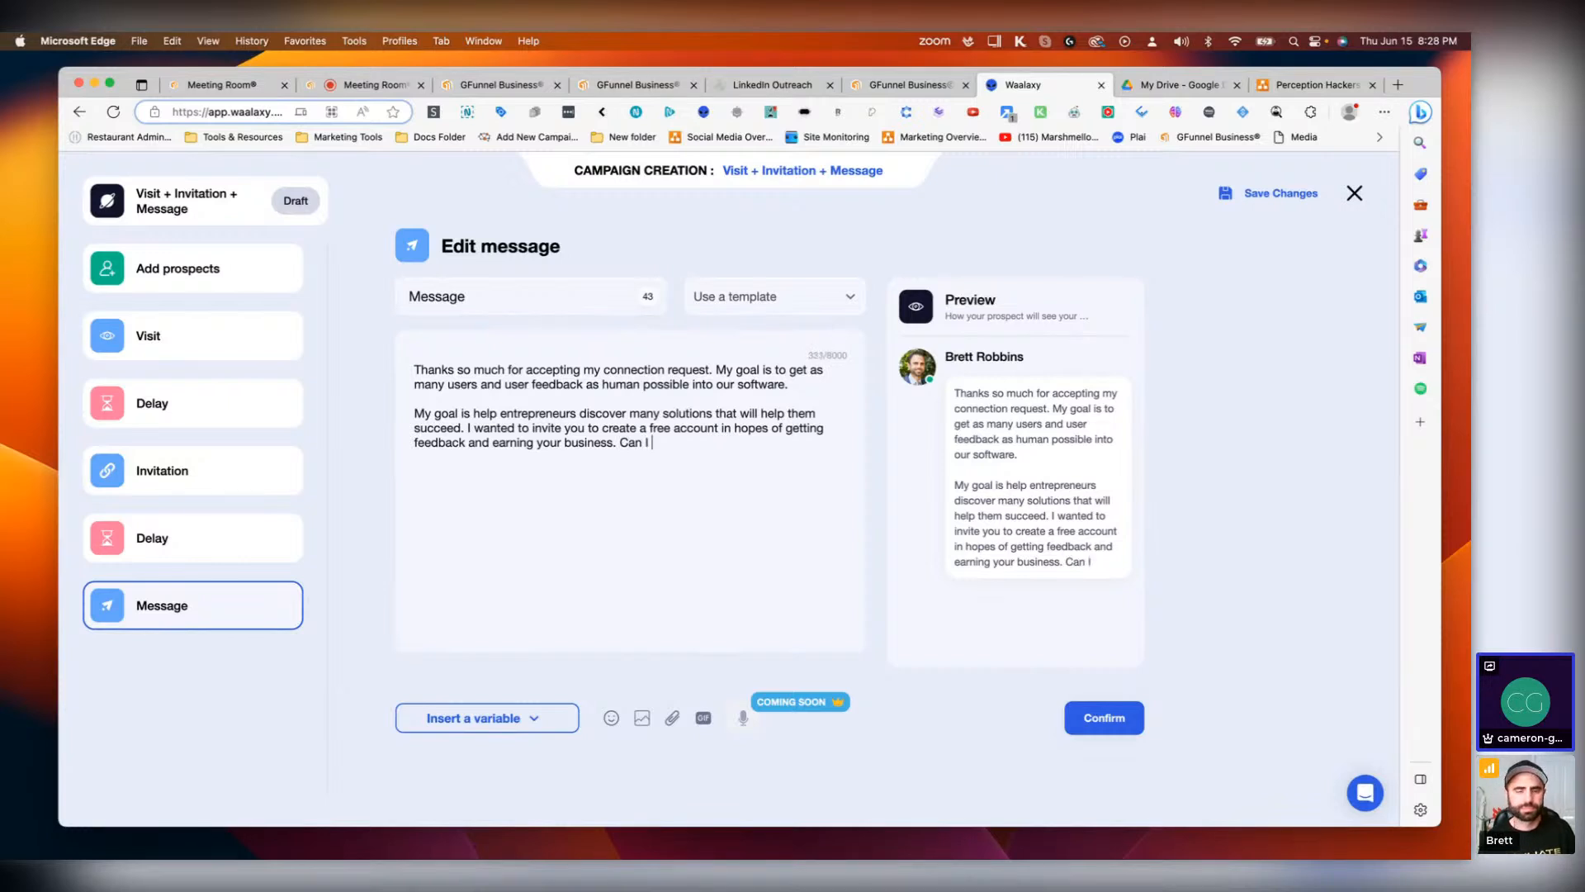
key(BackSpace)
key(BackSpace)
key(BackSpace)
key(BackSpace)
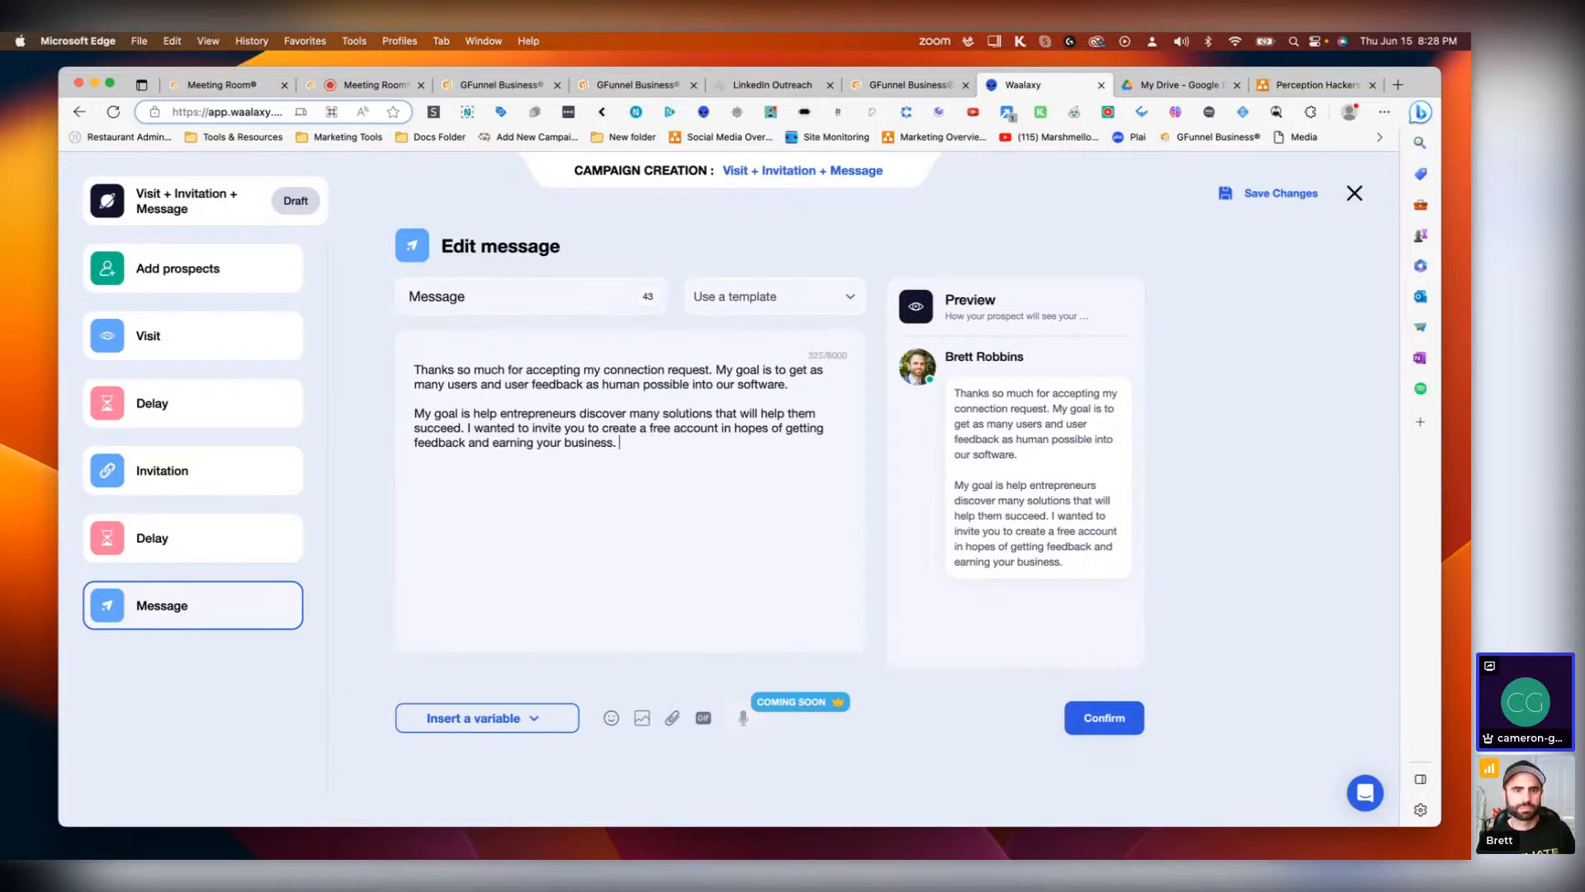
text(MAy I)
key(BackSpace)
key(BackSpace)
key(BackSpace)
key(BackSpace)
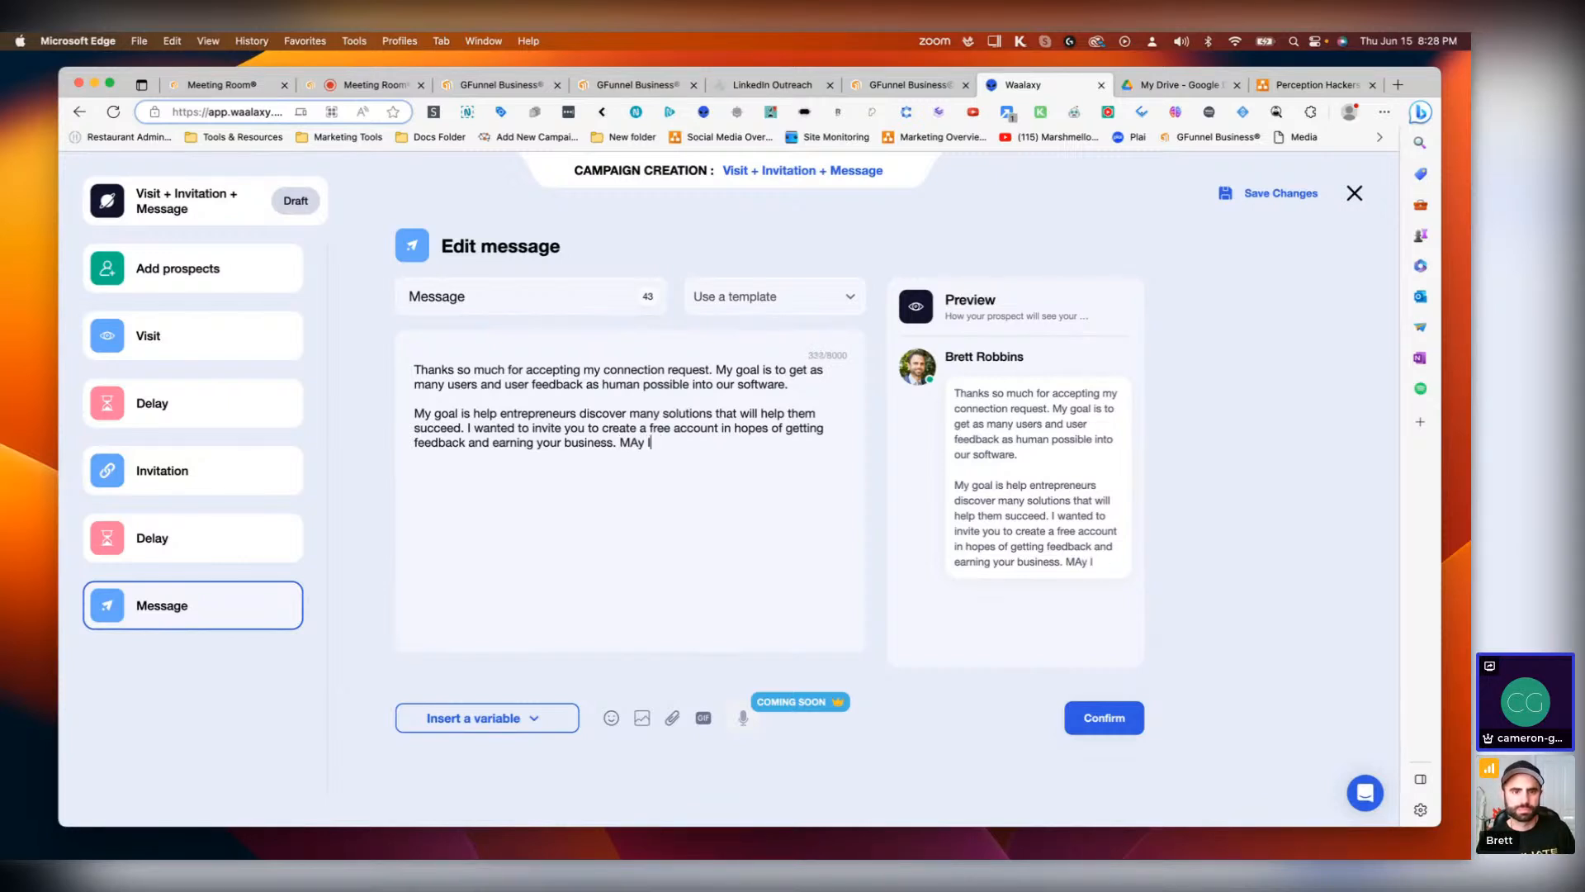
text(ay I ask you to )
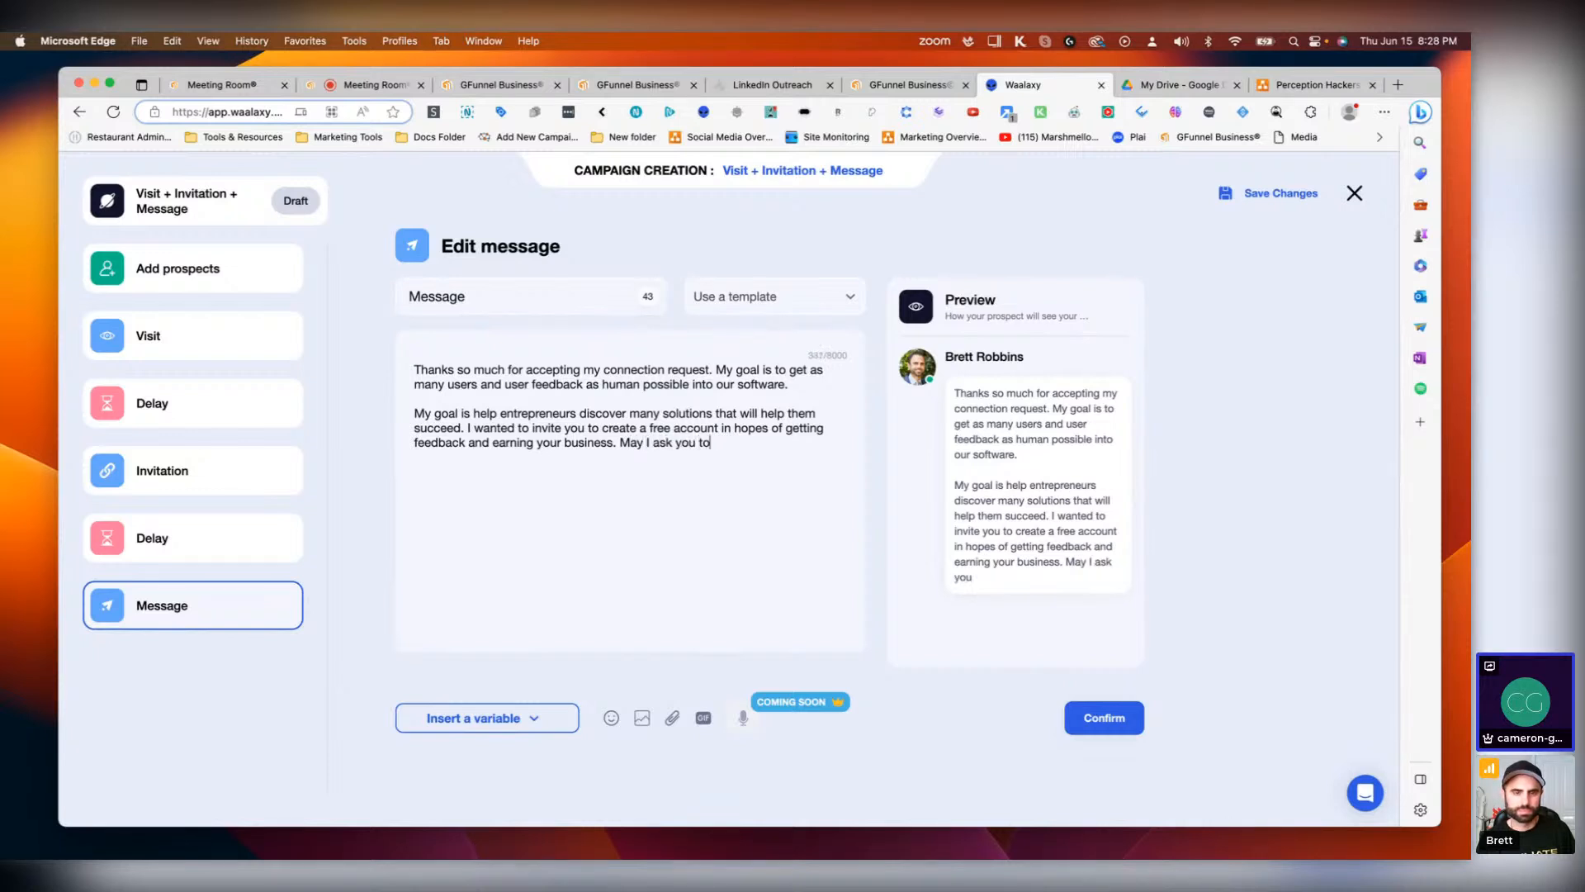
text(visit our websit)
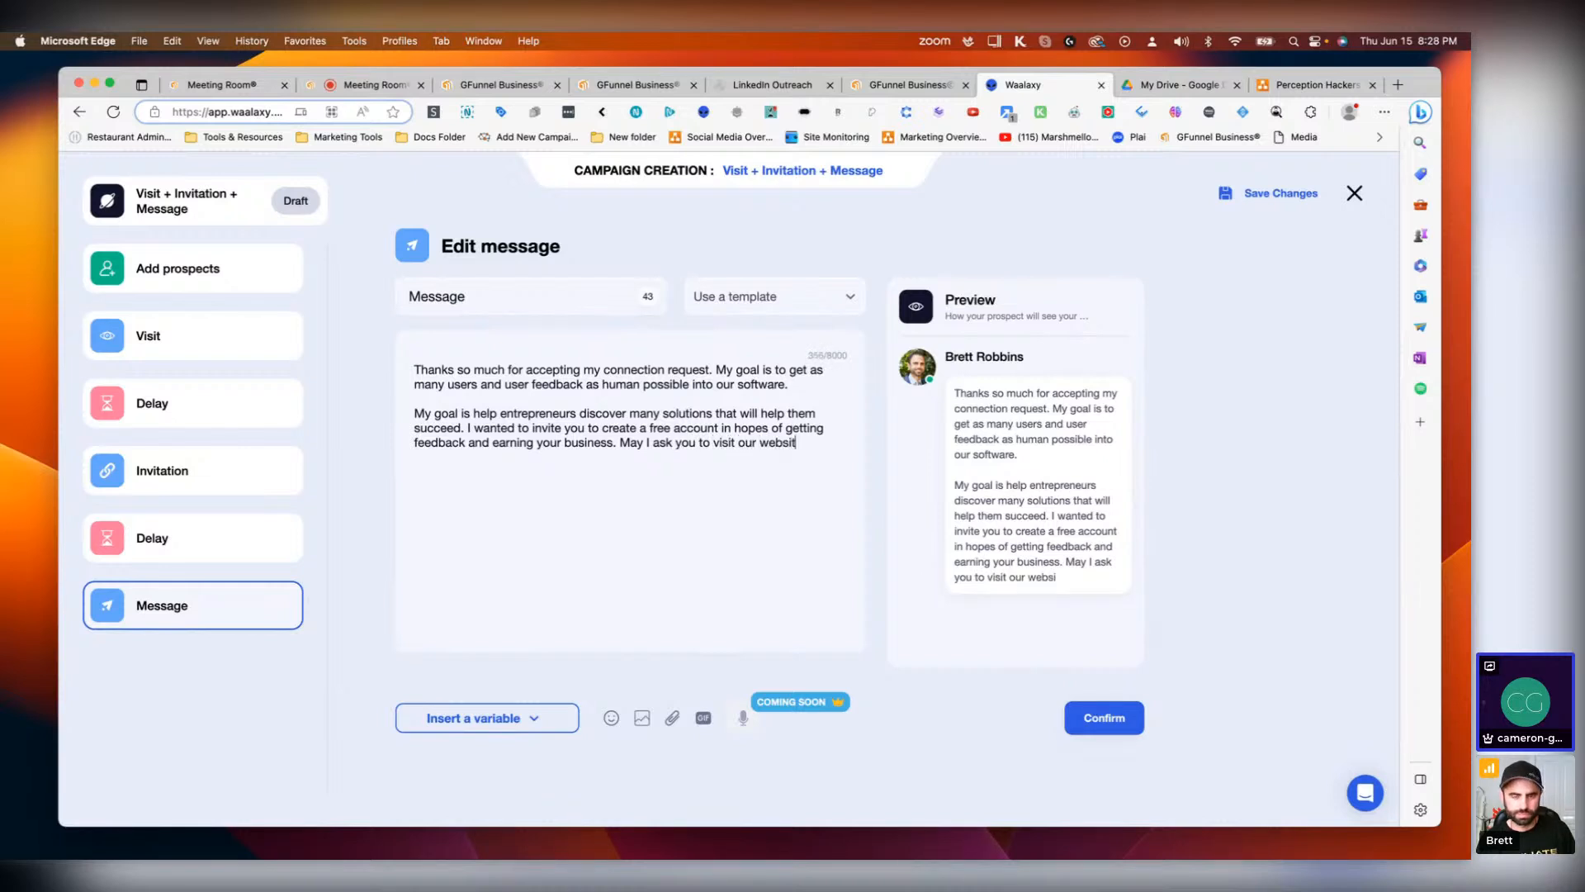
text(?)
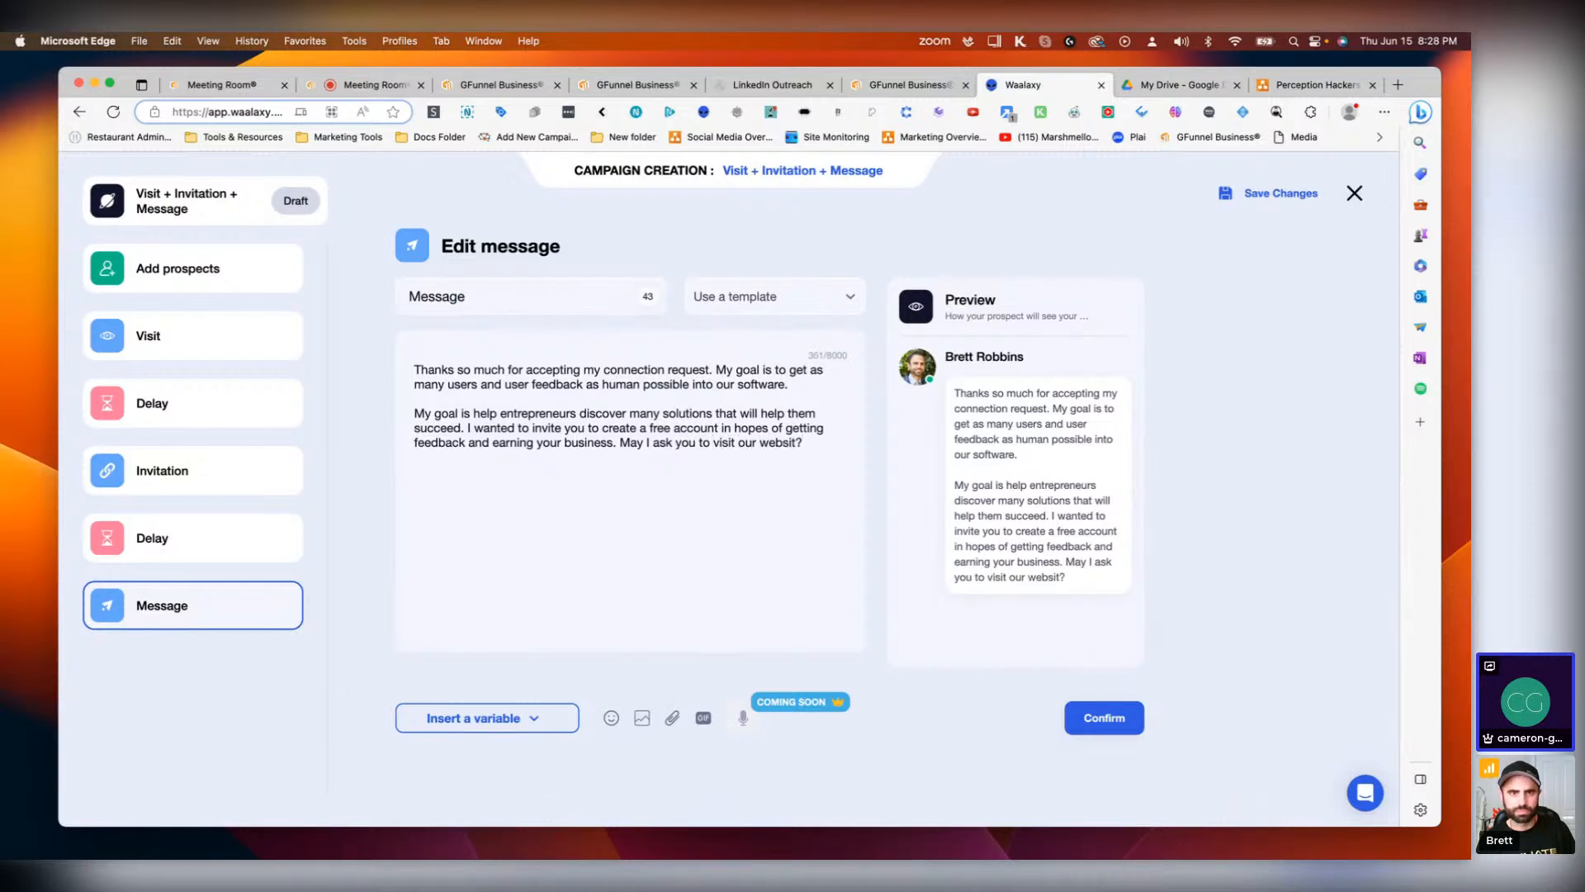
key(Return)
key(Return)
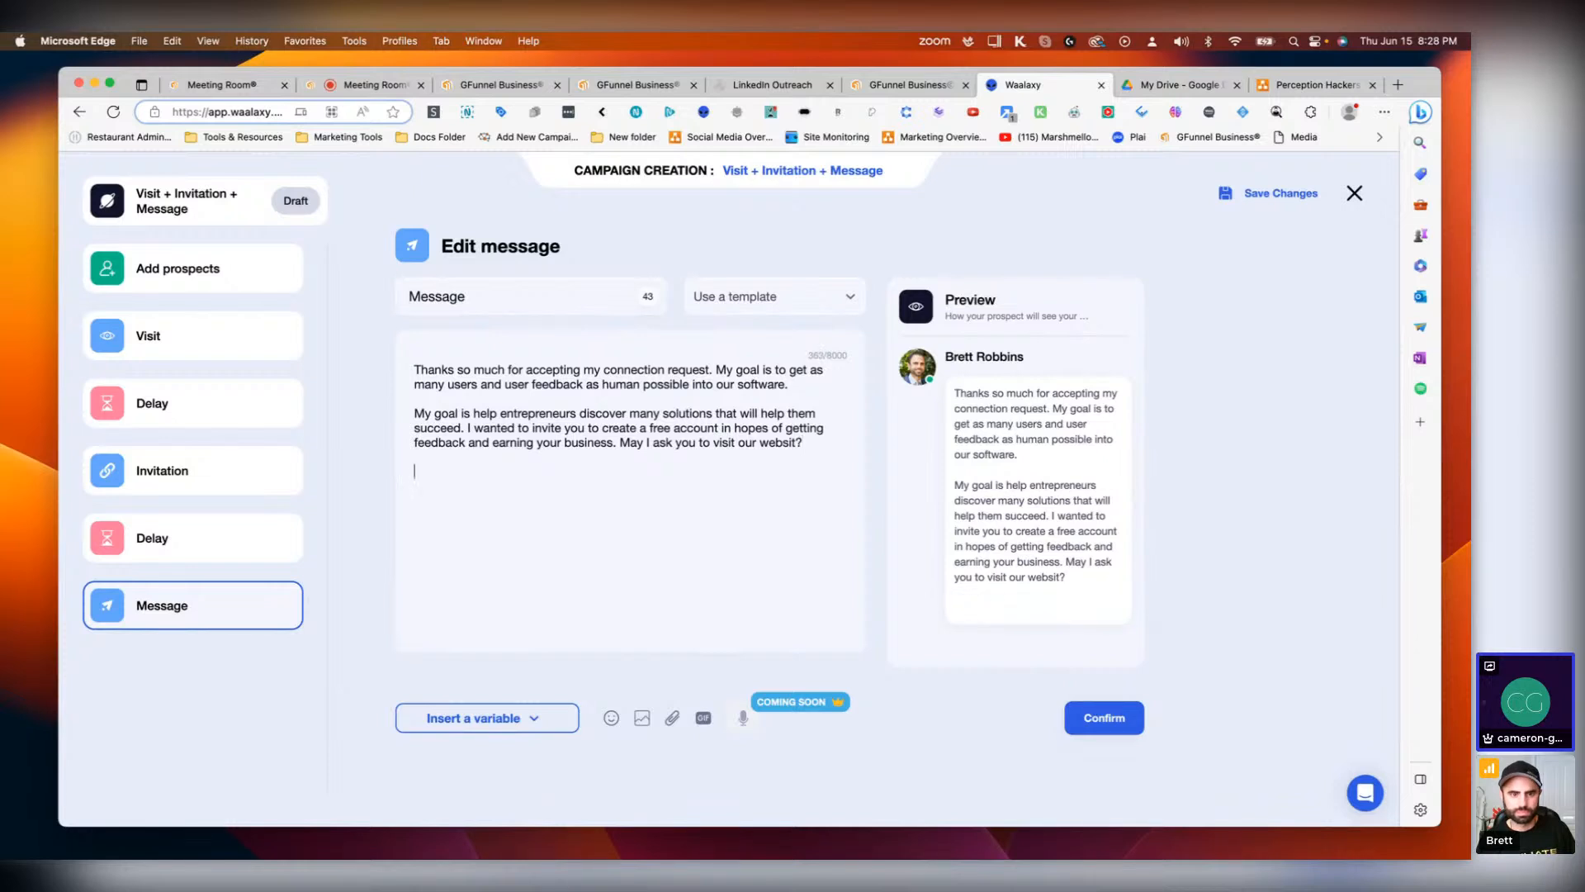
text(https://www.gfunnel.com)
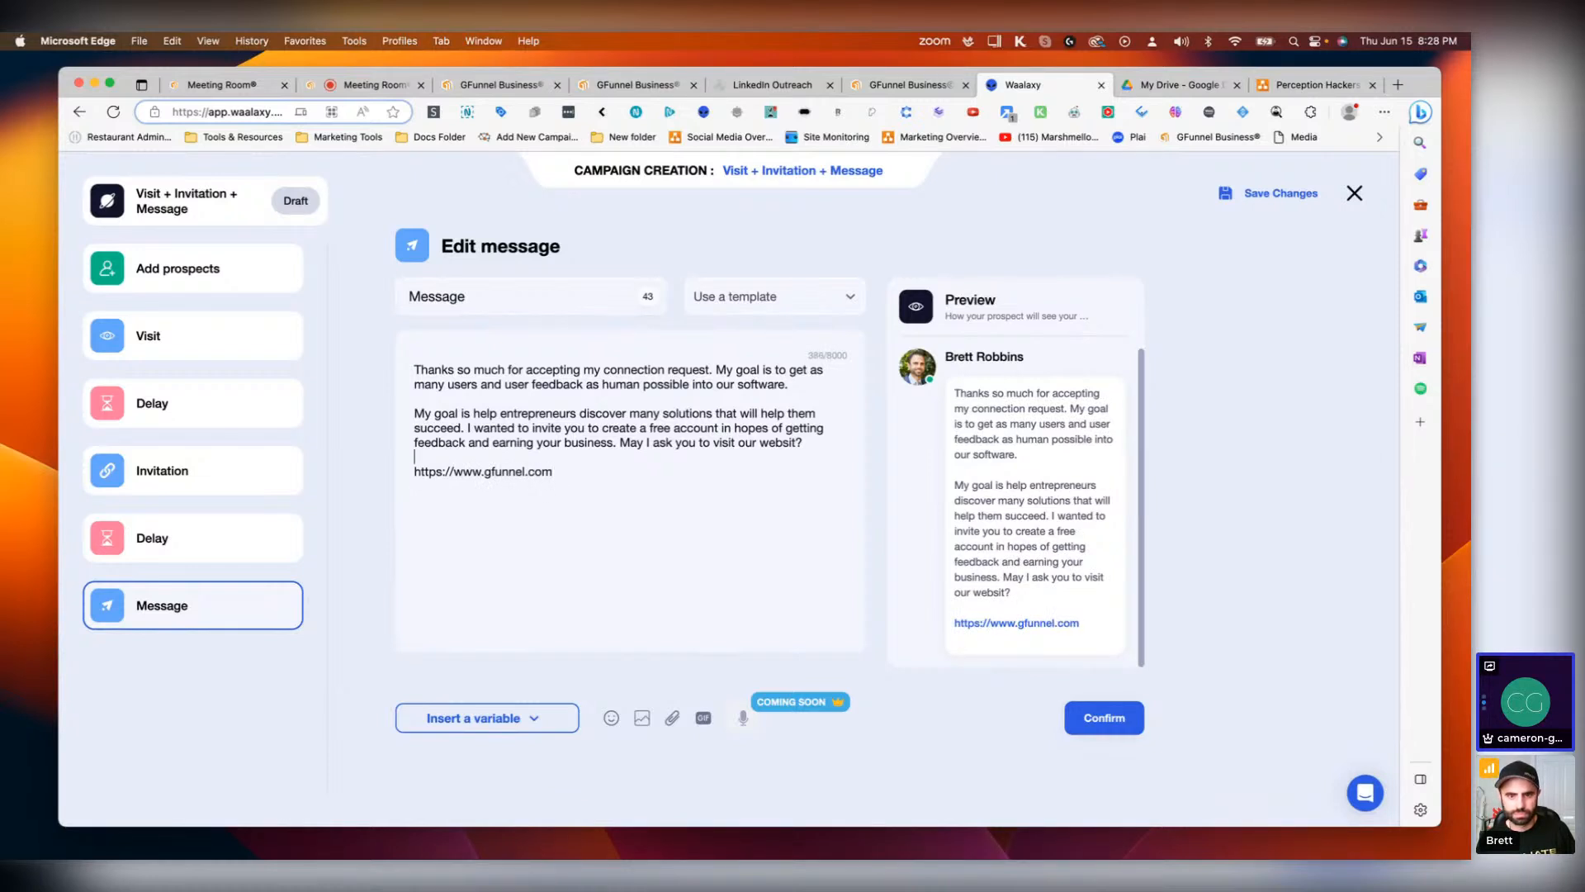
click(795, 443)
text(e)
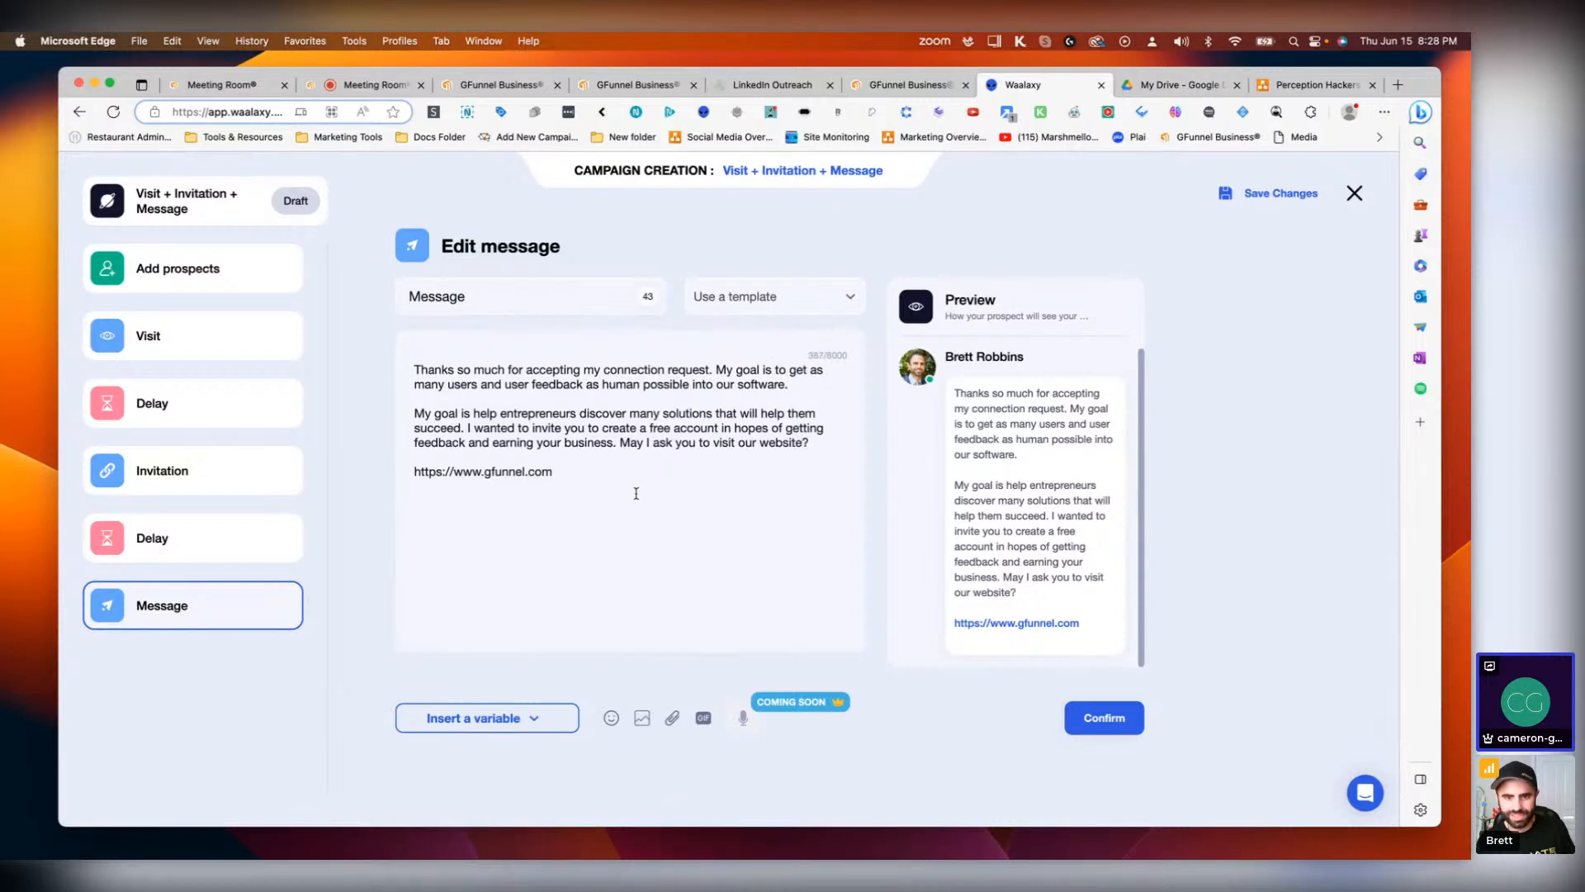
Step: Add the line 'Please let me know your thoughts.' below the website link
click(519, 518)
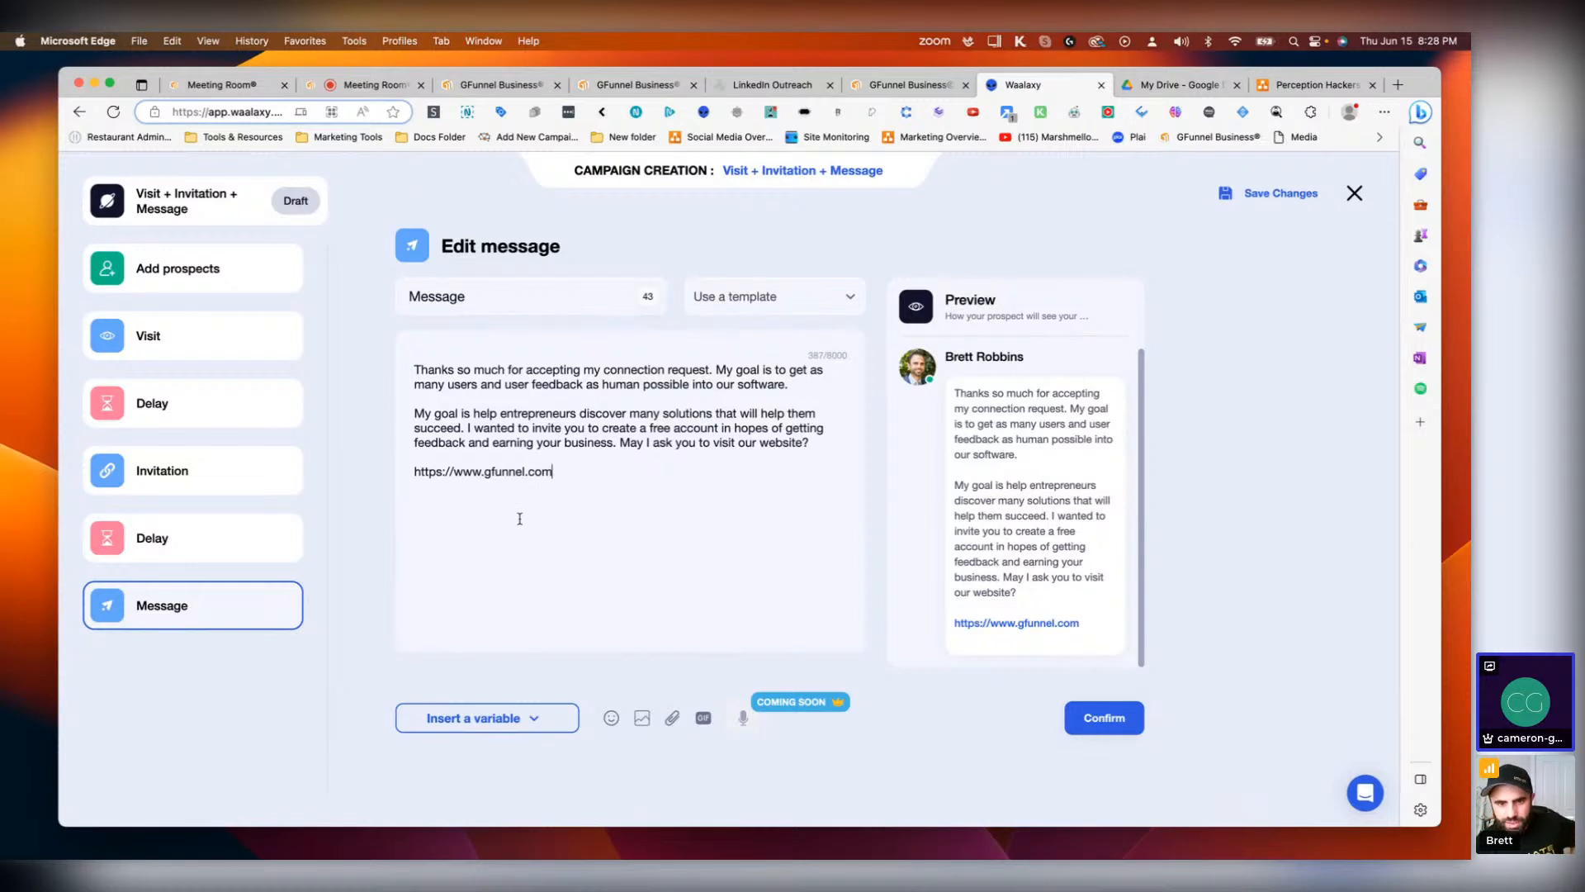
key(Return)
key(Return)
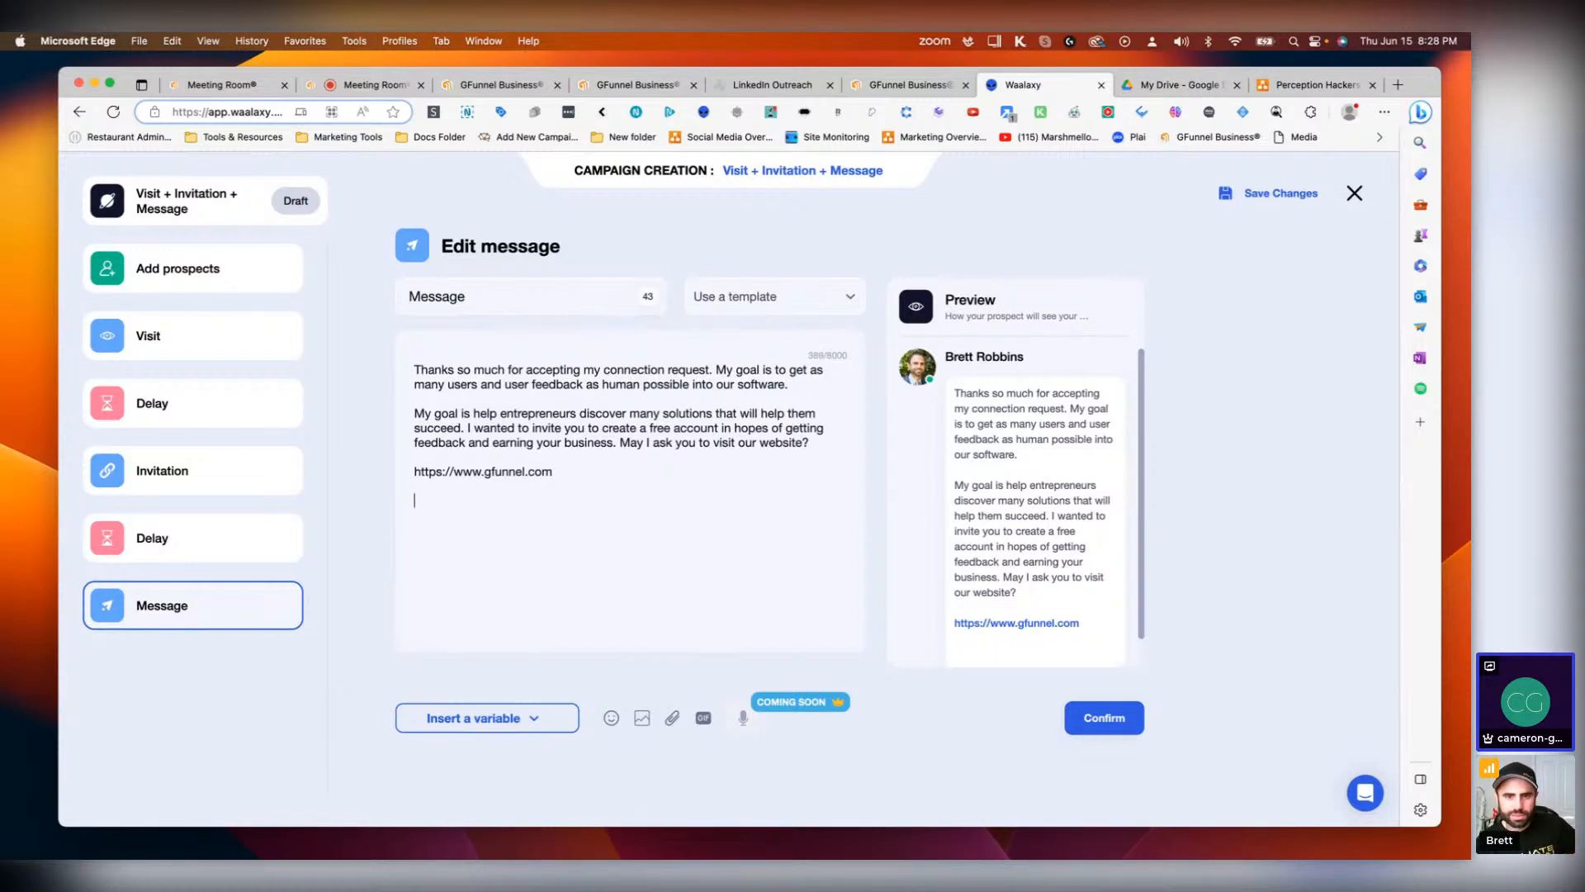
text(Please let me )
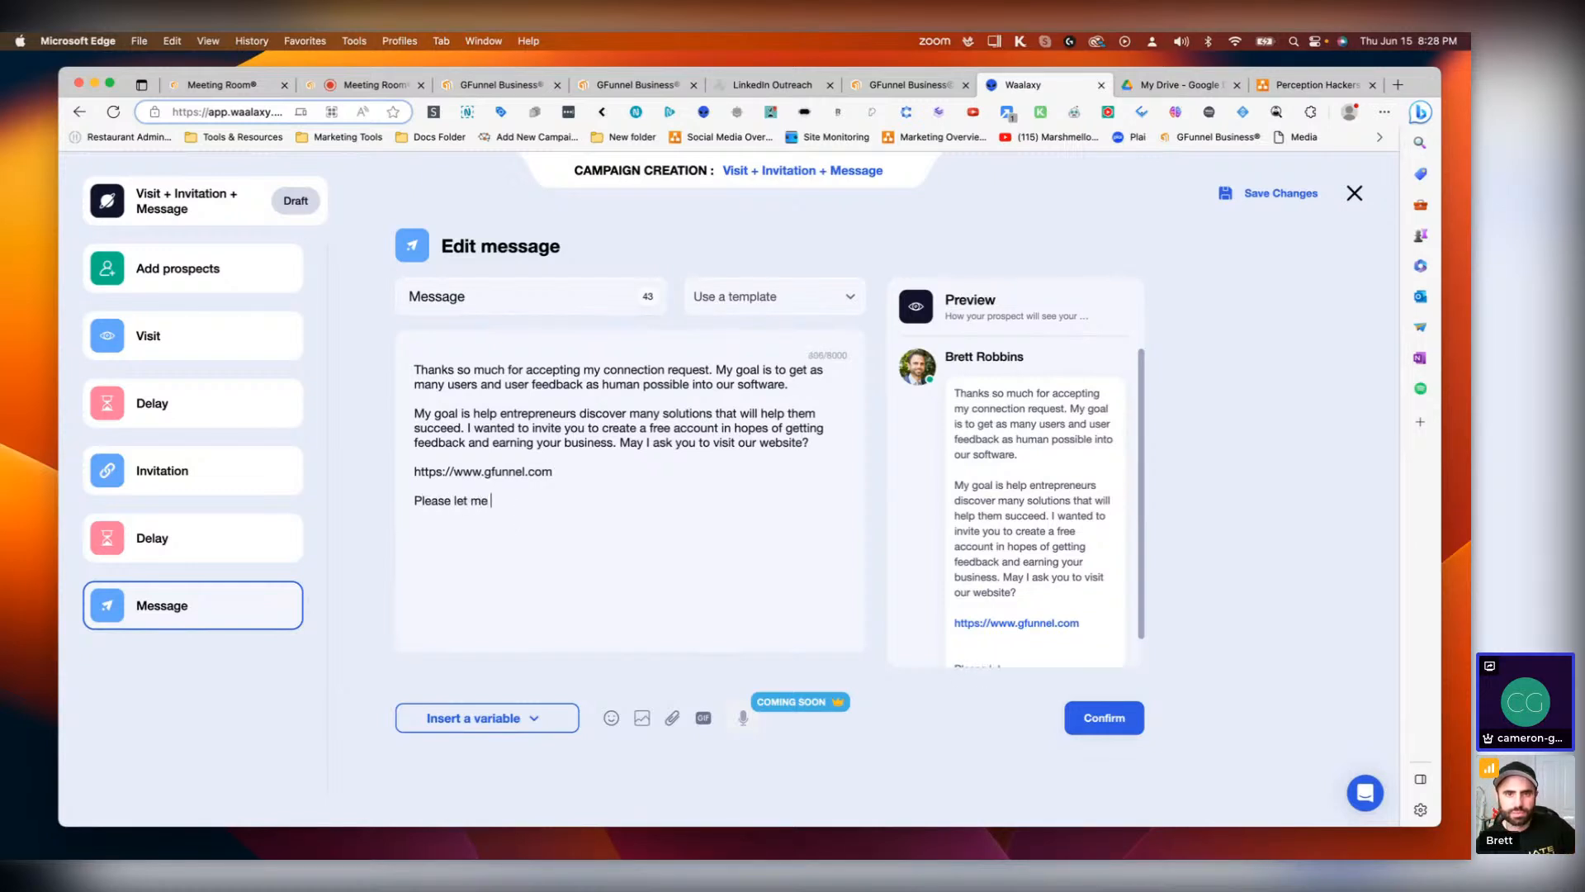
text(know your)
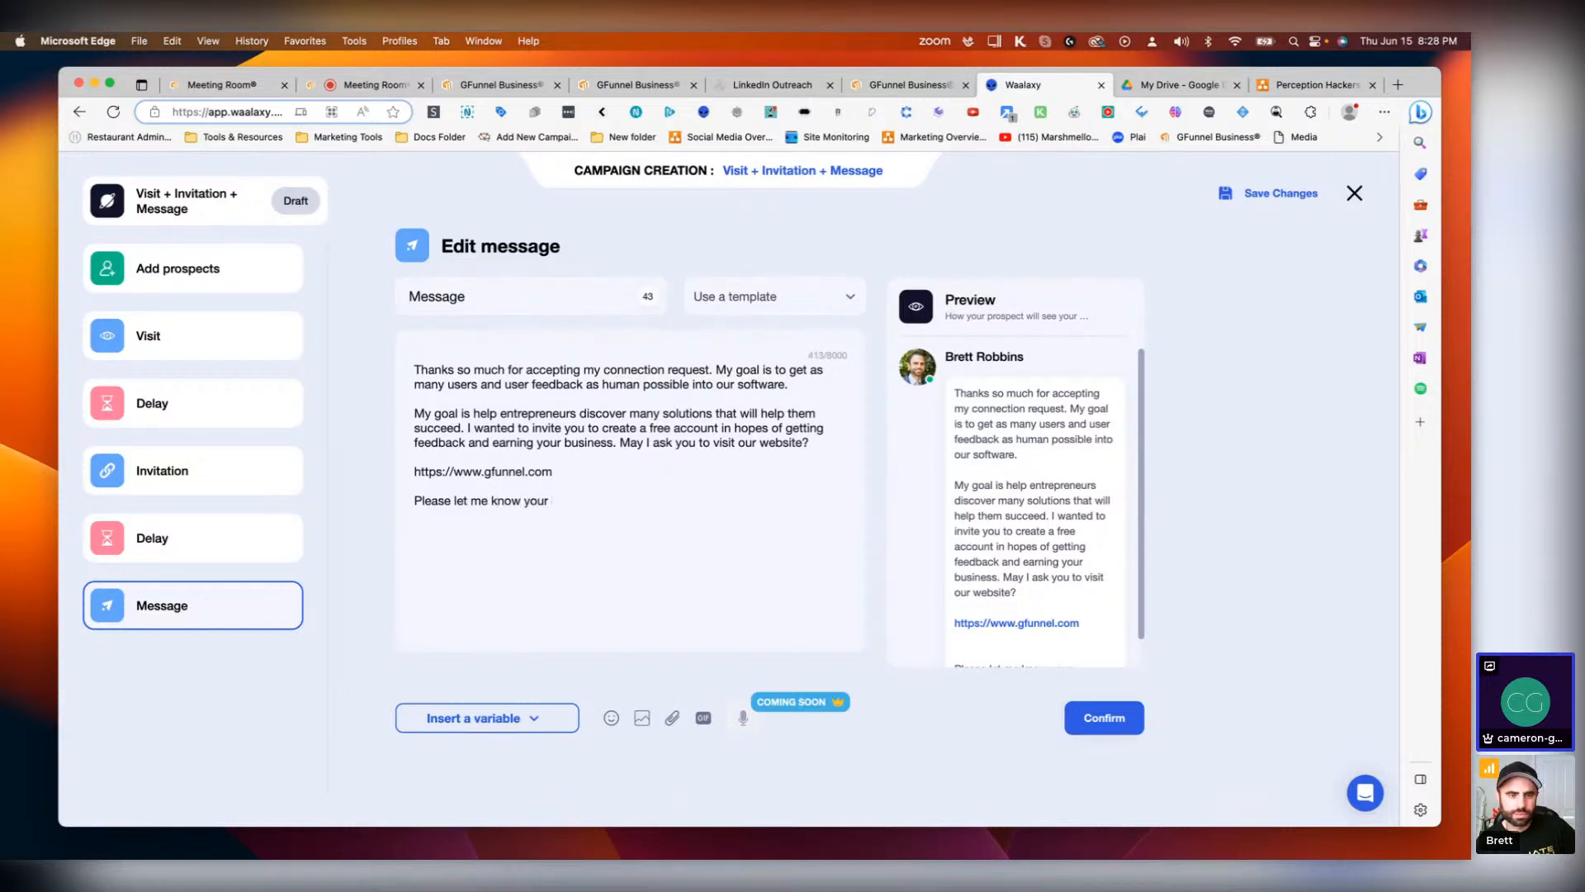
text( thoughts.)
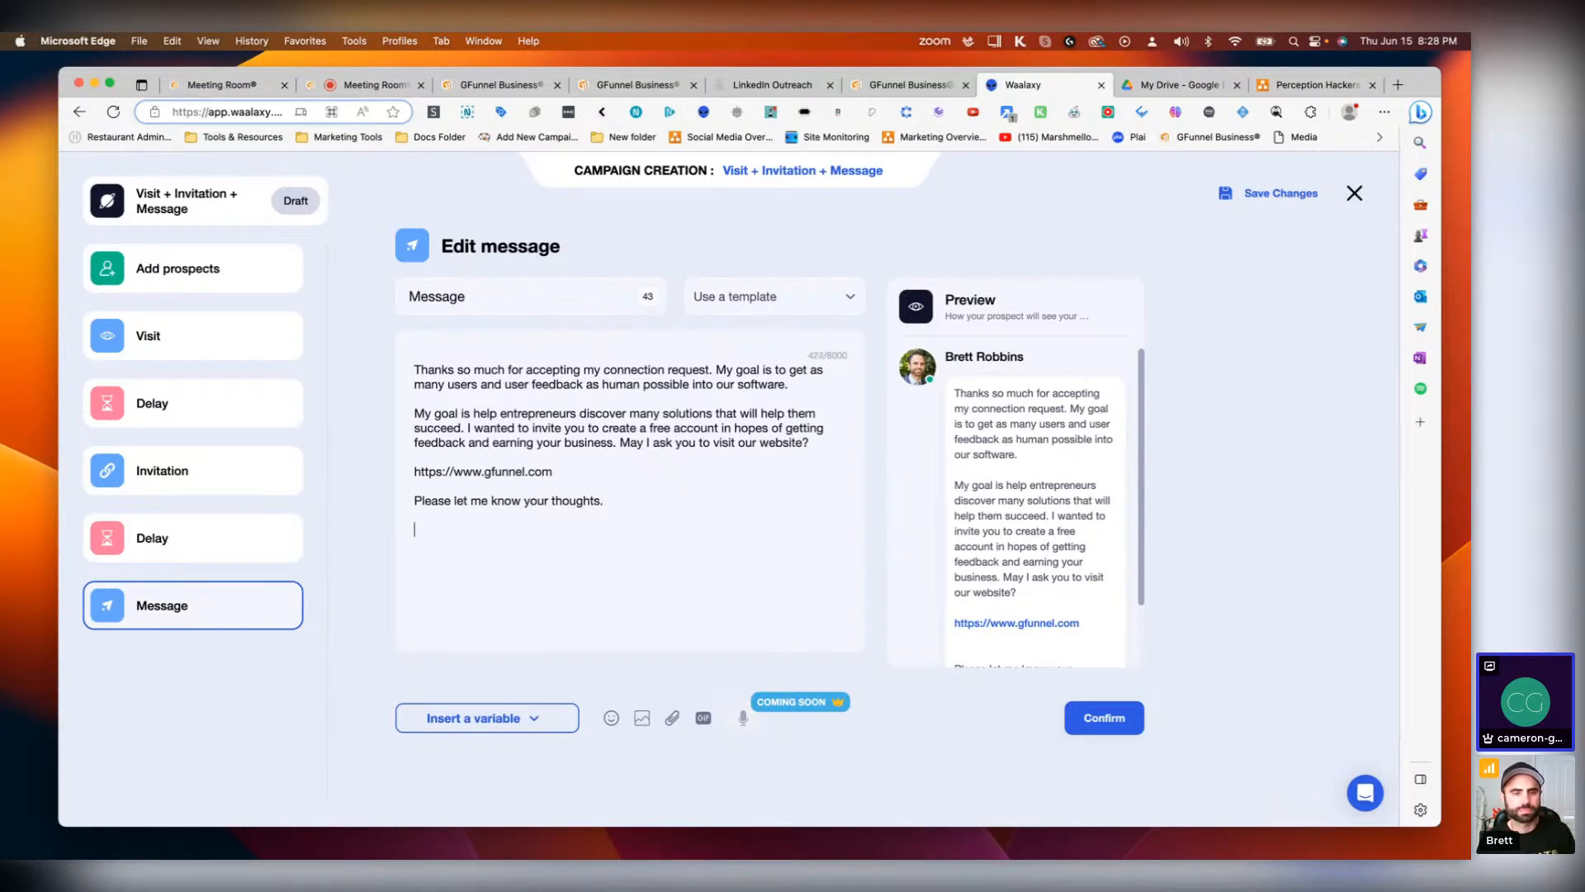
Step: Sign the message with the sender's full name on its own line below
key(Return)
key(Return)
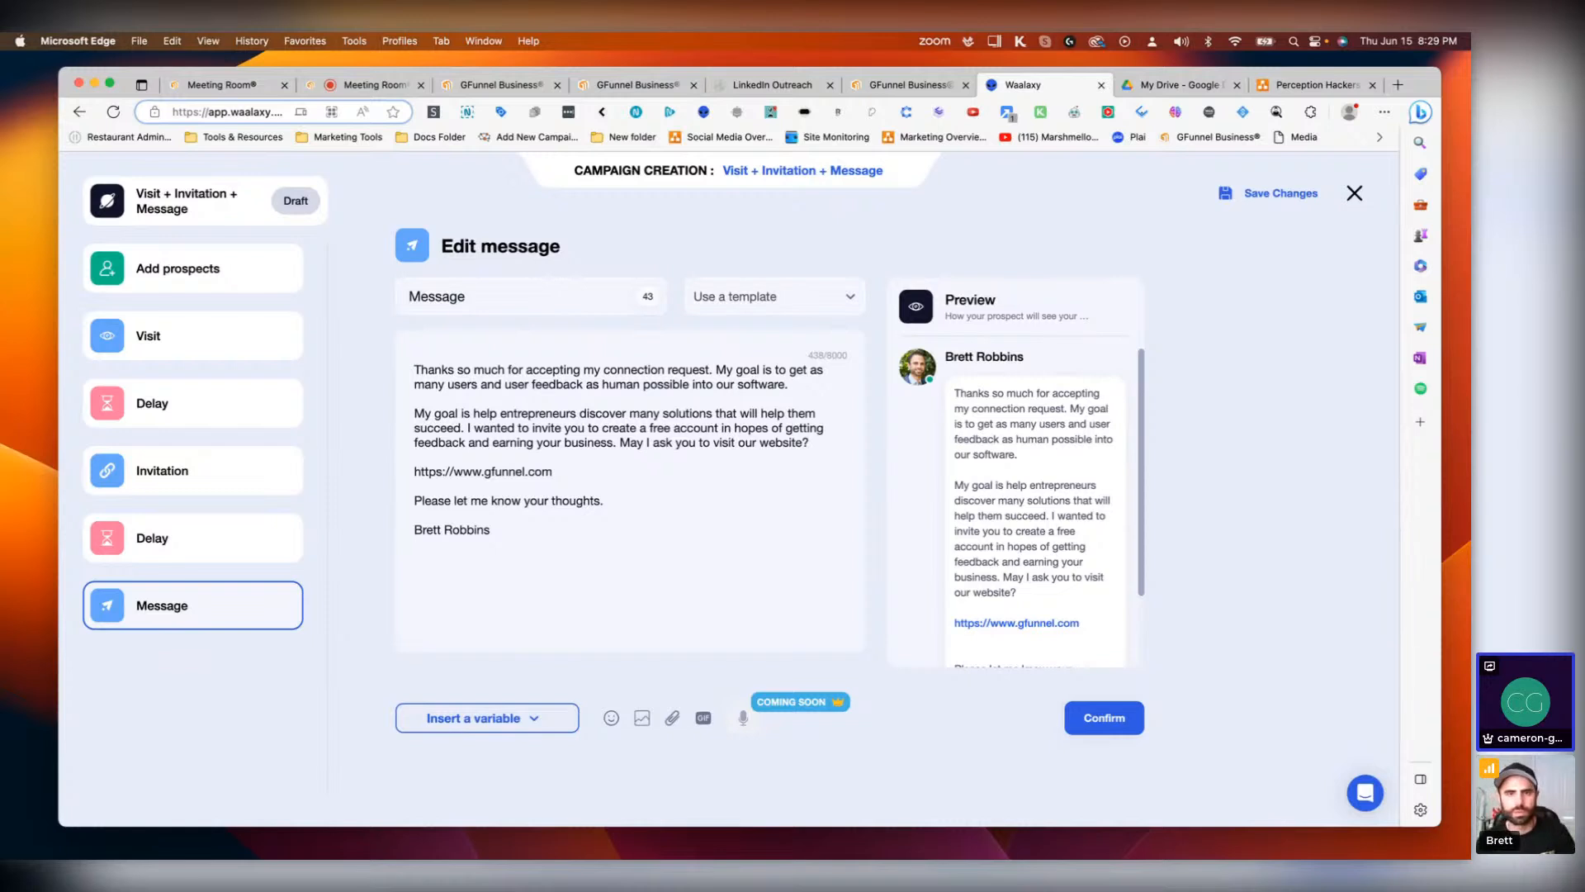
Step: Split the first paragraph after 'connection request.' and add 'May I ask a quick favor?' to the opening line
key(Return)
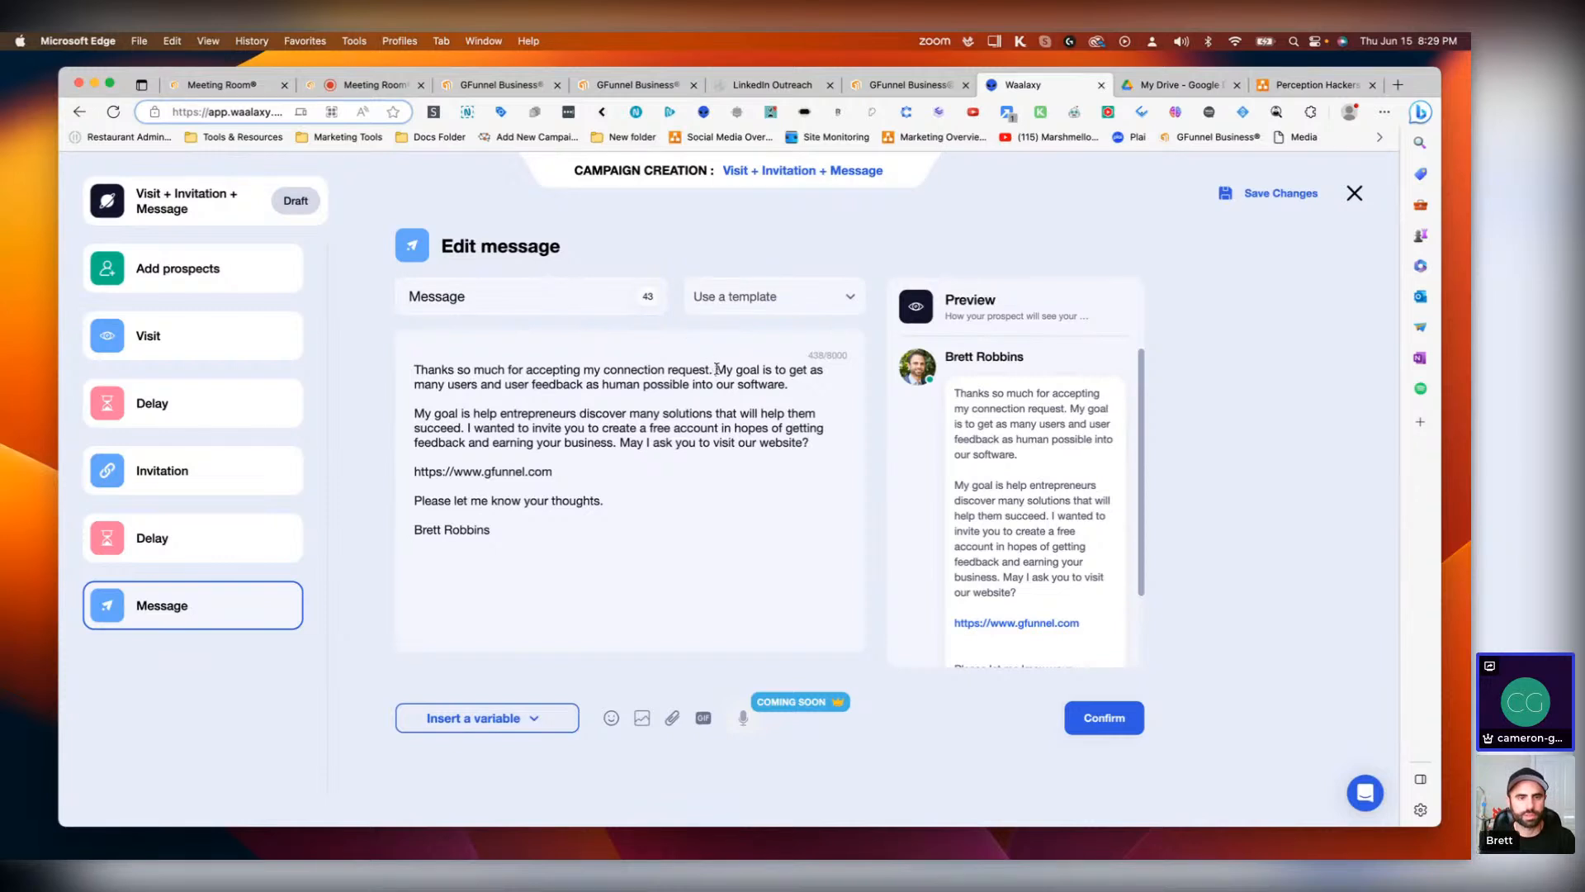
key(Return)
key(Return)
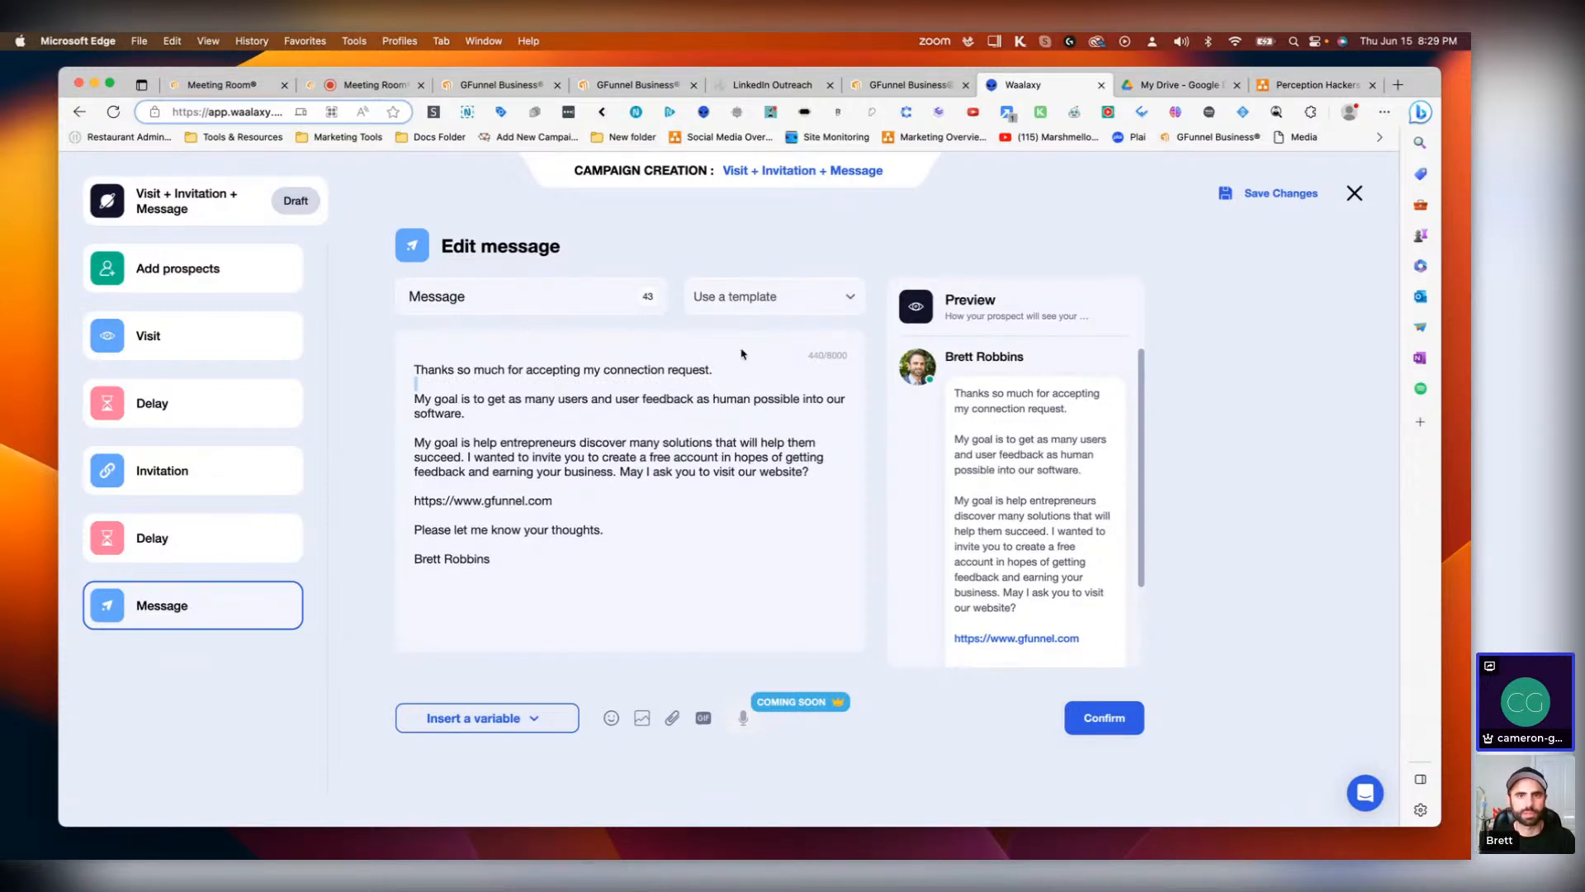
text(May)
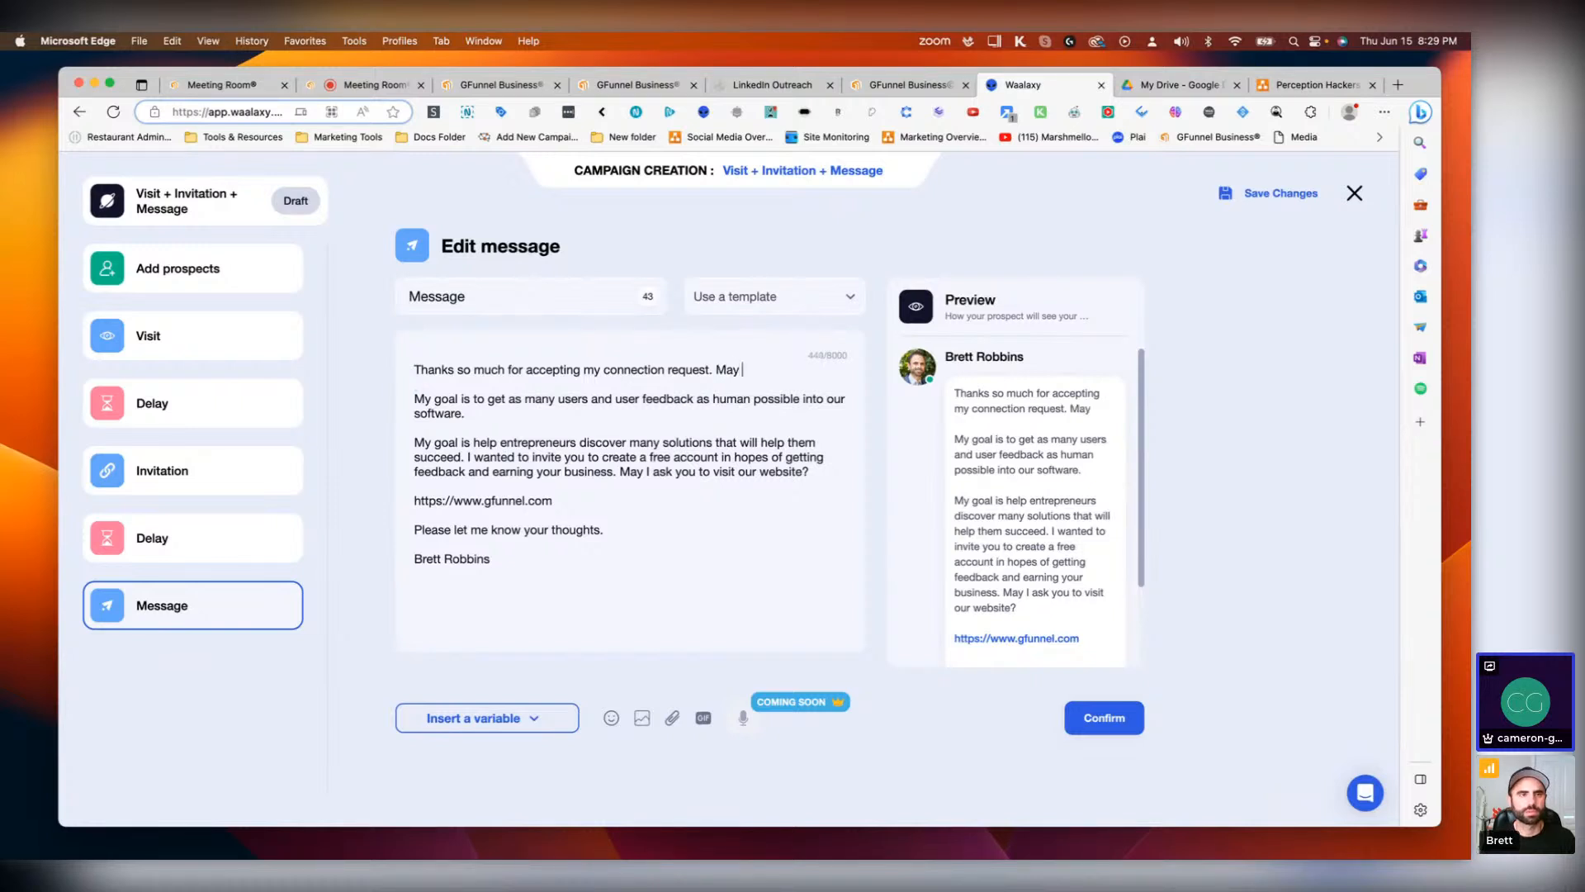
text( I as)
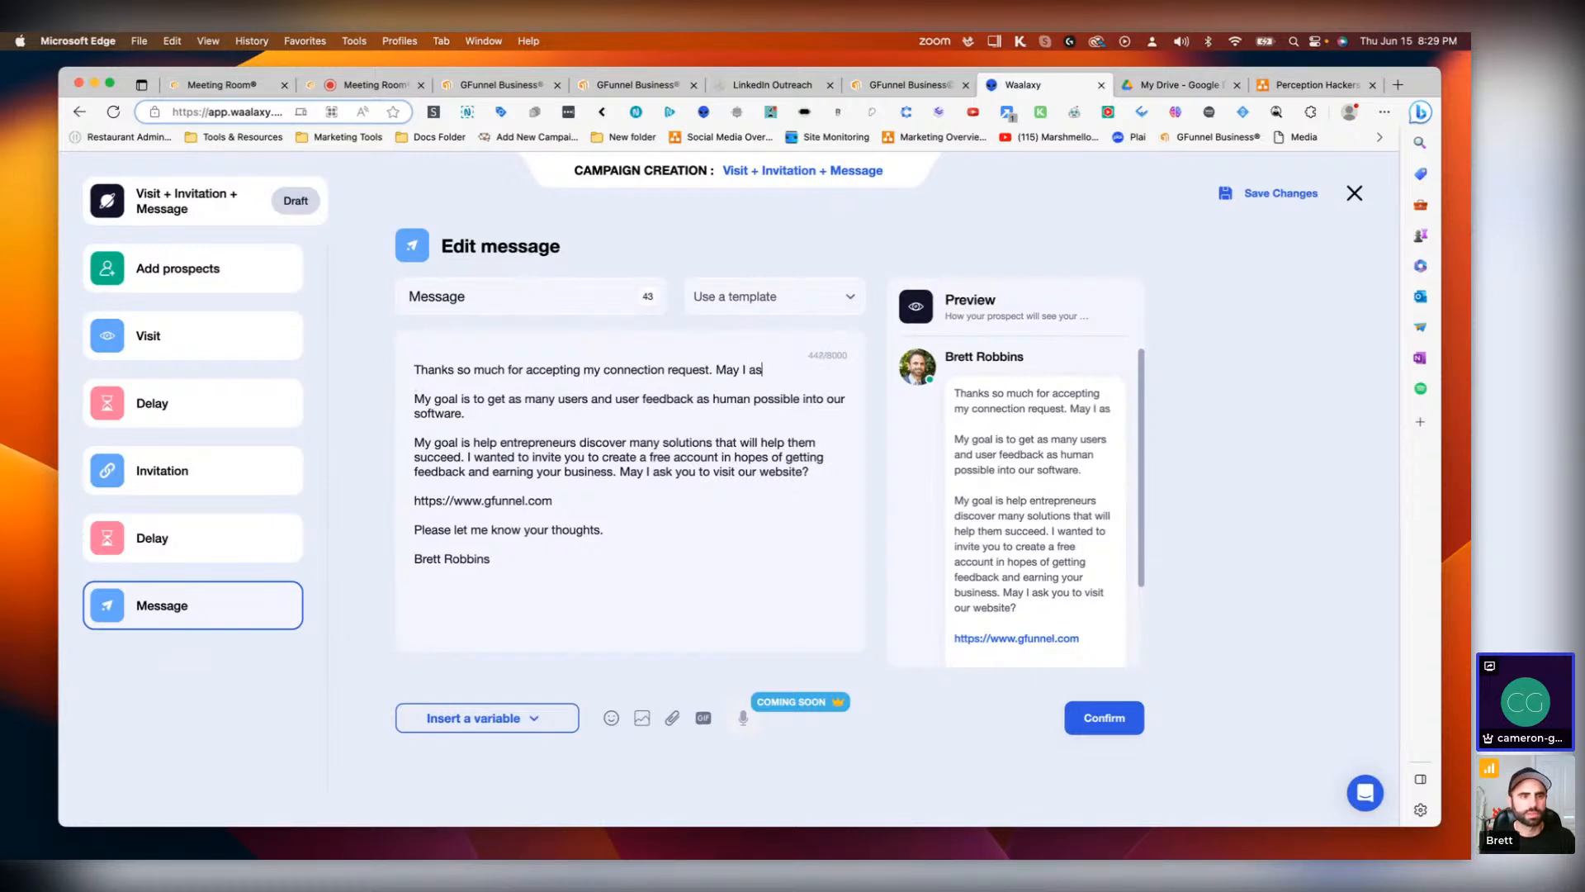
text(k a quick)
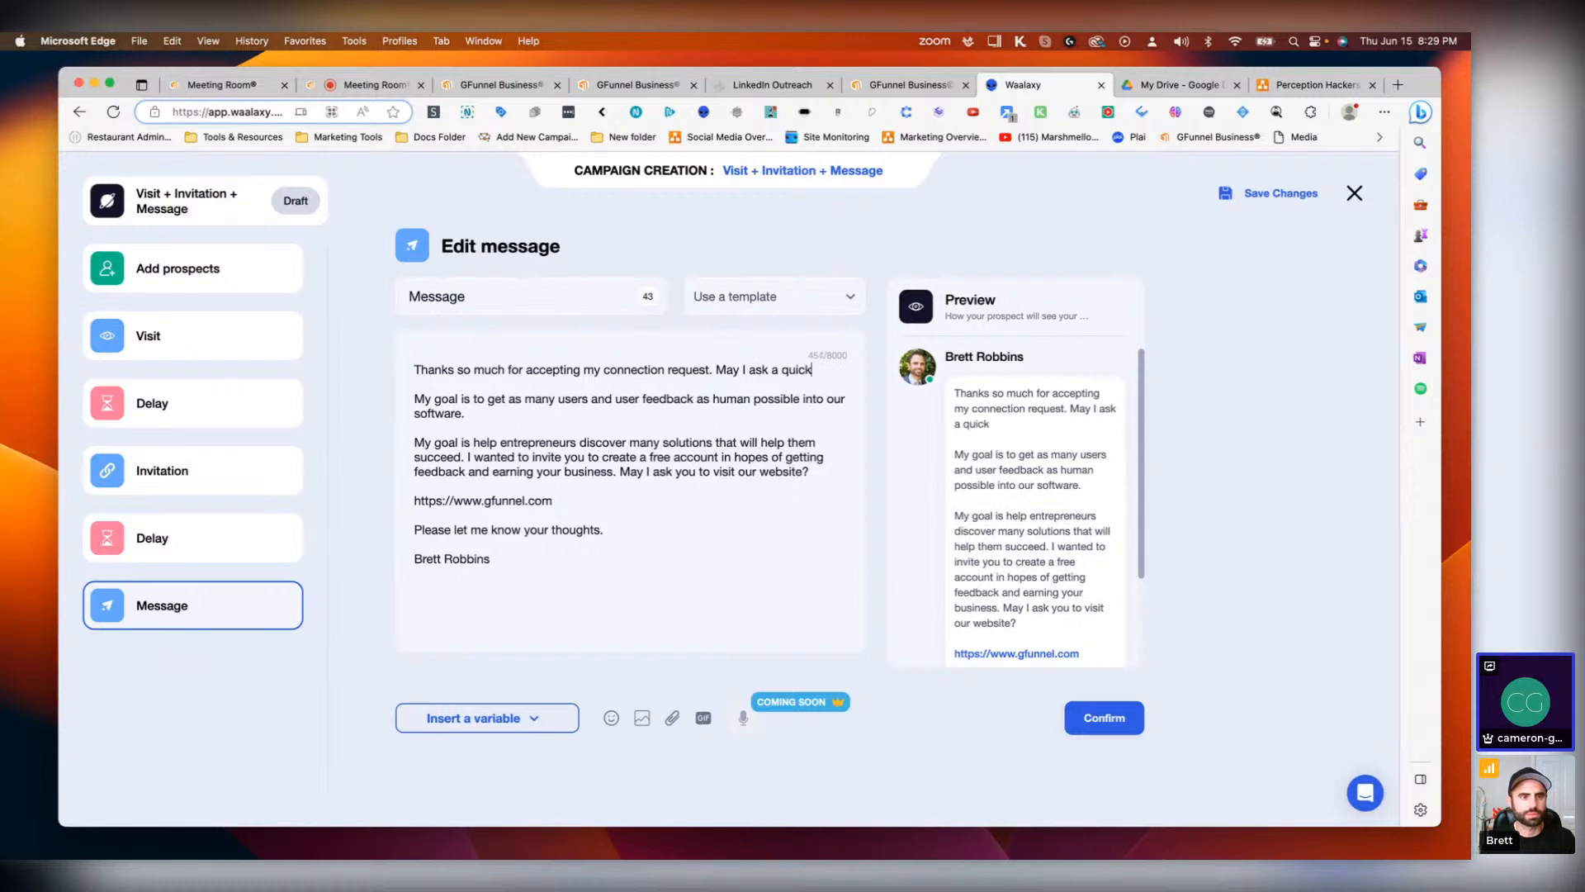
text( favor)
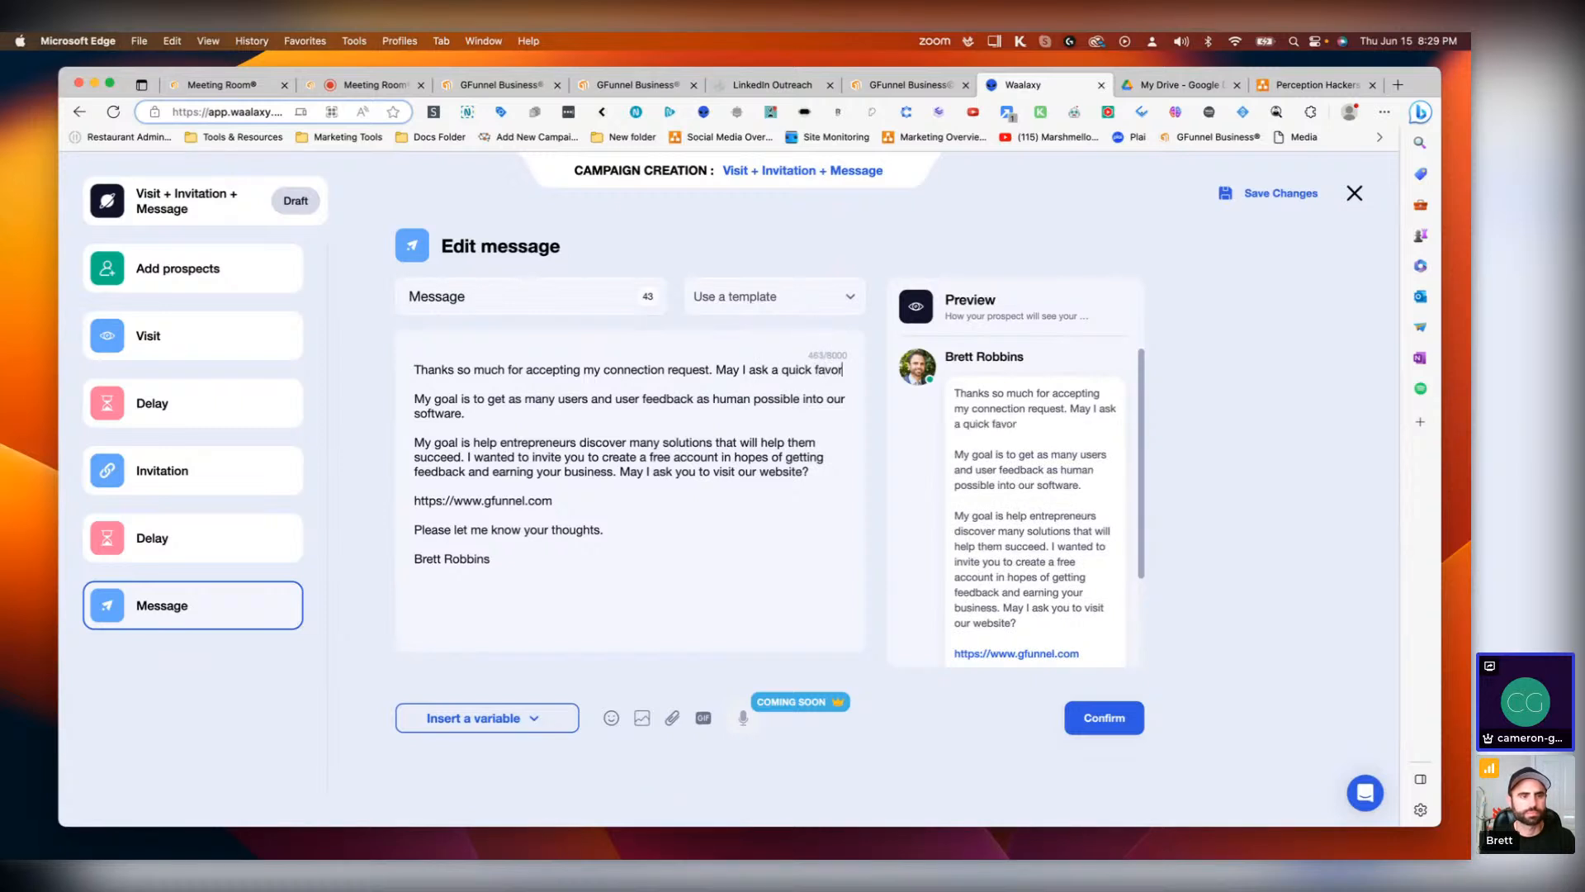
text(?)
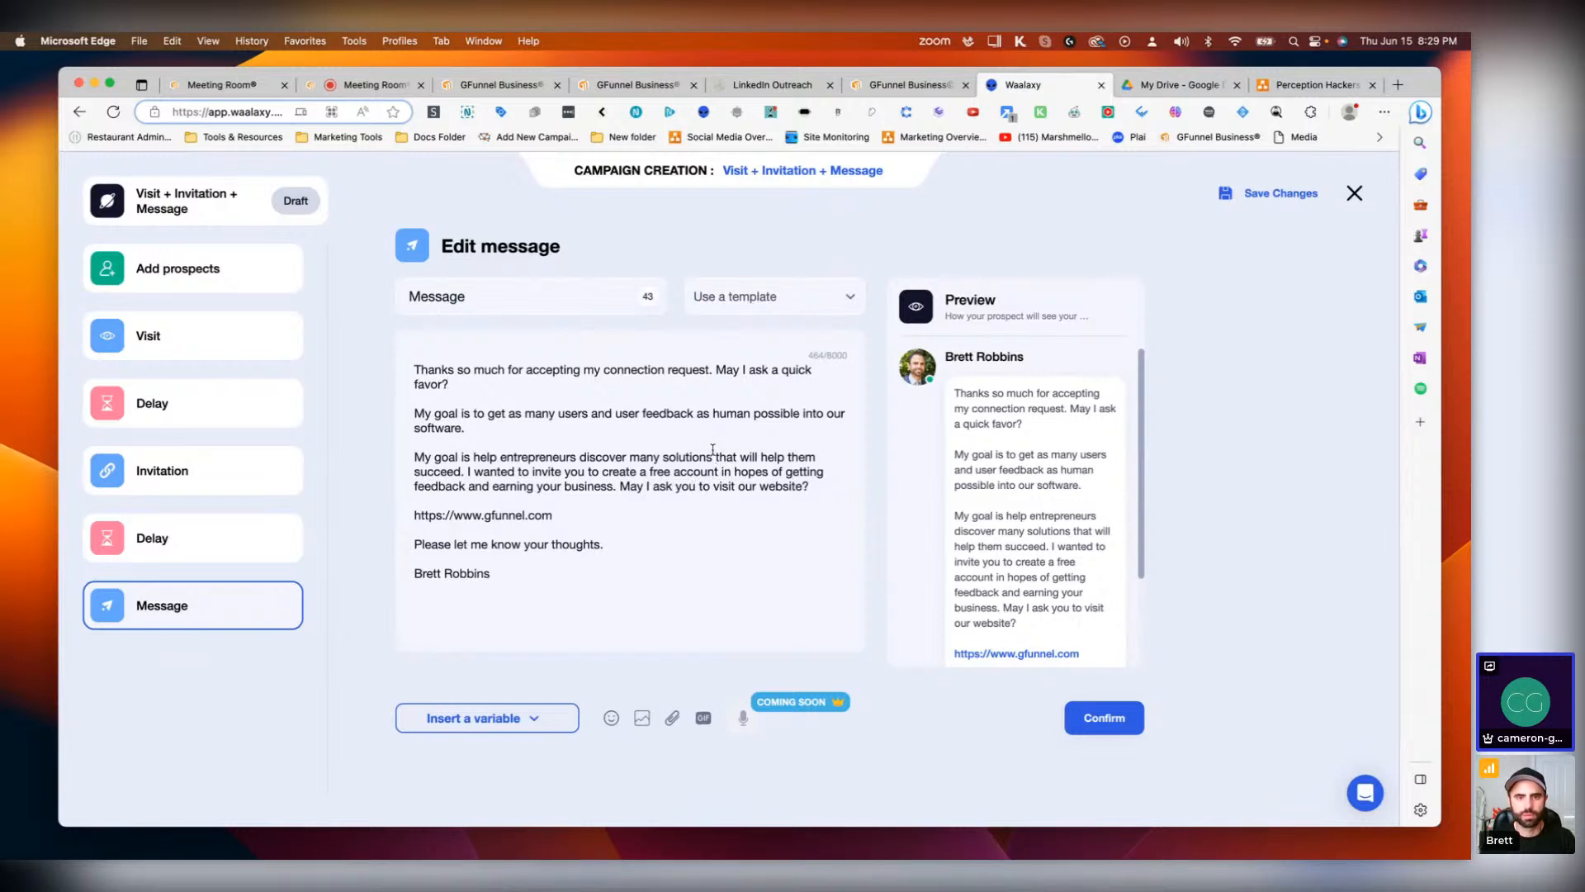
Step: Replace 'many solutions' with 'our software' in the third paragraph
drag(711, 455, 630, 456)
text(our so)
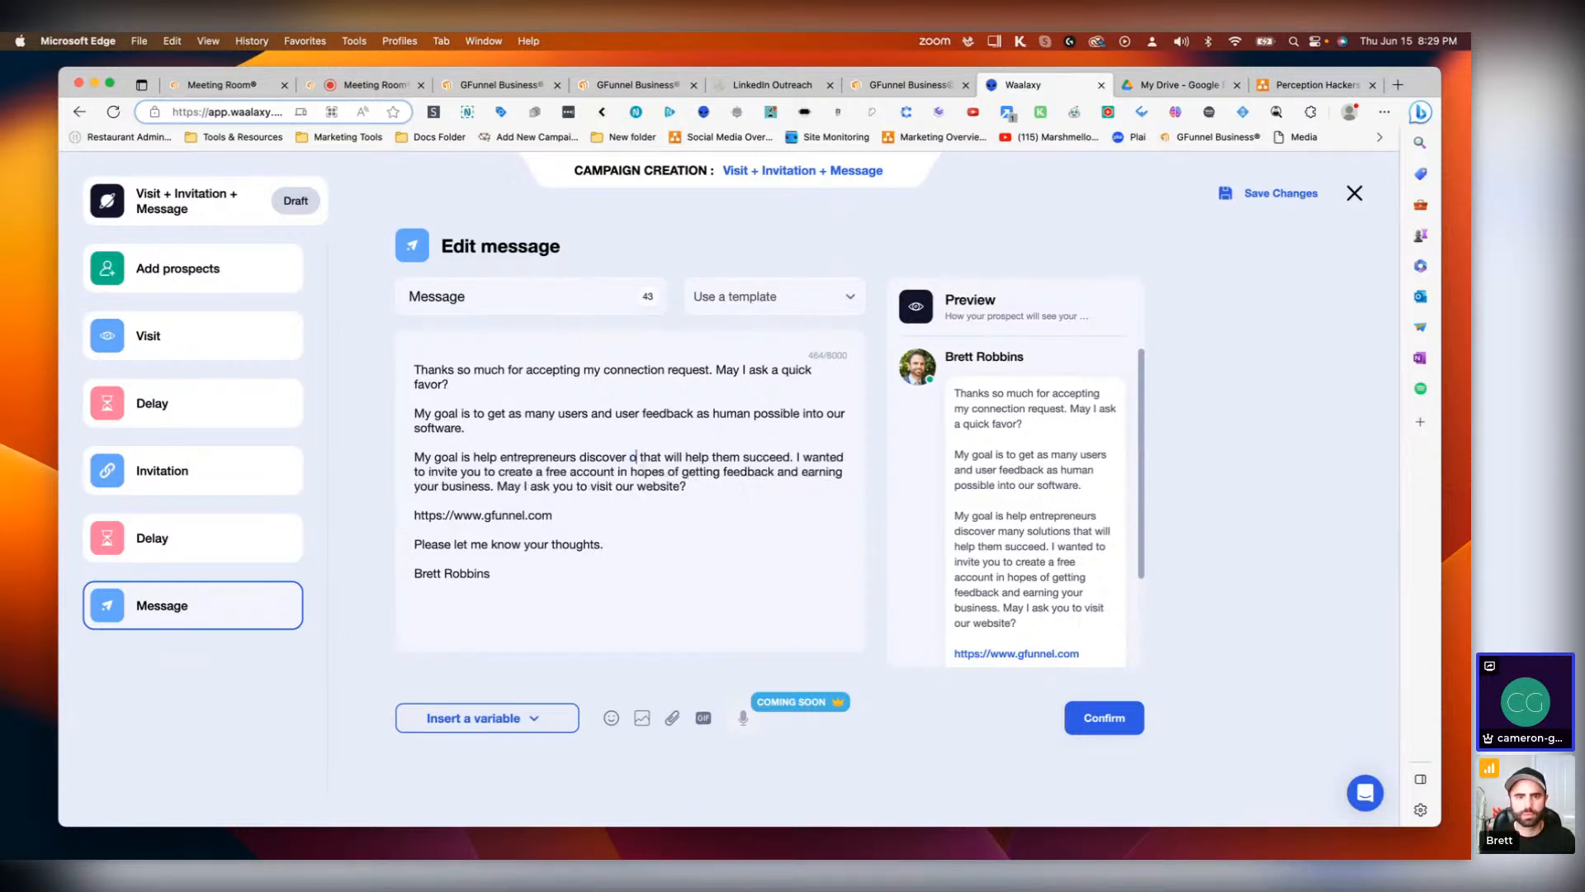
text(ftware)
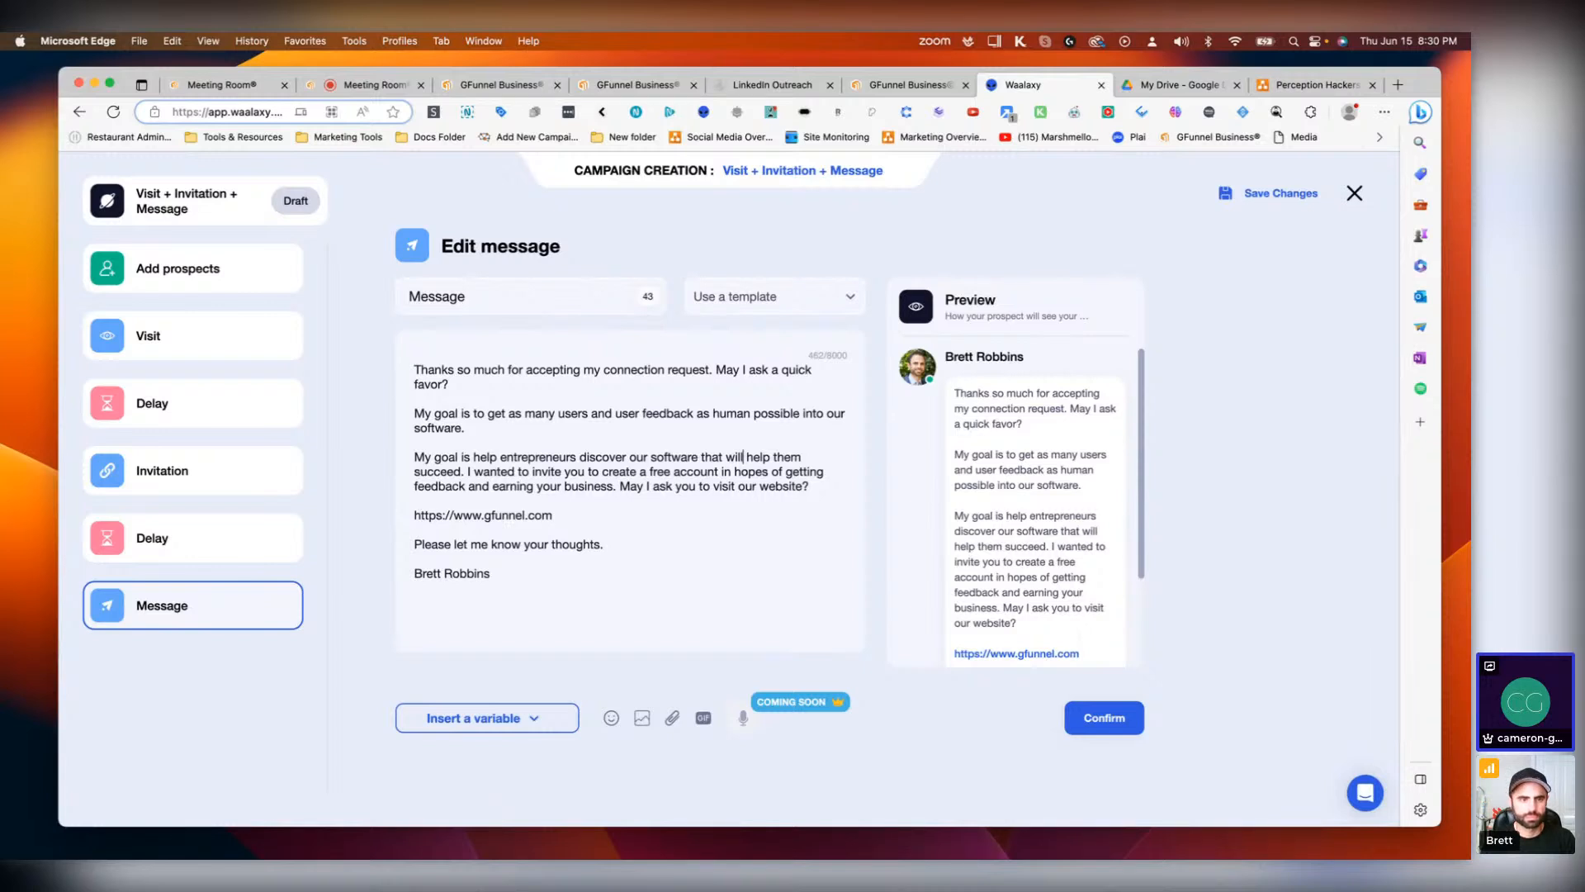
Step: Replace 'that will' with 'and' in the same sentence
drag(744, 457, 704, 456)
text(and)
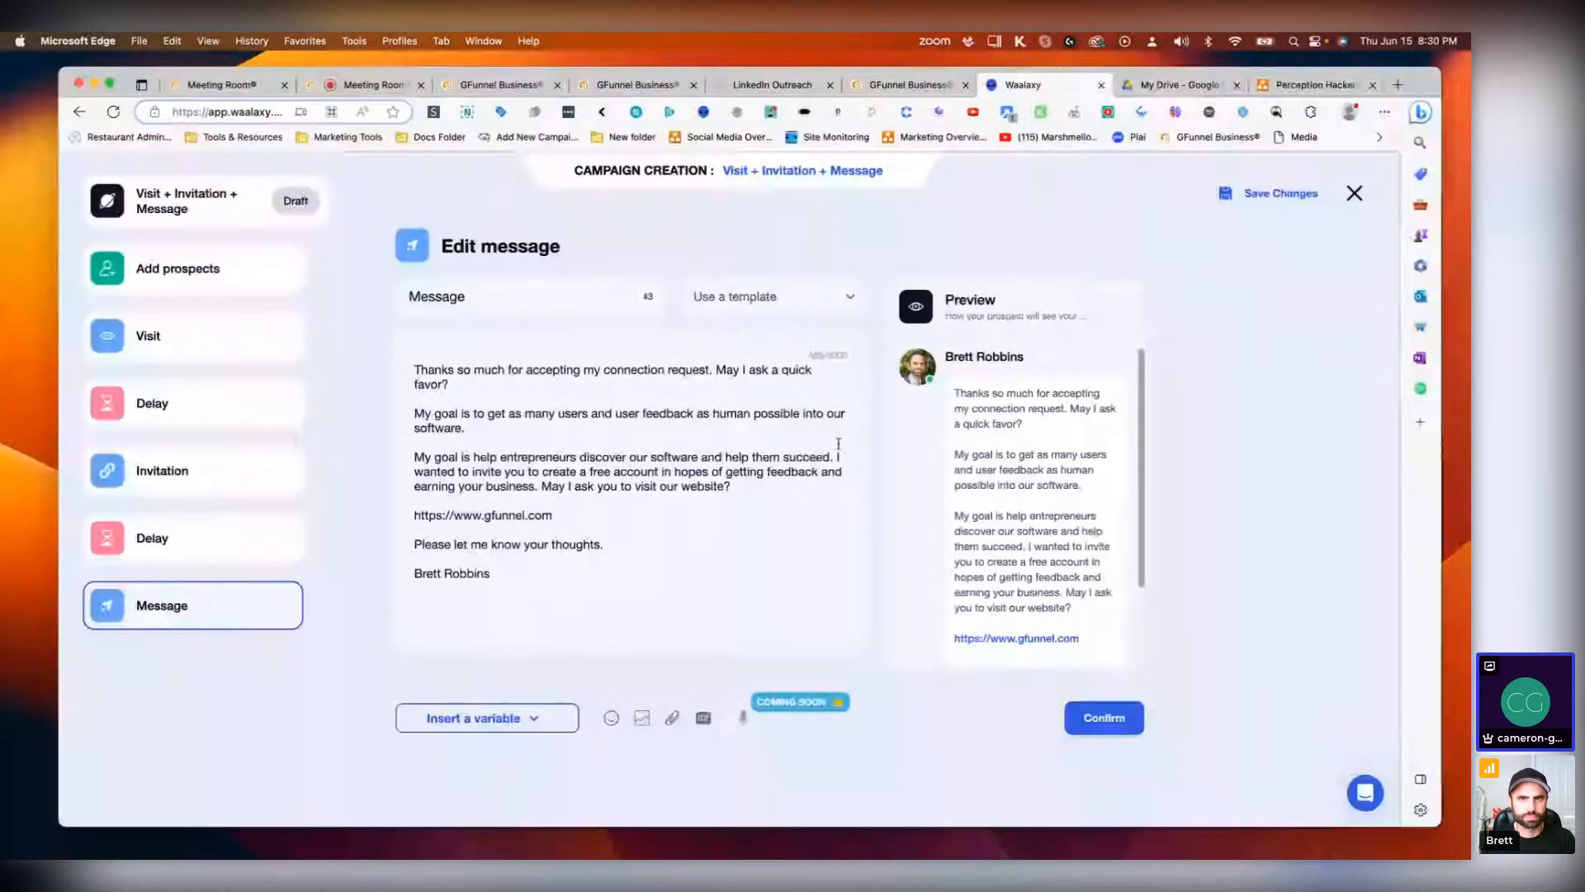
Step: Replace 'them succeed' with 'create a blueprint' in that sentence
drag(830, 456, 784, 456)
key(BackSpace)
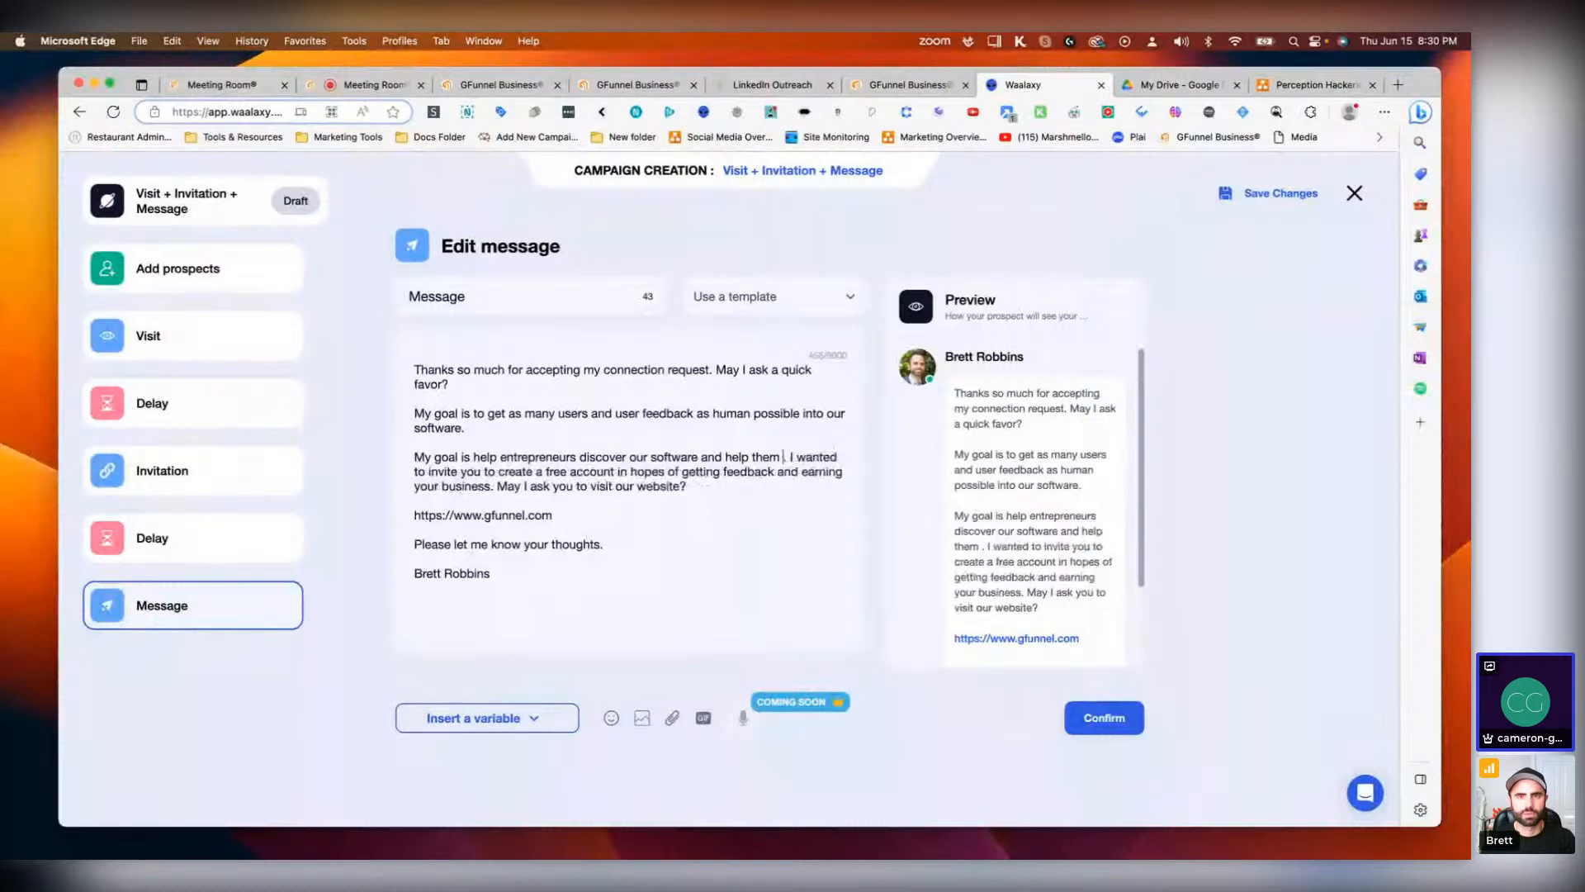
key(BackSpace)
key(BackSpace)
key(BackSpace)
key(BackSpace)
text(create a blueprint)
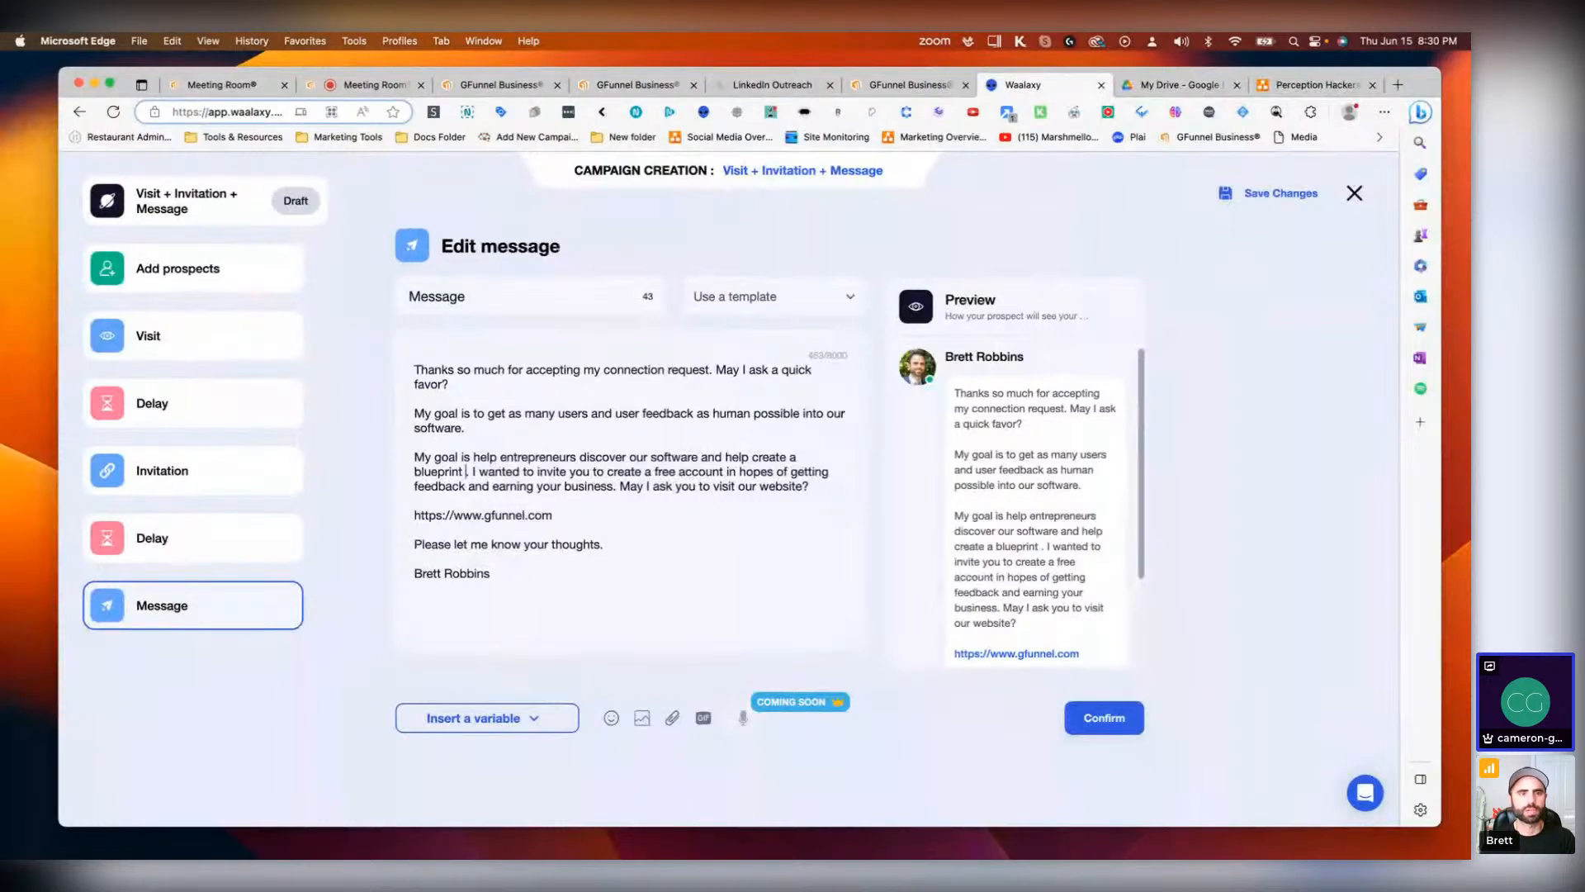
Step: Extend the sentence with 'and schematic of their business in hopes of finding and'
text(and schema)
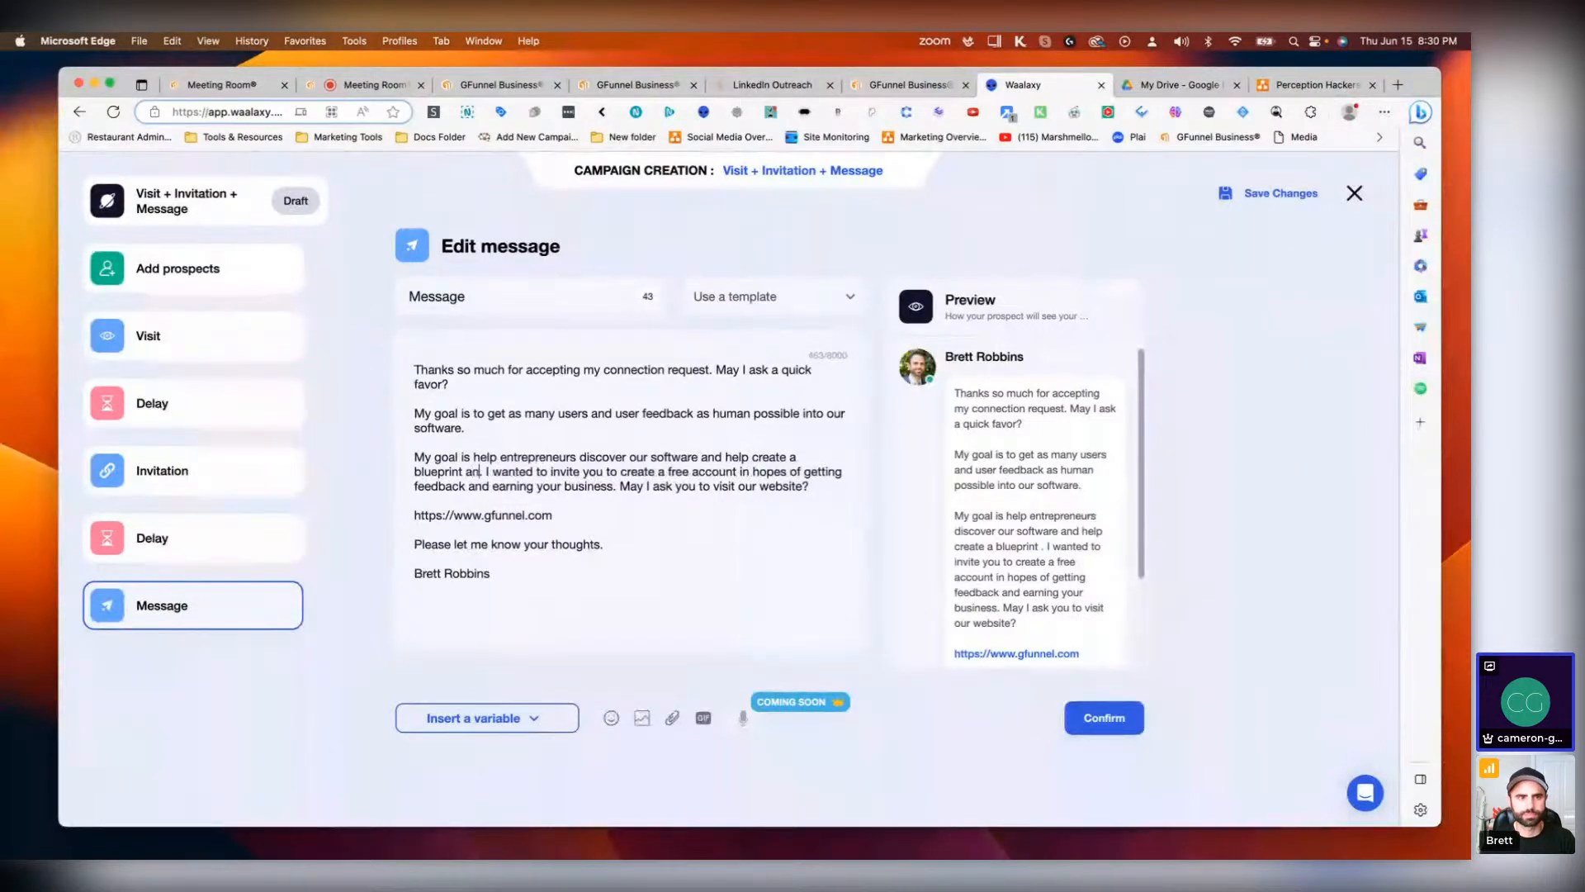
text(tic of )
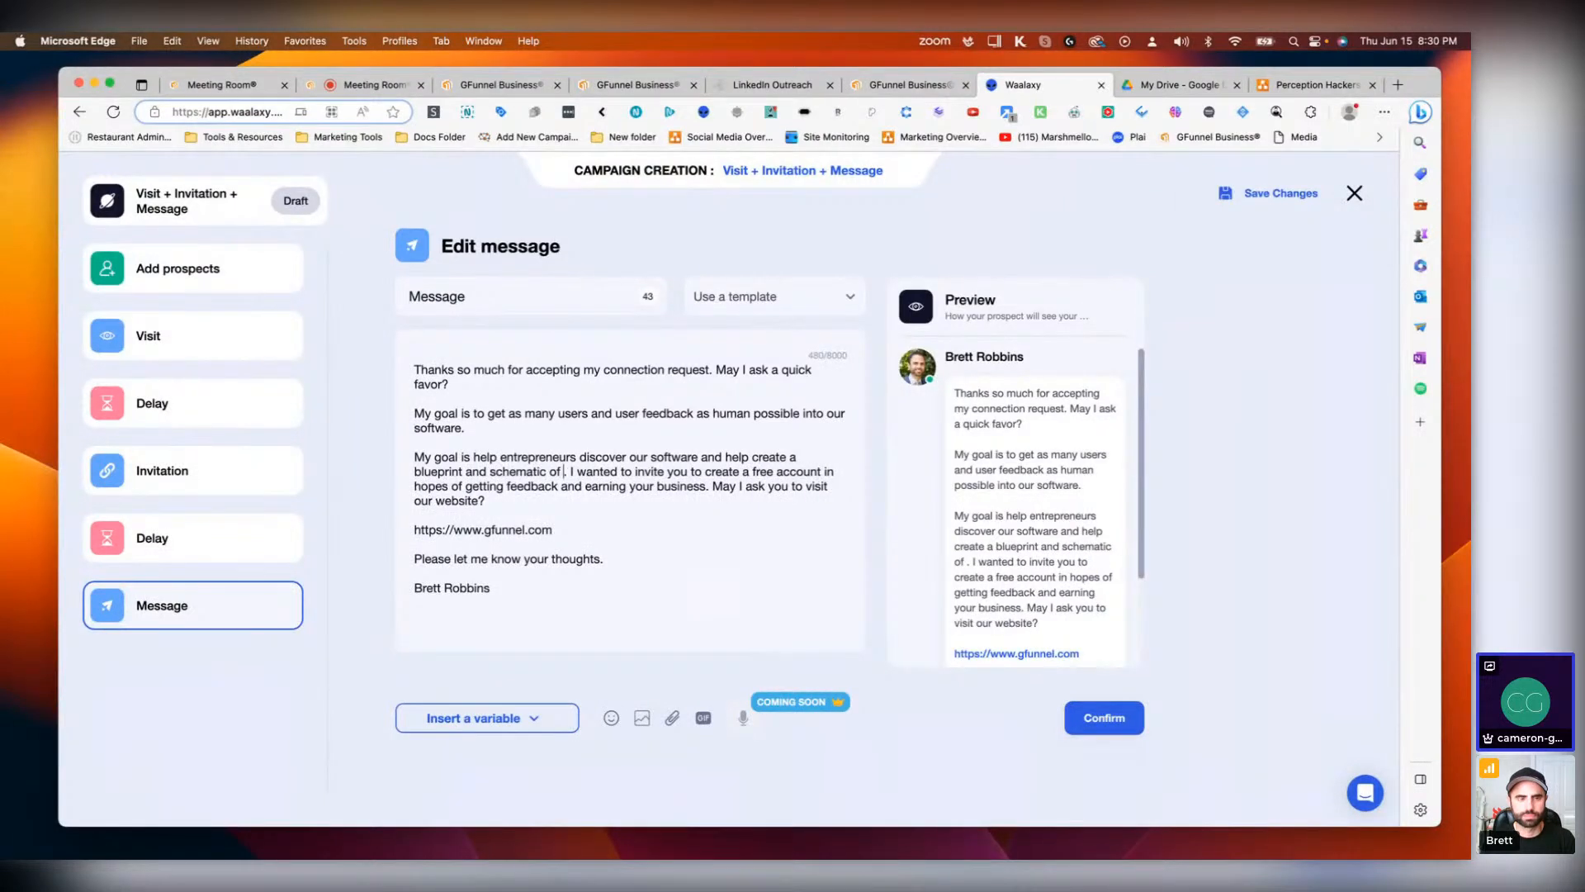
text(their busi)
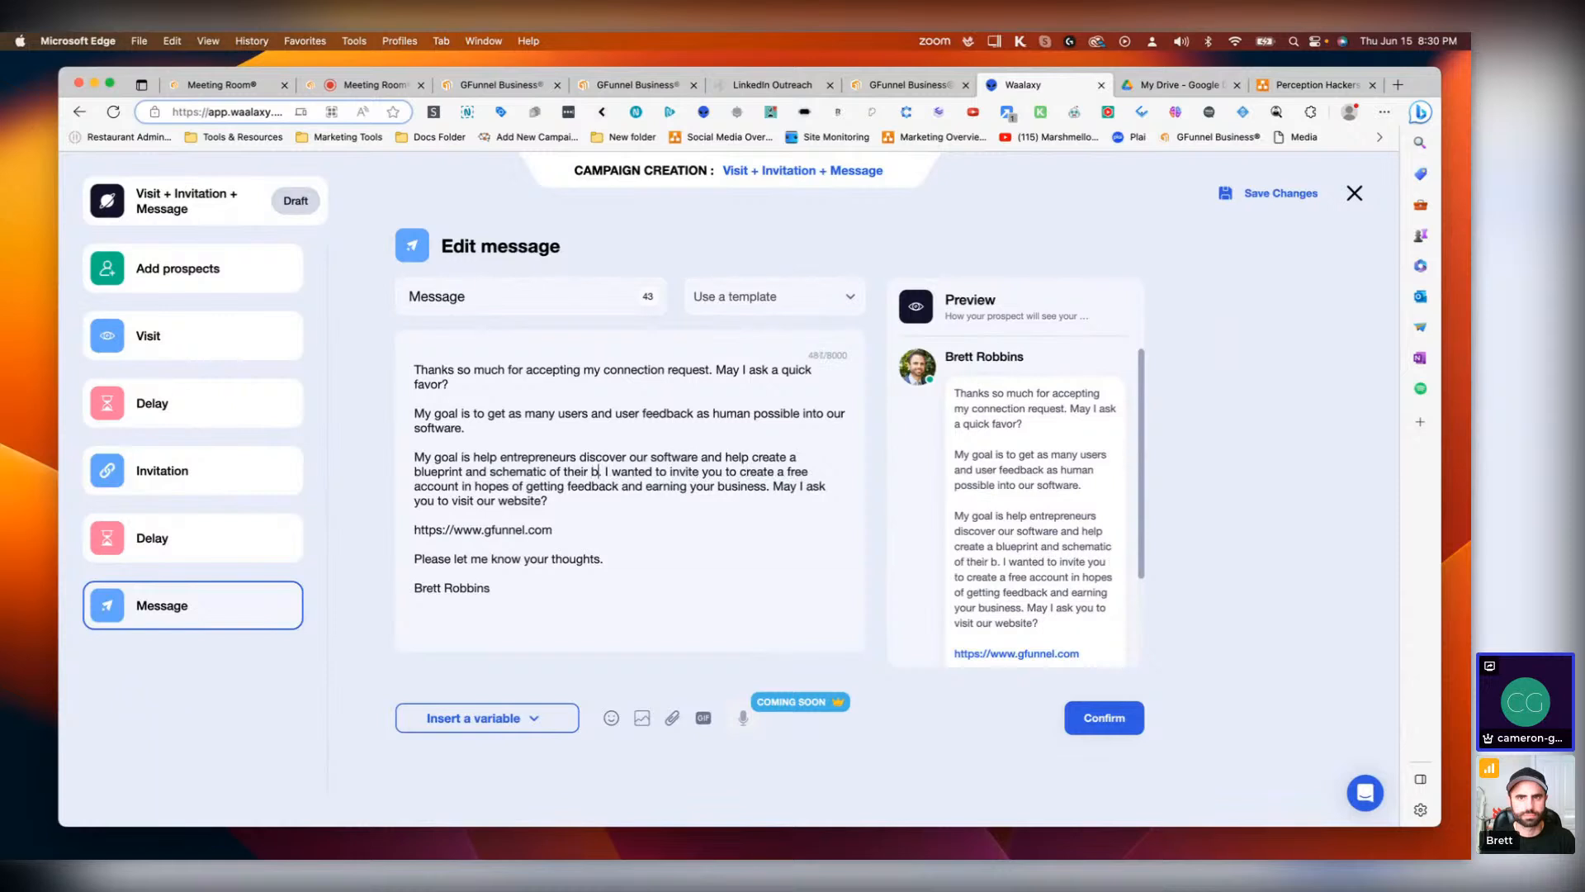
text(ness)
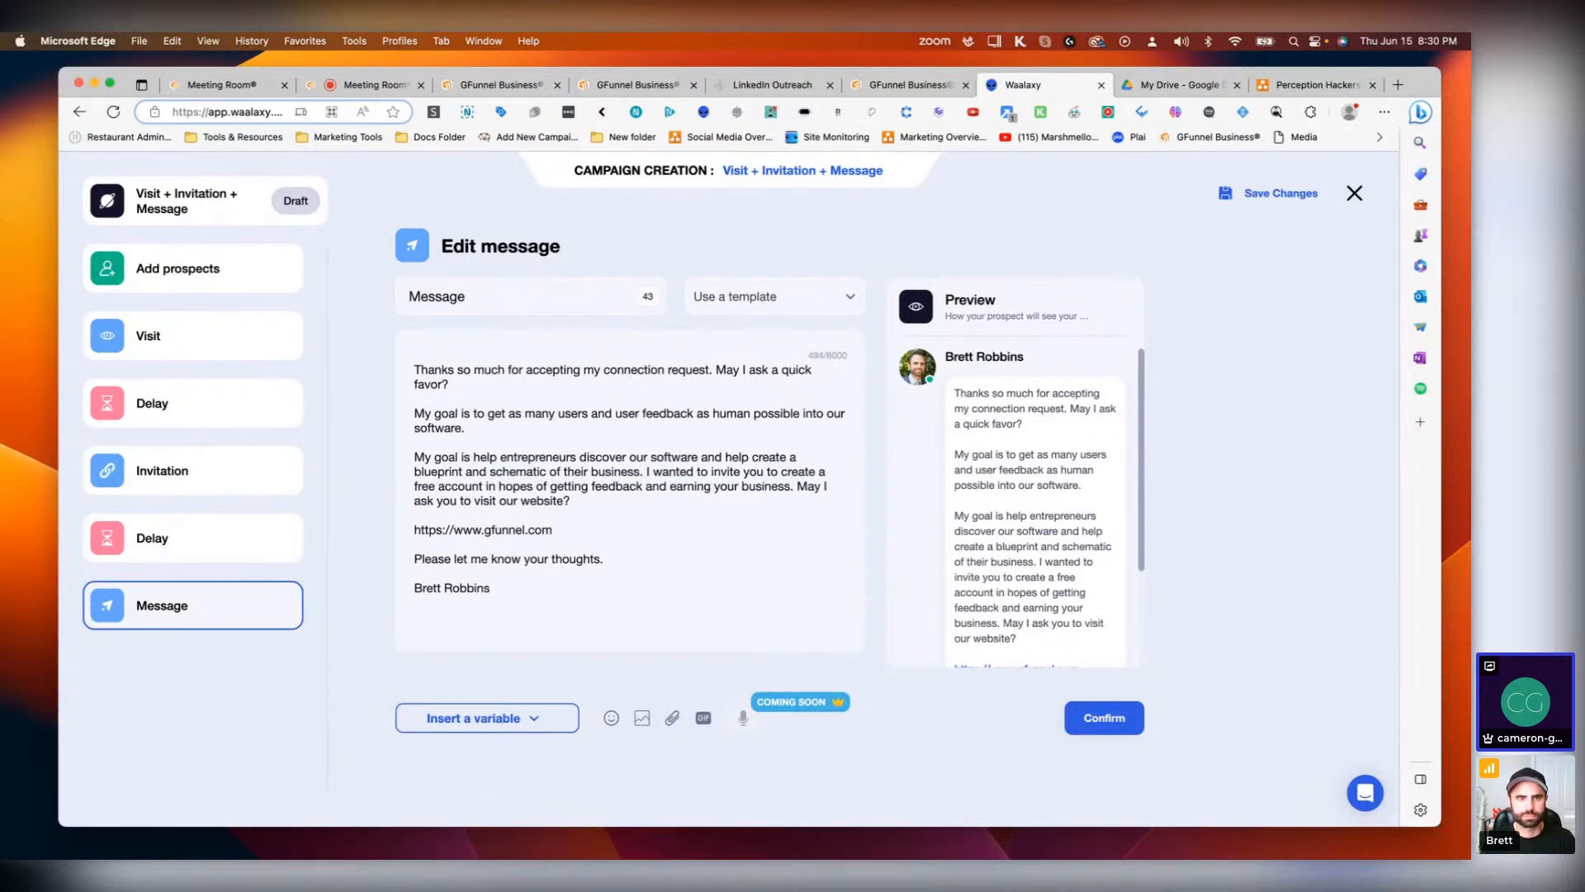
text( in )
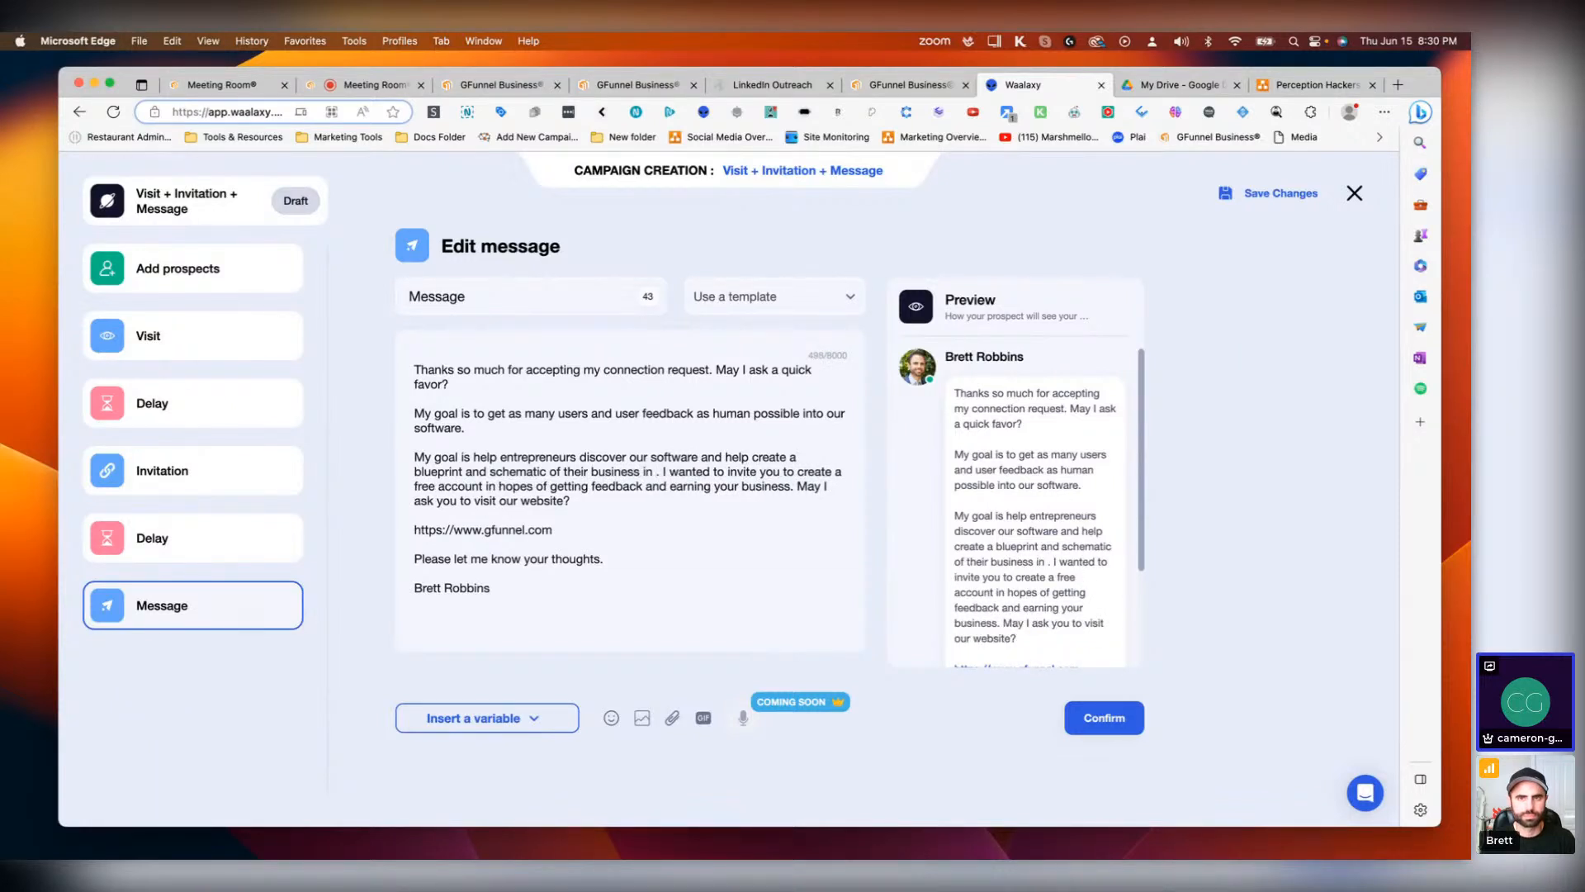
text(hopes )
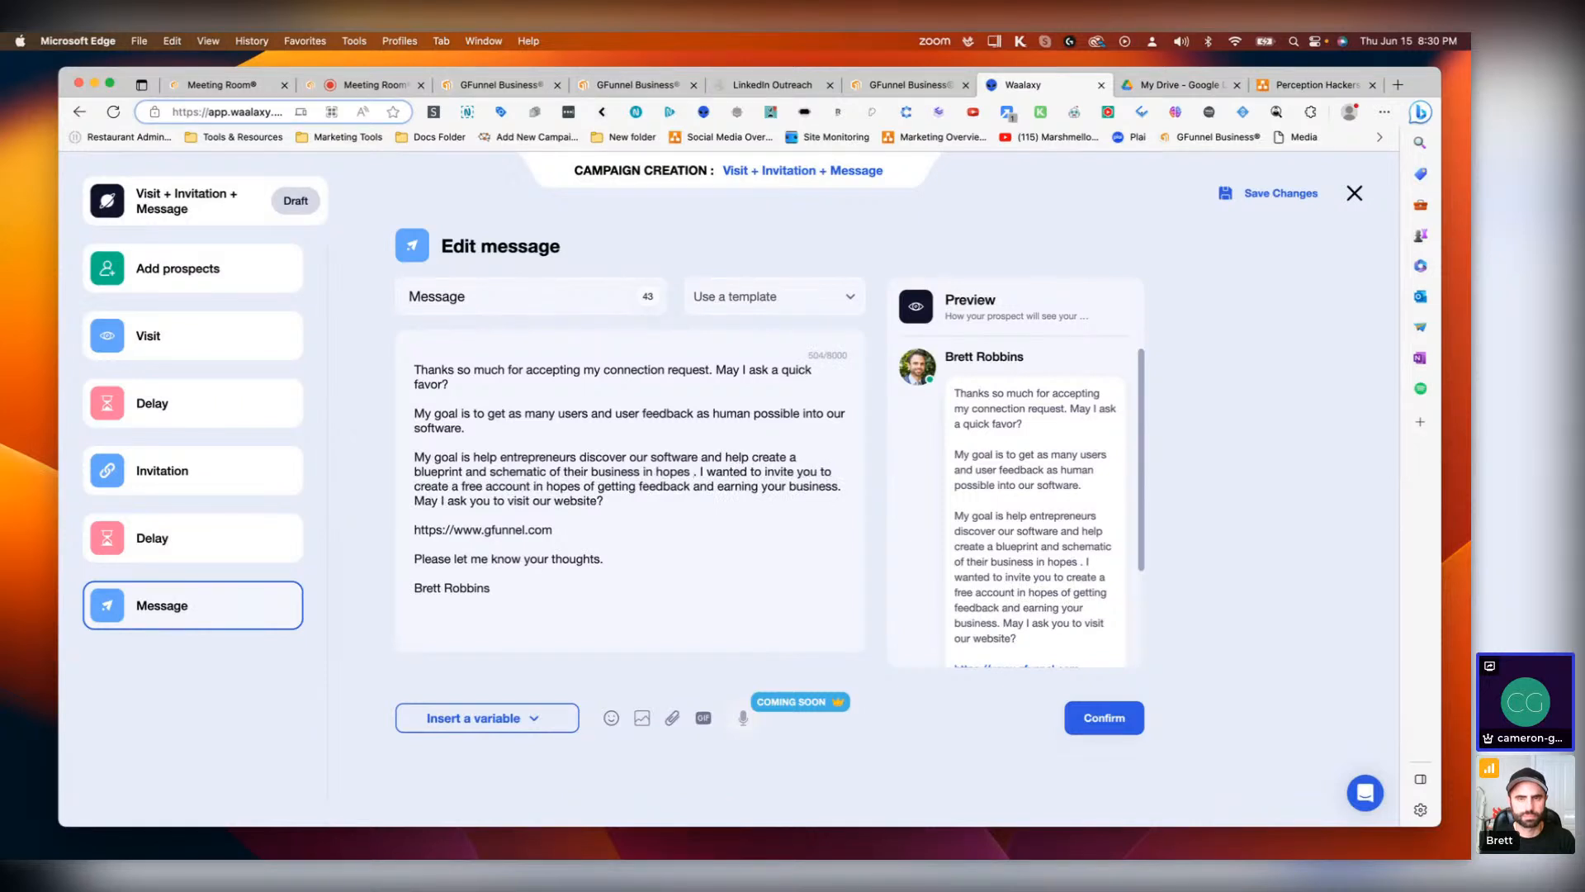
text(of finding )
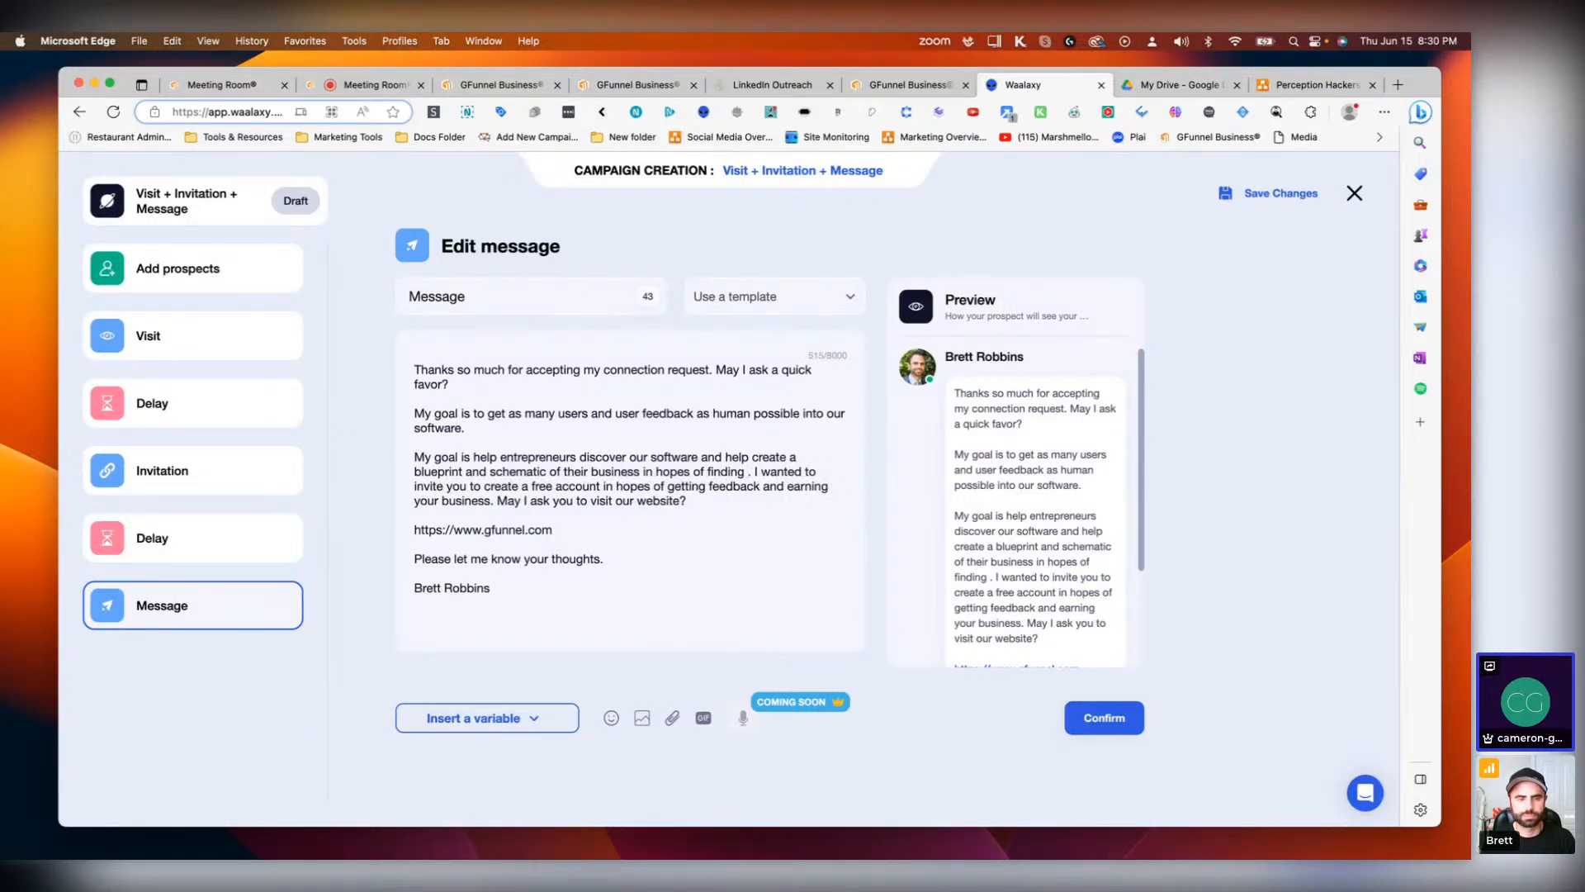
text(an)
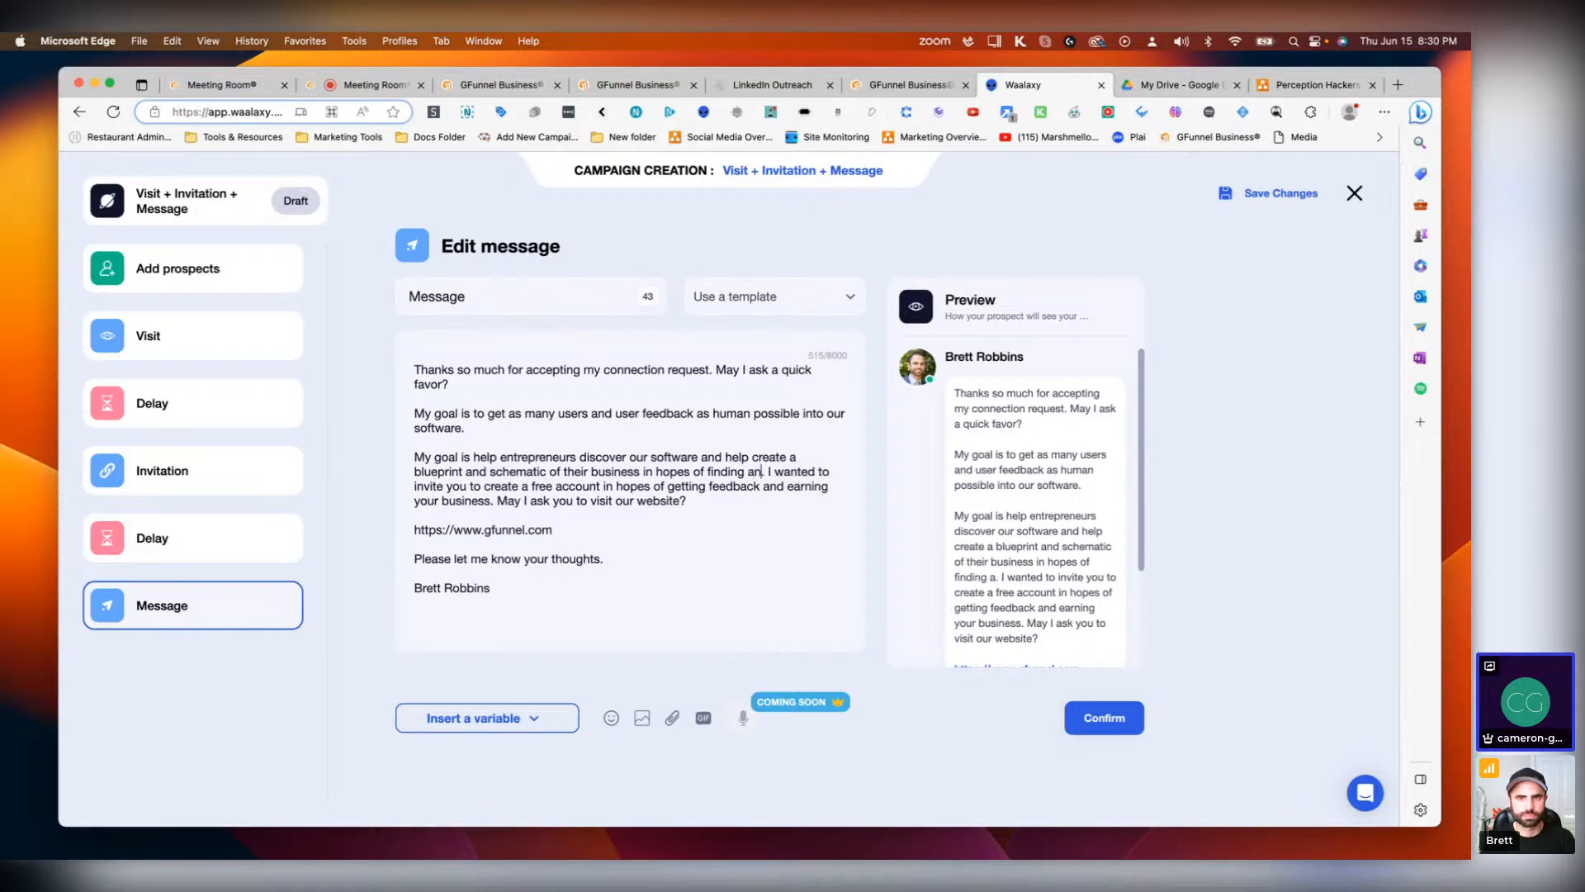
text(d)
text( creating succe)
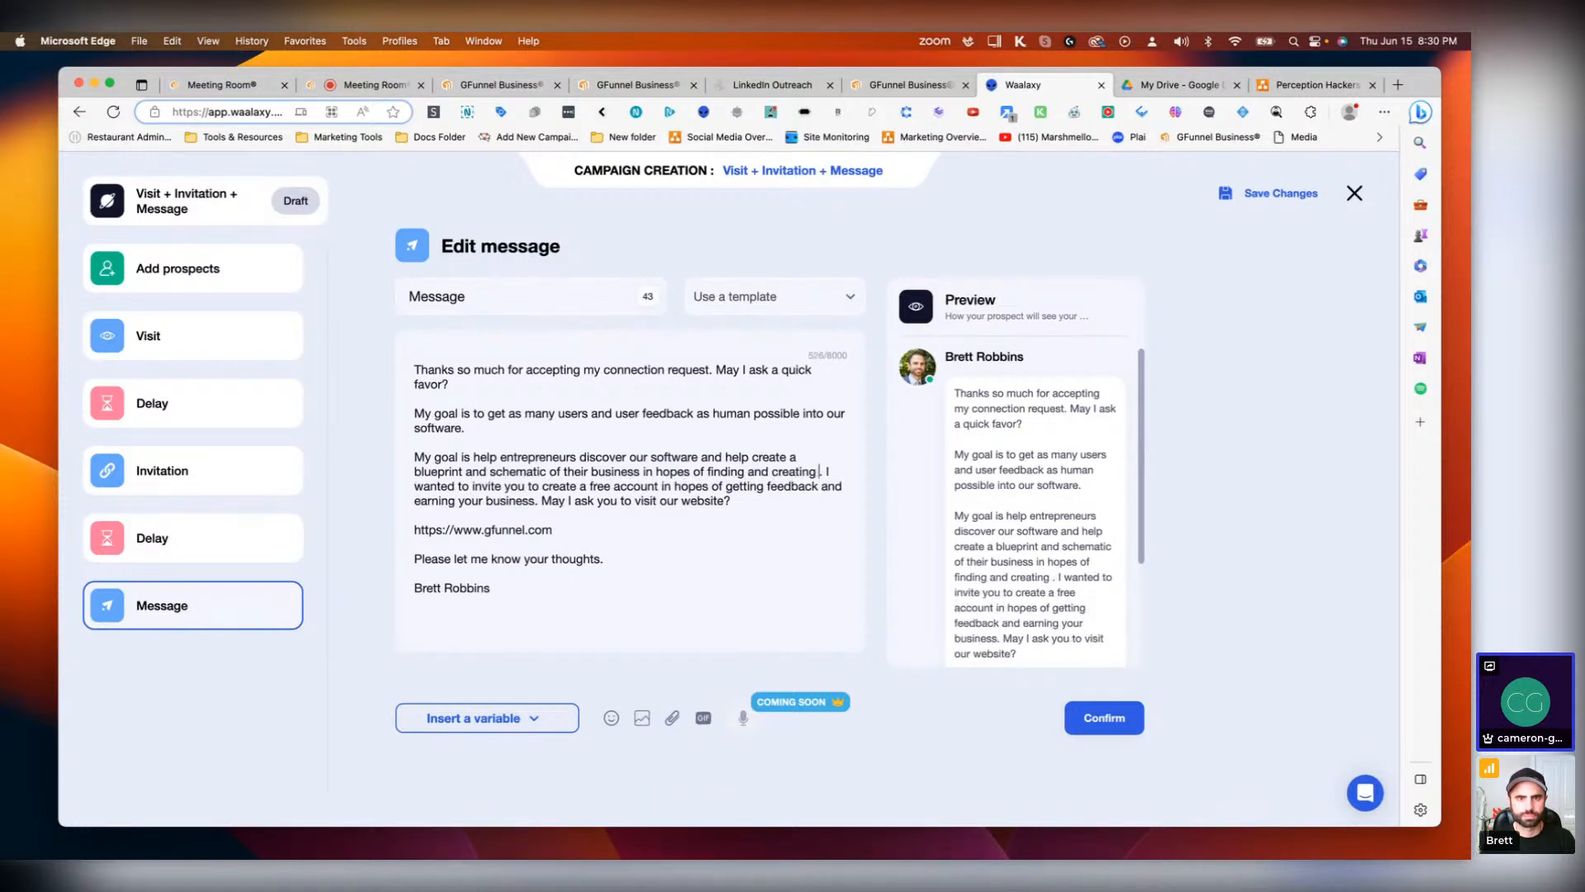
text(ss.)
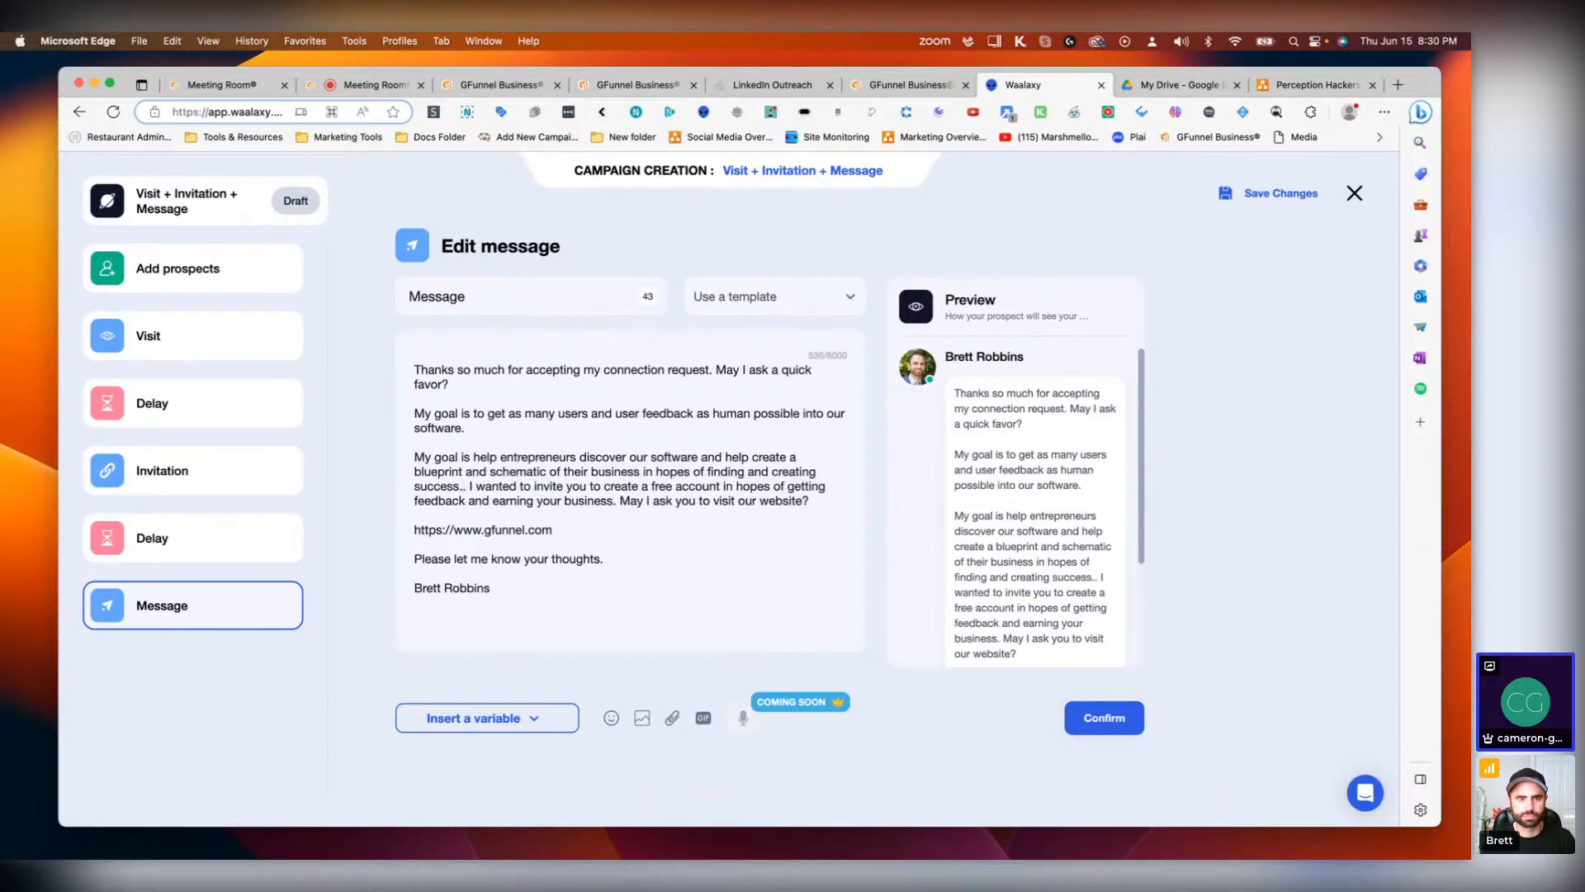
Step: End the sentence with 'creating solutions for bottlenecks.' and remove the doubled period
key(Delete)
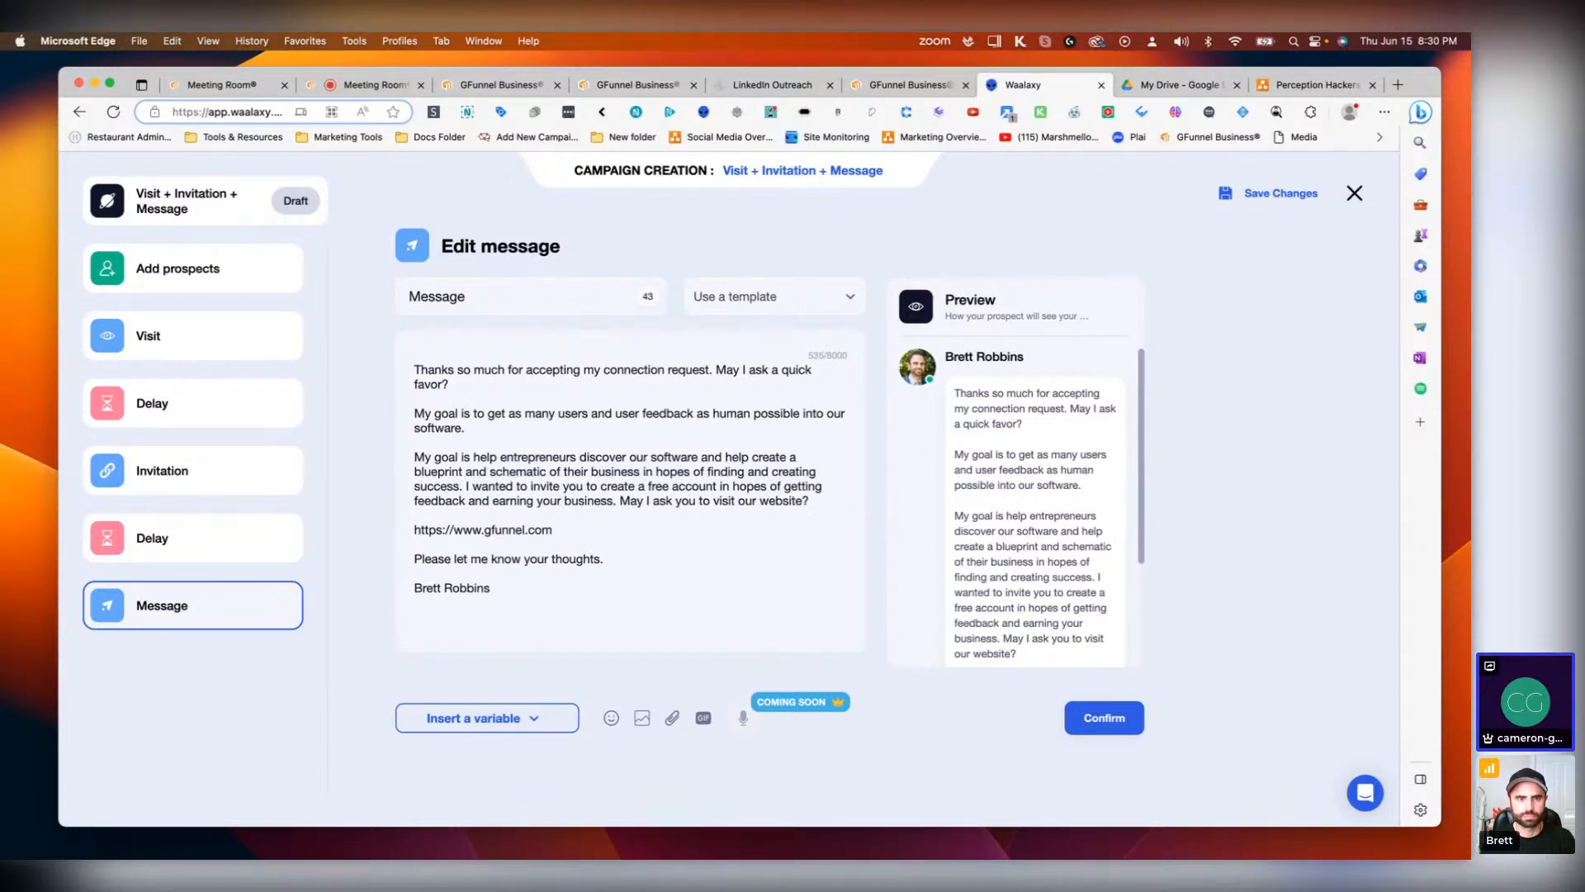
key(BackSpace)
key(BackSpace)
key(BackSpace)
key(BackSpace)
key(BackSpace)
key(BackSpace)
key(BackSpace)
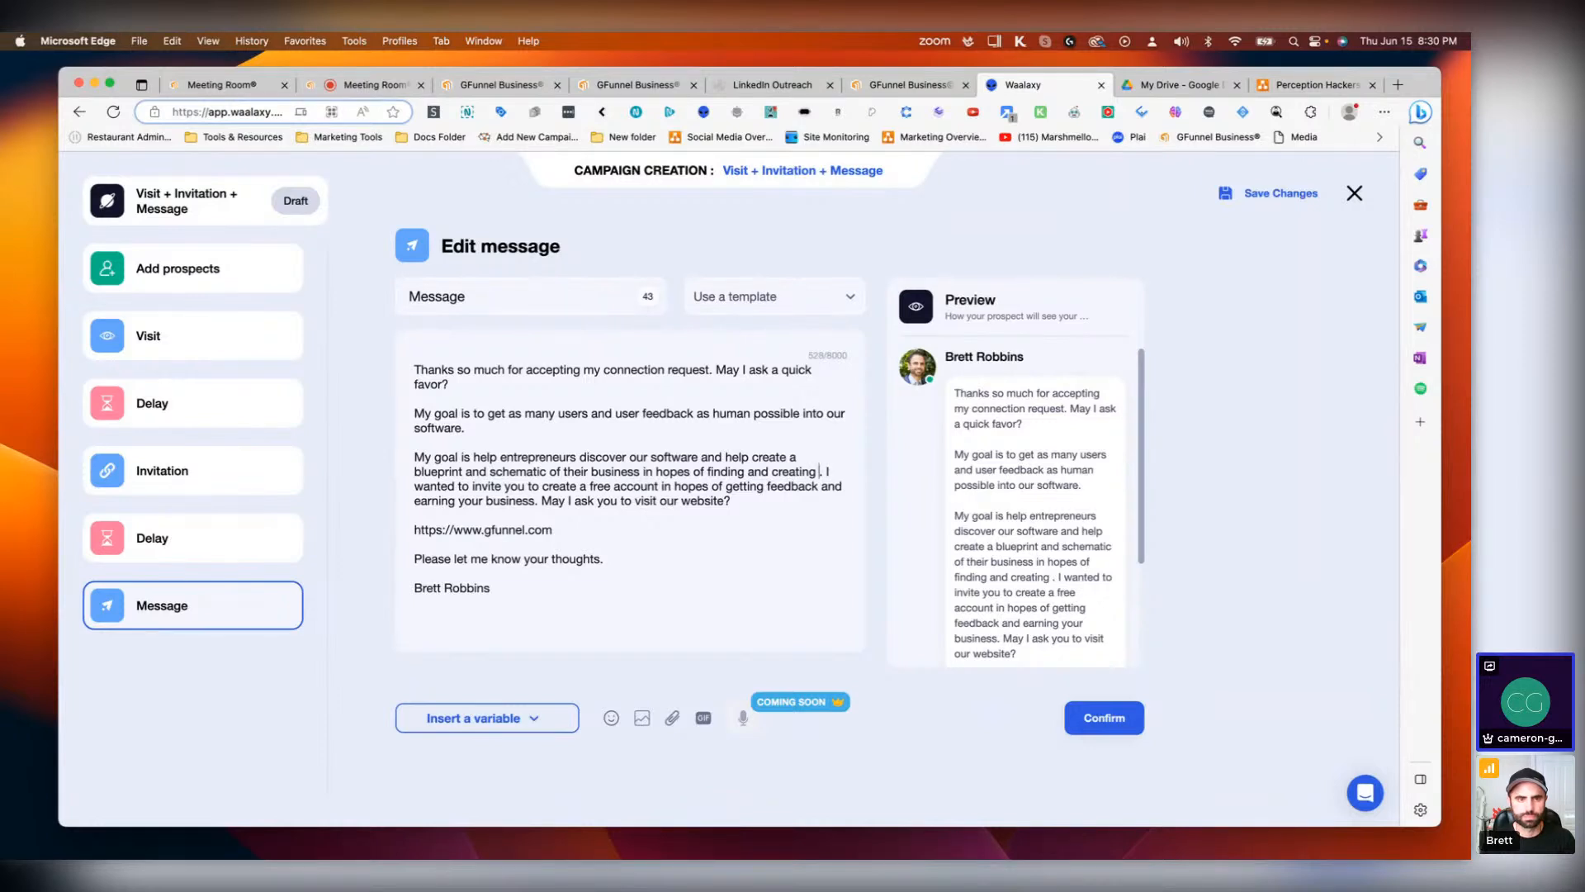
text(success)
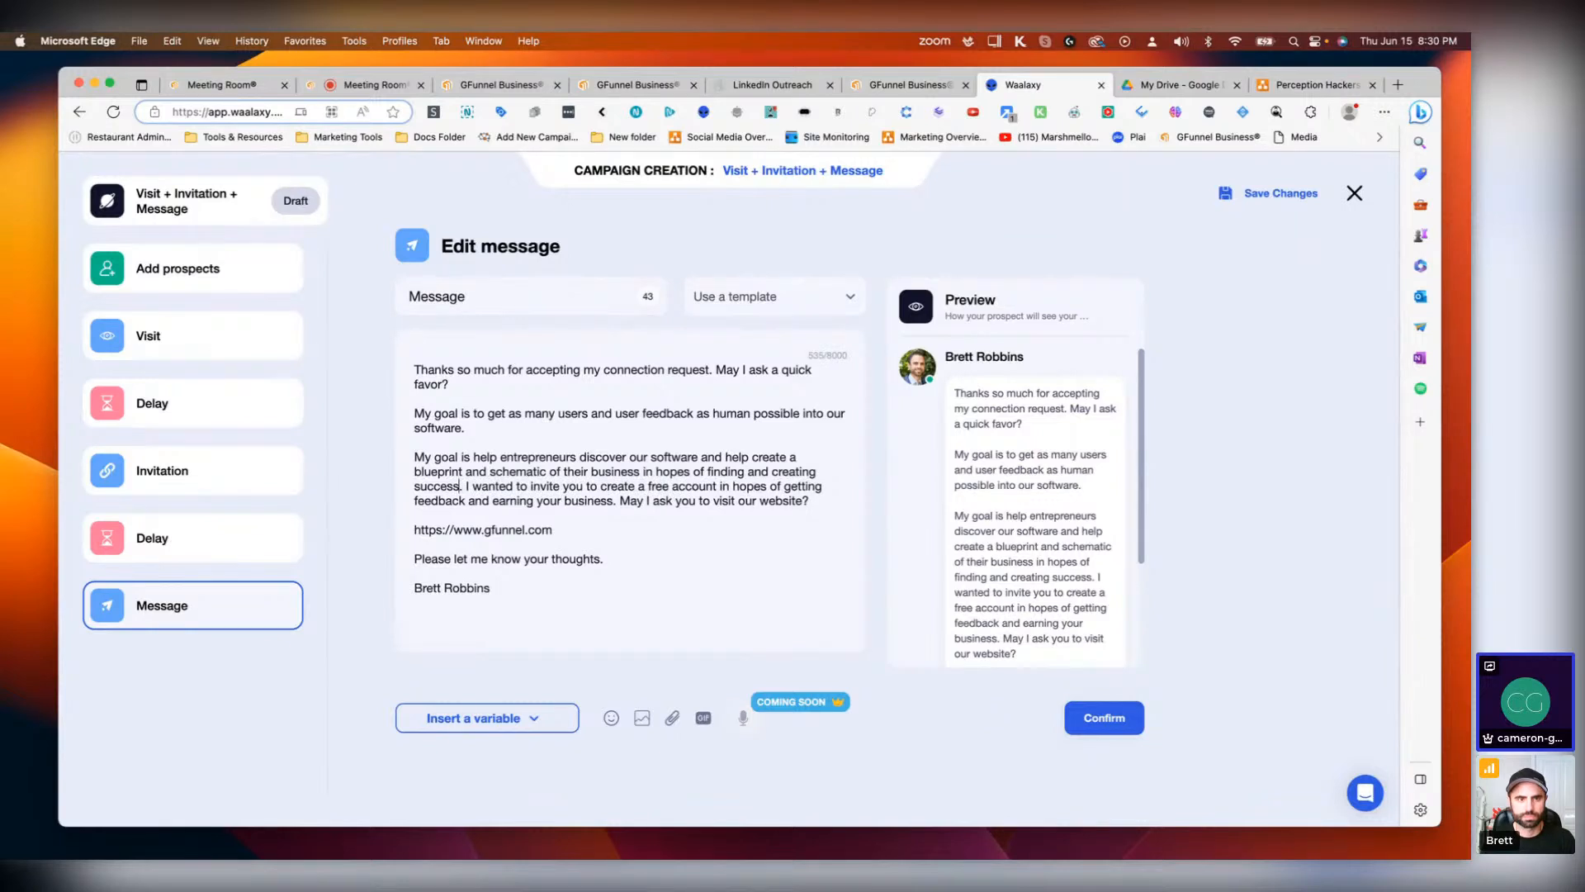
key(BackSpace)
key(BackSpace)
key(BackSpace)
key(BackSpace)
key(BackSpace)
key(BackSpace)
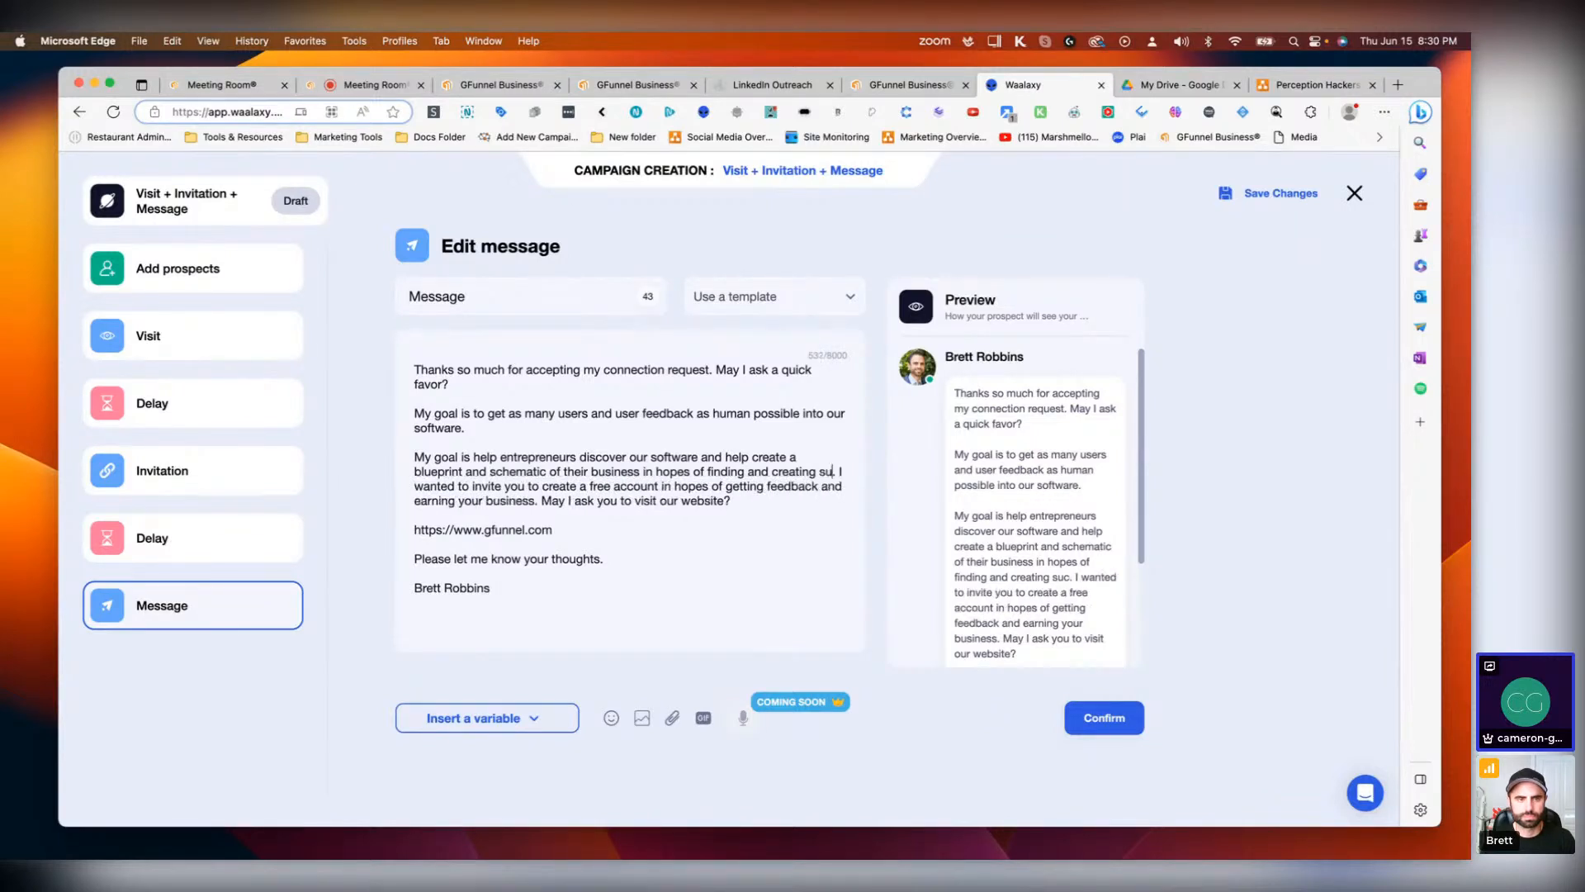
text(olutions for )
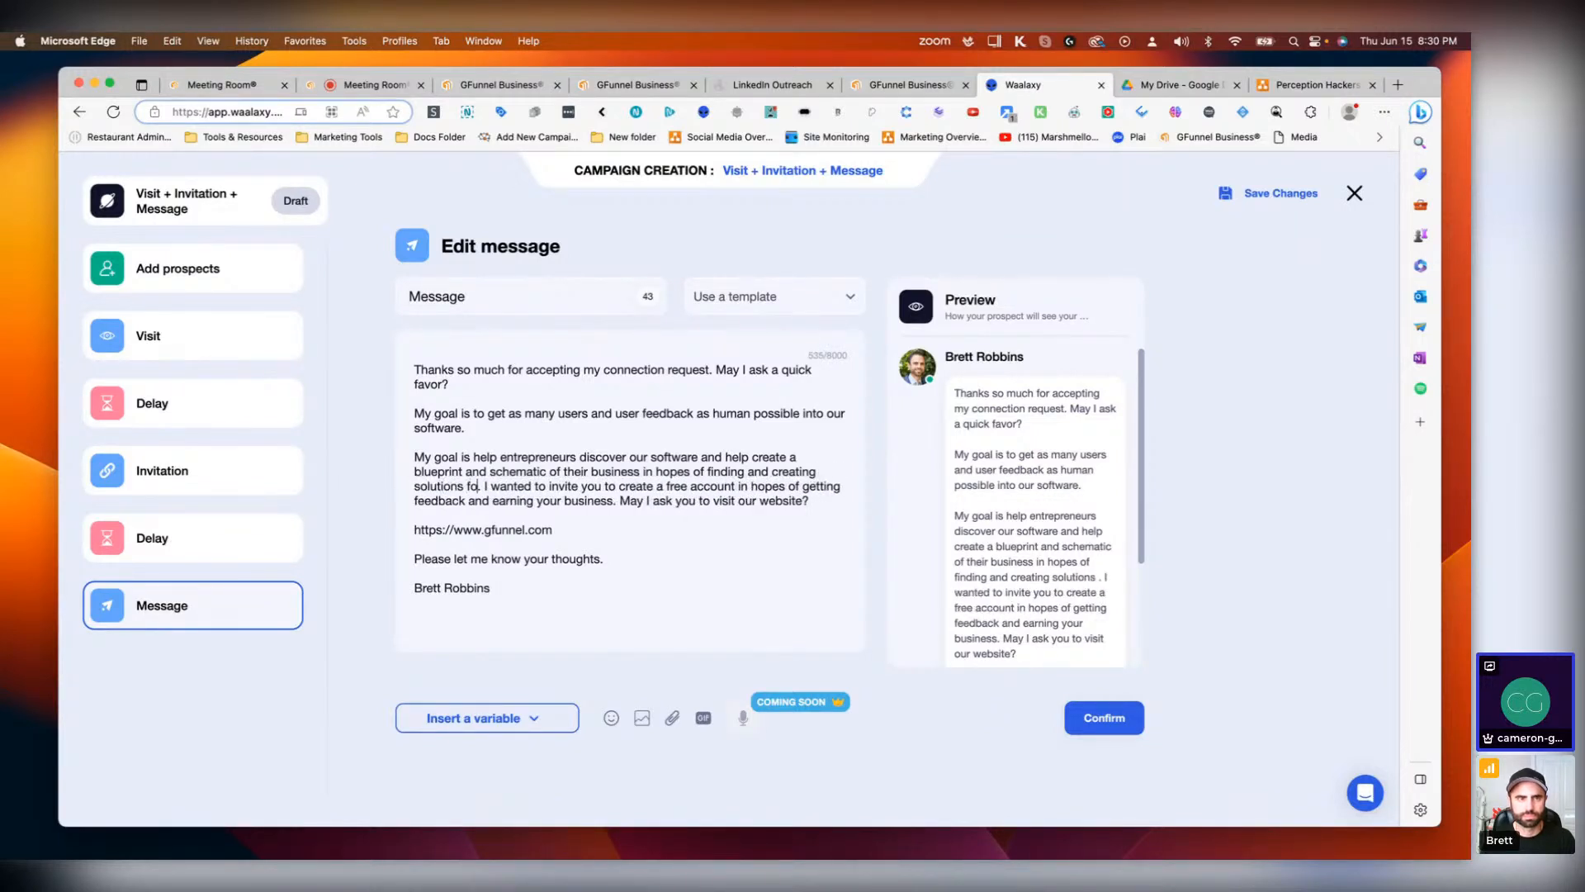
text(bottleneck)
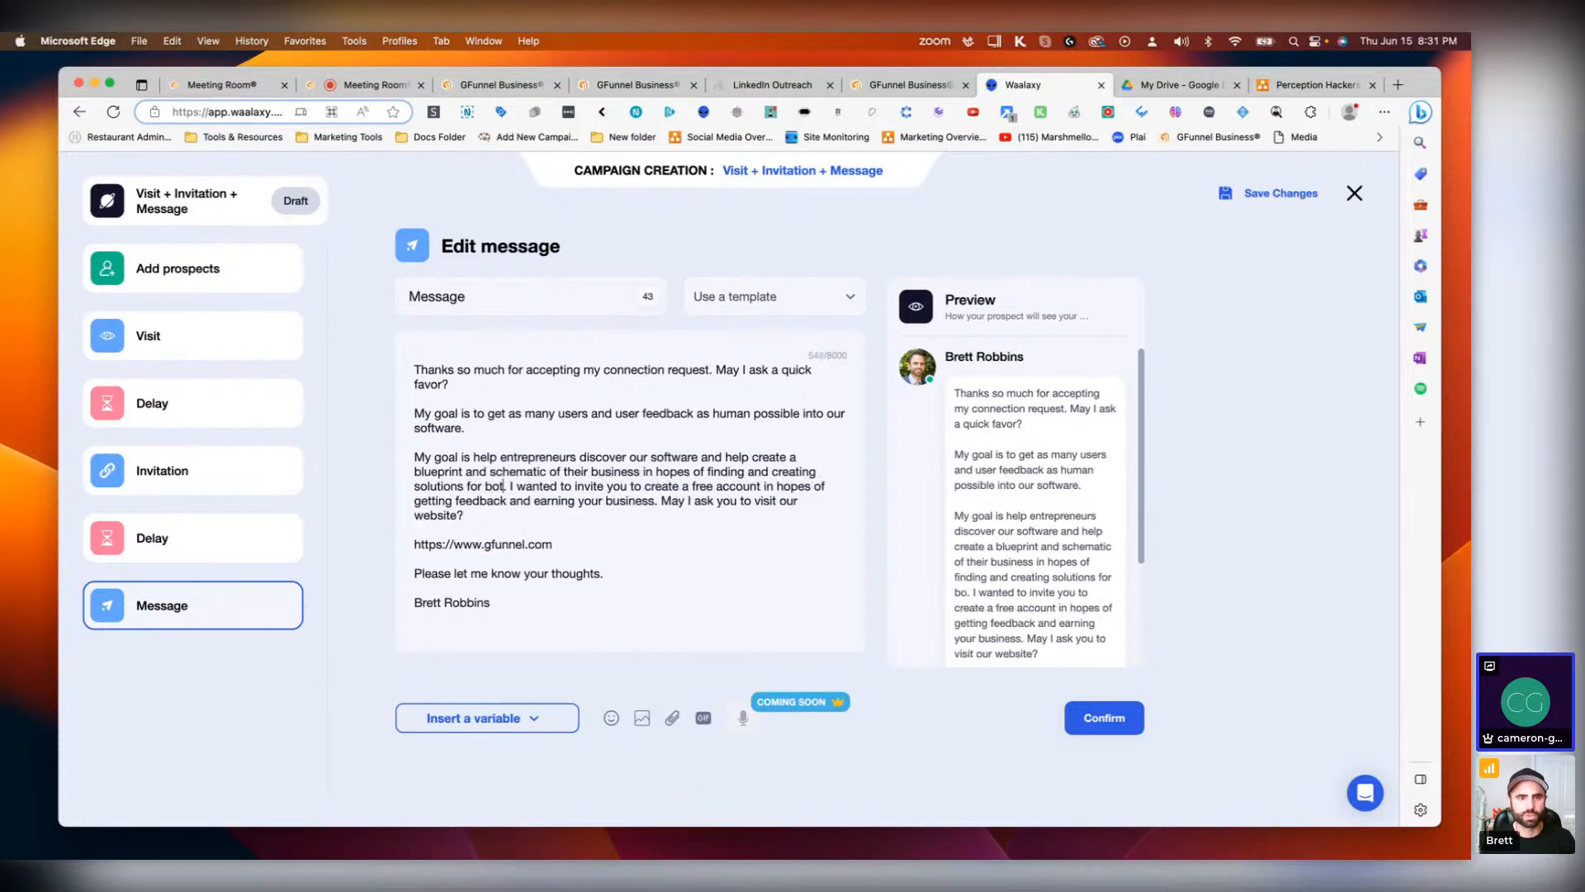
text(s)
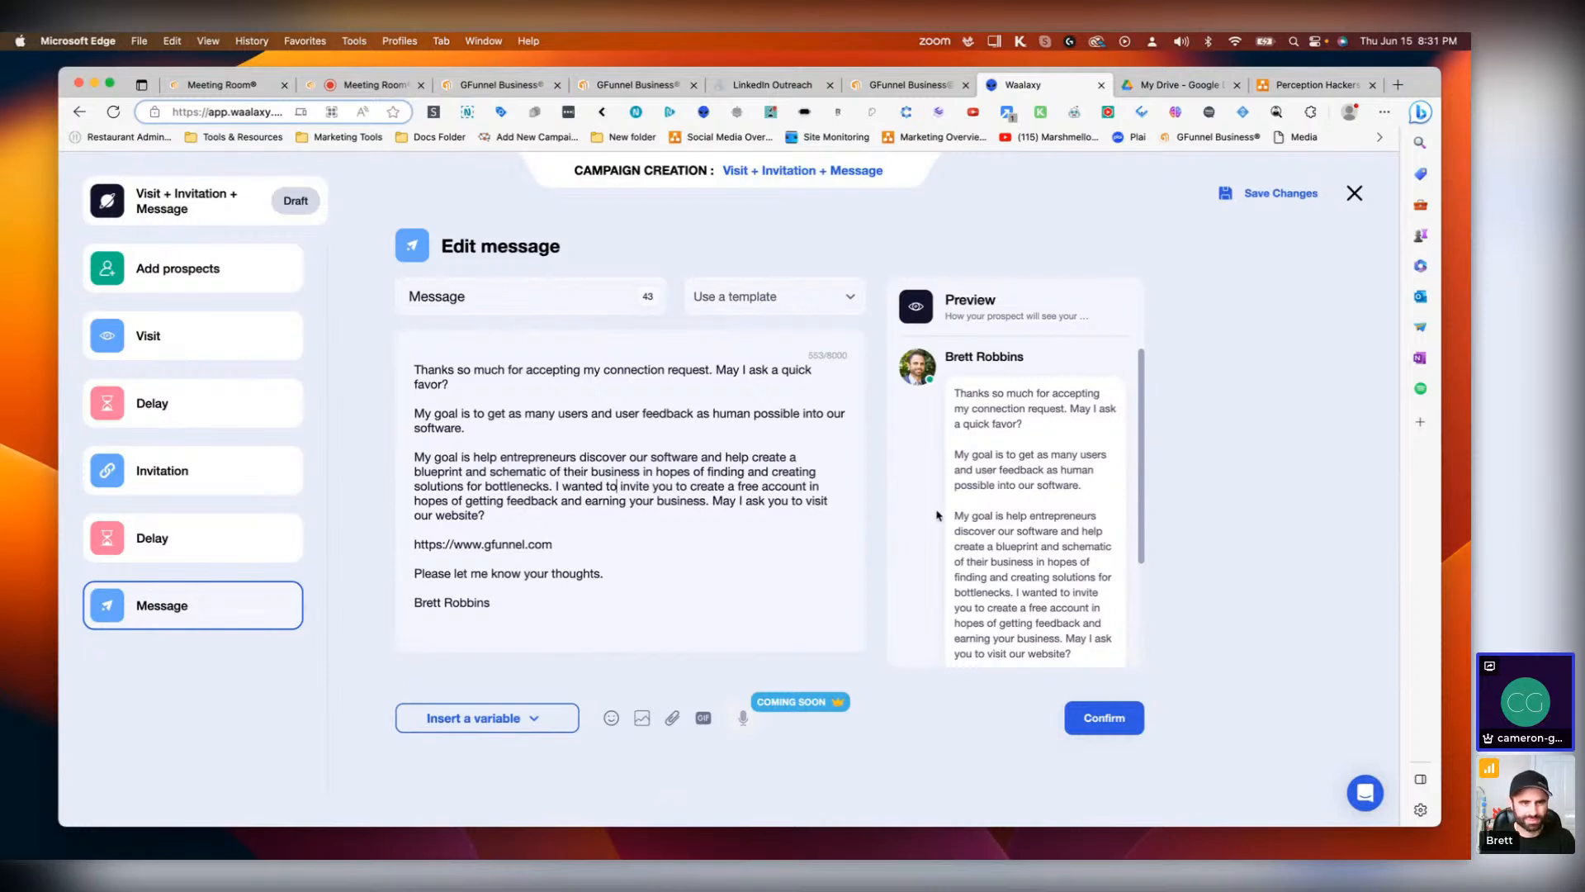
Step: Rewrite the closing question as 'May I ask you to create a free account by visiting our website?'
click(491, 515)
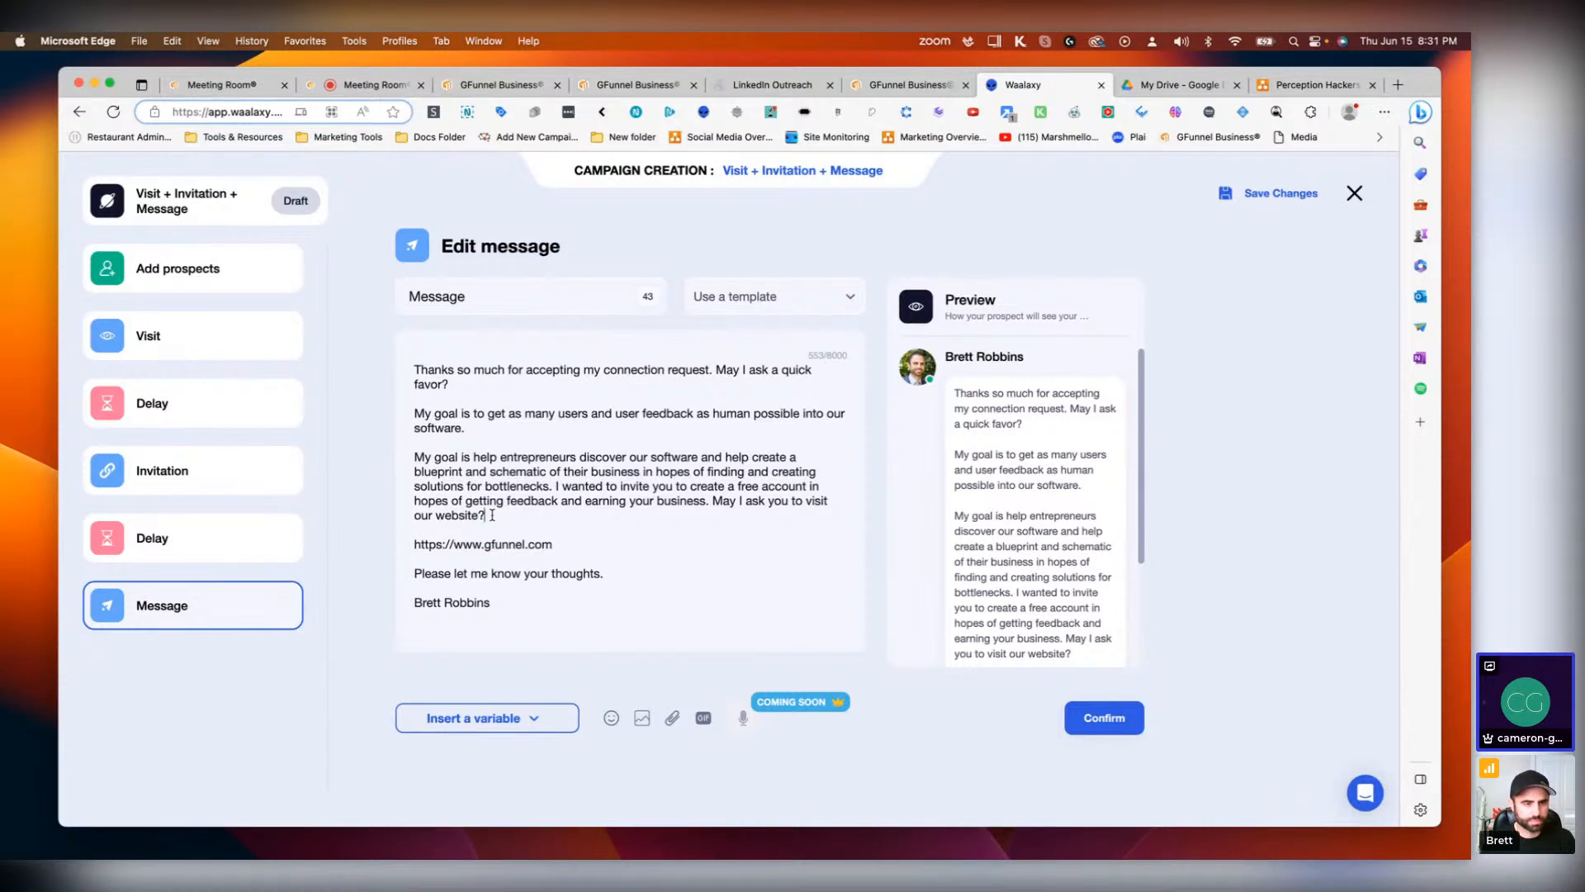
drag(492, 515, 792, 506)
key(BackSpace)
text(to crea)
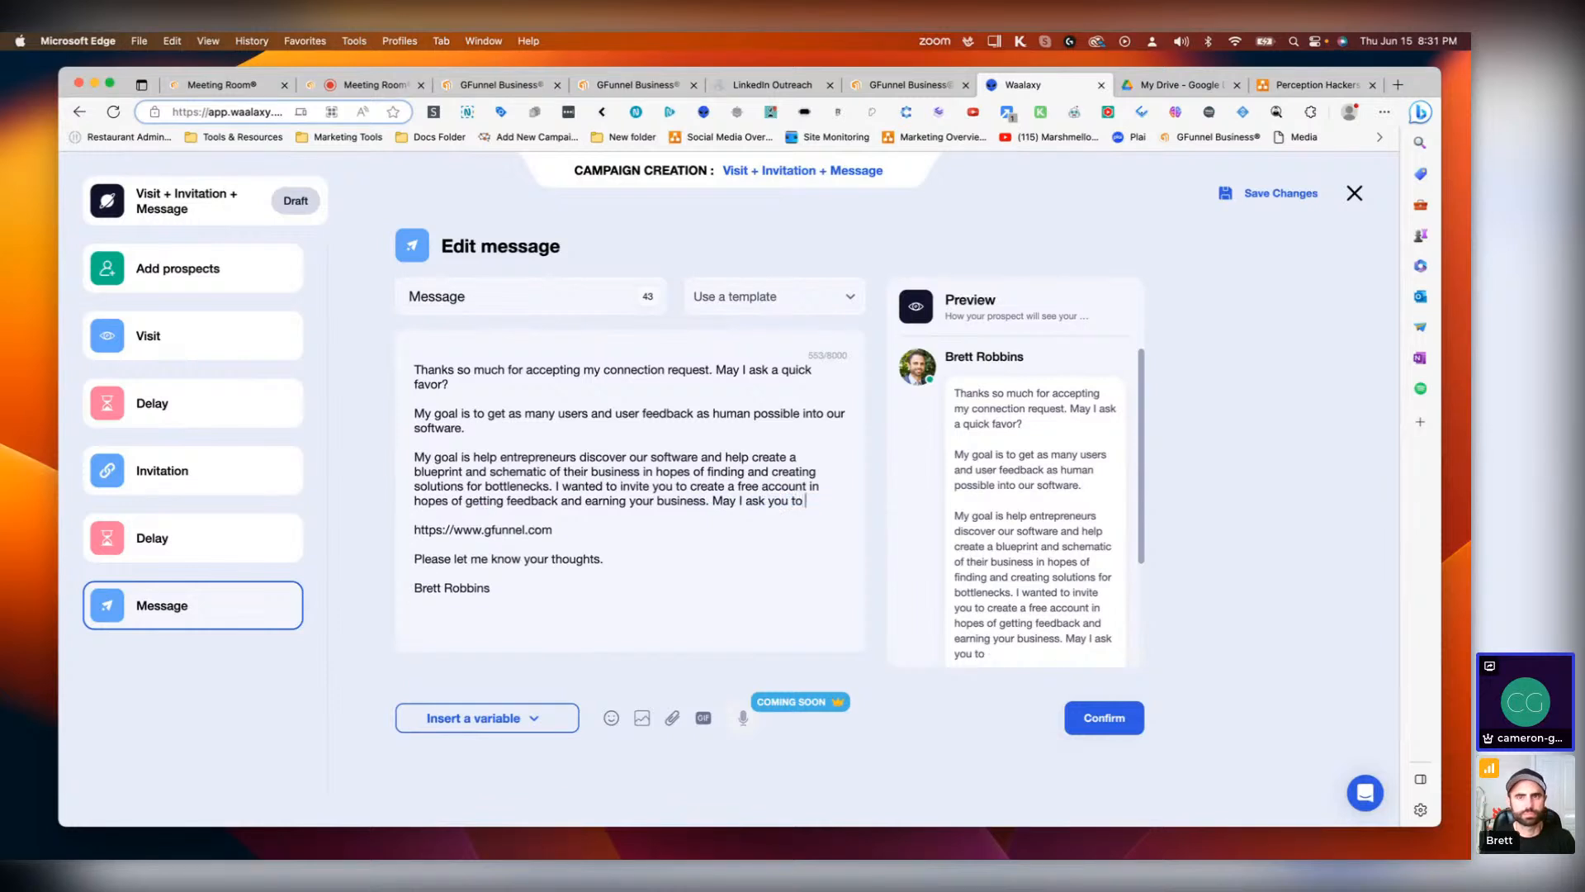
text(te a free ac)
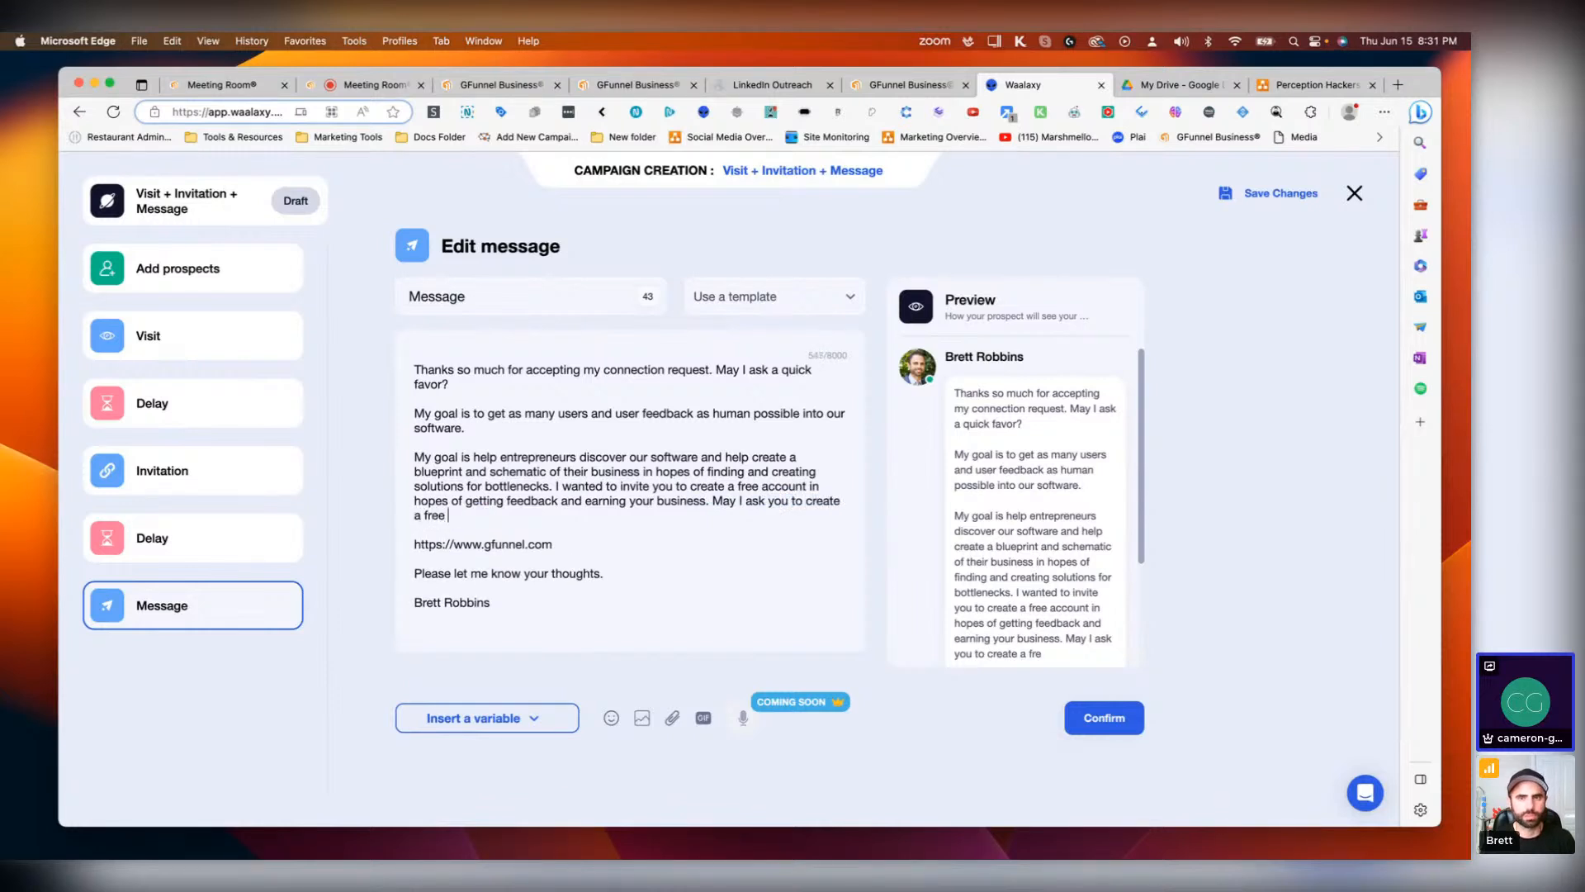
text(count )
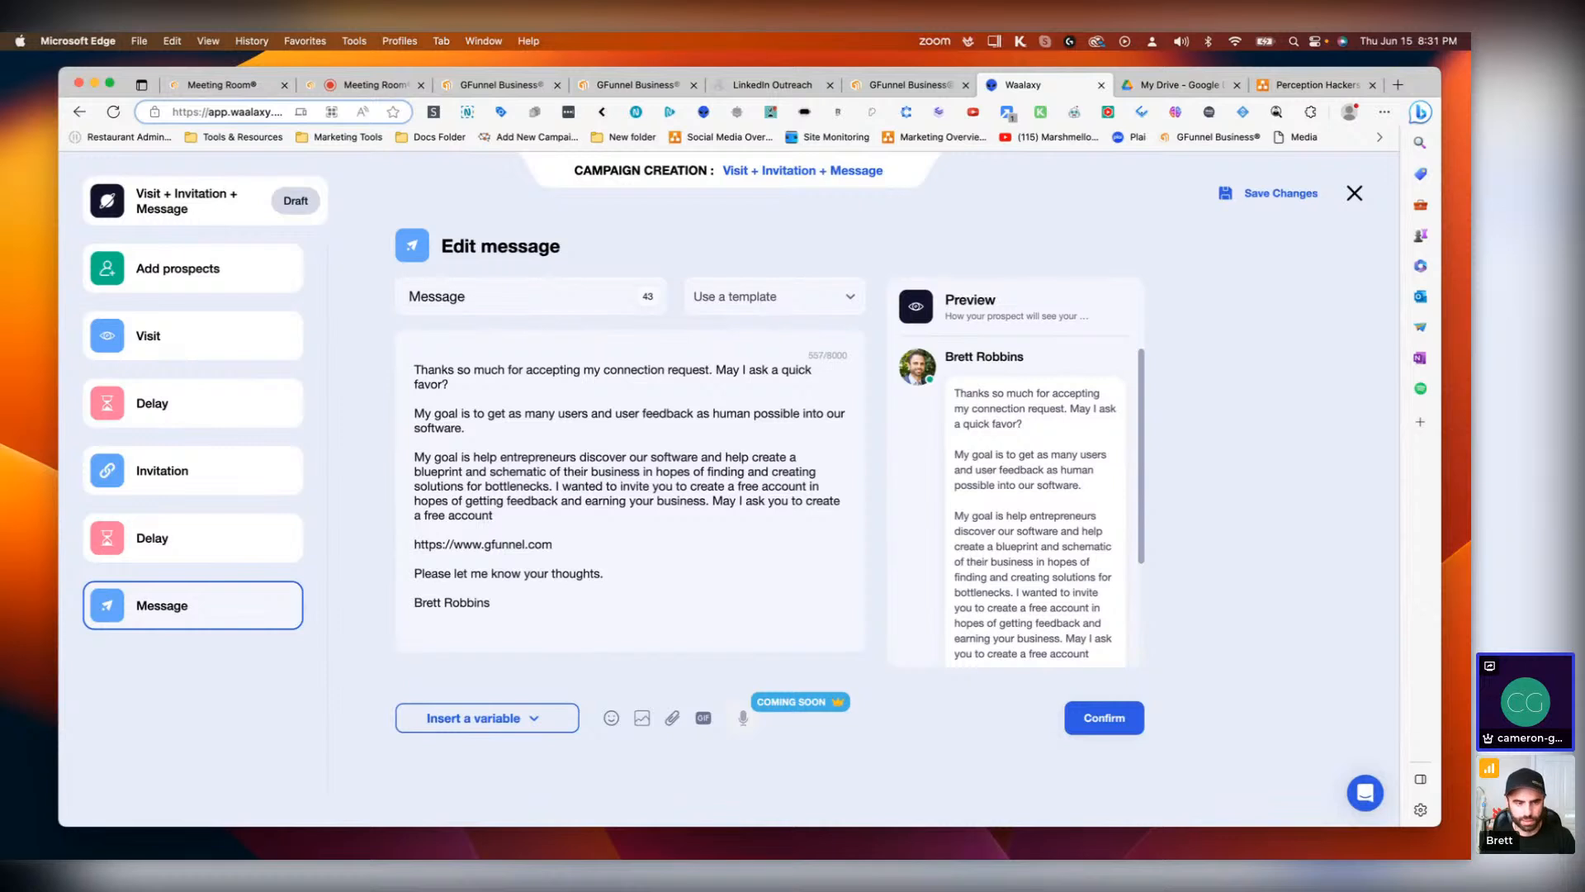
text(by vi)
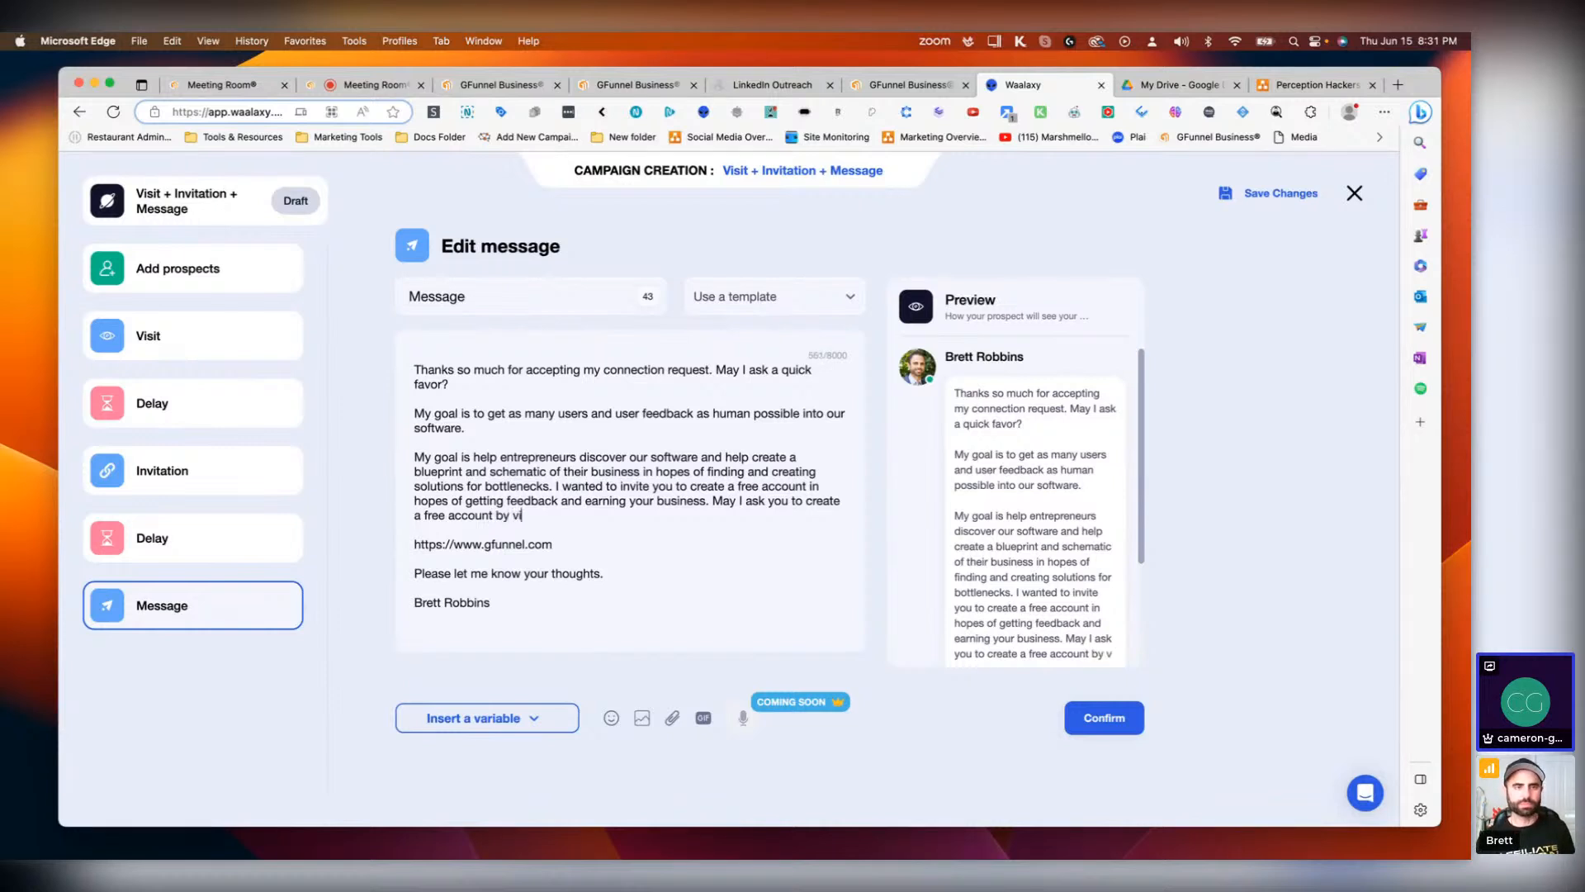
text(siting )
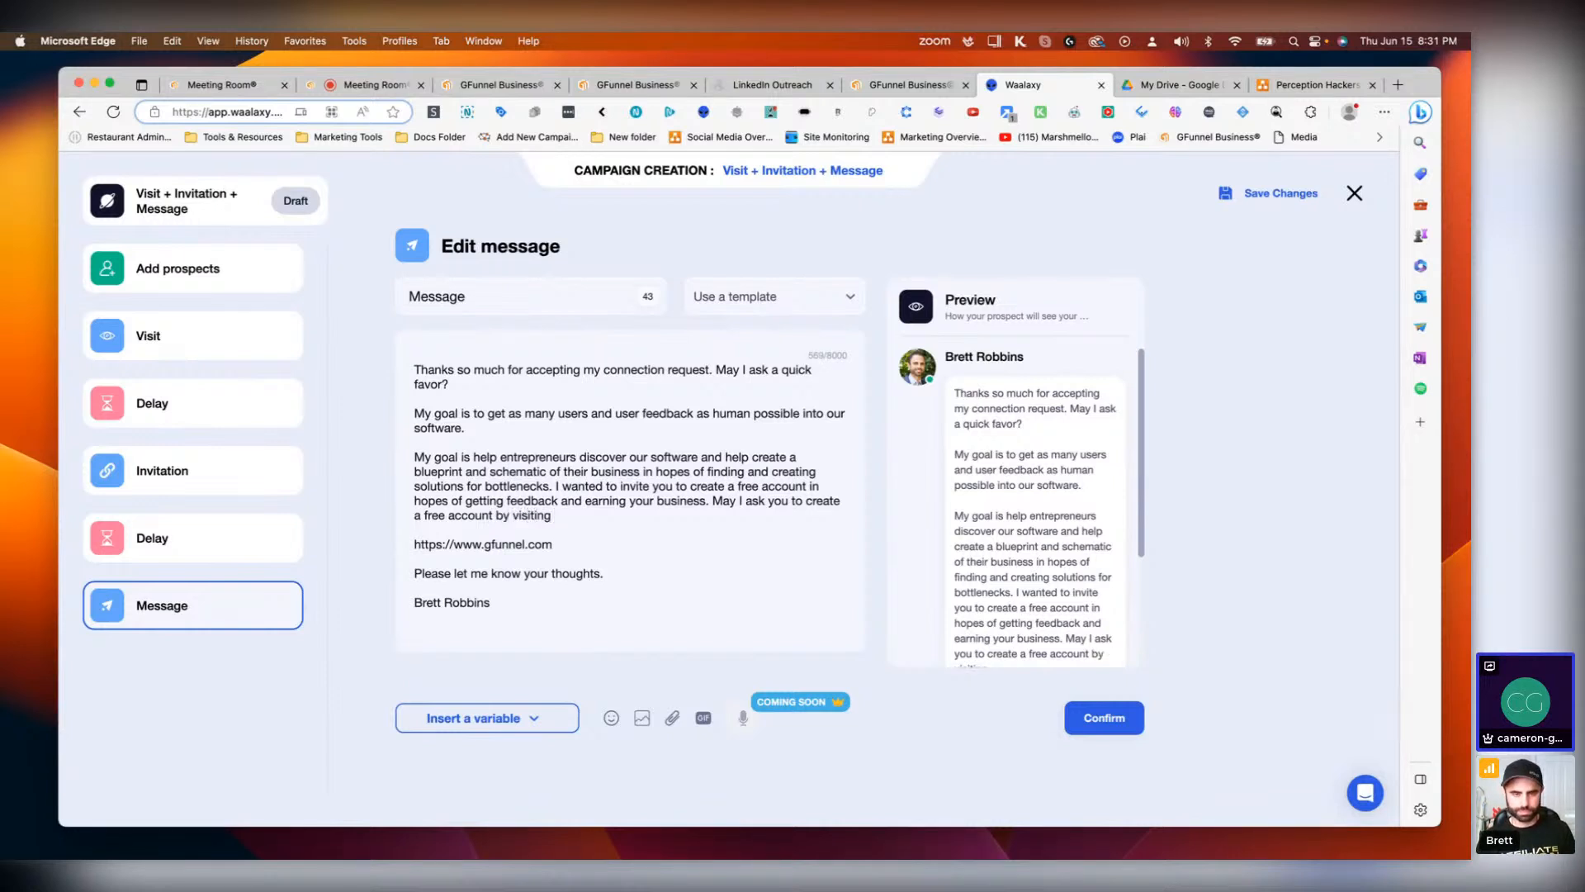
text(our websi)
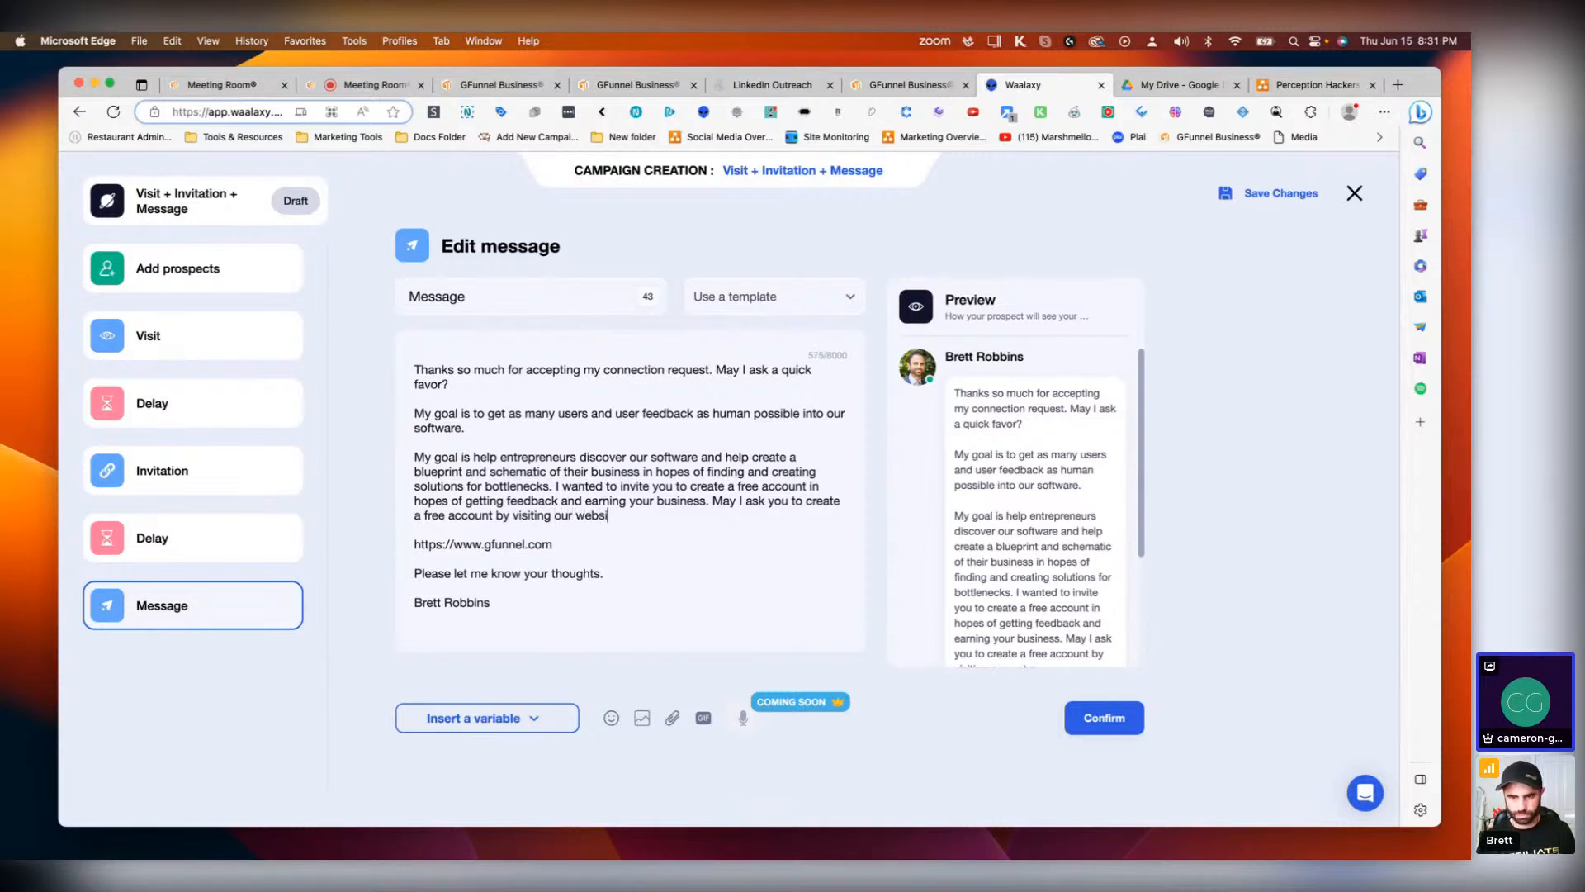
text(te?)
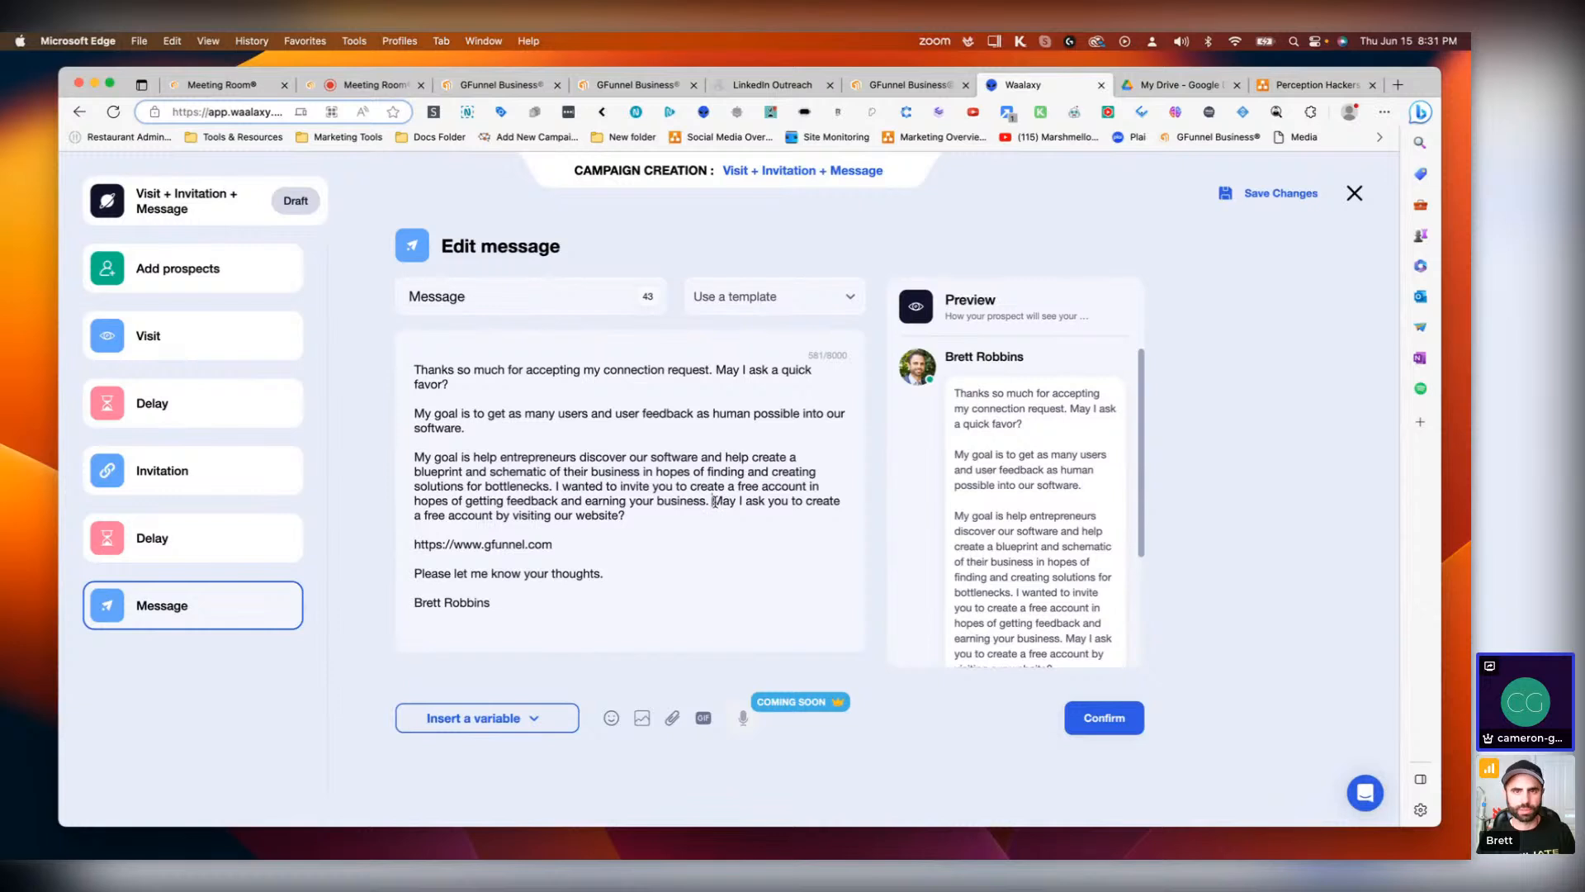
Step: Delete the sentence 'I wanted to invite you to create a free account in hopes of getting feedback and earning your business.'
drag(711, 501, 551, 488)
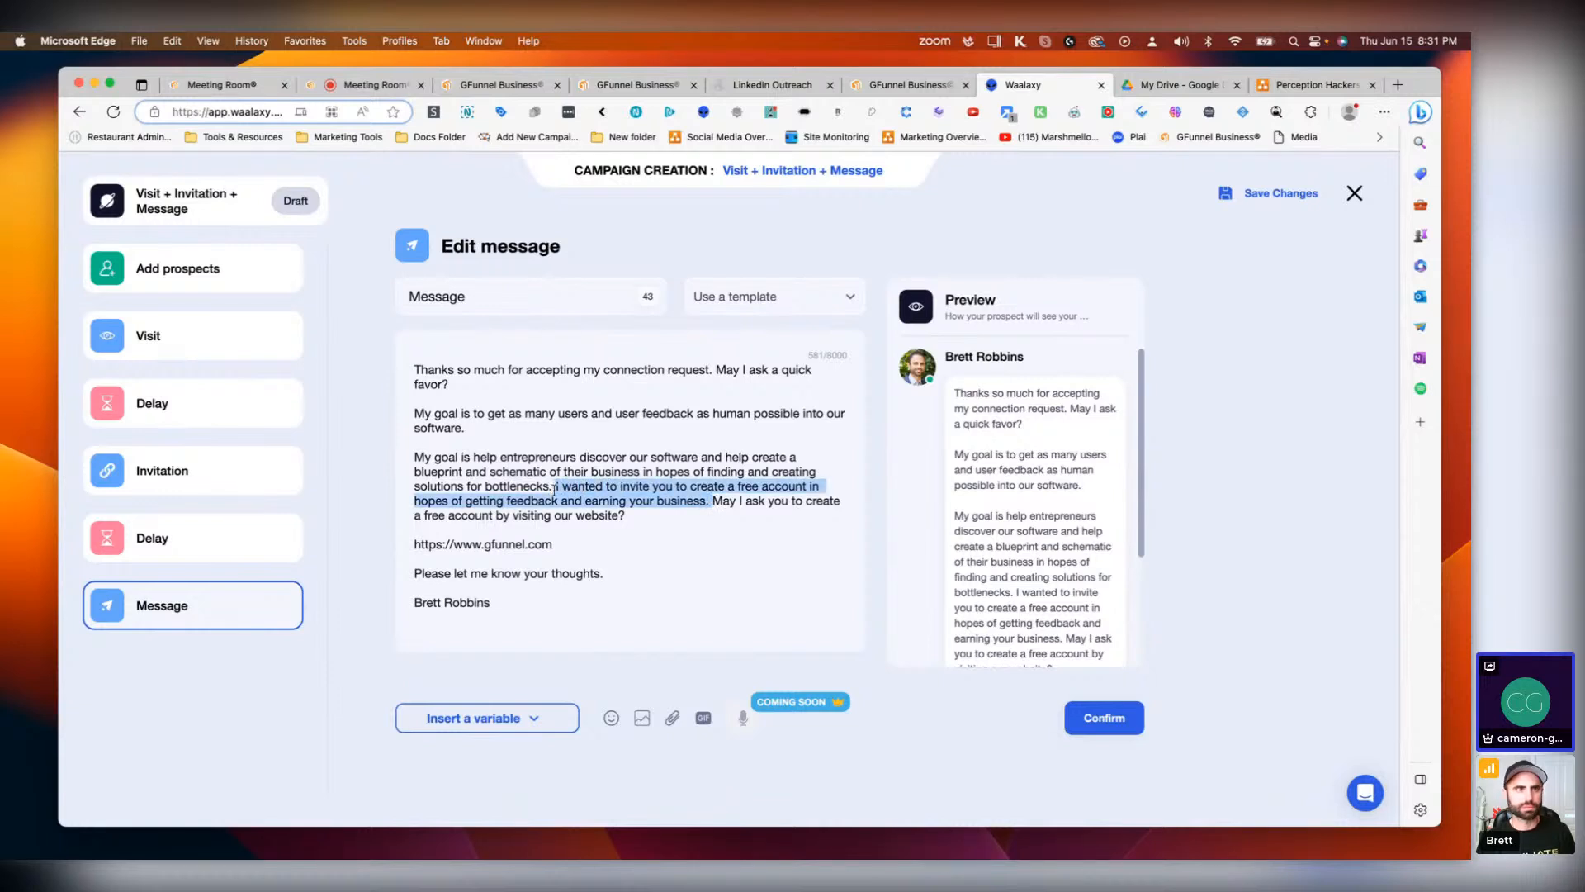
key(BackSpace)
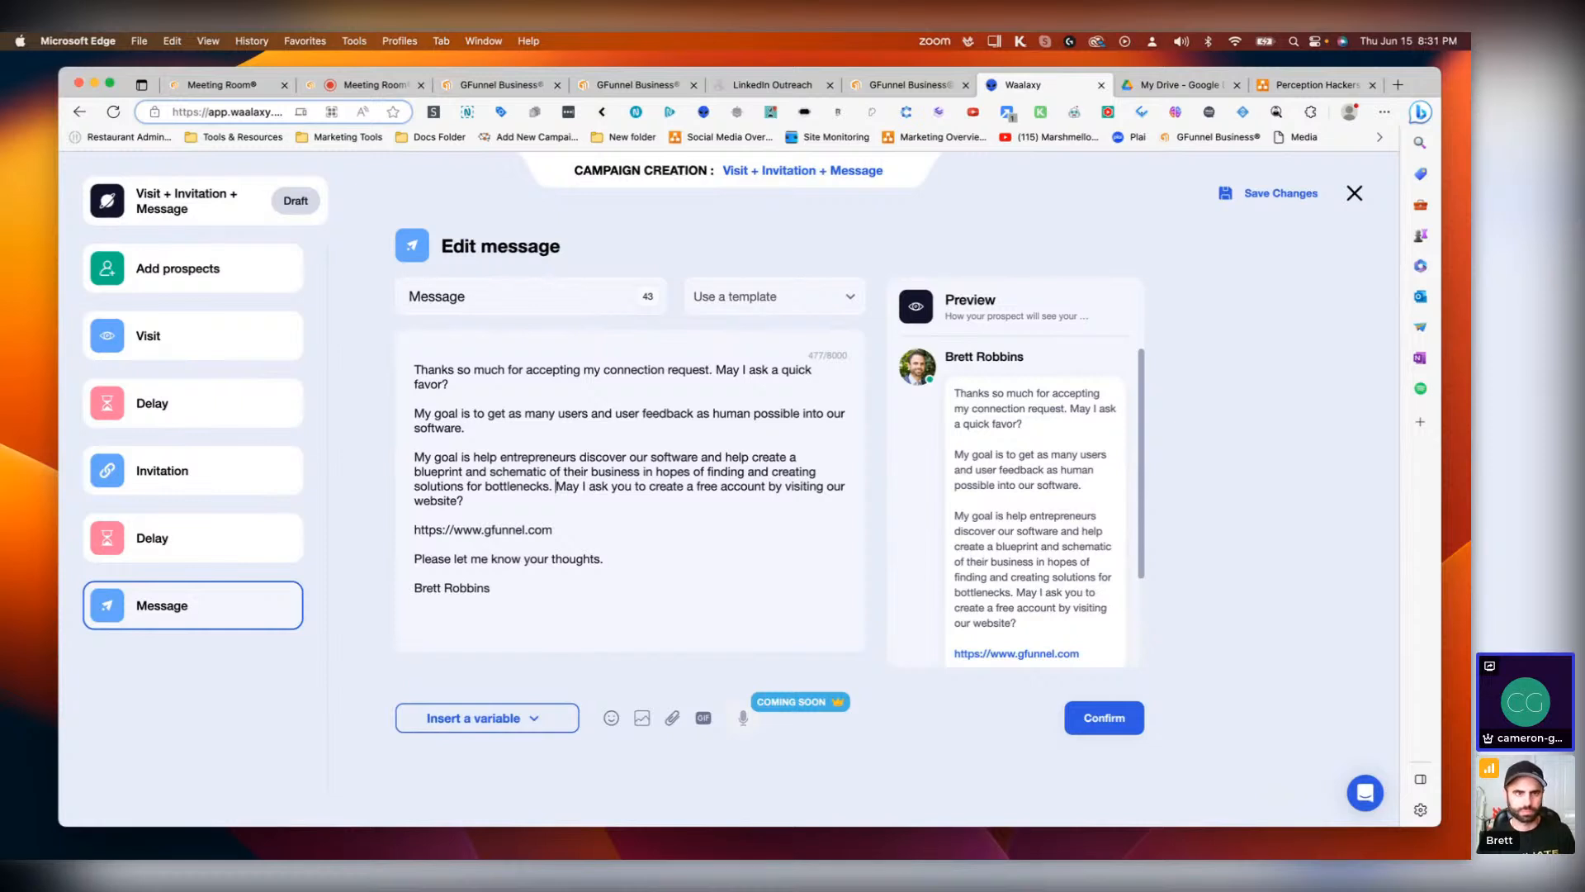
Step: Insert 'then get your thoughts' after 'visiting our website' in the closing question
click(461, 500)
text(then ge)
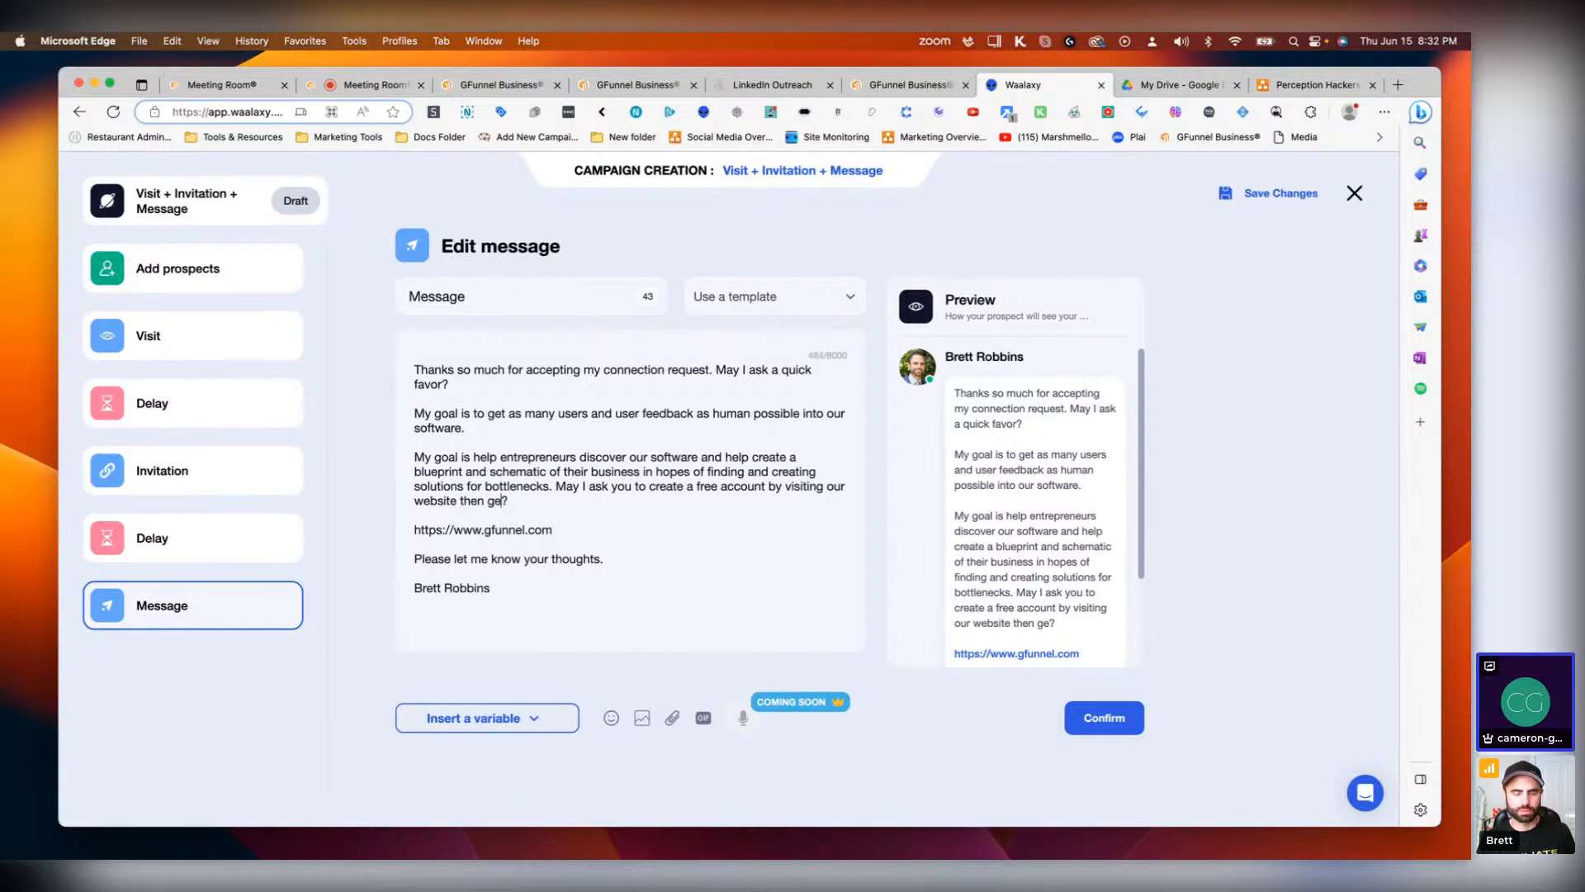
text(t your thoughts)
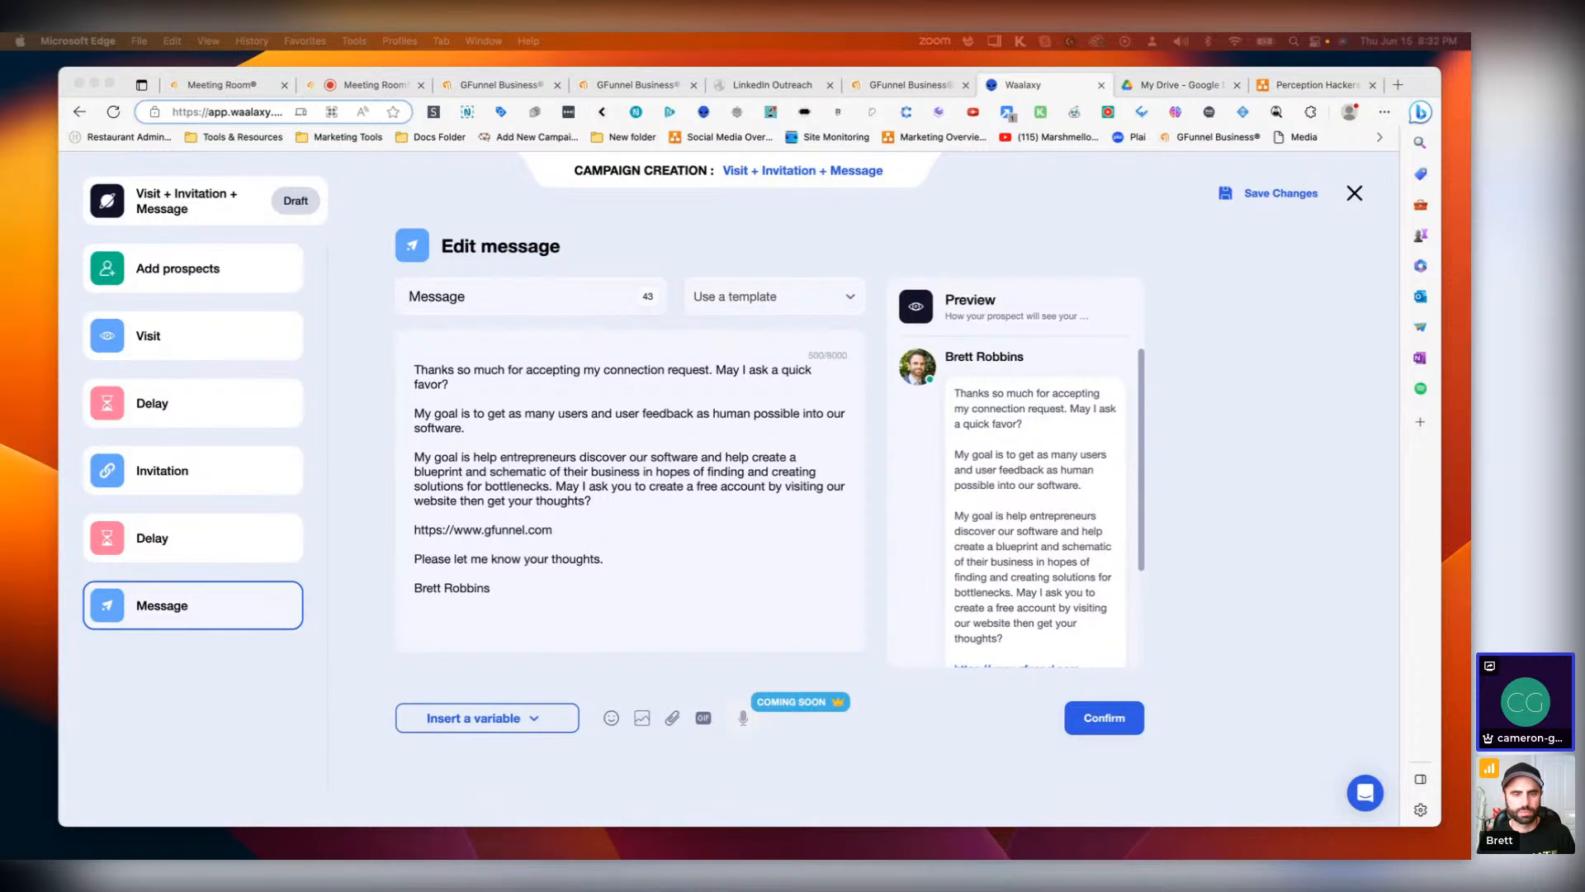
Step: Paste the sender's cell phone number on a new line under the signature name and label it 'Cell:'
click(532, 596)
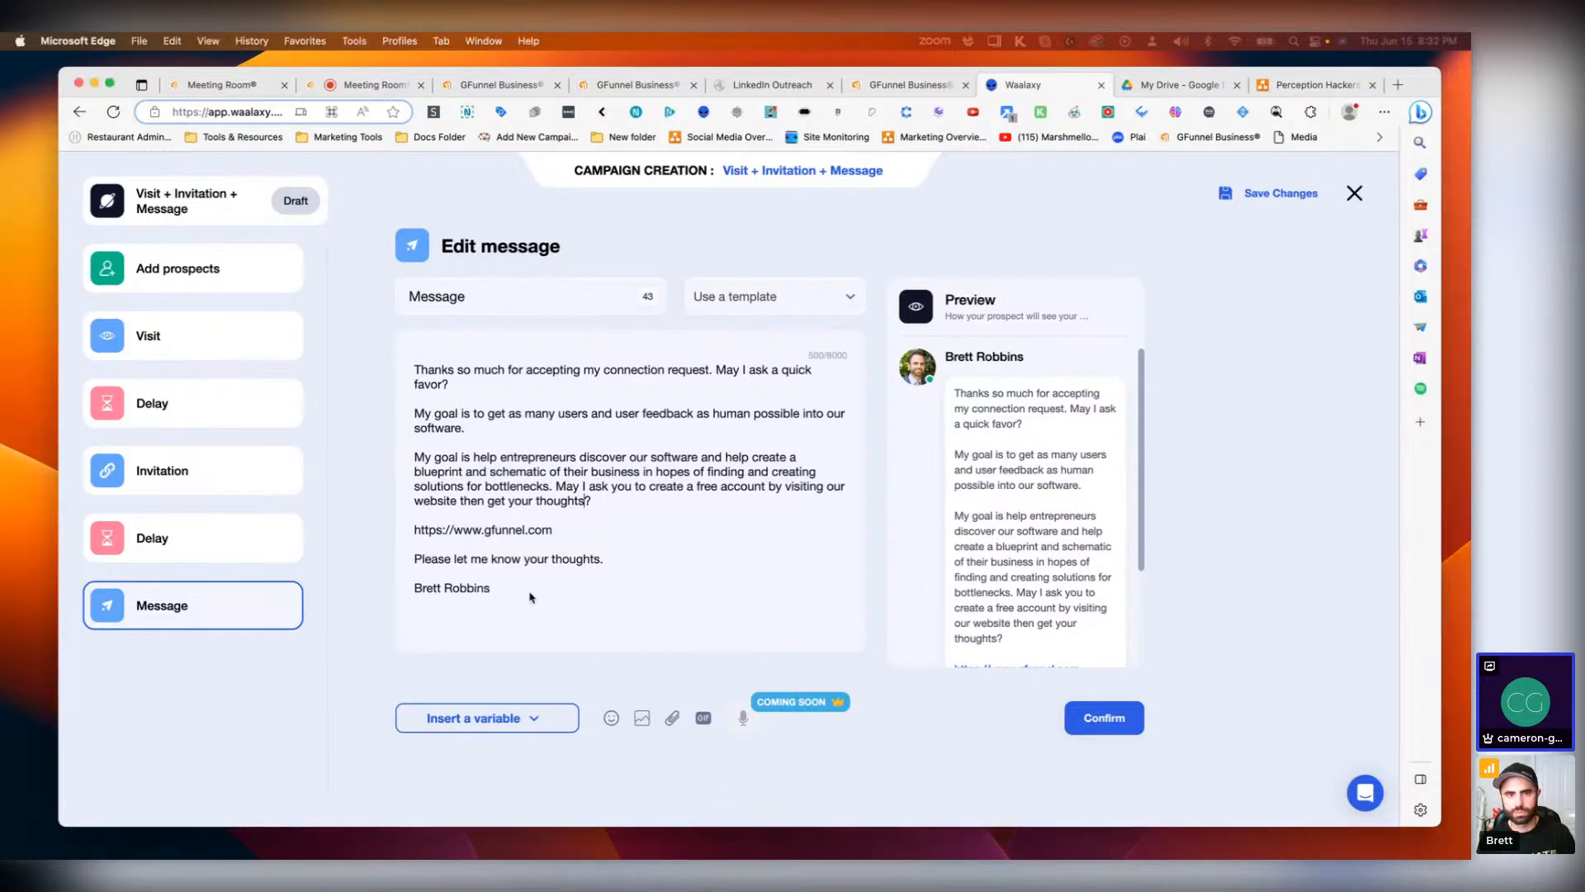
click(443, 601)
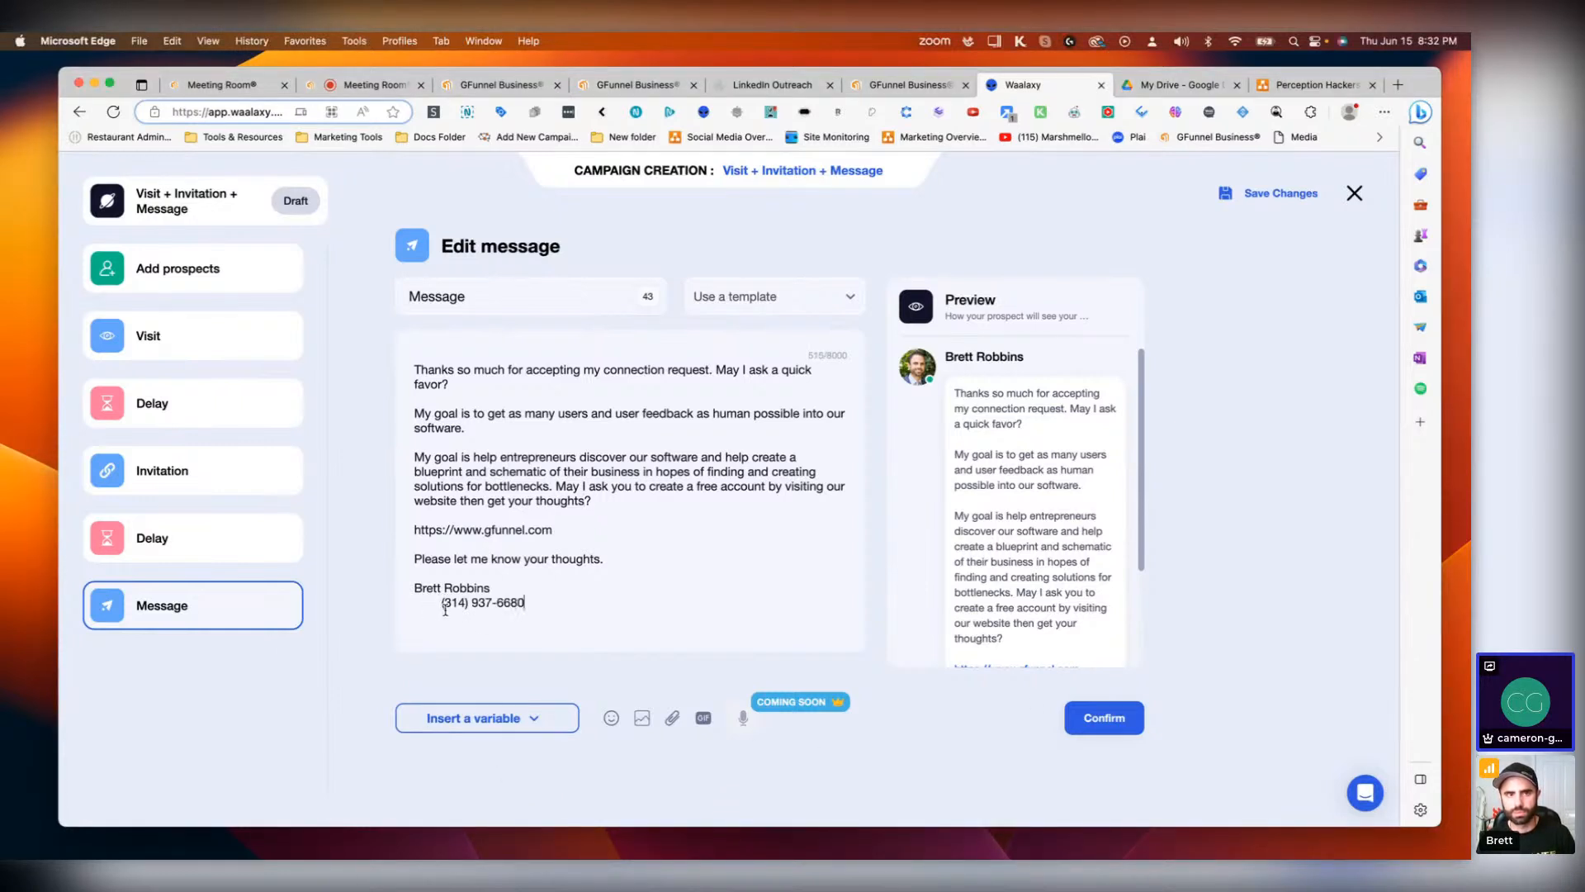
drag(444, 605, 442, 616)
key(Left)
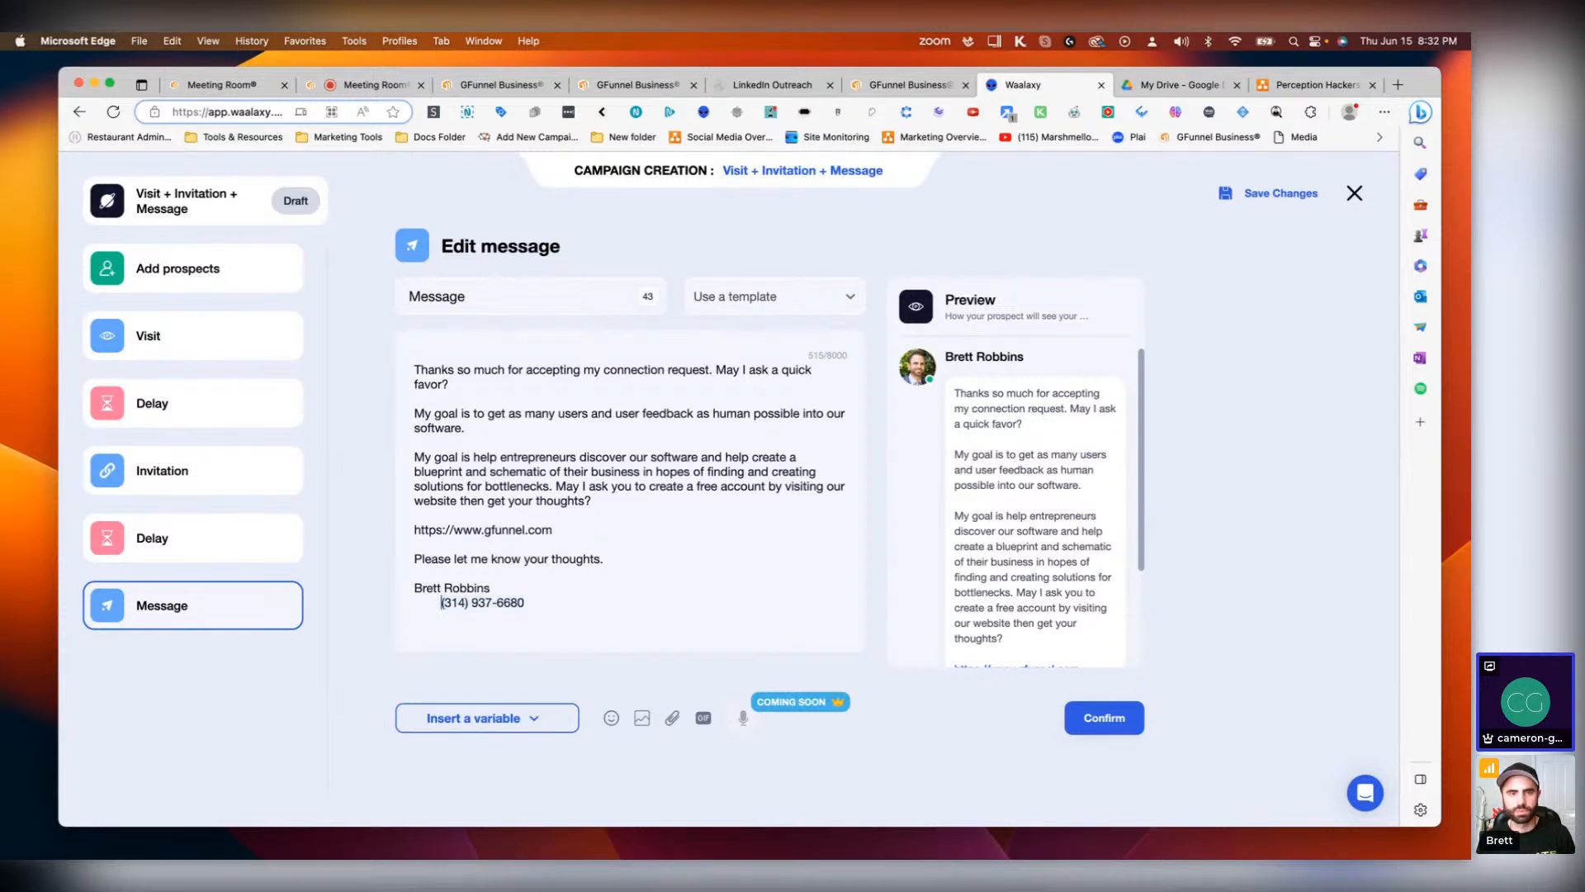
key(BackSpace)
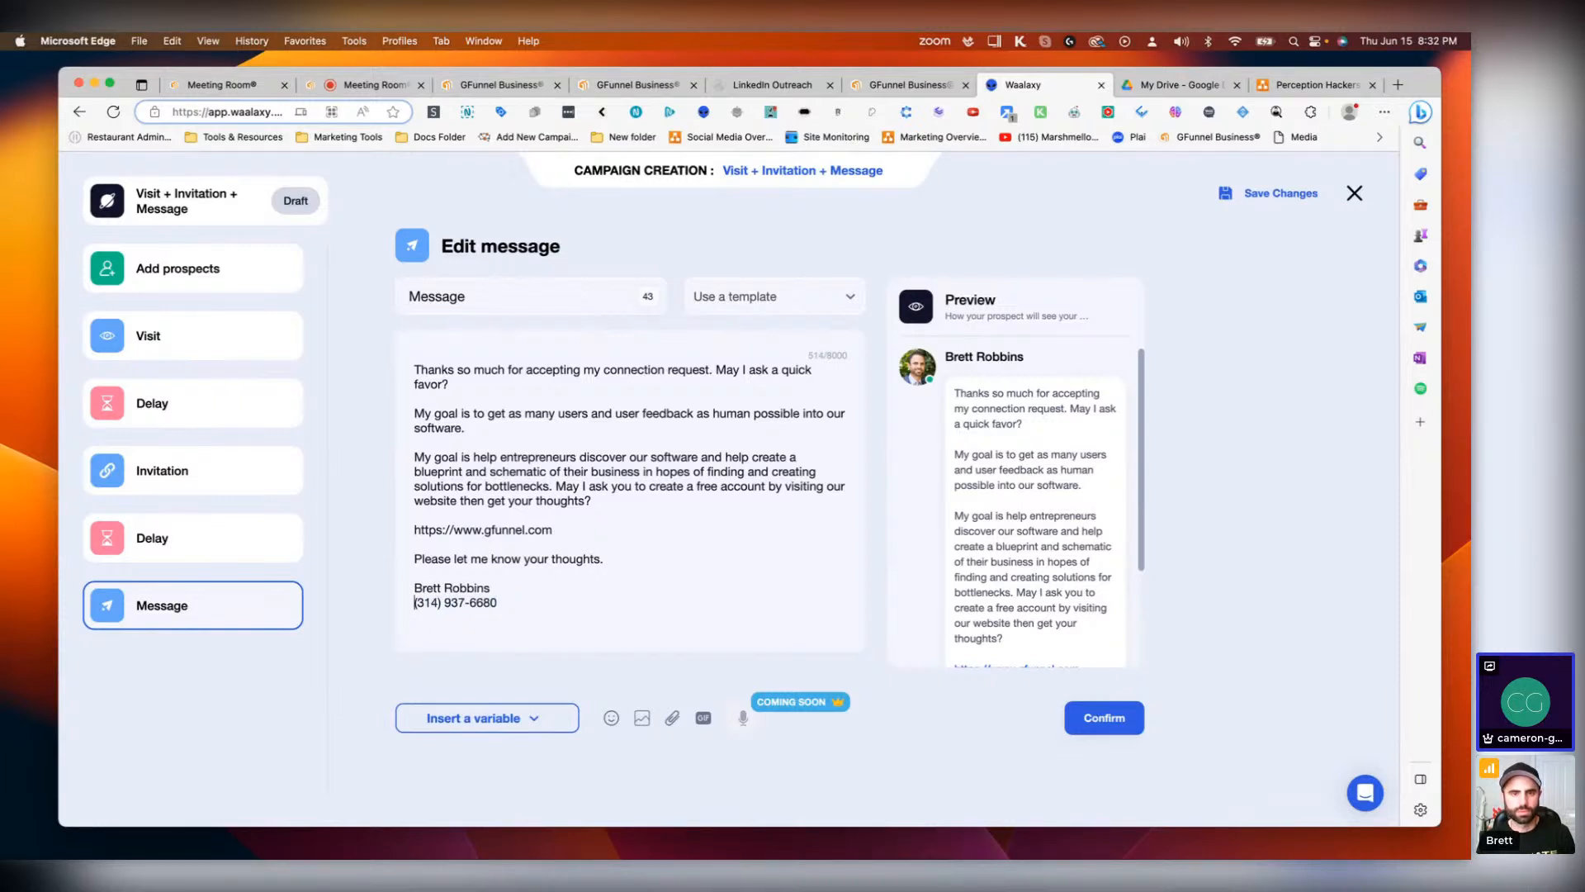
text(Cell:)
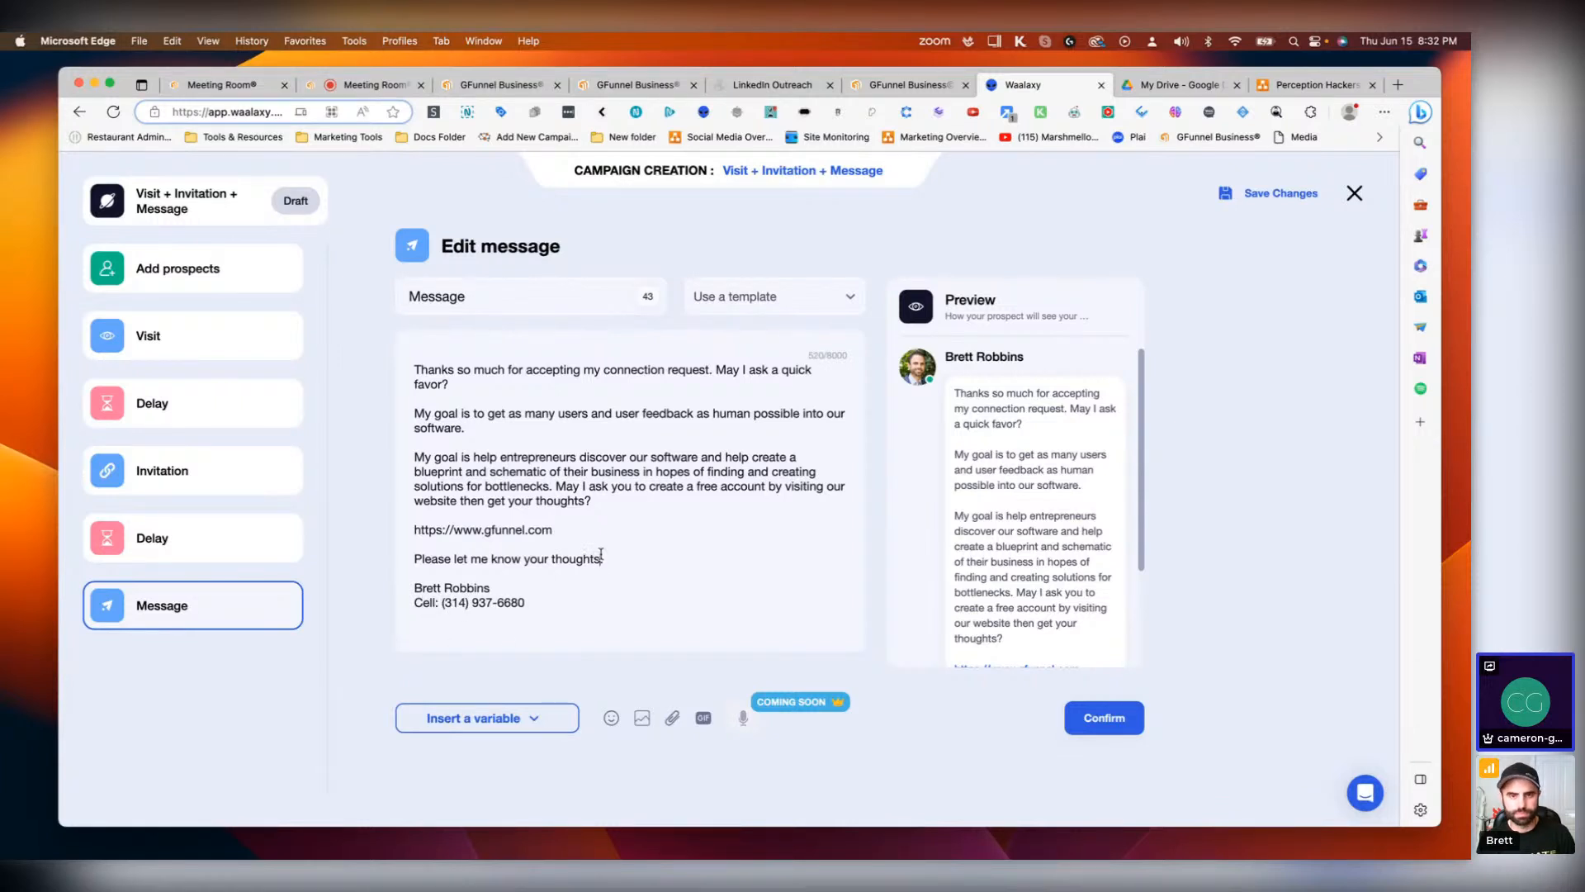
Step: Append '?referral_id=' followed by a pasted referral ID to the gfunnel.com link in the message
click(602, 559)
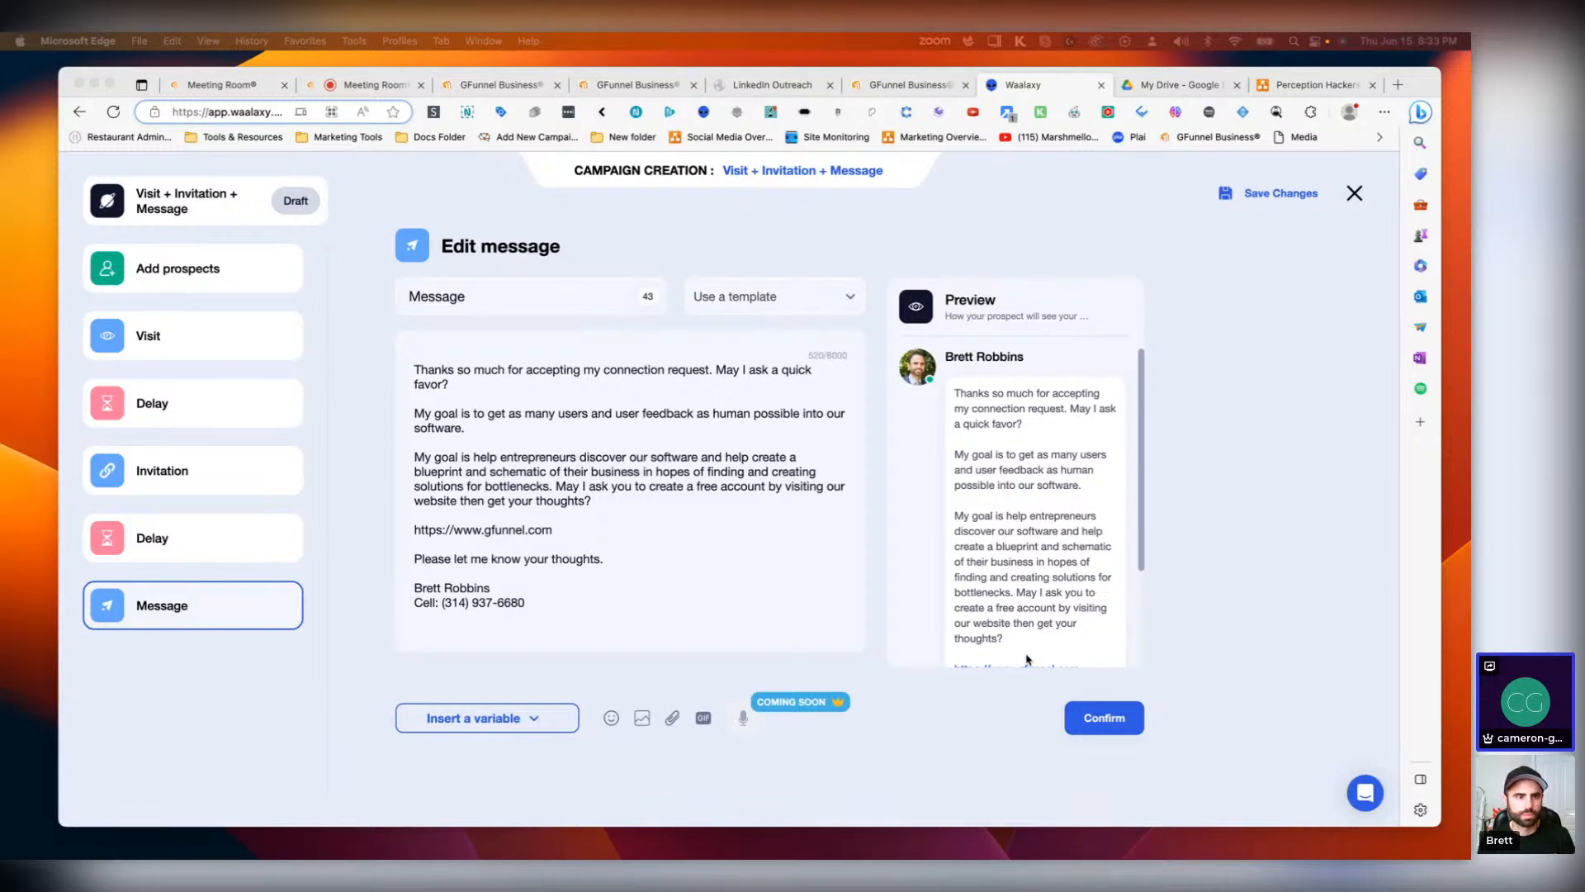
click(577, 541)
click(570, 534)
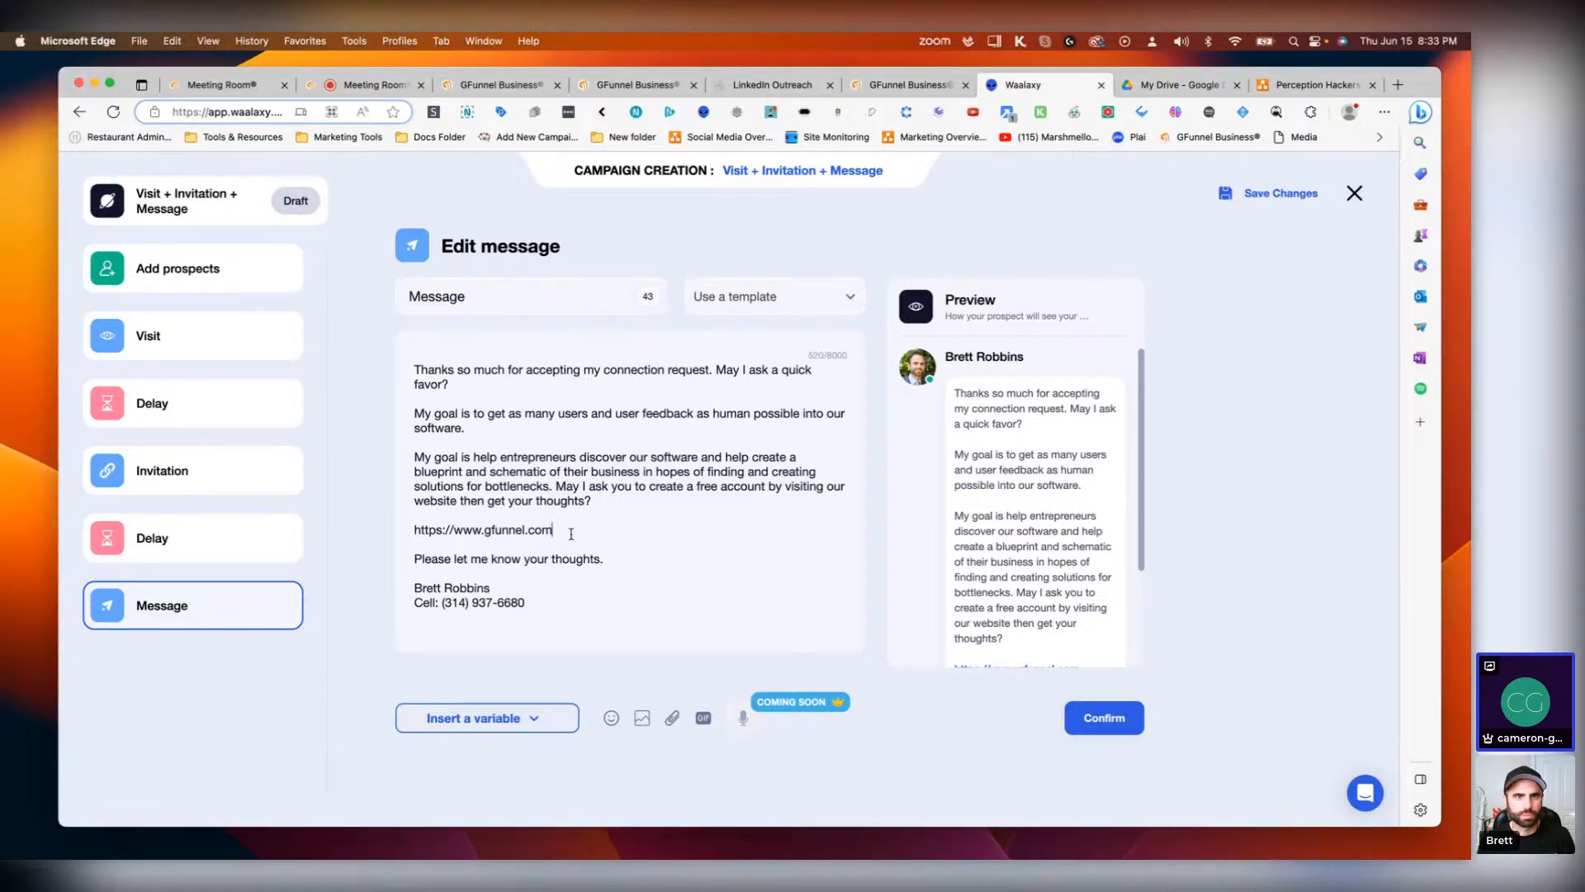
text(?)
text(referral_id)
text(=)
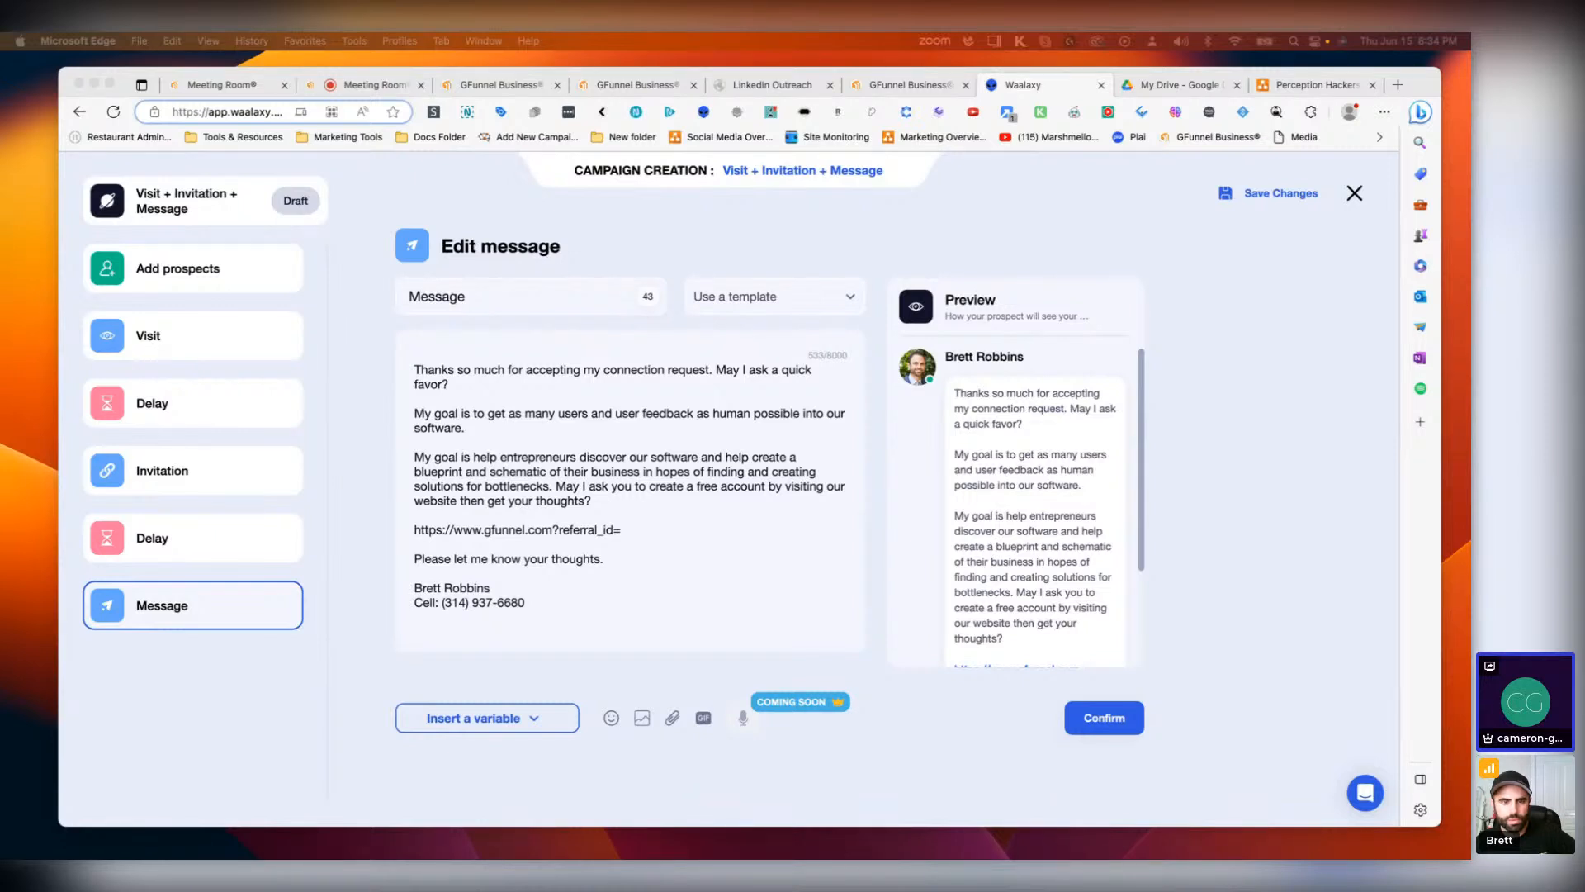
click(655, 537)
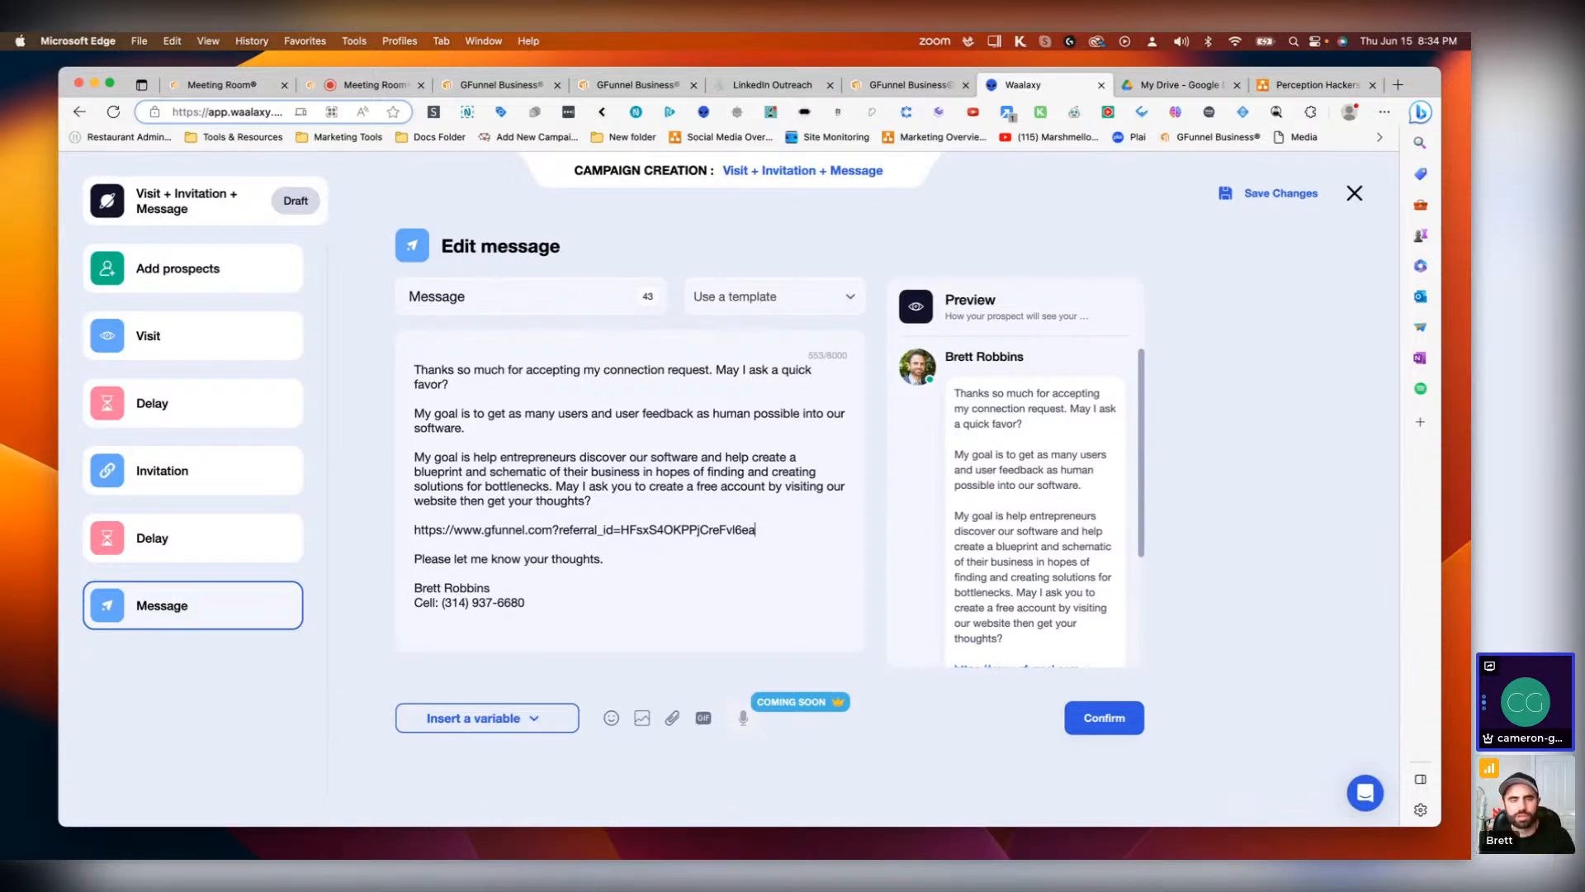
Step: Copy the survey builder page's address from the GFunnel Business tab and paste it into a new note
drag(622, 856, 1205, 85)
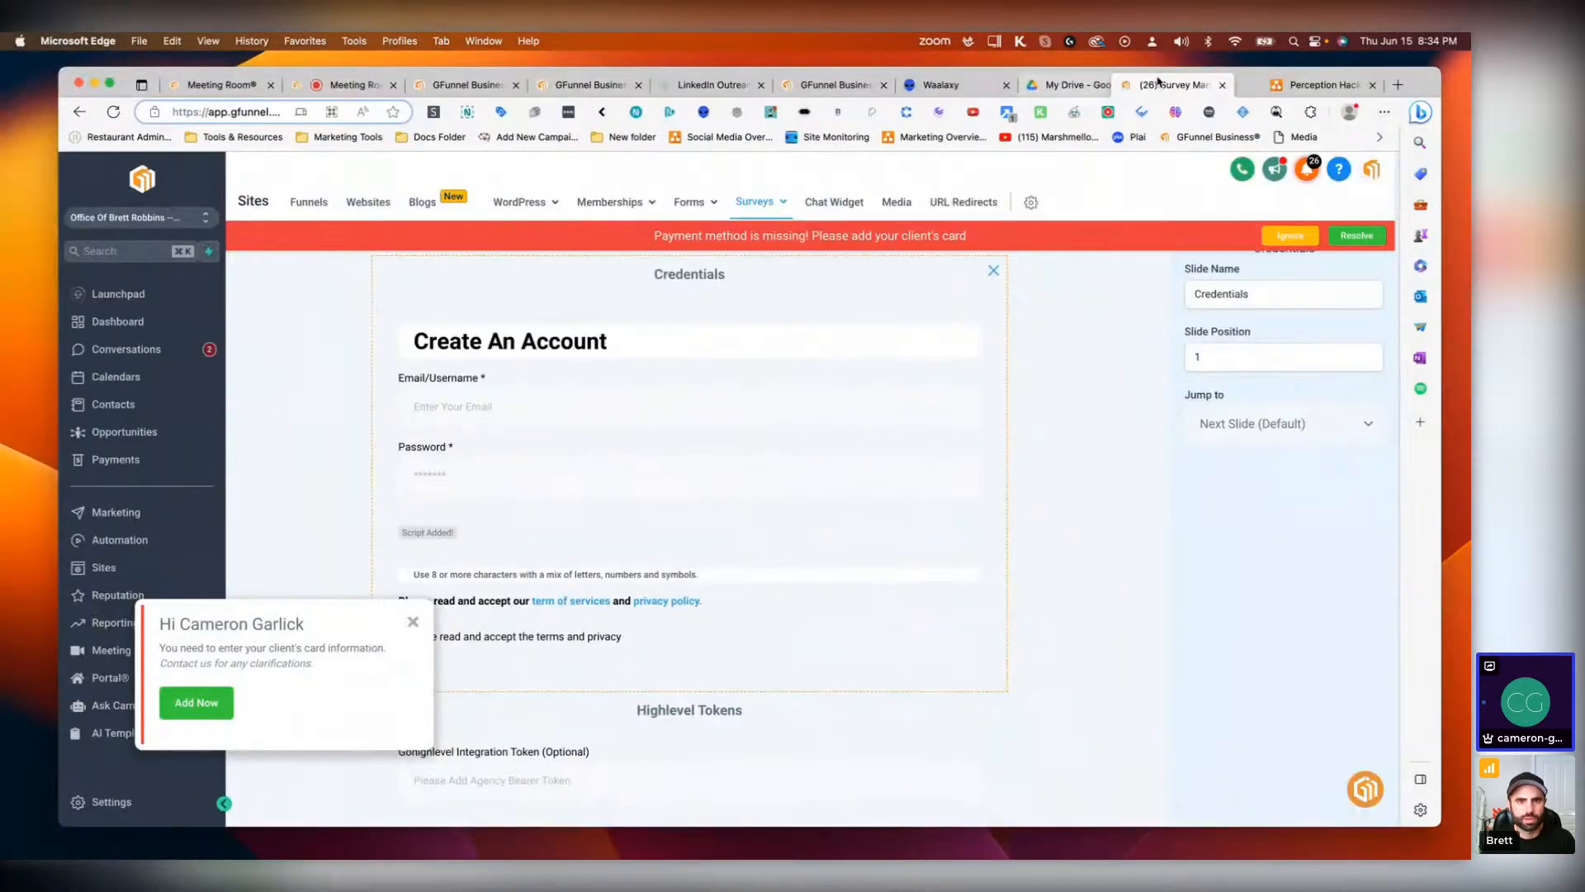
click(238, 114)
key(Right)
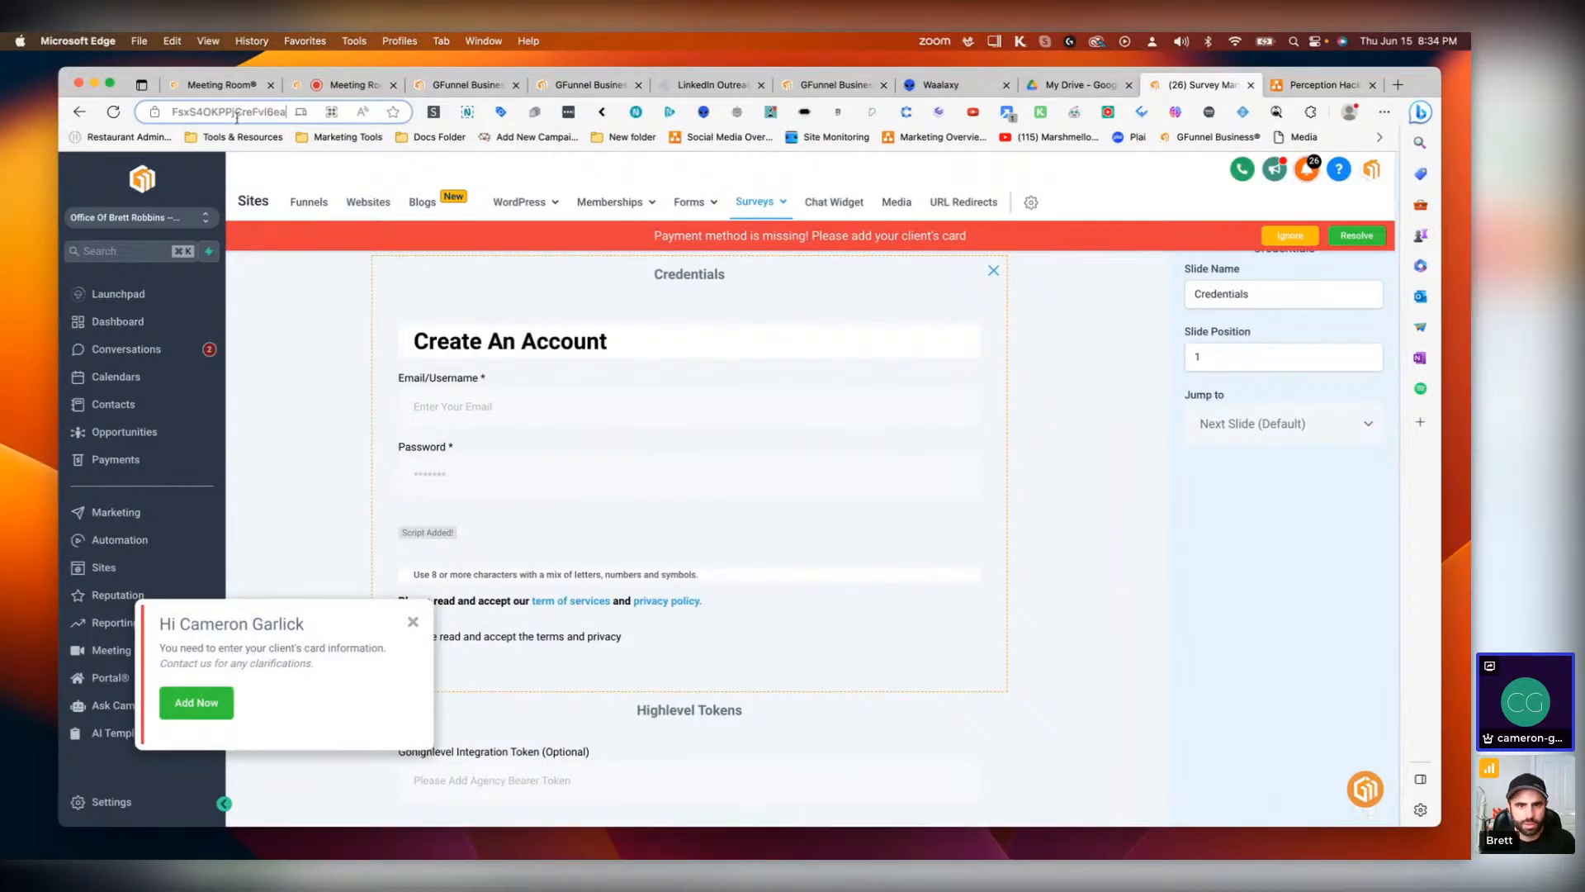
double_click(238, 115)
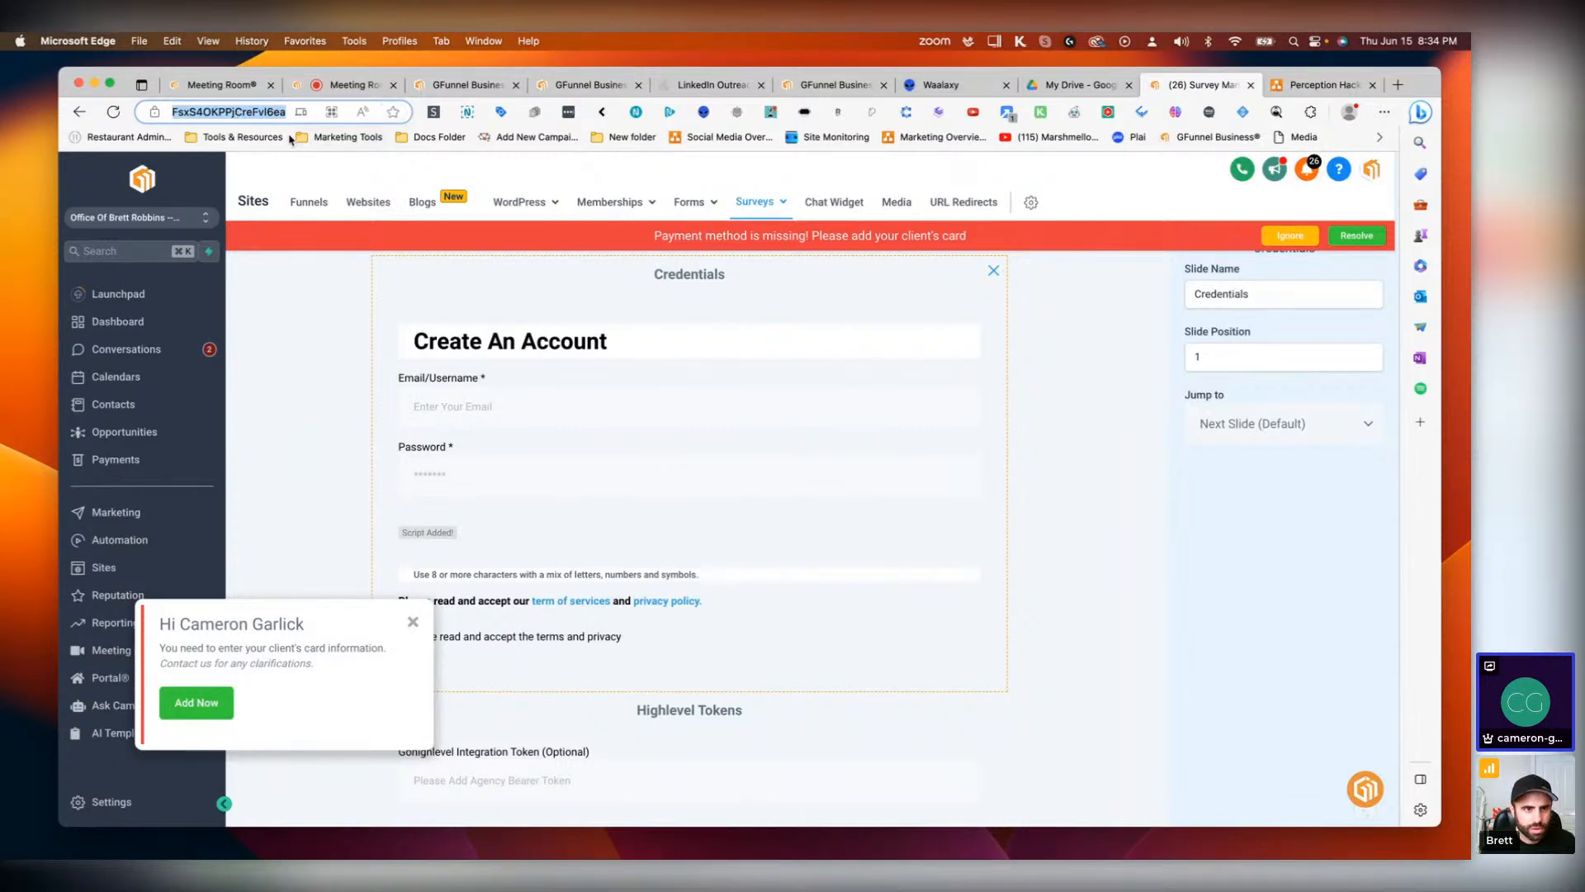
click(255, 117)
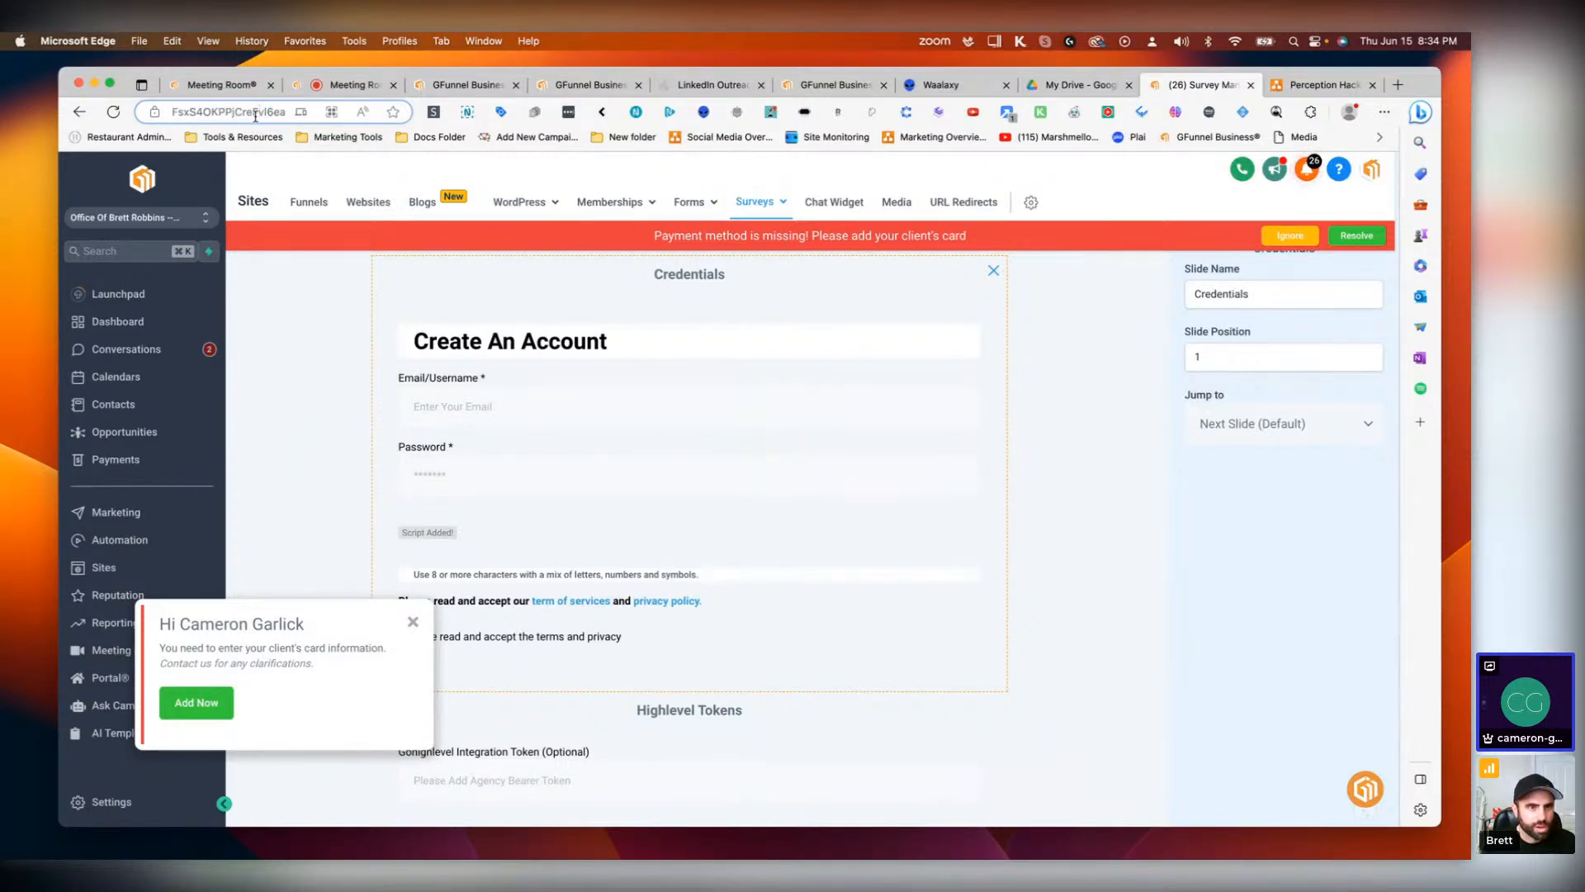
key(super+a)
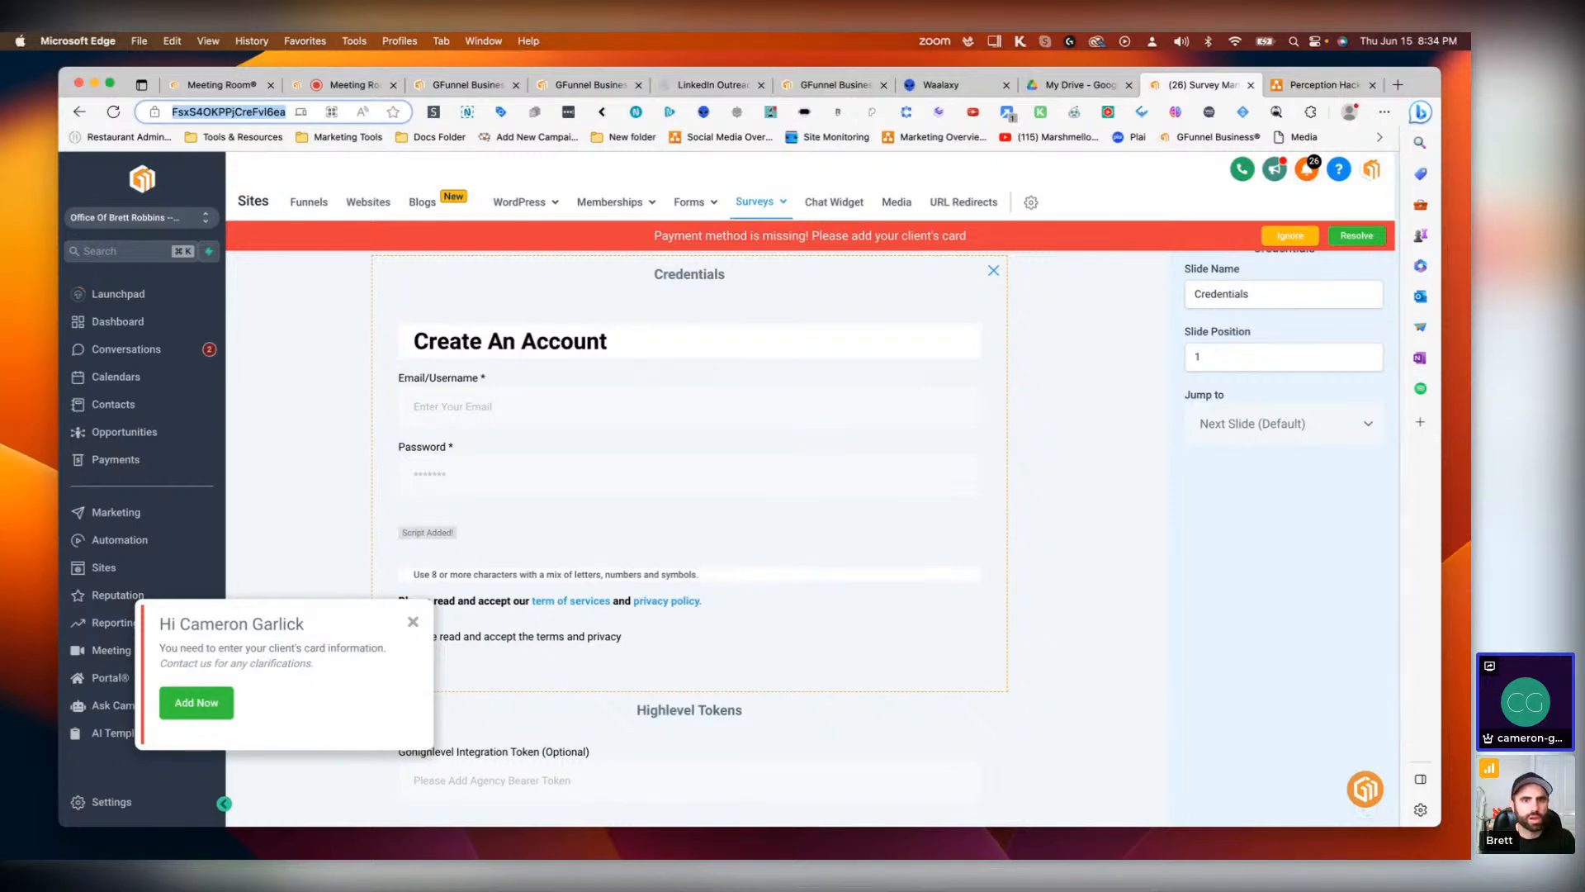
key(super+Tab)
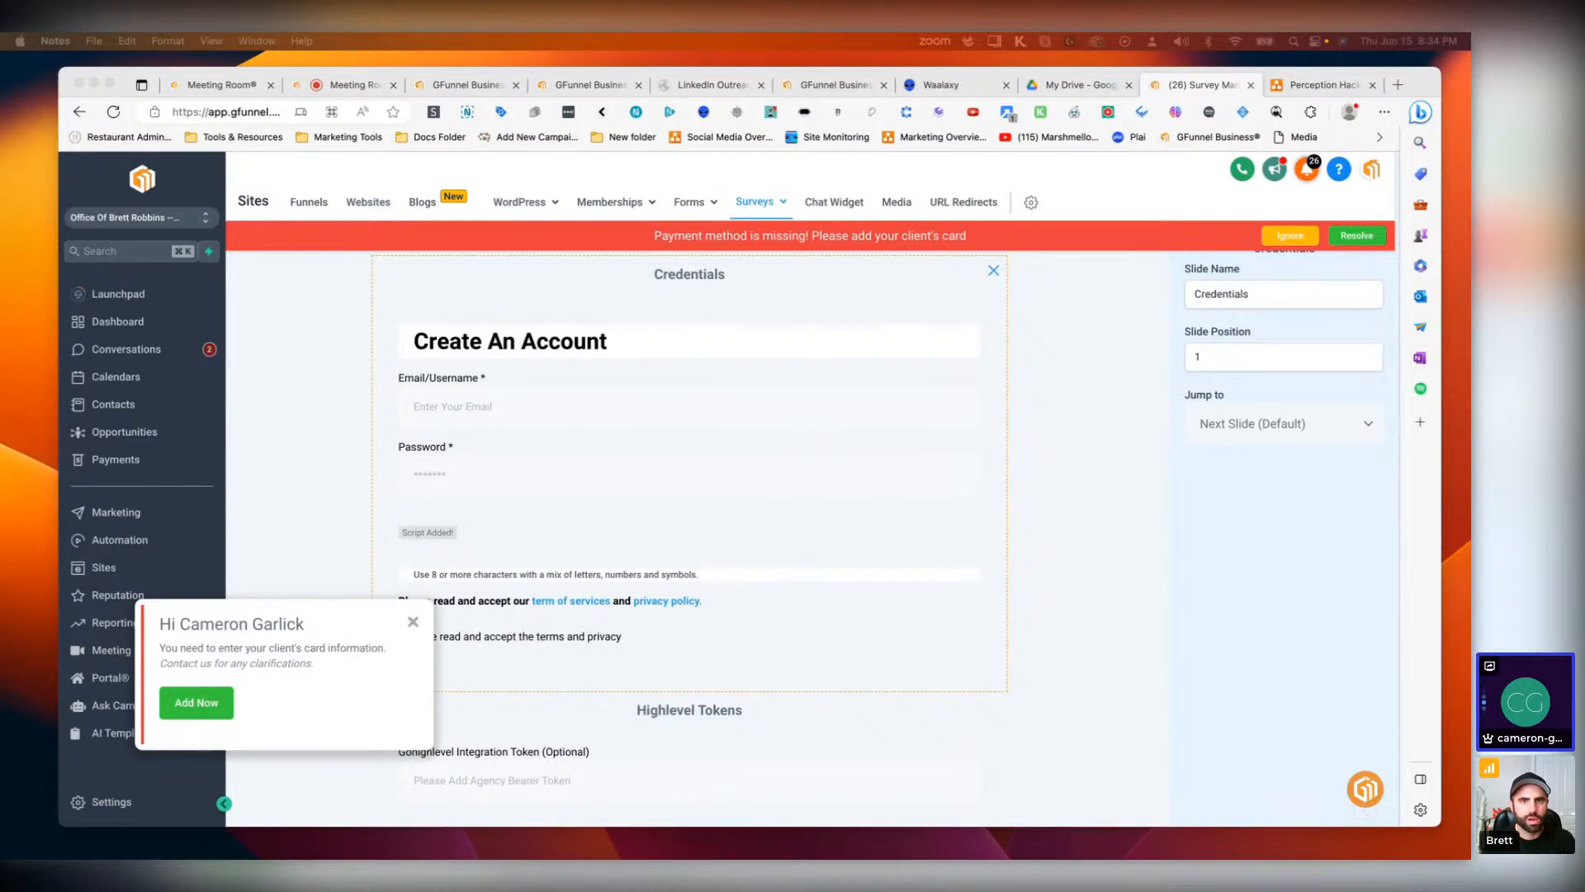
drag(396, 854, 340, 324)
click(629, 373)
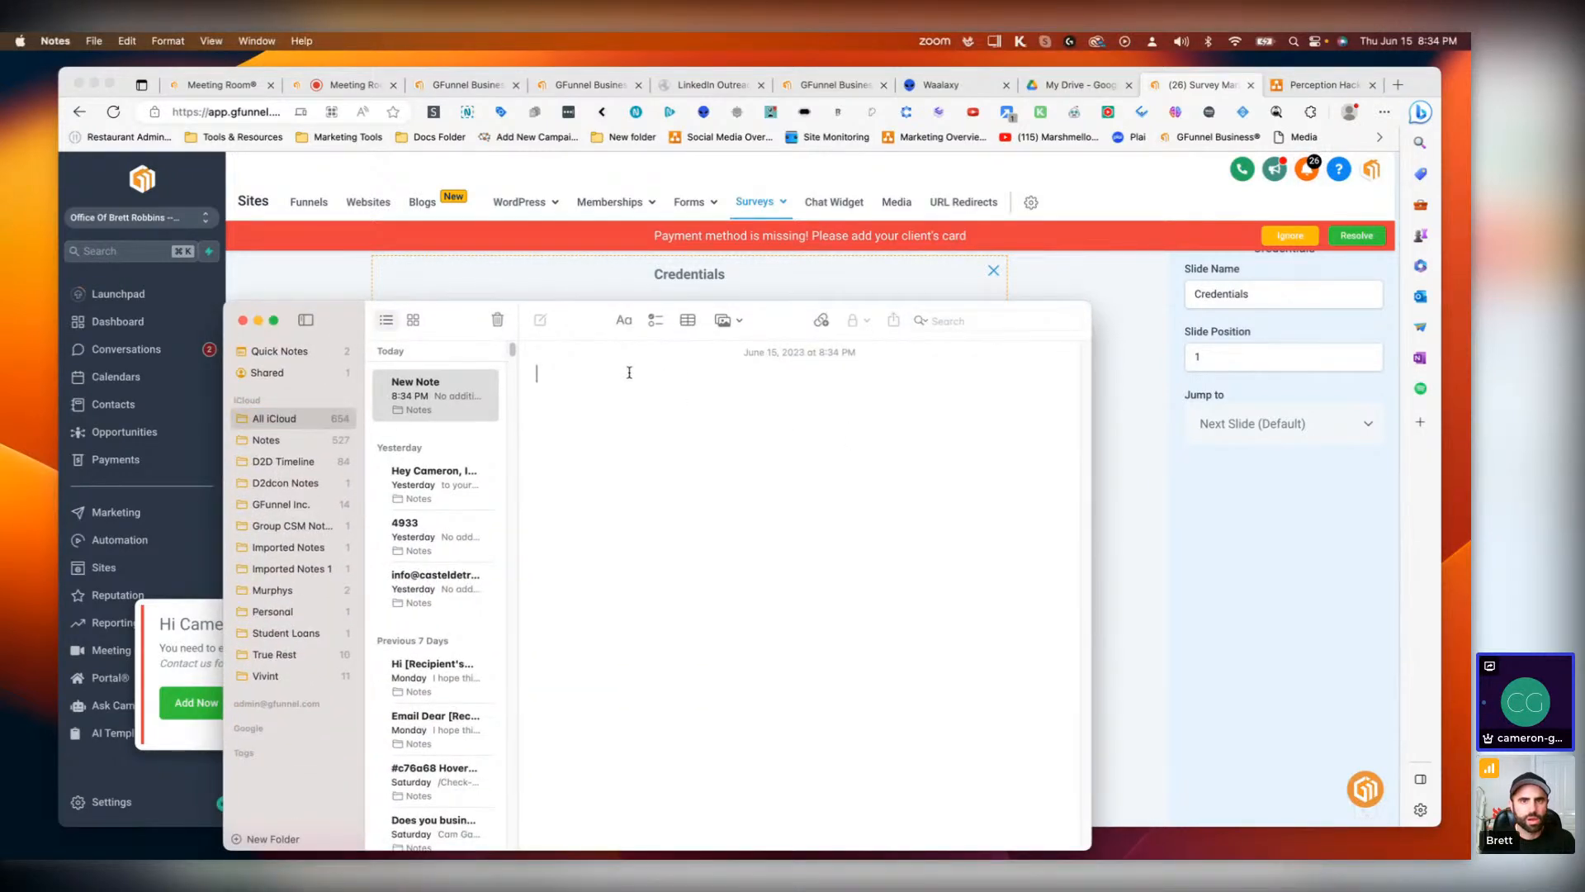
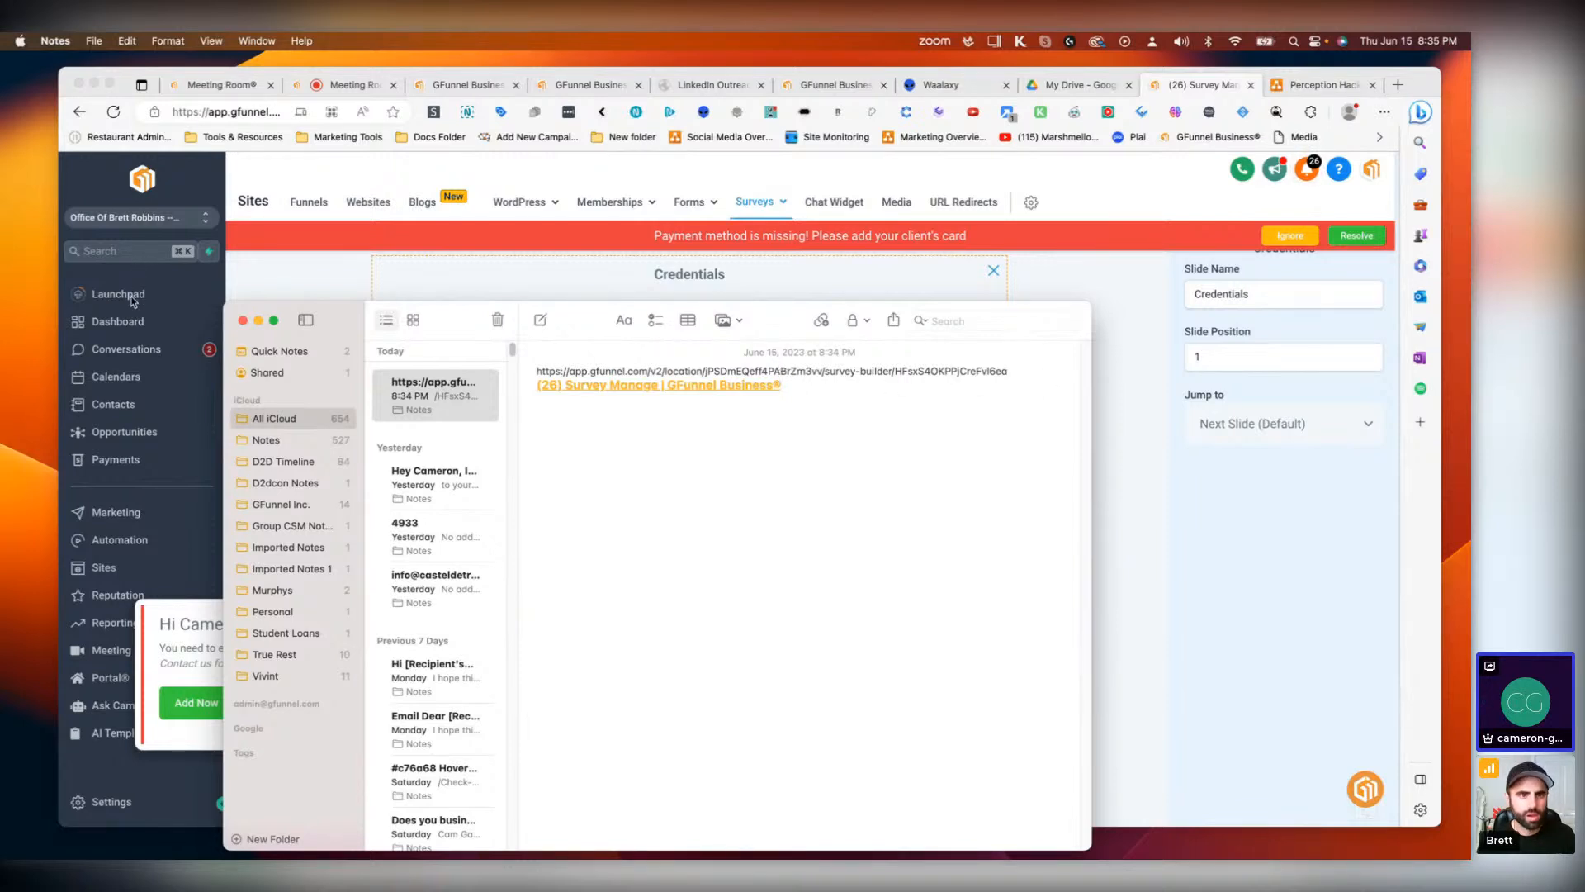
Step: Open the GFunnel Business dashboard, then return to the Waalaxy message editor tab
drag(335, 315, 1470, 346)
click(126, 323)
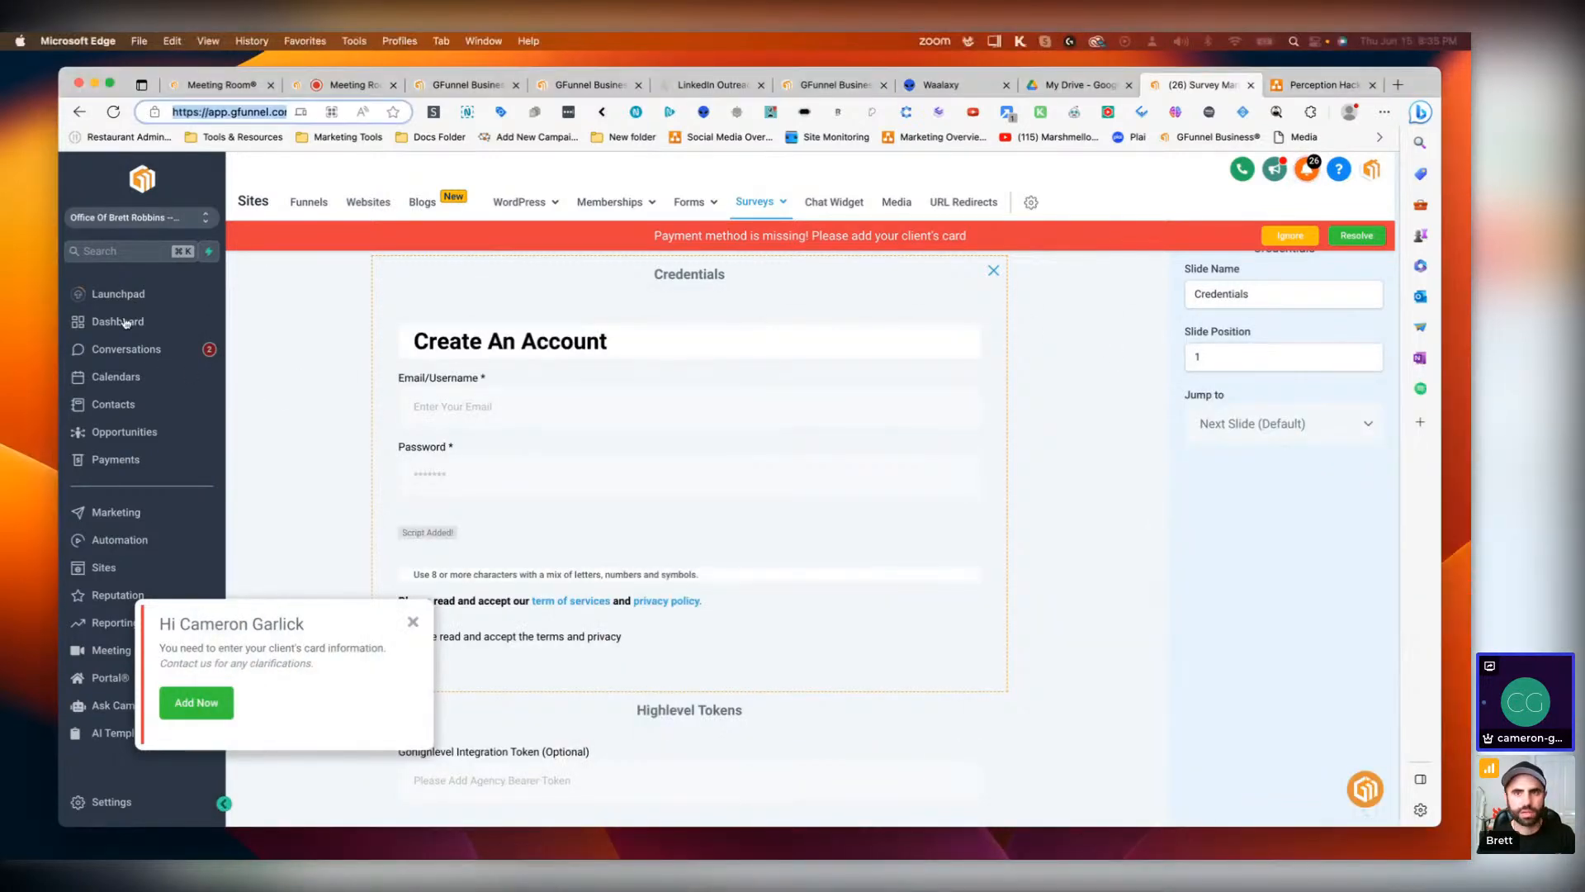
click(125, 323)
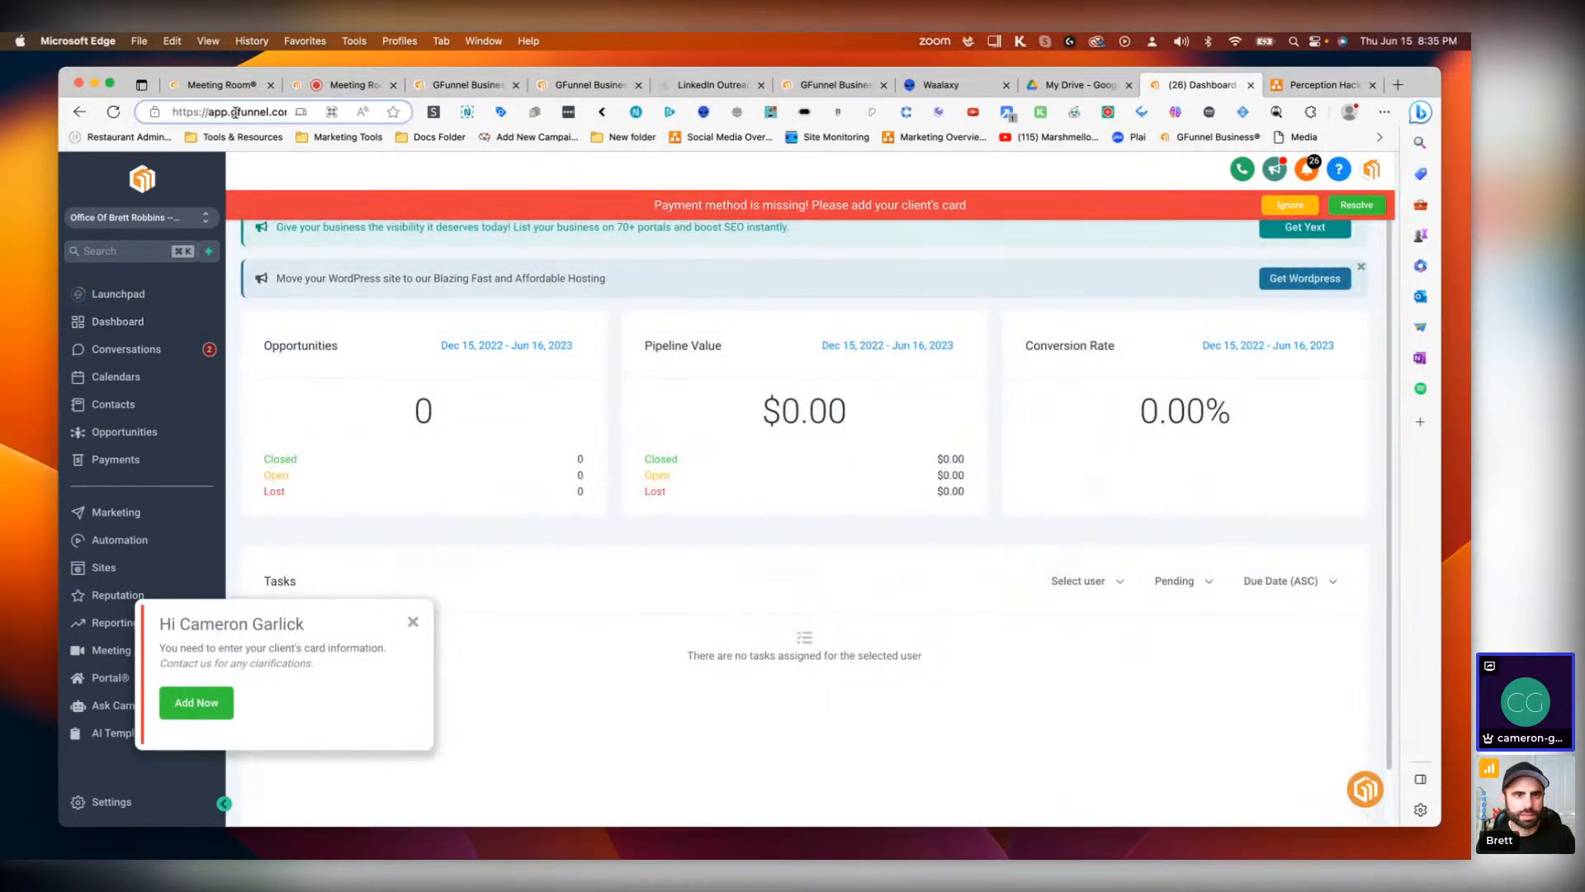
click(234, 113)
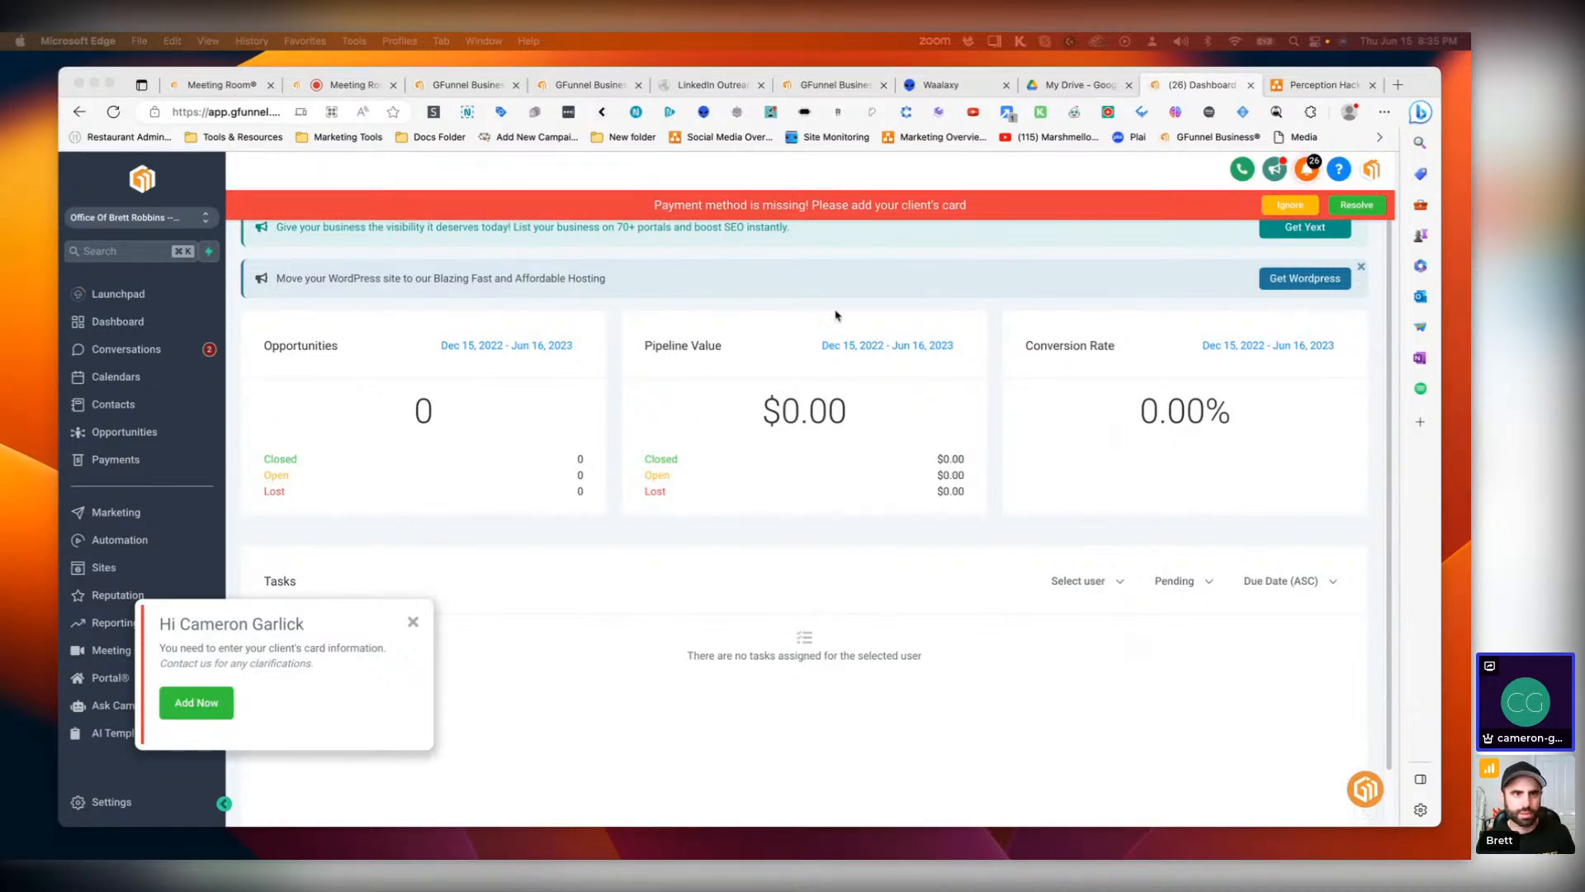
click(938, 92)
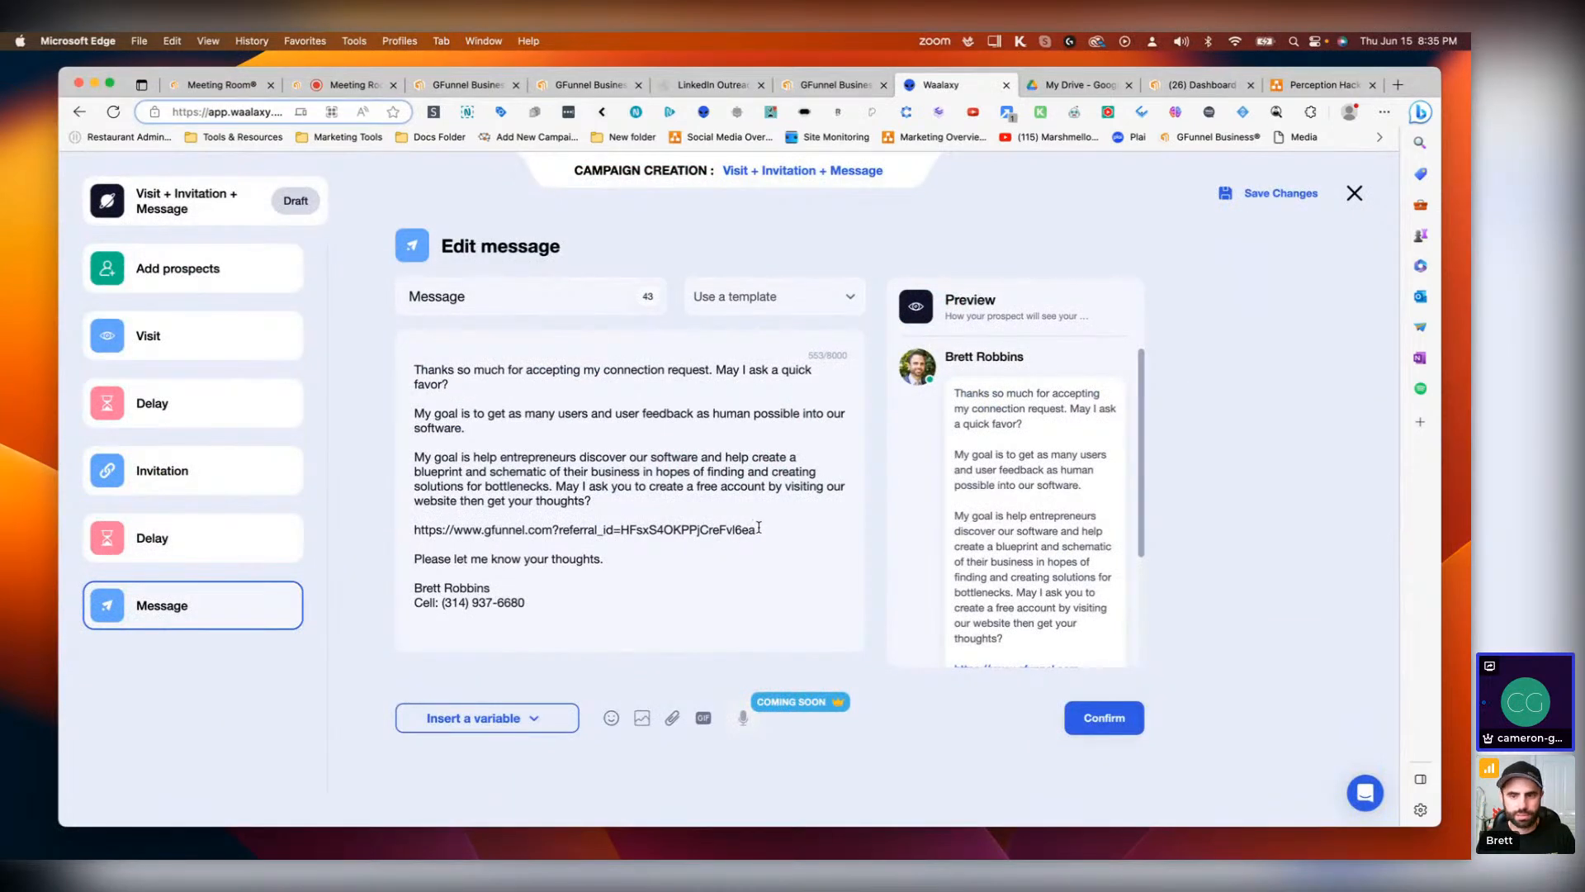
Step: Replace the referral ID in the link with the copied location ID, then select the whole link line
drag(756, 529, 616, 535)
click(618, 534)
double_click(621, 534)
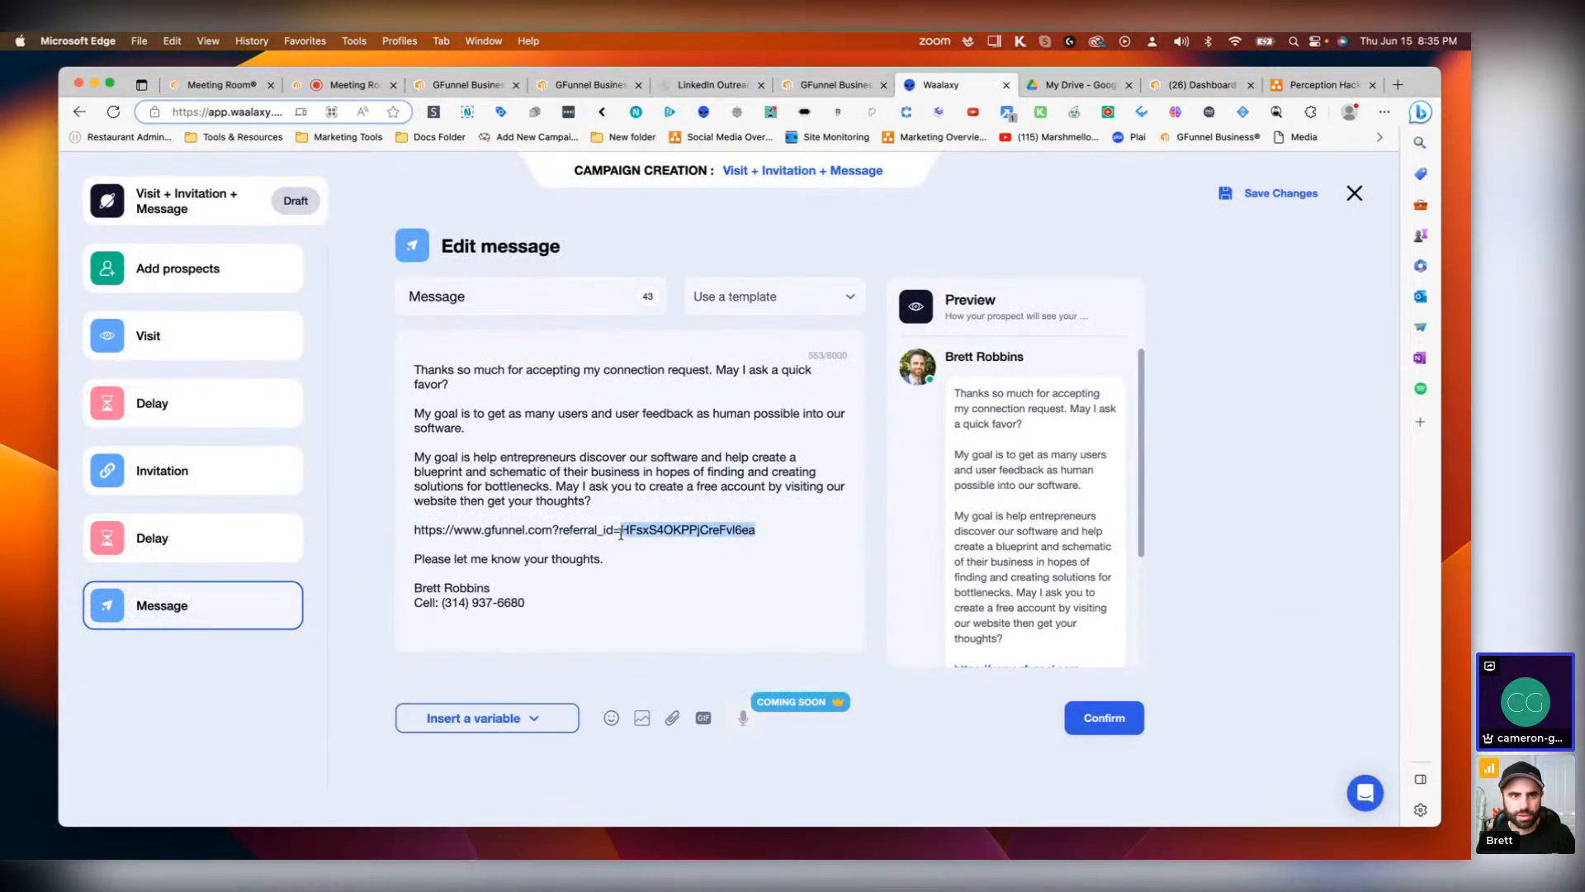
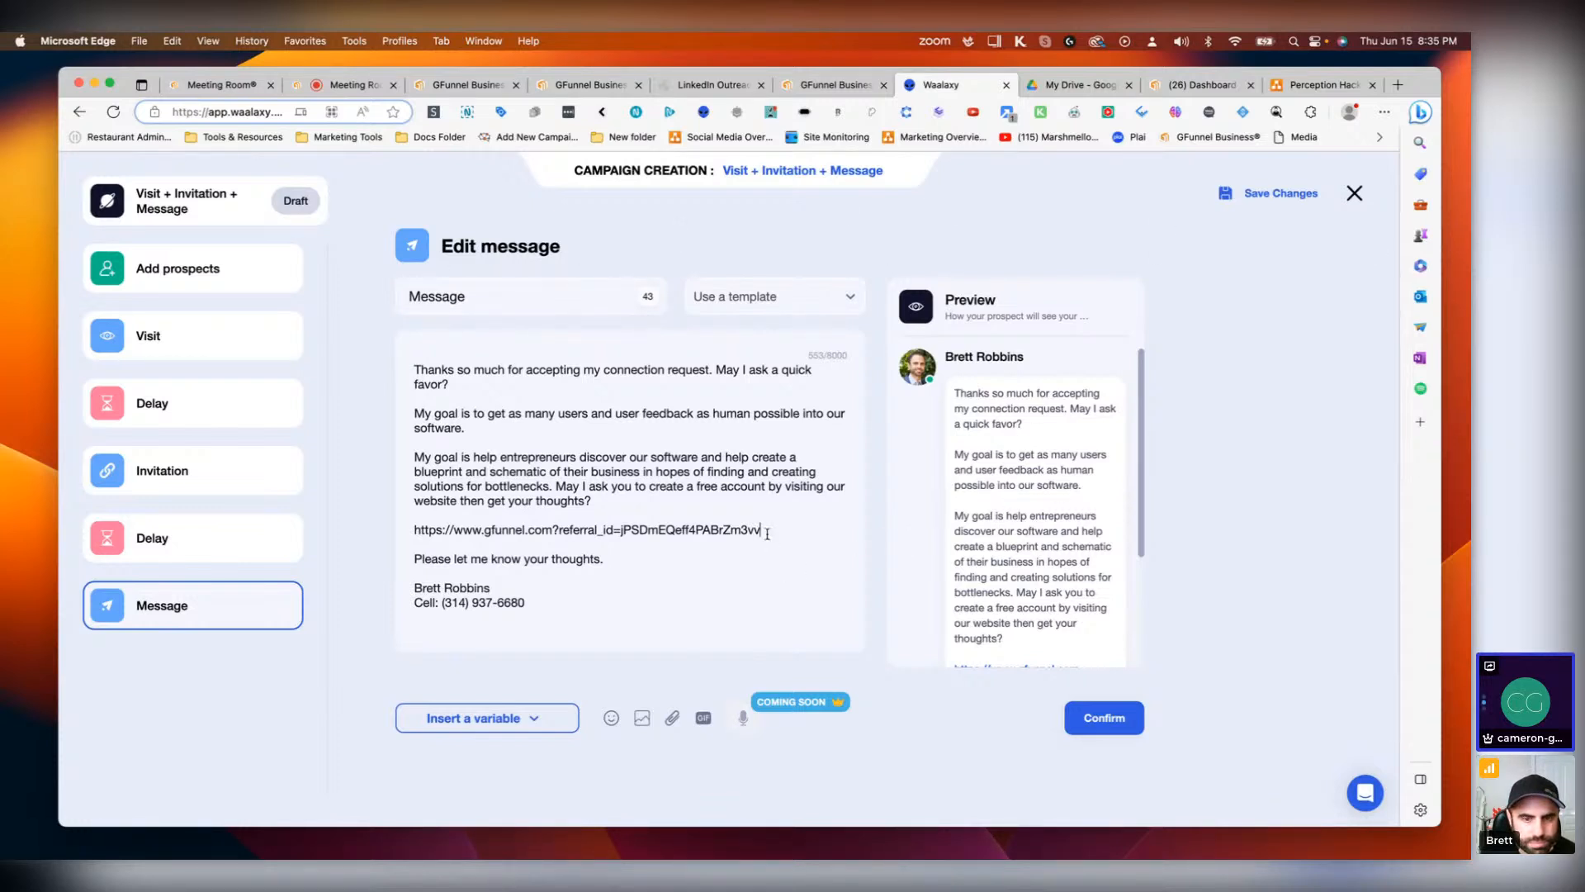
drag(760, 530, 648, 530)
triple_click(433, 529)
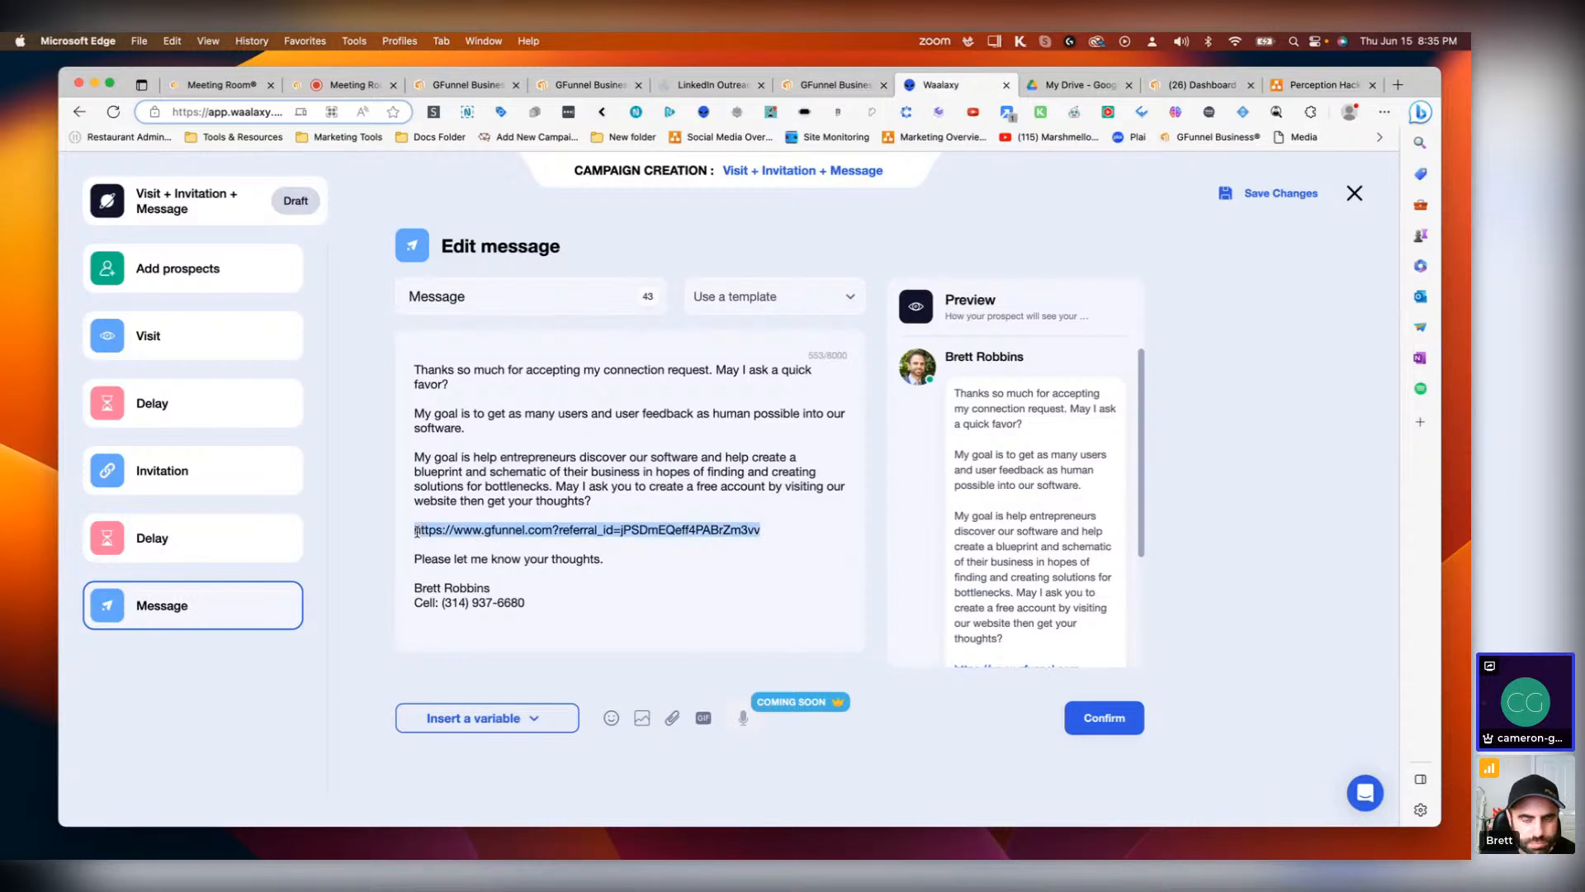
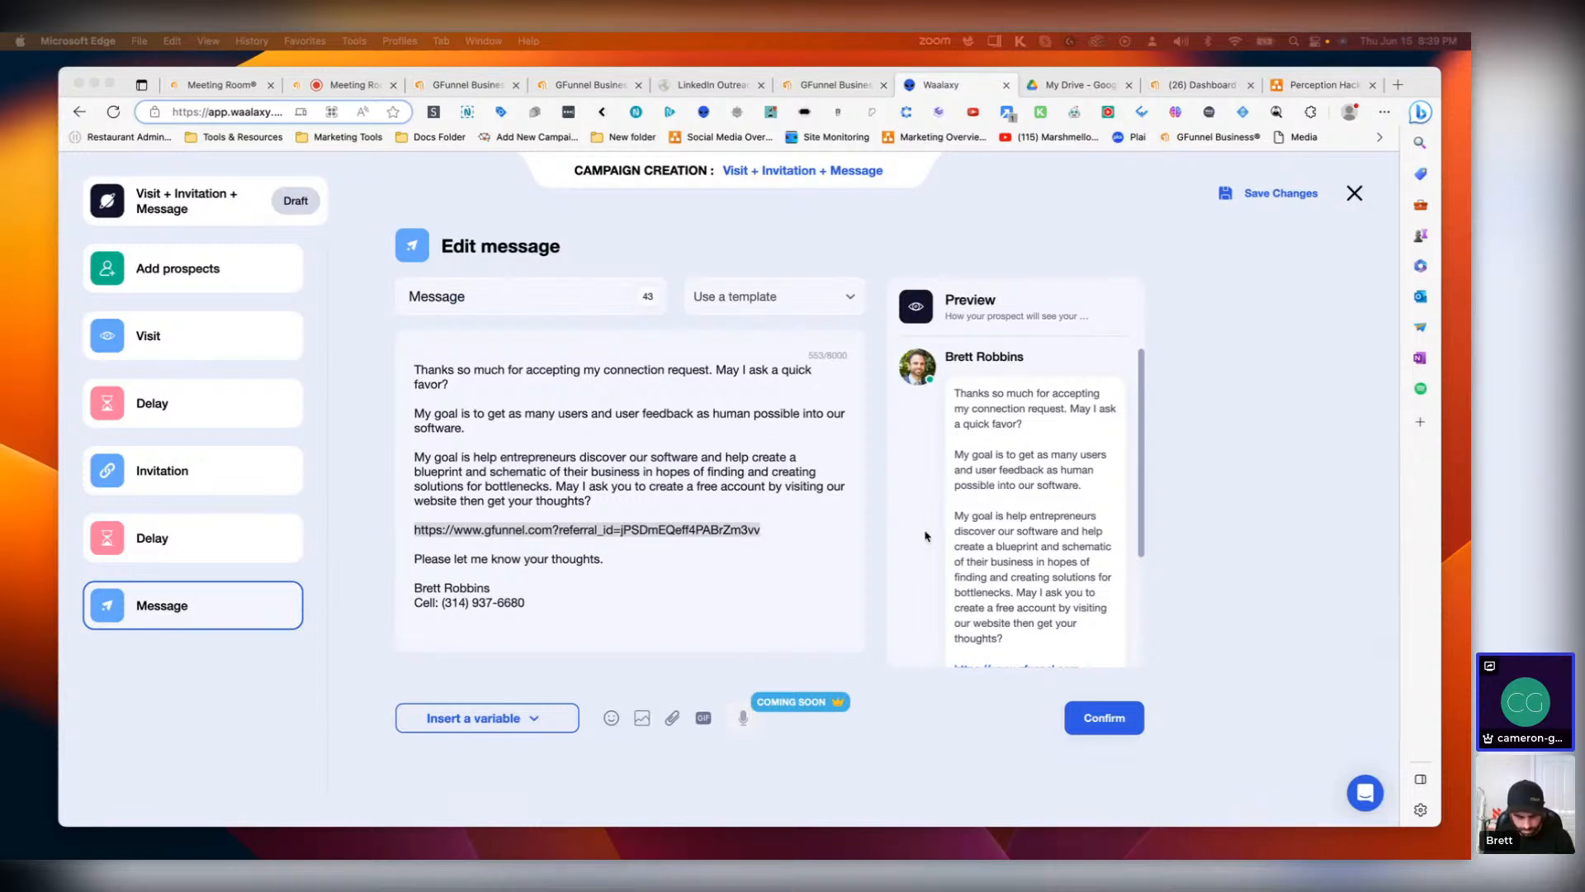
Step: Insert a slash after '.com' in the gfunnel.com referral link in the message
click(760, 532)
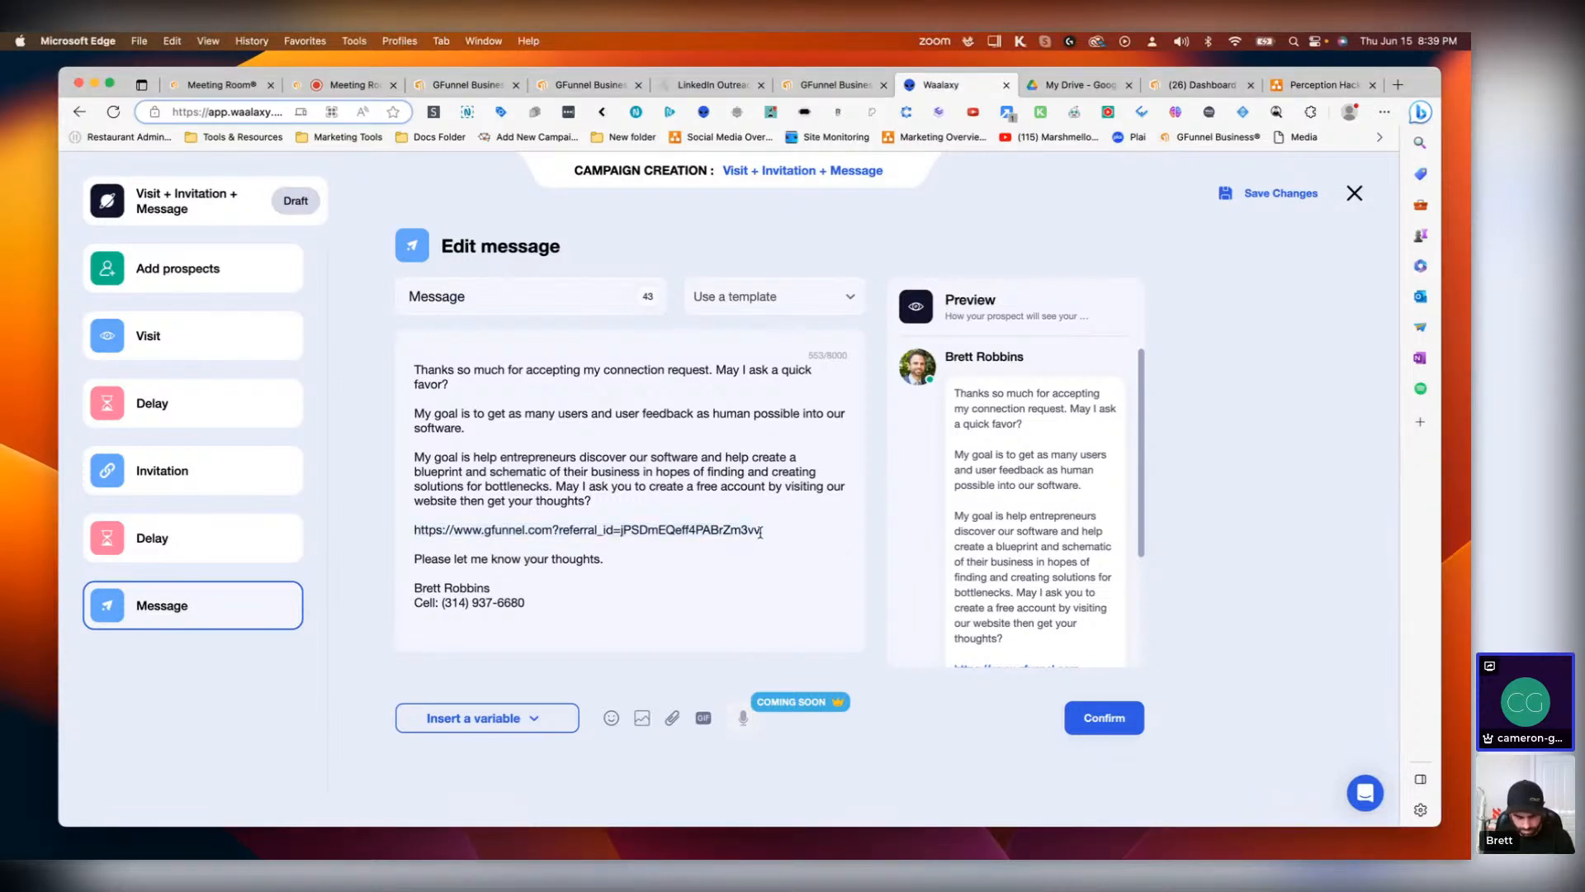
drag(760, 532, 416, 530)
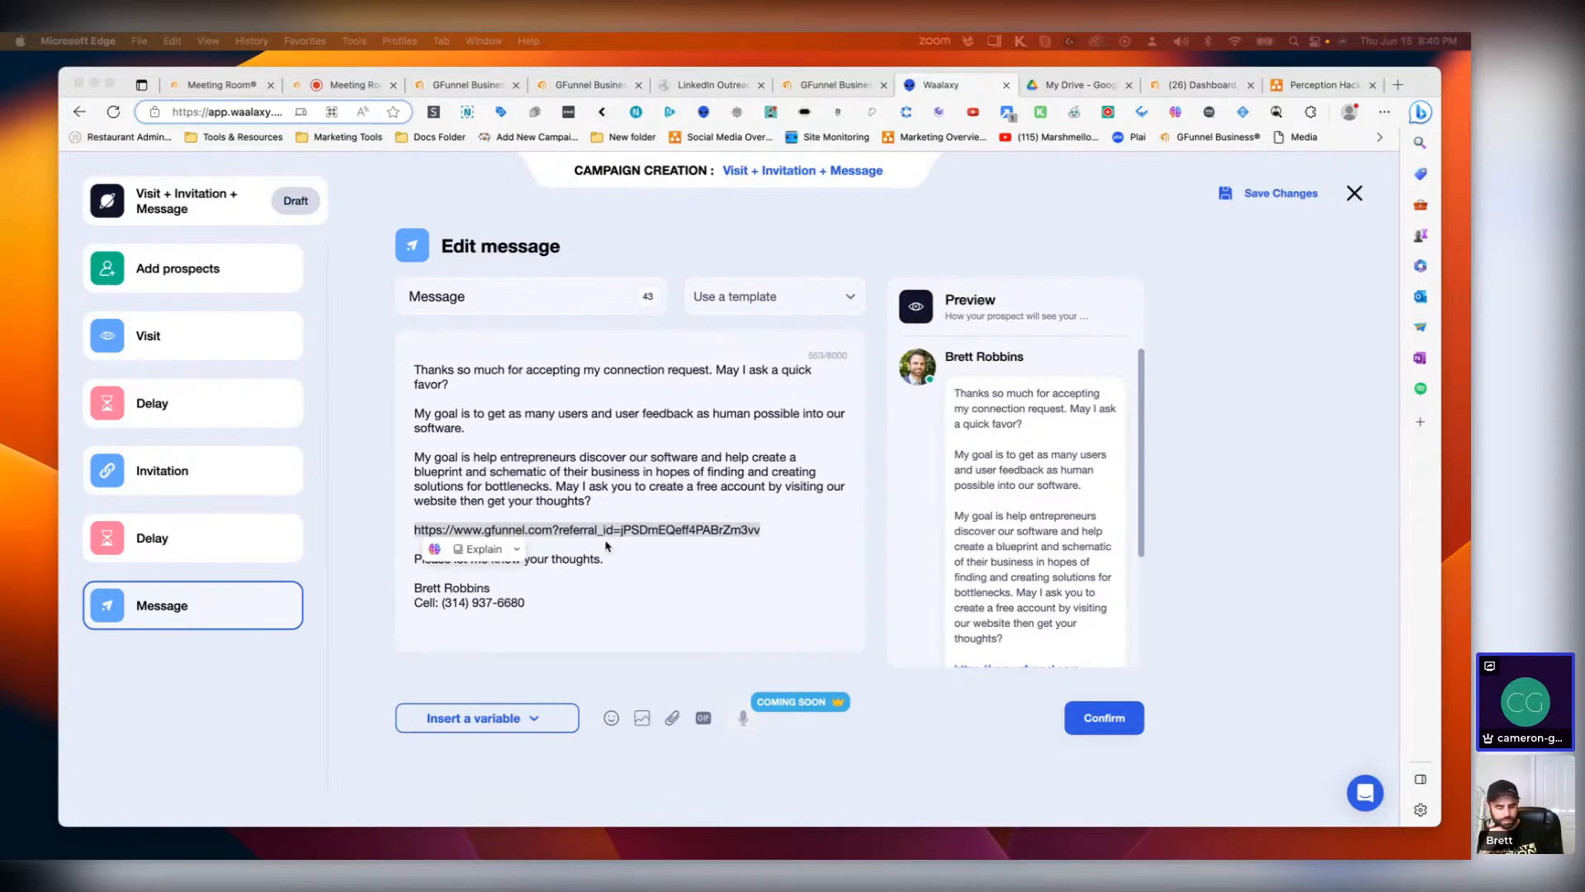
click(617, 488)
click(592, 485)
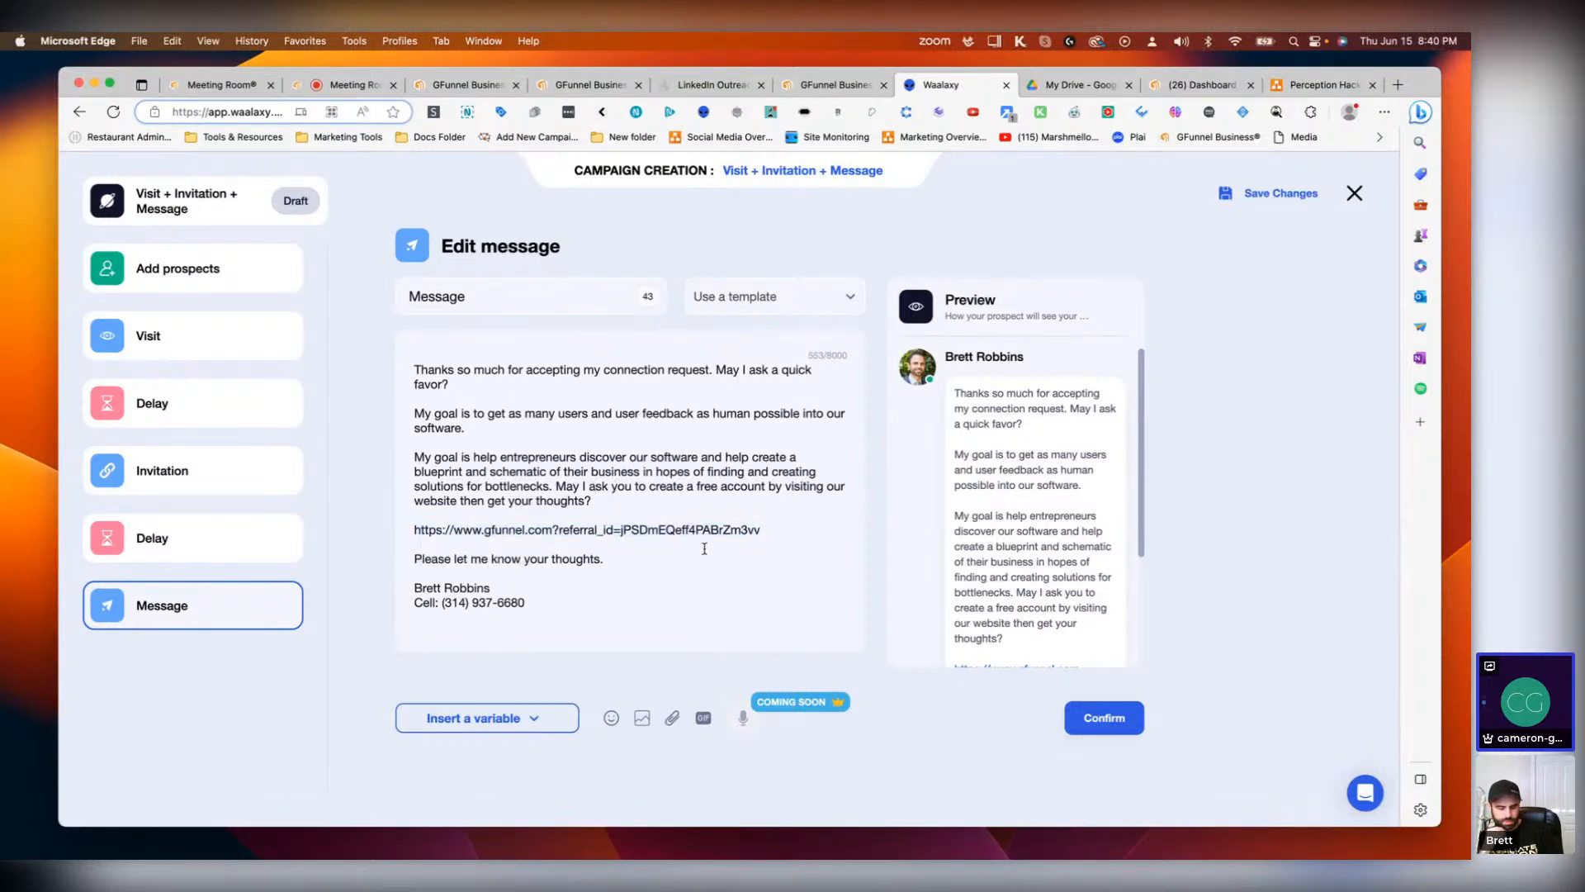
drag(773, 523, 525, 529)
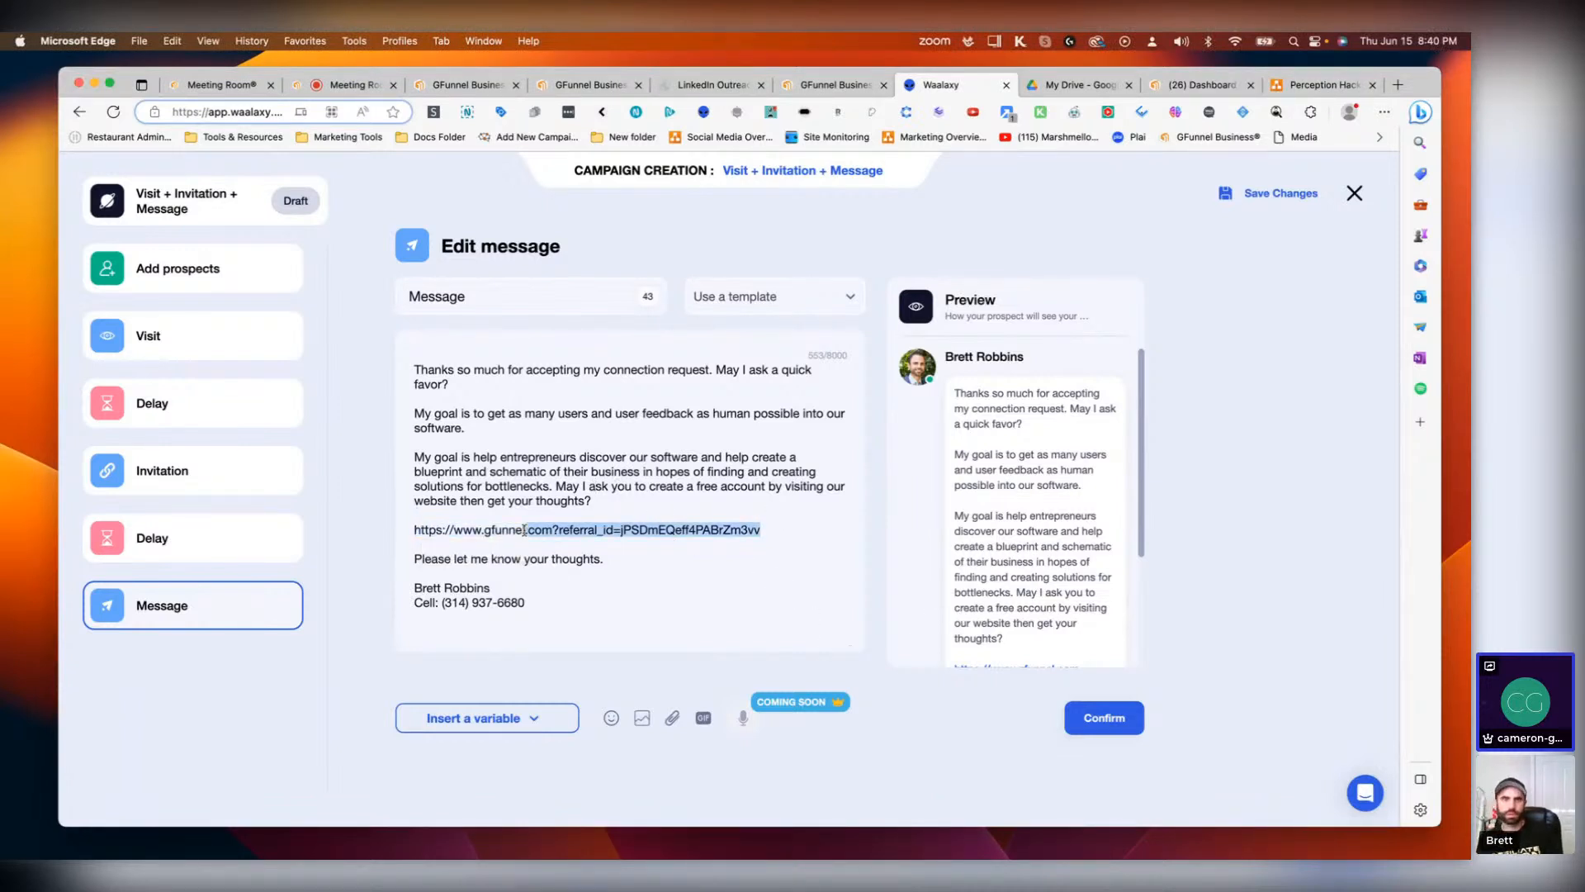
triple_click(415, 533)
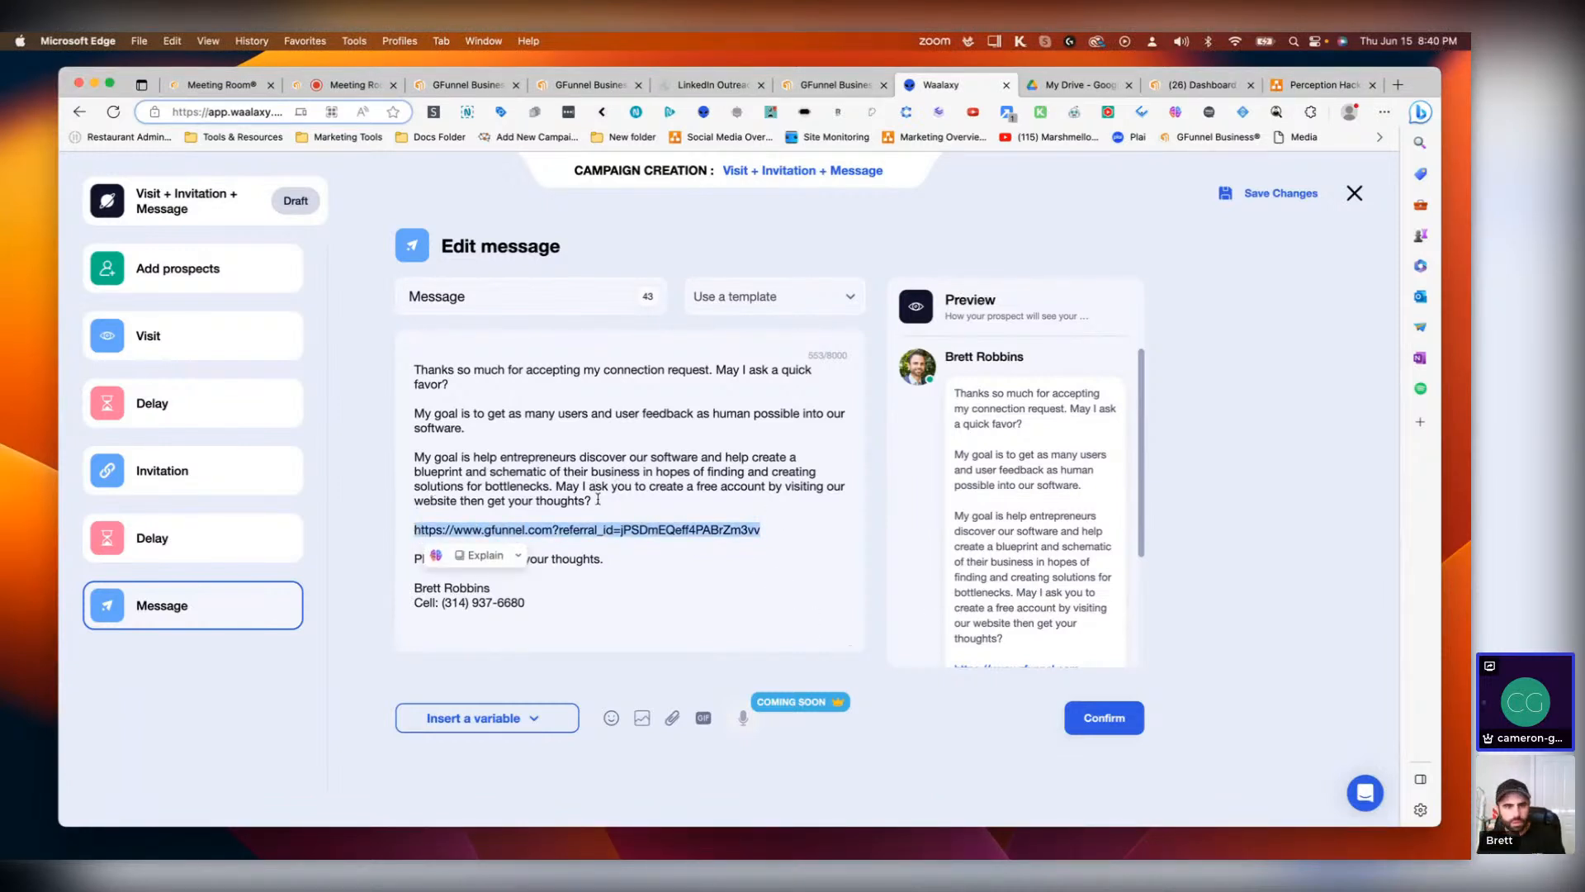
click(624, 489)
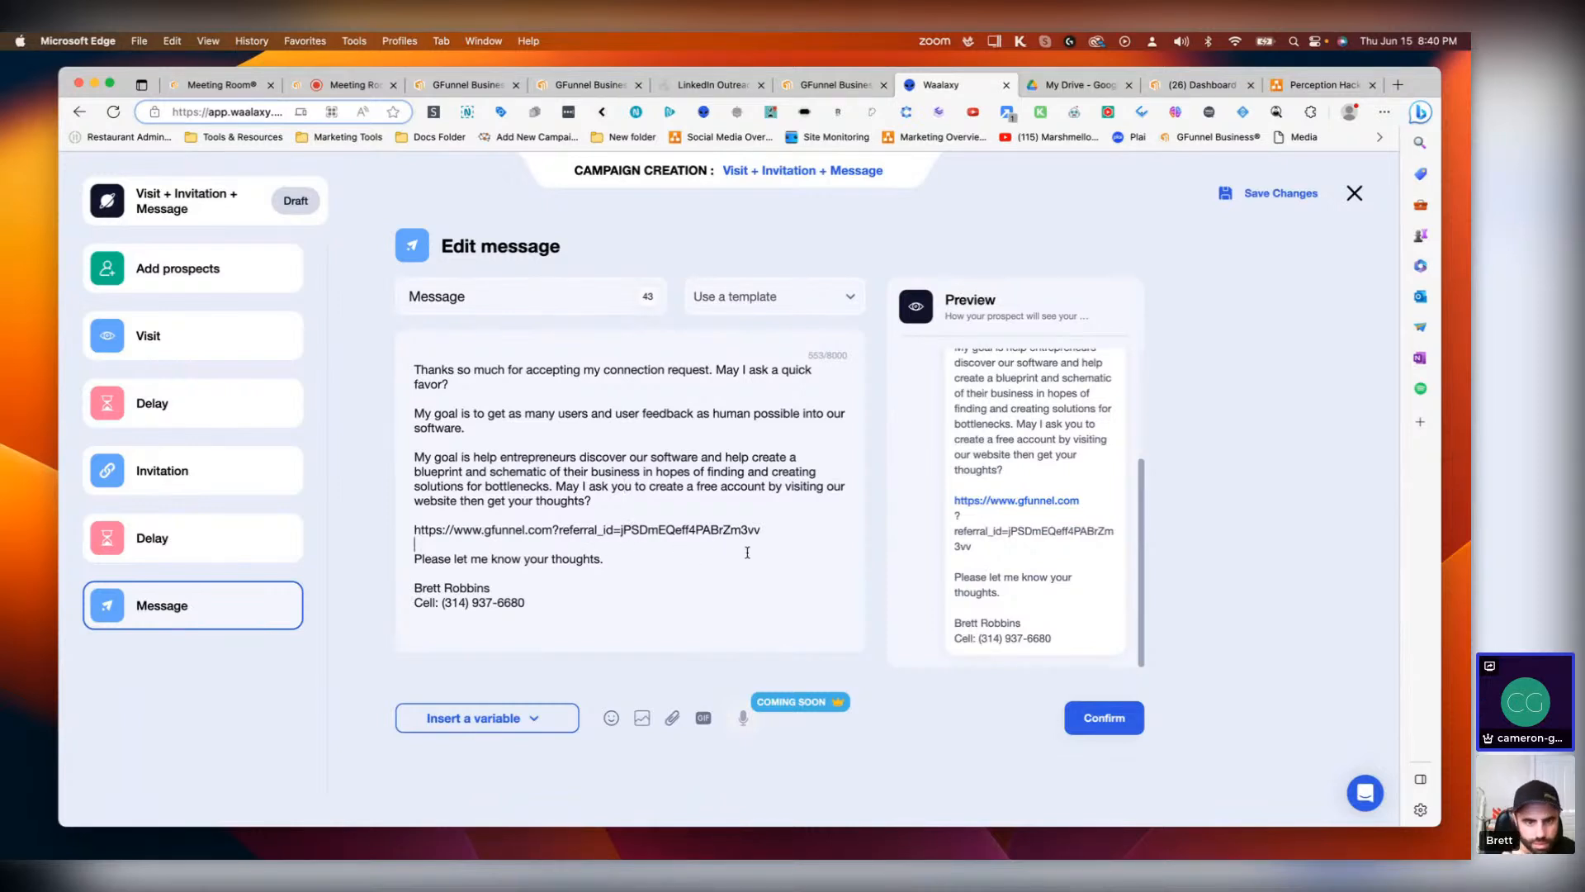
click(554, 529)
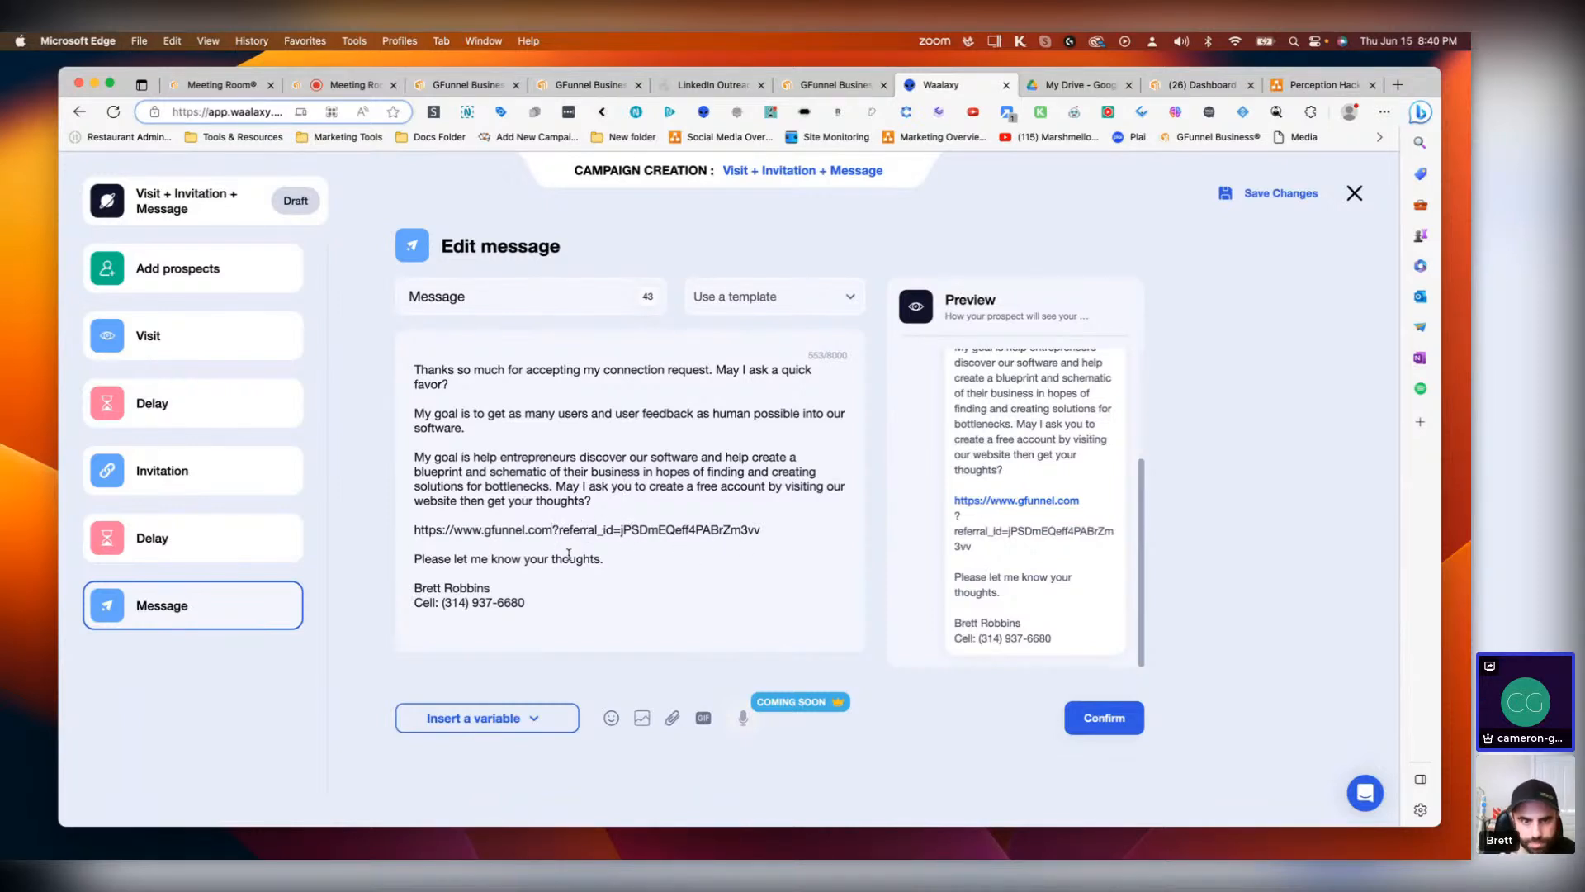
text(/)
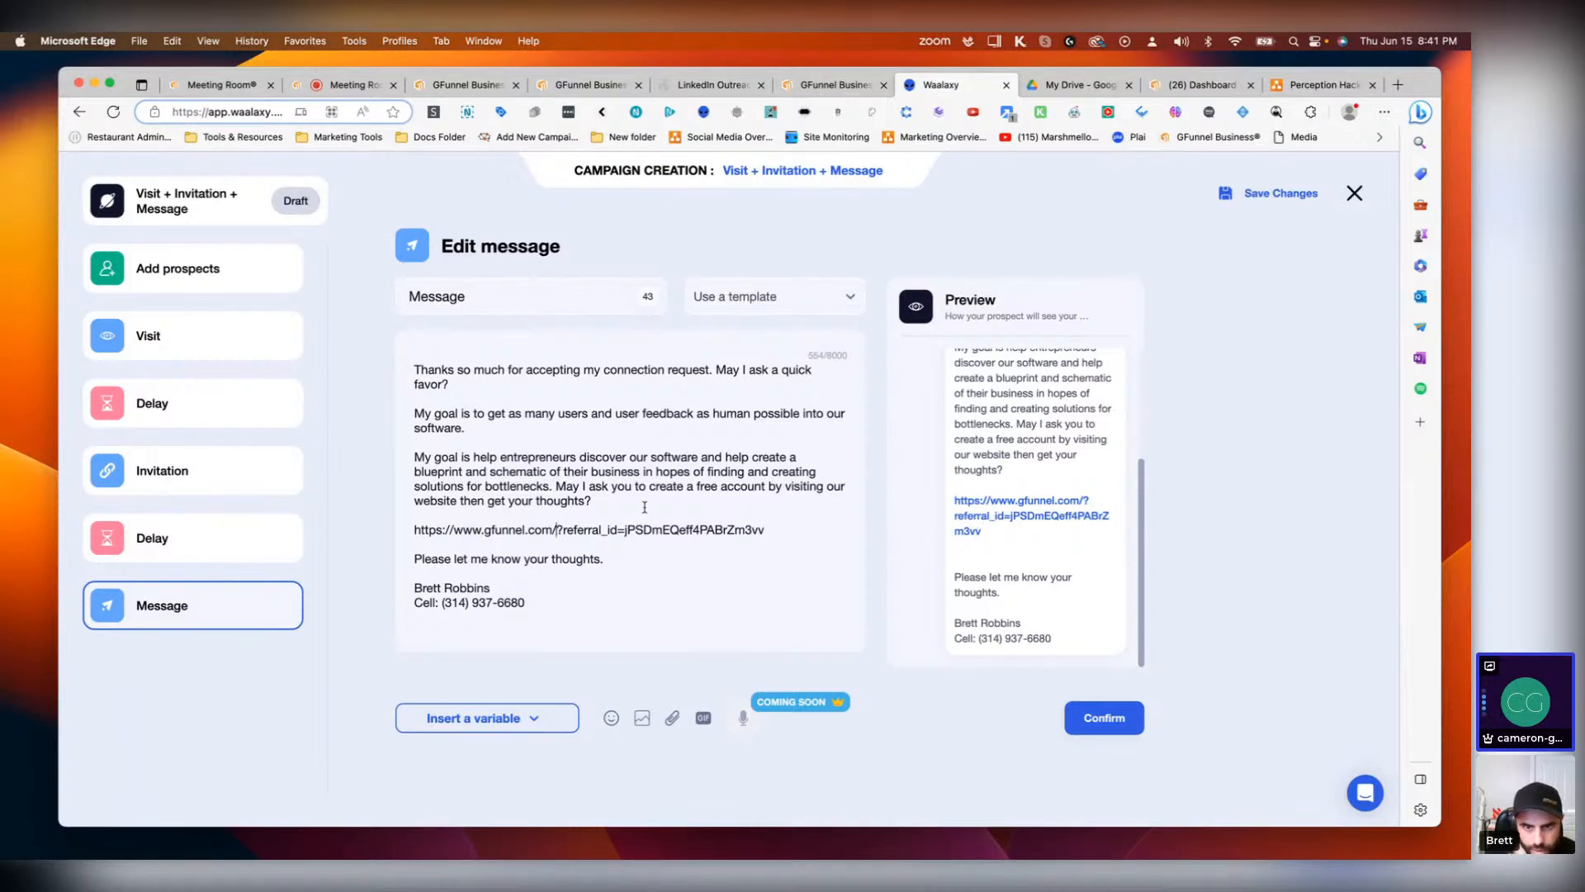
Step: Confirm the edited message to reach the campaign summary
drag(766, 530, 407, 539)
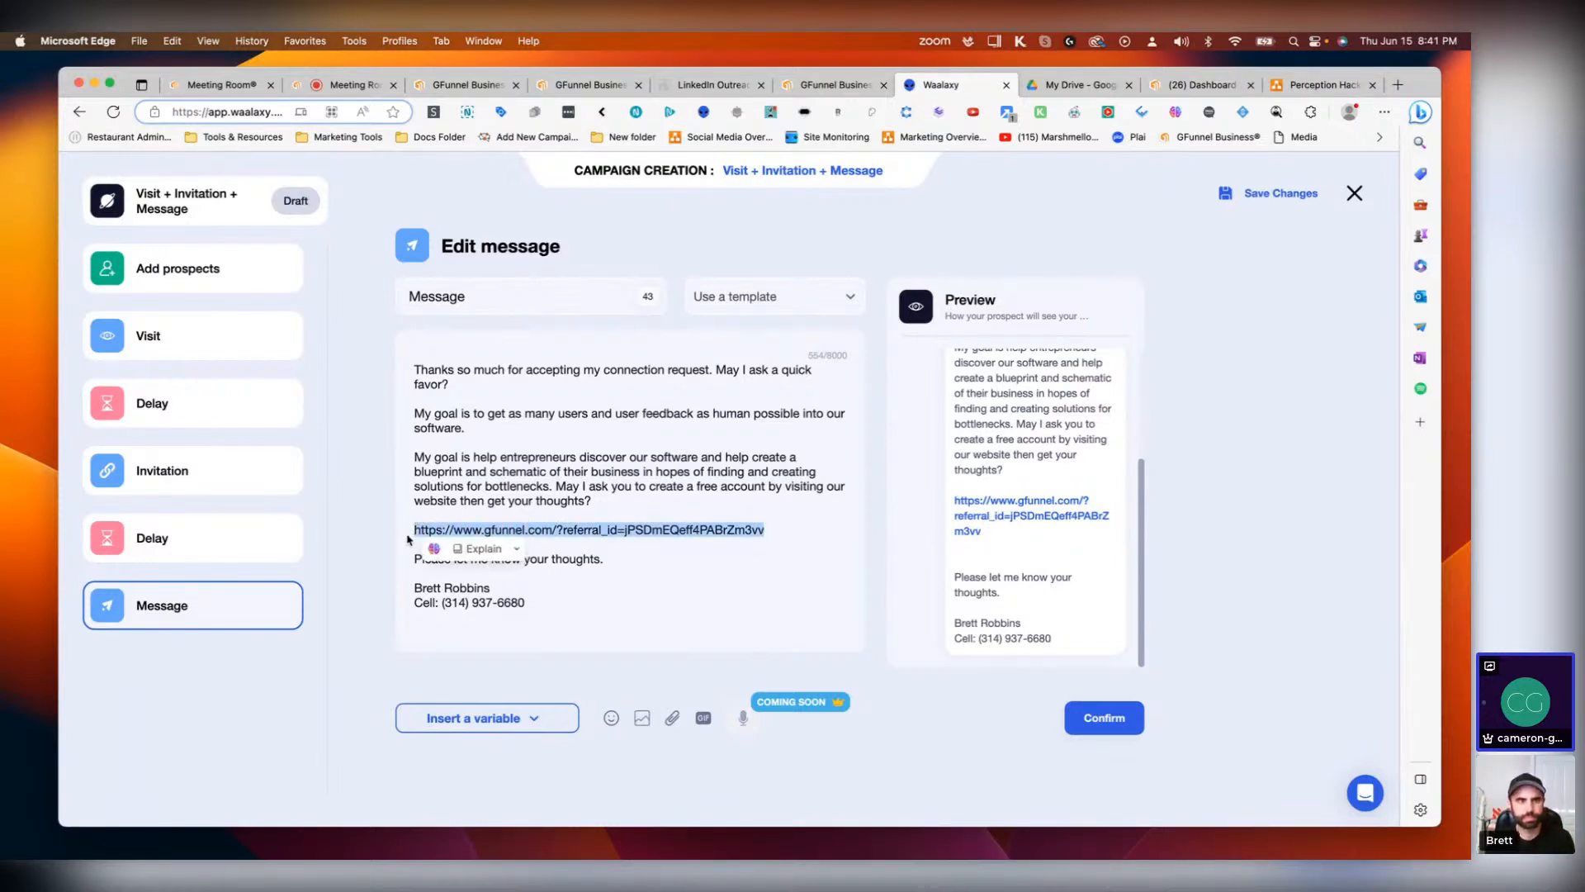
click(559, 599)
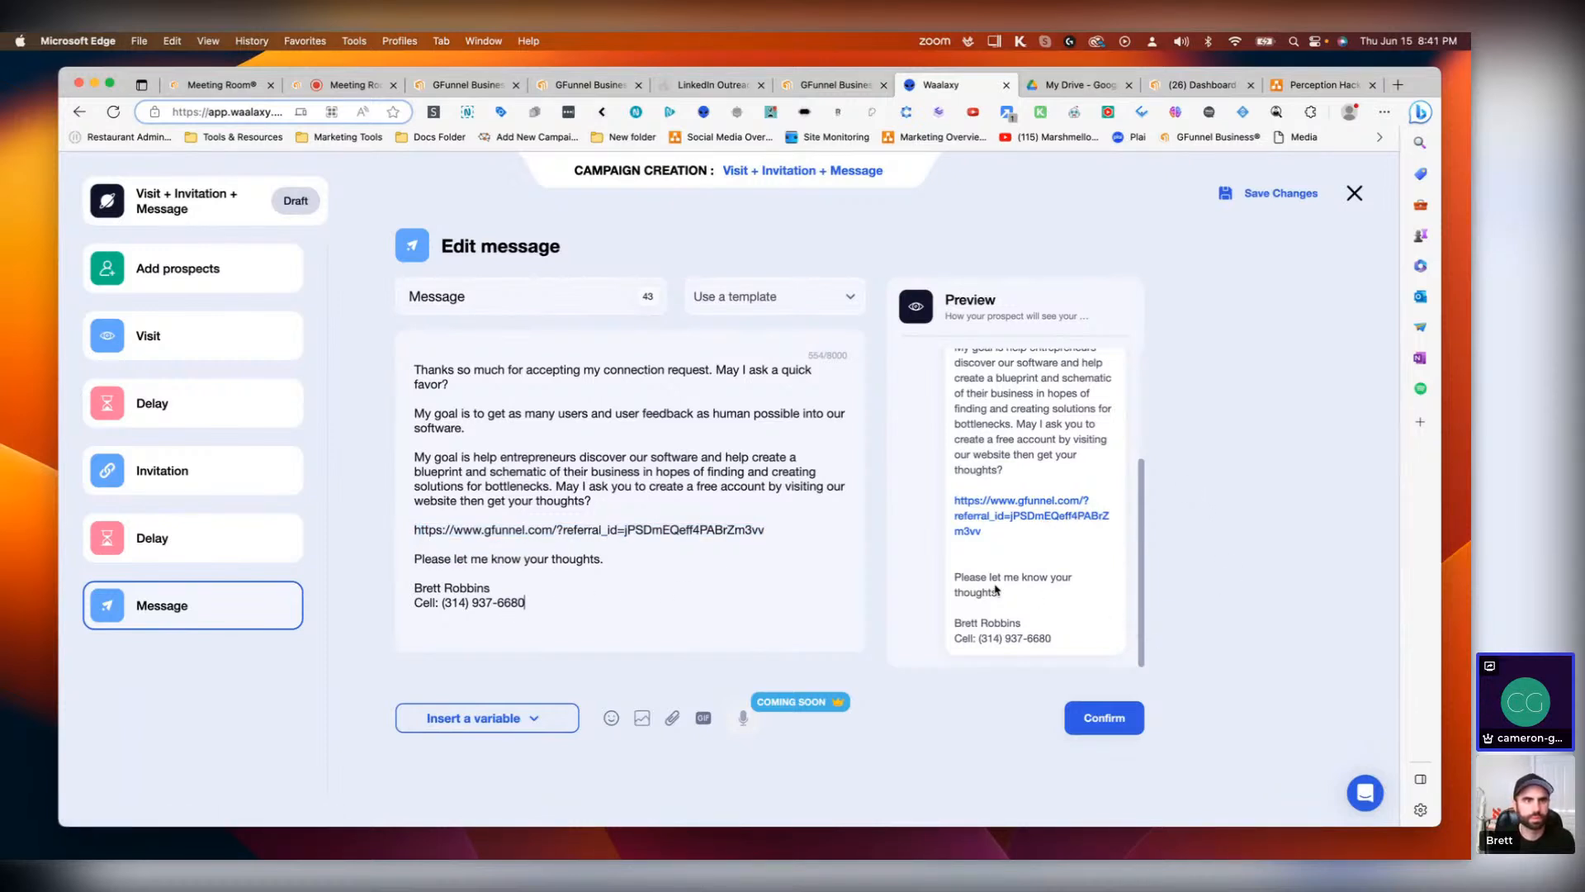
scroll(973, 578, up, 5)
scroll(972, 577, down, 5)
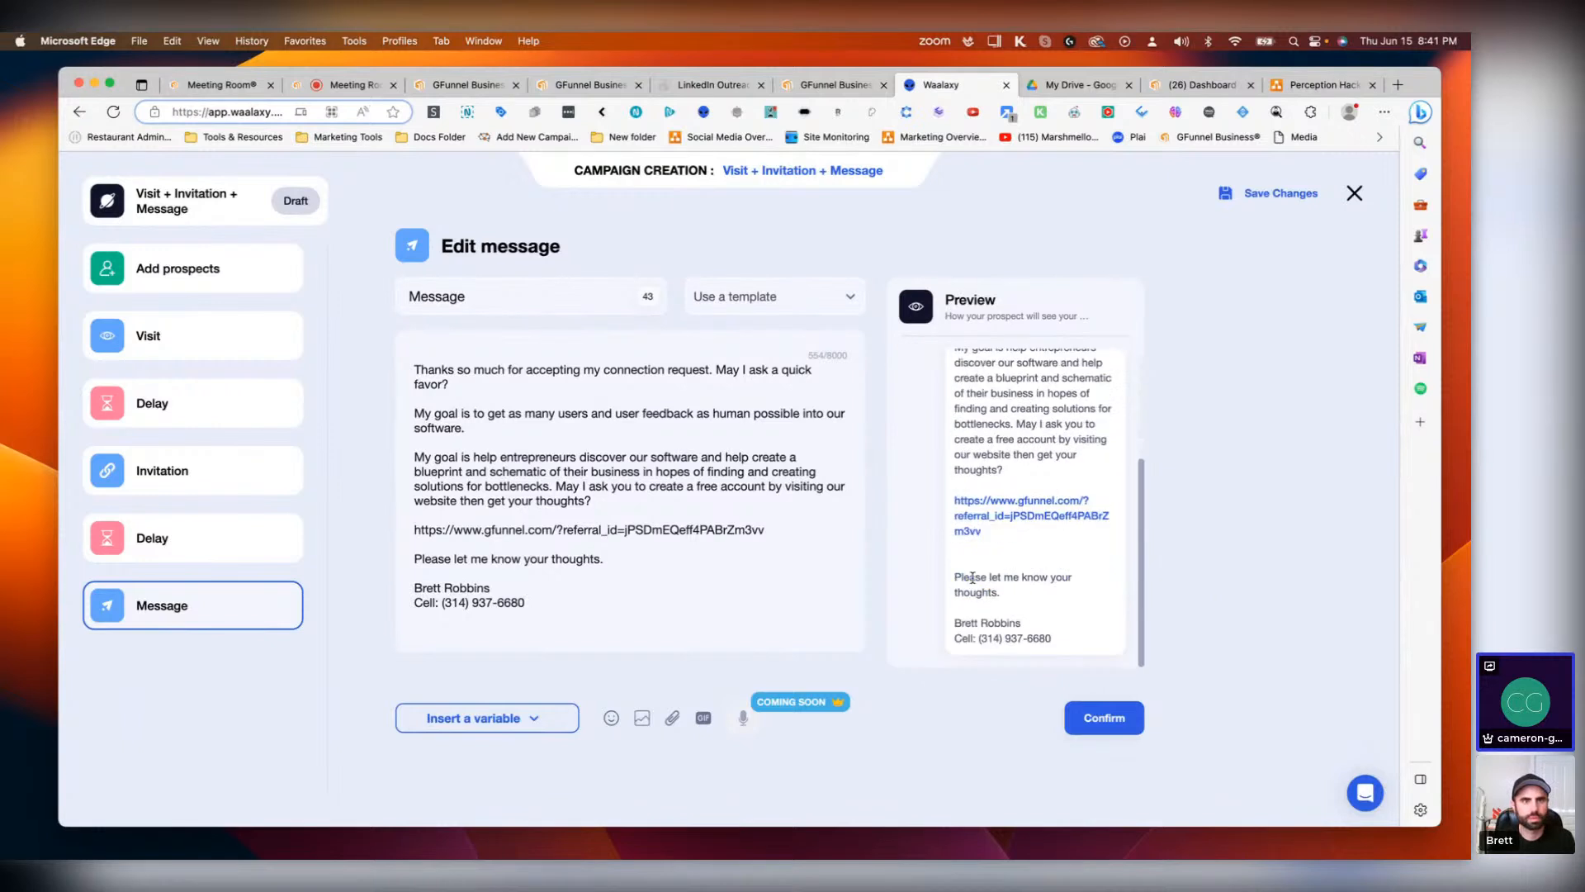
click(1086, 725)
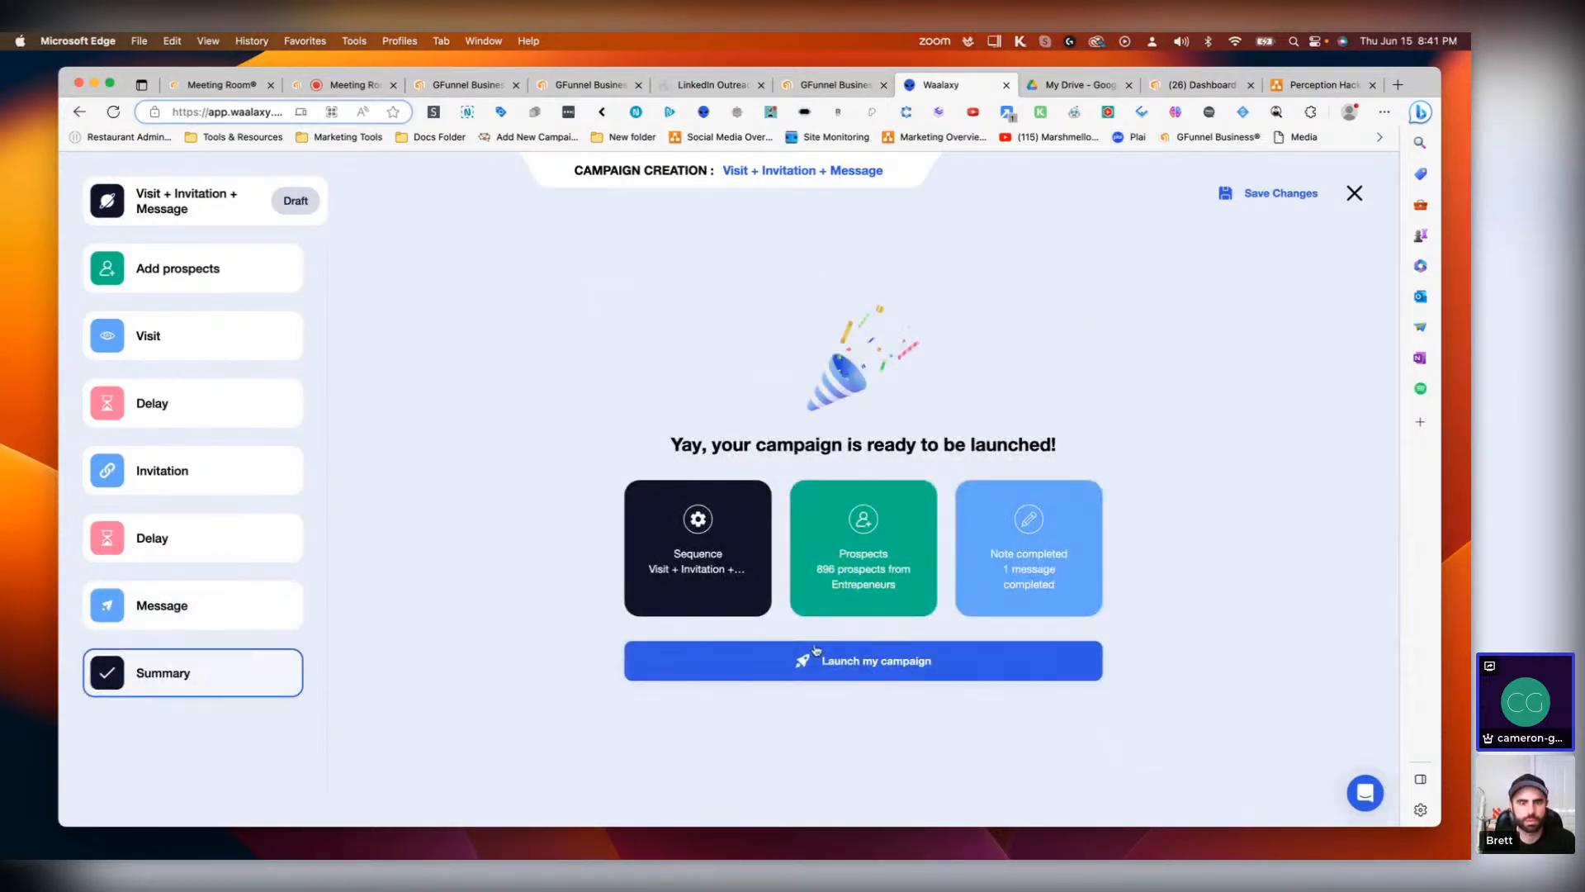
Step: Reopen the message and replace 'My goal is to' at the start of the second paragraph with "I'm gettting"
click(188, 617)
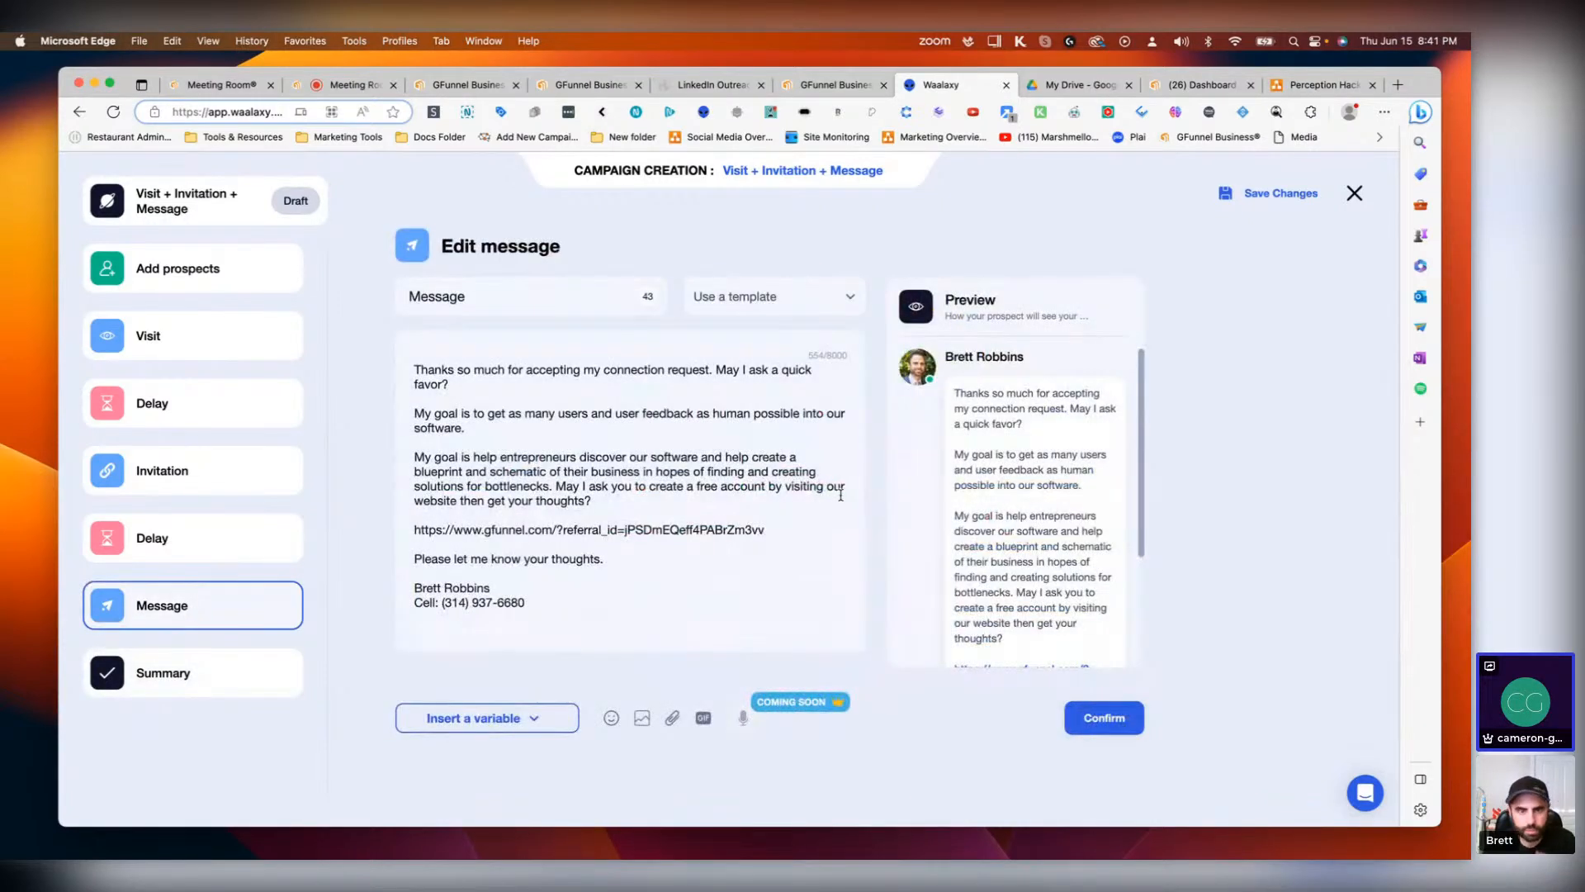
drag(764, 530, 415, 532)
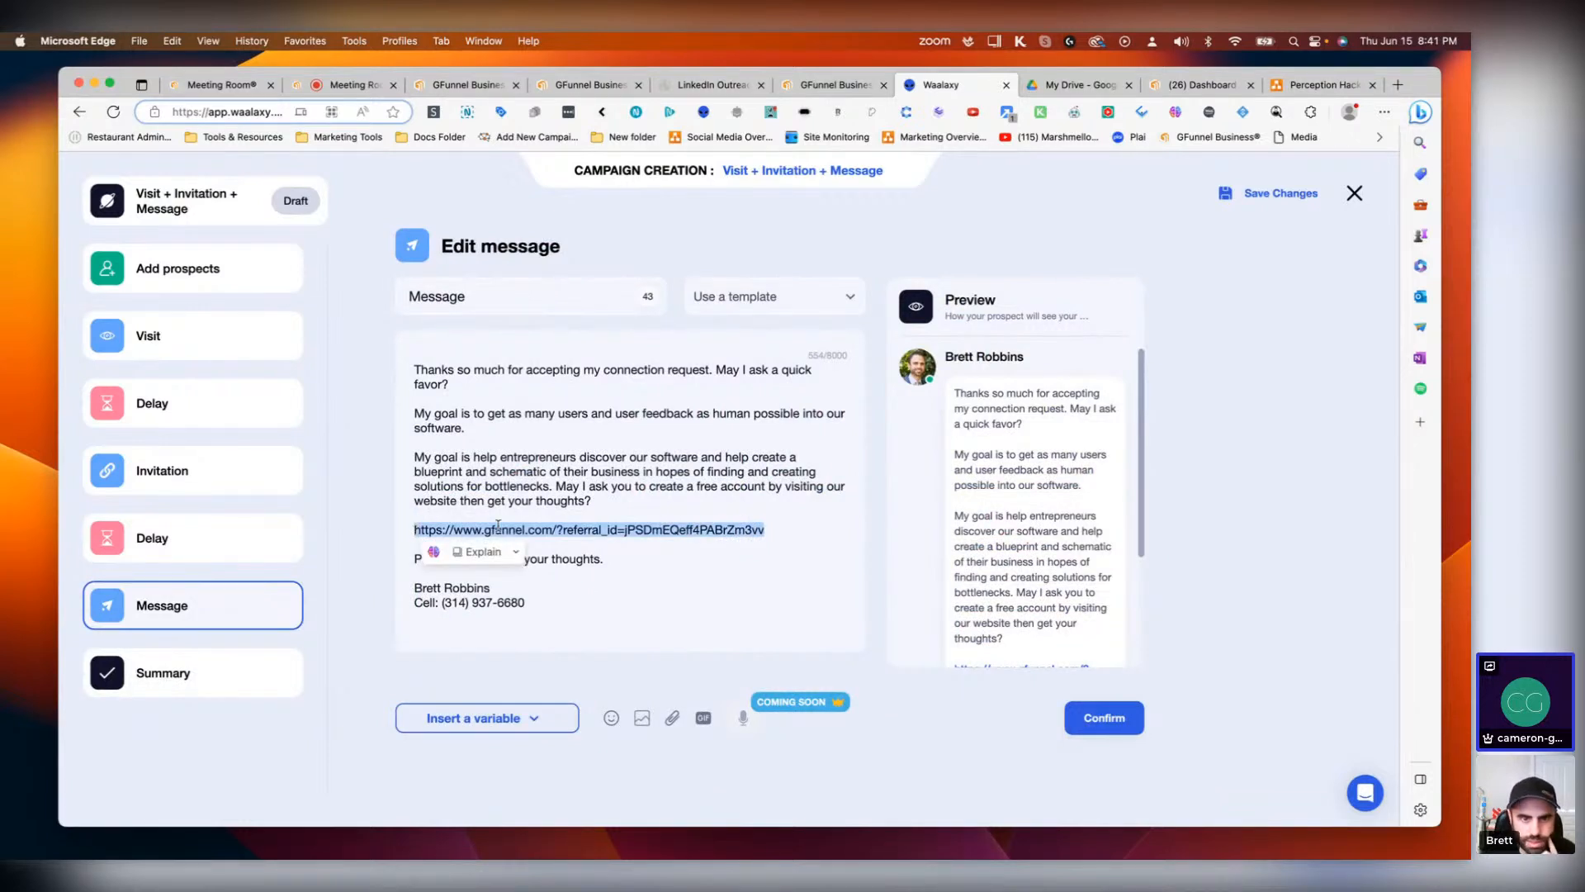
scroll(1085, 552, down, 1)
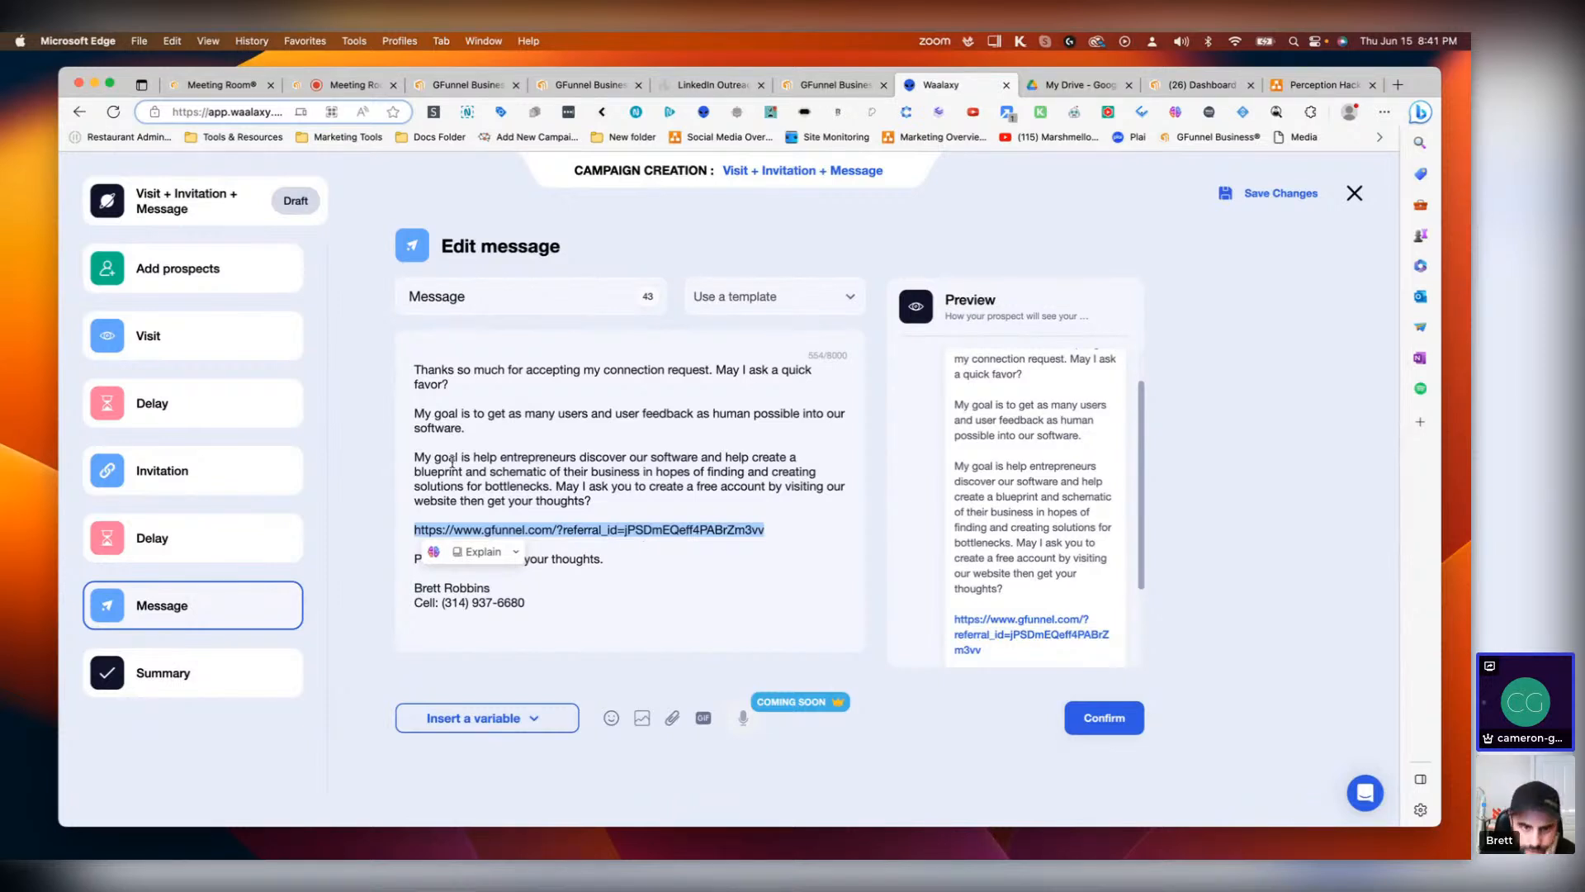
click(525, 442)
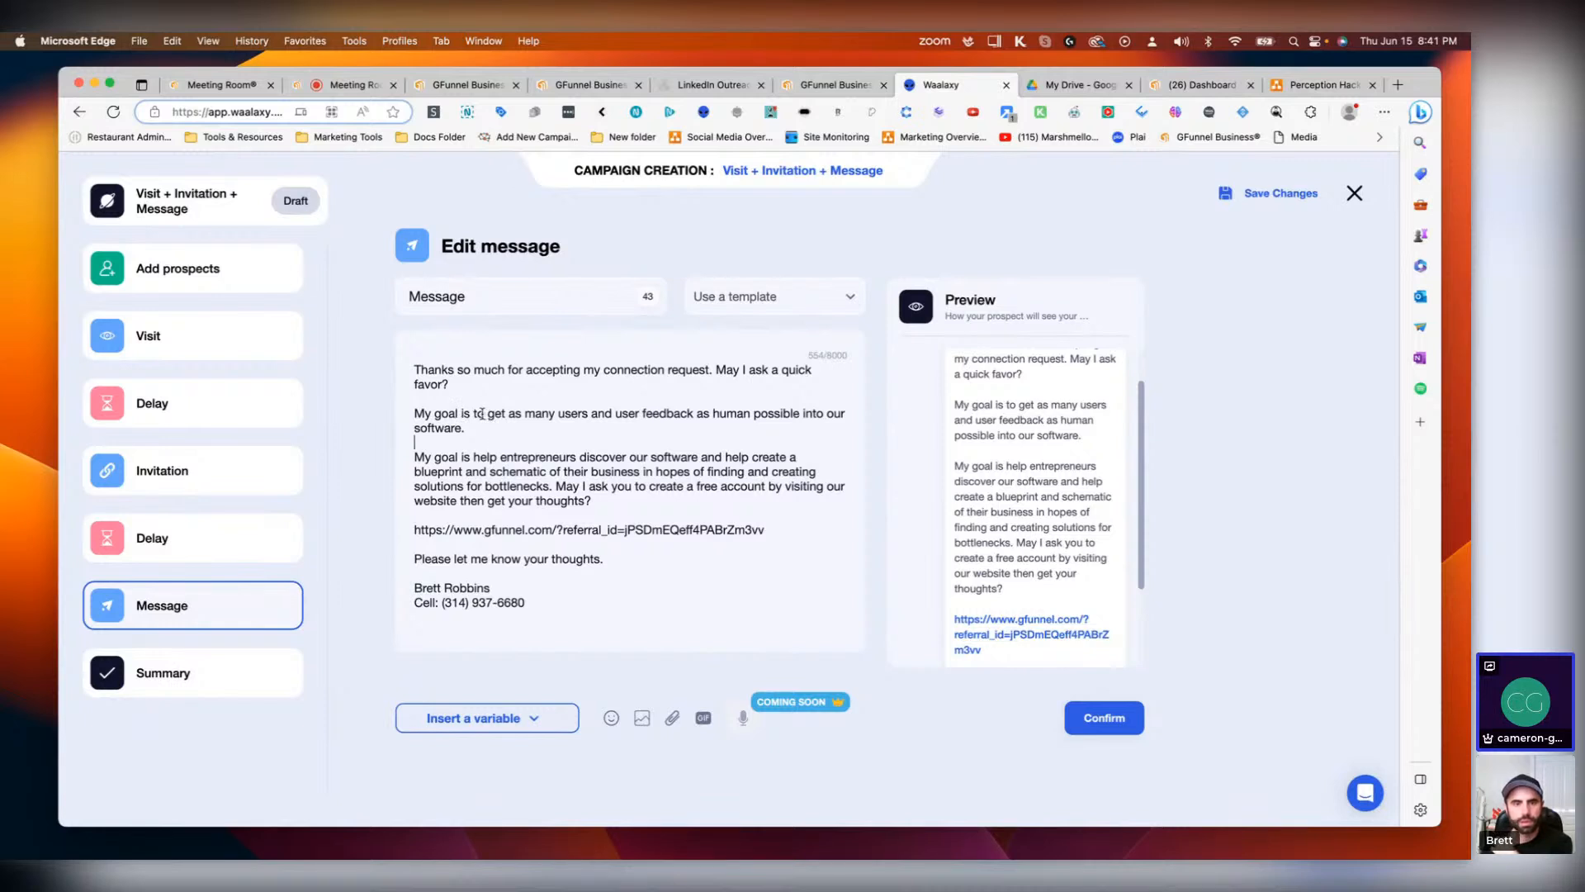
drag(485, 413, 419, 413)
text(I'm)
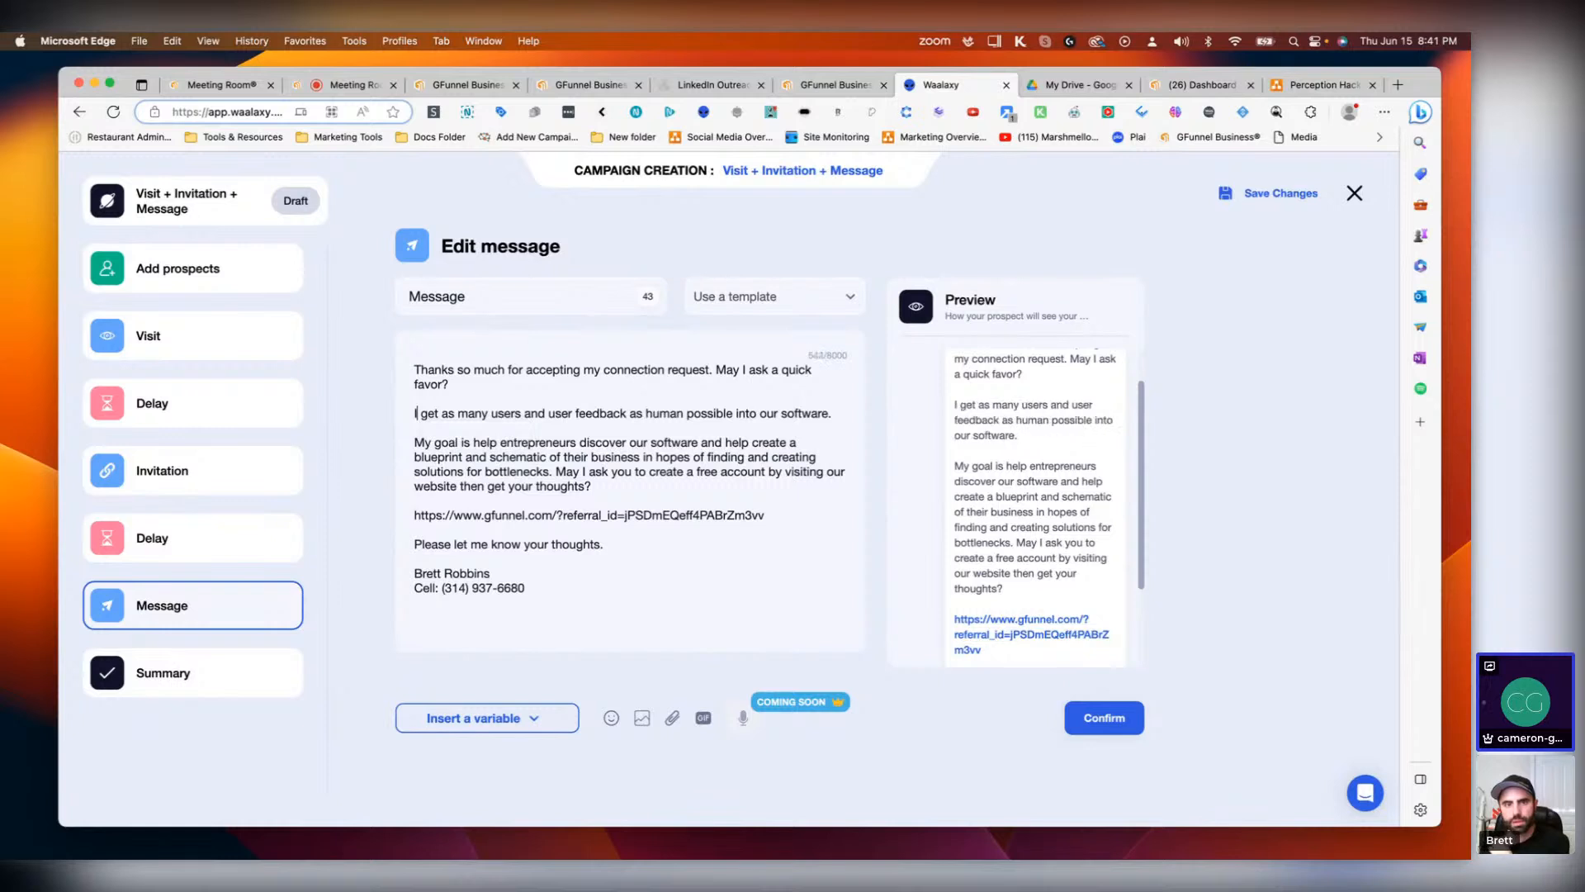
text( ge)
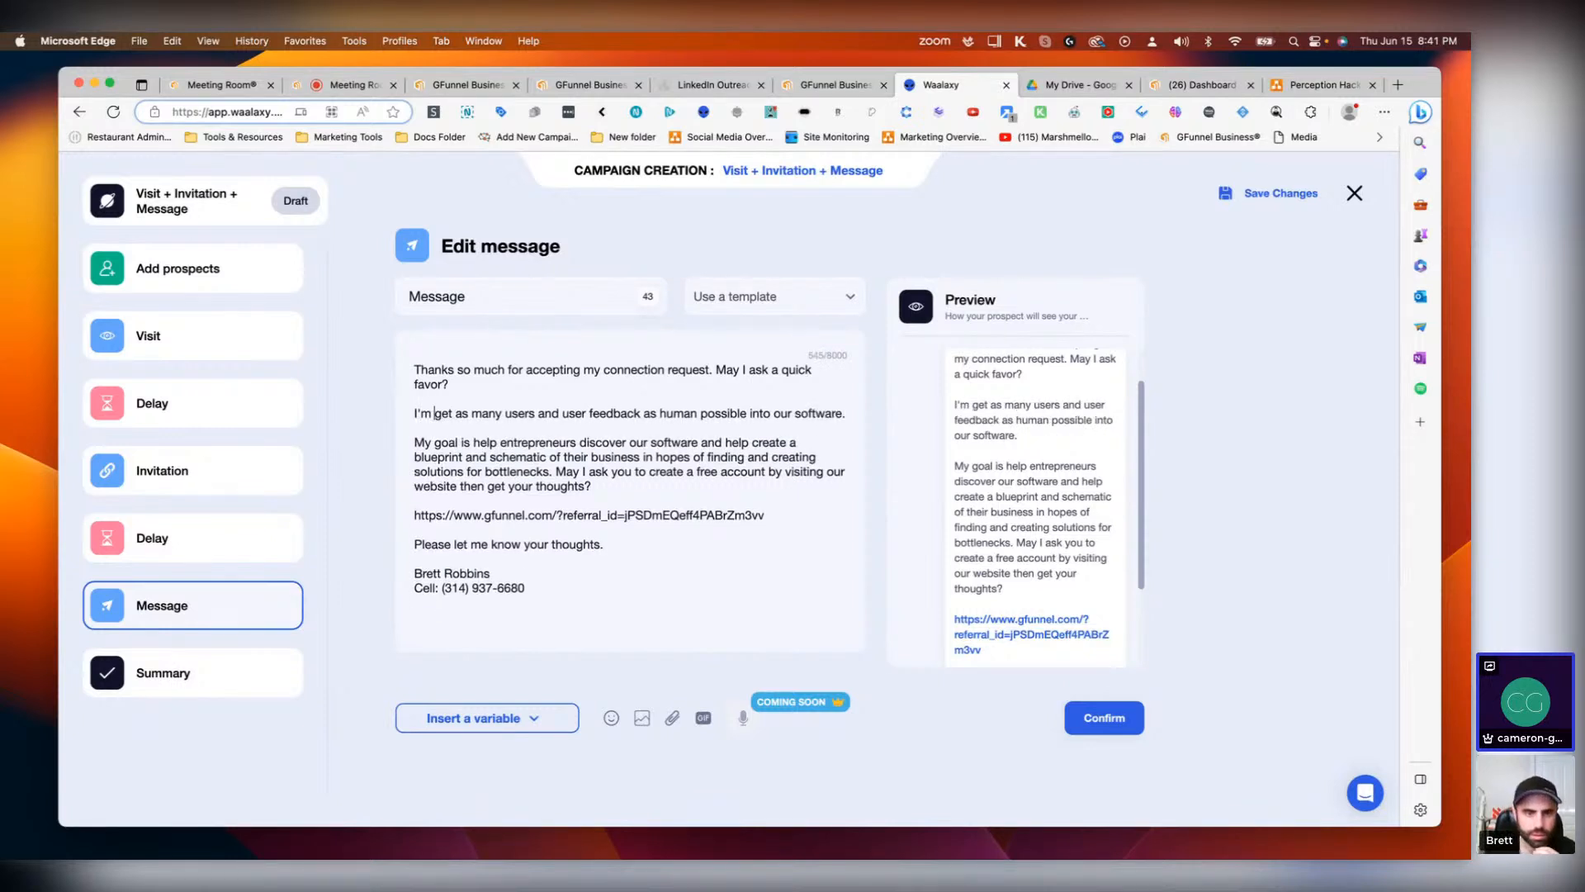
text(ttting)
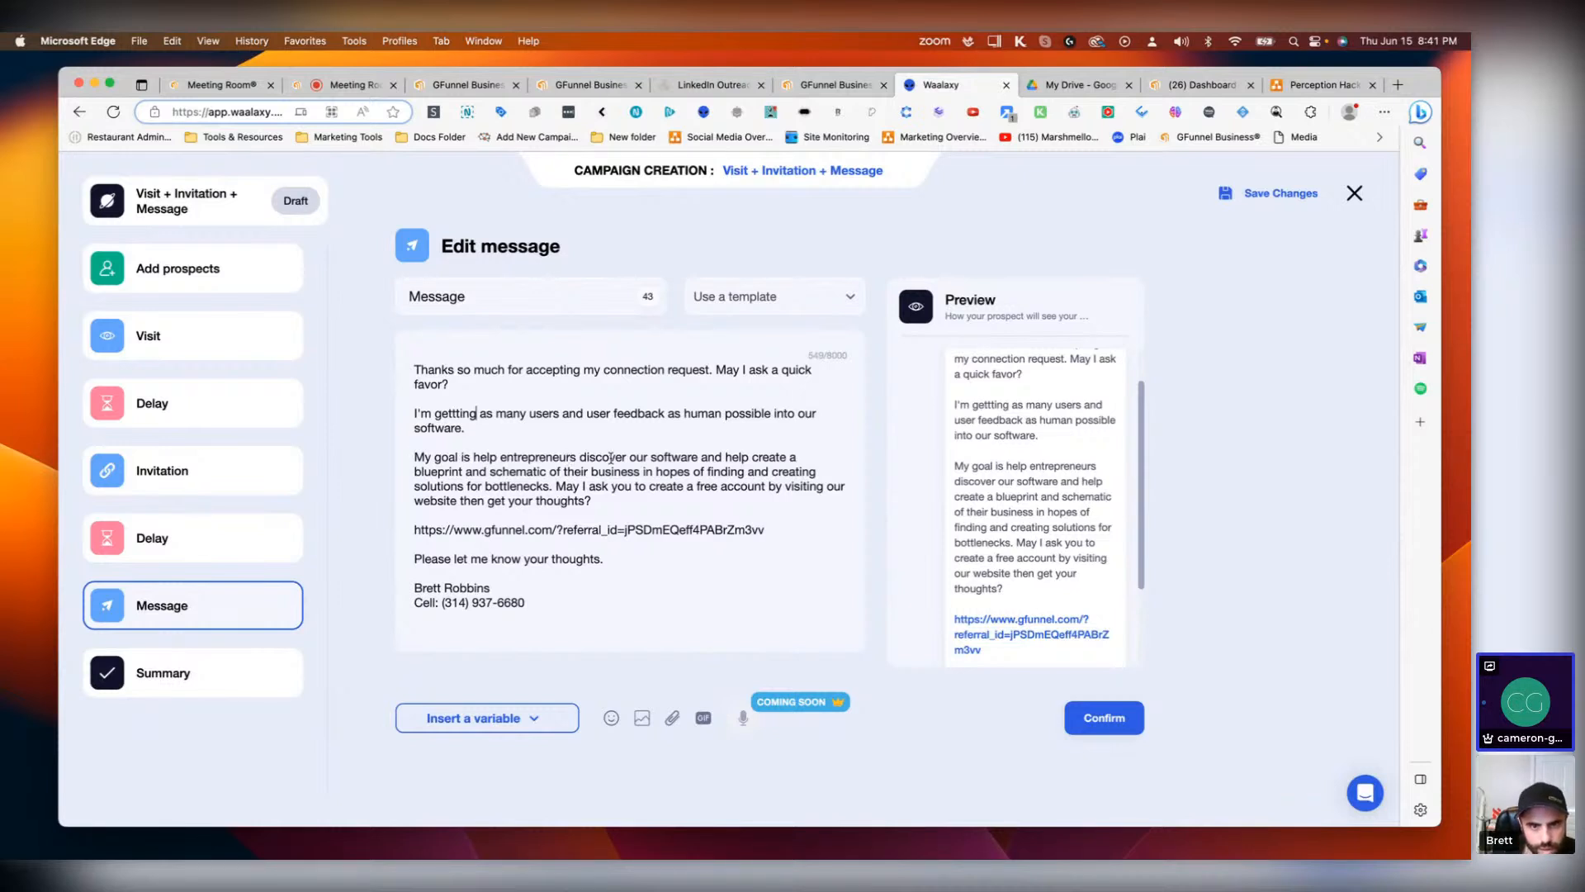
Step: Change 'help create' to 'helping them create' and add a comma after 'business' in the third paragraph
click(750, 457)
text(ing )
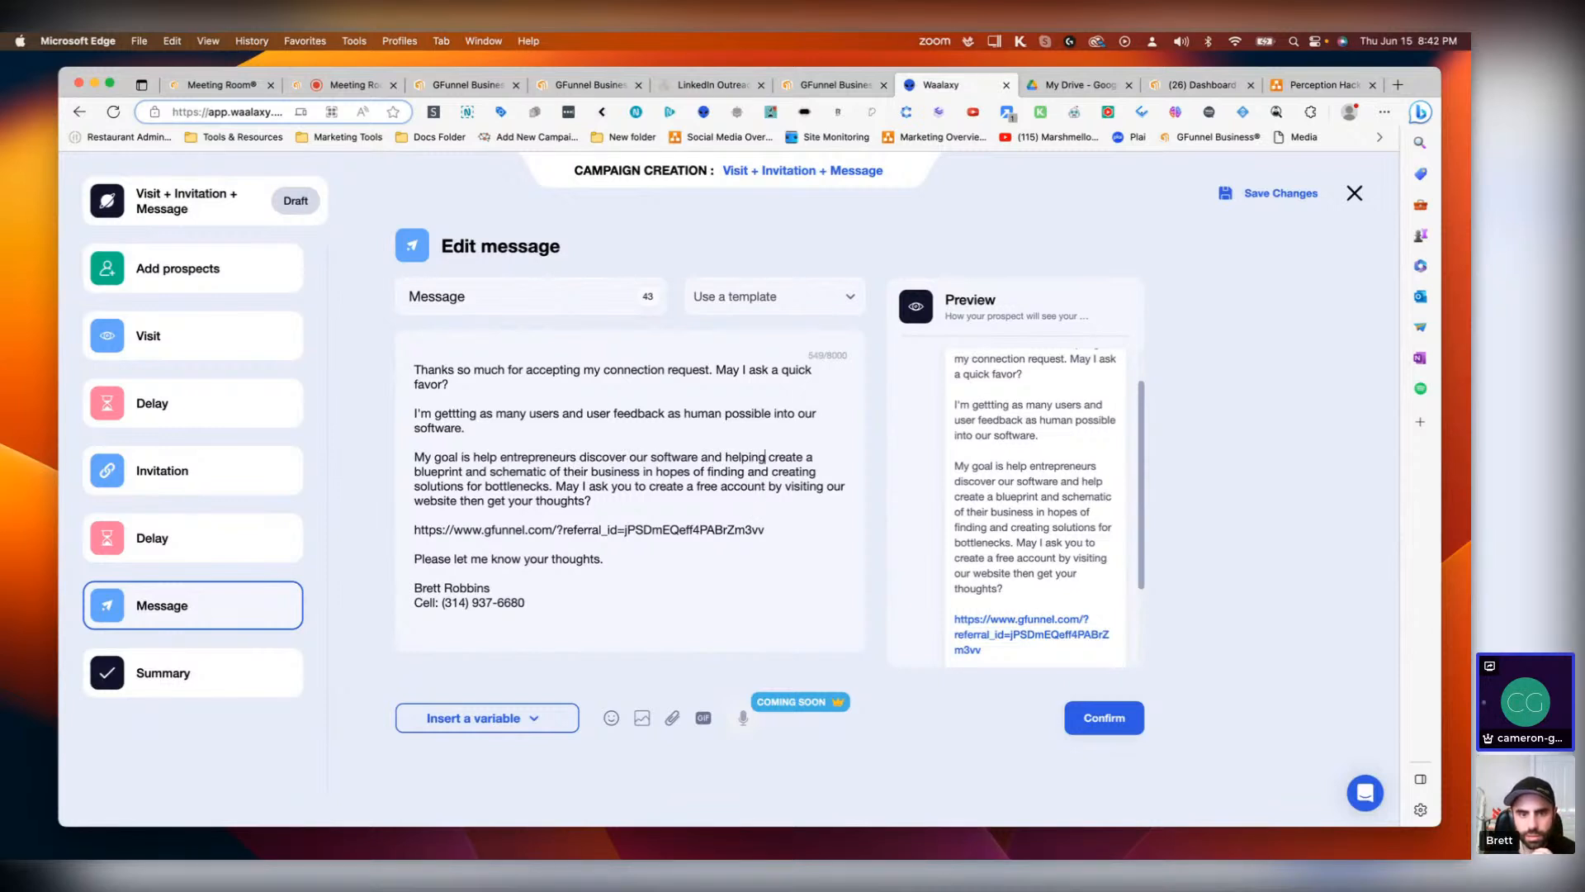
text(them)
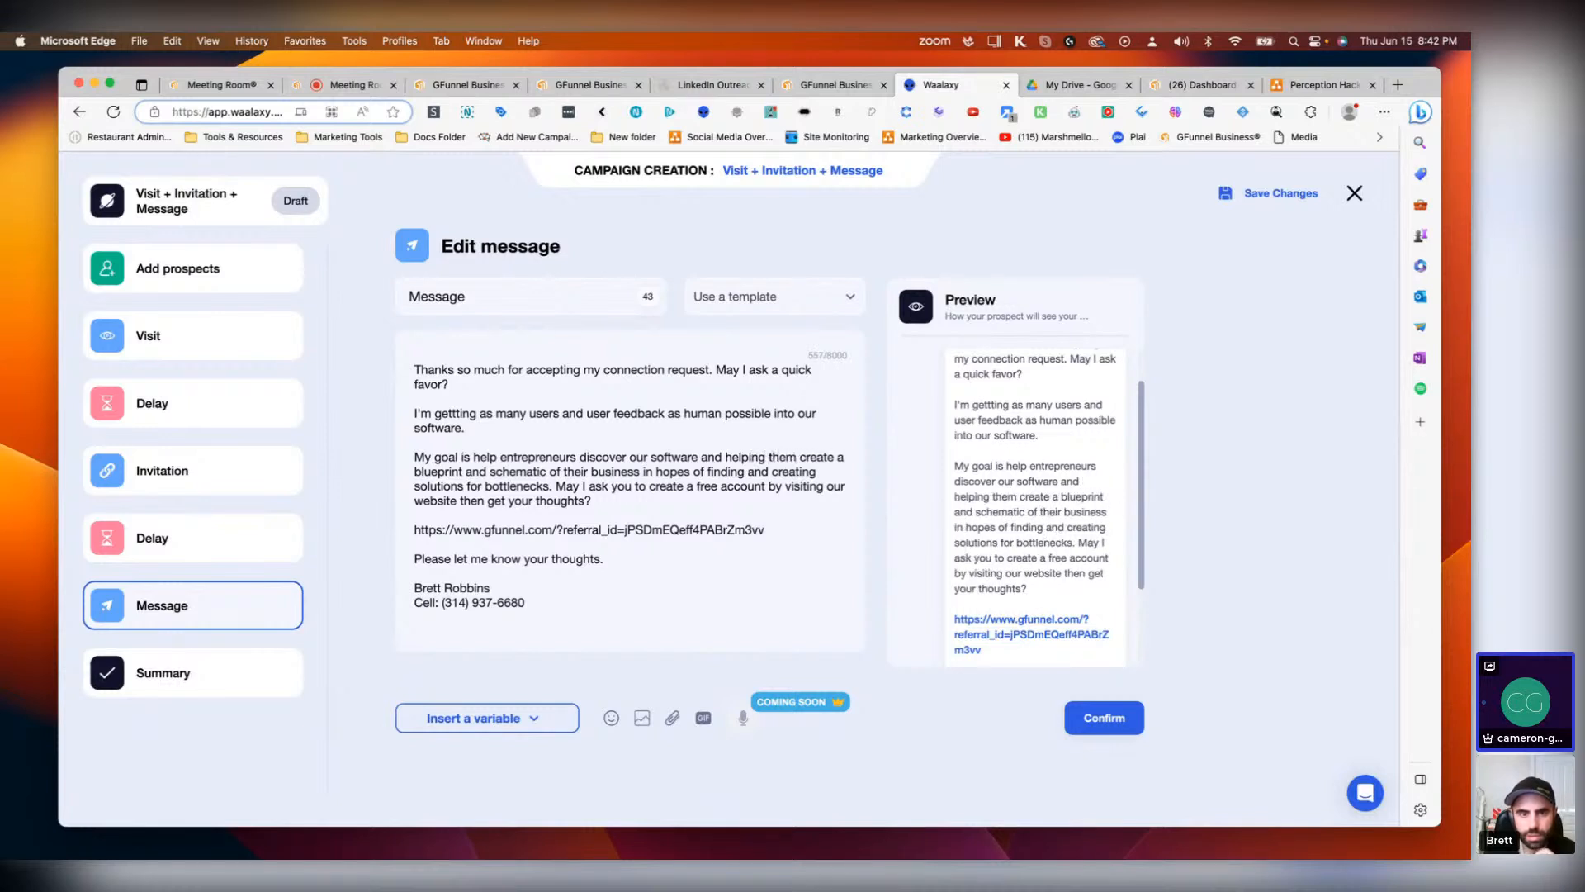
click(638, 475)
text(,)
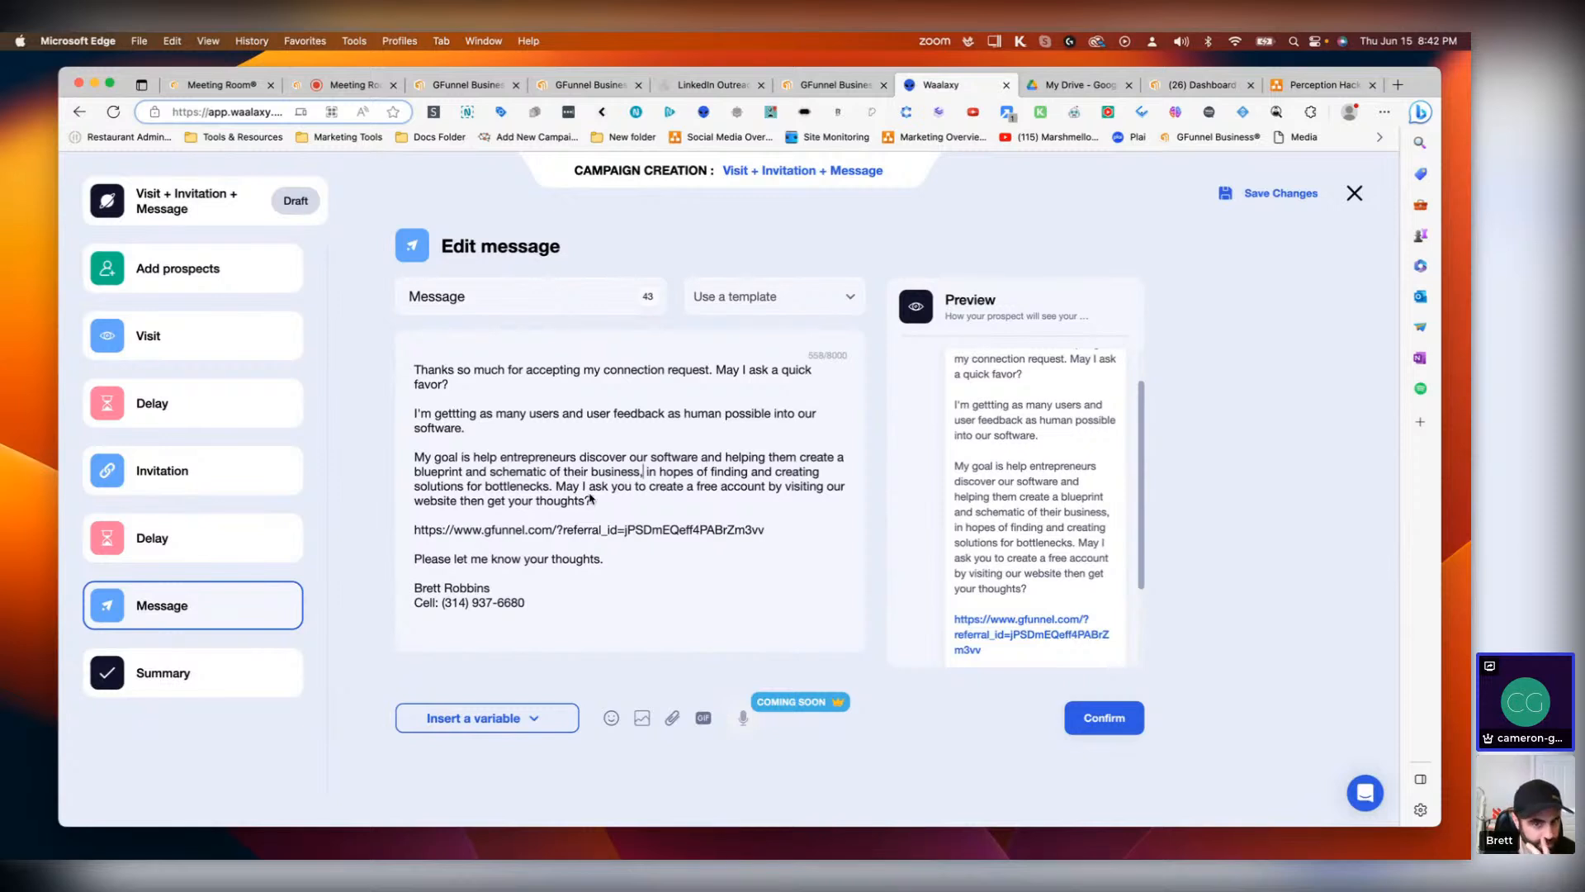
Step: Change 'website then get your thoughts' to 'website and then getting your thoughts' in the third paragraph
click(506, 501)
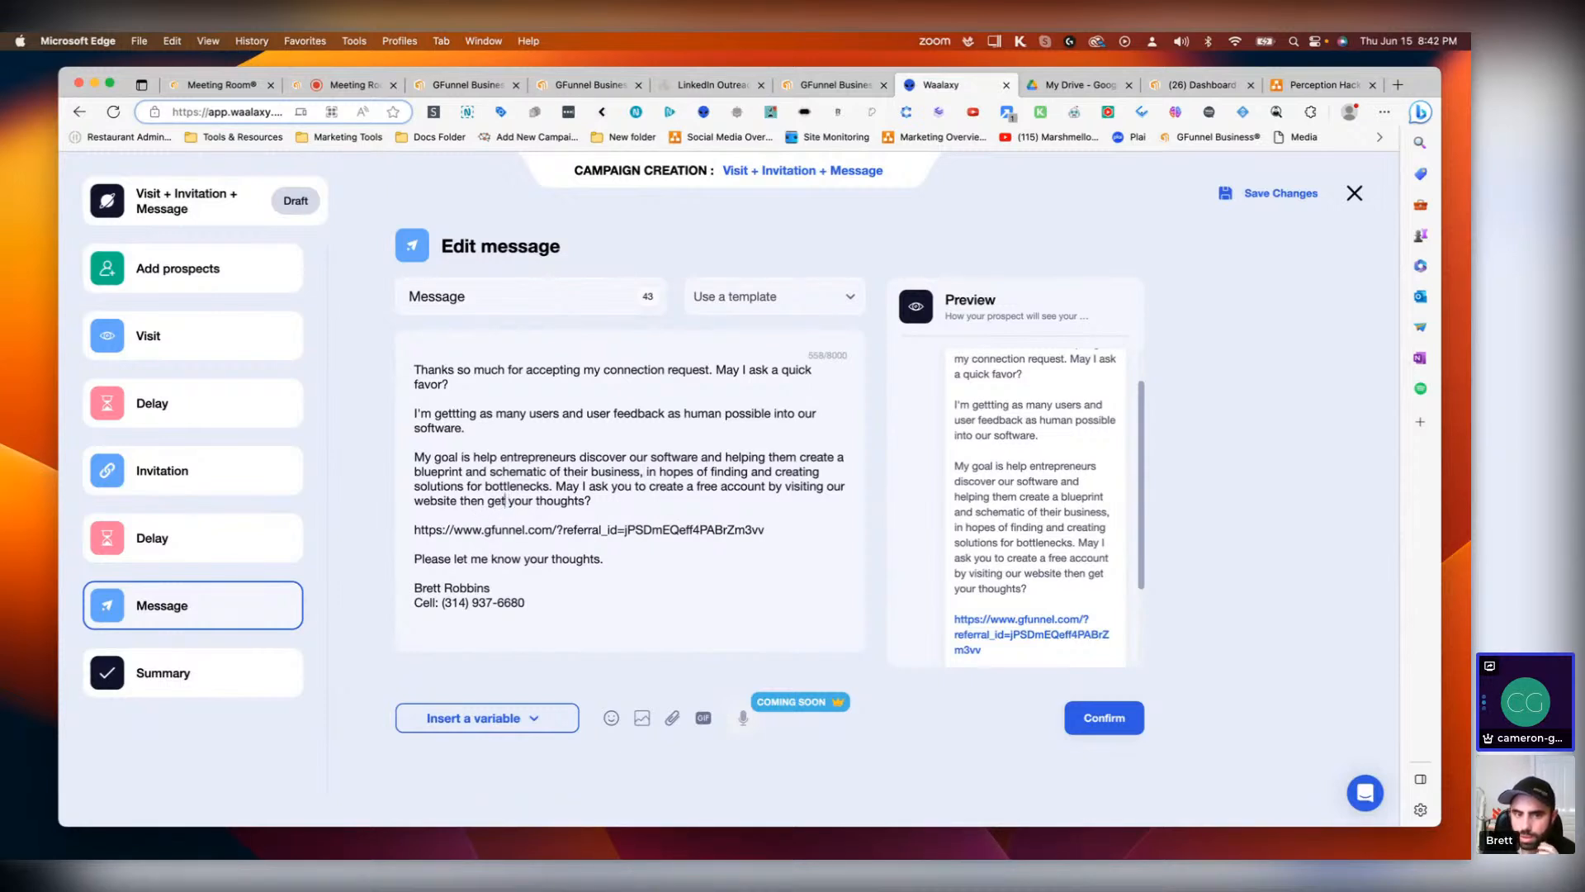
text(ting )
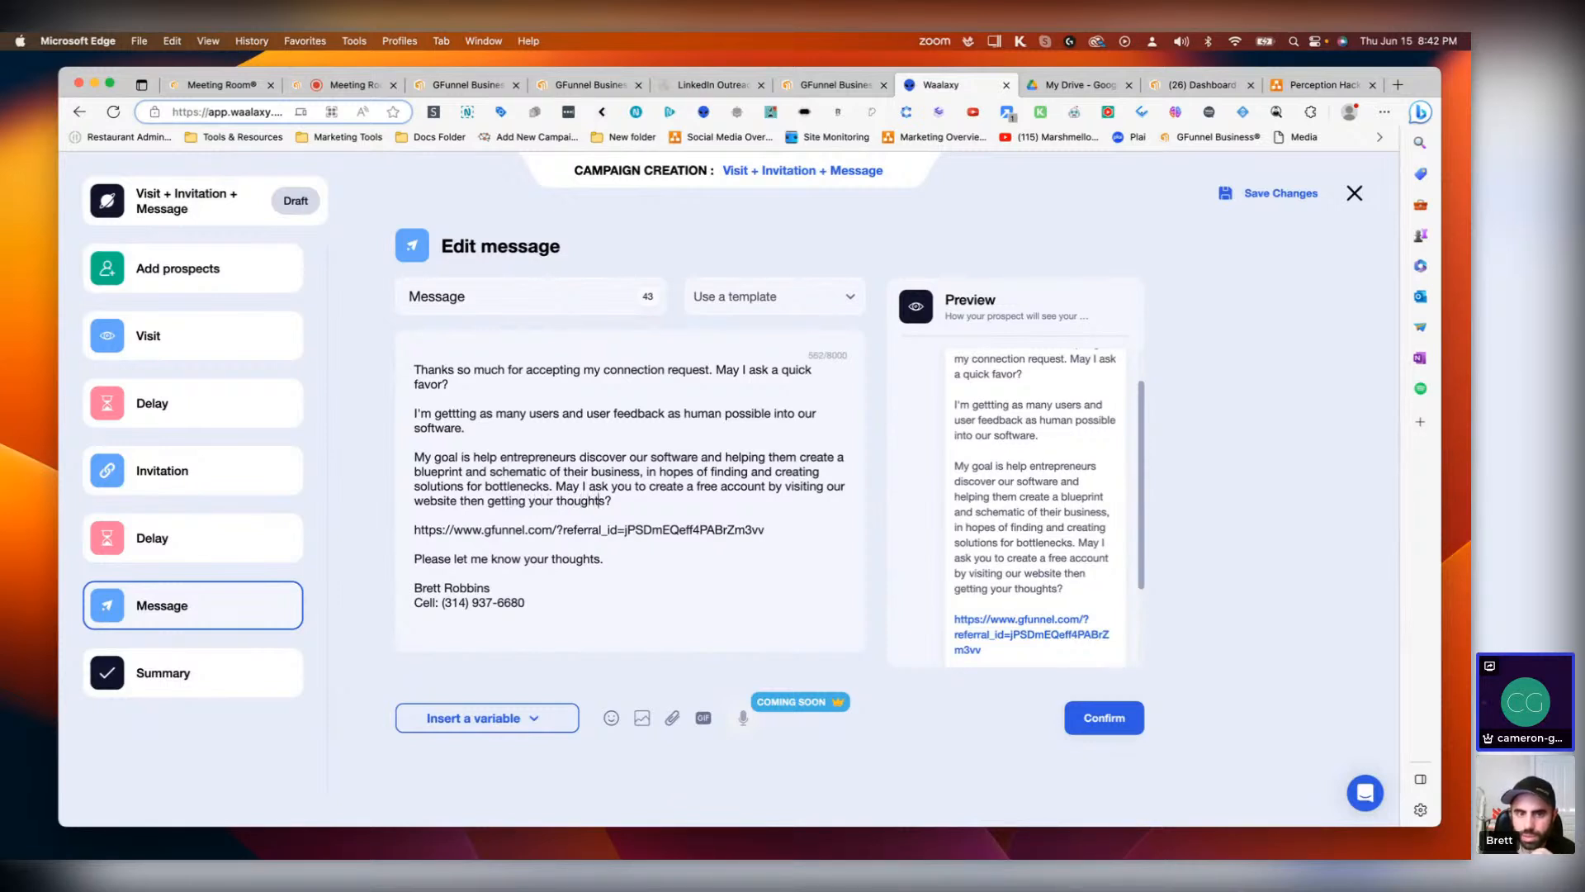
text(of)
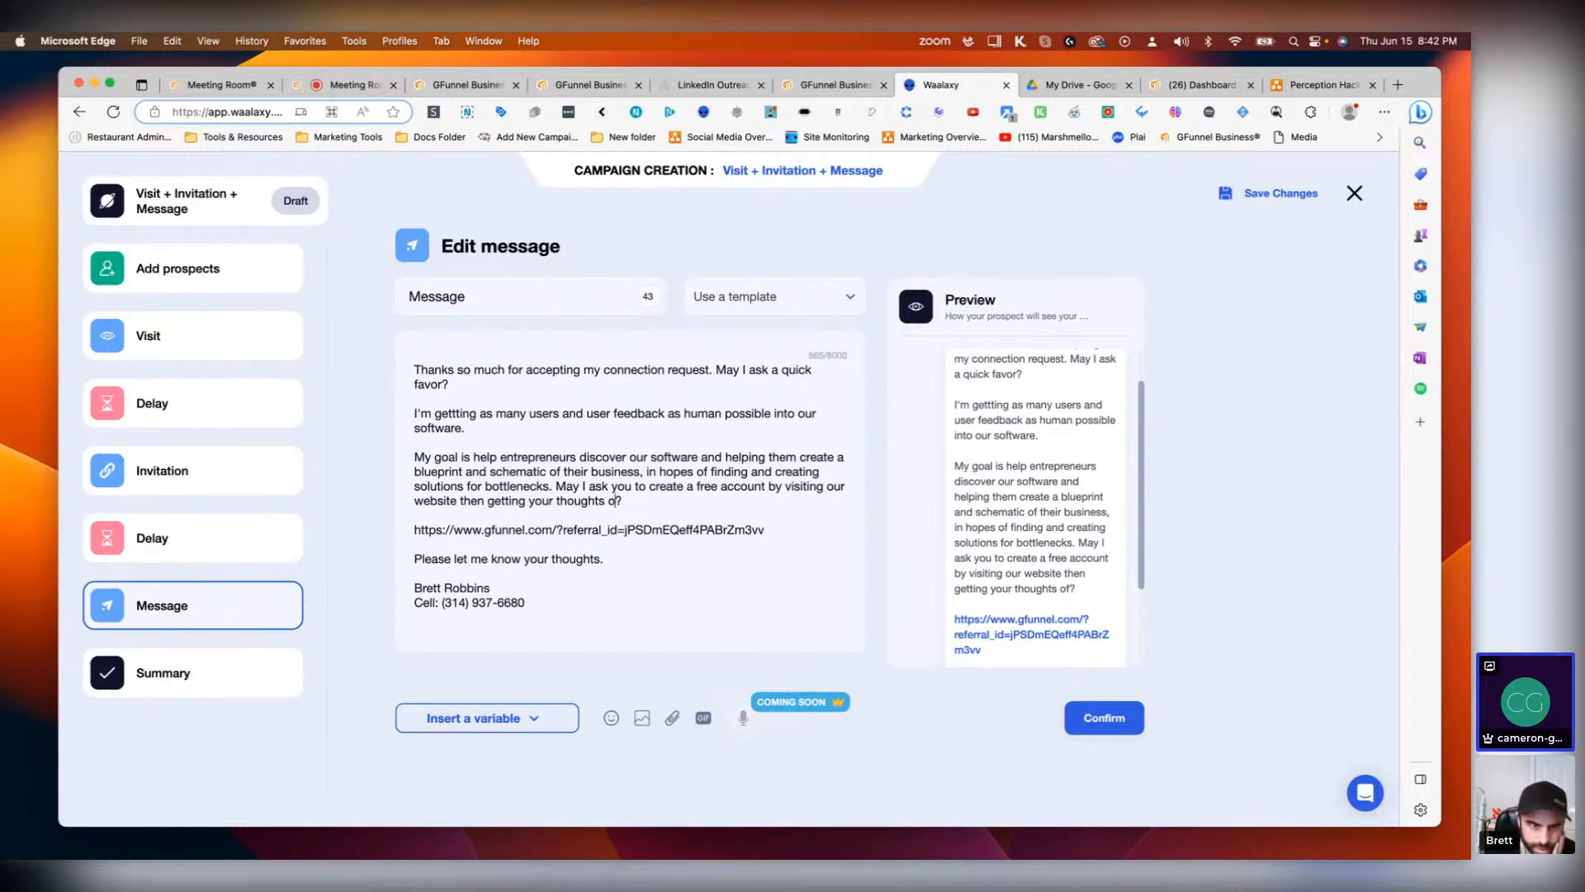
key(BackSpace)
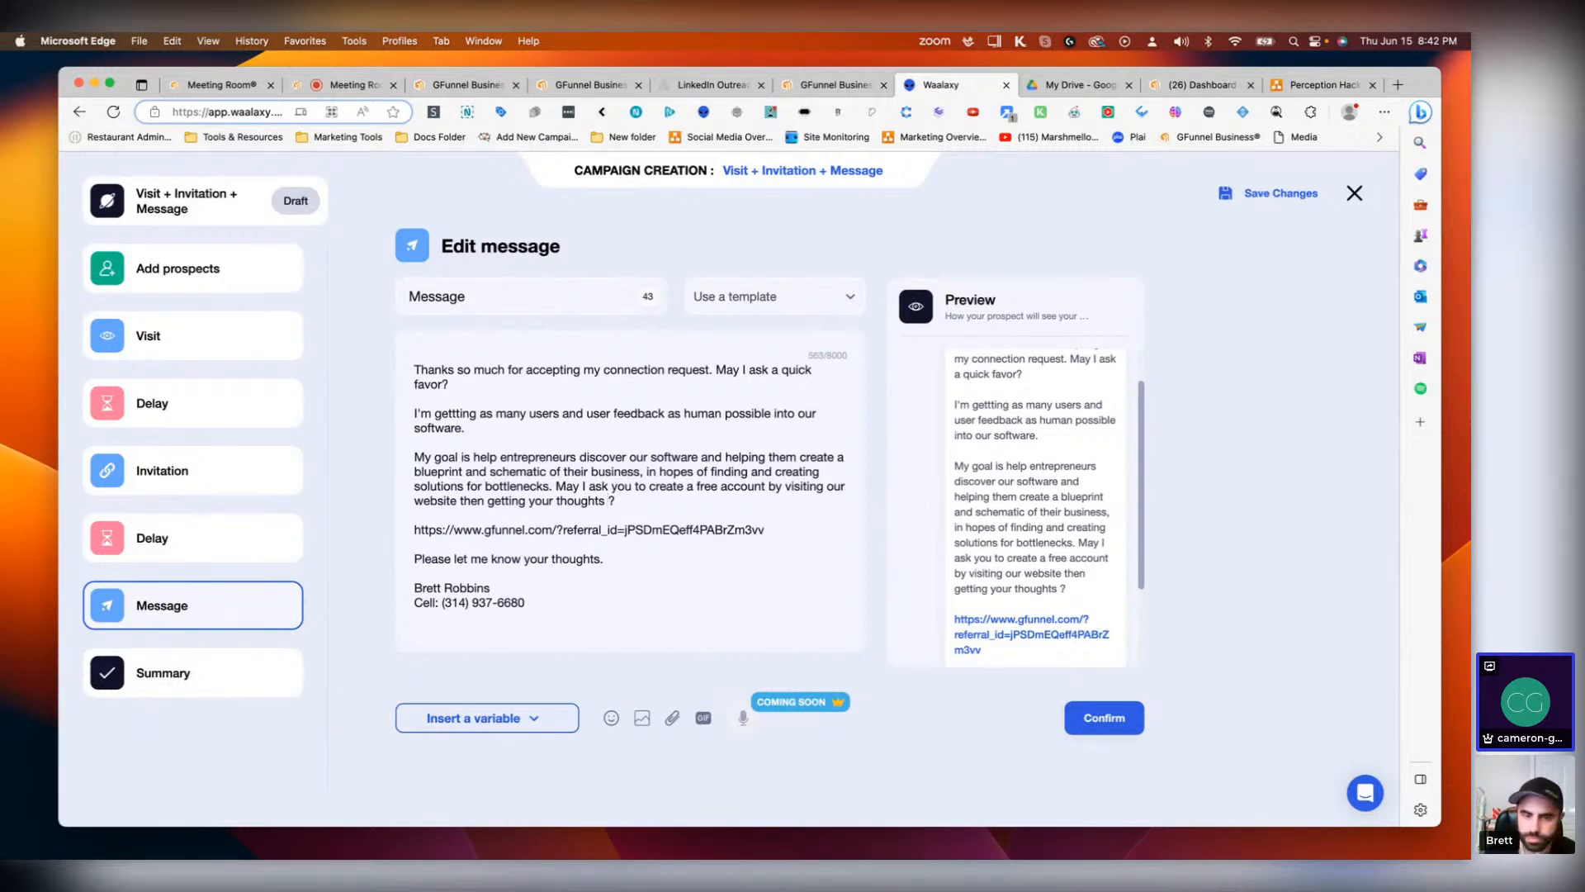
click(482, 500)
text(and)
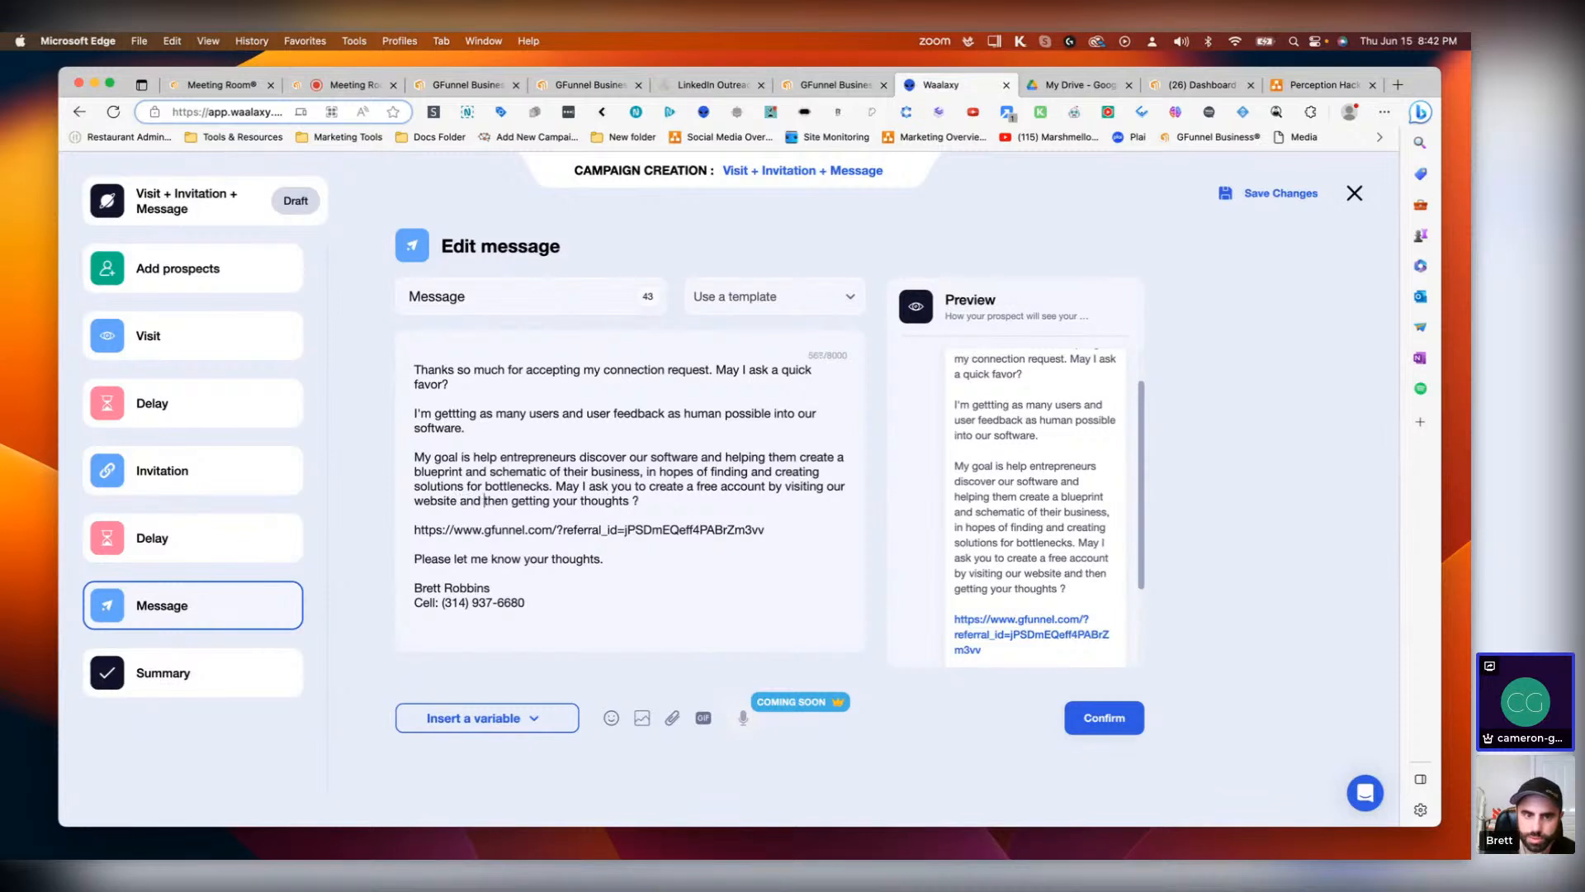
Step: Try adding a phrase after 'your thoughts' in the third paragraph, then delete it along with the space before the question mark
click(631, 500)
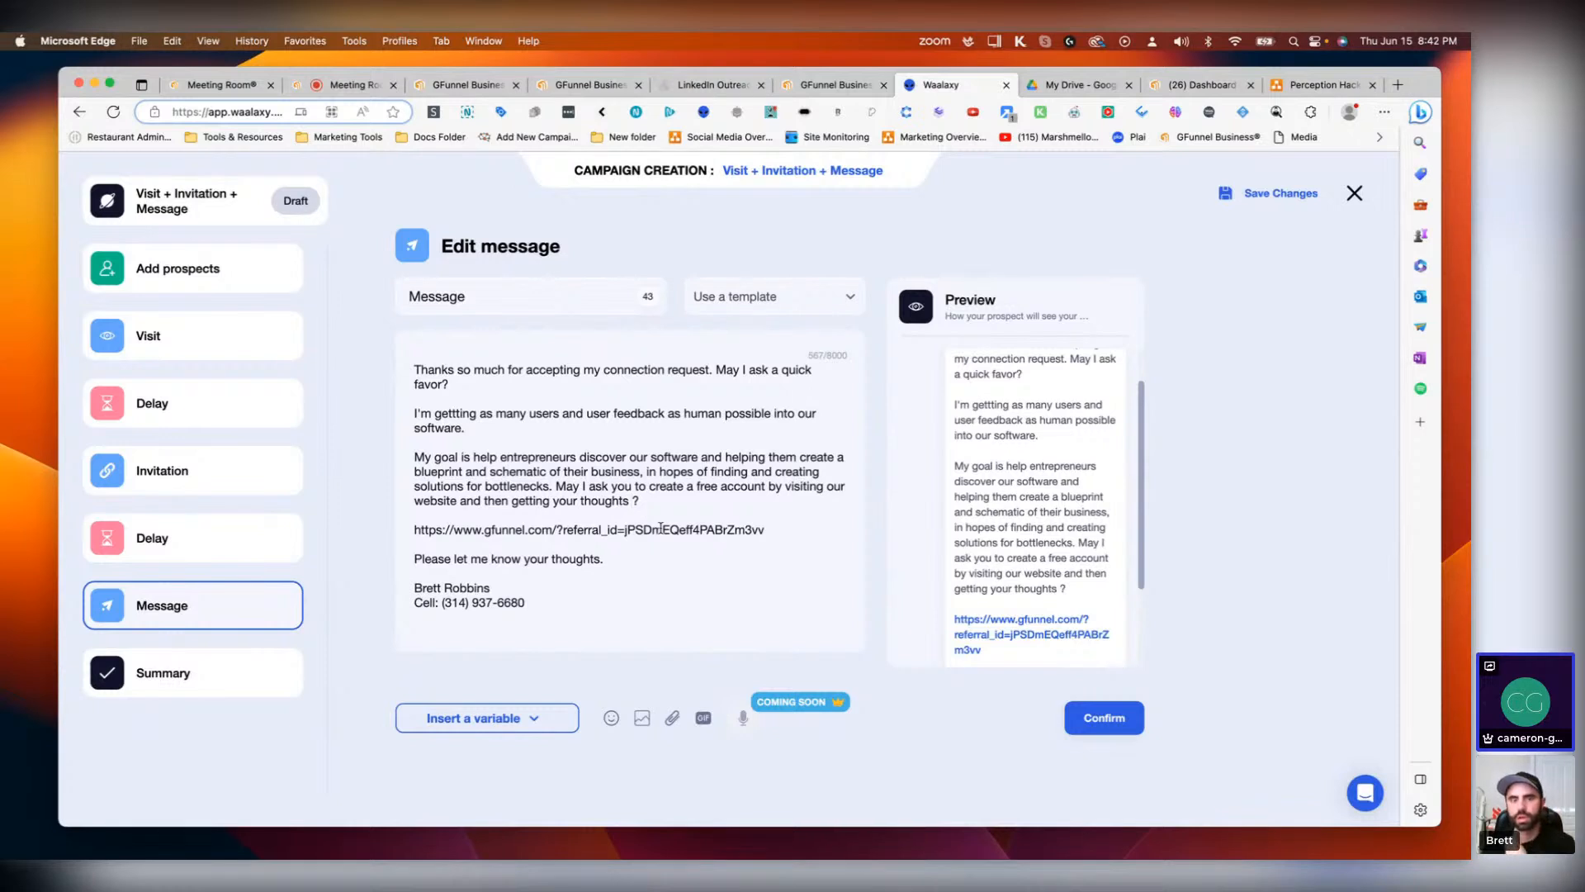
text(about ever)
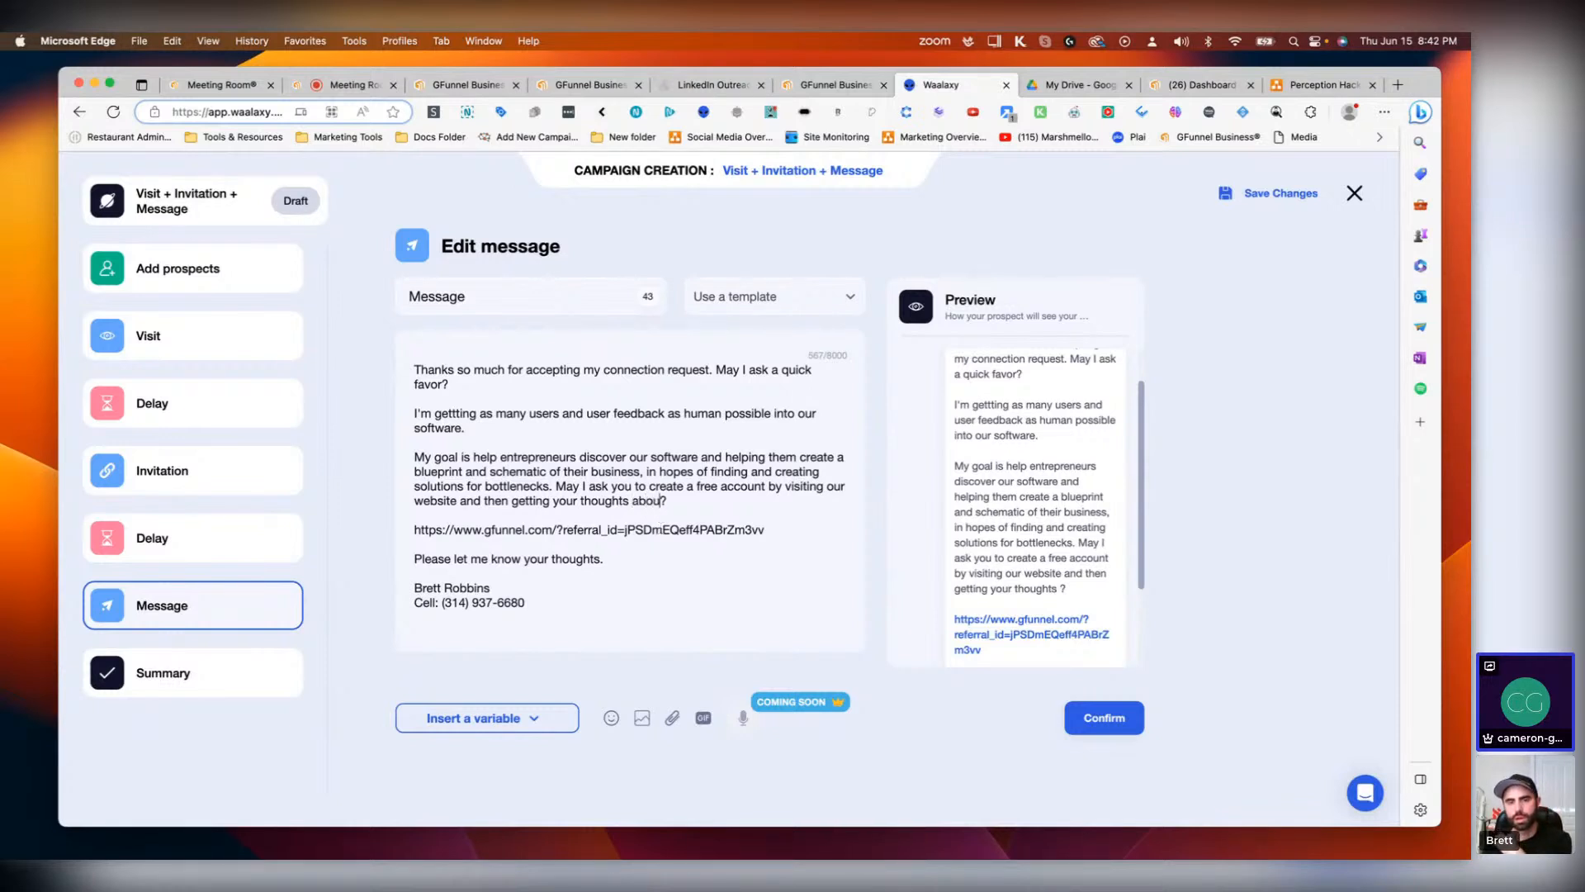
text(ything that is )
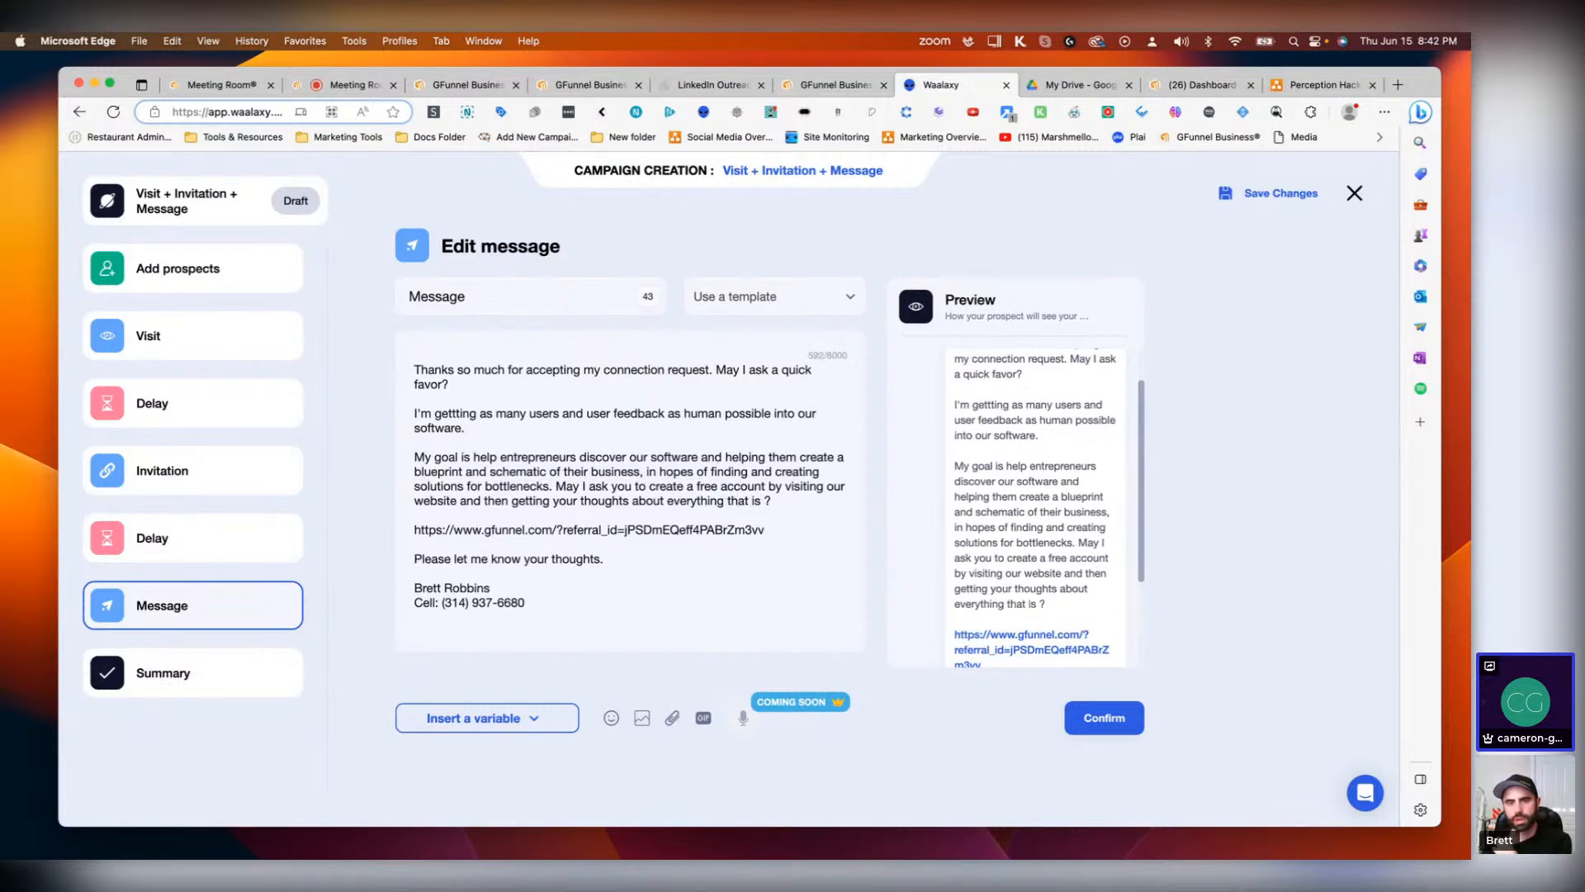
text(within)
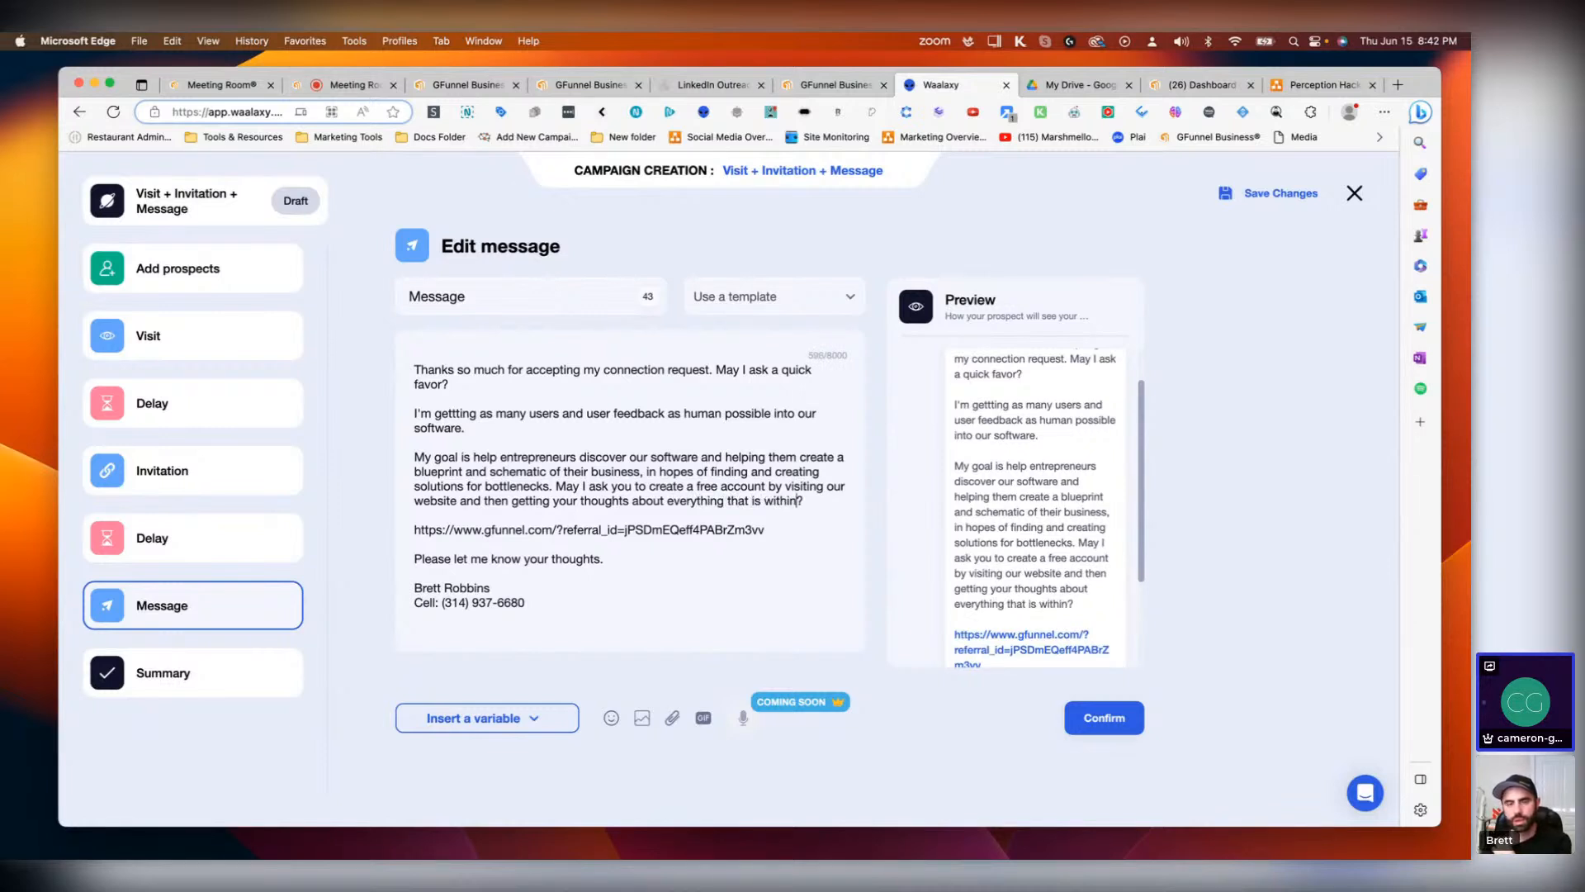
key(BackSpace)
key(BackSpace)
key(BackSpace)
key(BackSpace)
key(BackSpace)
key(BackSpace)
key(BackSpace)
key(BackSpace)
key(BackSpace)
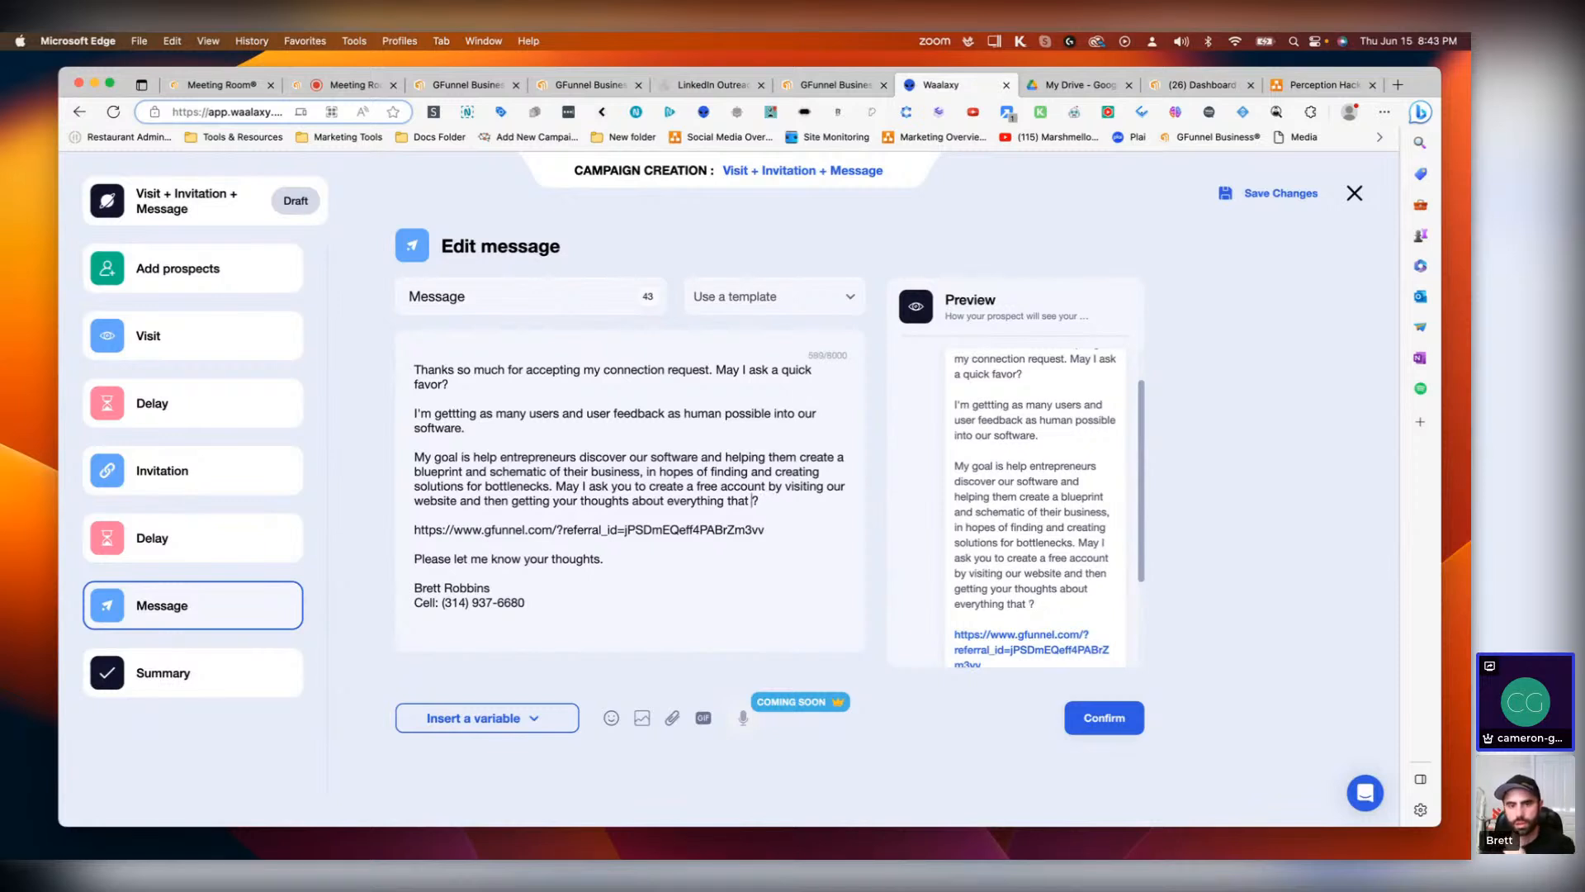
text(is within the )
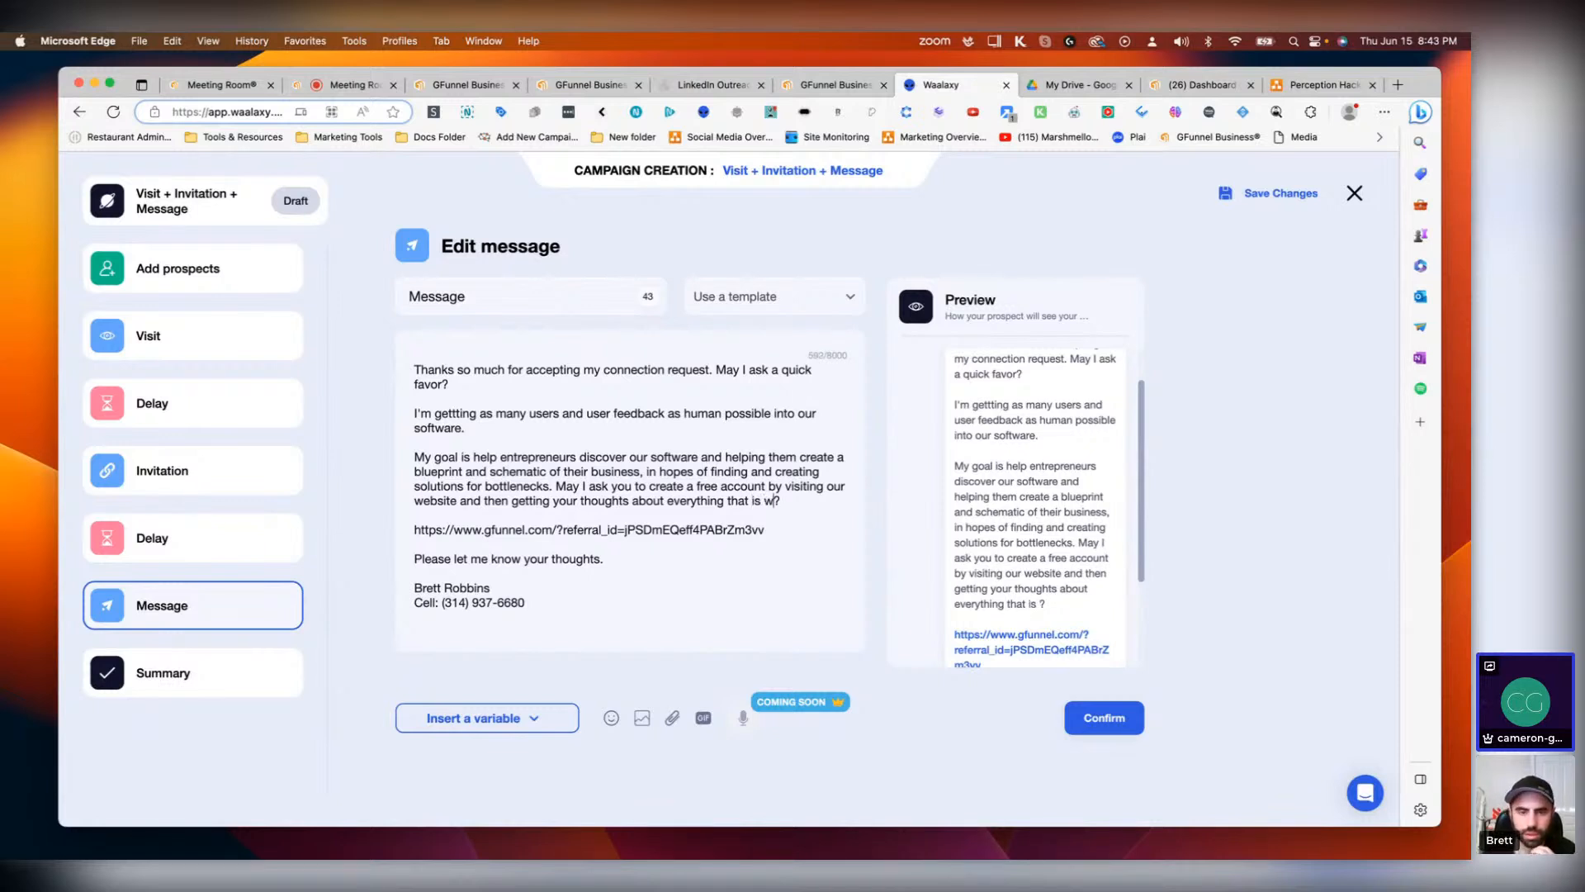
text(s)
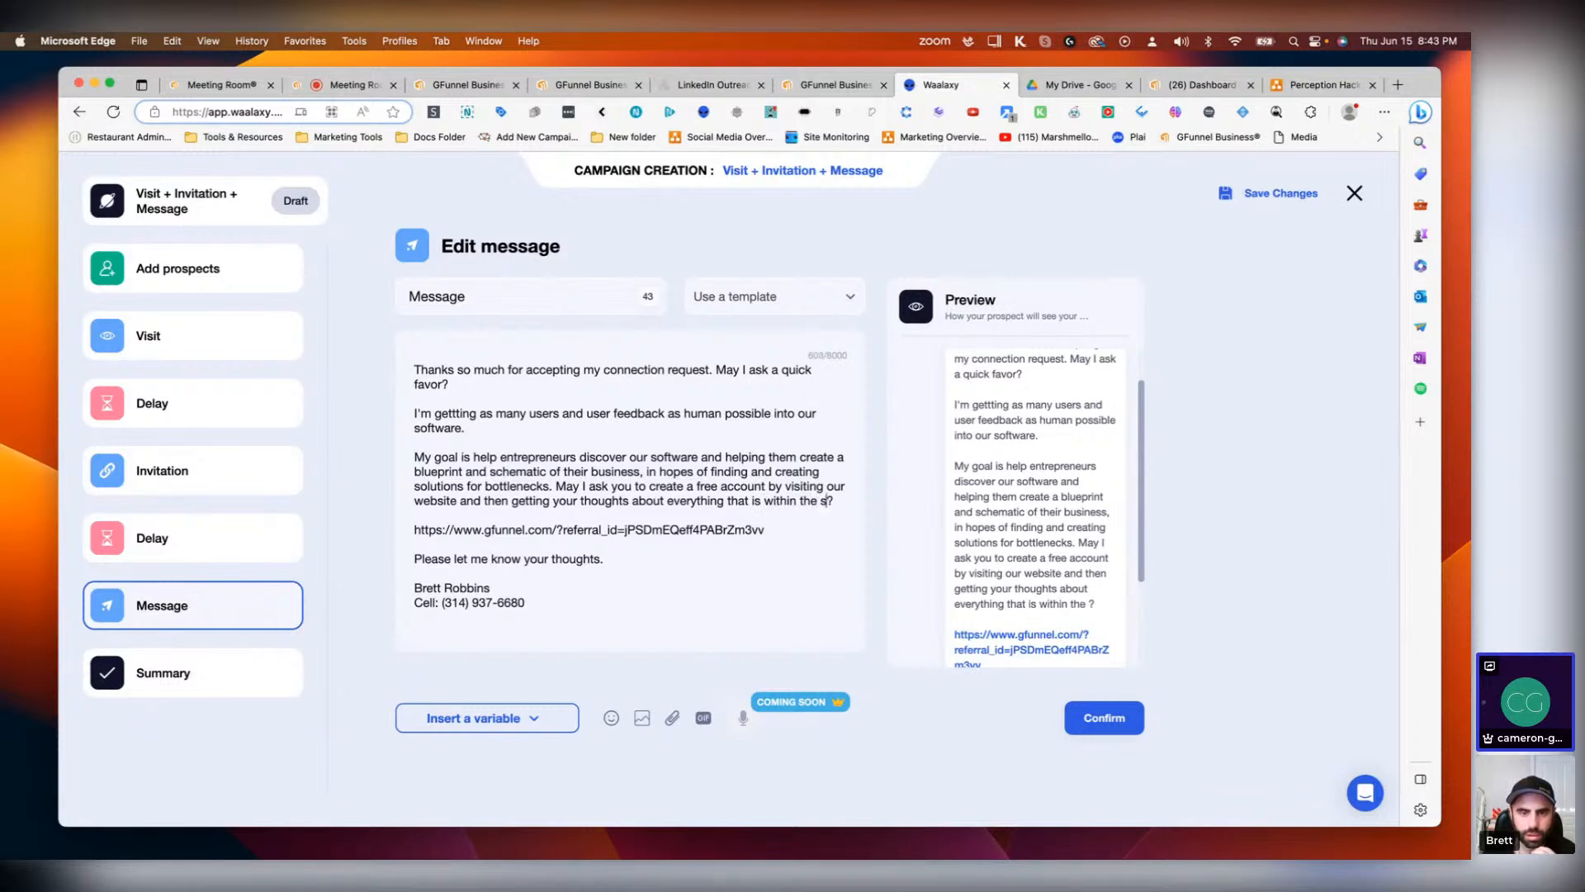
key(BackSpace)
key(BackSpace)
key(BackSpace)
key(BackSpace)
key(BackSpace)
text(our)
key(BackSpace)
key(BackSpace)
key(BackSpace)
key(BackSpace)
key(BackSpace)
key(BackSpace)
key(BackSpace)
key(BackSpace)
key(BackSpace)
key(BackSpace)
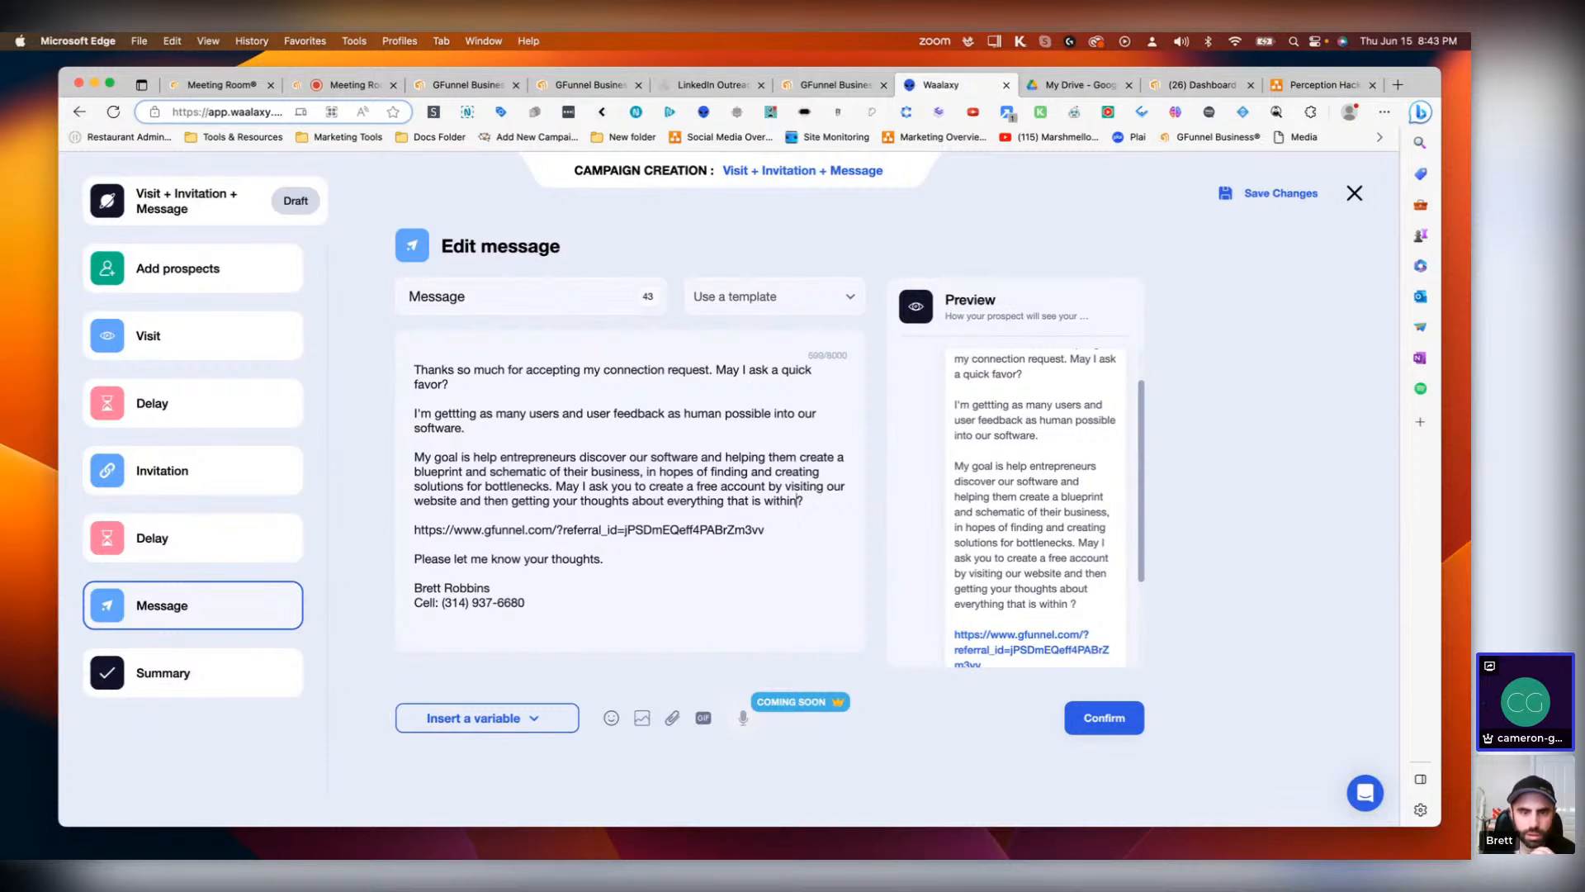
key(BackSpace)
key(BackSpace)
key(BackSpace)
key(BackSpace)
key(BackSpace)
key(BackSpace)
key(BackSpace)
key(BackSpace)
key(BackSpace)
key(BackSpace)
key(BackSpace)
key(BackSpace)
key(BackSpace)
key(BackSpace)
key(BackSpace)
key(BackSpace)
key(BackSpace)
key(BackSpace)
key(BackSpace)
key(BackSpace)
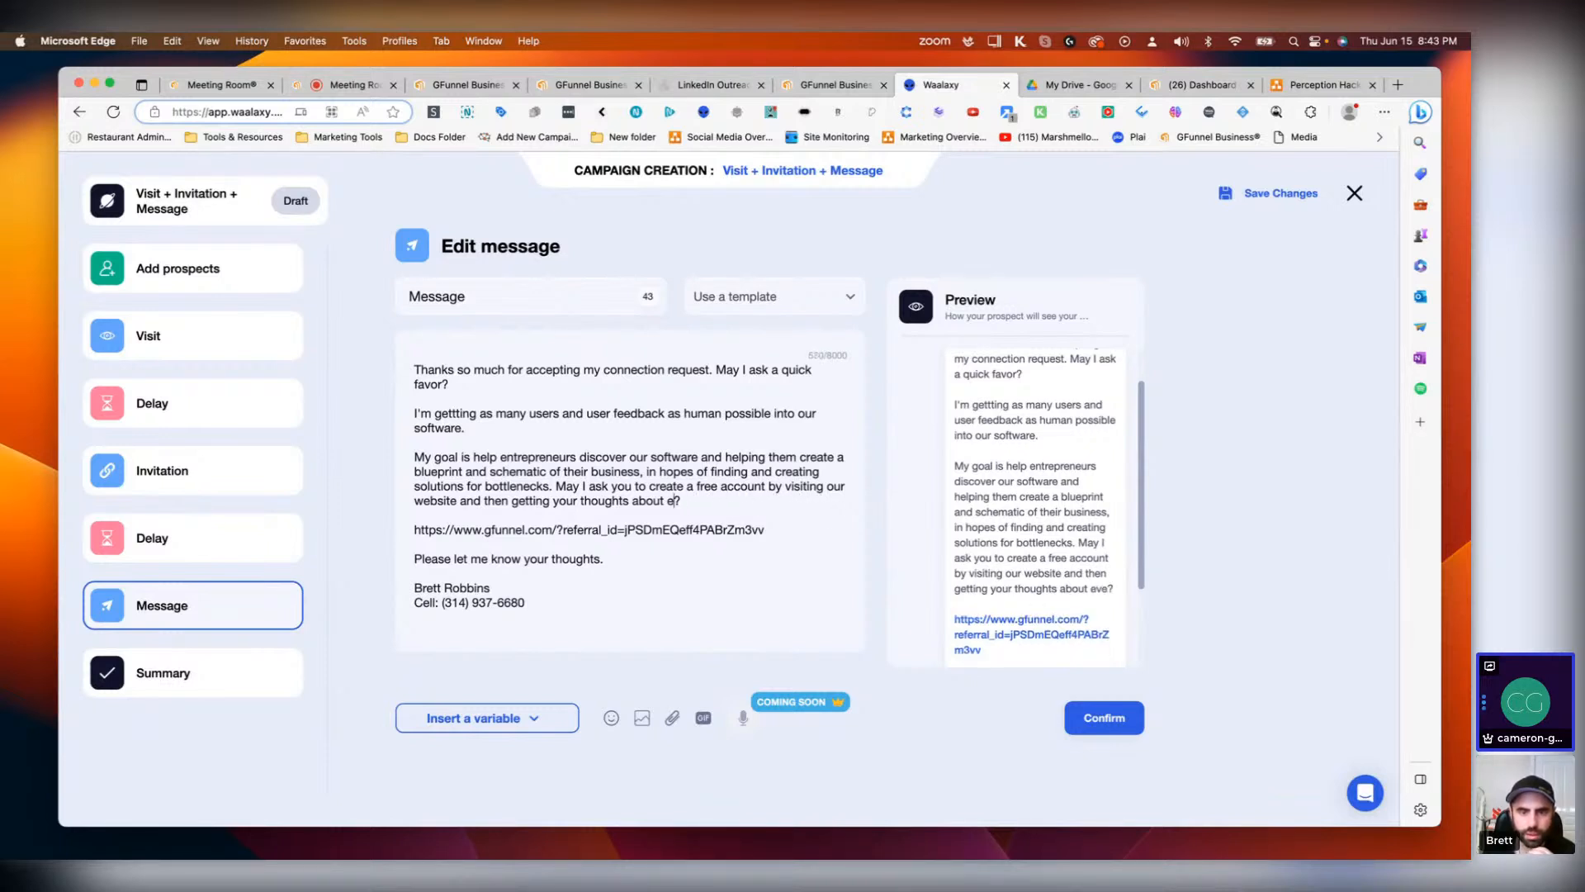
key(BackSpace)
key(BackSpace)
key(BackSpace)
key(BackSpace)
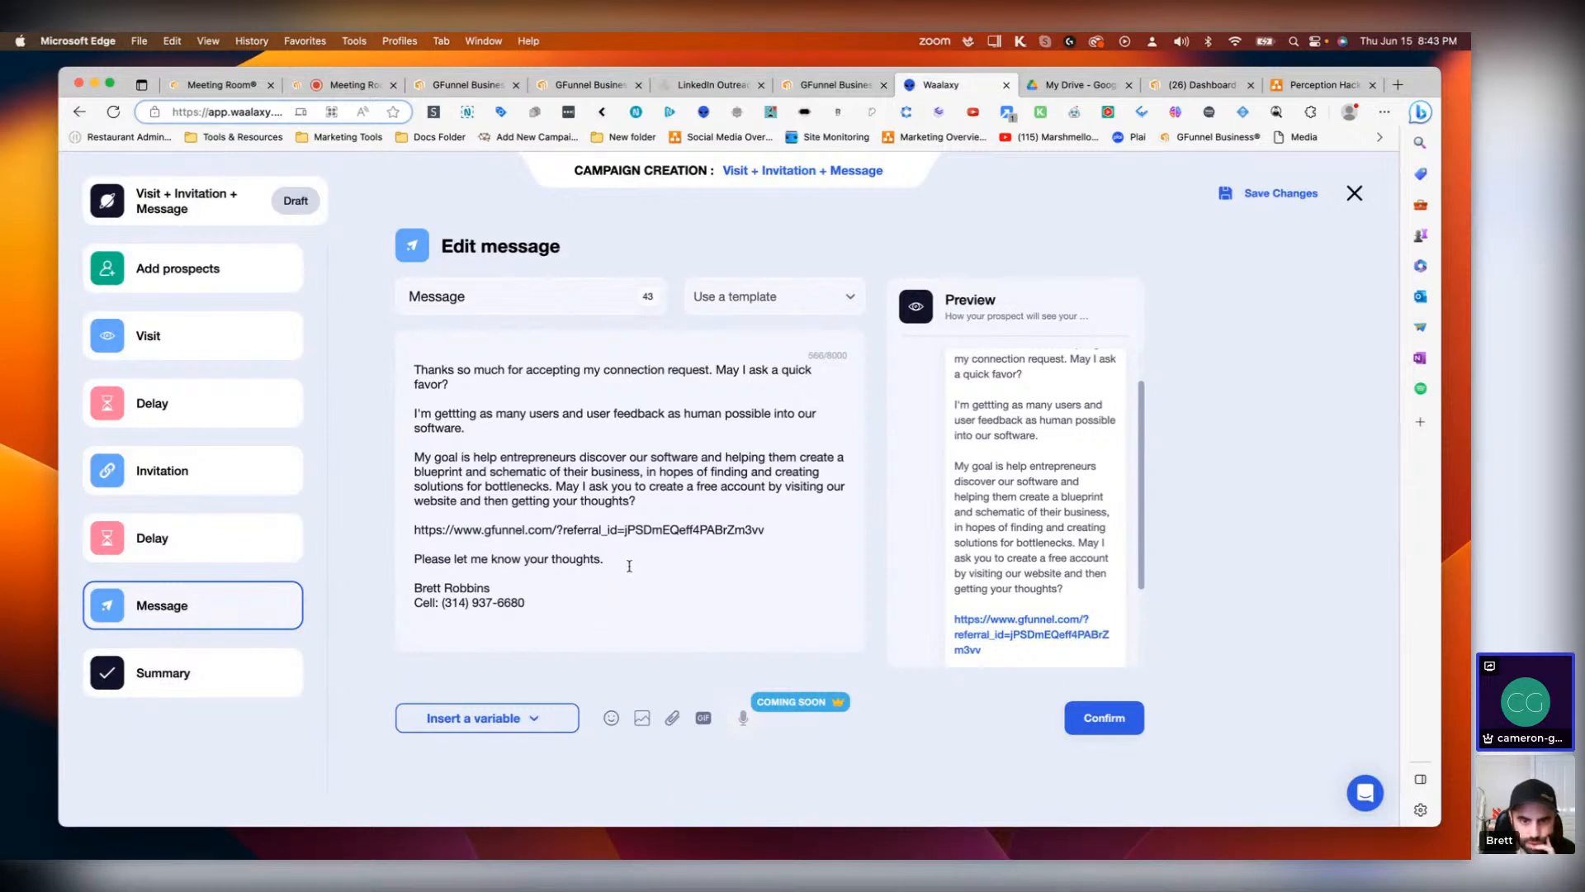
Step: Append 'If you don't mind helping me here.' after 'Please let me know your thoughts.'
text(If you )
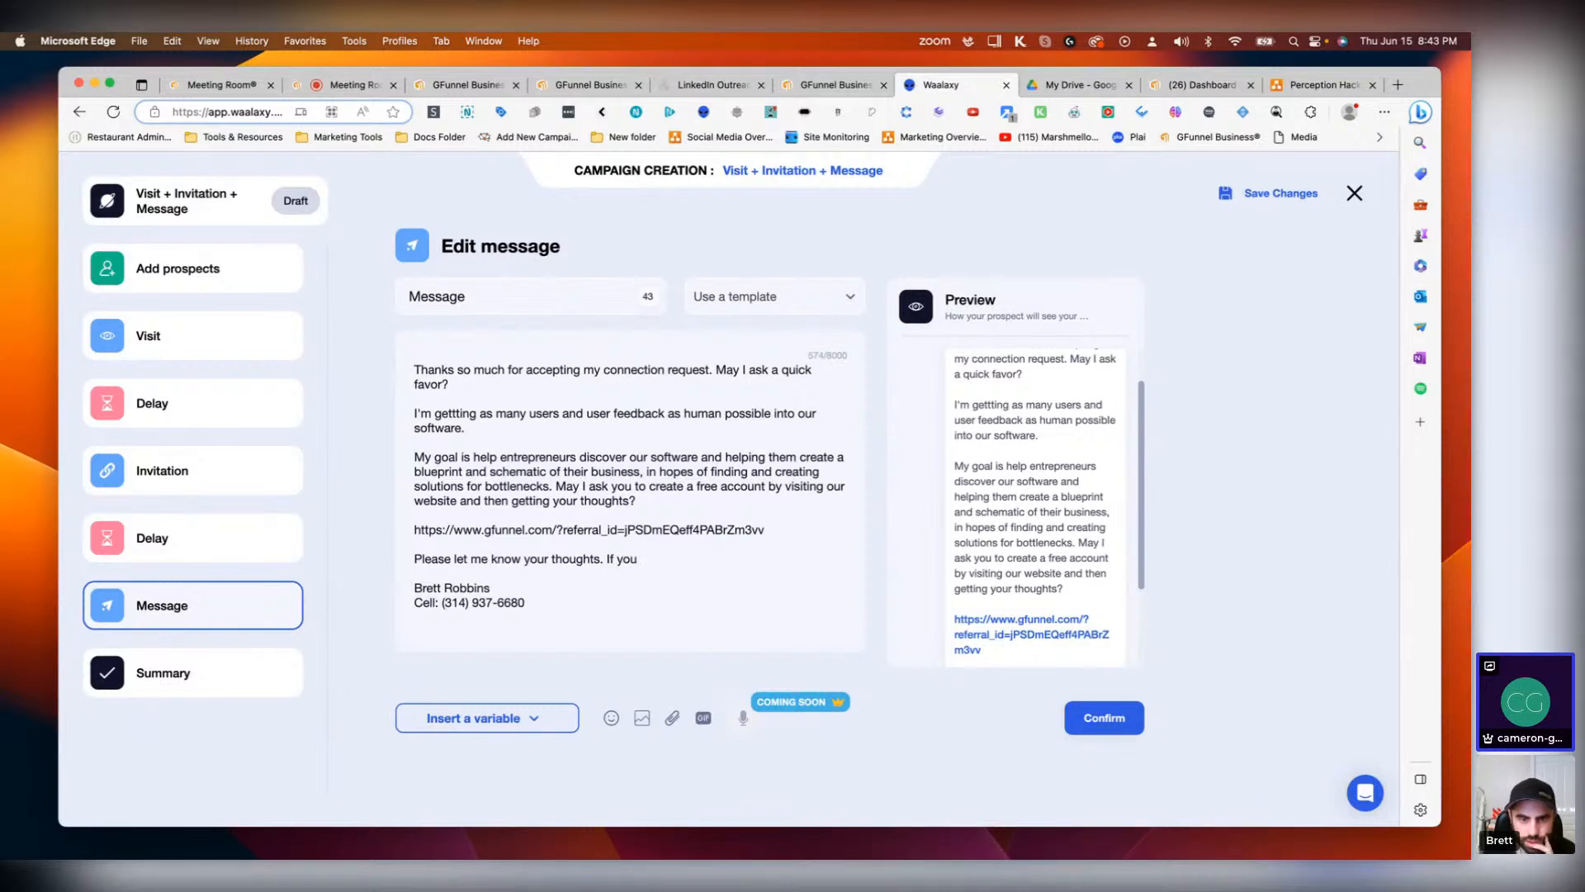
text(don't mind)
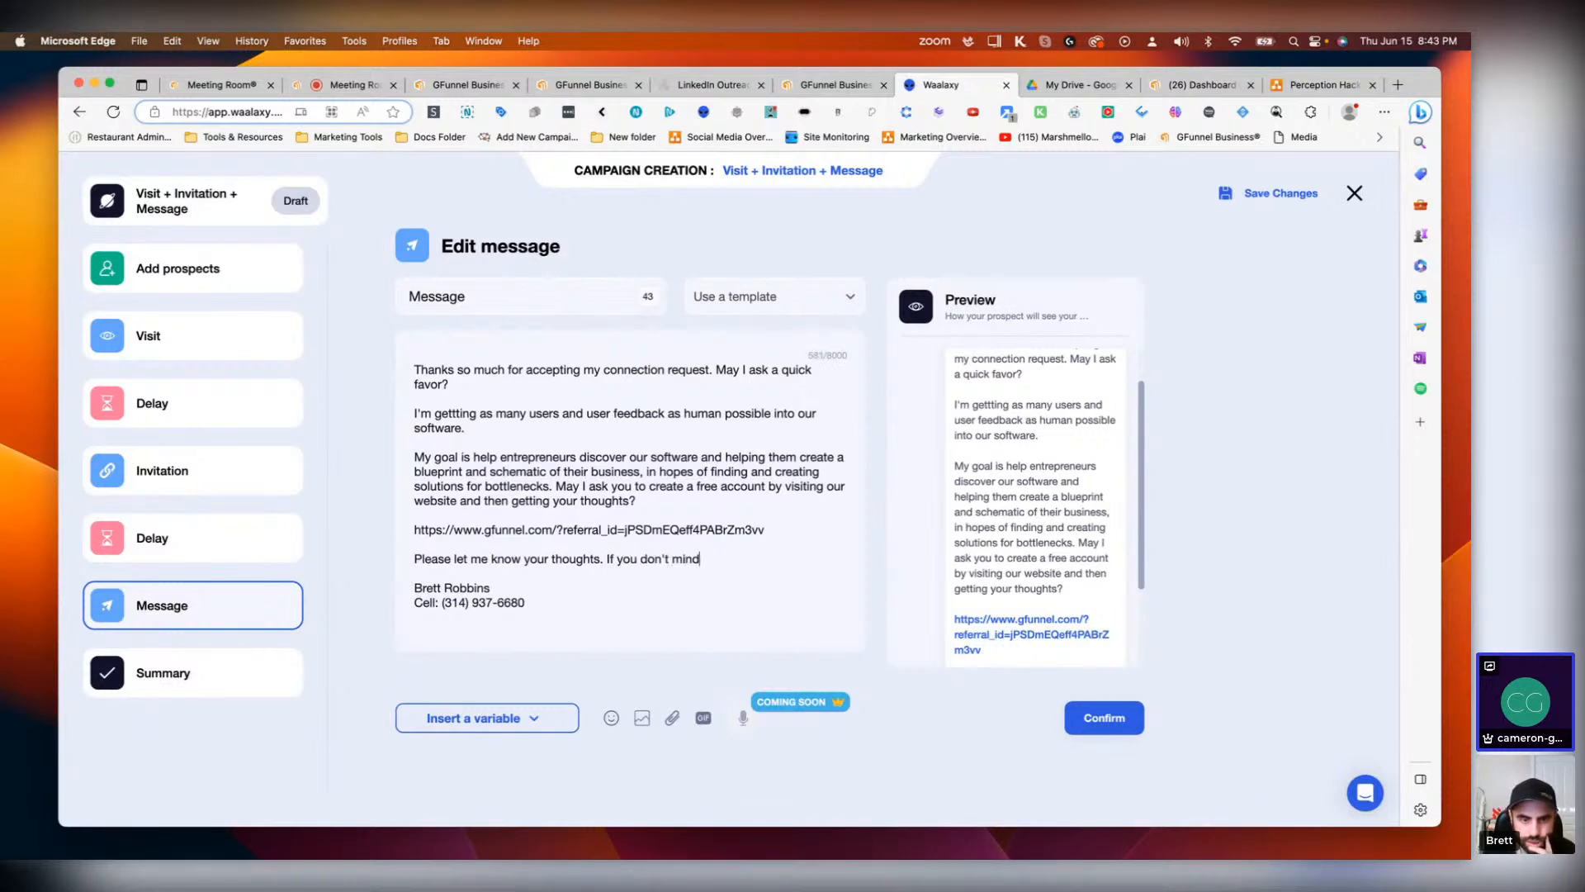
text( helping me here.)
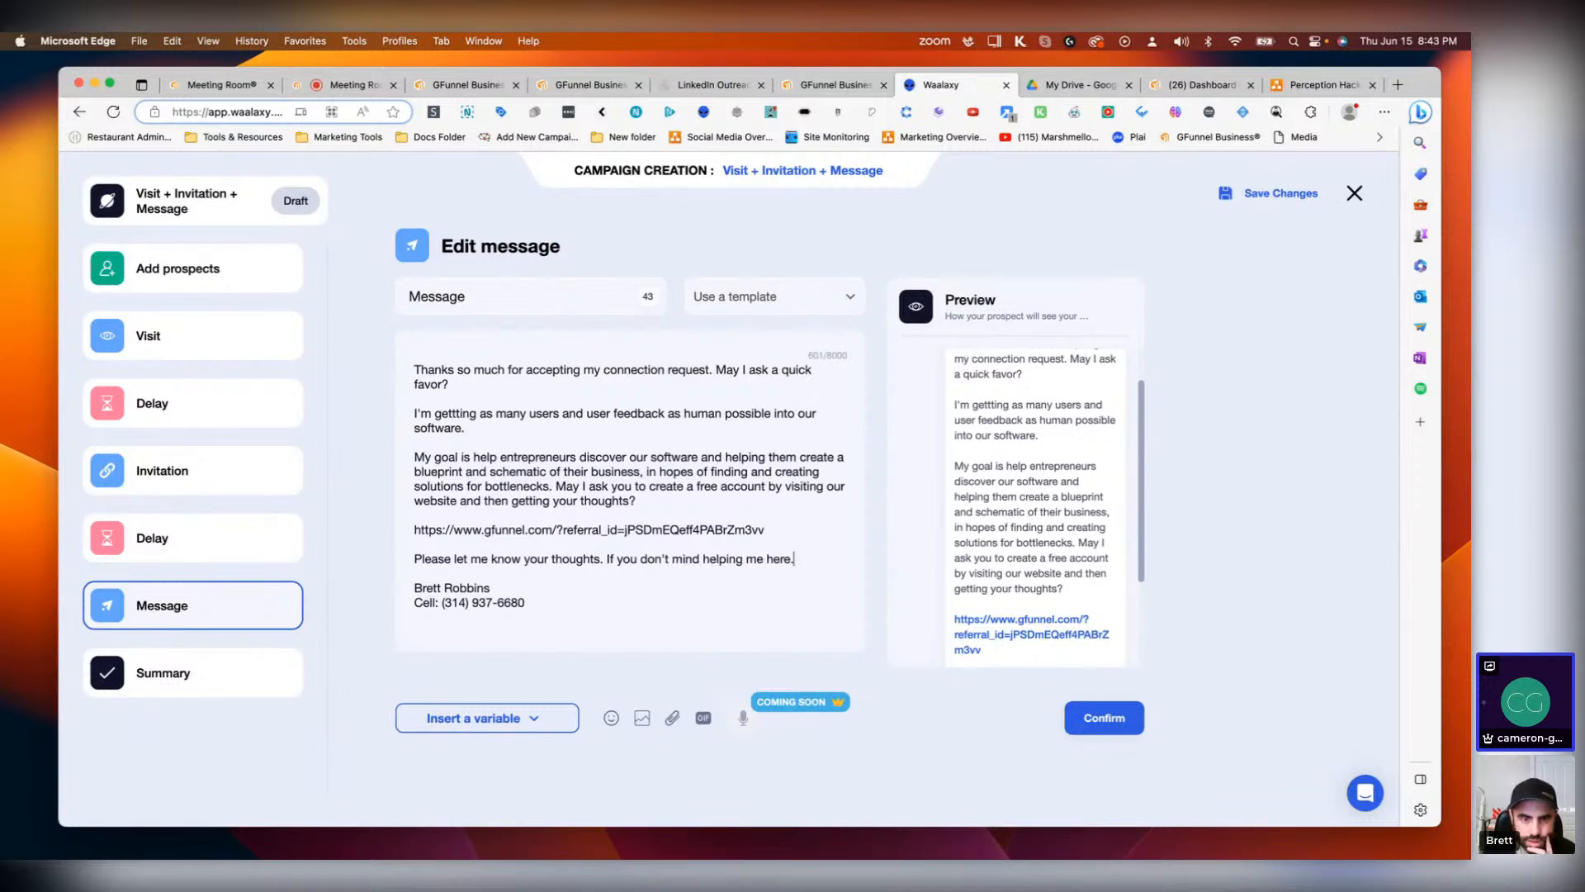
Step: Copy the whole message text and post it in the meeting chat
scroll(1032, 540, down, 5)
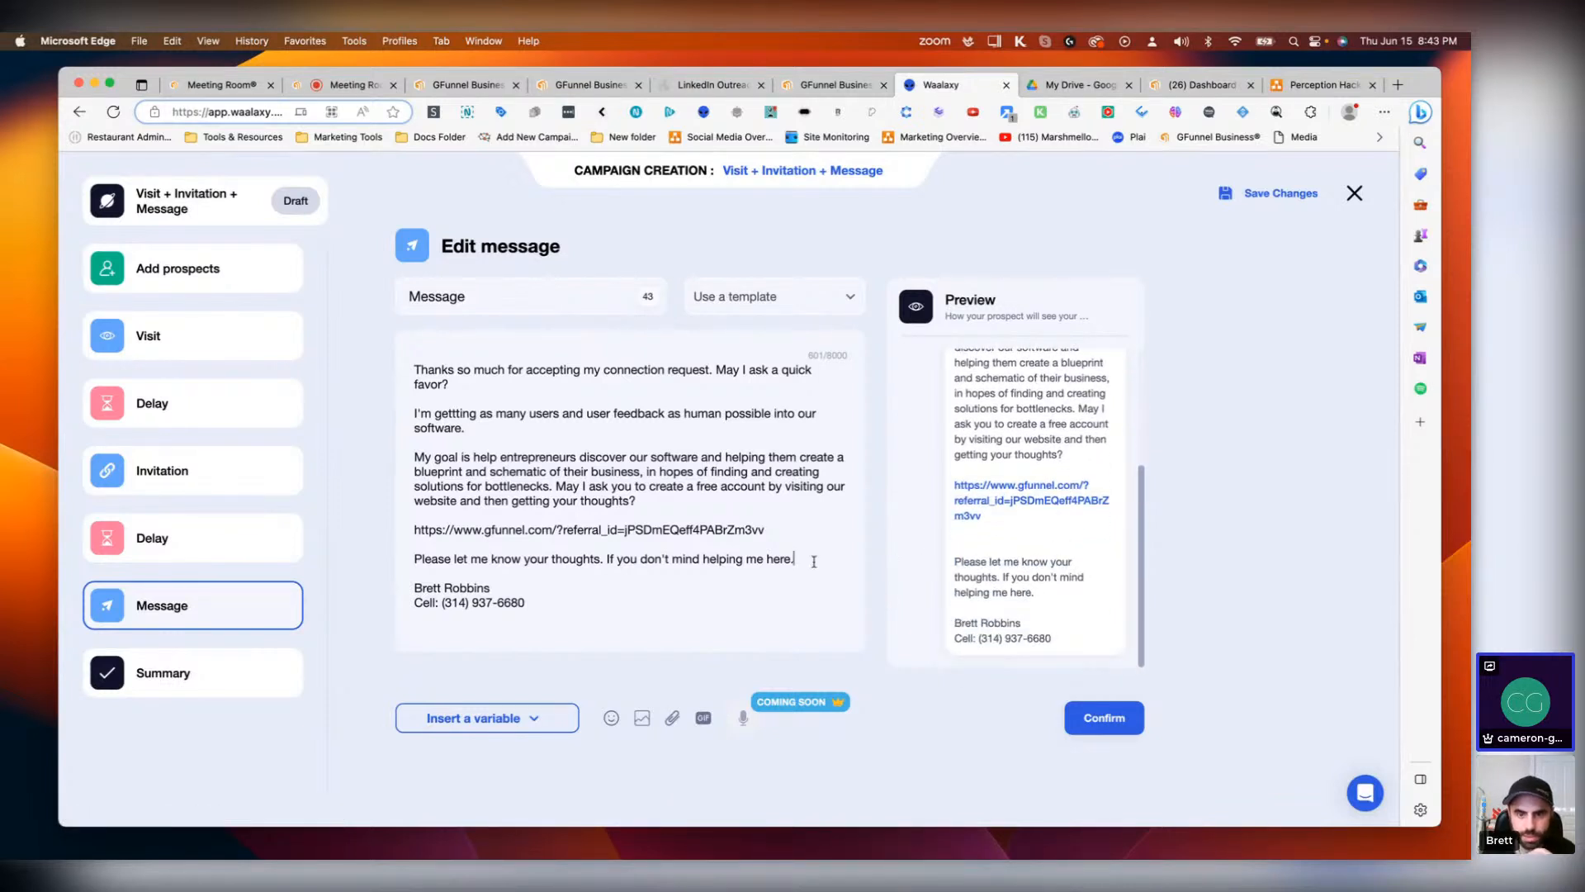
key(super+a)
key(super+c)
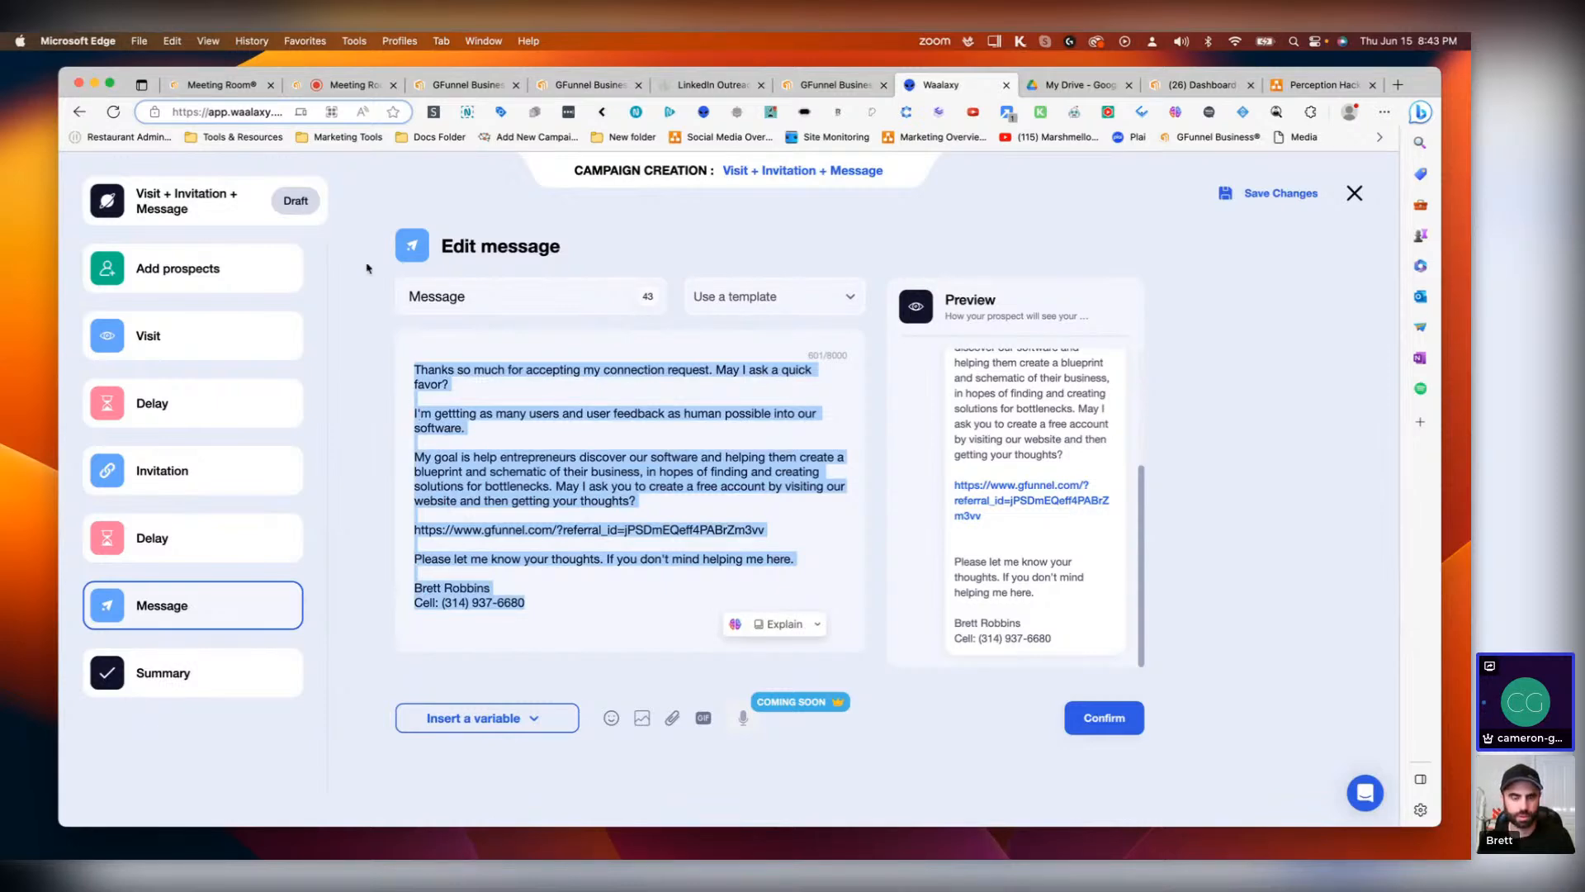
click(347, 85)
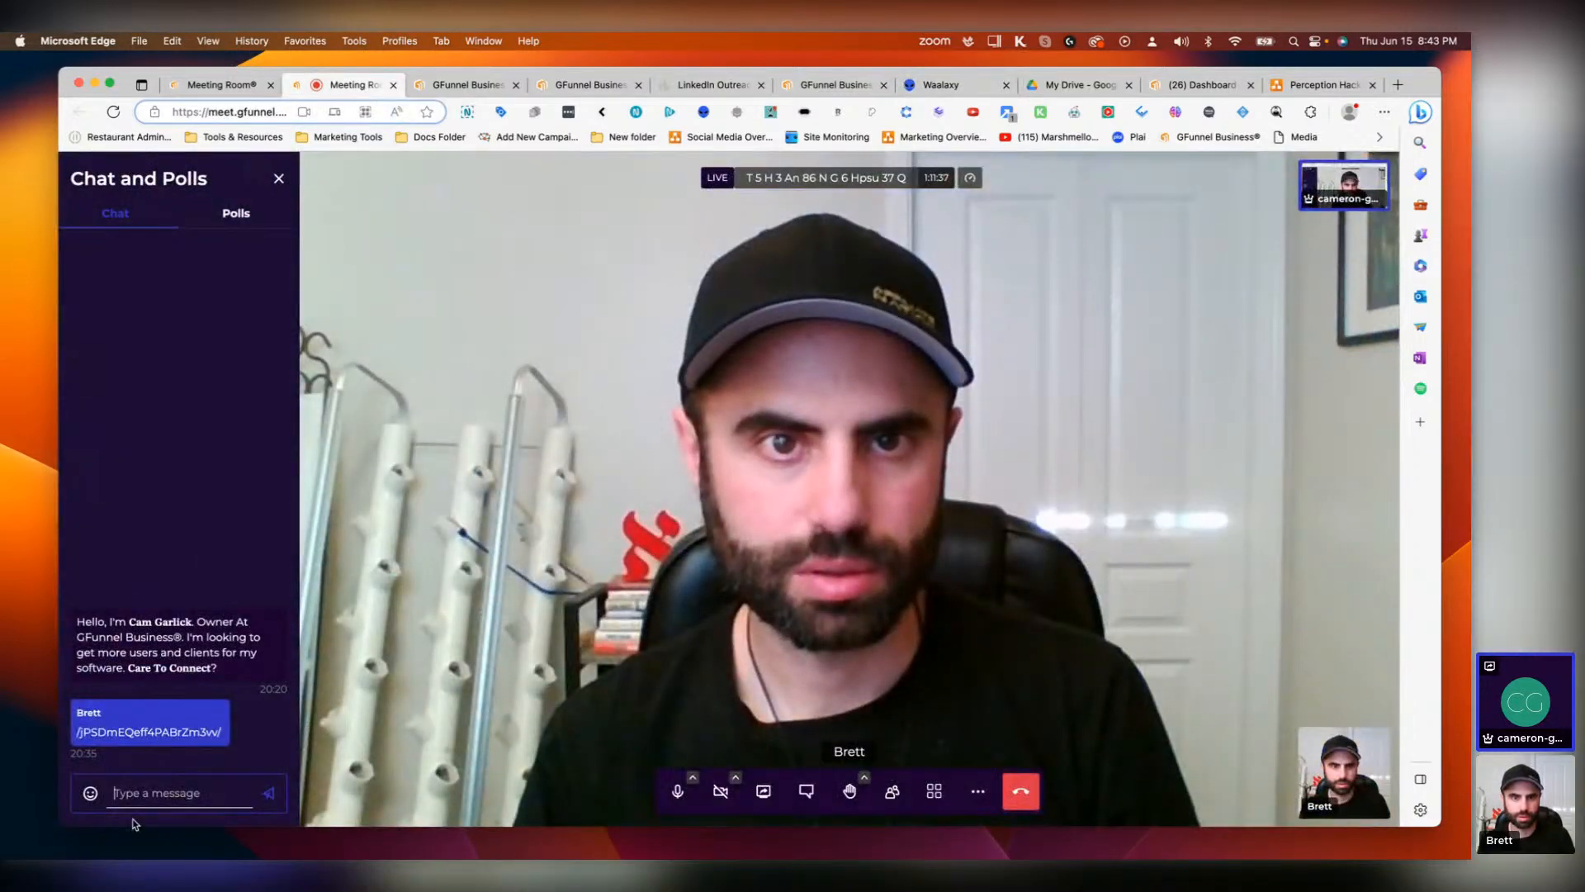
key(super+v)
key(Return)
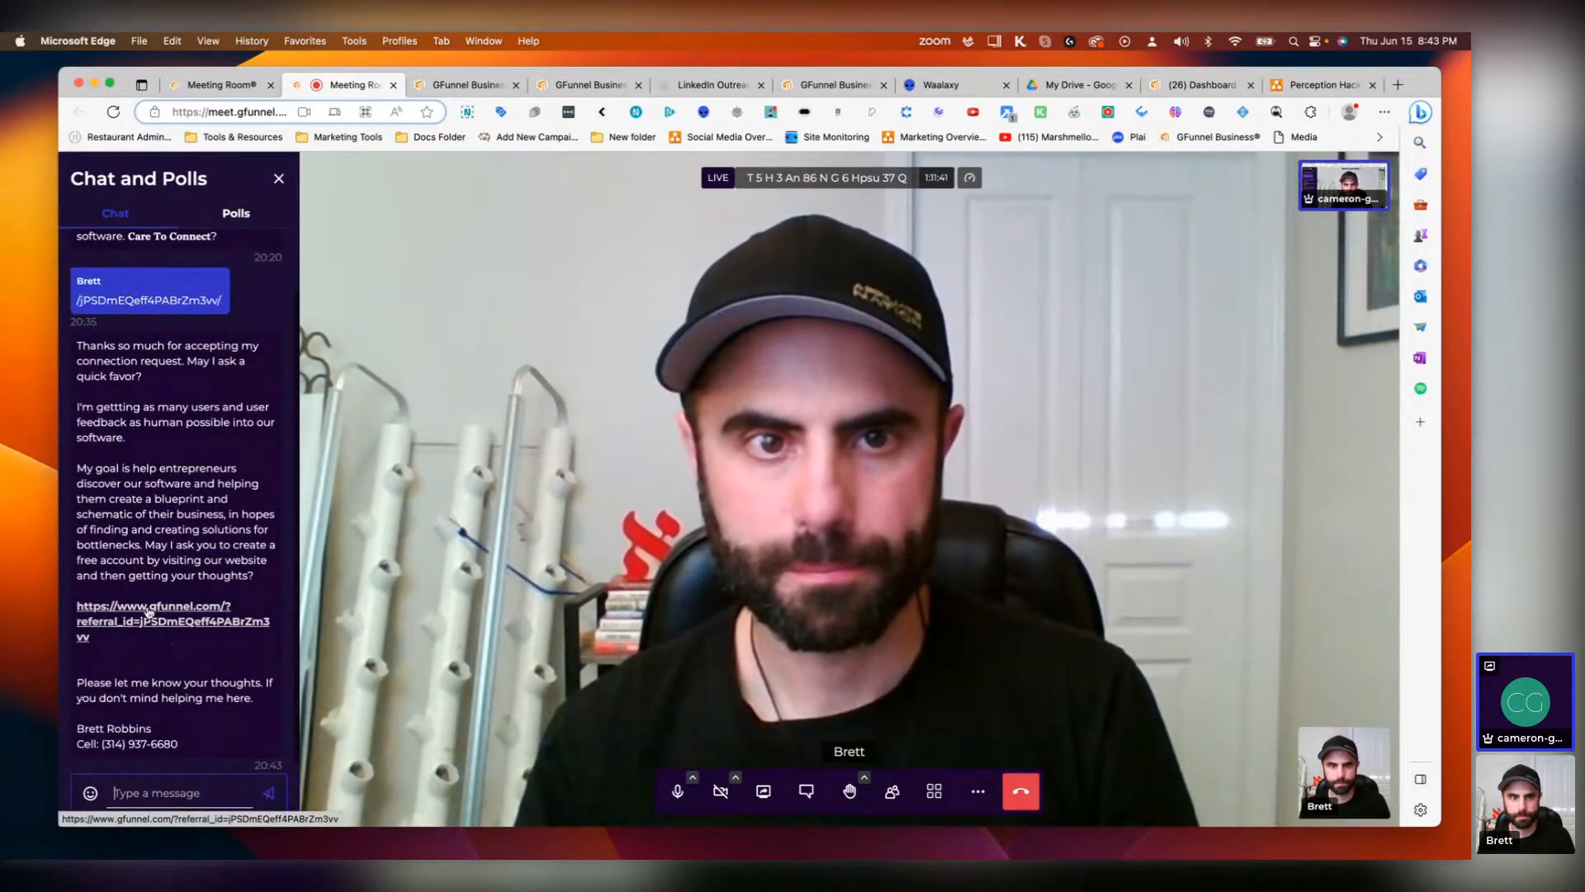
Step: Return to the campaign, confirm the edited message and save the campaign changes
click(930, 85)
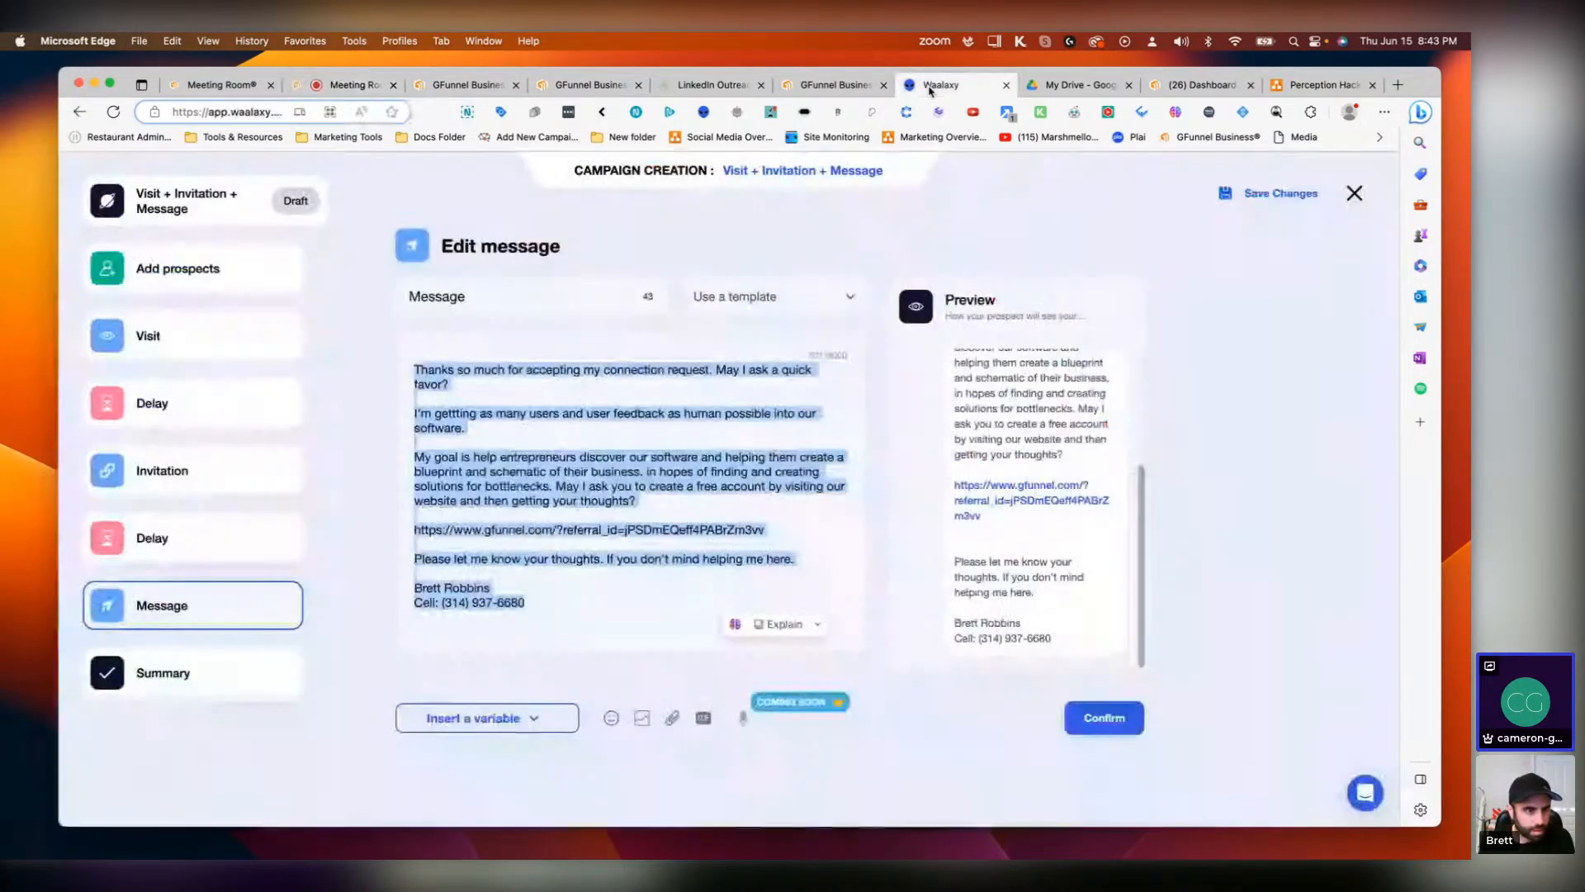
click(1092, 730)
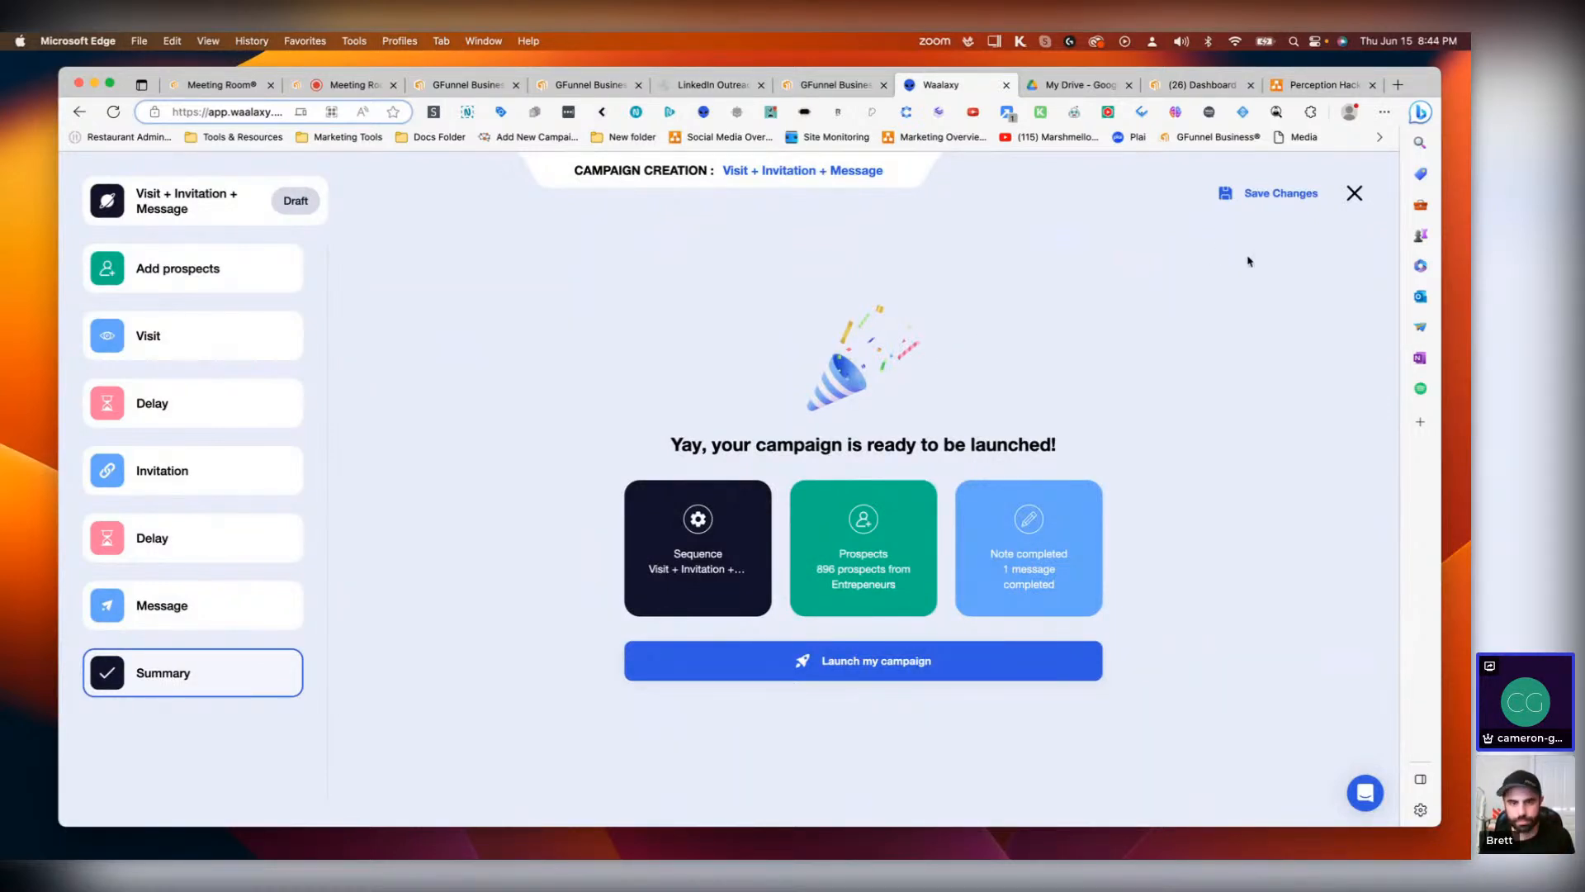
click(1277, 197)
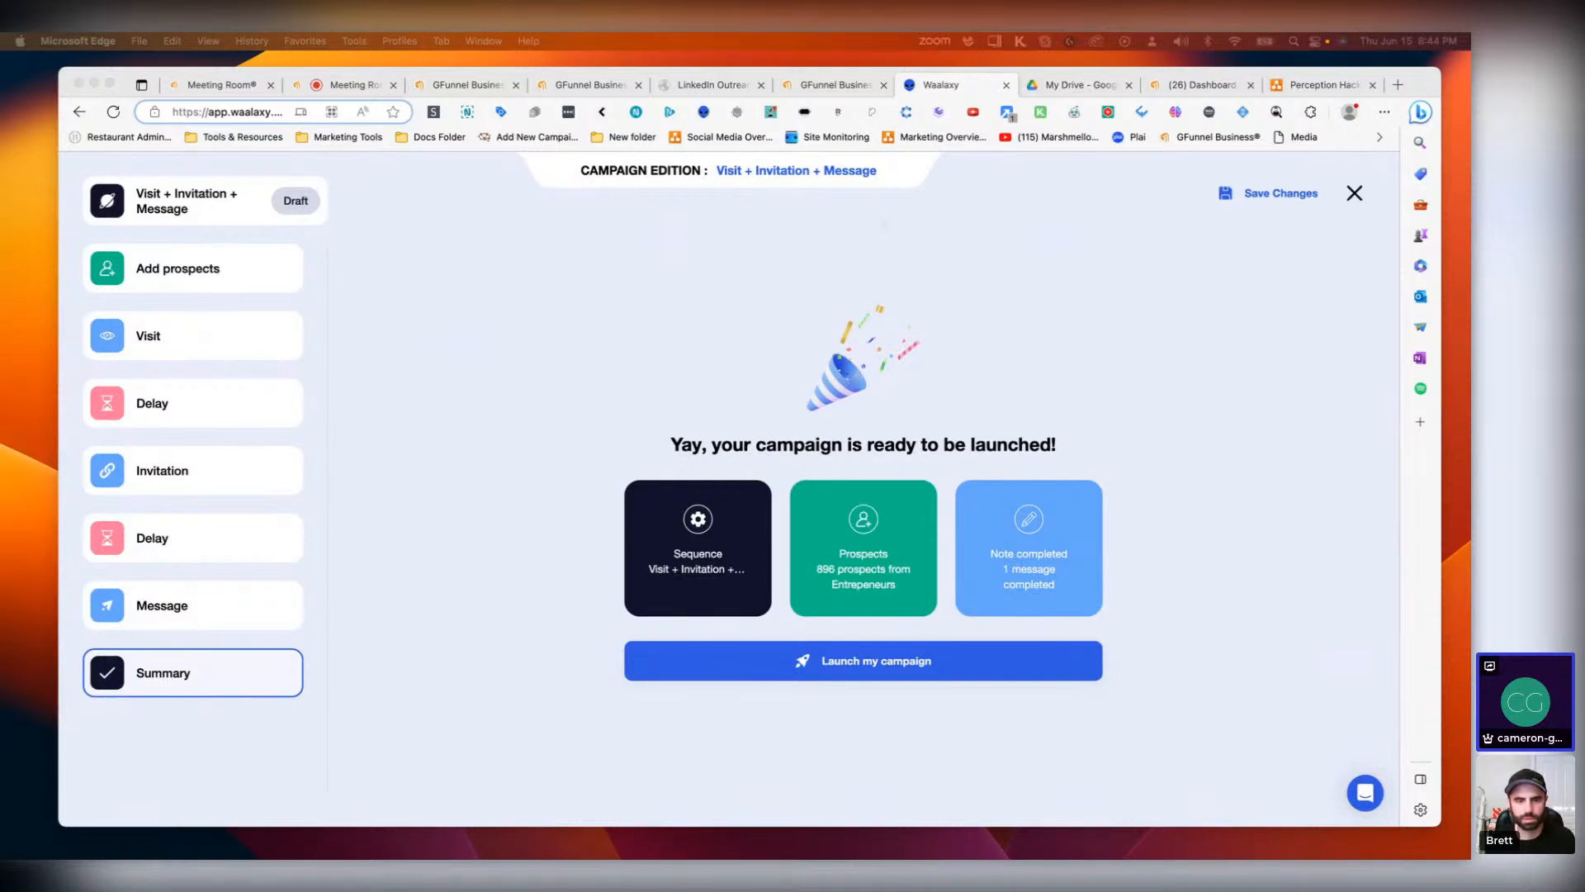
click(443, 240)
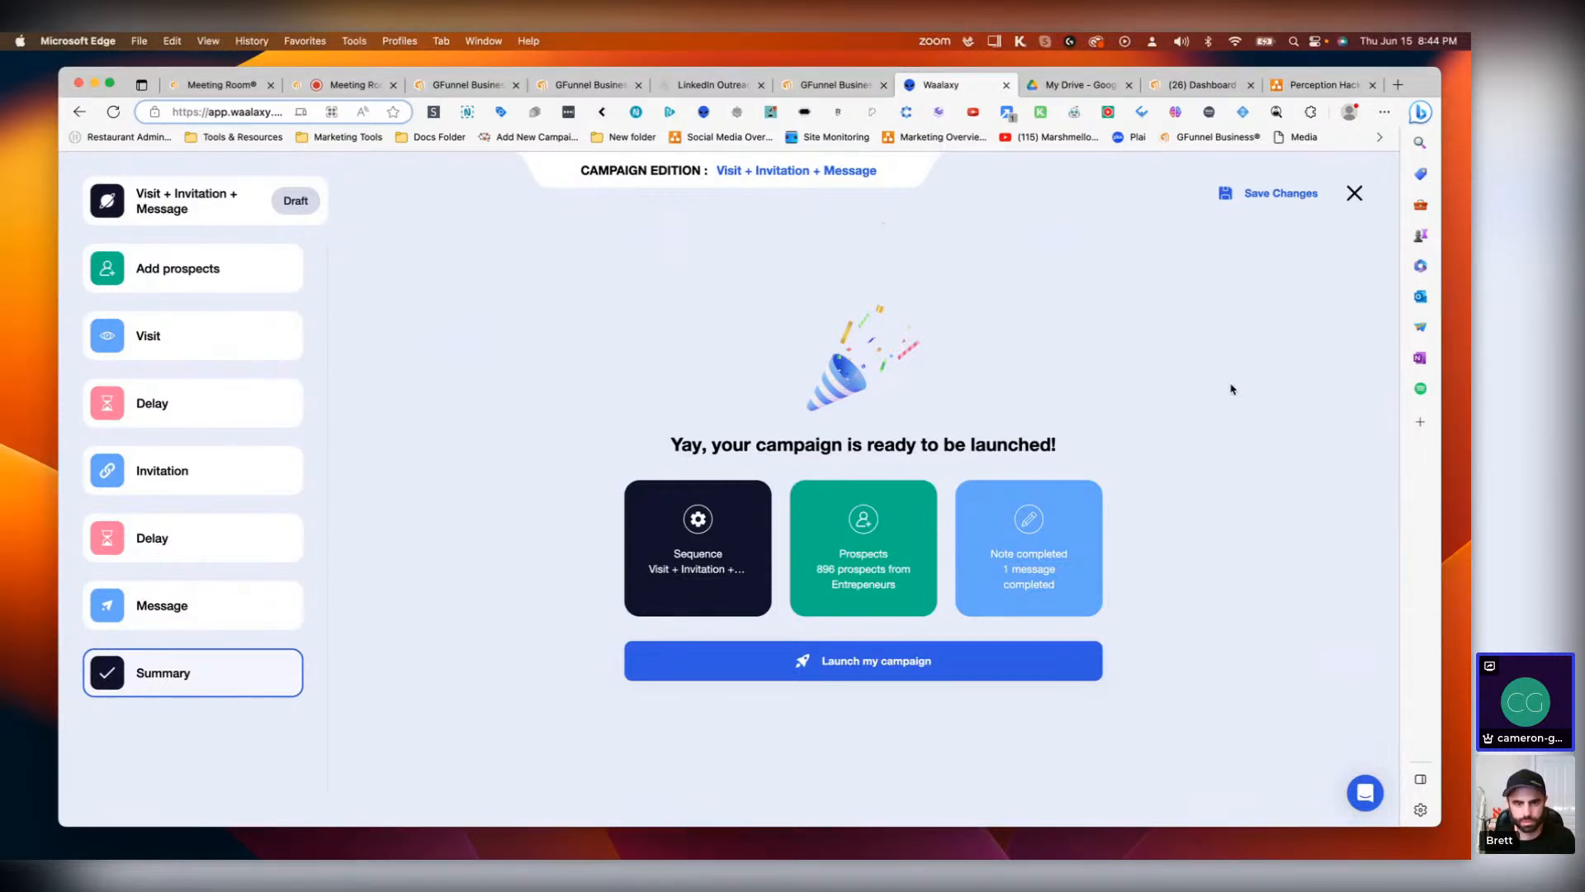
click(1284, 195)
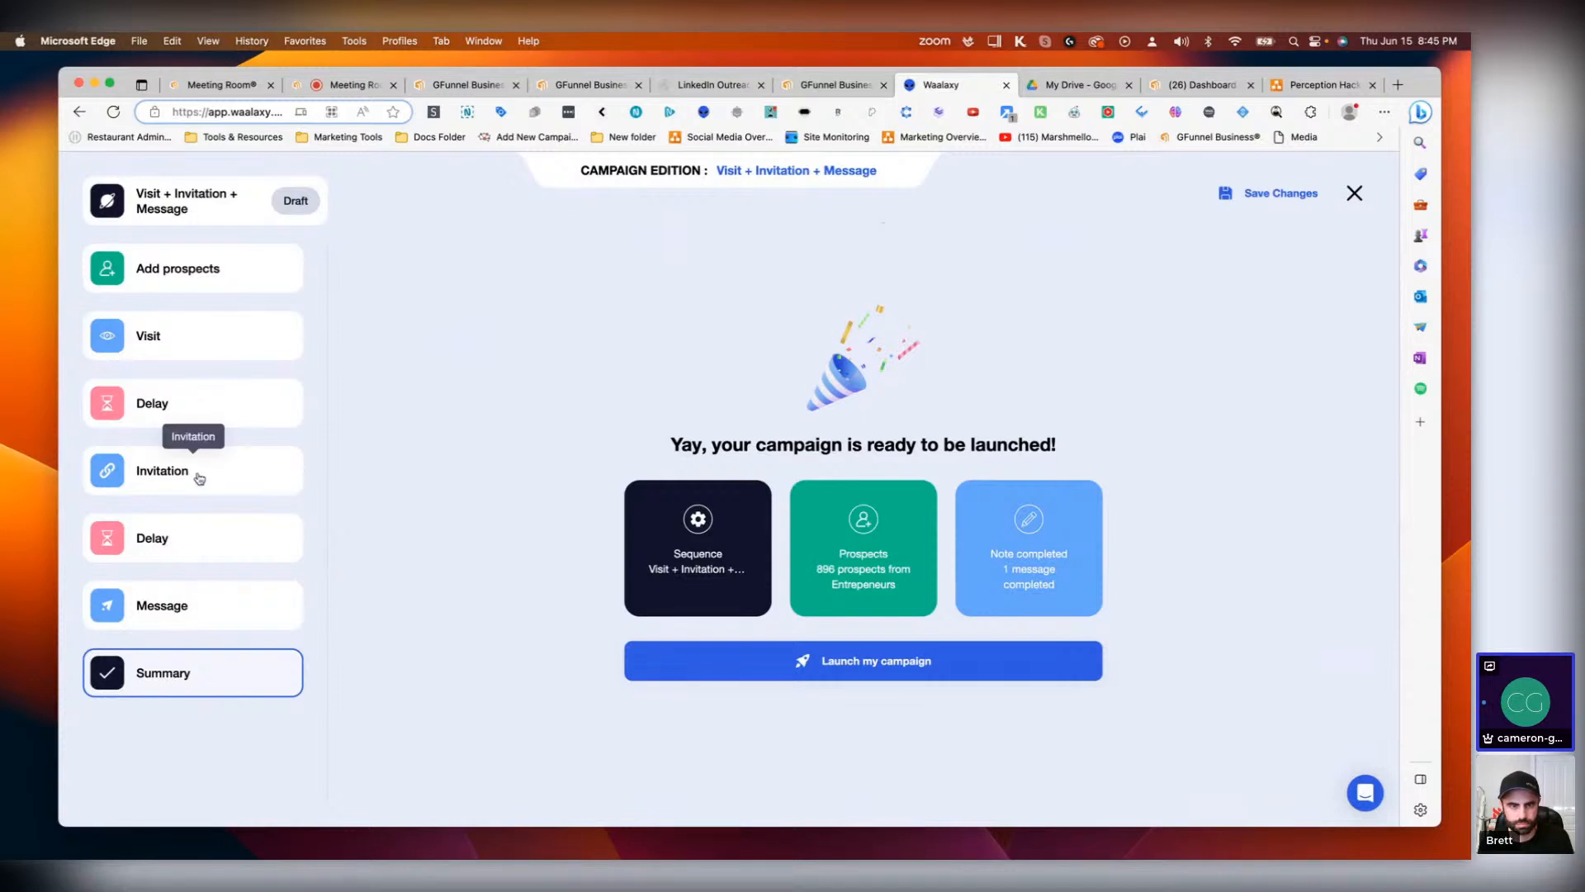
Step: Step back through the invitation note and the delay, confirming each to reach the message editor
click(199, 478)
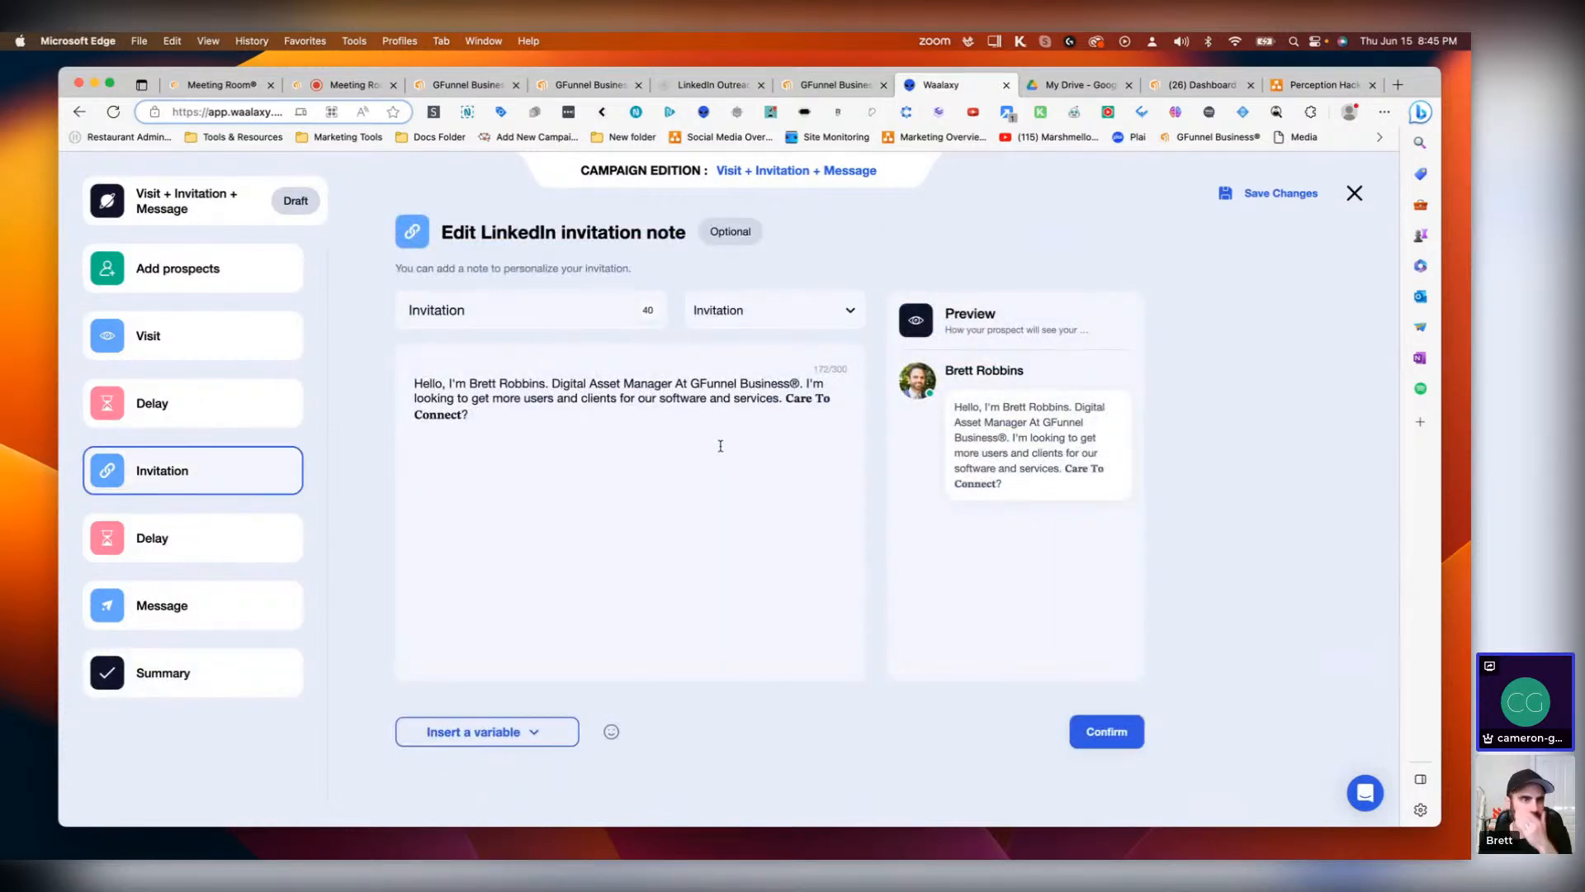
click(1106, 732)
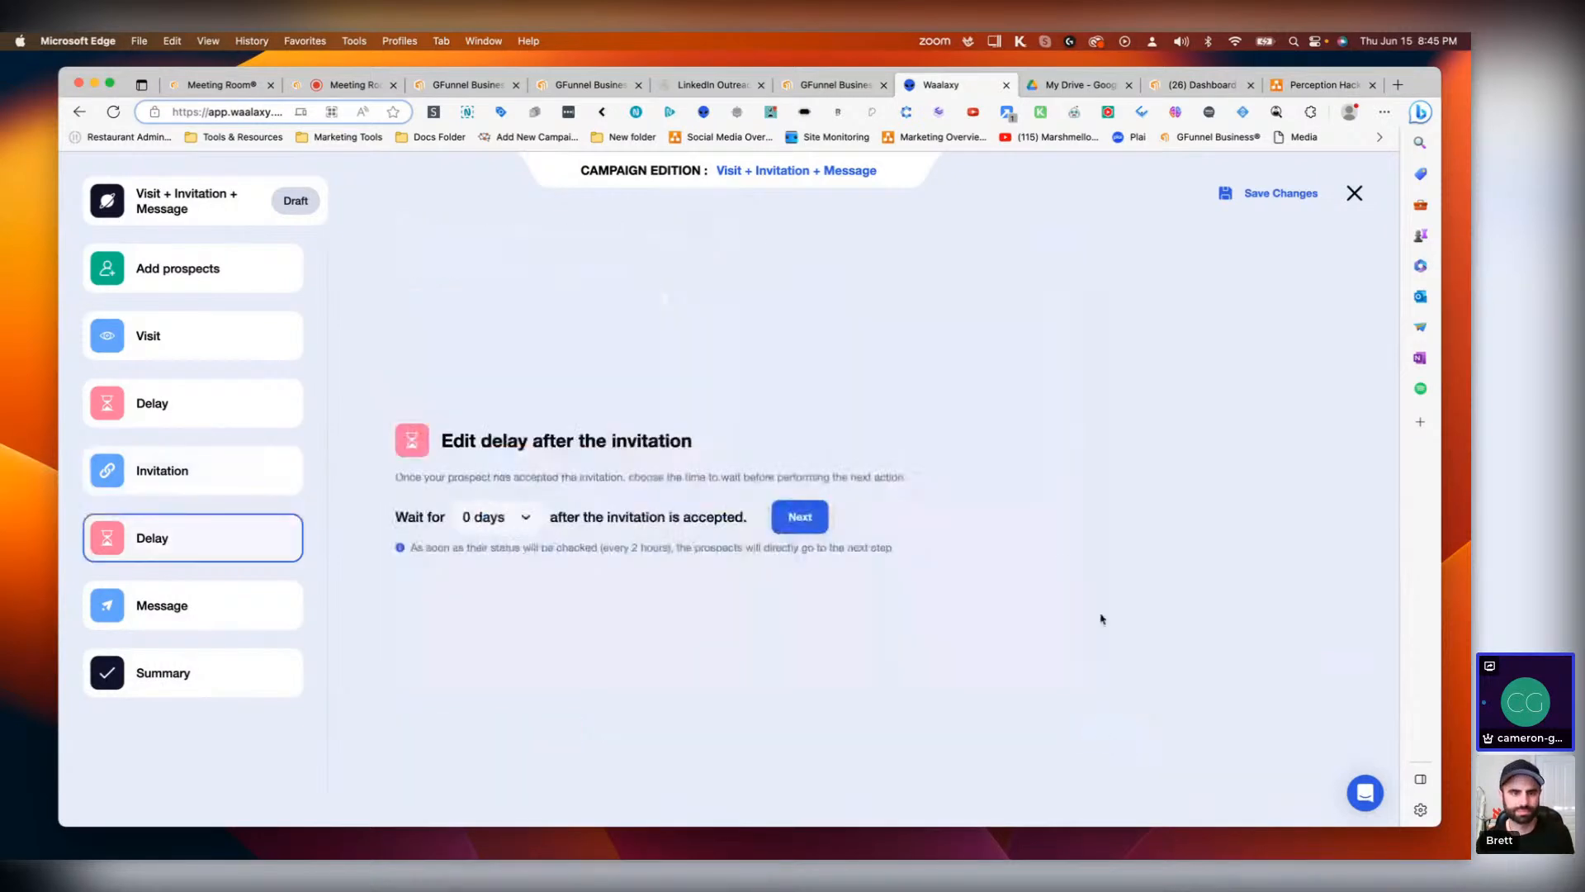
click(784, 526)
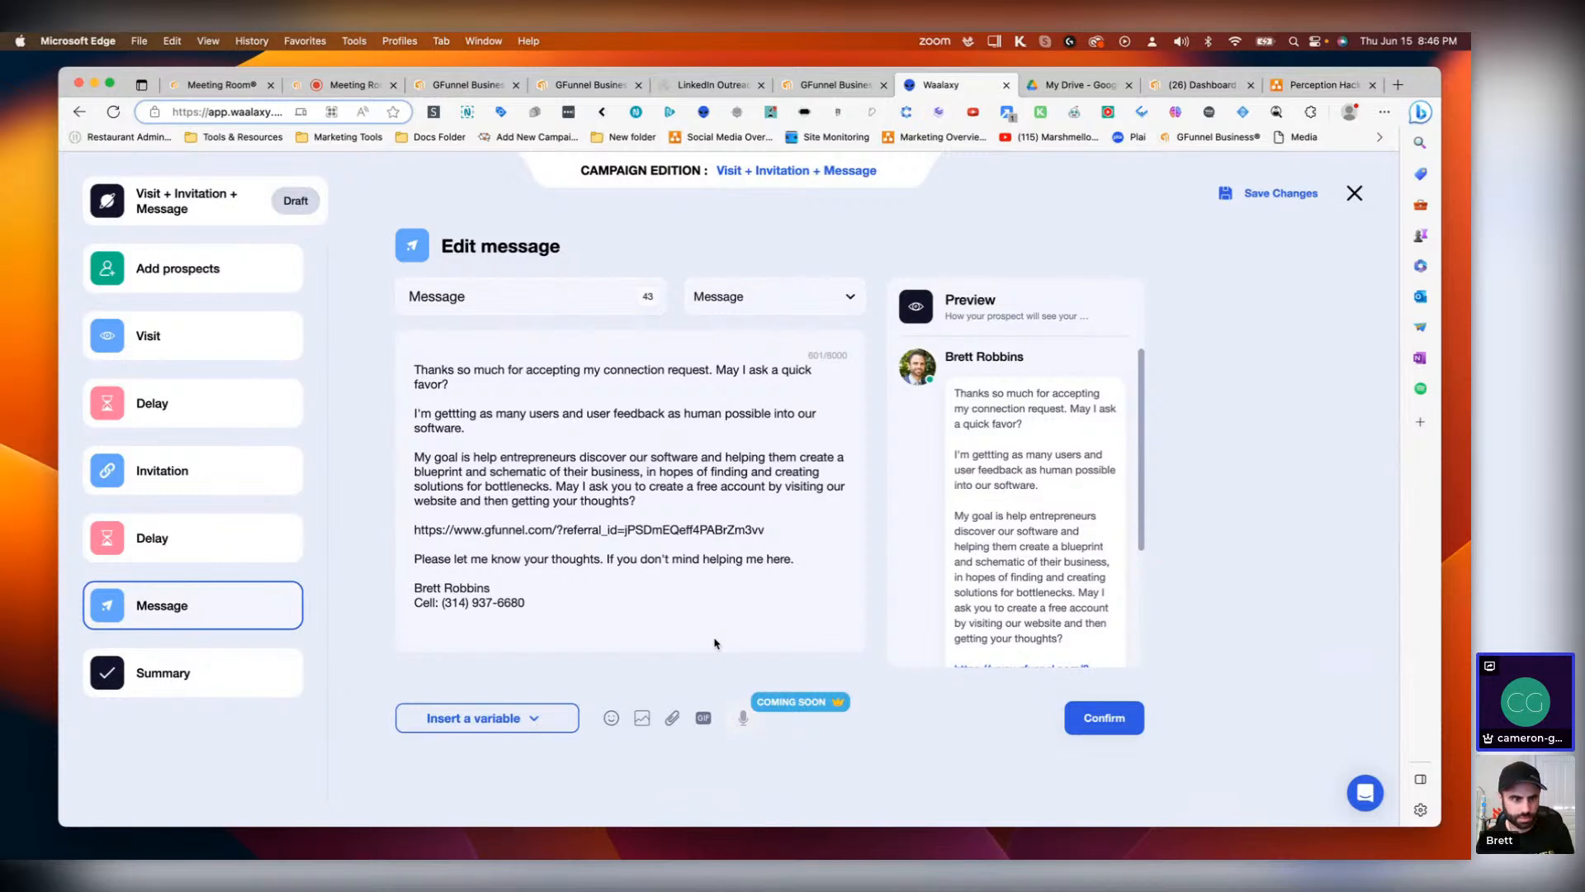
click(340, 84)
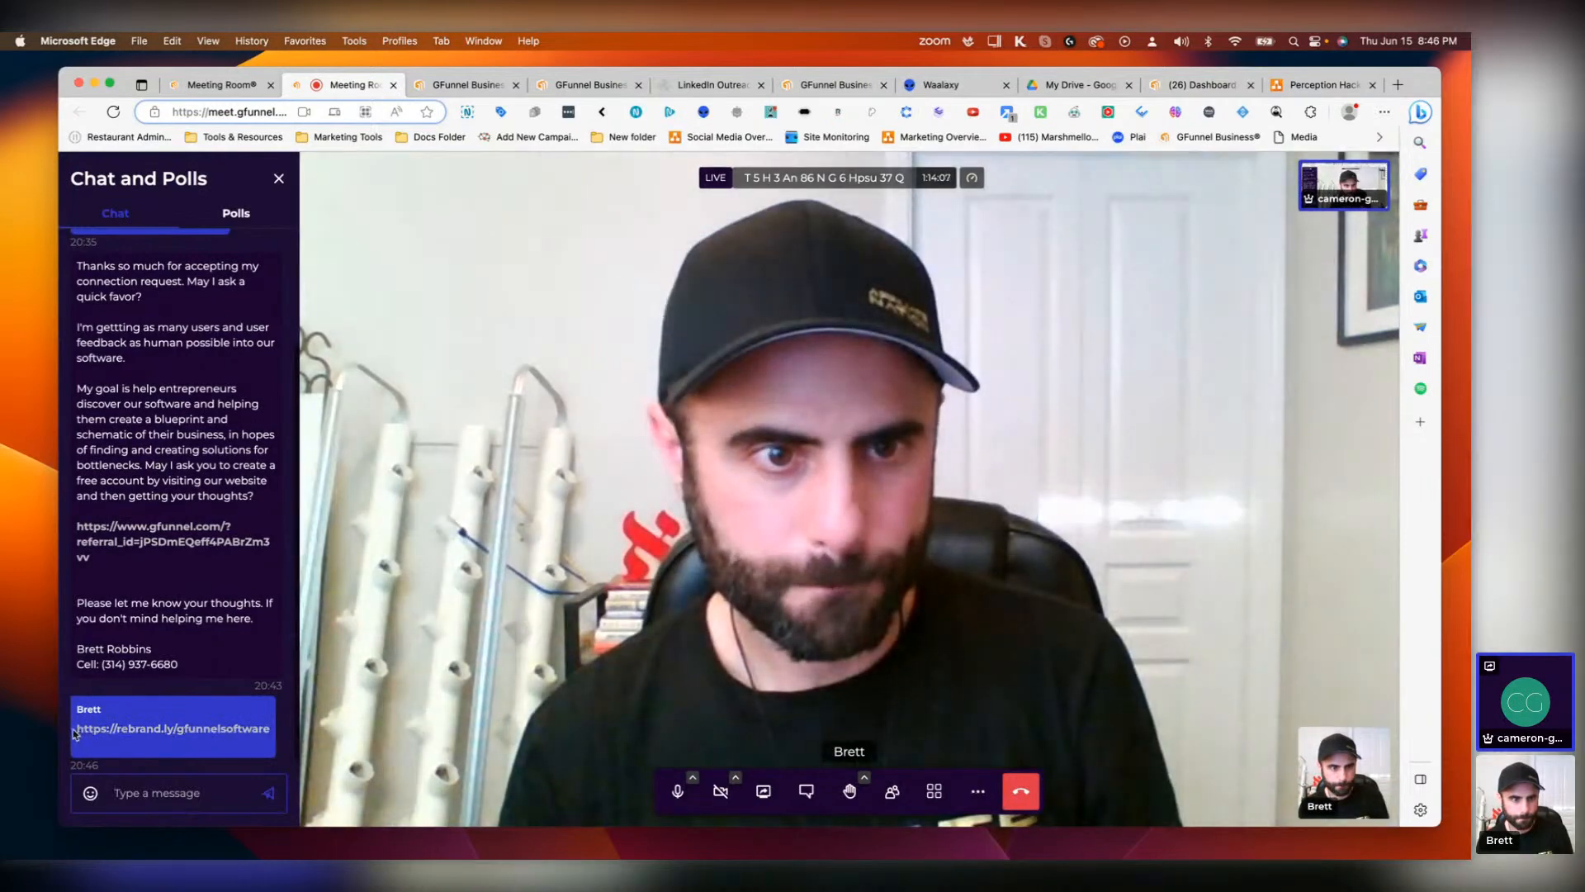
drag(77, 728, 248, 724)
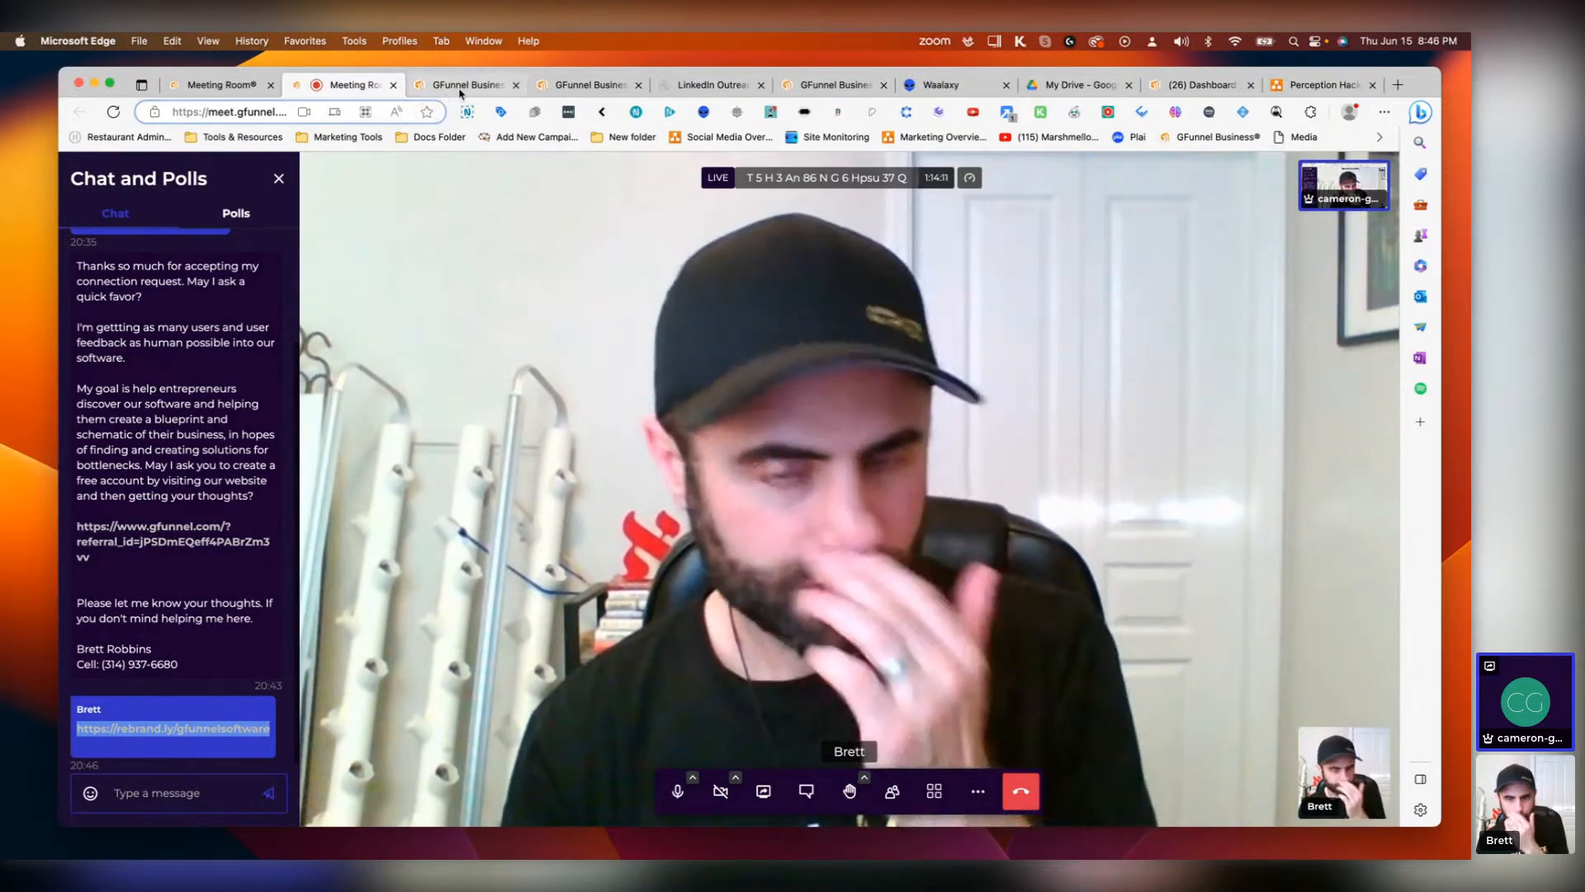
click(956, 86)
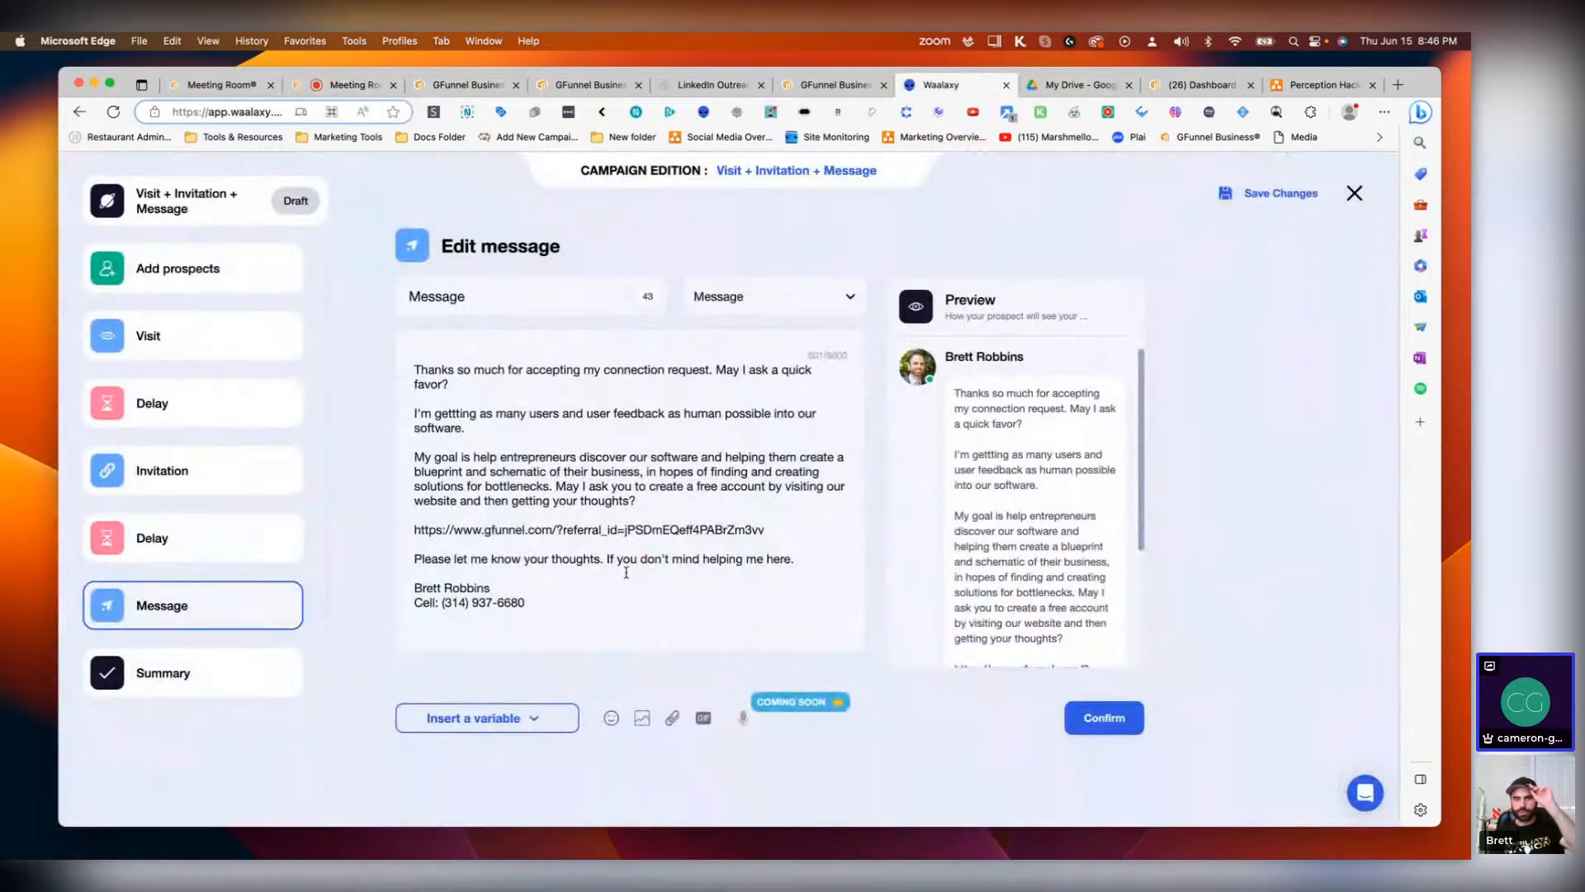
drag(416, 514, 768, 529)
click(696, 522)
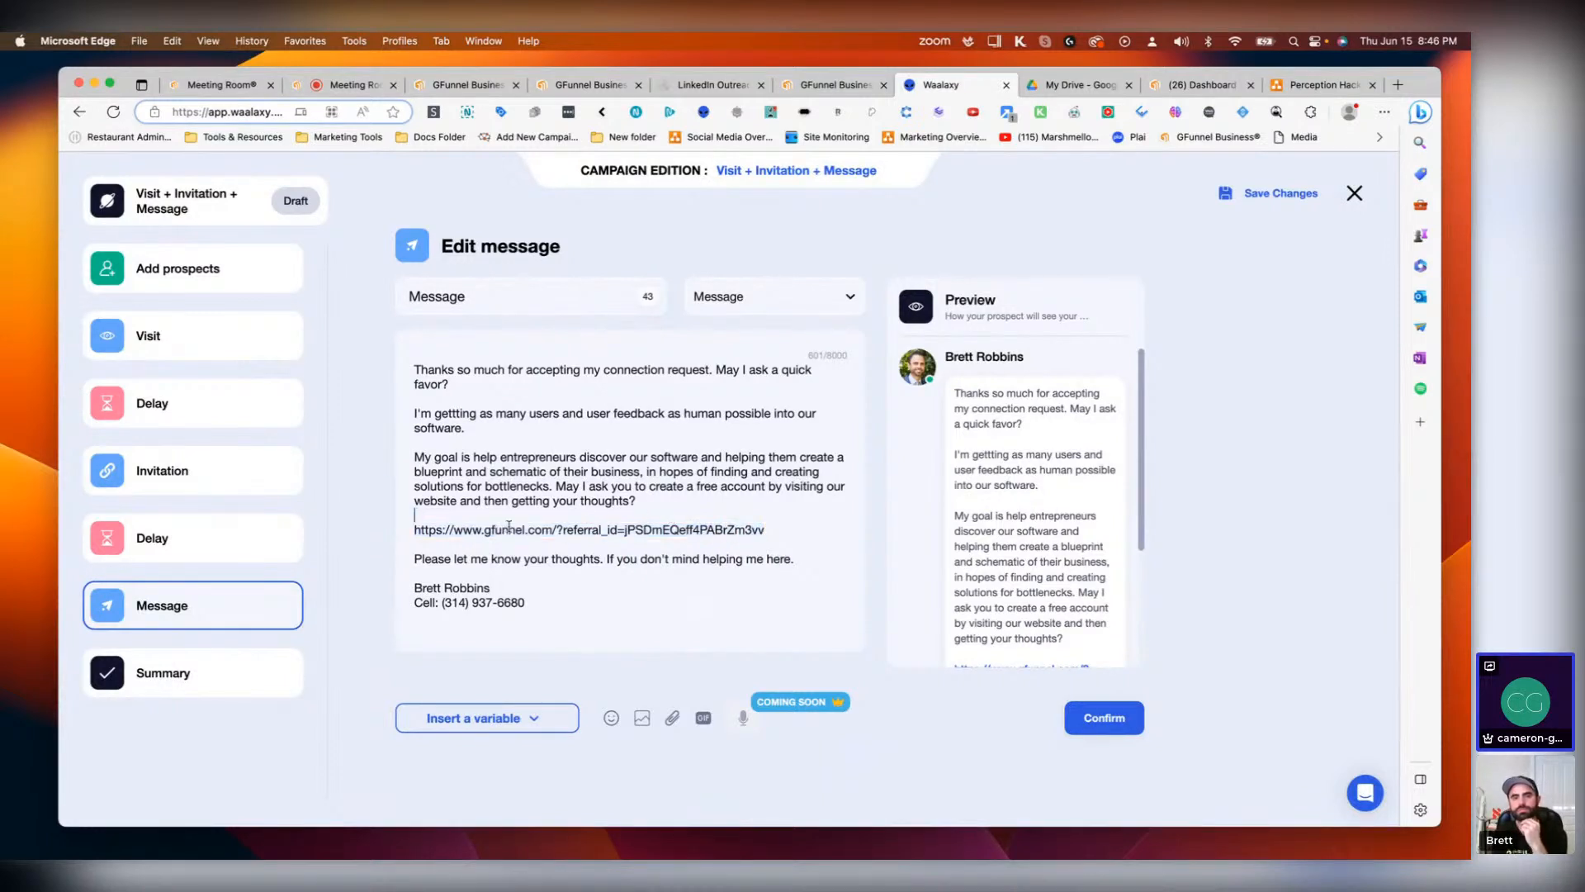
drag(416, 529, 763, 527)
text(https://rebrand.ly/gfunnelsoftware)
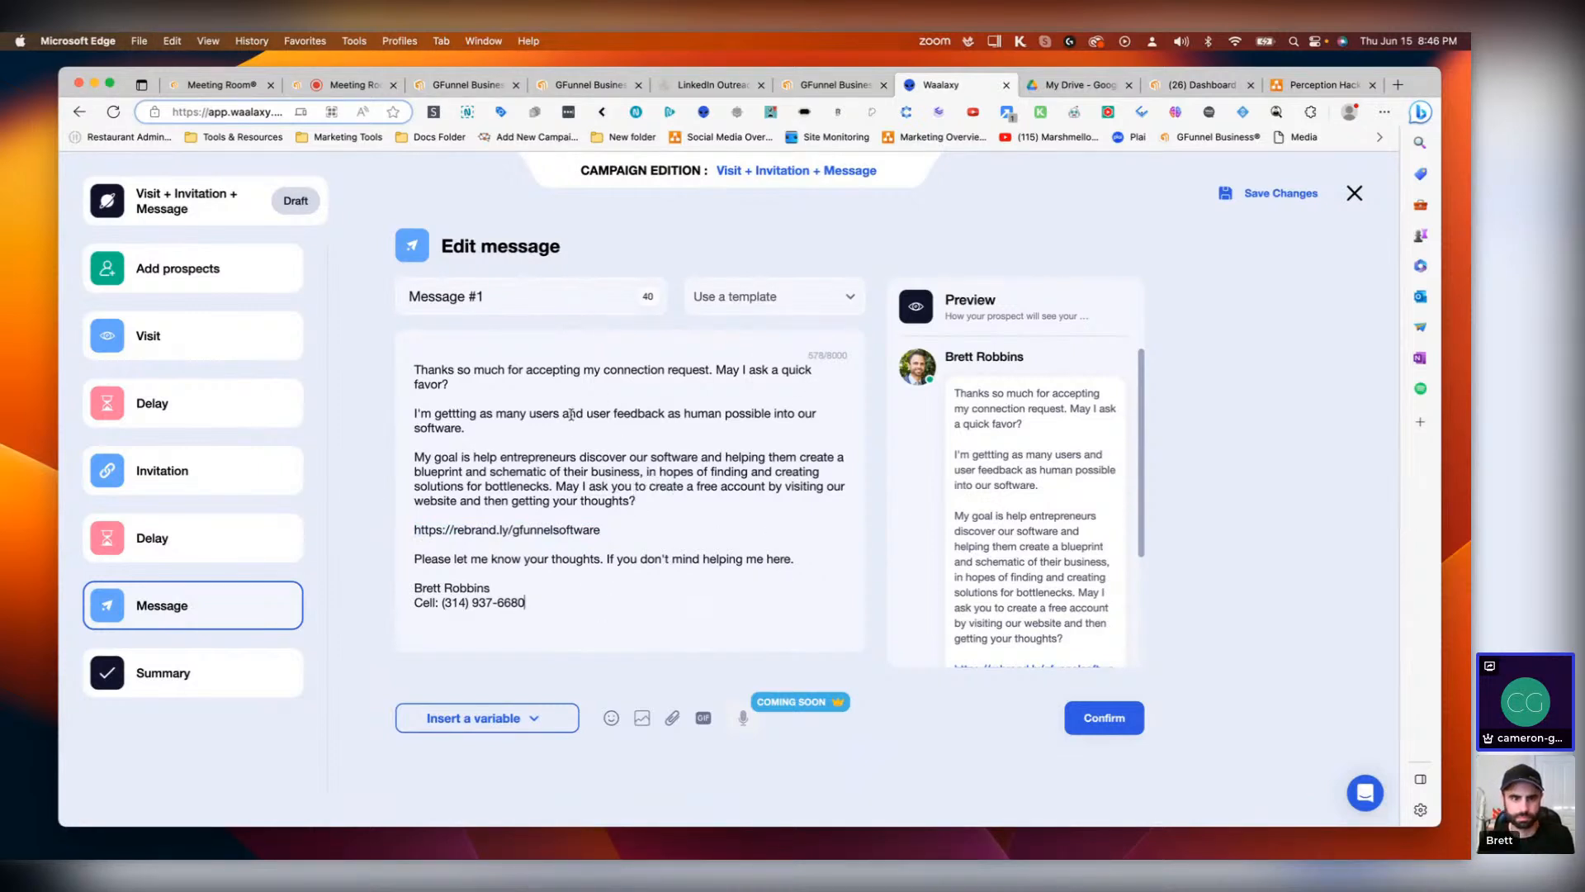
Step: Confirm the message and launch the Visit + Invitation + Message campaign
click(1104, 719)
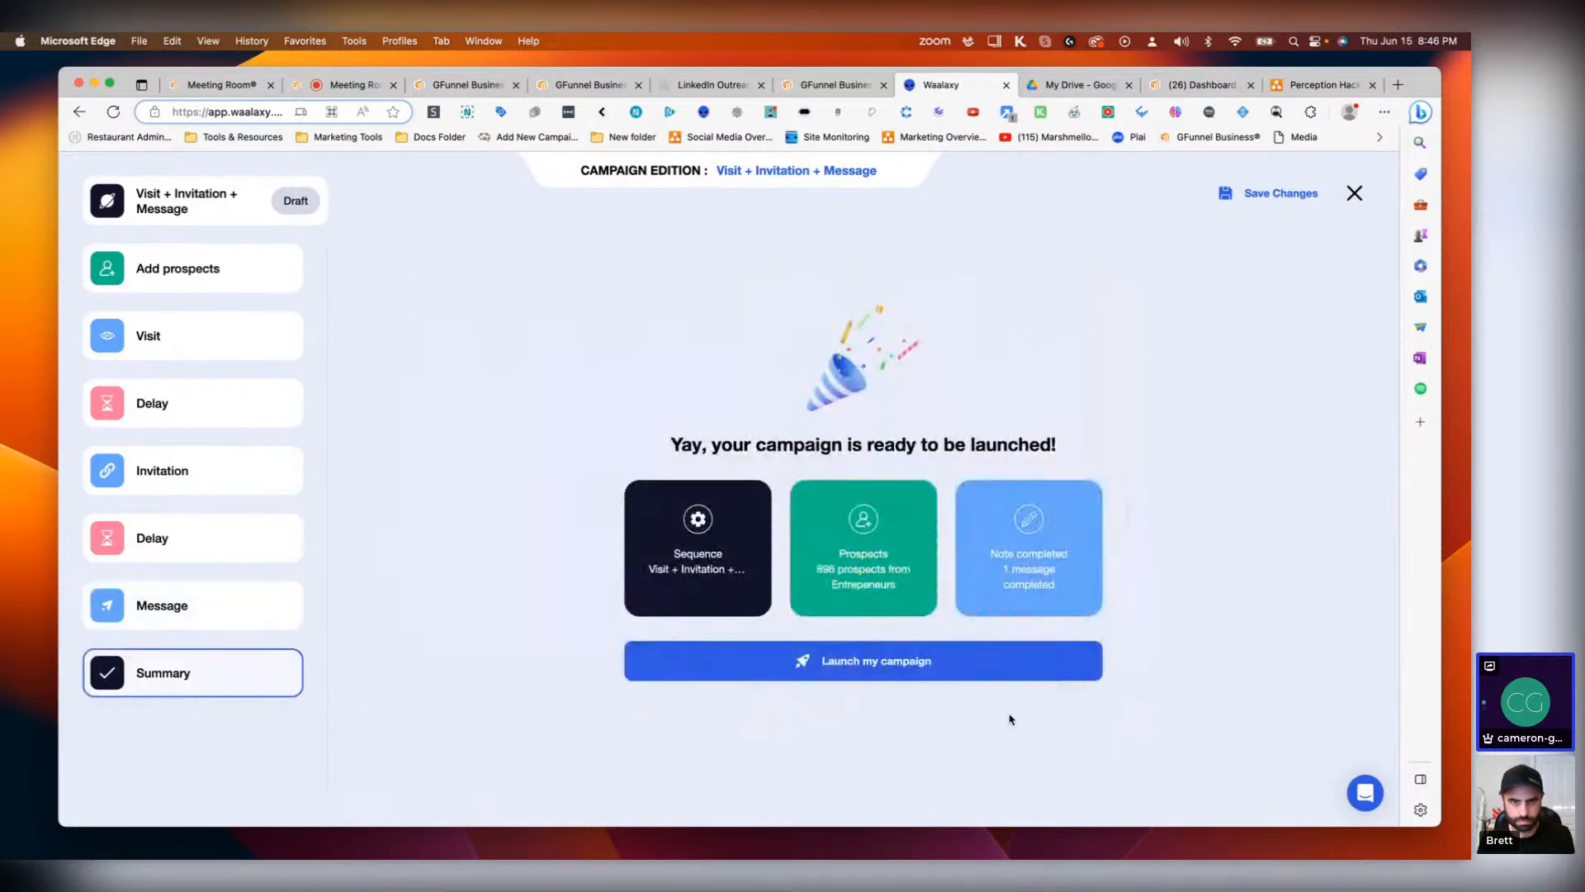
click(856, 673)
click(728, 628)
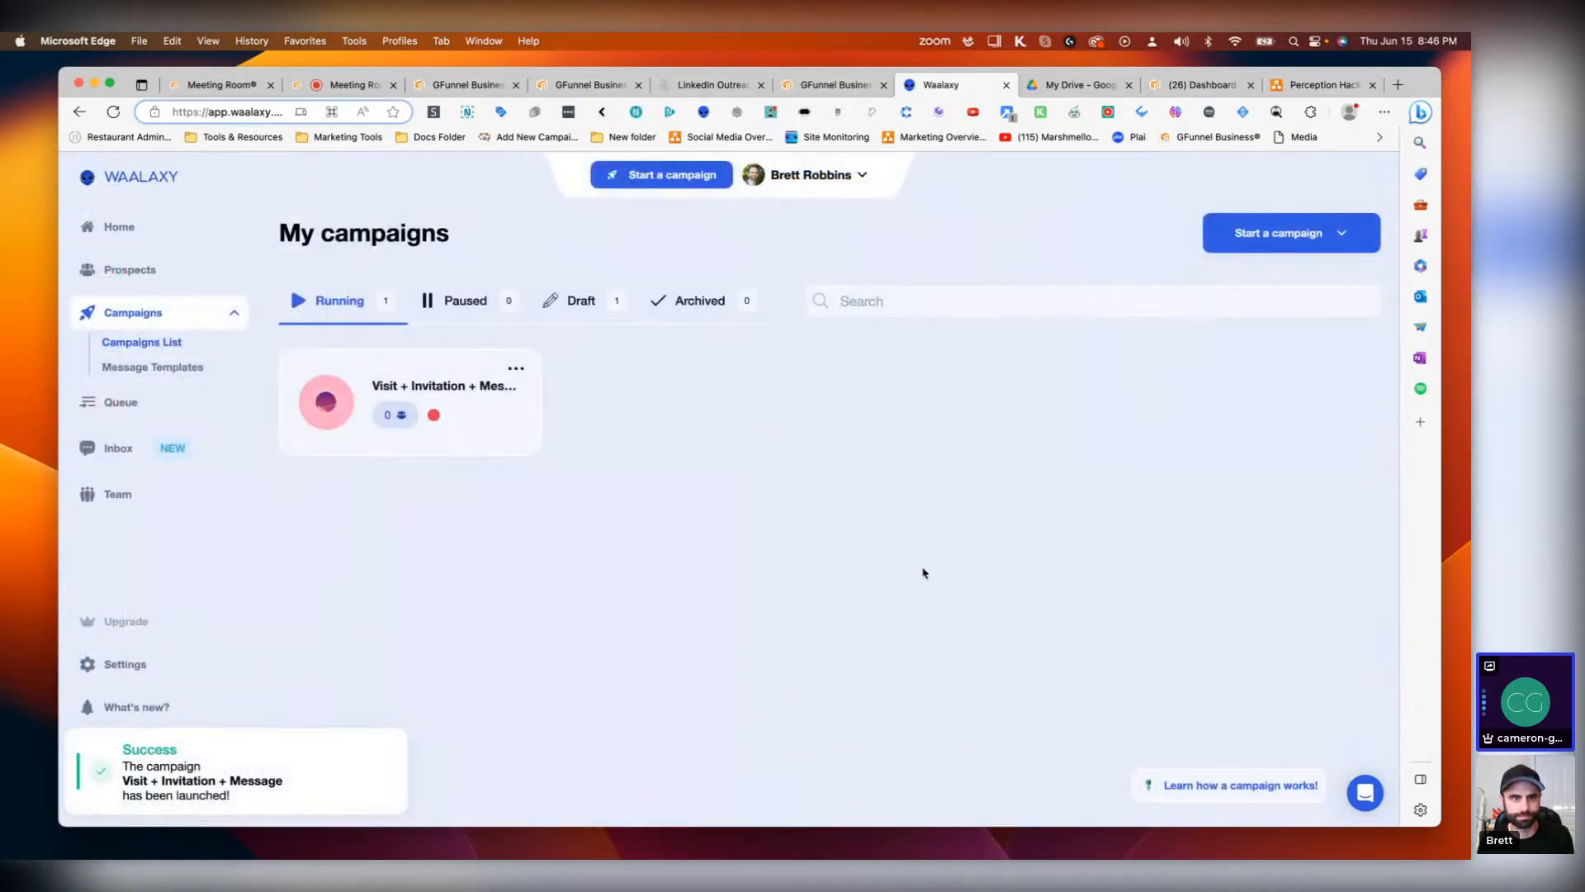
Step: Review the Cloud settings for the LinkedIn credentials, then return to the home dashboard
click(149, 667)
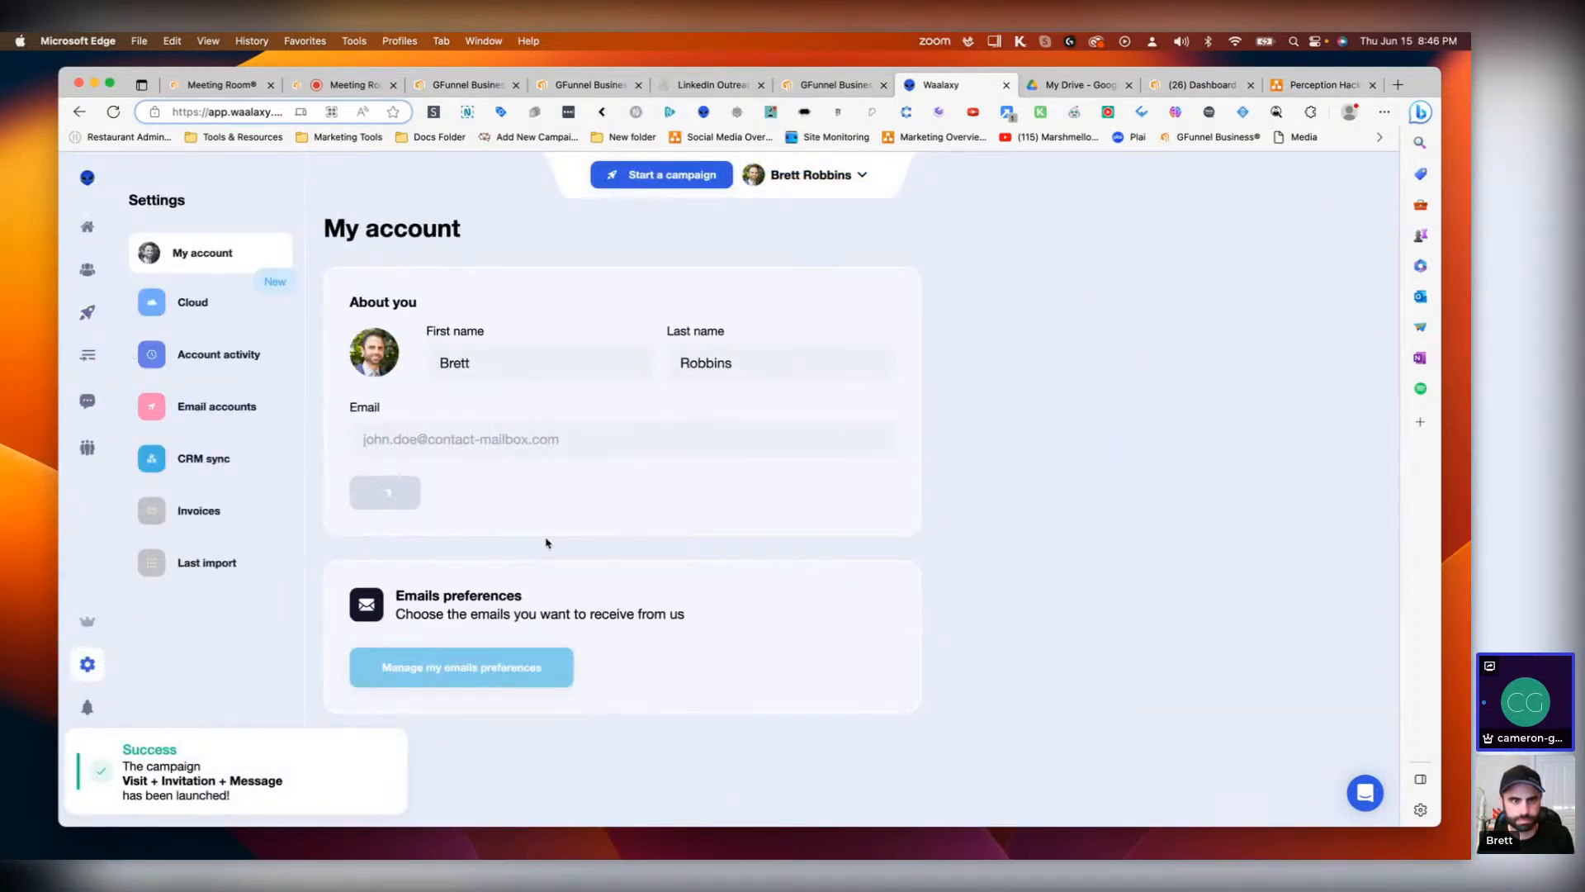
click(231, 306)
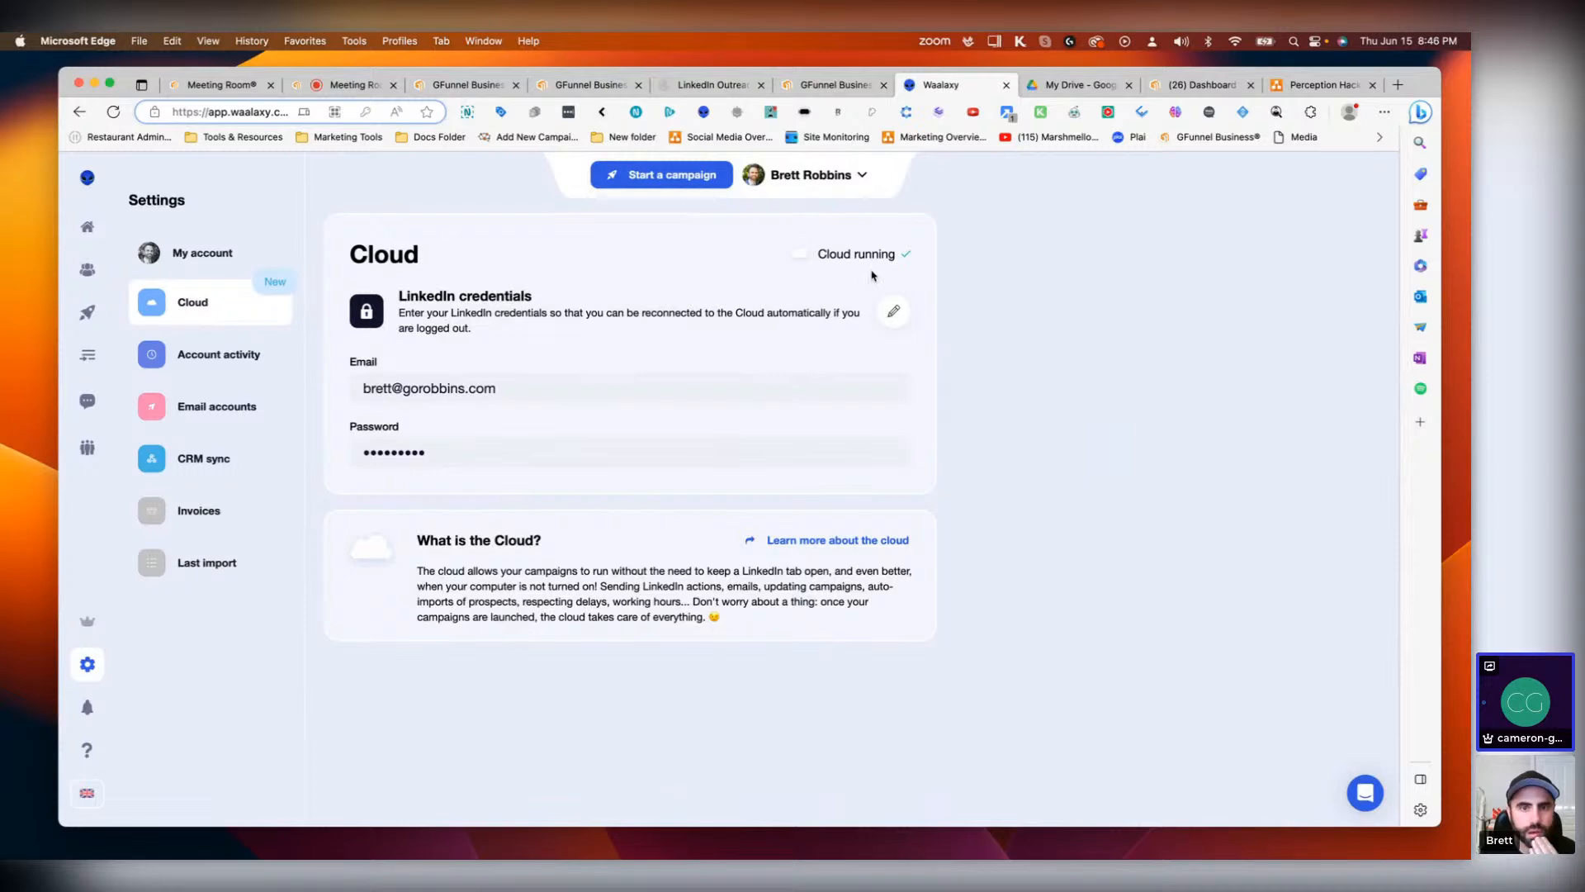
click(116, 226)
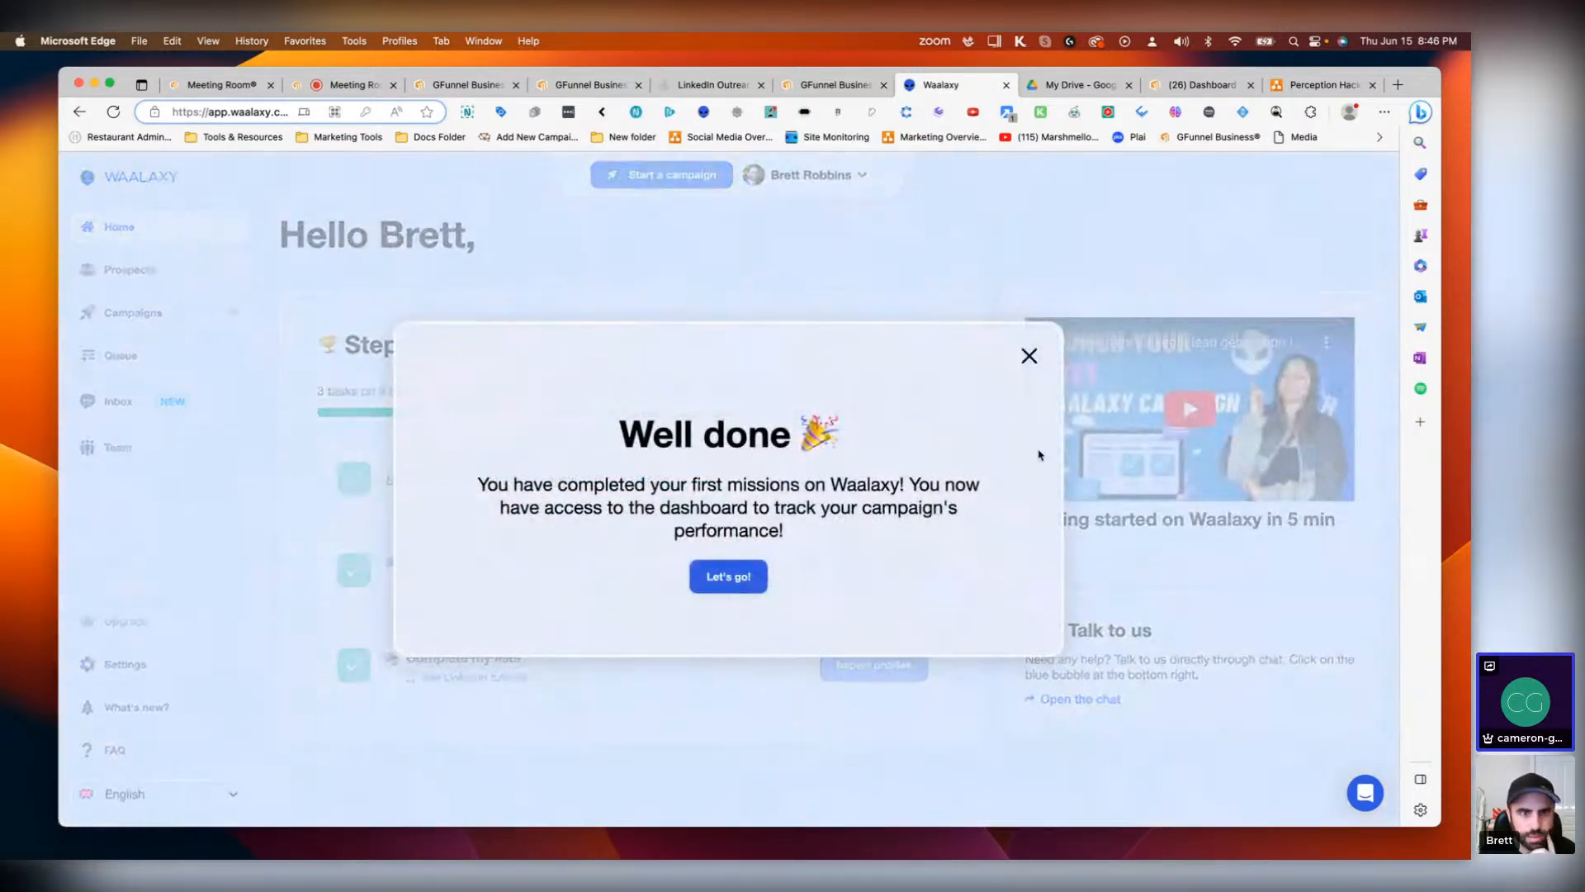
Step: Dismiss the completion popup and open the campaigns list
click(1027, 357)
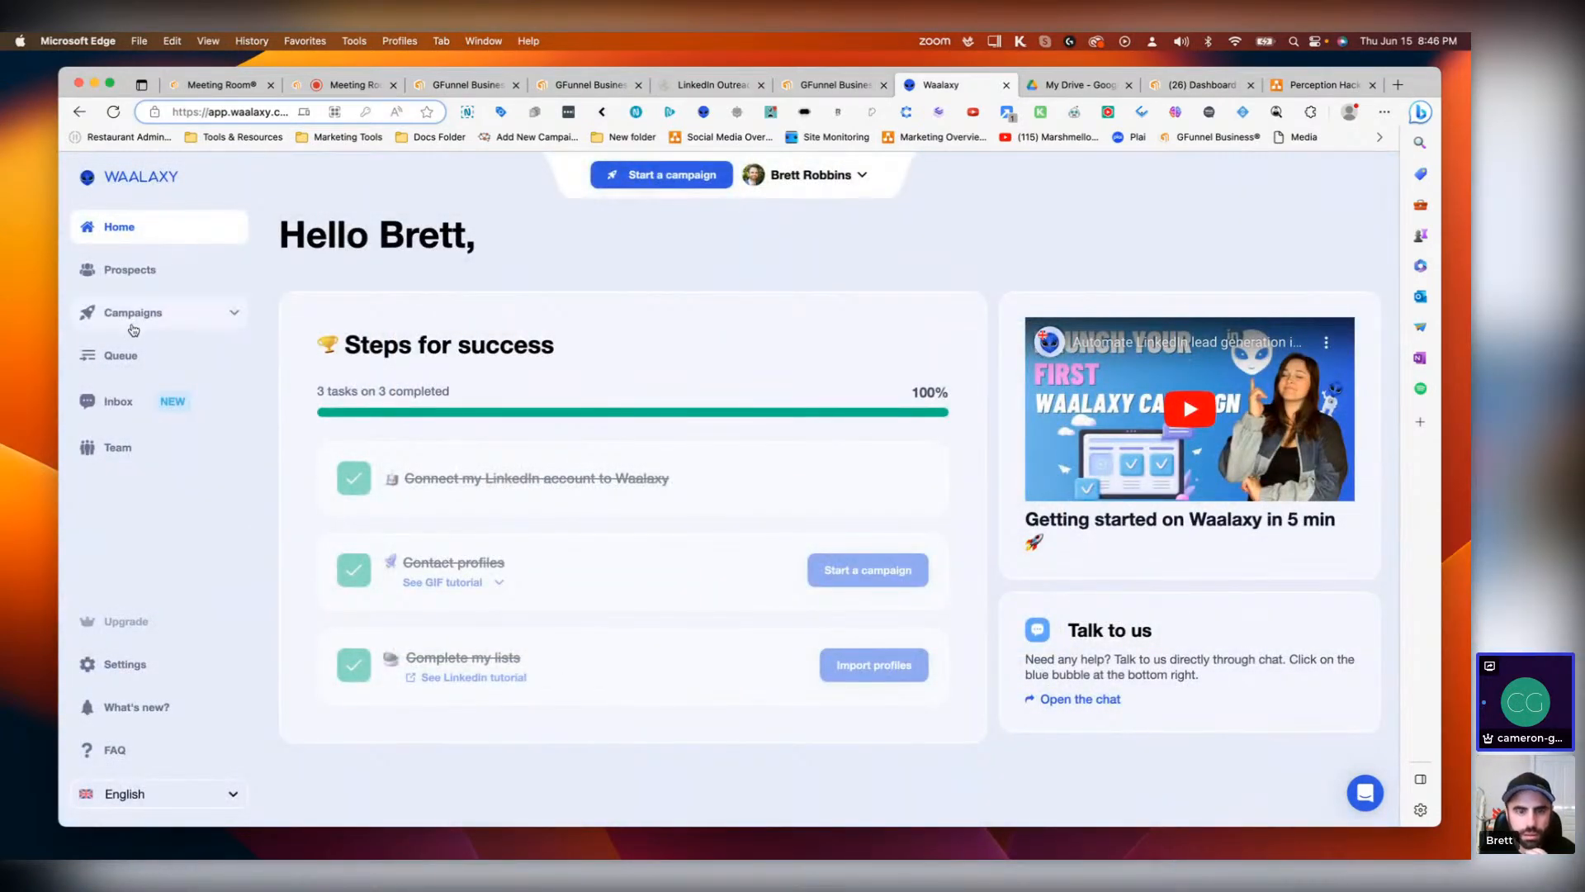
click(124, 666)
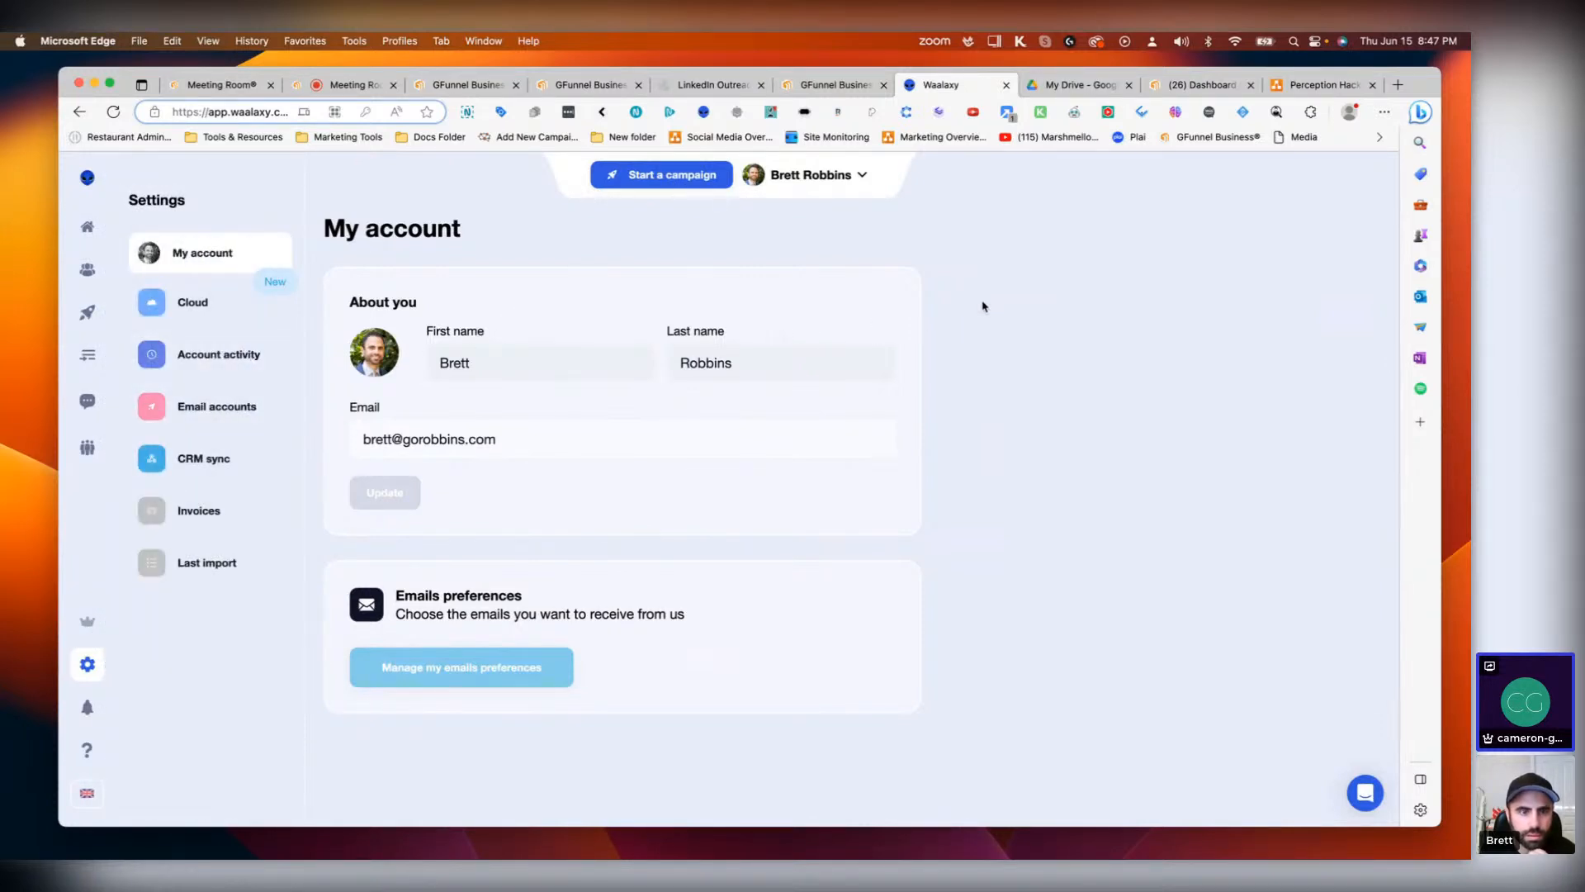
mouse_move(87, 227)
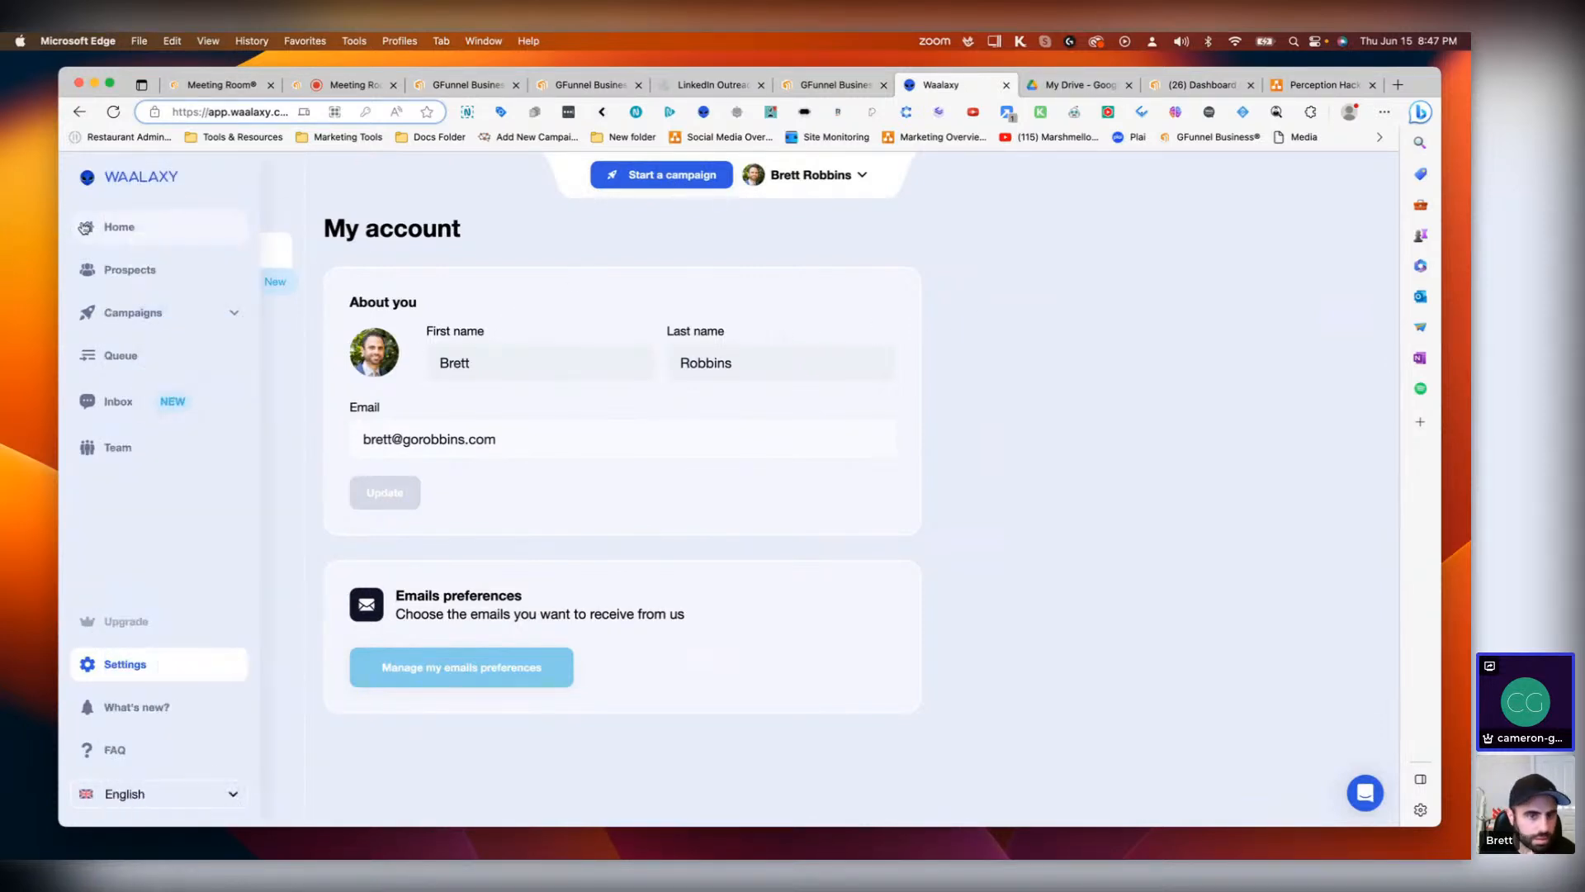
click(143, 314)
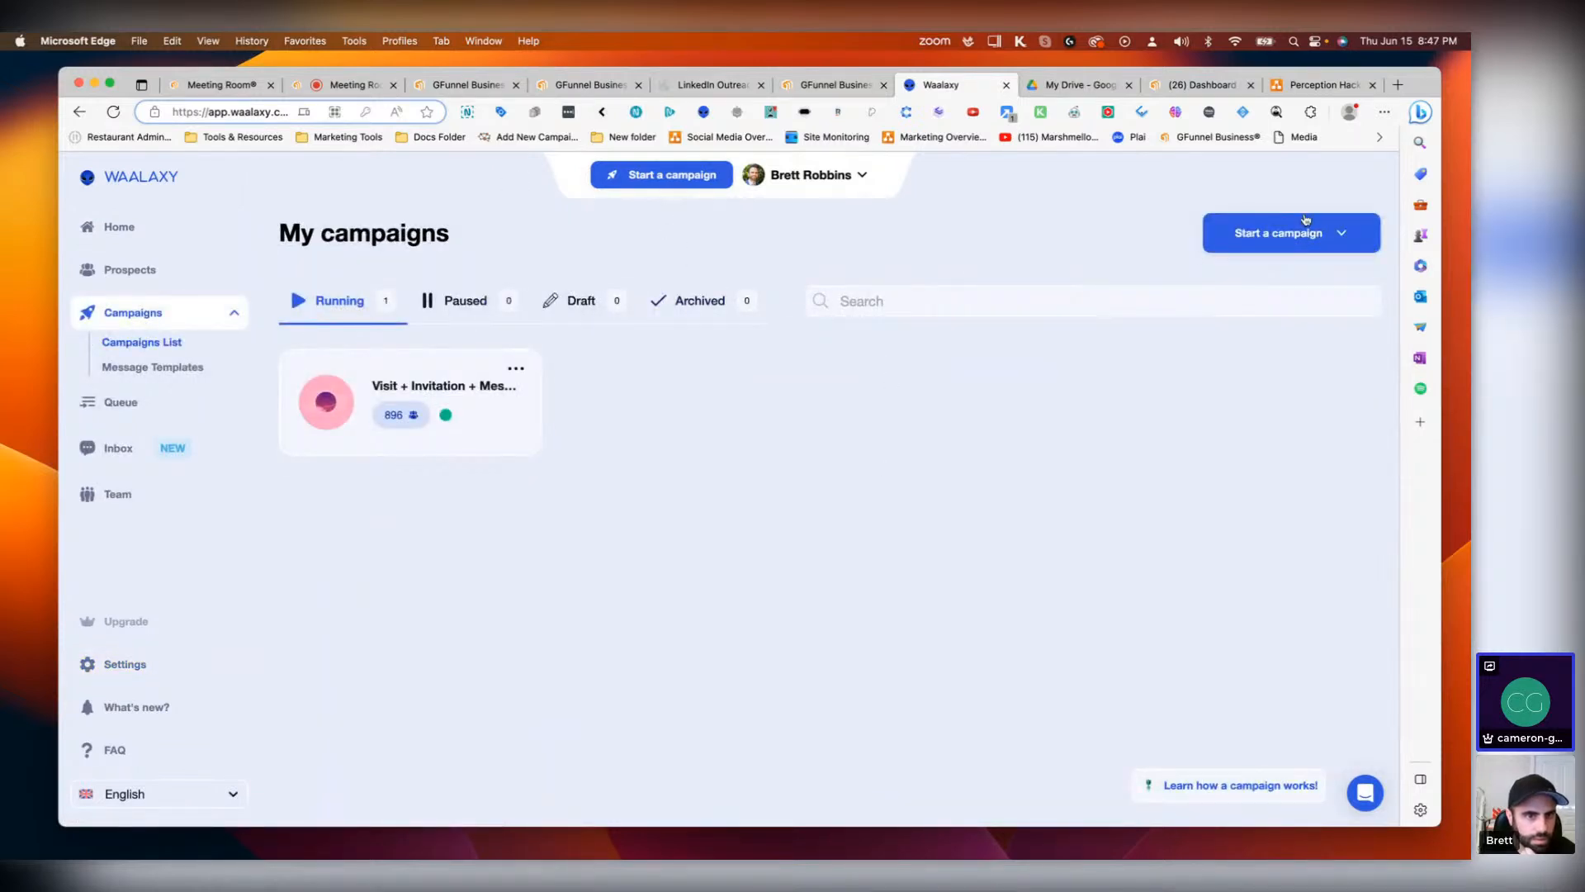
Step: Browse the campaign sequences, searching for email and then crm, and select the Visit + CRM Sync sequence
click(1263, 237)
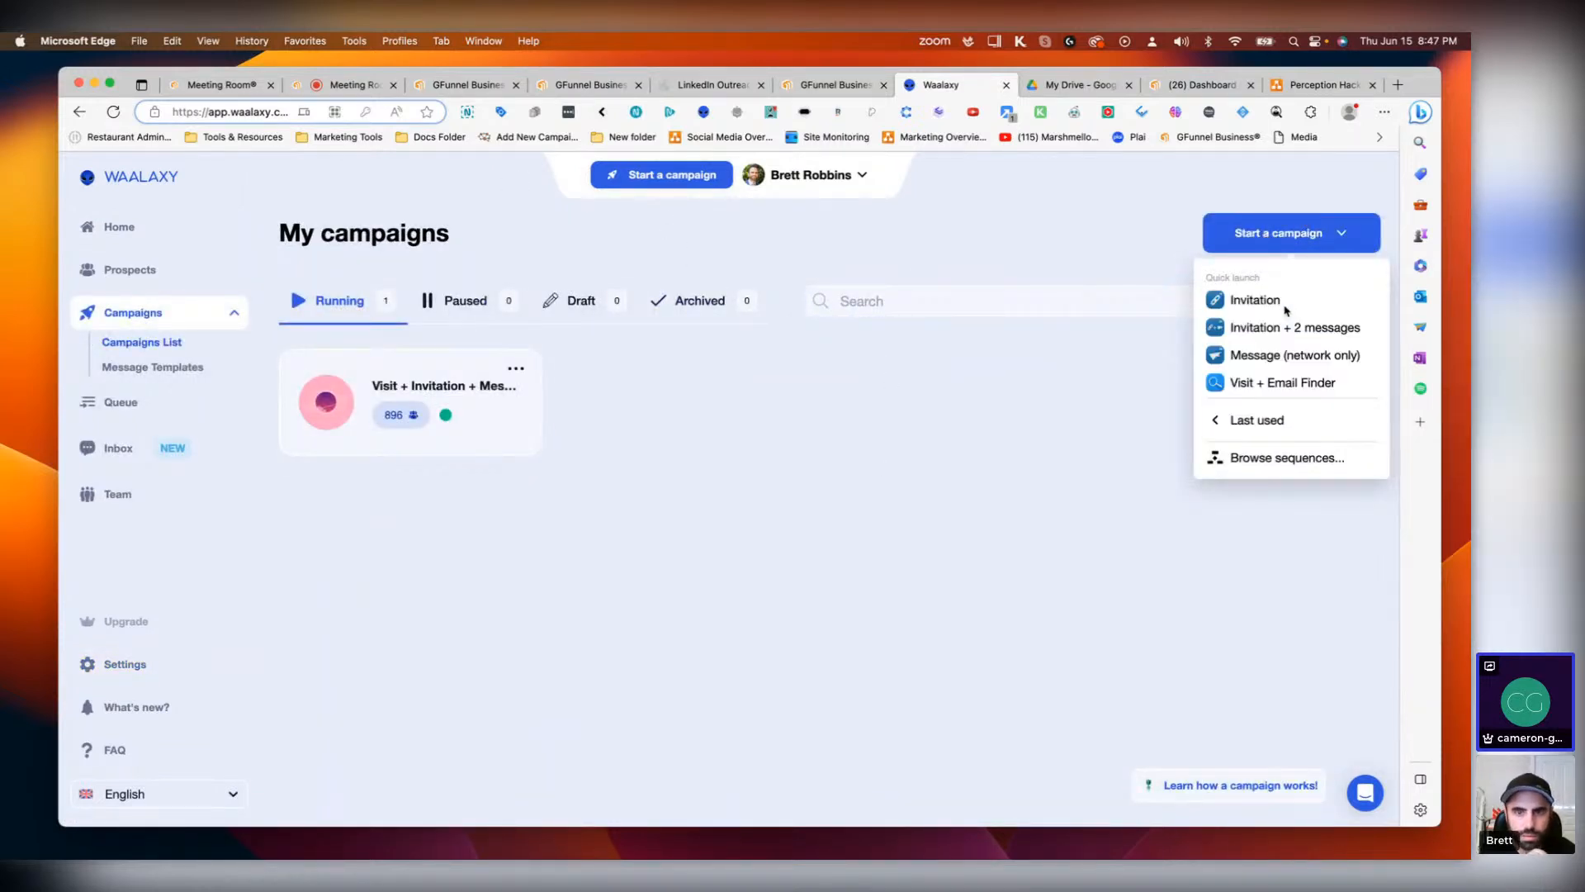
click(1265, 457)
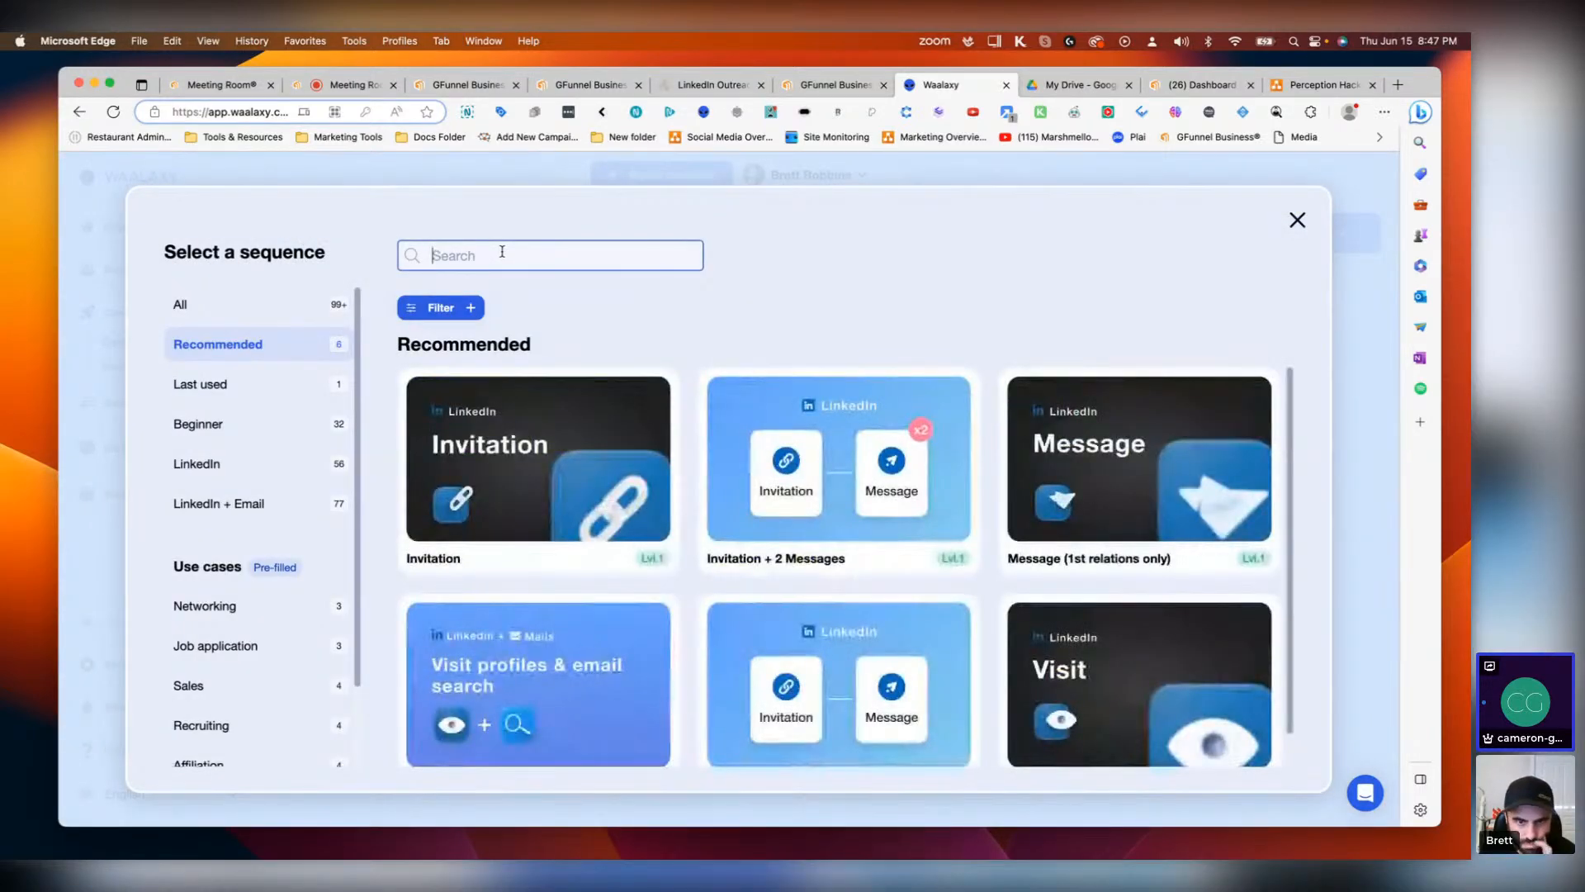
text(email)
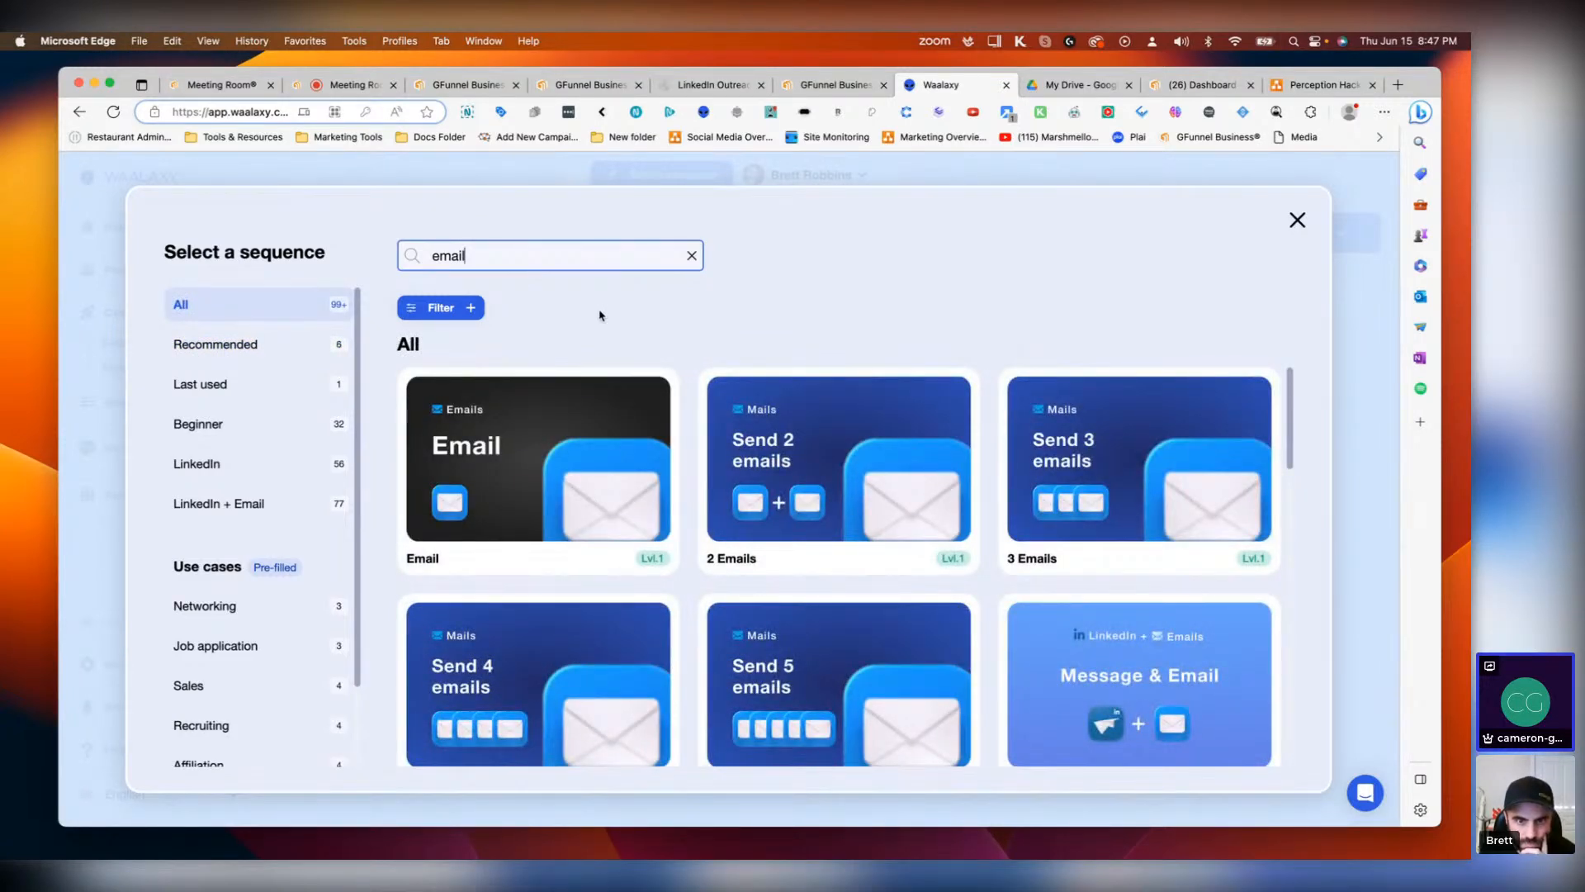
scroll(750, 467, down, 5)
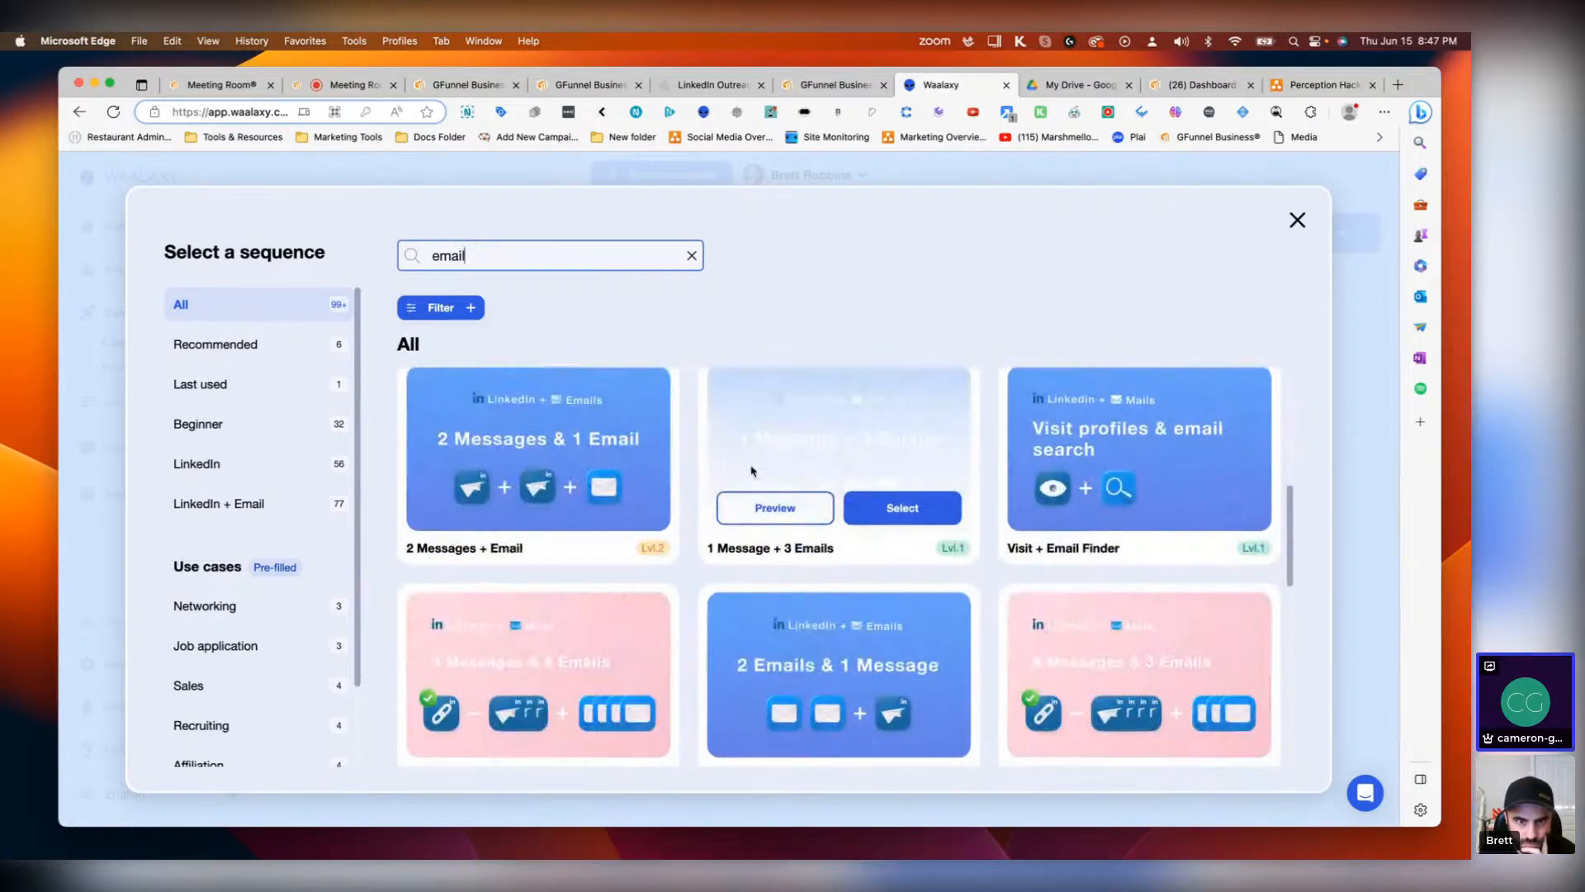
scroll(753, 470, down, 7)
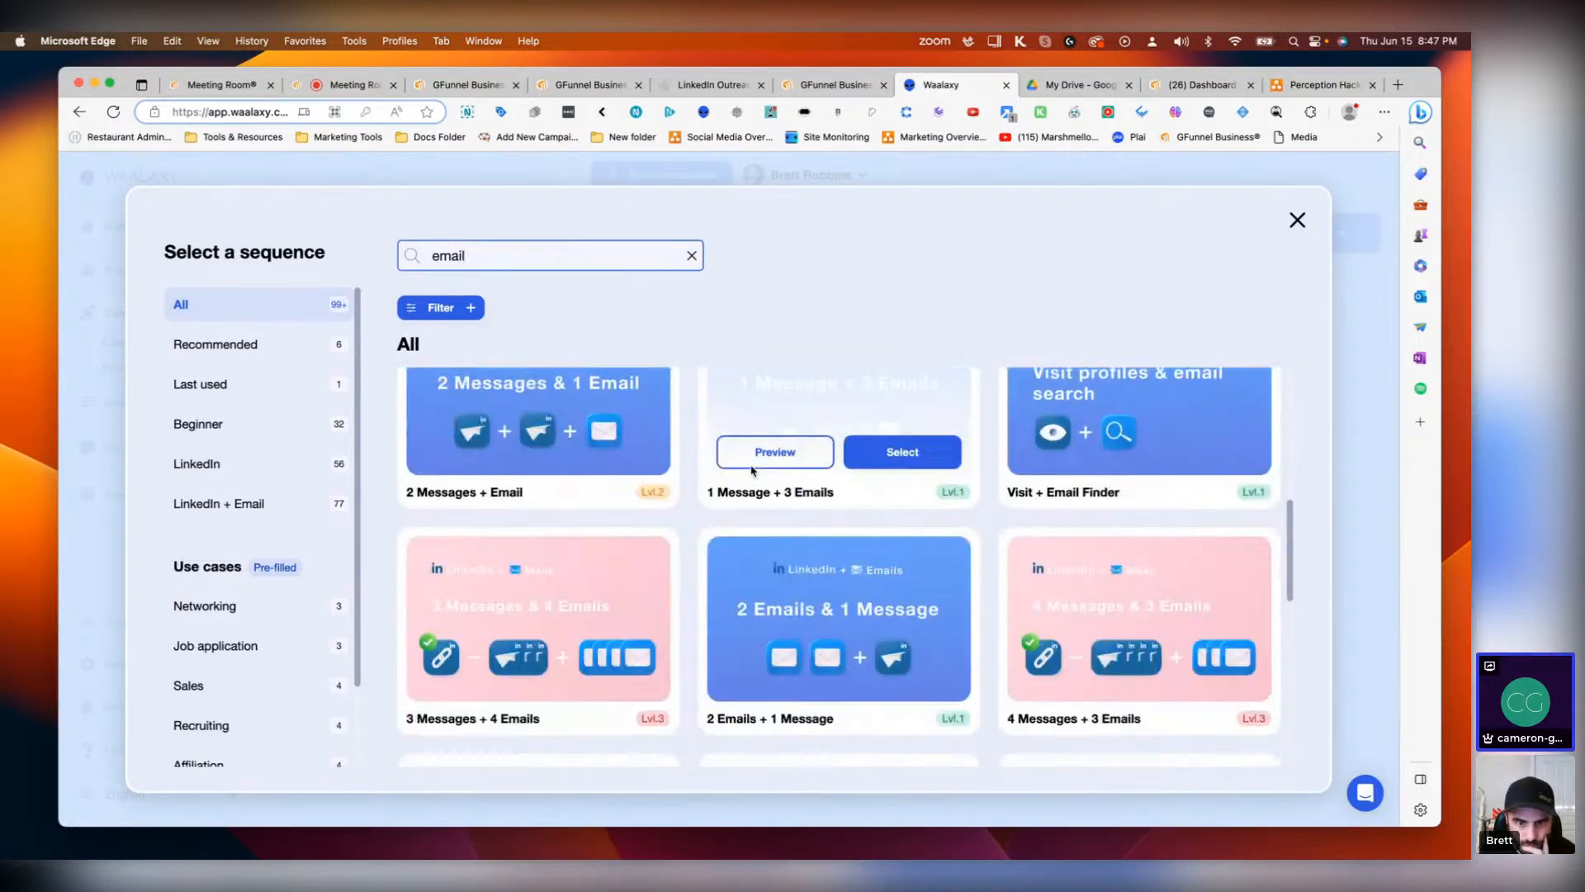
double_click(522, 262)
text(crm)
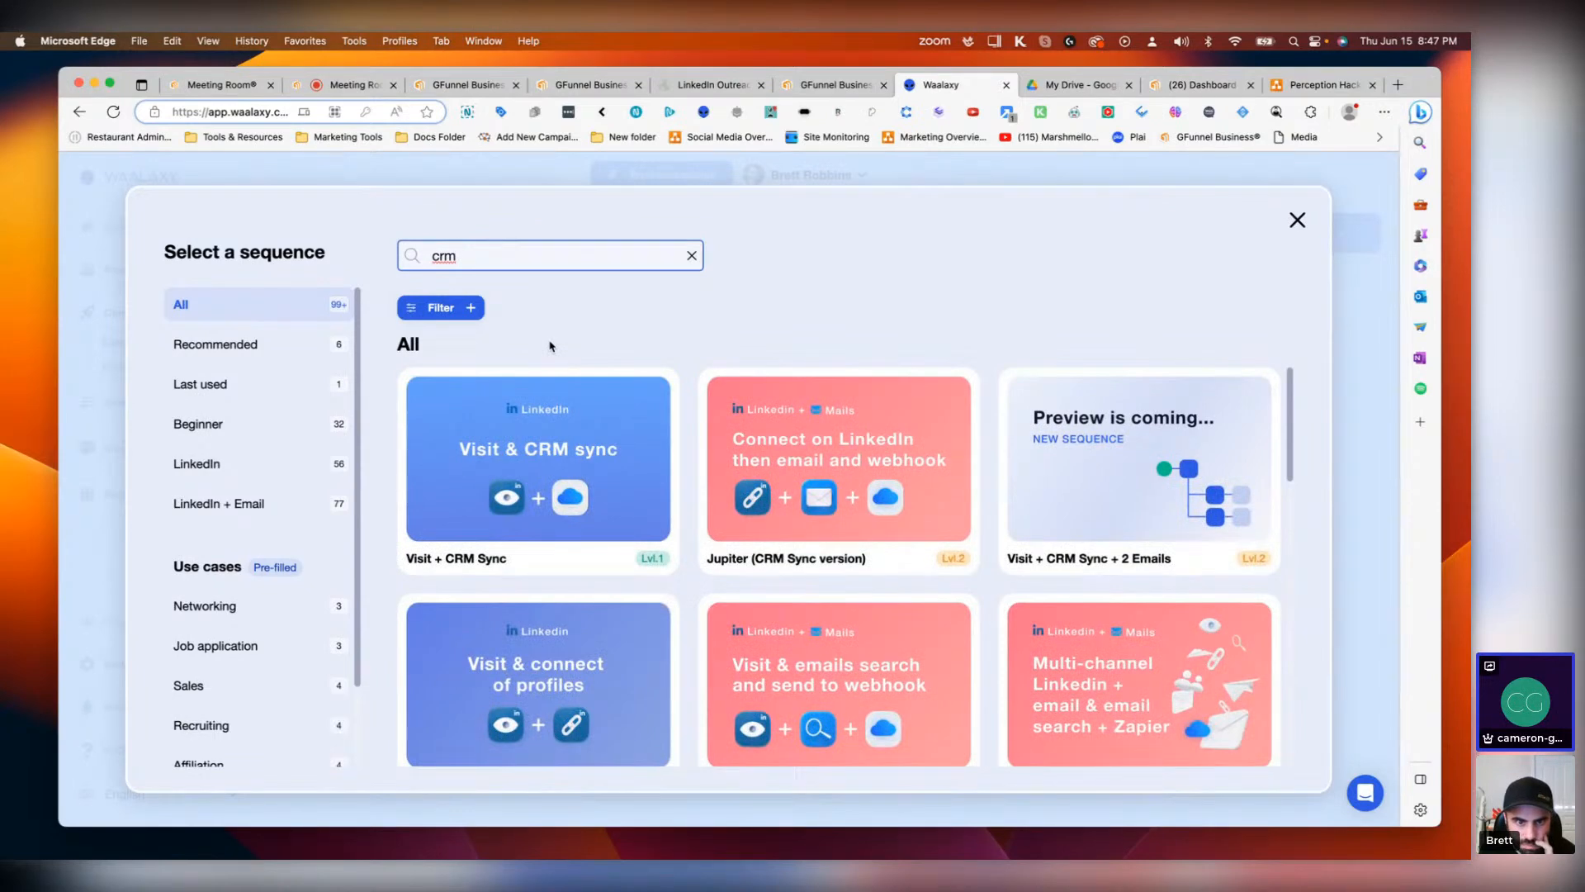
mouse_move(526, 371)
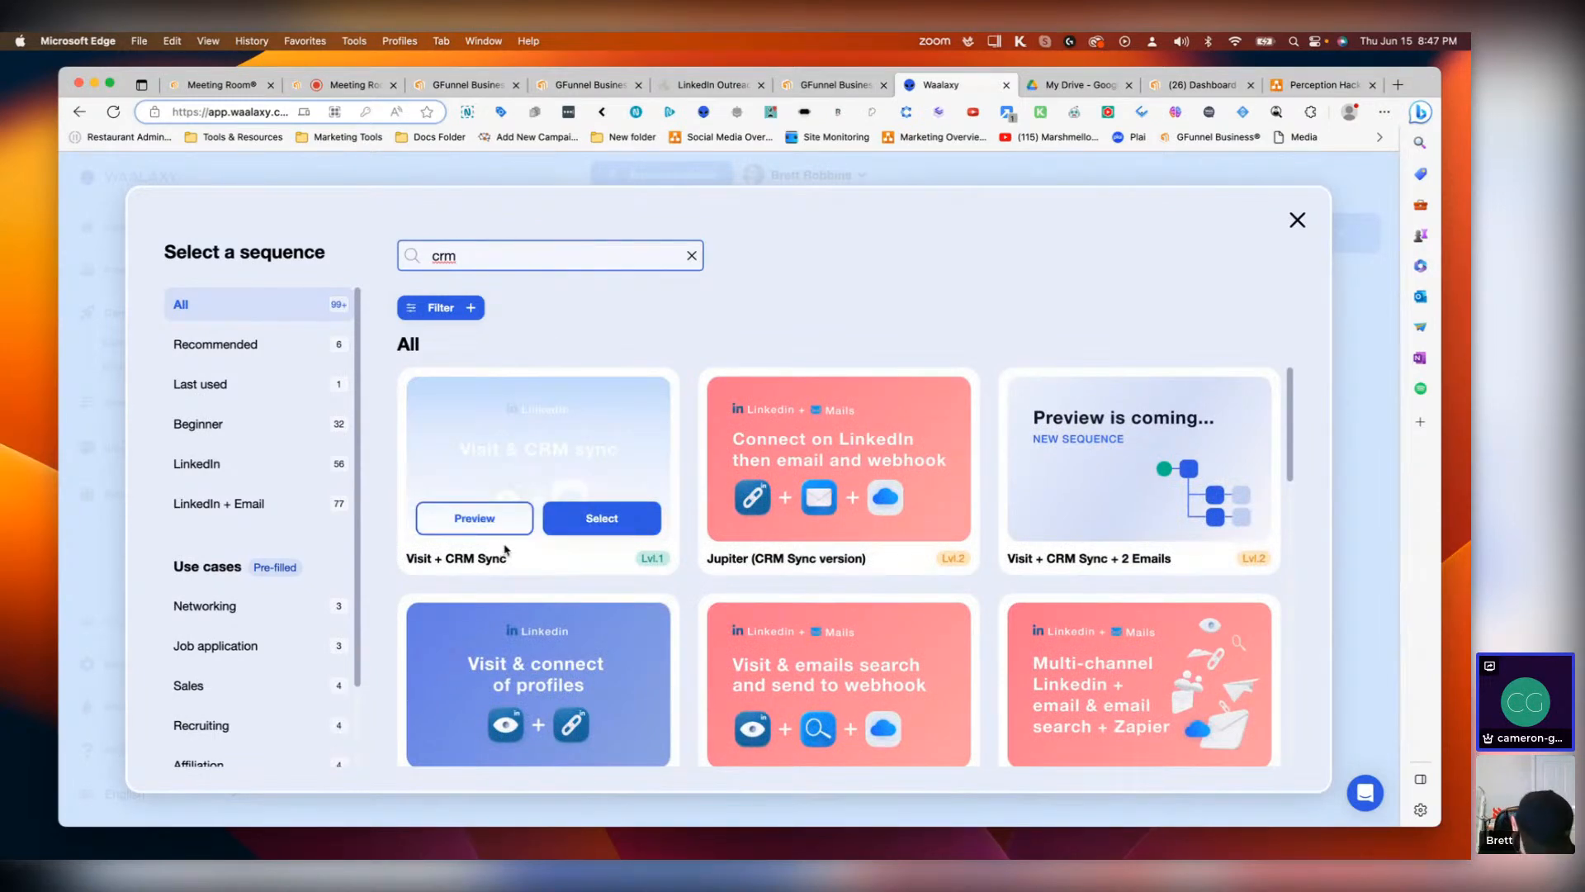
click(600, 518)
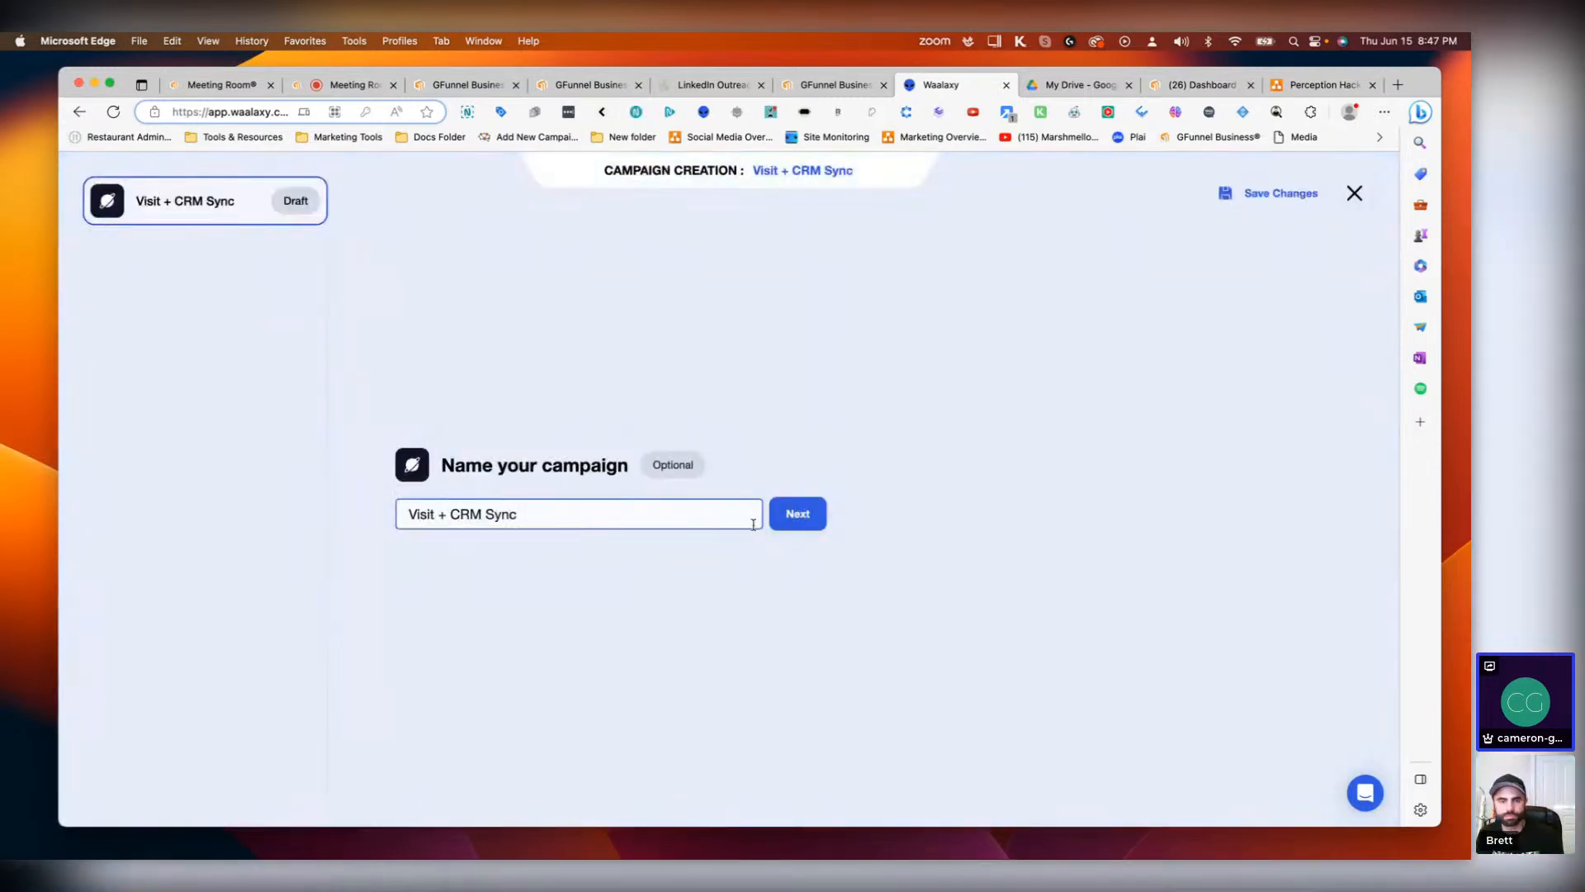
Step: Keep the name Visit + CRM Sync, try adding prospects from auto-import, and quit the new campaign without saving
click(822, 516)
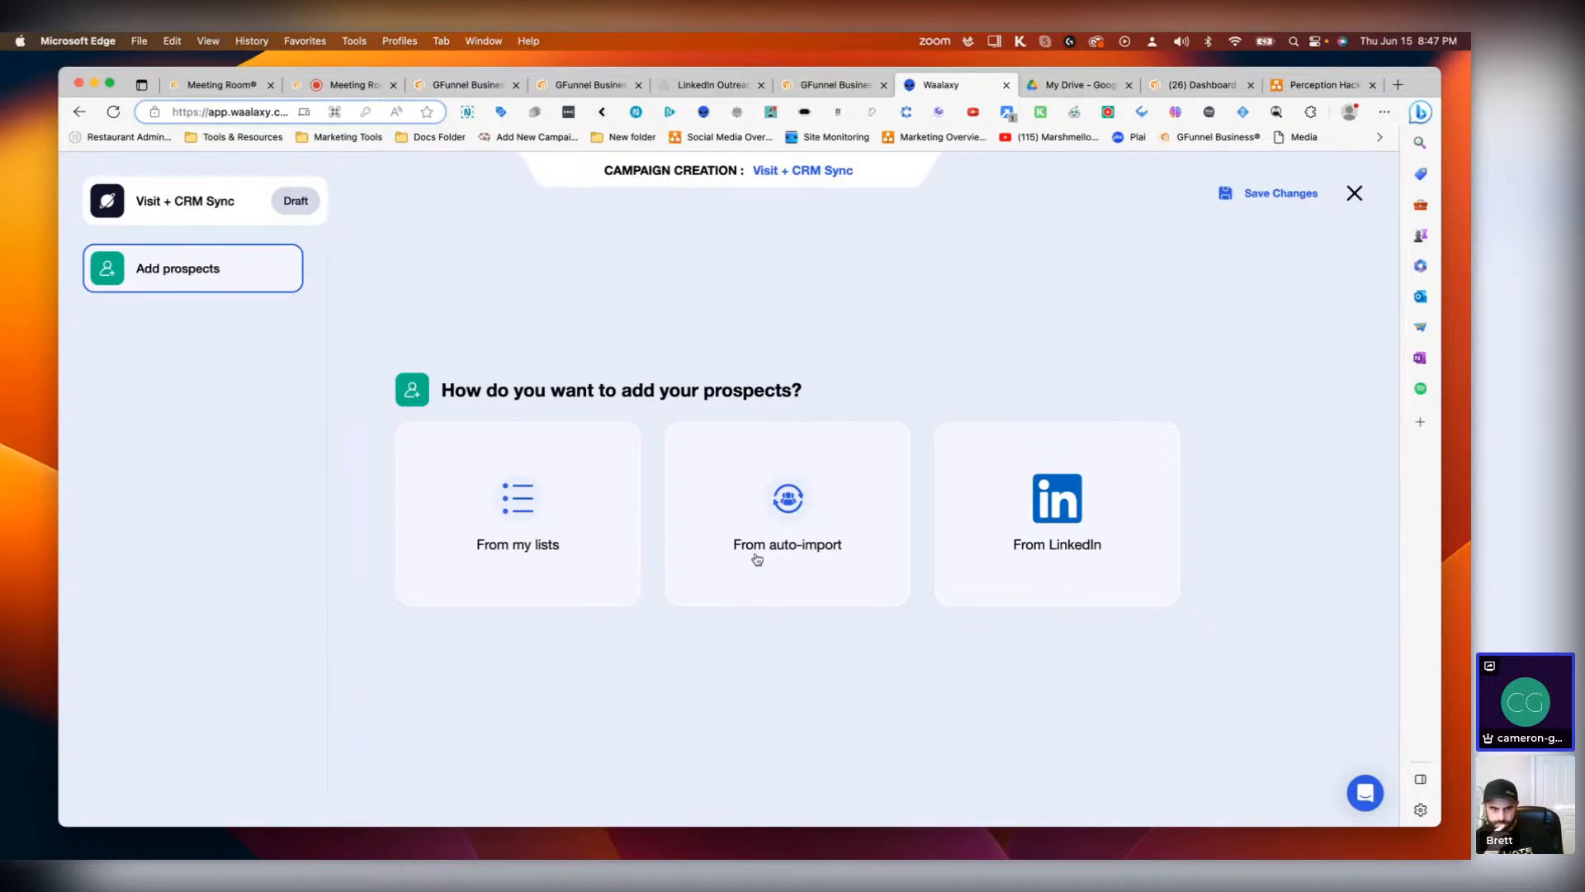
click(786, 549)
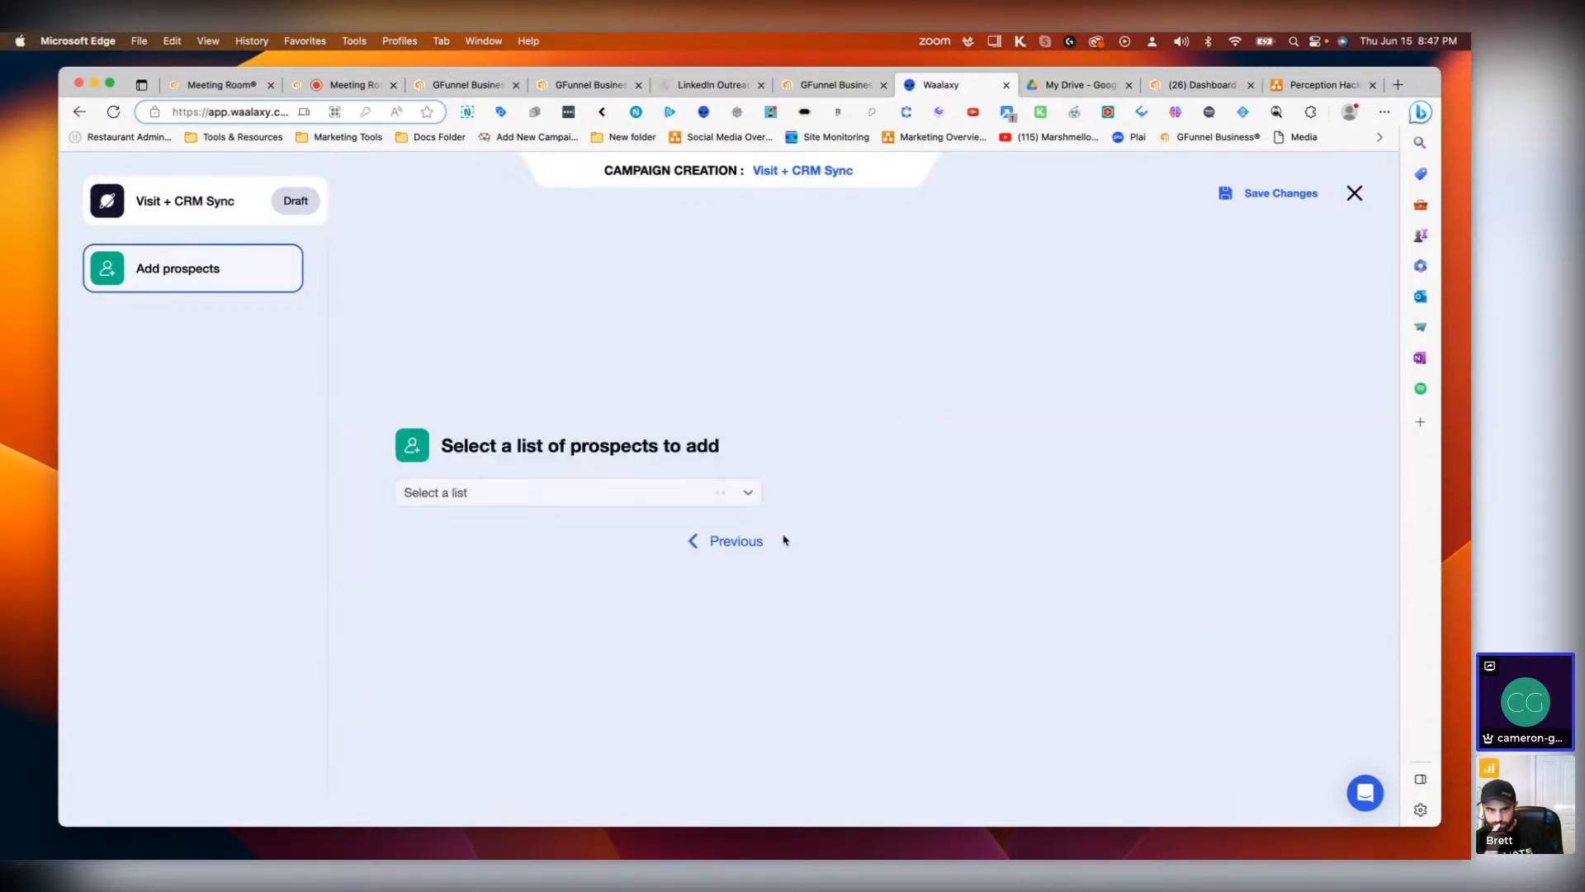
click(715, 497)
click(848, 399)
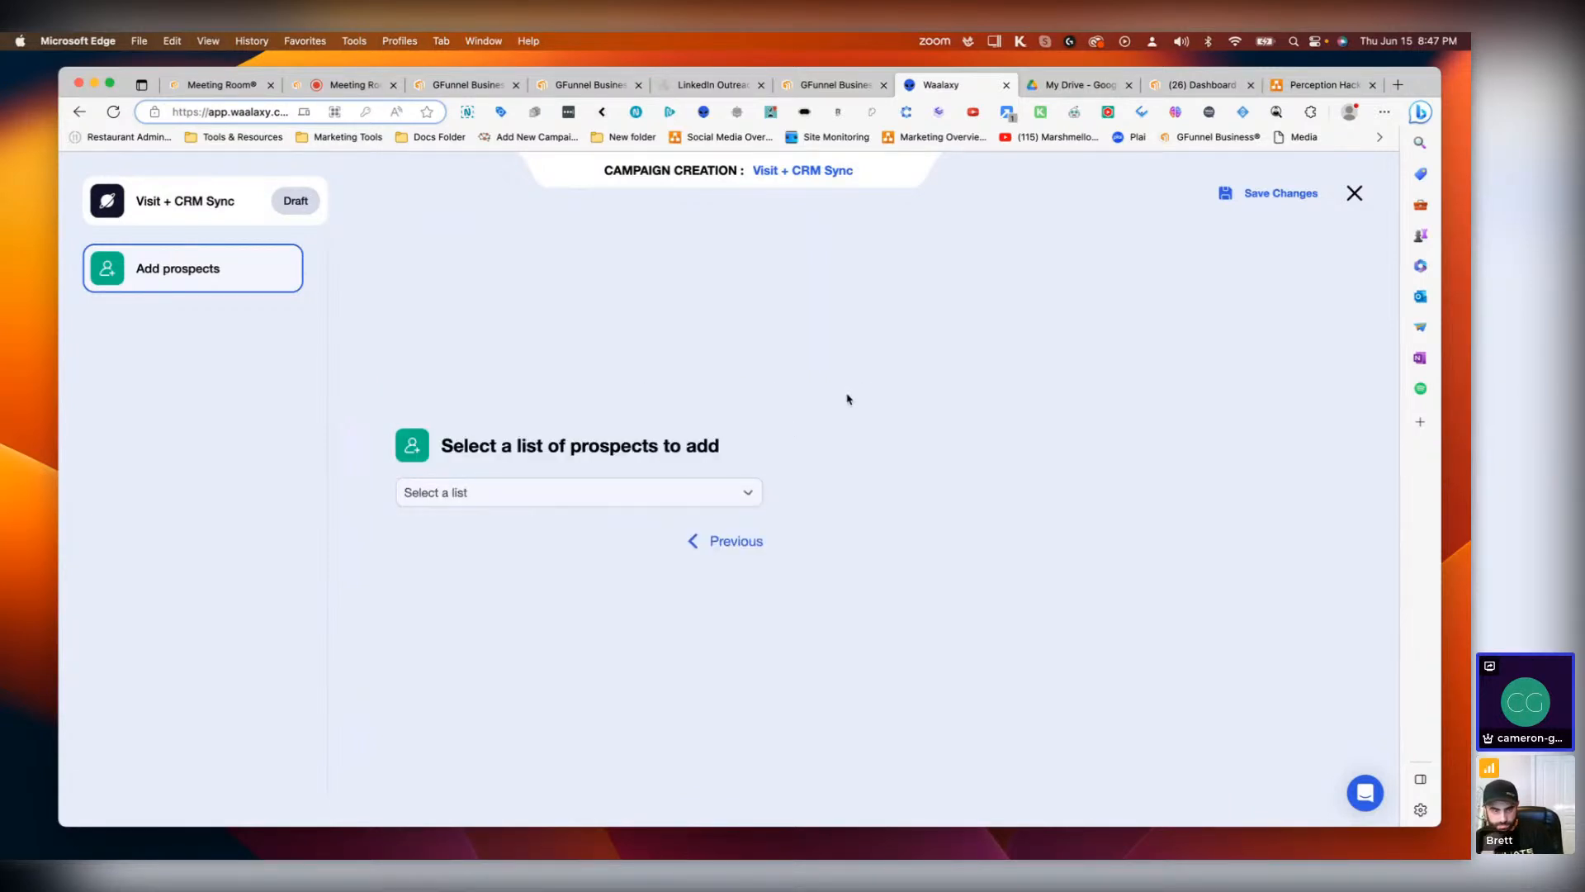
click(753, 547)
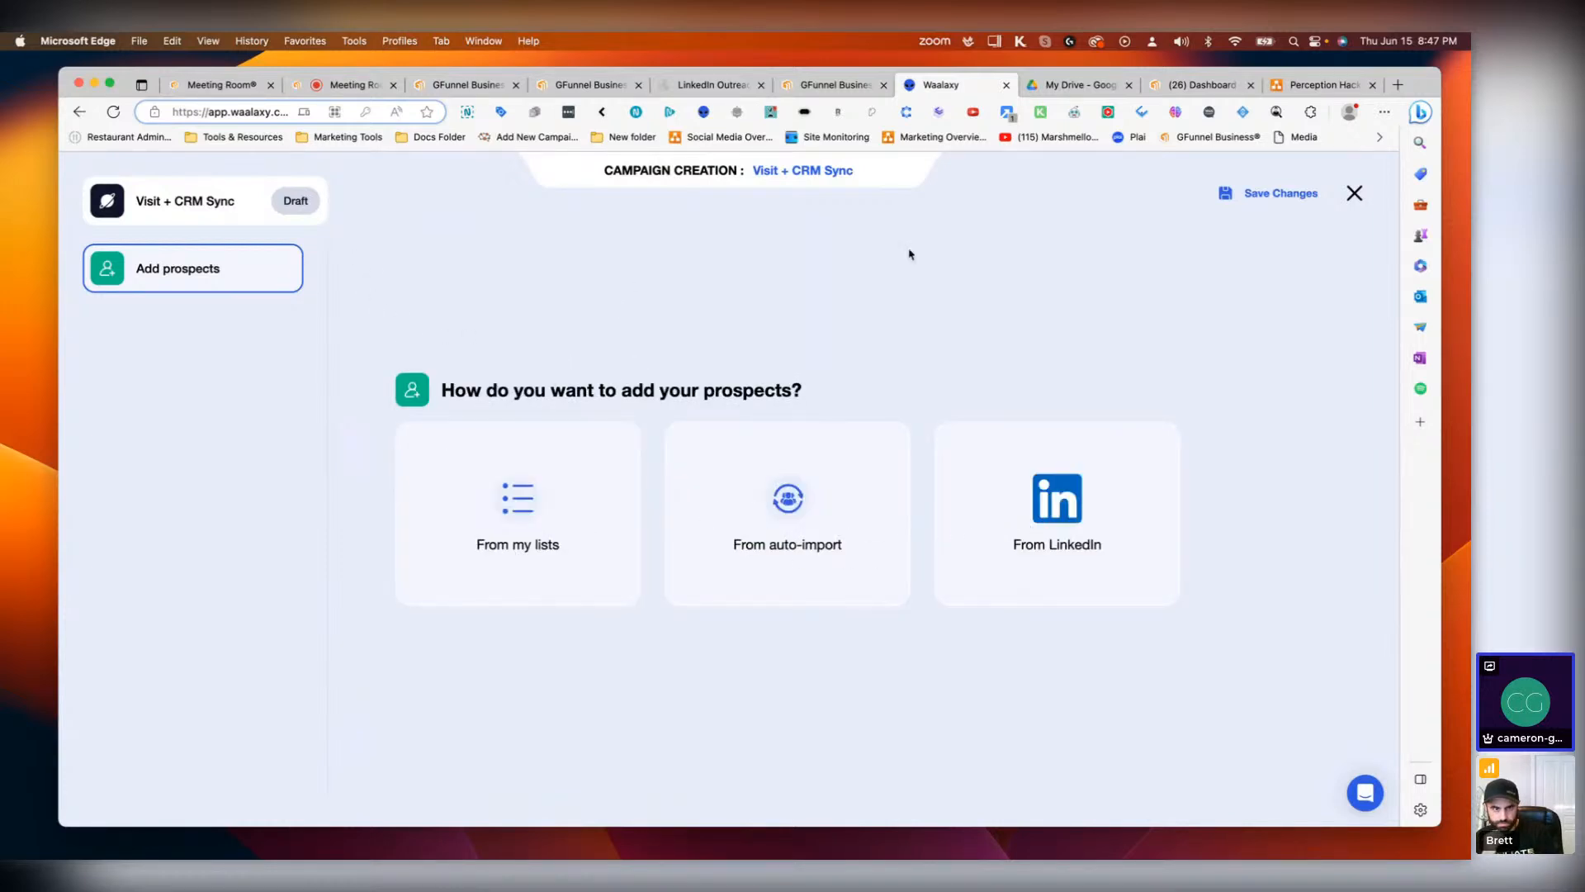
click(1356, 196)
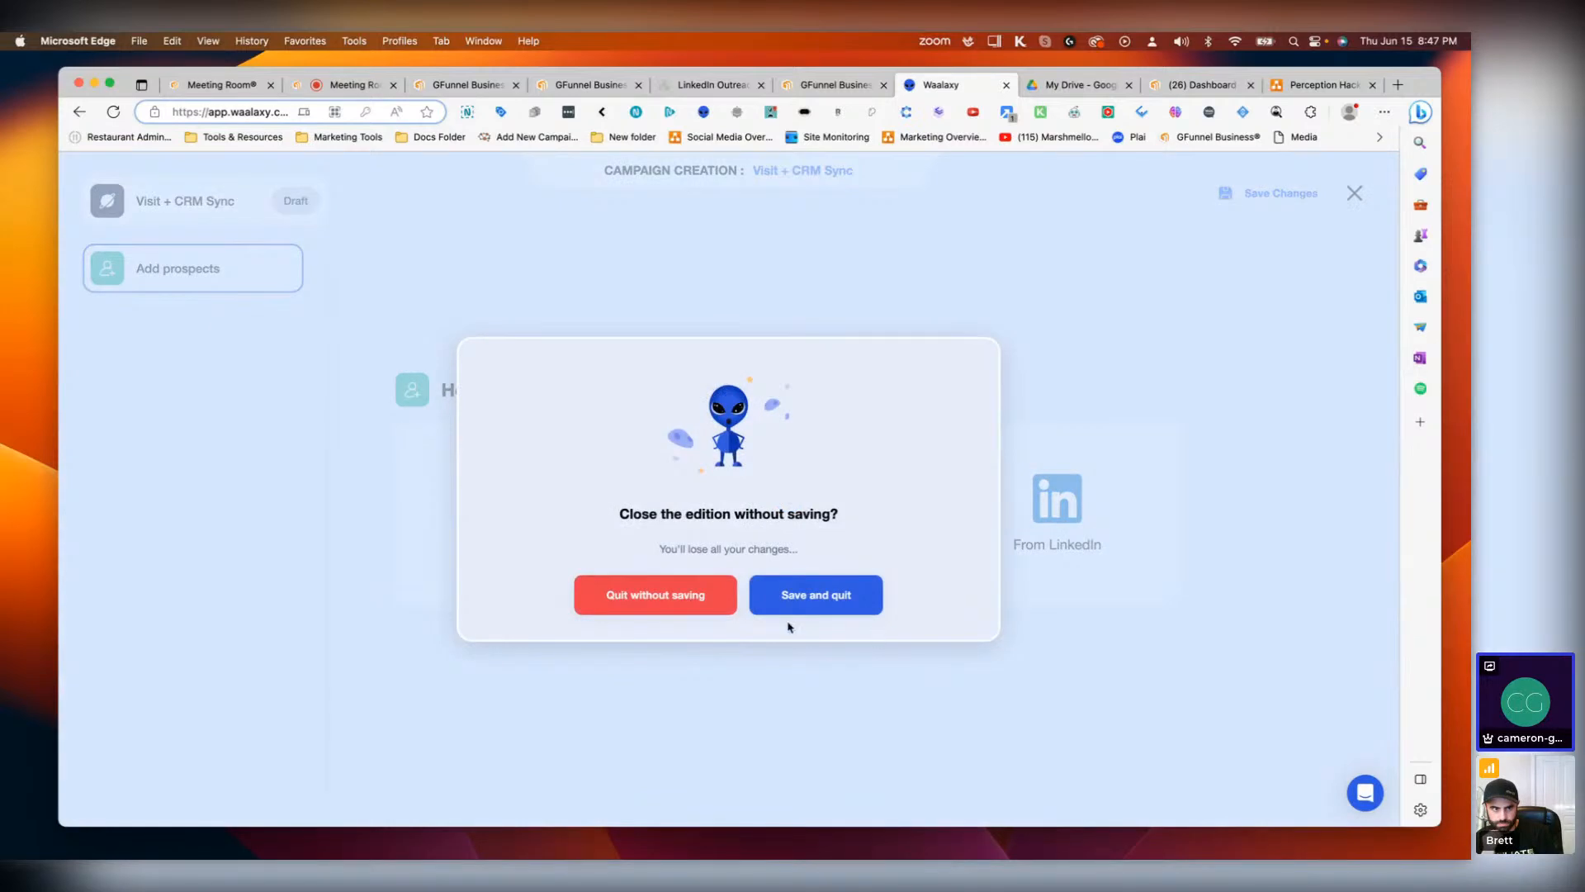
click(708, 605)
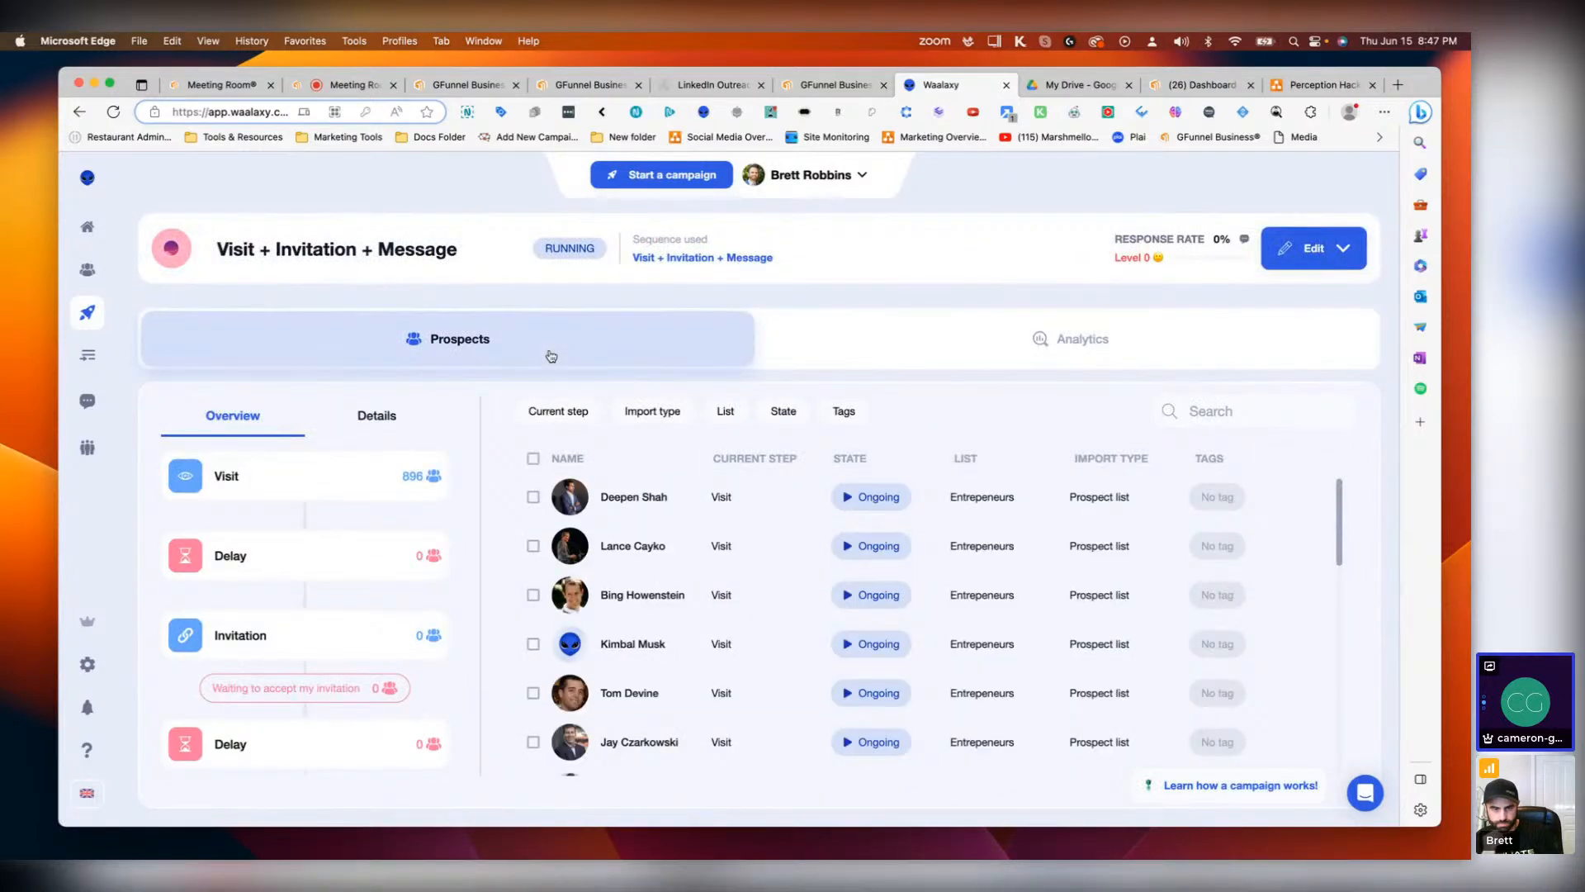
Step: Open the Visit + Invitation + Message campaign's editor, review its summary, and close it without saving
click(1343, 250)
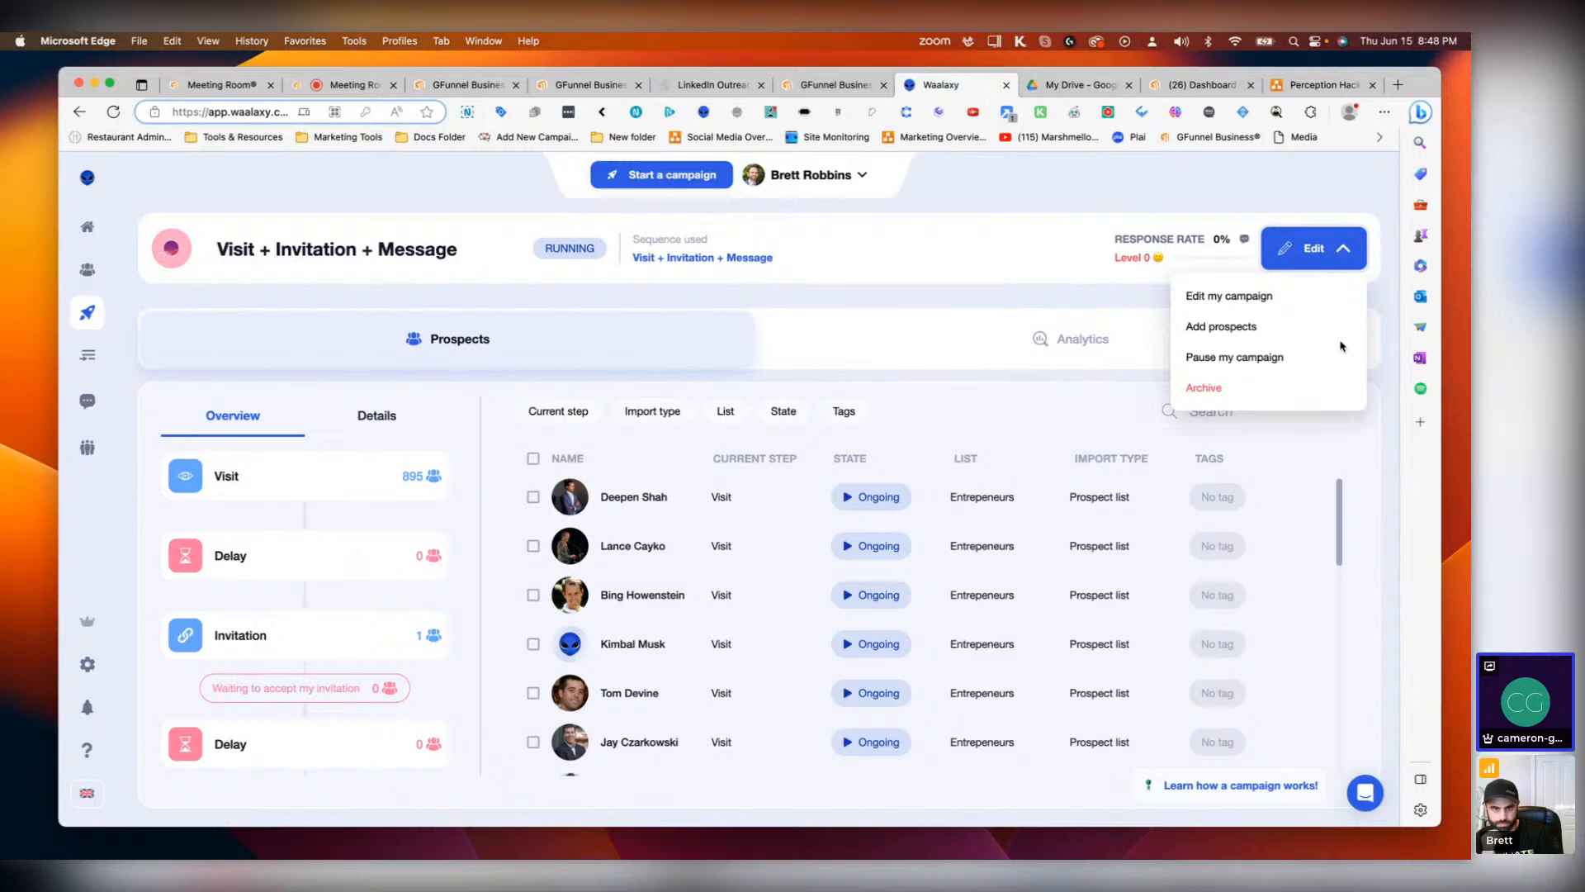
click(1221, 298)
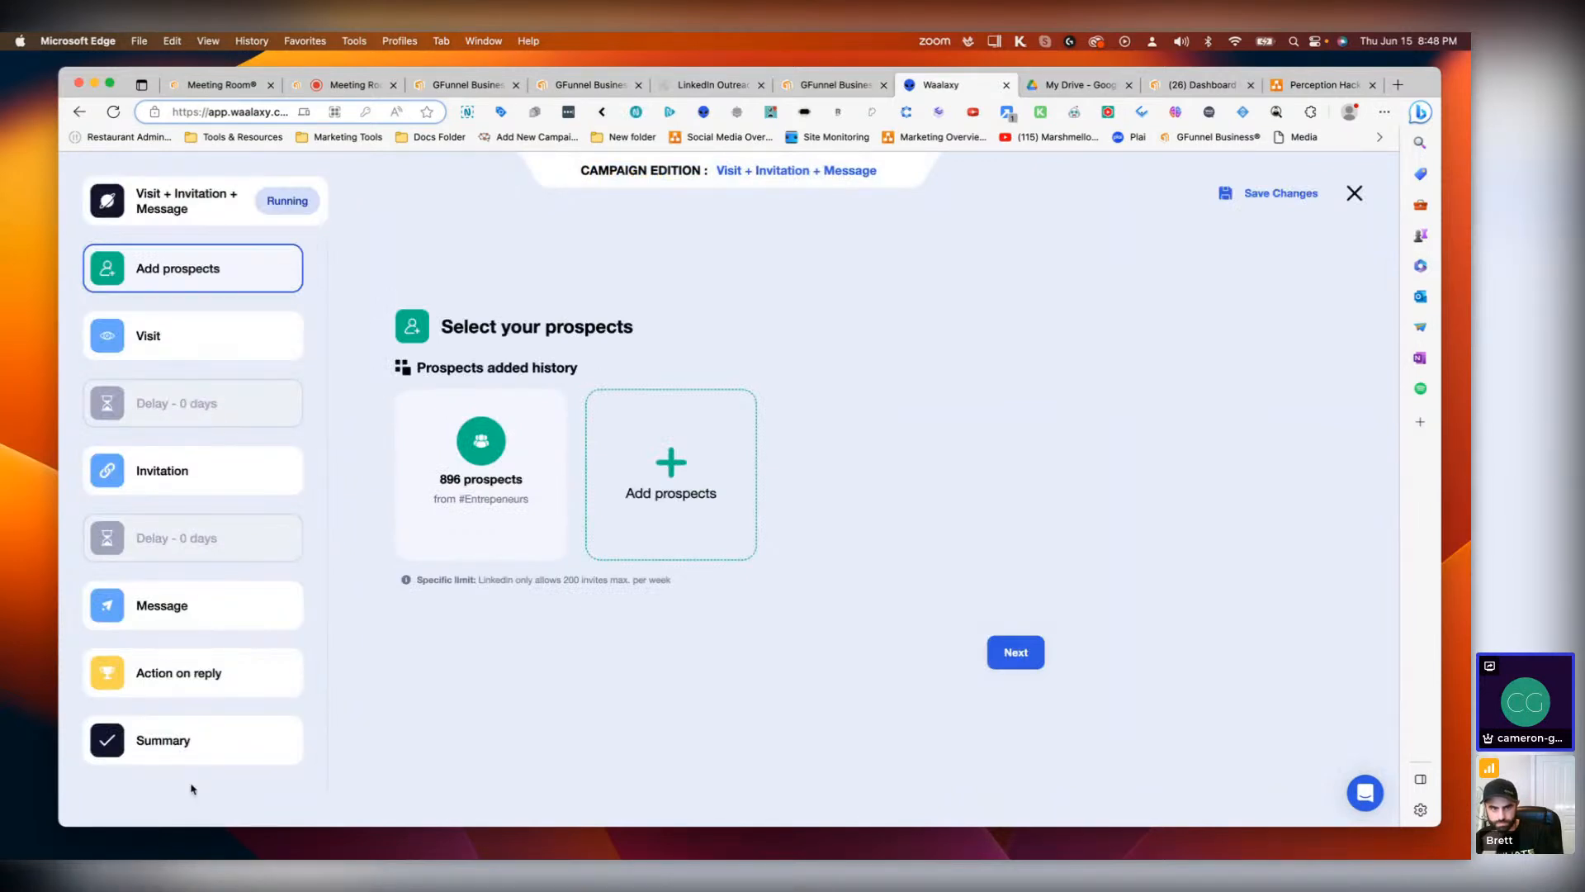
click(190, 745)
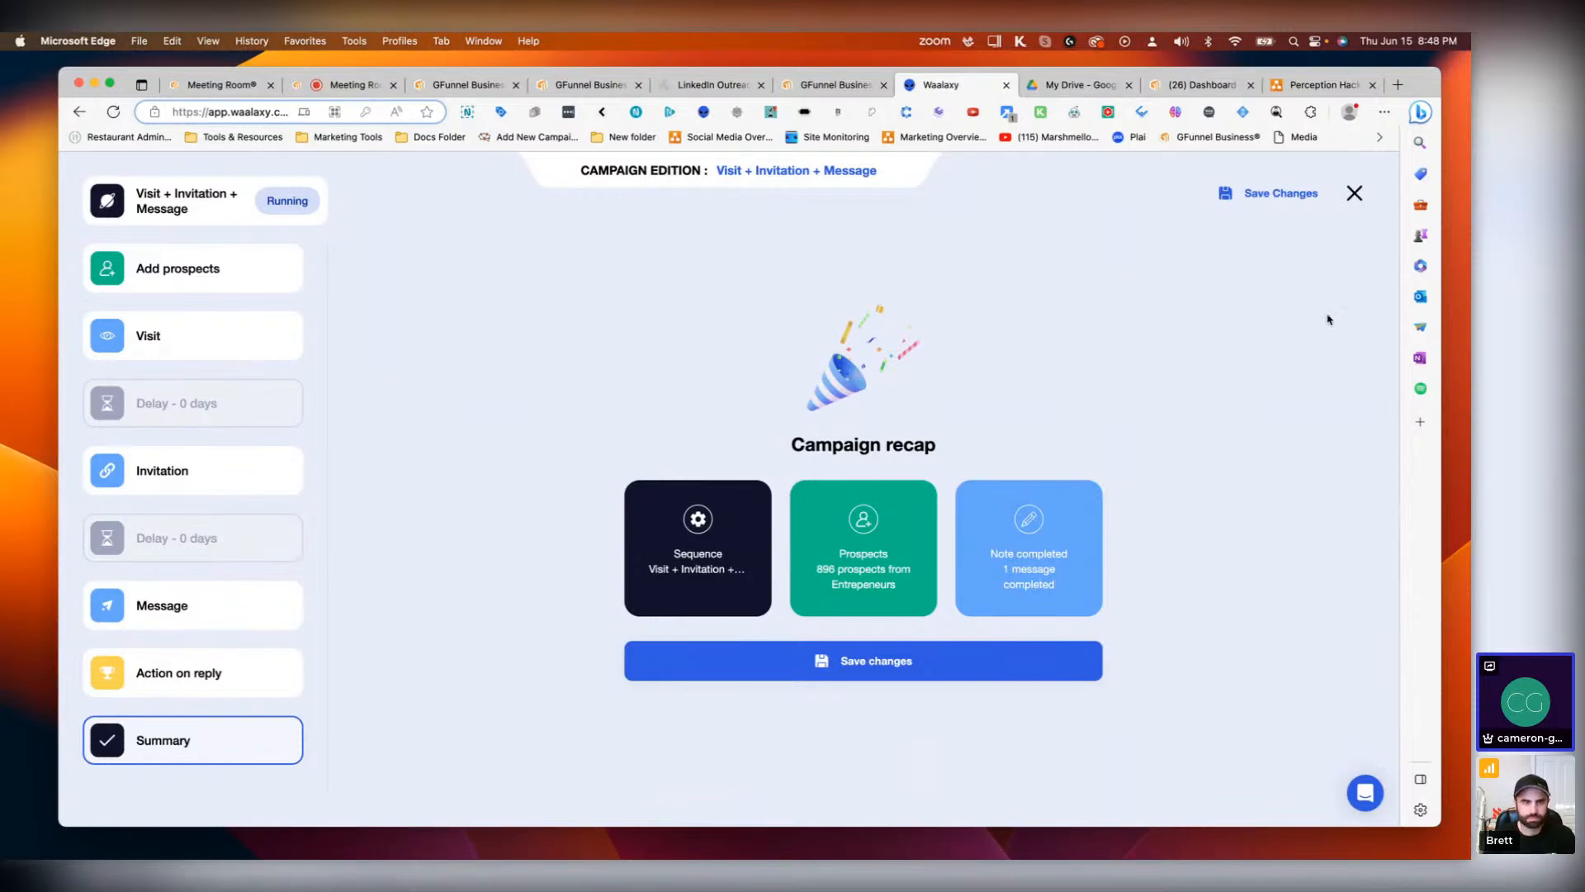
click(1354, 194)
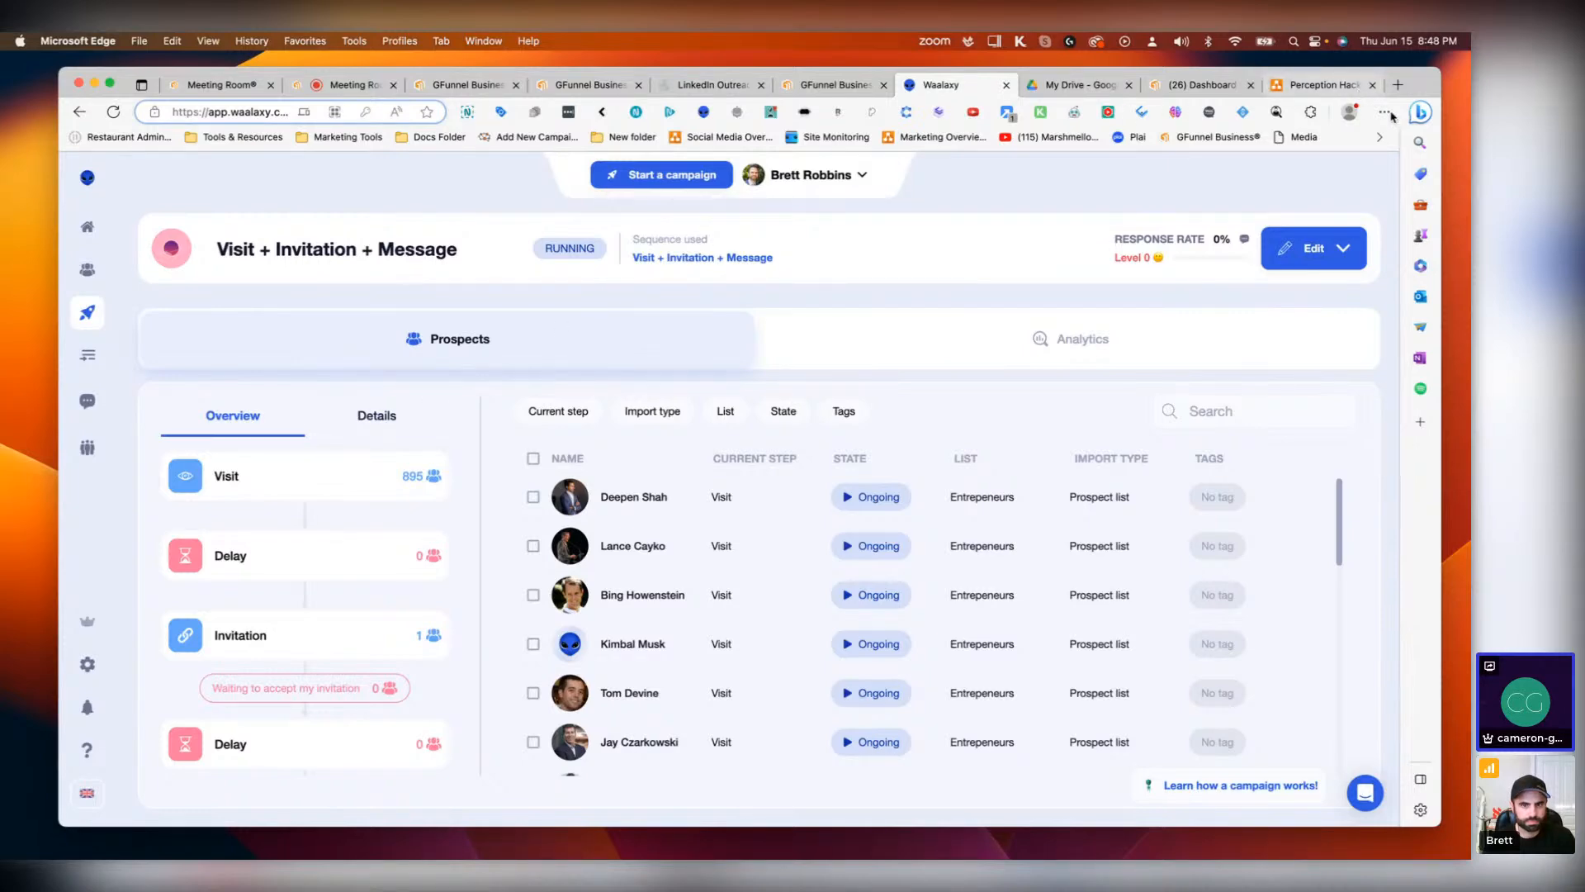
Step: Open a new browser tab and go to the Pabbly website
click(1398, 84)
text(pabbly)
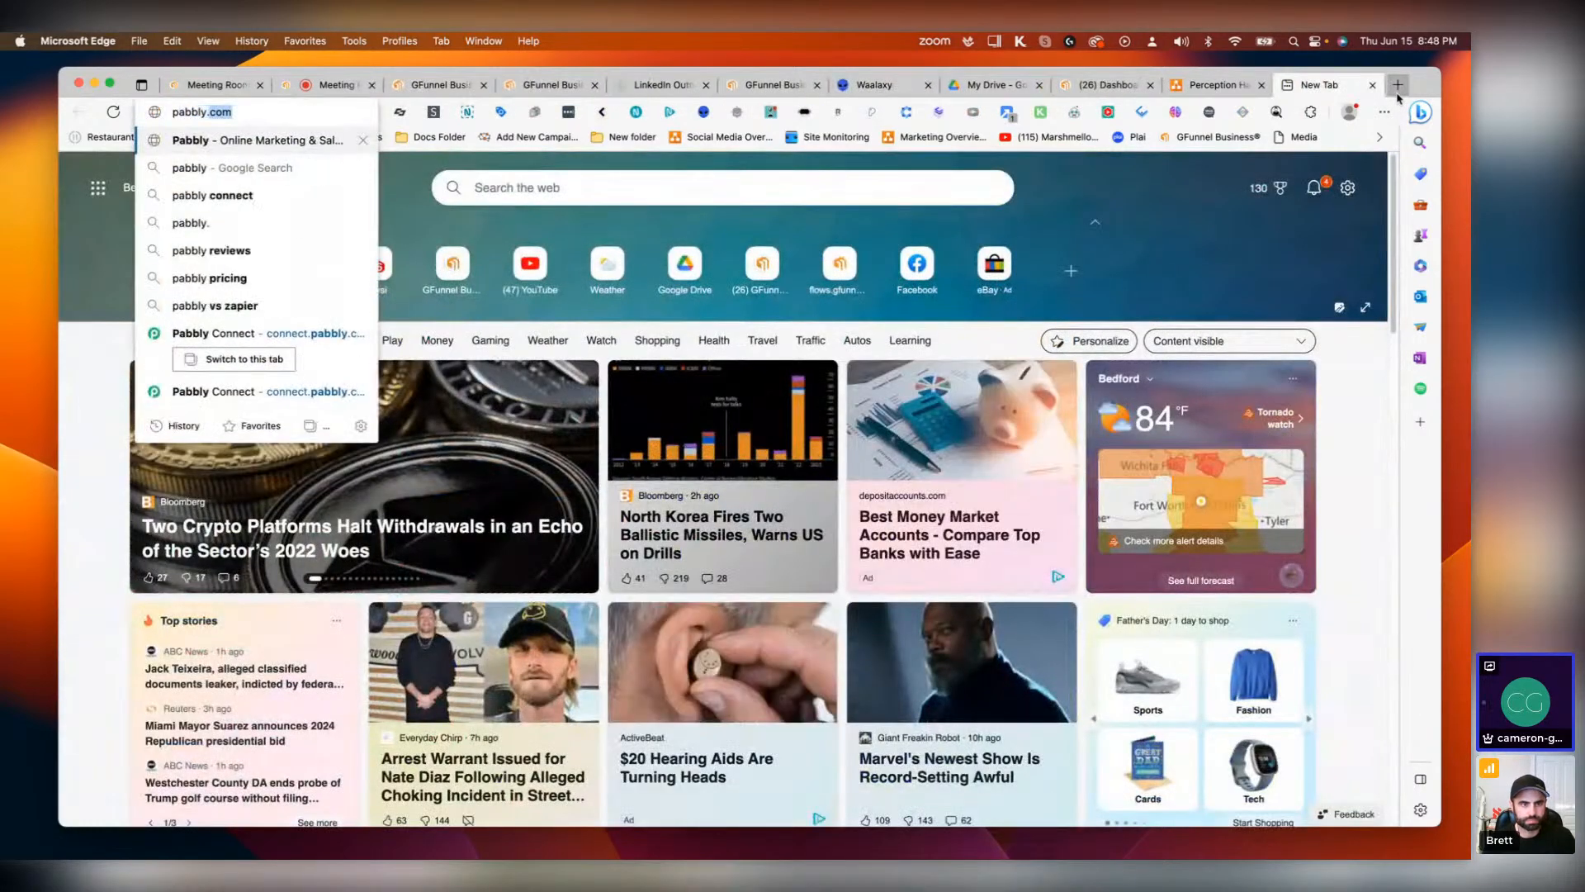
key(Return)
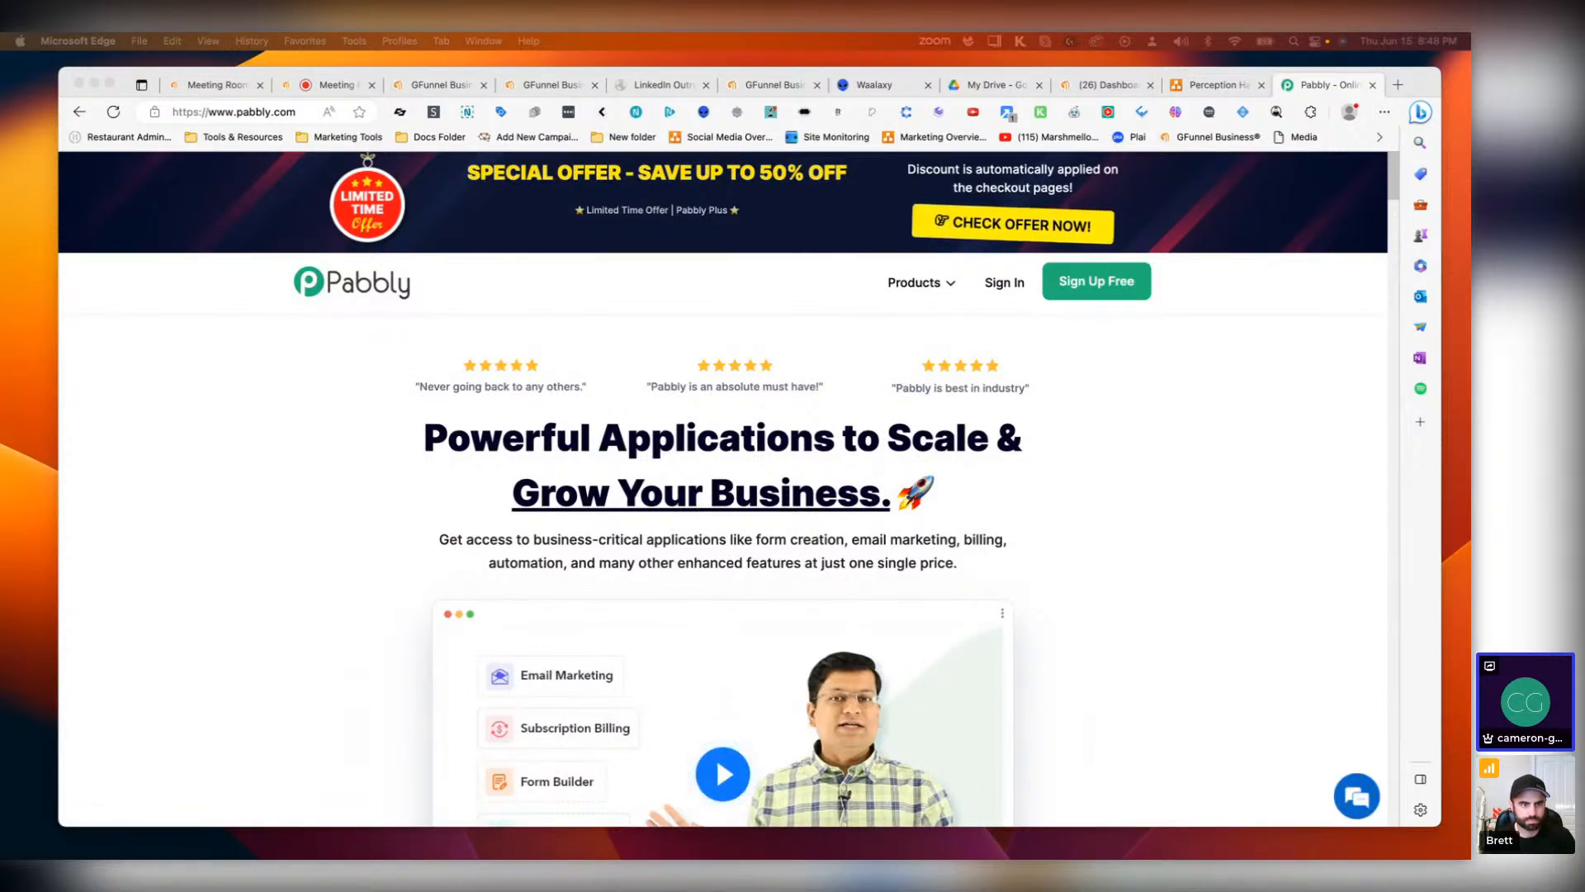
Step: Sign in to Pabbly with Google, choosing the GFunnel Business account
click(999, 284)
click(998, 284)
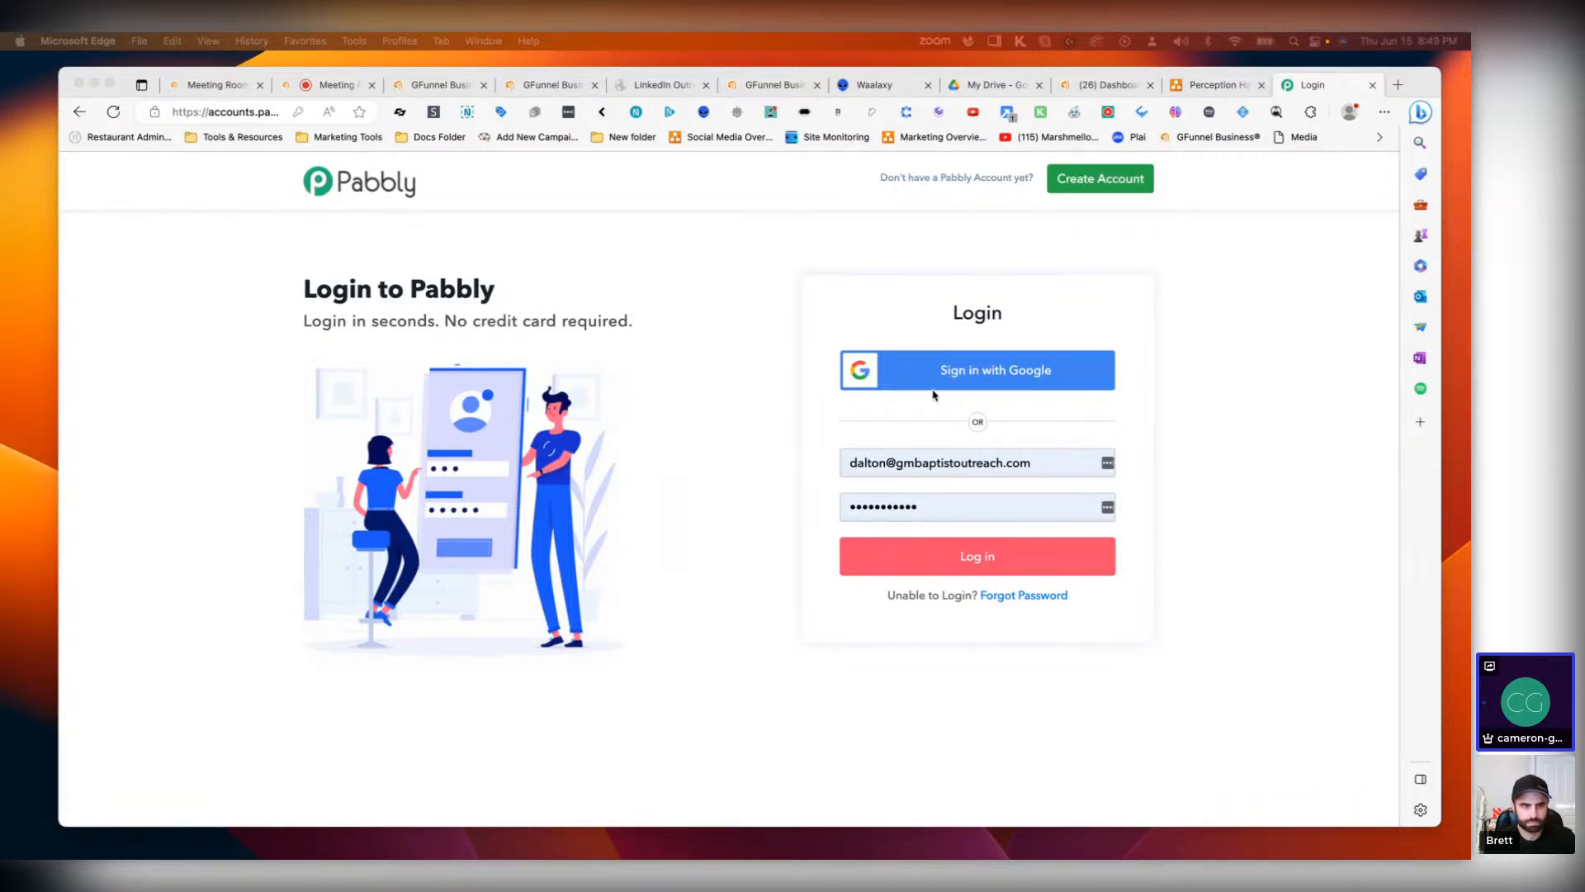
click(935, 383)
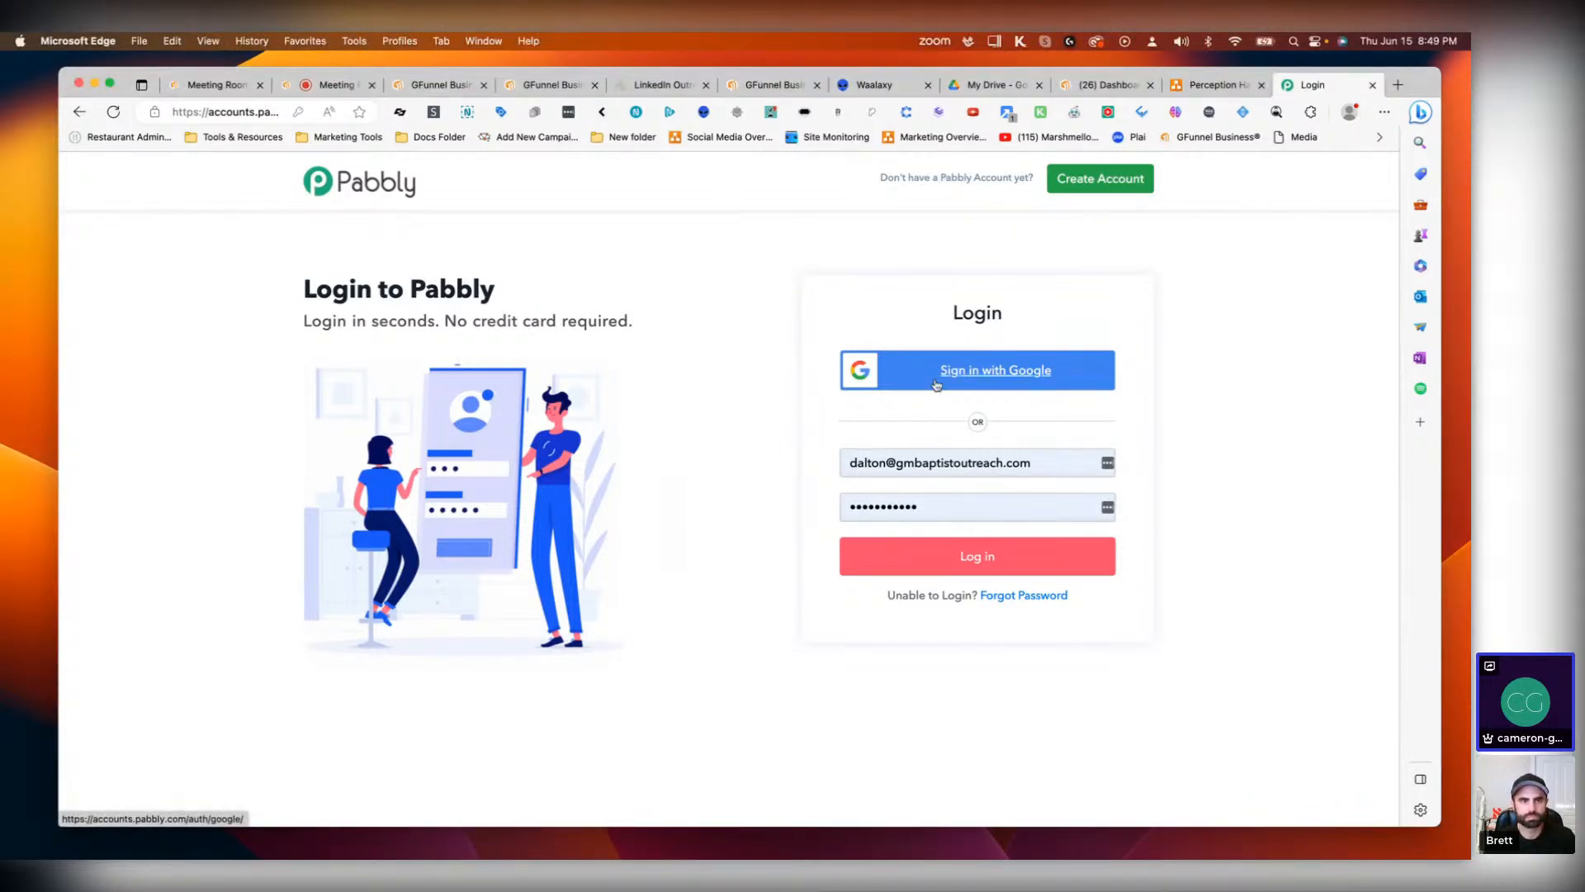
click(1011, 379)
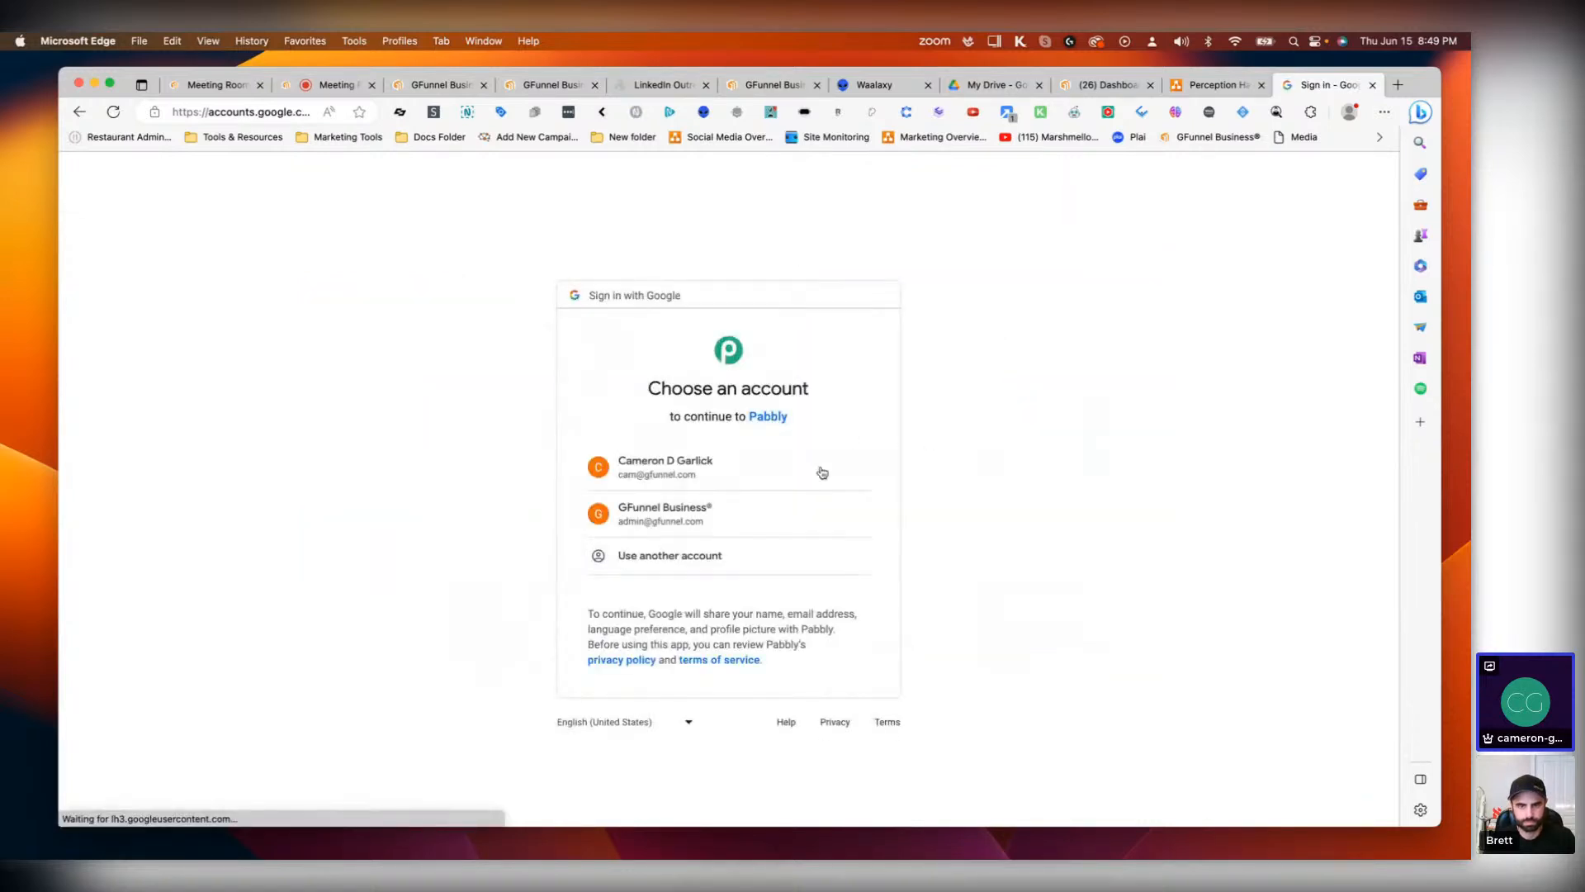
click(701, 523)
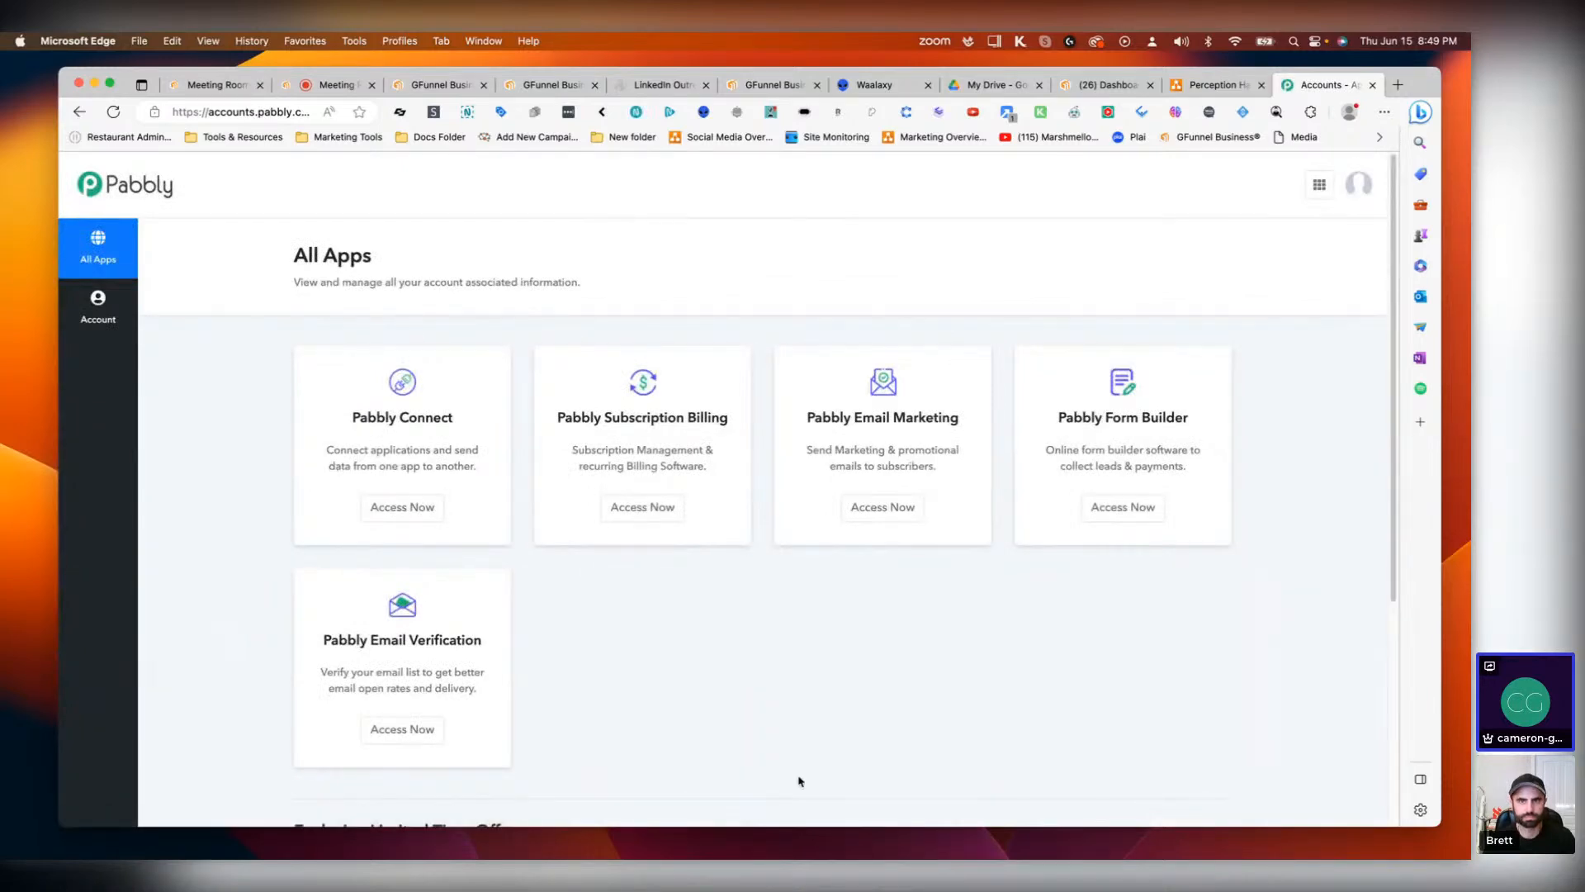
Step: Open Pabbly Connect and browse the list of workflow folders on its dashboard
click(405, 508)
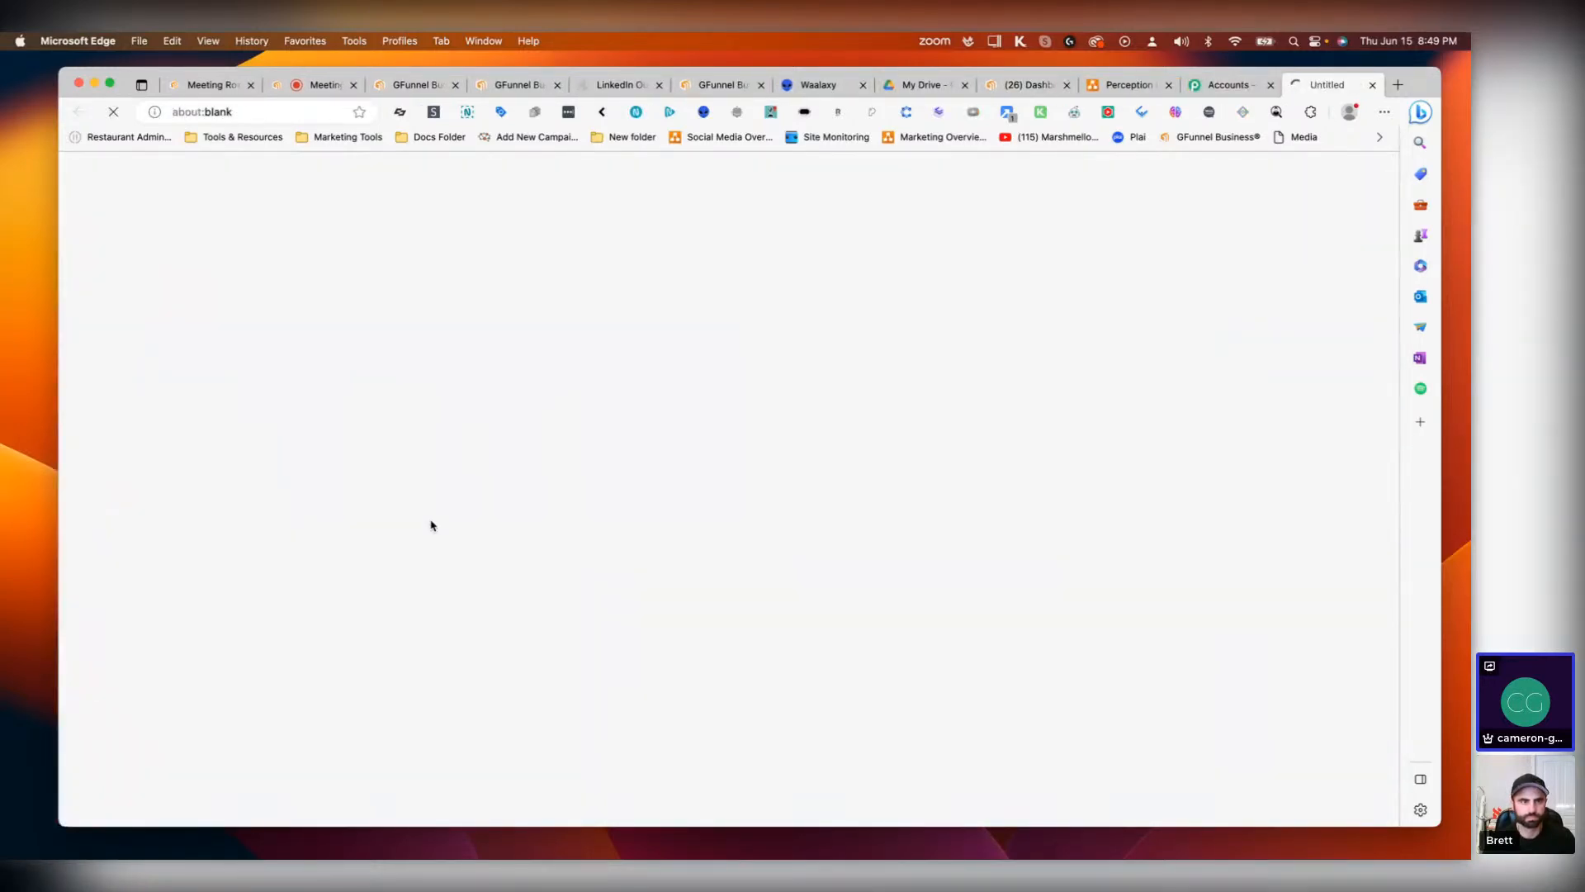
scroll(376, 660, down, 6)
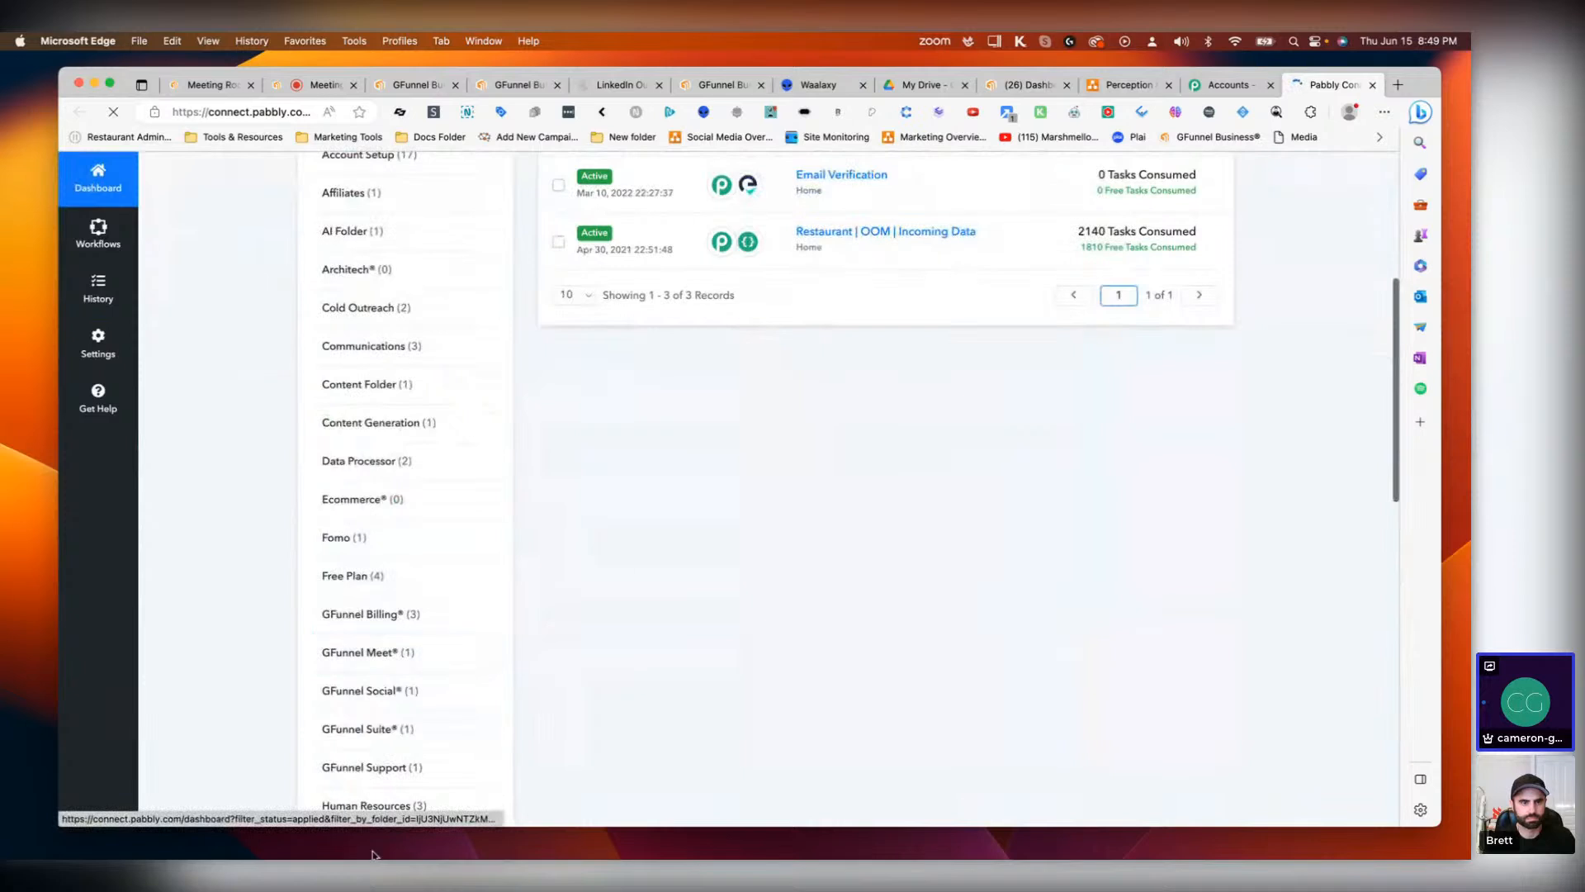
scroll(410, 562, down, 3)
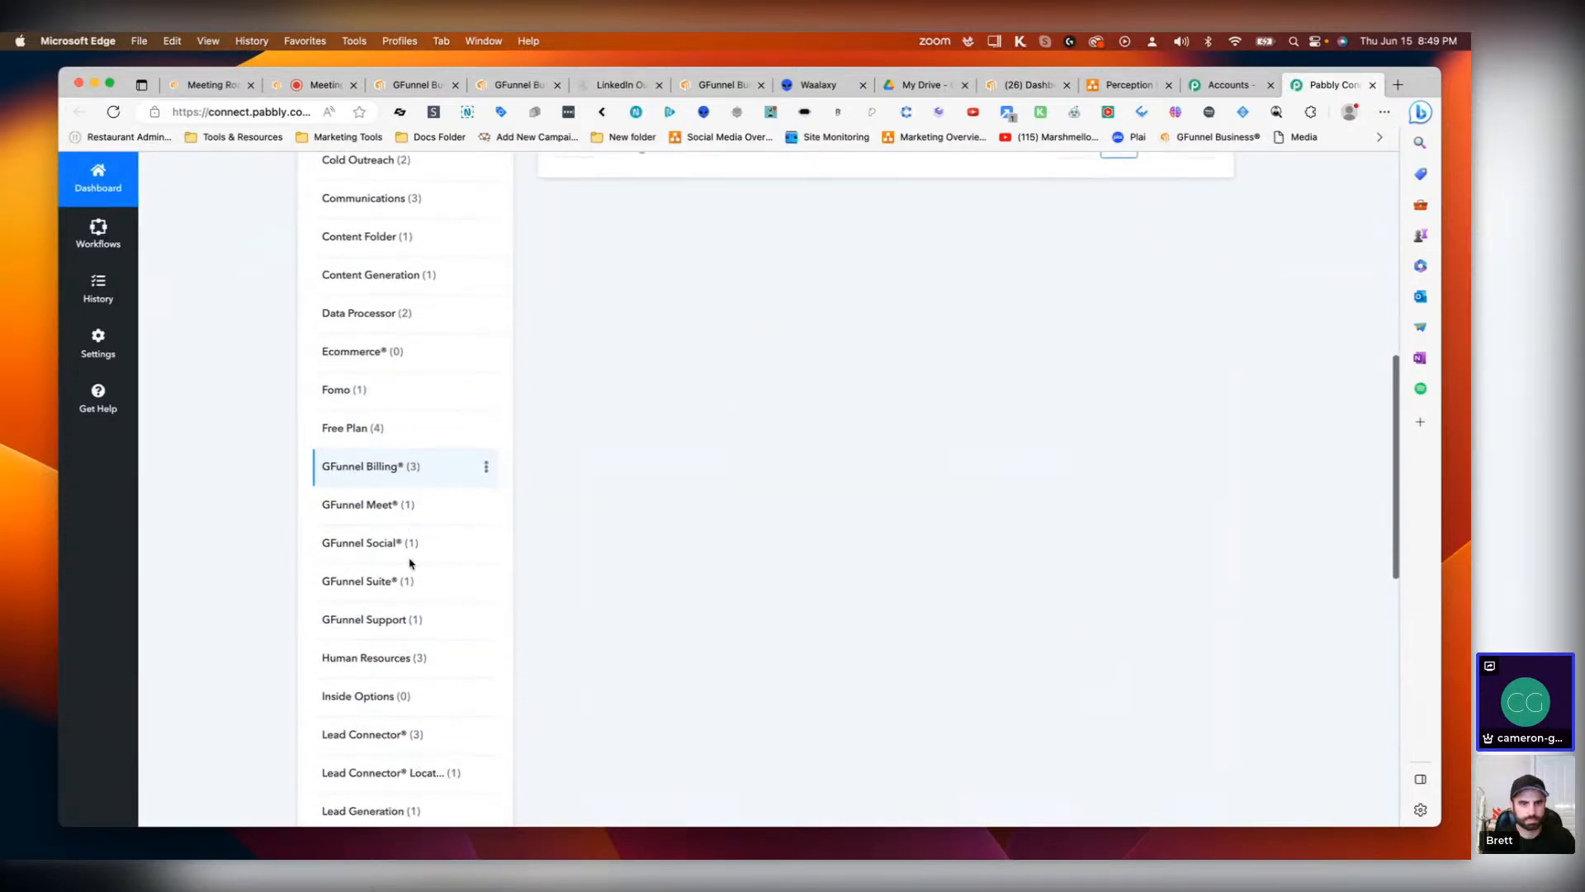
scroll(411, 564, down, 8)
scroll(398, 785, up, 2)
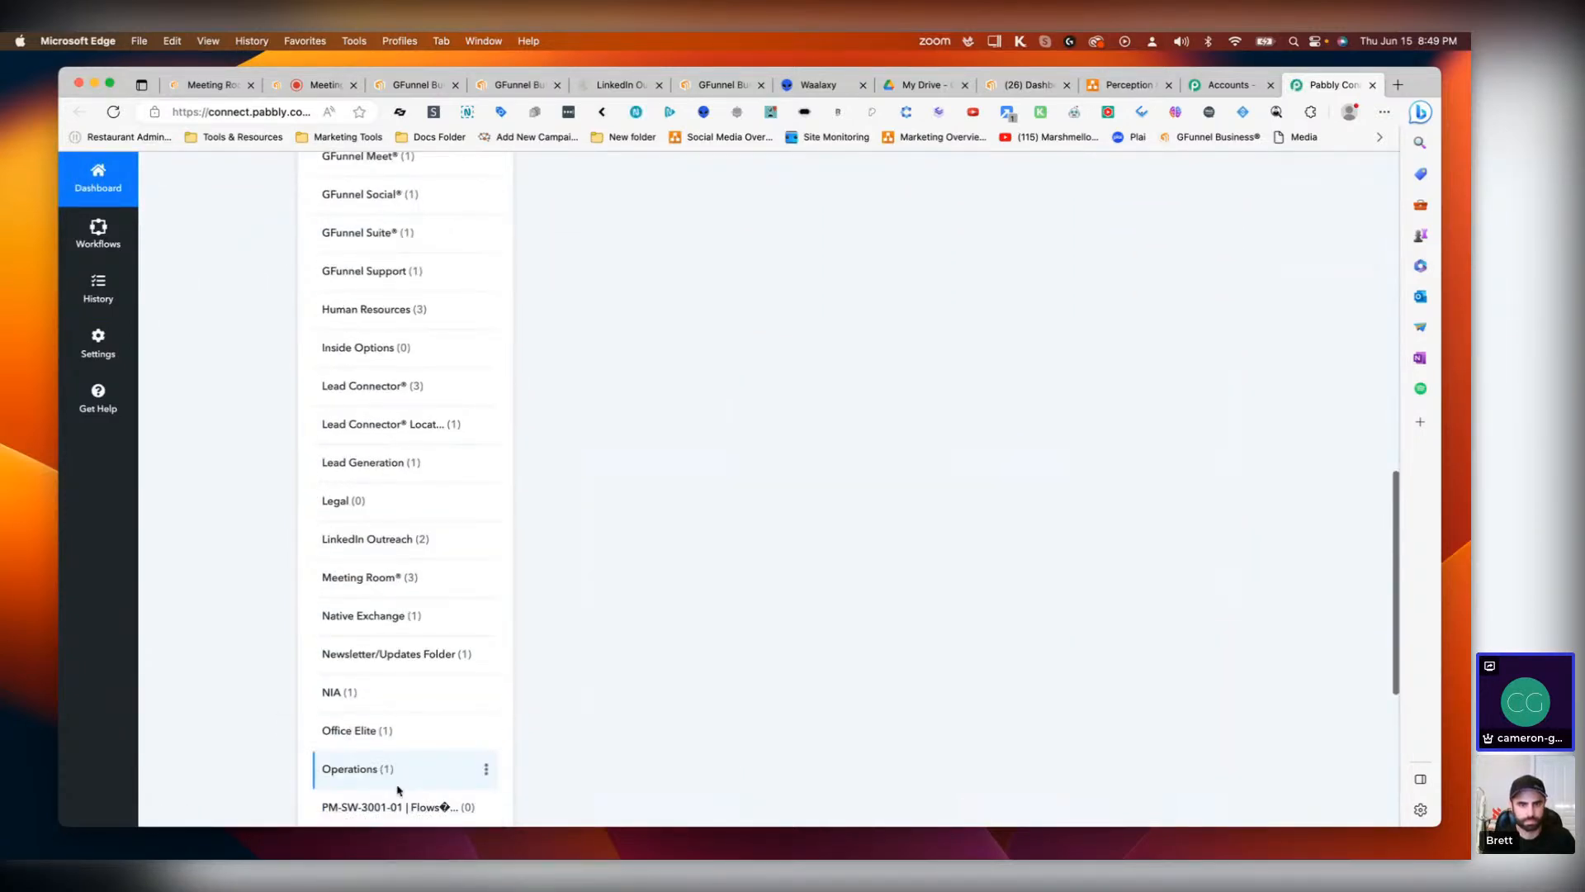
scroll(435, 653, down, 4)
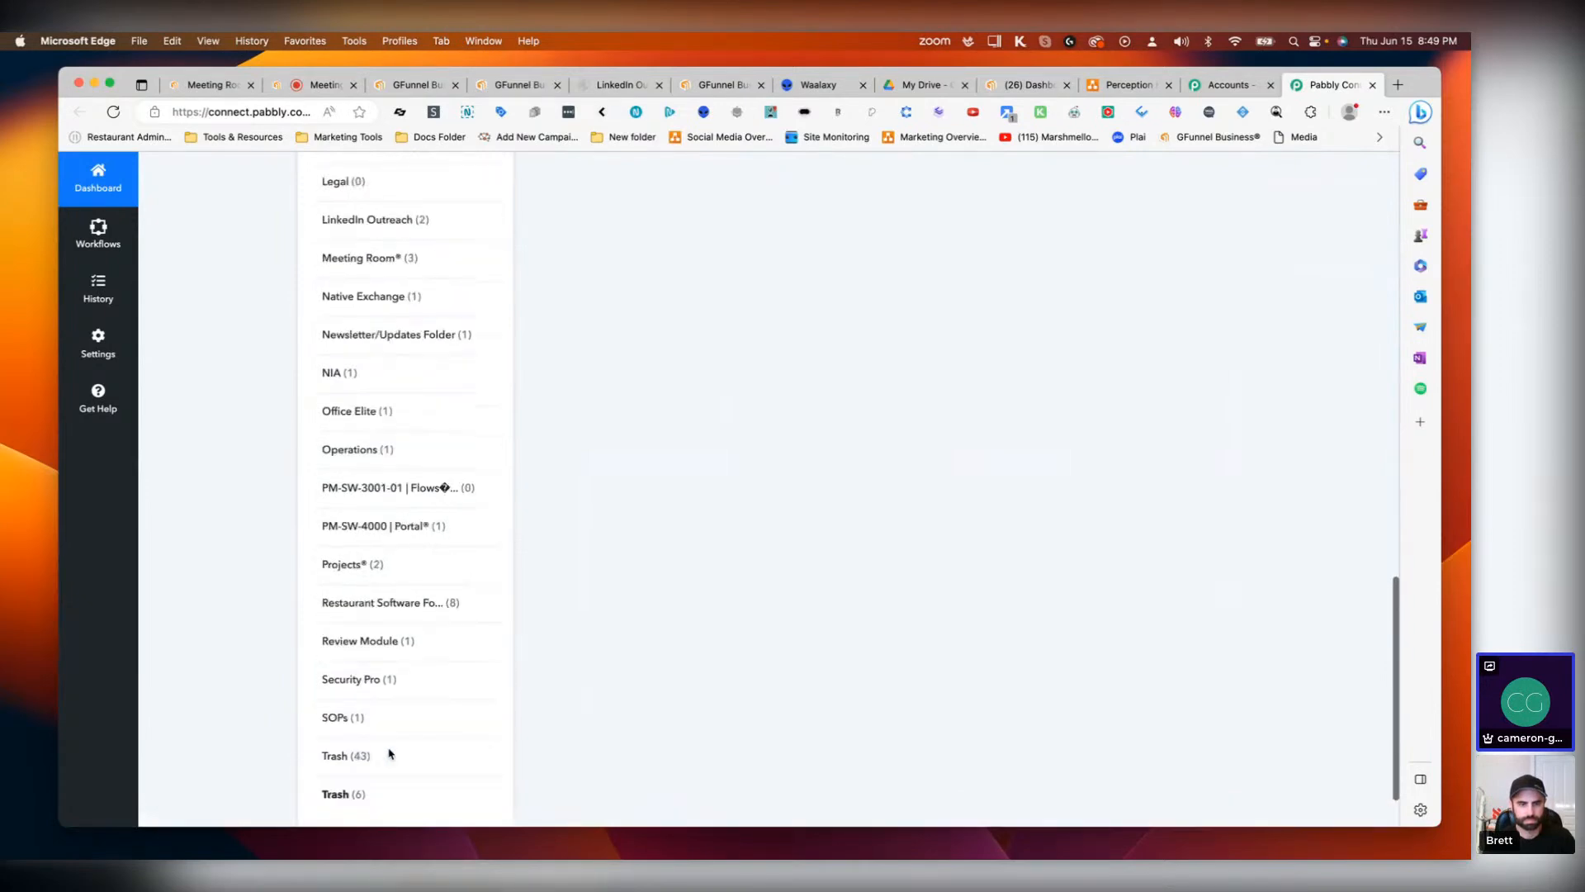
scroll(390, 753, up, 15)
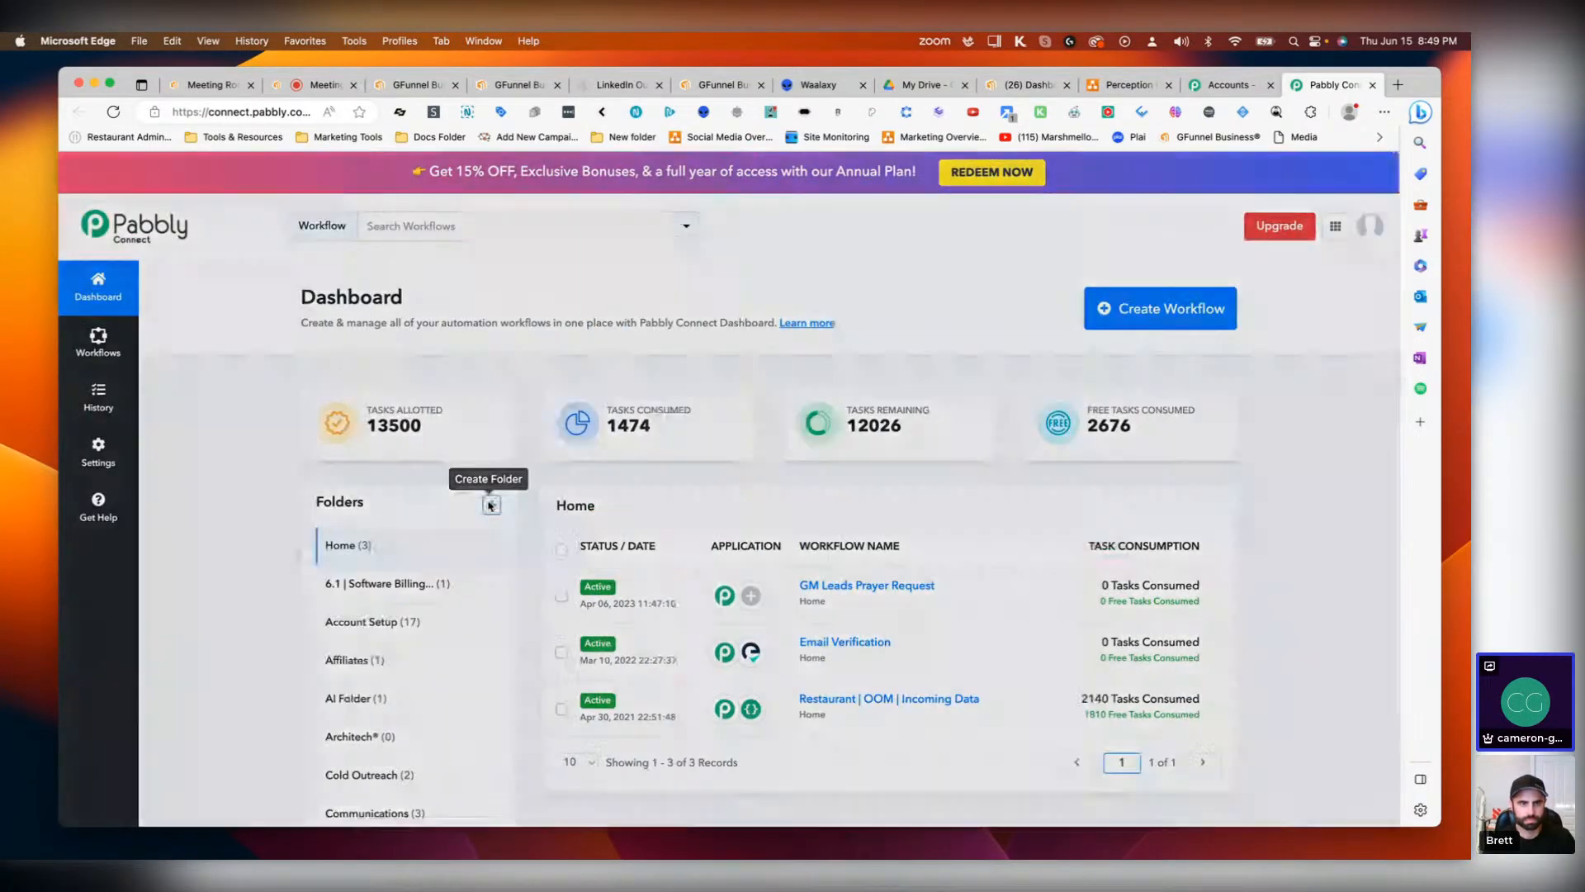
Step: Create a new Pabbly Connect folder named LinkedIn
click(491, 505)
click(662, 492)
text(Linked)
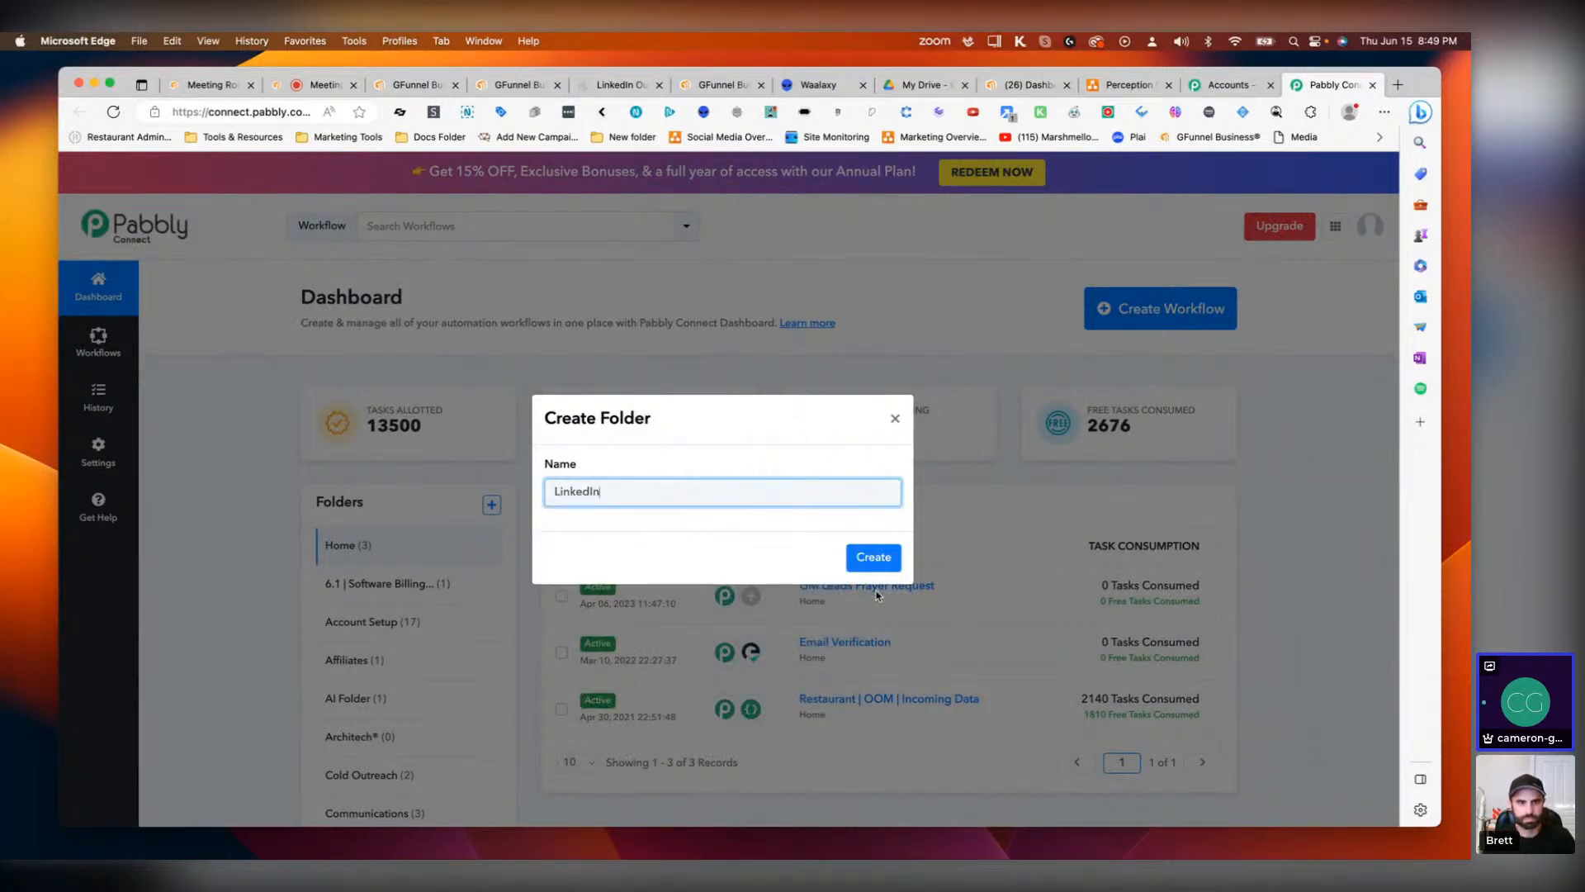
text(In)
click(881, 561)
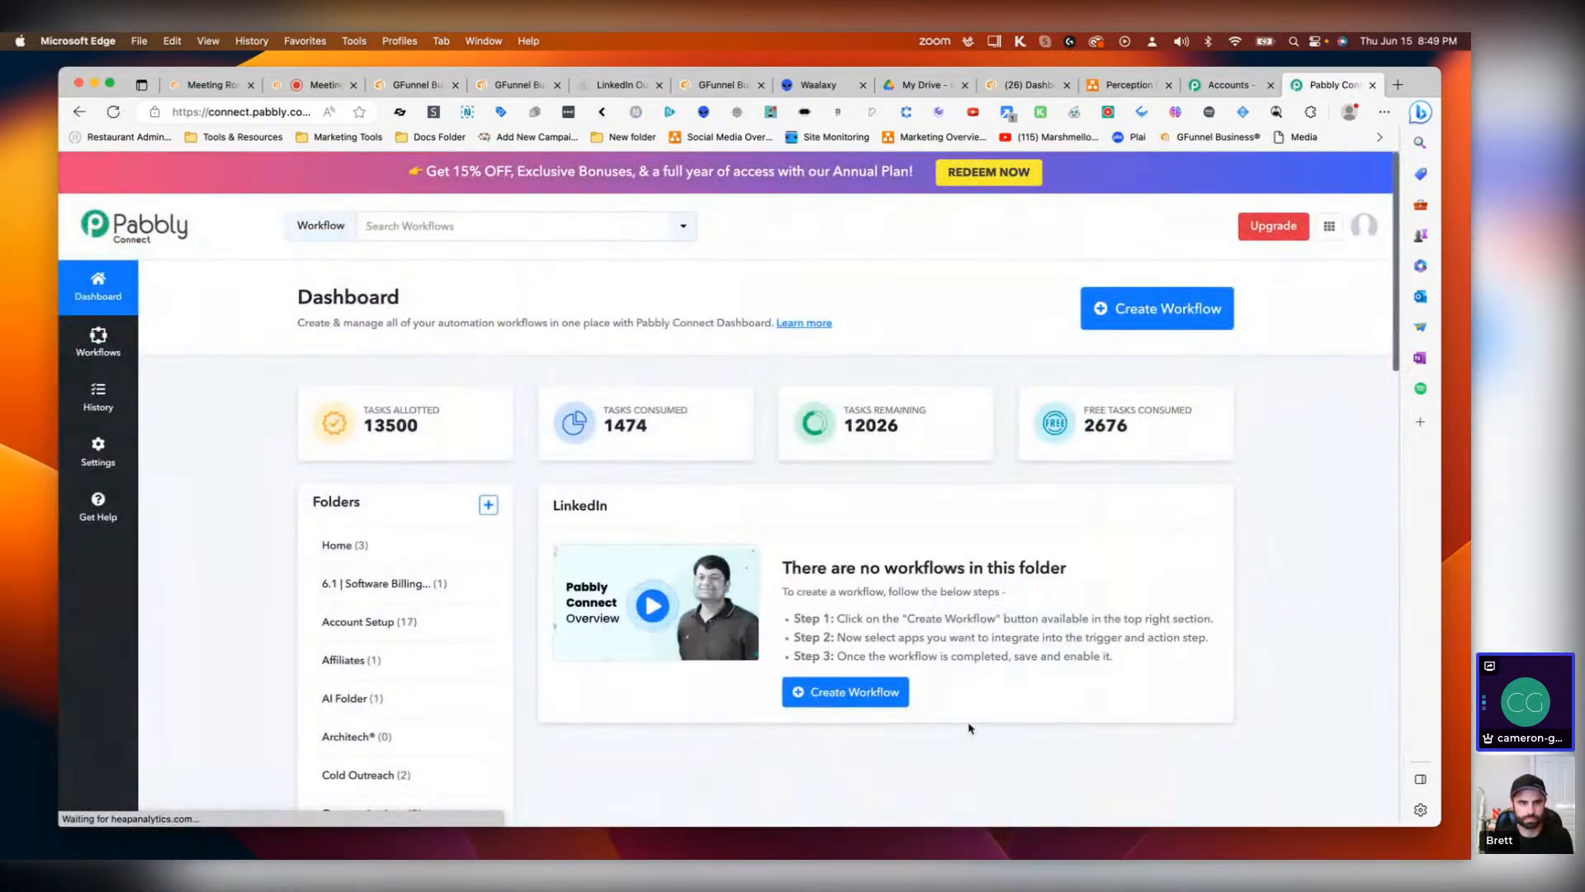
Step: Create a workflow named LinkedIn Outreach inside the LinkedIn folder
click(845, 692)
click(674, 496)
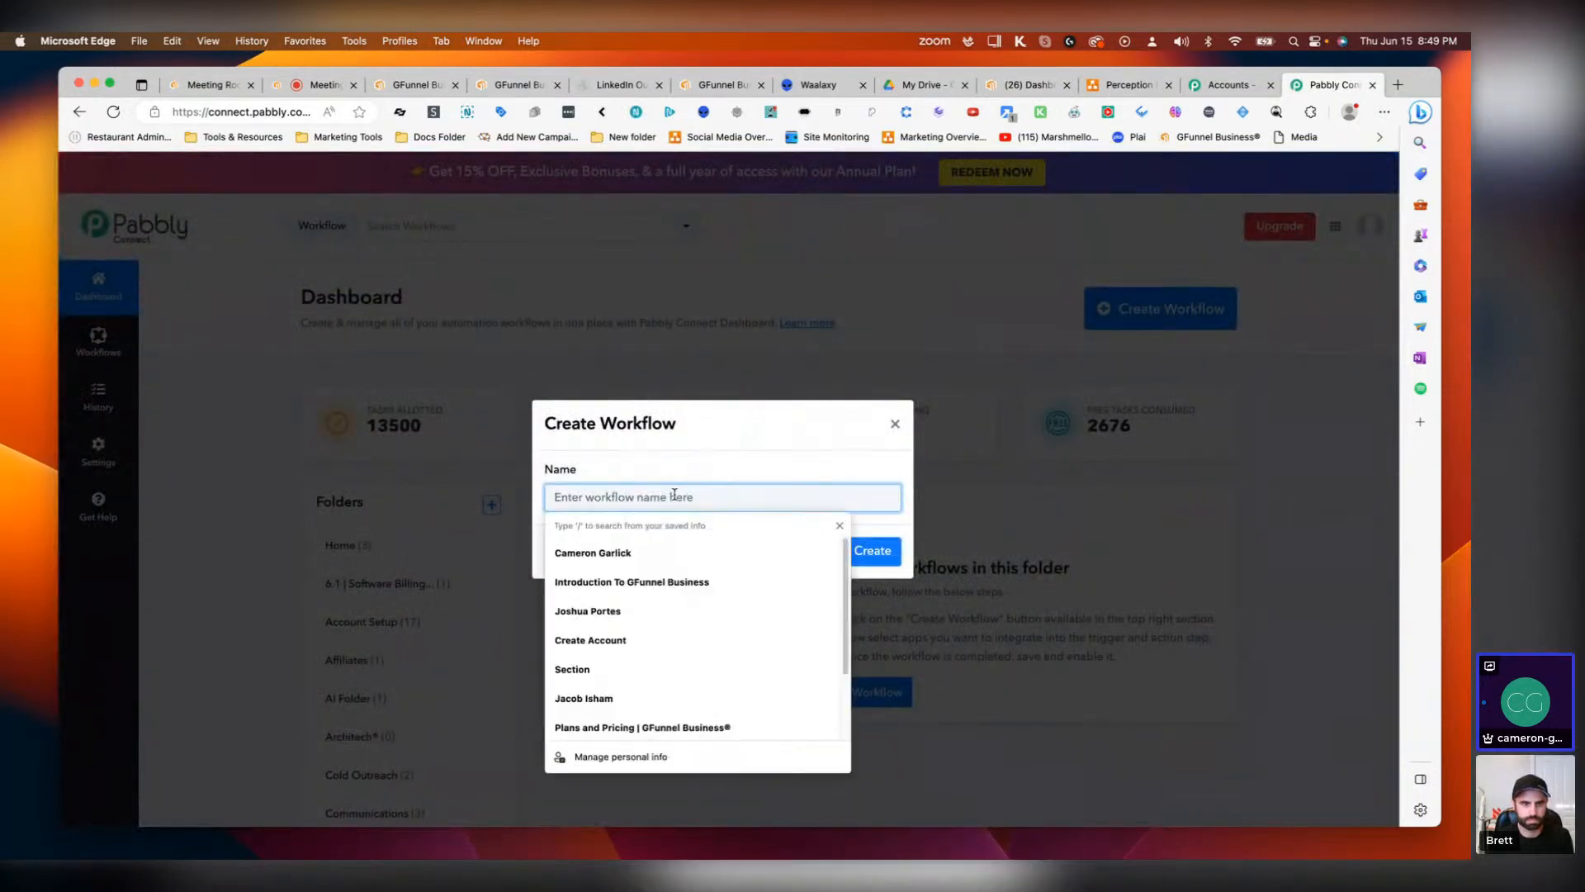
text(LinkedIn )
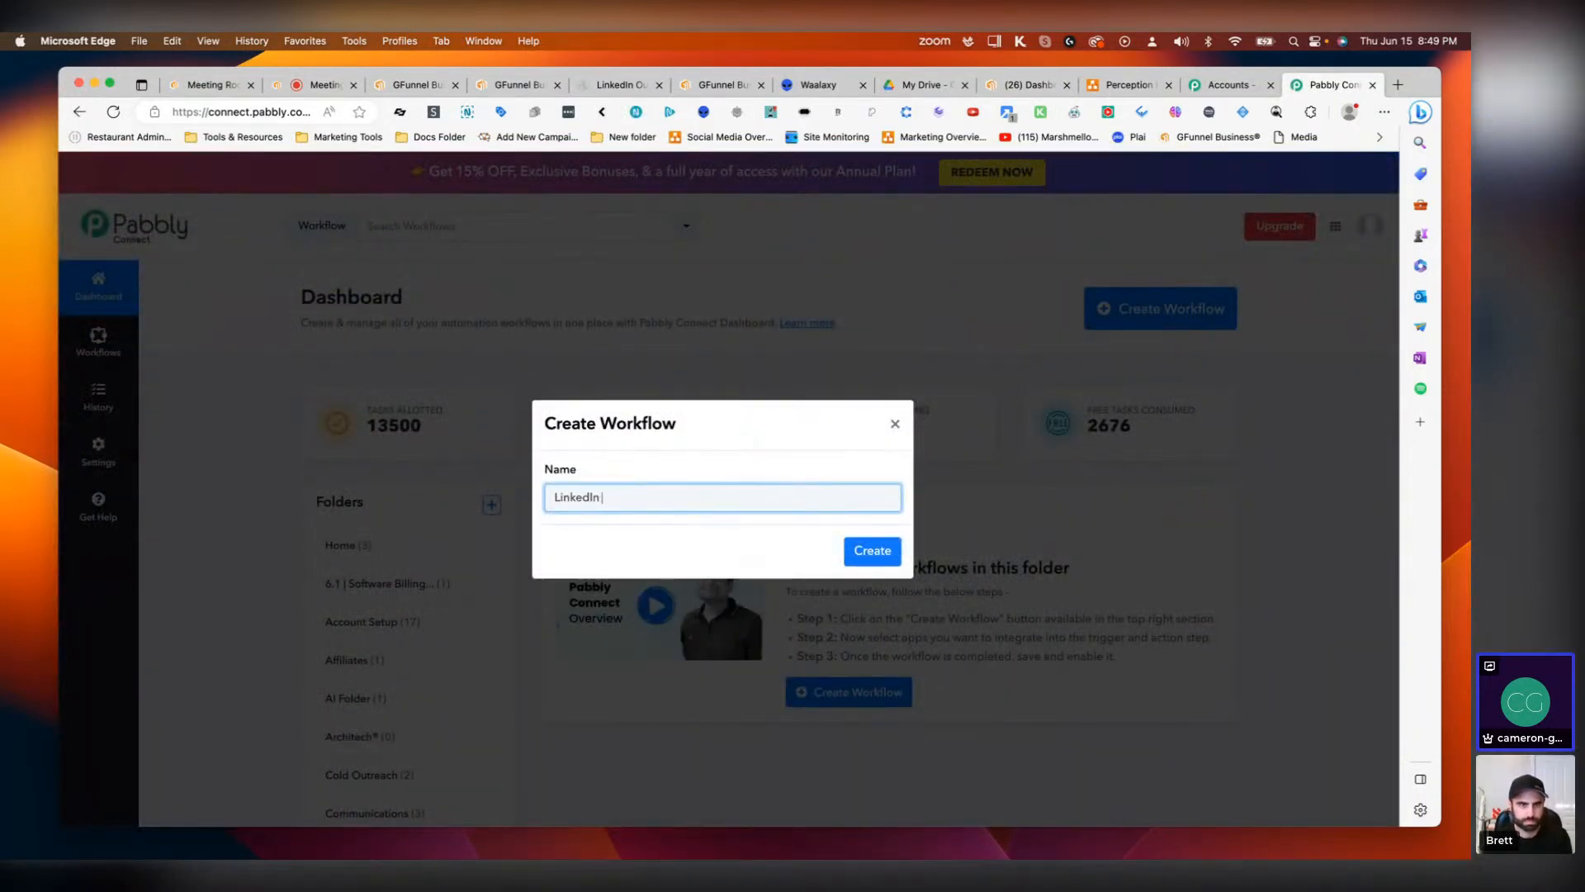
text(Outreach)
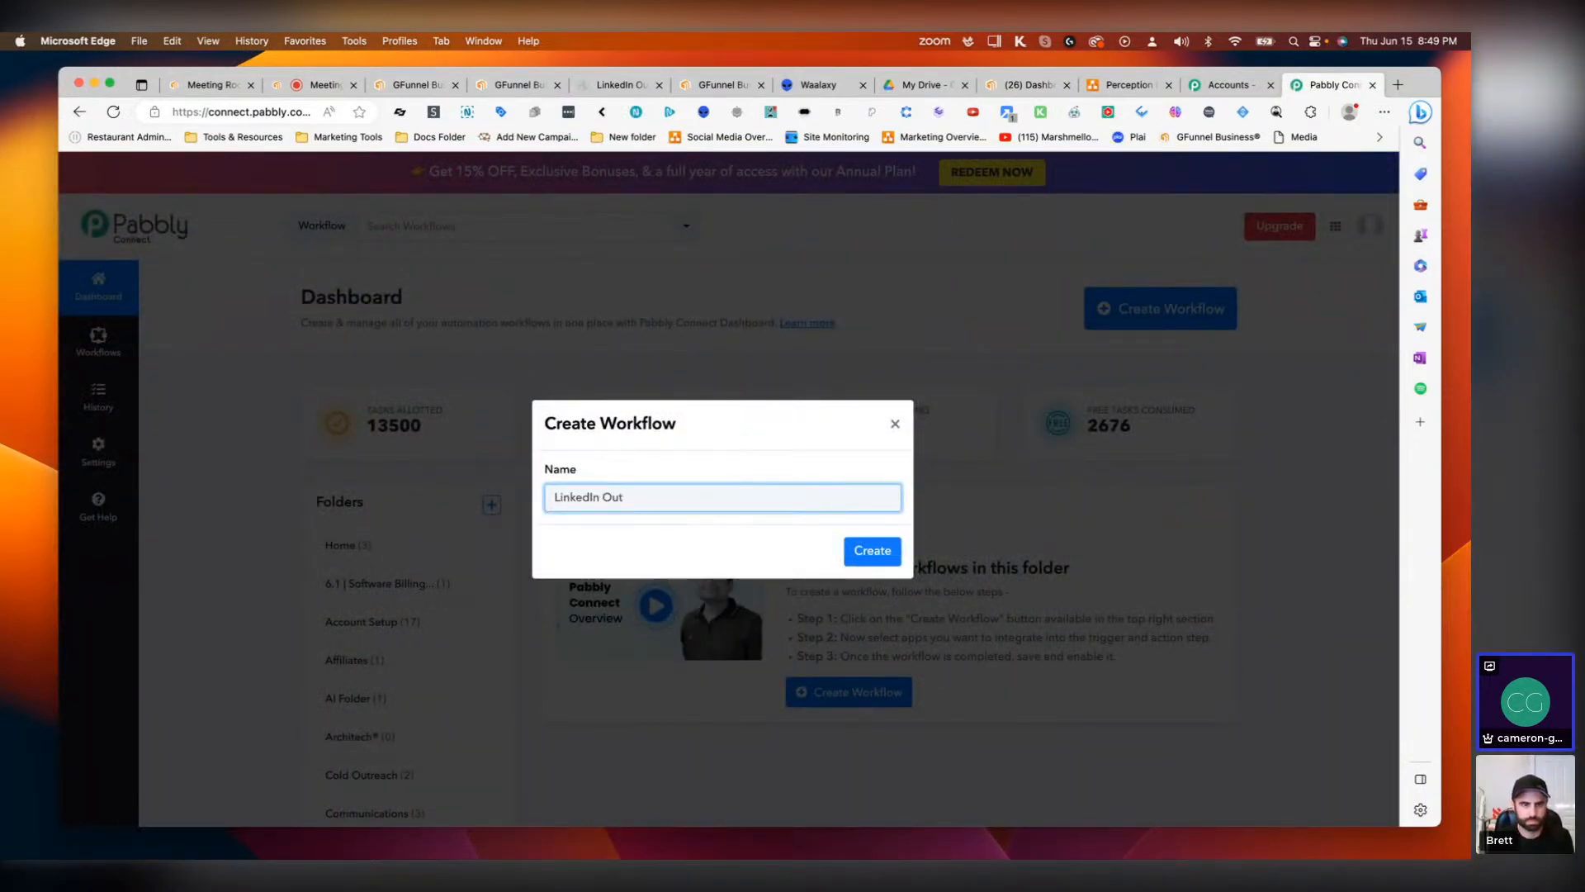
click(863, 550)
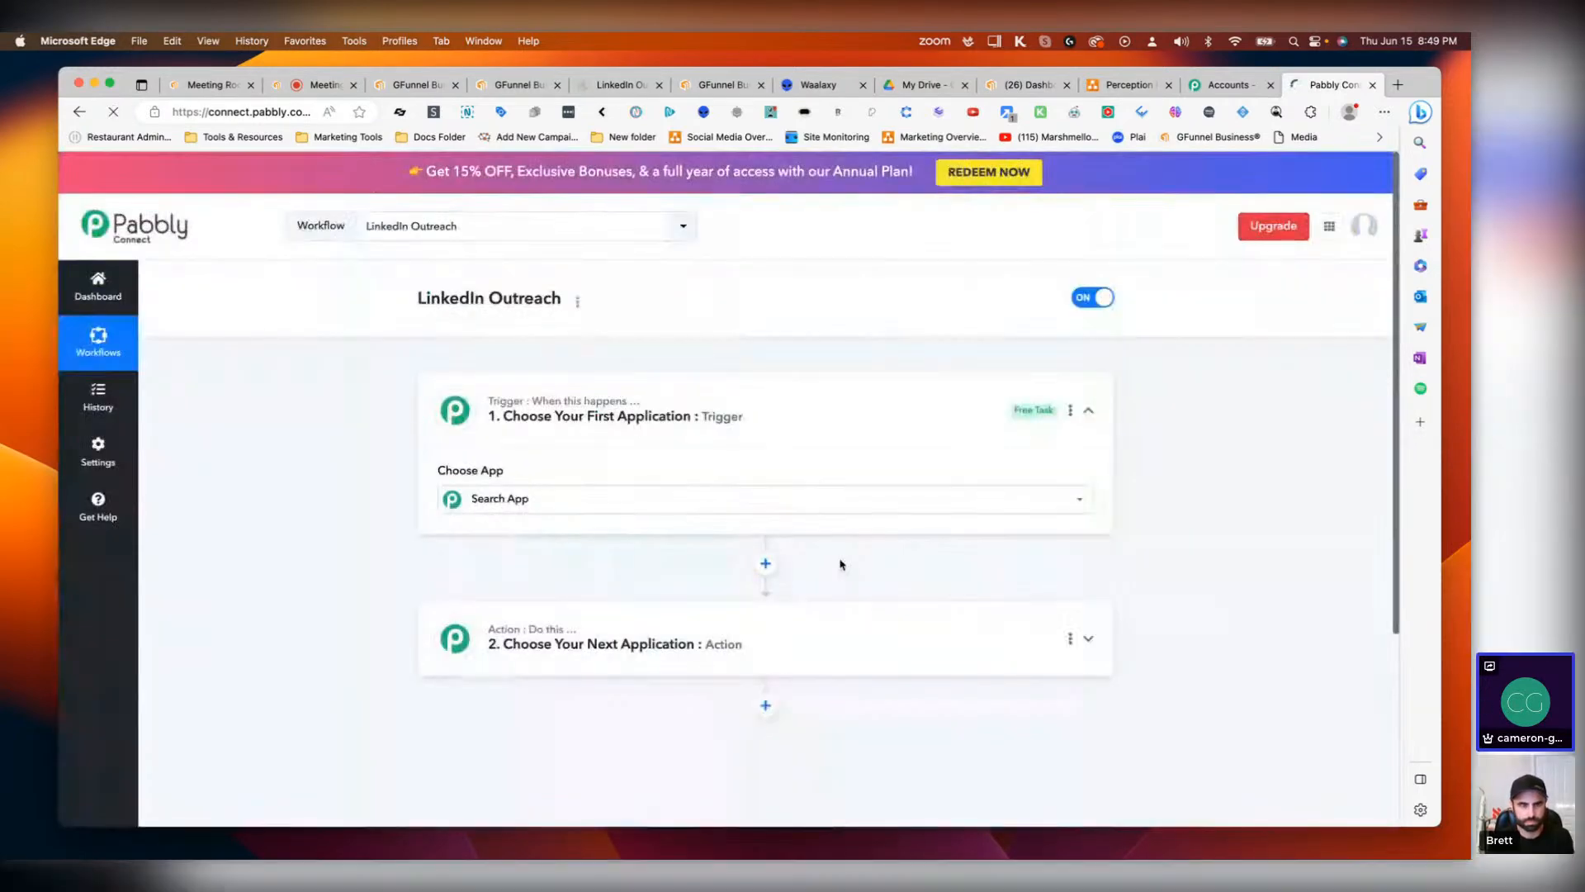
Step: Search the trigger app list for Waalaxy, trying several spellings before clearing the search
click(696, 496)
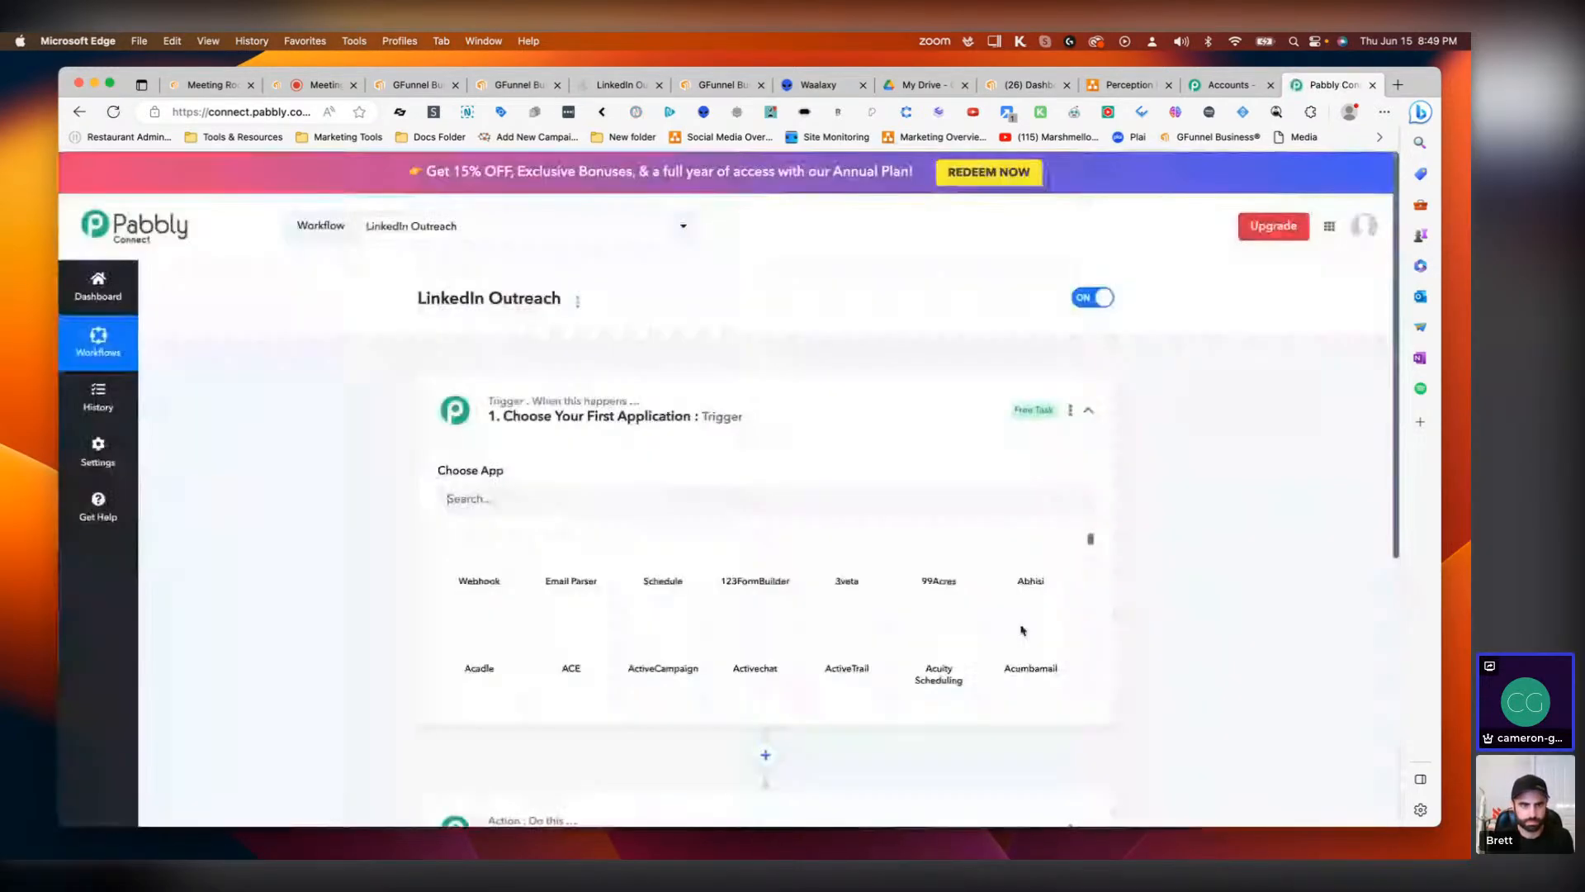
text(wa)
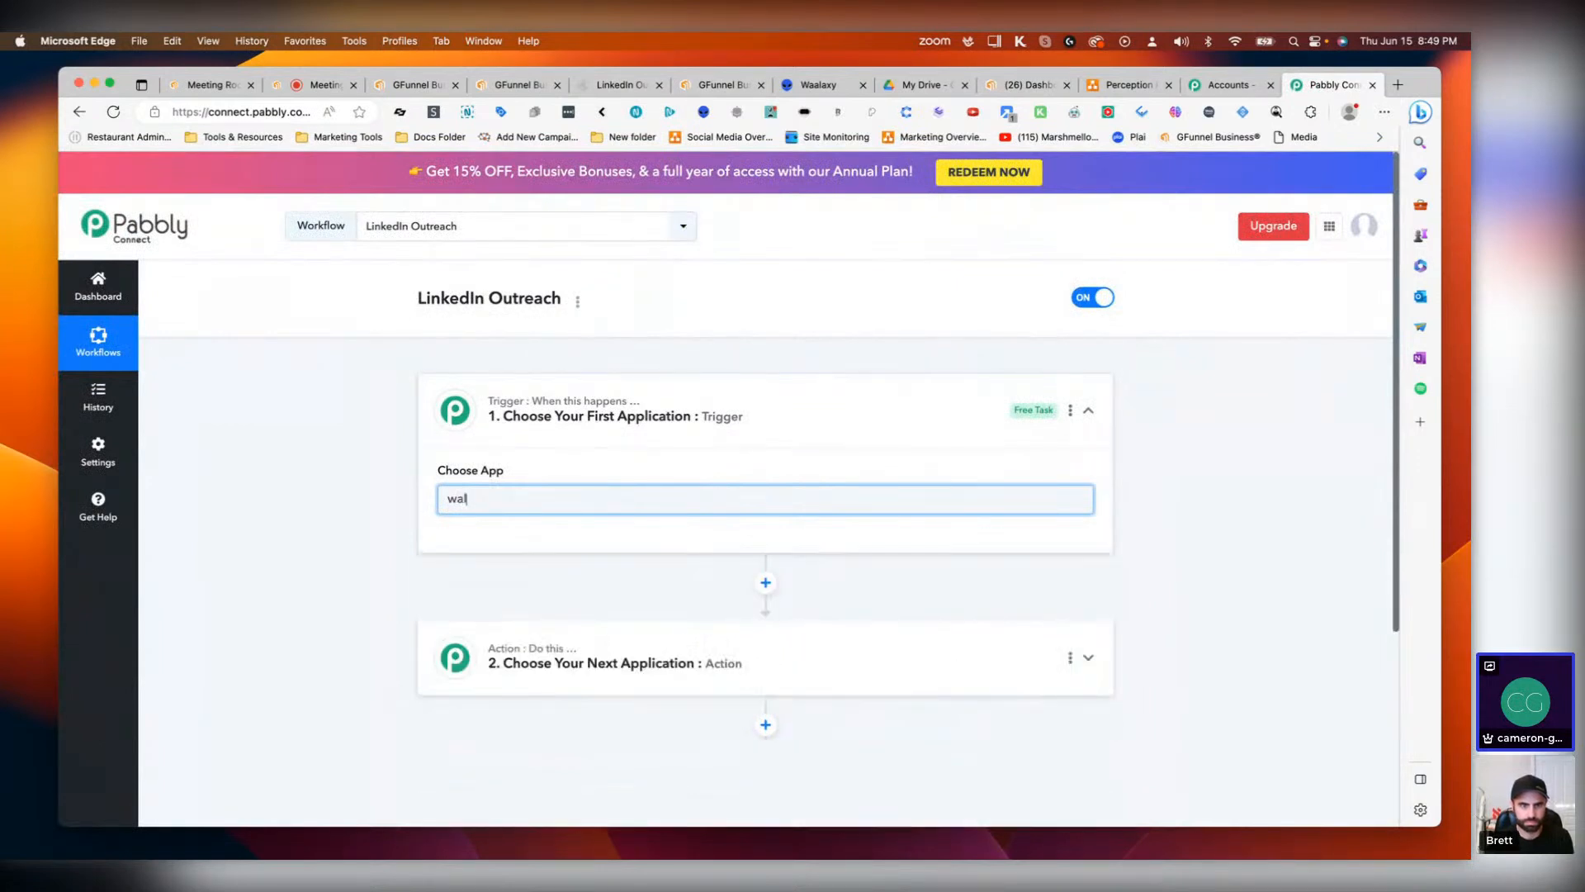
text(a)
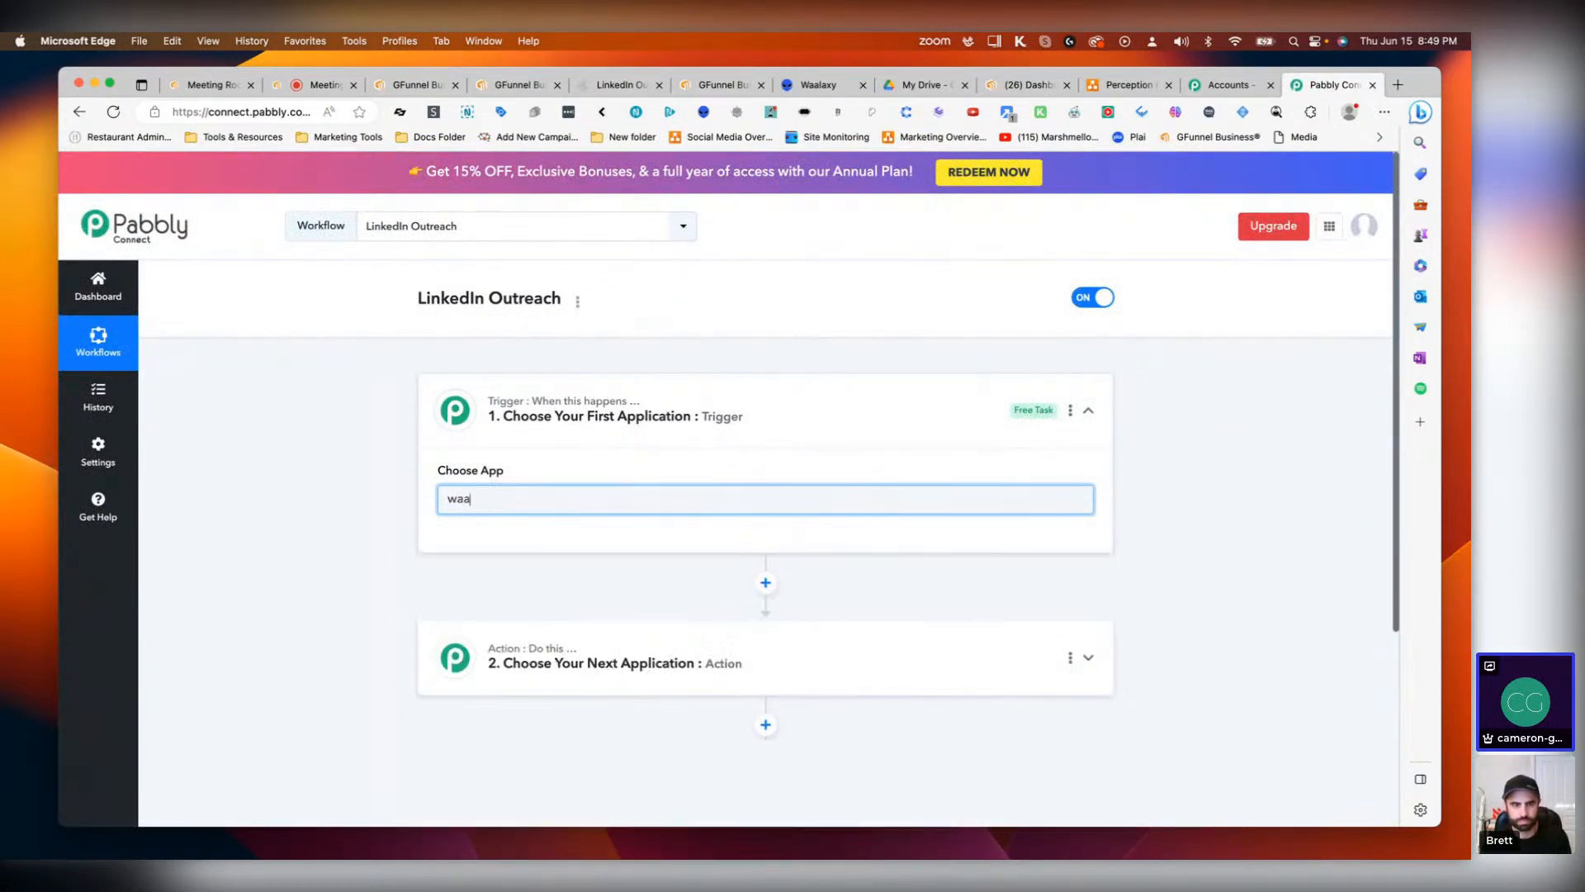
key(BackSpace)
key(BackSpace)
key(BackSpace)
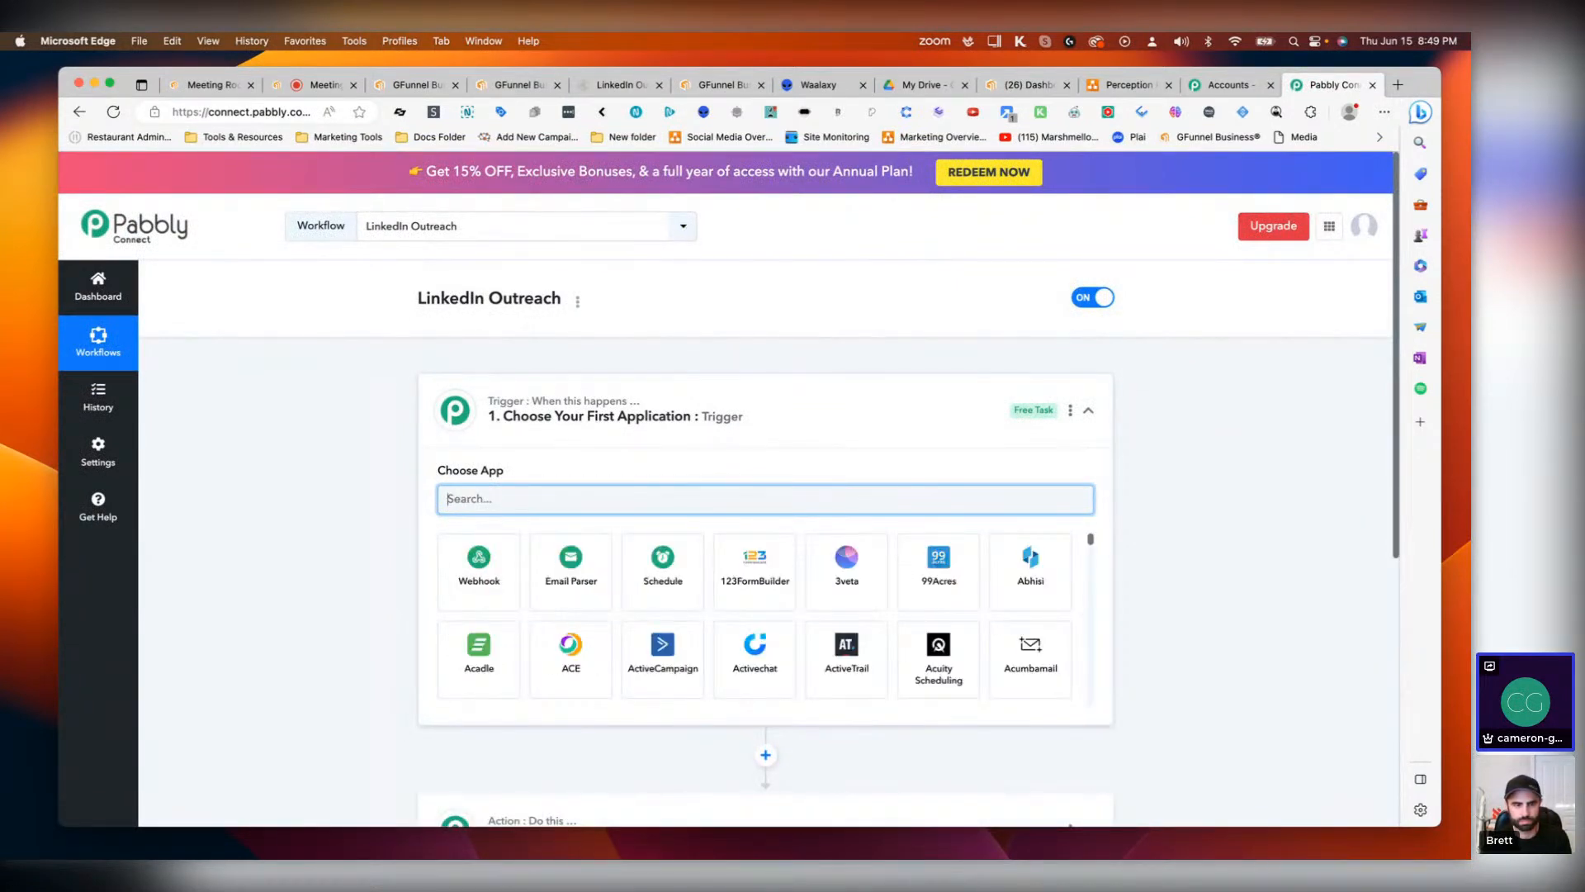
text(waa)
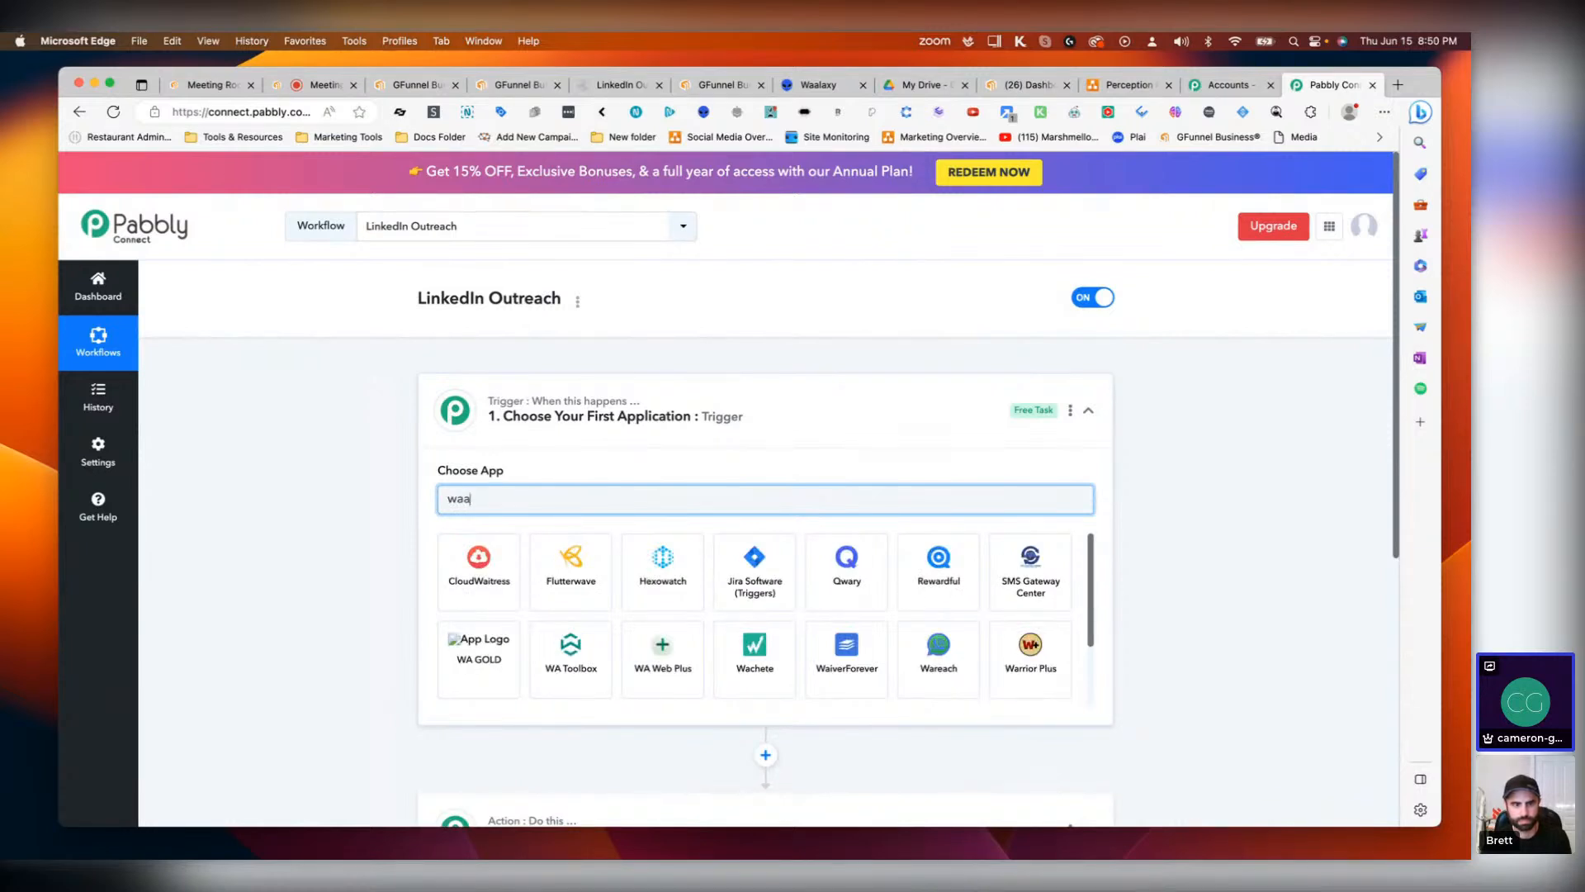
text(l)
key(BackSpace)
key(BackSpace)
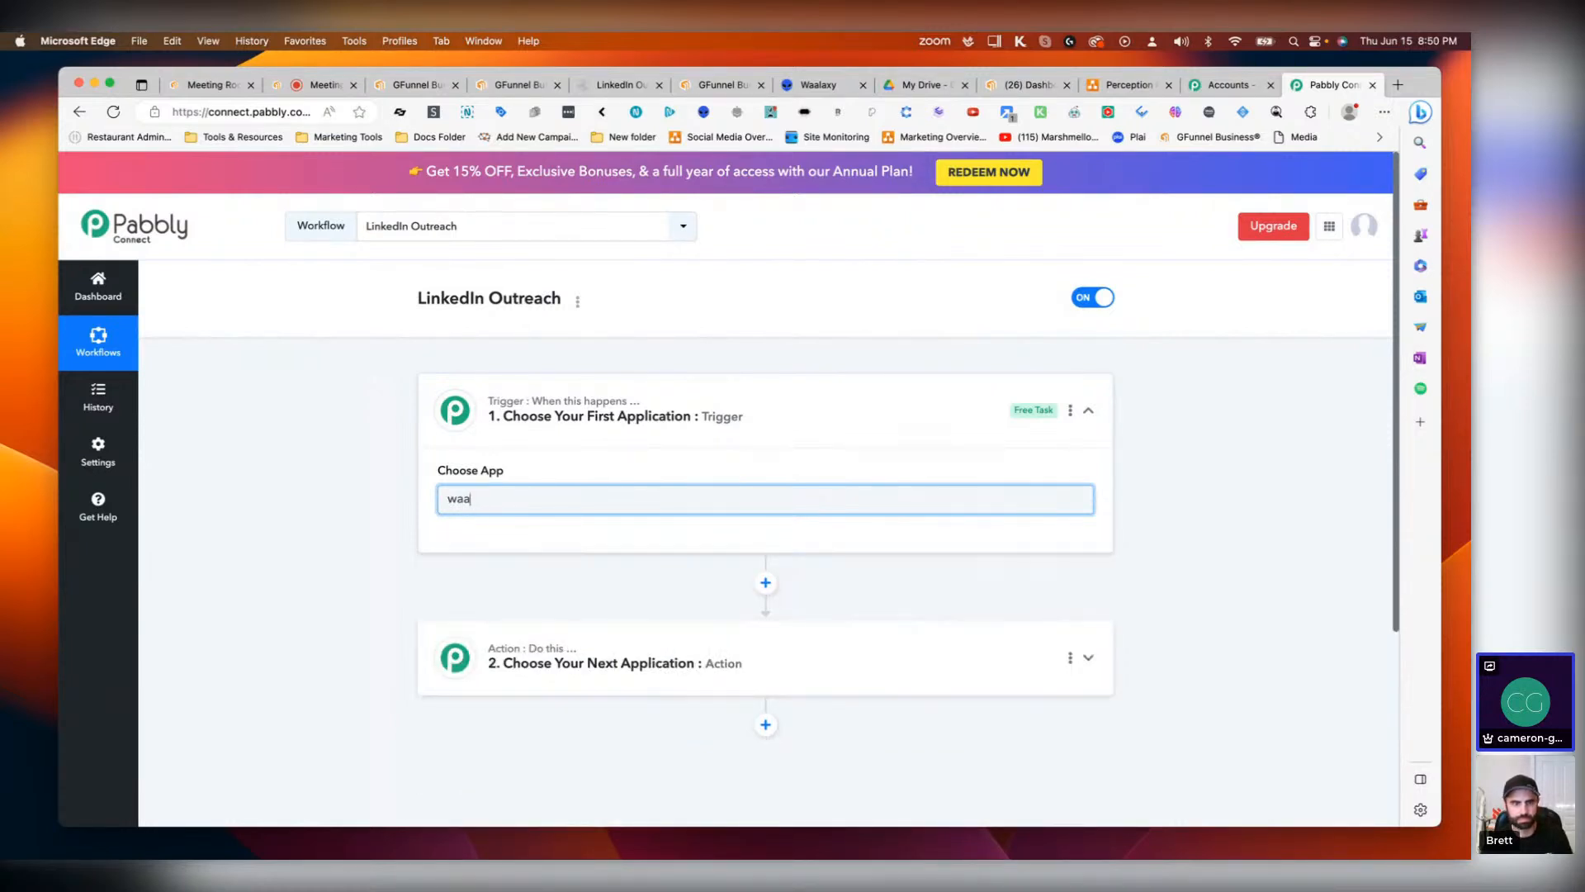
text(laa)
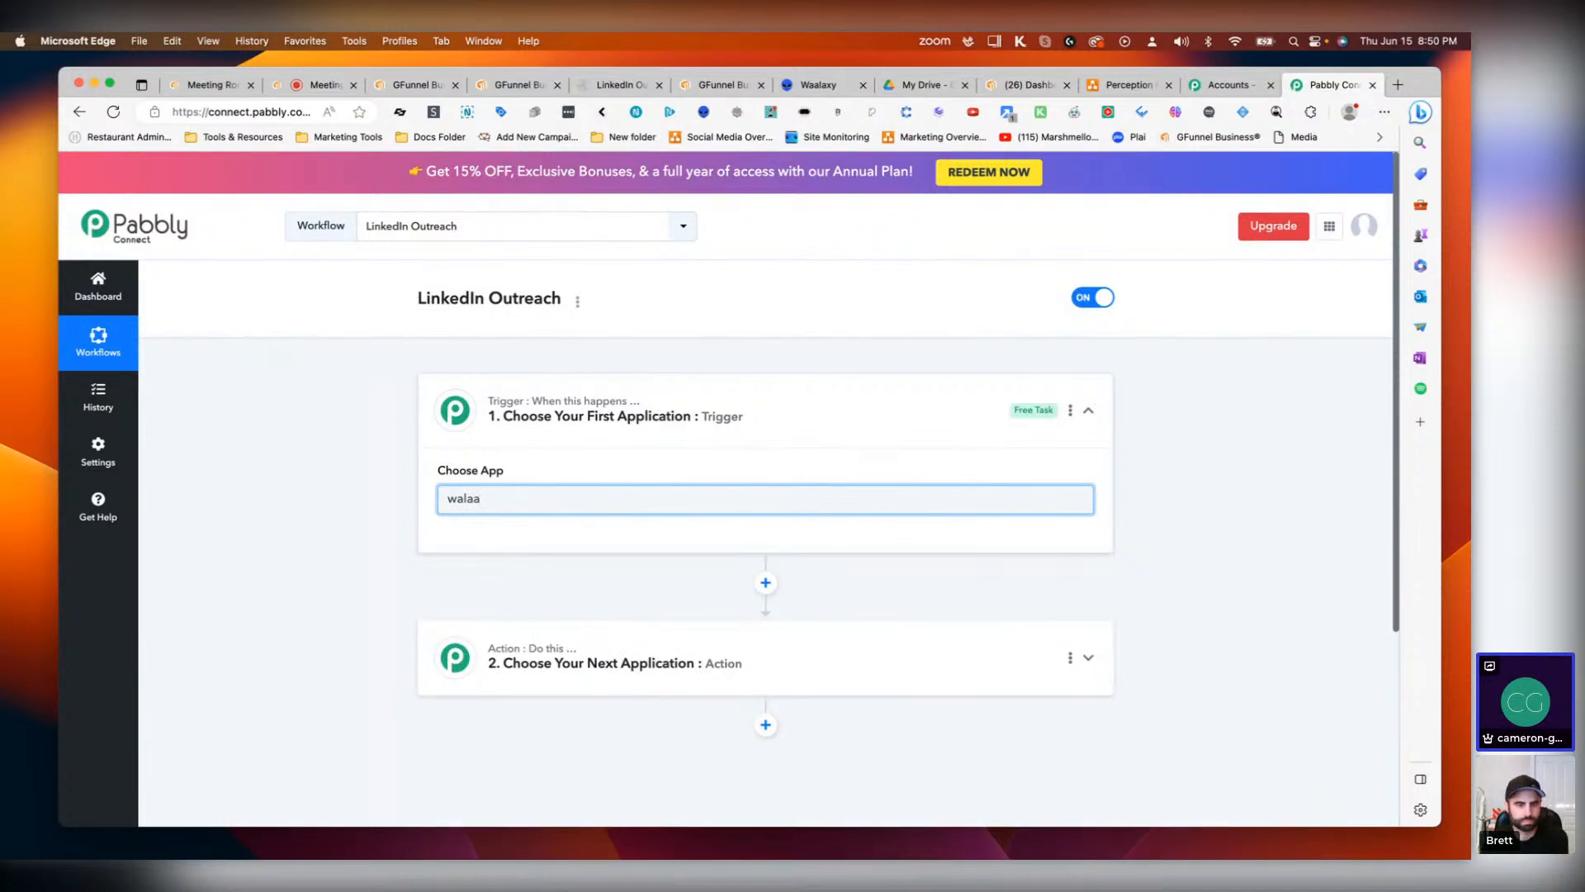
key(BackSpace)
text(a)
key(BackSpace)
key(BackSpace)
key(BackSpace)
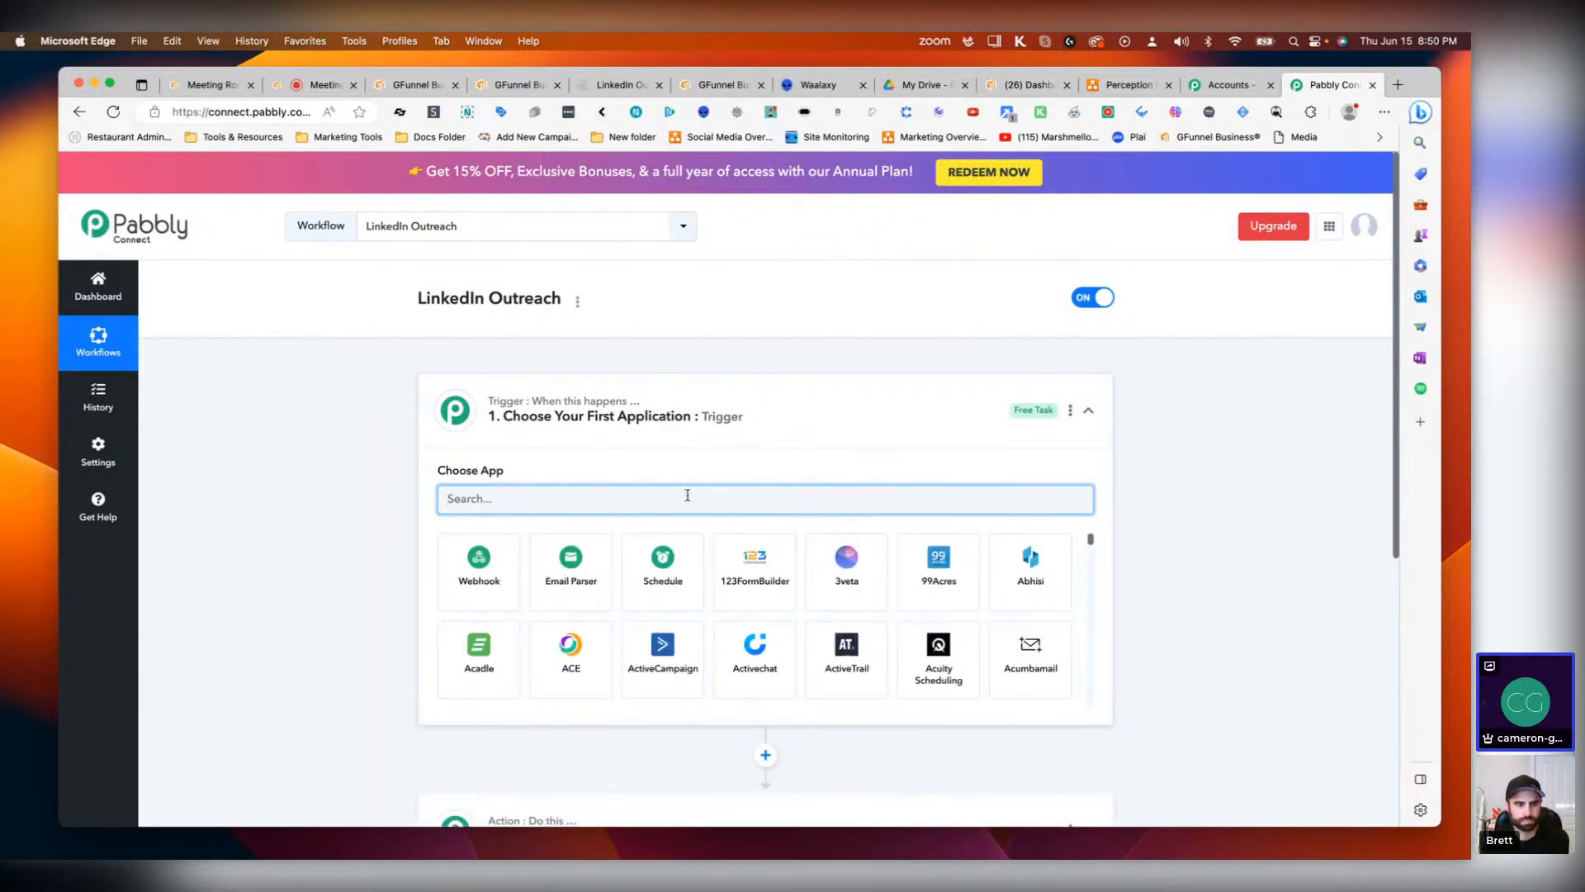
Step: Search the action app list for Waalaxy and clear the search
scroll(561, 590, down, 3)
click(560, 582)
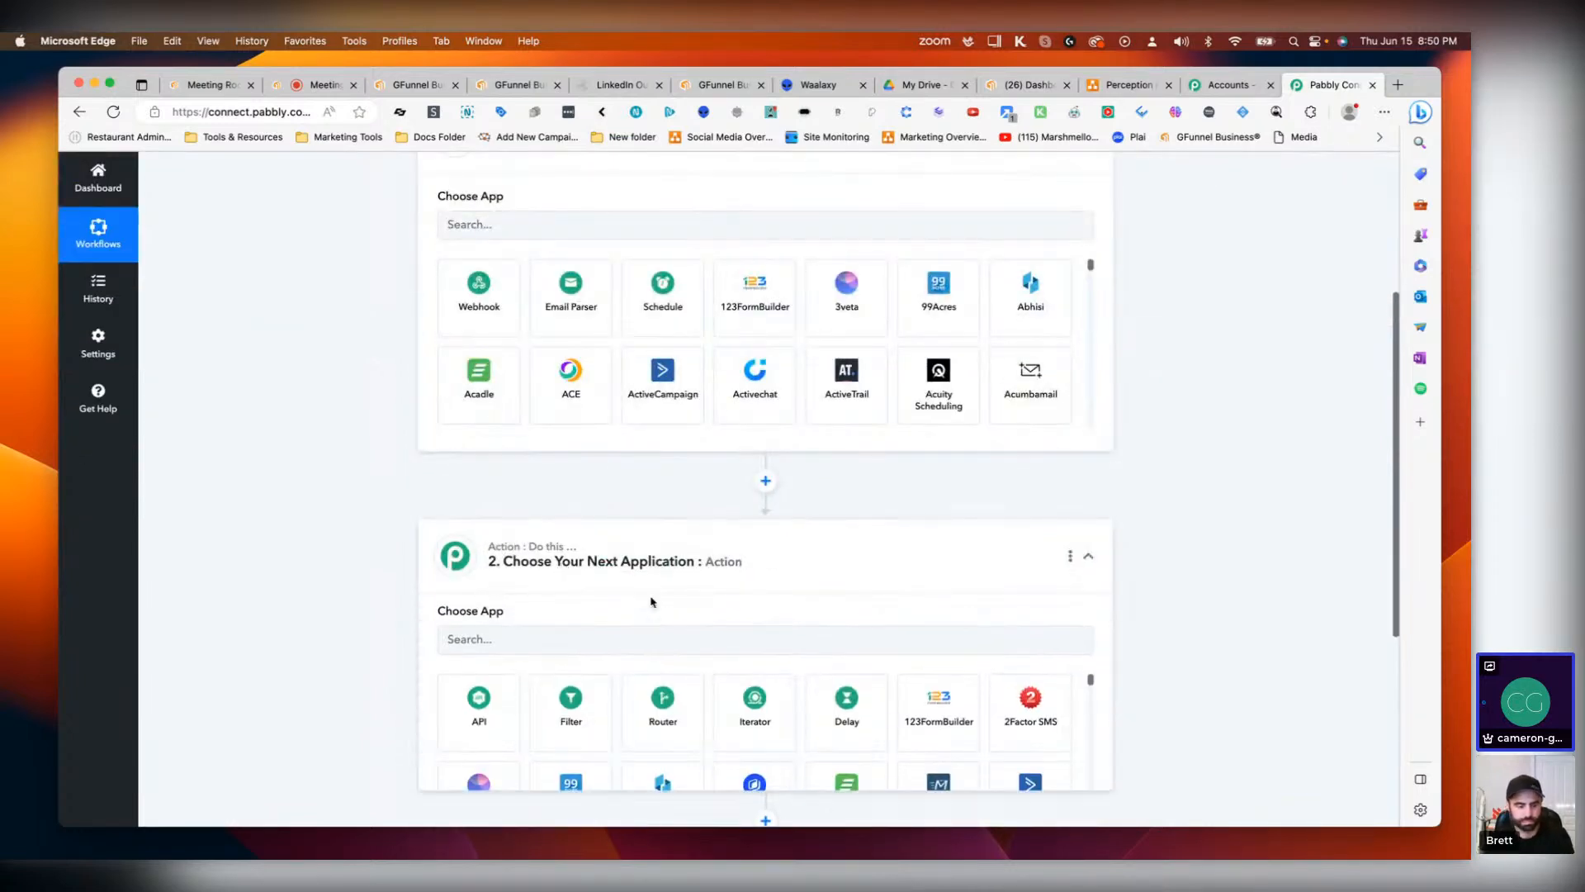
click(537, 647)
text(waa)
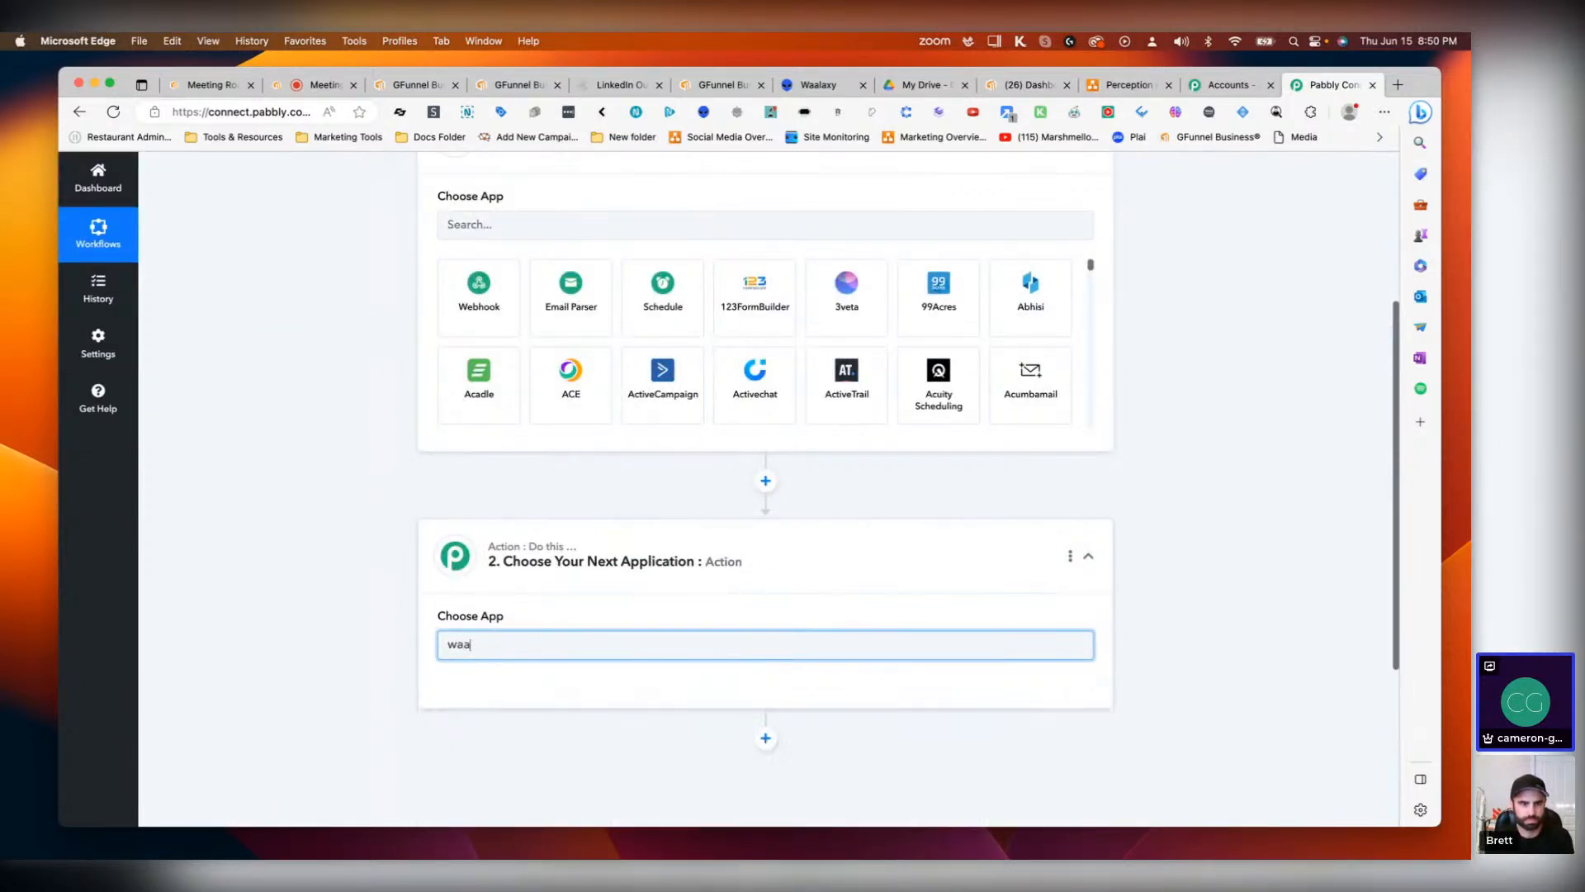
key(BackSpace)
key(BackSpace)
key(BackSpace)
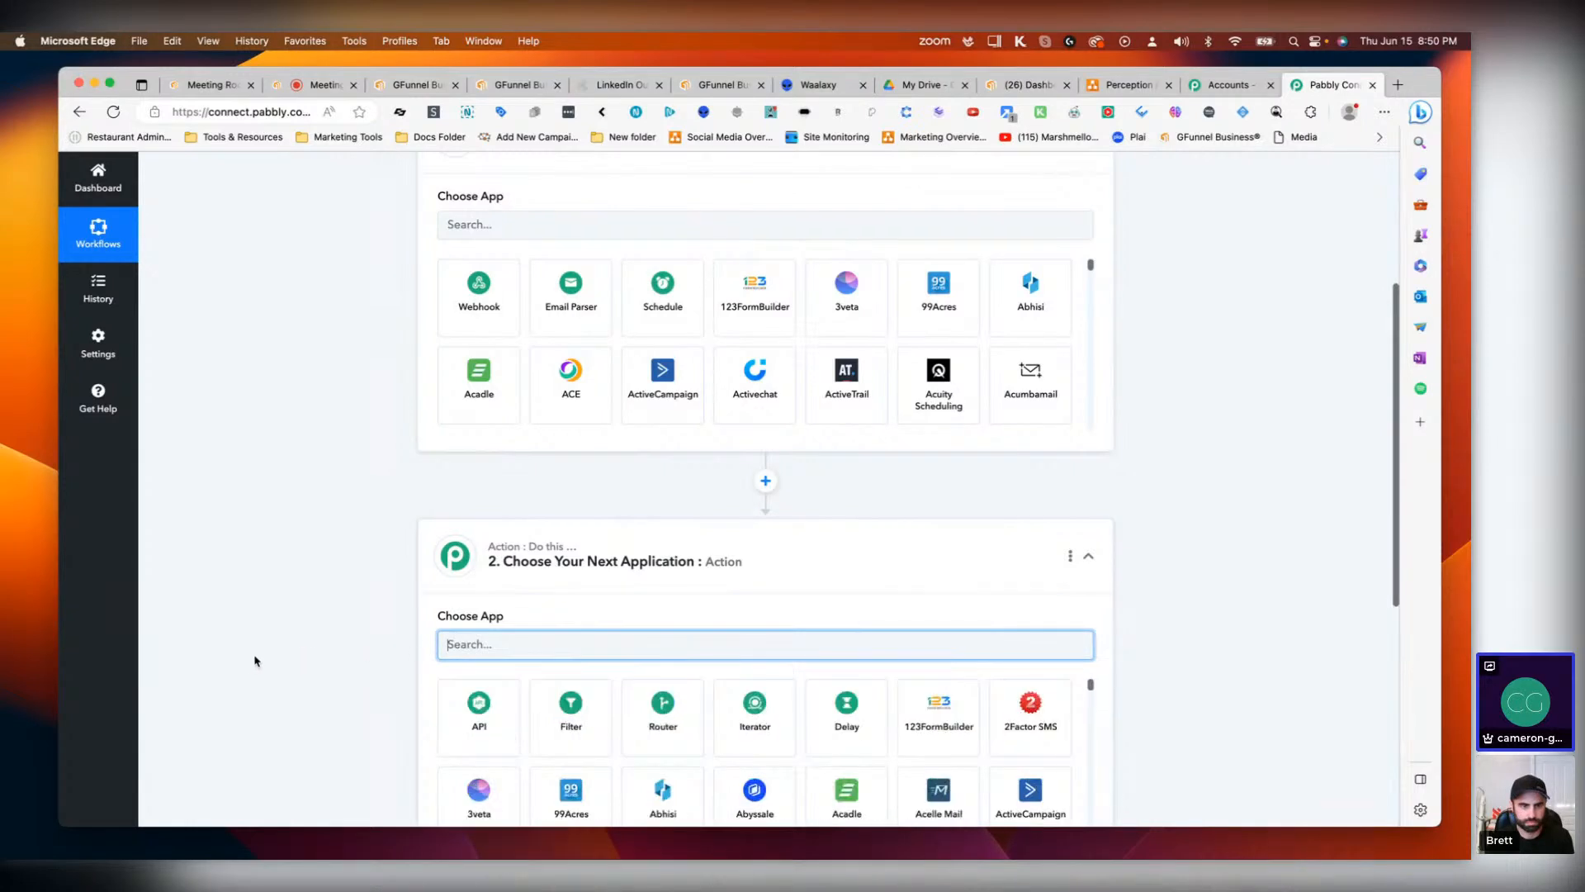
click(283, 514)
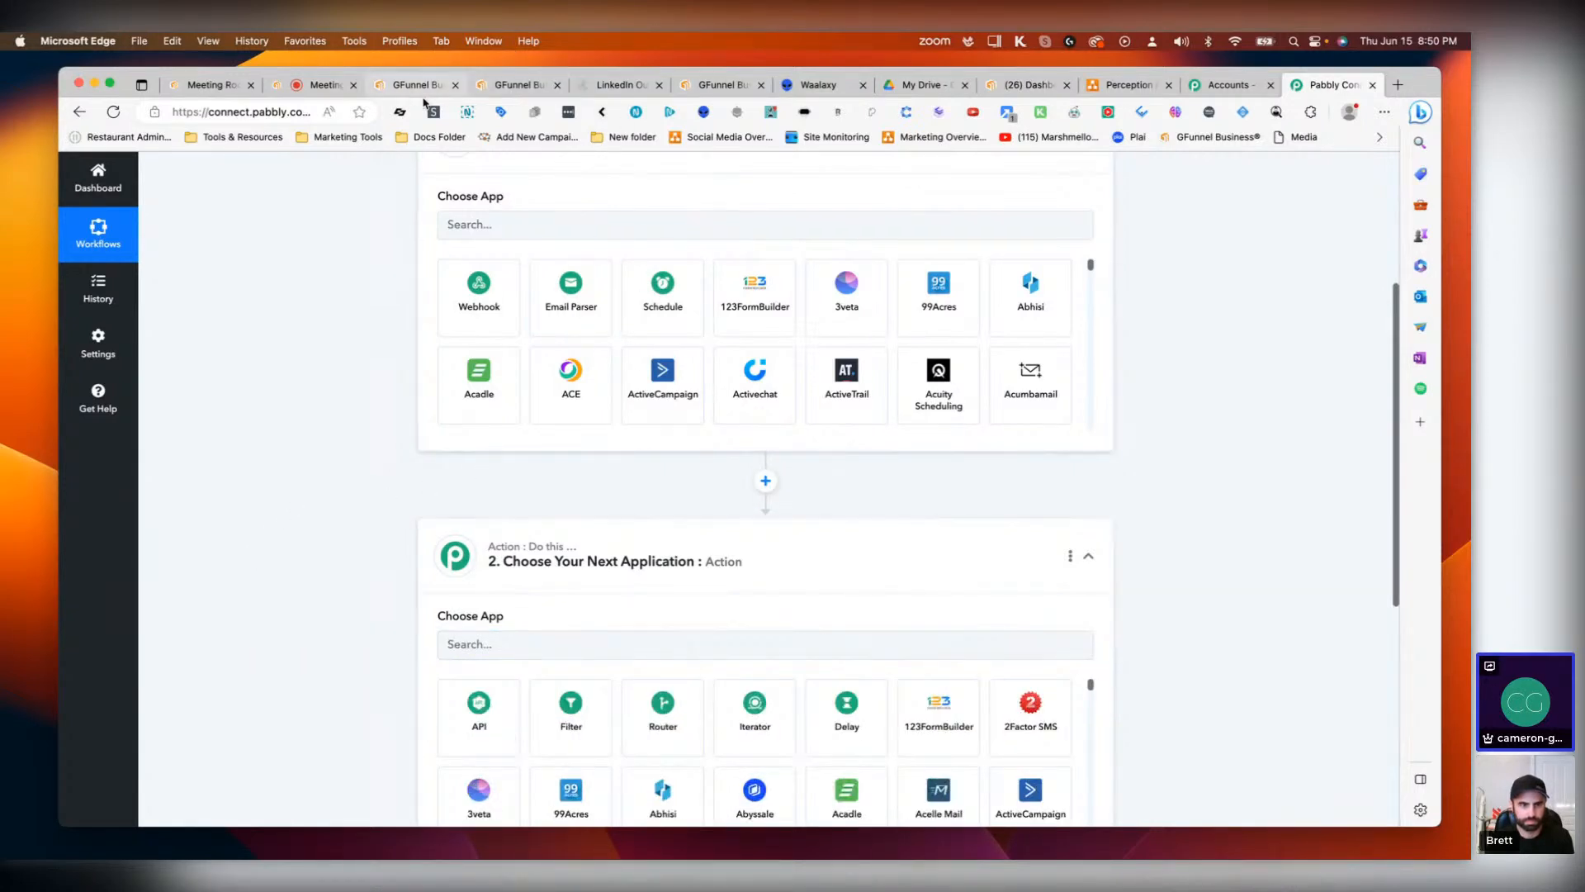
Step: Switch to the Waalaxy tab and open its CRM sync settings and the noCRM.io connection form
click(815, 82)
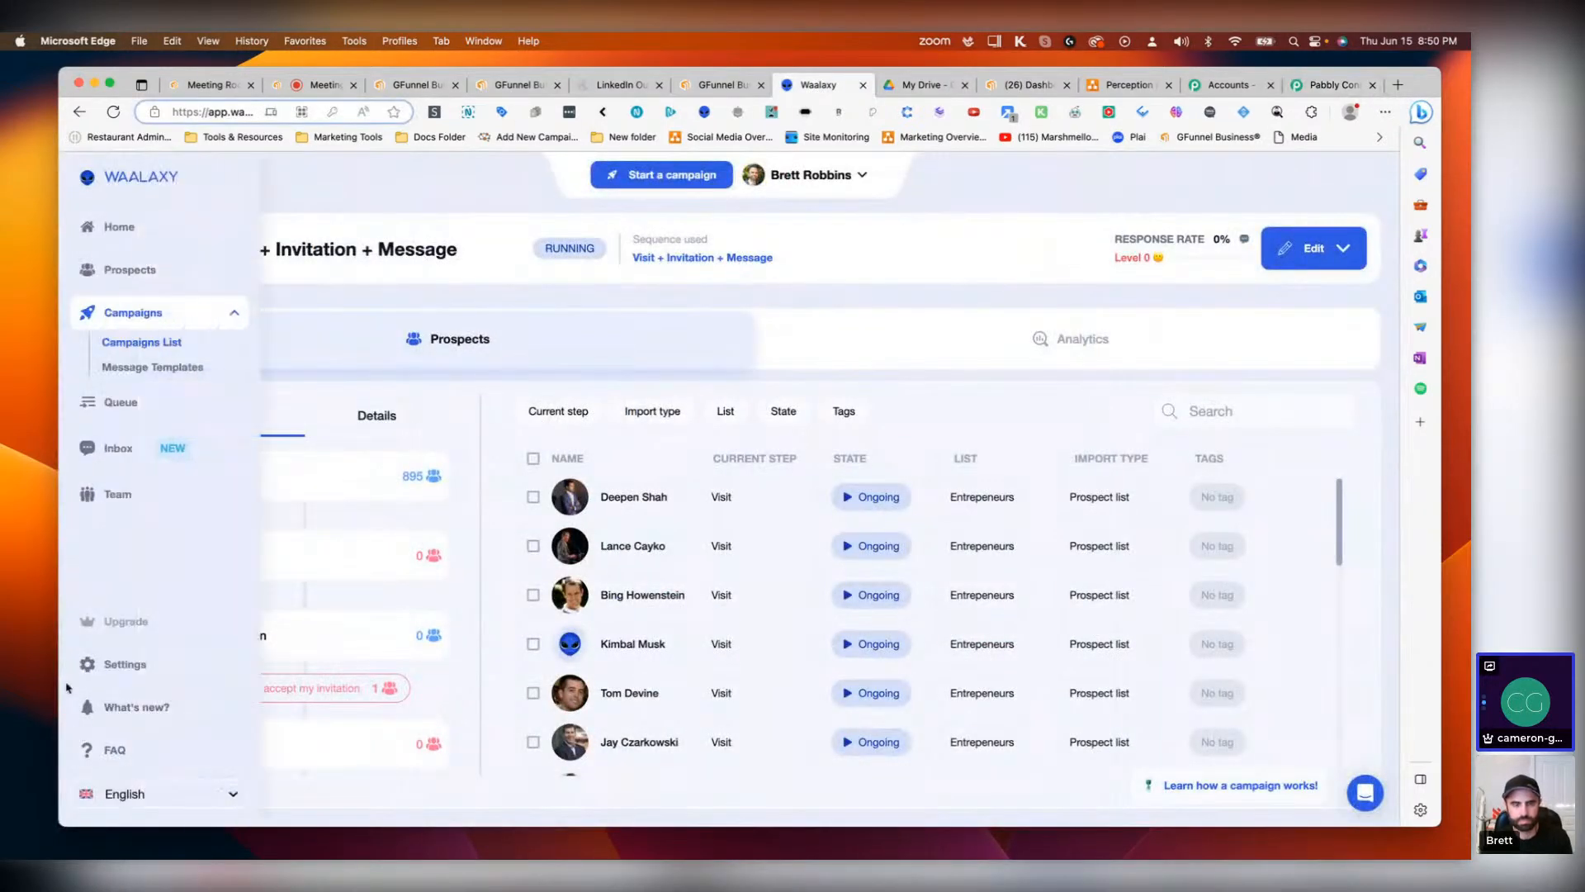
click(102, 666)
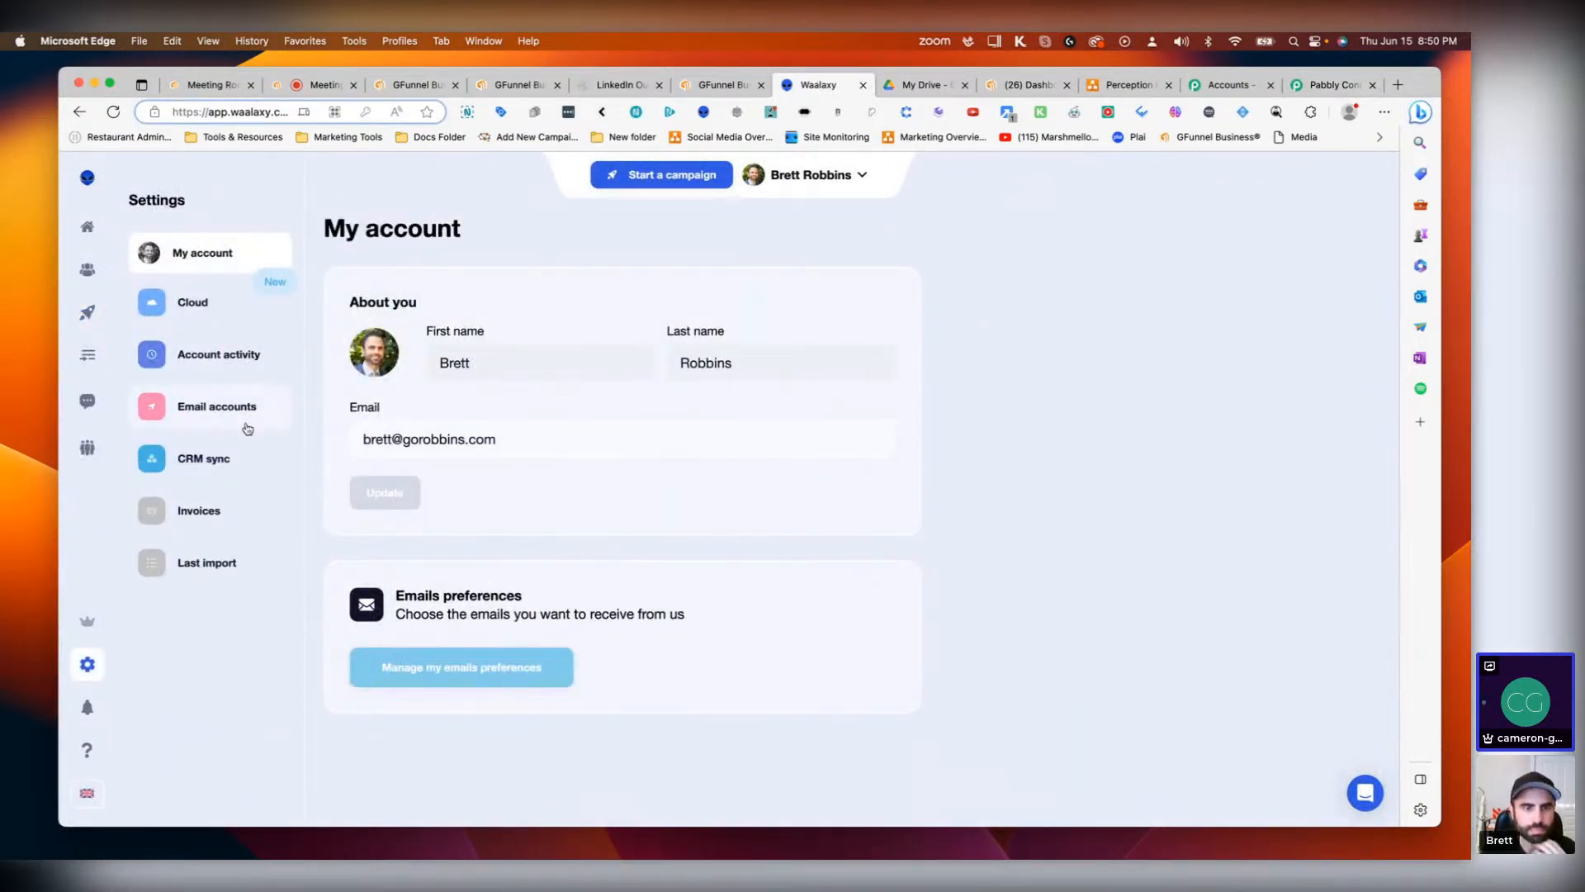
click(229, 458)
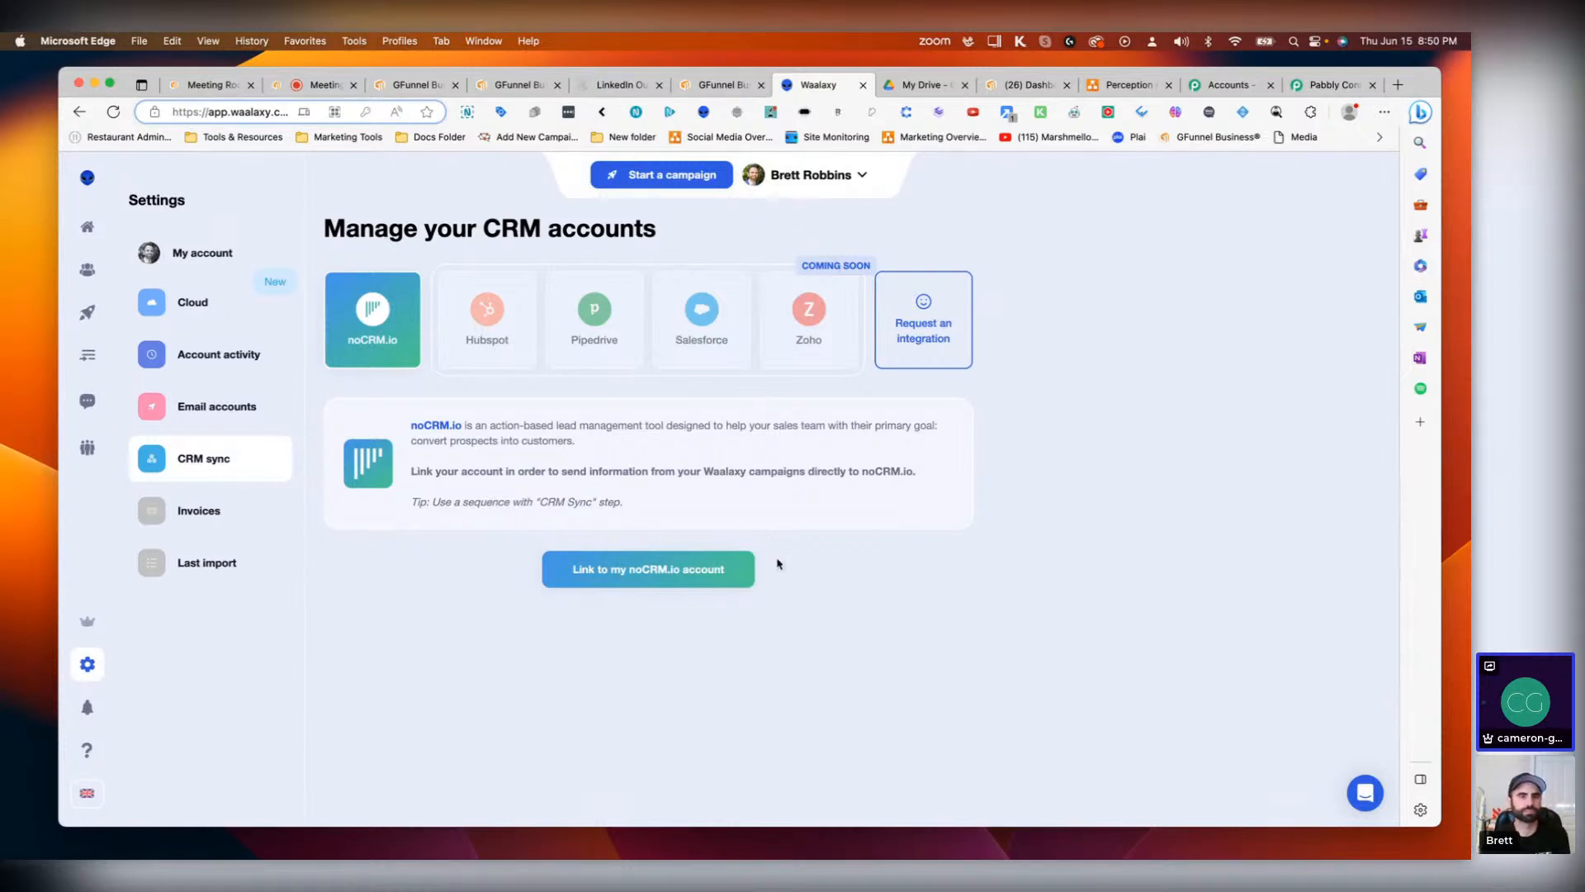
click(667, 569)
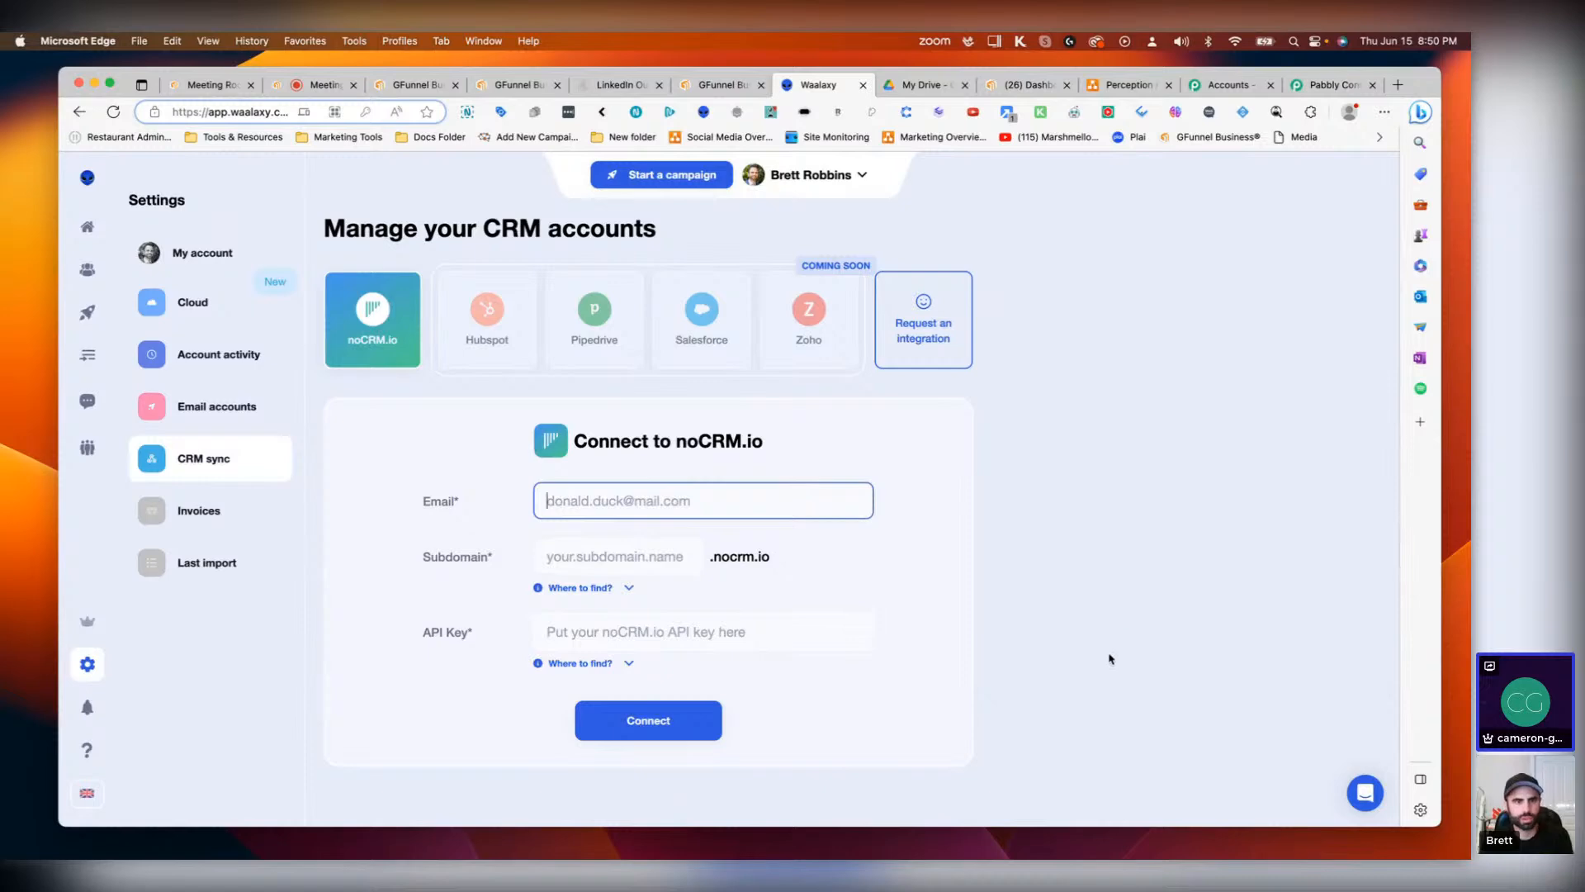
Step: Review the Waalaxy home dashboard and the running Visit + Invitation + Message campaign's overview and details
click(109, 226)
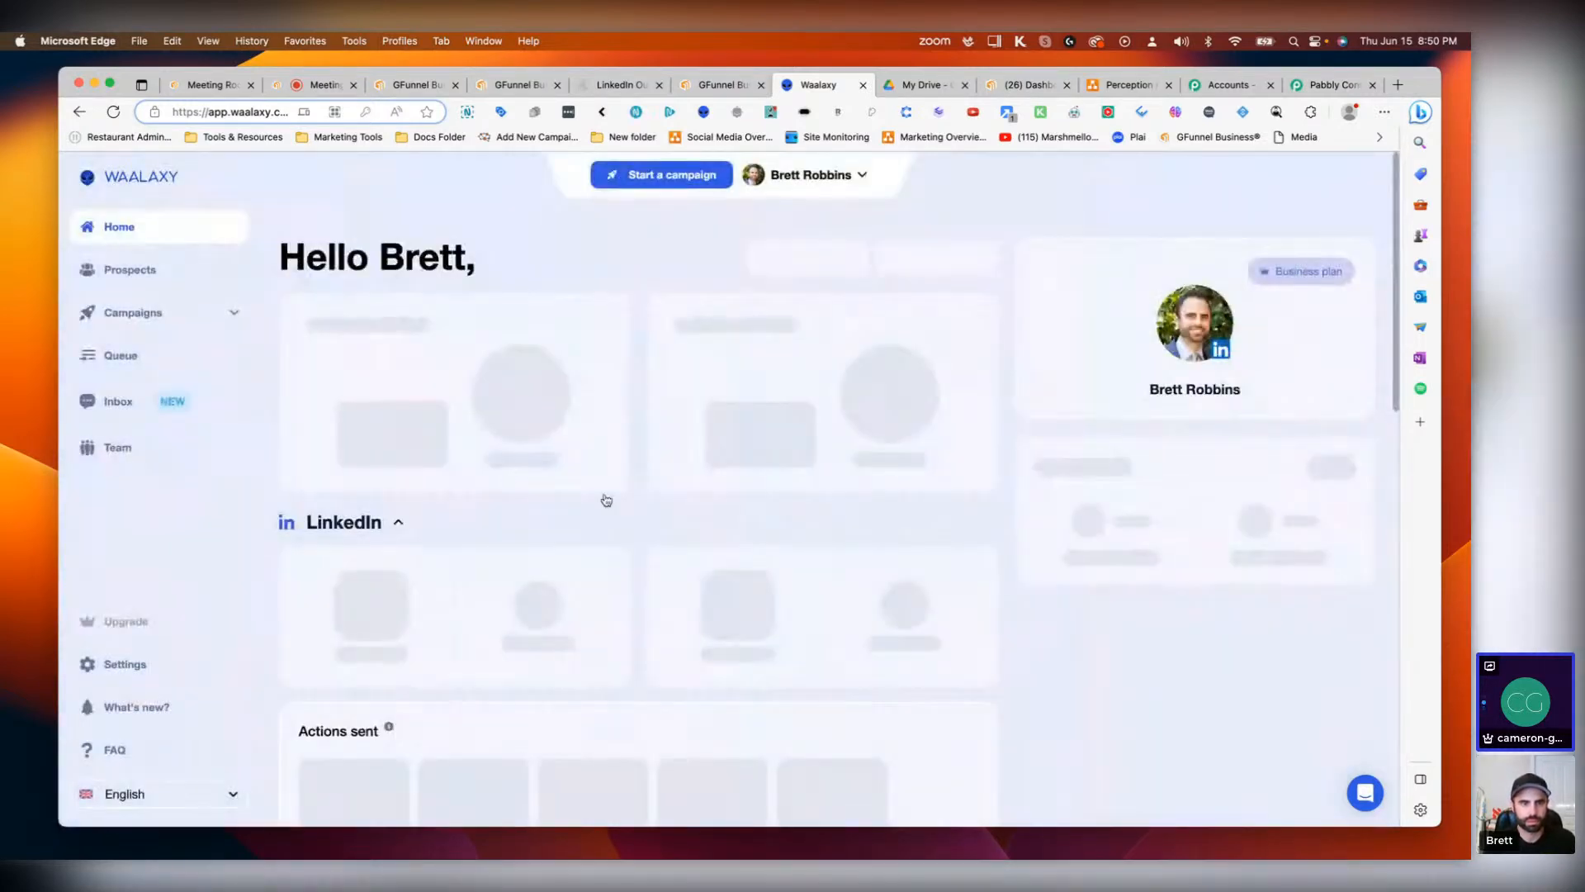
scroll(516, 553, down, 4)
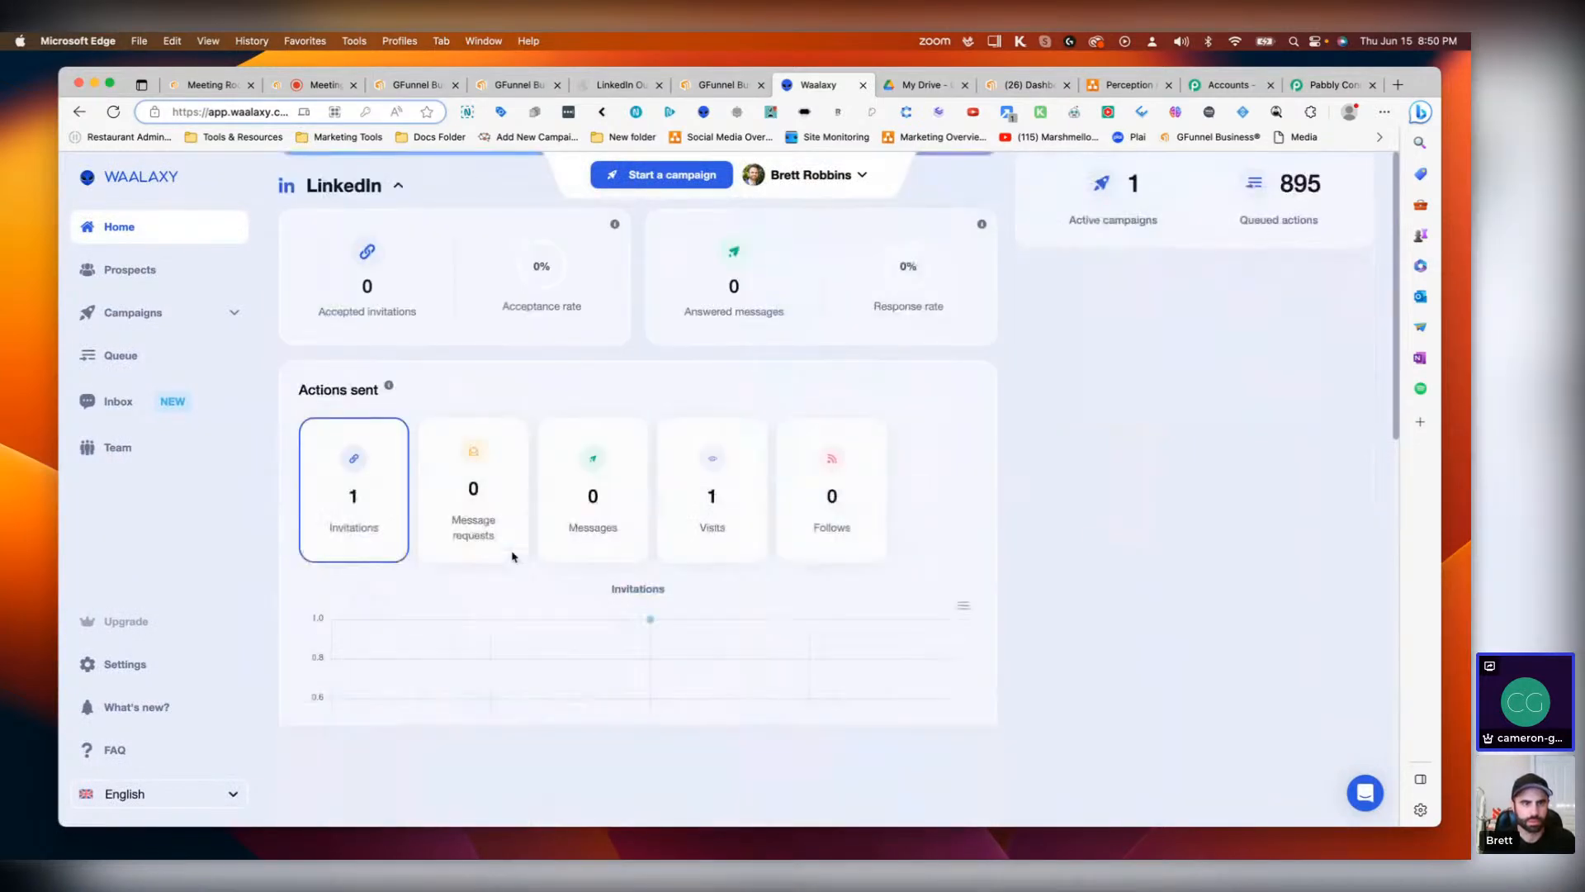
scroll(511, 557, up, 4)
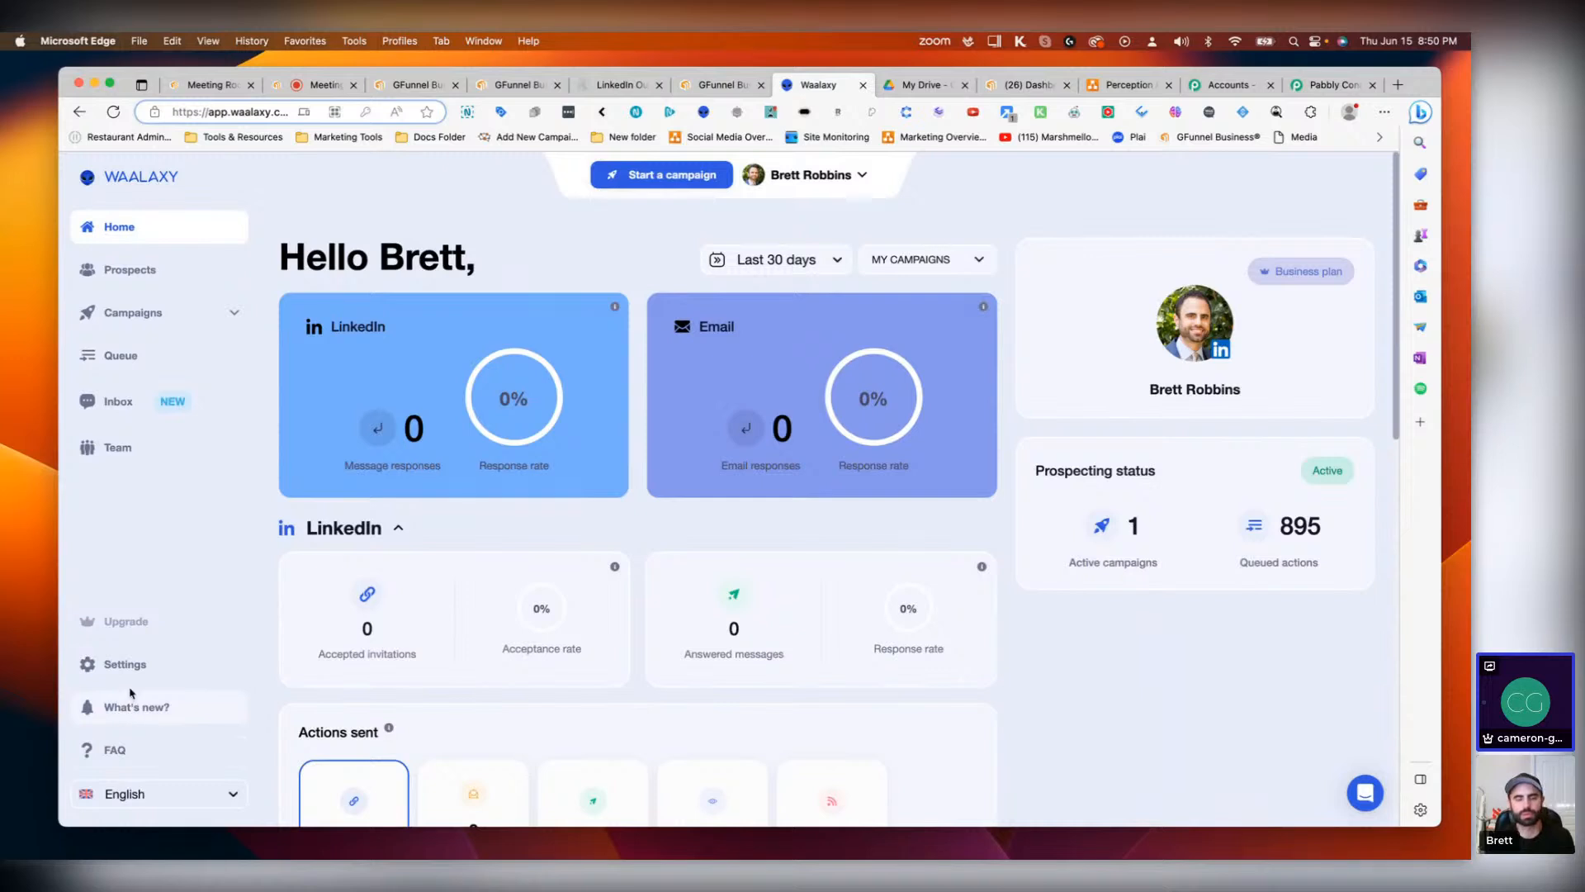
click(175, 308)
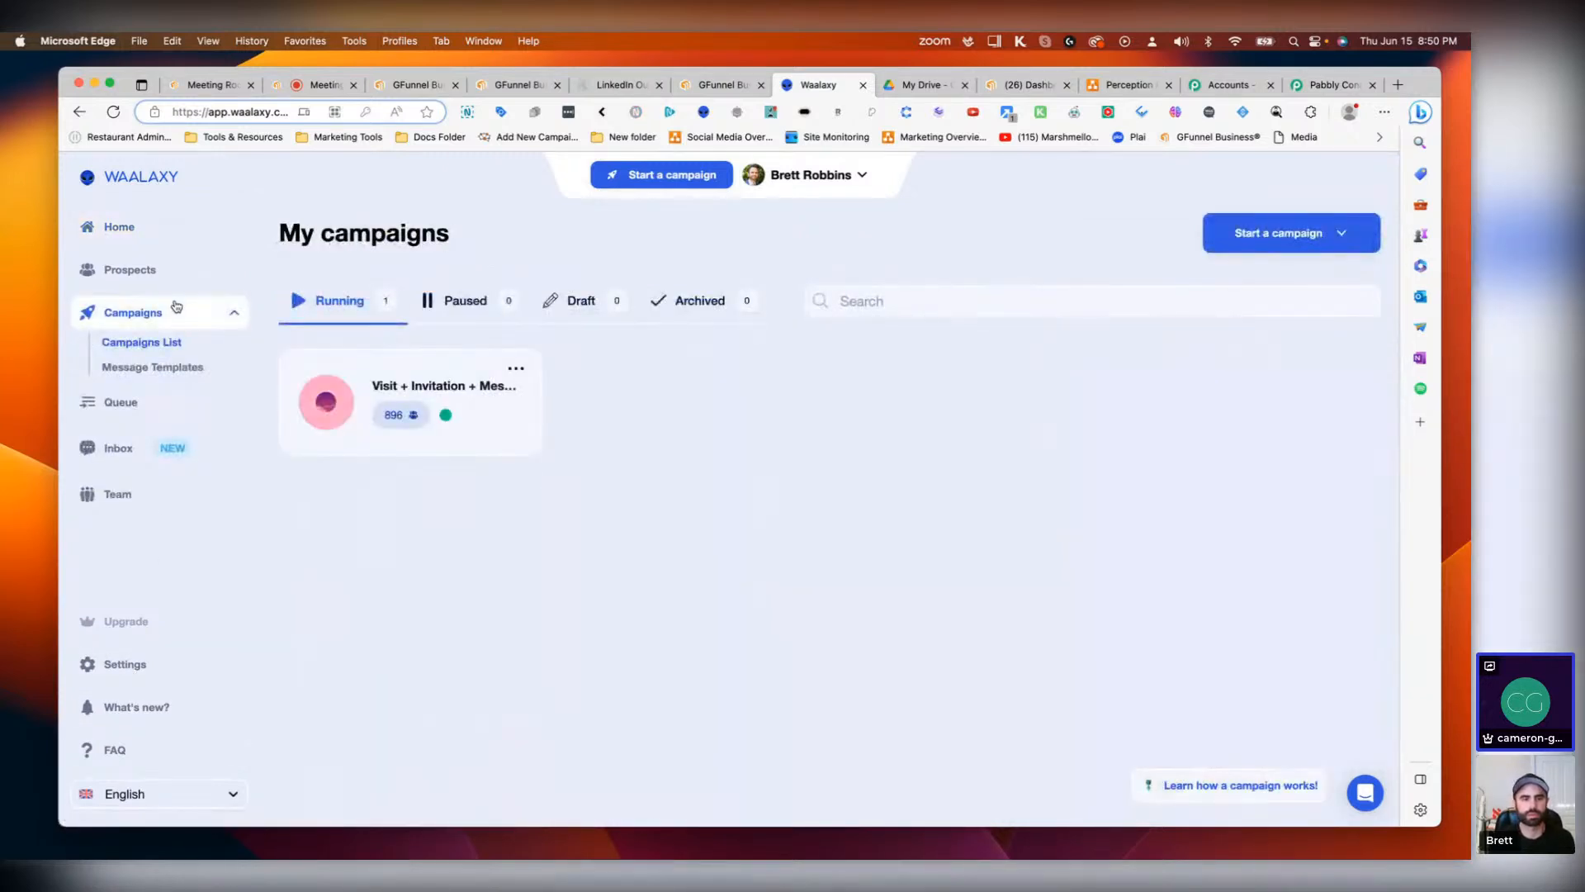
click(508, 375)
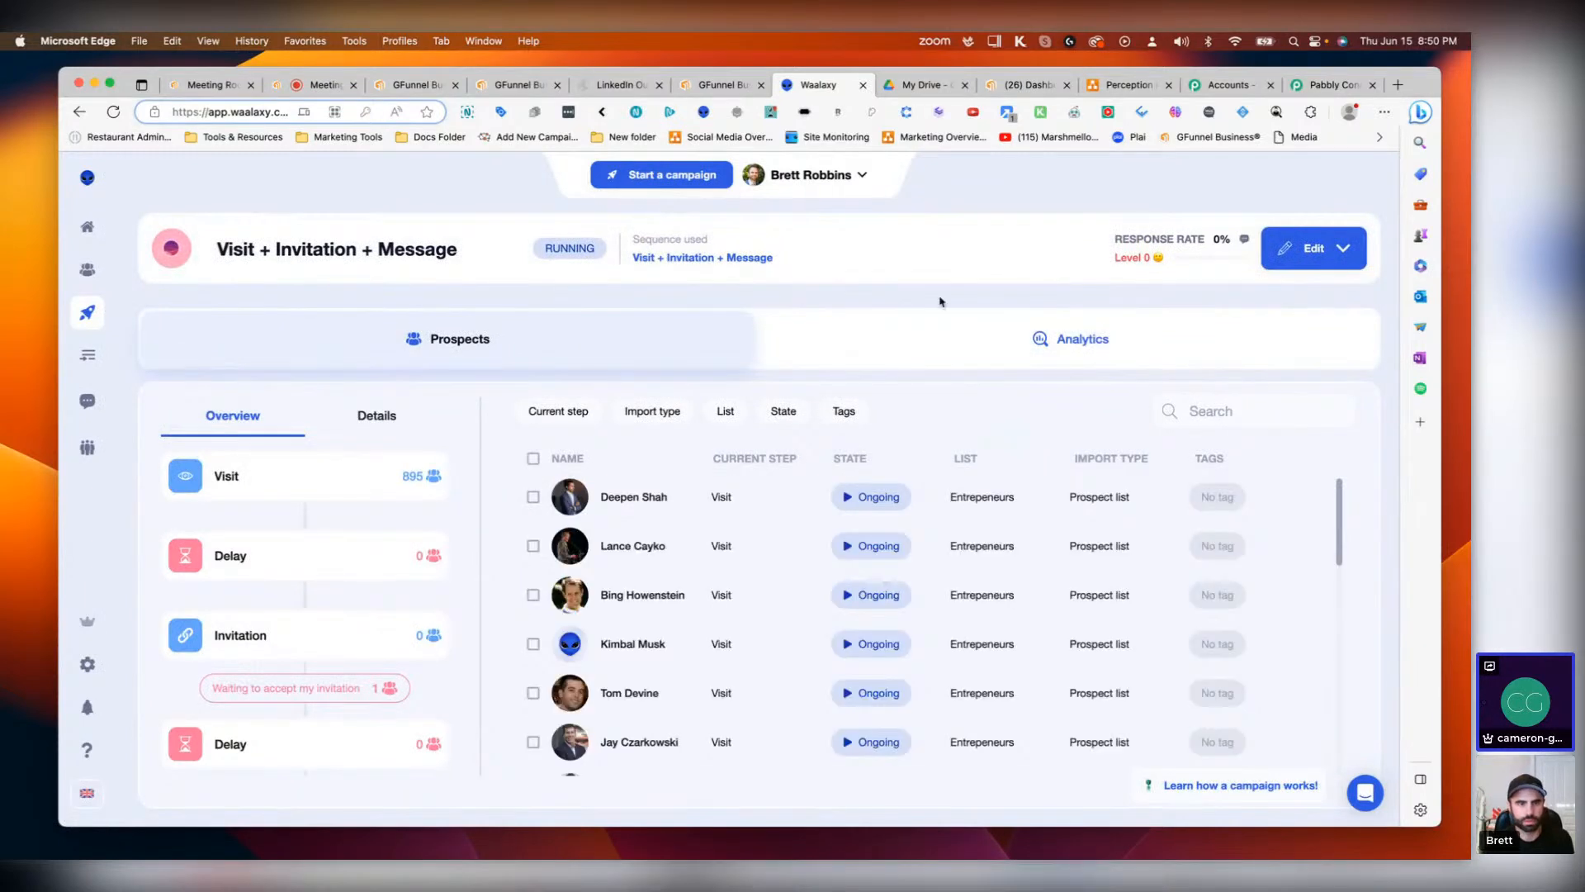
click(374, 418)
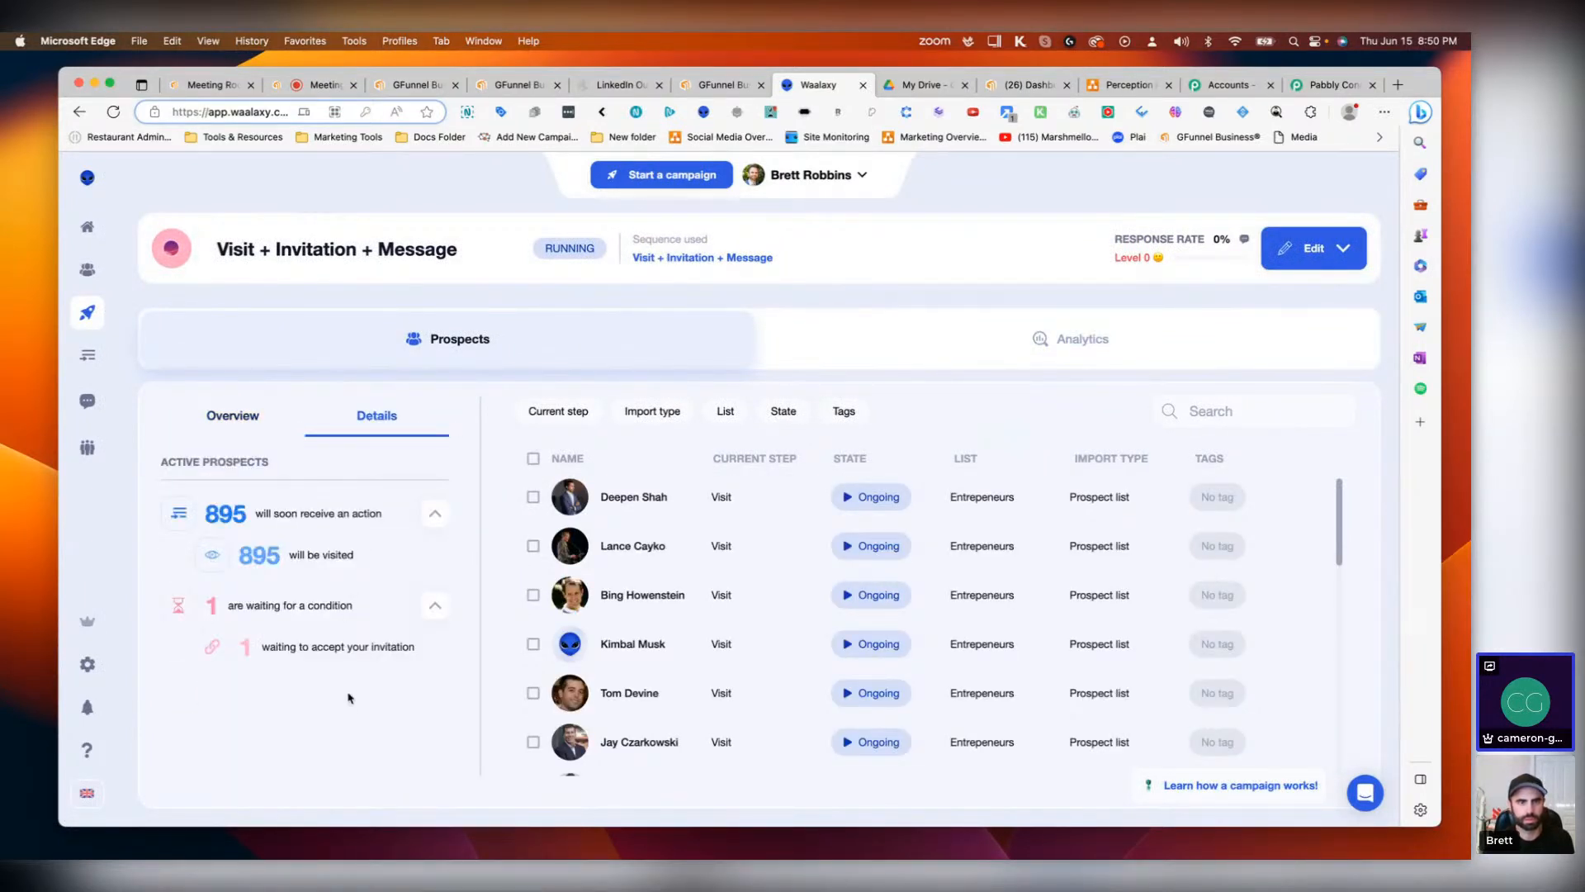
click(247, 423)
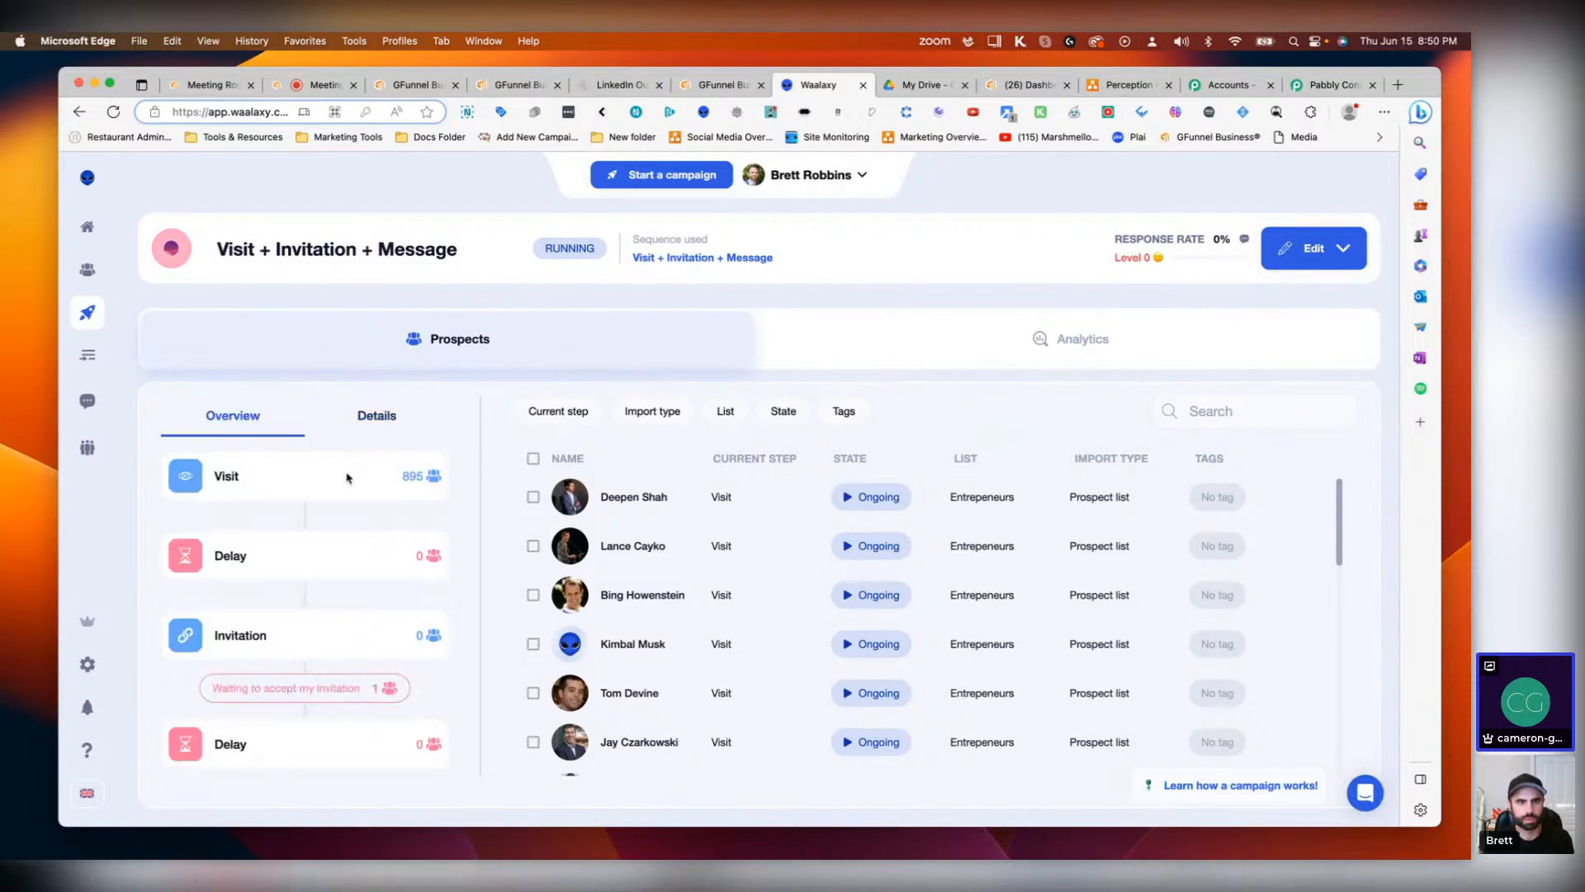
scroll(347, 477, down, 4)
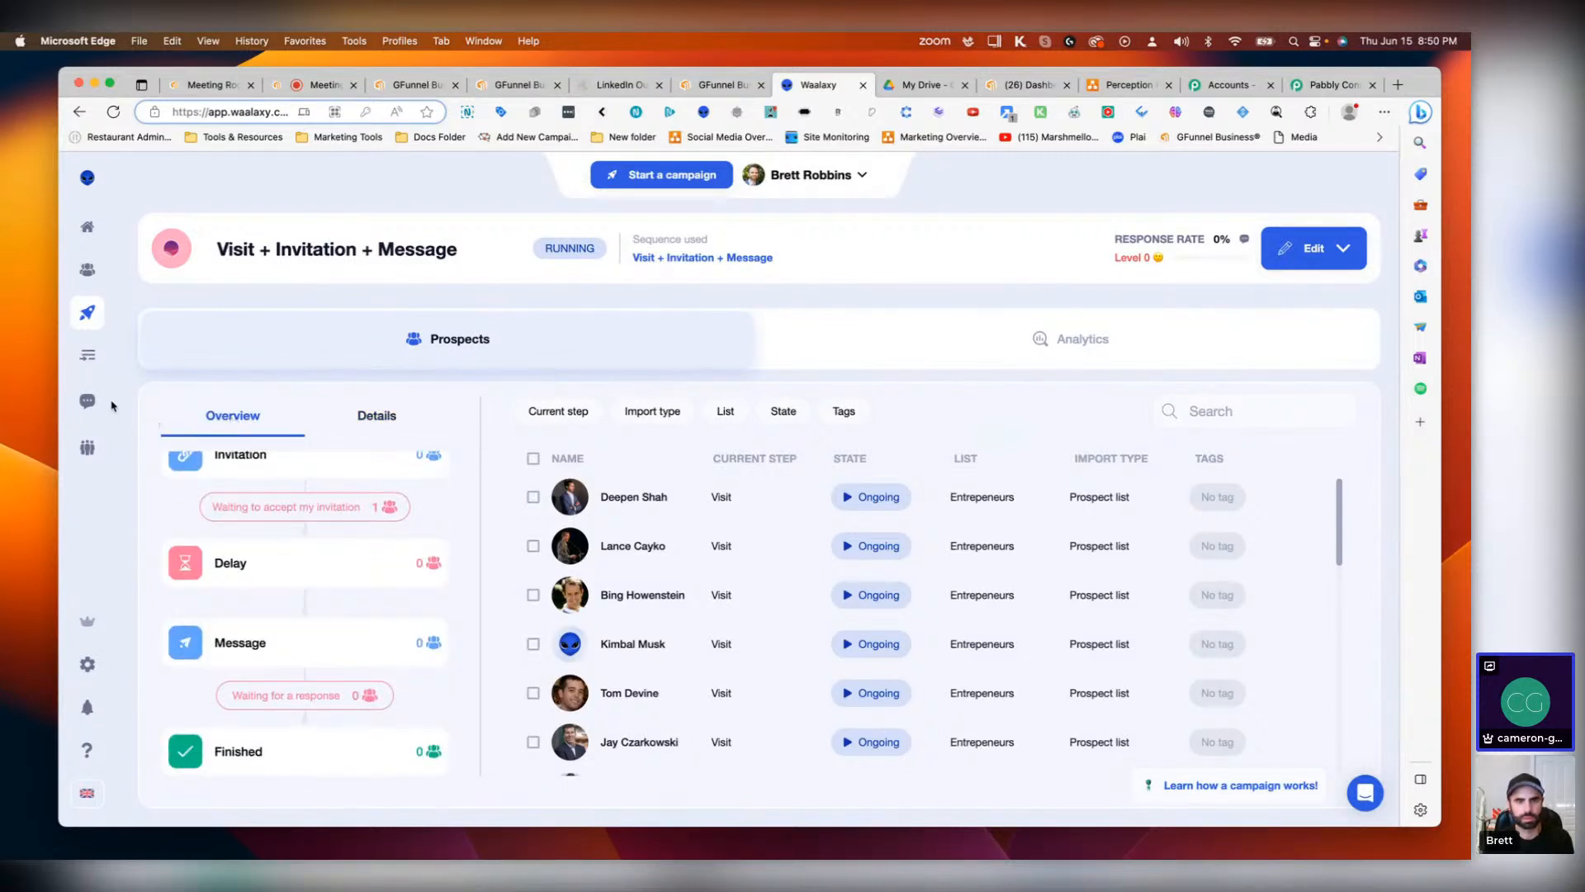
Step: Open the Waalaxy campaigns list and start a new campaign by browsing the sequence library
click(107, 403)
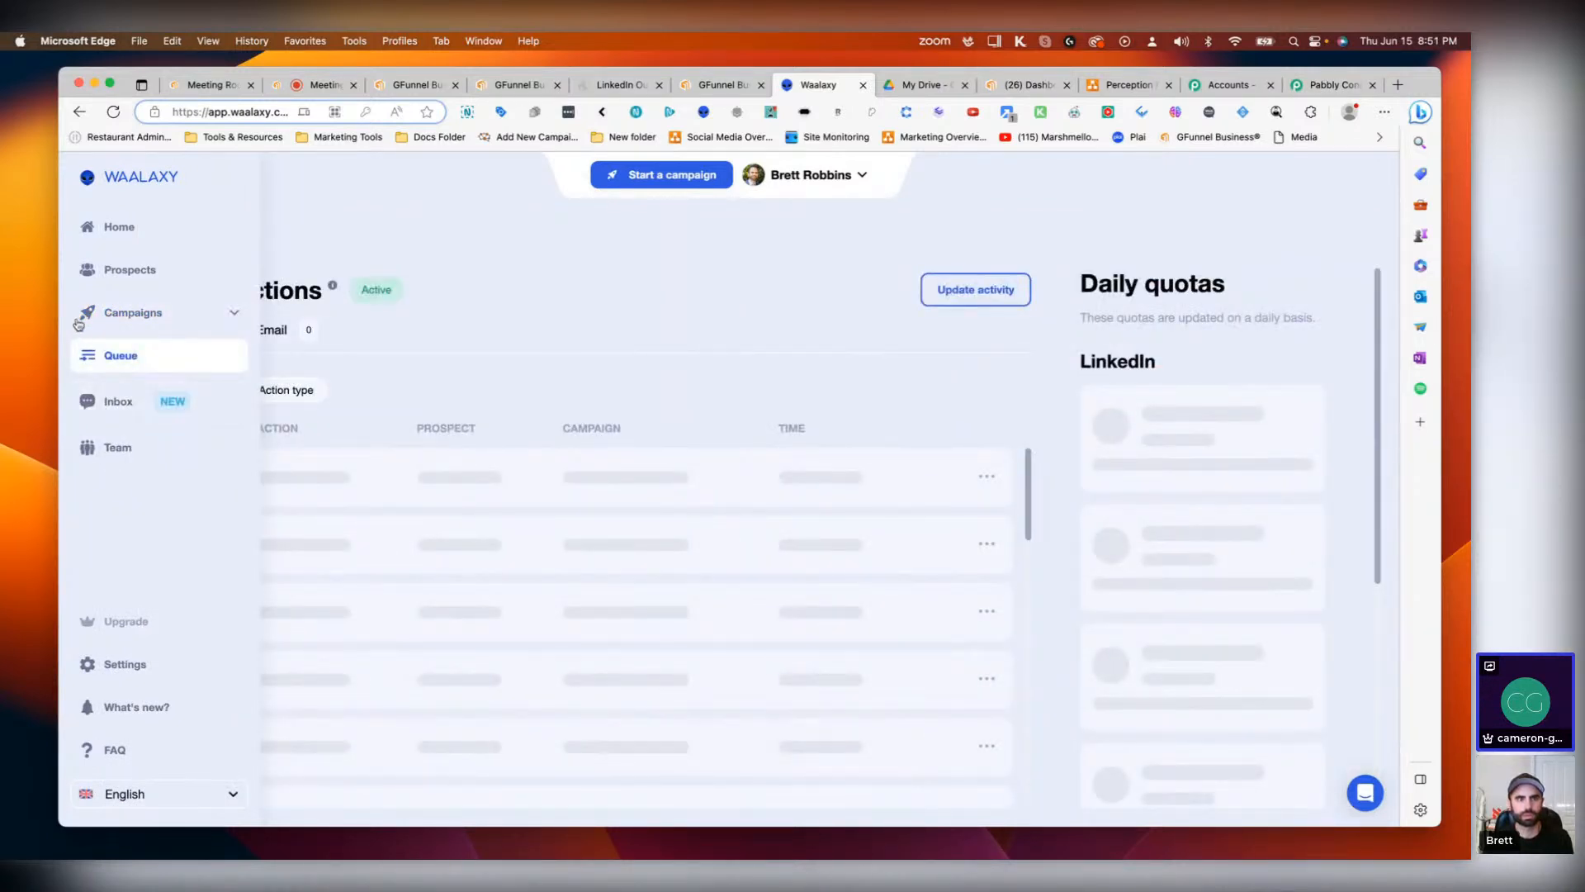
click(103, 232)
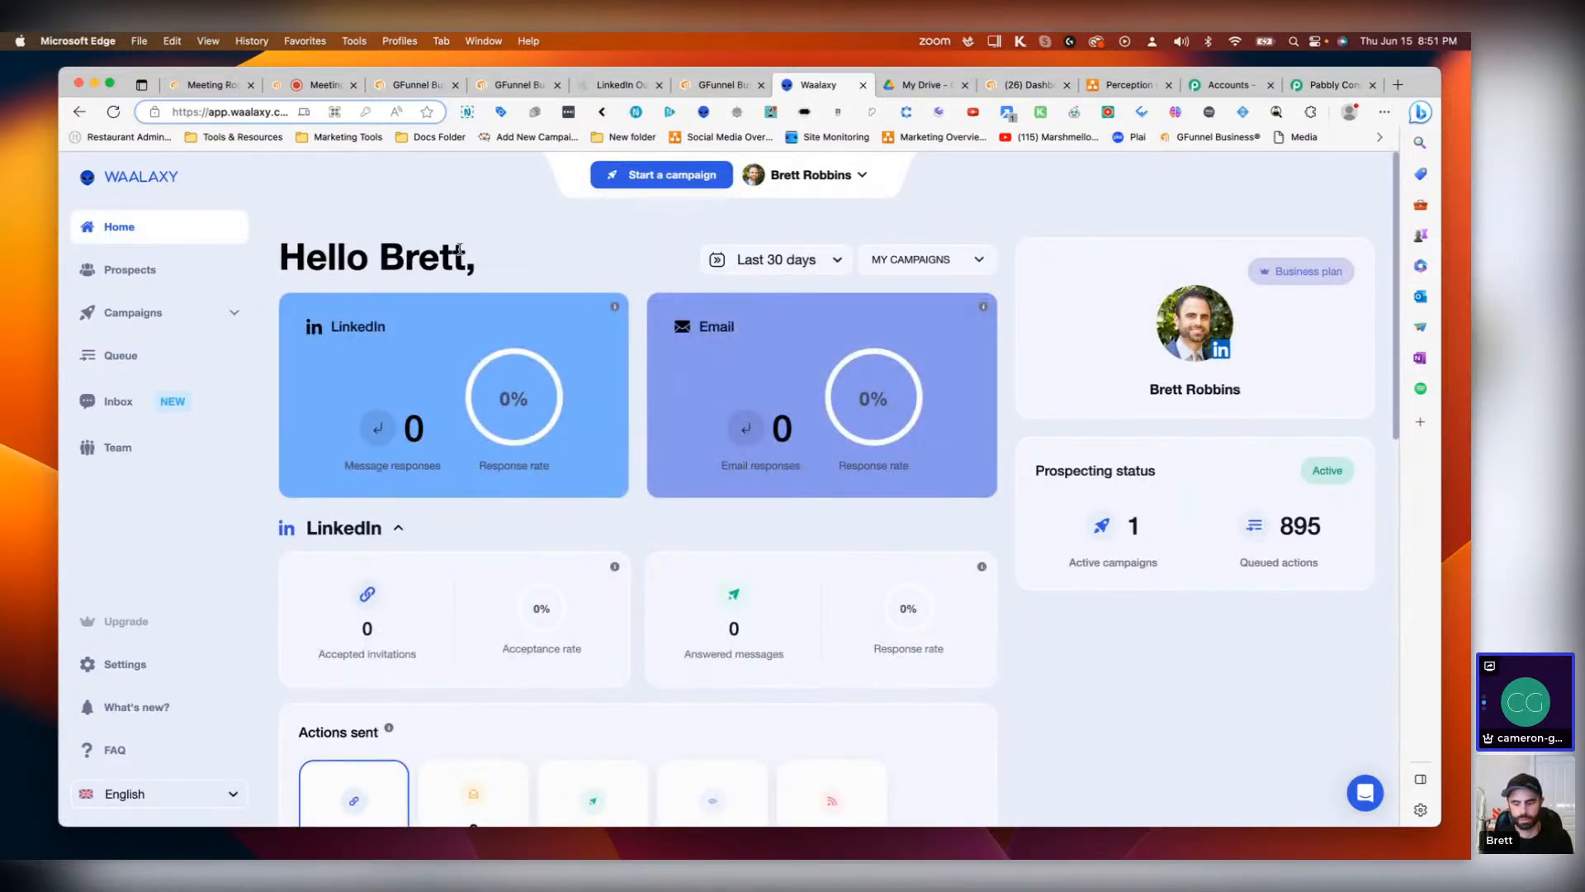
click(132, 318)
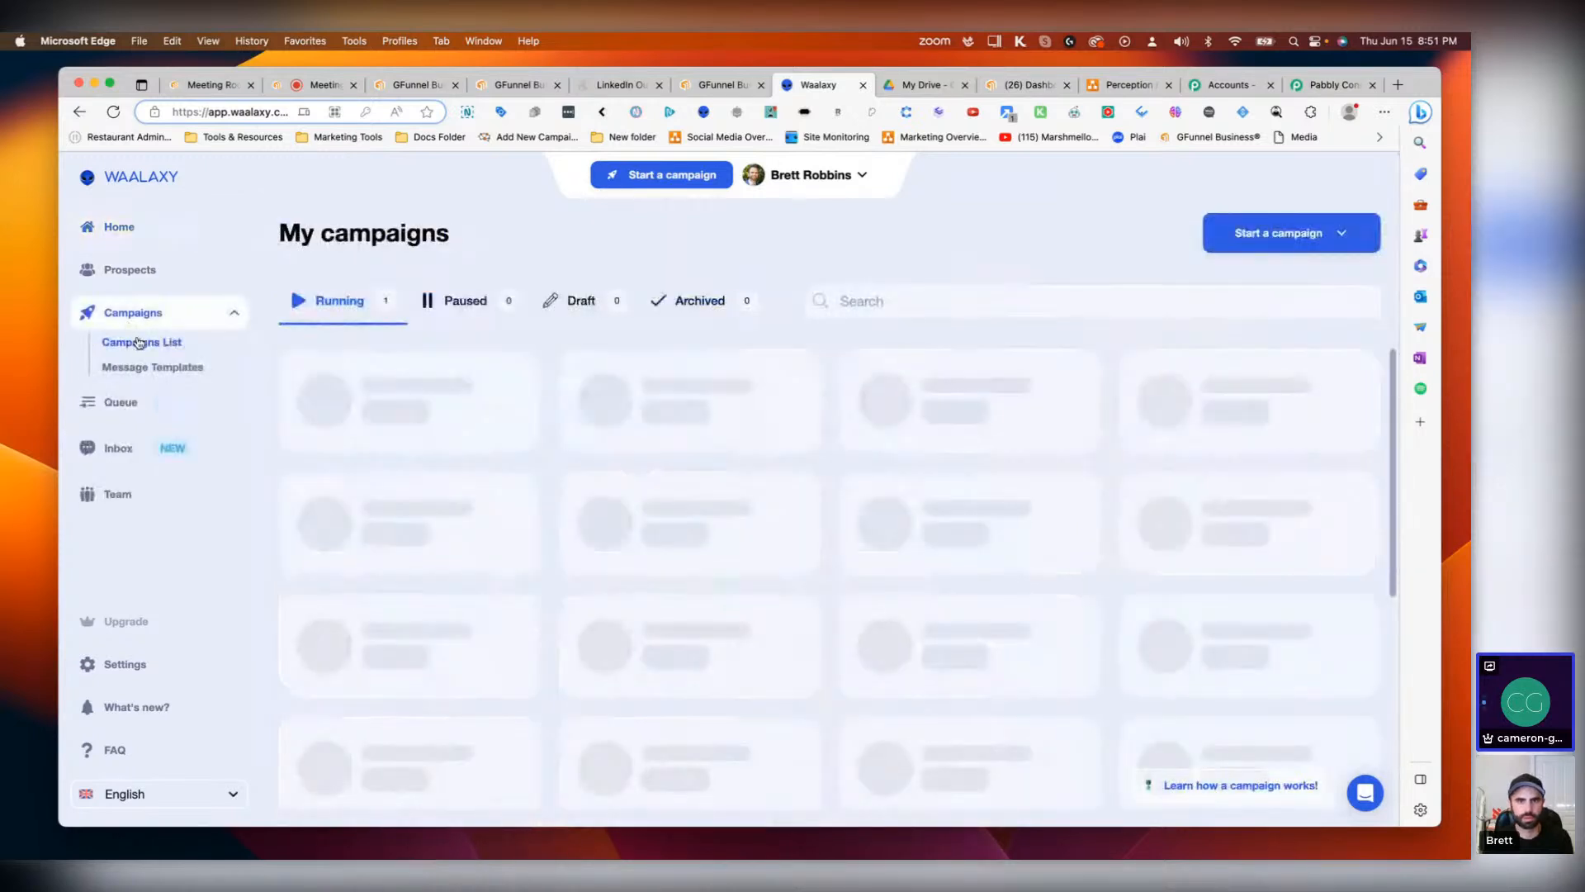
click(1295, 240)
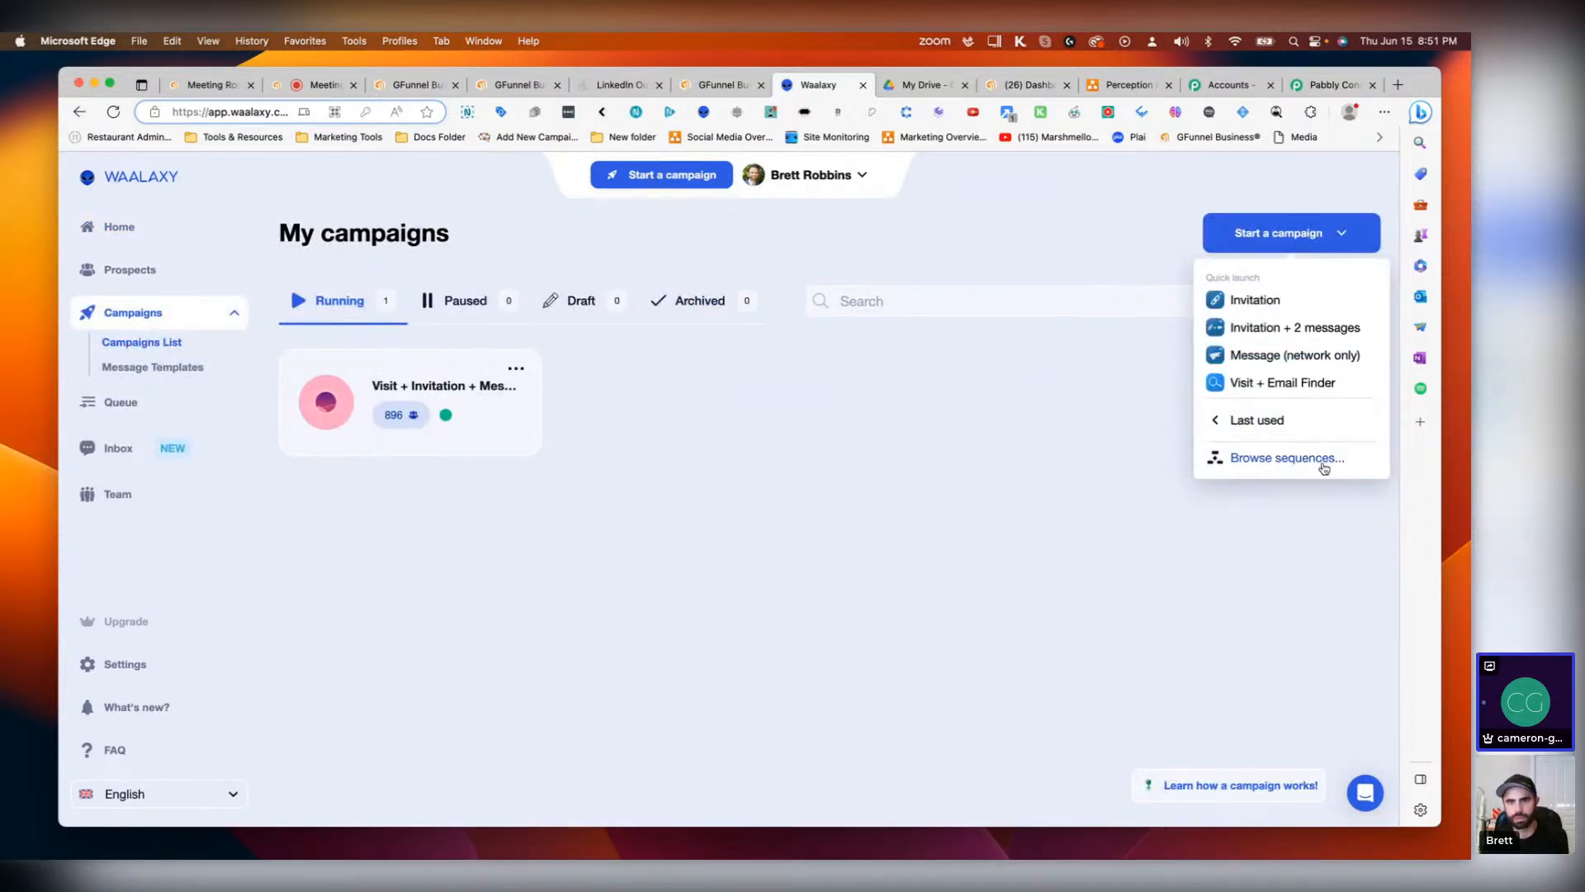
mouse_move(1298, 427)
click(1271, 459)
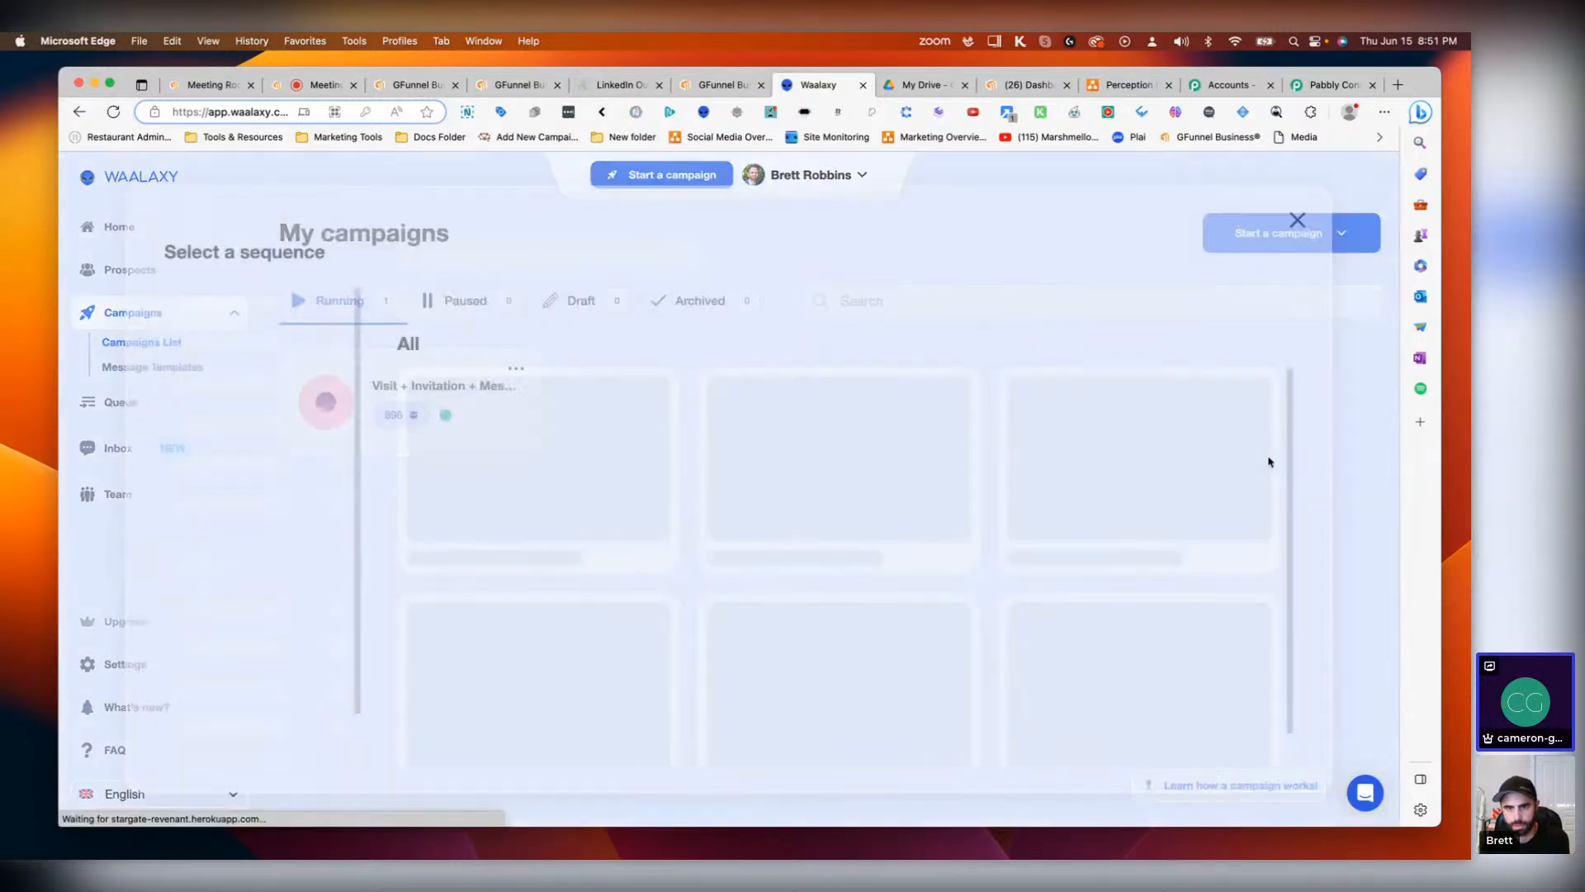
Step: Search the sequence library for webhook and then crm, and browse the matching sequences
click(444, 256)
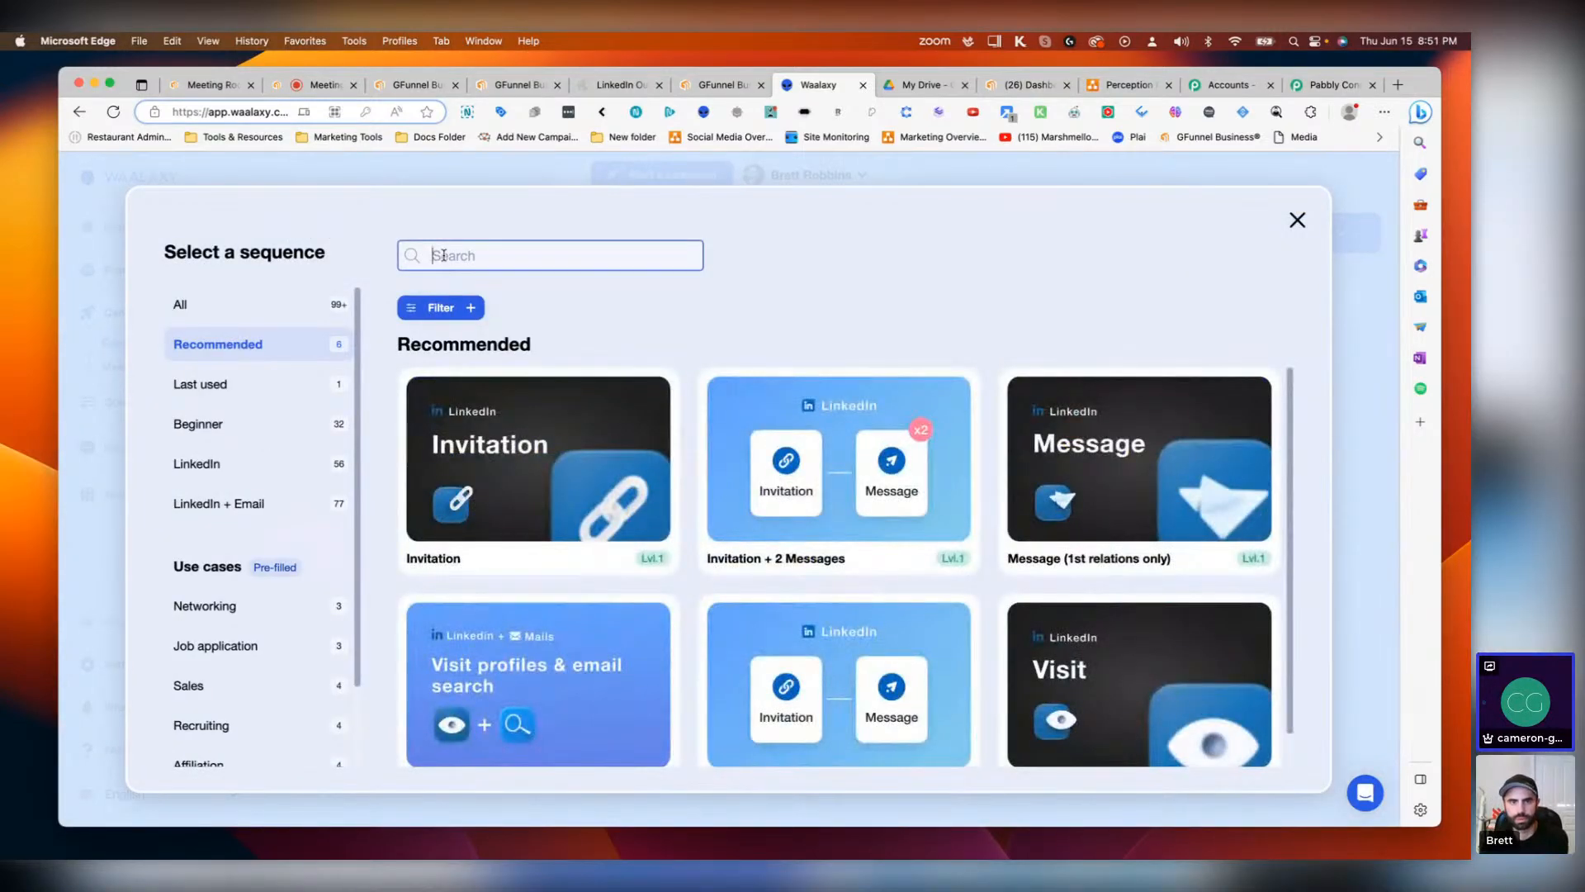
text(webhook)
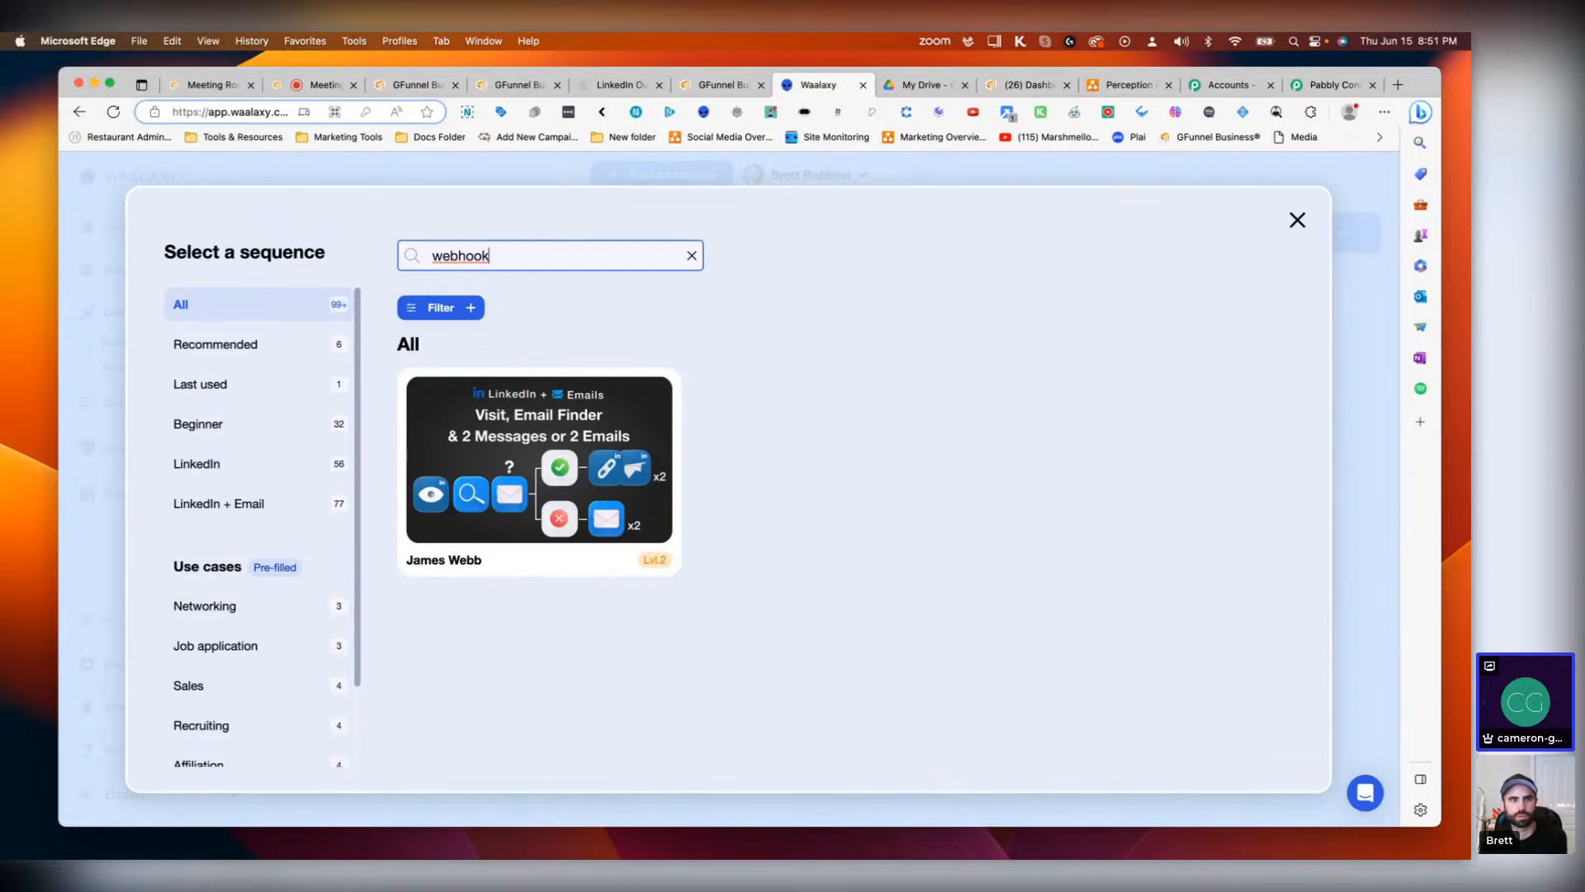
key(BackSpace)
key(BackSpace)
key(BackSpace)
key(BackSpace)
key(BackSpace)
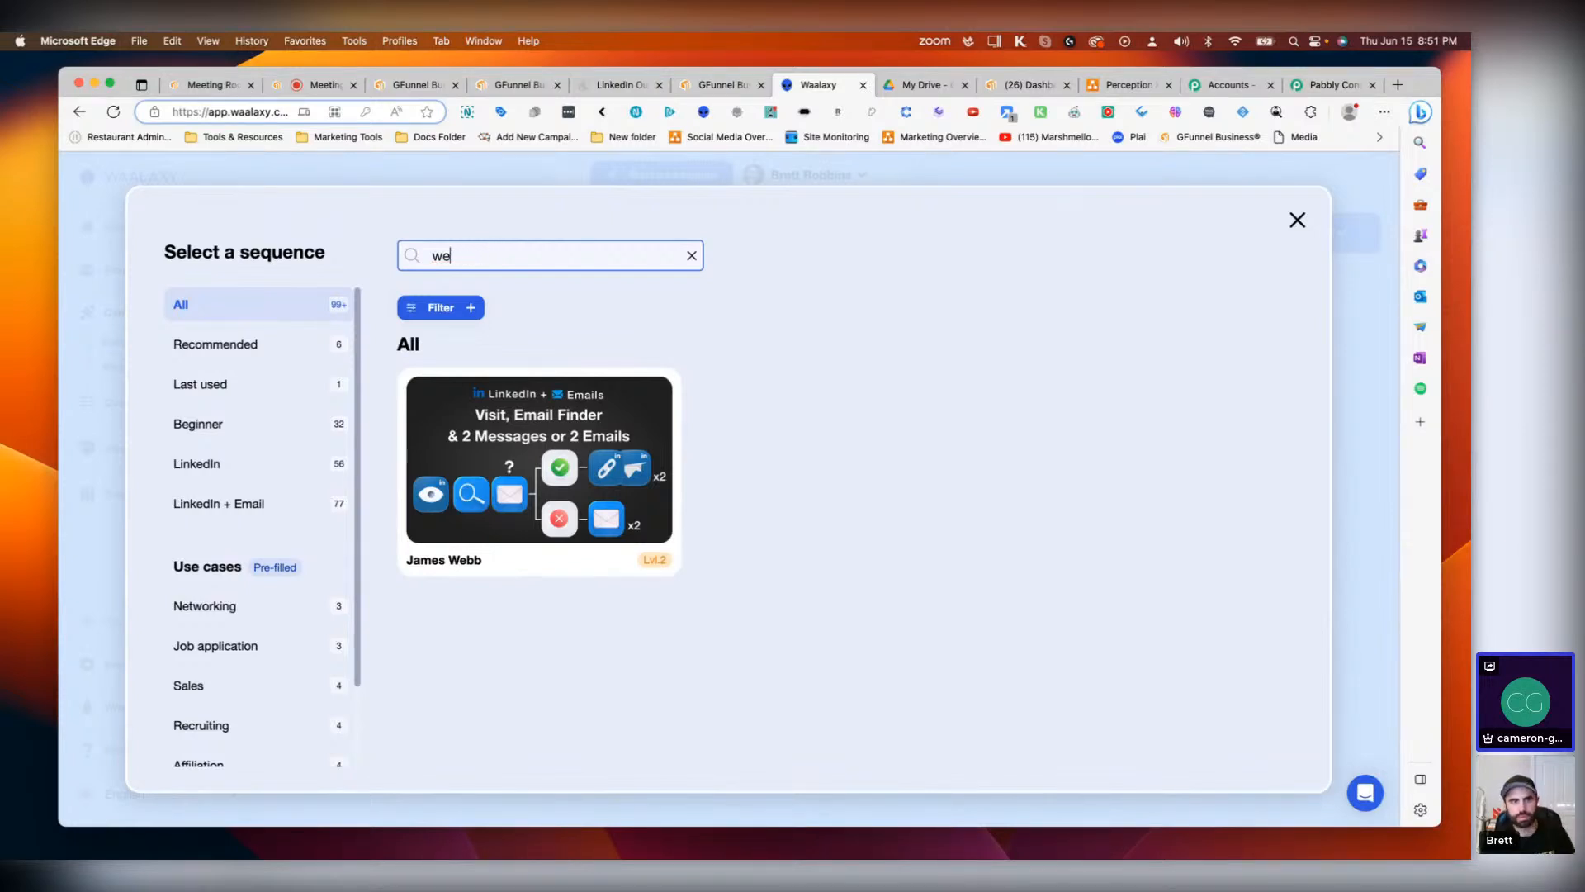
key(BackSpace)
key(BackSpace)
text(crm)
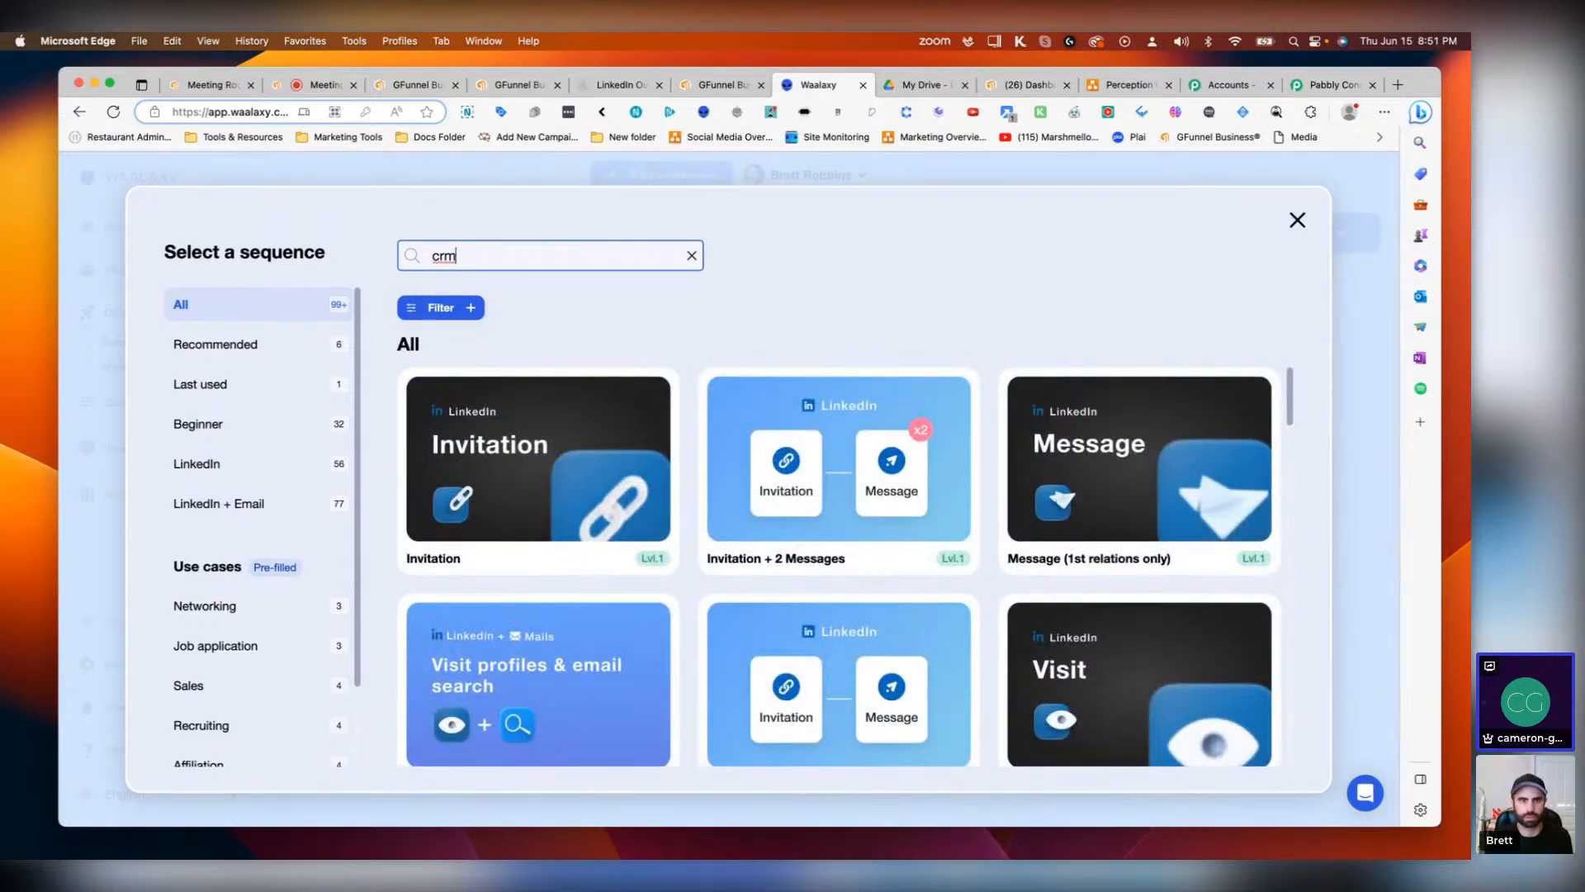
scroll(717, 398, down, 5)
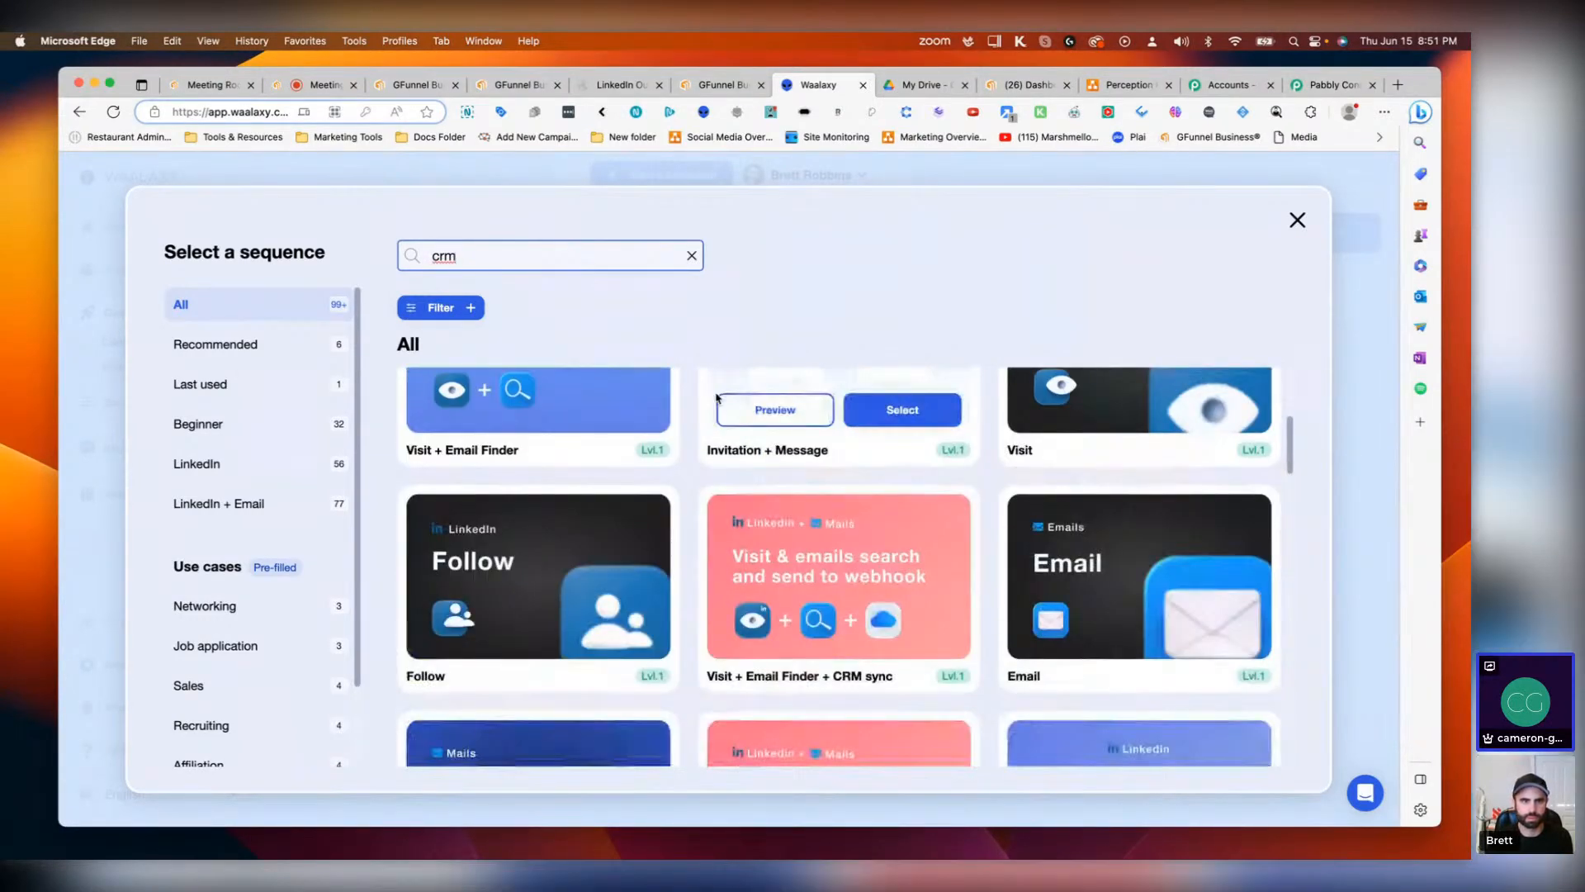
scroll(708, 424, up, 5)
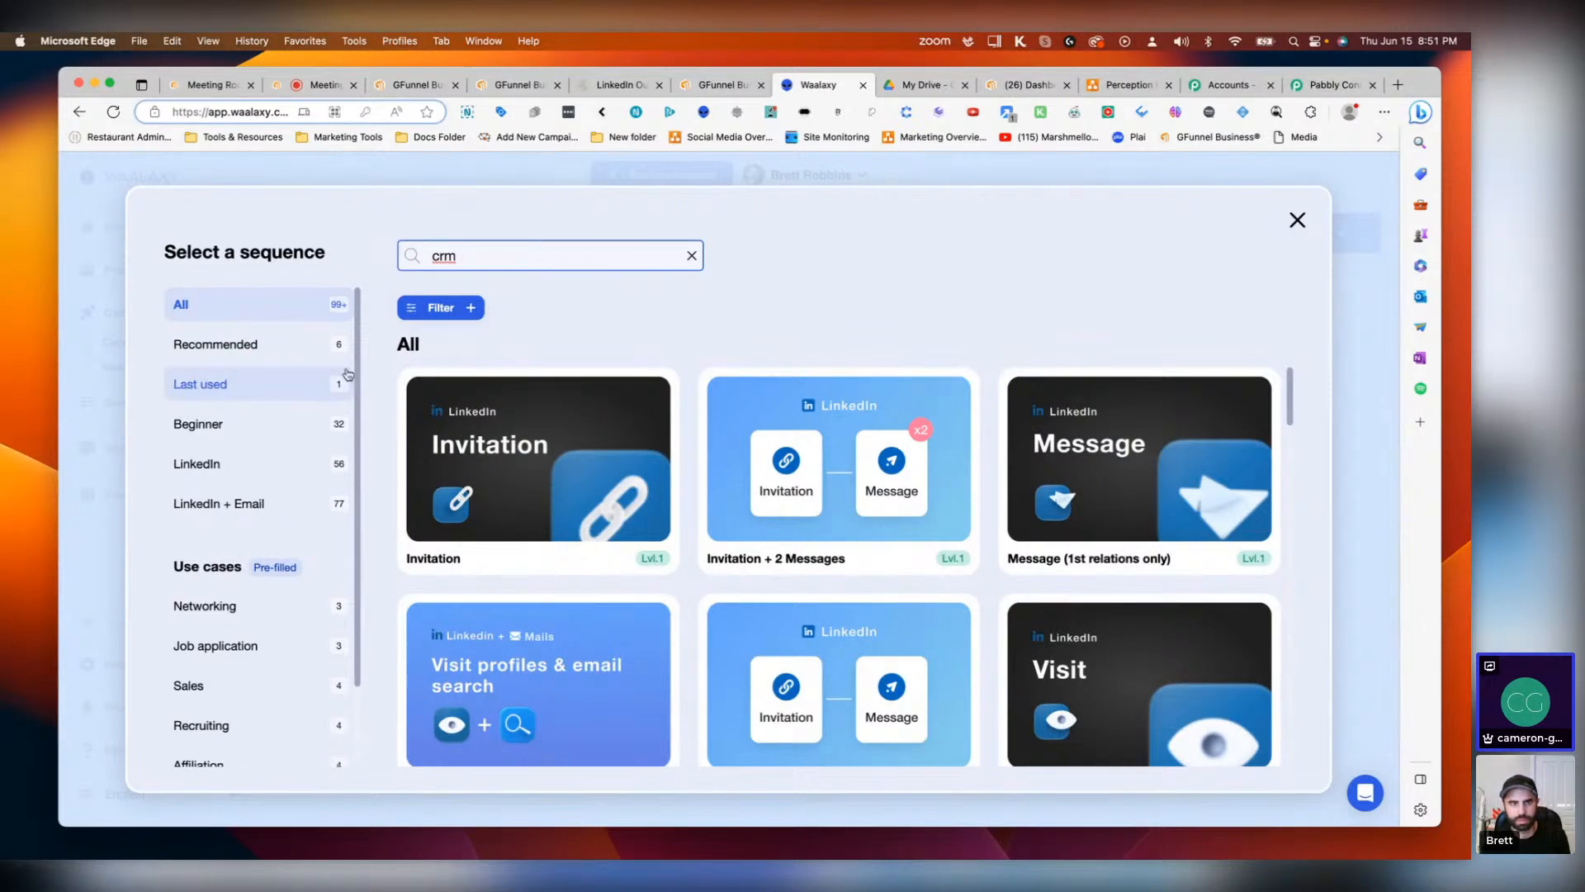
scroll(256, 421, down, 2)
scroll(276, 518, up, 2)
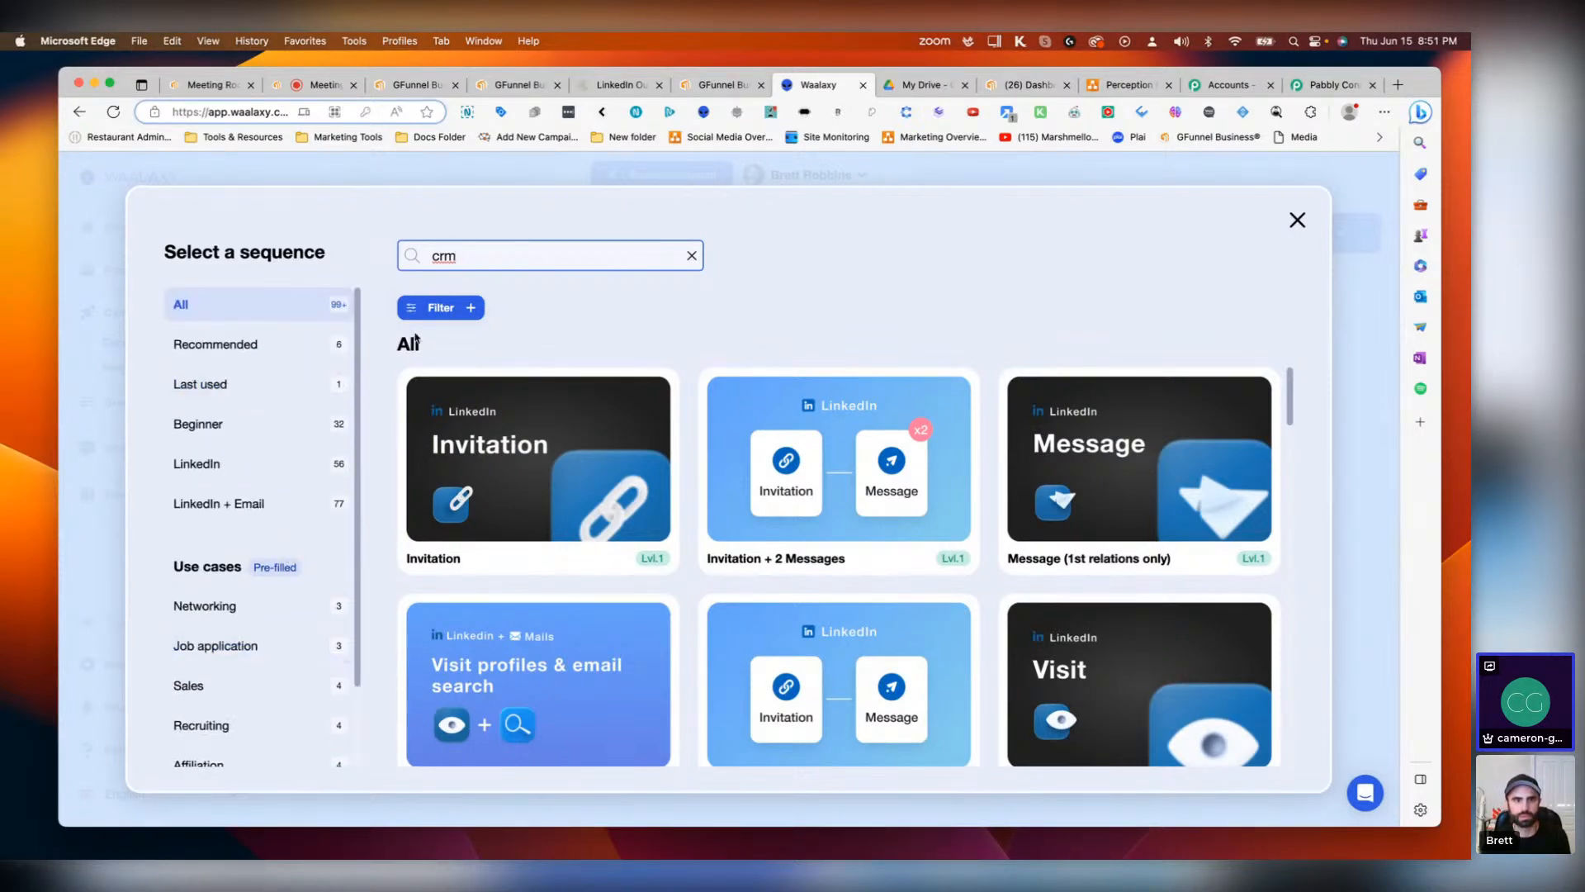
Step: Filter sequences by CRM Sync and select the Invitation + Email Finder + CRM sync sequence
click(438, 319)
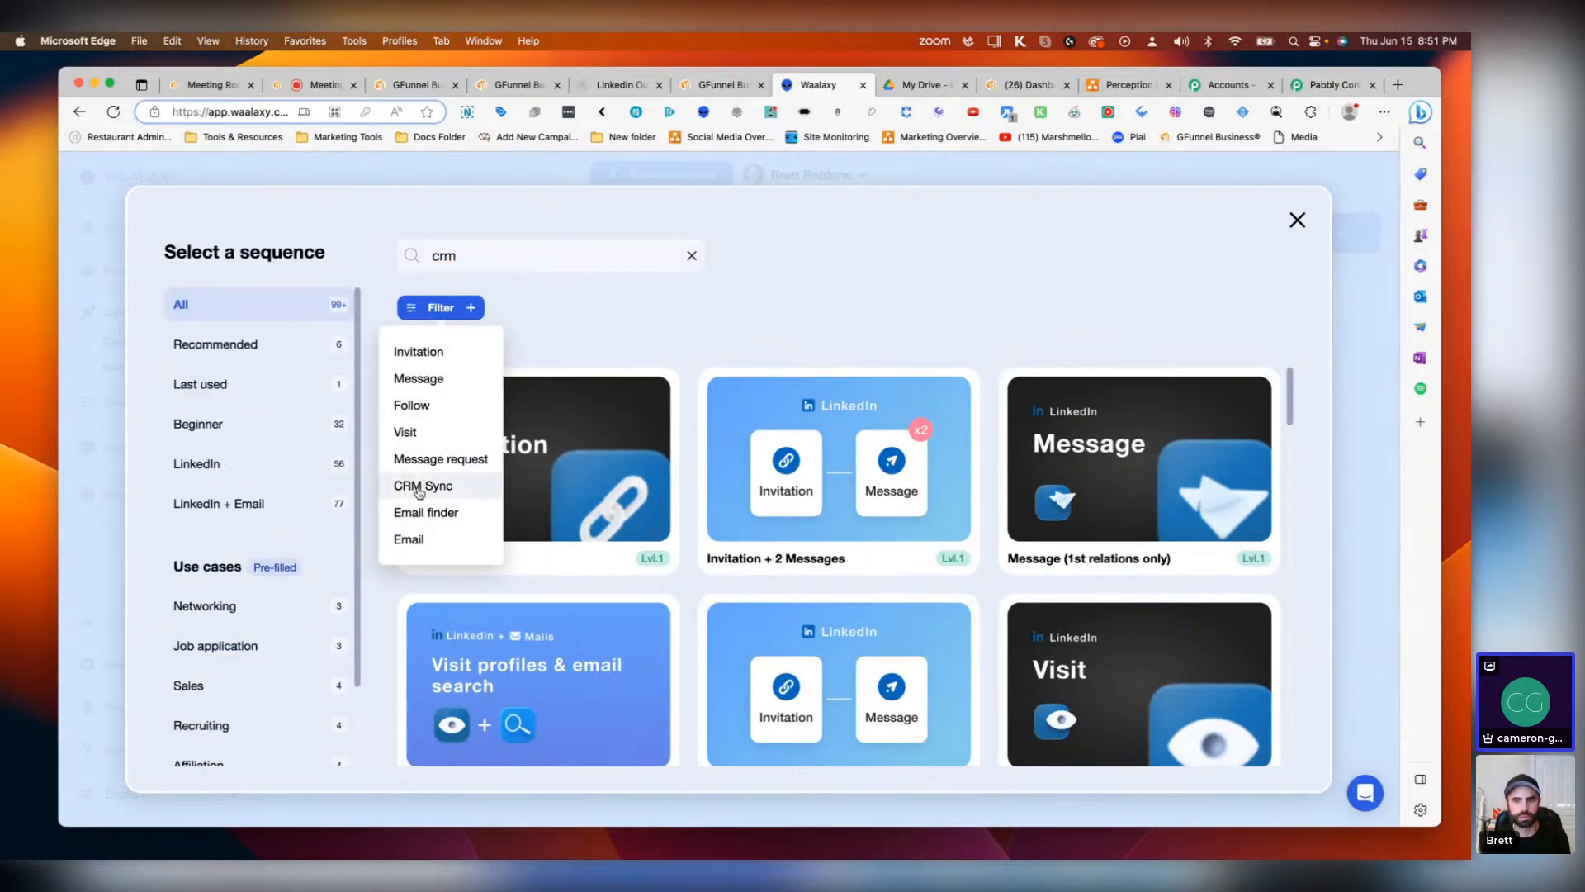
click(421, 487)
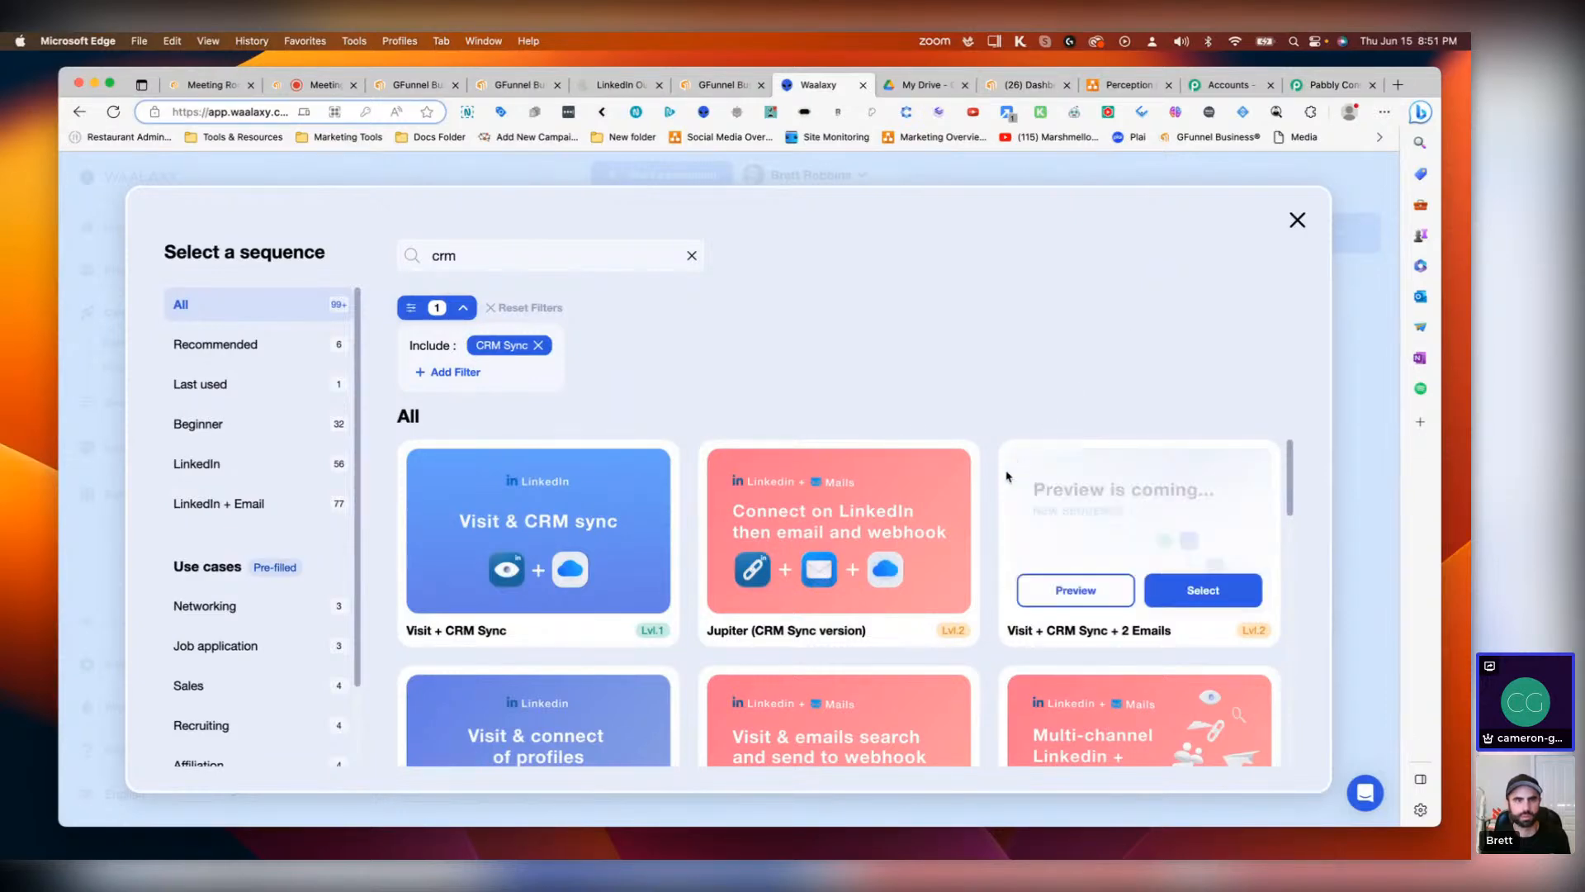
scroll(908, 495, down, 5)
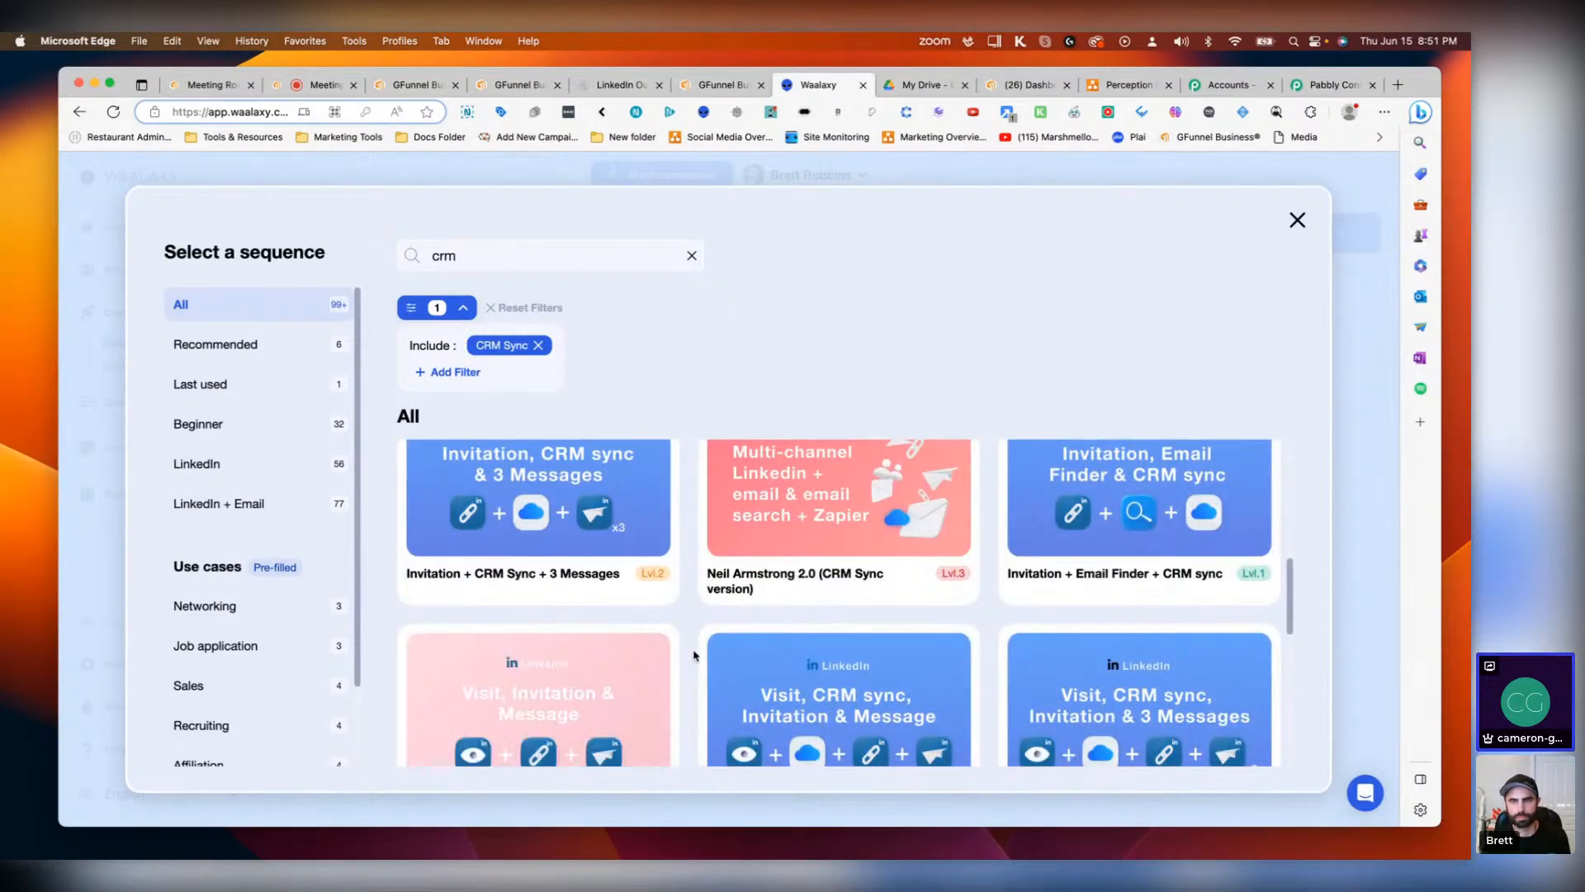
mouse_move(1132, 531)
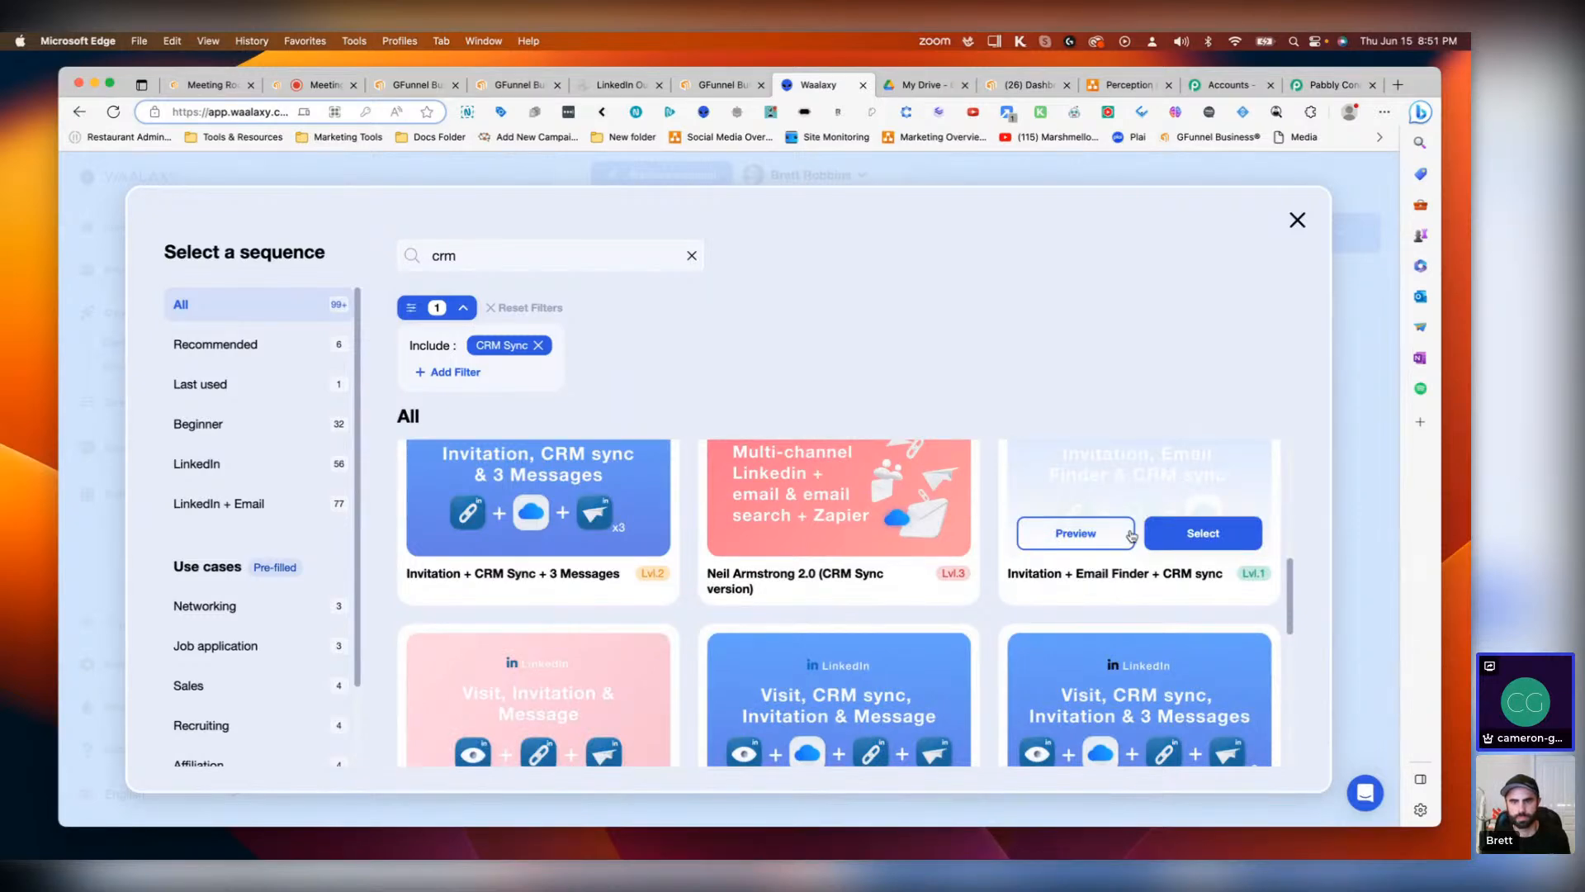
click(1147, 535)
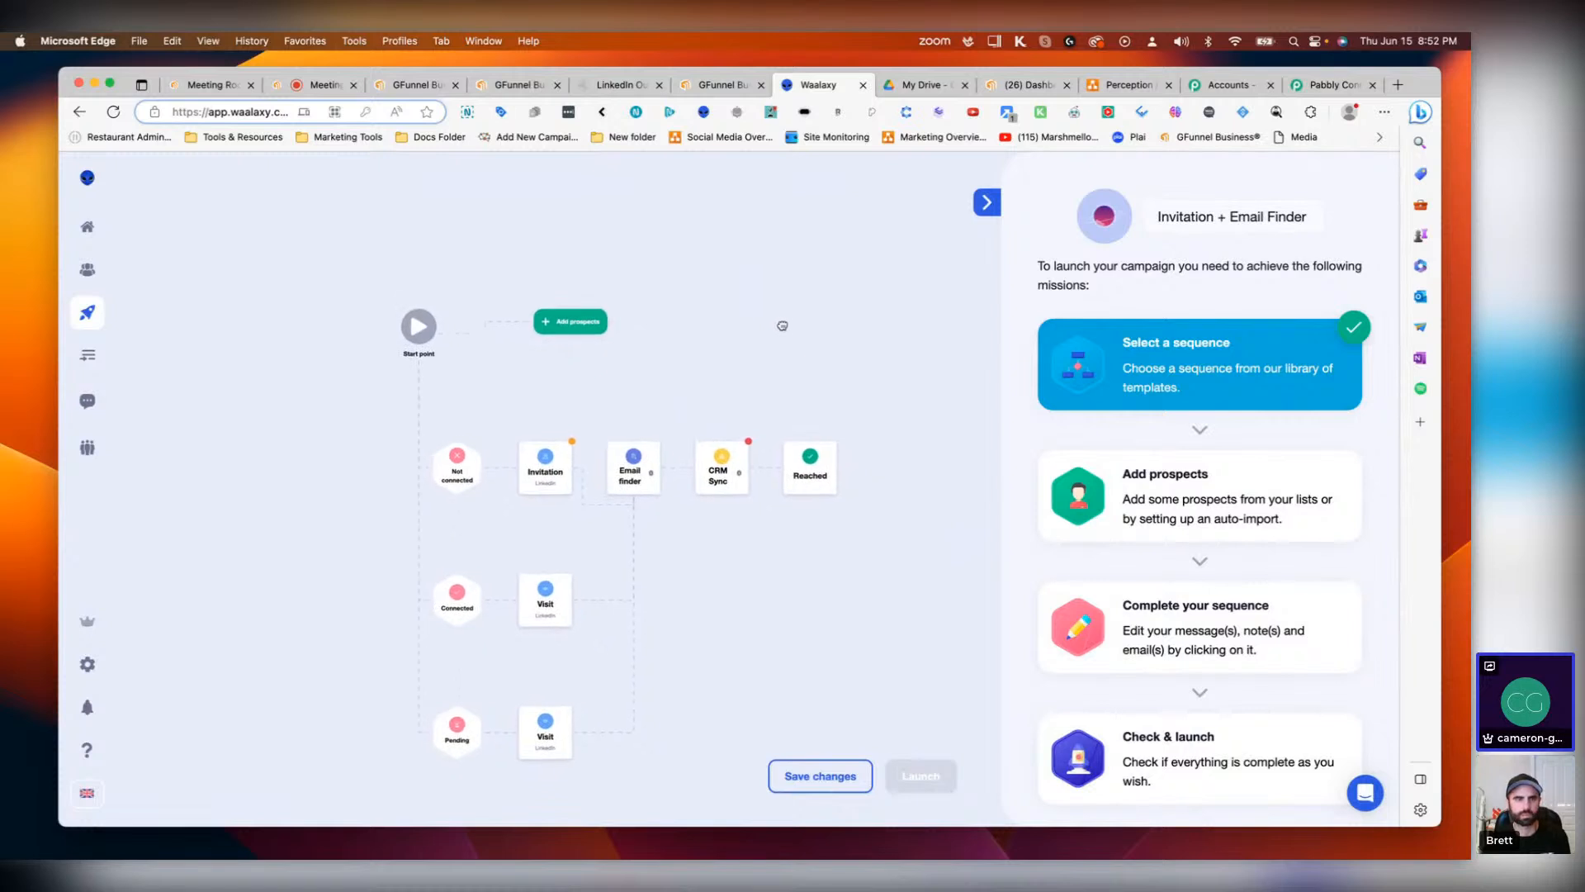
Step: Open the Invitation step's message editor and close it without changes
click(581, 327)
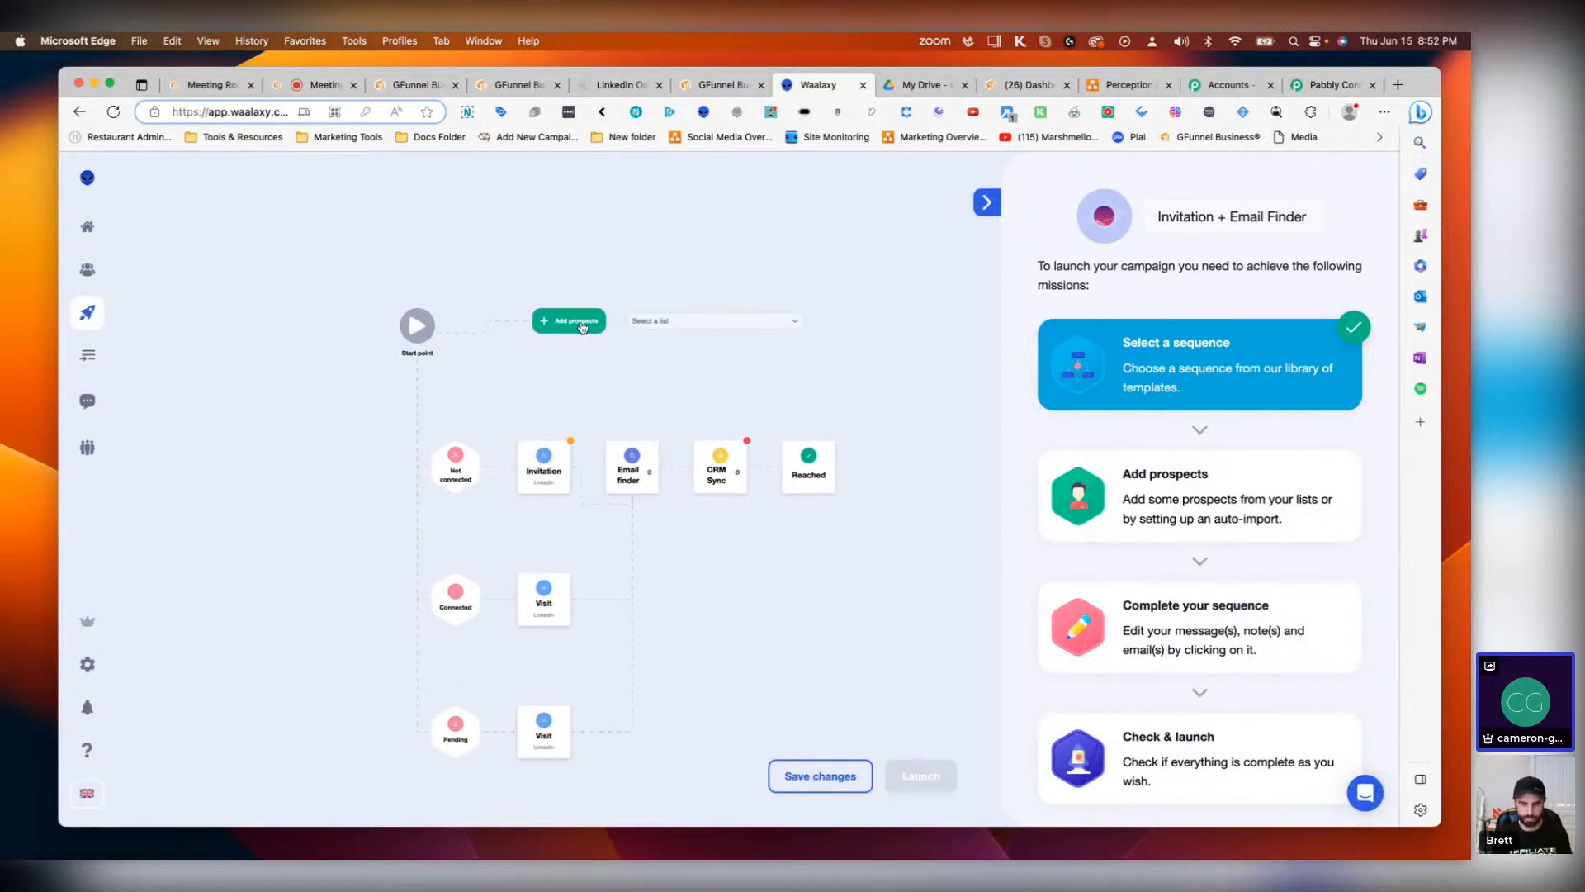
click(551, 479)
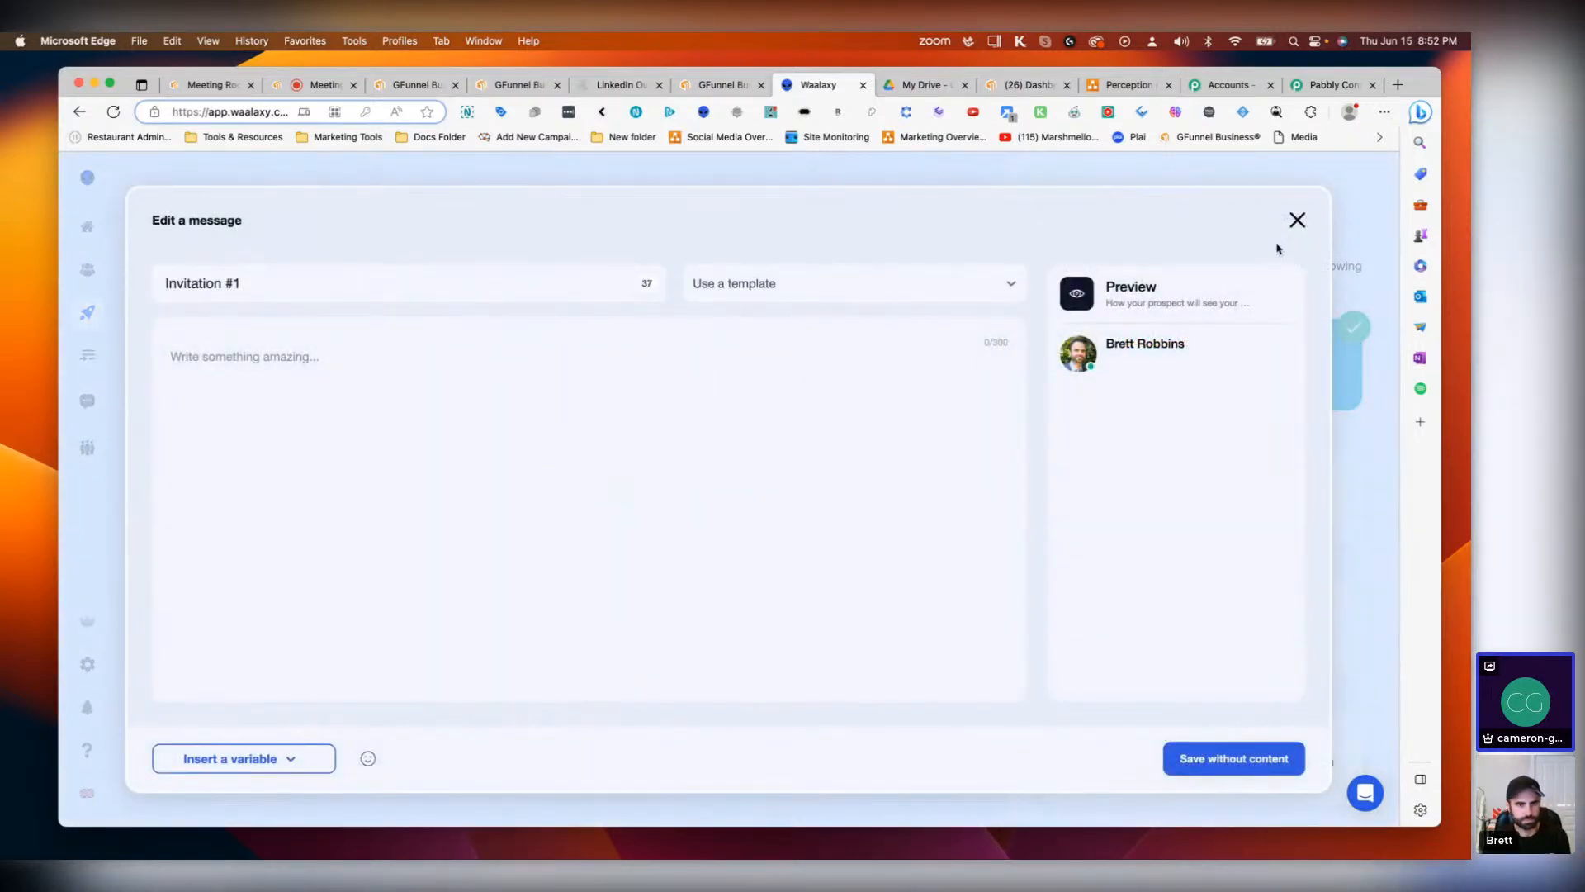
click(1294, 220)
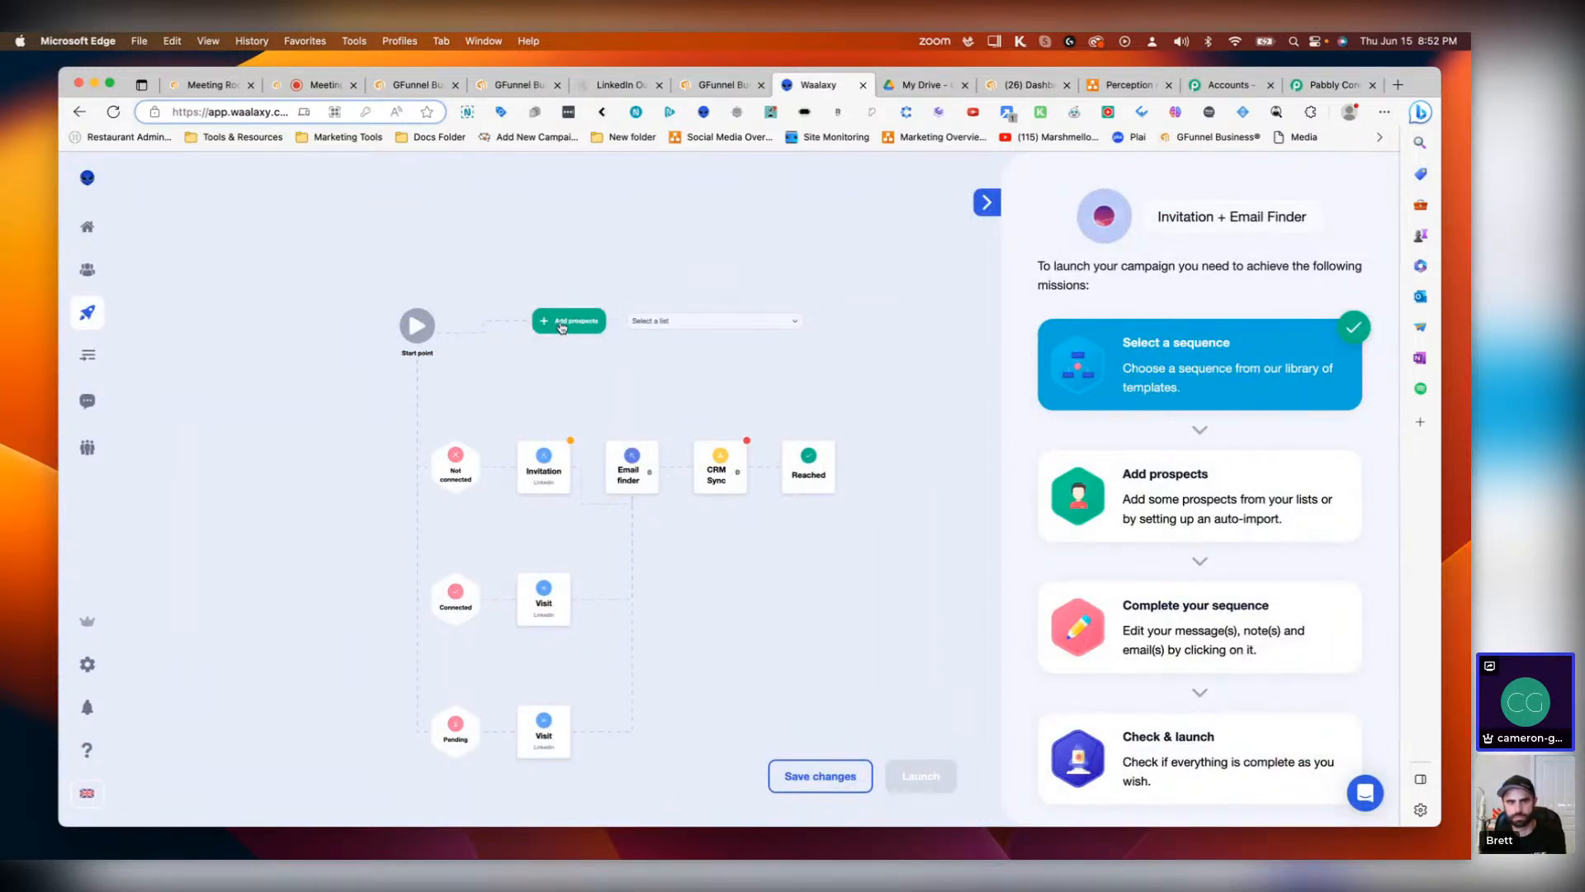
Step: Open the Entrepreneurs prospect list for adding prospects and close it without adding any
click(698, 320)
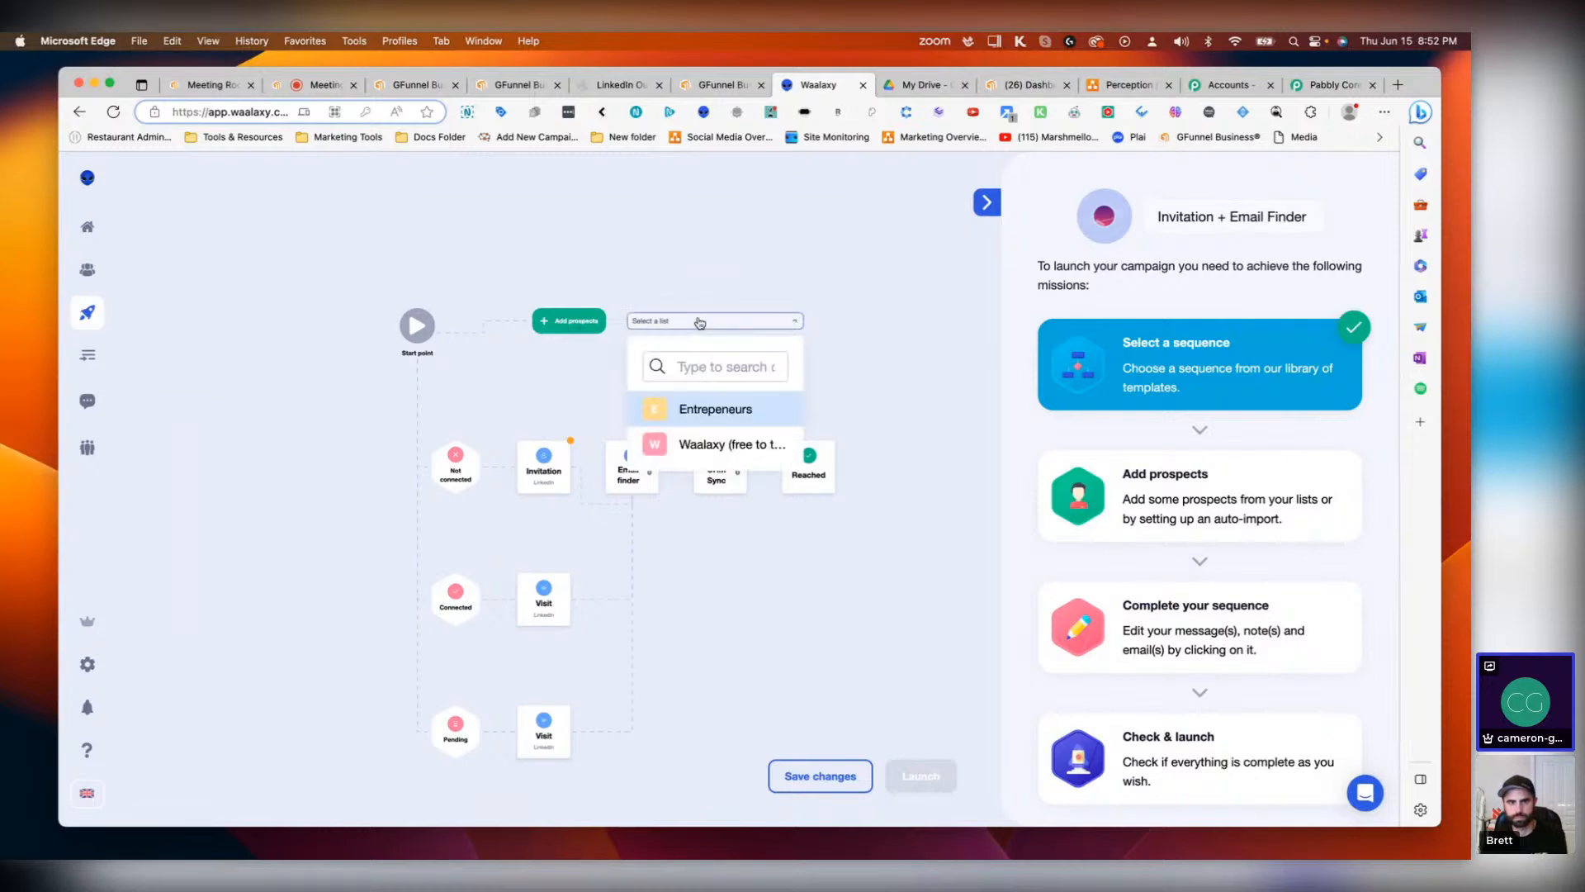
click(728, 412)
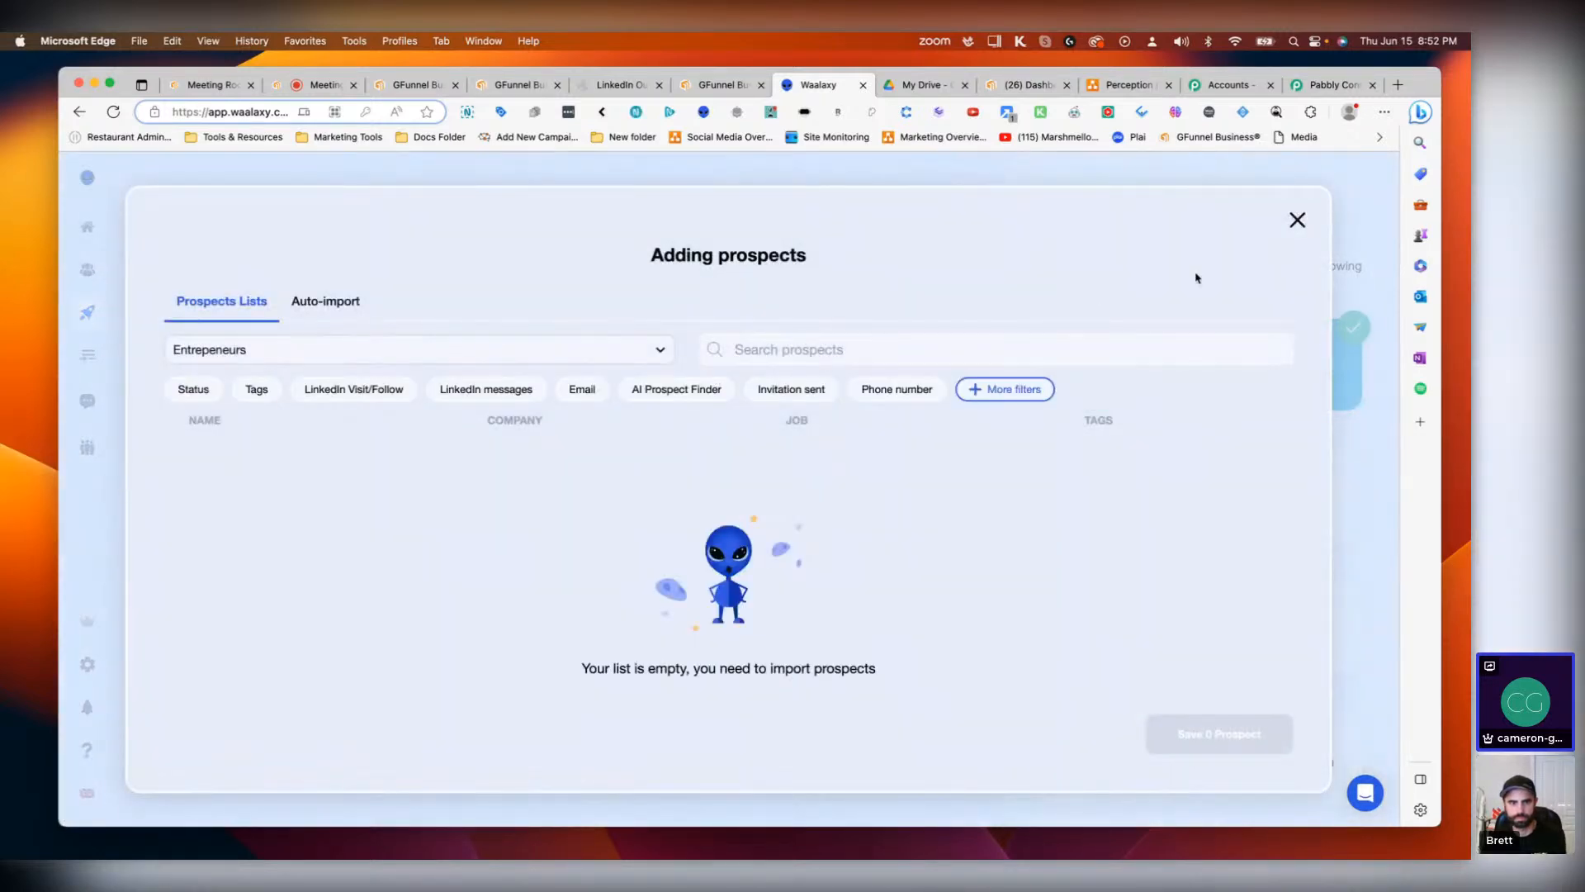
click(1296, 218)
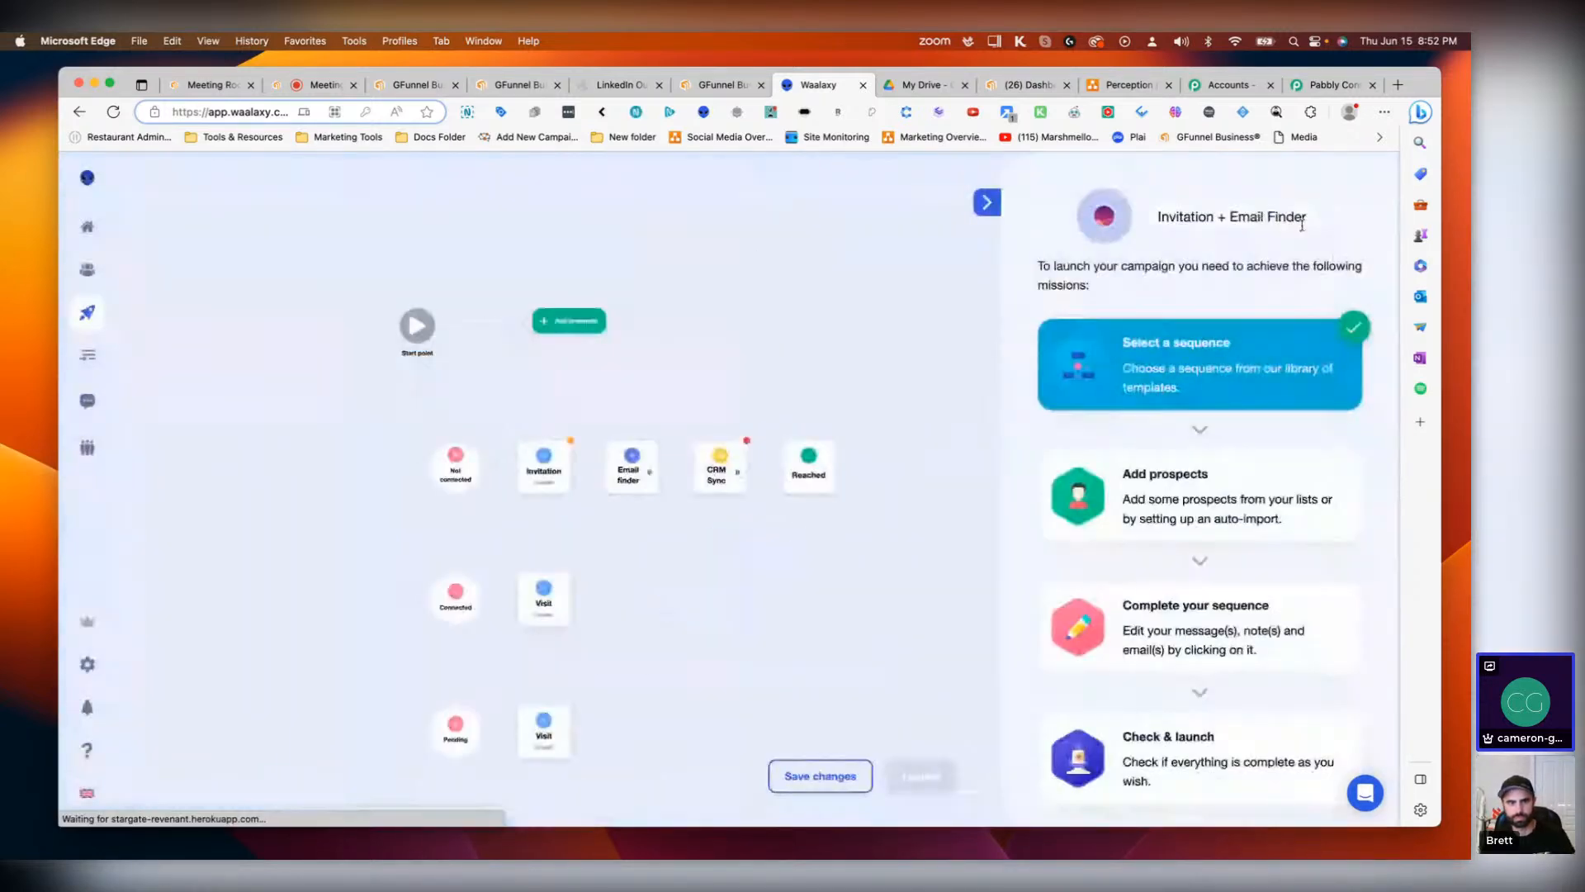
click(720, 456)
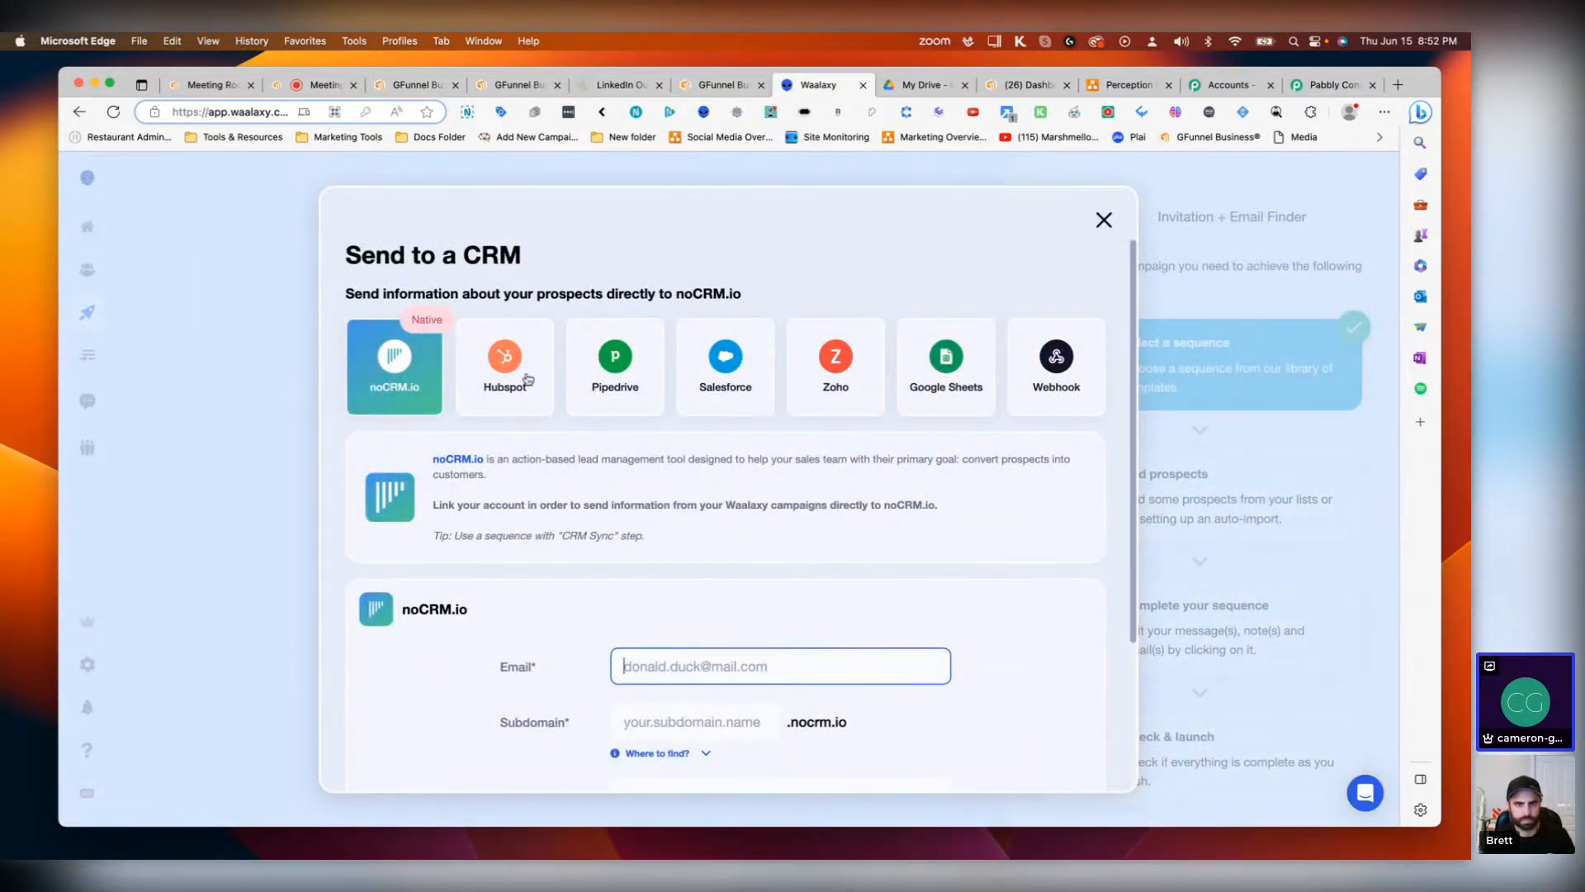
click(1060, 376)
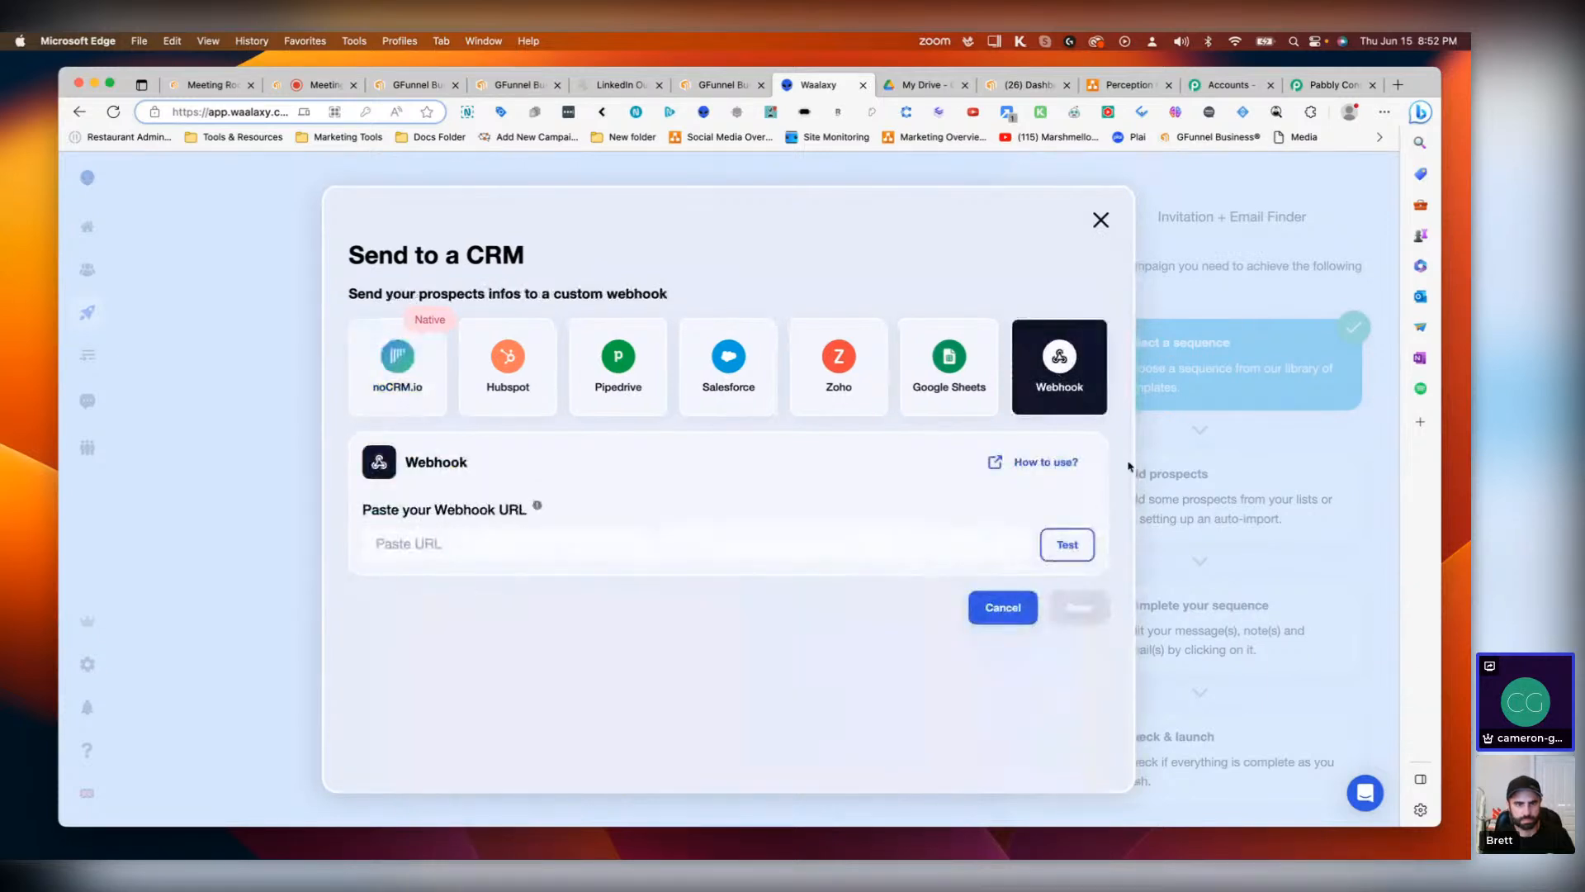
click(556, 541)
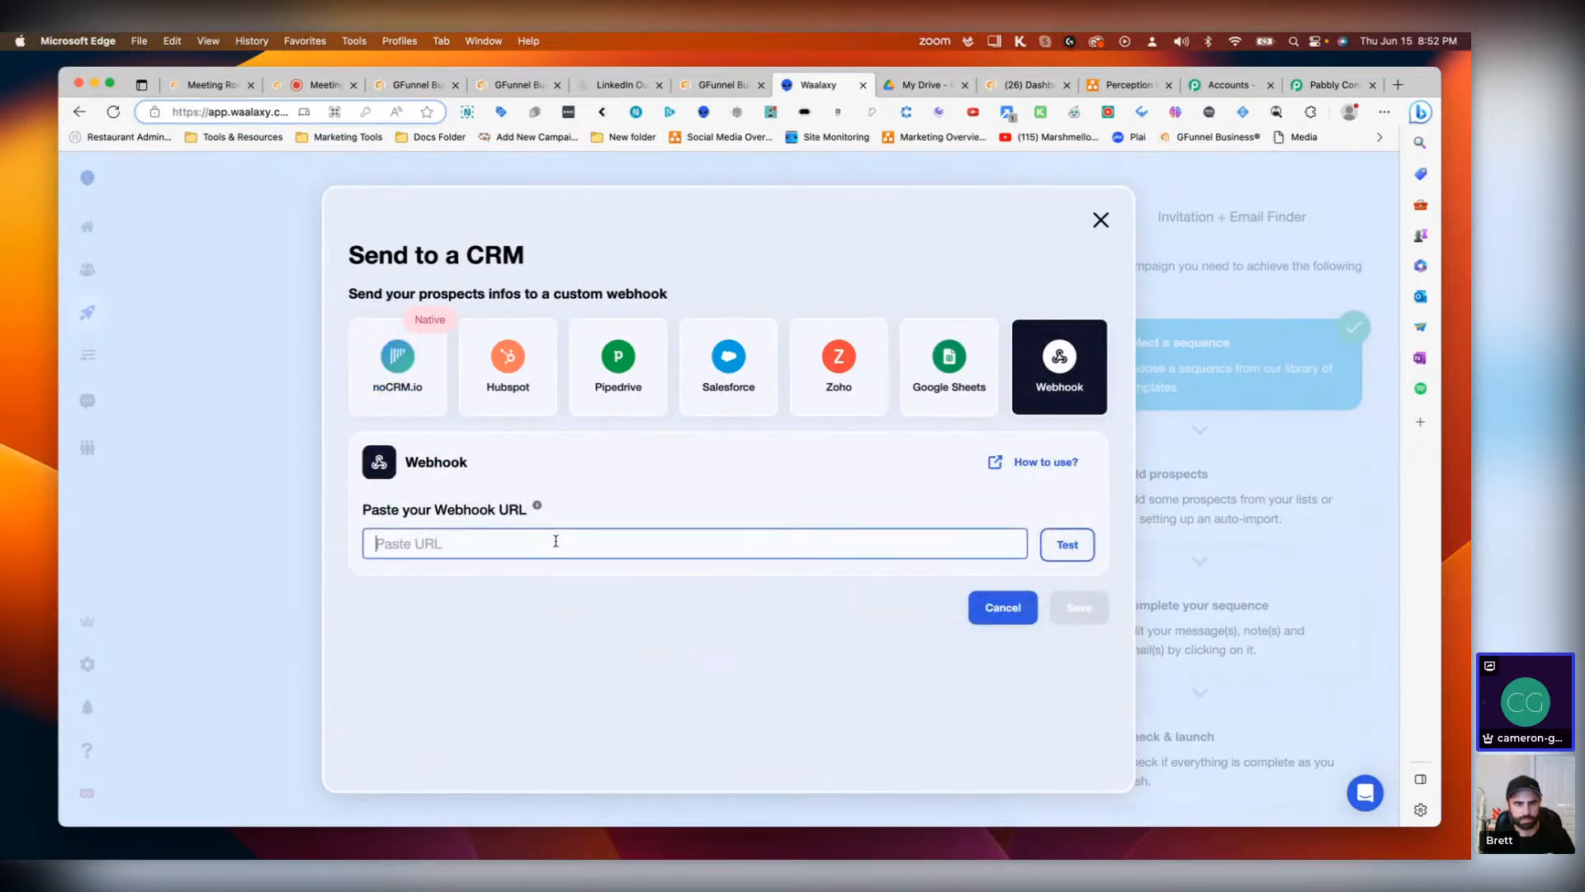
text(https://rebrand.ly/gfunnelsoftware)
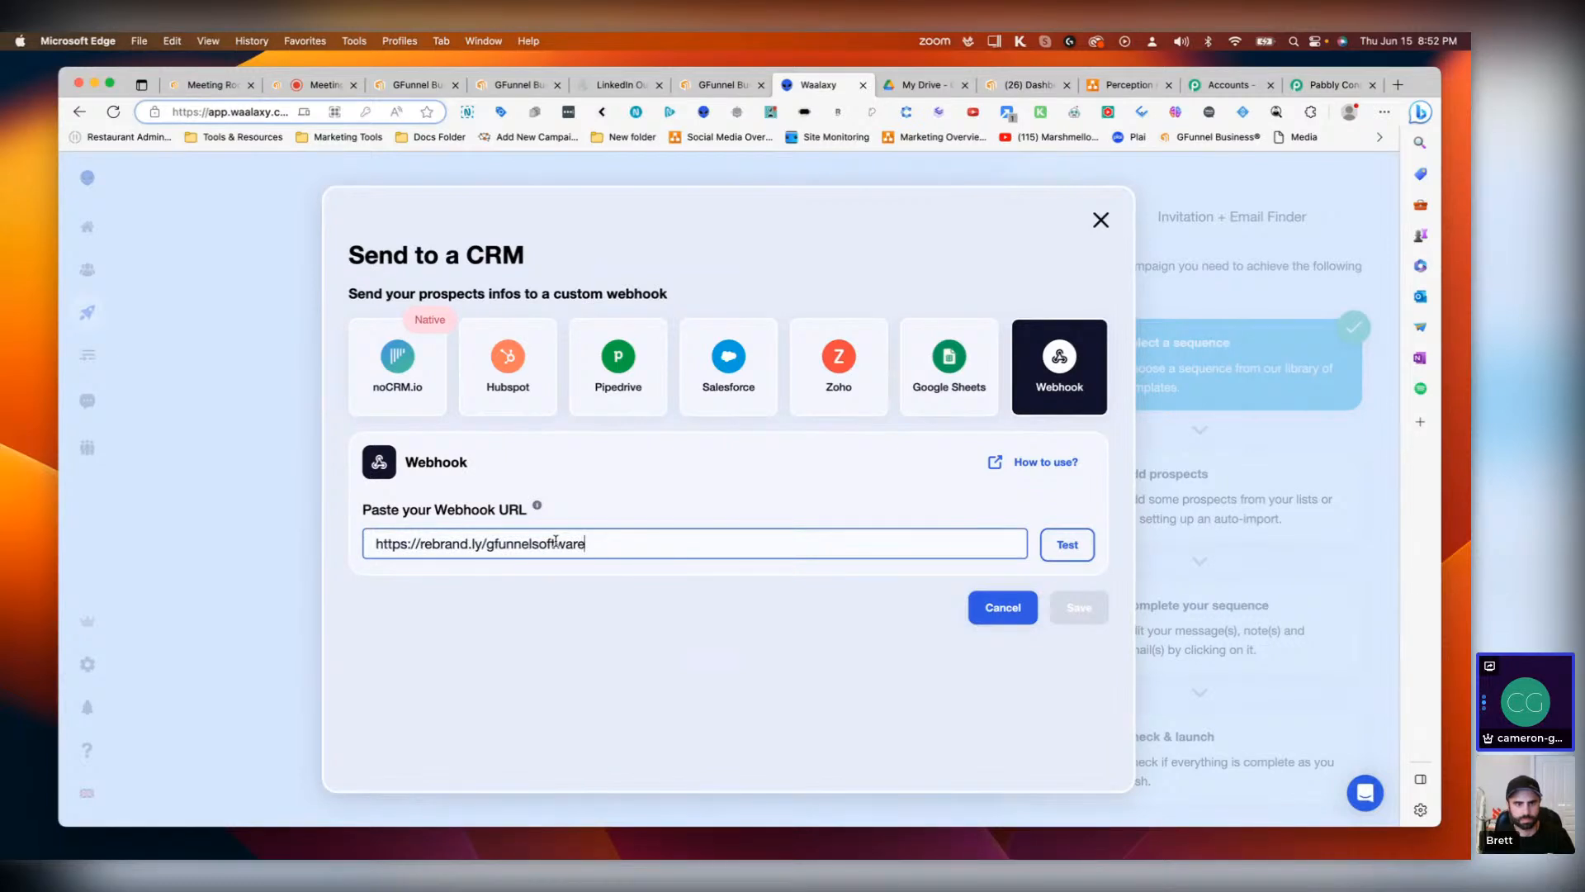
click(1100, 221)
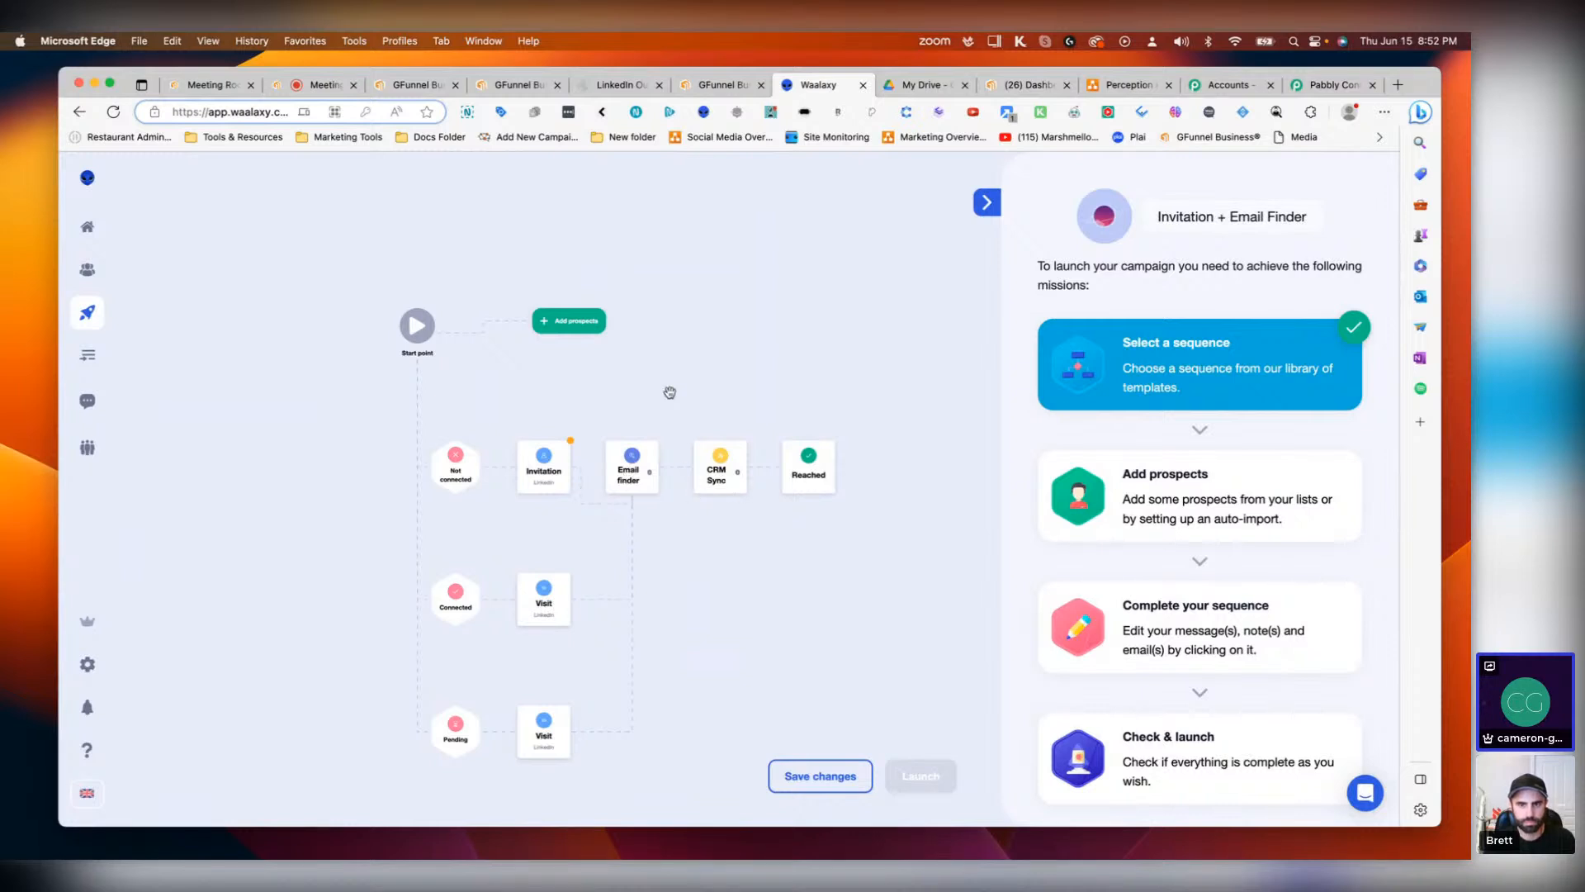
click(823, 776)
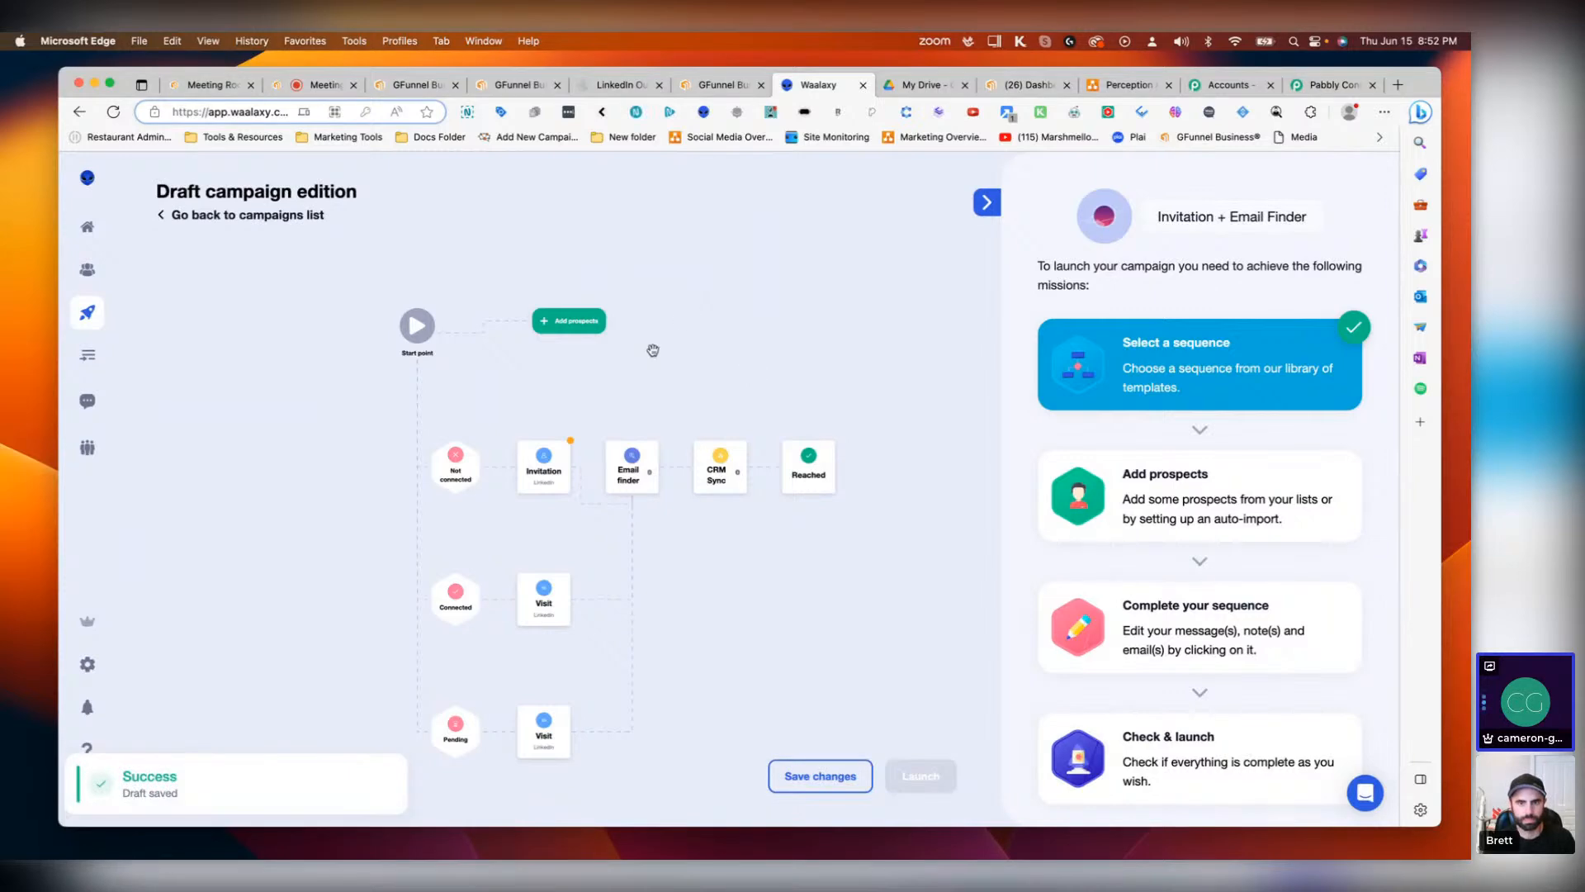
Step: In the Pabbly Connect LinkedIn Outreach workflow, set the trigger app to Webhook and copy its webhook URL
click(711, 469)
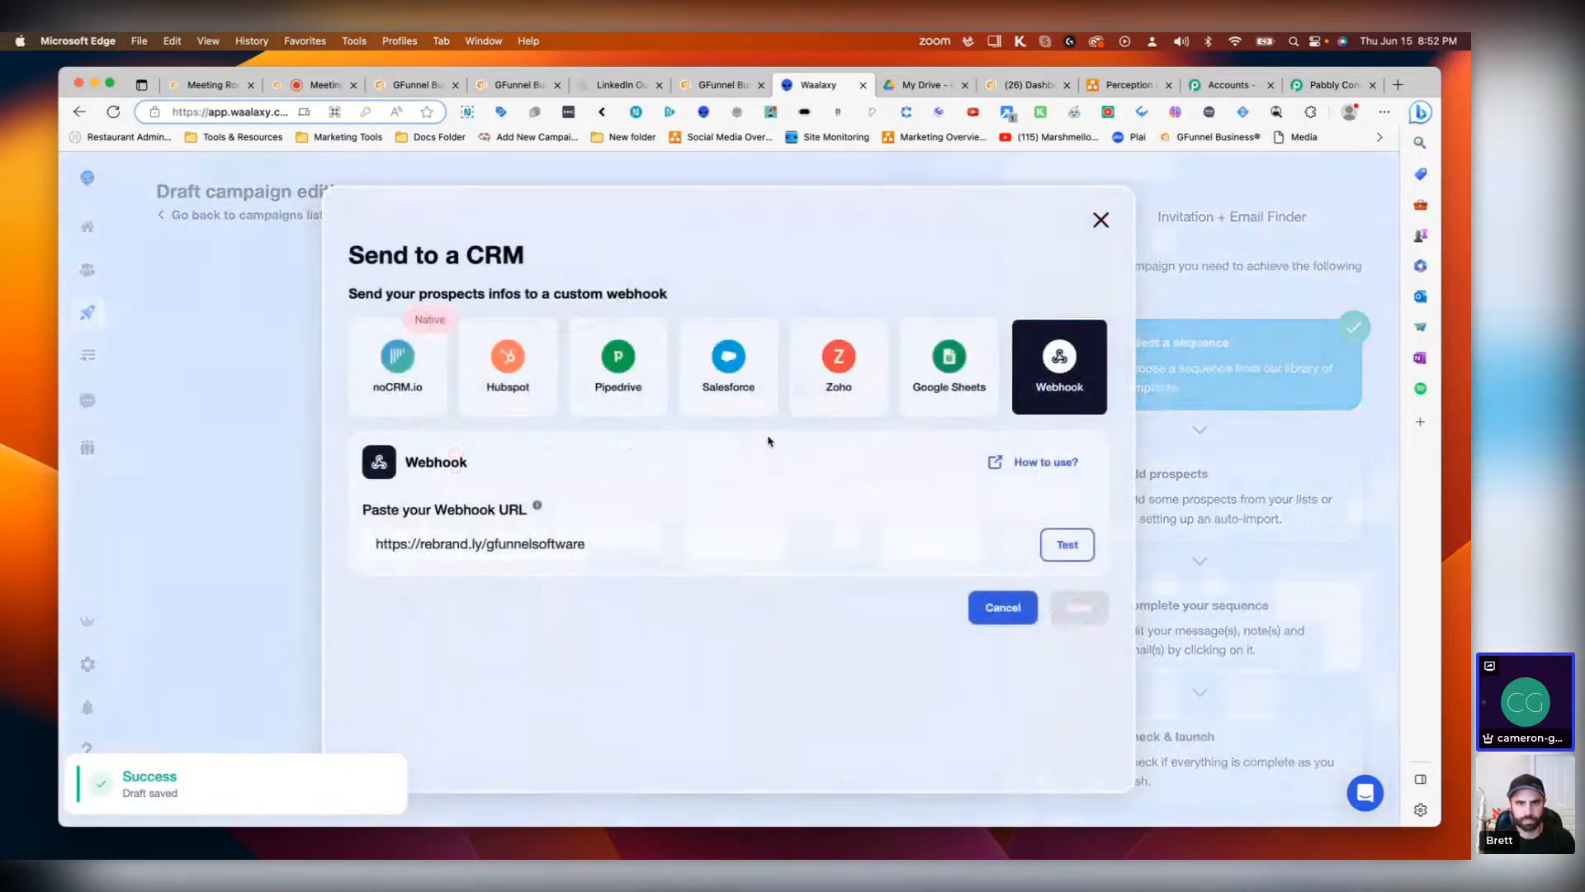
click(1322, 88)
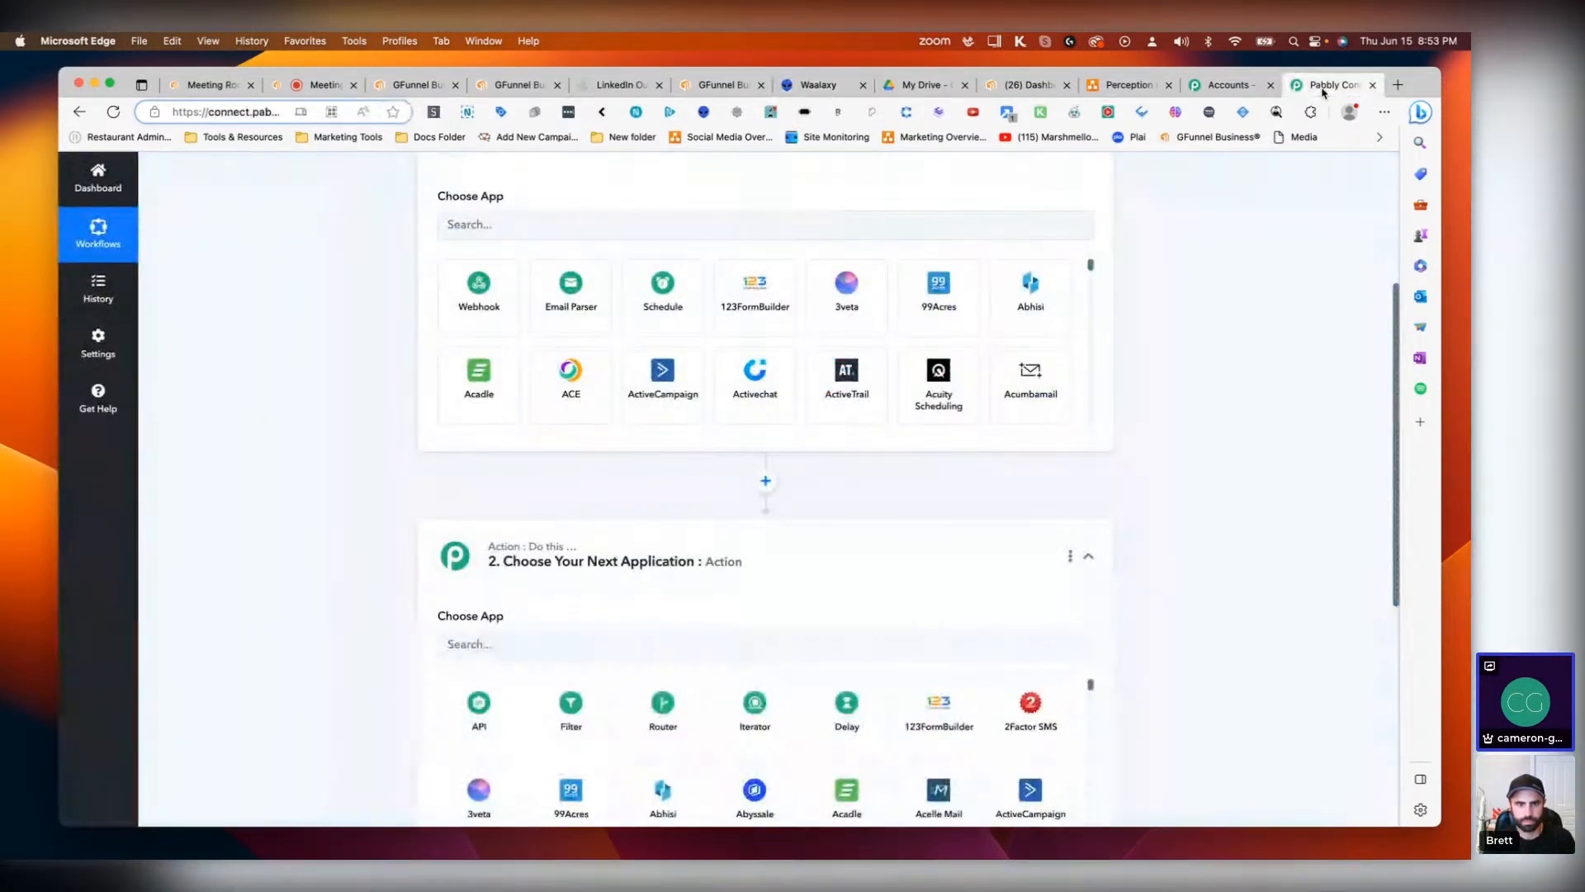
scroll(689, 568, up, 3)
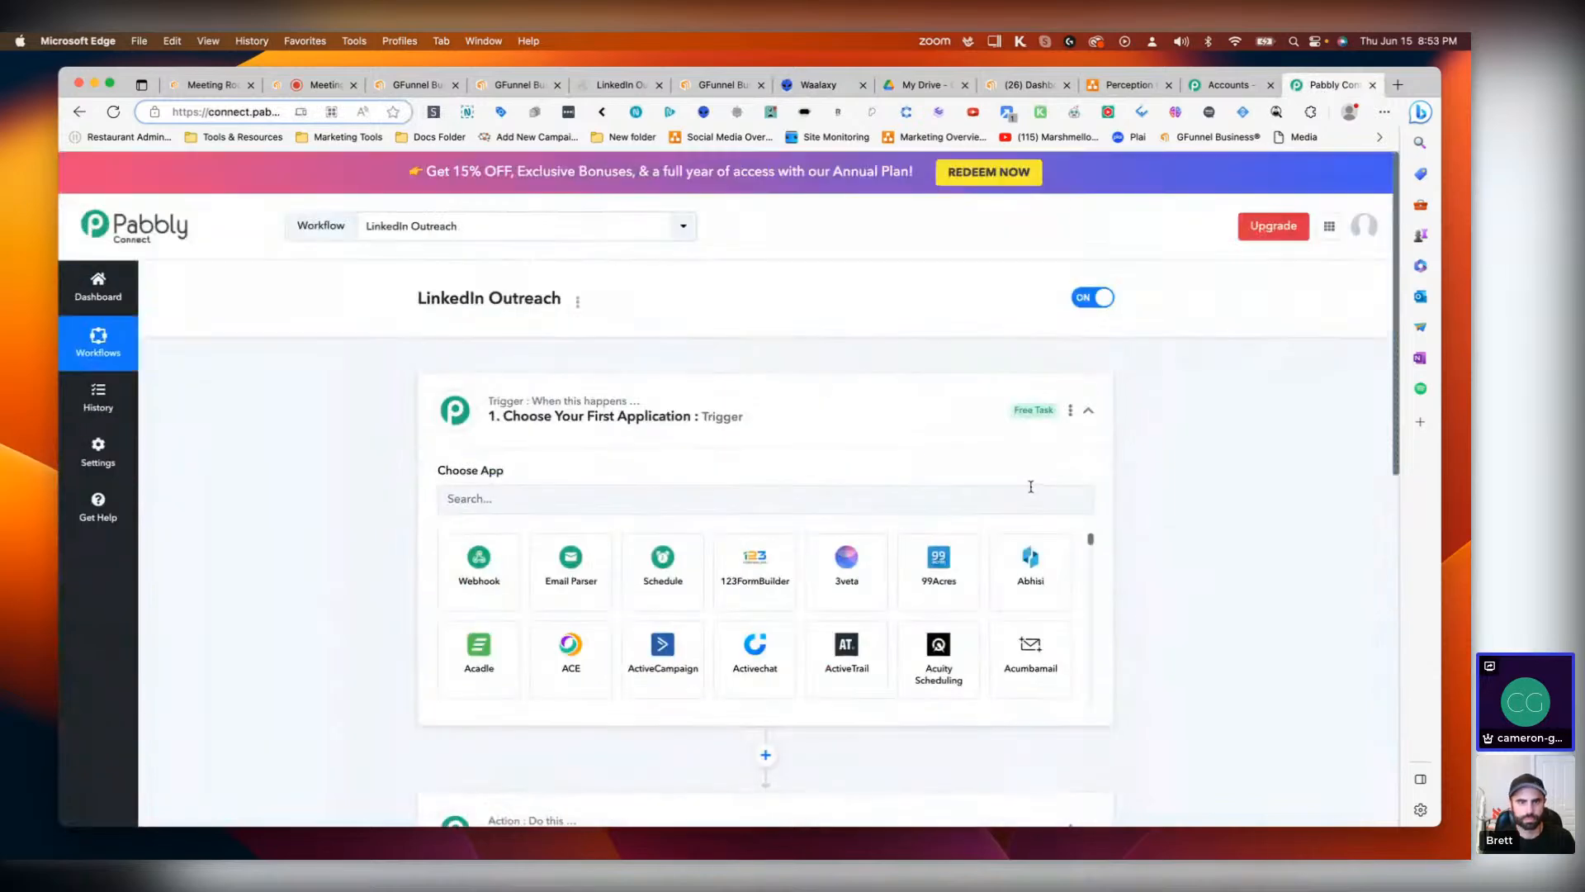
click(578, 490)
click(487, 563)
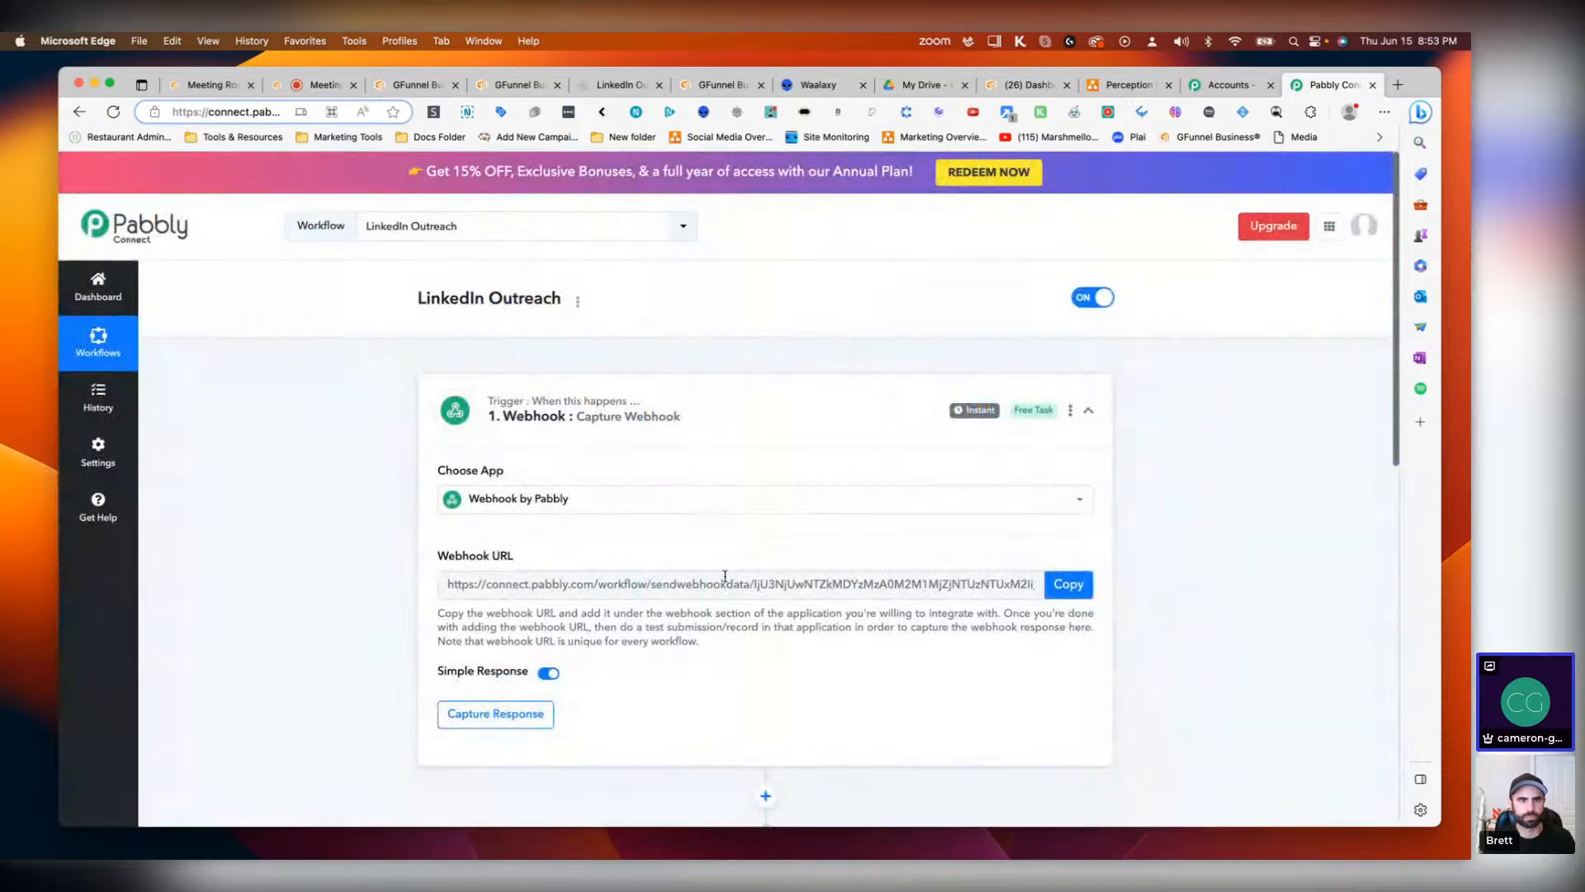
click(1069, 584)
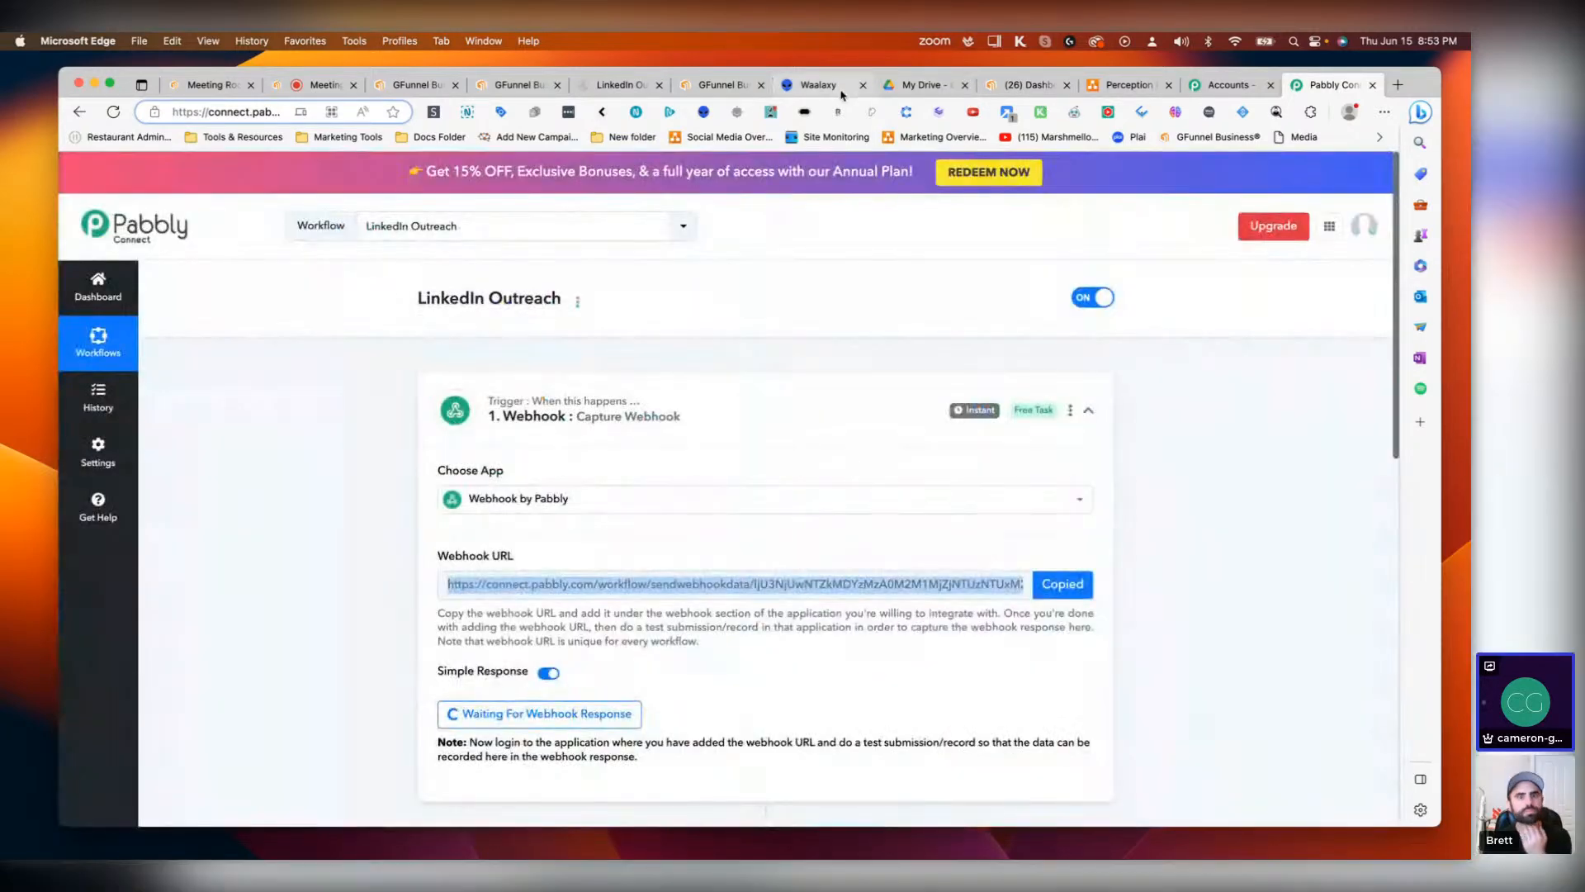
Step: Replace the Waalaxy CRM webhook URL with the copied Pabbly Connect webhook URL and send a test
click(817, 84)
click(706, 551)
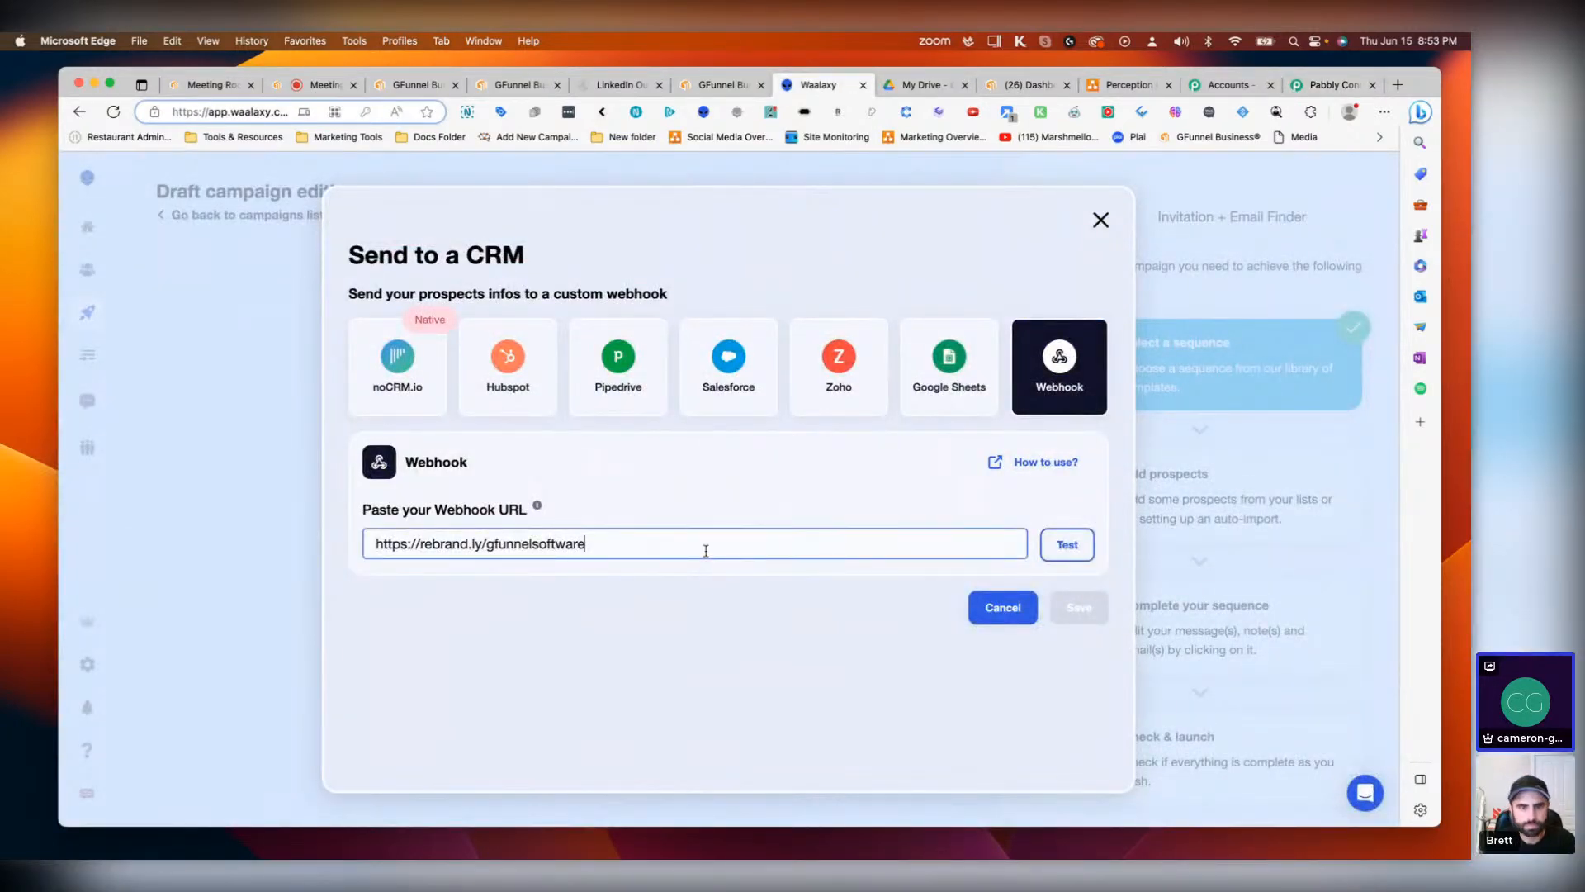
triple_click(706, 551)
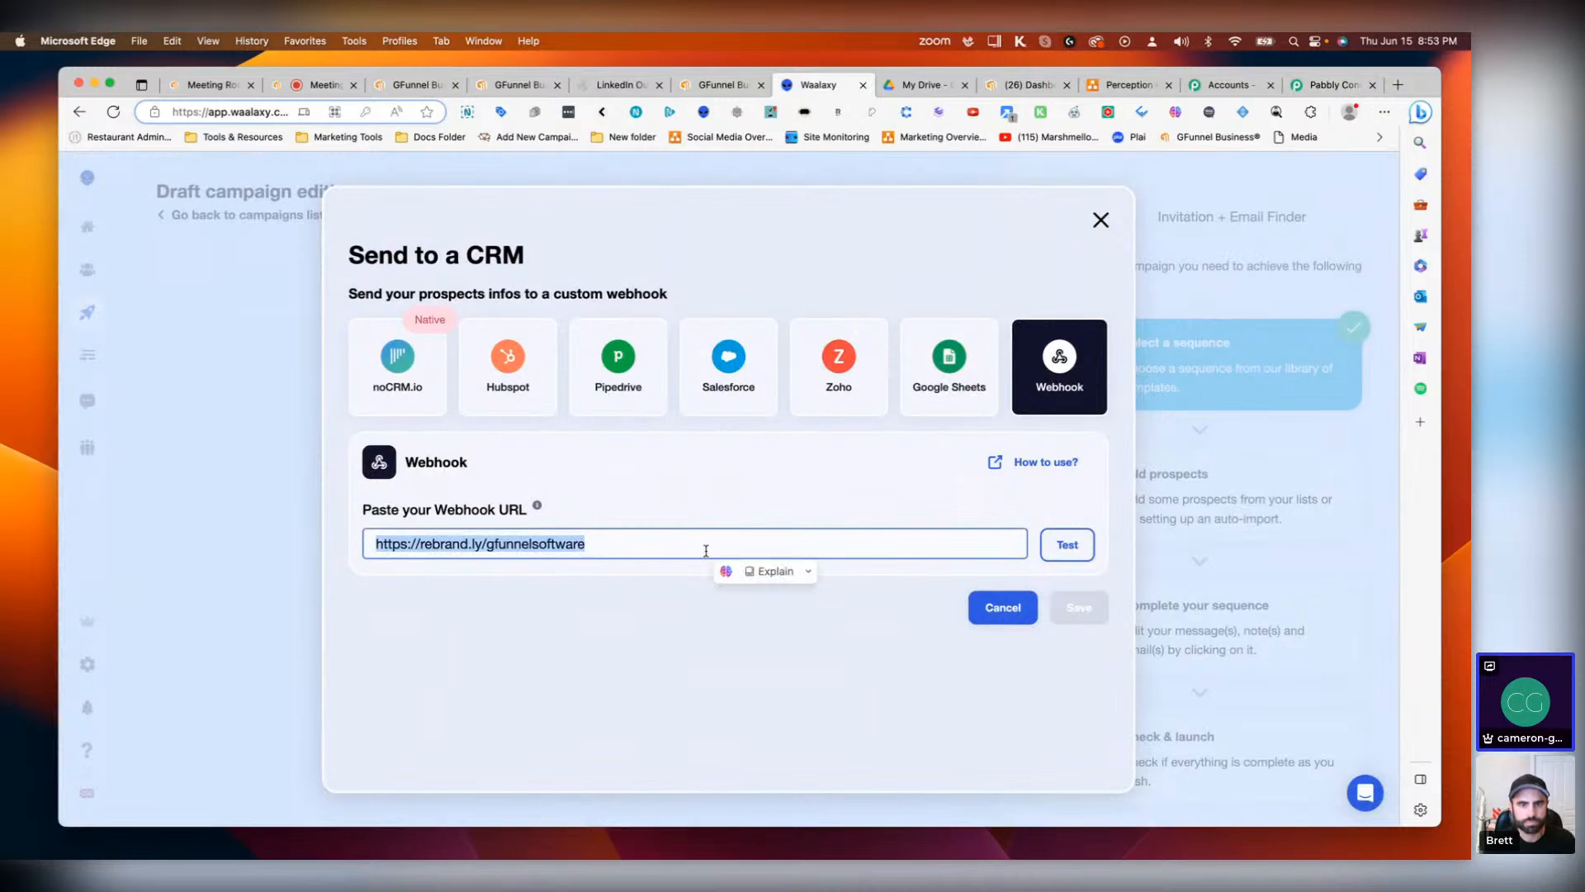
click(657, 554)
click(1322, 86)
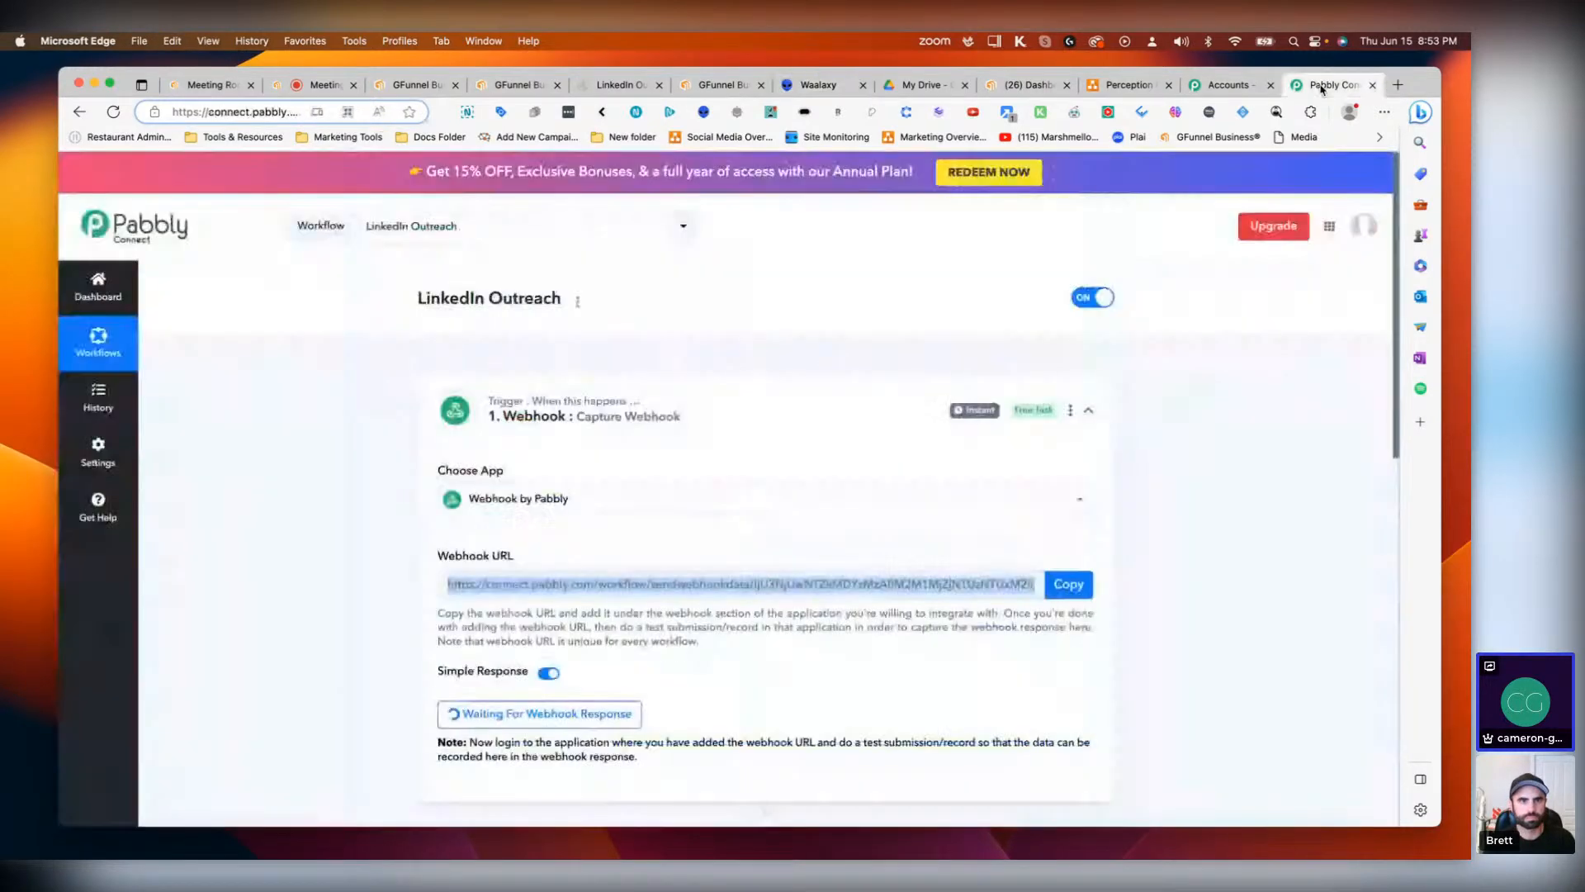
click(1069, 584)
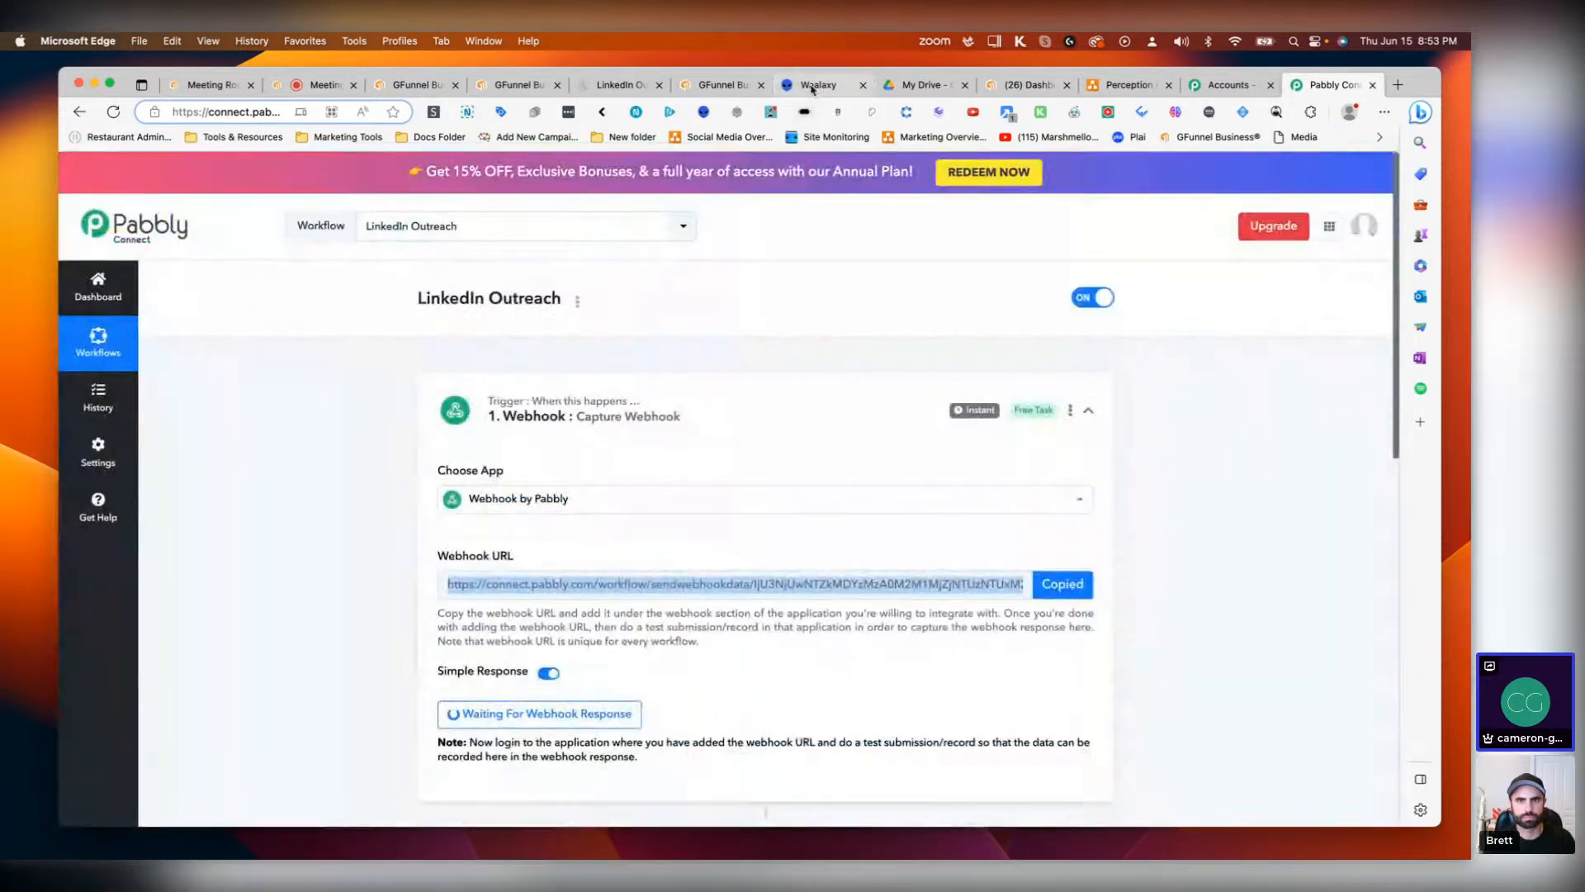
click(818, 85)
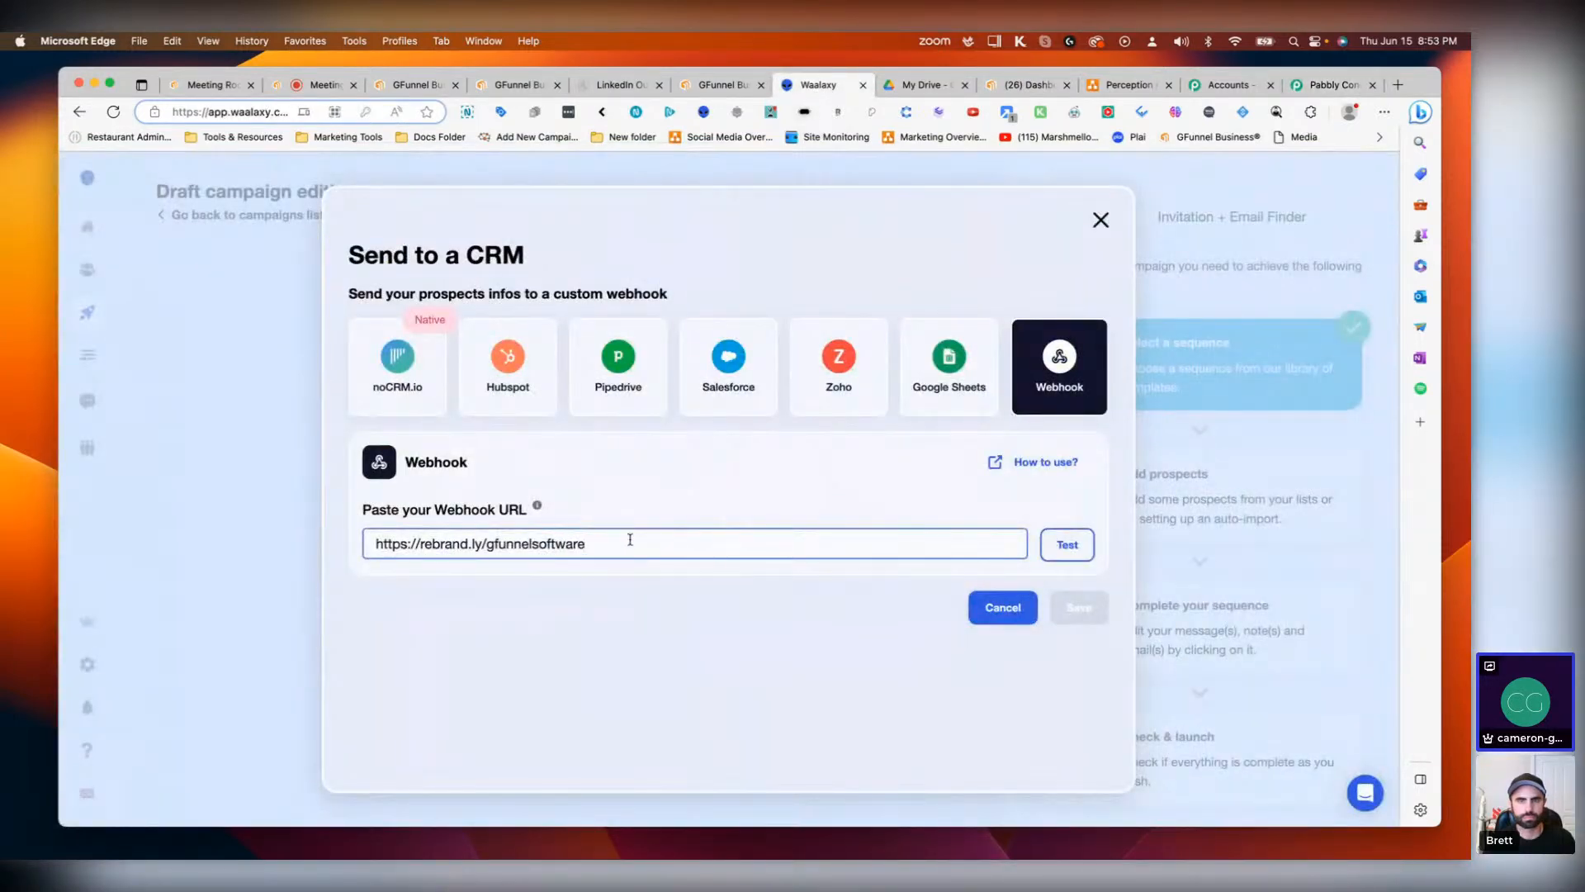
triple_click(630, 539)
key(super+v)
click(1066, 544)
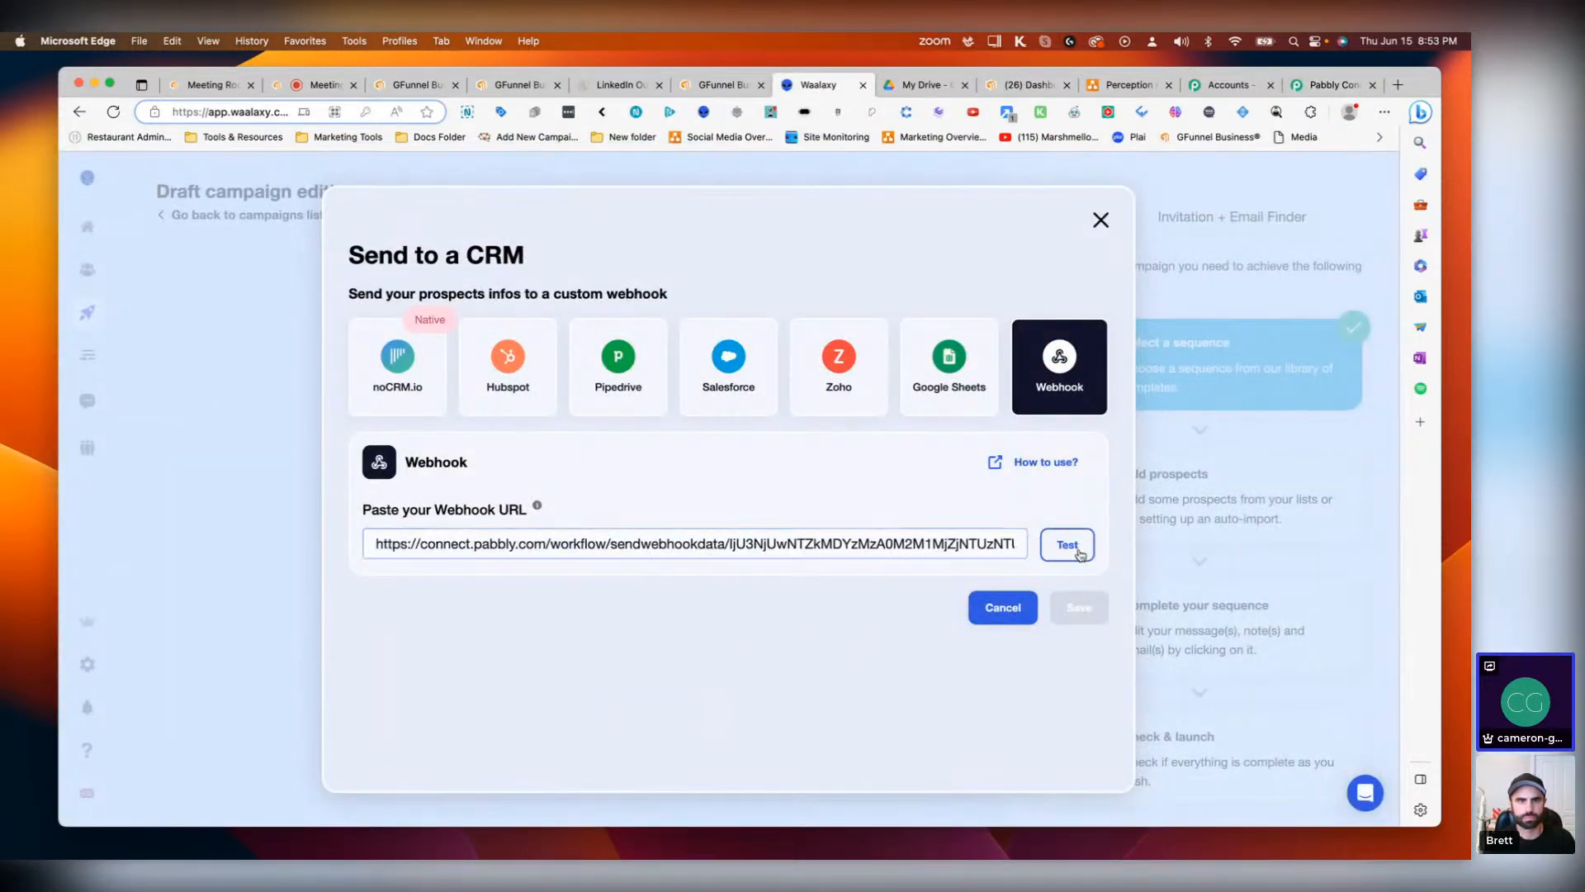
Step: Review the test response fields captured by the Pabbly Connect webhook trigger
click(1331, 84)
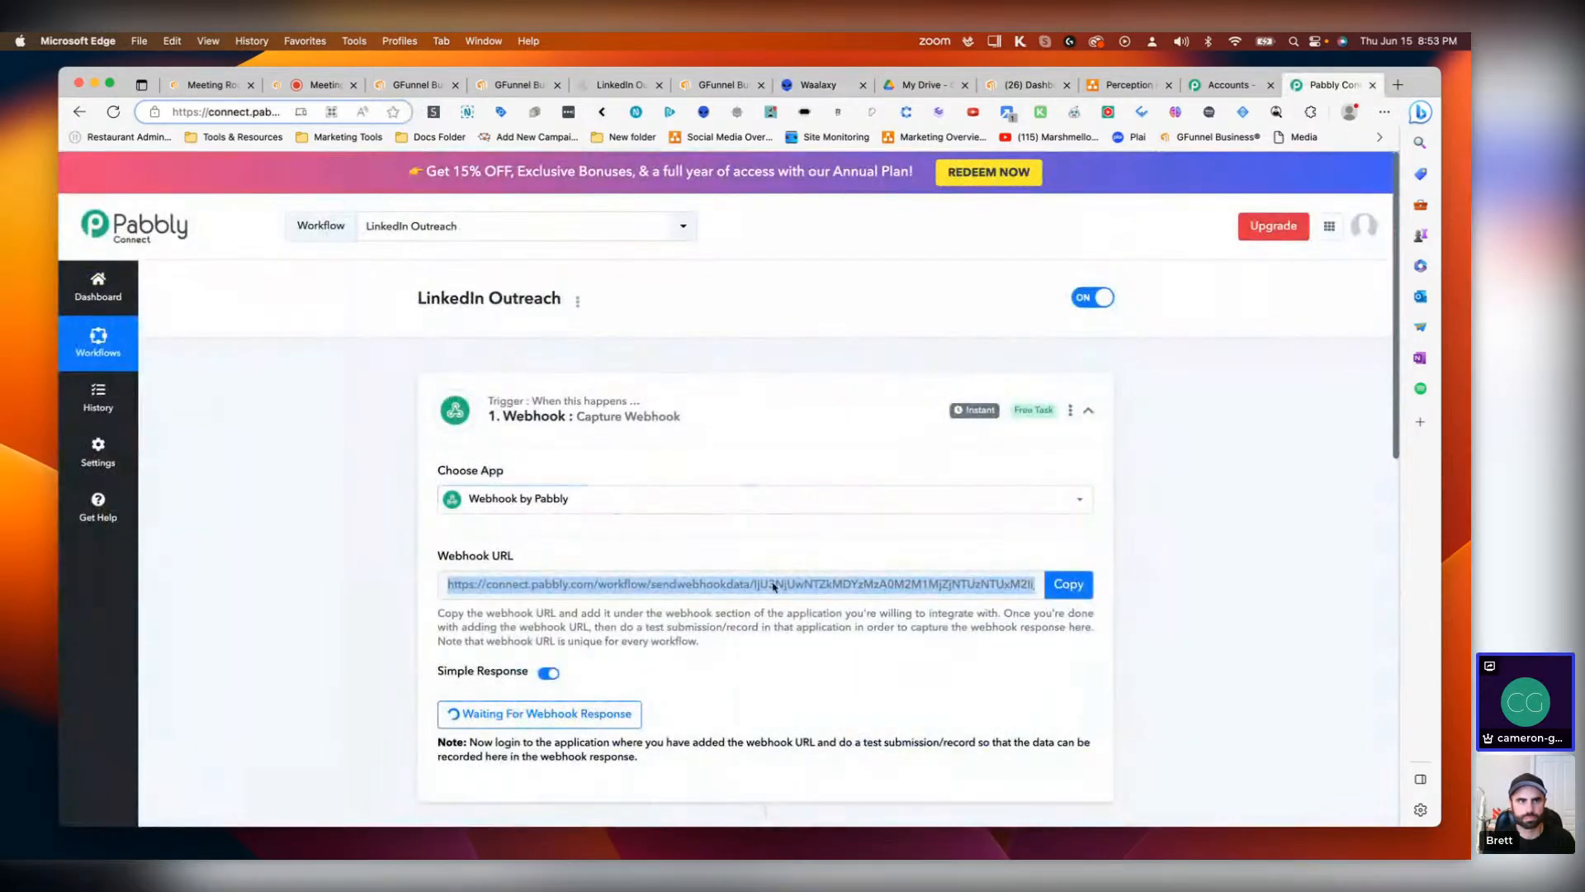
scroll(669, 678, down, 5)
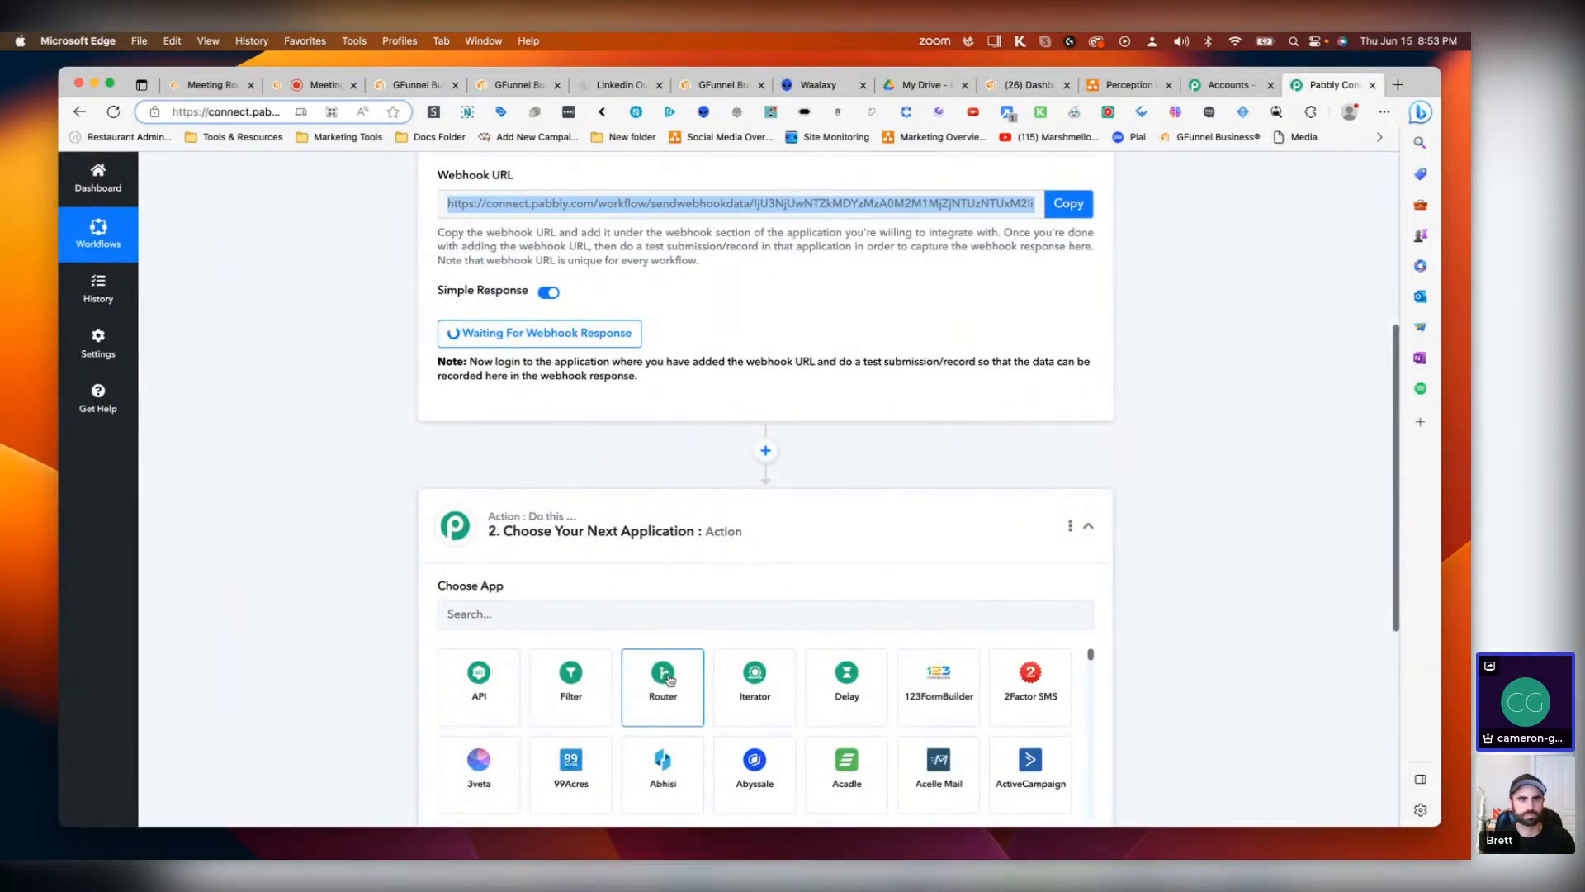
scroll(784, 445, down, 1)
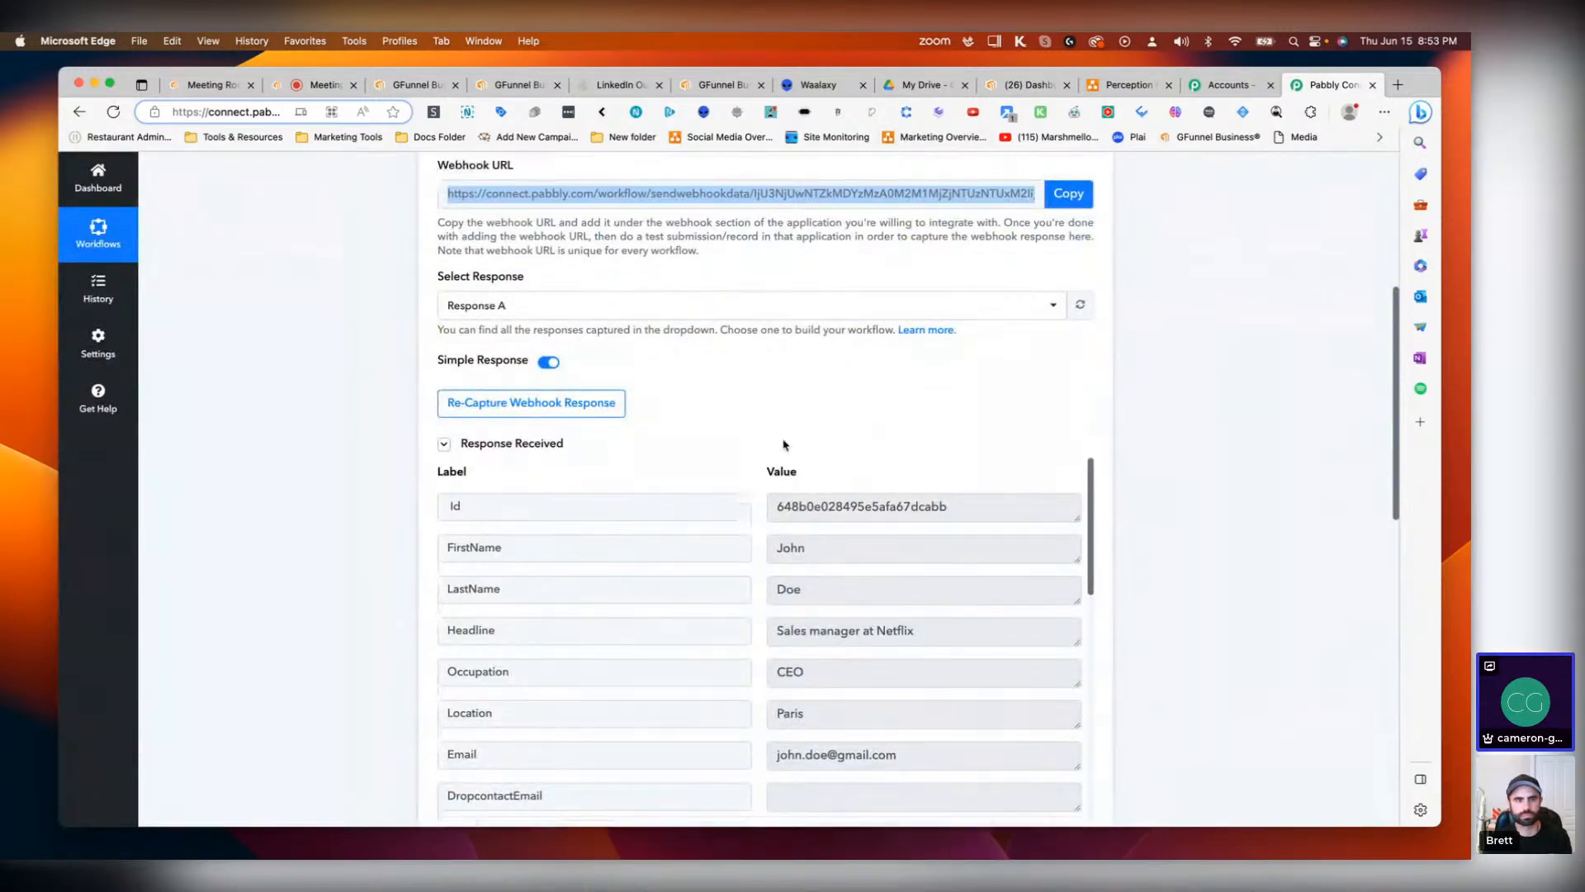
scroll(784, 445, down, 3)
scroll(846, 372, down, 5)
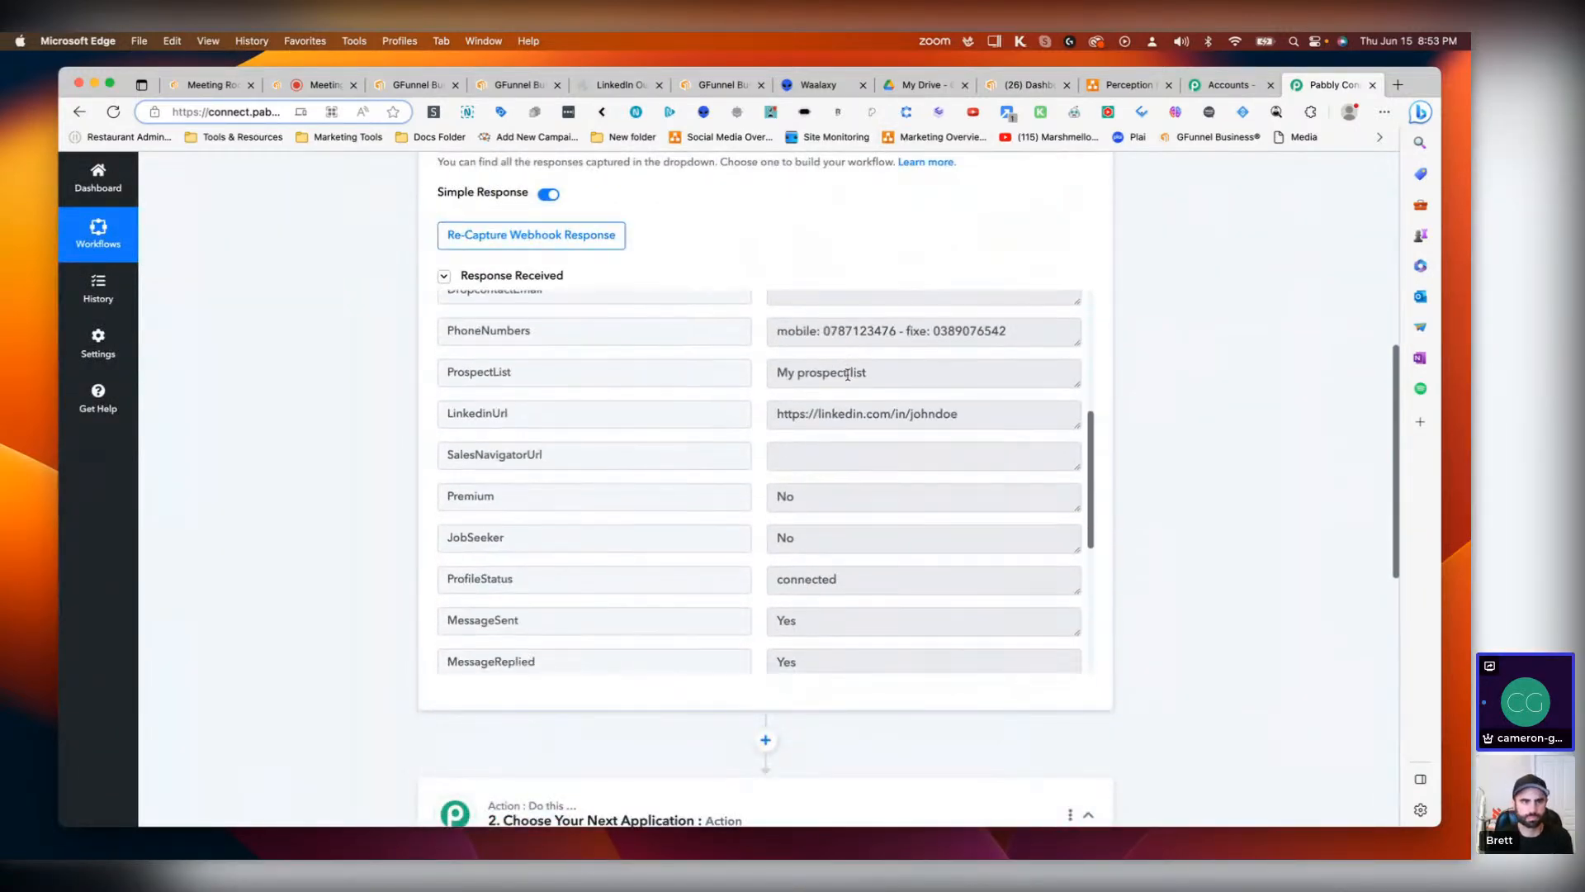
scroll(848, 373, down, 5)
scroll(867, 428, down, 4)
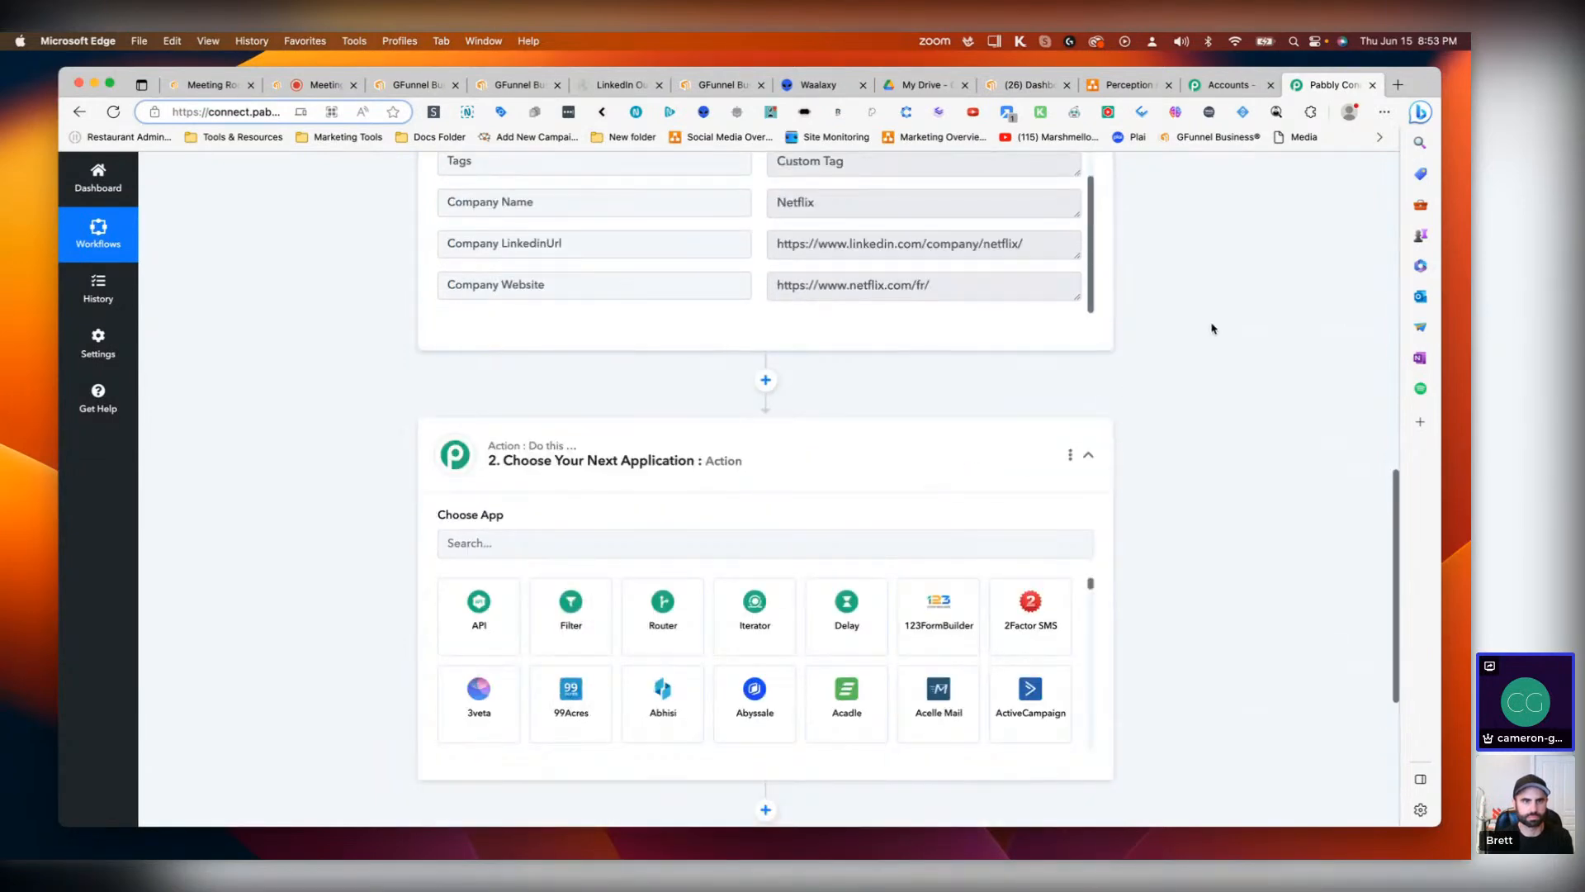
scroll(776, 438, up, 4)
scroll(776, 453, down, 8)
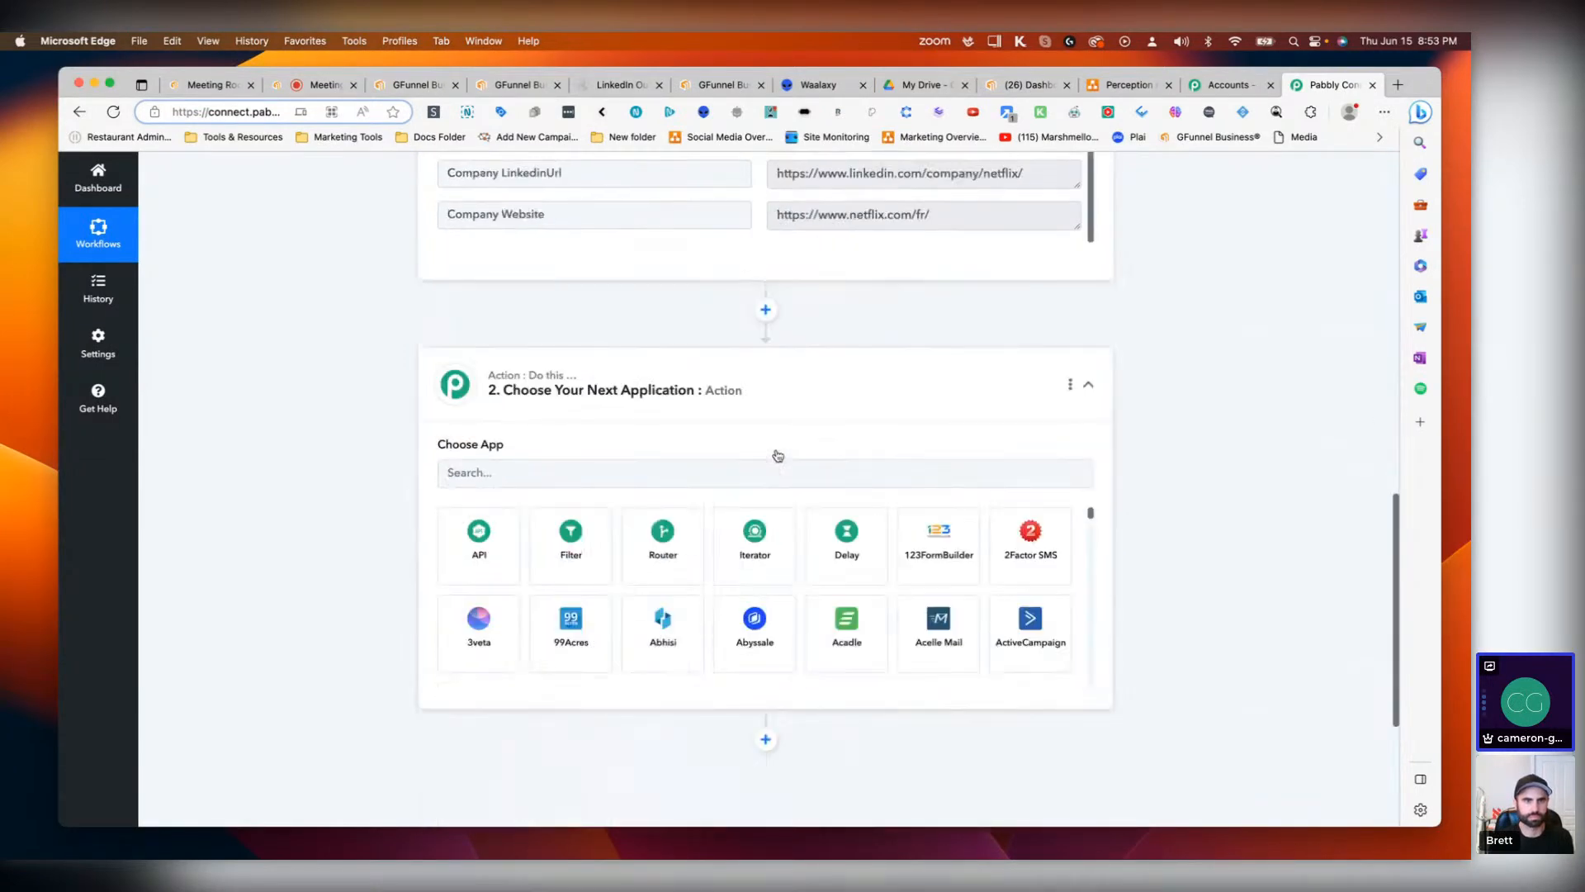
scroll(857, 542, up, 2)
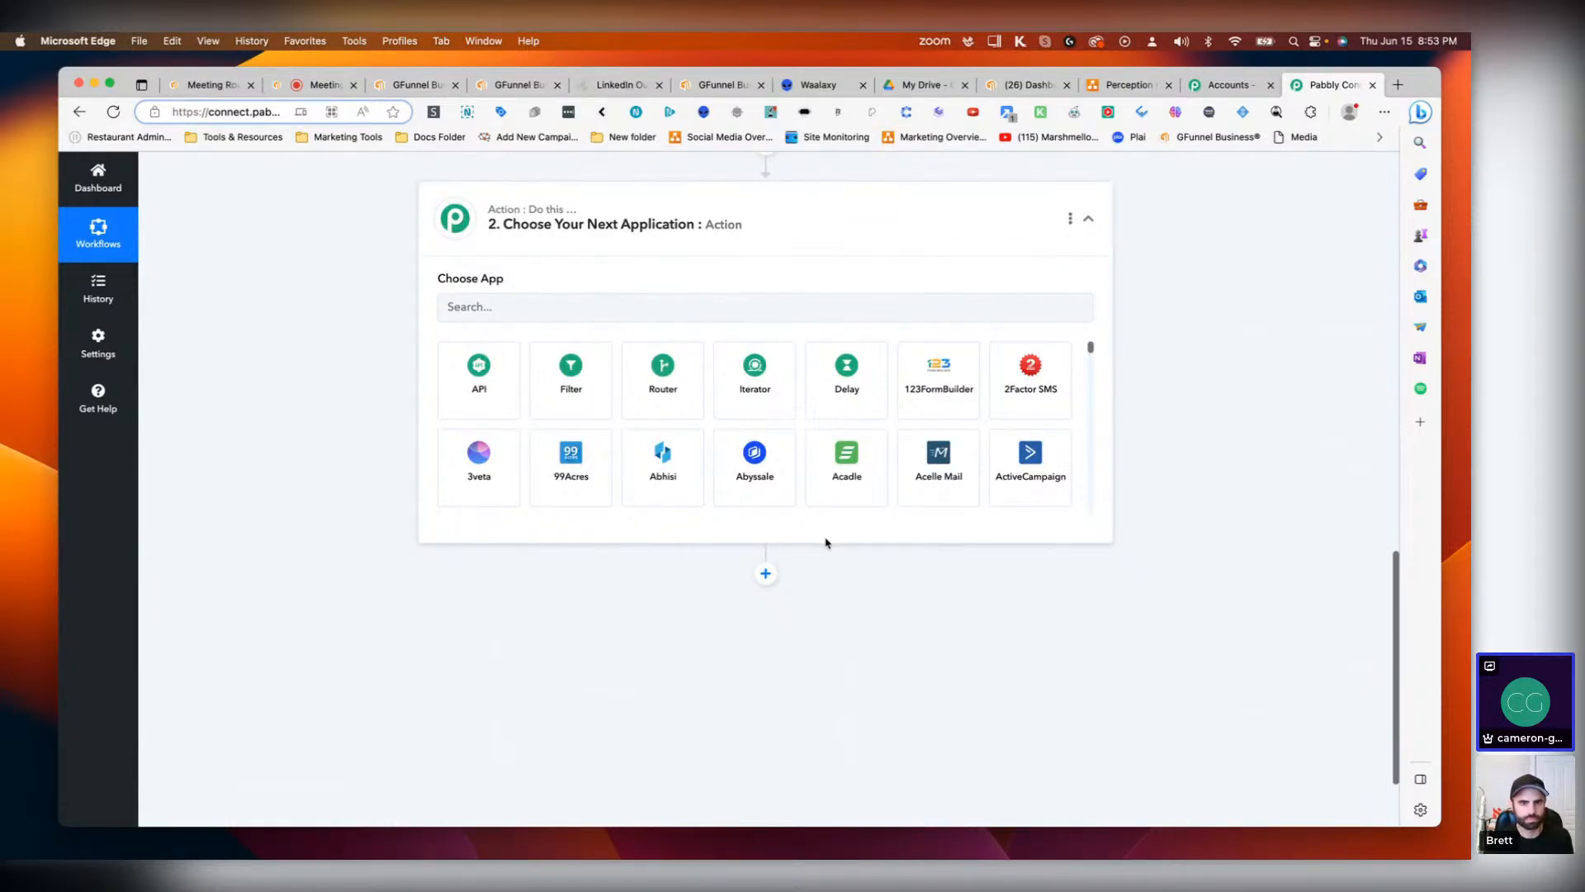
scroll(755, 459, up, 7)
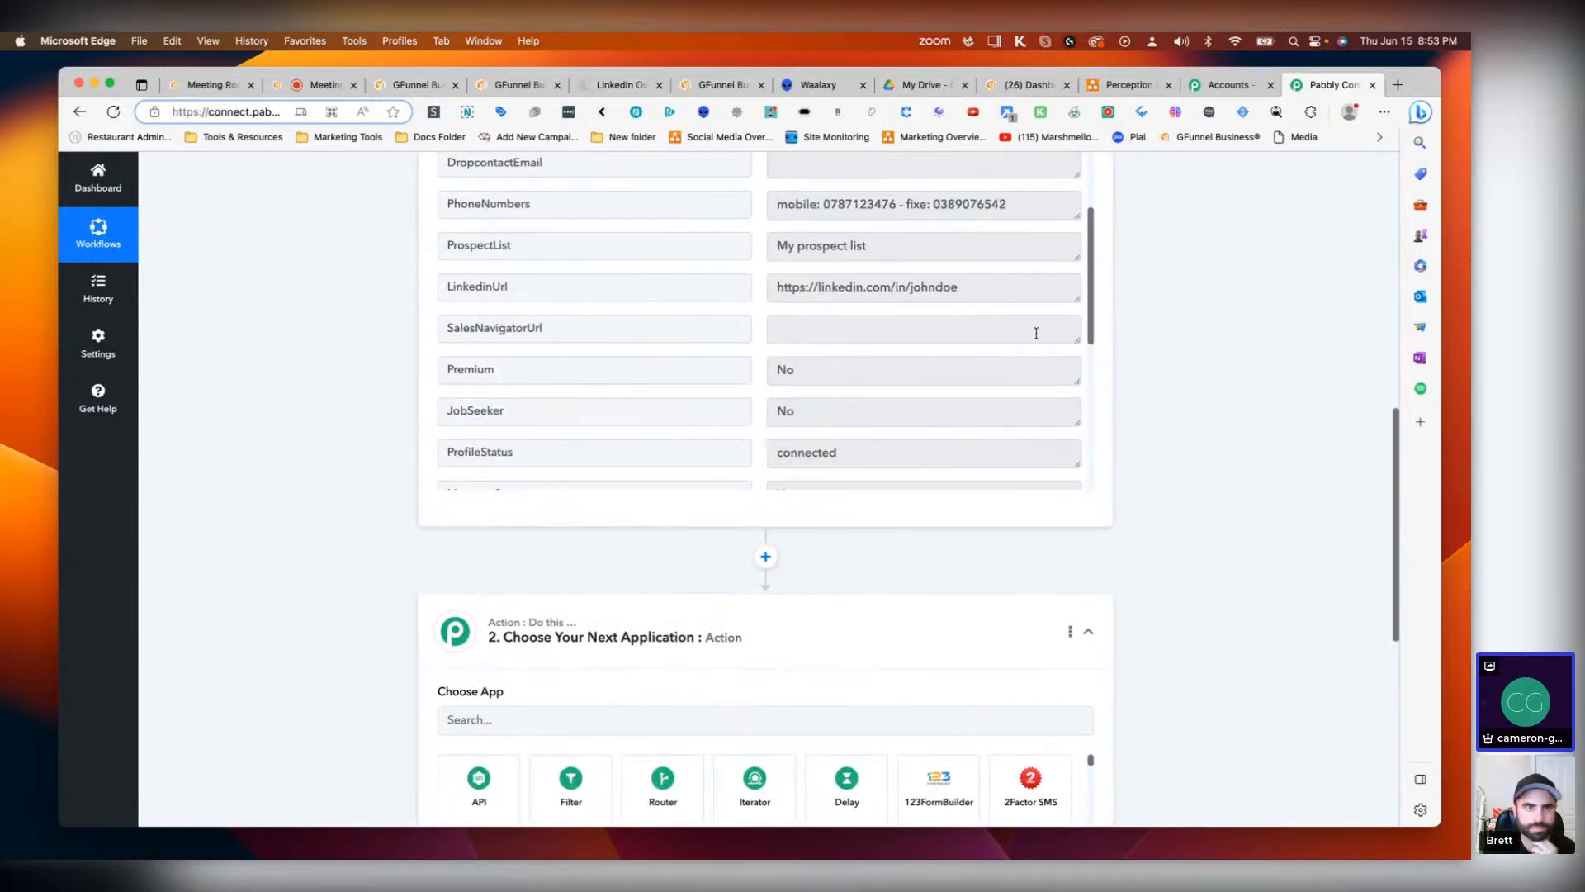
scroll(1024, 363, up, 5)
scroll(1132, 227, up, 2)
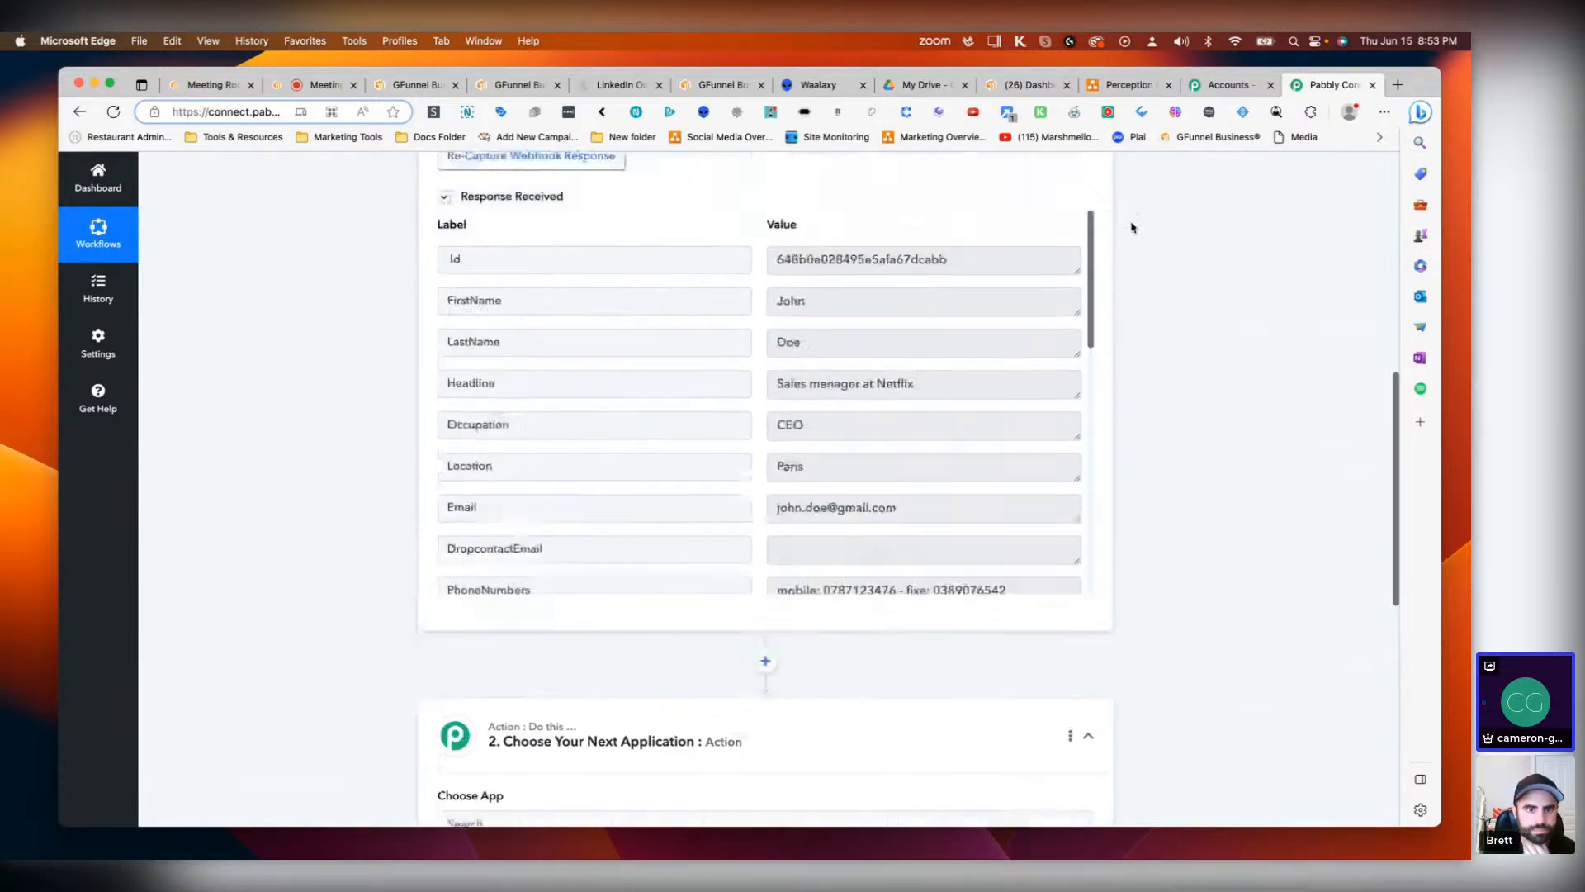
scroll(1132, 227, up, 3)
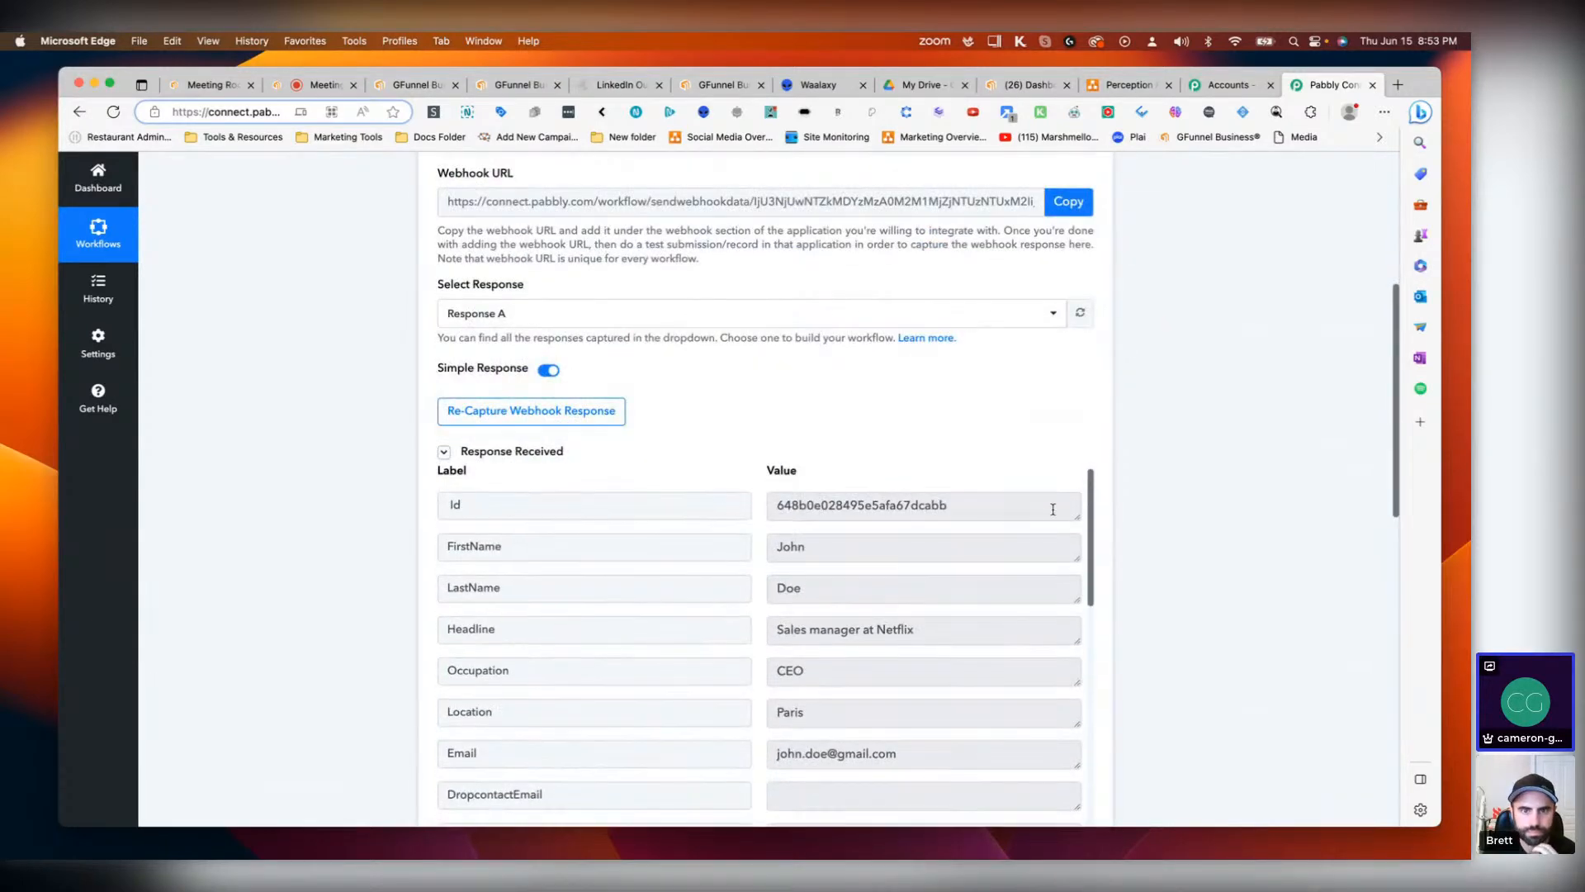
scroll(911, 605, down, 10)
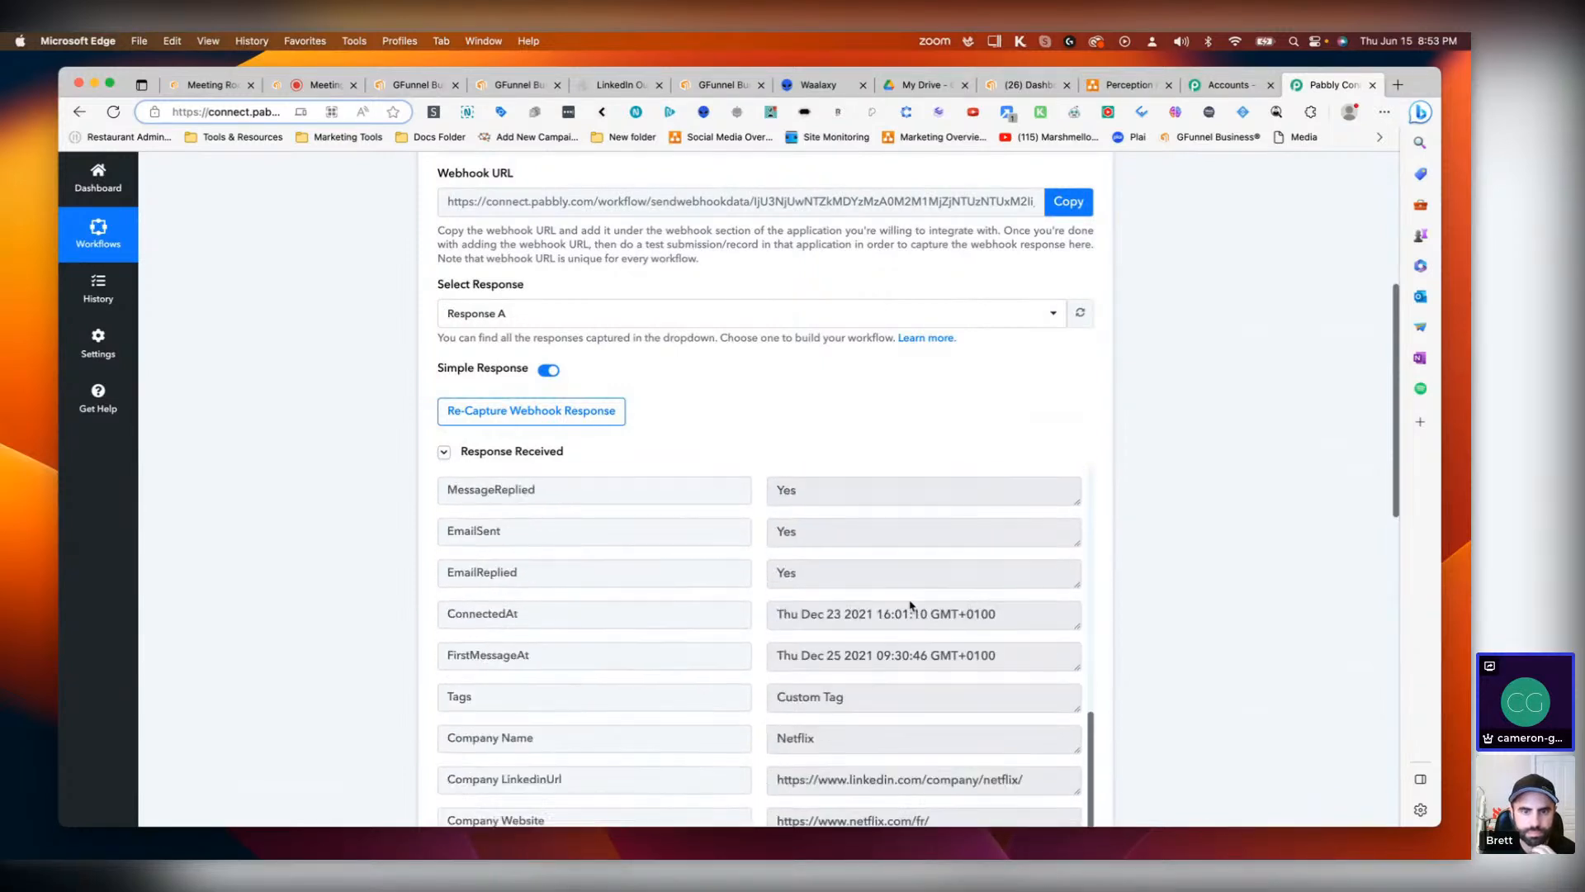
scroll(908, 603, down, 3)
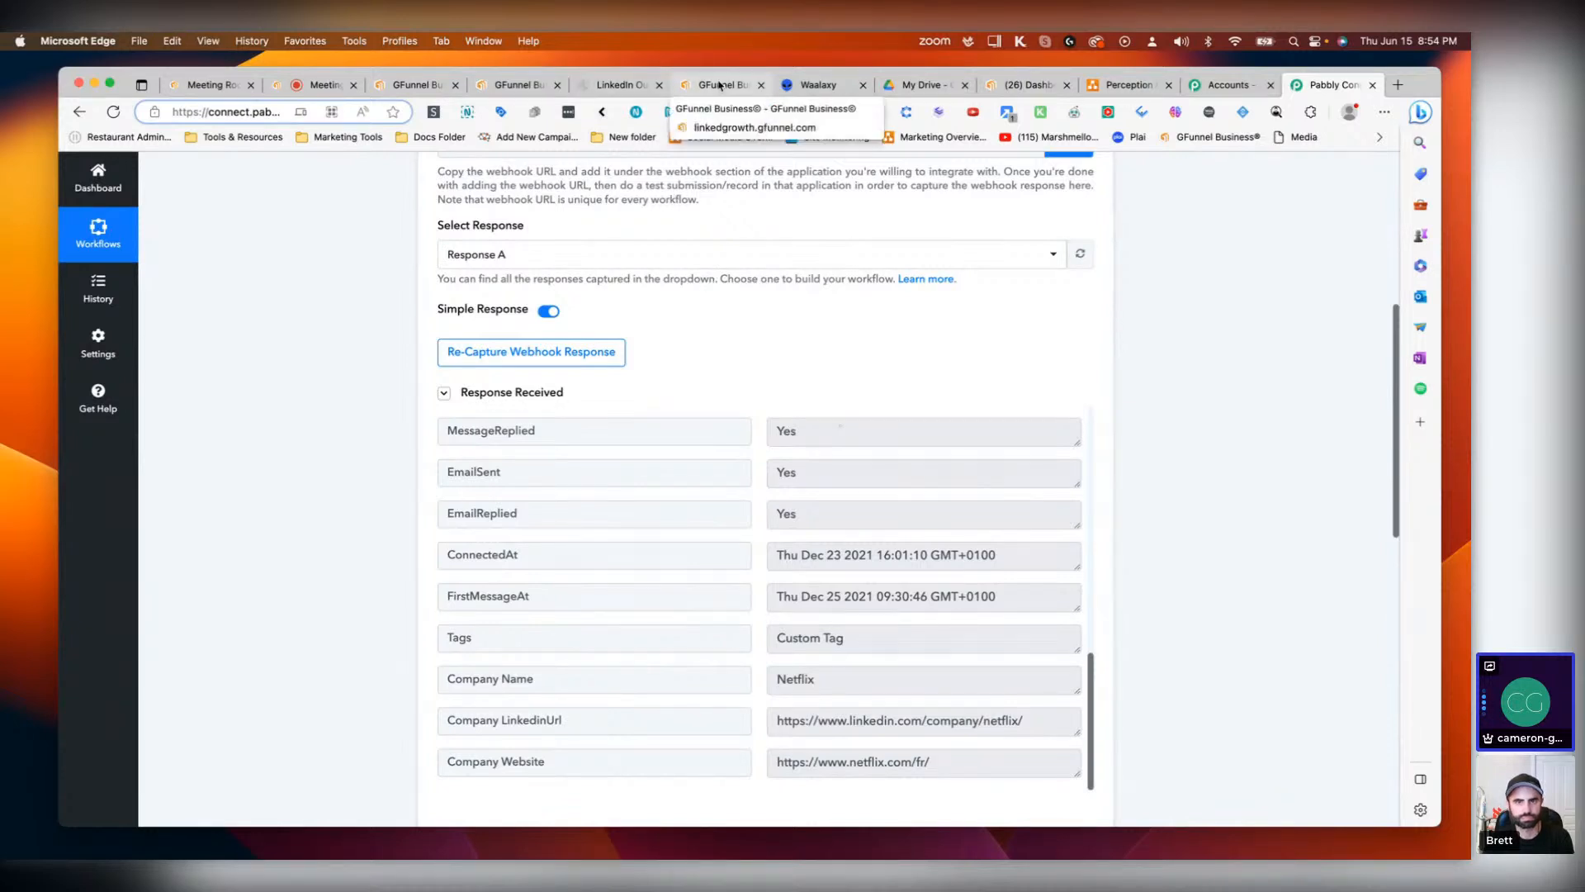
Step: Look over the GFunnel Business campaign flow and the LinkedIn Outreach funnel canvas
click(714, 84)
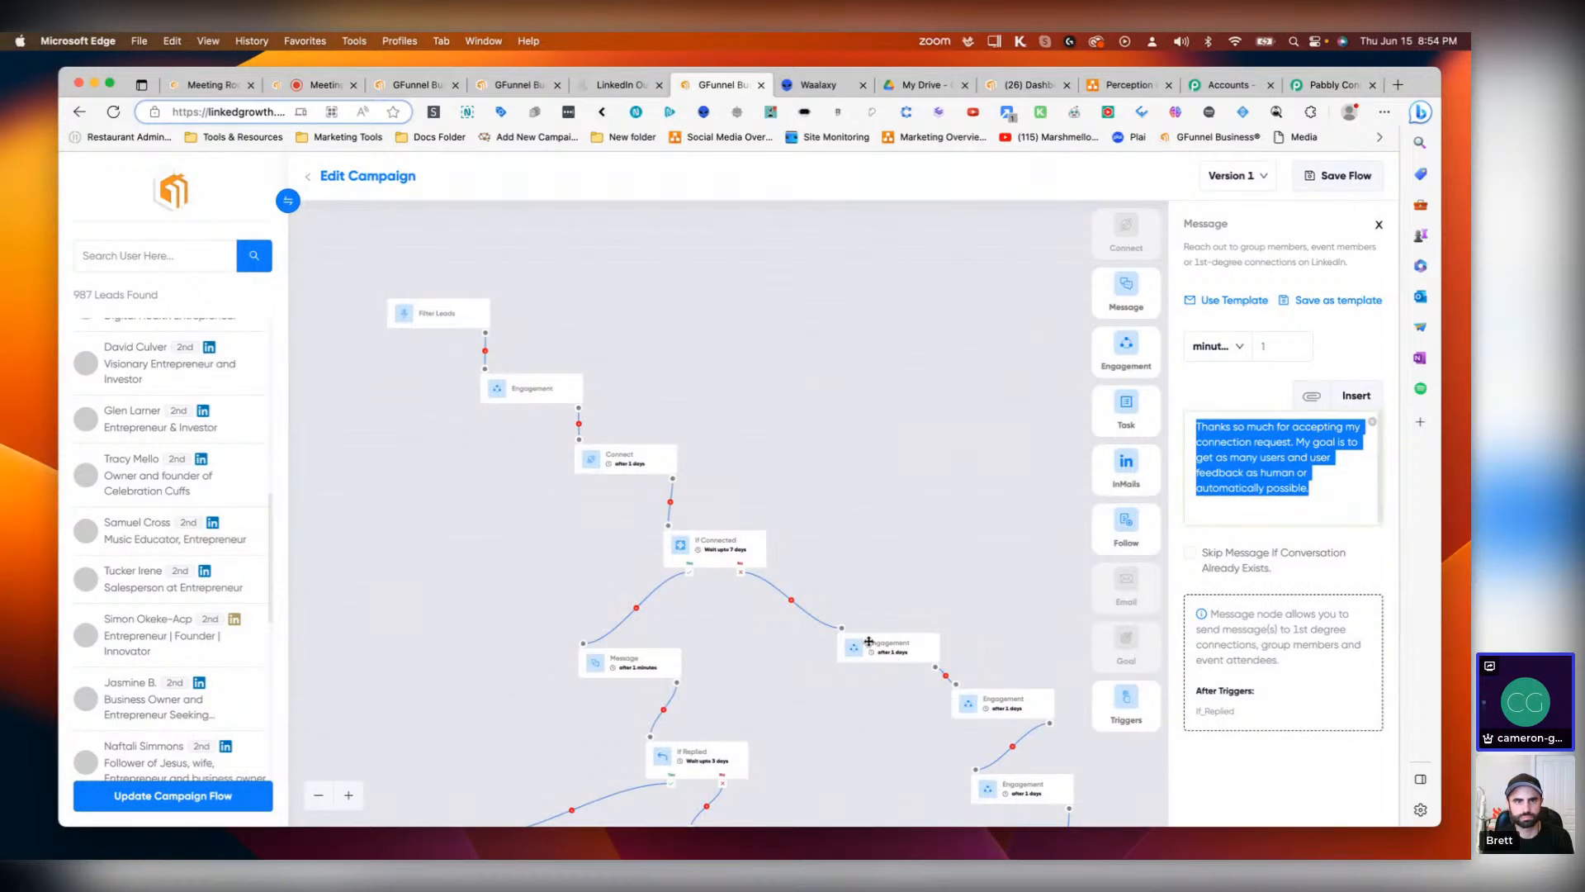
scroll(993, 549, down, 3)
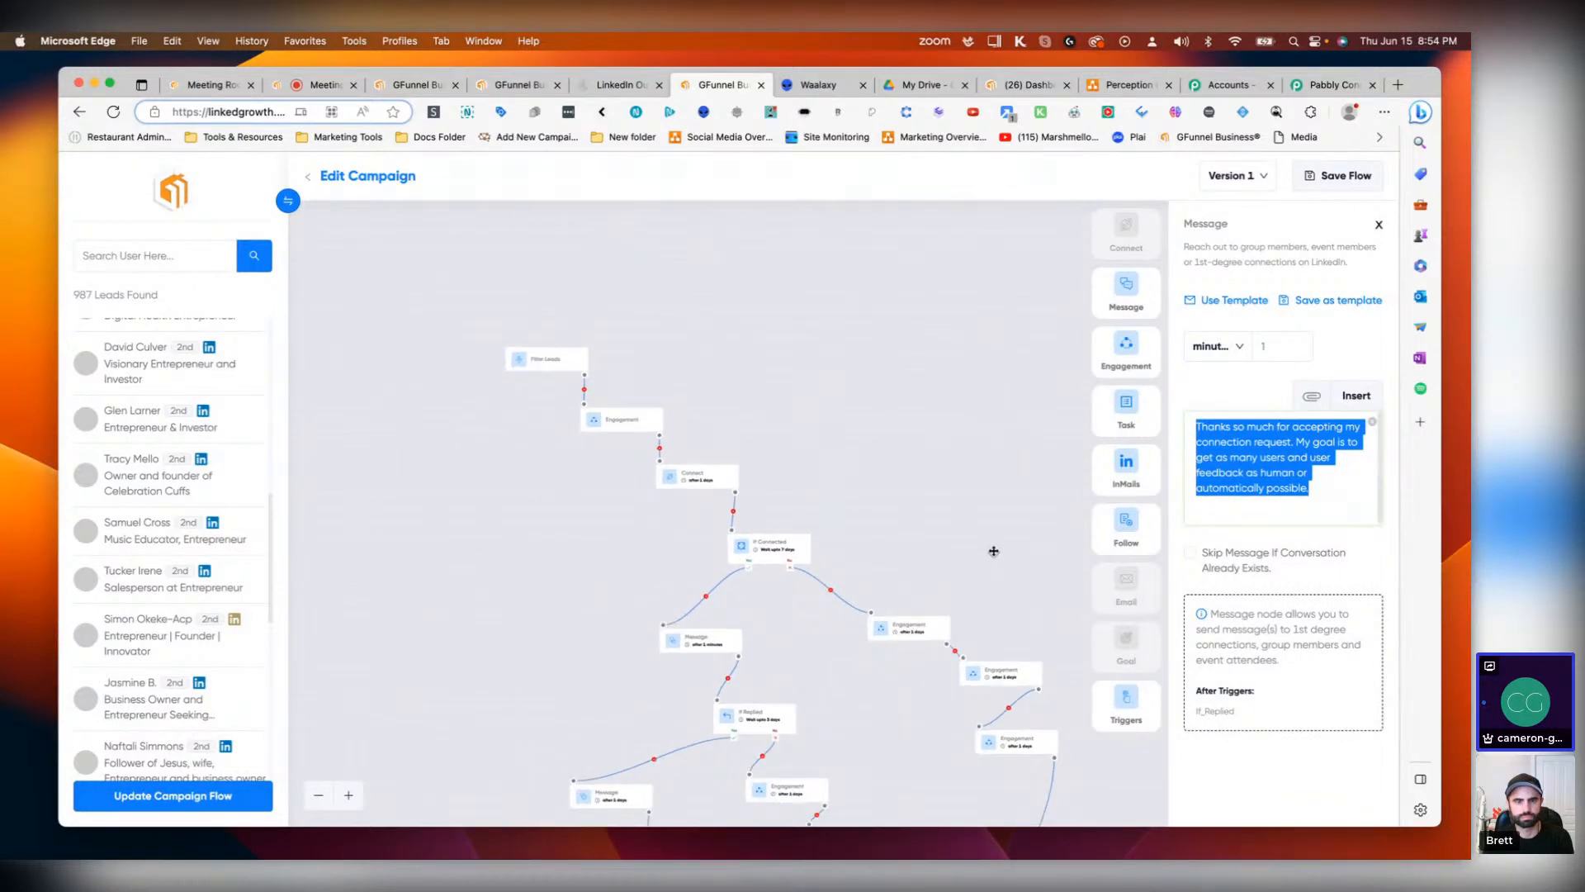
drag(913, 686, 754, 450)
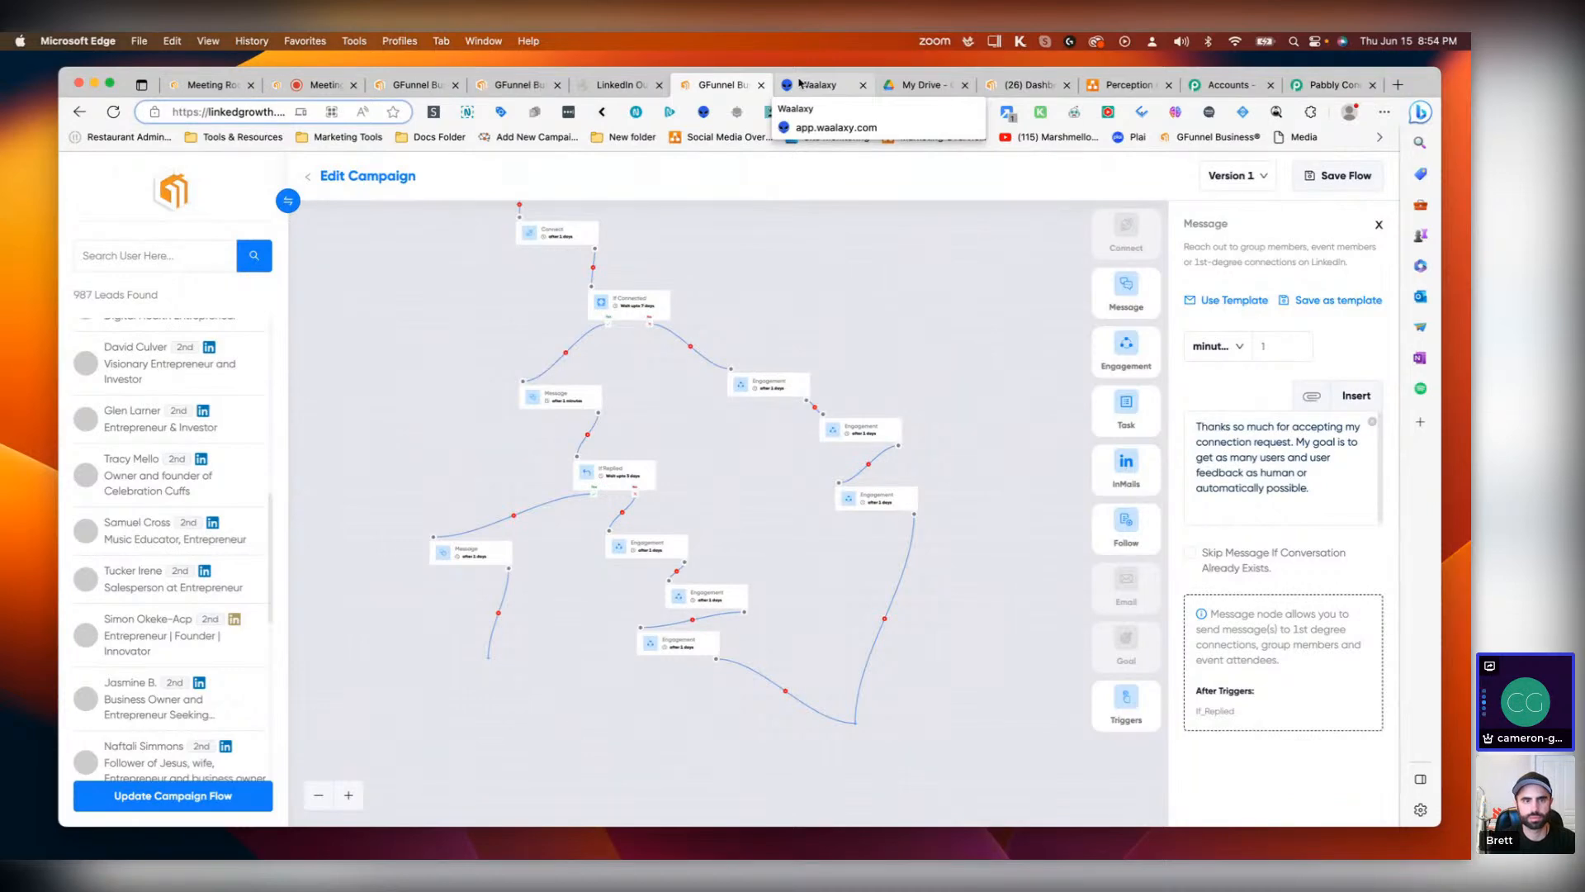
click(623, 84)
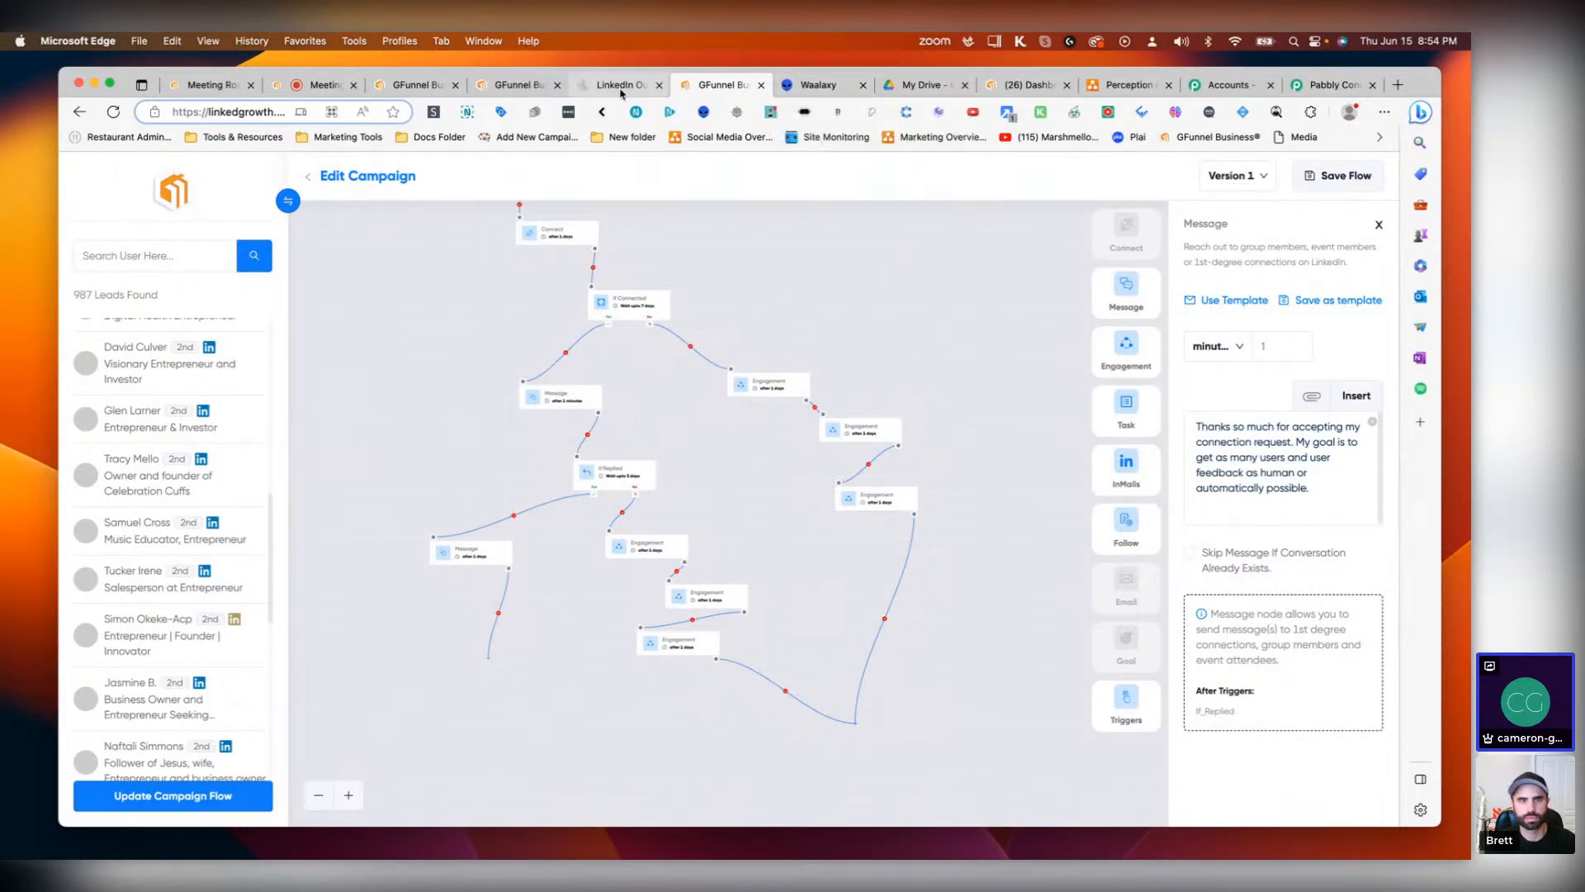
drag(472, 631, 545, 678)
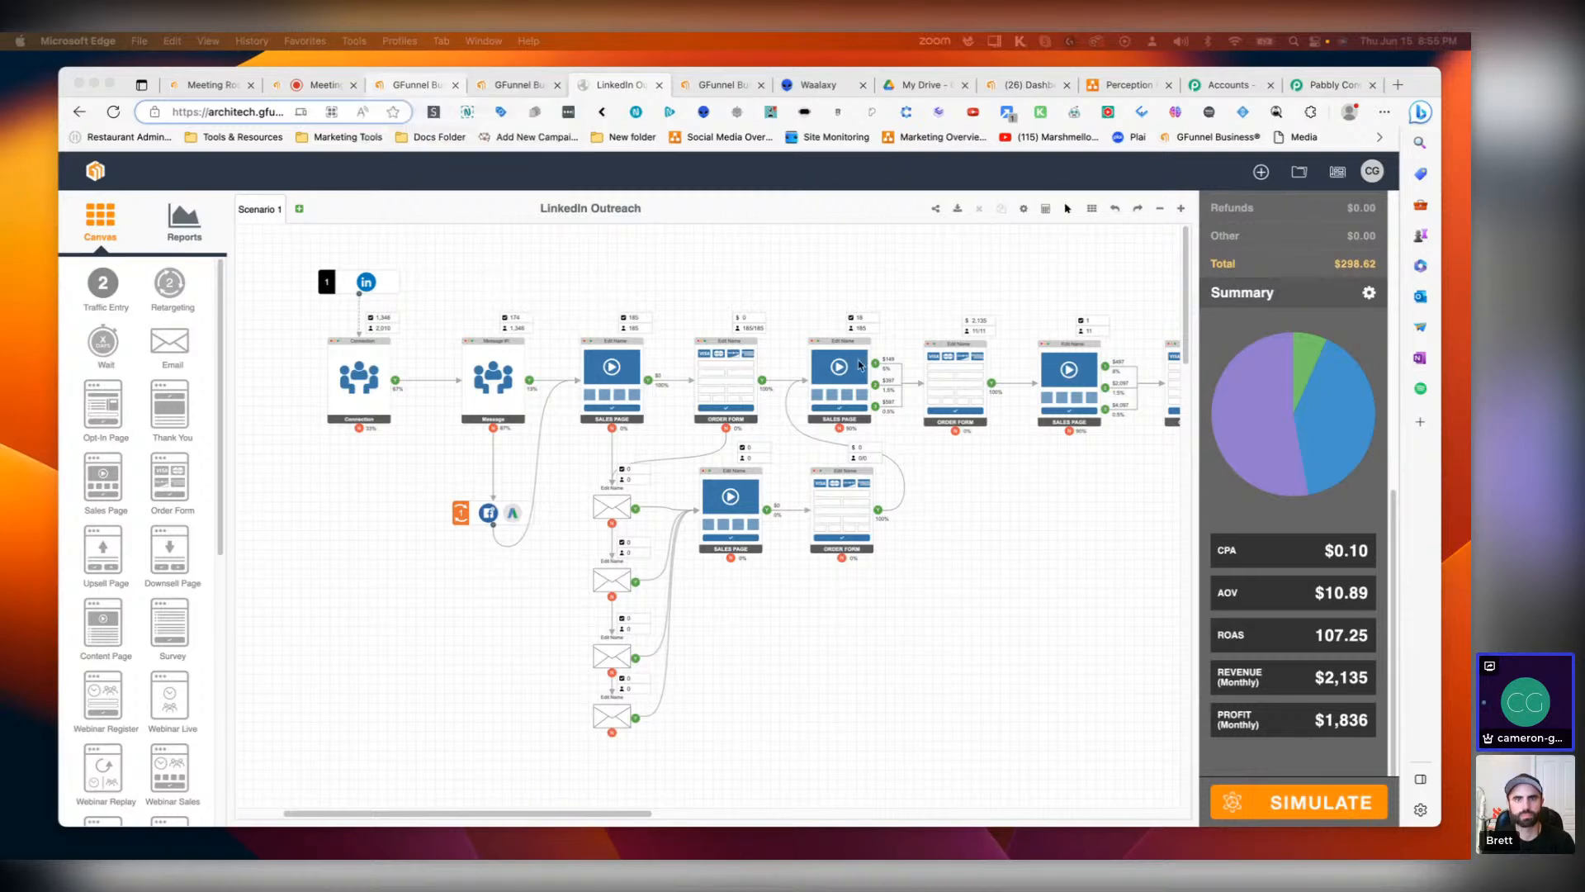
Step: Browse the app list in the GFunnel Business portal
click(519, 84)
scroll(558, 475, up, 6)
scroll(557, 474, down, 6)
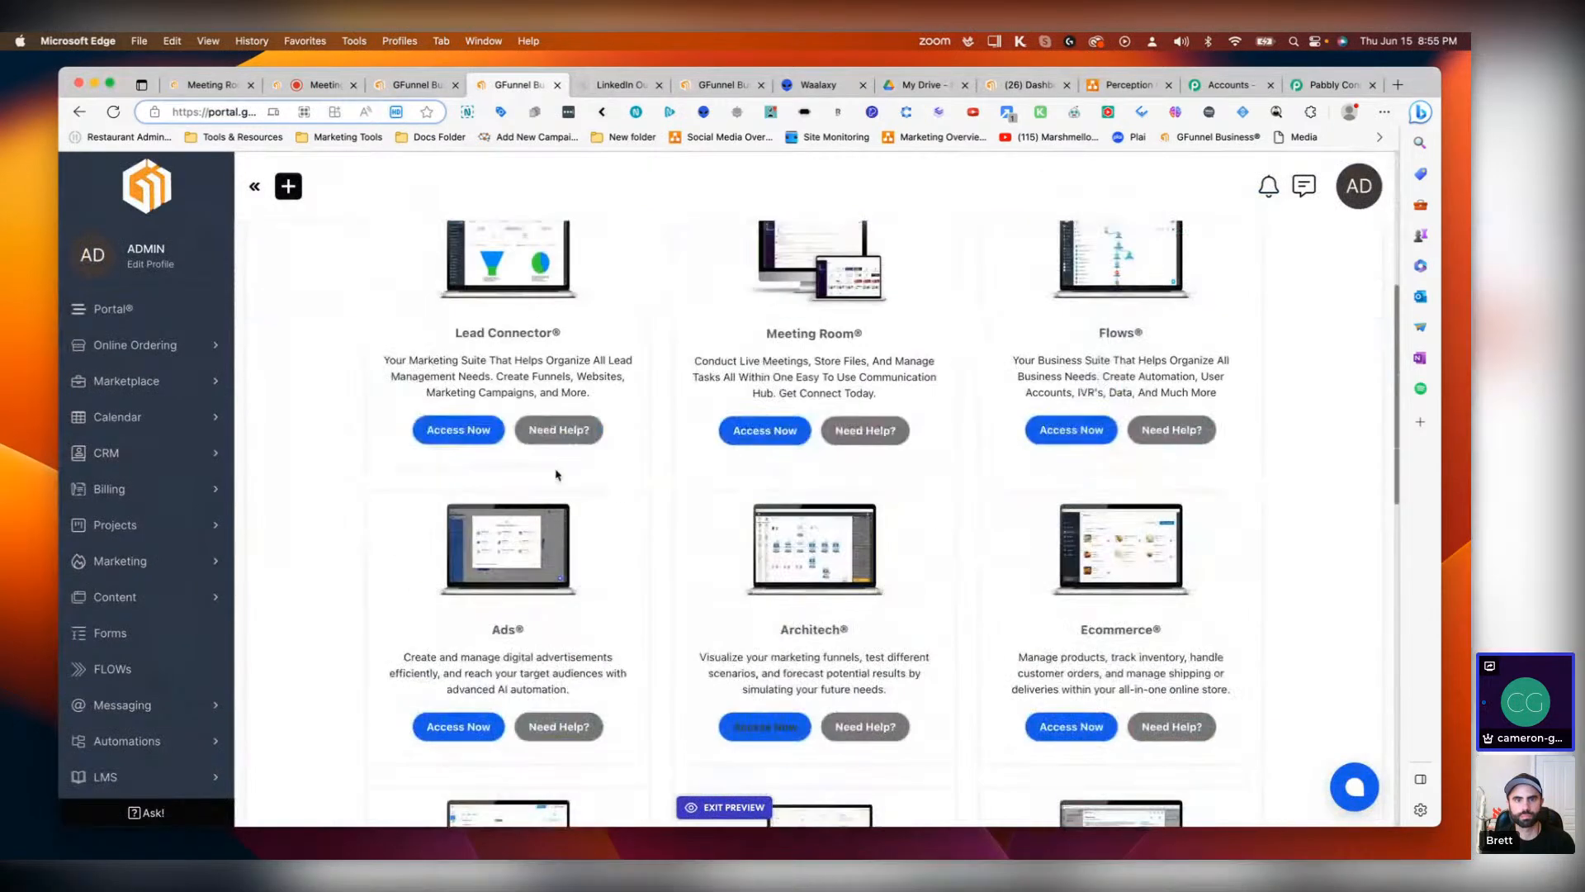
scroll(557, 475, down, 3)
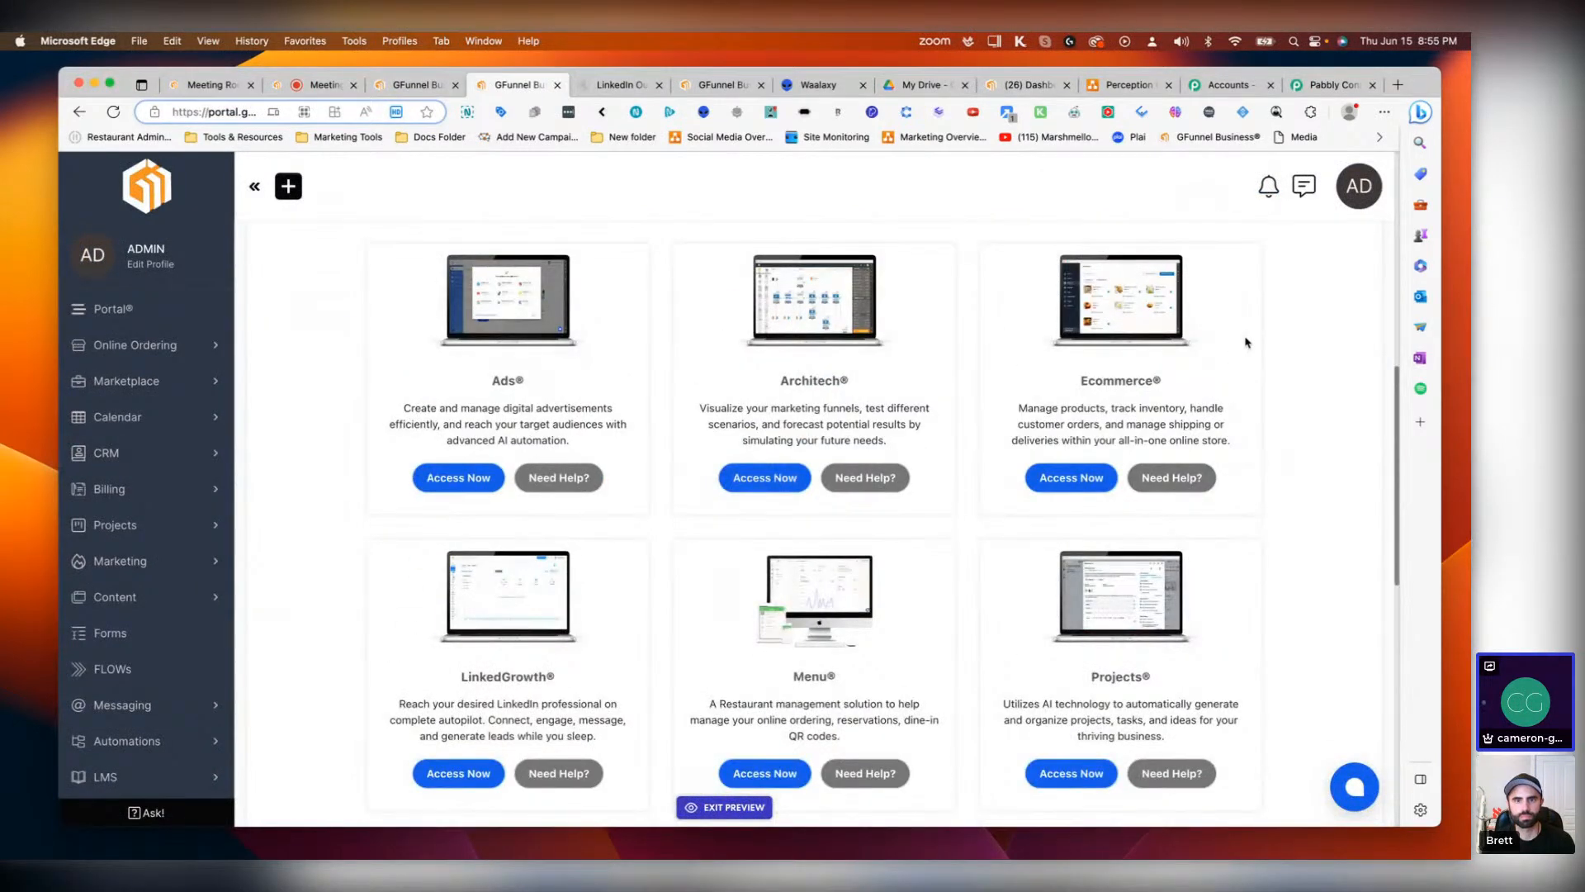